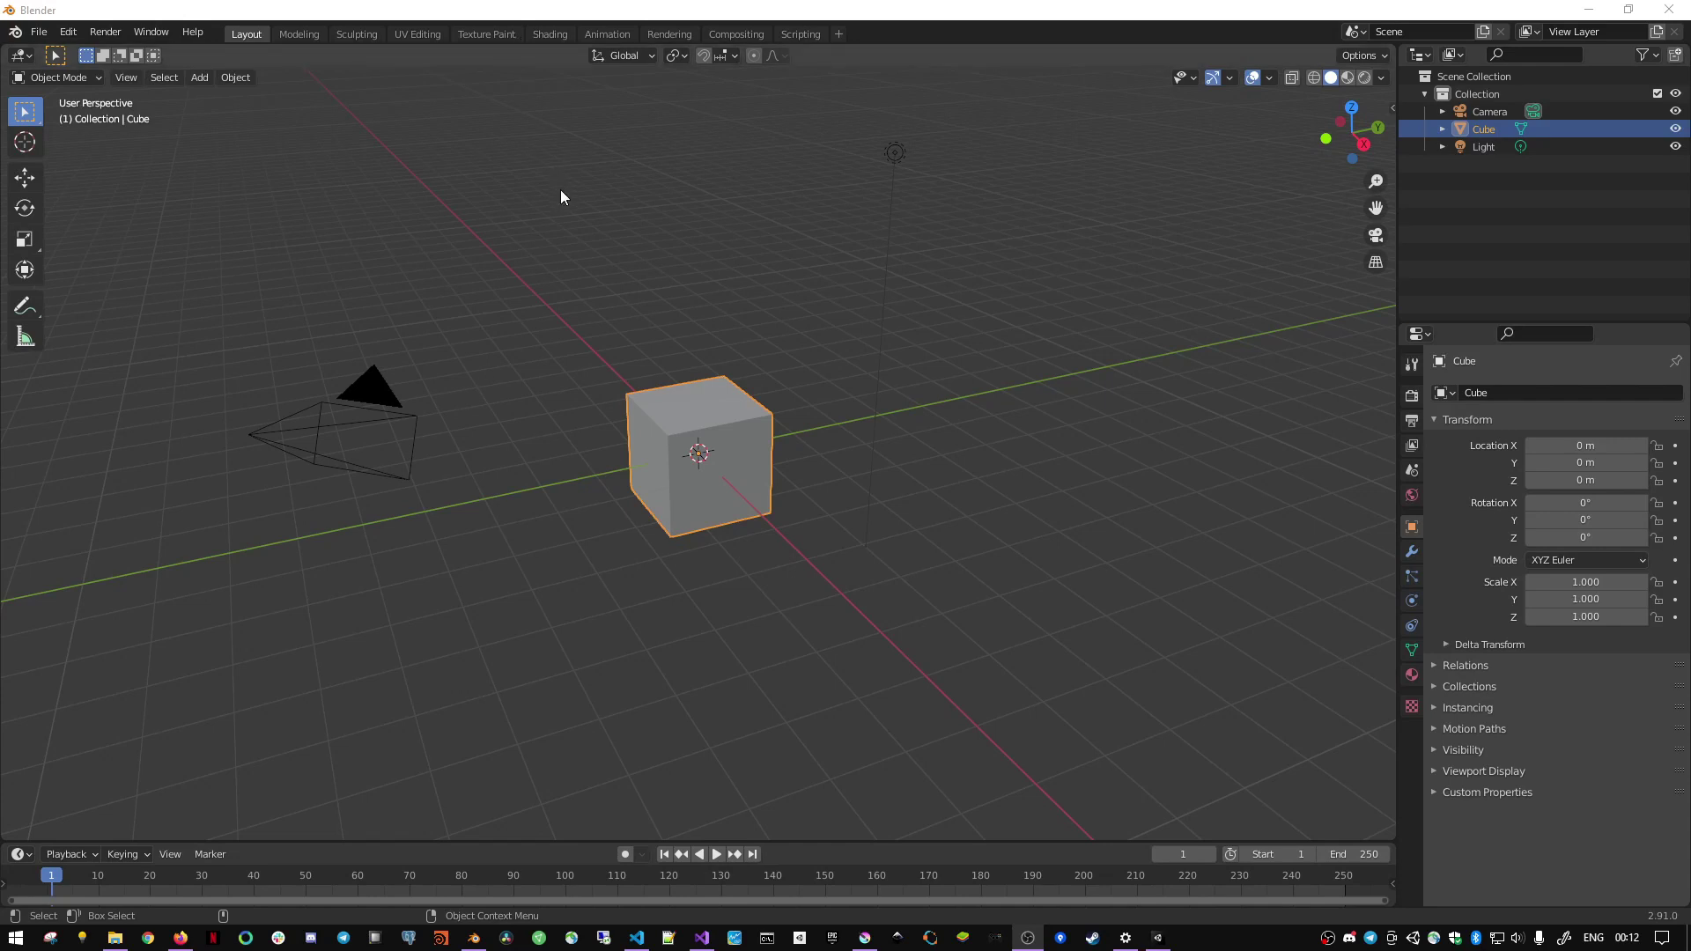
- Select all default objects (camera, cube, light) and delete them, leaving an empty scene
click(1488, 111)
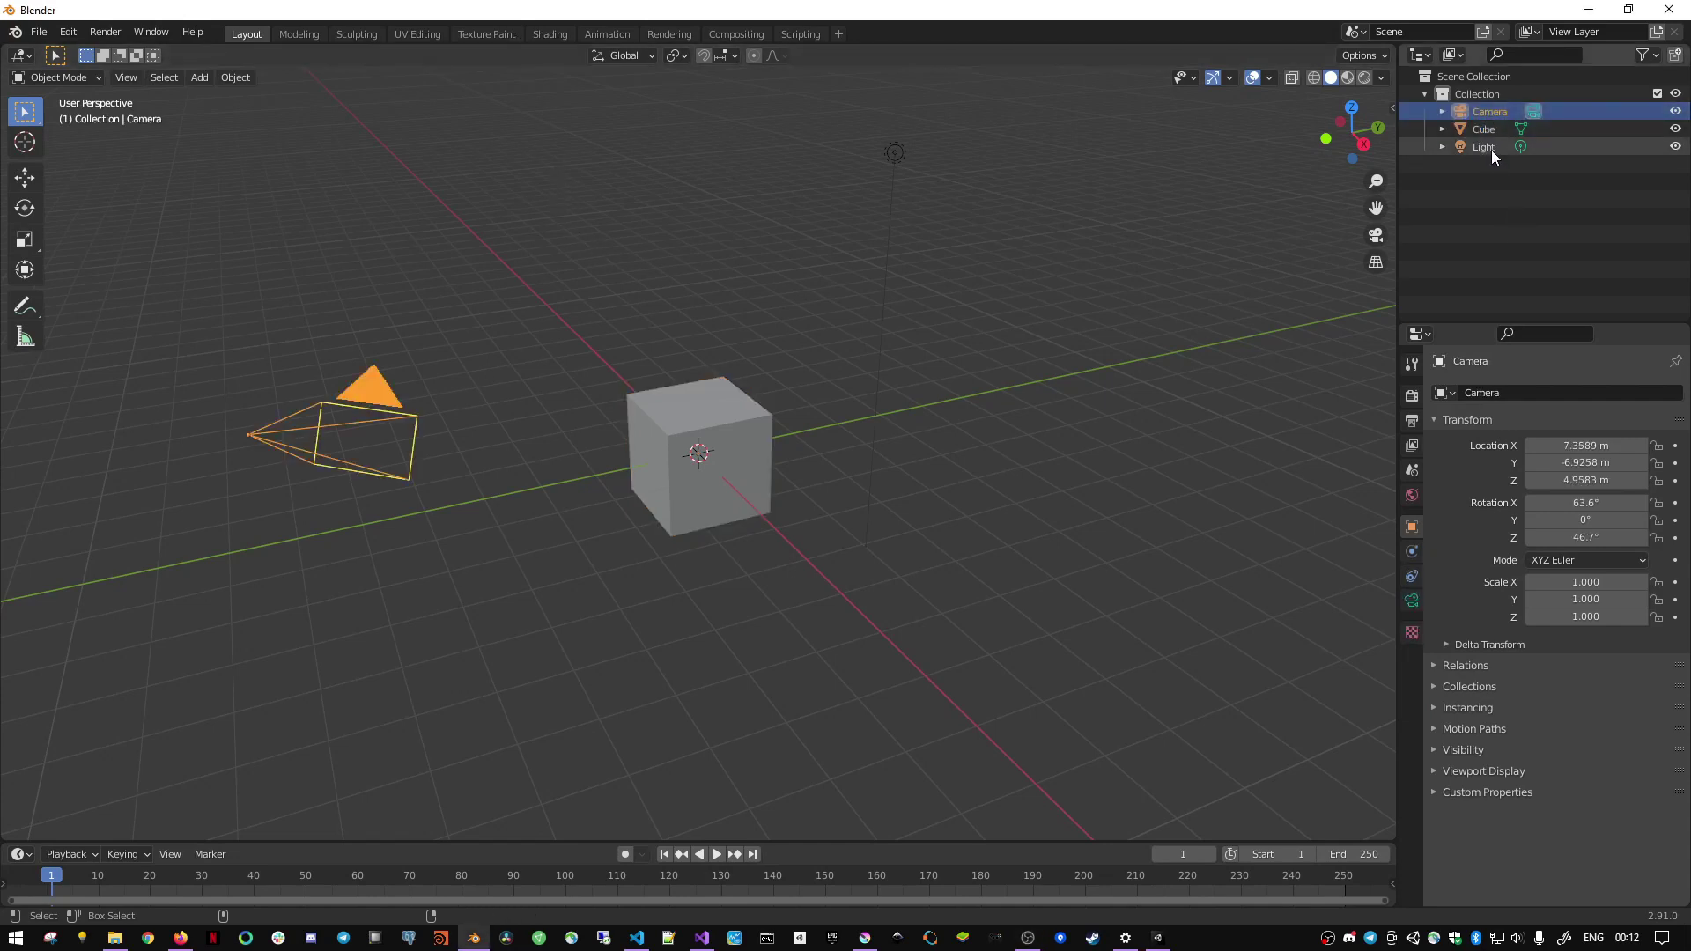
key(a)
key(x)
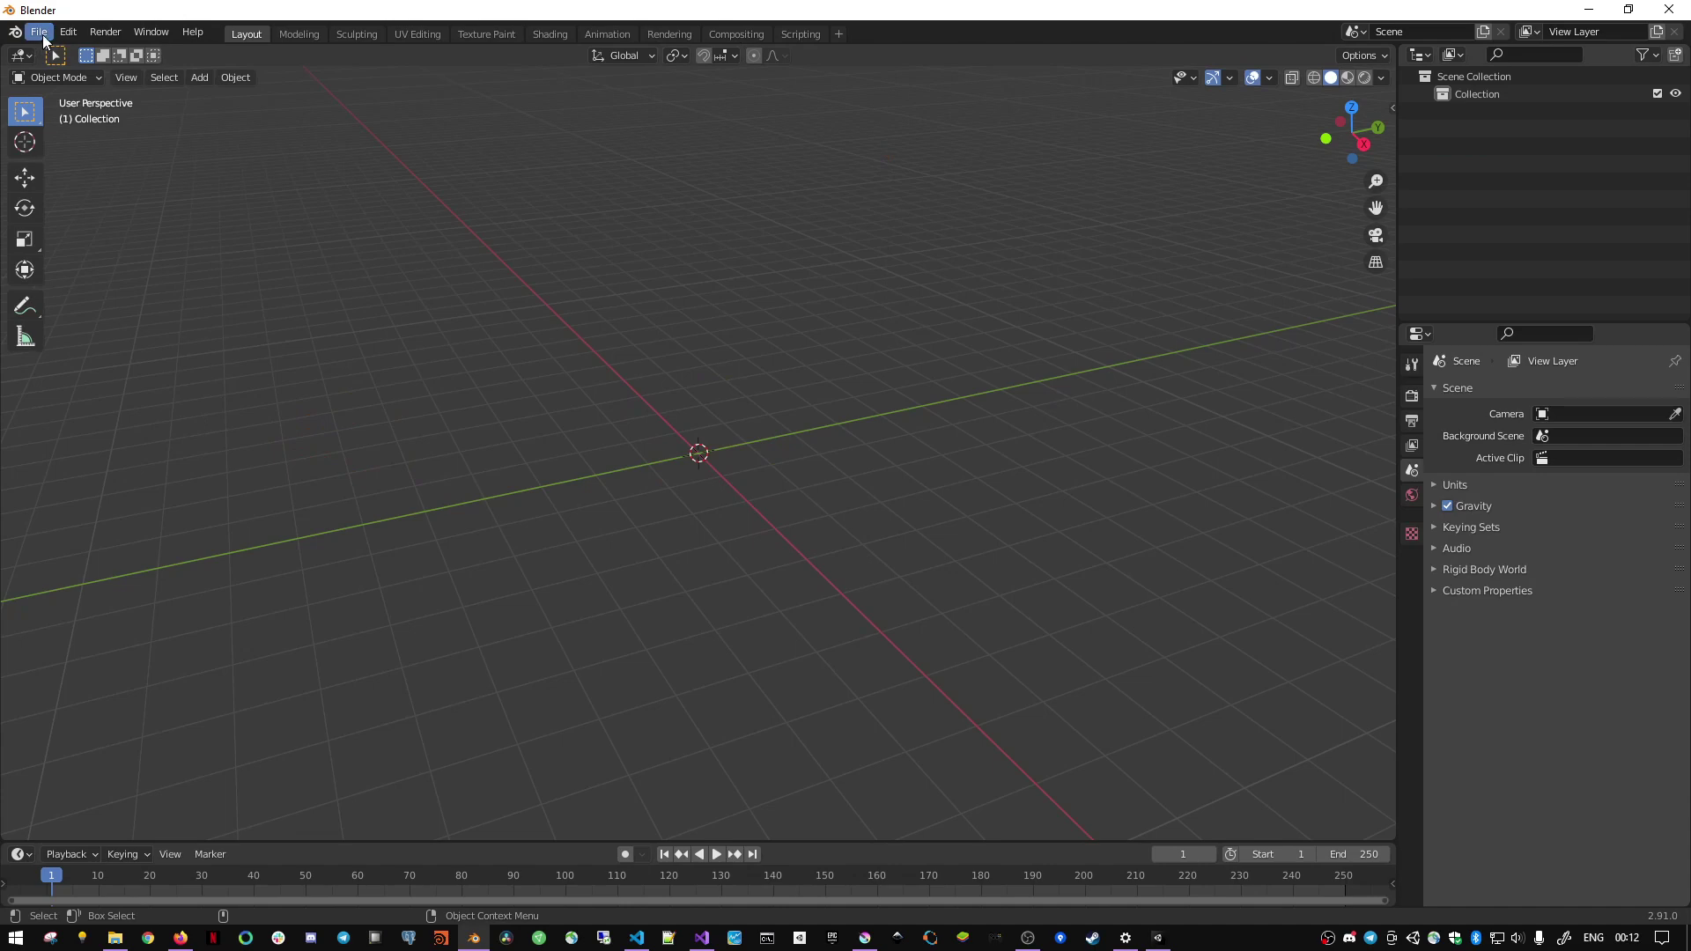
- Start an FBX import and pick sword and shield run.fbx from the Sword and Shield Pack folder
click(39, 32)
mouse_move(100, 276)
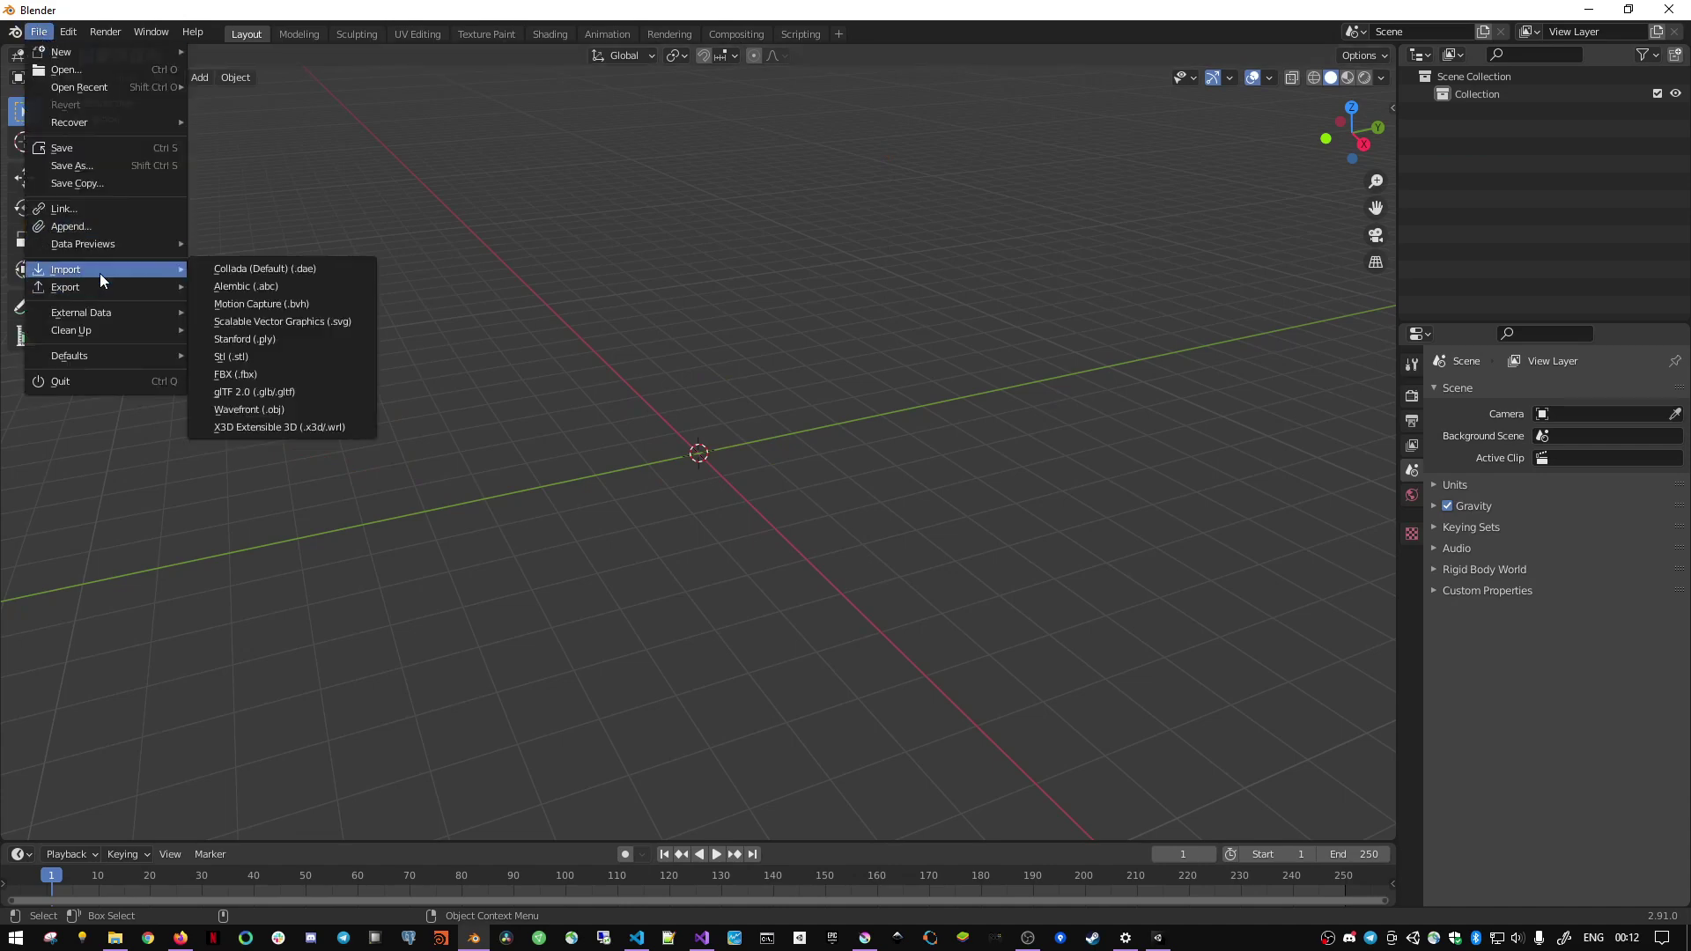
click(294, 375)
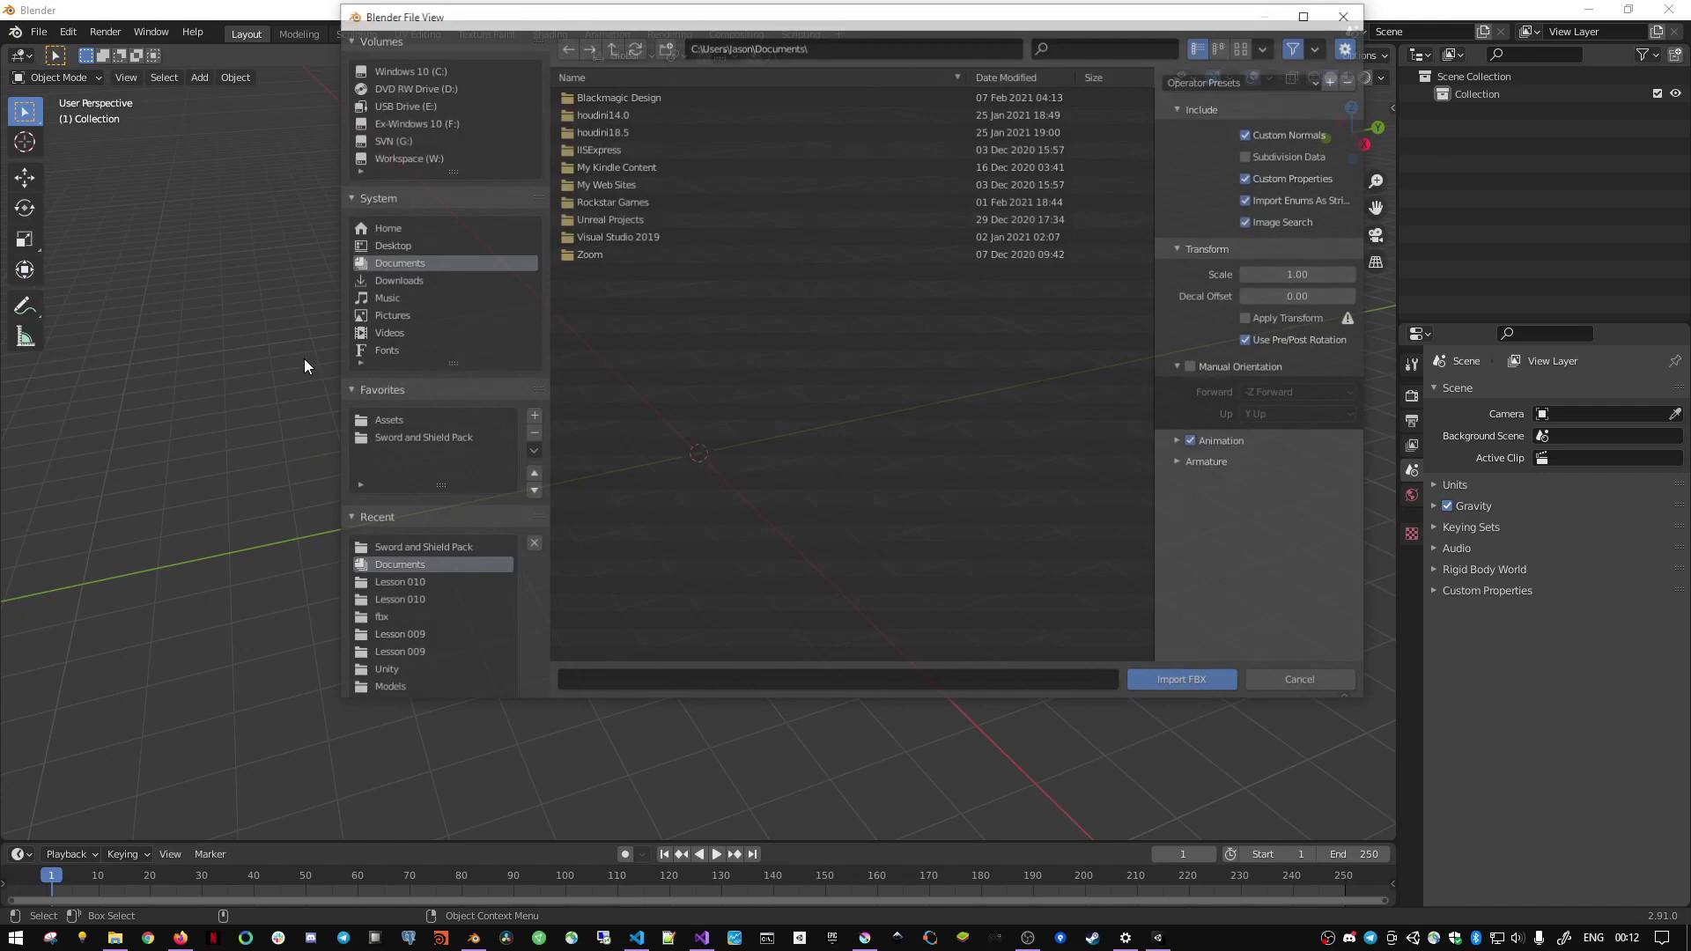
click(426, 438)
scroll(990, 479, down, 8)
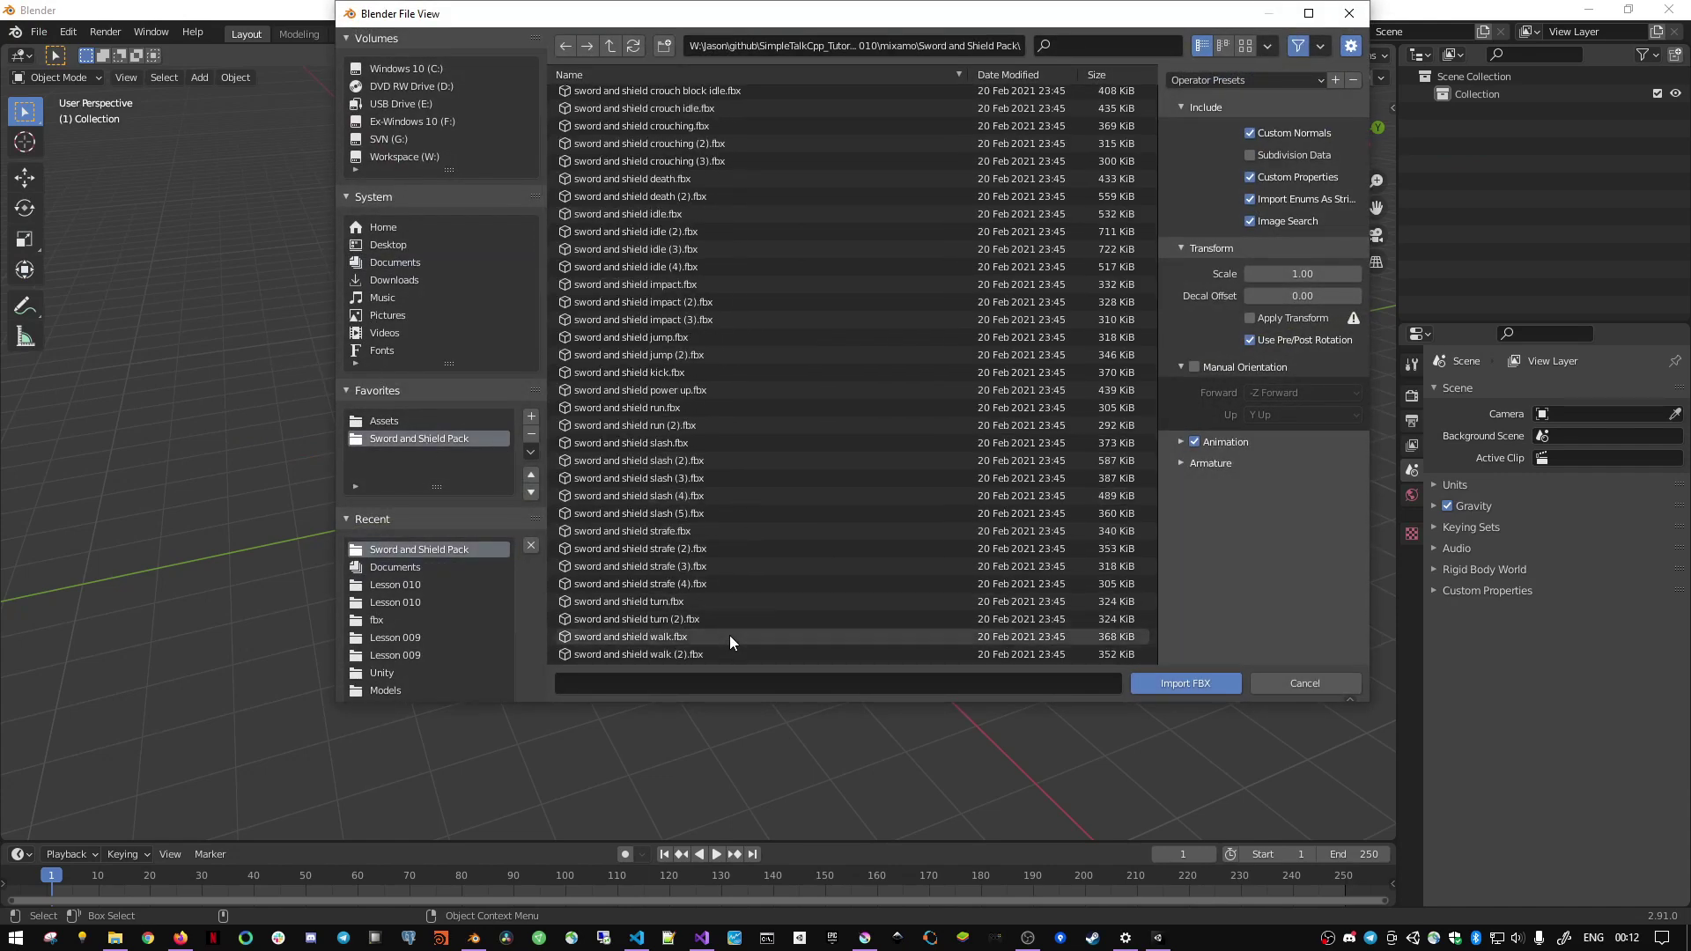
click(692, 412)
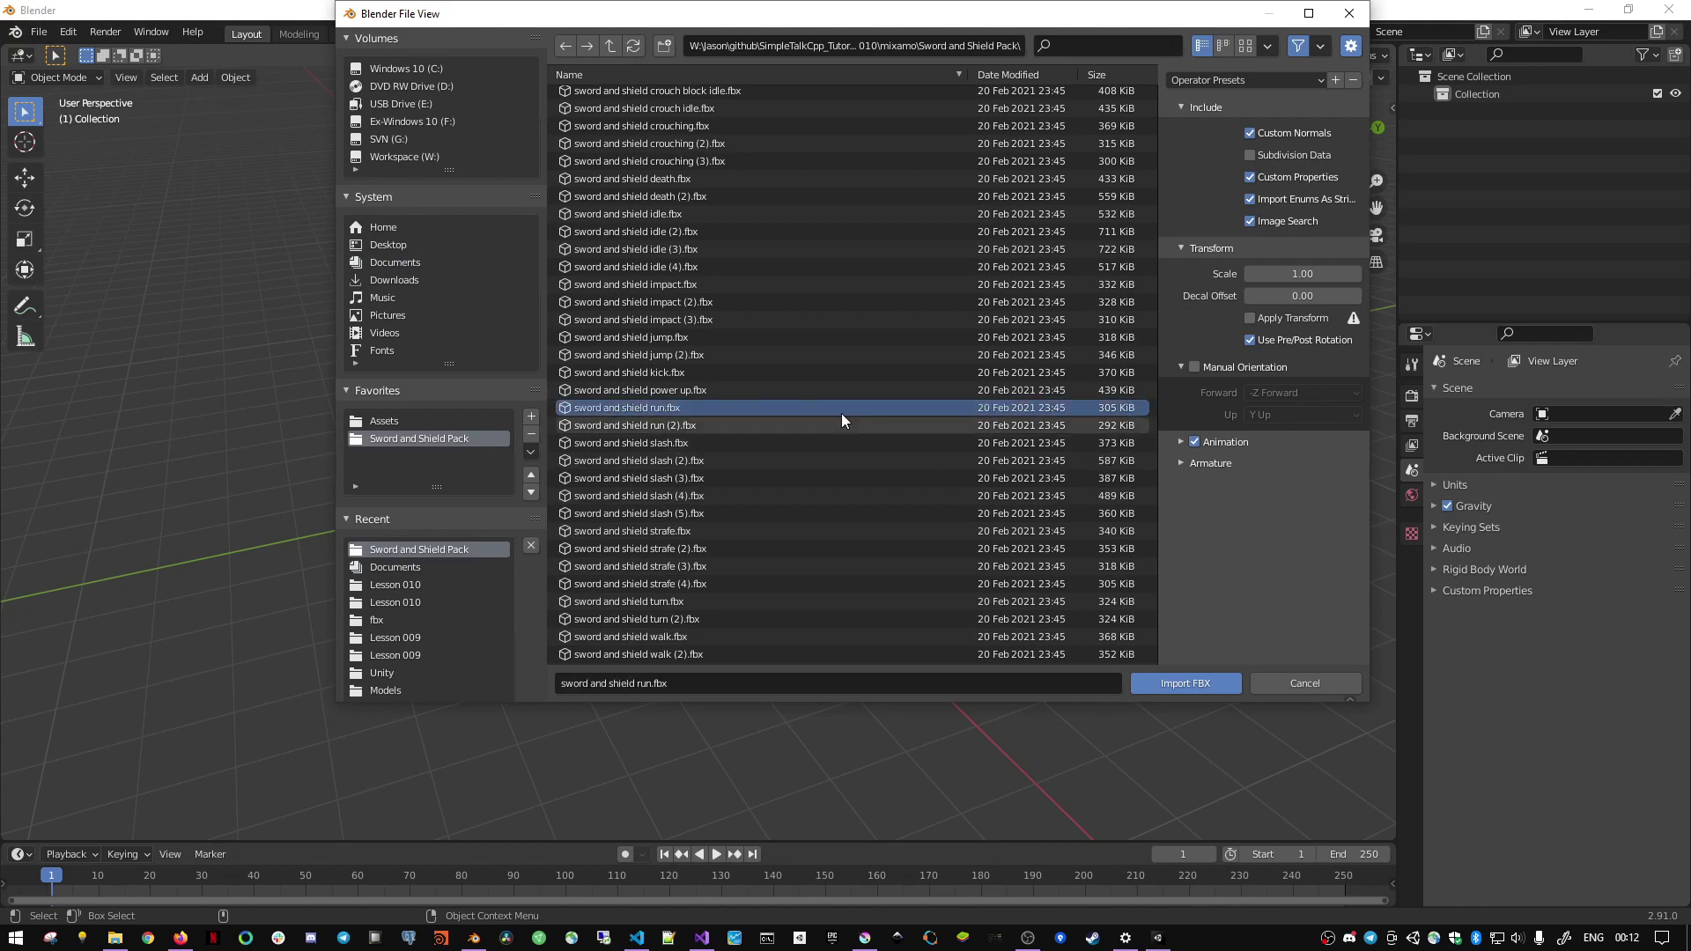
- Enable Manual Orientation and Automatic Bone Orientation in the FBX import options
drag(876, 19, 747, 34)
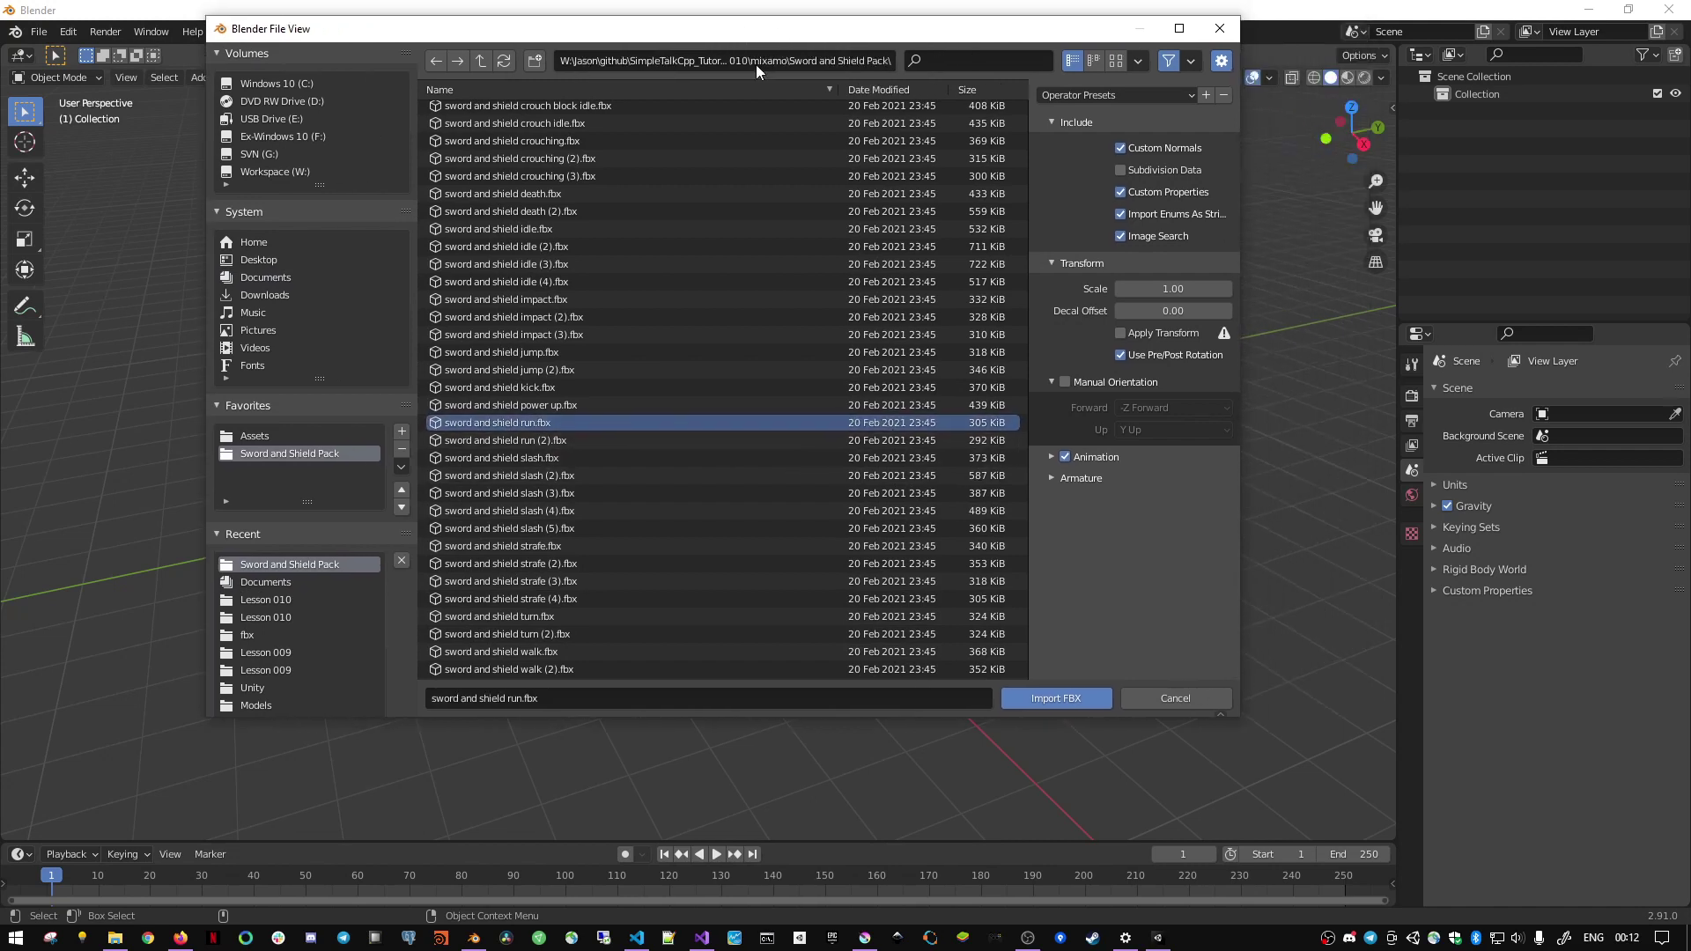
click(1065, 381)
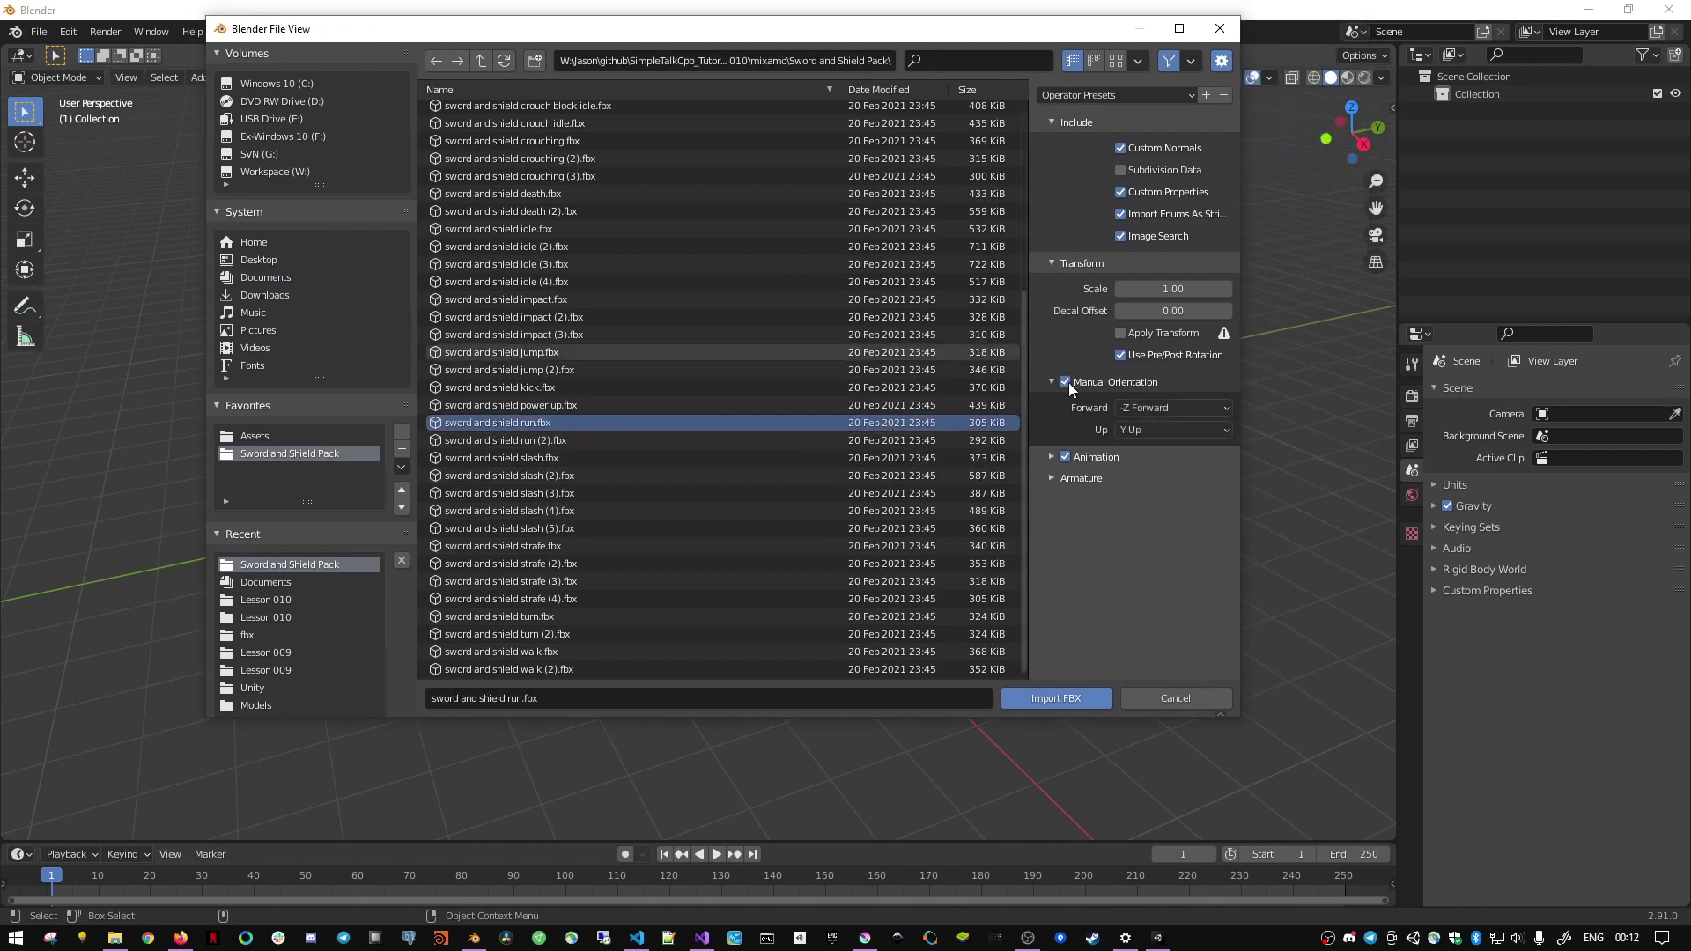
click(1050, 477)
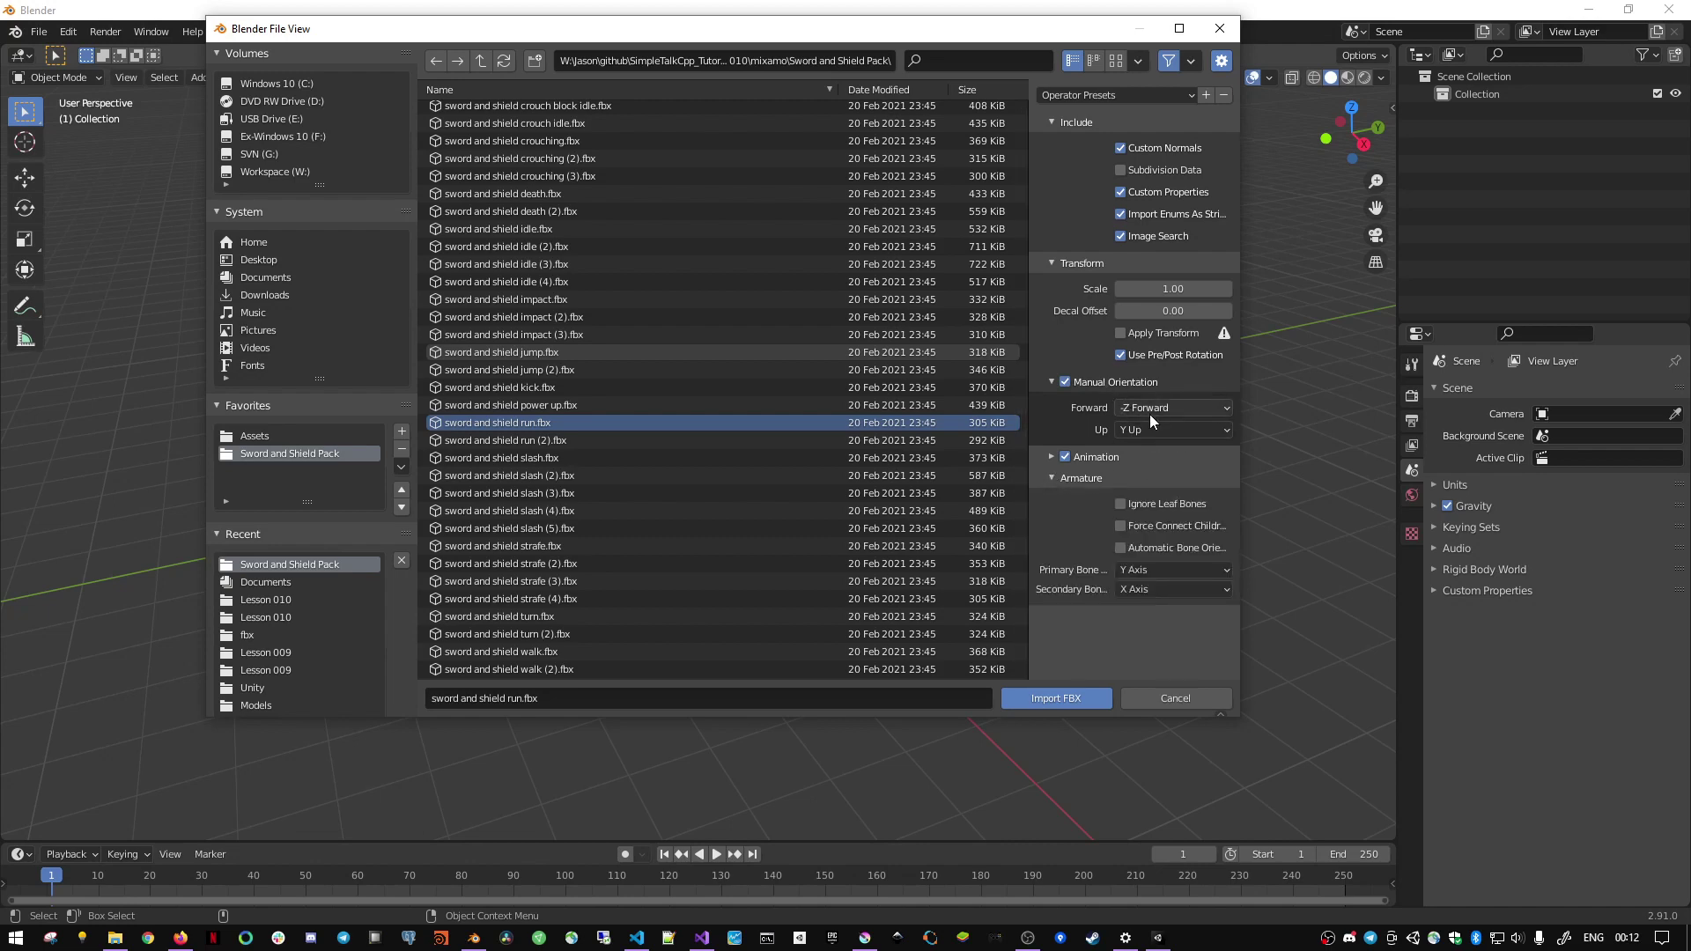
click(1139, 546)
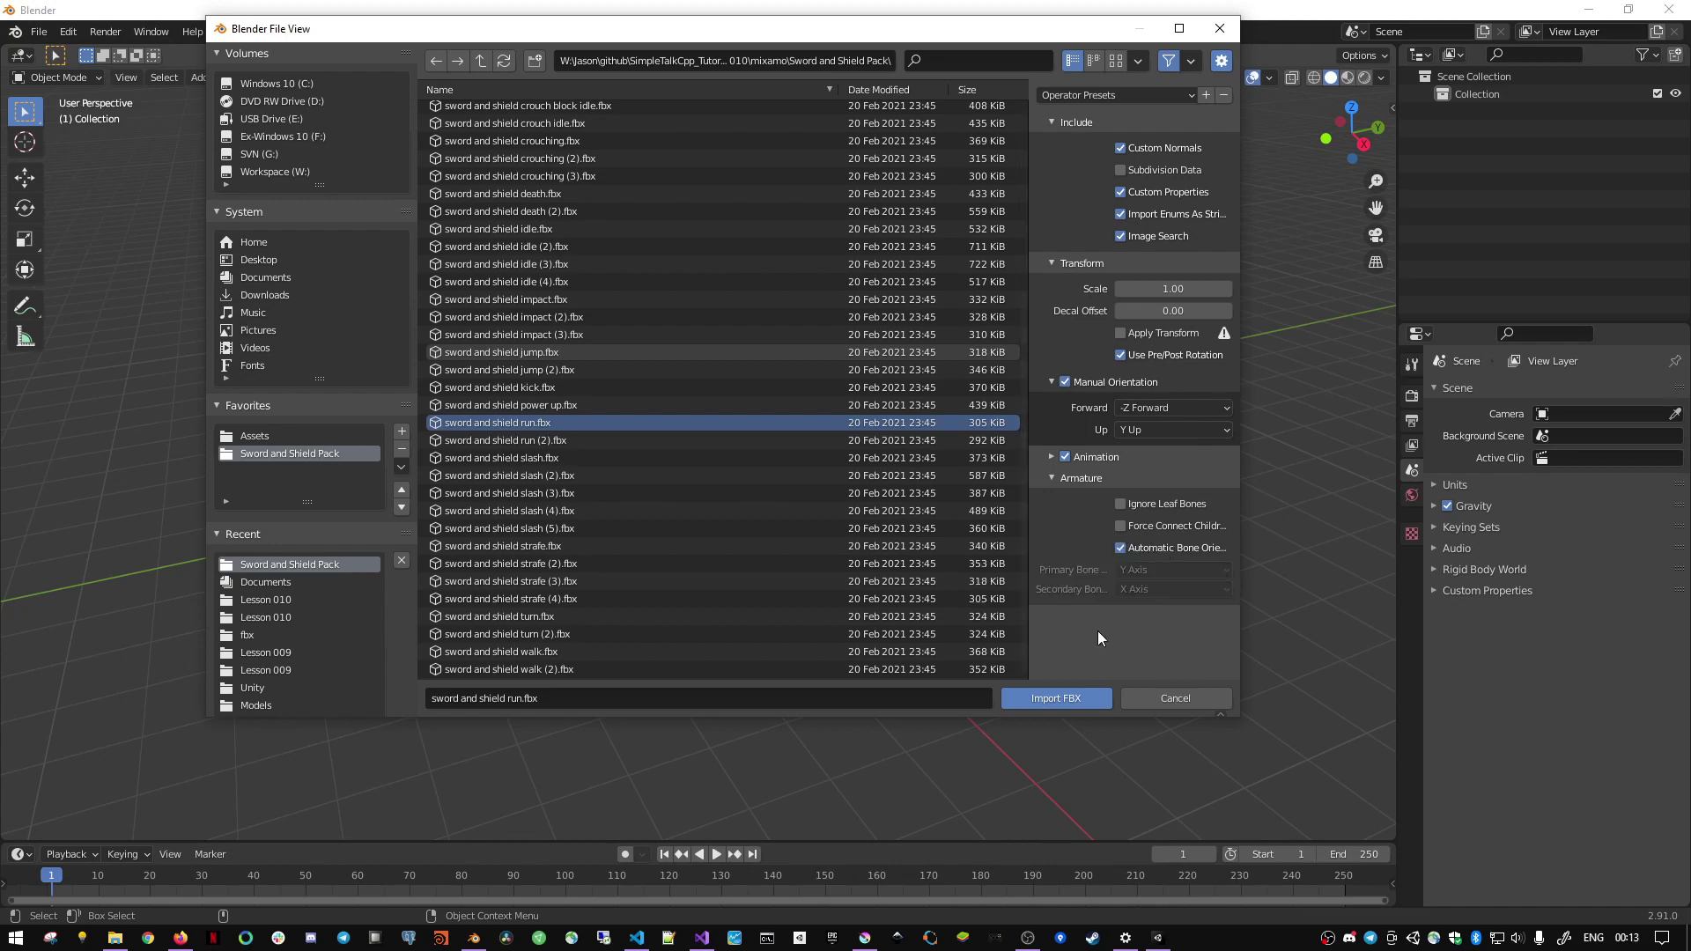
- Import the FBX and frame the armature upright in the viewport
click(1056, 698)
key(KP_Decimal)
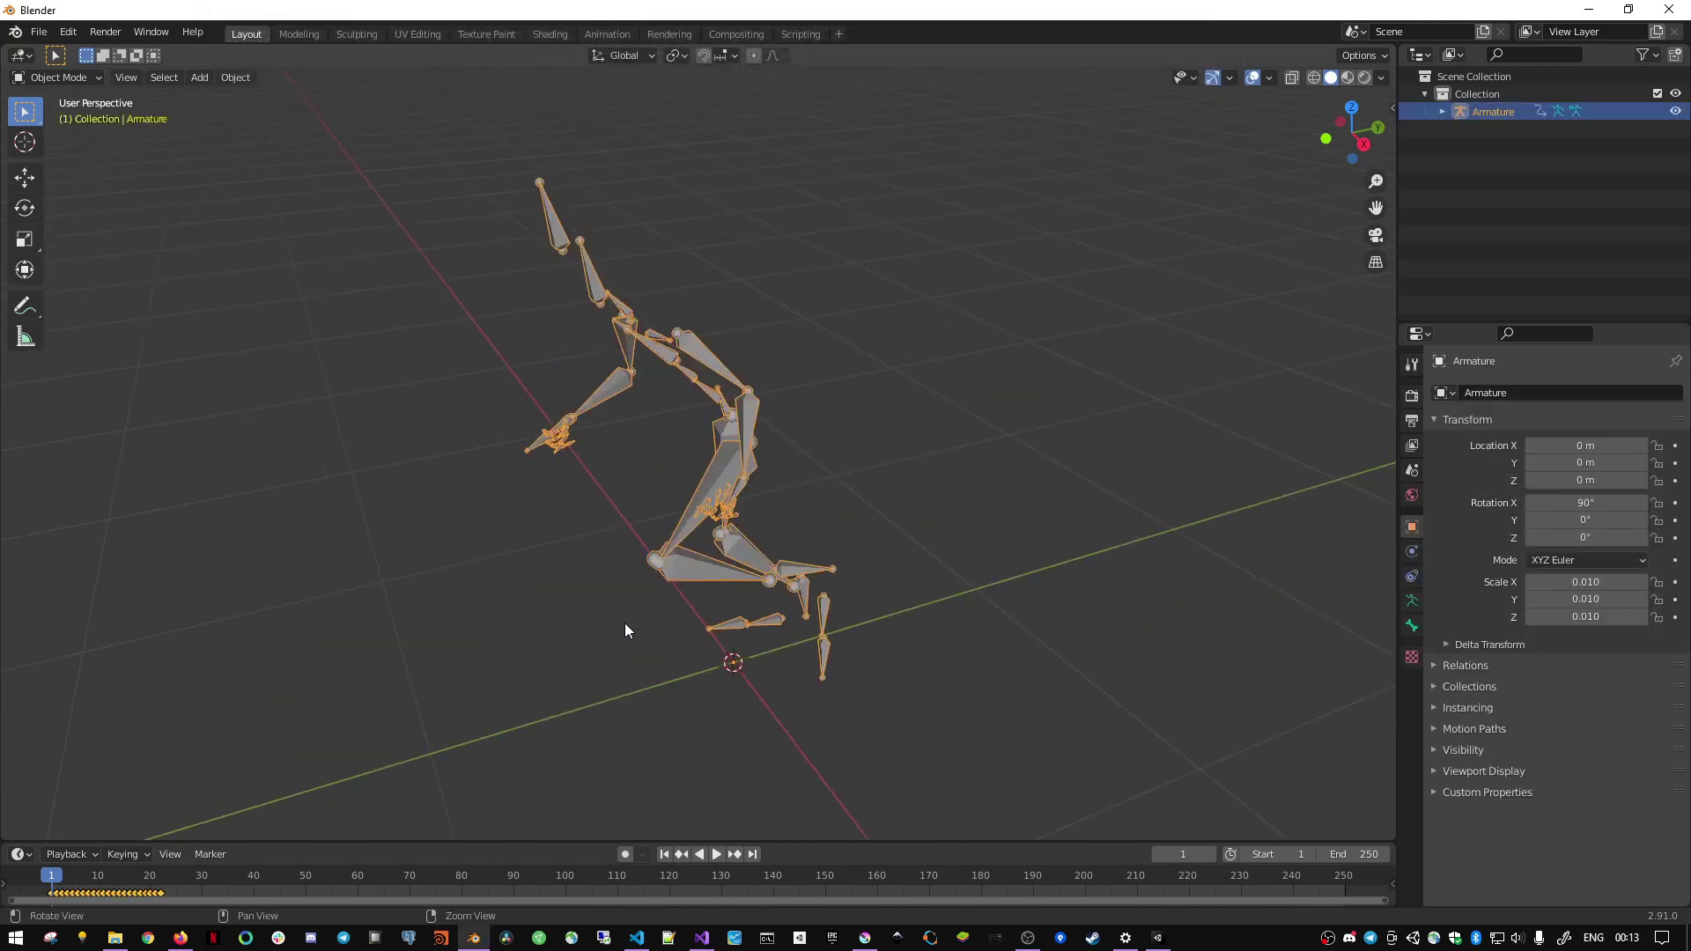
middle_drag(625, 630, 885, 577)
- Preview the run cycle by playing from frame 1 and scrubbing to frame 20
key(space)
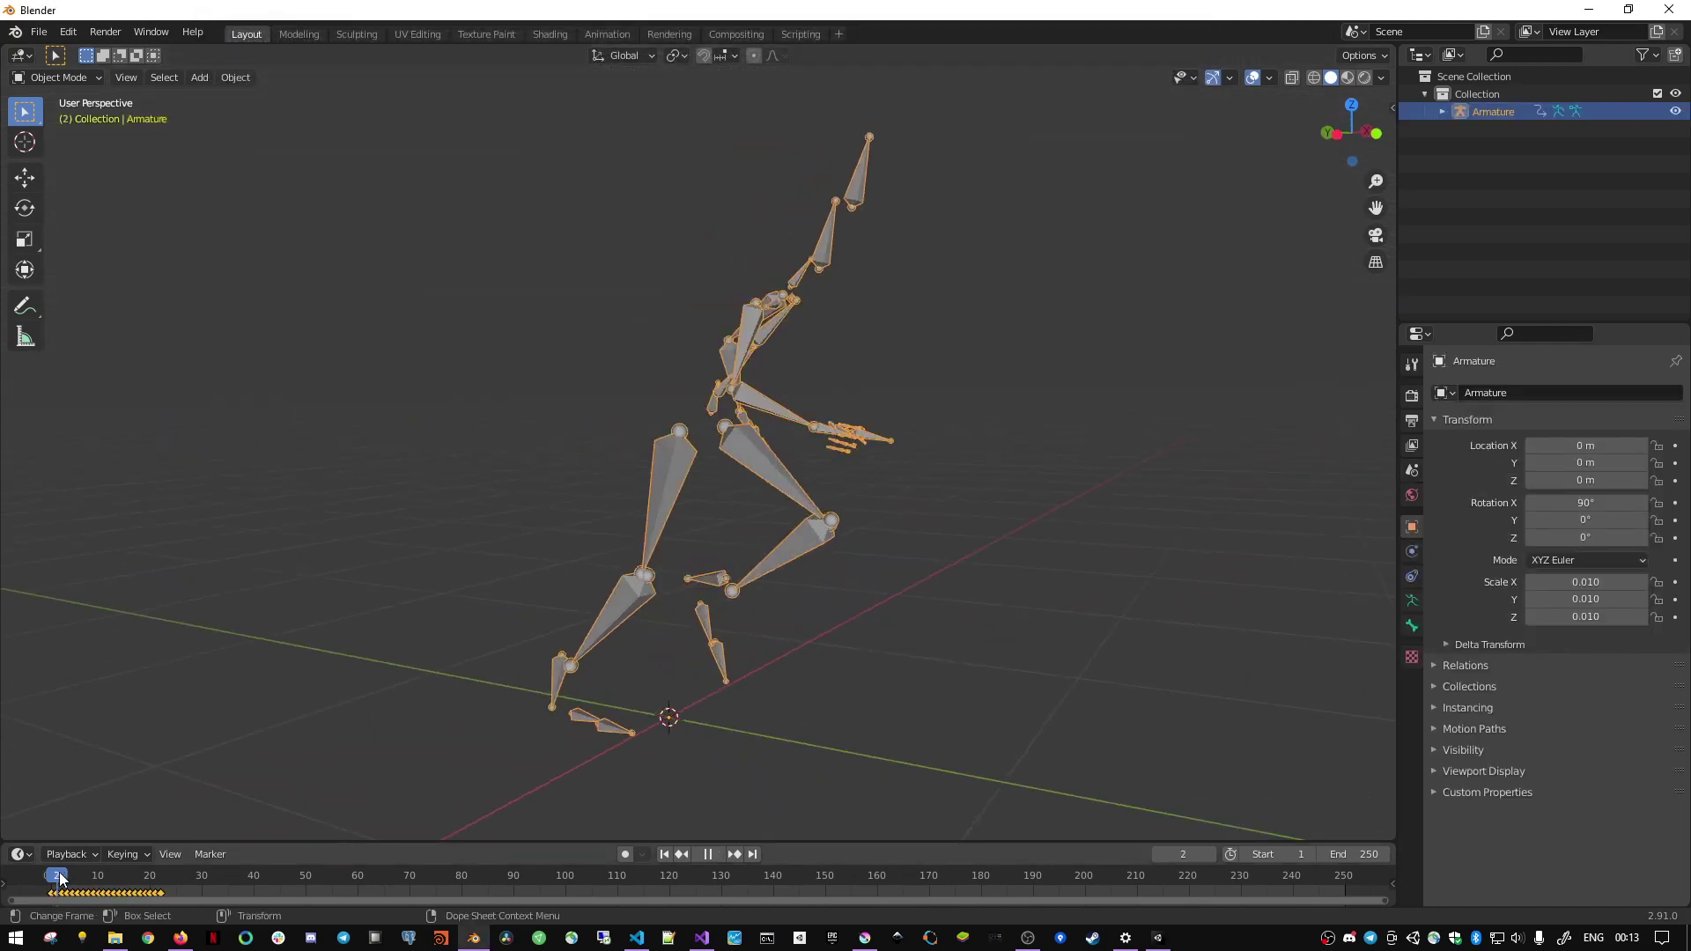
key(space)
mouse_move(689, 652)
middle_down()
mouse_move(944, 638)
mouse_move(762, 620)
middle_up()
click(51, 877)
key(space)
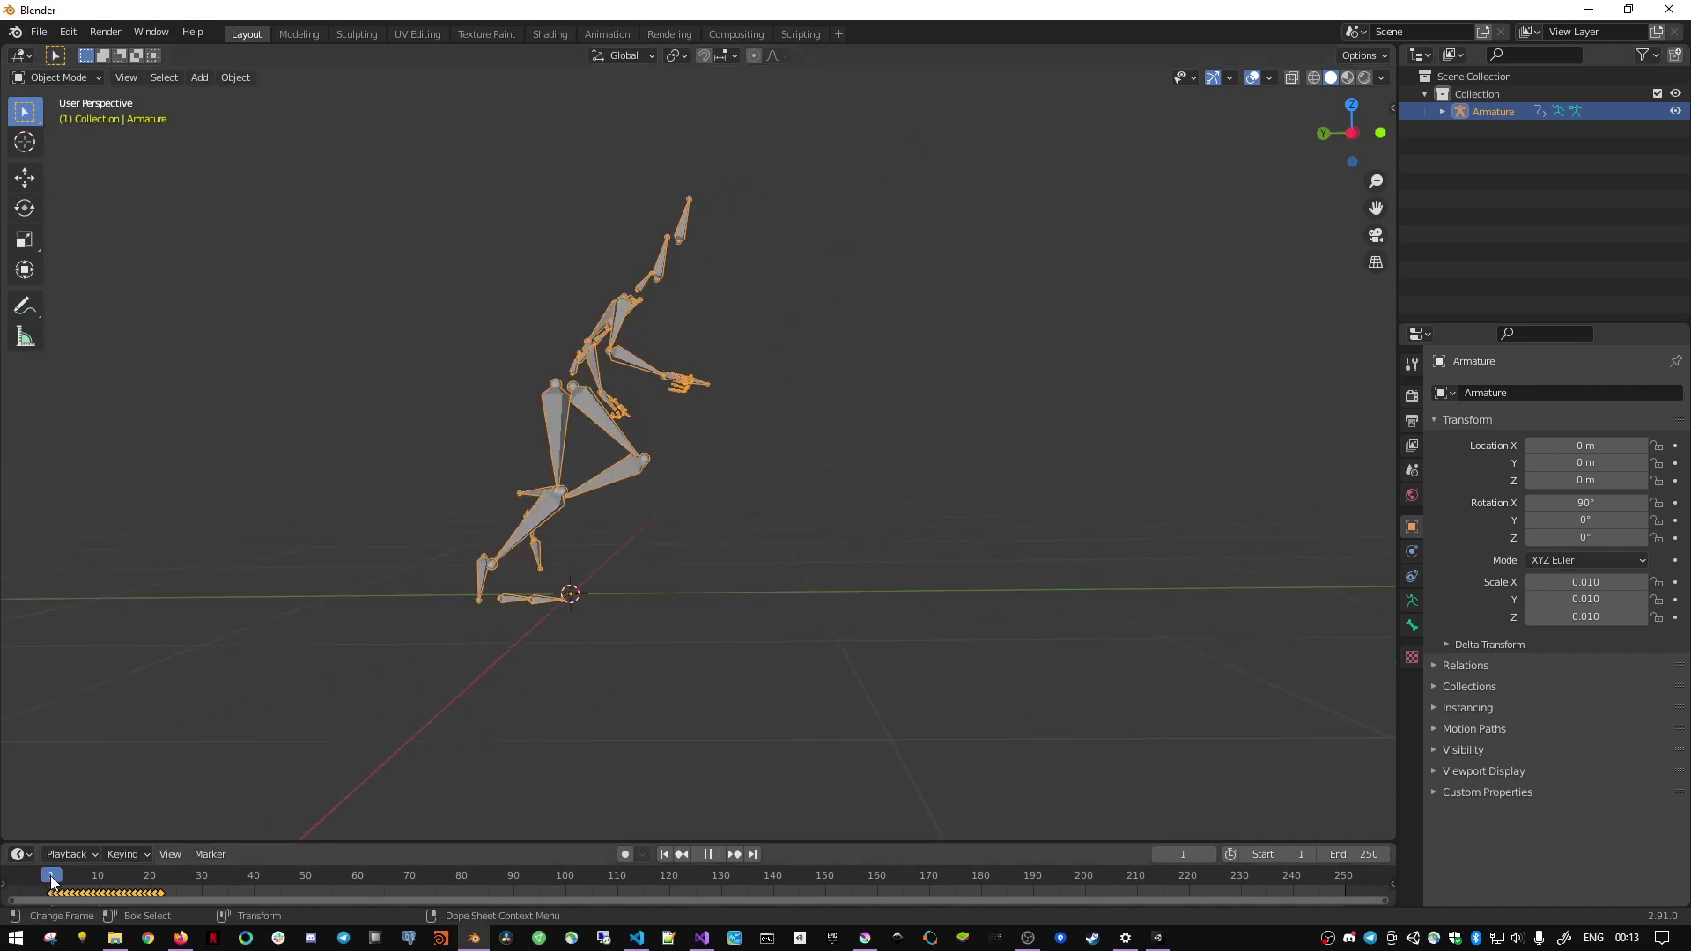
drag(51, 878, 152, 881)
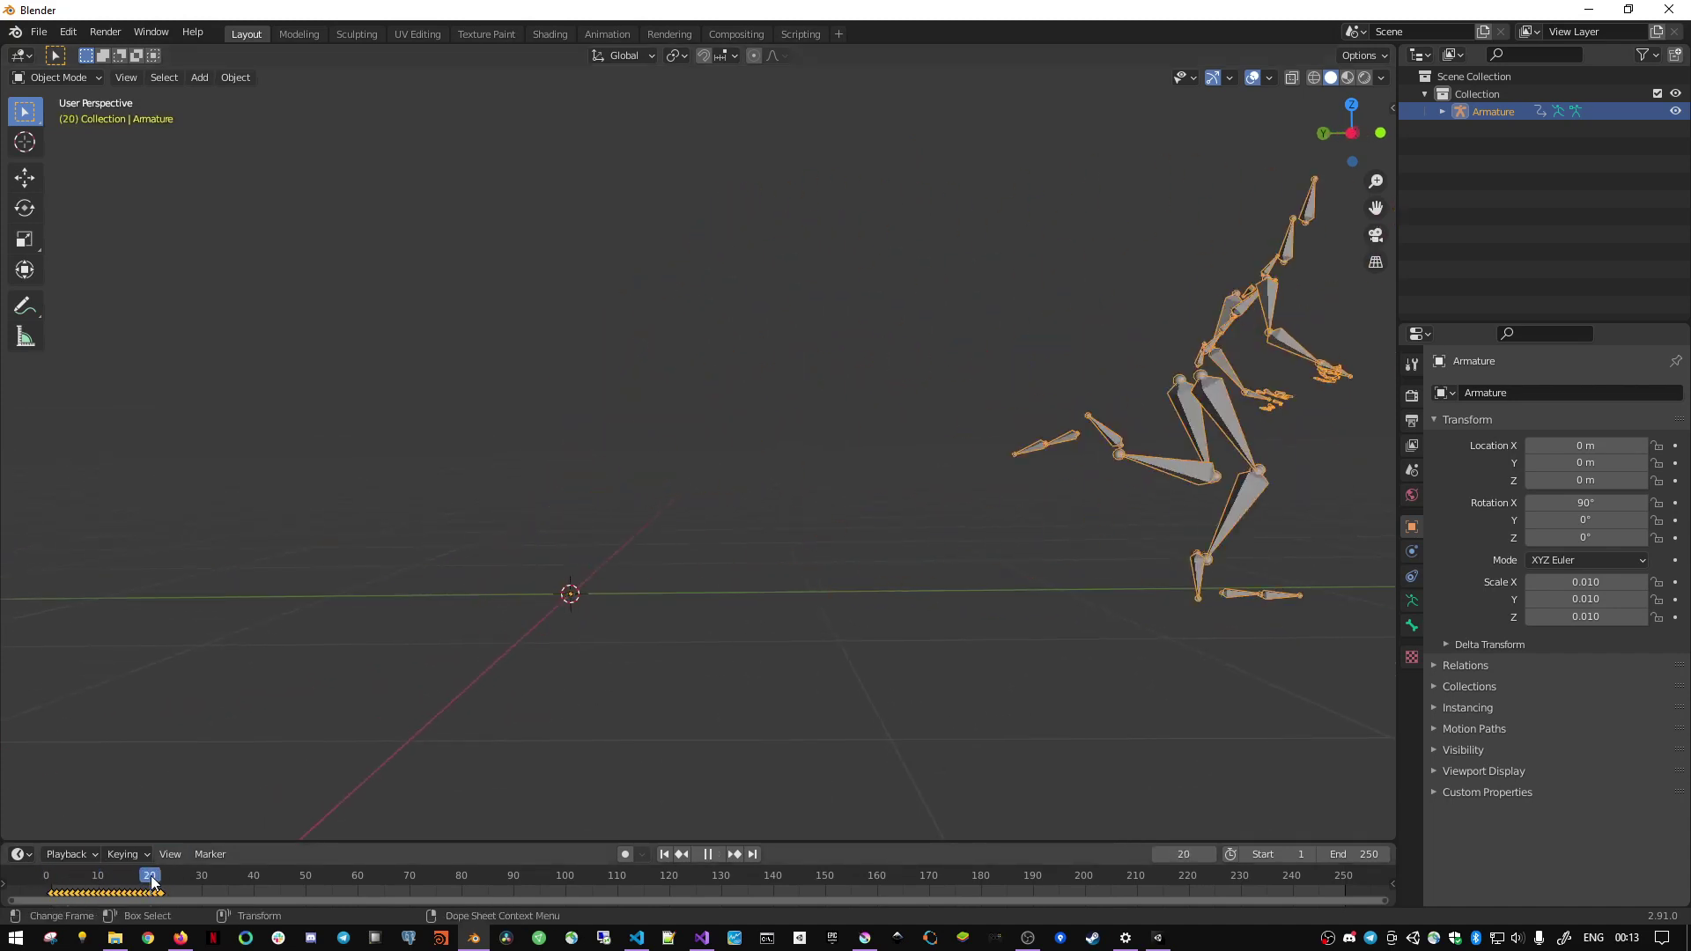
key(space)
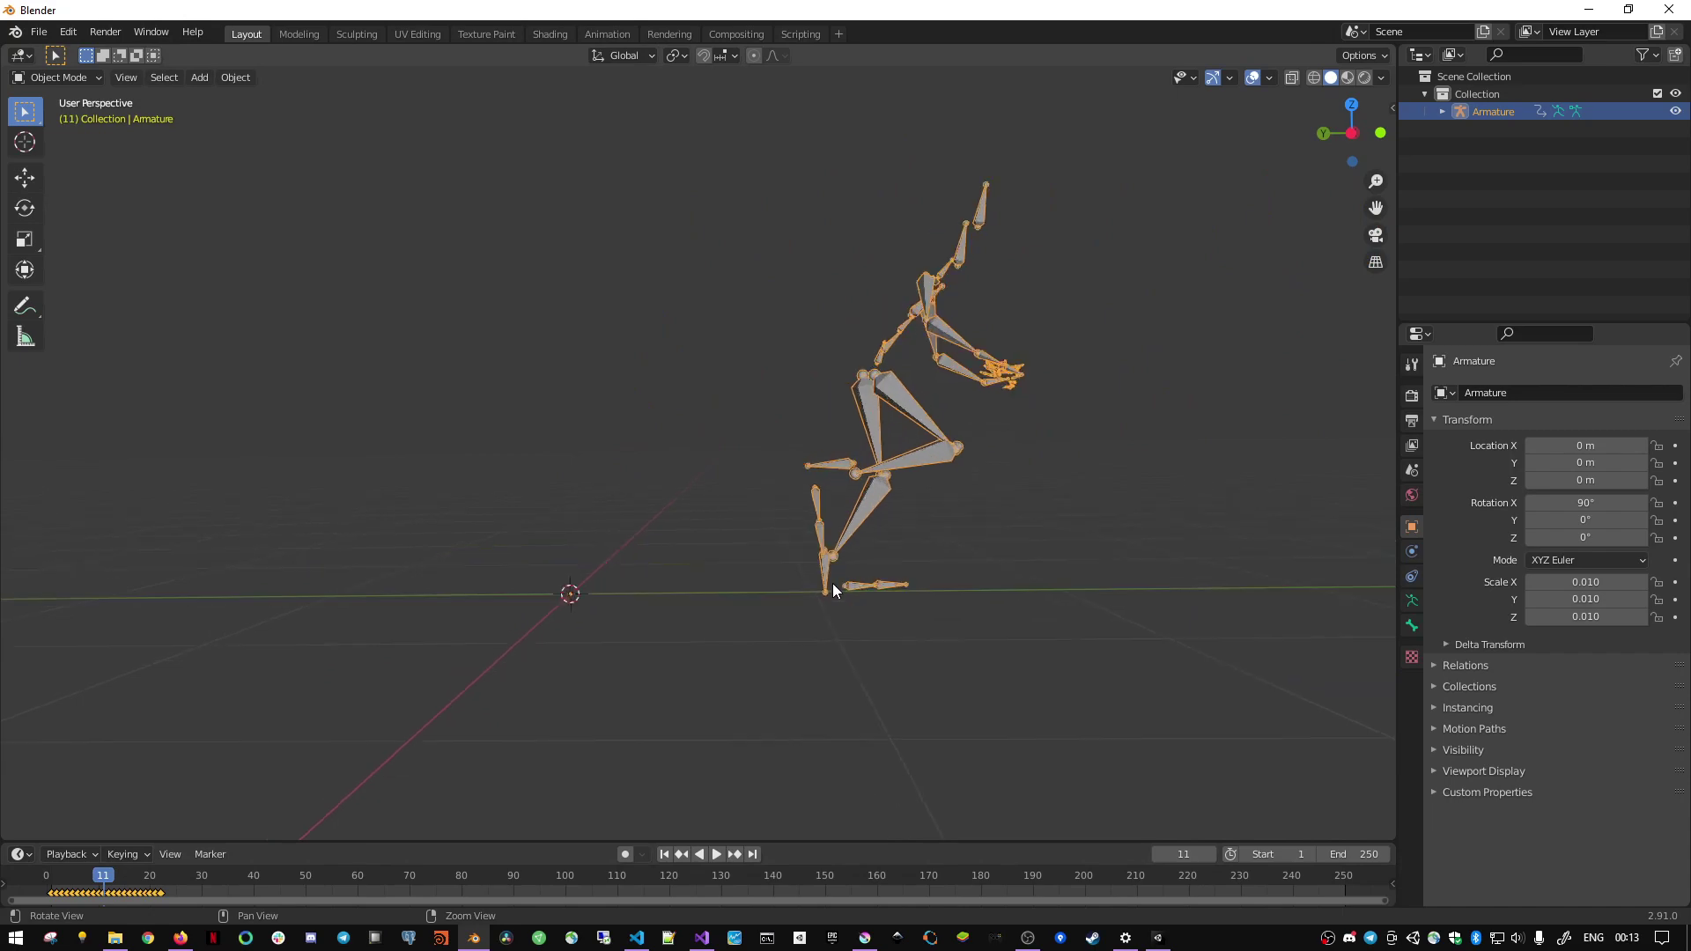
middle_drag(832, 583, 975, 453)
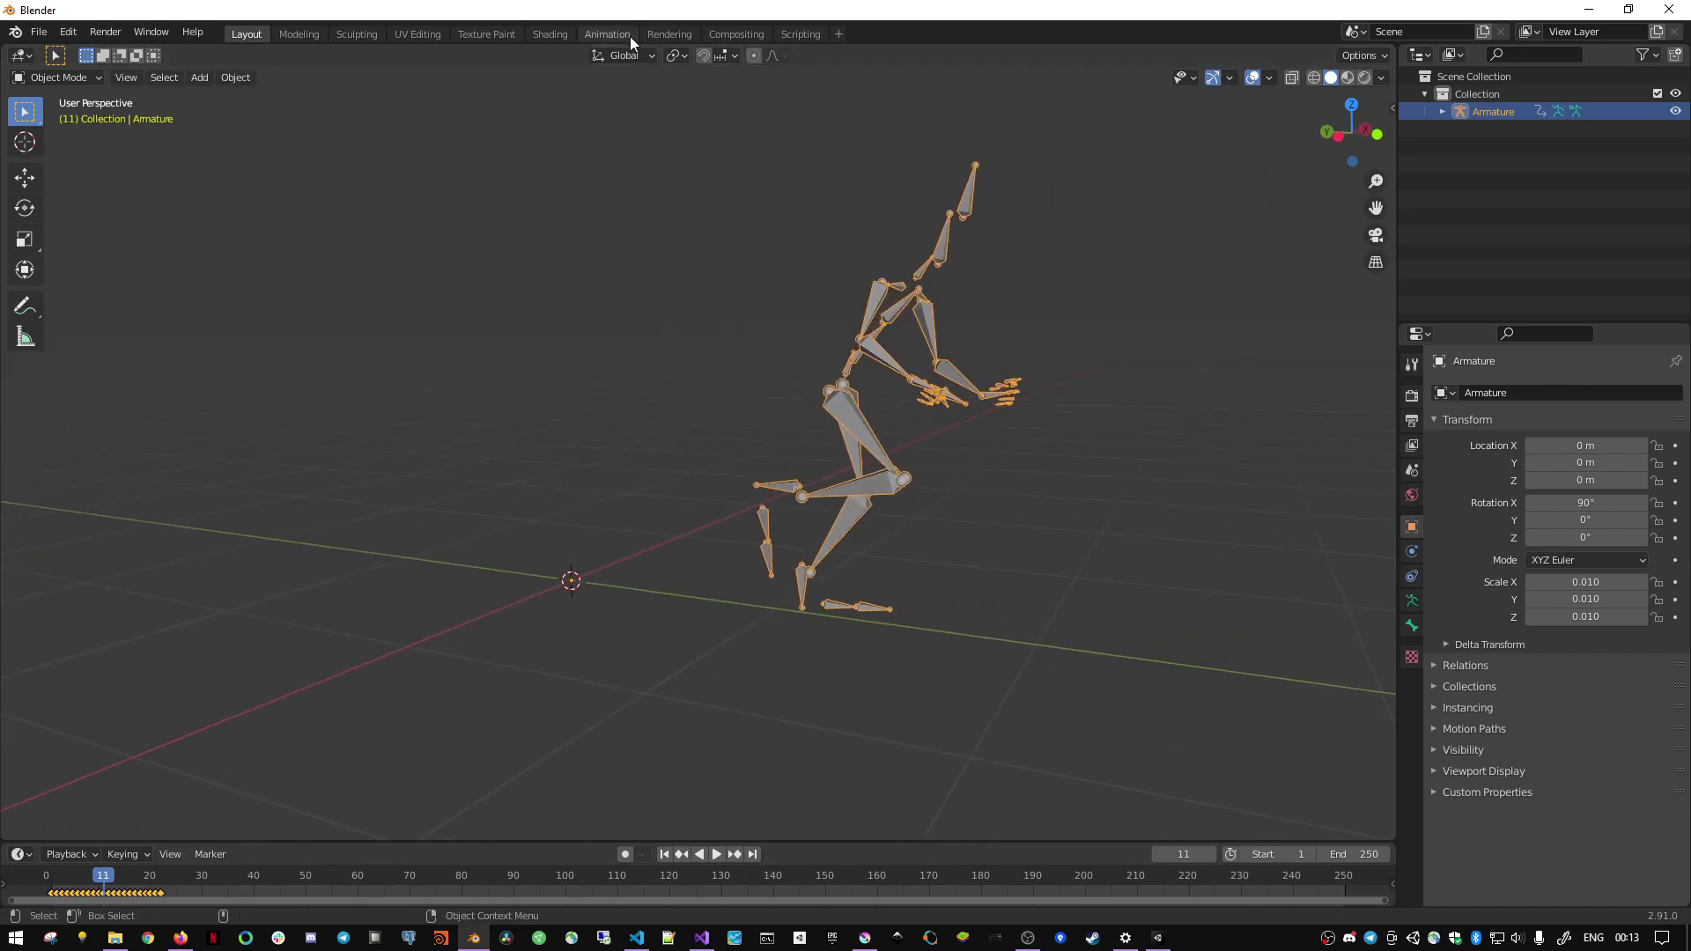
- Switch to the Animation workspace, replay the run from the start and stop at frame 8
click(604, 35)
mouse_move(722, 461)
middle_down()
mouse_move(1049, 416)
mouse_move(1107, 388)
mouse_move(1006, 331)
middle_up()
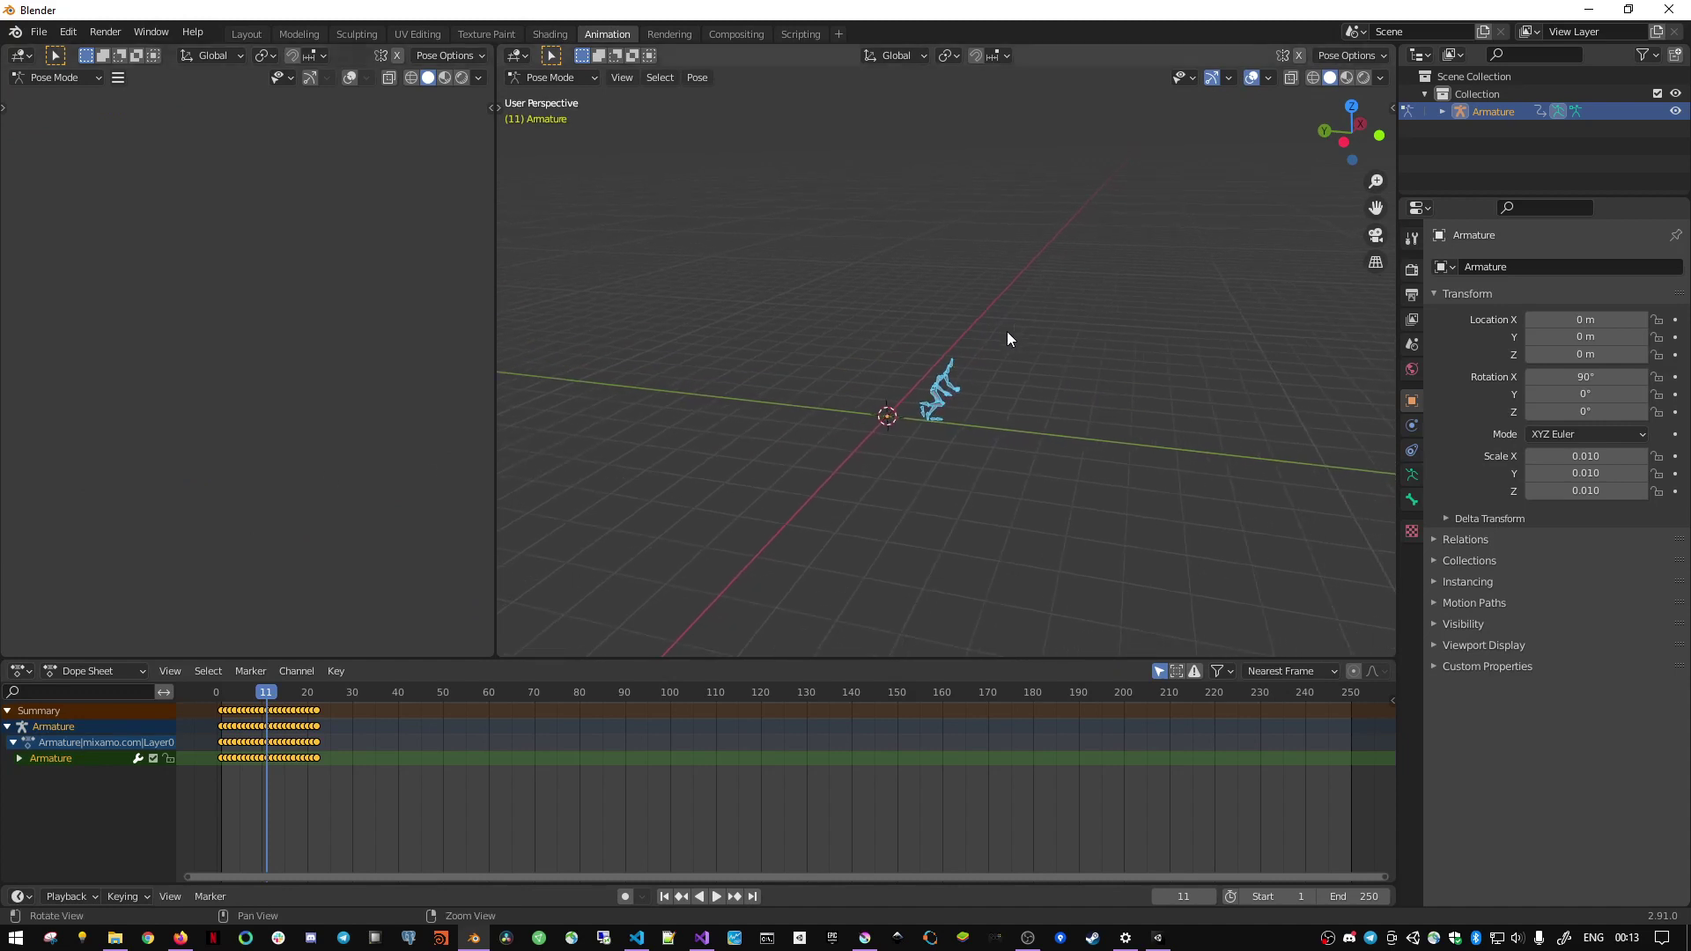
scroll(1001, 351, up, 6)
mouse_move(996, 232)
middle_down()
mouse_move(1129, 324)
mouse_move(915, 347)
middle_up()
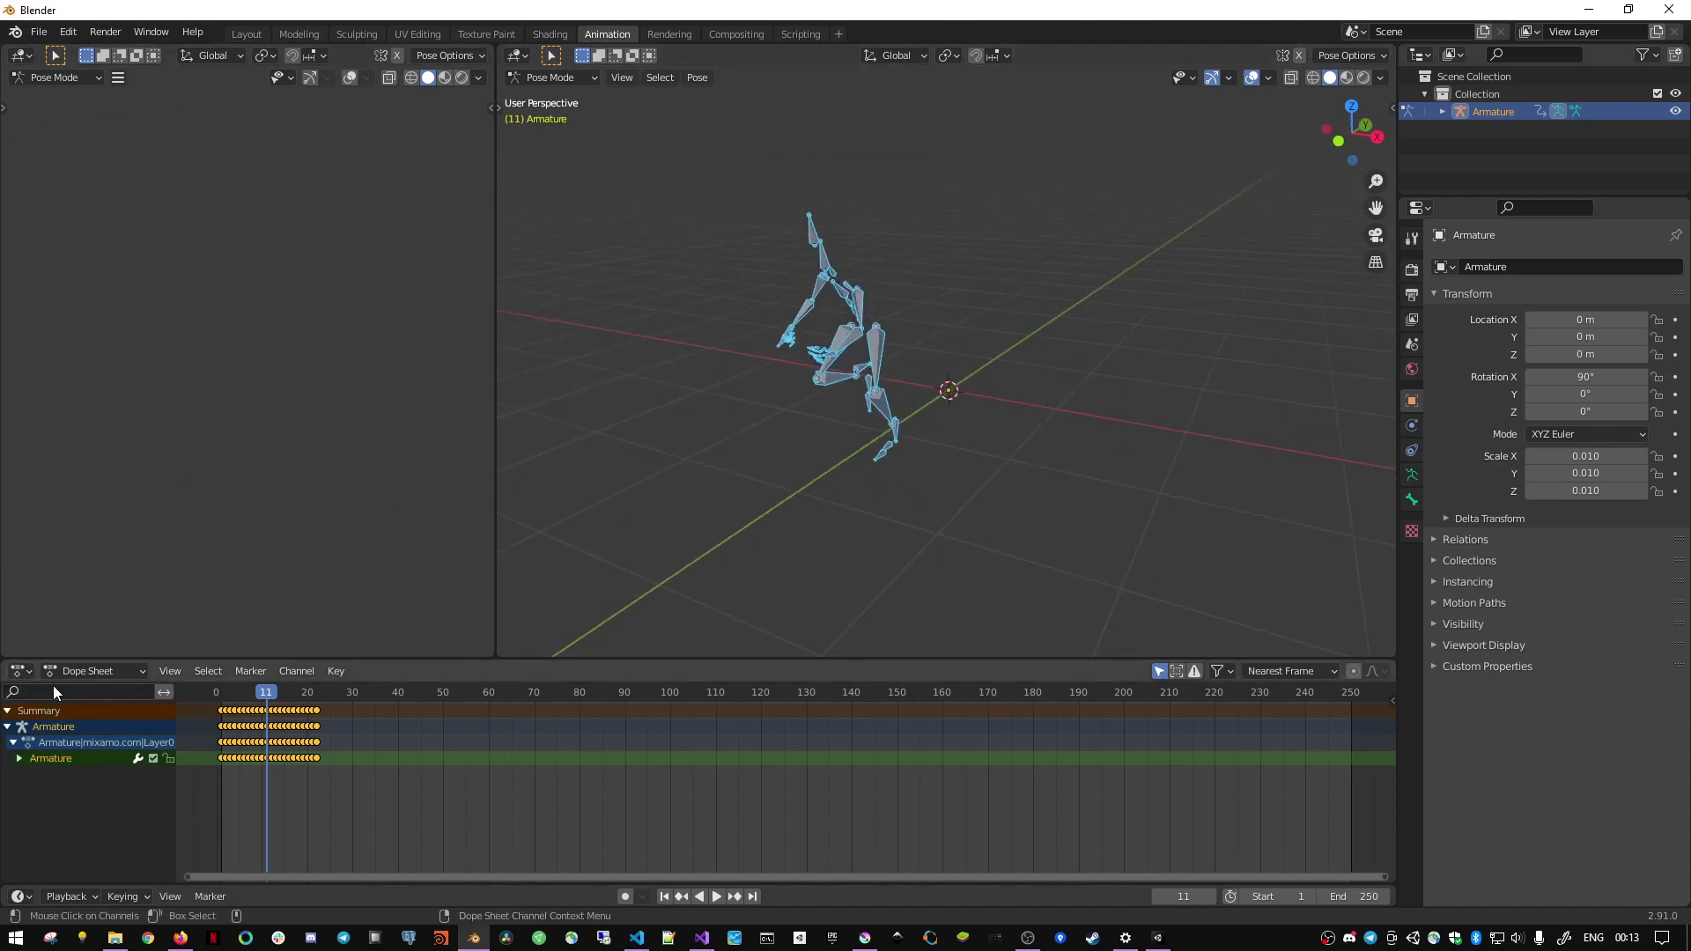
key(shift+Left)
key(space)
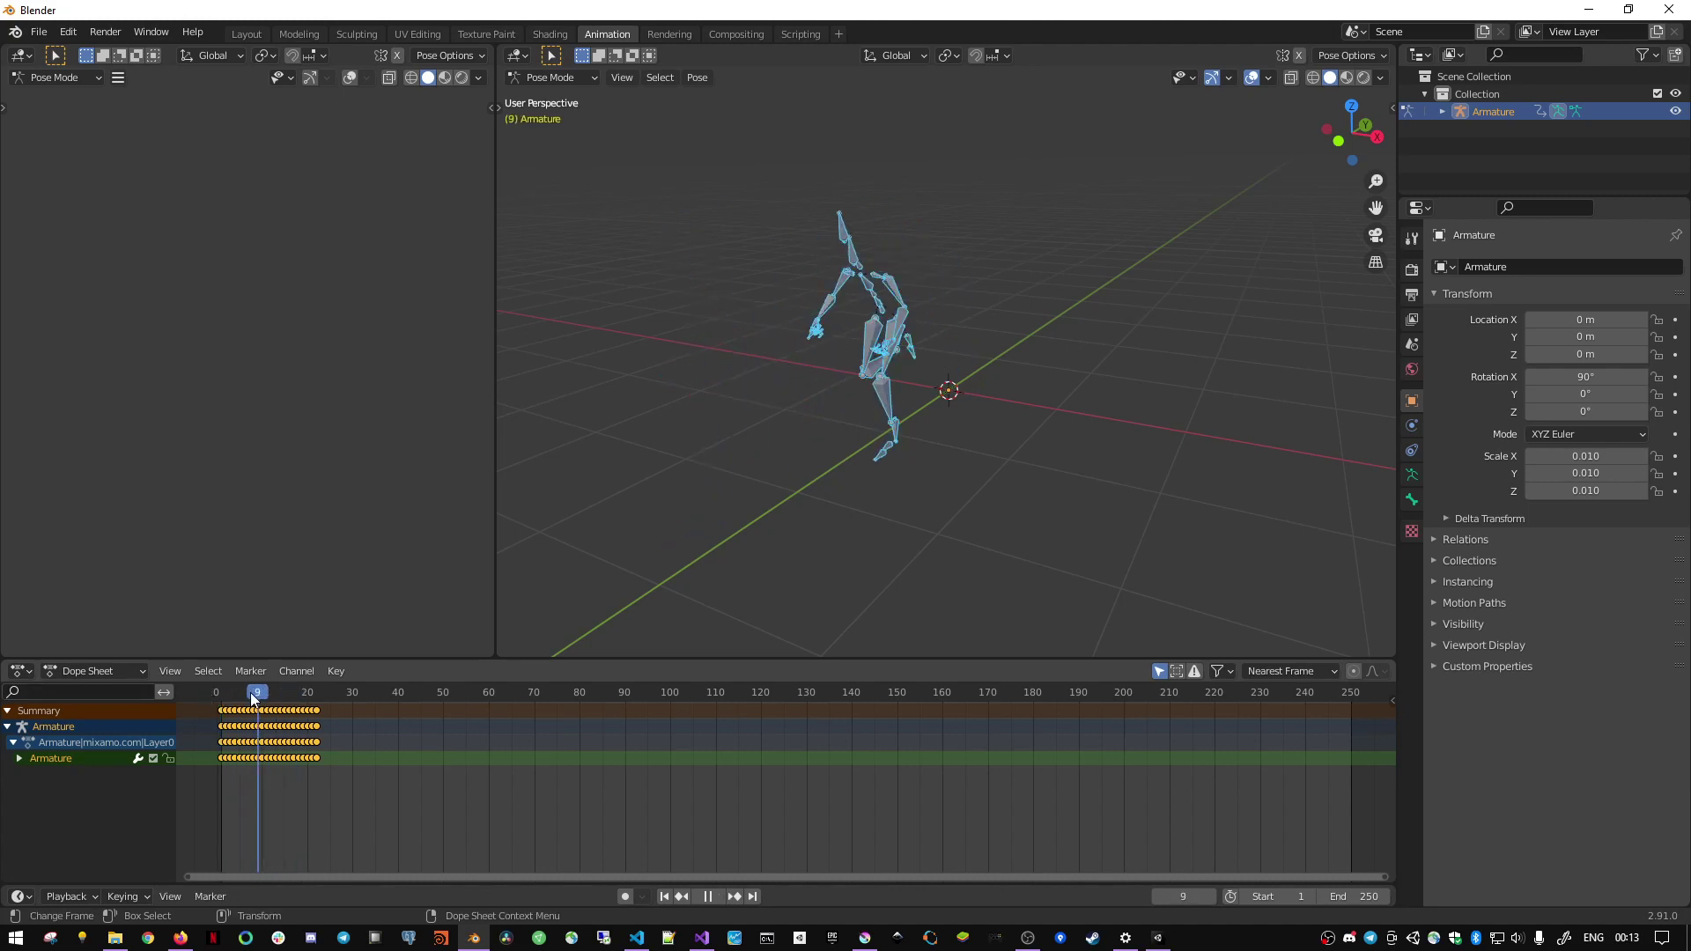
click(253, 698)
- Expand Armature in the outliner, switch to Pose Mode and make the outliner taller
click(1439, 111)
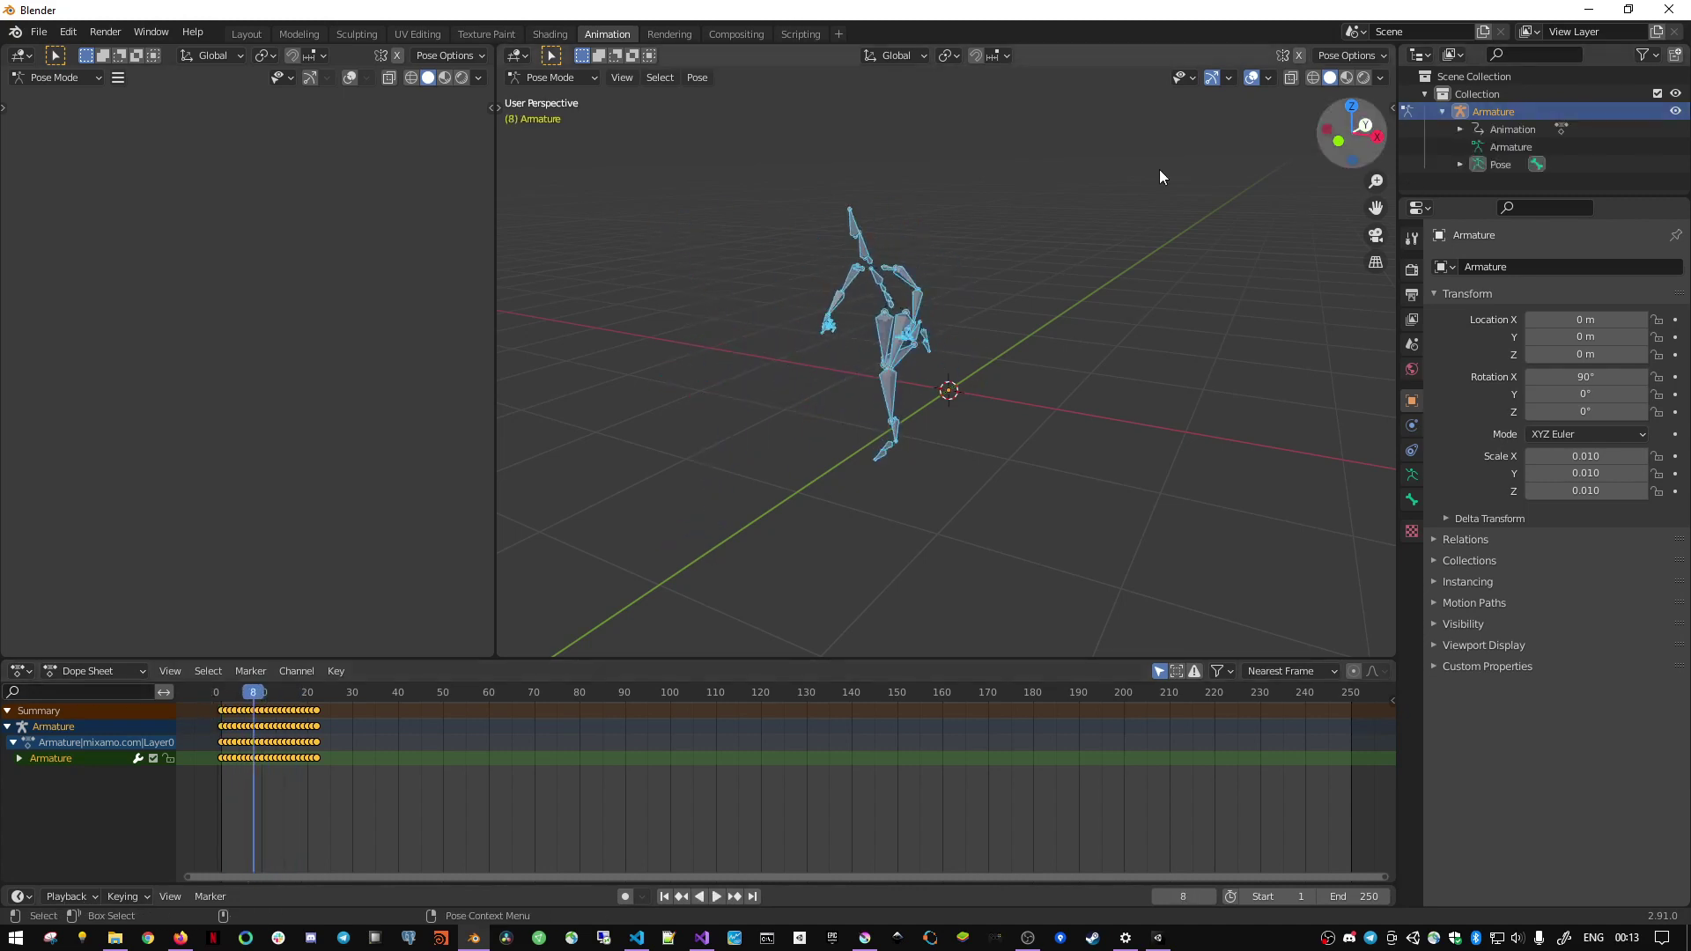
click(574, 78)
click(563, 97)
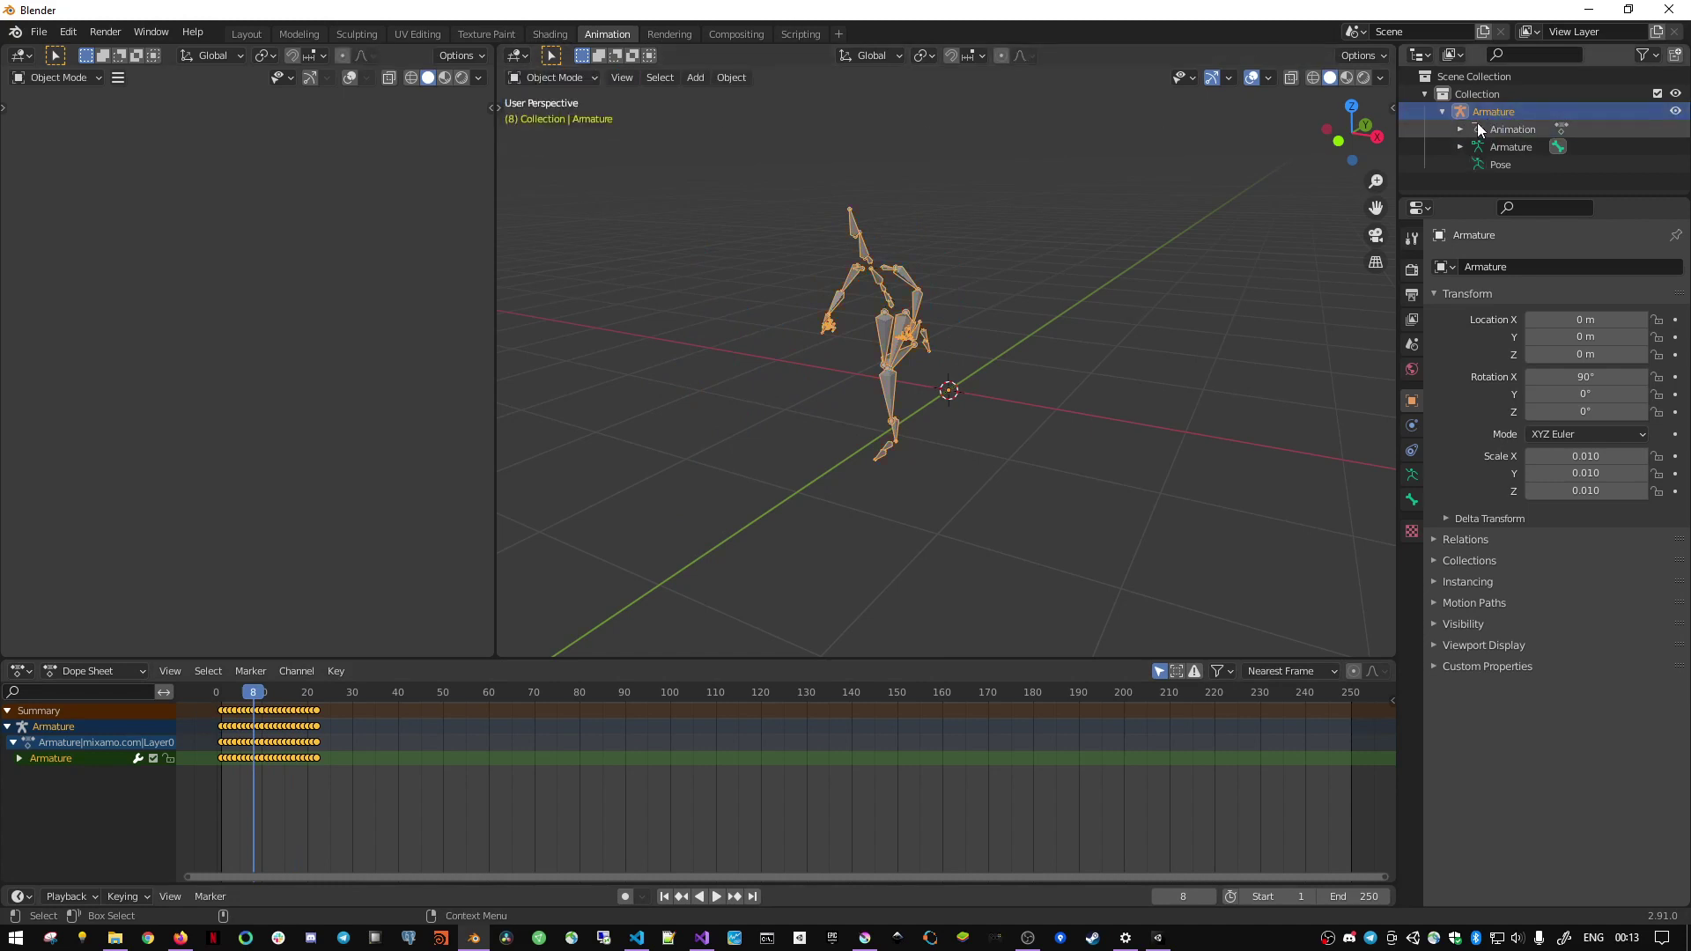
click(559, 79)
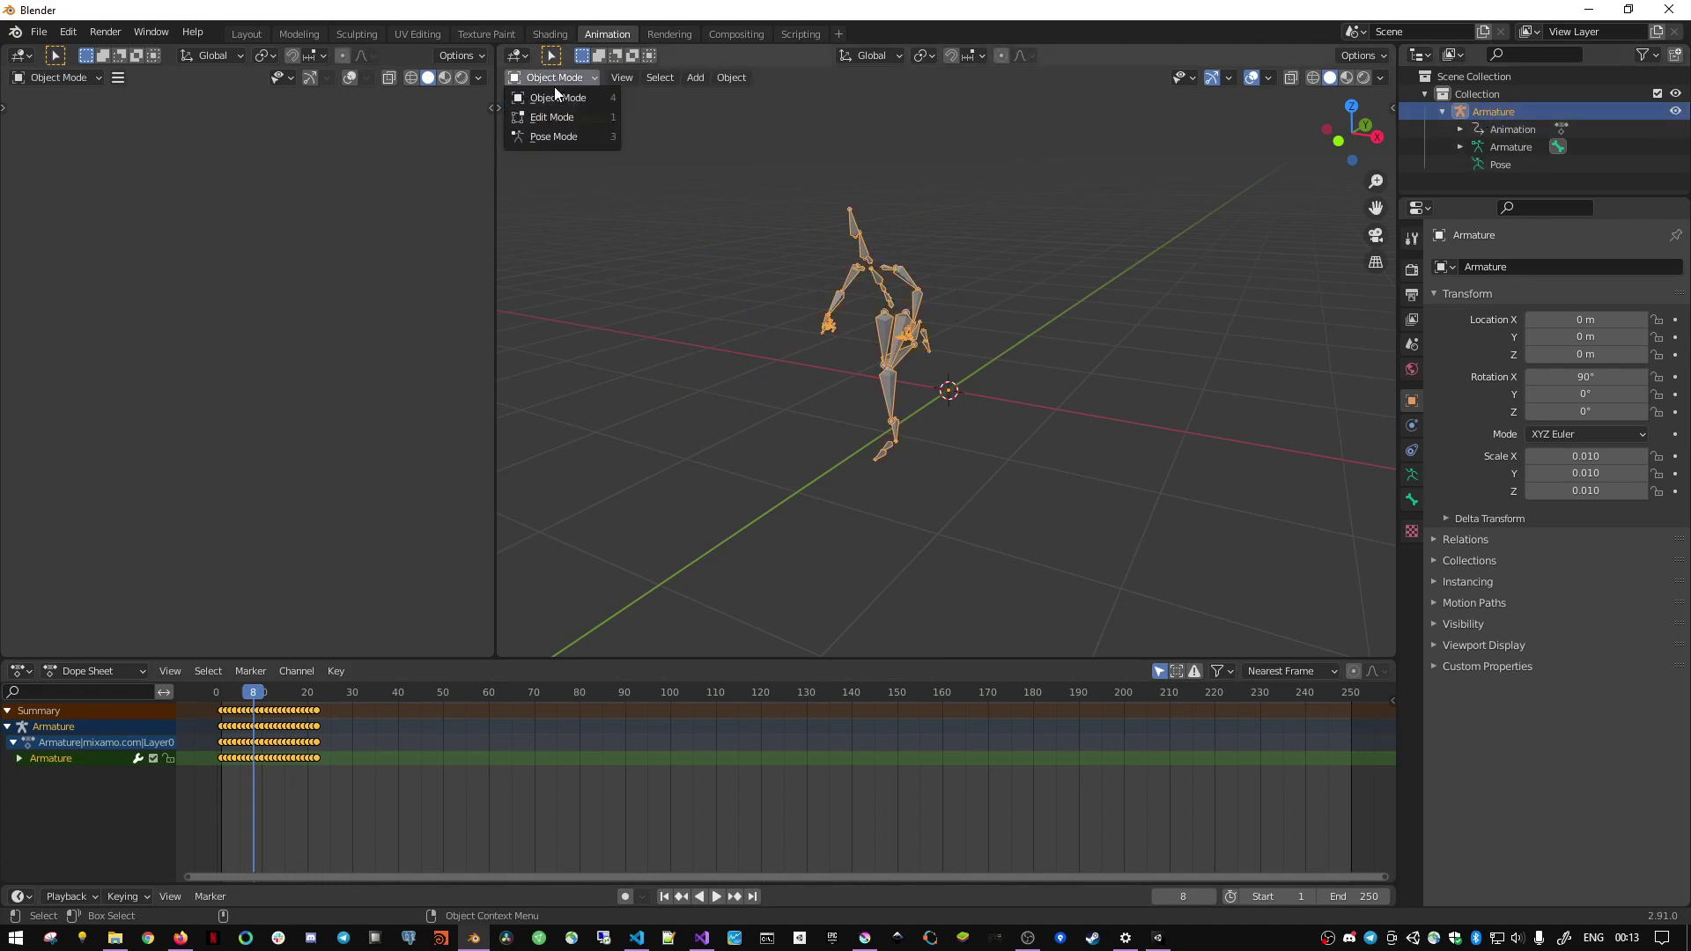
click(567, 137)
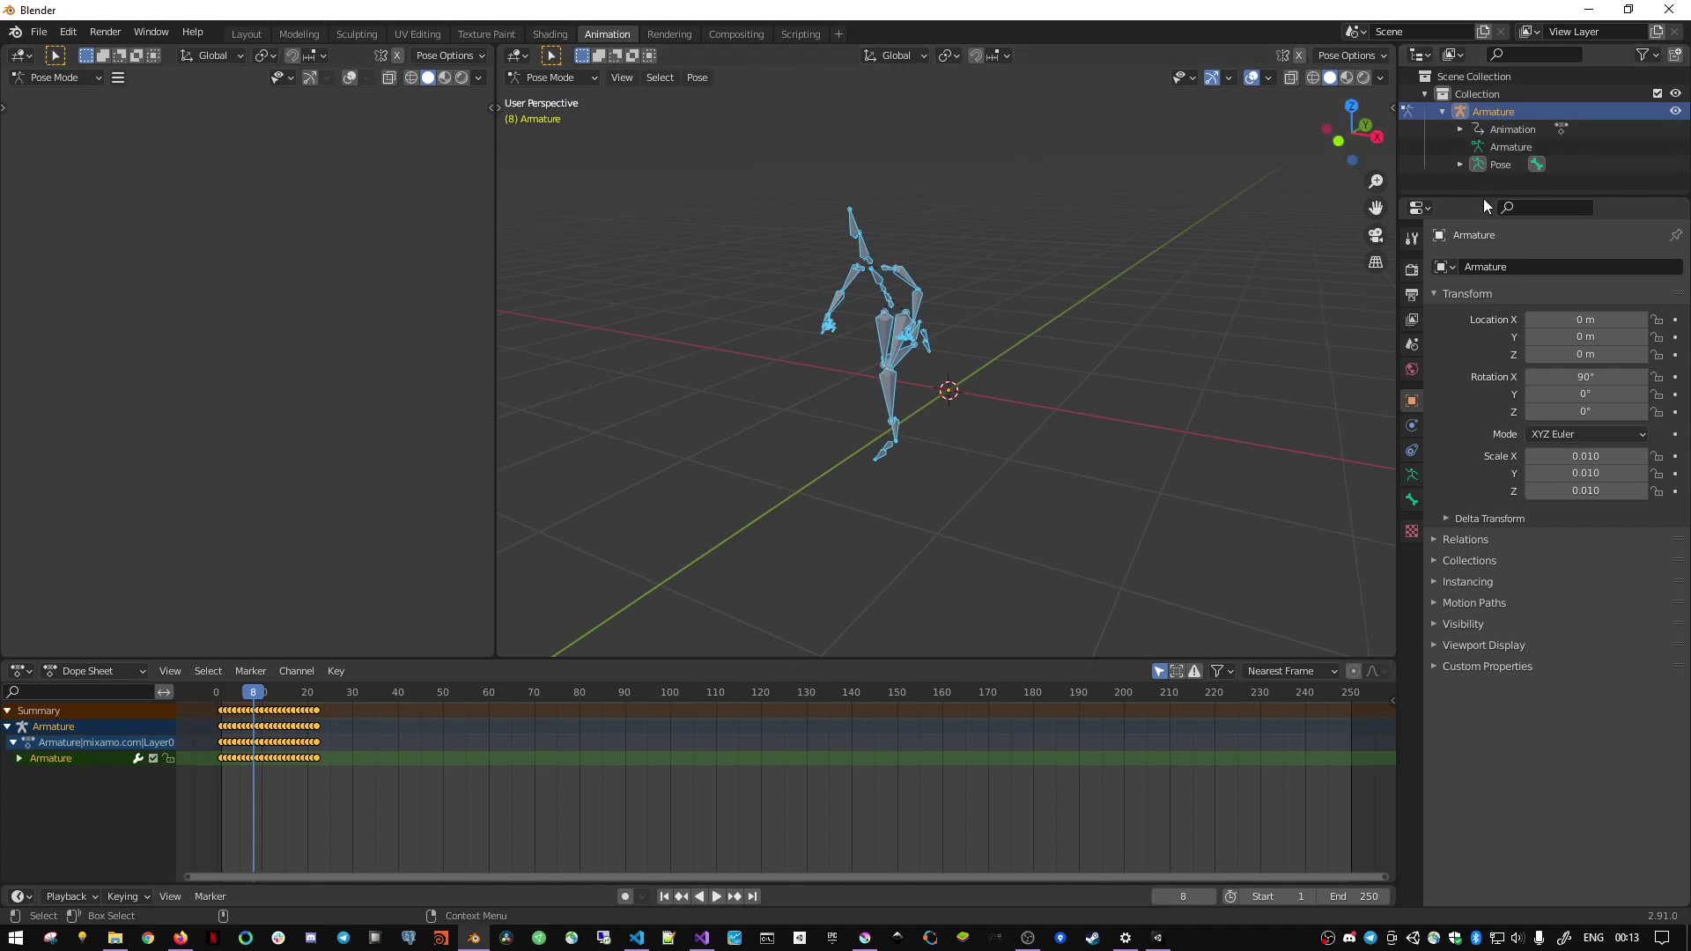
drag(1483, 195, 1483, 467)
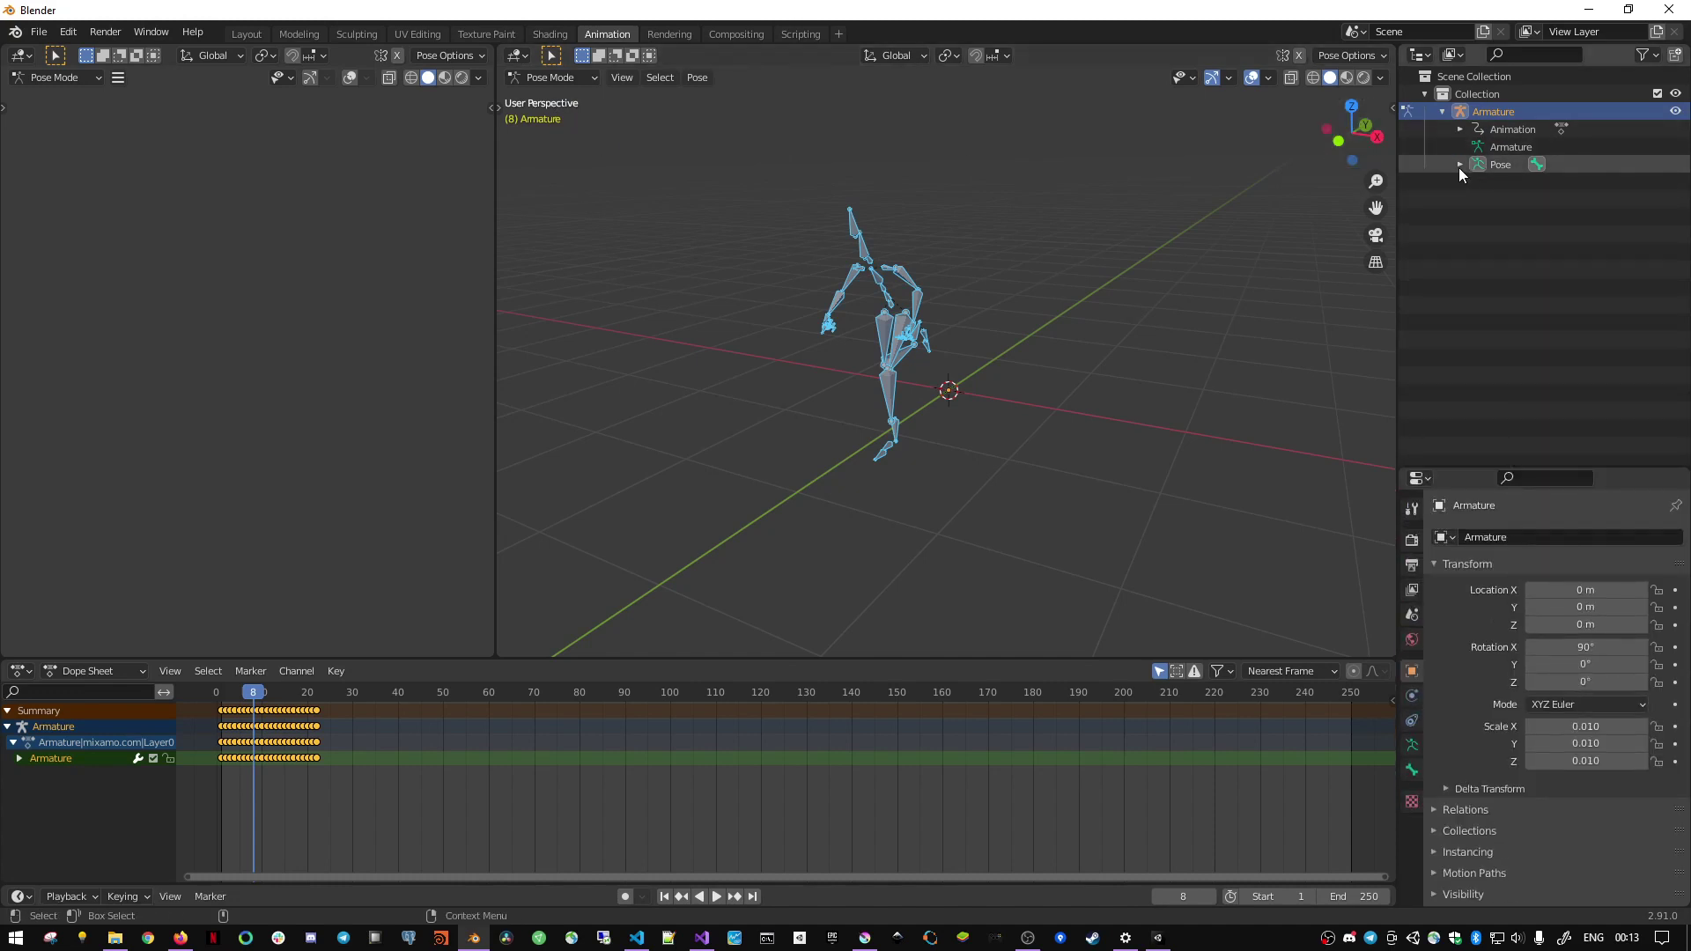
- Expand Pose in the outliner and browse the Hips bone and its LeftUpLeg child
click(1459, 166)
click(1520, 183)
click(1476, 182)
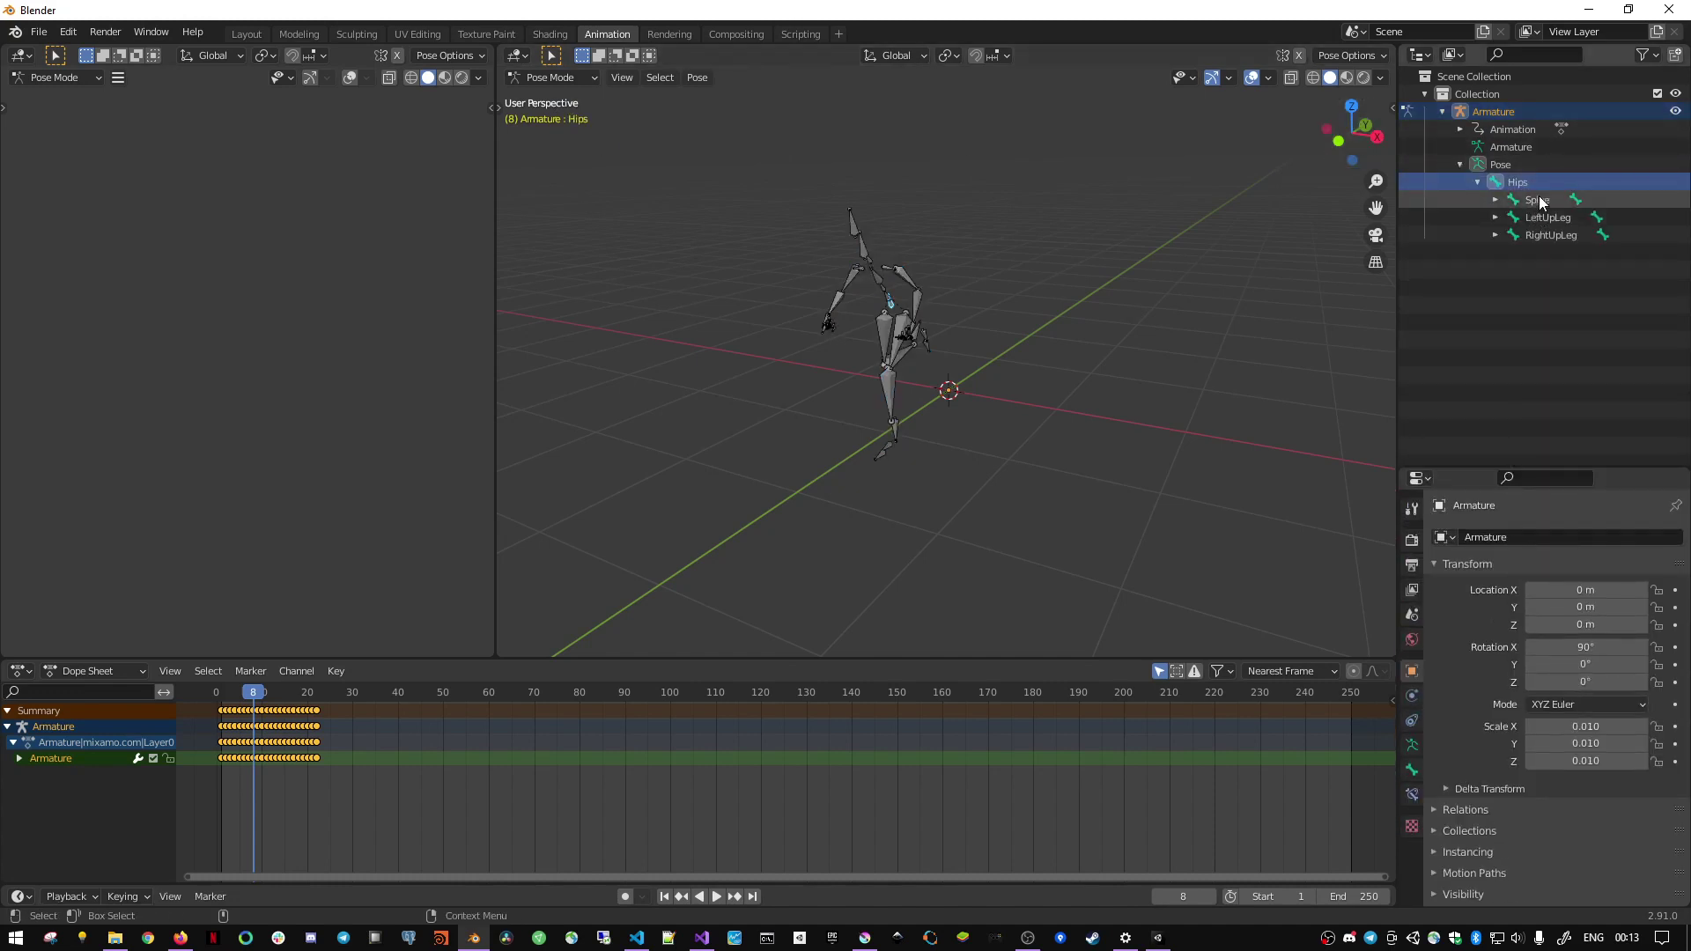
click(1537, 218)
click(1529, 183)
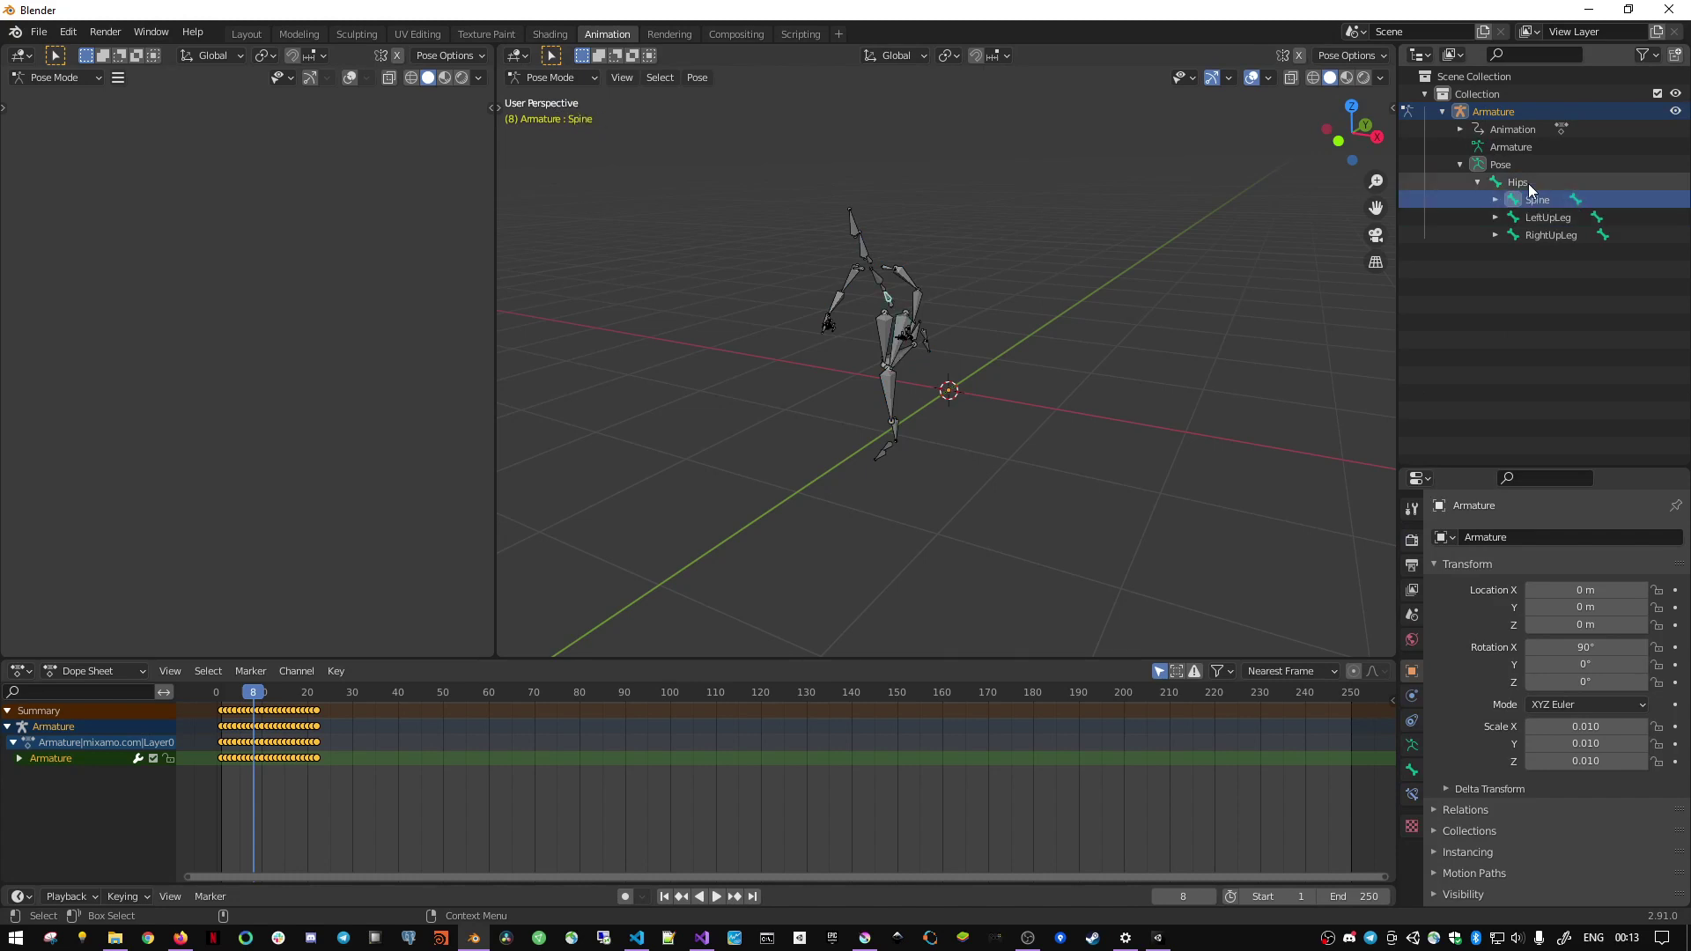
- Reselect the Armature, put it back into Pose Mode and make Hips the active bone
click(542, 78)
click(564, 94)
click(1459, 147)
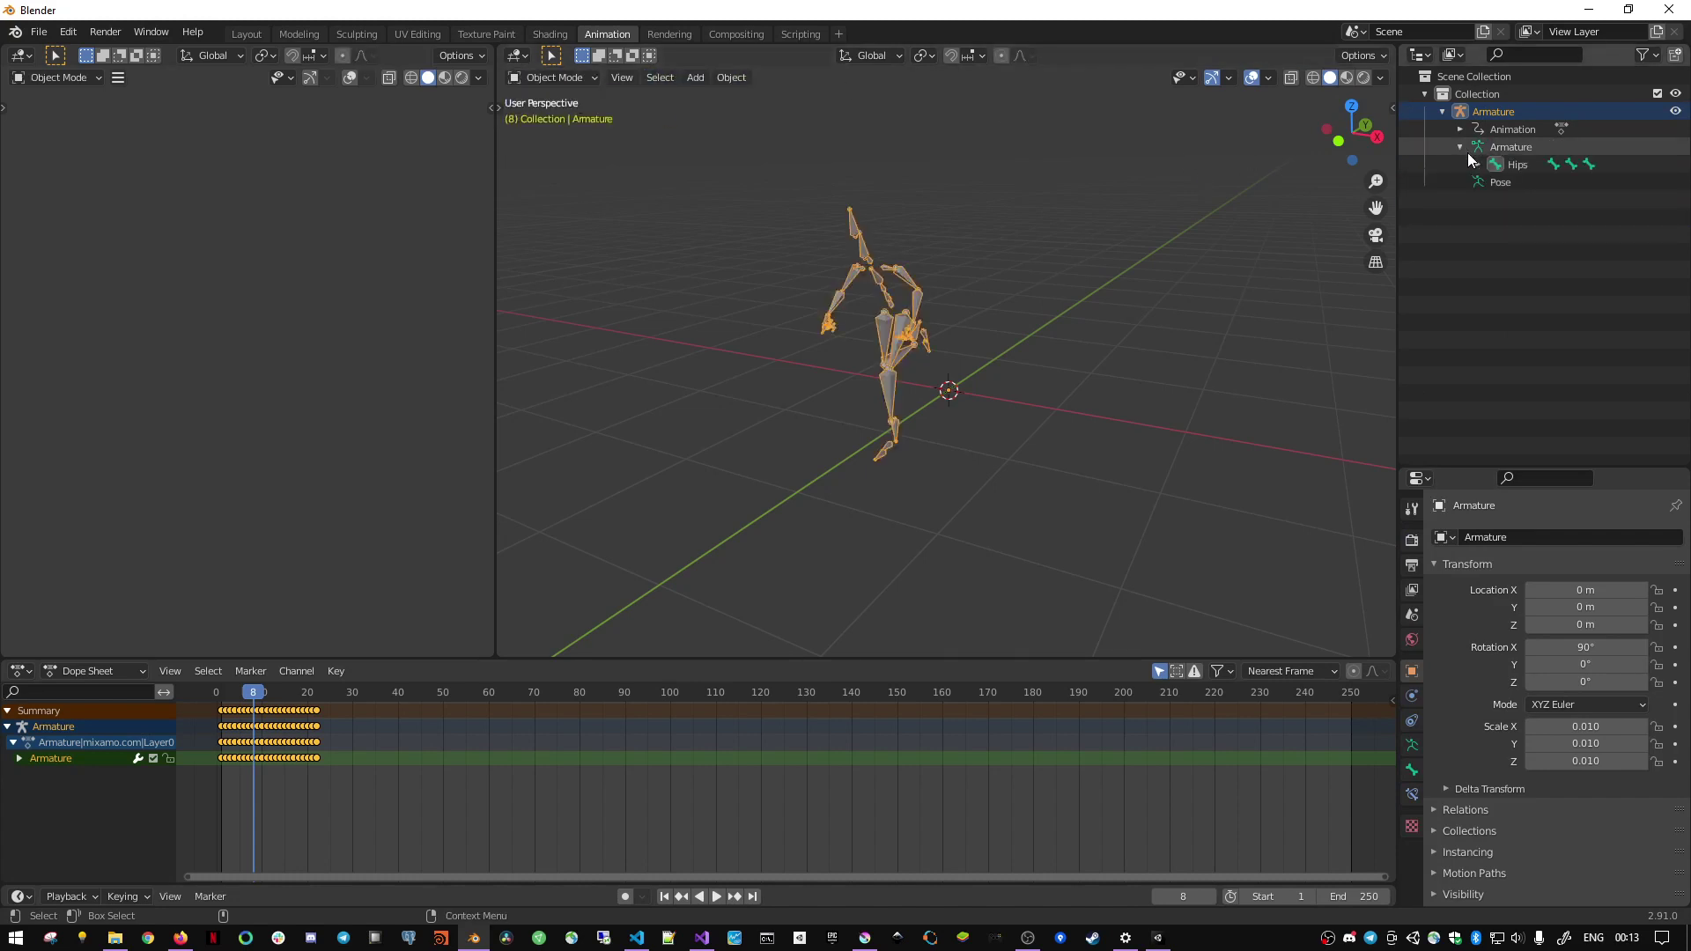
click(1511, 165)
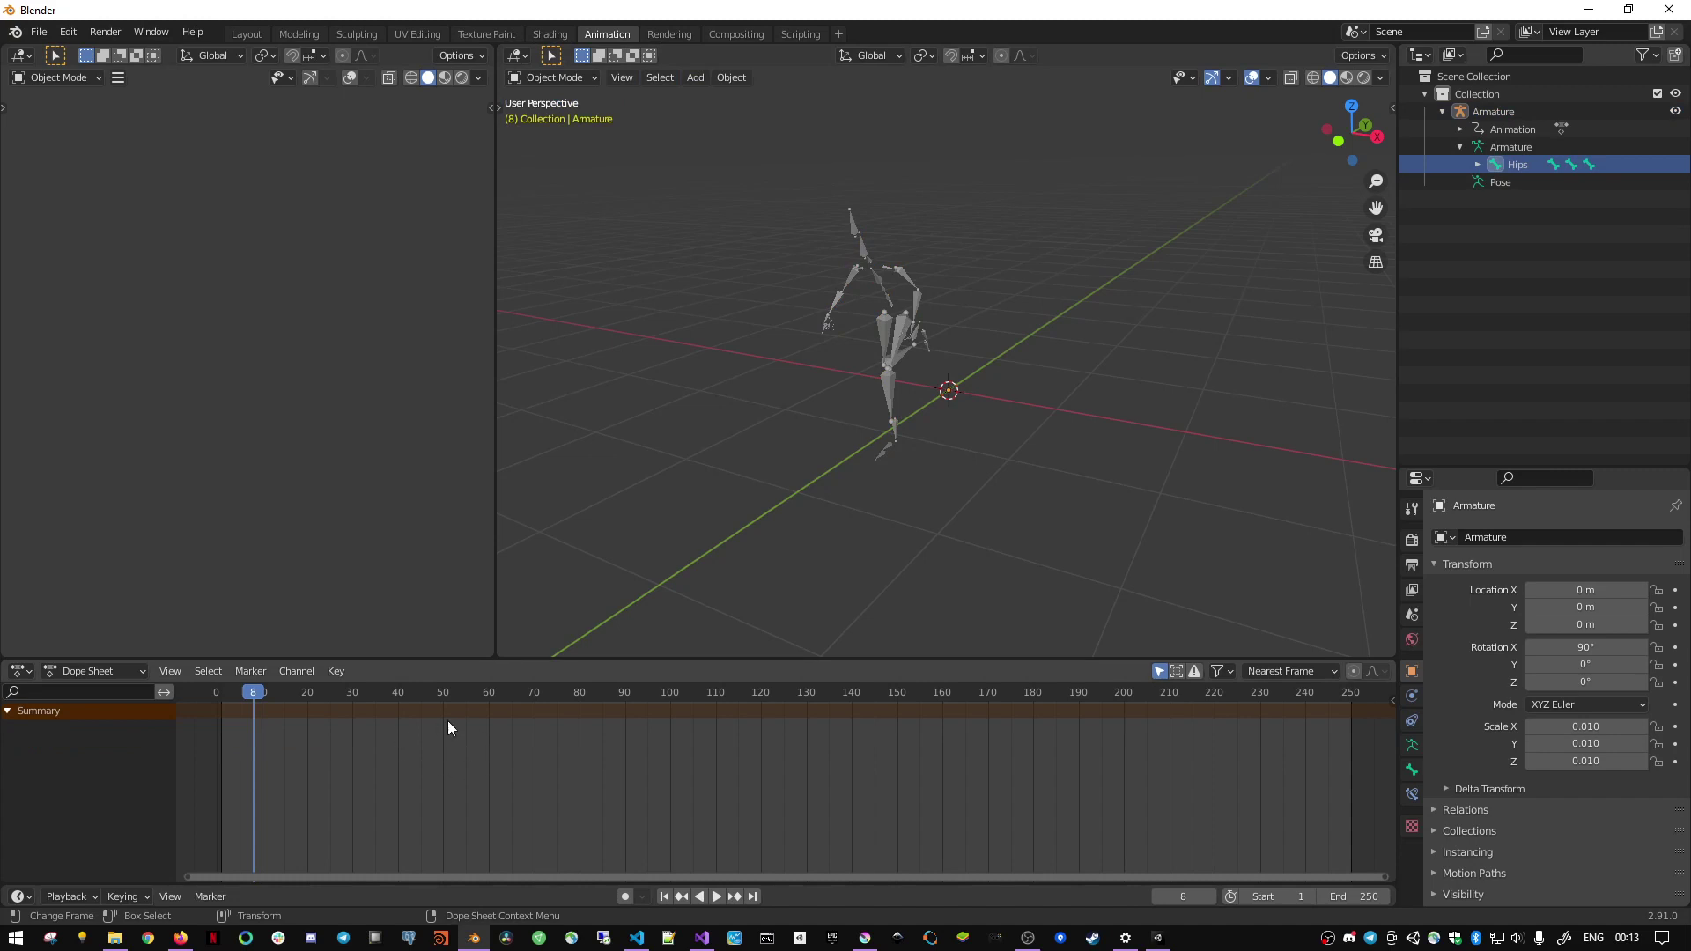
click(1468, 113)
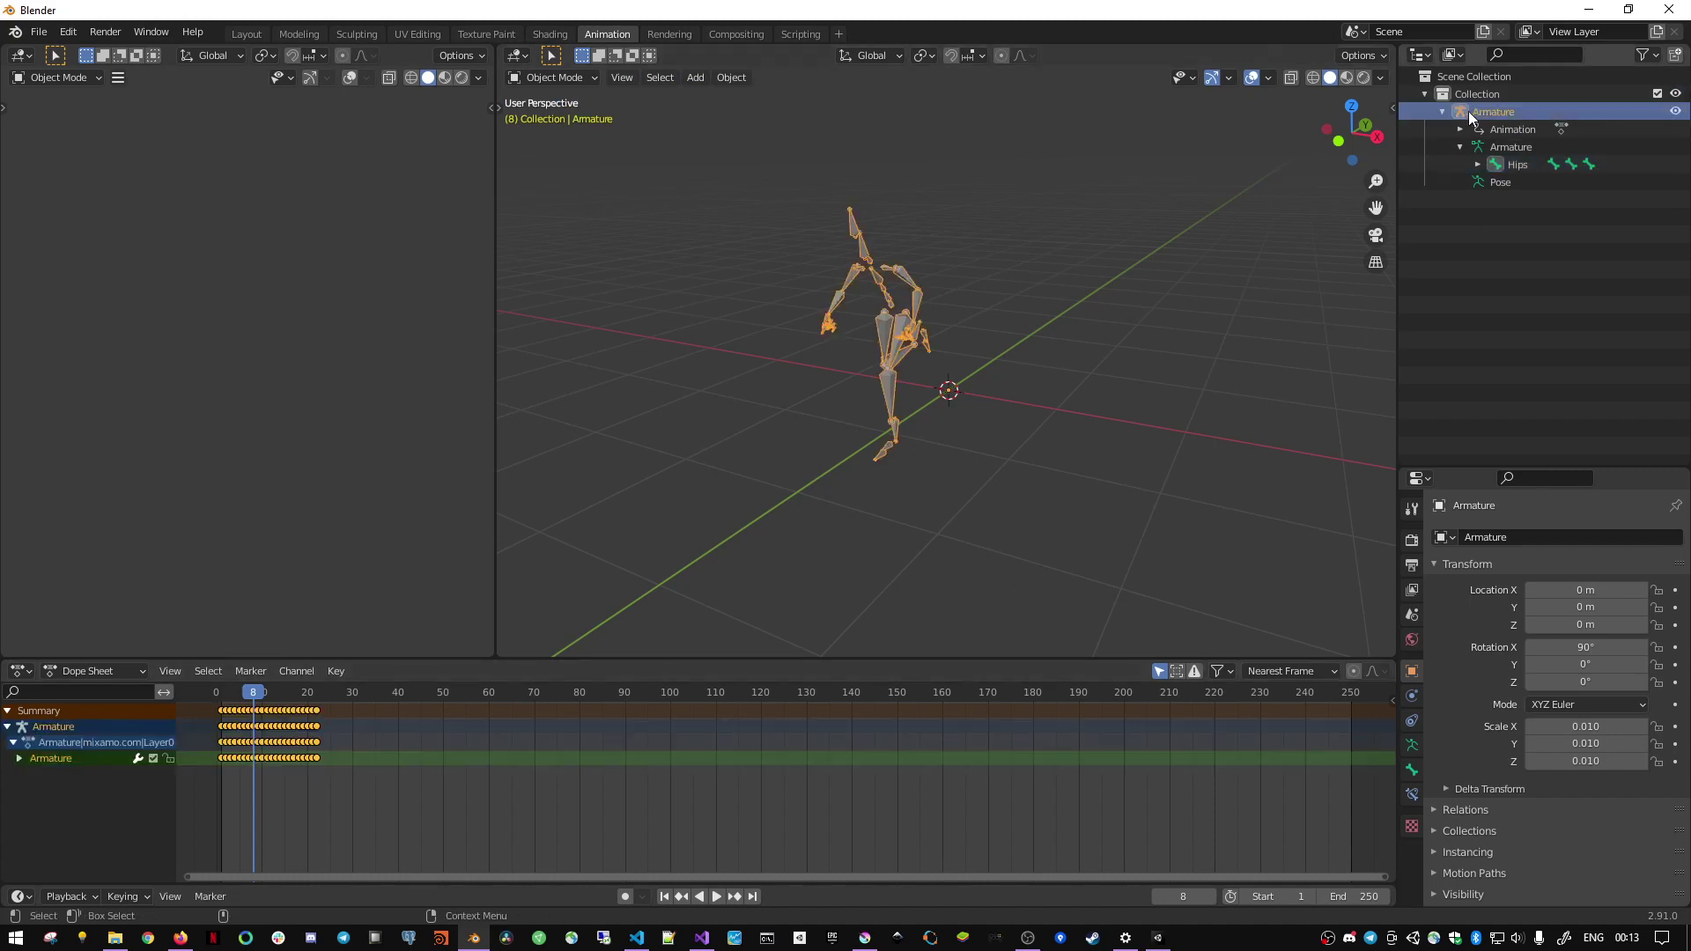
click(541, 77)
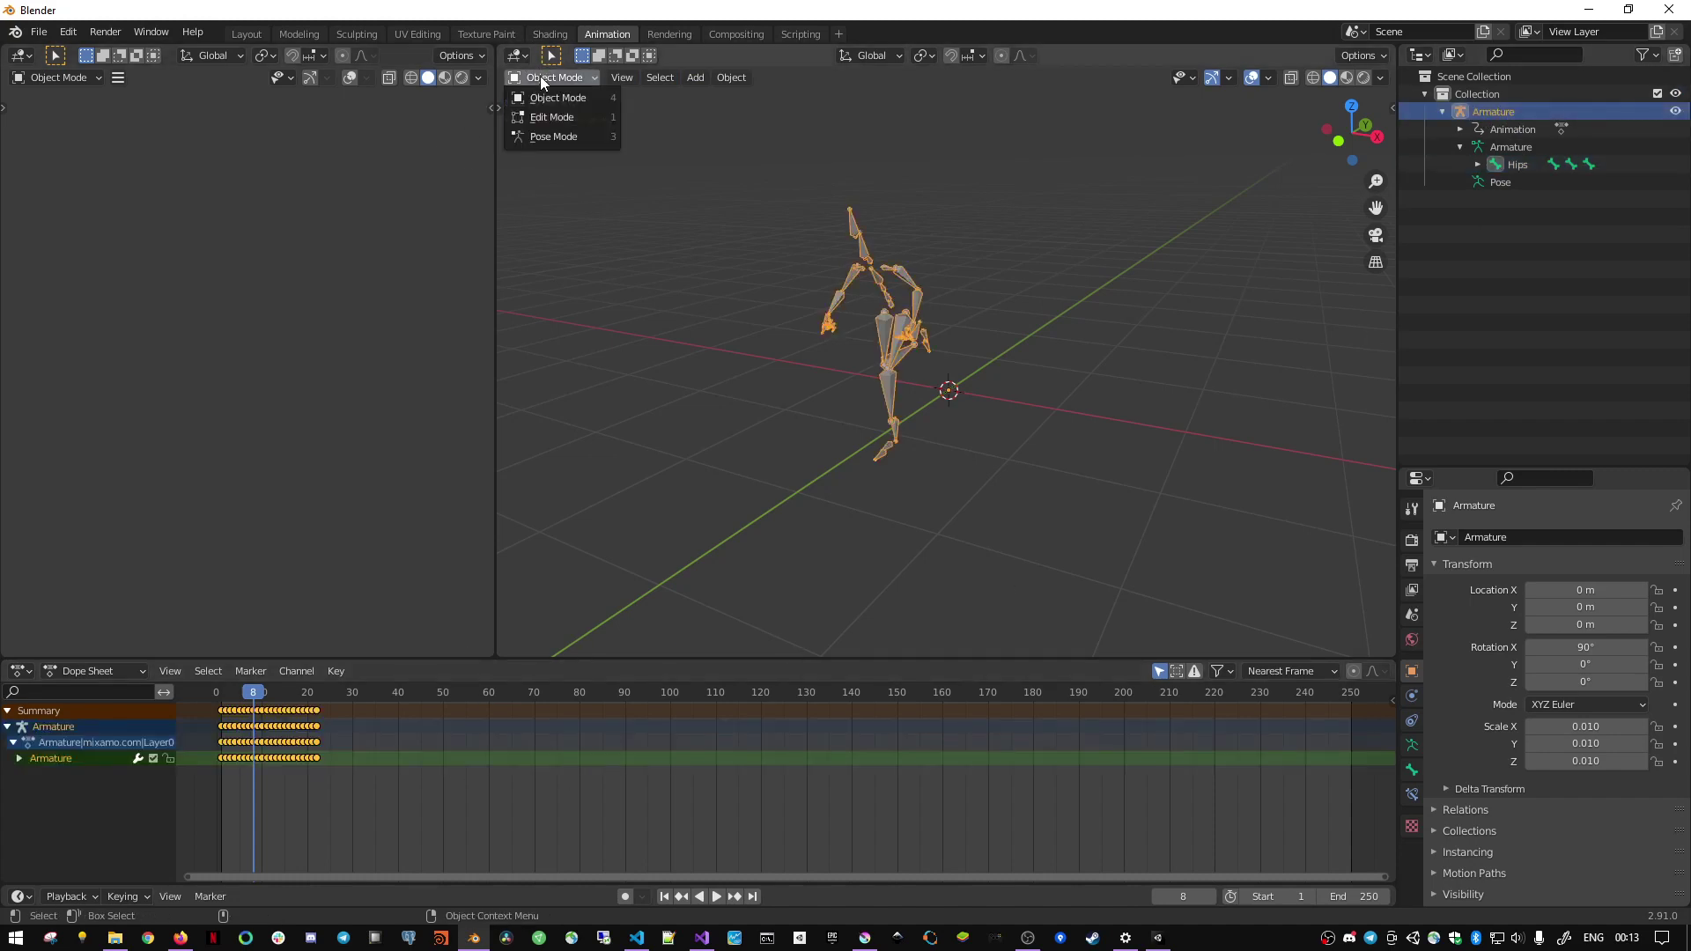
click(556, 136)
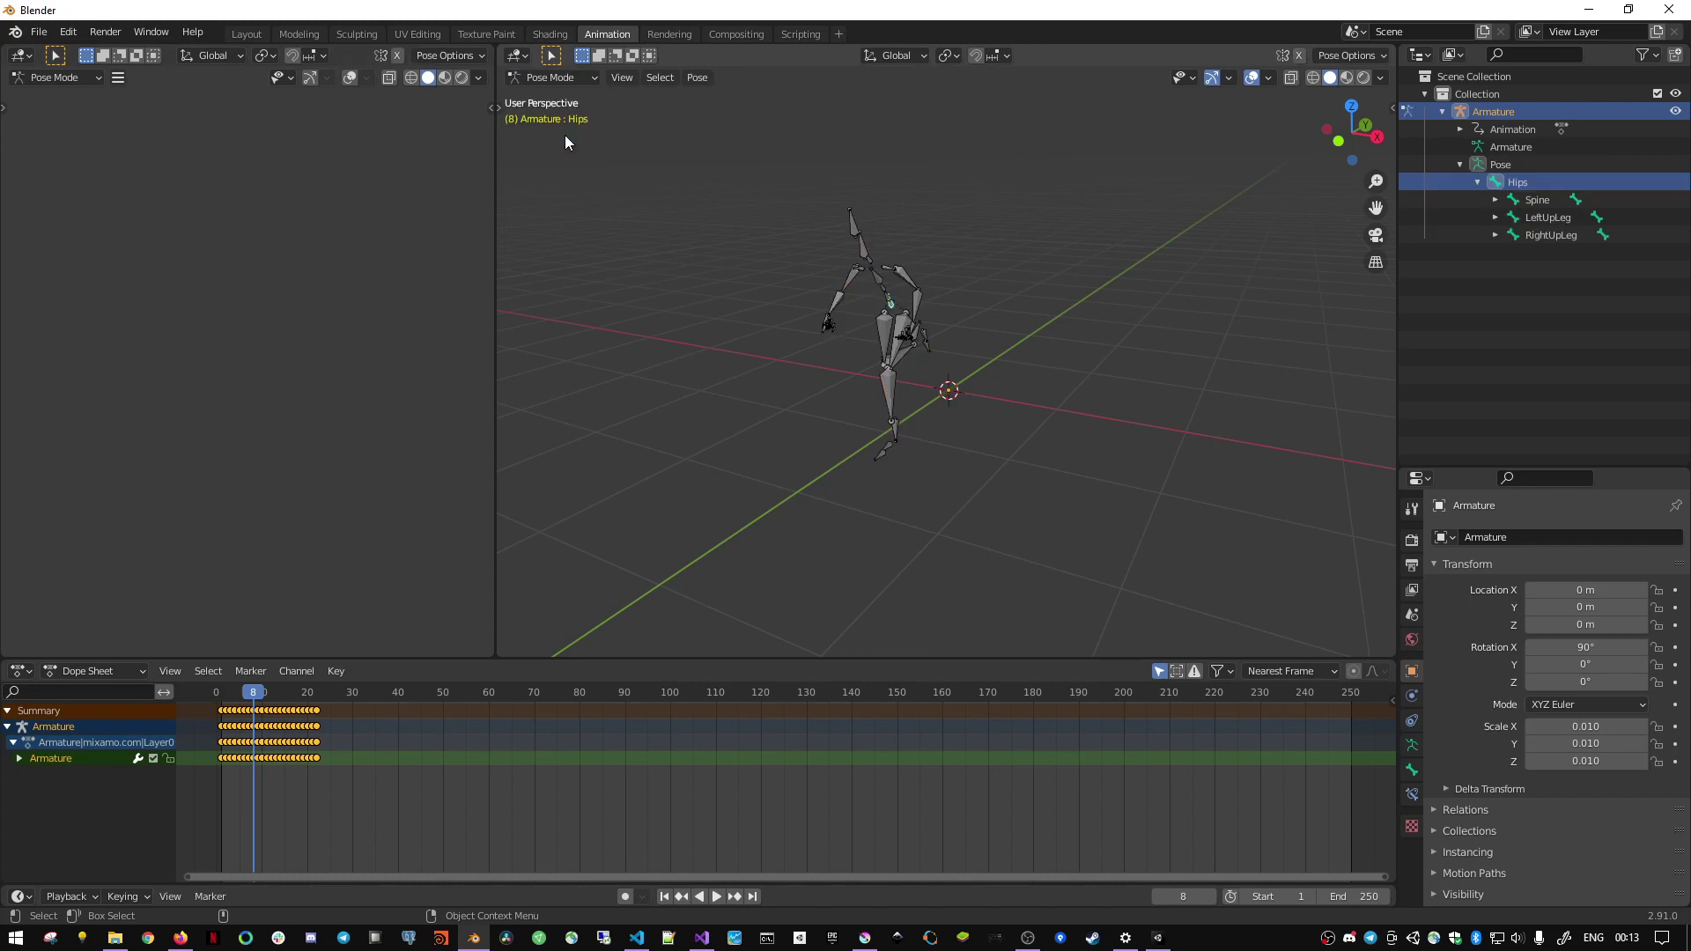
click(1534, 206)
- Play the skeleton's animation from an earlier frame and stop at frame 7
click(239, 694)
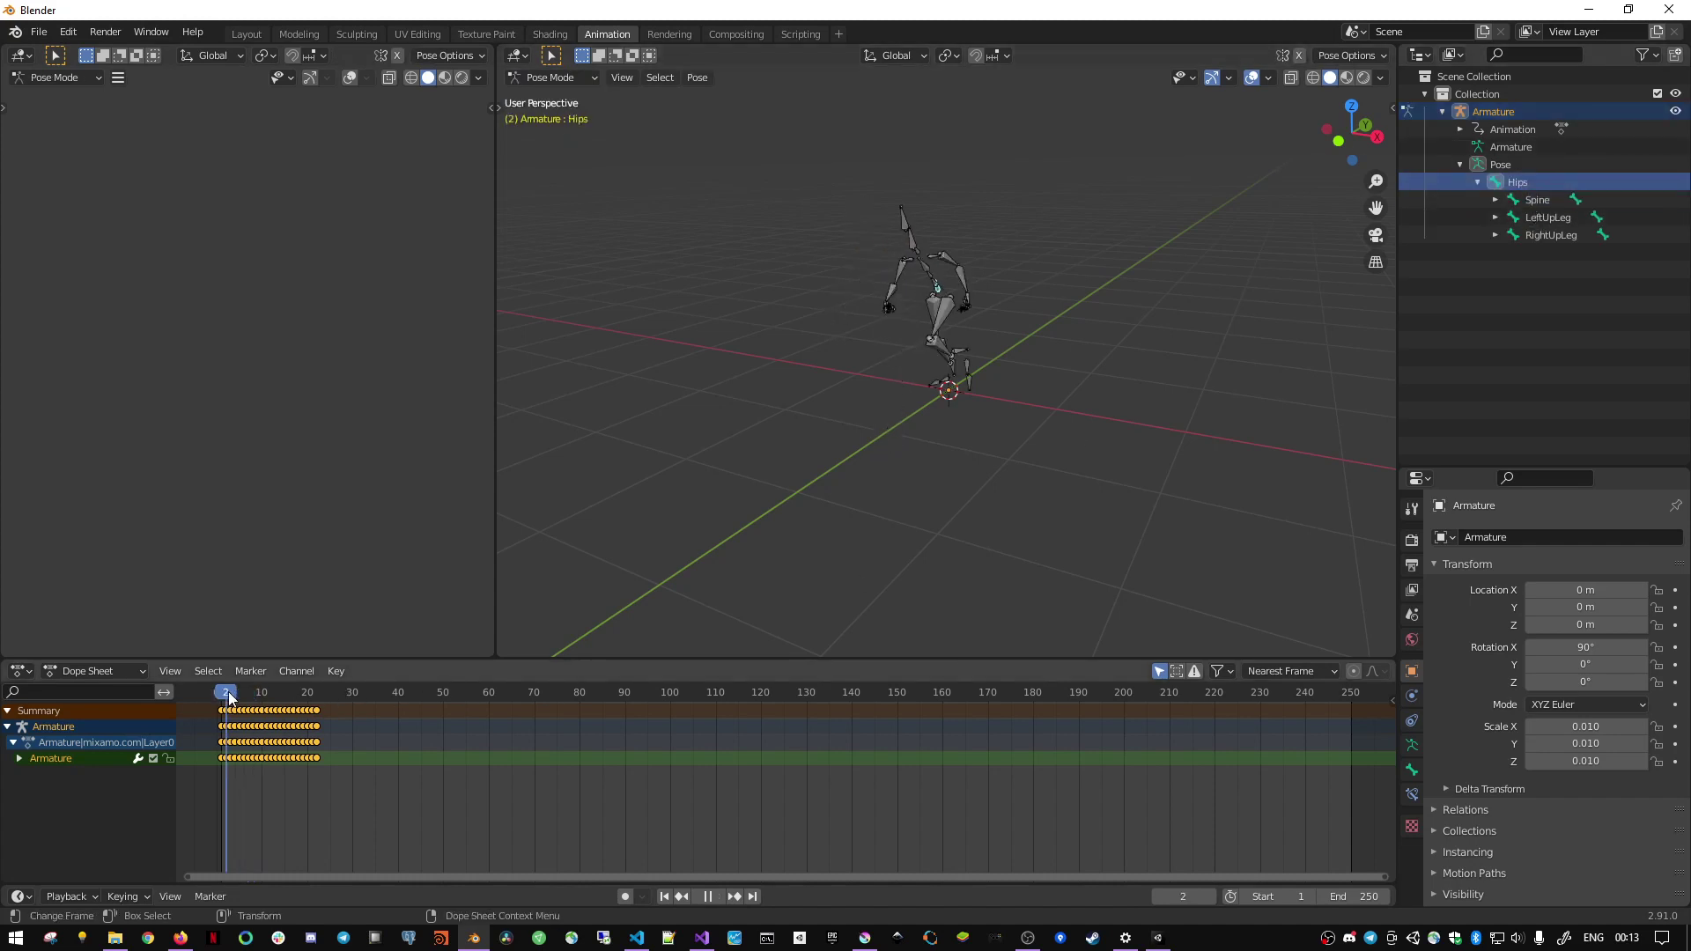
mouse_move(794, 481)
middle_down()
mouse_move(1010, 480)
mouse_move(880, 546)
middle_up()
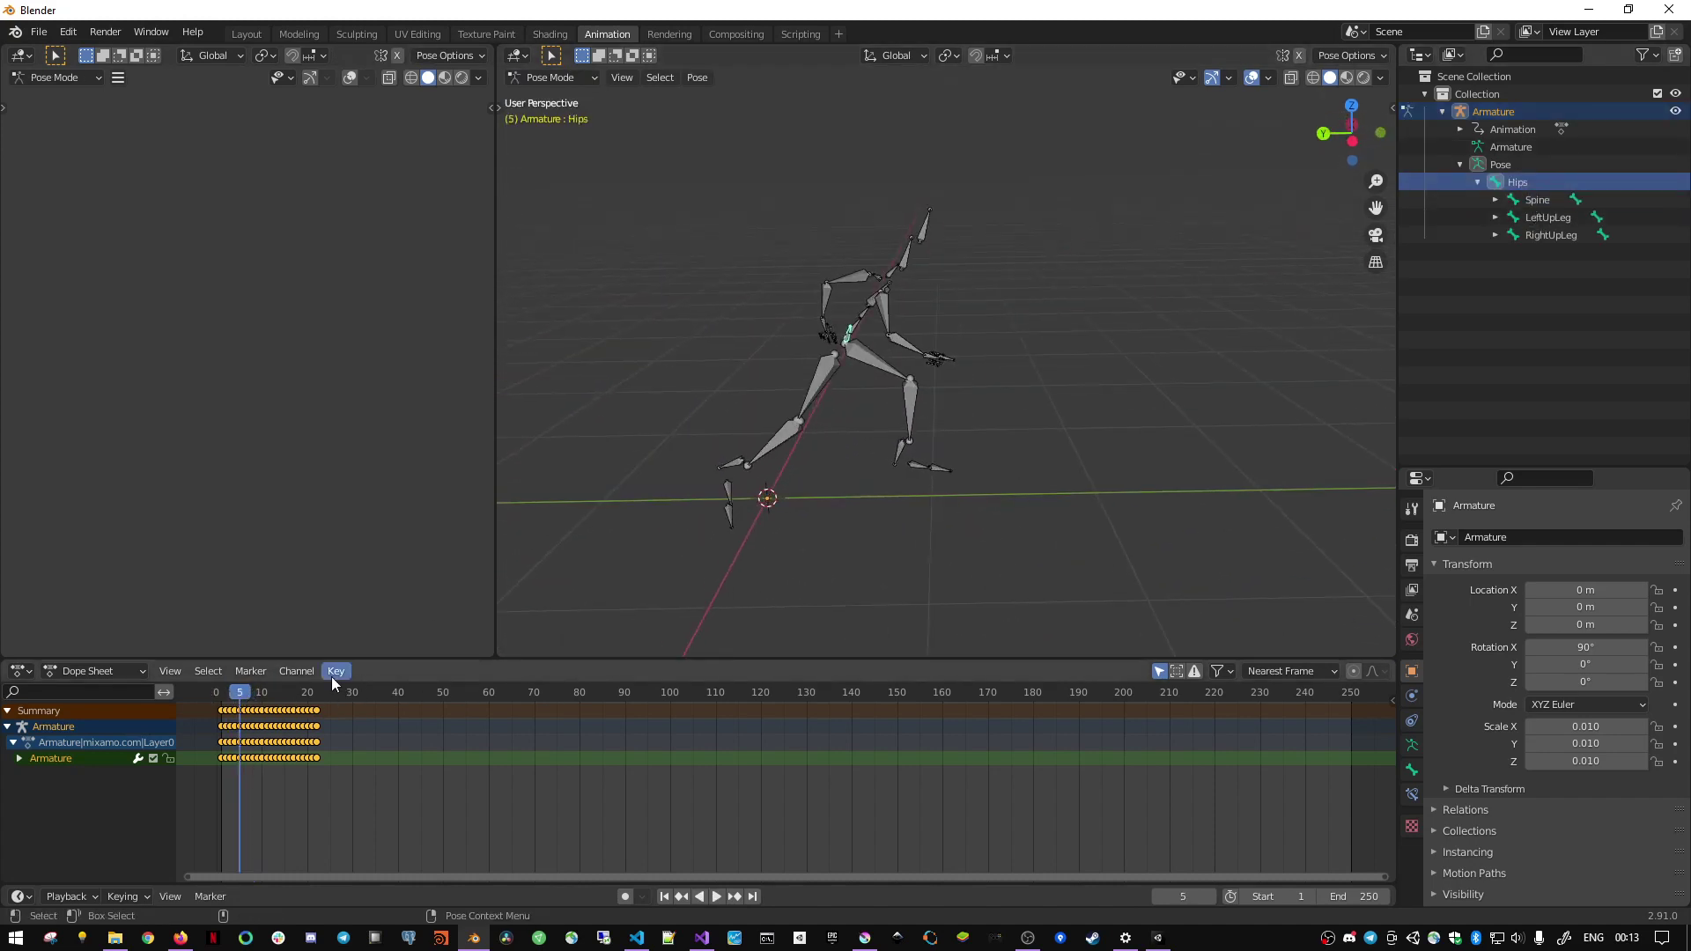
key(space)
click(234, 694)
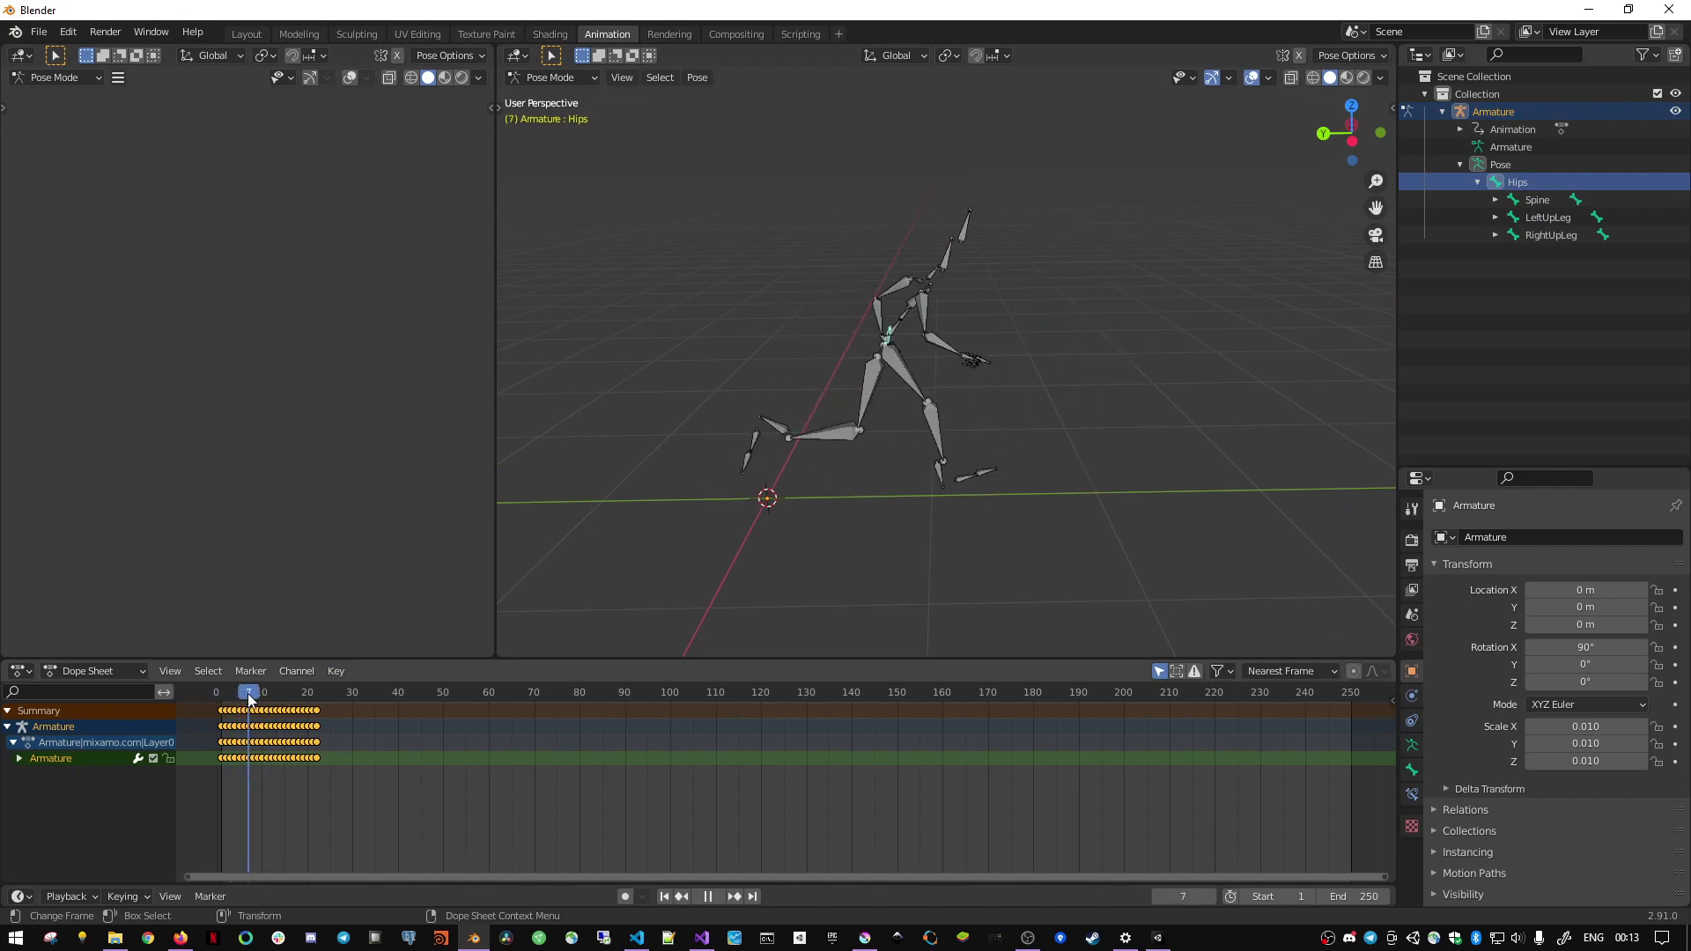
key(space)
- Turn the bottom area into an enlarged Graph Editor showing all keyframes
click(24, 672)
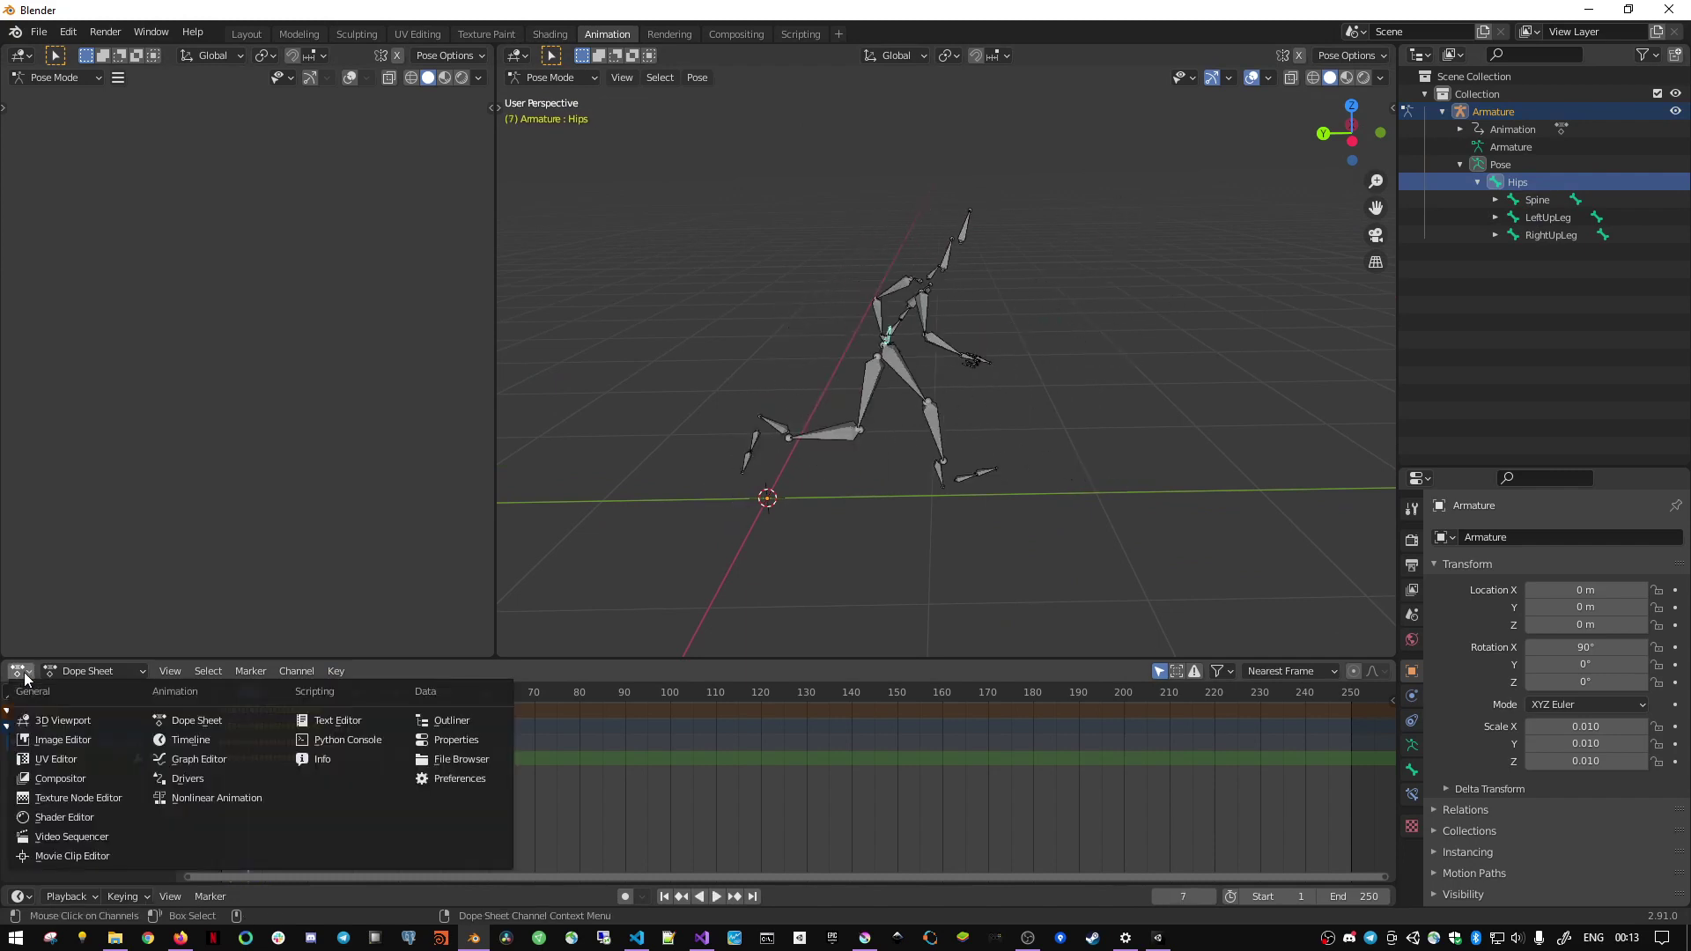
click(24, 673)
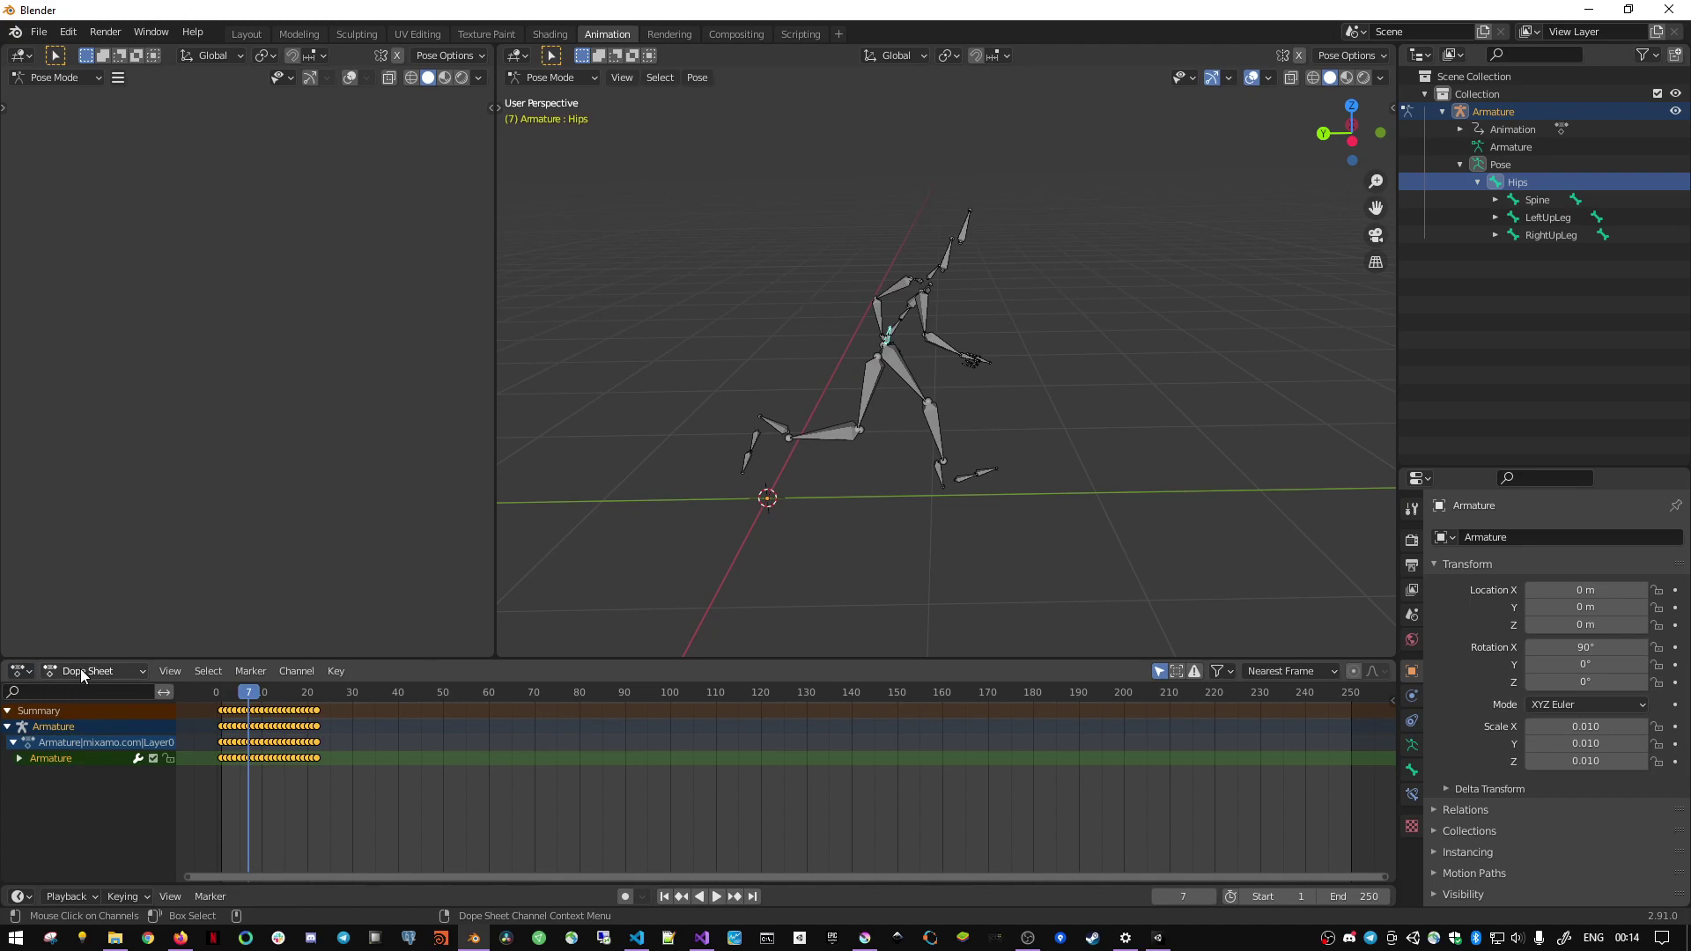
click(22, 671)
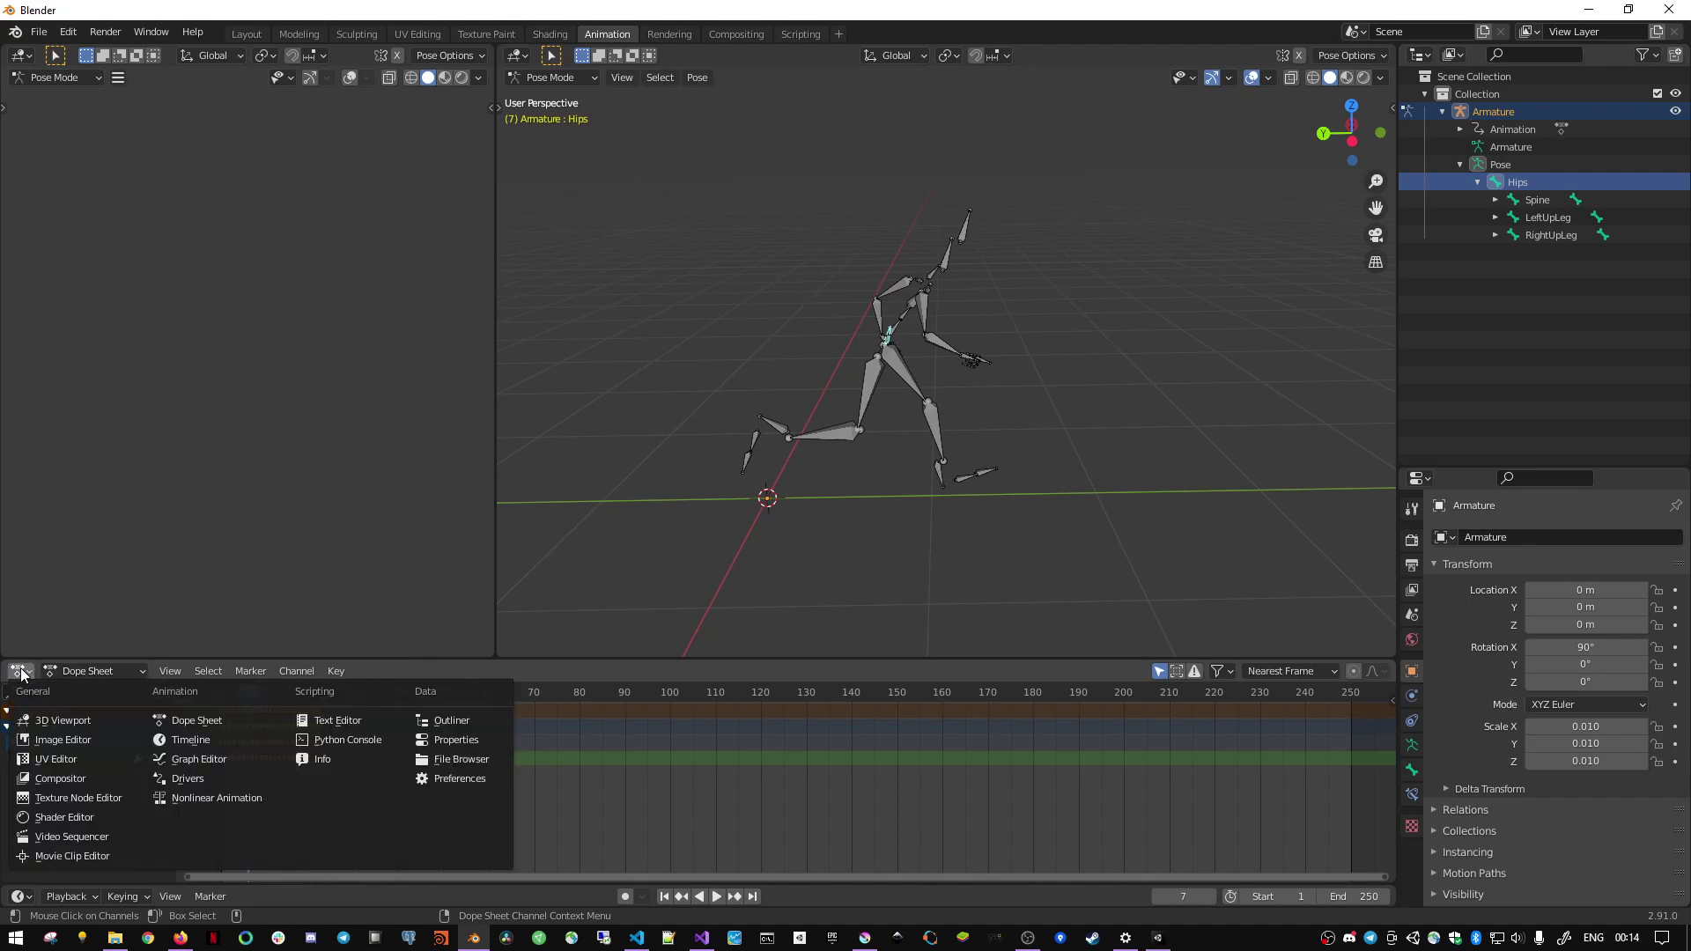
click(225, 757)
drag(436, 655, 436, 467)
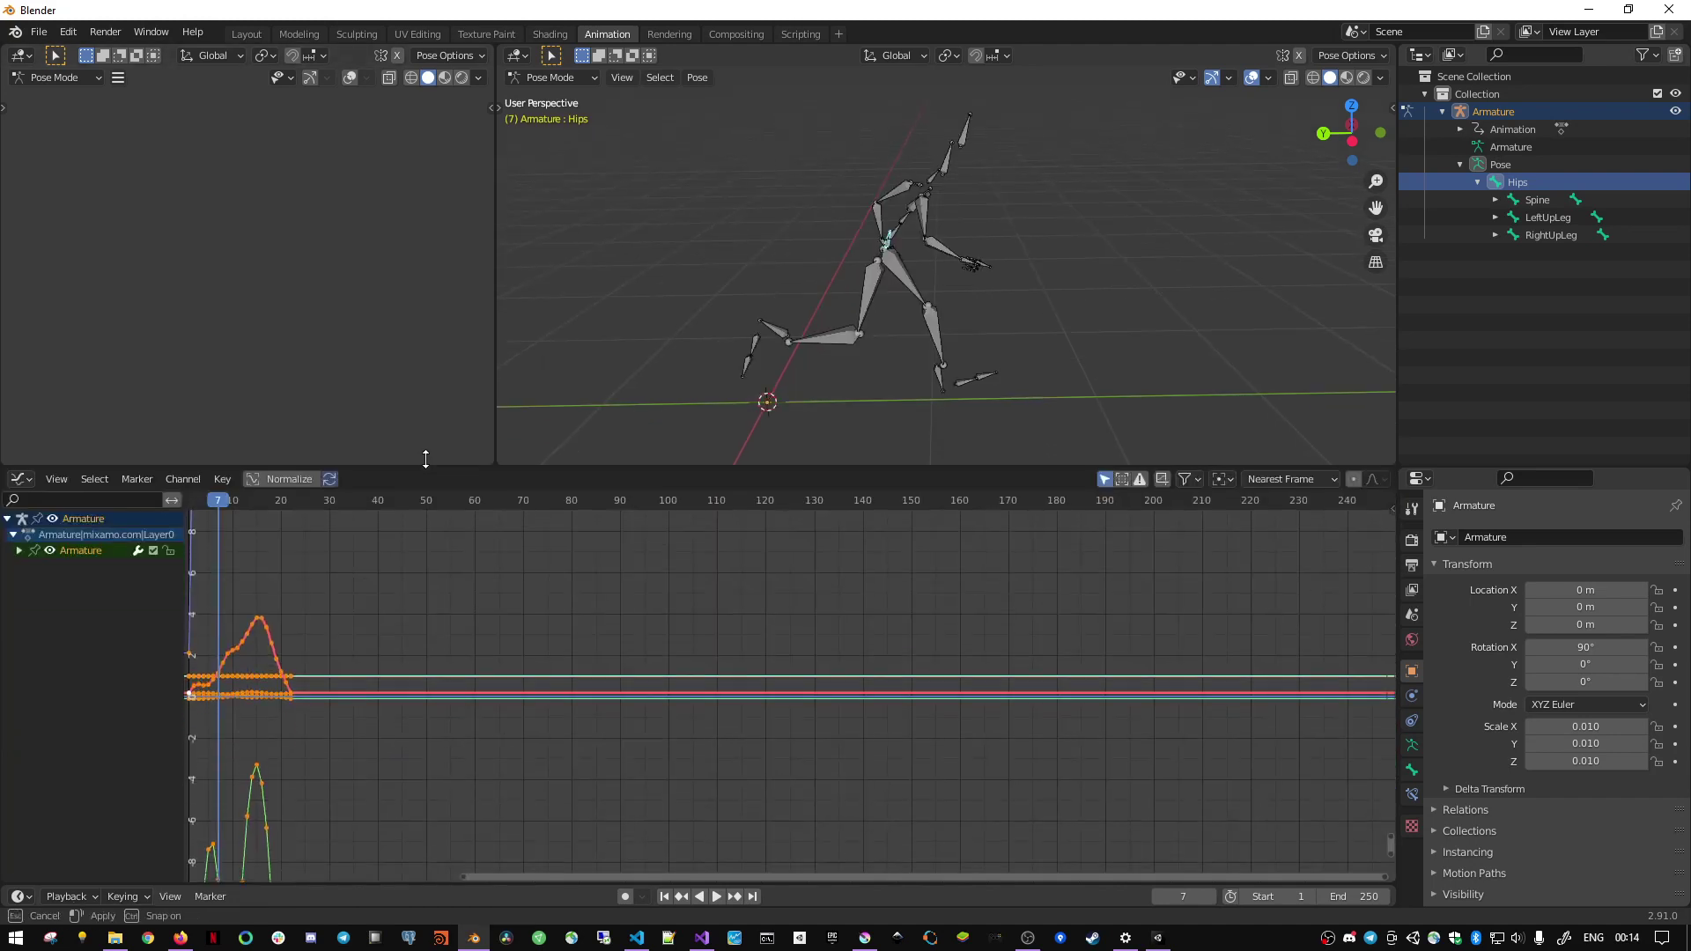
key(Home)
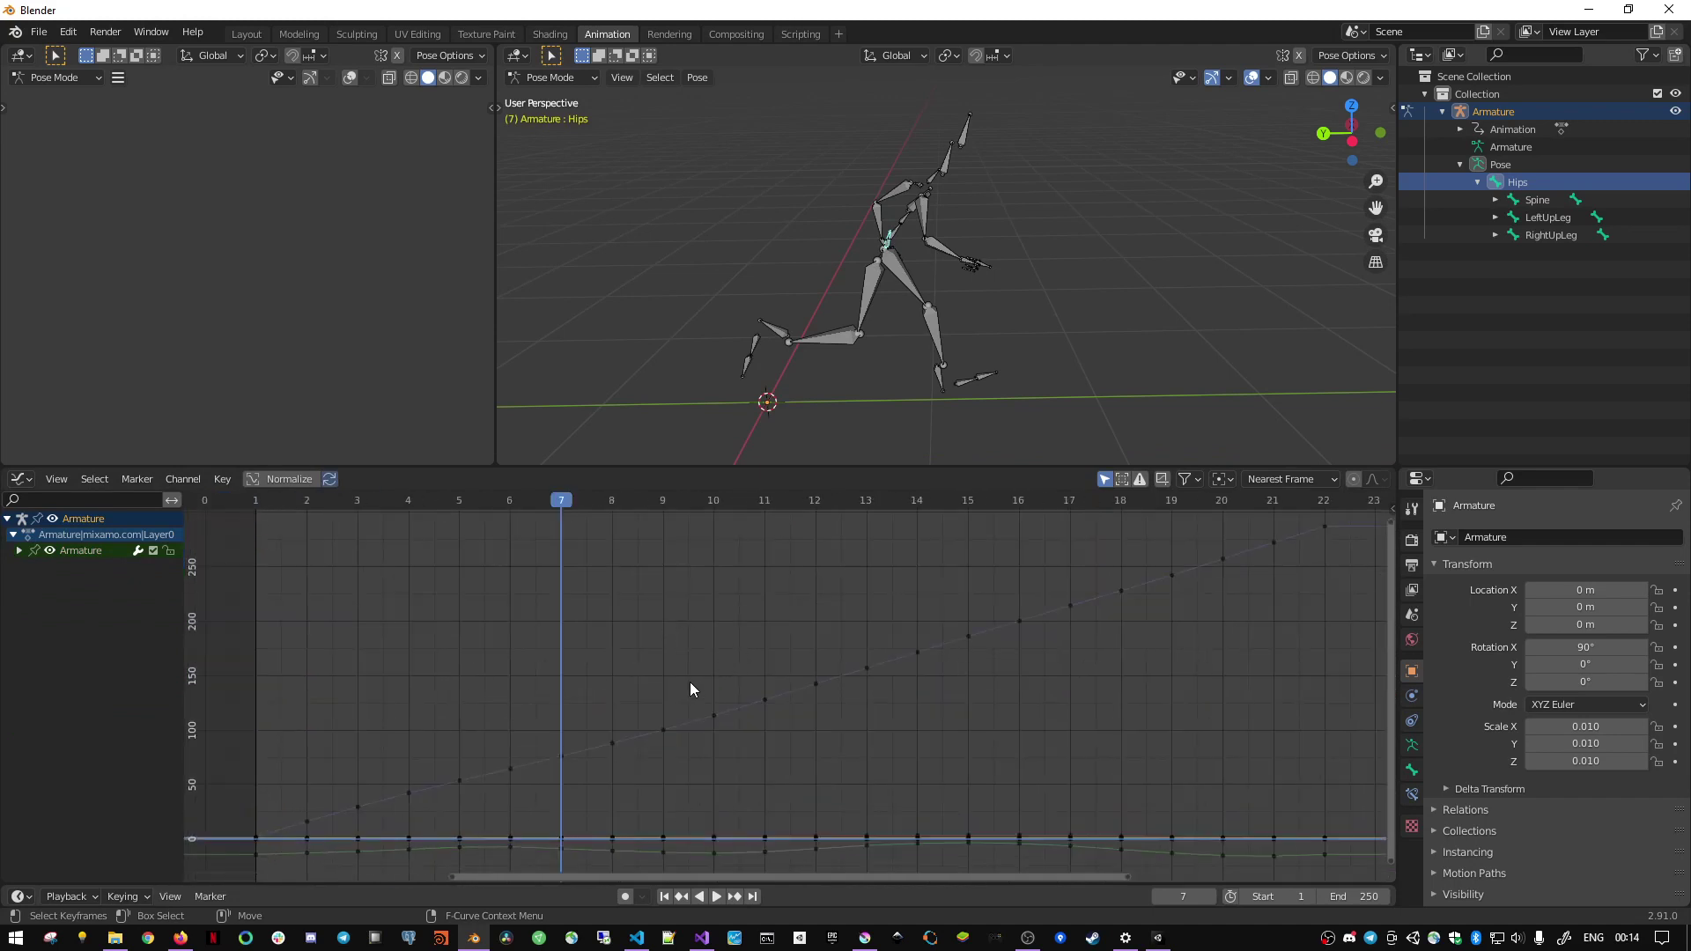
scroll(692, 689, down, 1)
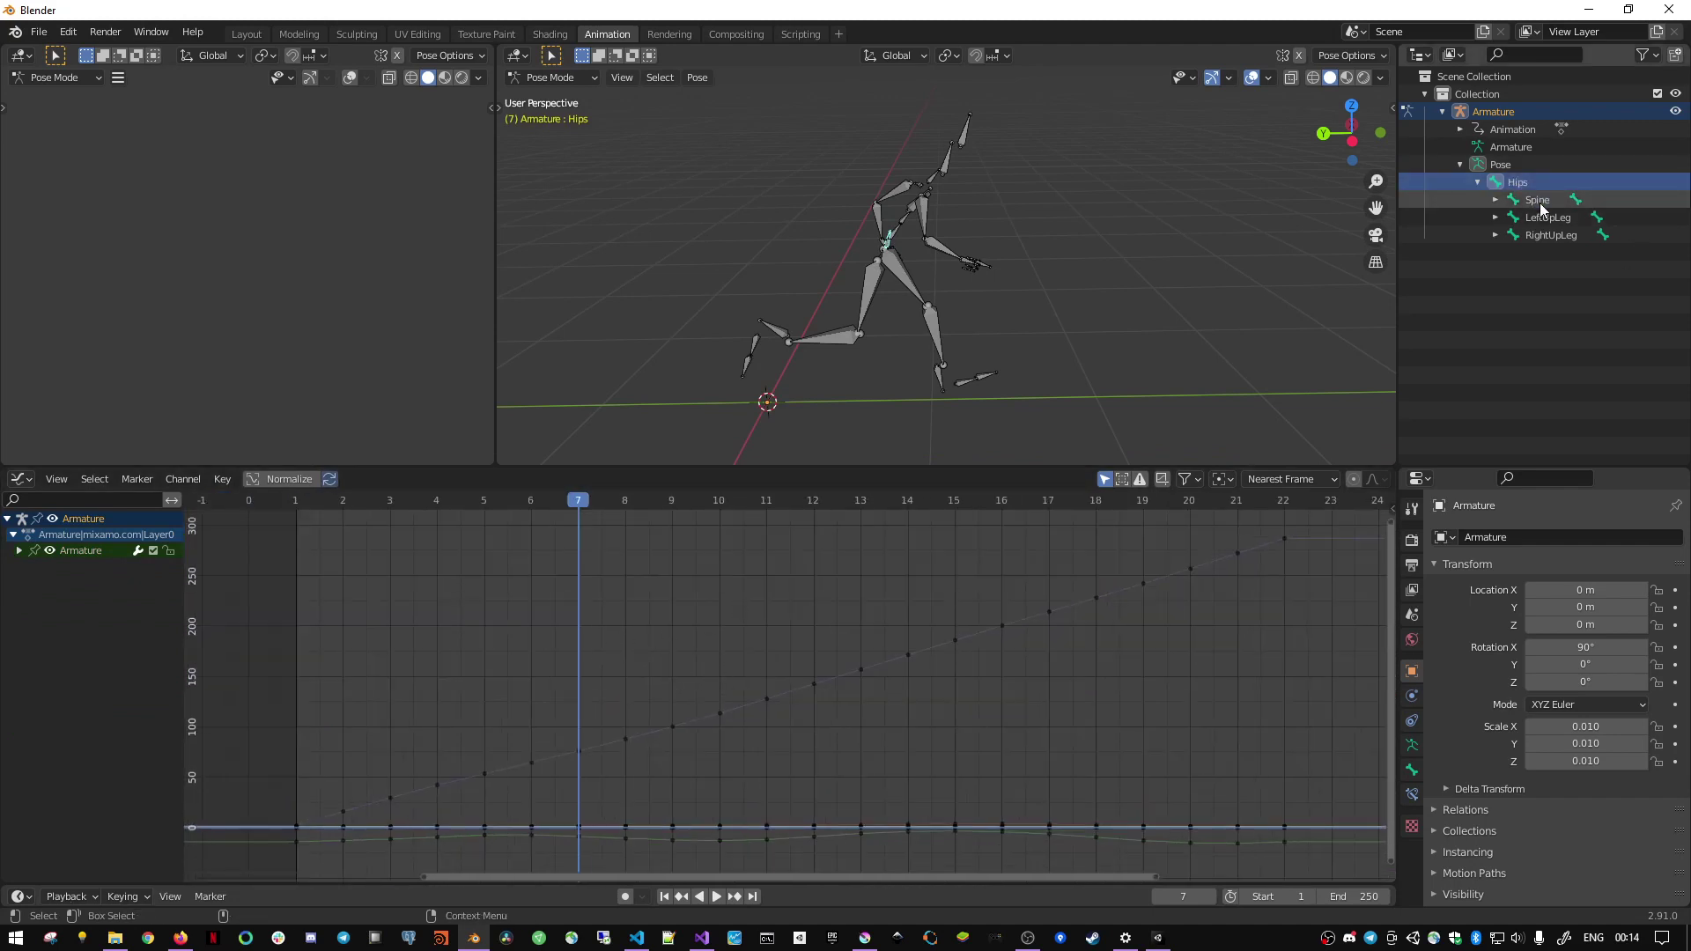
- Inspect the leg and spine bones, then list the Hips location, rotation and scale channels
click(1539, 202)
click(1548, 231)
key(Up)
key(Up)
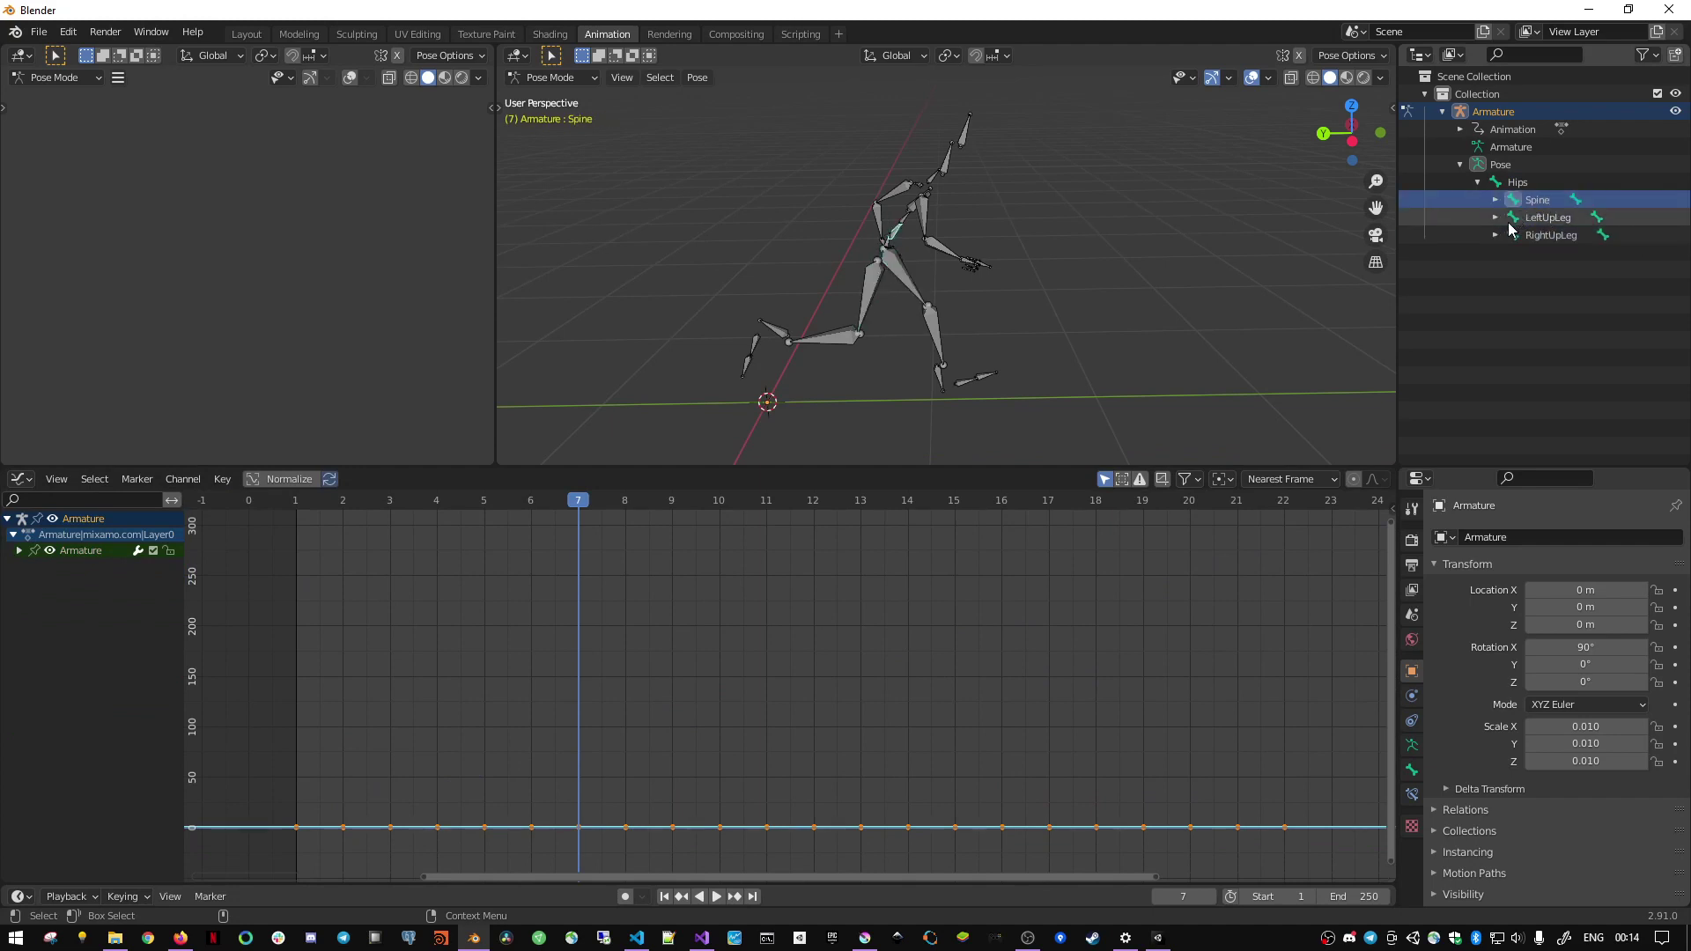
click(1494, 218)
click(1506, 220)
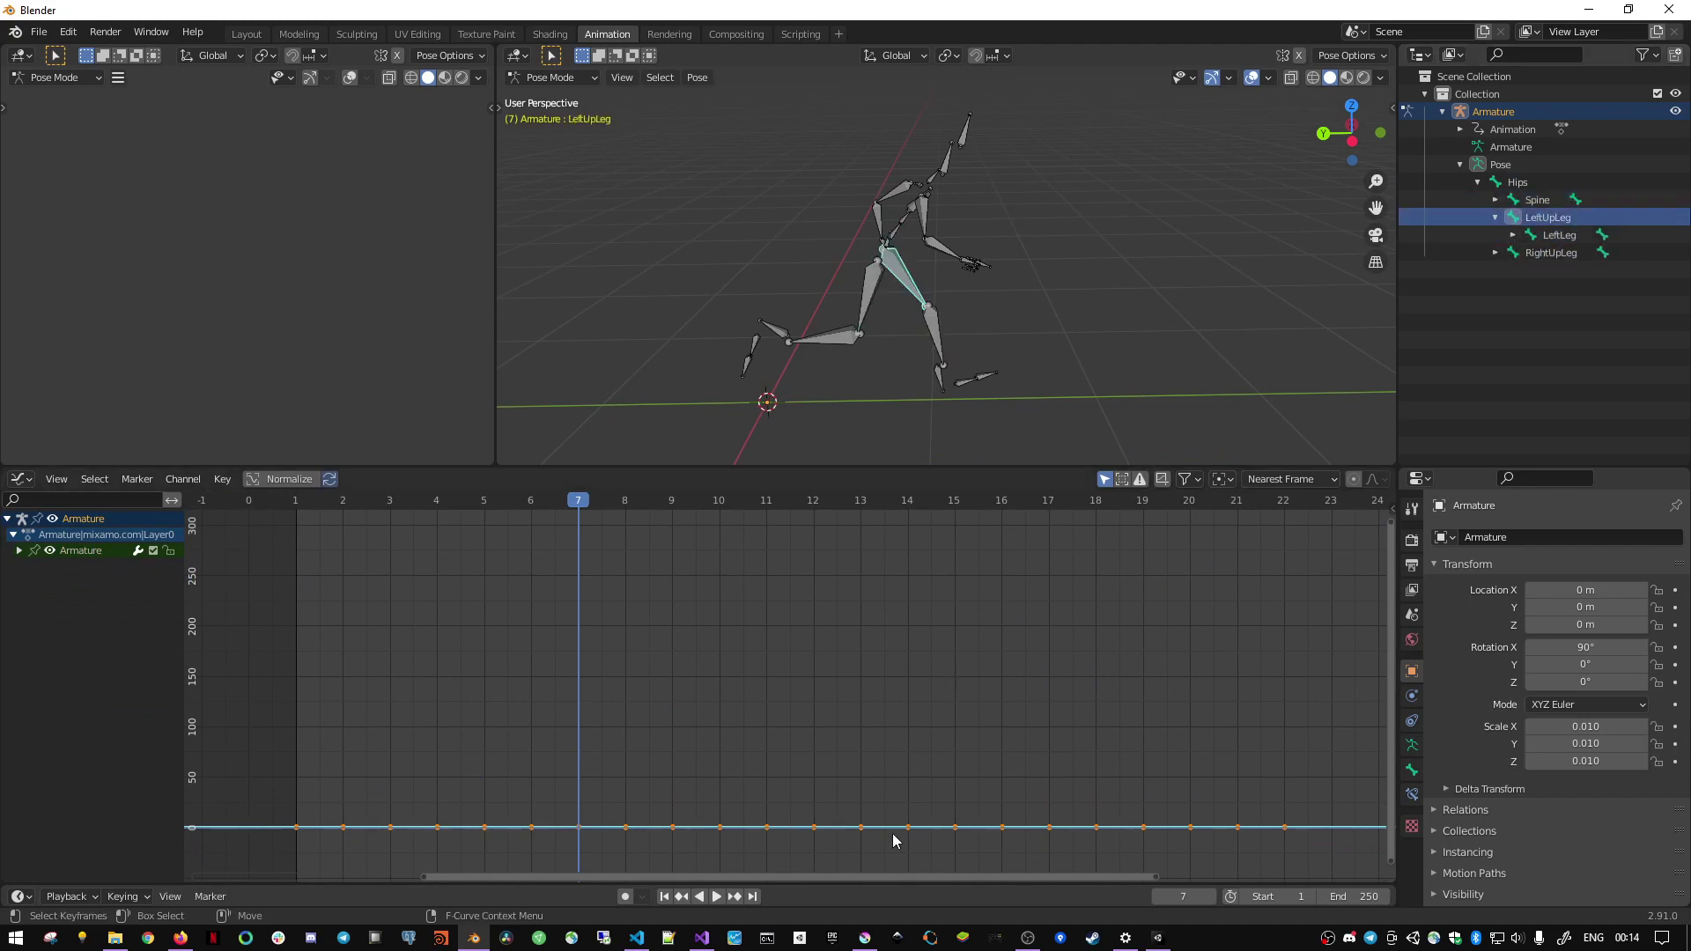
click(1517, 183)
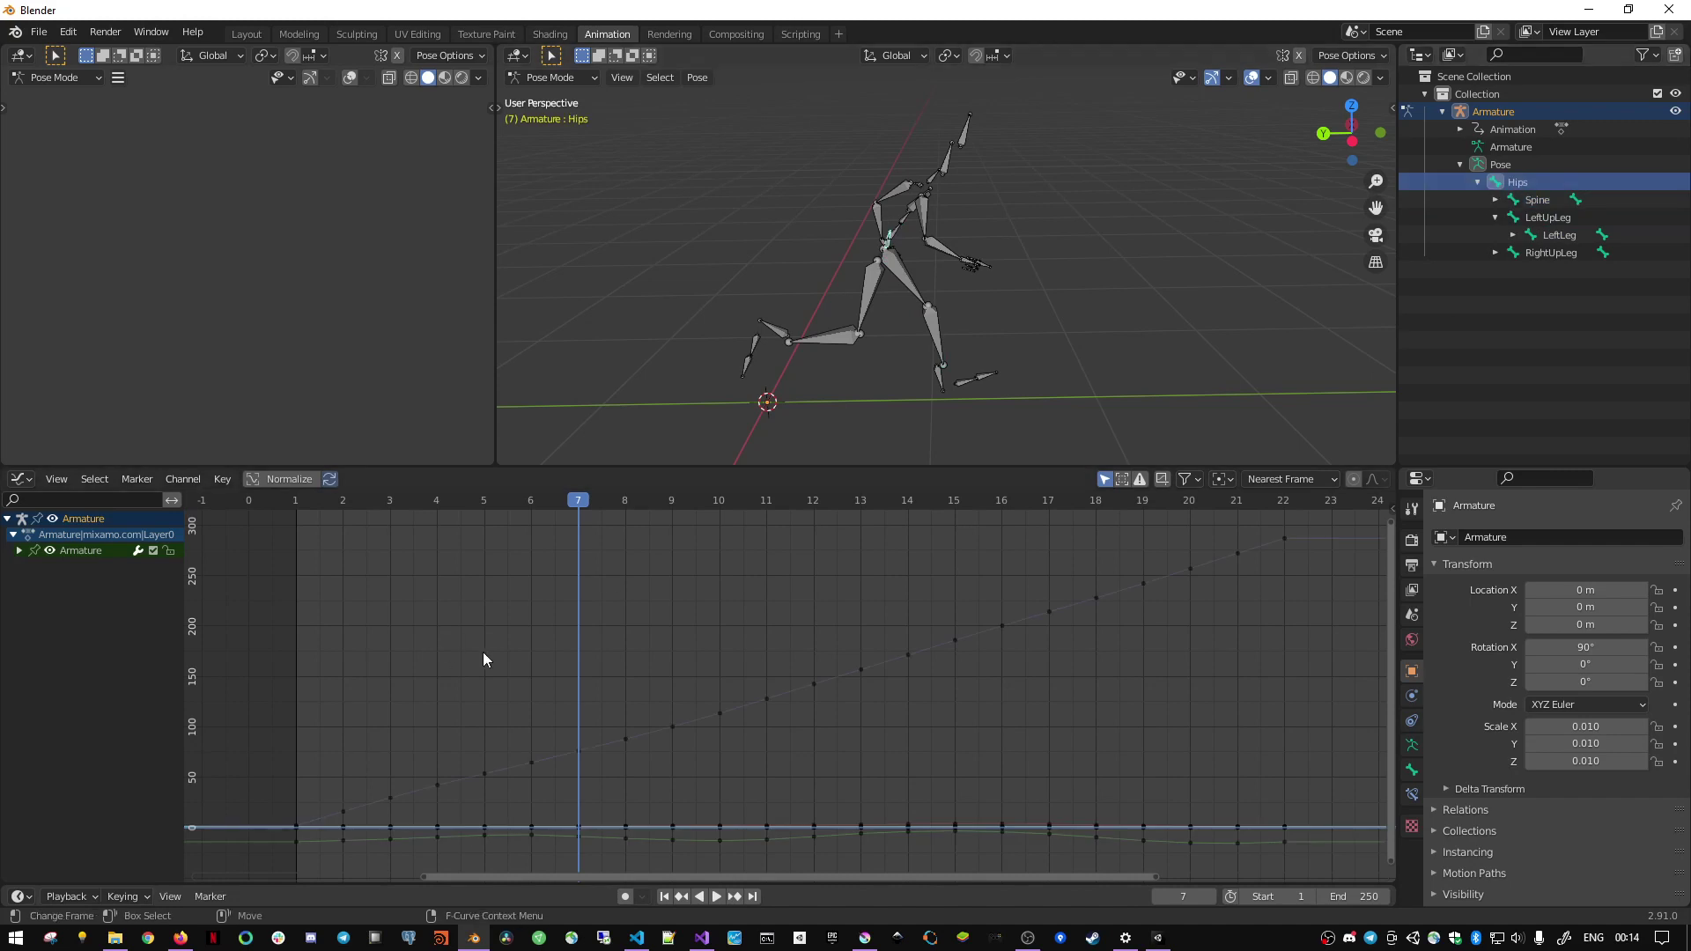
click(18, 551)
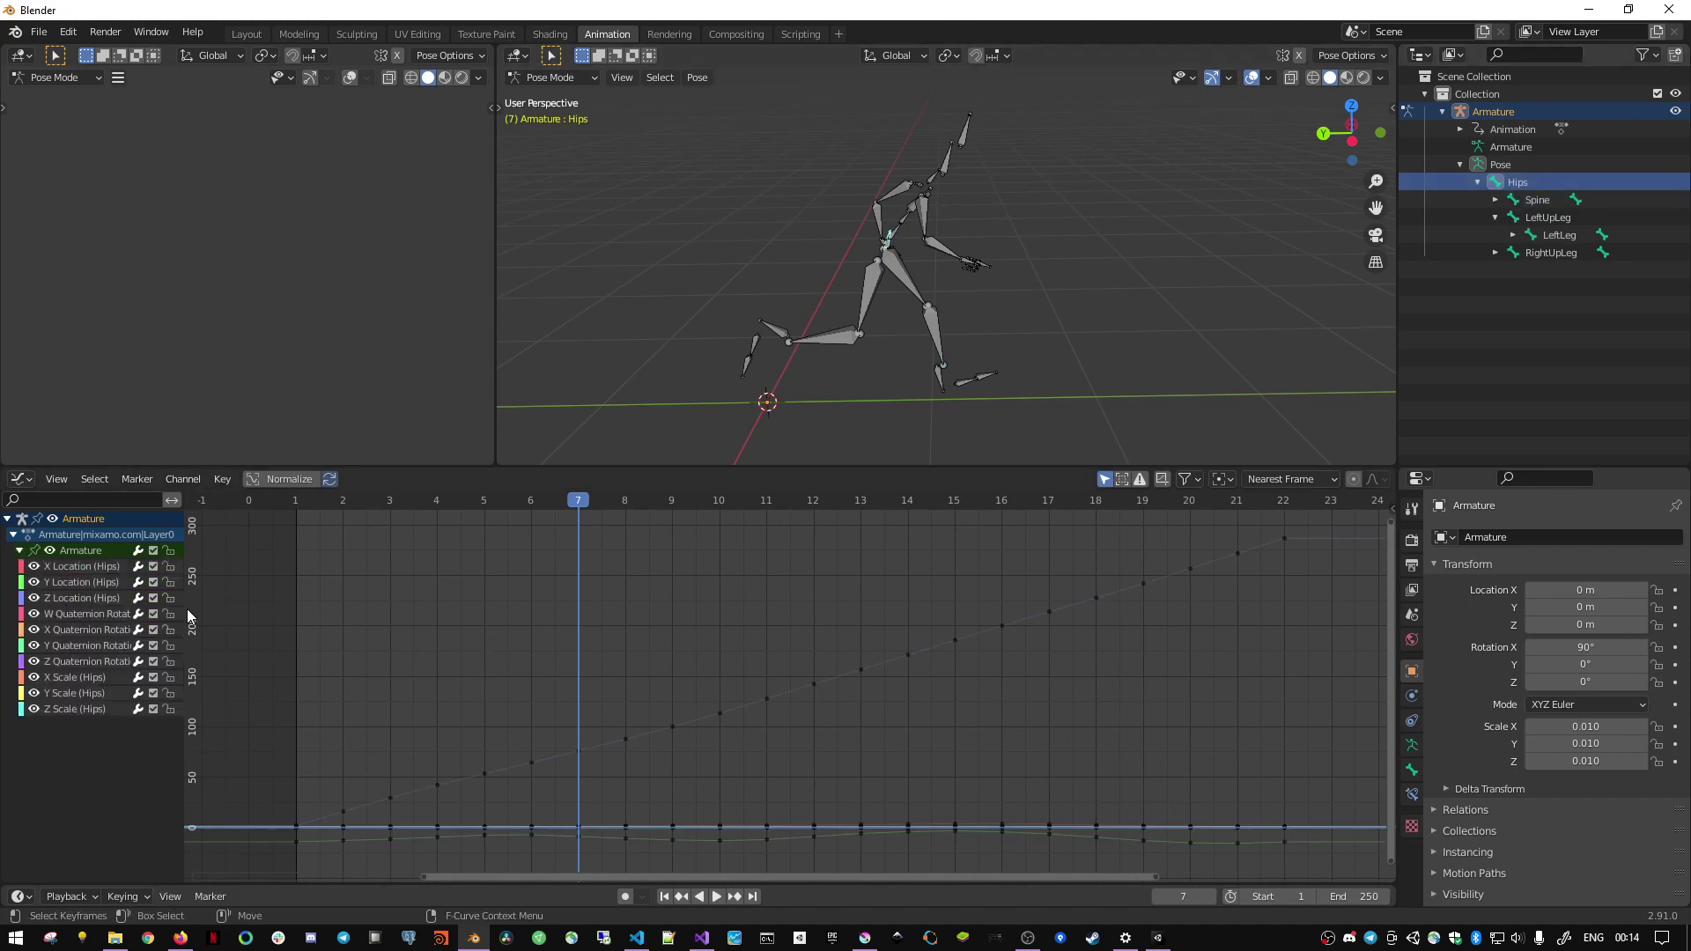
- Widen the channel list, fit the graph and select the Z Location (Hips) curve
drag(185, 609, 247, 610)
ctrl+middle_drag(515, 637, 664, 669)
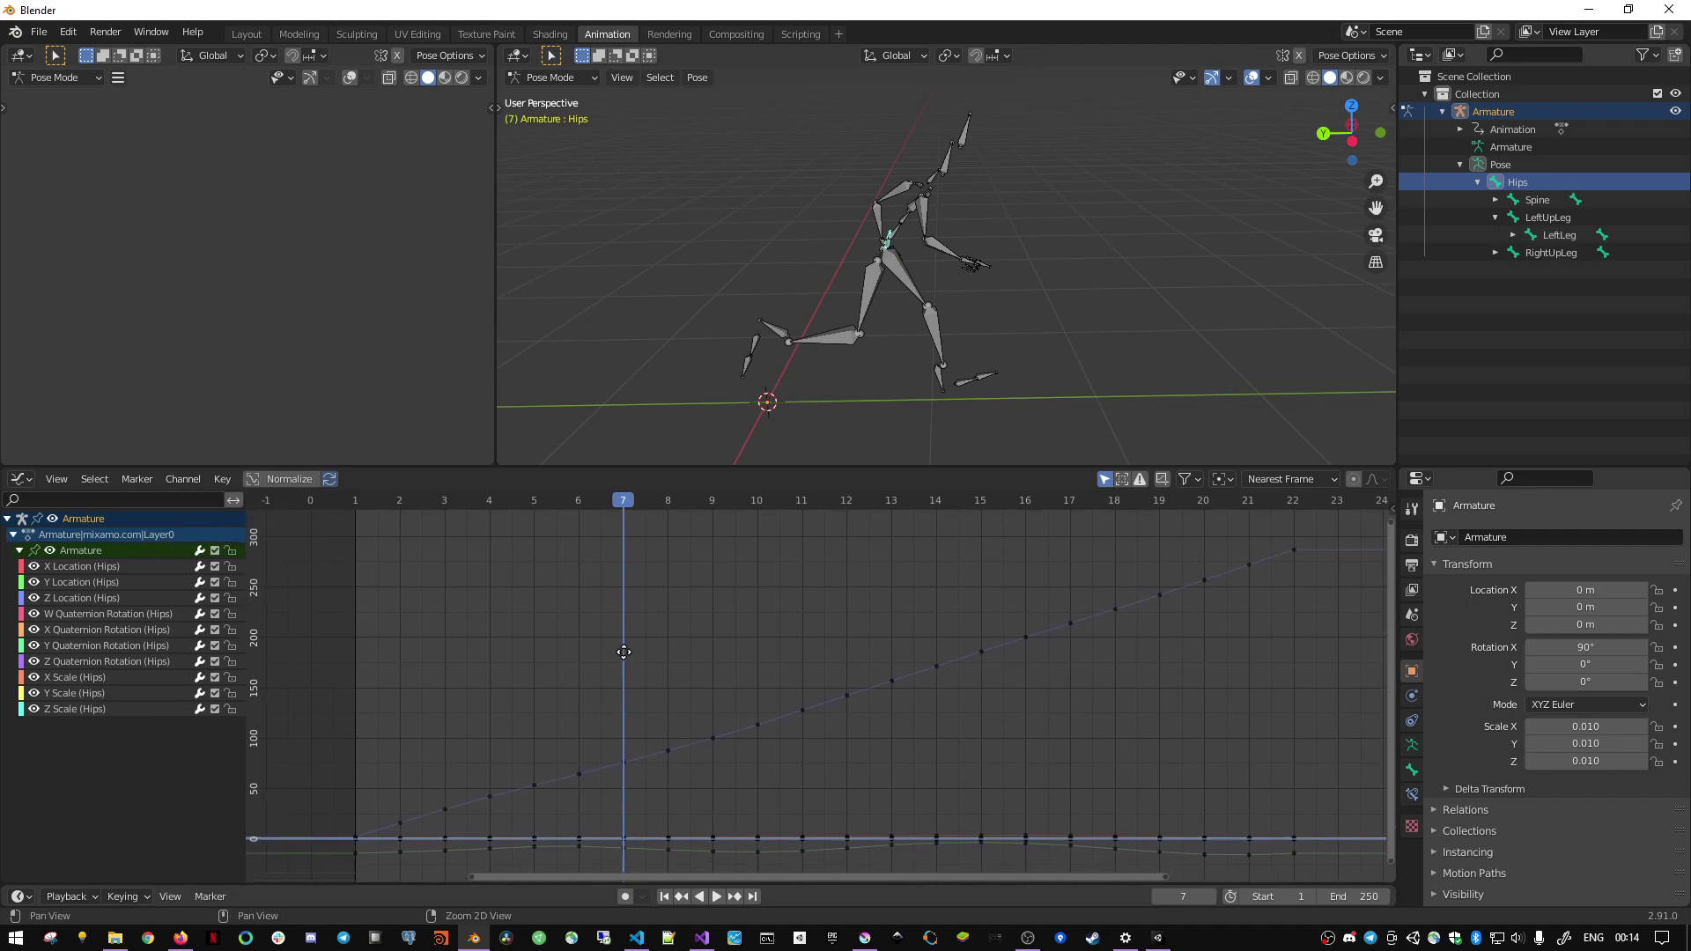
key(Home)
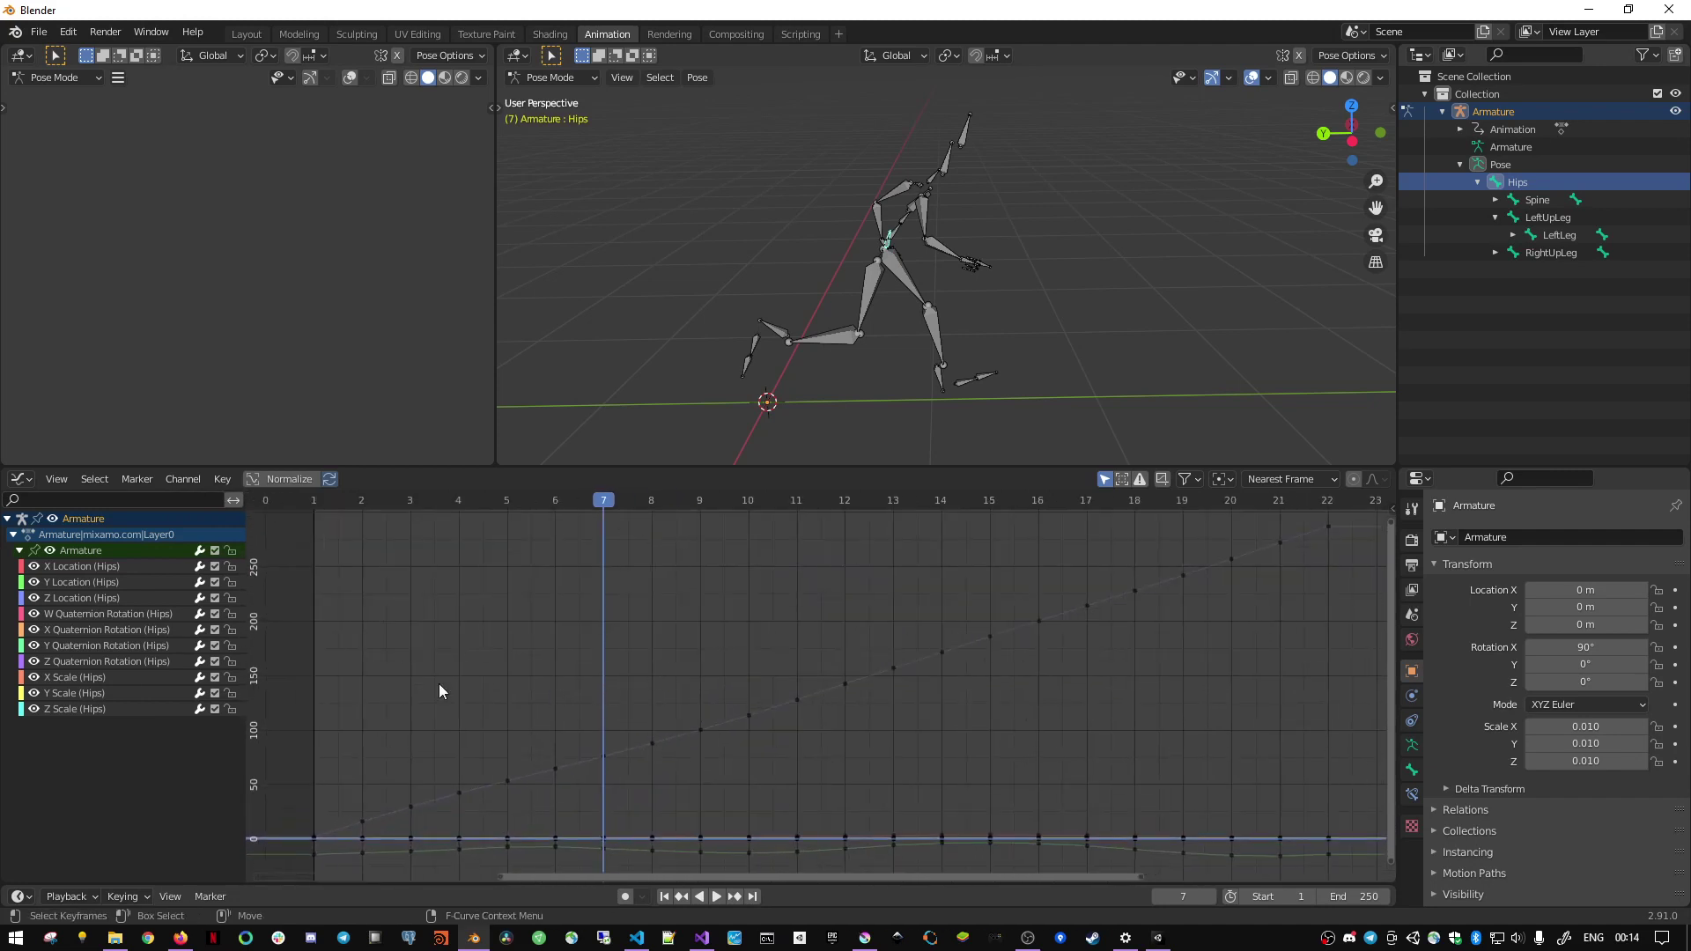
click(65, 597)
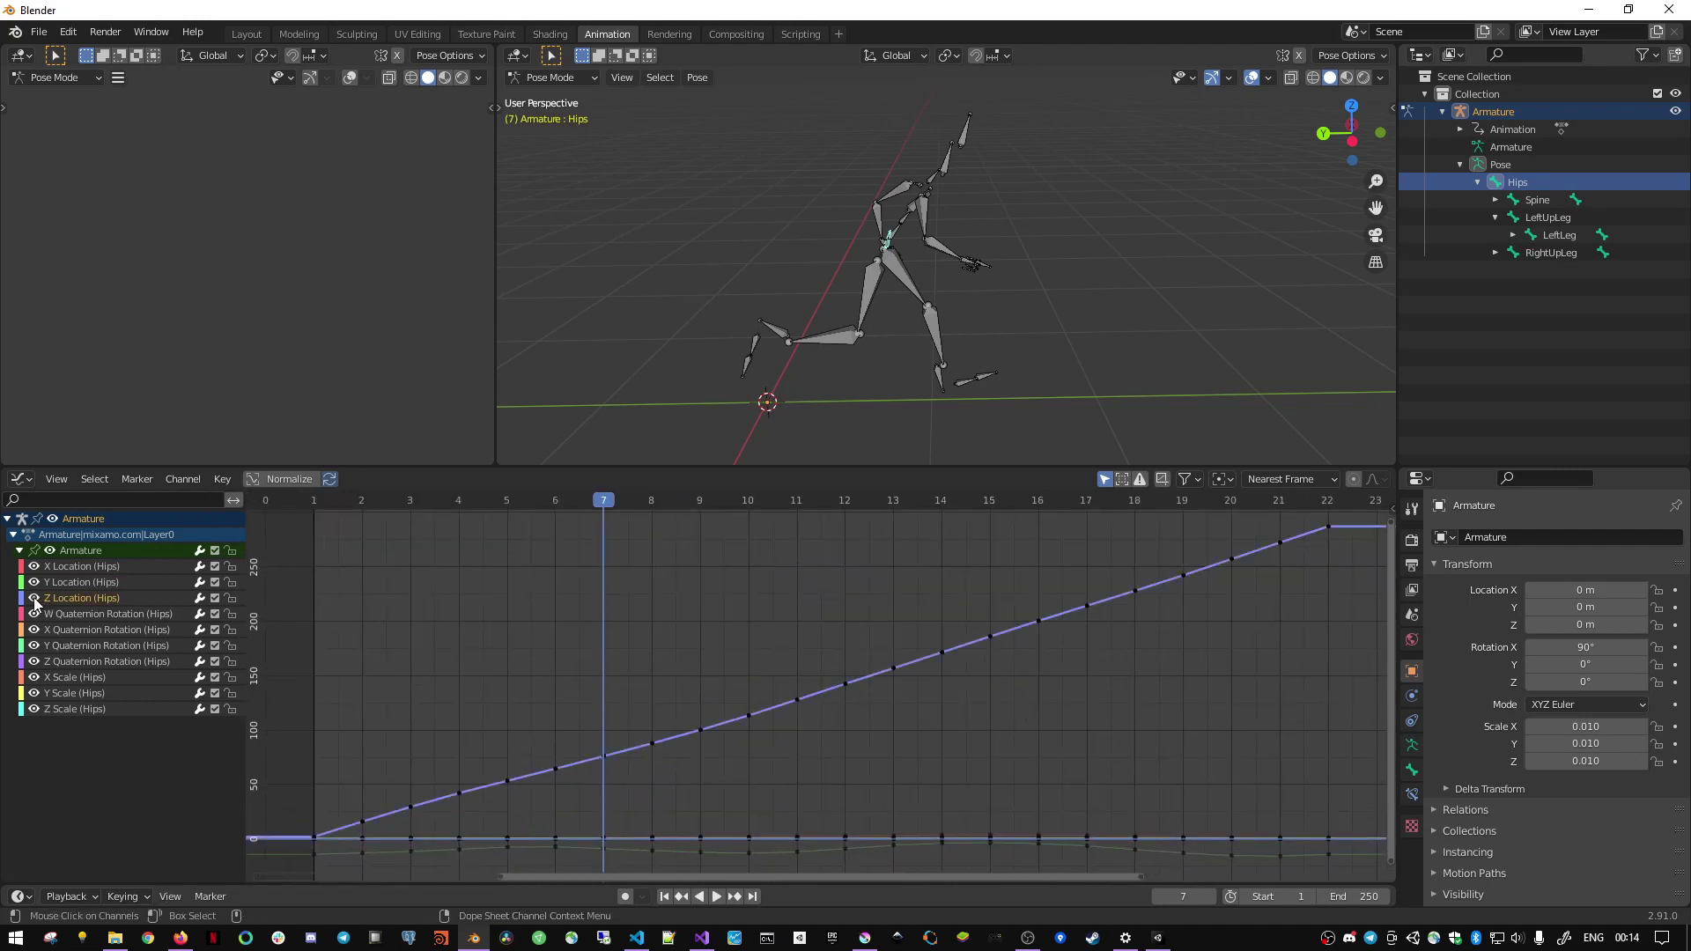
click(33, 597)
click(33, 597)
click(33, 597)
click(34, 597)
click(33, 597)
click(34, 597)
- Mute Z Location (Hips), compare the motion by scrubbing, and box-select its keyframes
click(215, 598)
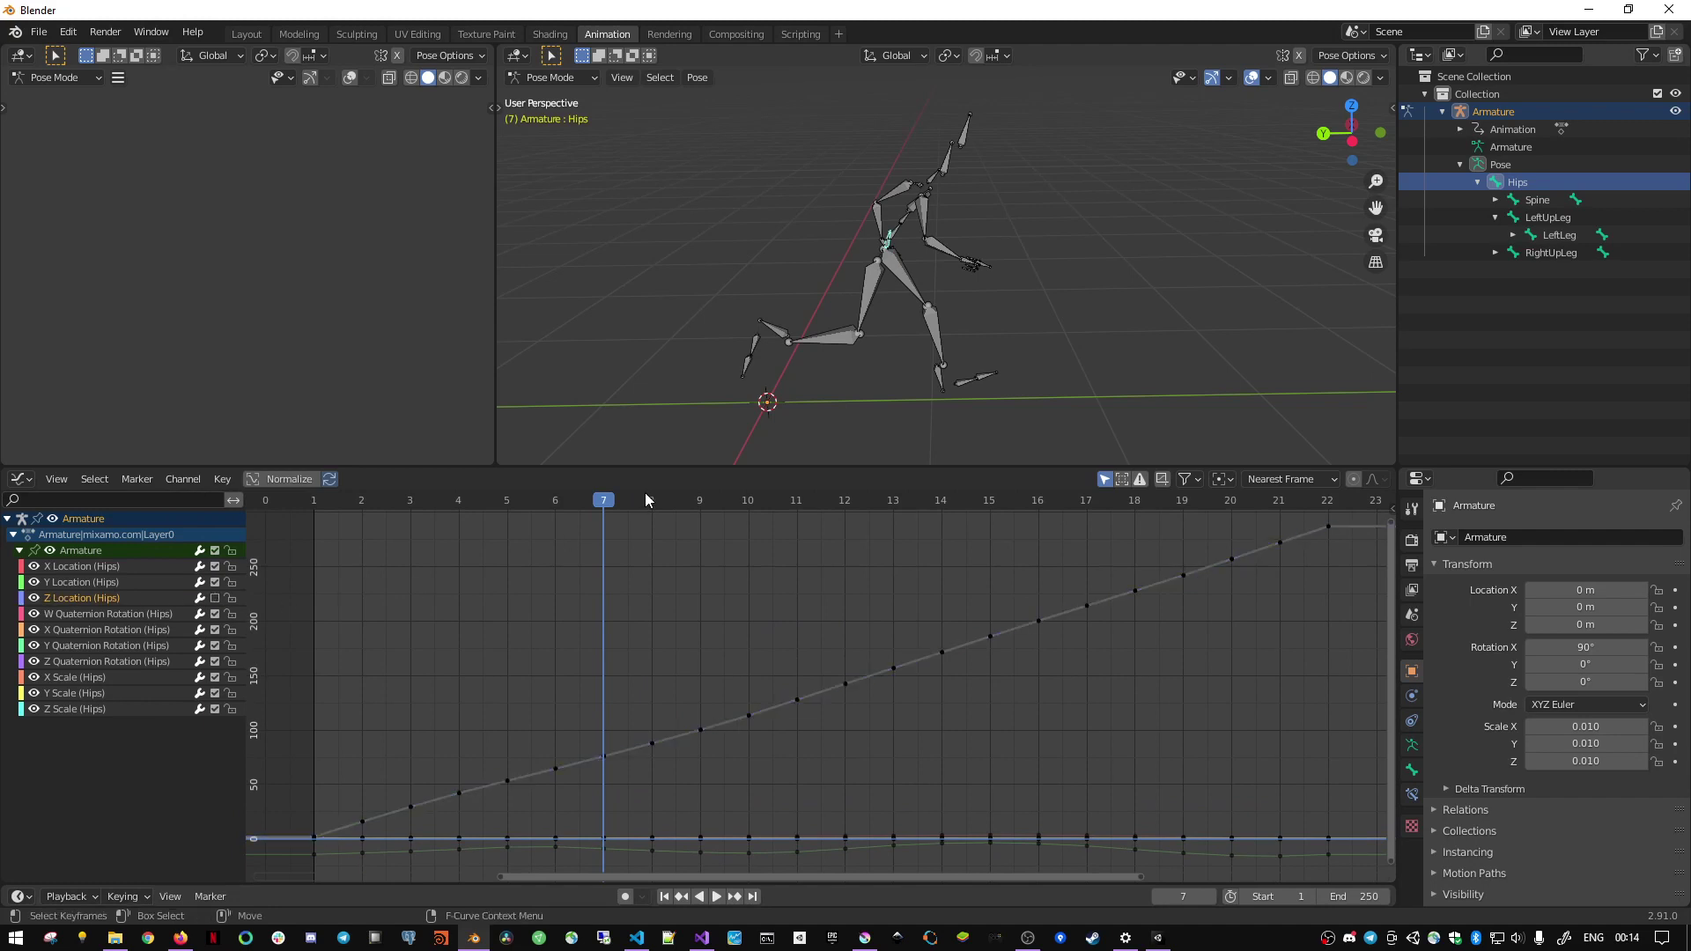
drag(577, 502, 326, 526)
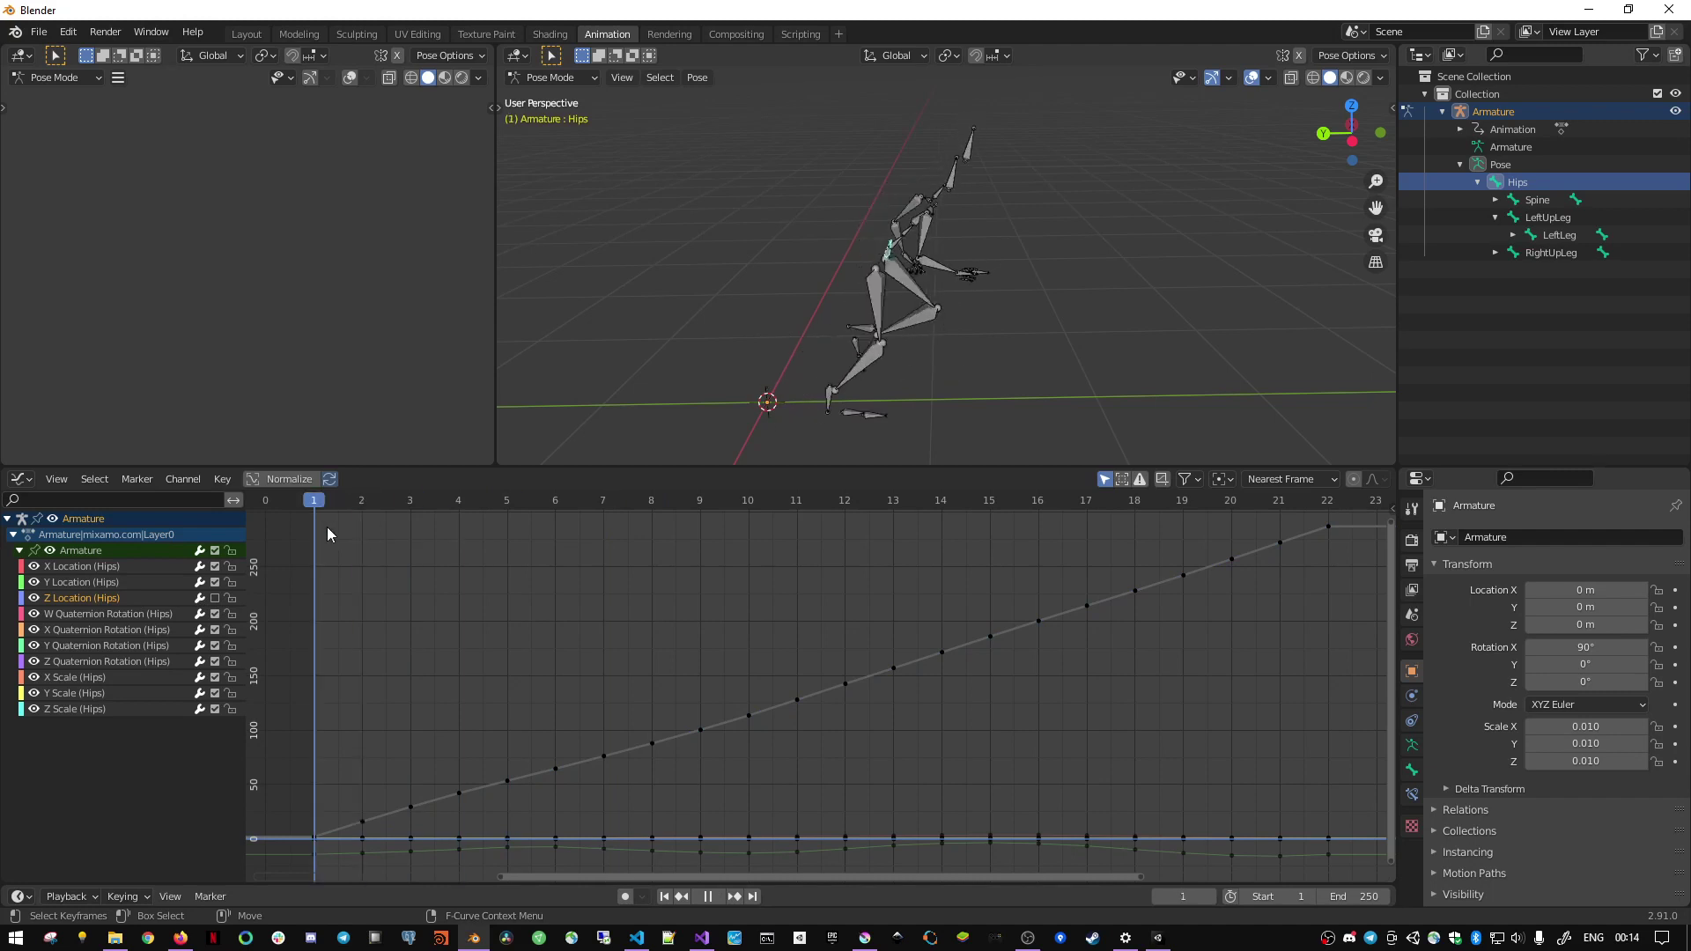
click(214, 598)
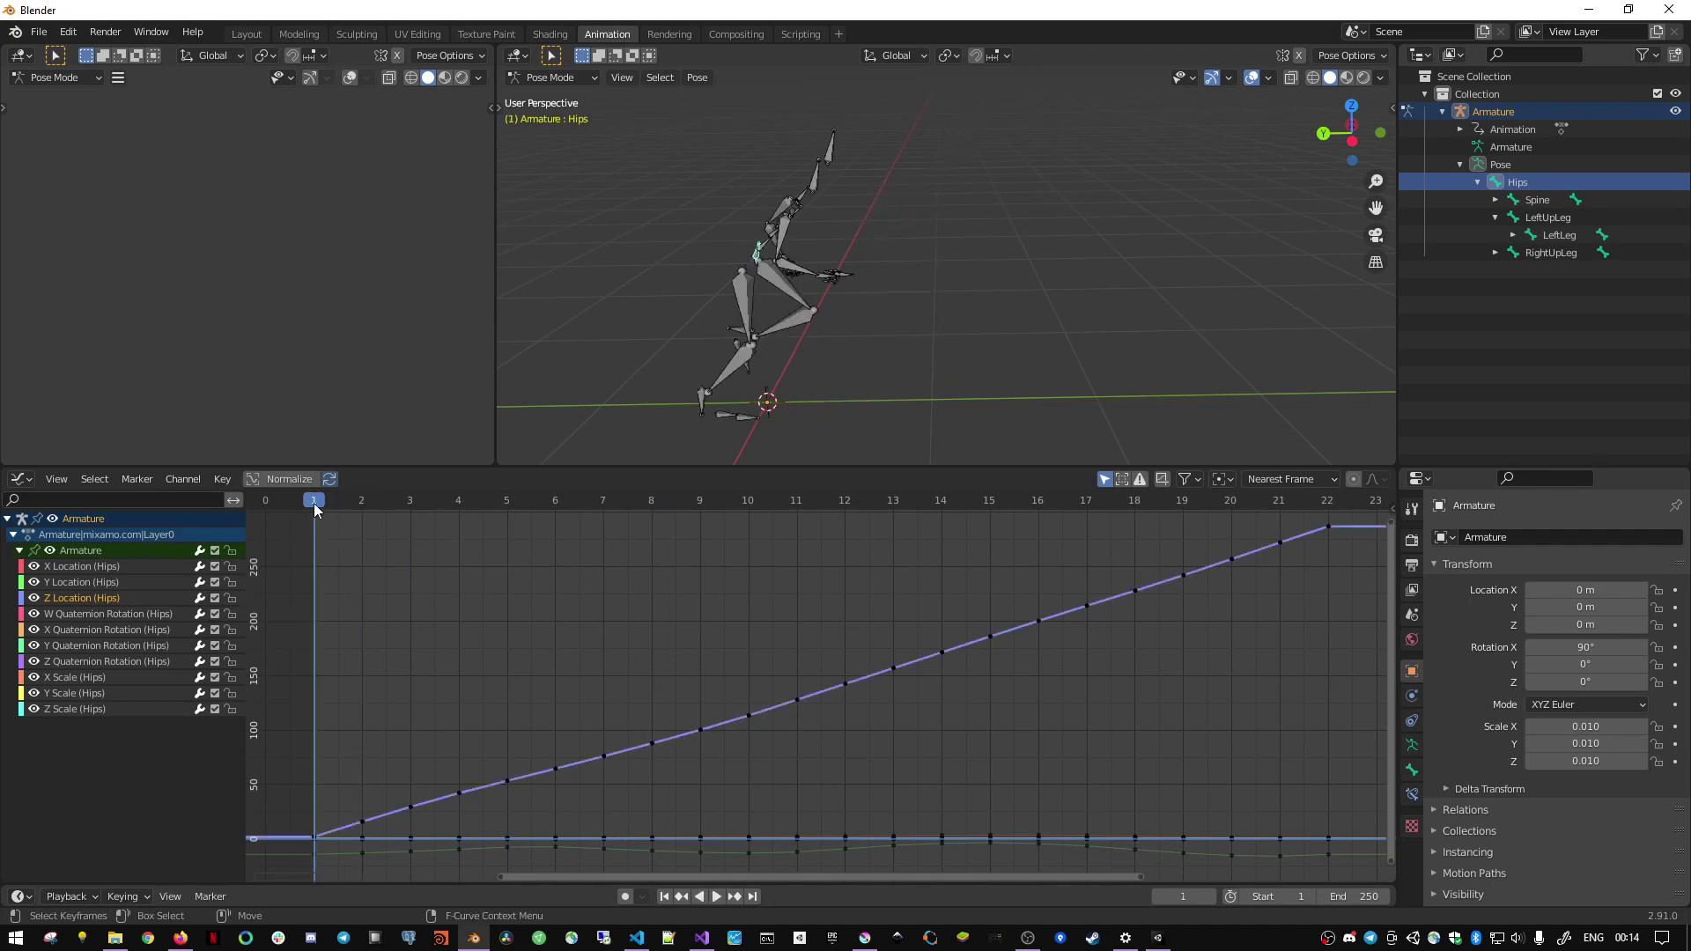
mouse_move(304, 505)
mouse_down()
mouse_move(277, 508)
mouse_move(1315, 519)
mouse_up()
click(214, 598)
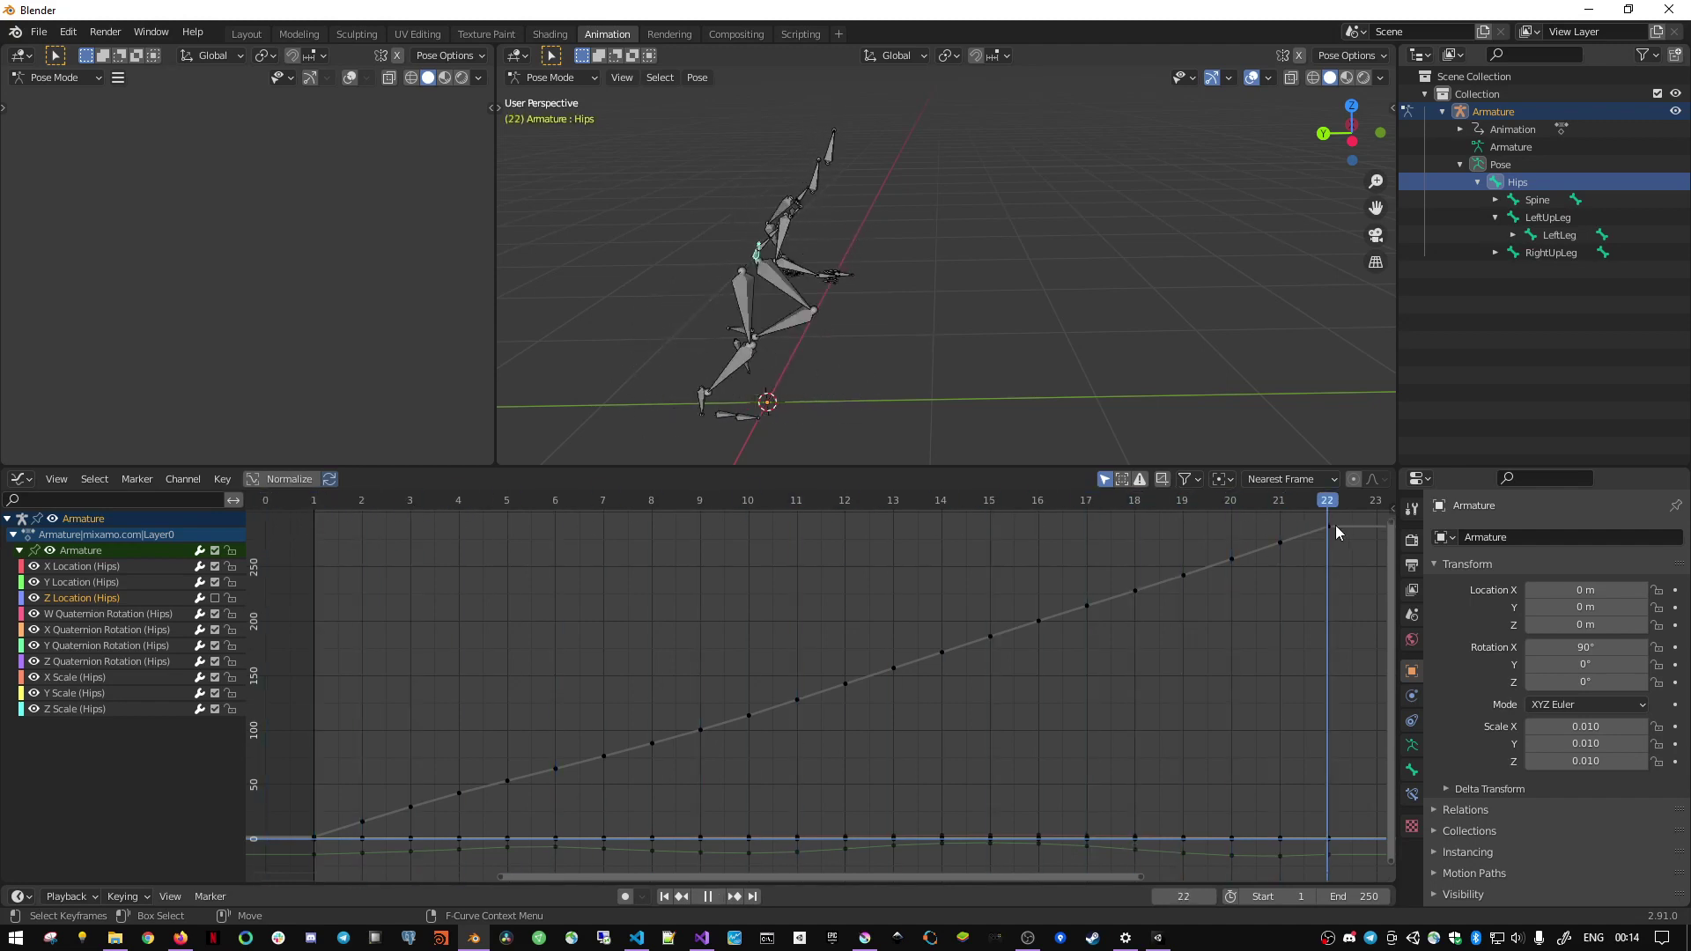
mouse_move(1315, 520)
mouse_down()
mouse_move(1386, 548)
mouse_move(463, 556)
mouse_up()
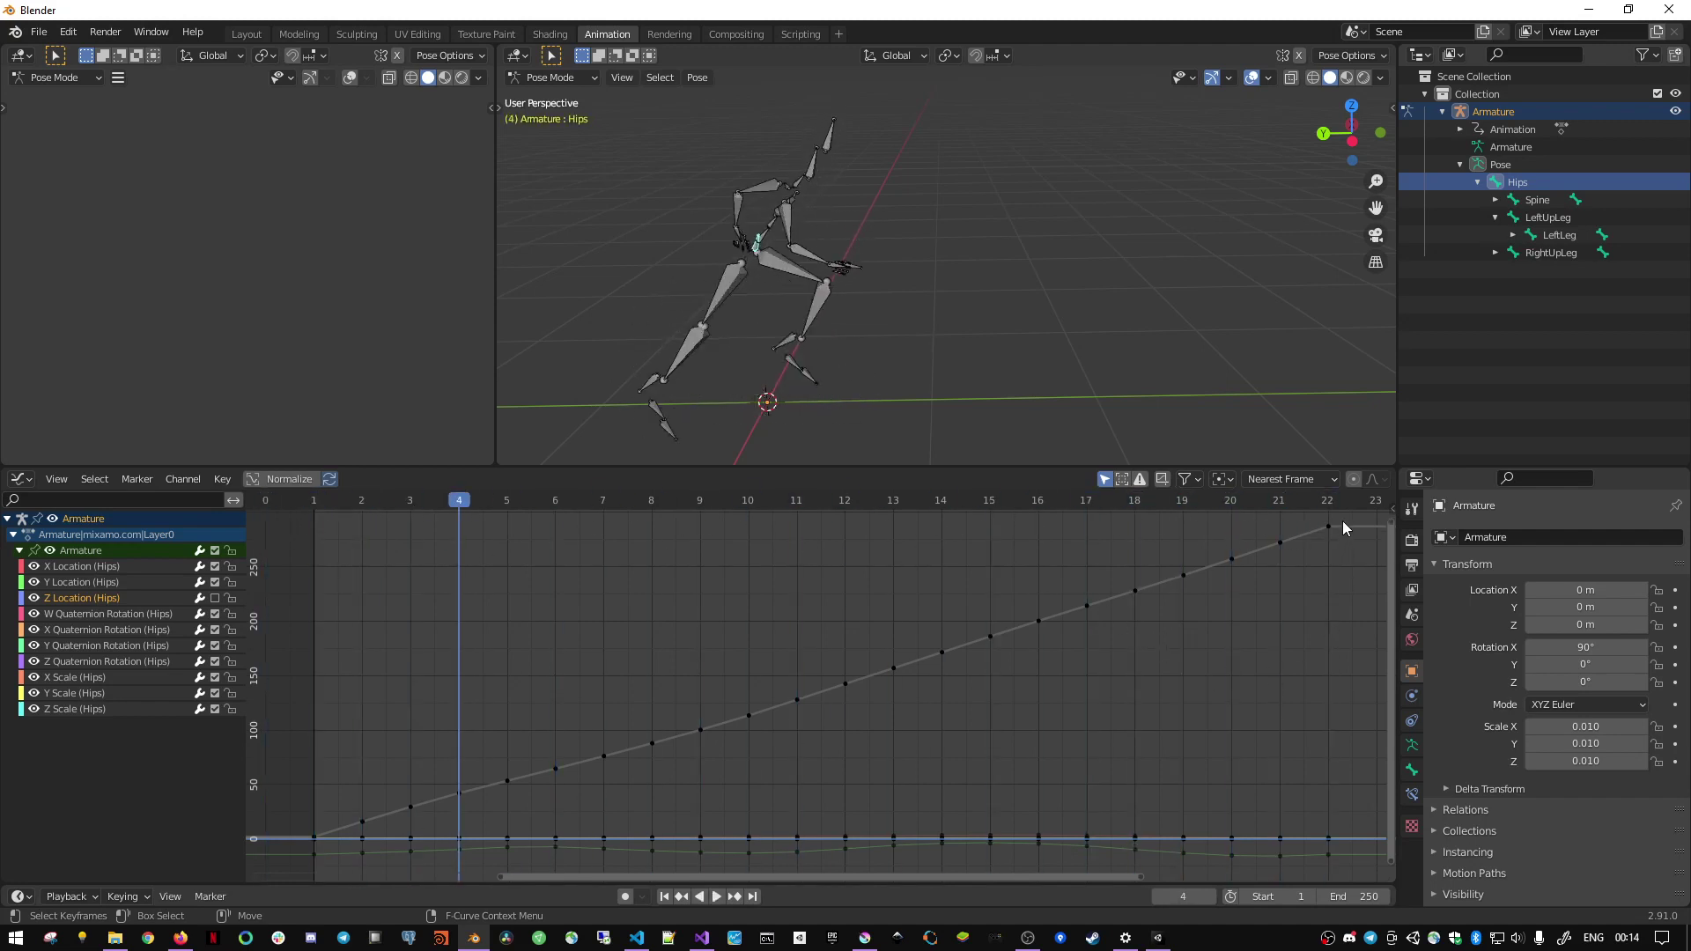
drag(1342, 520, 343, 838)
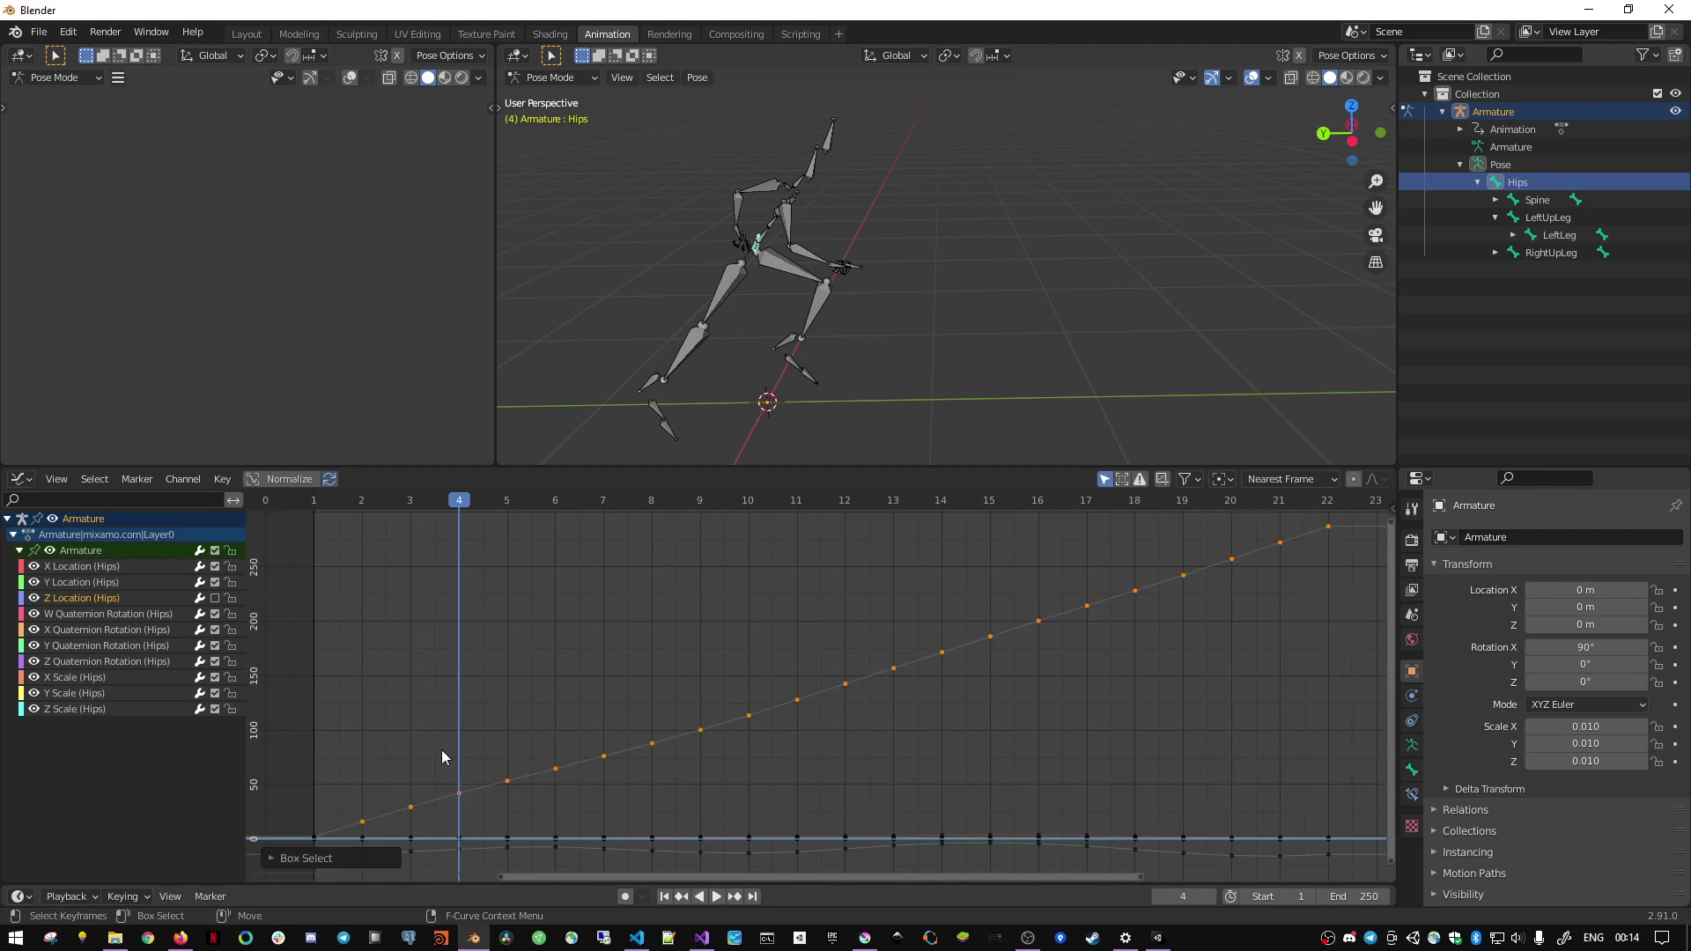
- Delete the Hips Z Location keyframes, re-enable the channel and scrub to verify the motion
key(x)
click(457, 733)
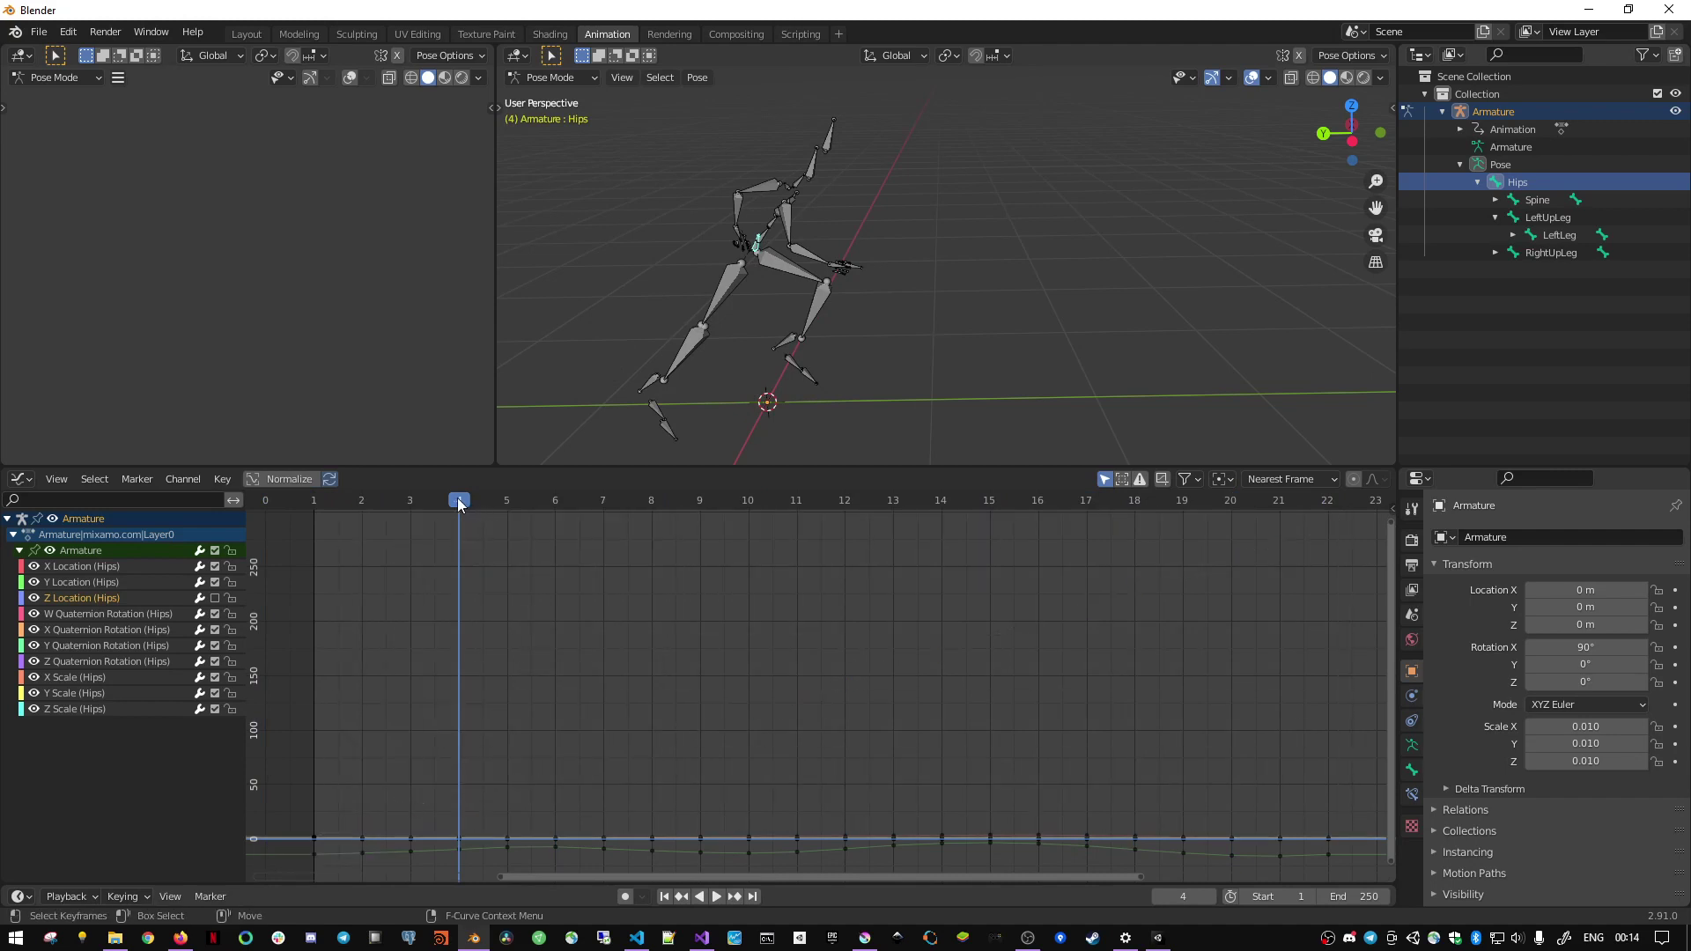
drag(457, 498, 326, 500)
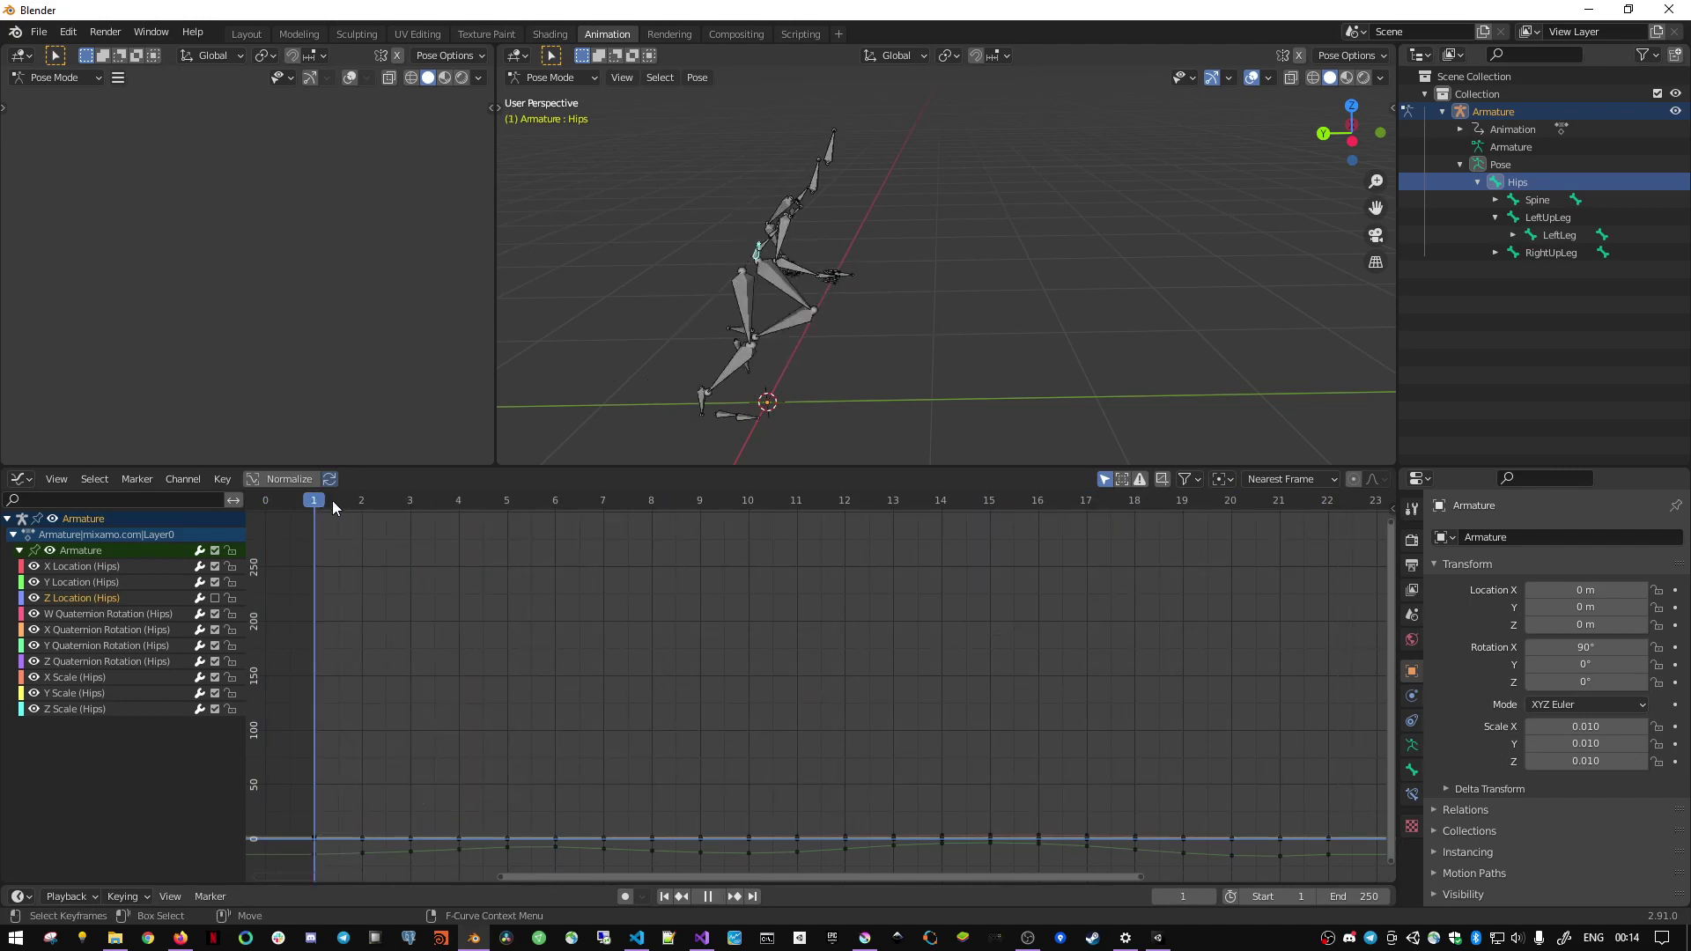
click(212, 596)
mouse_move(372, 500)
mouse_down()
mouse_move(1274, 540)
mouse_move(1182, 581)
mouse_up()
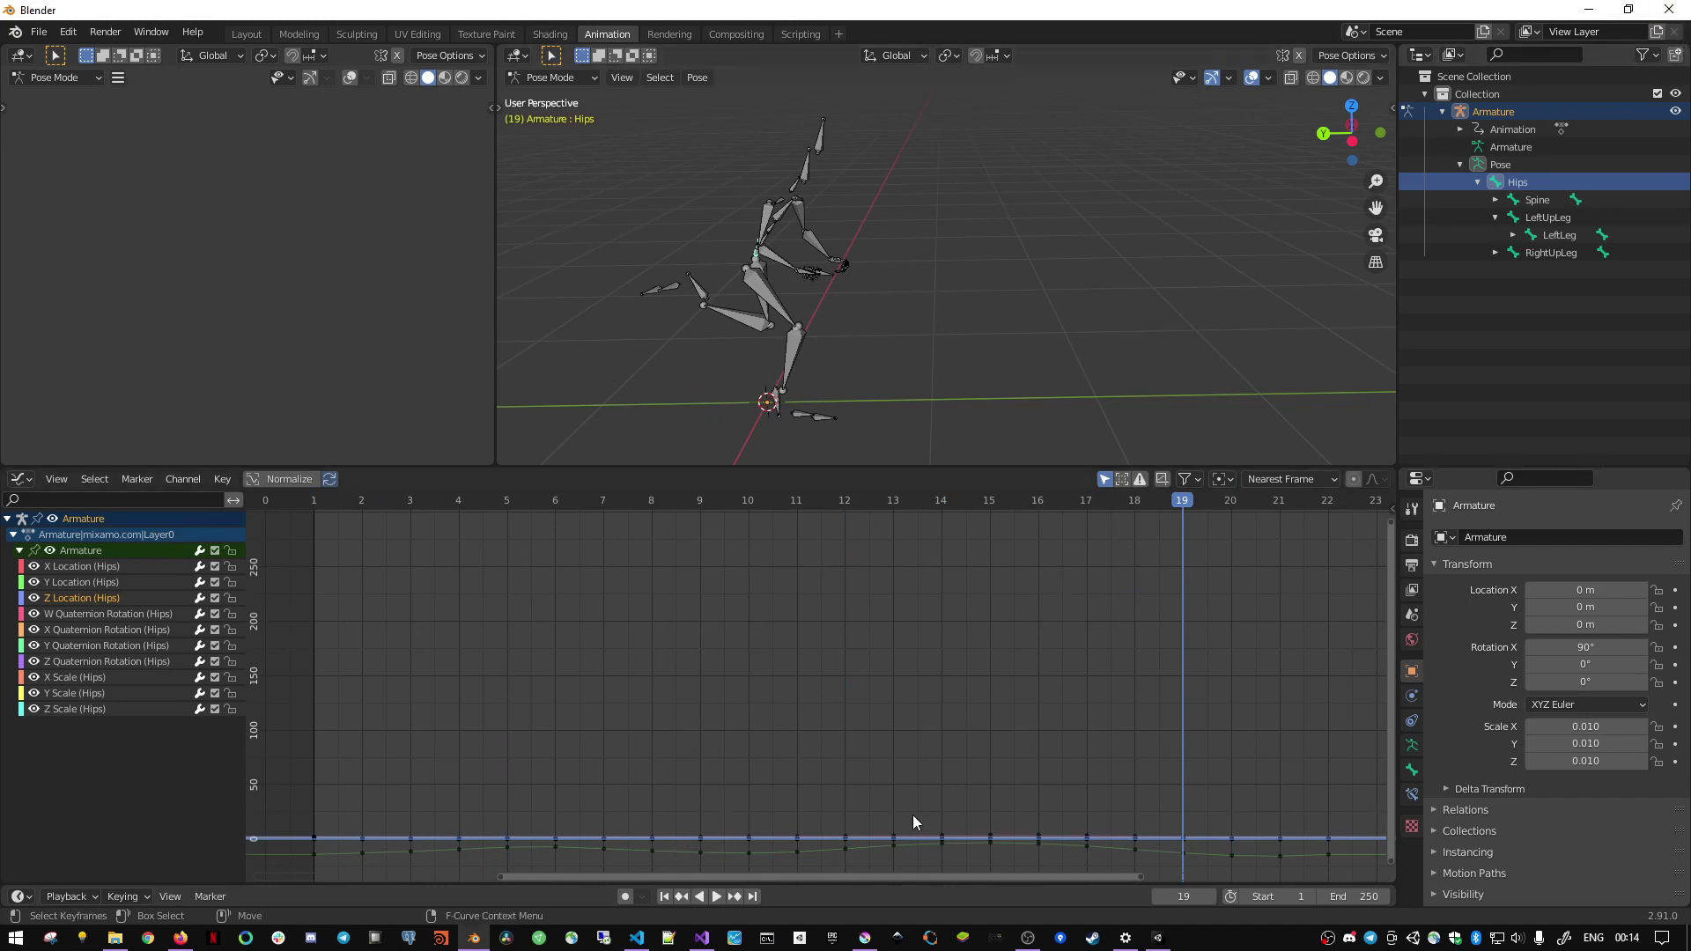
click(1164, 940)
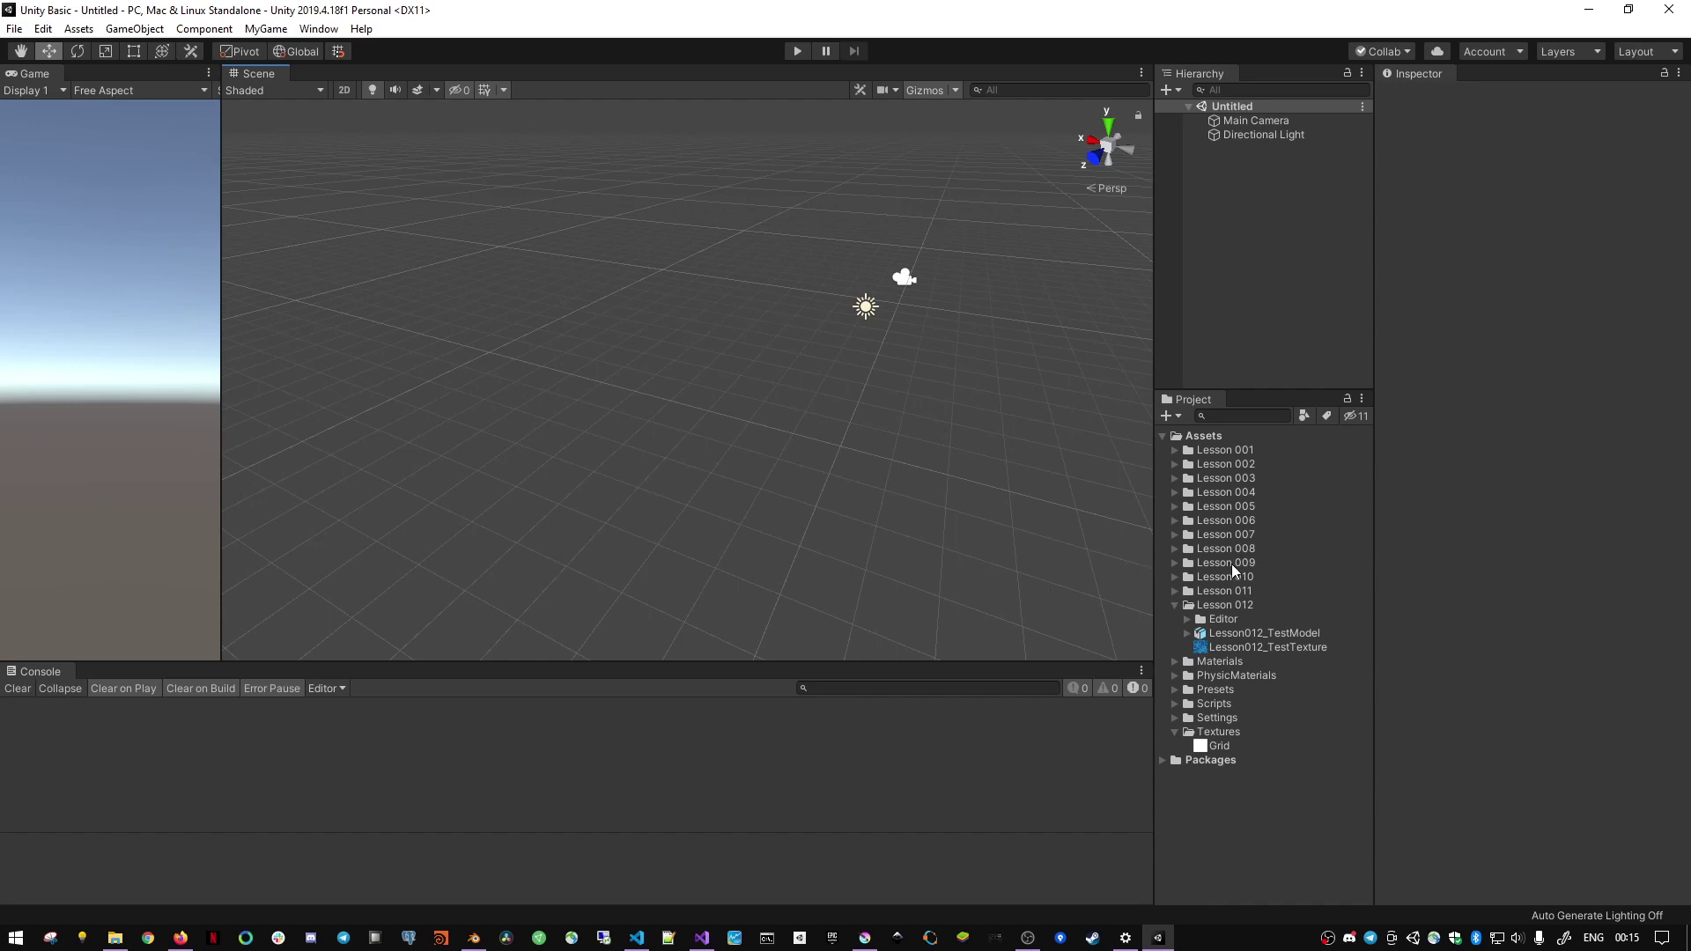
- Expand the Lesson 012 Editor folder and open Lesson012_AssetPostprocessor_Animation in Visual Studio
click(1187, 619)
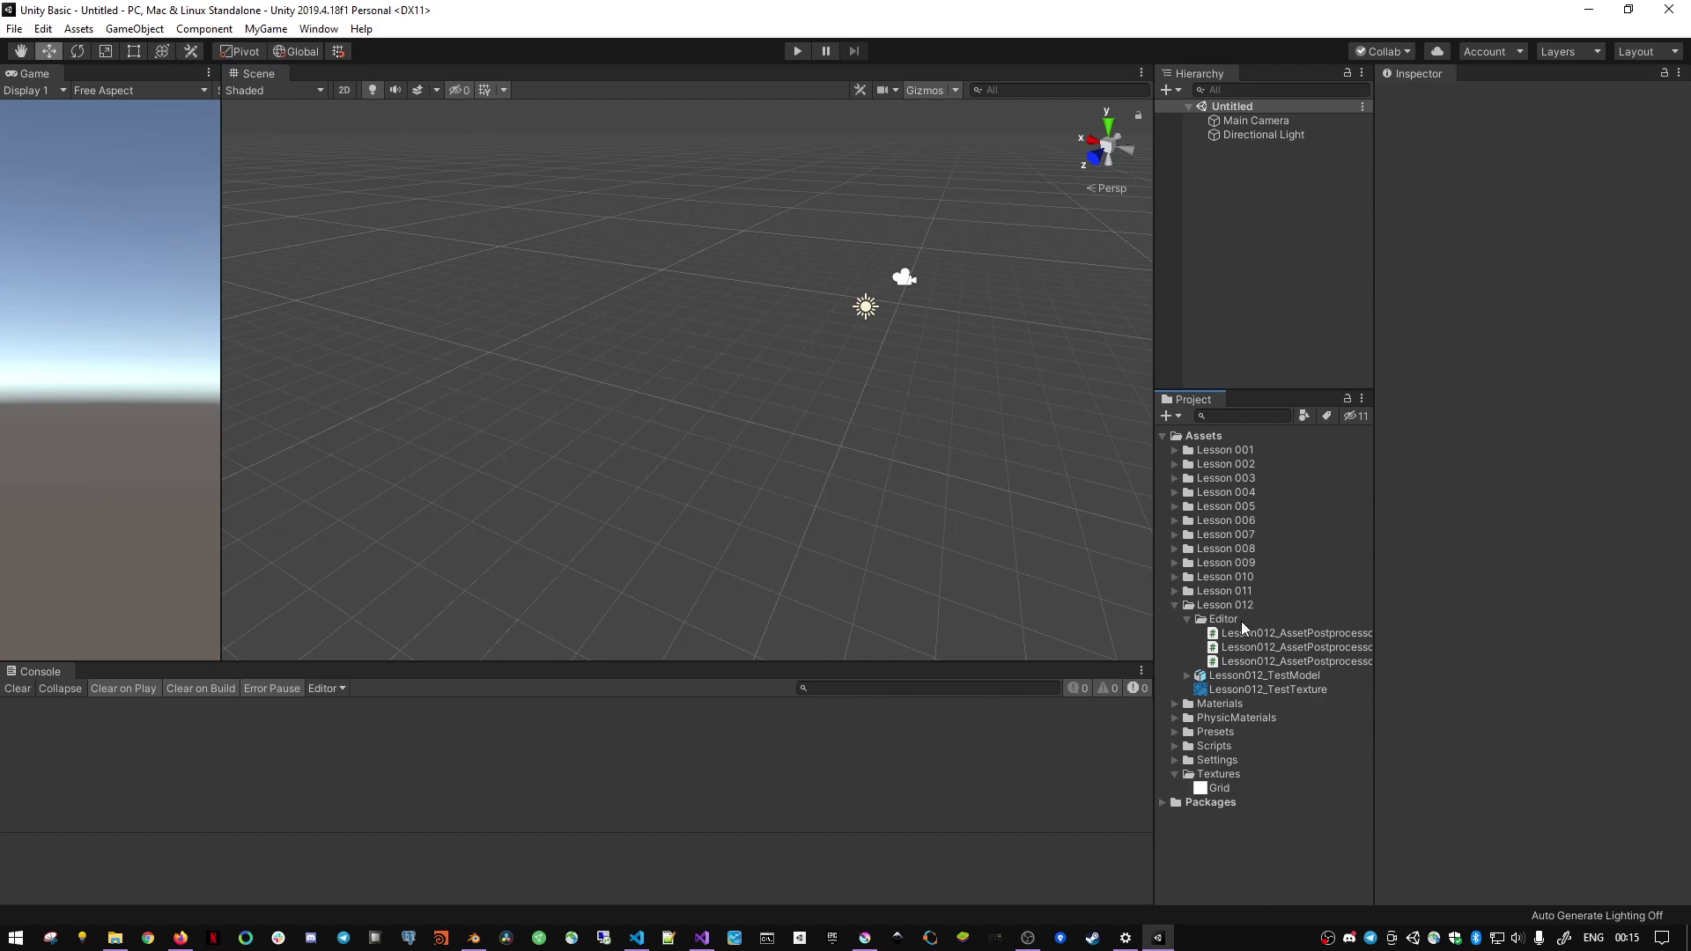
mouse_move(1153, 602)
mouse_down()
mouse_move(1095, 601)
mouse_move(1141, 593)
mouse_up()
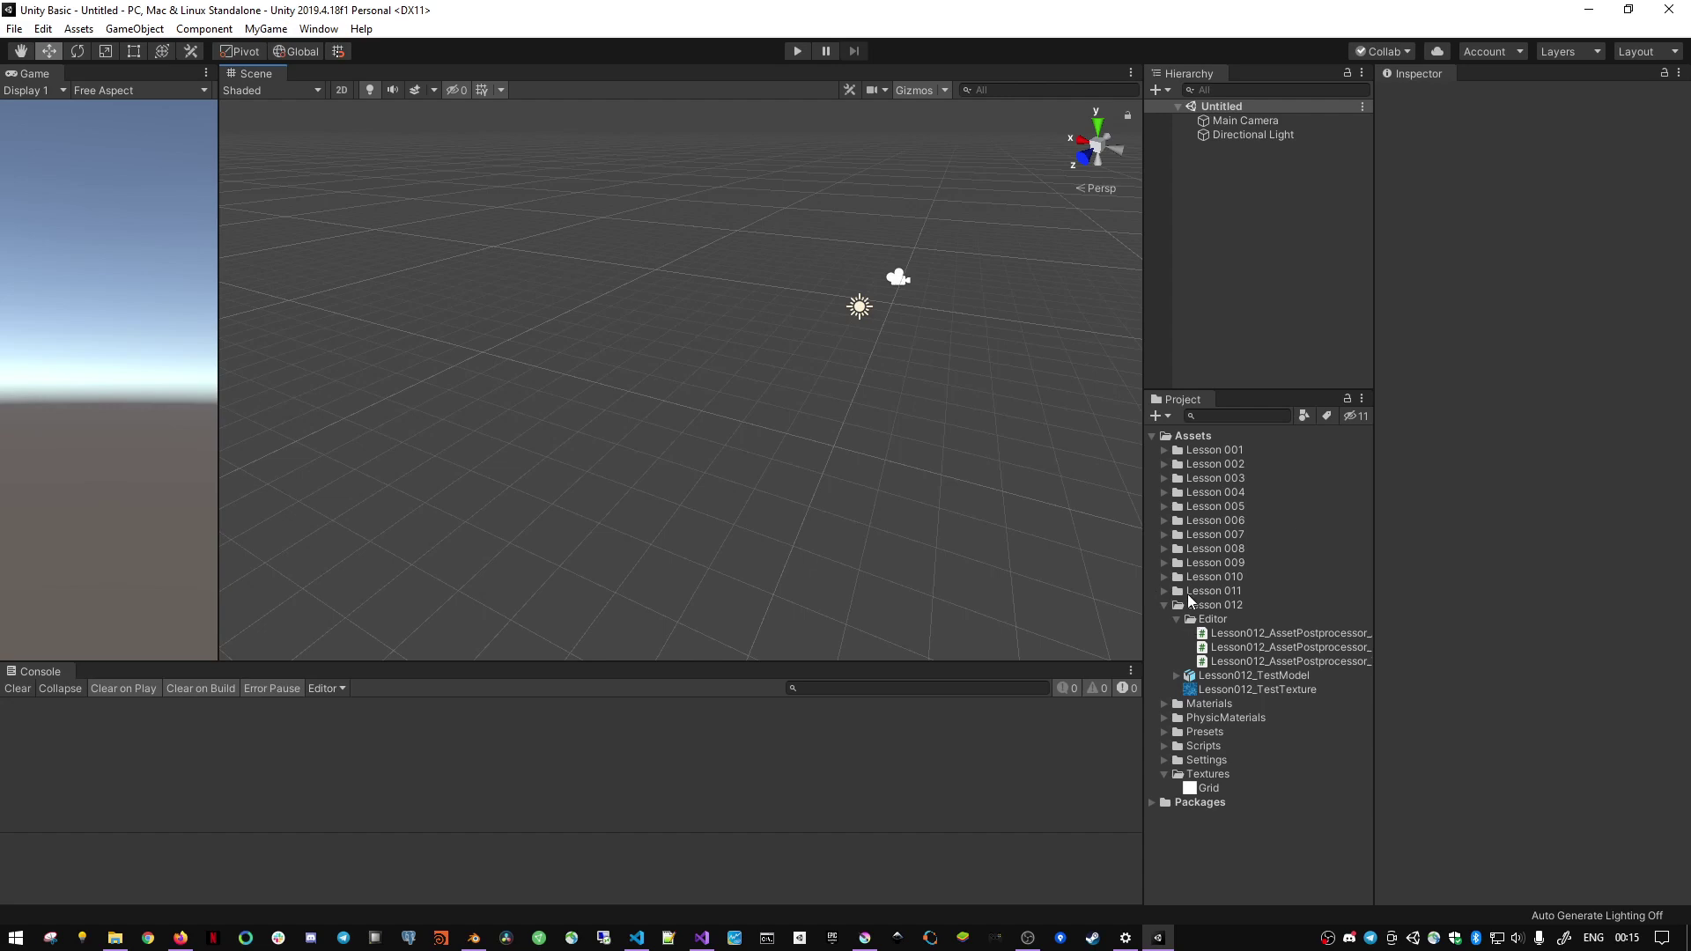
right_click(1217, 608)
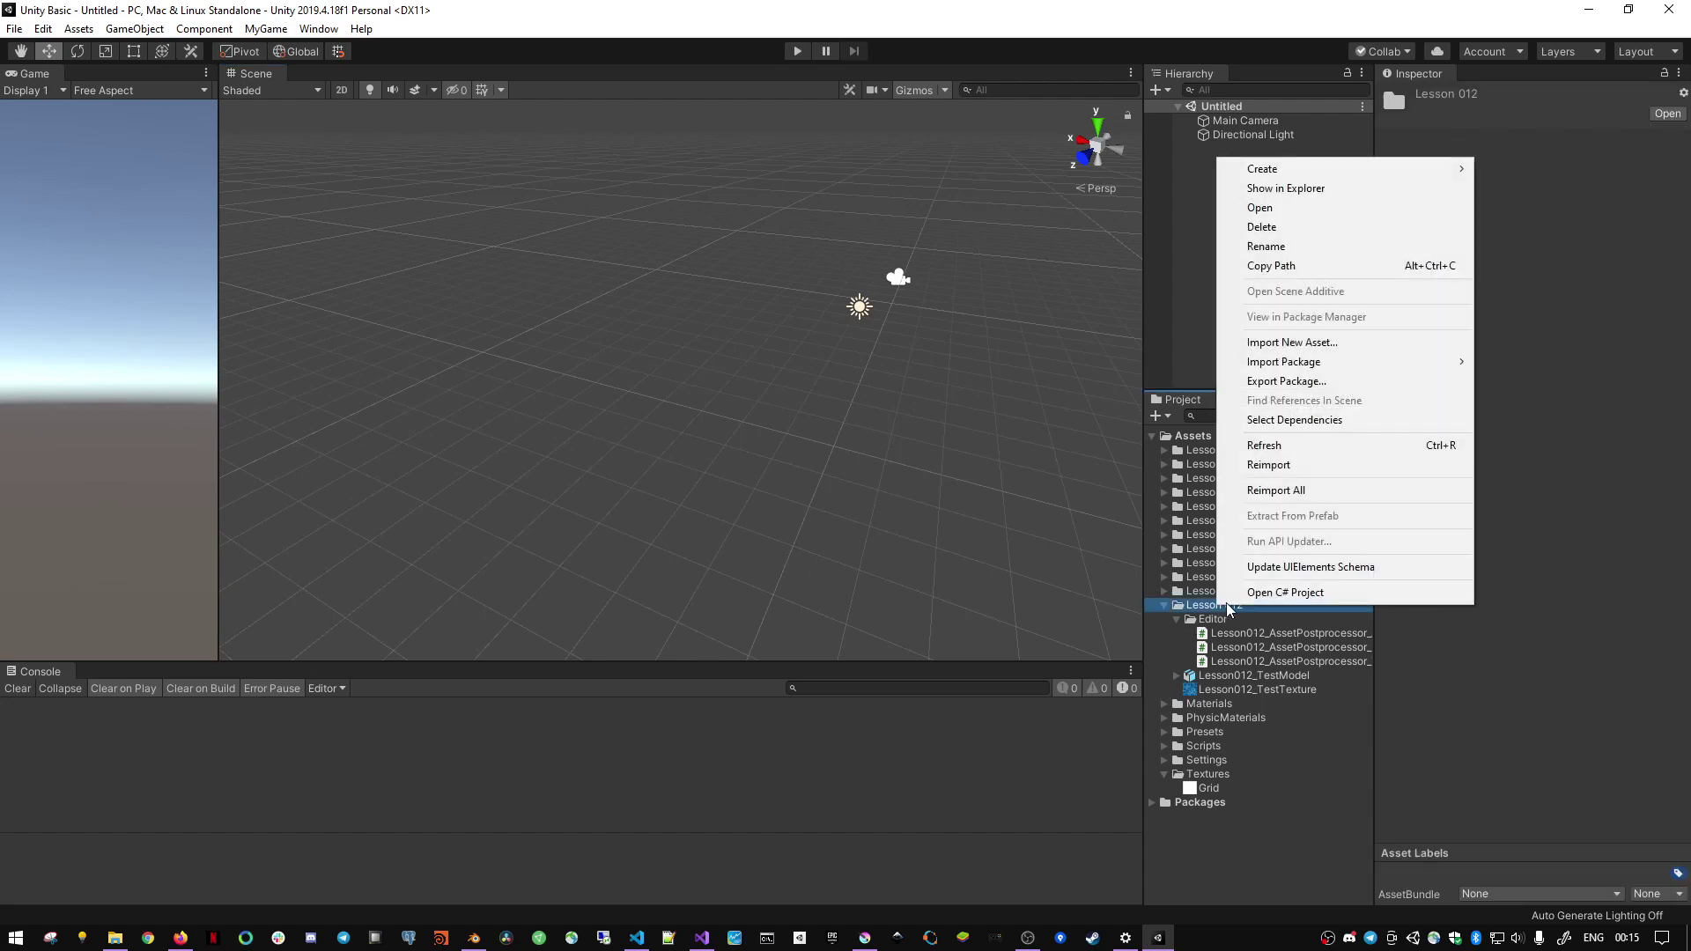
click(1233, 613)
click(1292, 634)
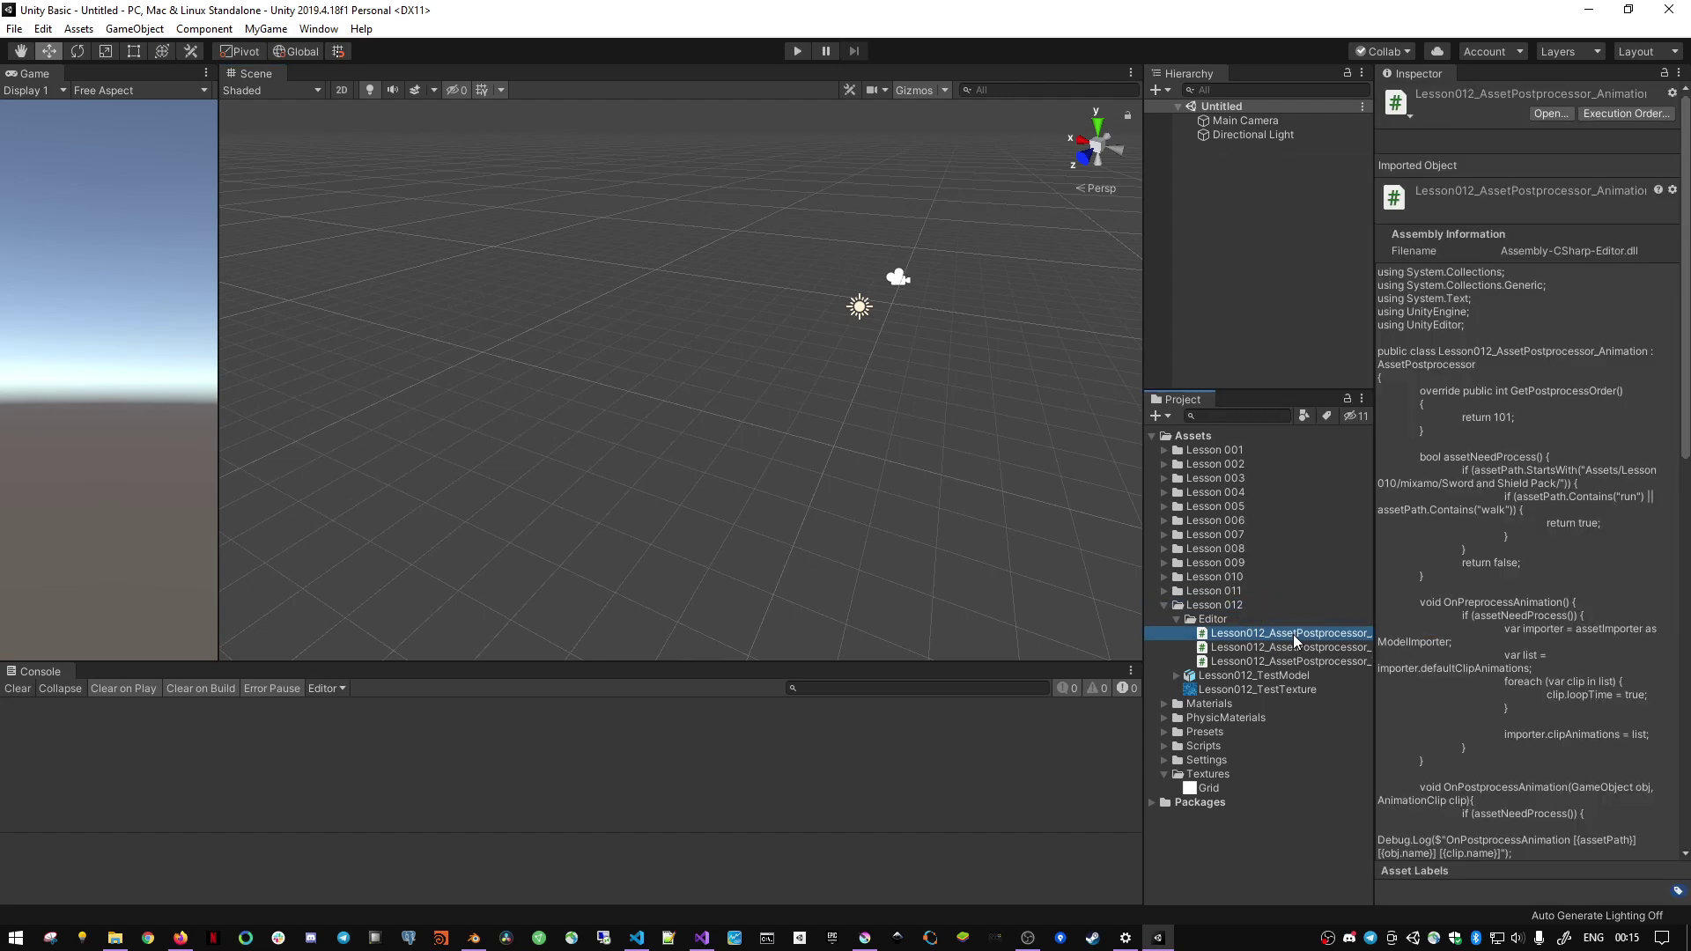
double_click(1293, 634)
- Close all open script tabs in Visual Studio with Ctrl+F4
key(ctrl+F4)
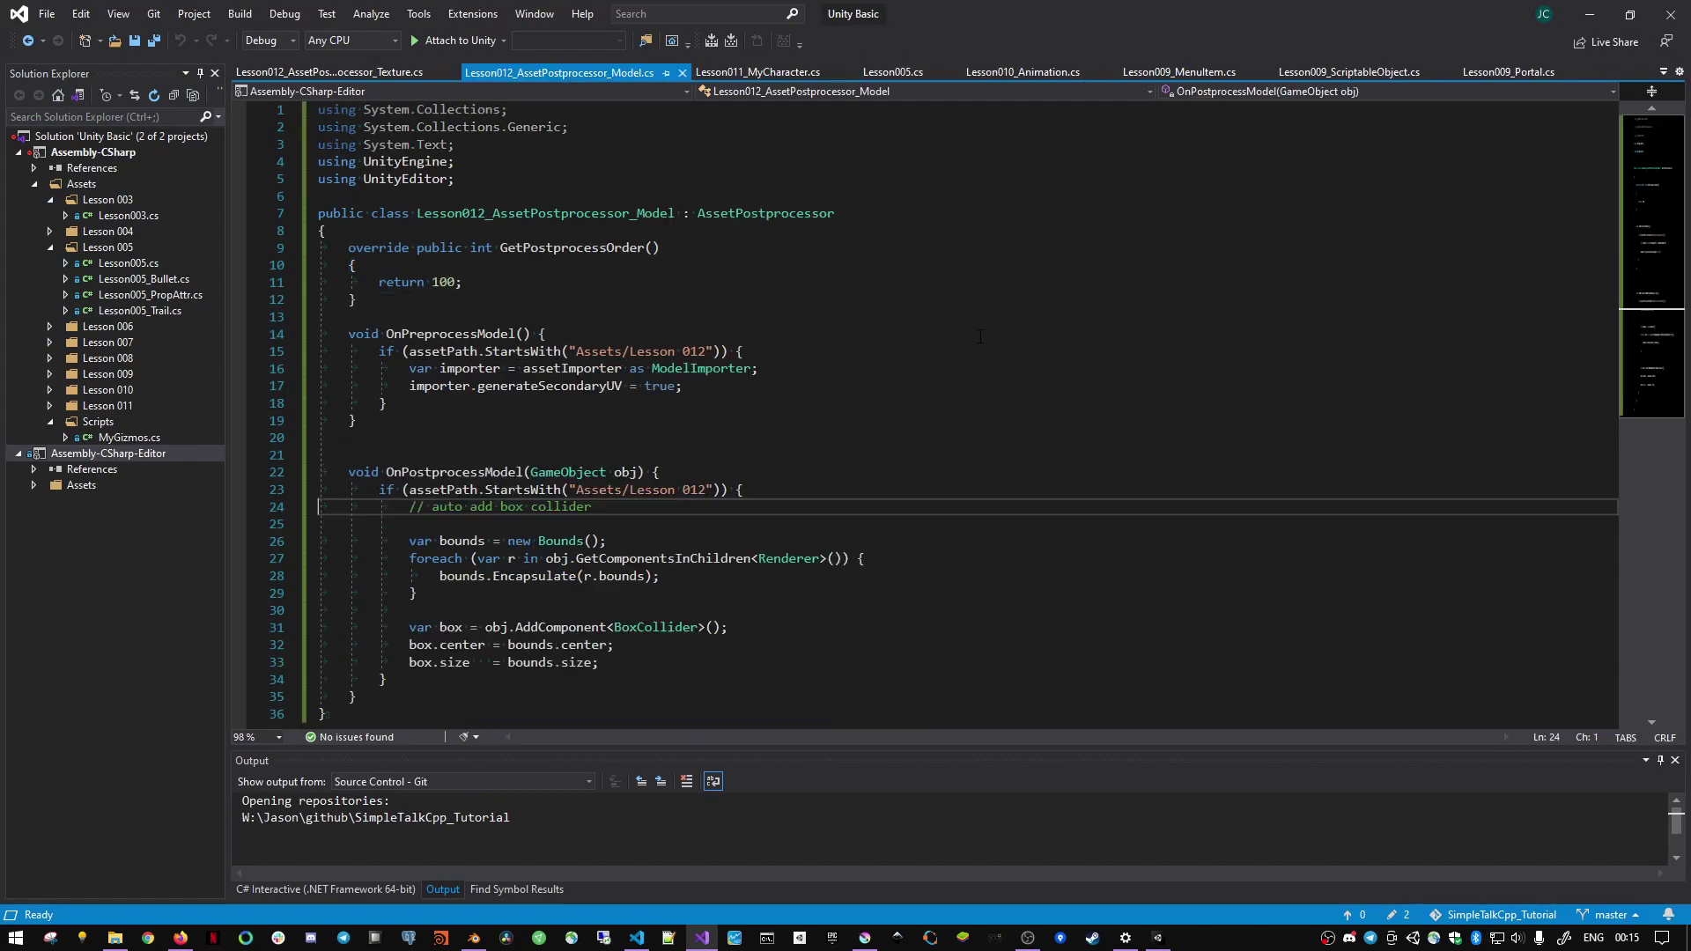
key(ctrl+F4)
key(ctrl+F4)
key(ctrl+F4)
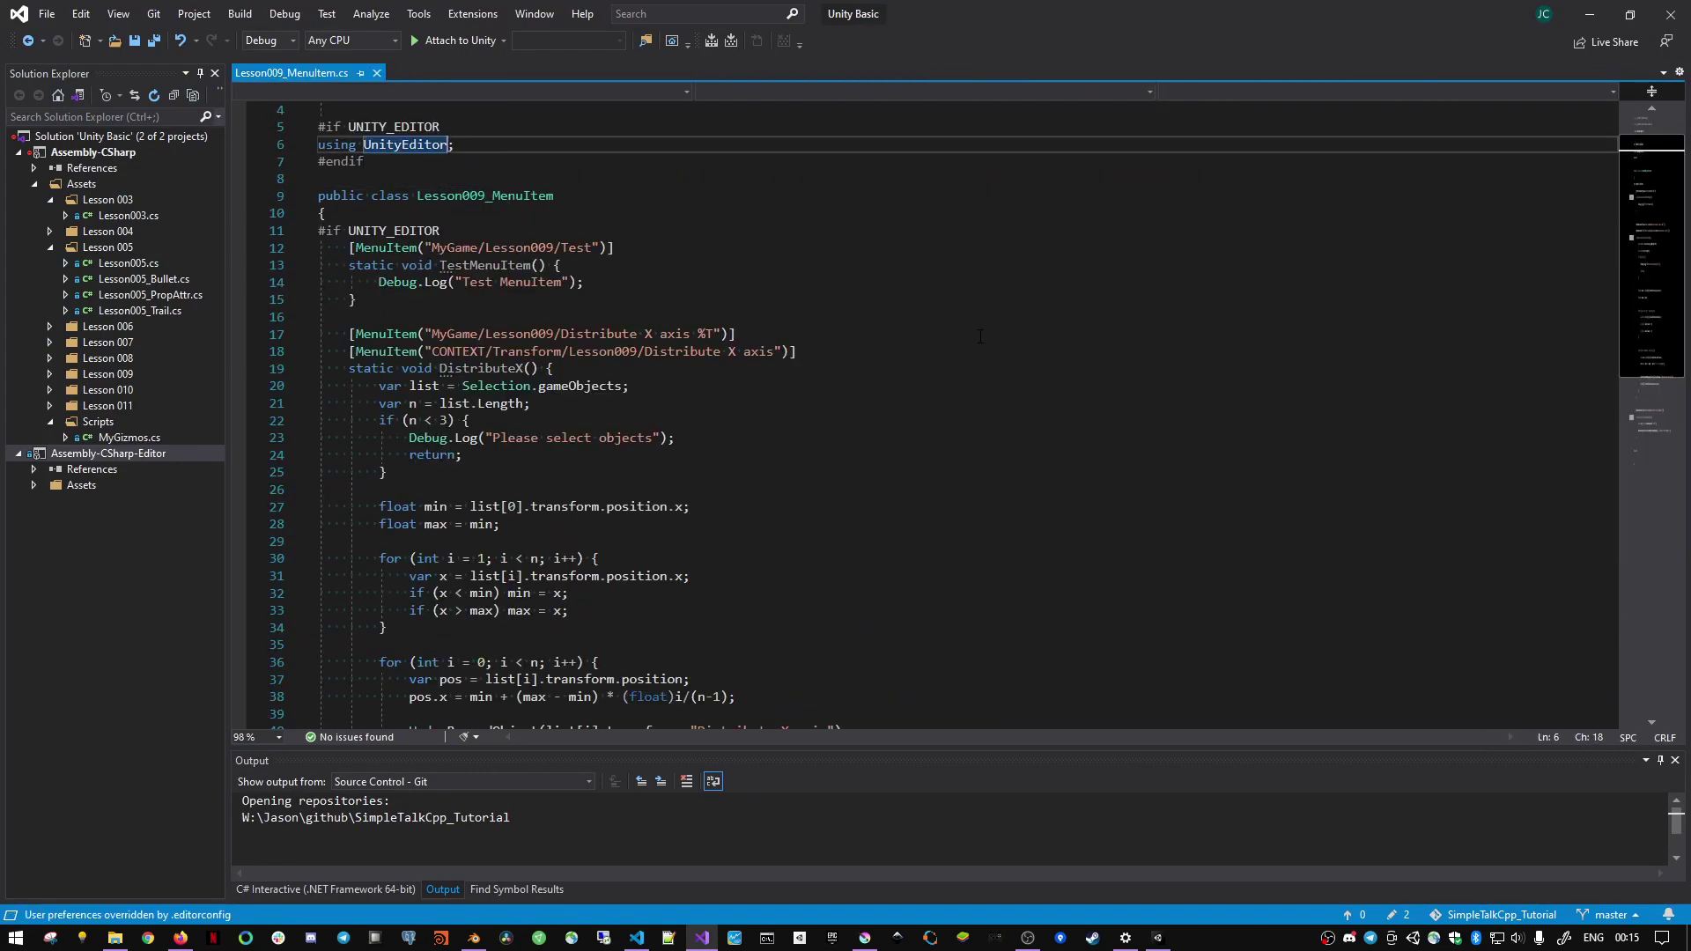
key(ctrl+F4)
key(ctrl+F4)
- Open Lesson012_AssetPostprocessor_Model.cs from Unity and bring up the AssetPostprocessor docs in Firefox
key(alt+Tab)
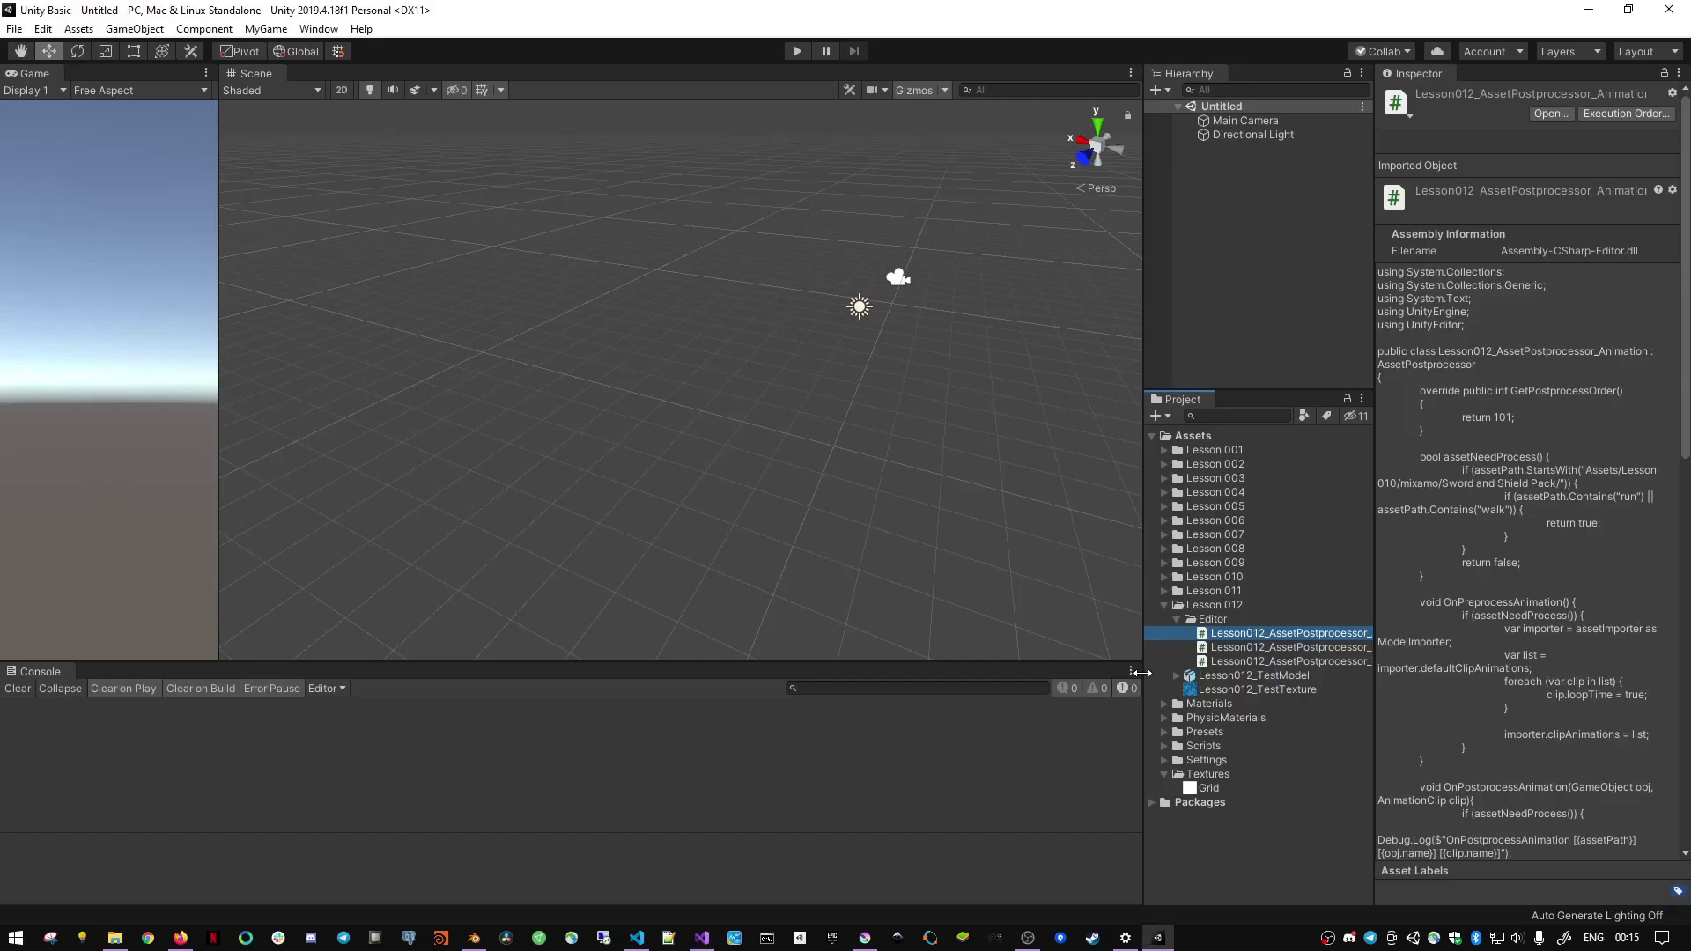
drag(1142, 672, 1085, 671)
double_click(1208, 648)
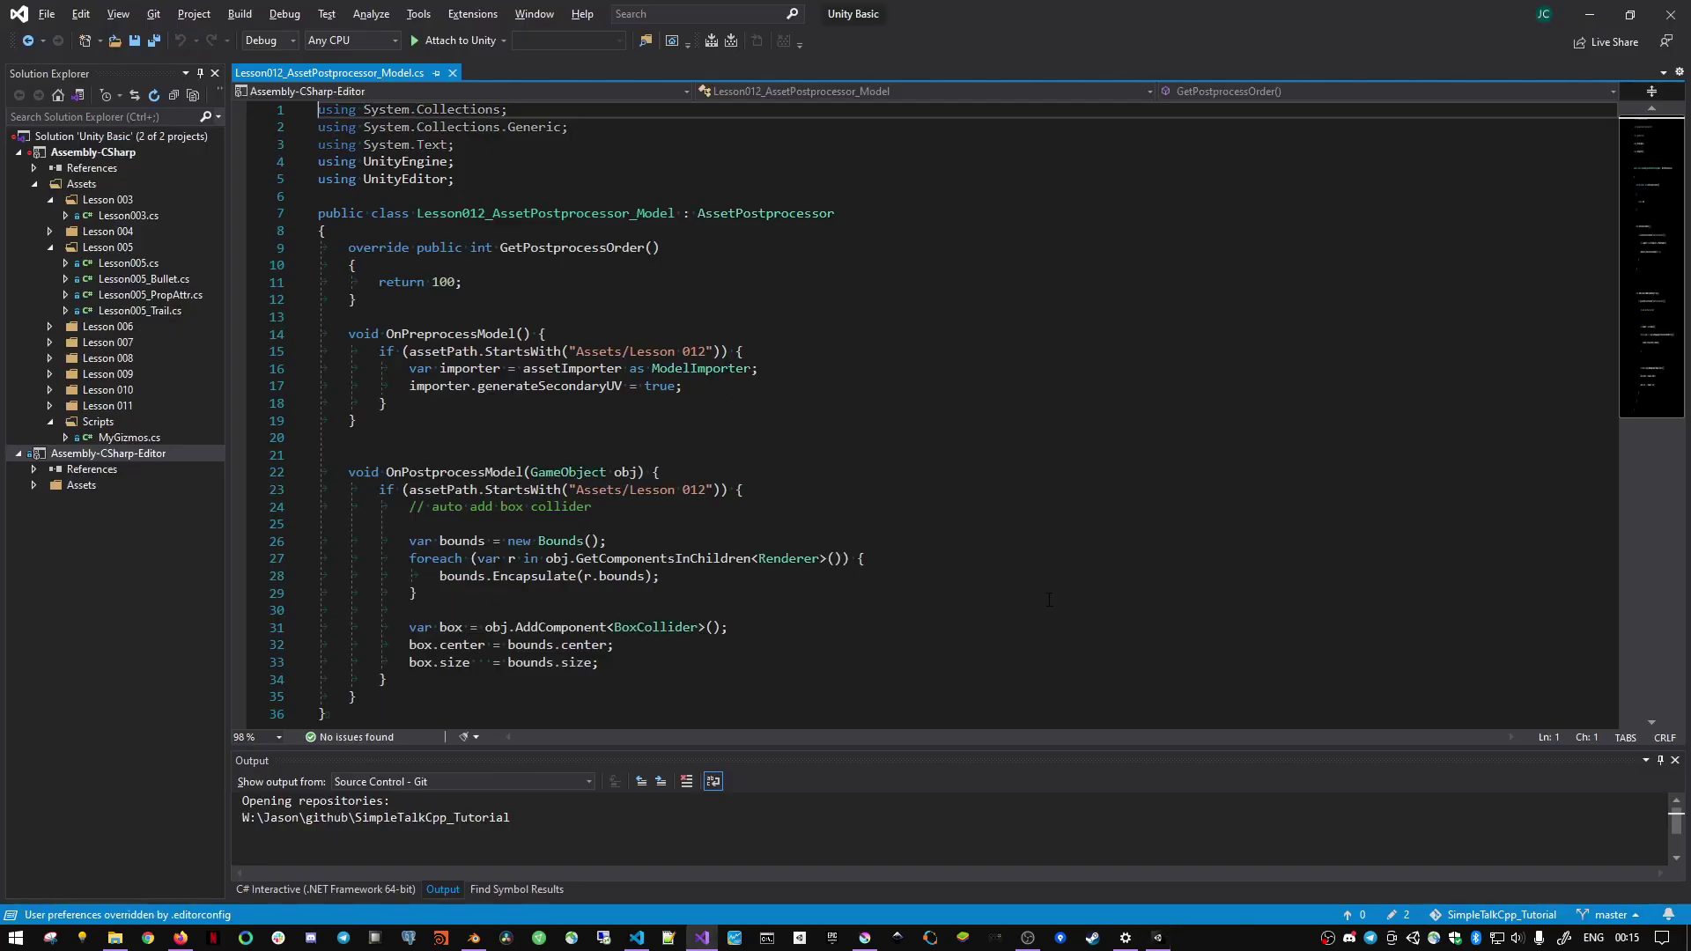
double_click(764, 215)
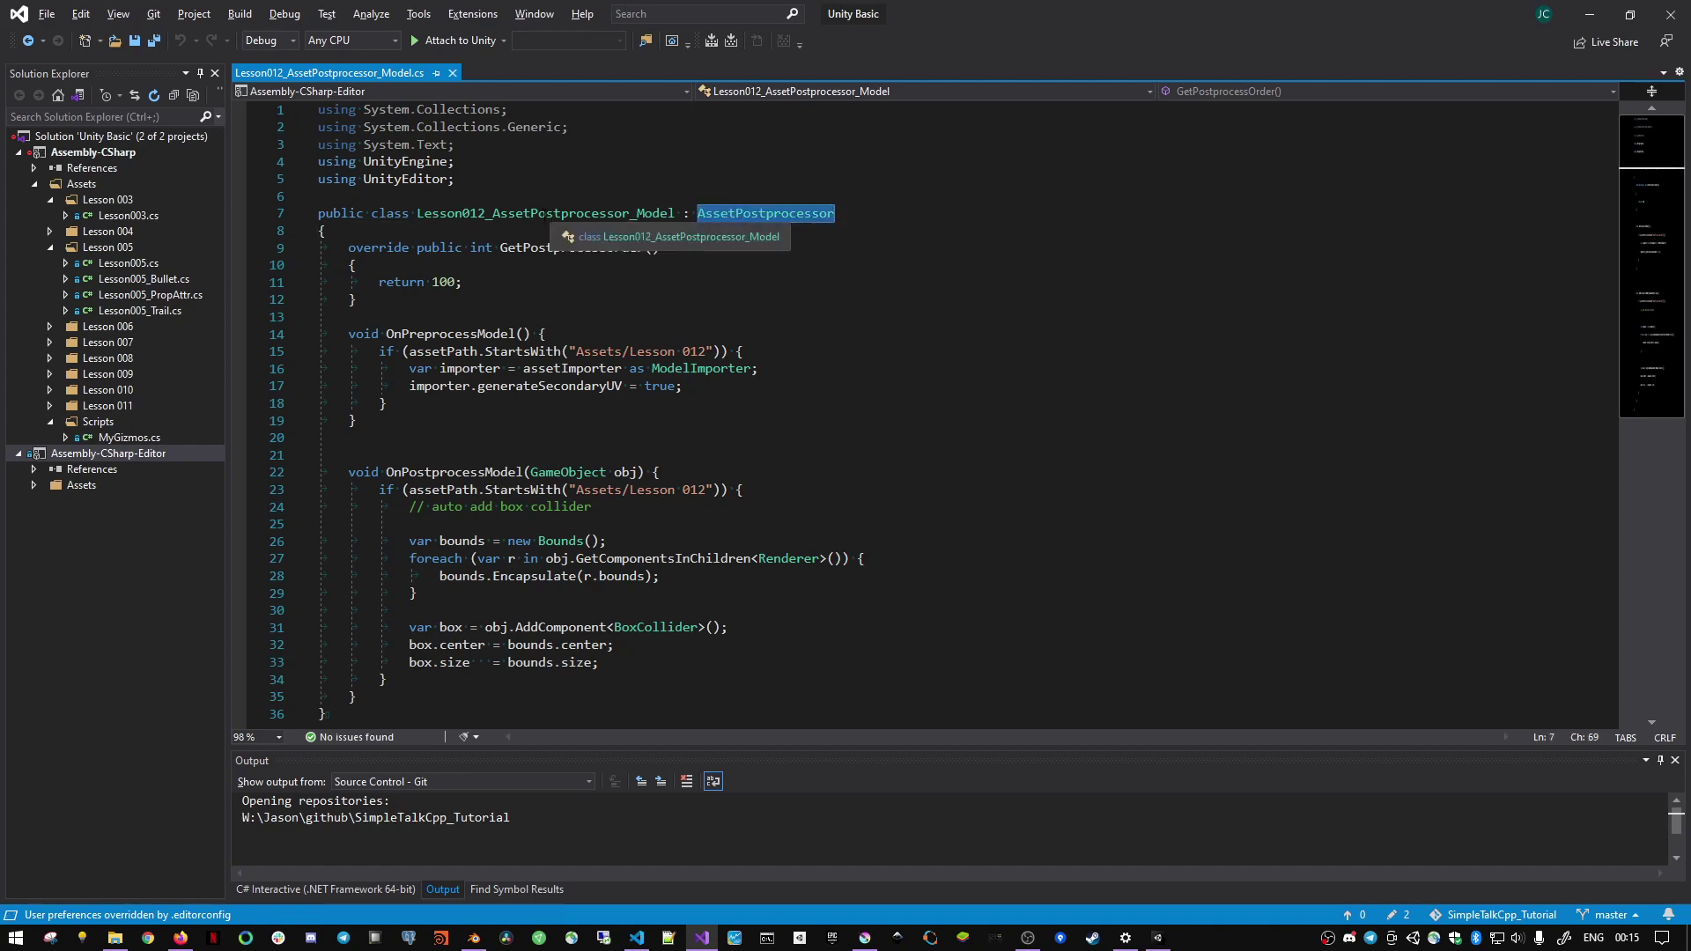
click(180, 937)
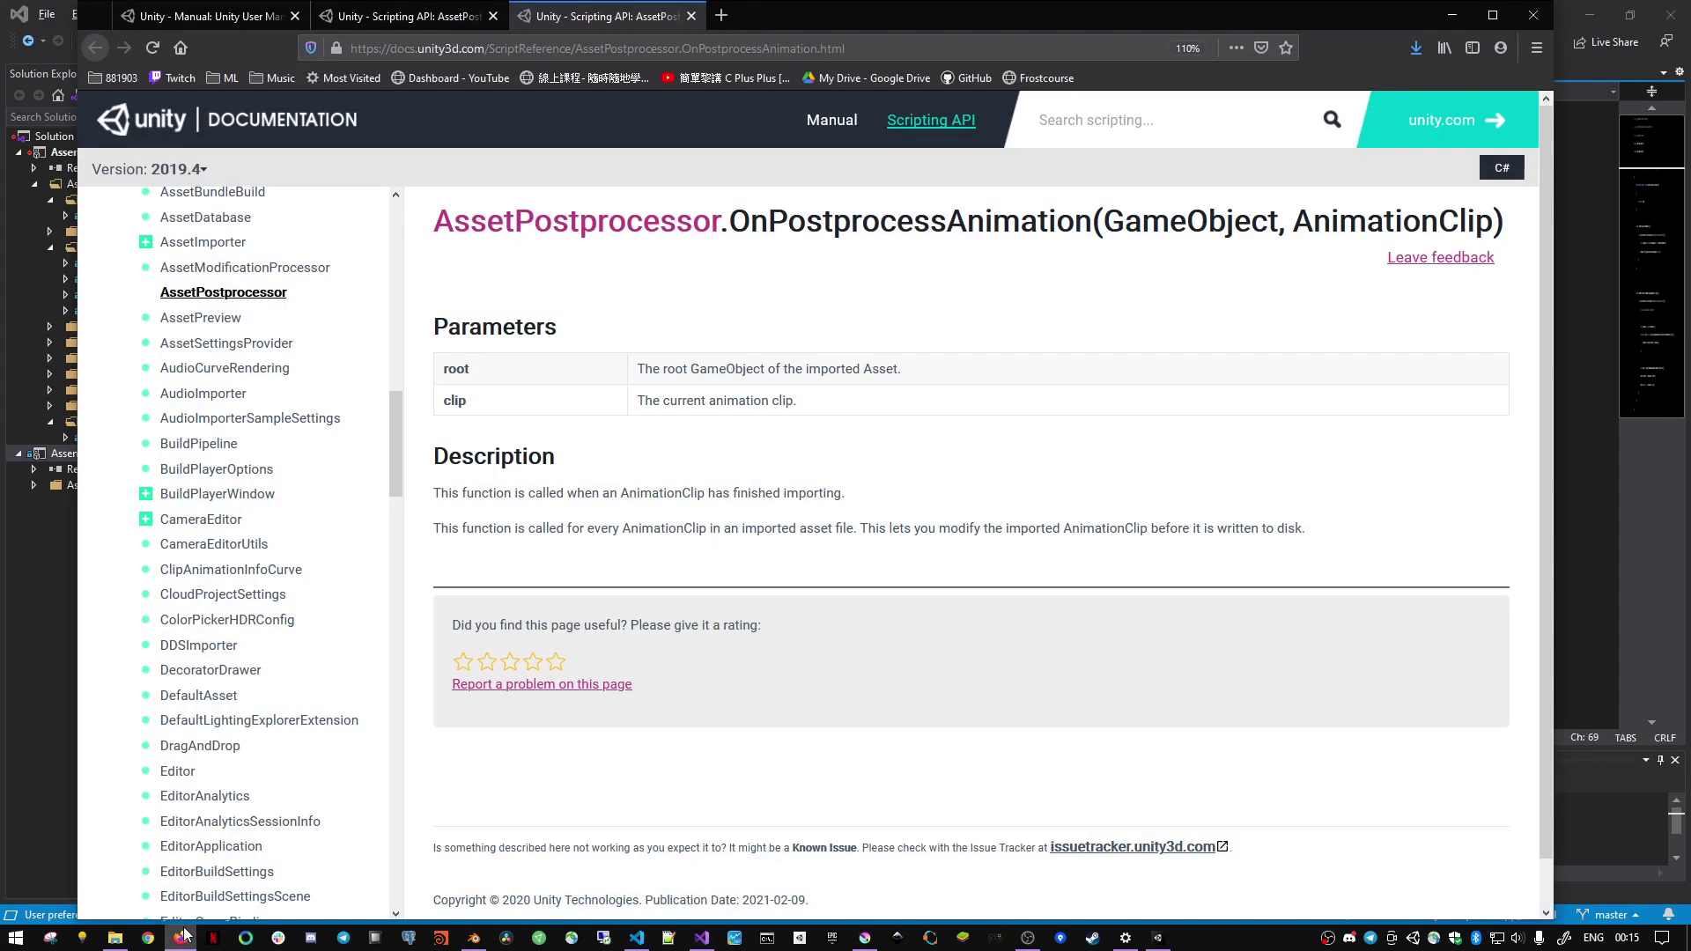
- Open the AssetPostprocessor class reference page in a maximised browser window
click(582, 221)
double_click(731, 23)
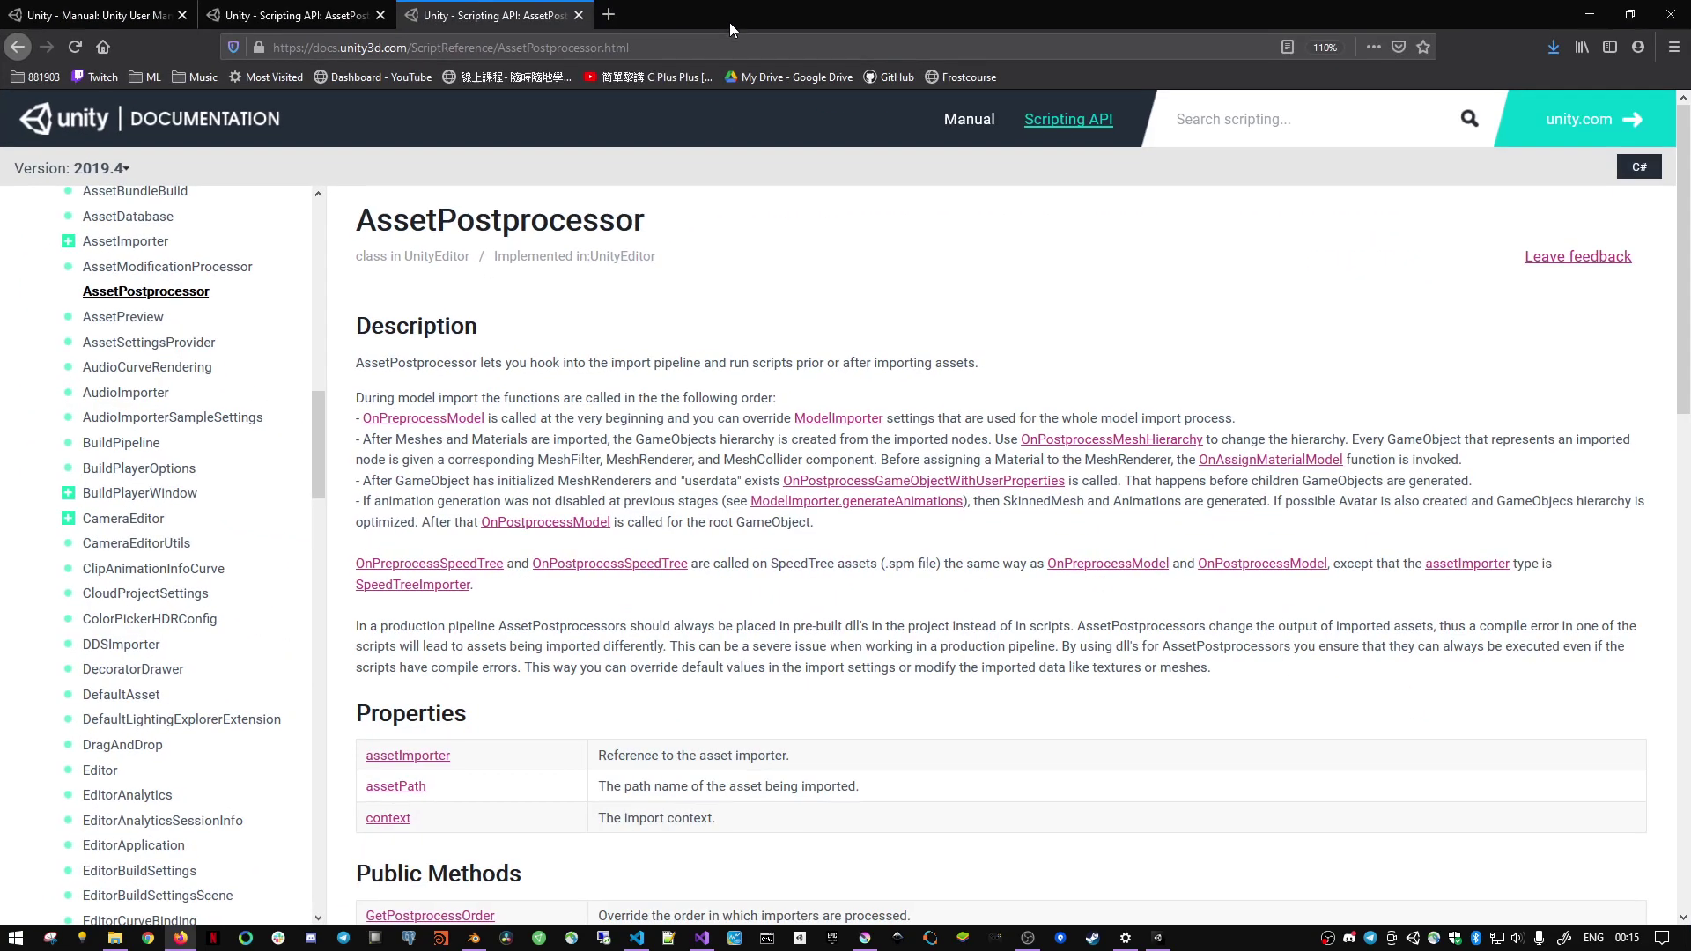
scroll(242, 423, up, 4)
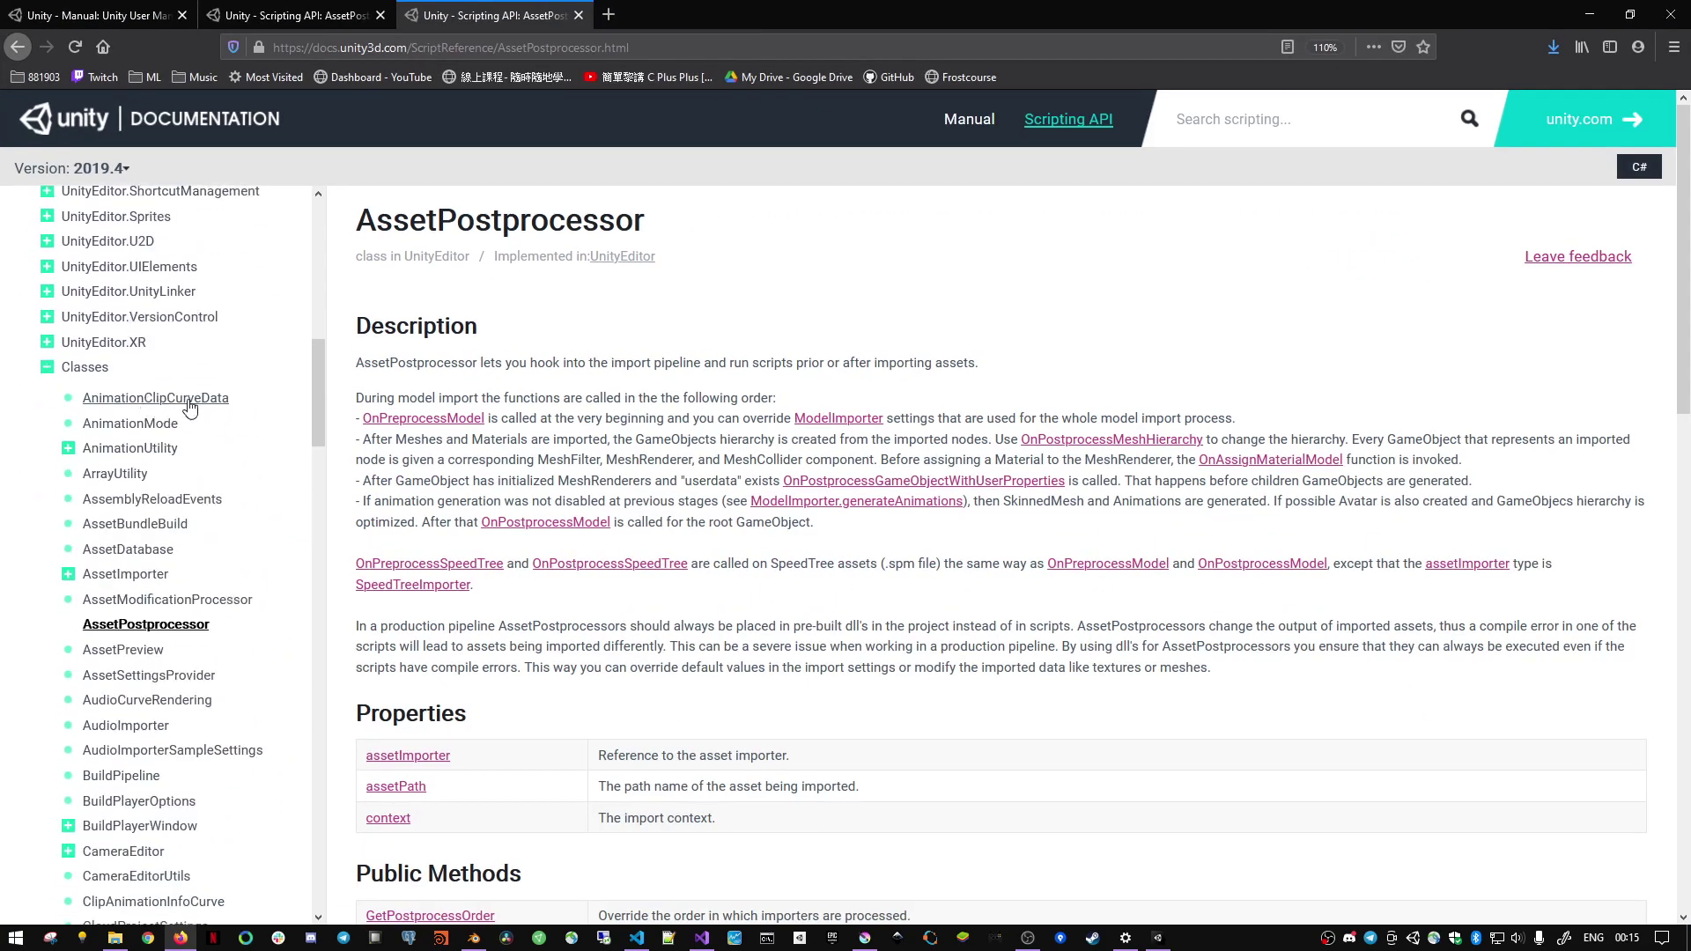
scroll(230, 405, up, 10)
scroll(223, 402, down, 4)
scroll(223, 403, down, 5)
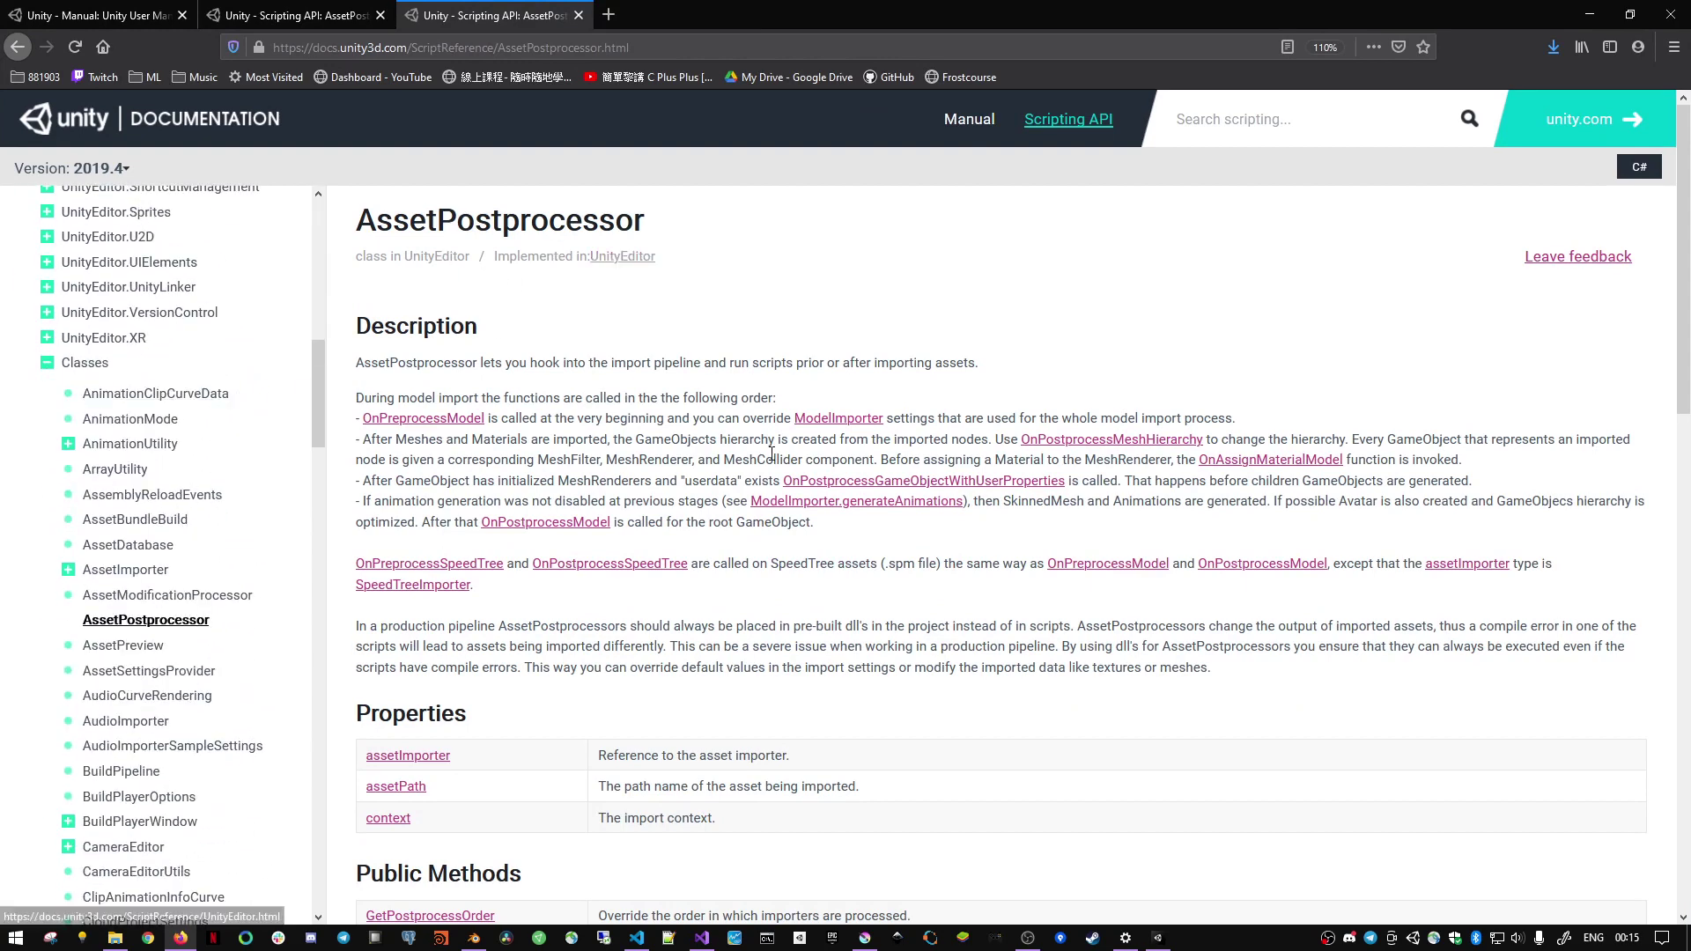
- Select the using UnityEditor line in the Model script, then switch to Unity
key(alt+Tab)
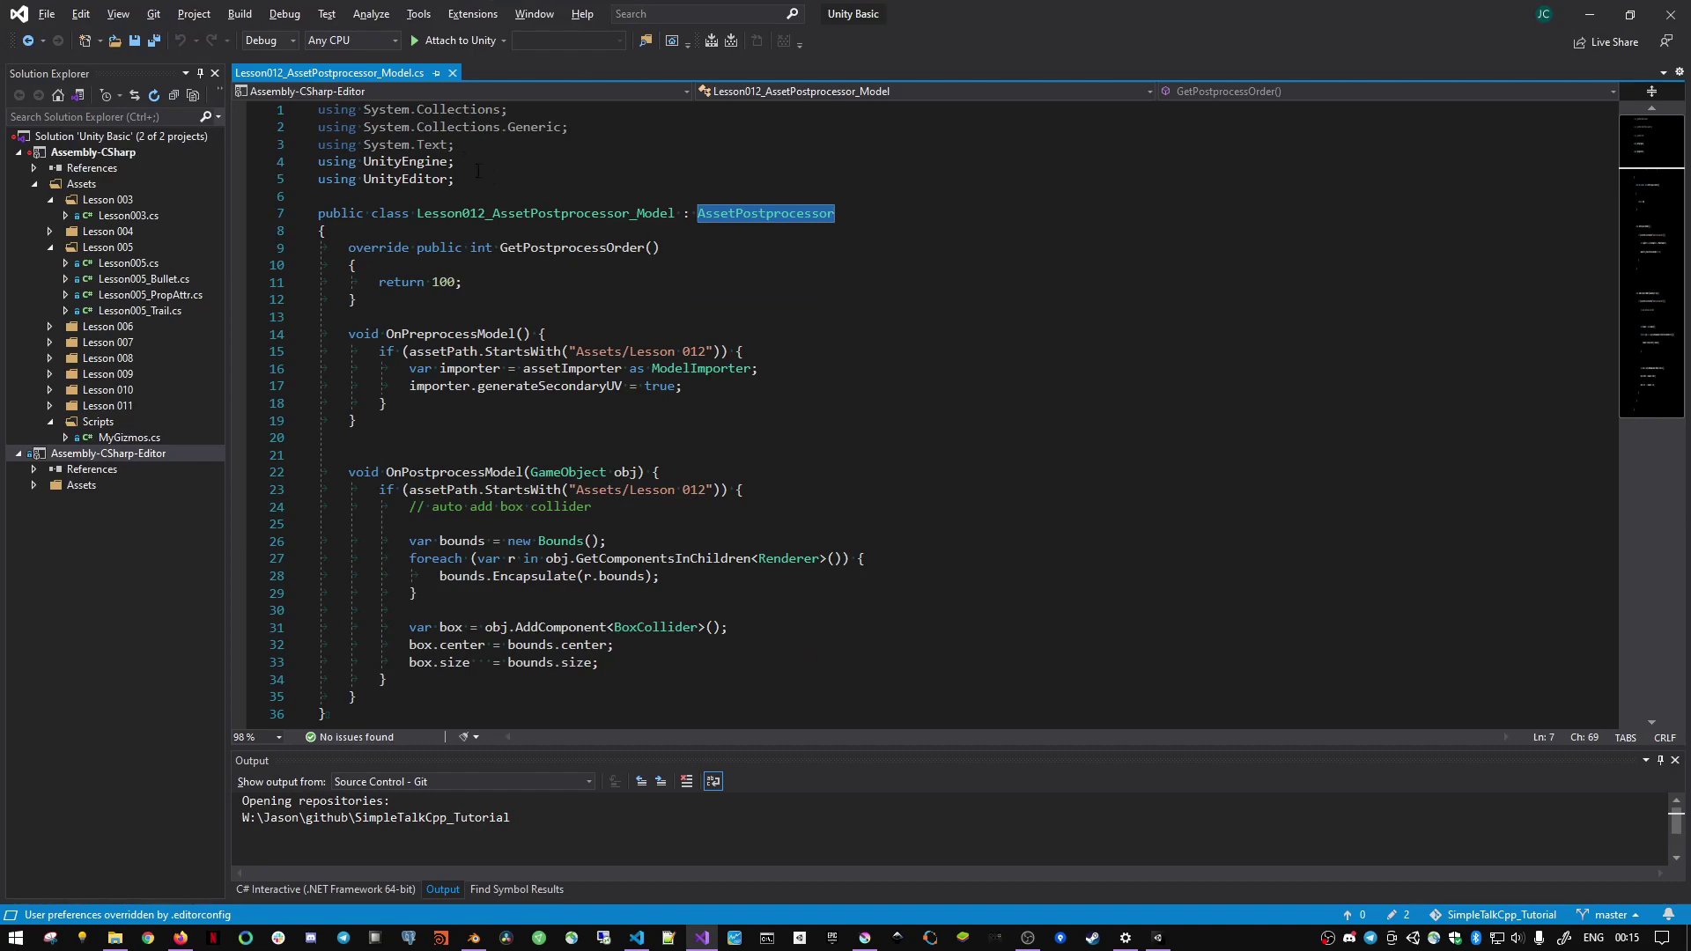
drag(478, 171, 307, 179)
key(alt+Tab)
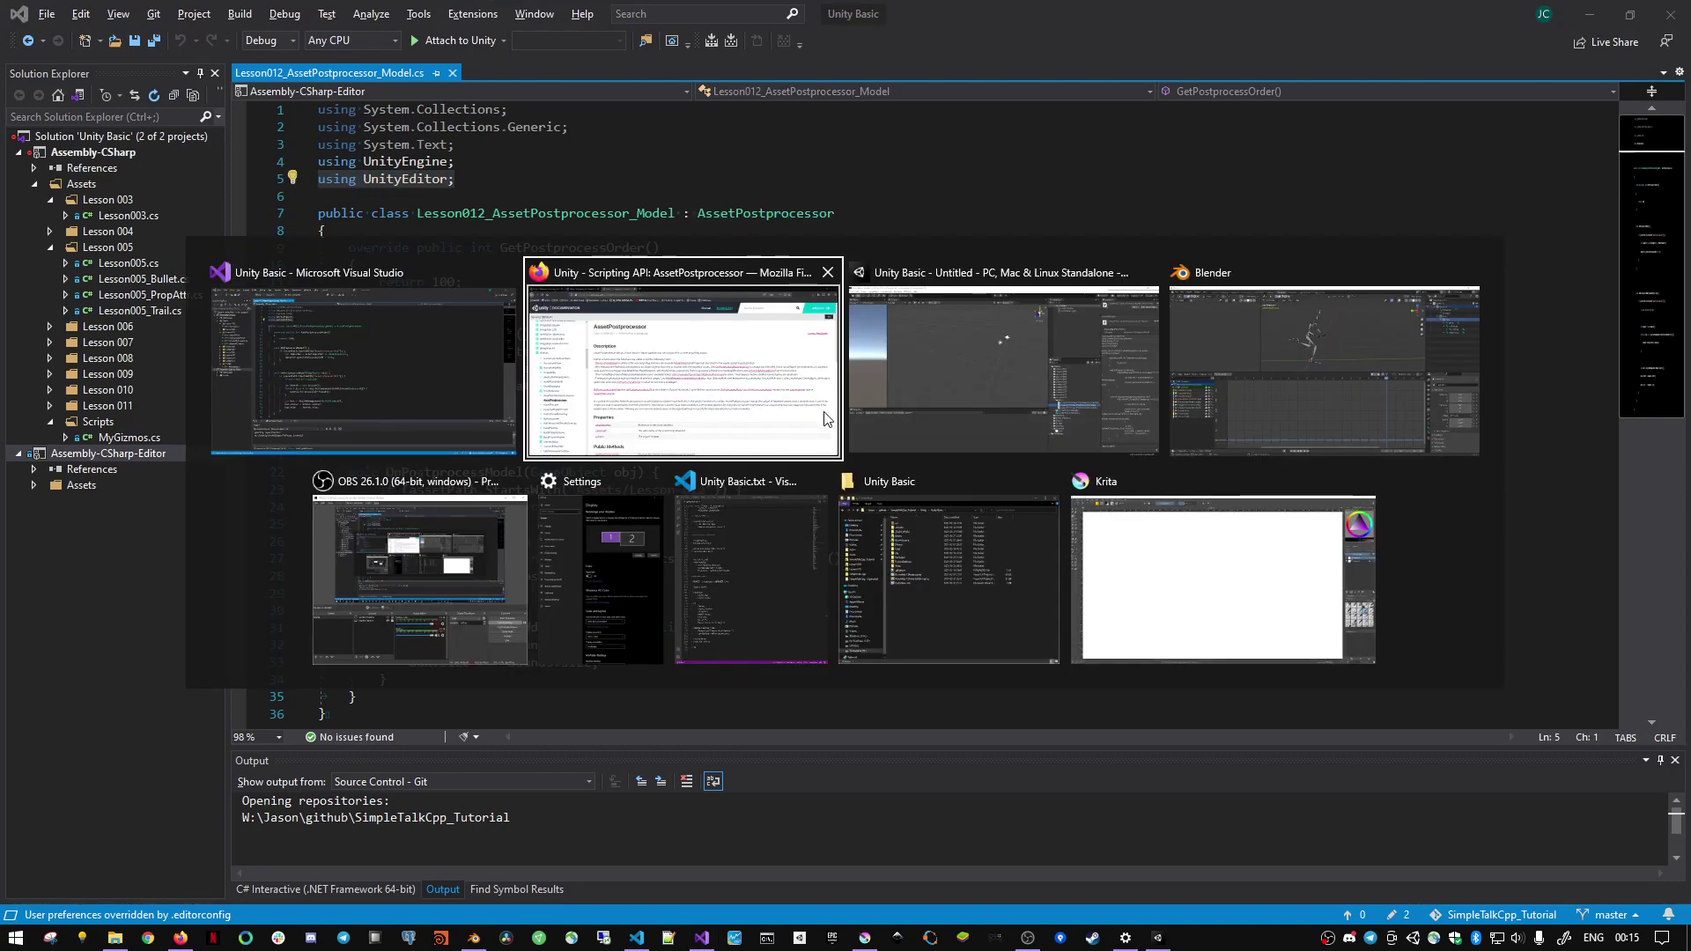
key(alt+Tab)
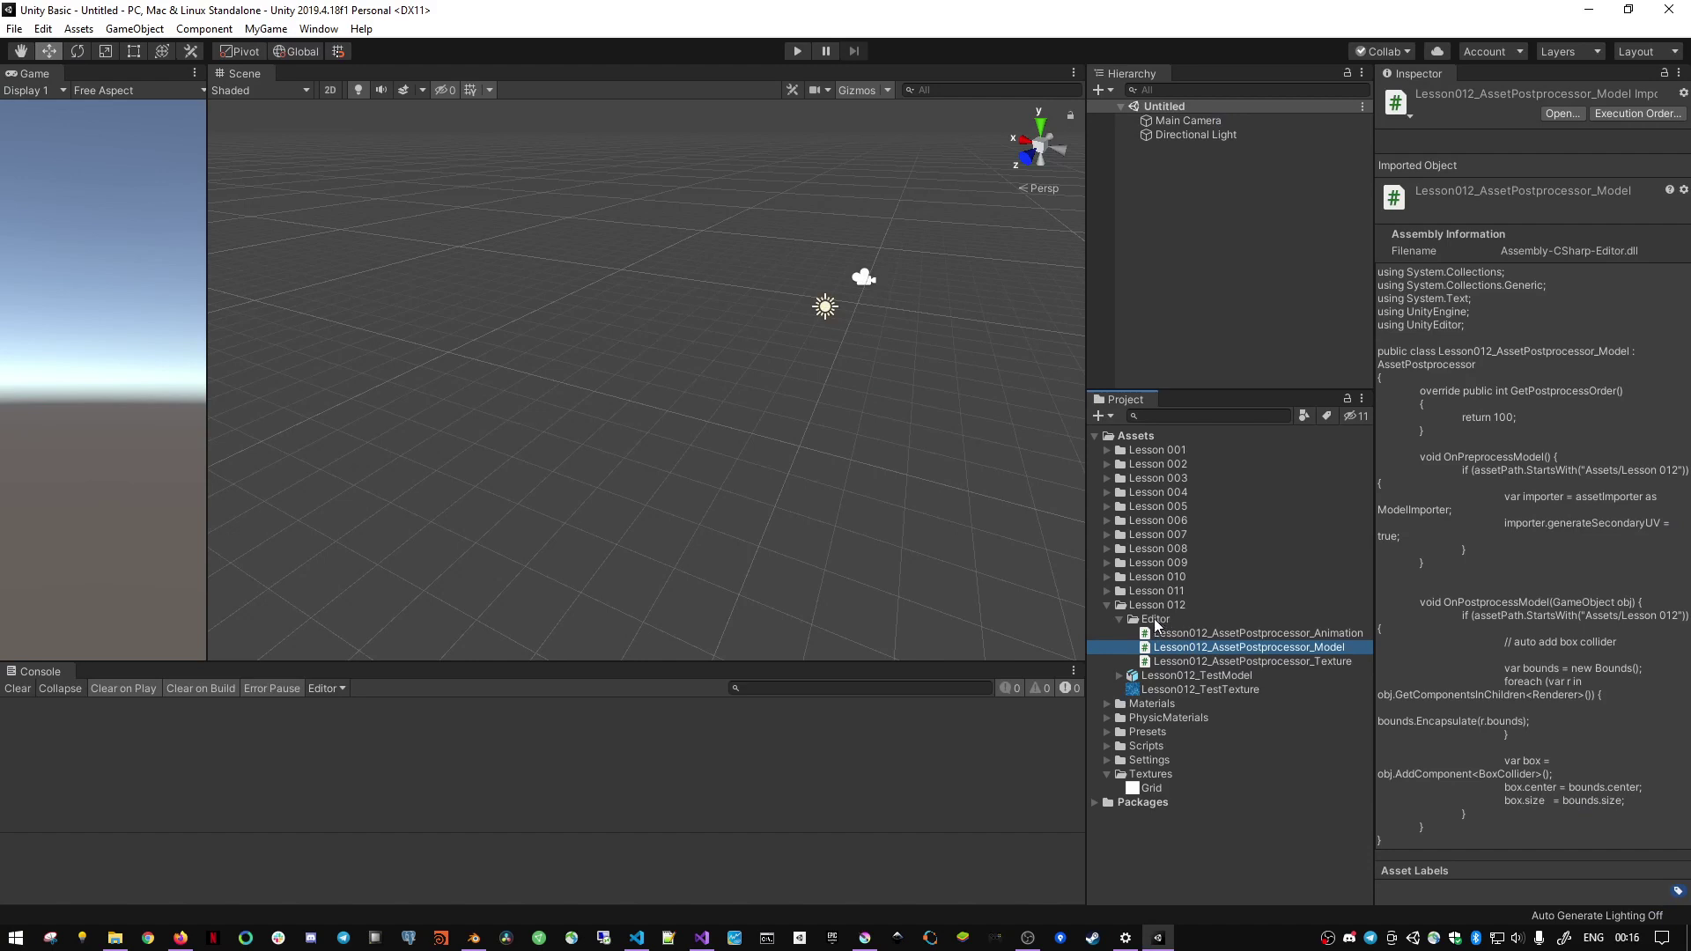
click(1164, 620)
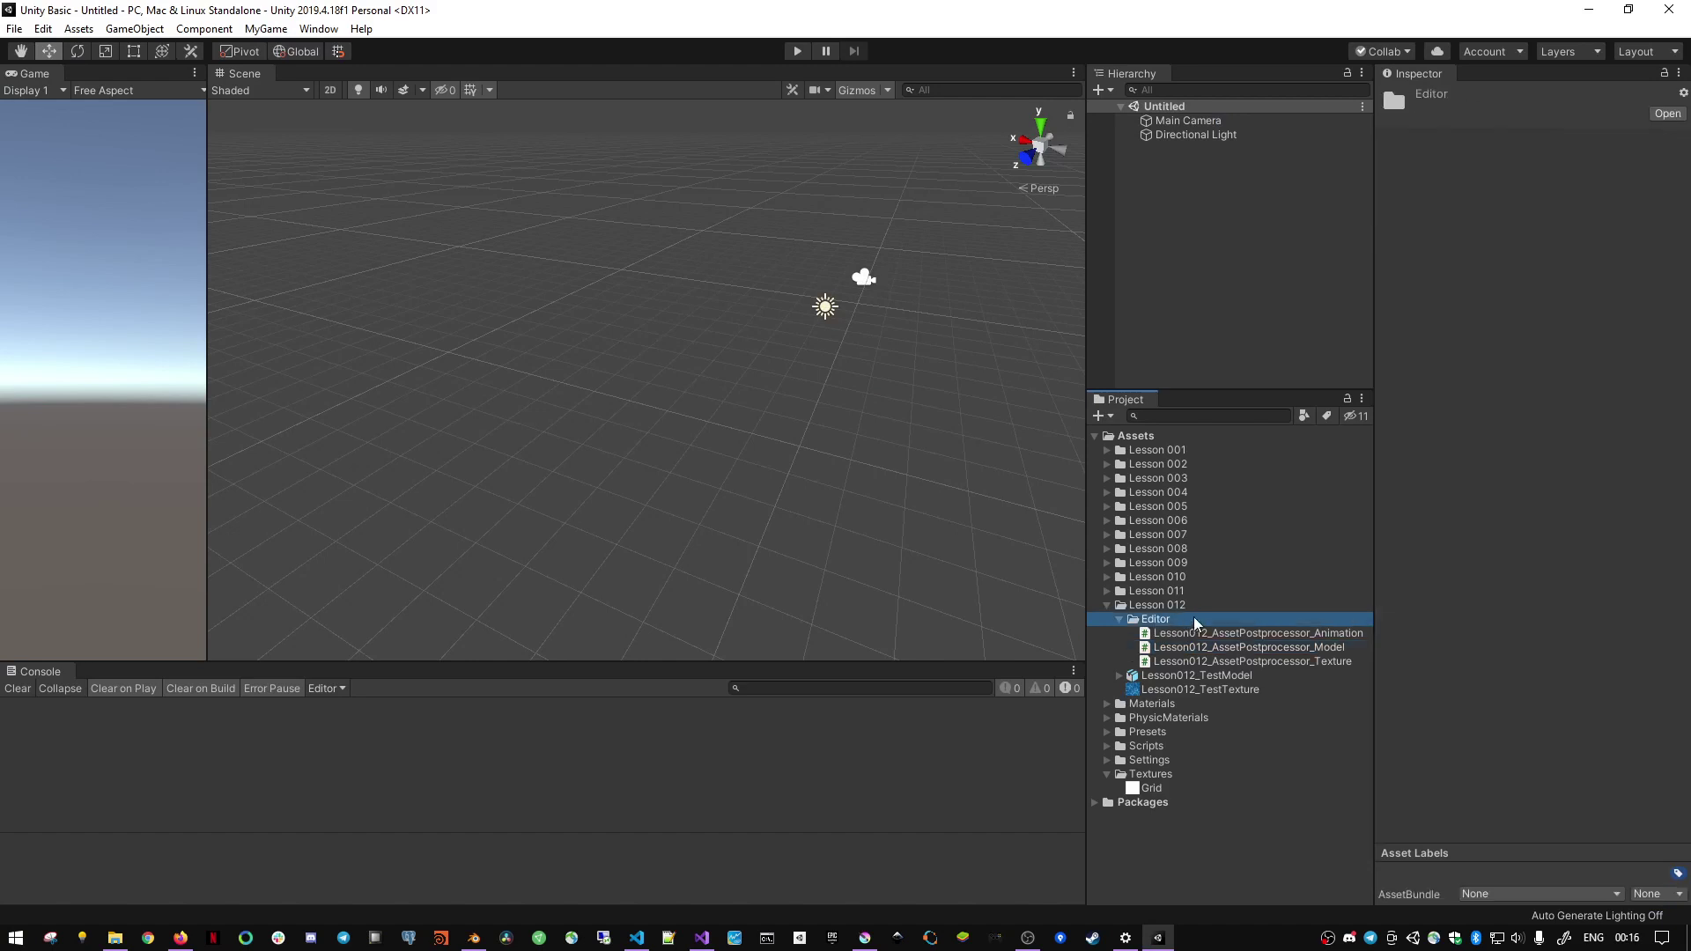
click(1203, 634)
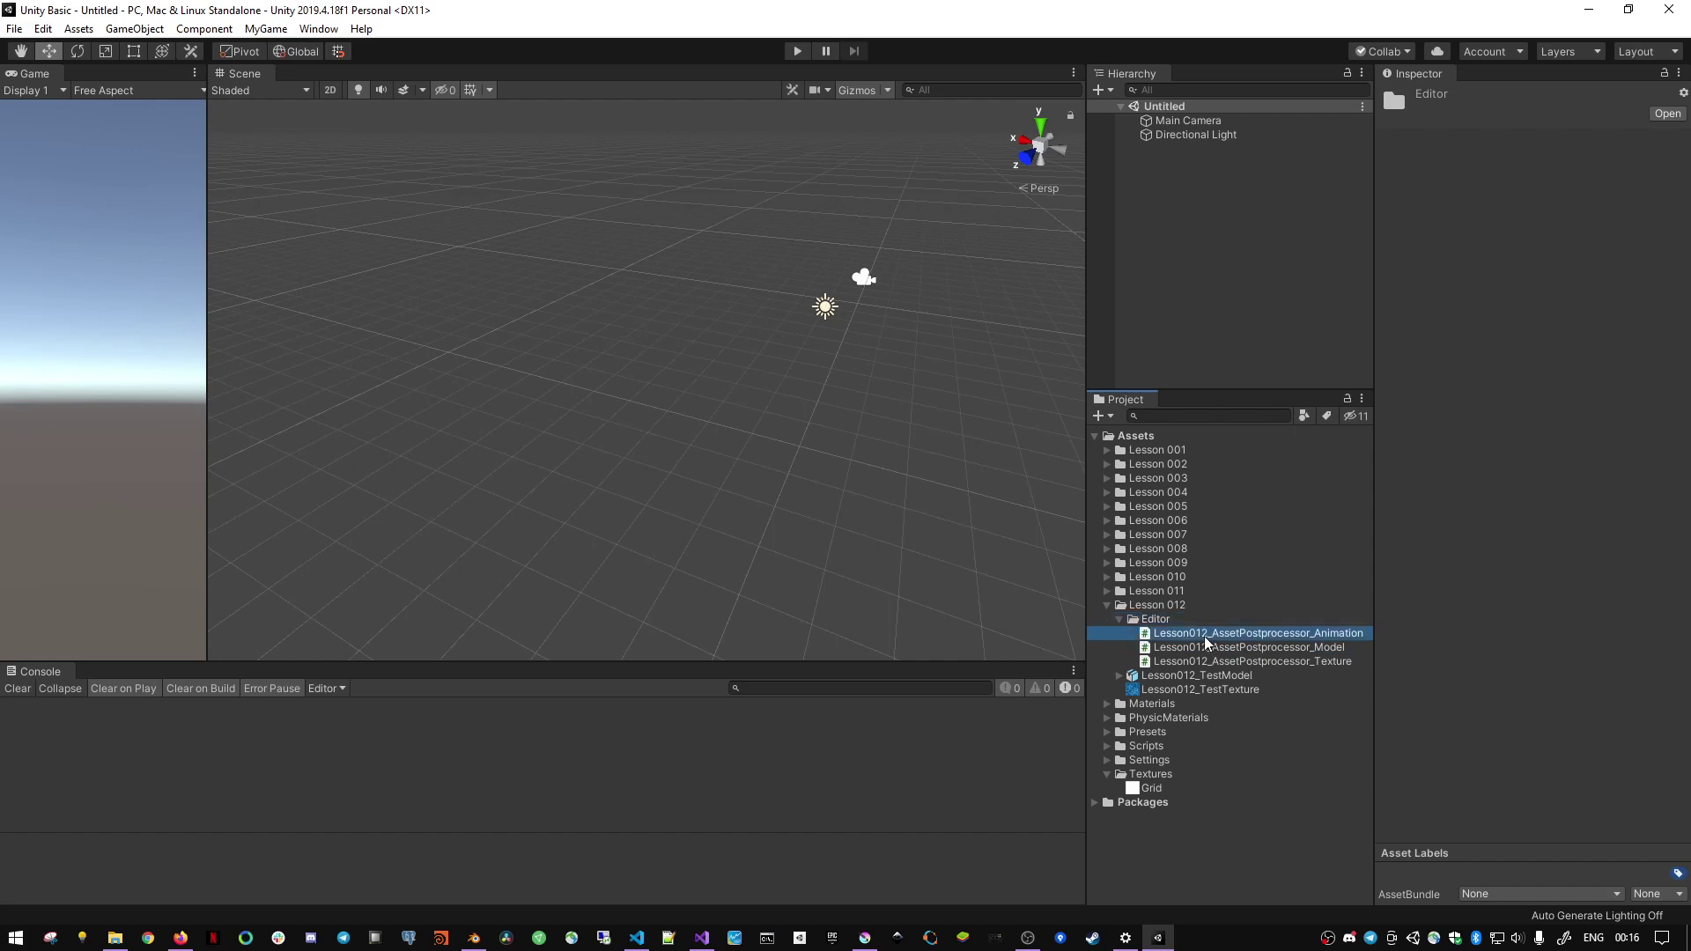
click(1204, 646)
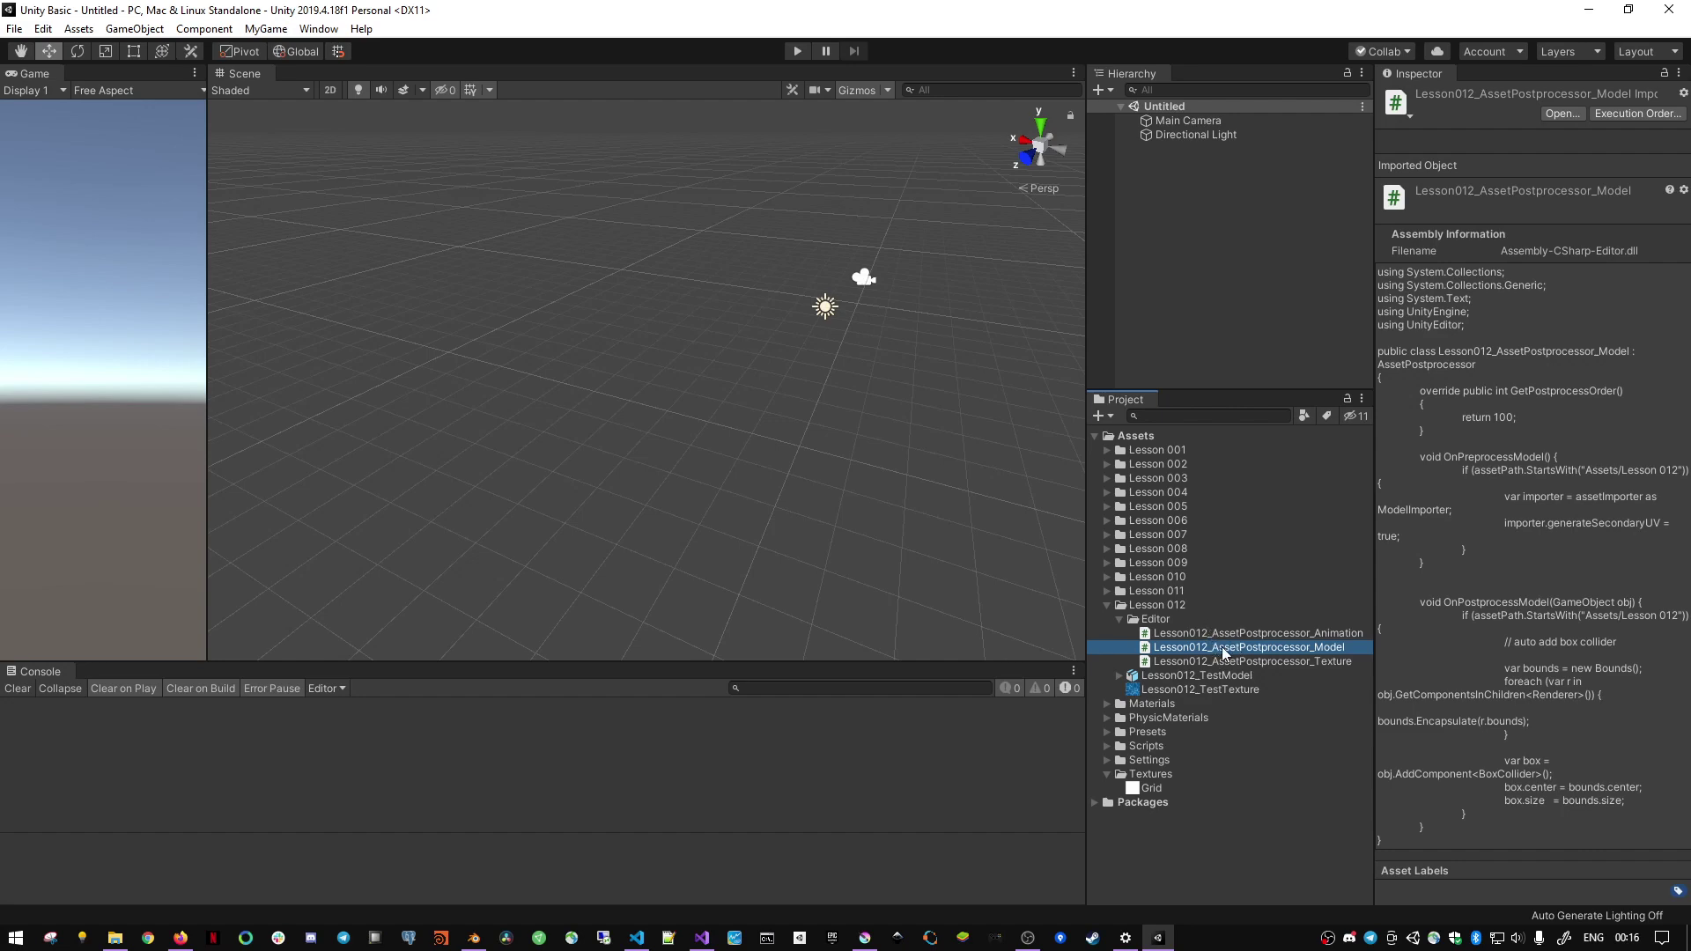
- Collapse Assembly-CSharp, expand Assets > Lesson 012 > Editor, and widen the tree to show full script names
key(alt+Tab)
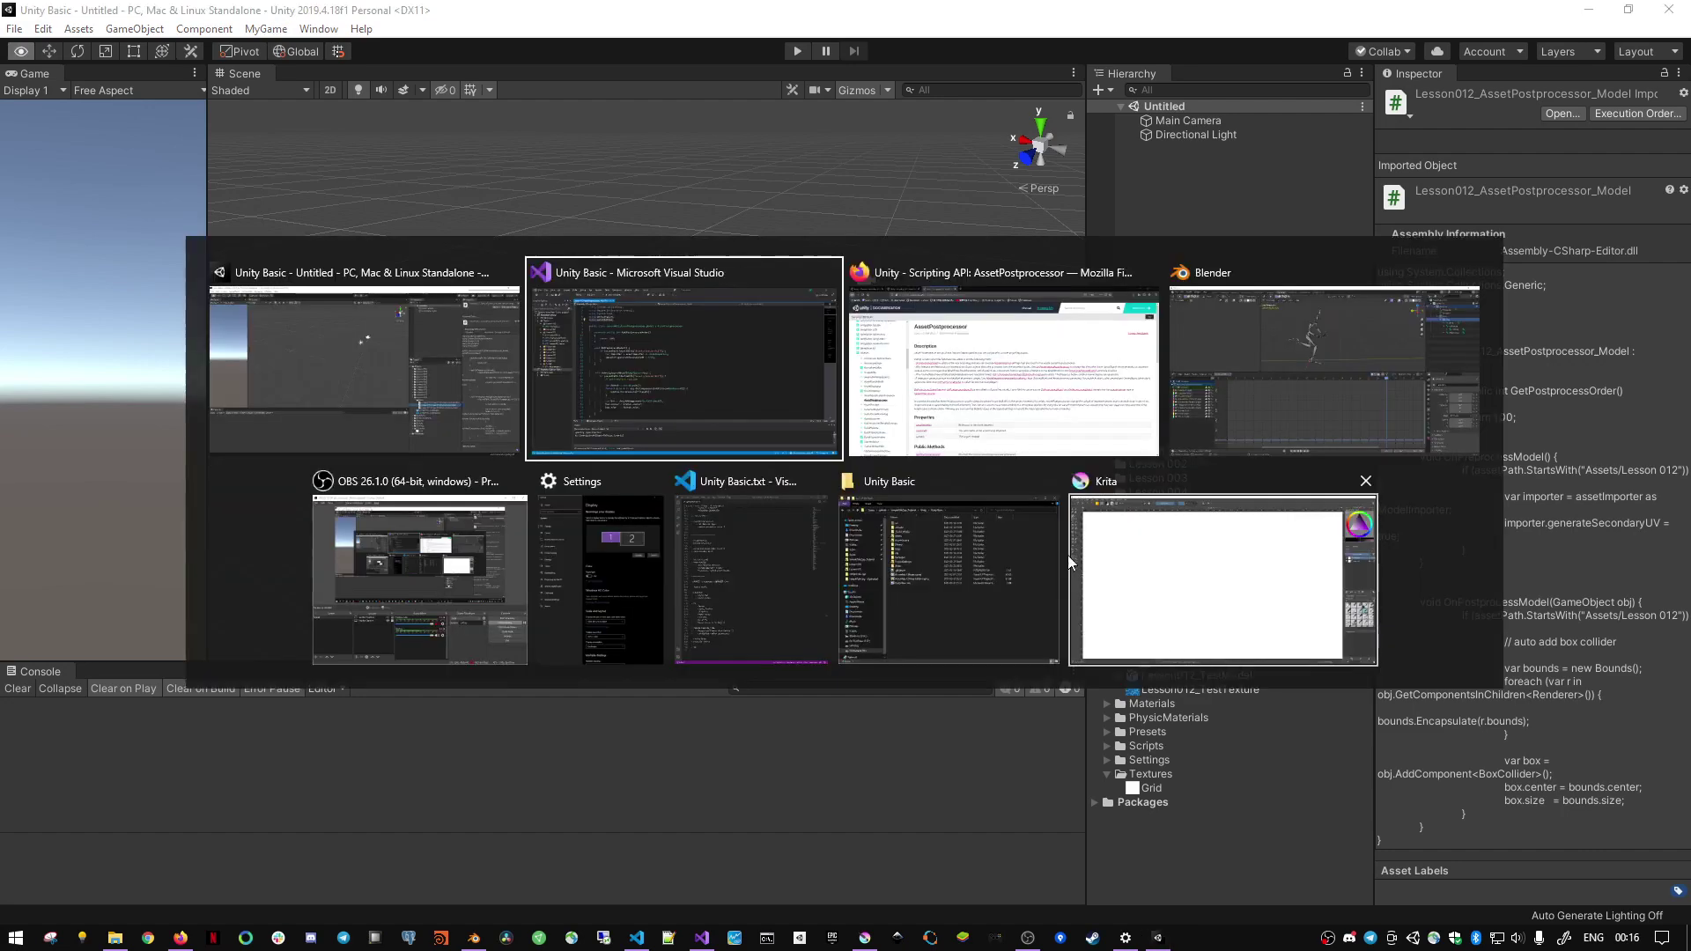
click(18, 152)
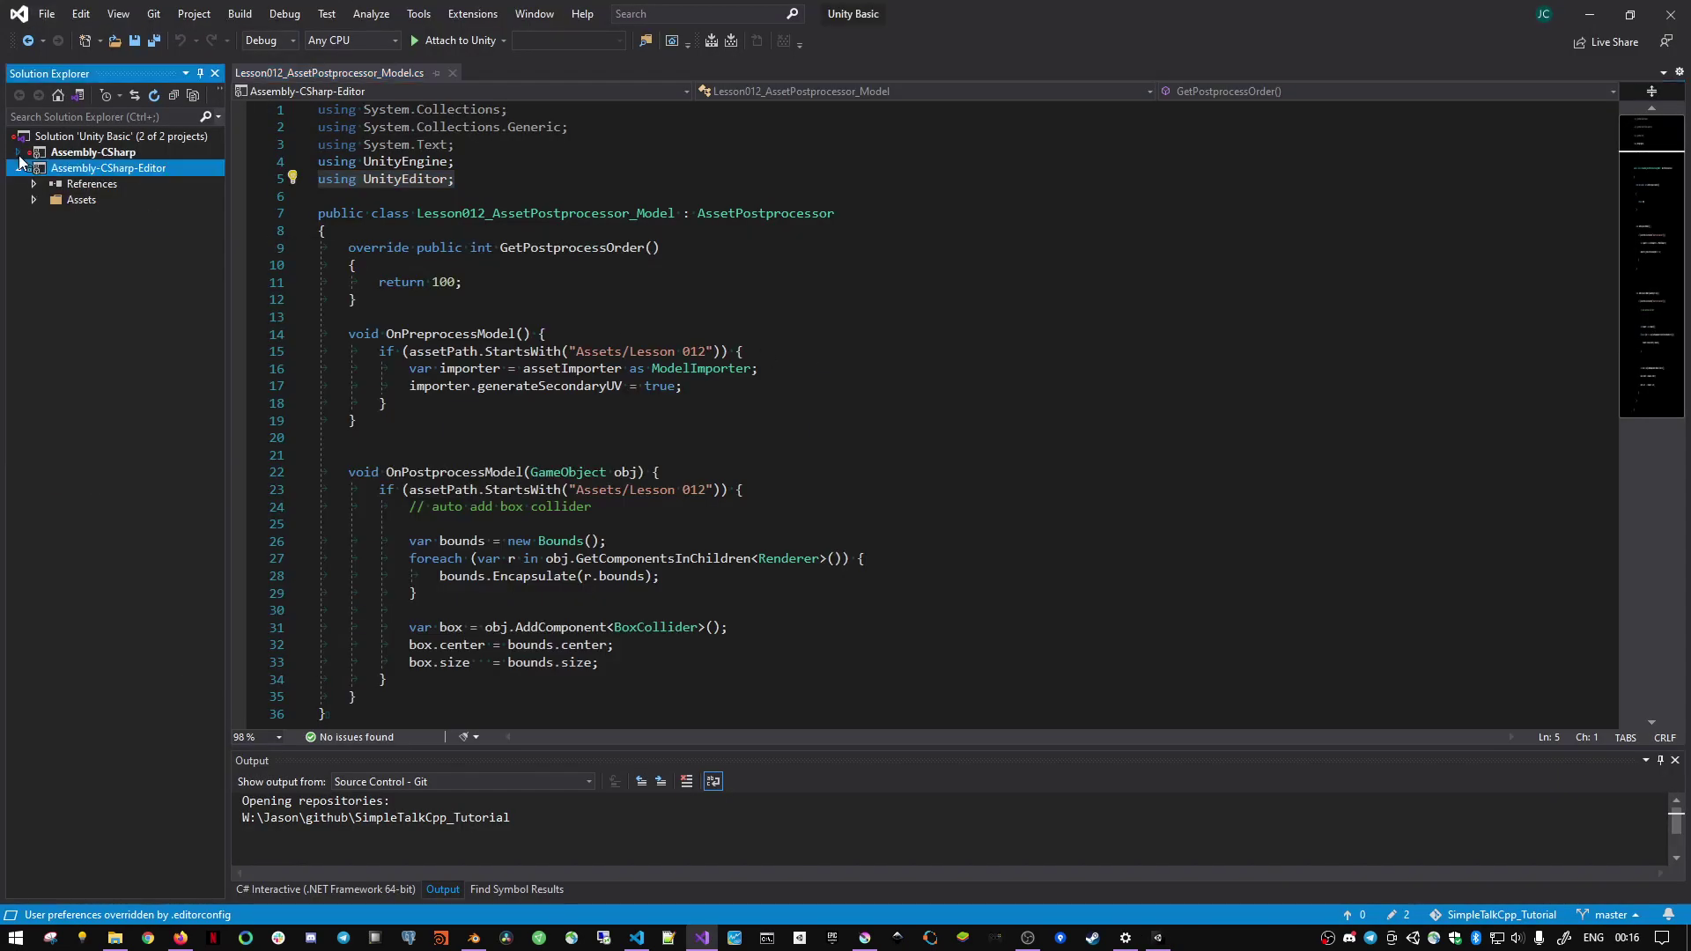
click(34, 199)
click(51, 215)
click(66, 232)
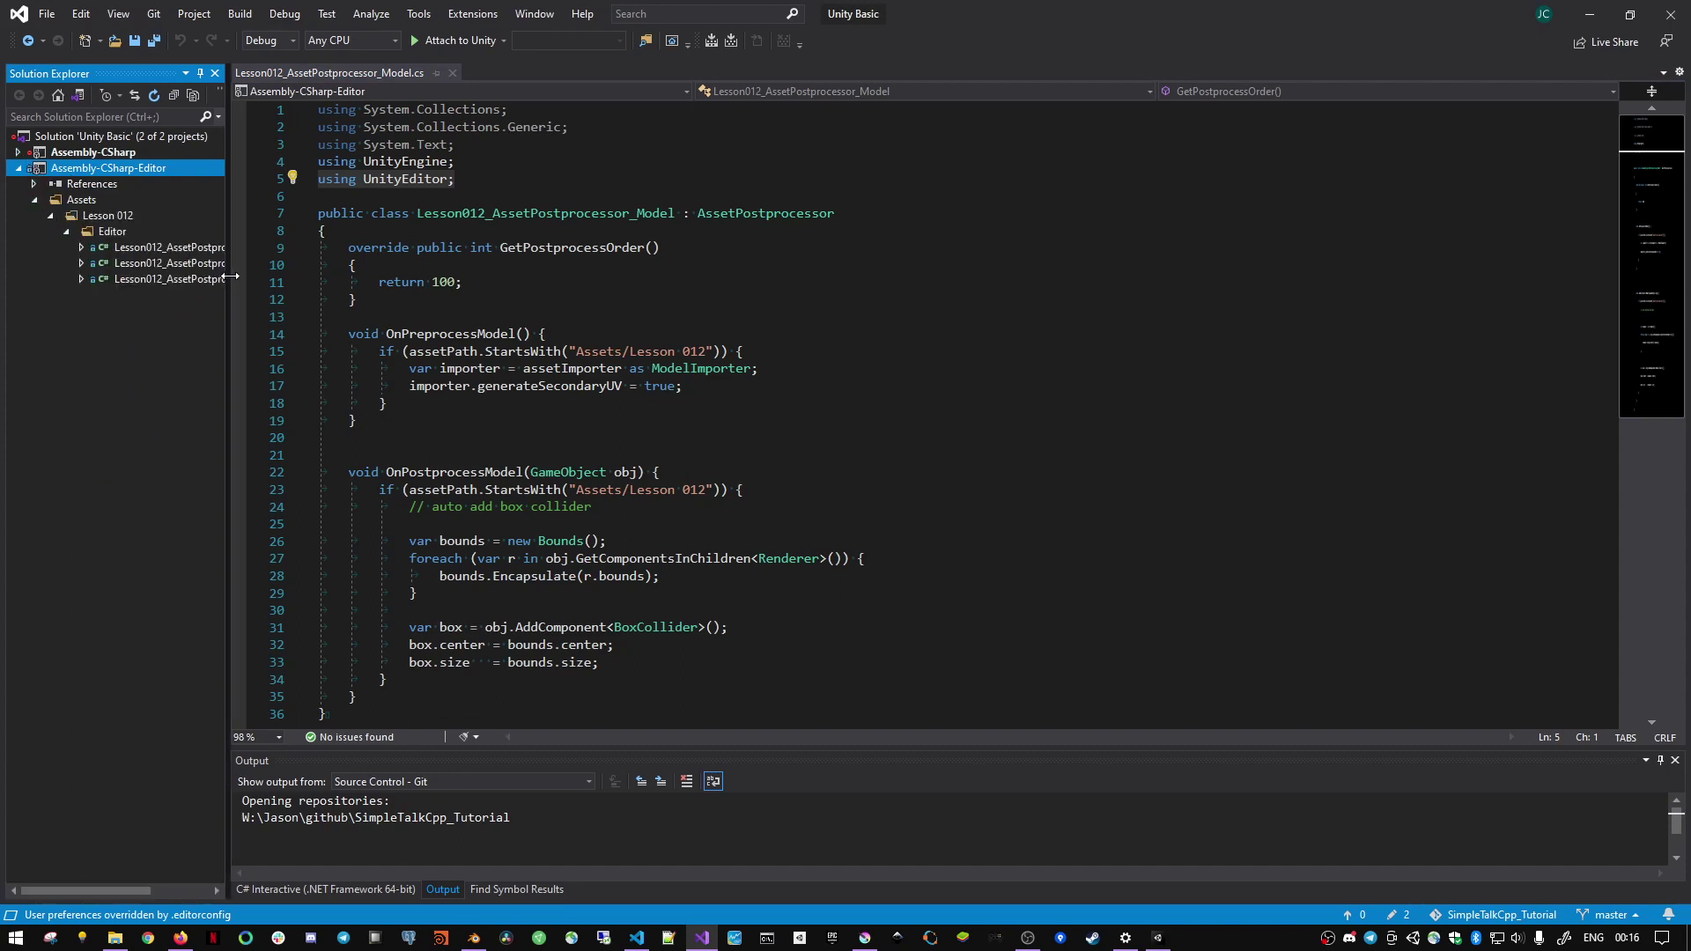
drag(227, 273, 278, 264)
- Re-expand Assembly-CSharp, collapse its Lesson 005 folder, and return to Unity
click(18, 153)
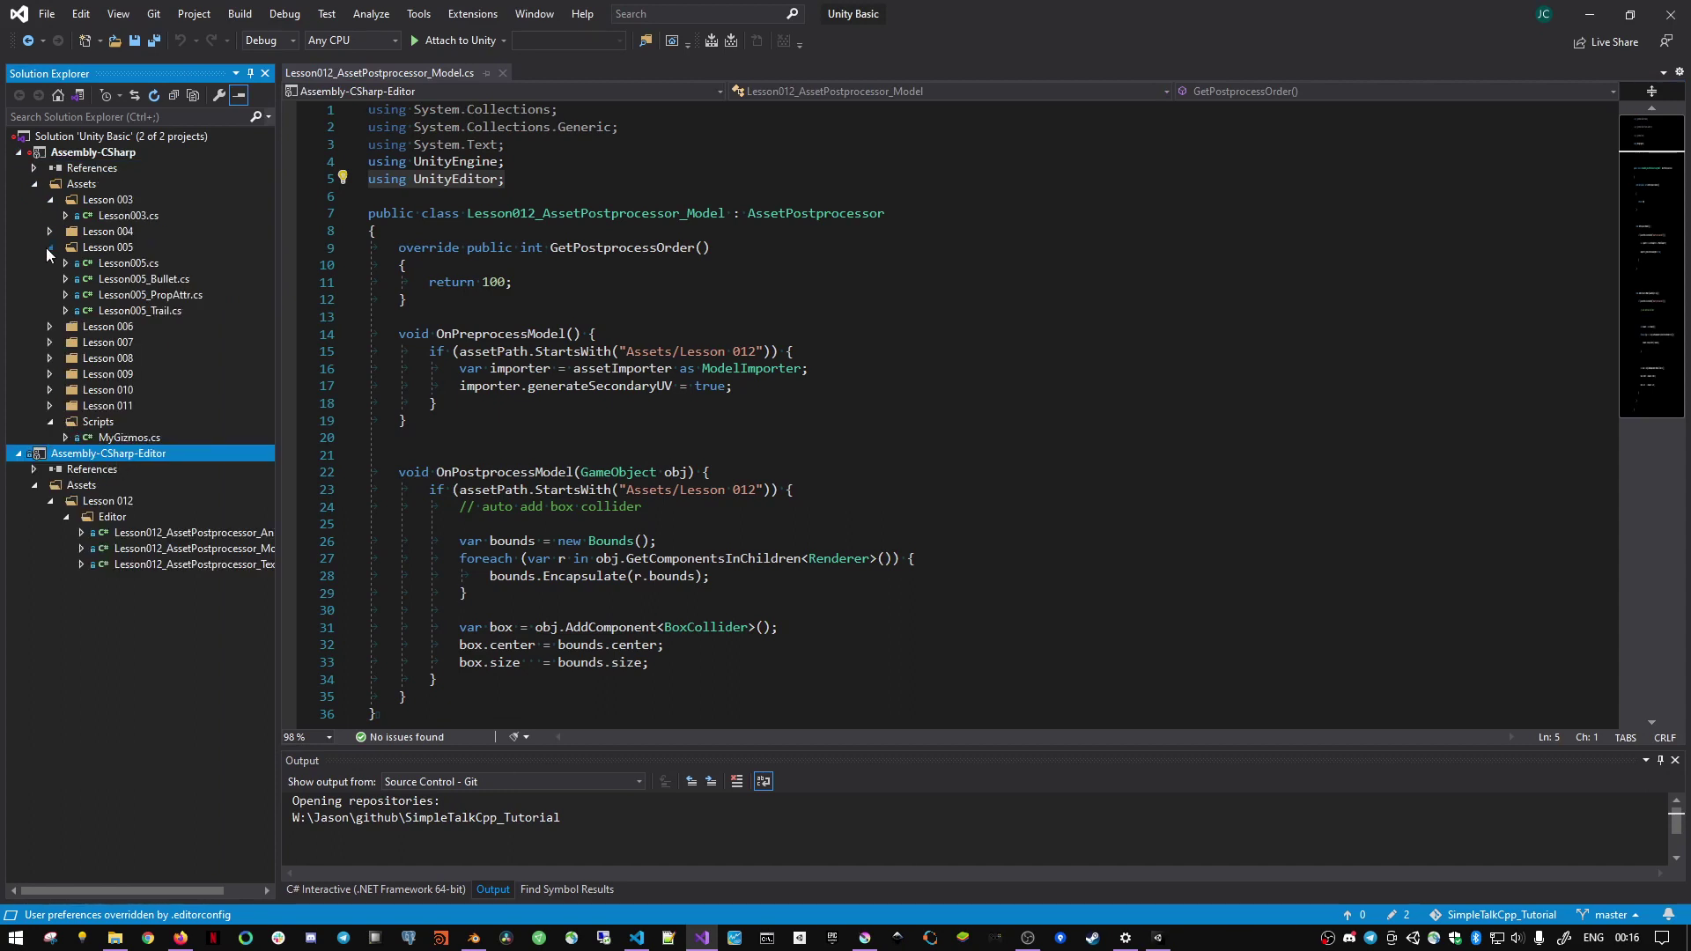
click(49, 248)
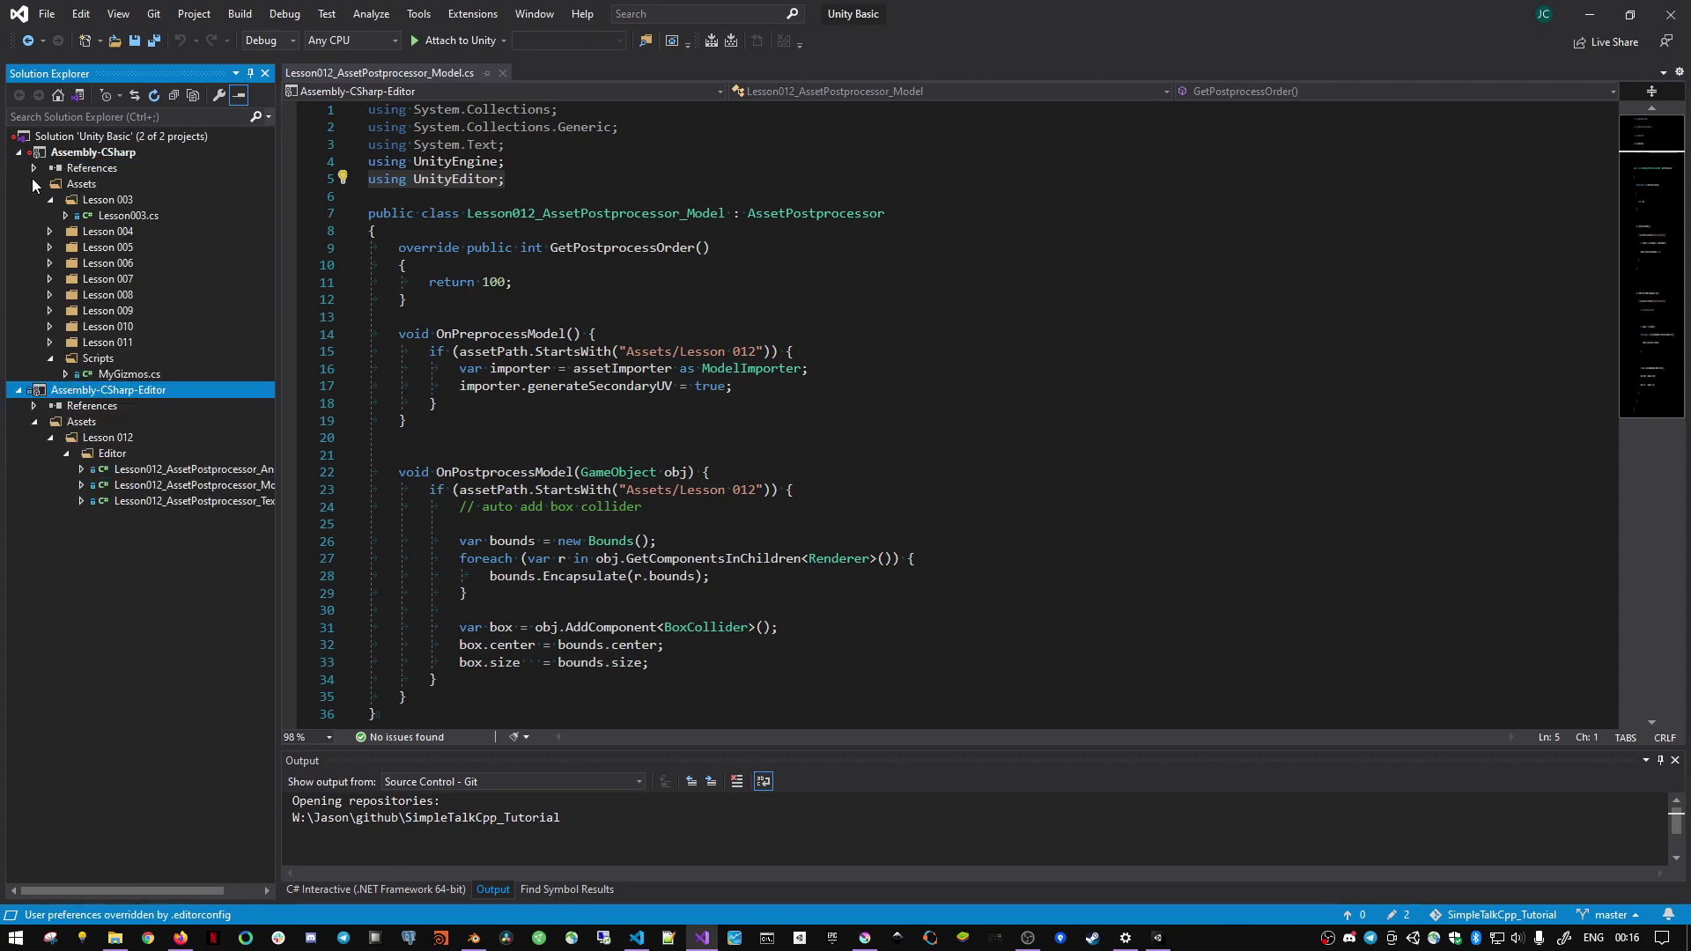
click(19, 153)
click(19, 153)
key(alt+Tab)
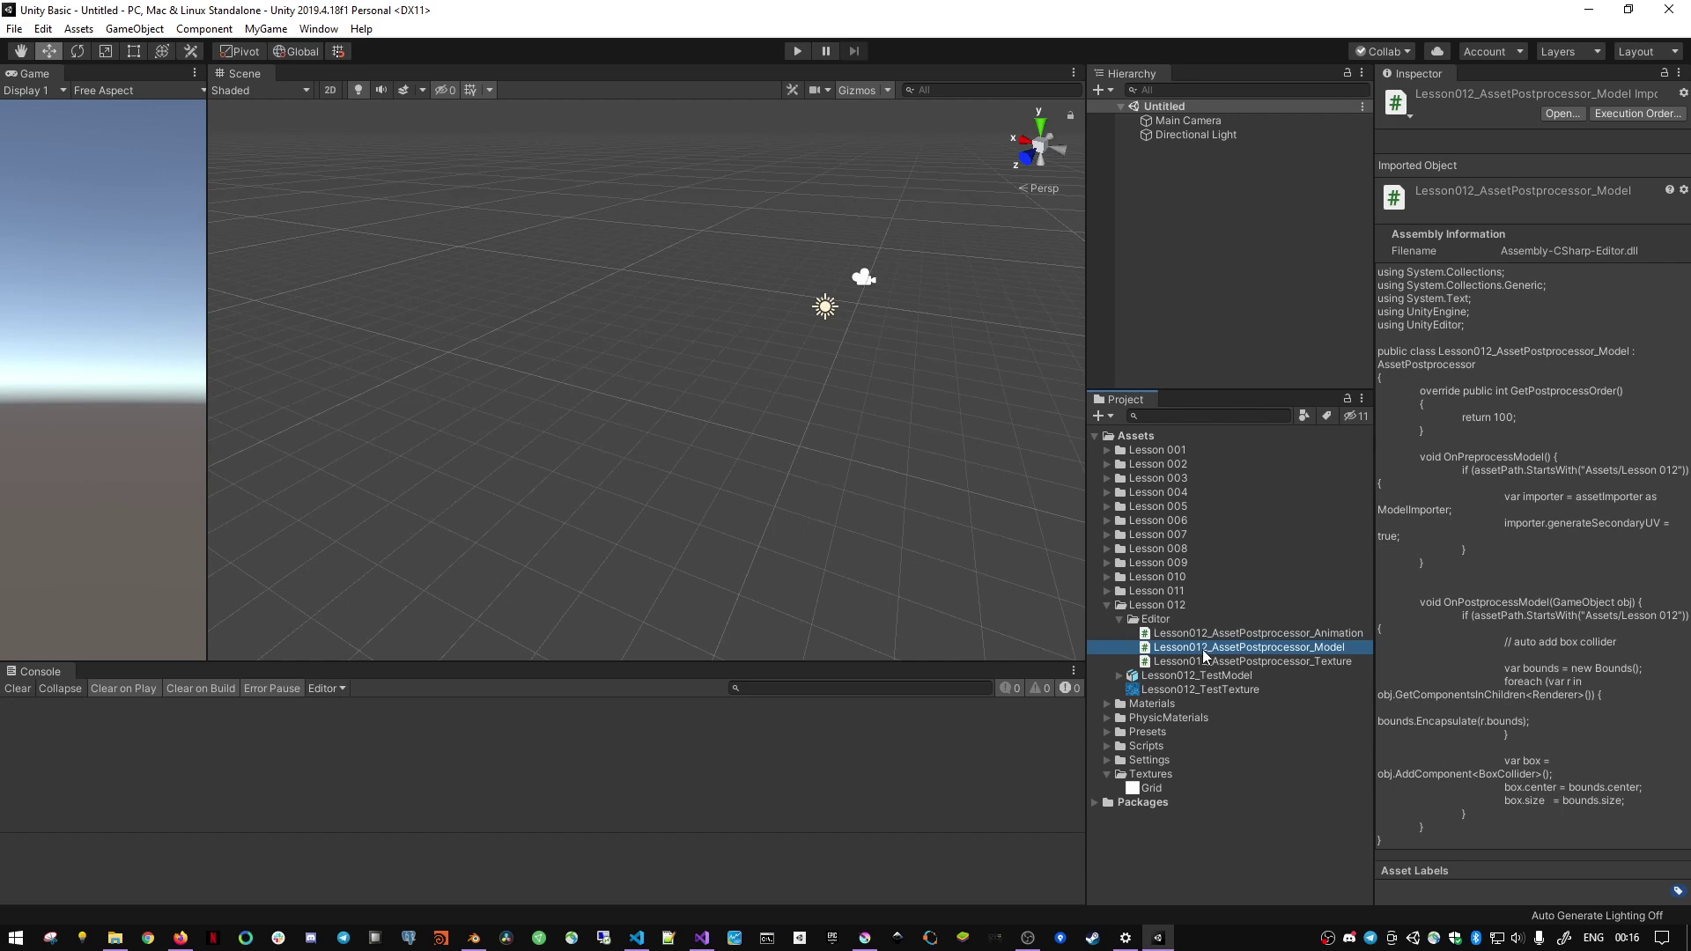
- Create Lesson012_AssetPostprocessor in Lesson 012/Editor, open it in Visual Studio, and select MonoBehaviour
right_click(1189, 620)
mouse_move(1351, 190)
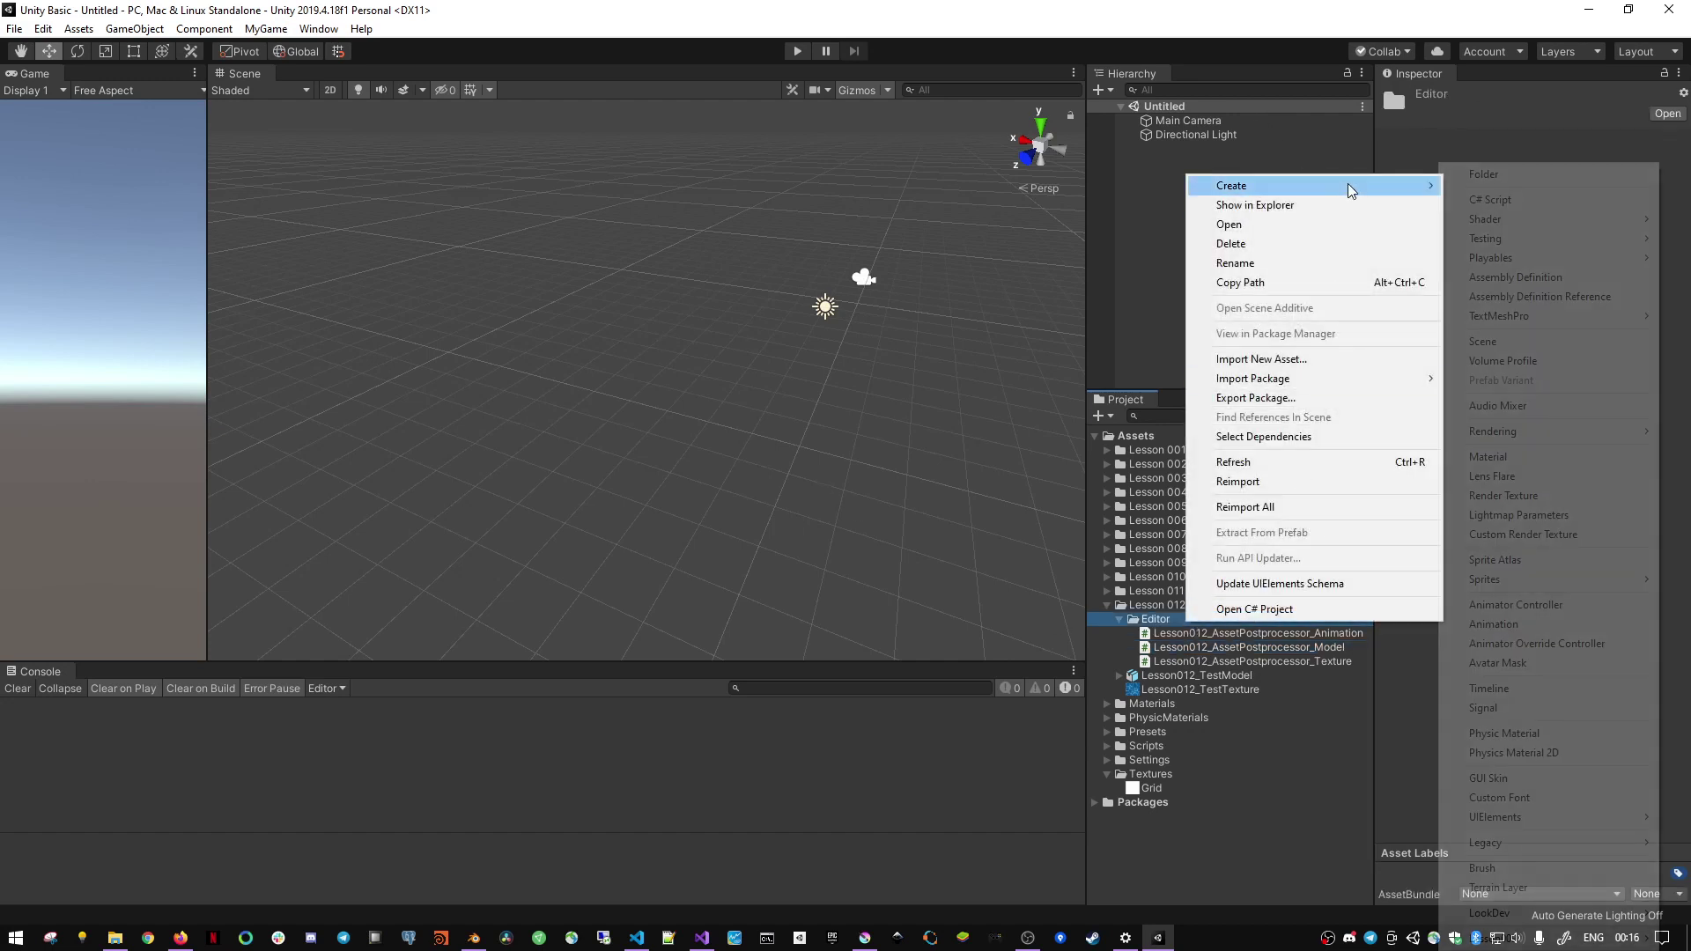
click(1519, 199)
text(Lesson012_AssetPostproces)
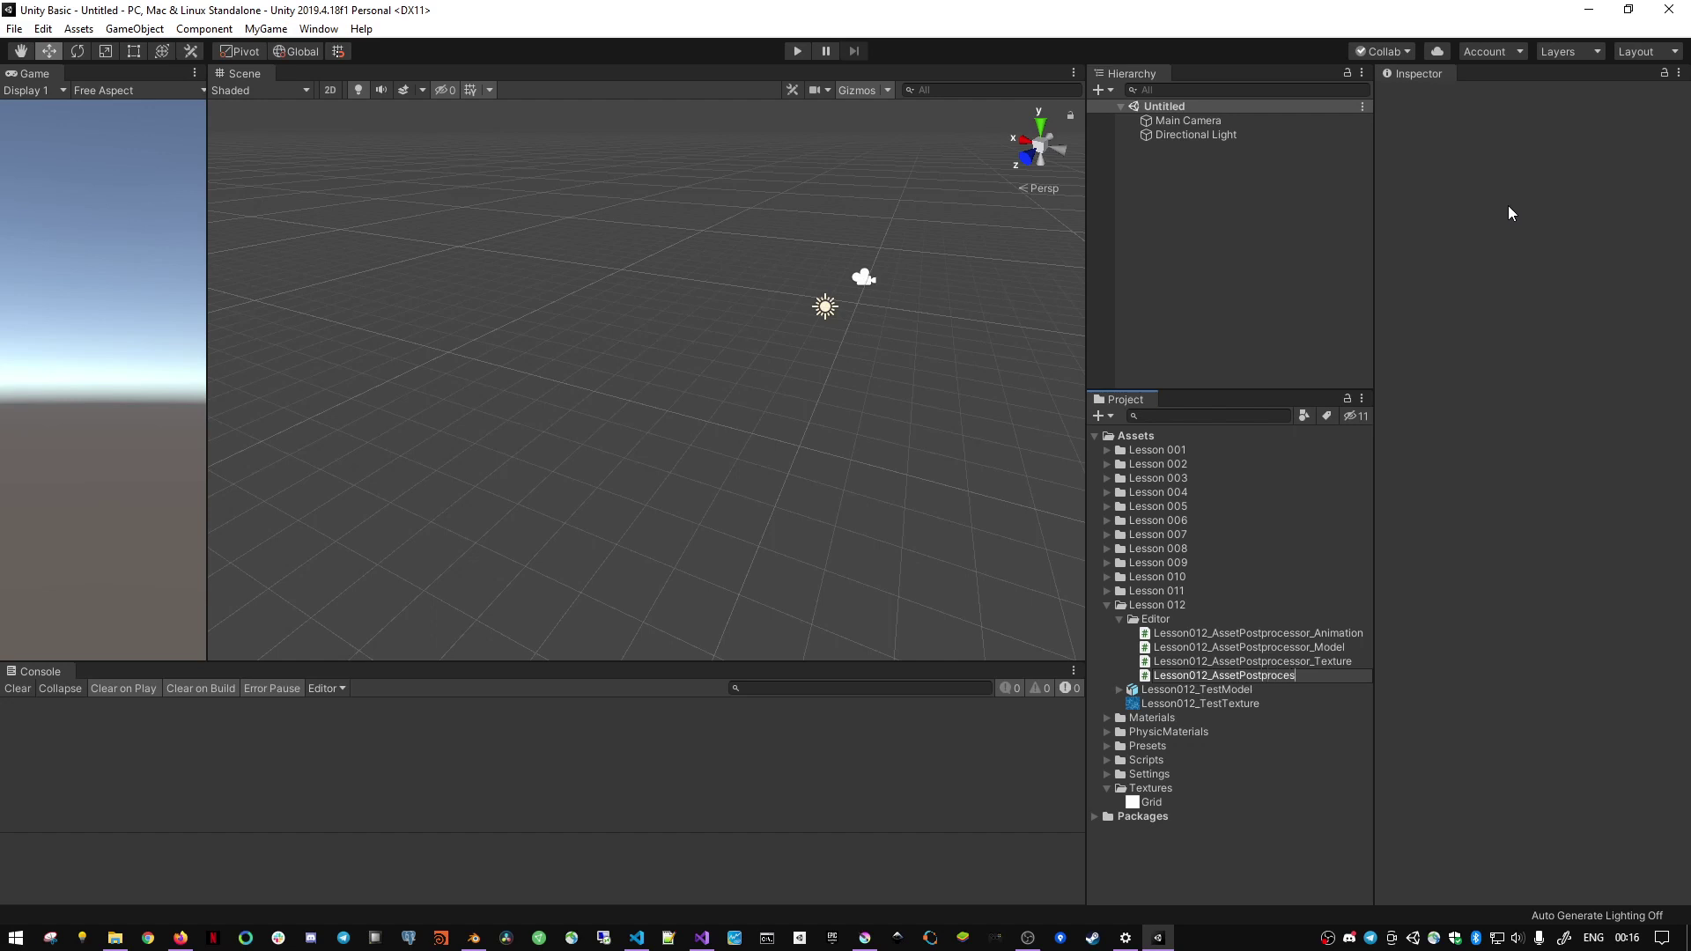
text(r)
key(Return)
double_click(1180, 640)
double_click(750, 179)
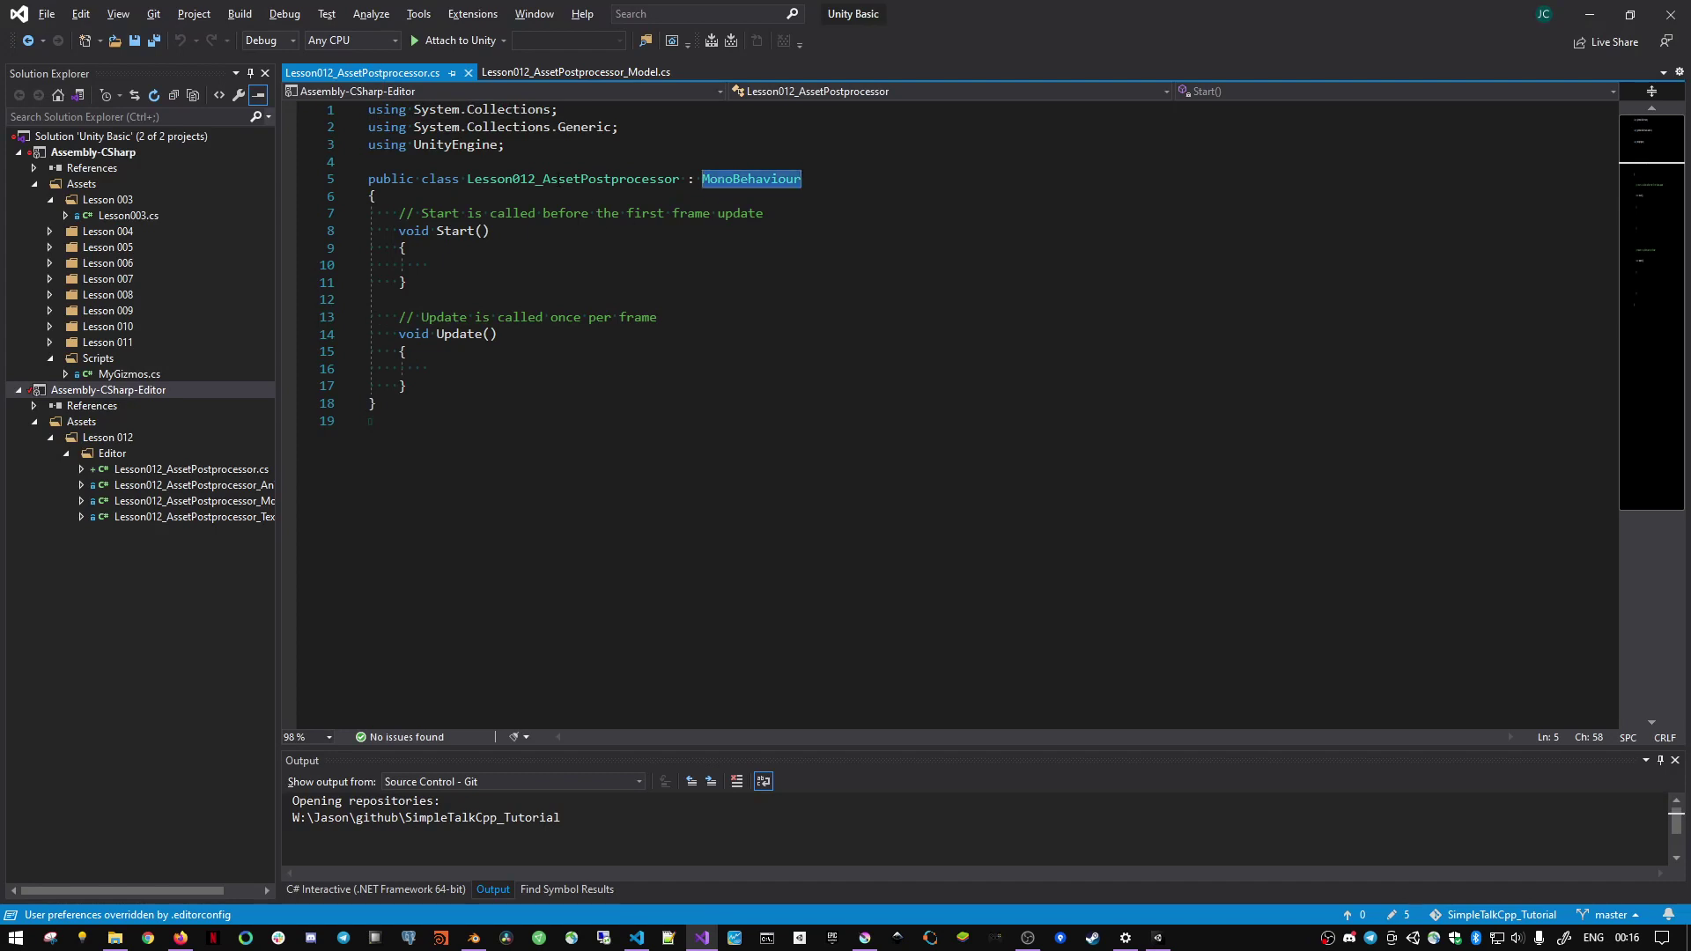
- Add 'using UnityEditor;' below the UnityEngine import and save
drag(467, 178, 678, 179)
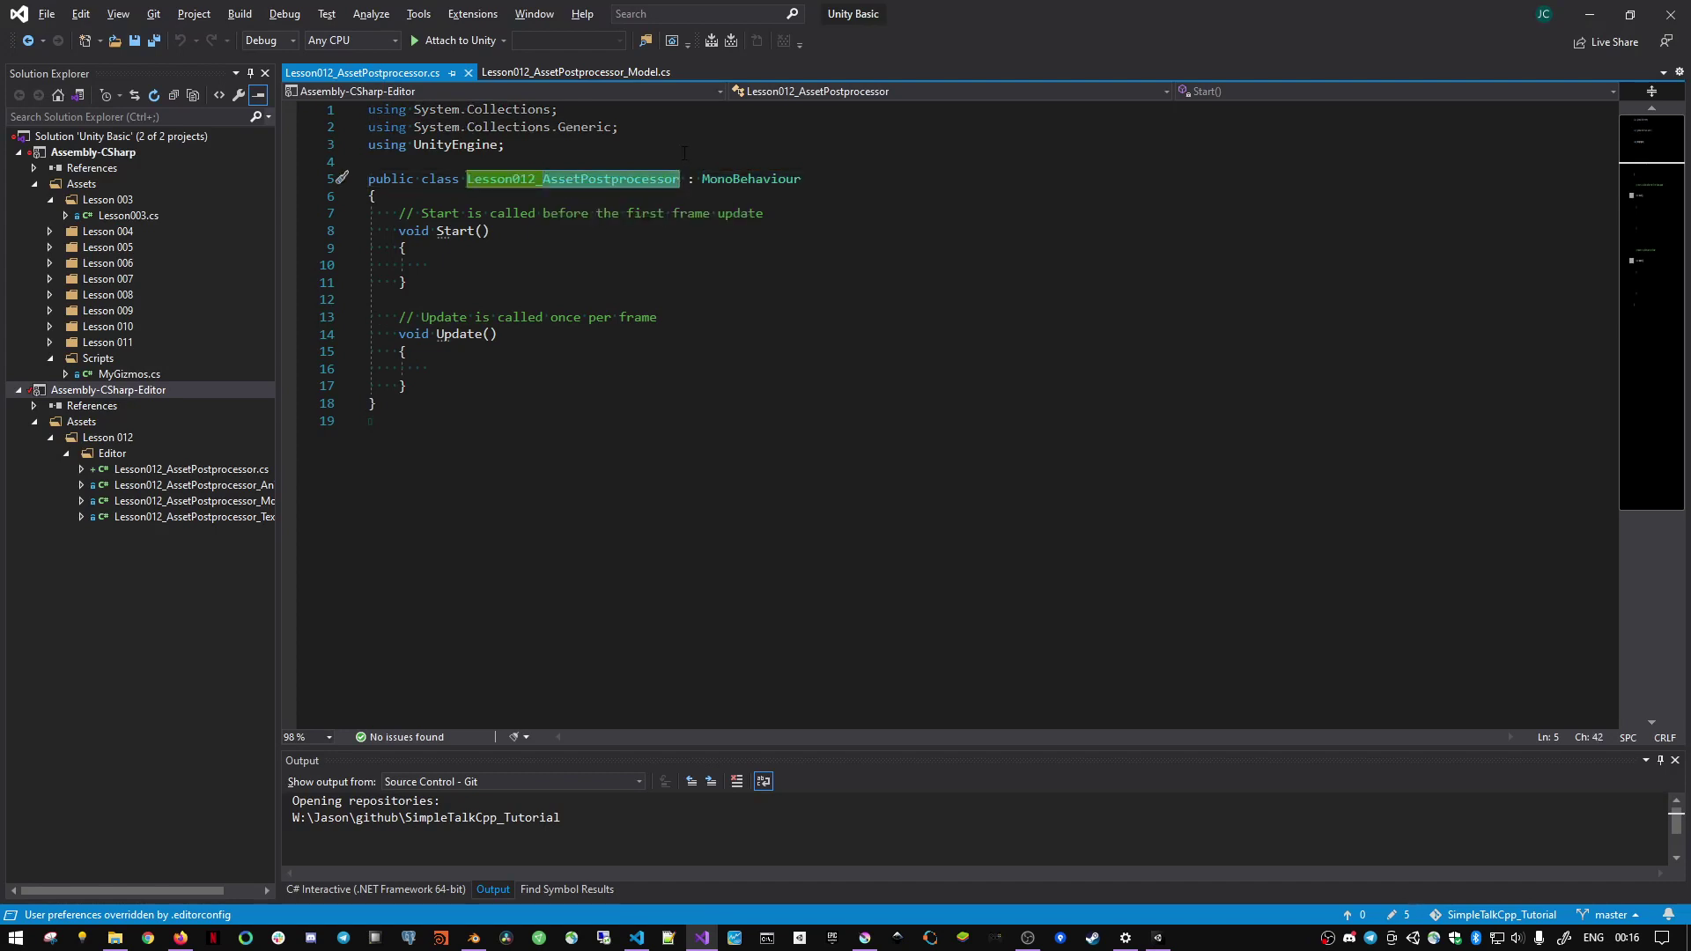
click(684, 152)
key(Return)
text(using Uni)
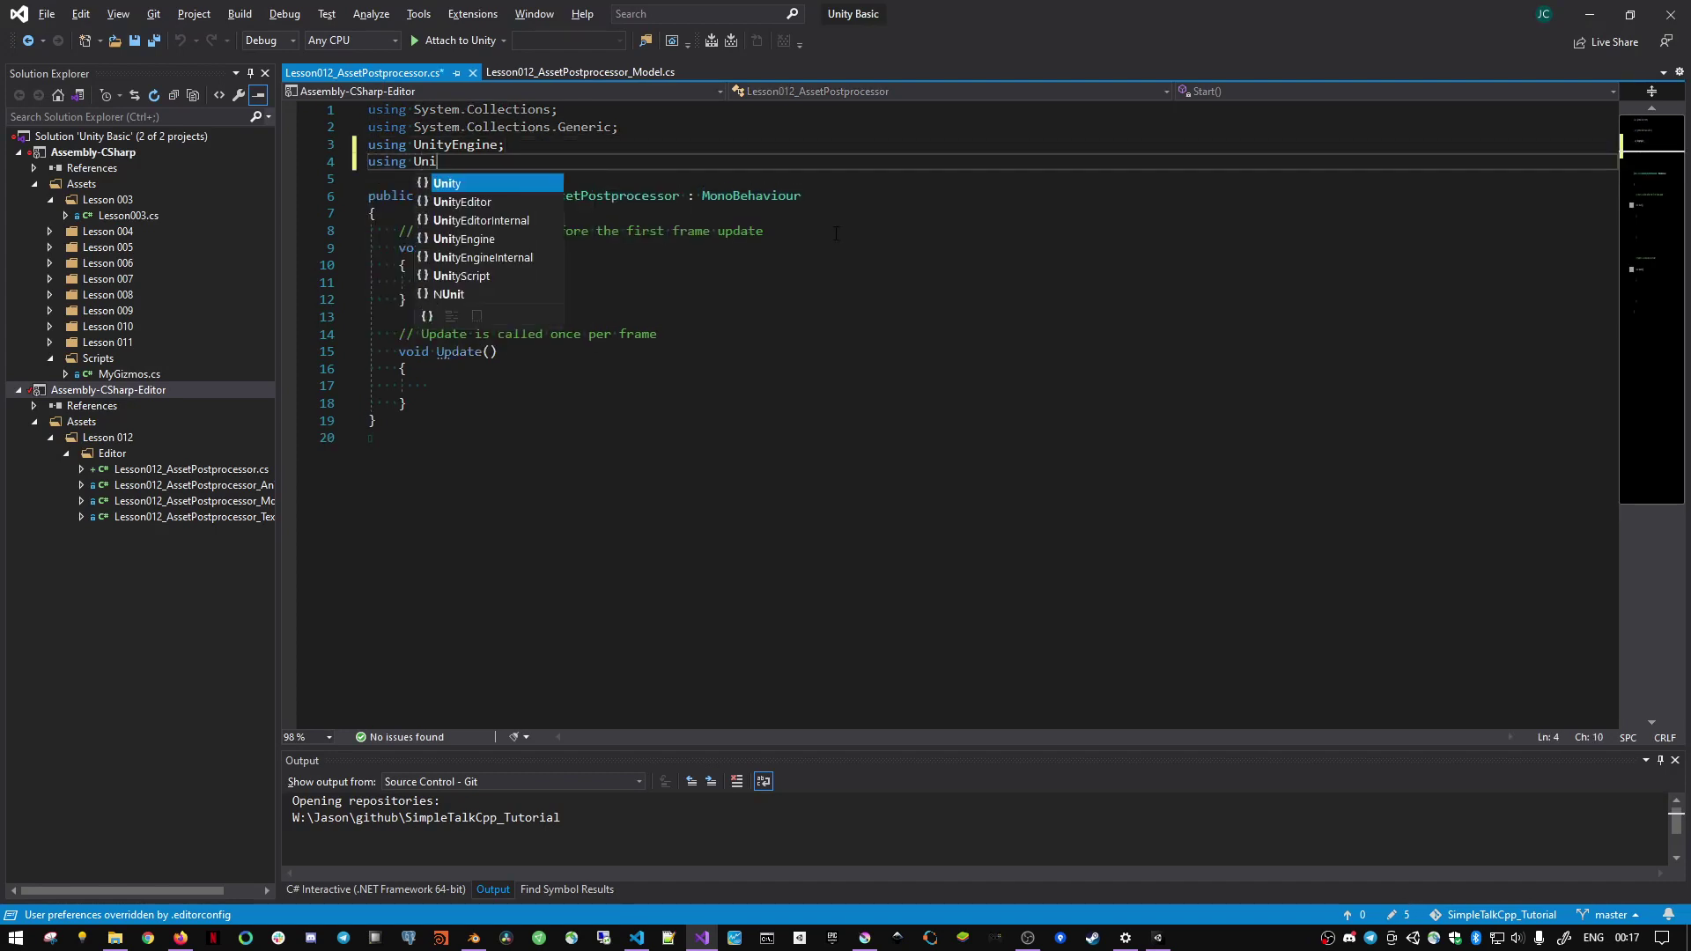
text(tyEditor;)
key(ctrl+s)
key(Down)
key(Down)
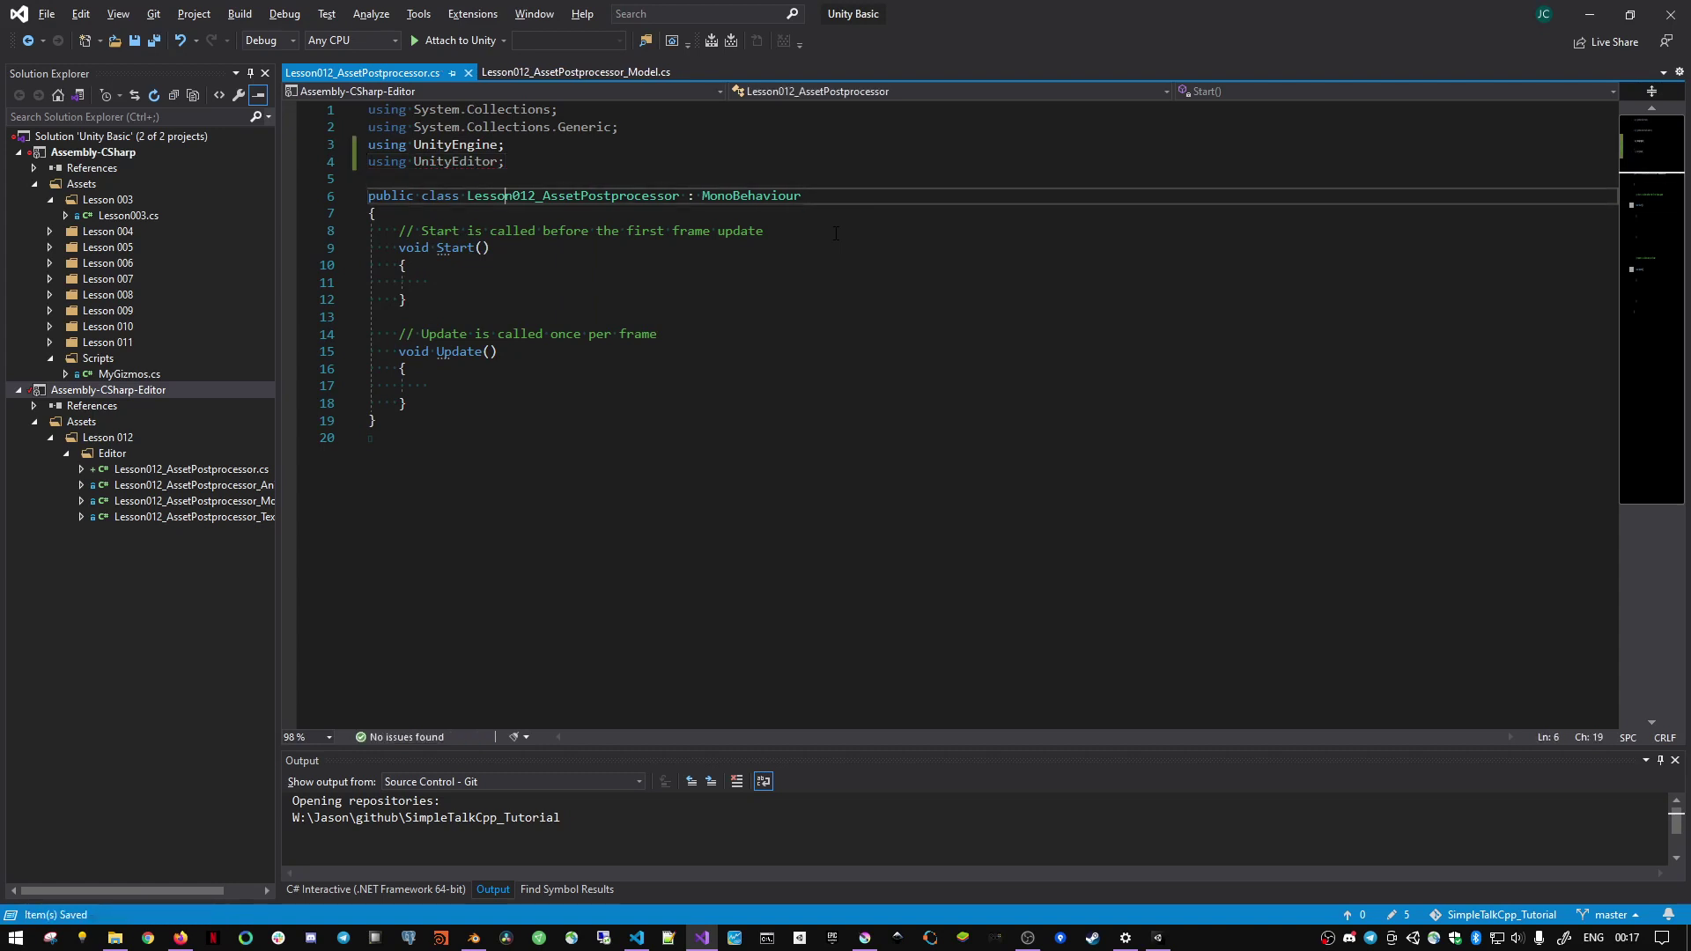
- Replace the MonoBehaviour base class with AssetPostprocessor and save
key(End)
key(BackSpace)
key(BackSpace)
key(BackSpace)
text(Ass)
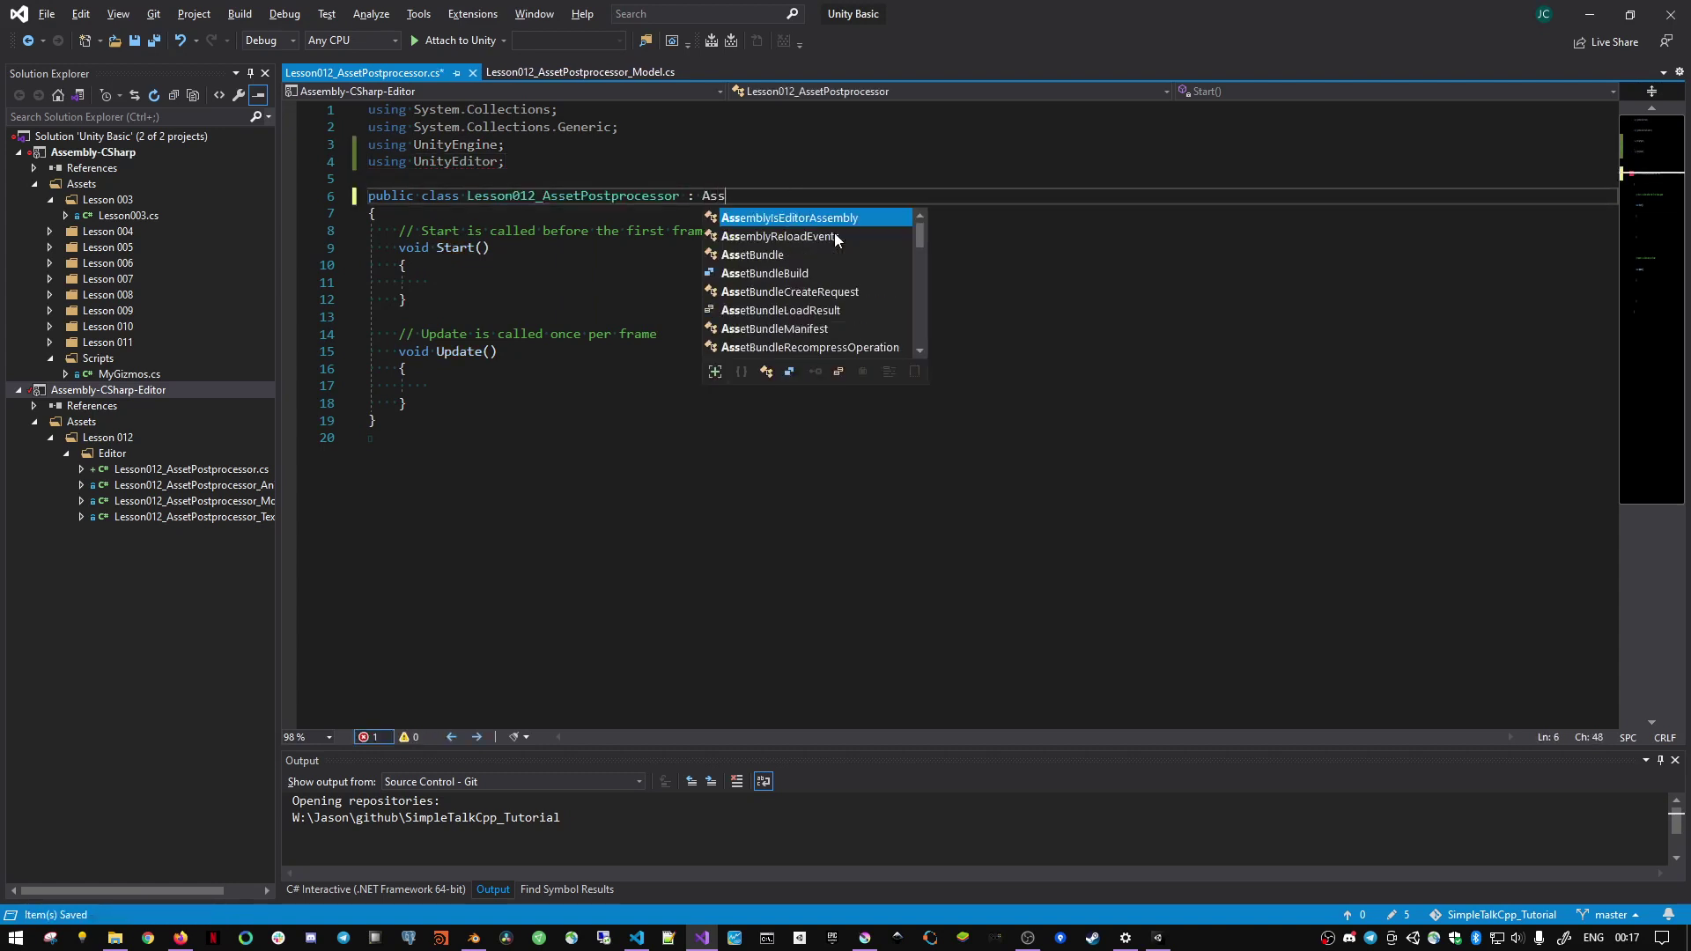
text(etP)
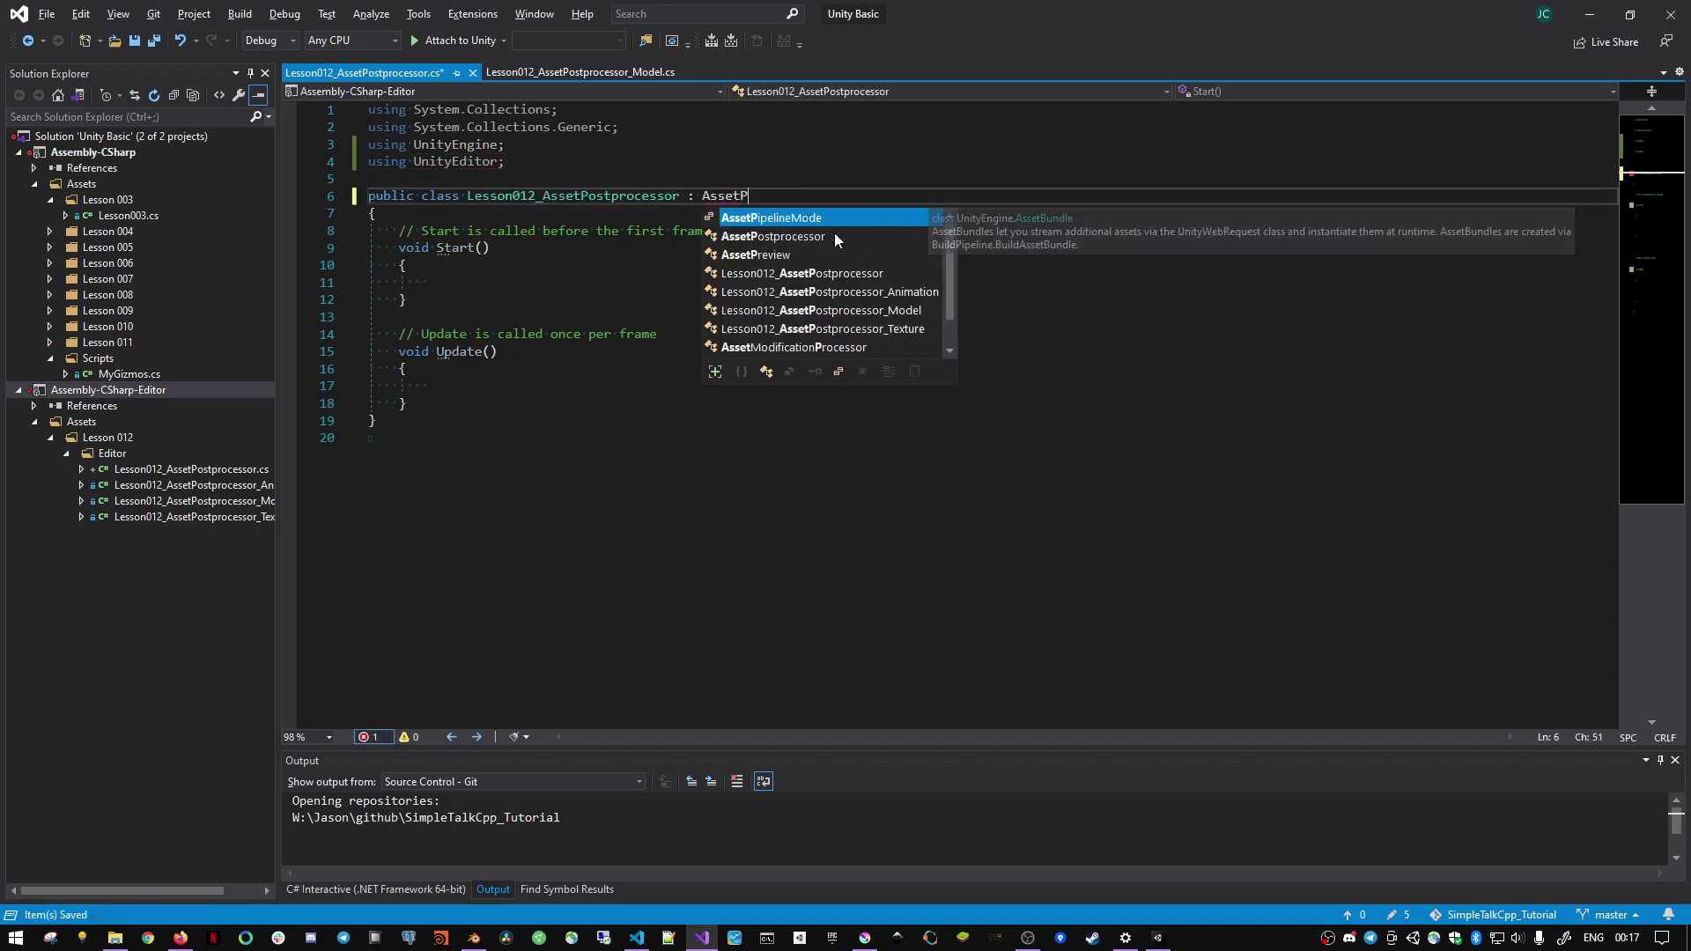
text(os)
key(Tab)
key(ctrl+s)
- Delete the template Start and Update methods, leaving an empty indented line in the class
key(Down)
key(Down)
key(shift+Down)
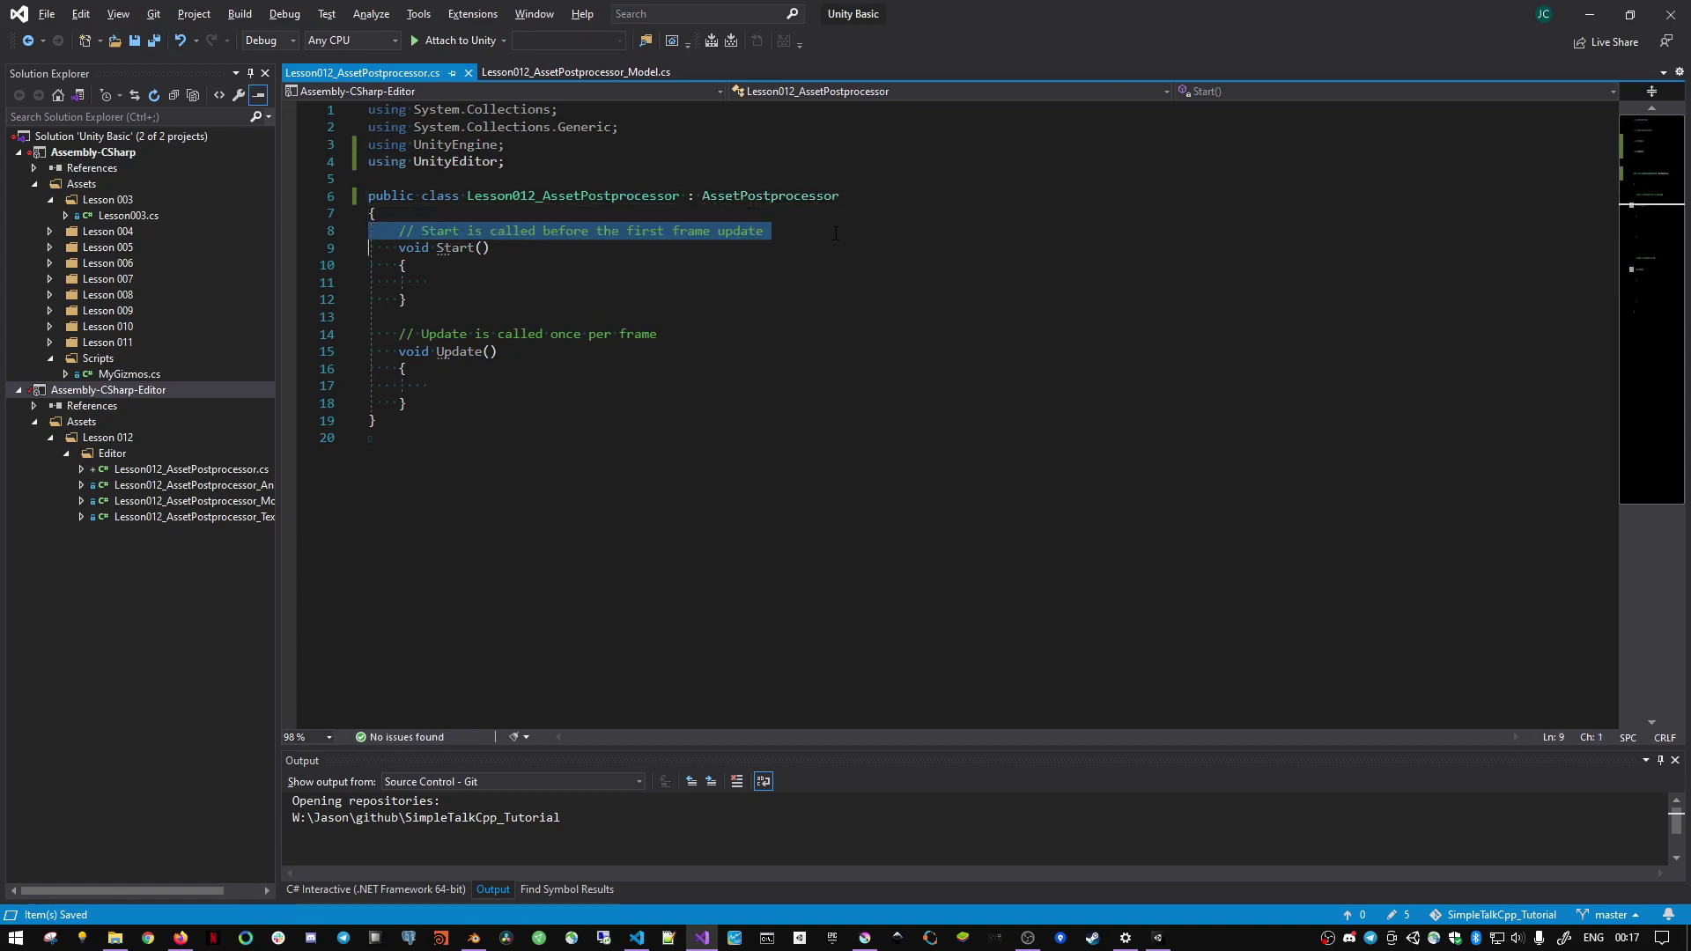
key(shift+Down)
key(shift+Down)
key(shift+Down)
key(Delete)
key(End)
key(Return)
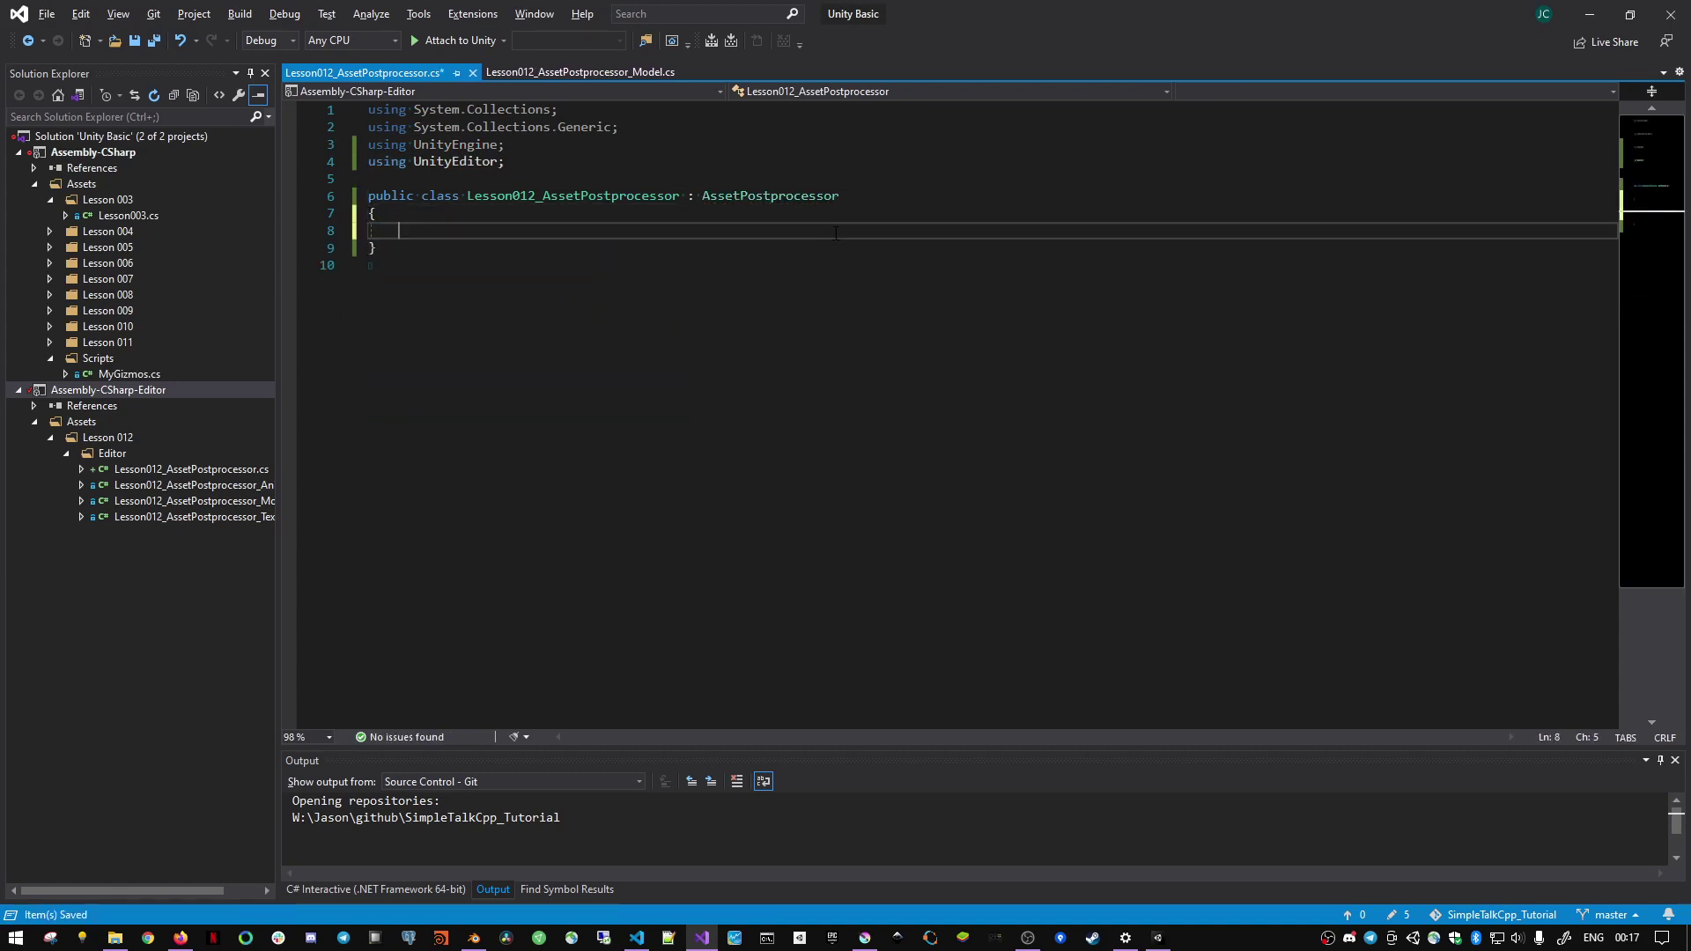
- Browse the AssetPostprocessor Messages table and open the OnPreprocessAsset docs page
key(alt+Tab)
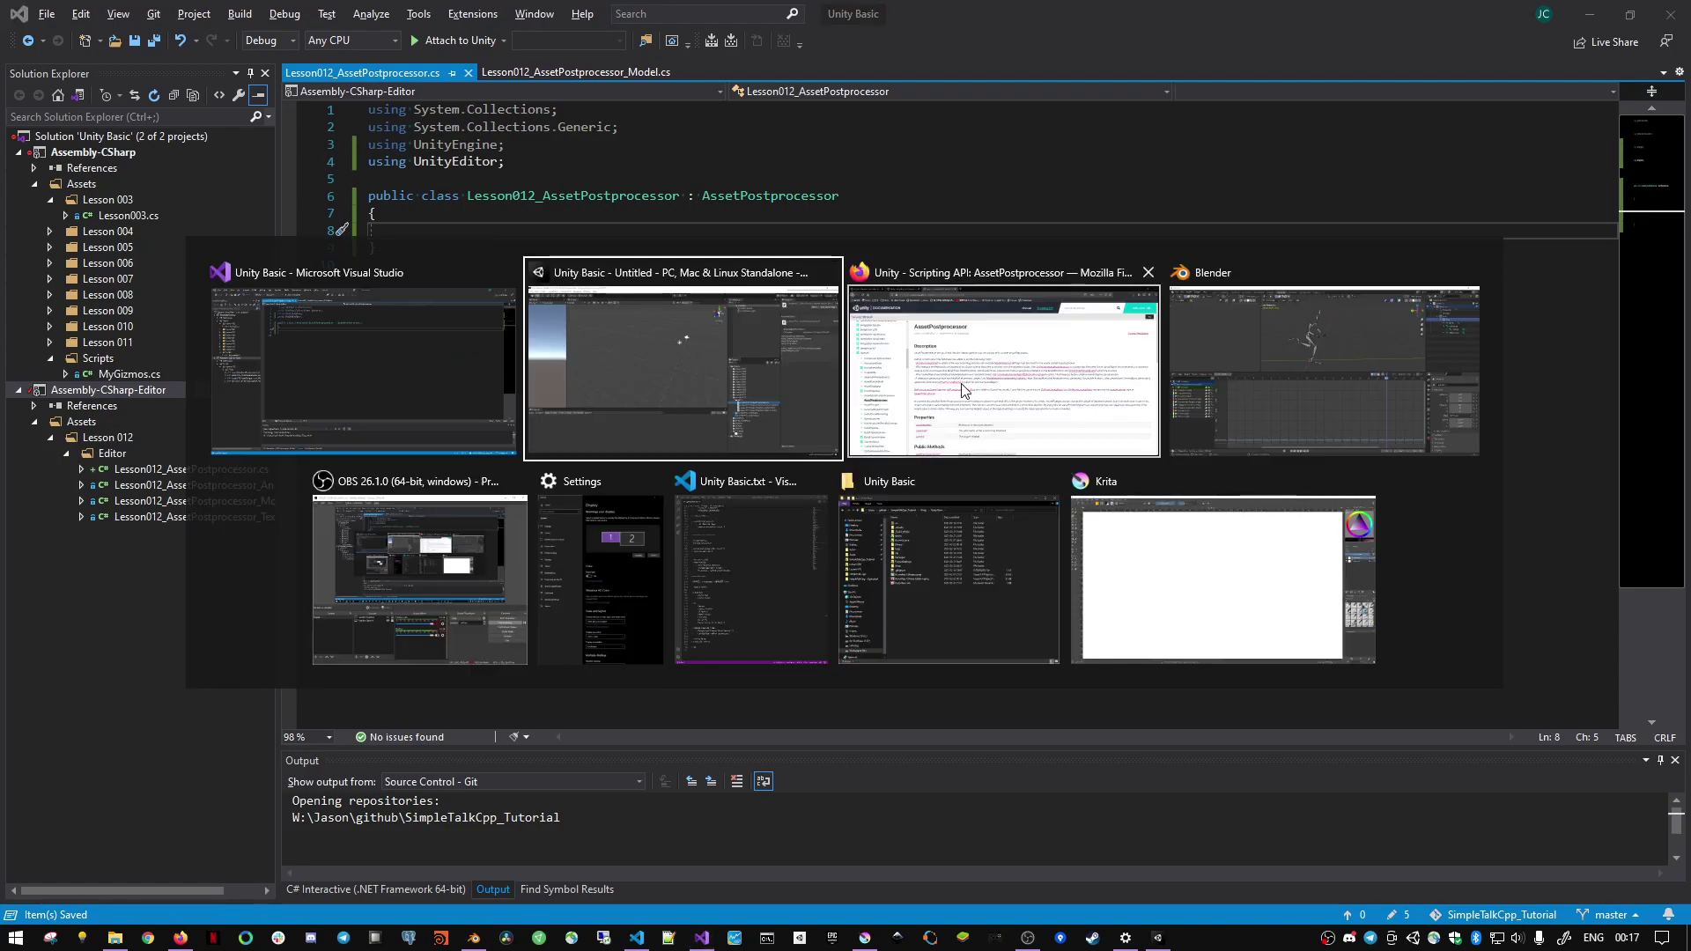
scroll(716, 425, down, 5)
scroll(716, 425, down, 3)
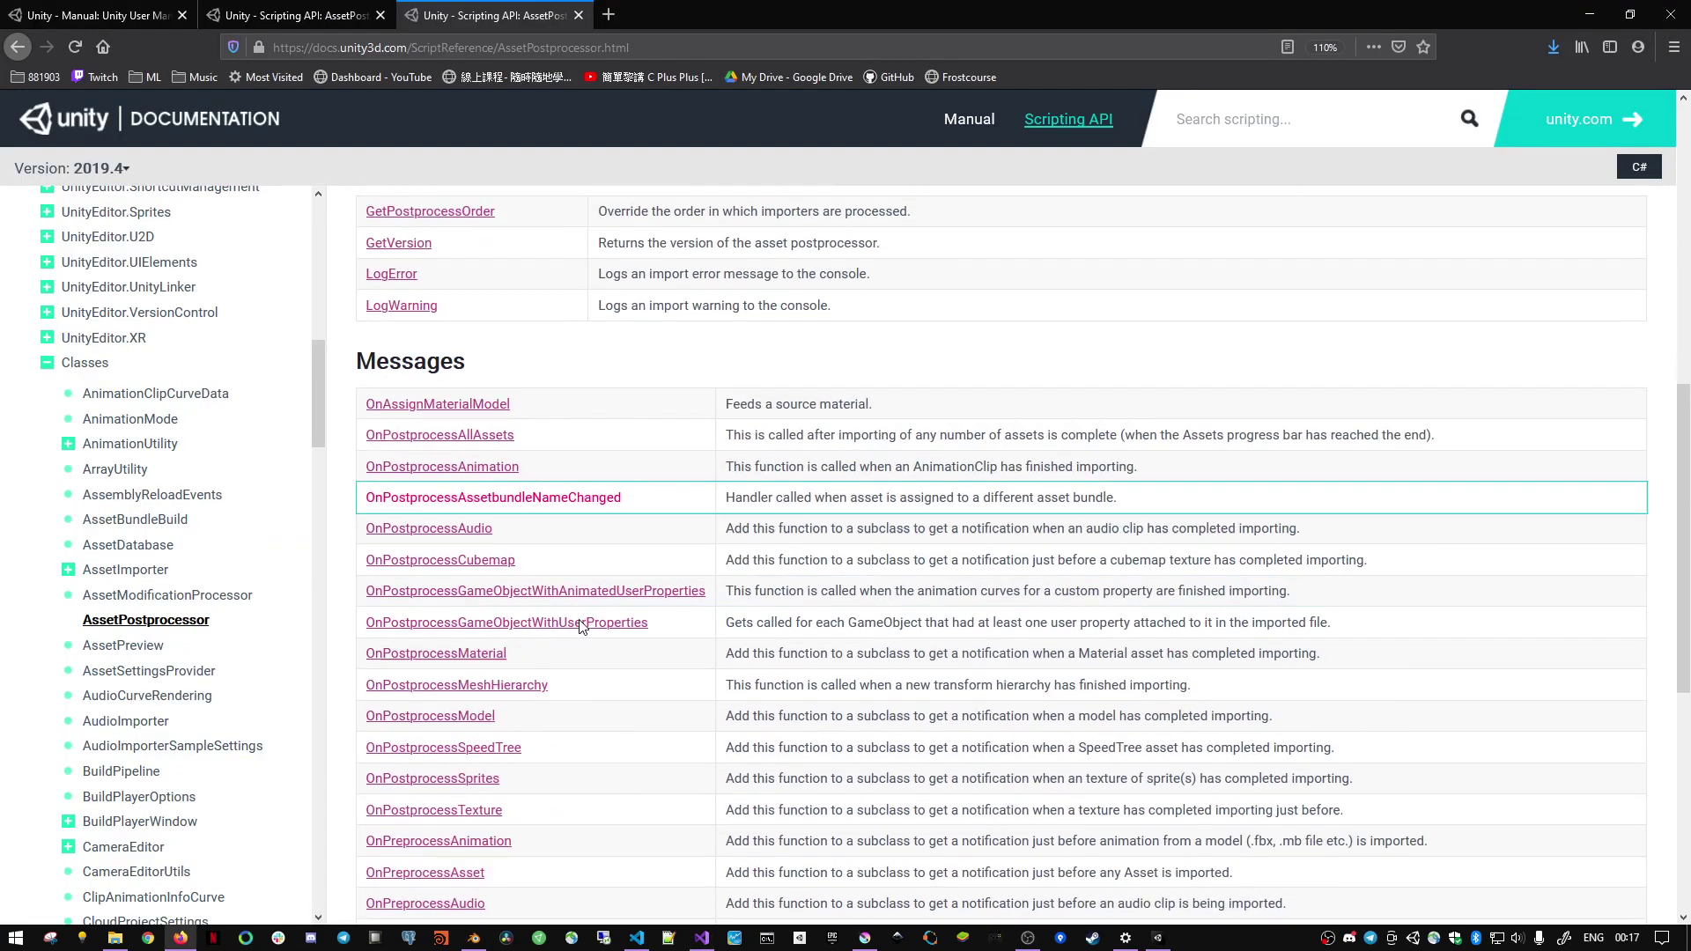
scroll(616, 502, down, 1)
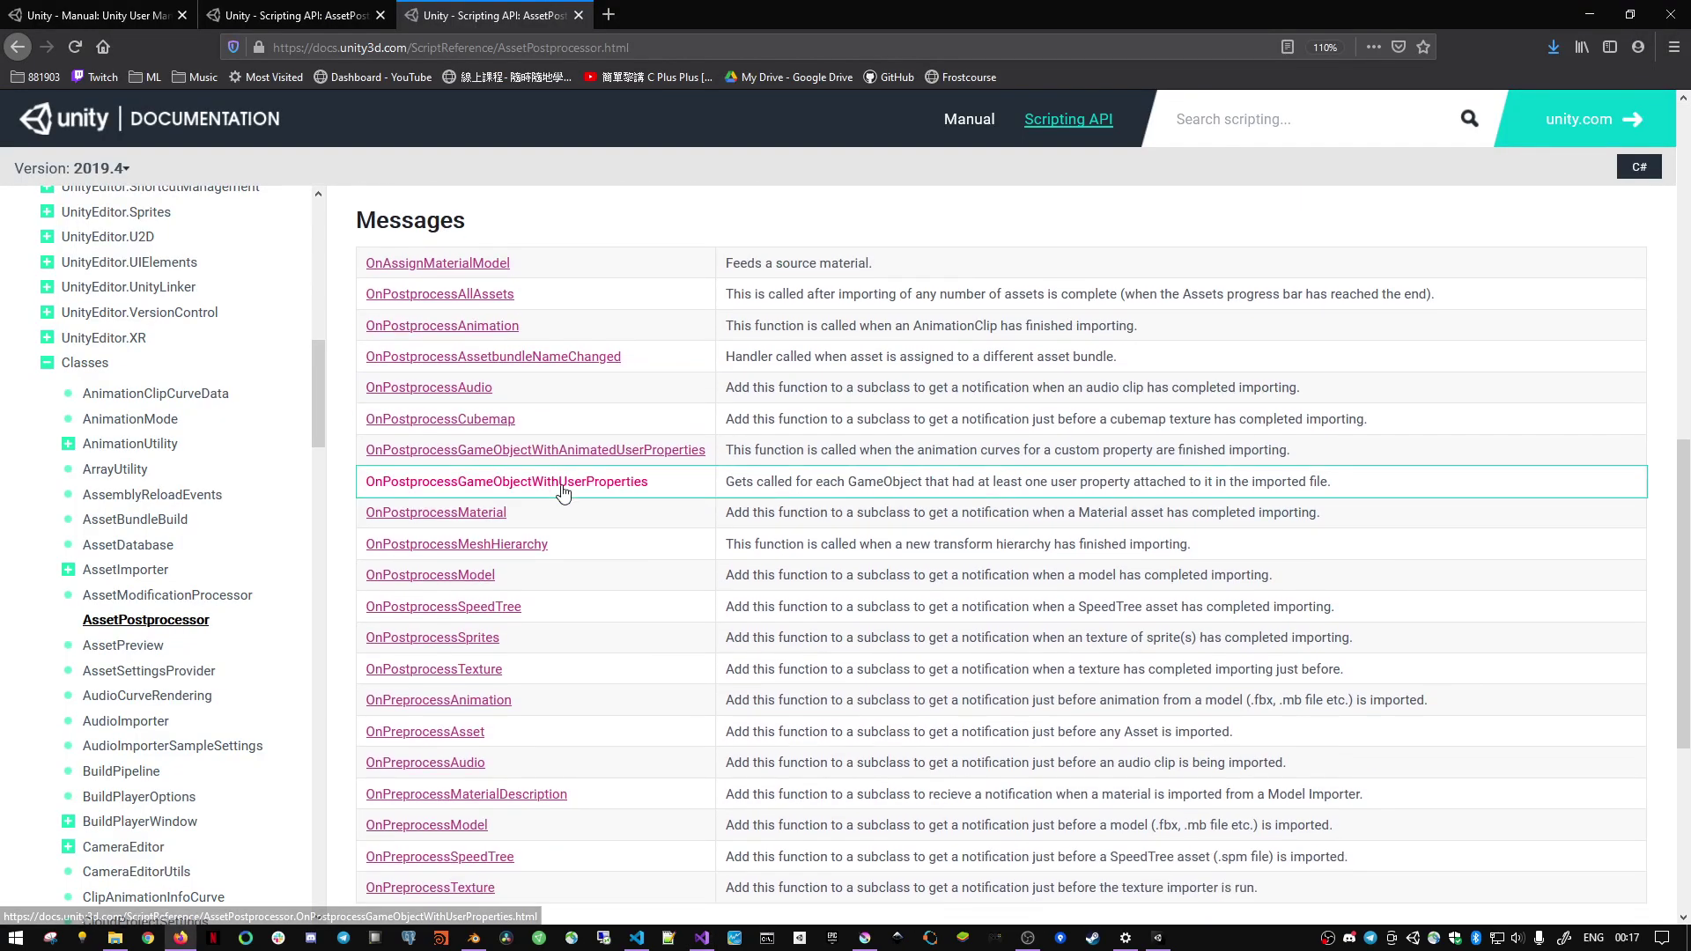
scroll(587, 476, down, 1)
scroll(587, 476, down, 1)
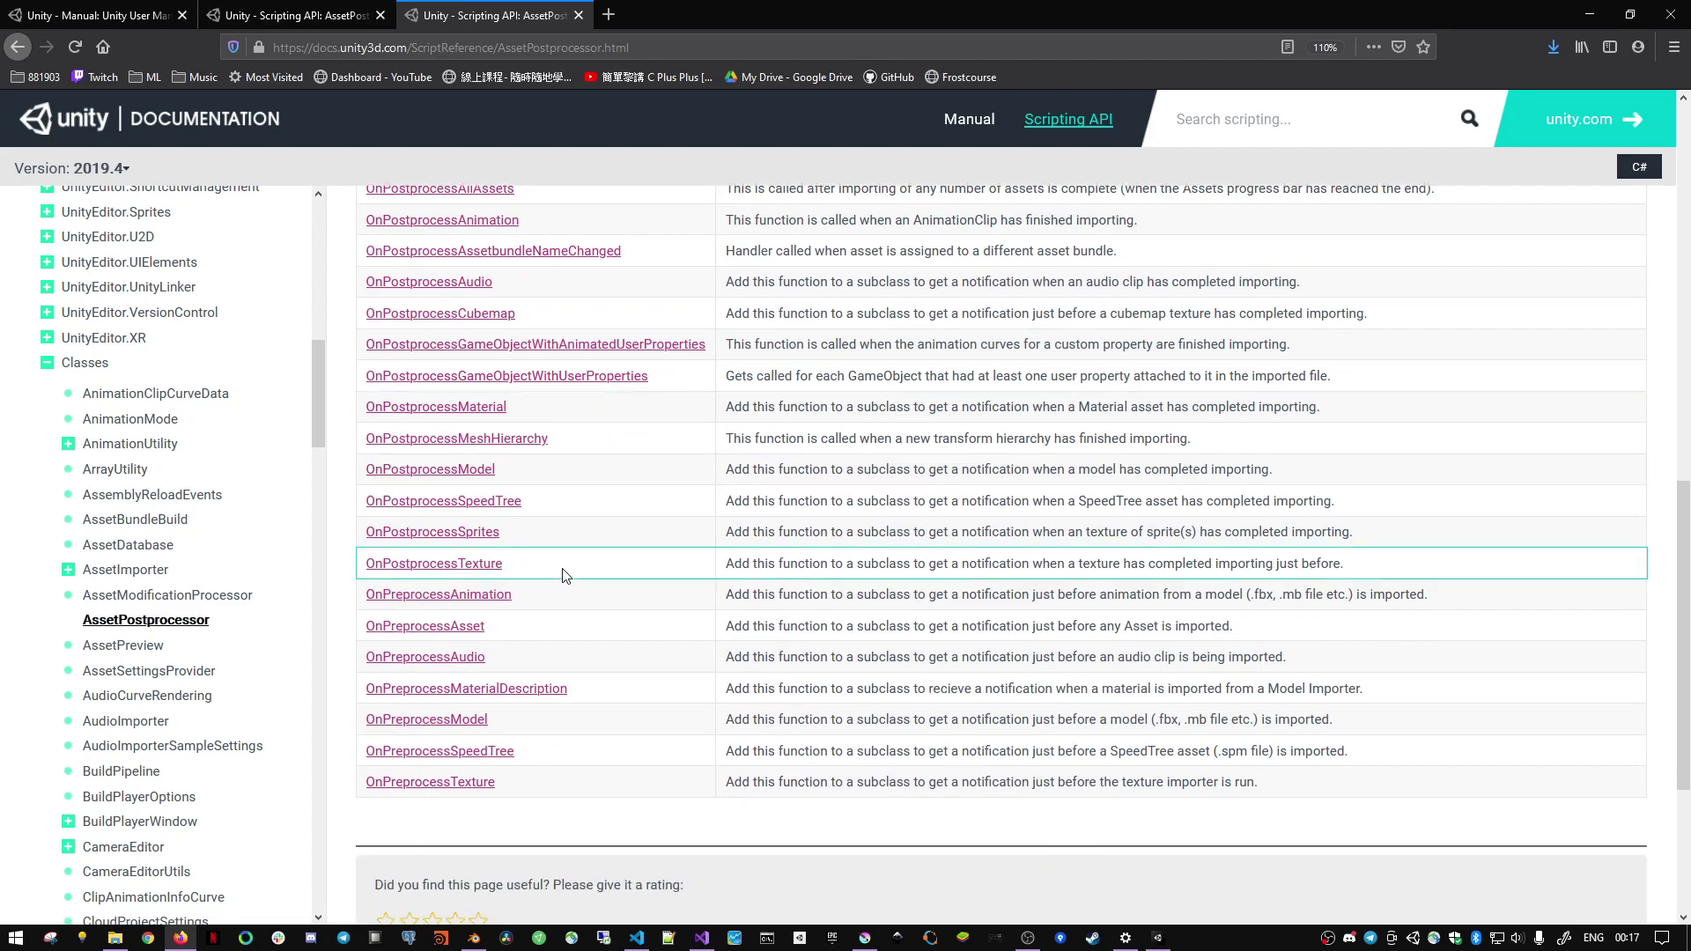
scroll(590, 733, up, 2)
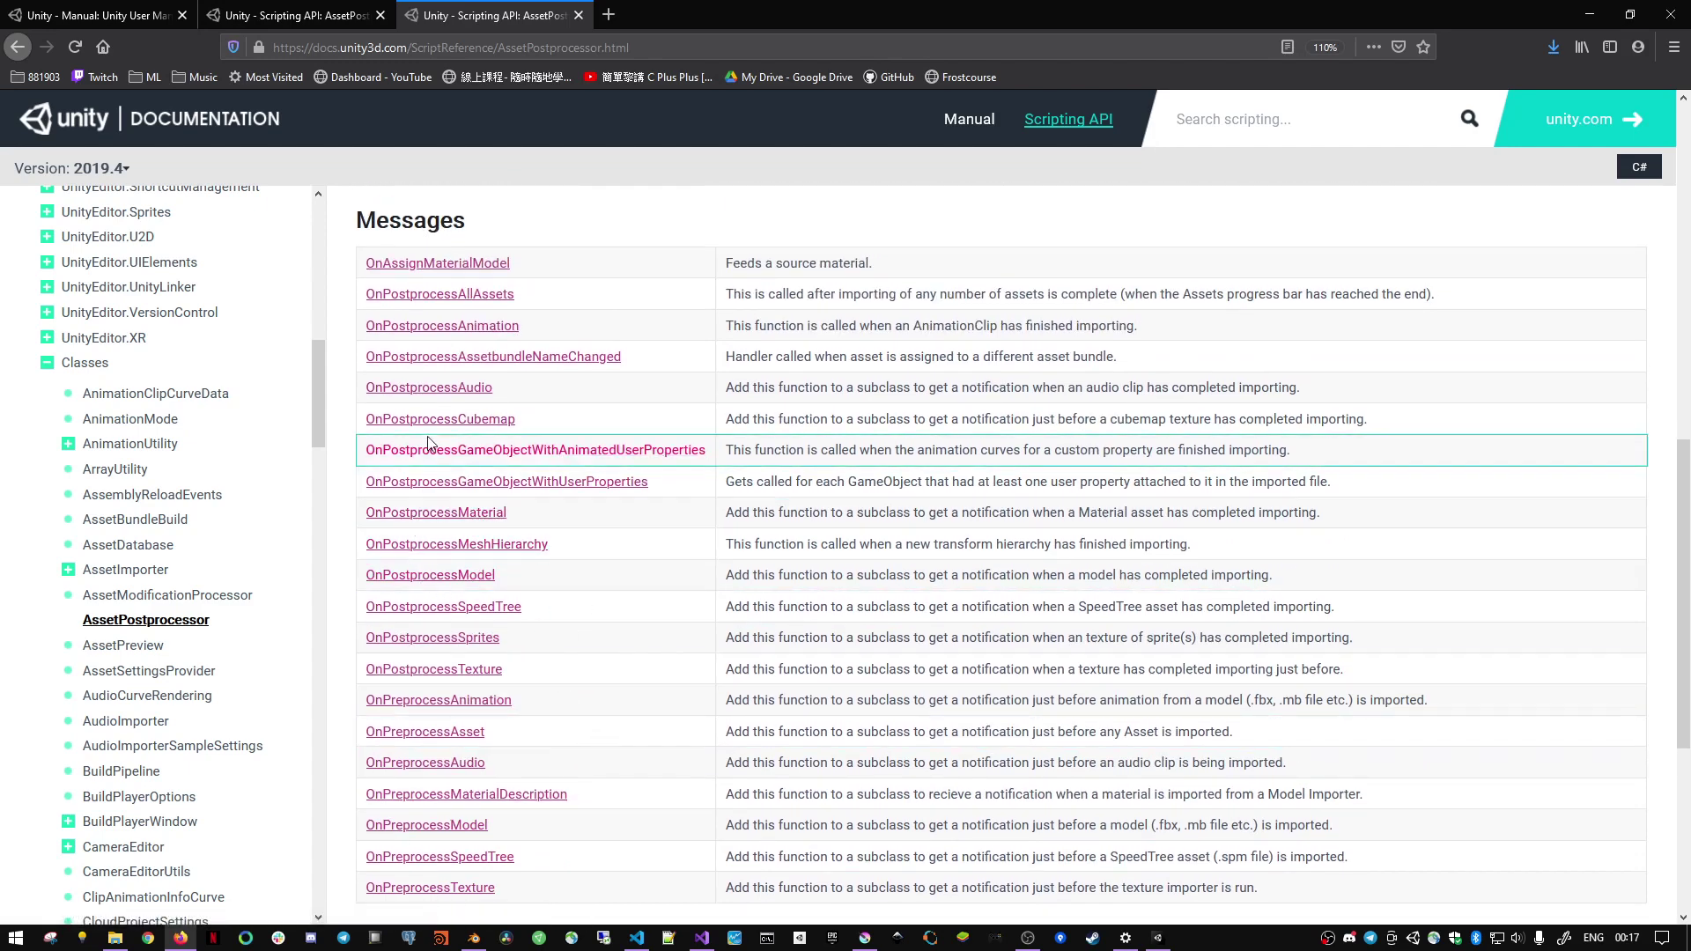
drag(516, 294, 378, 299)
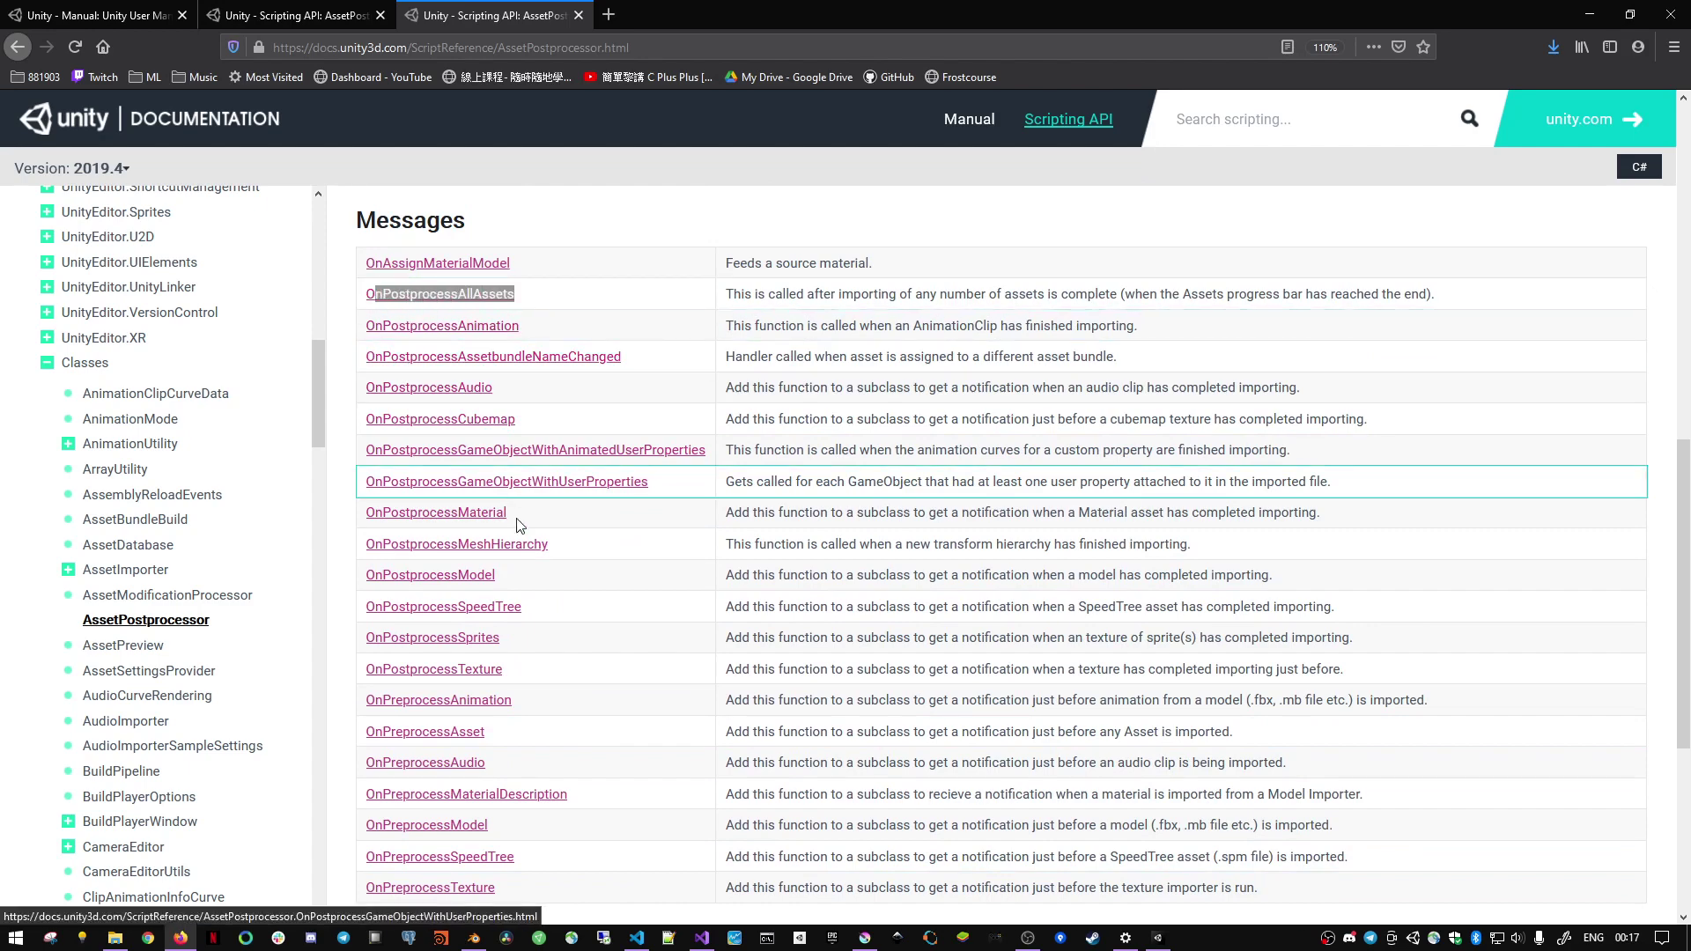
scroll(520, 599, down, 2)
mouse_move(500, 627)
mouse_down()
mouse_move(364, 629)
mouse_move(498, 629)
mouse_up()
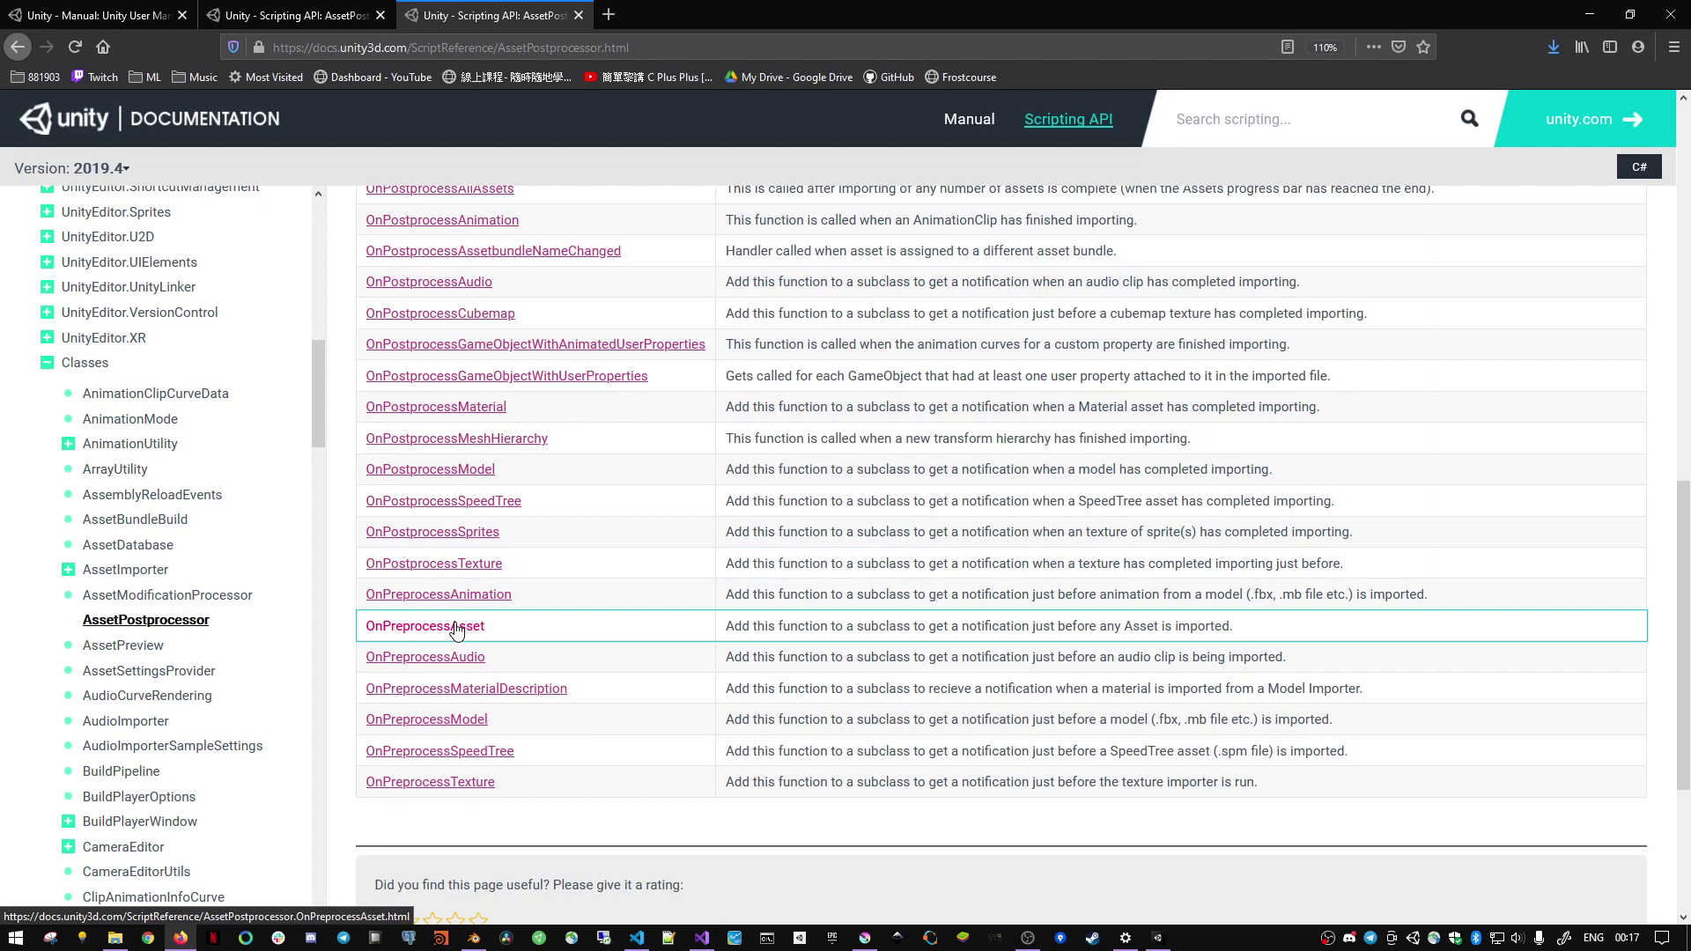
scroll(455, 629, up, 2)
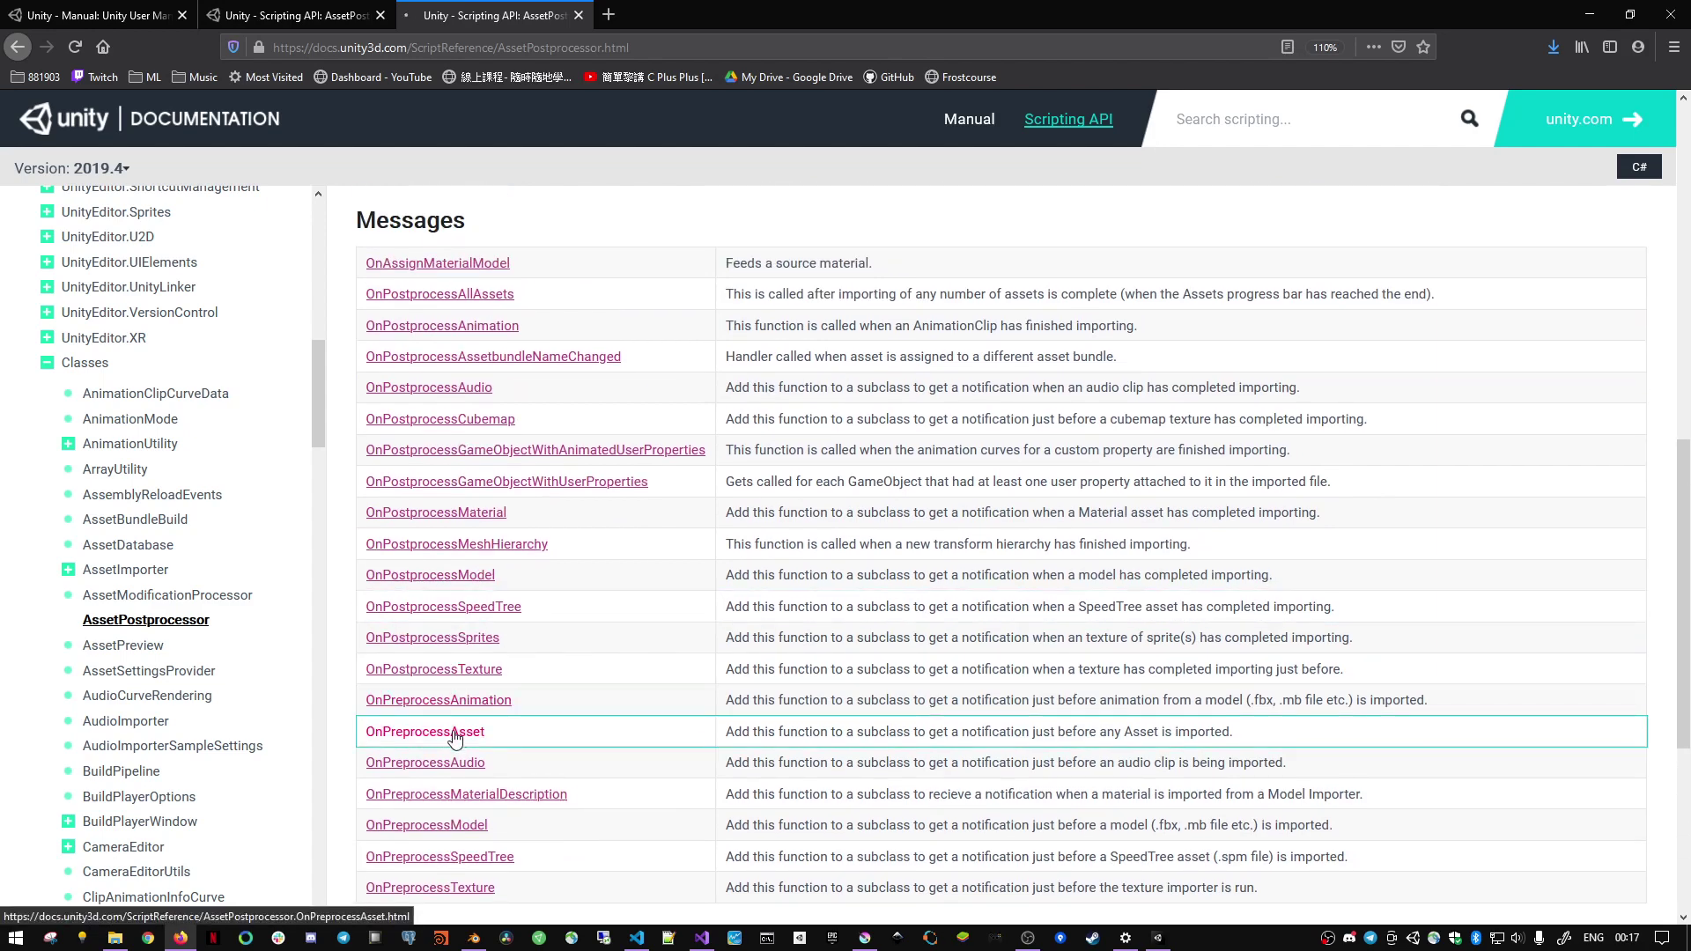
click(454, 734)
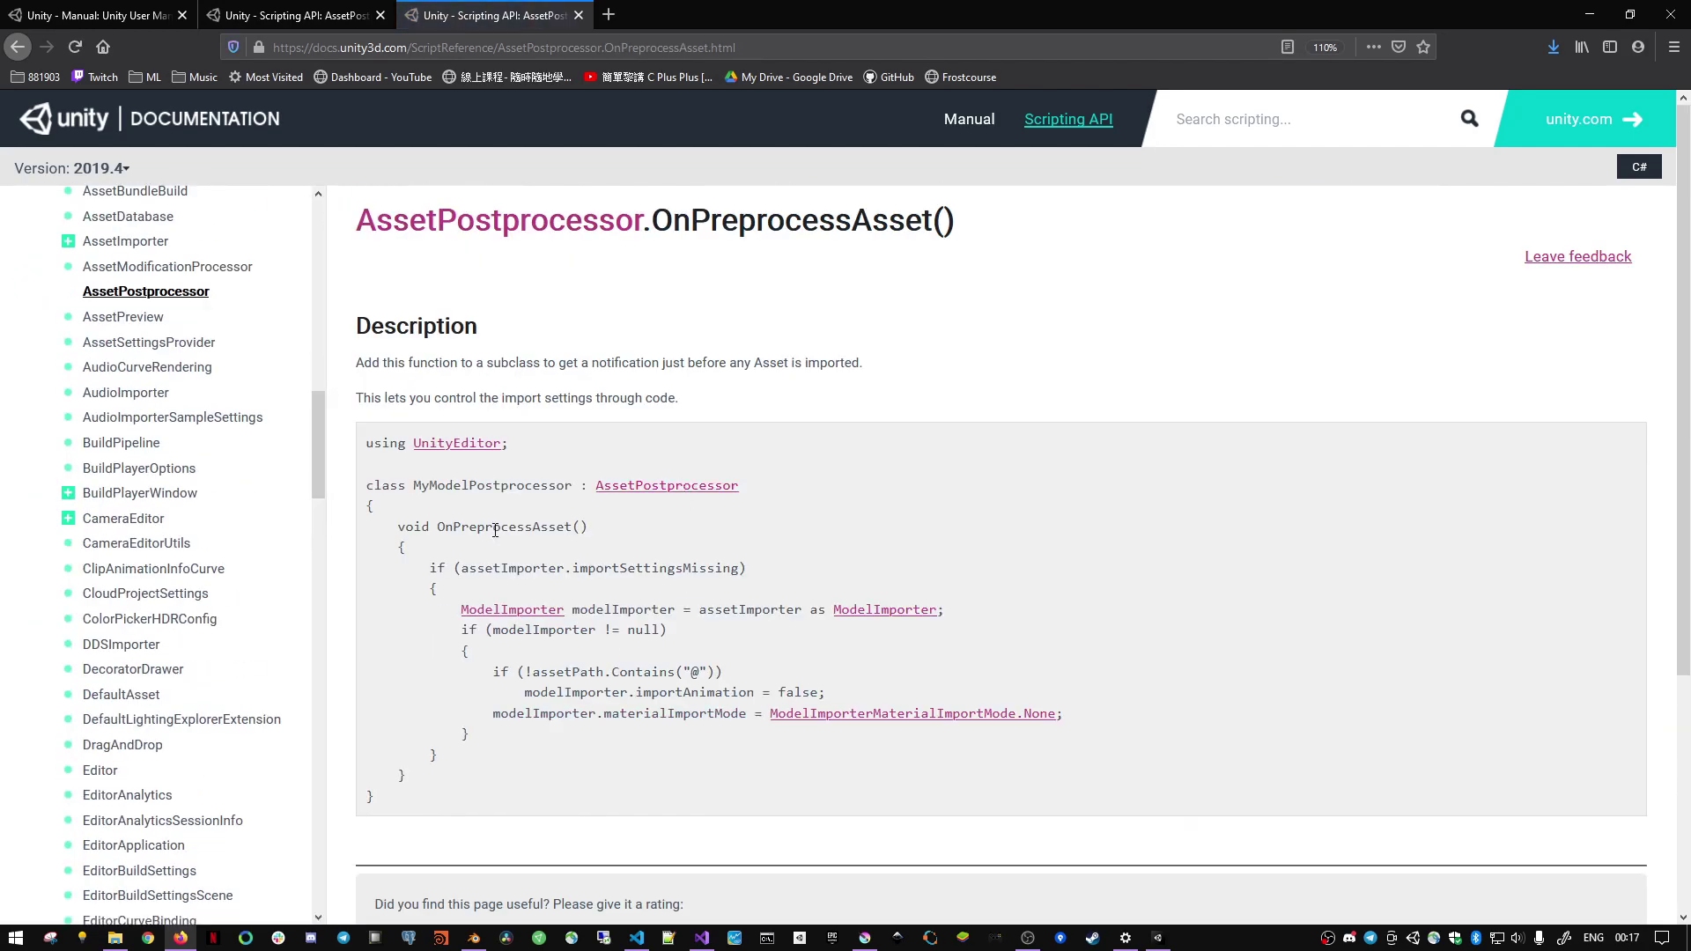
- Copy the OnPreprocessAsset name and add an empty void OnPreprocessAsset() method to the class
double_click(495, 530)
key(ctrl+c)
key(alt+Tab)
text(void)
key(ctrl+v)
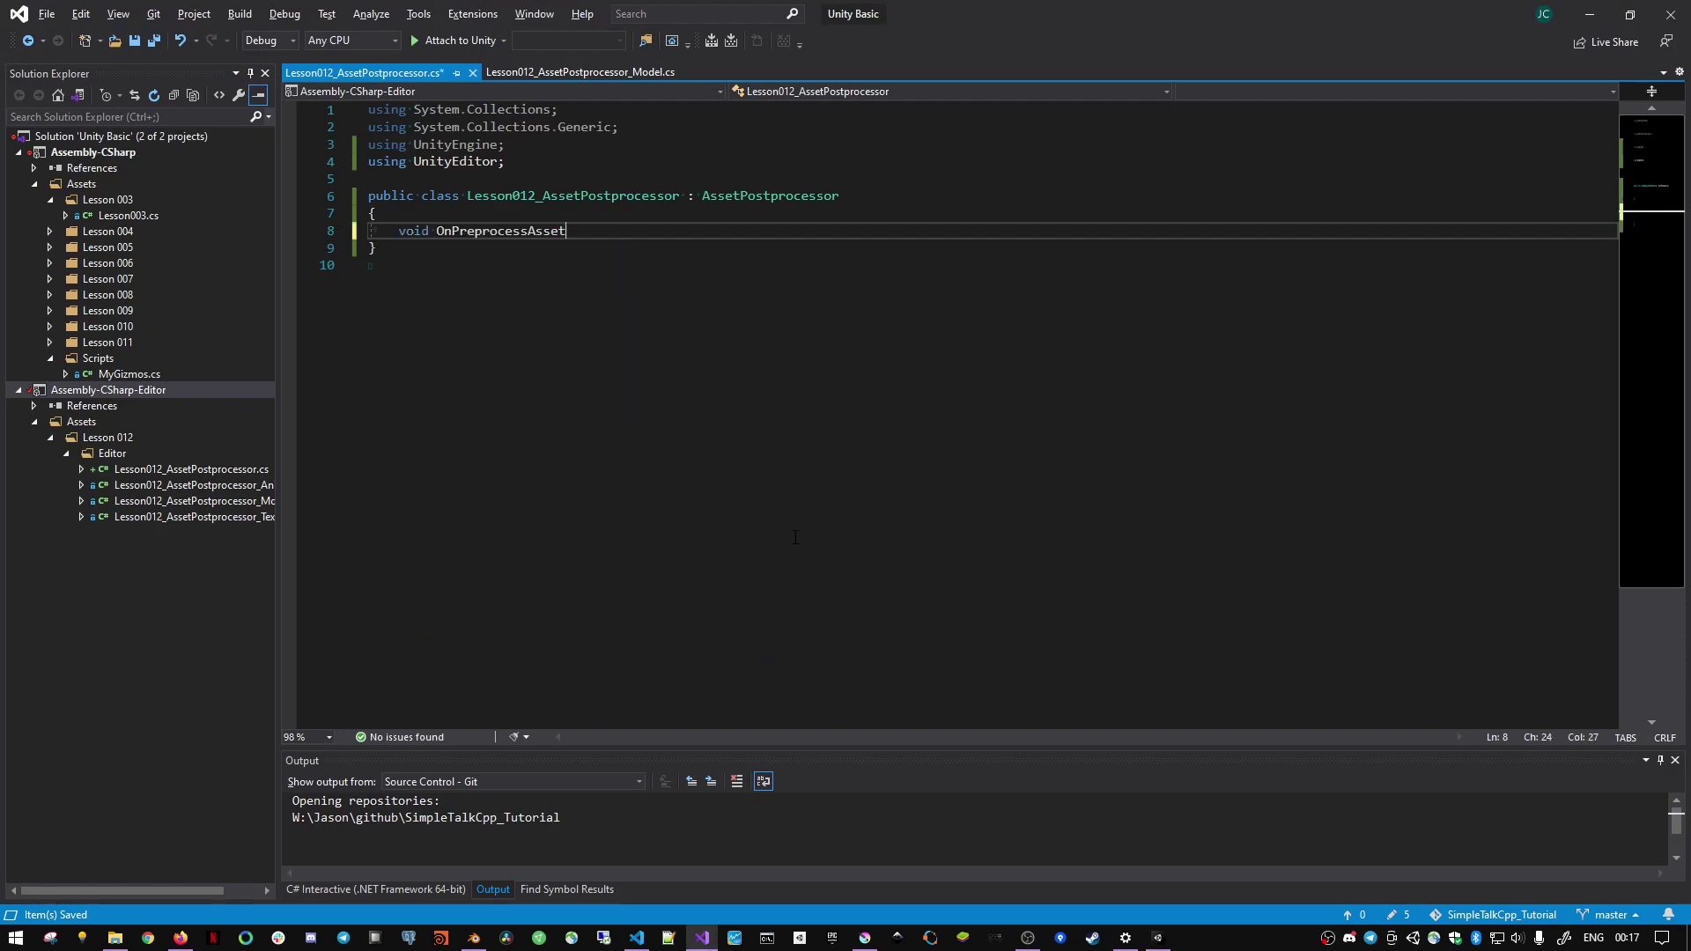
text({)
key(Return)
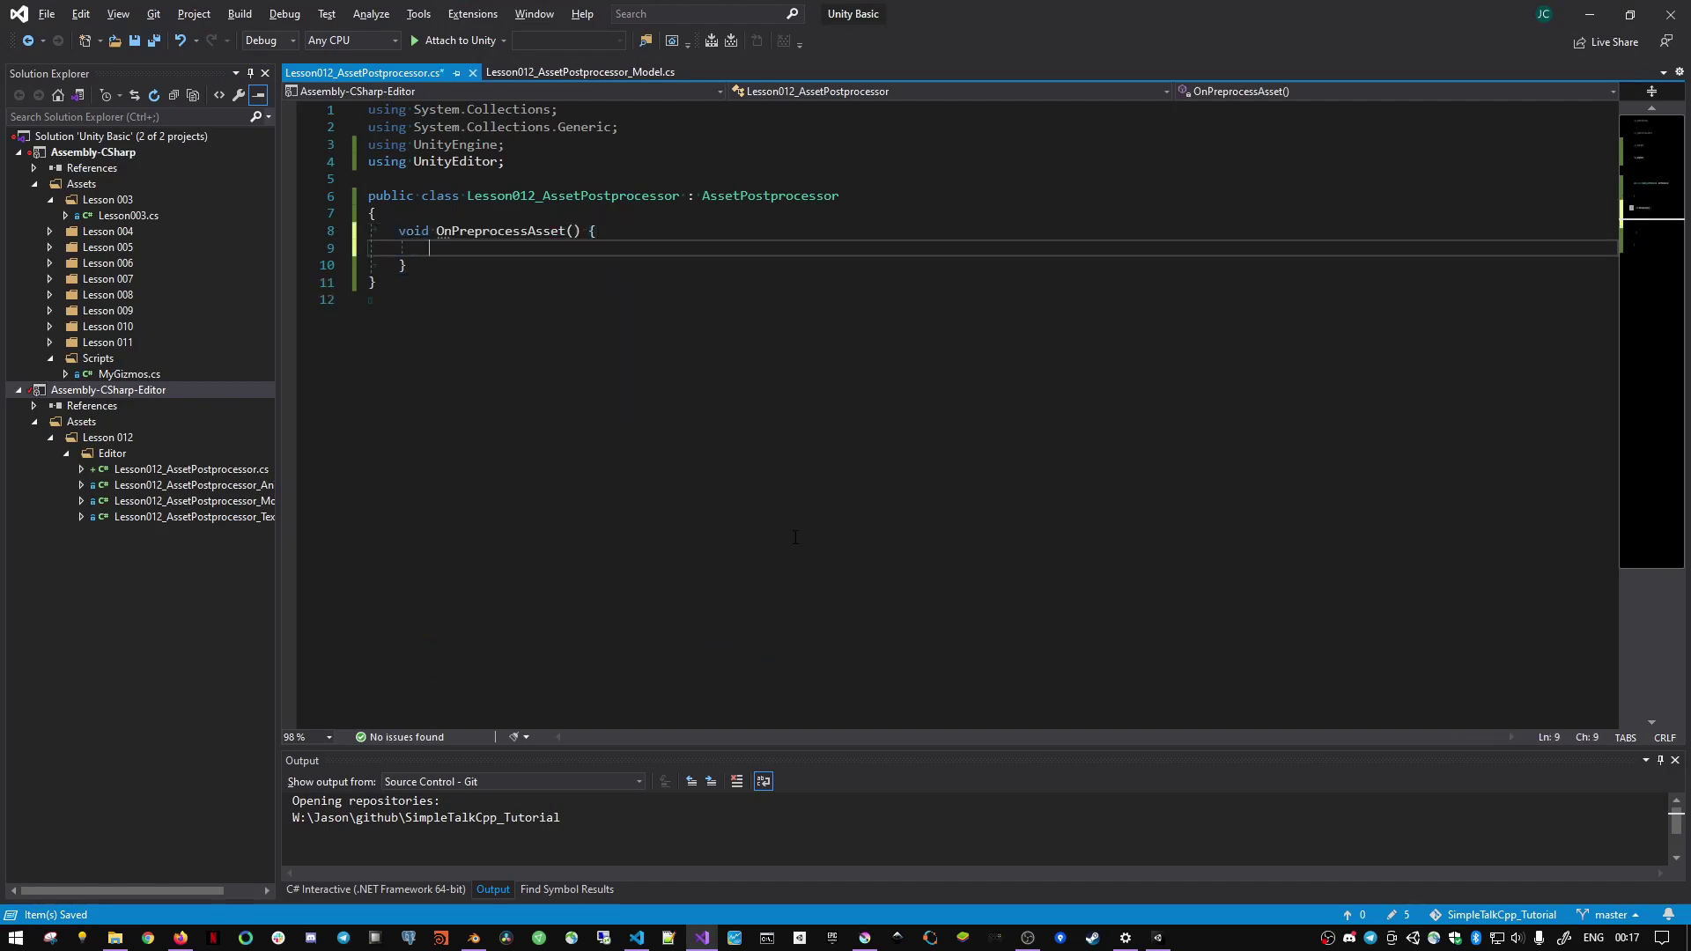
key(alt+Tab)
- Go back to the AssetPostprocessor overview and open the context property page
drag(687, 273, 653, 280)
right_click(653, 280)
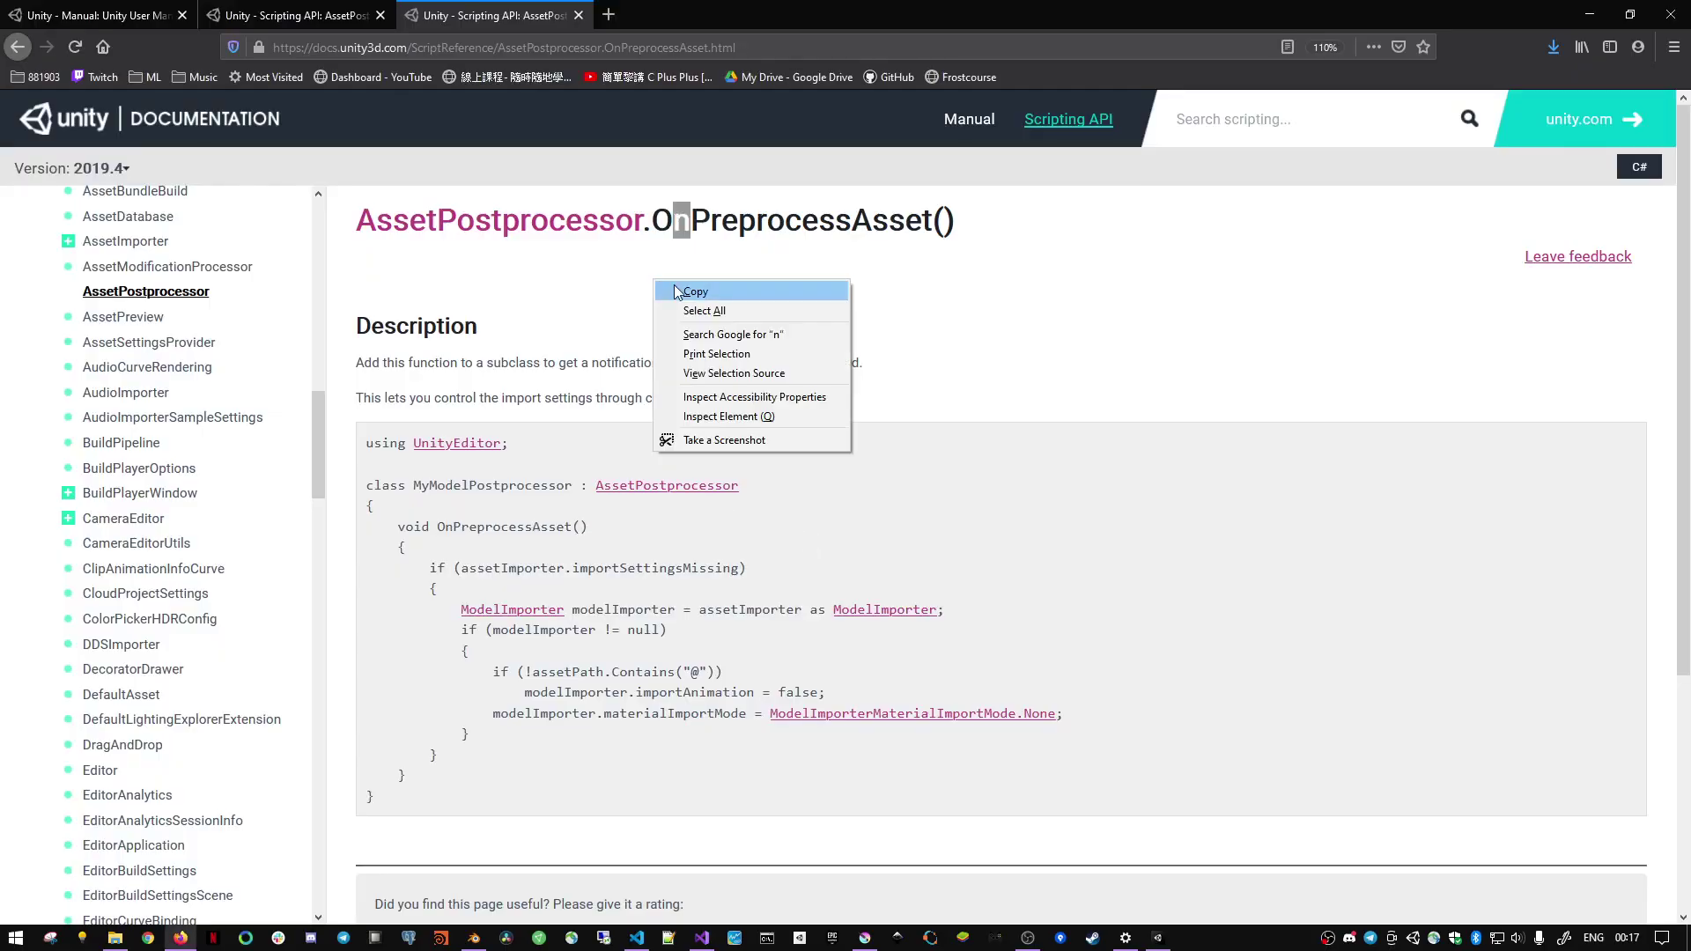
click(676, 291)
key(alt+Left)
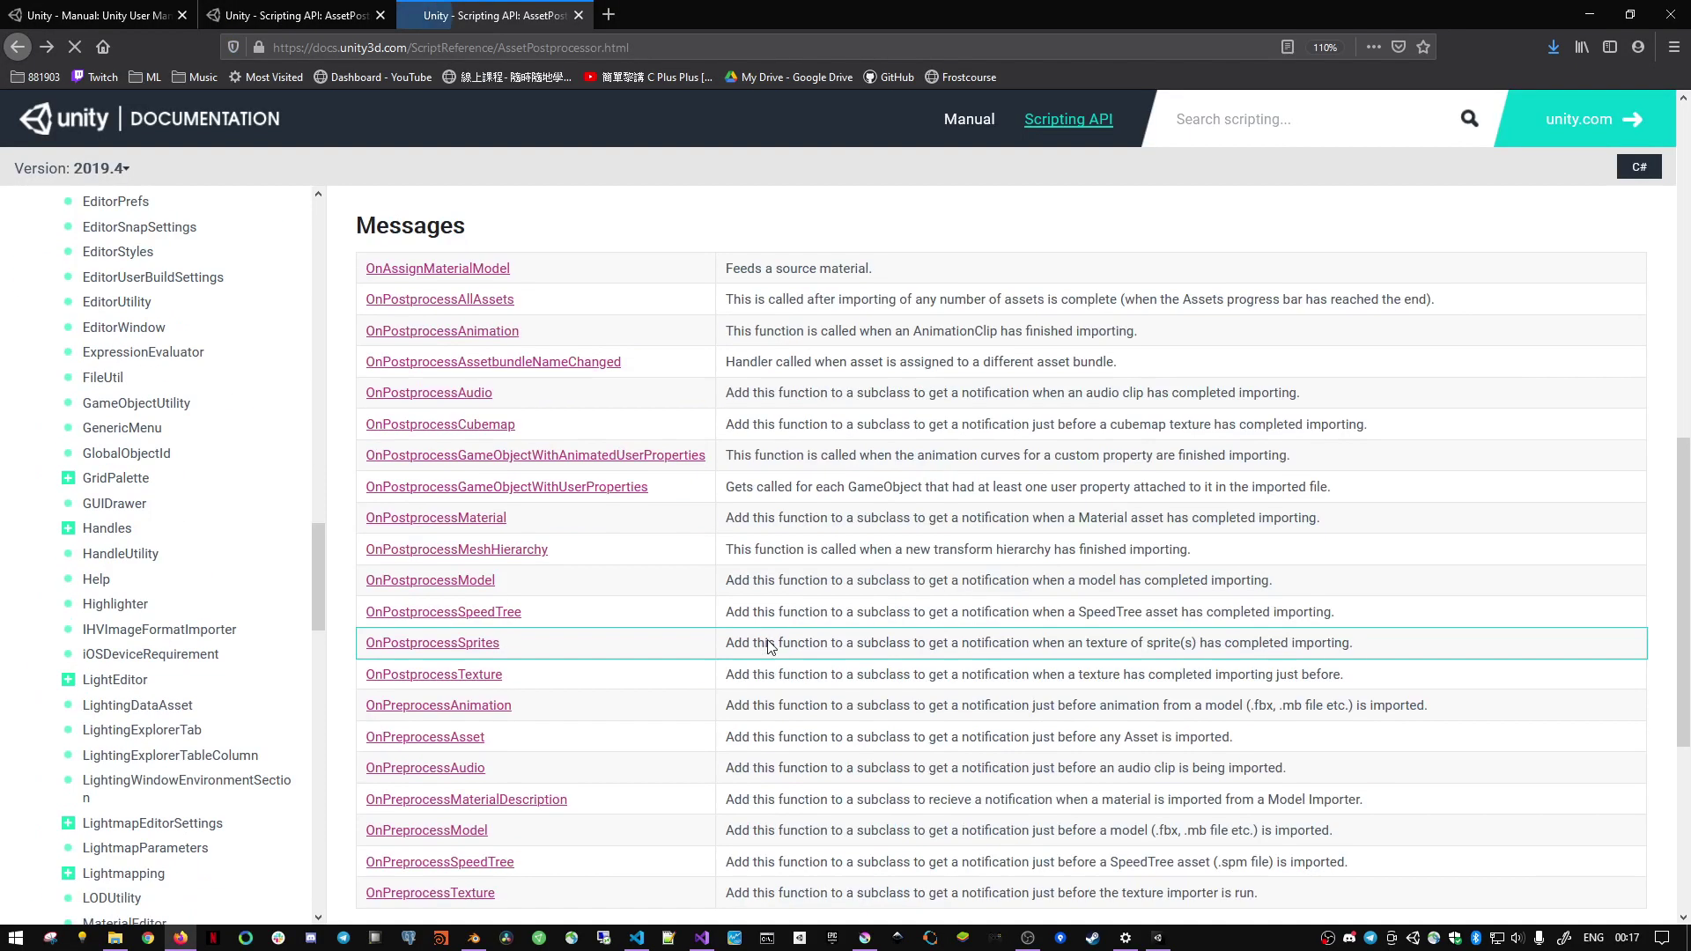
scroll(769, 647, up, 5)
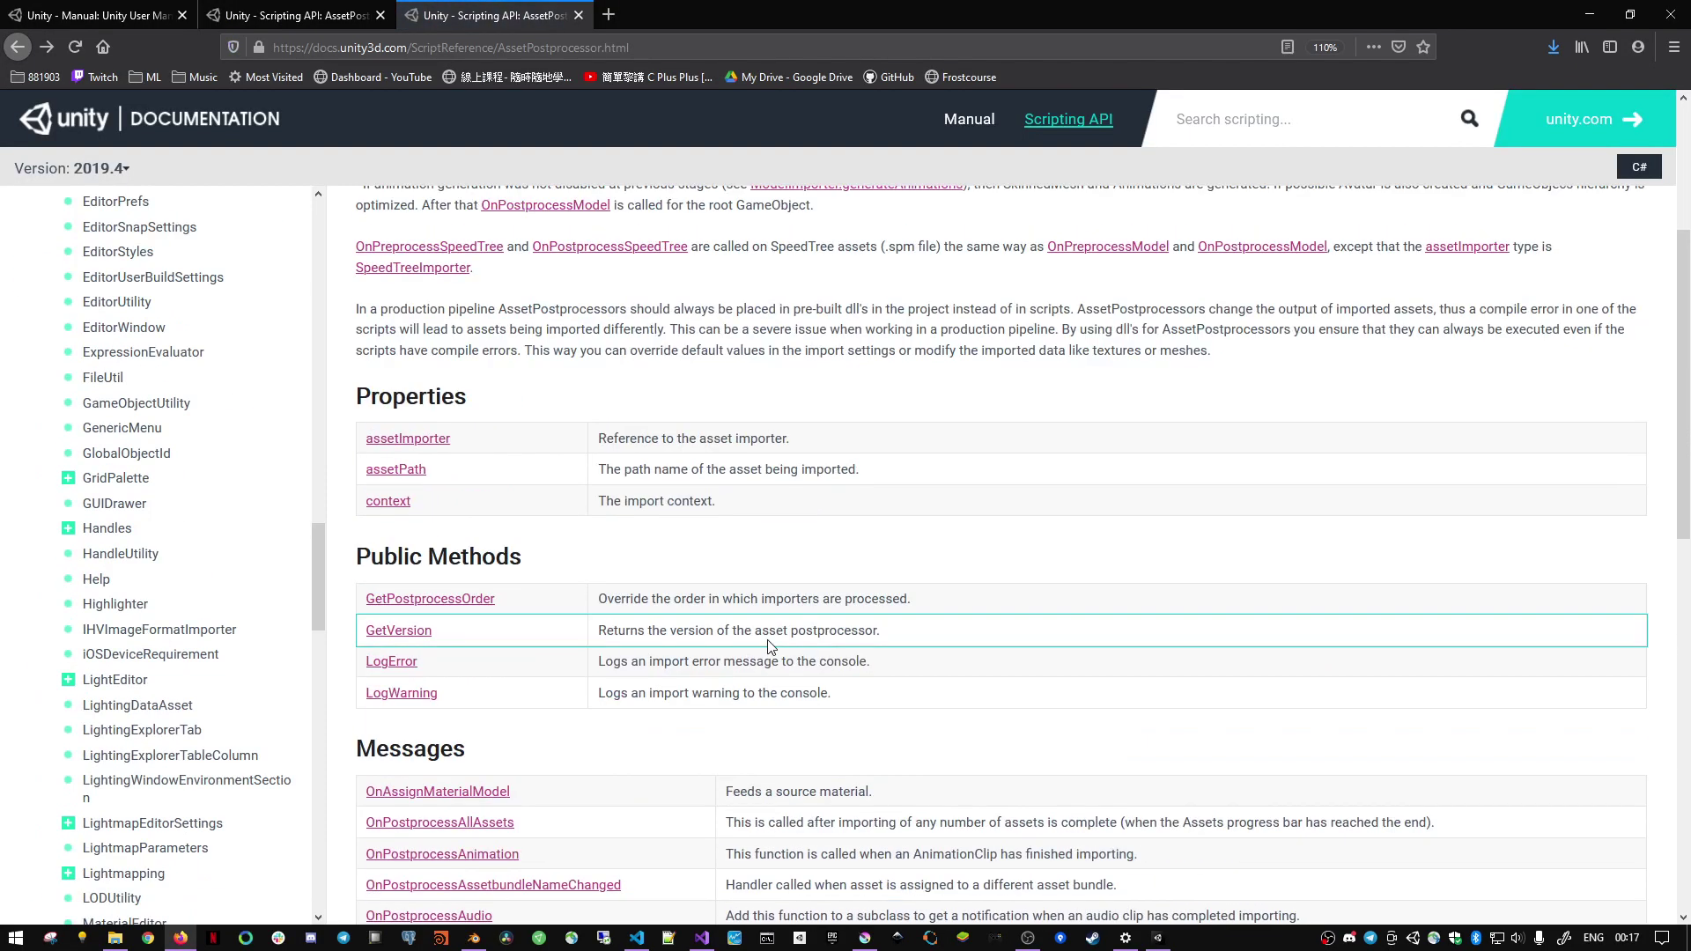
click(394, 503)
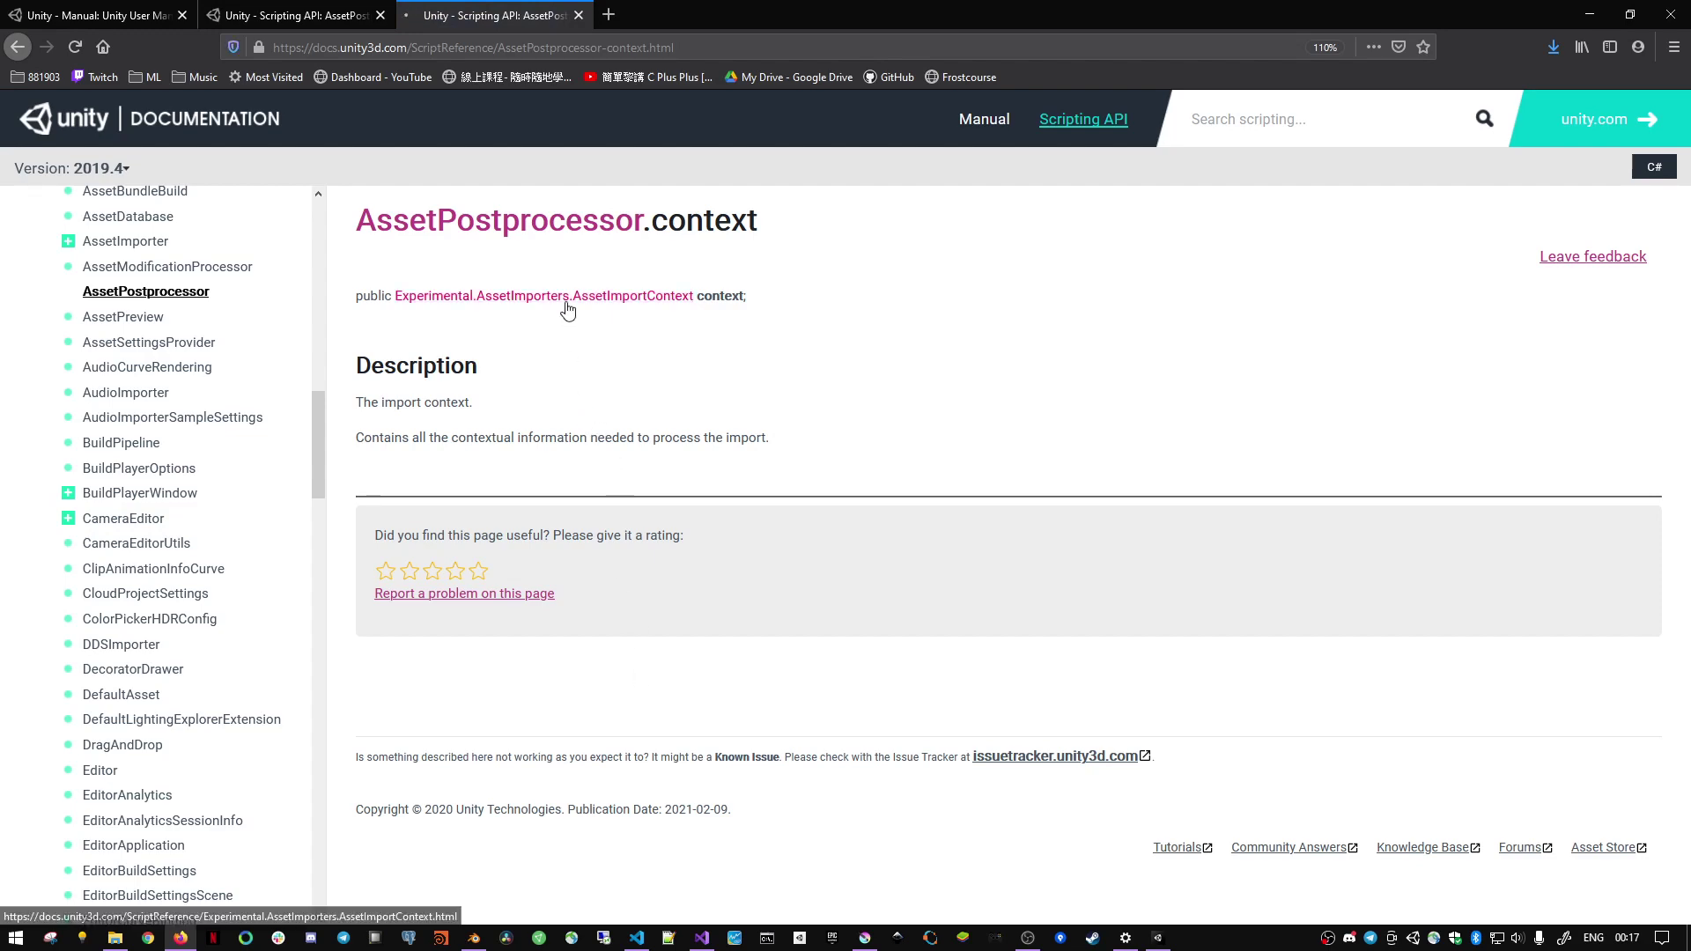
- Read the AssetImportContext page, navigate back, and return to the script in Visual Studio
click(563, 298)
scroll(651, 455, down, 5)
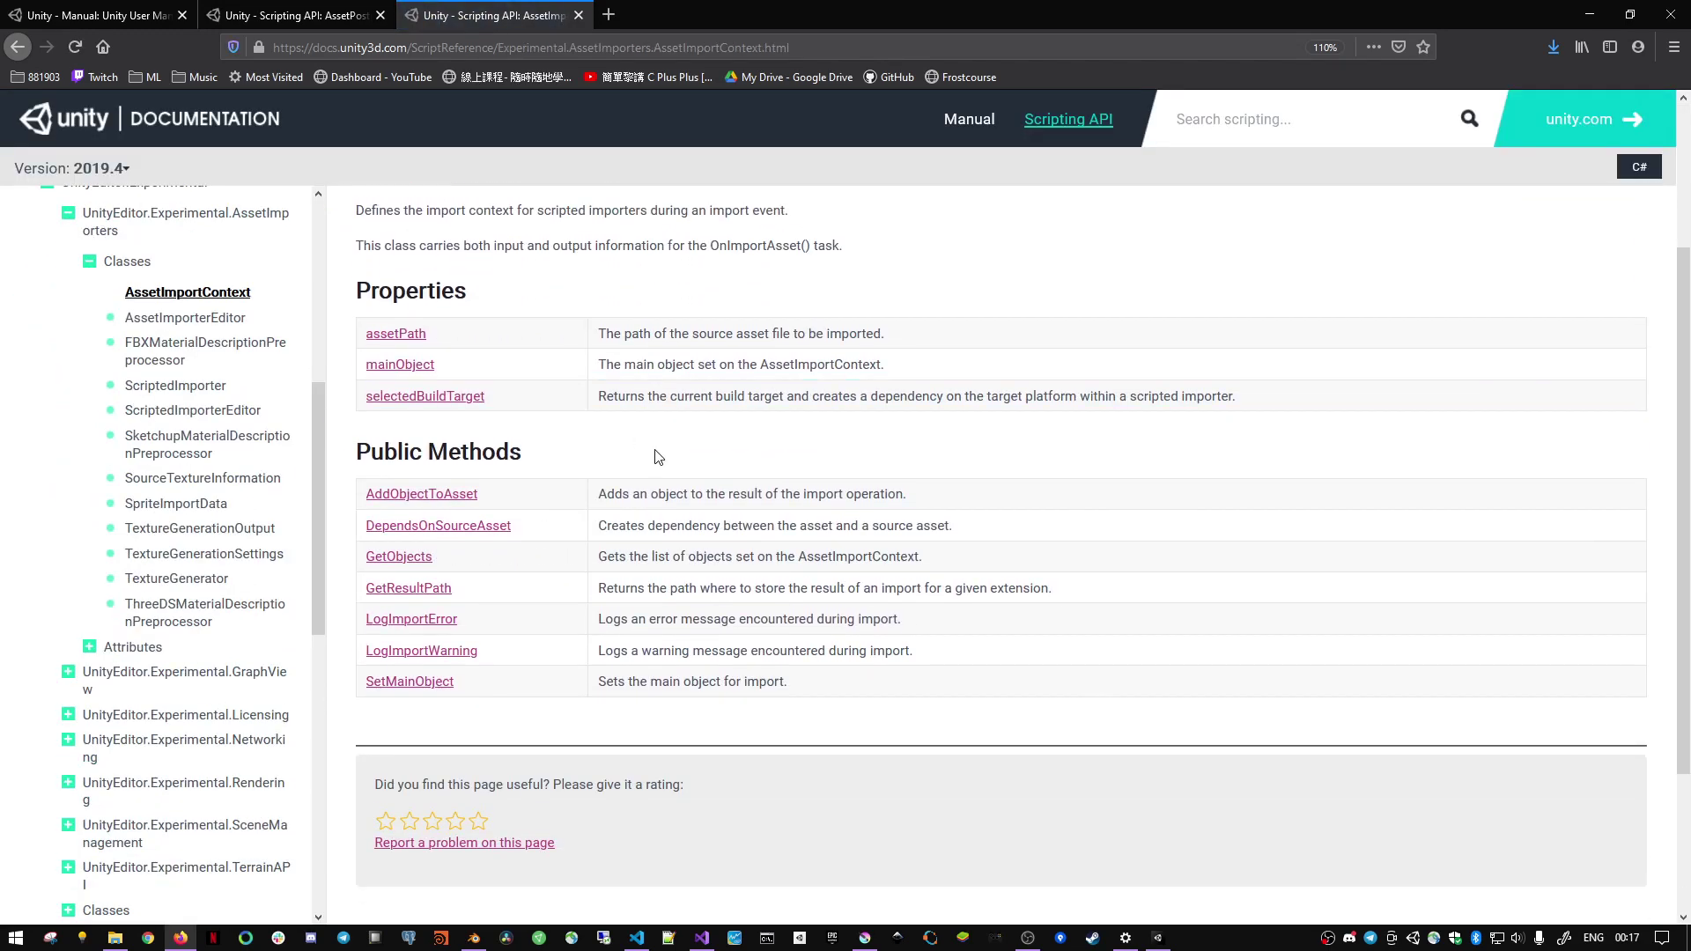
scroll(651, 455, up, 5)
key(alt+Left)
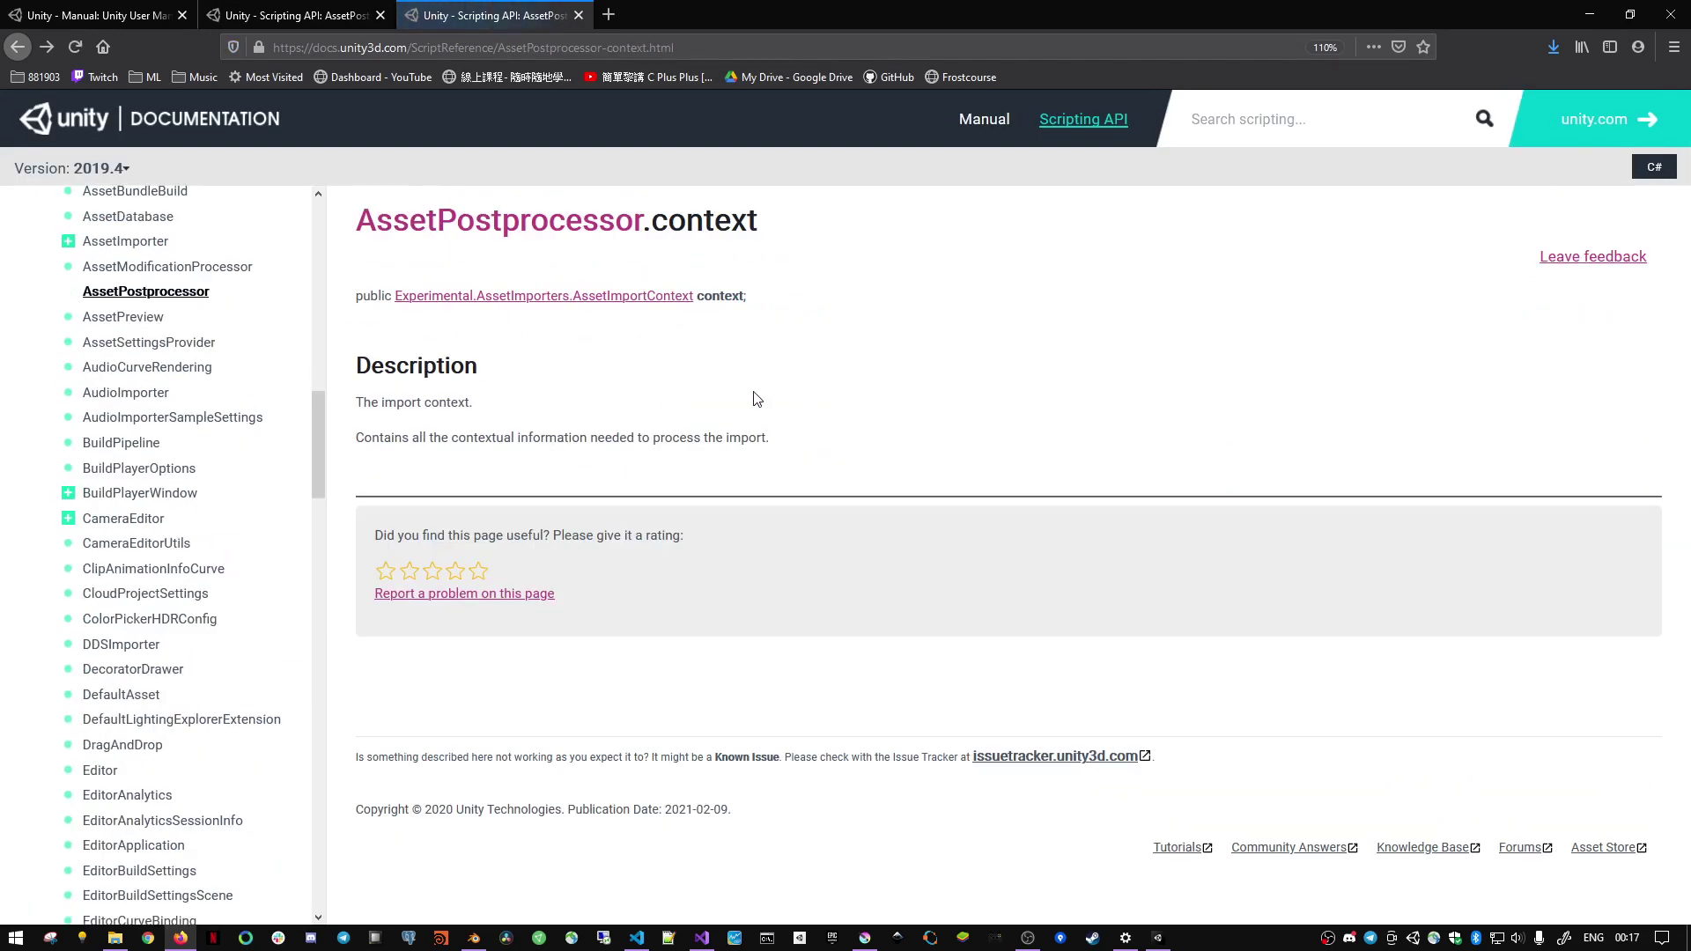
right_click(667, 389)
click(695, 404)
key(alt+Tab)
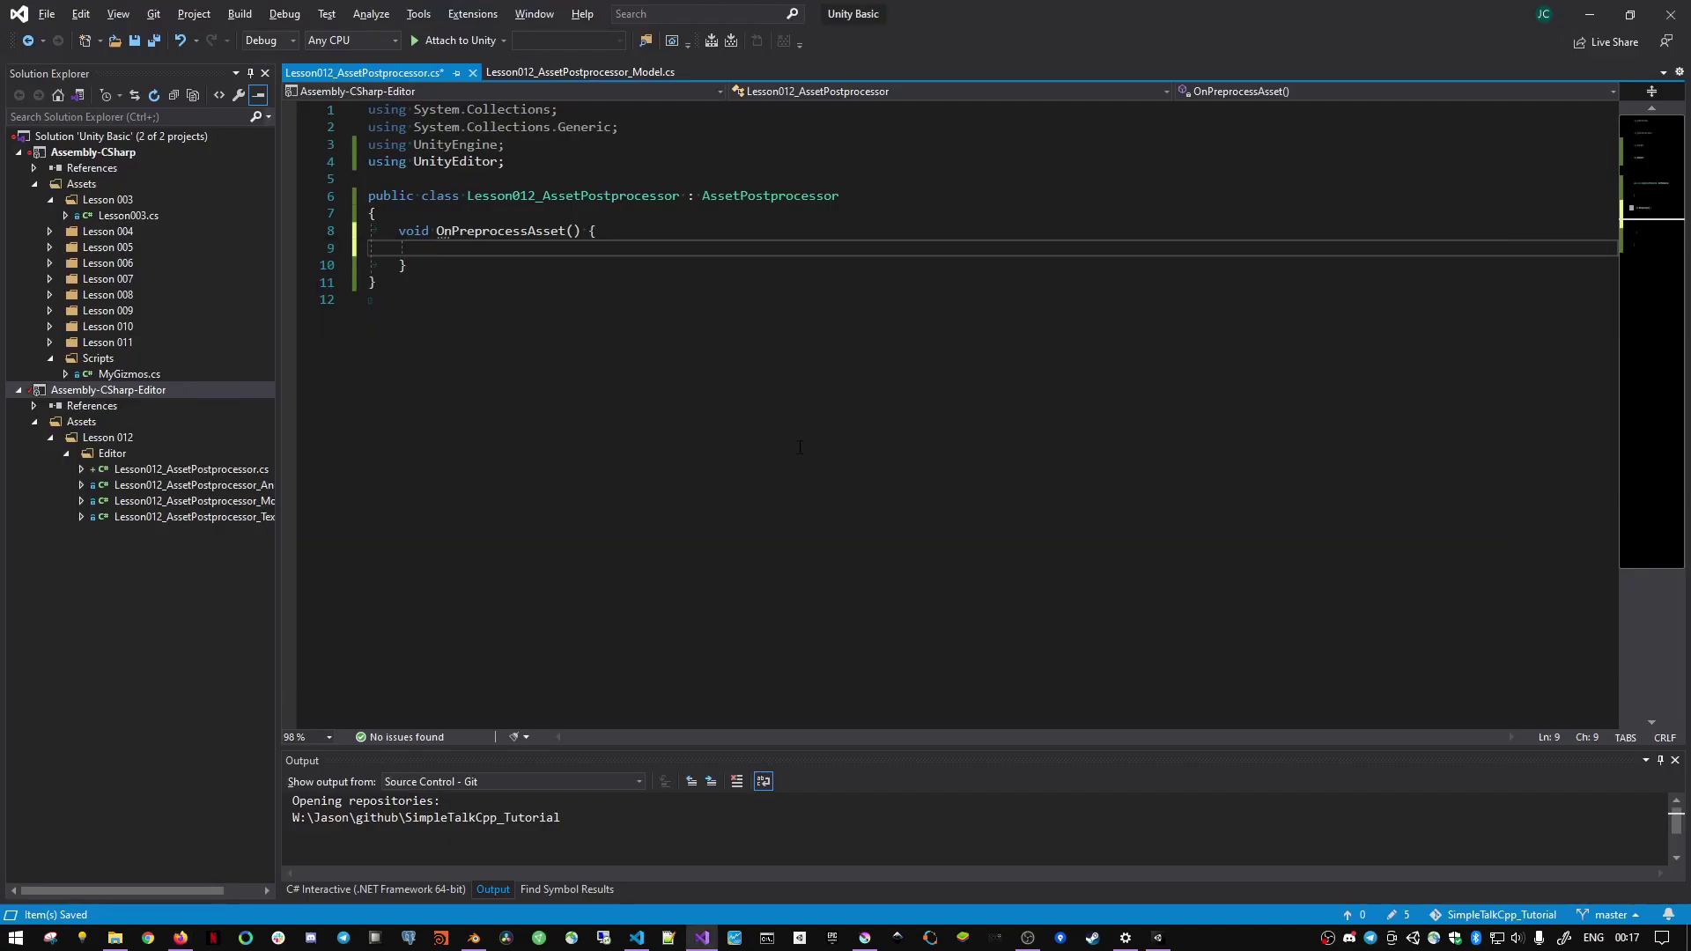
- Write Debug.Log($"OnPreprocessAsset {assetPath}") inside OnPreprocessAsset and save the script
text(Debug.)
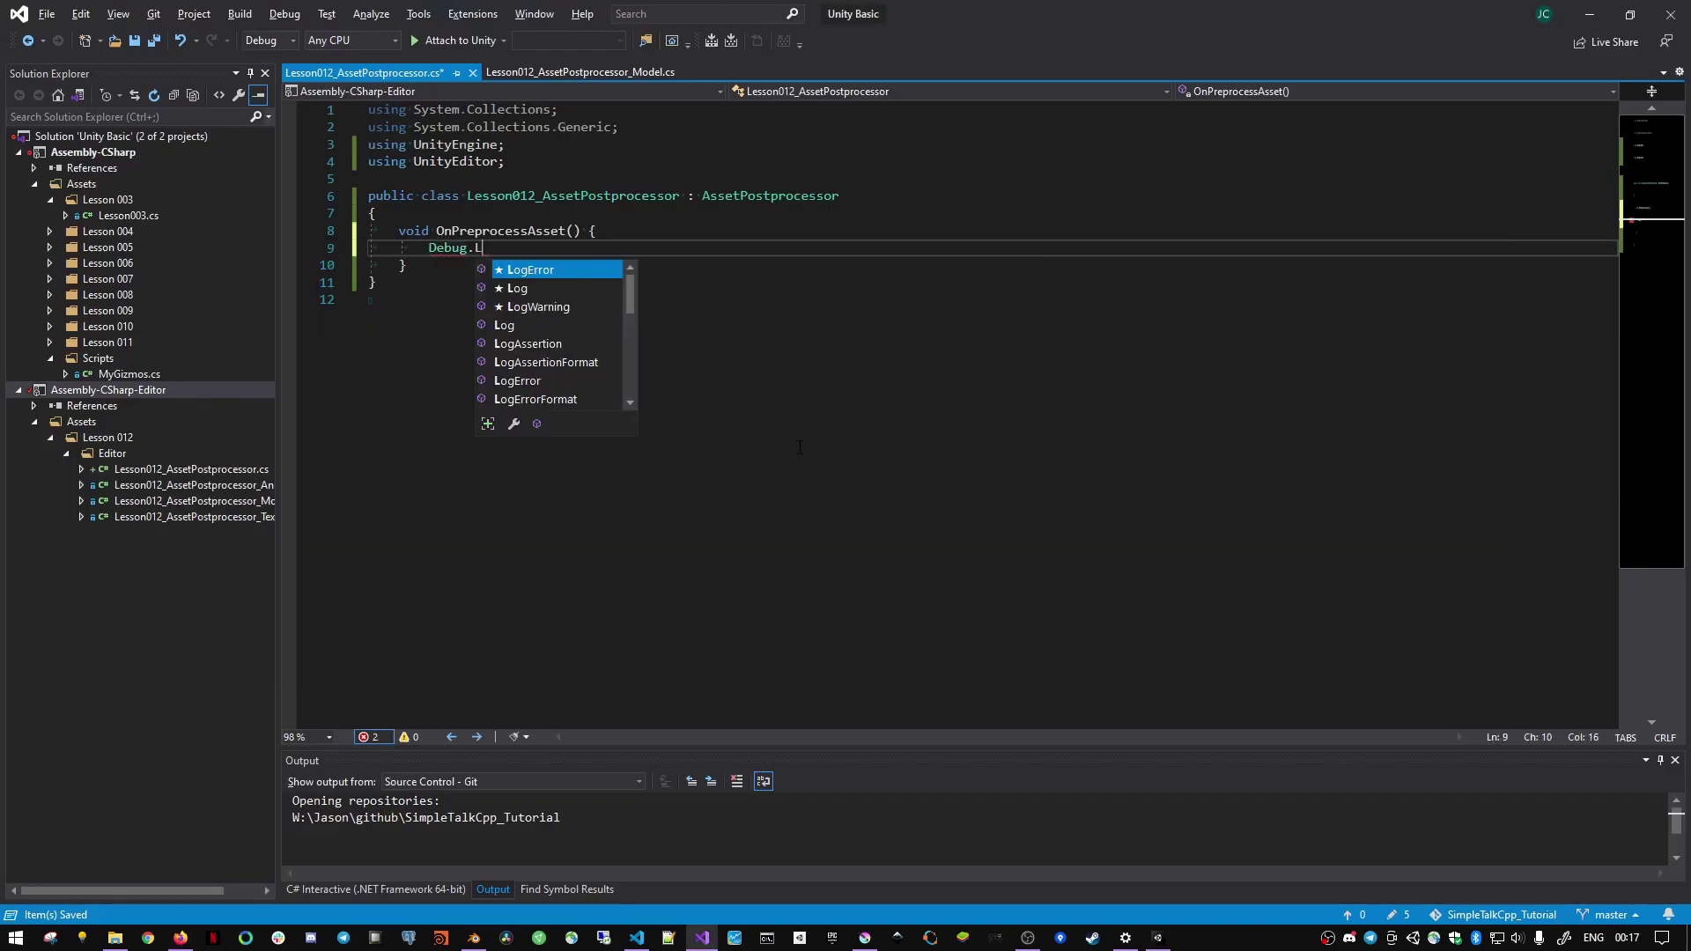
text(Log()
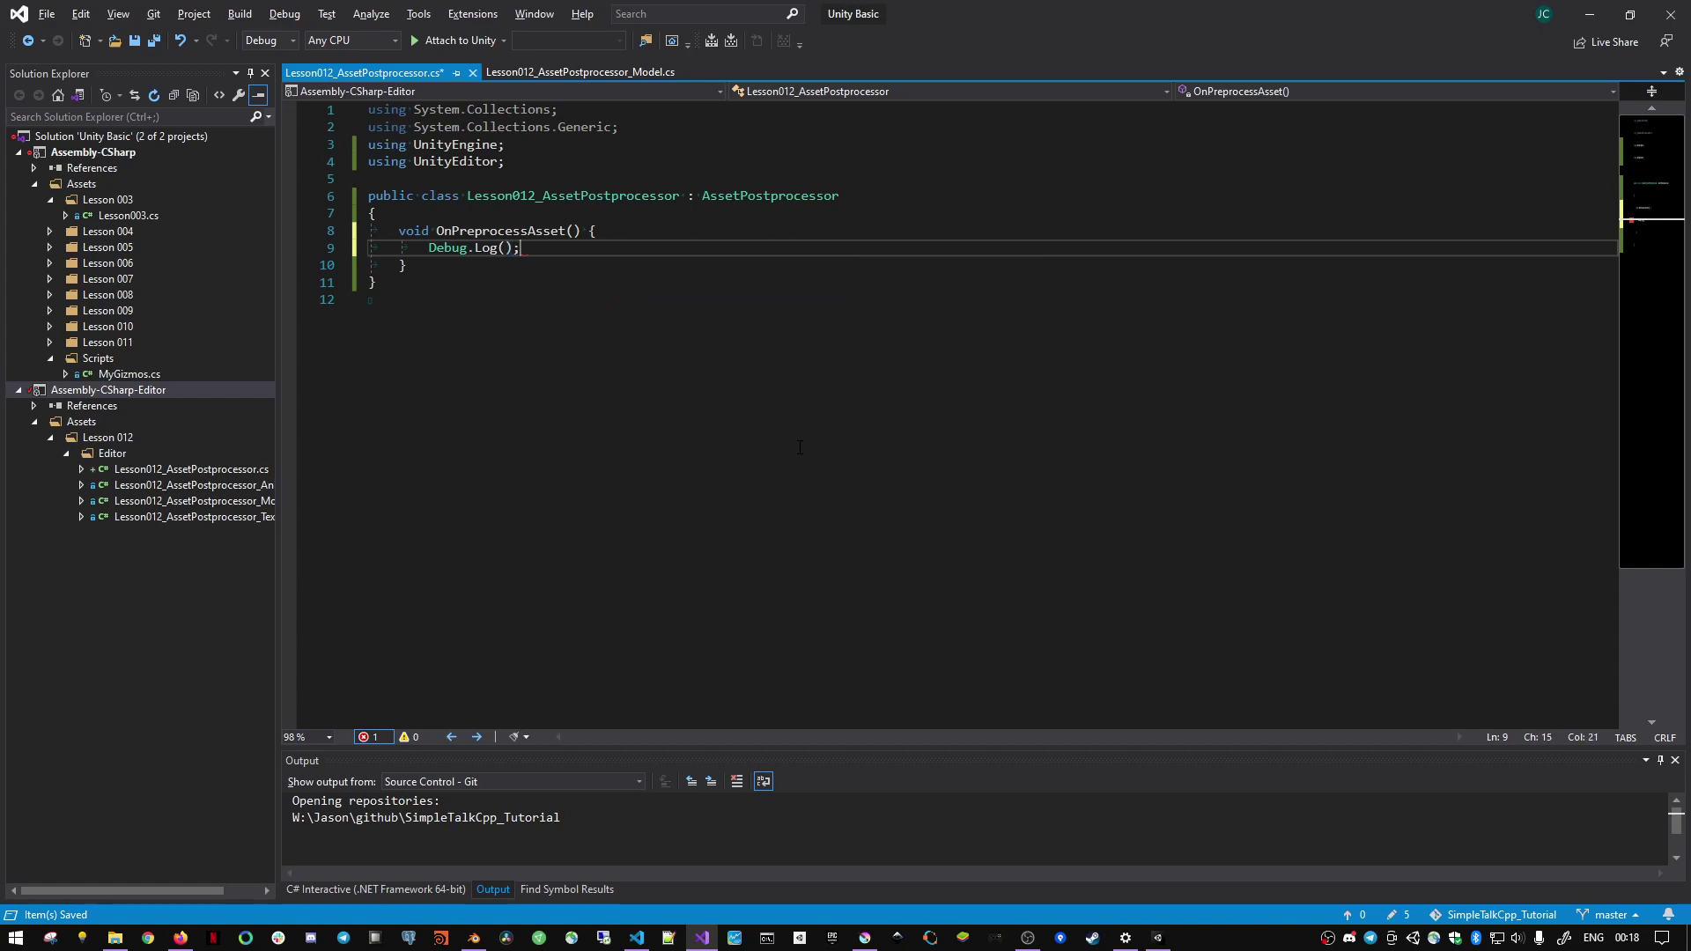
text(")
text(Test)
key(ctrl+z)
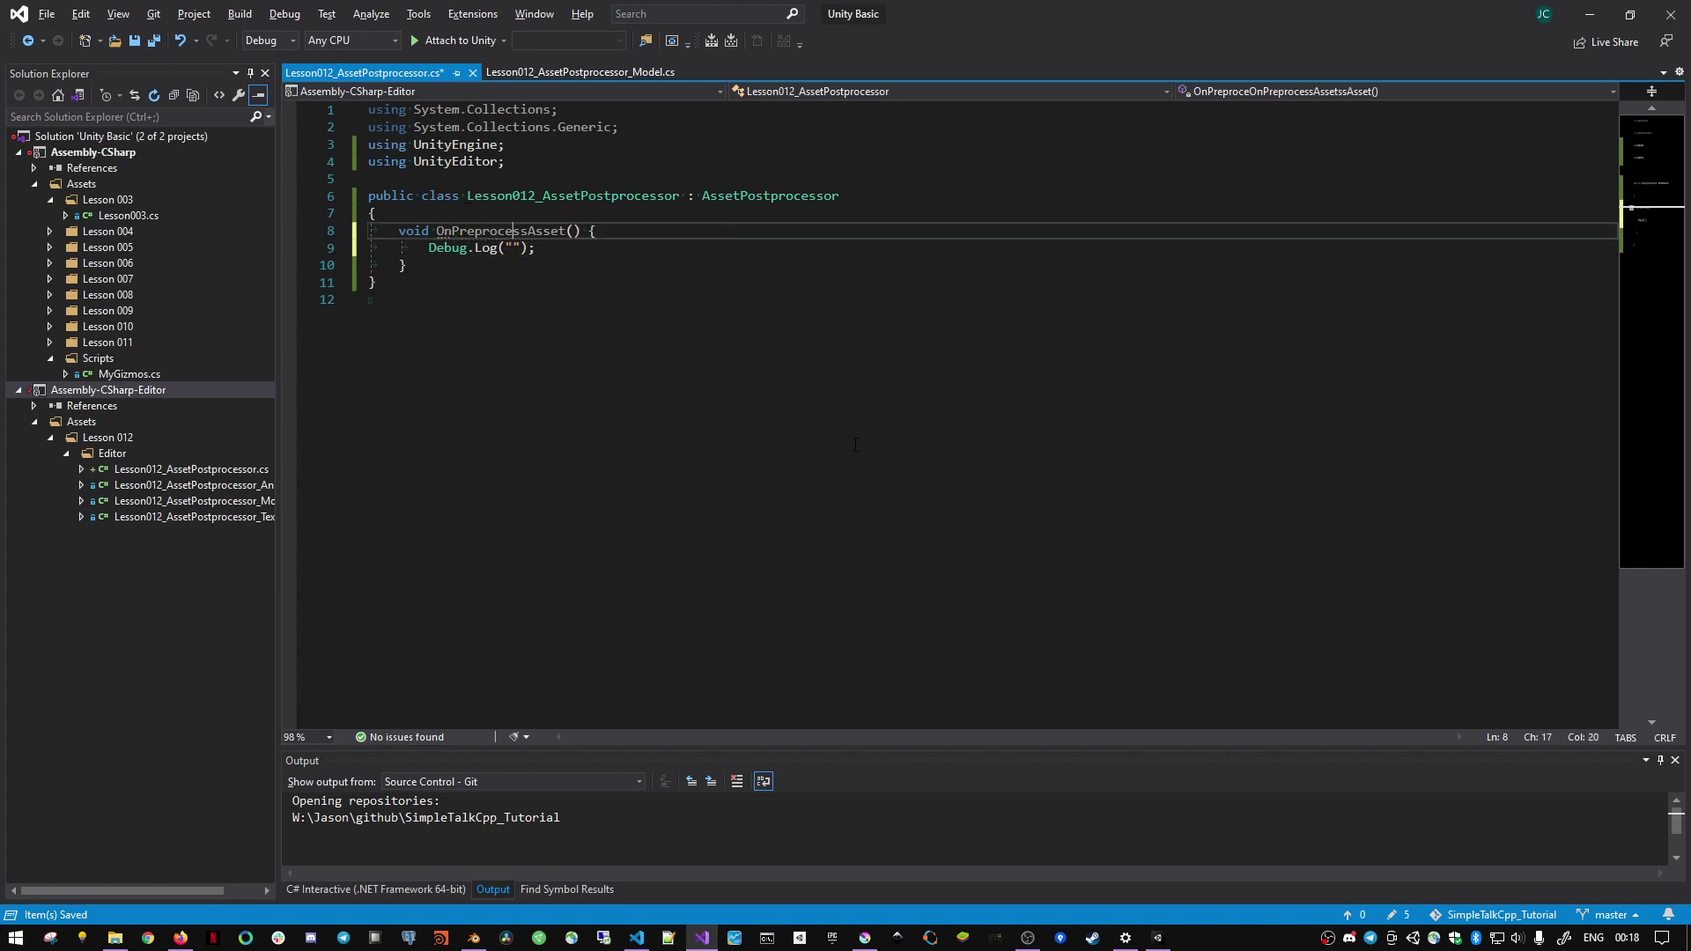
text(OnPreprocessAsset)
key(ctrl+Left)
key(ctrl+Left)
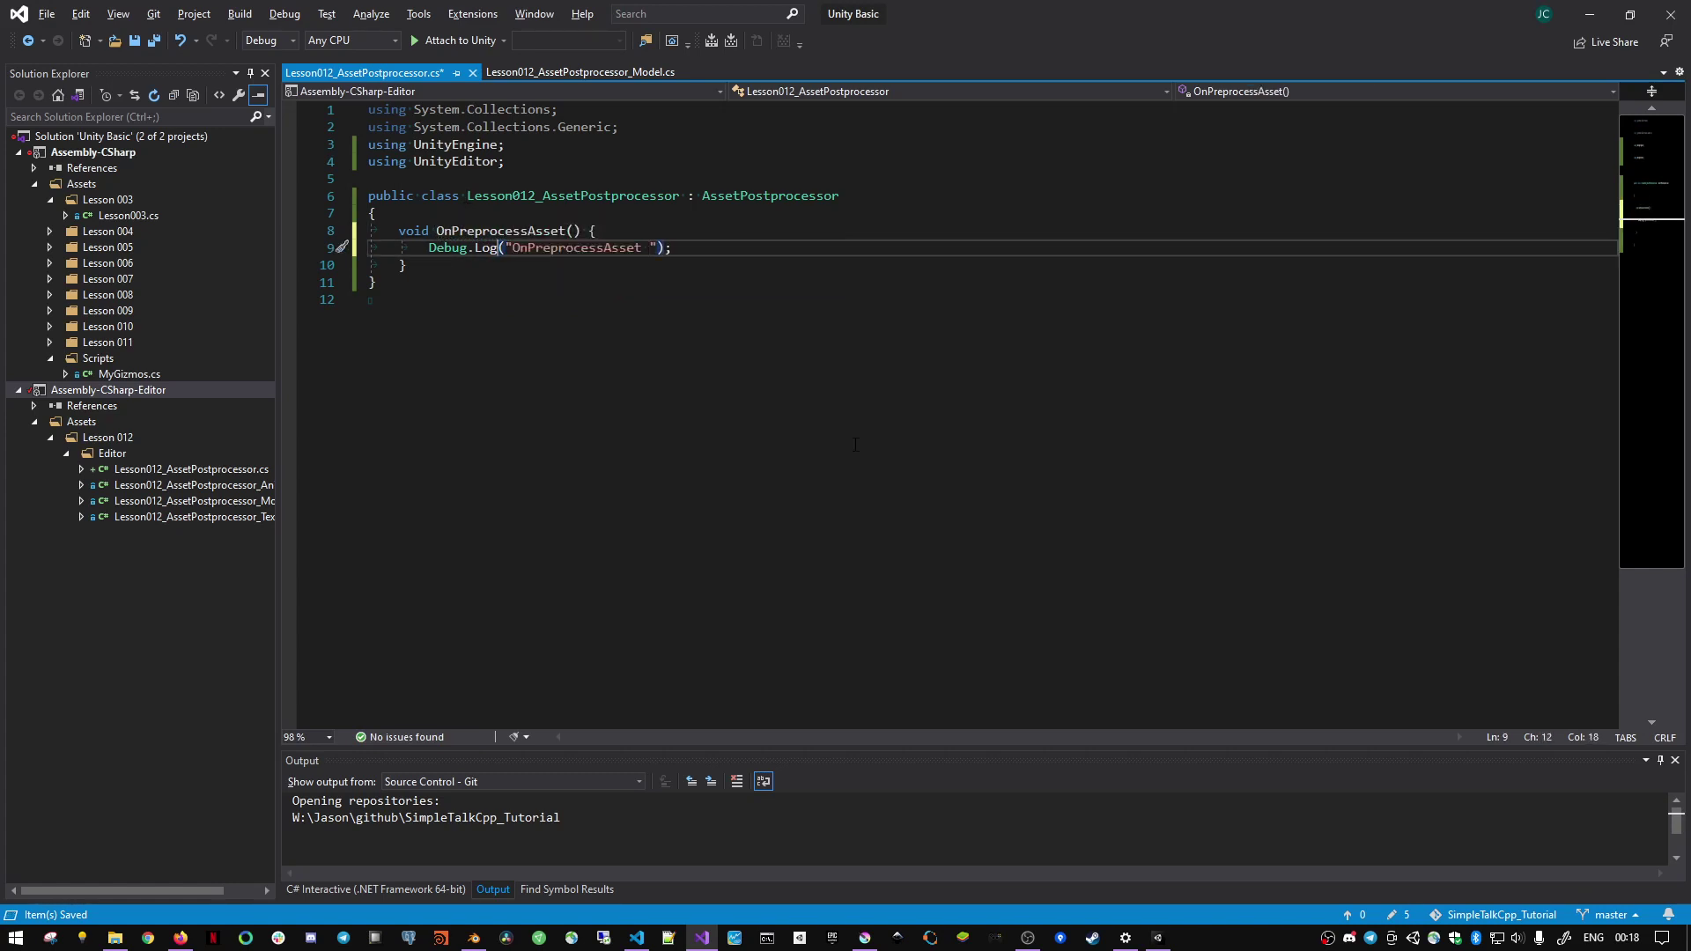
text($)
key(ctrl+Right)
key(ctrl+Right)
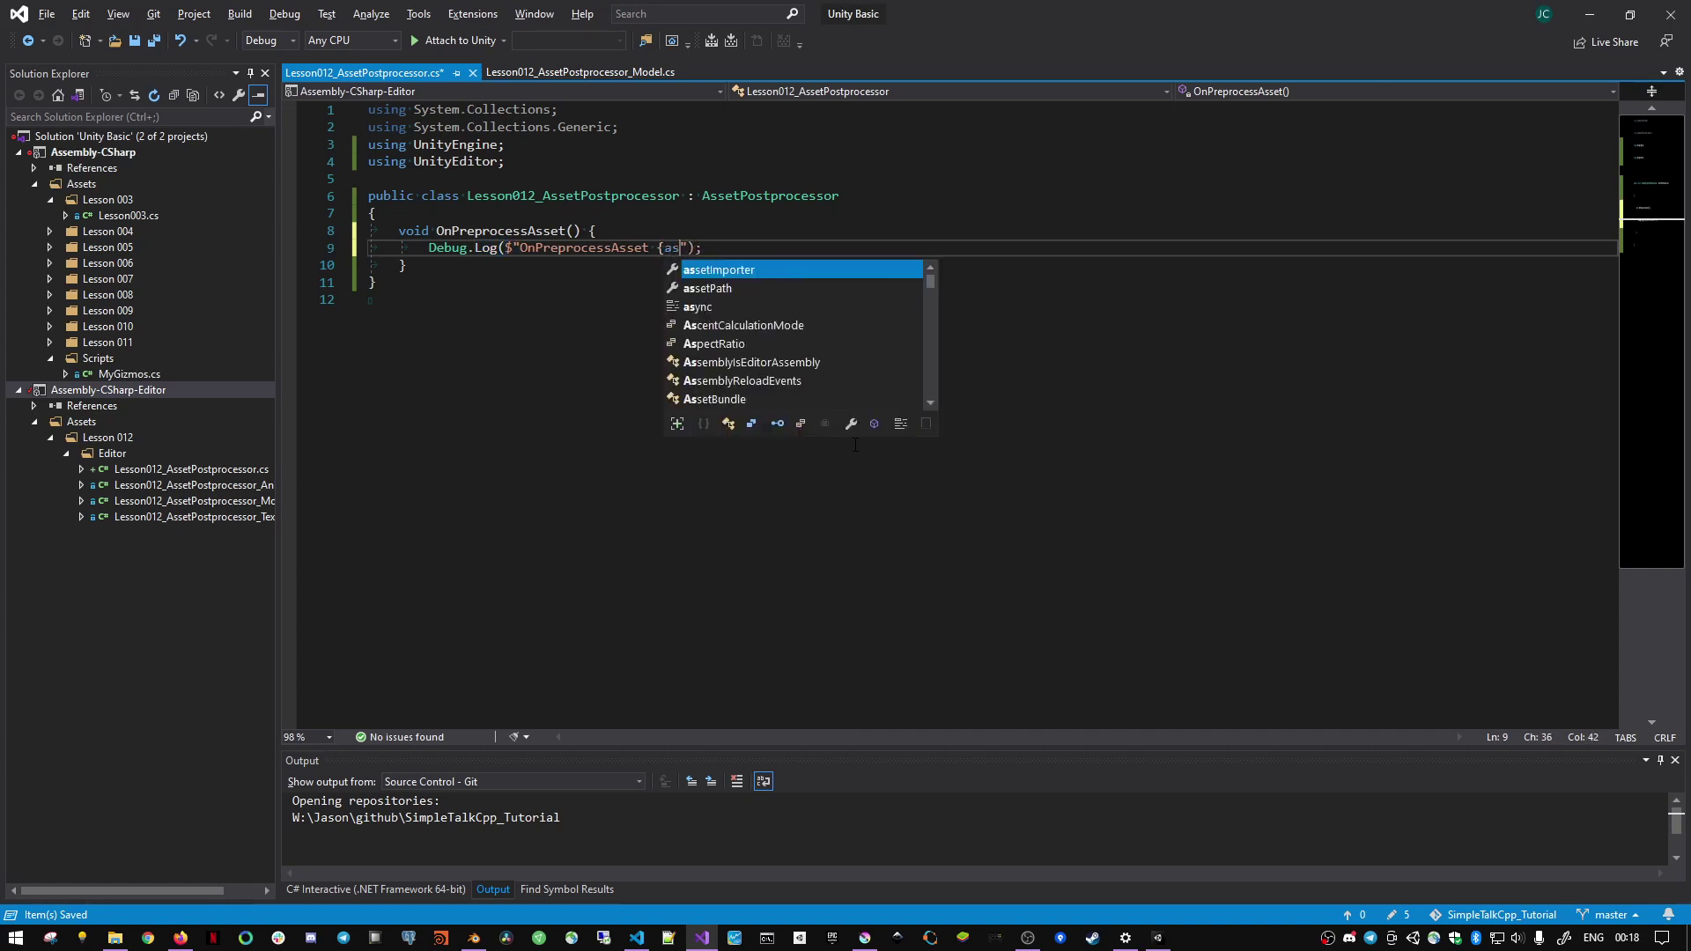
text({assetPath})
key(ctrl+s)
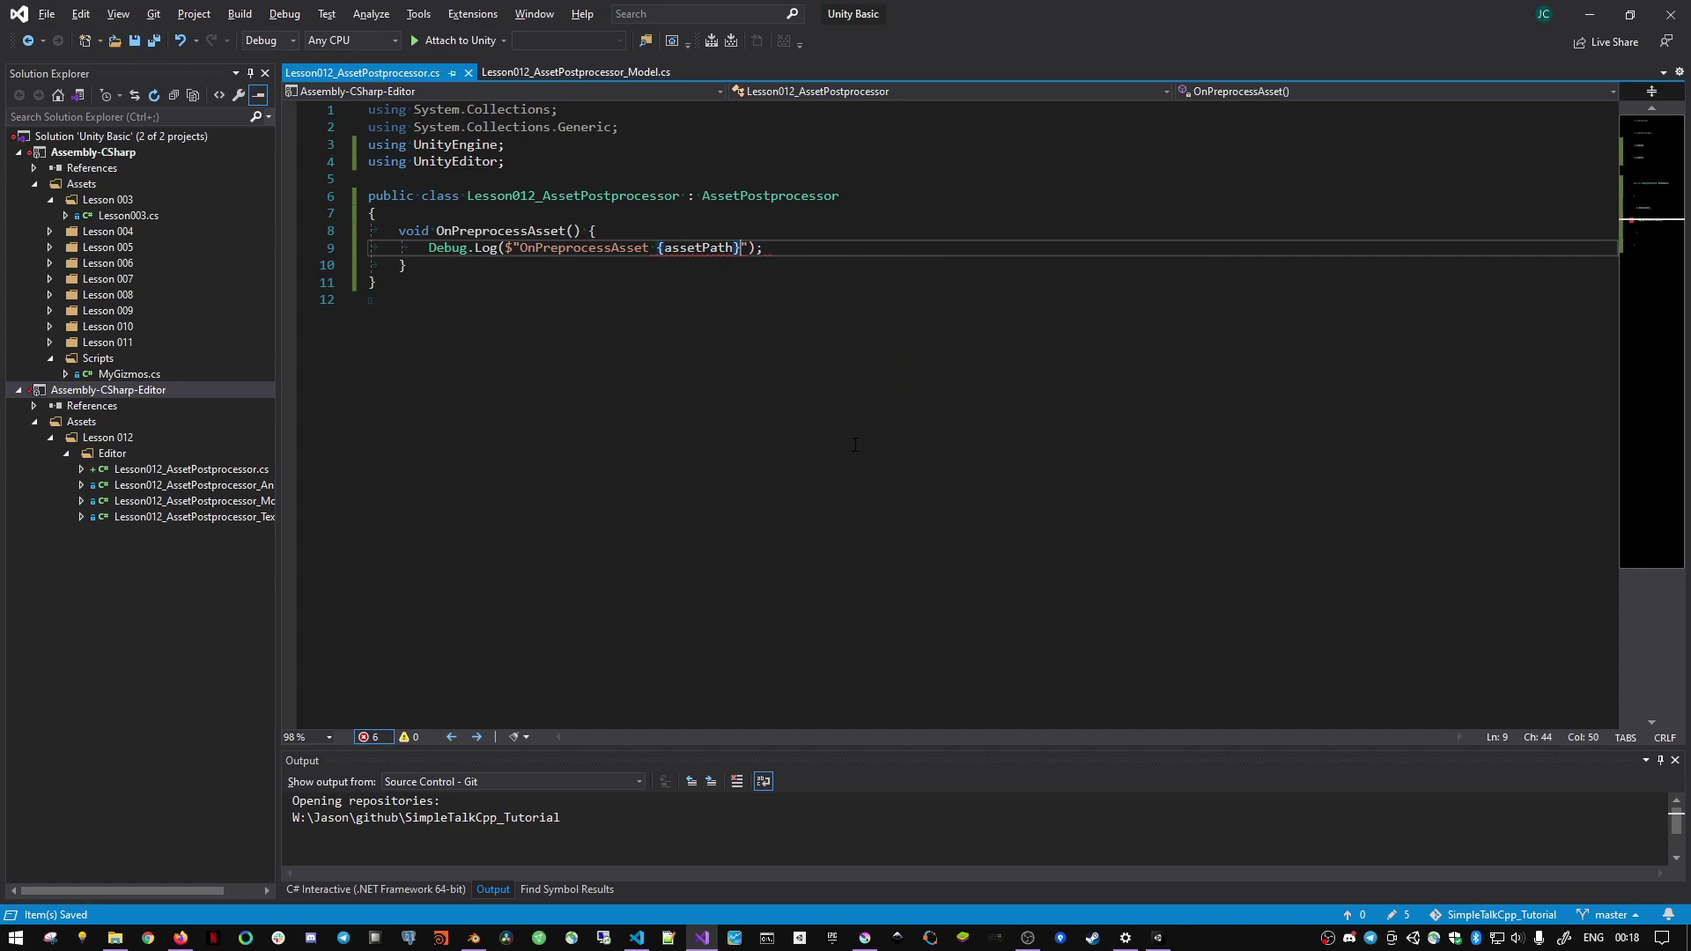
key(alt+Tab)
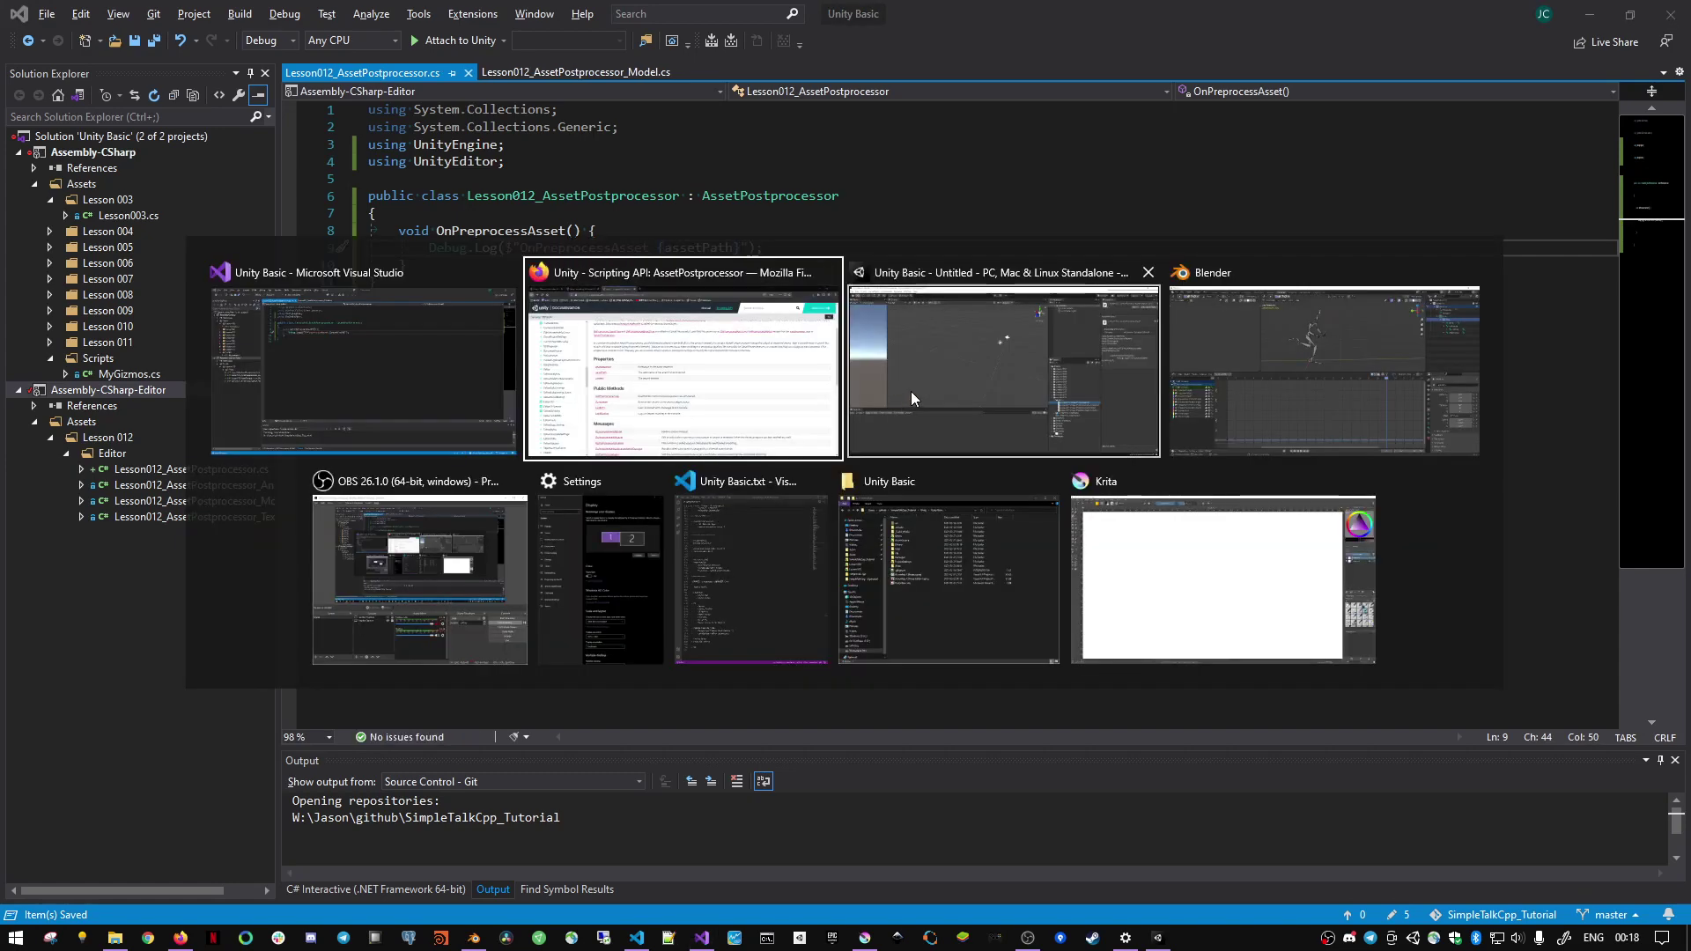
- Collapse the Editor folder and reimport Lesson012_TestModel
click(911, 391)
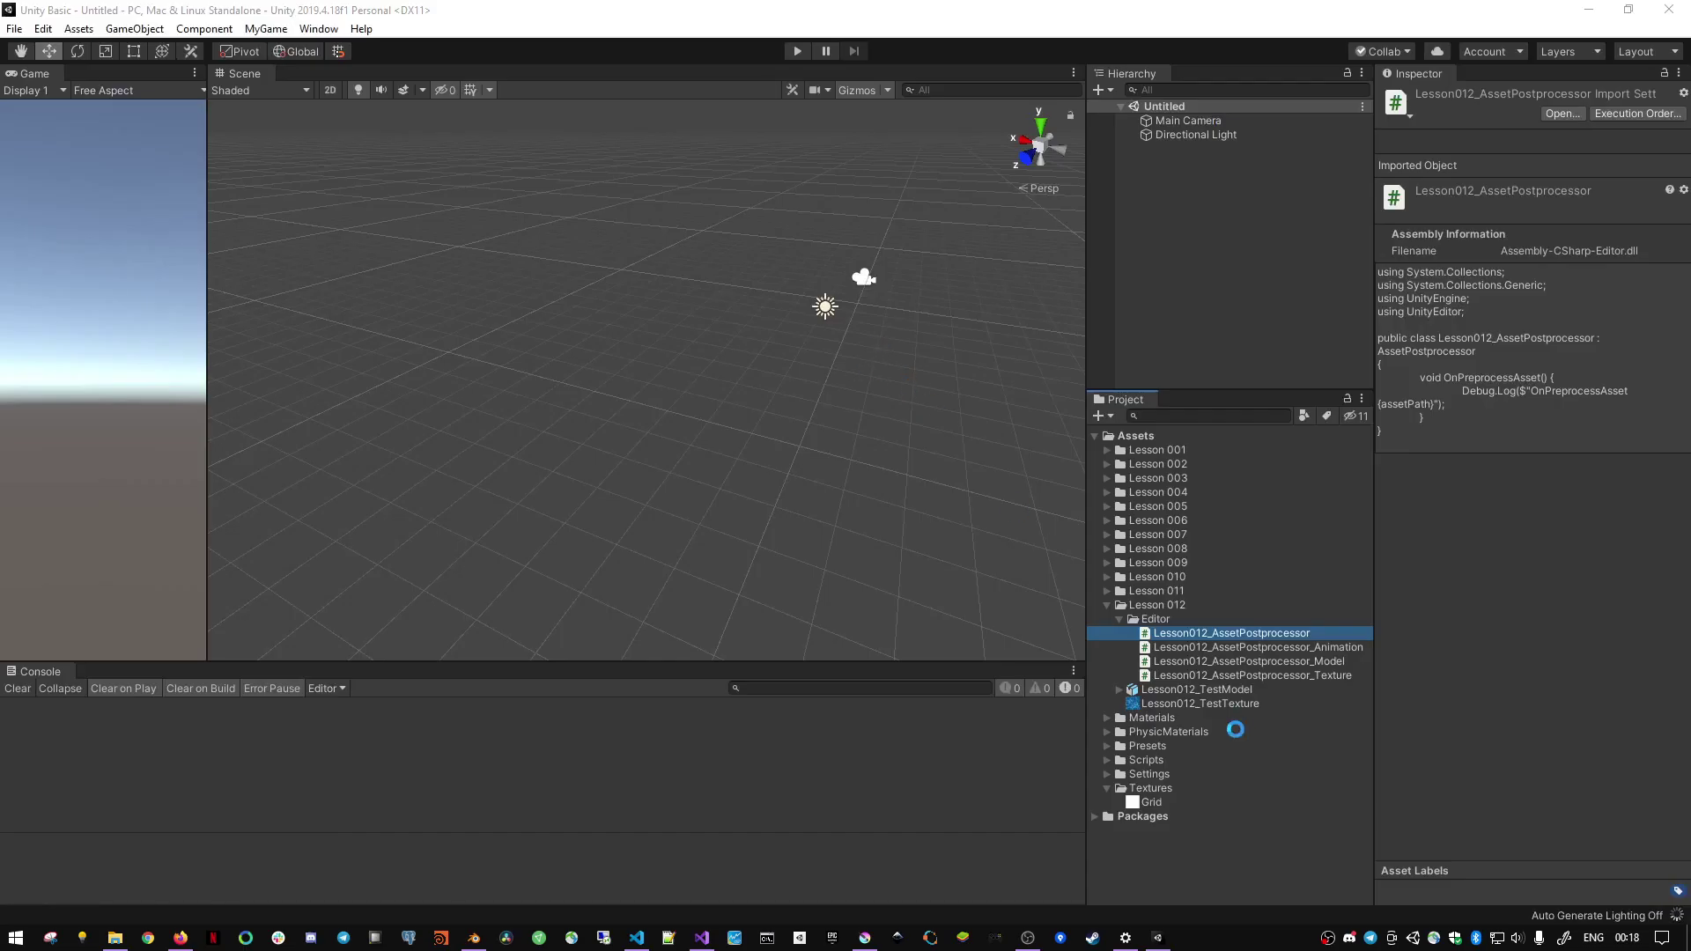
click(1120, 619)
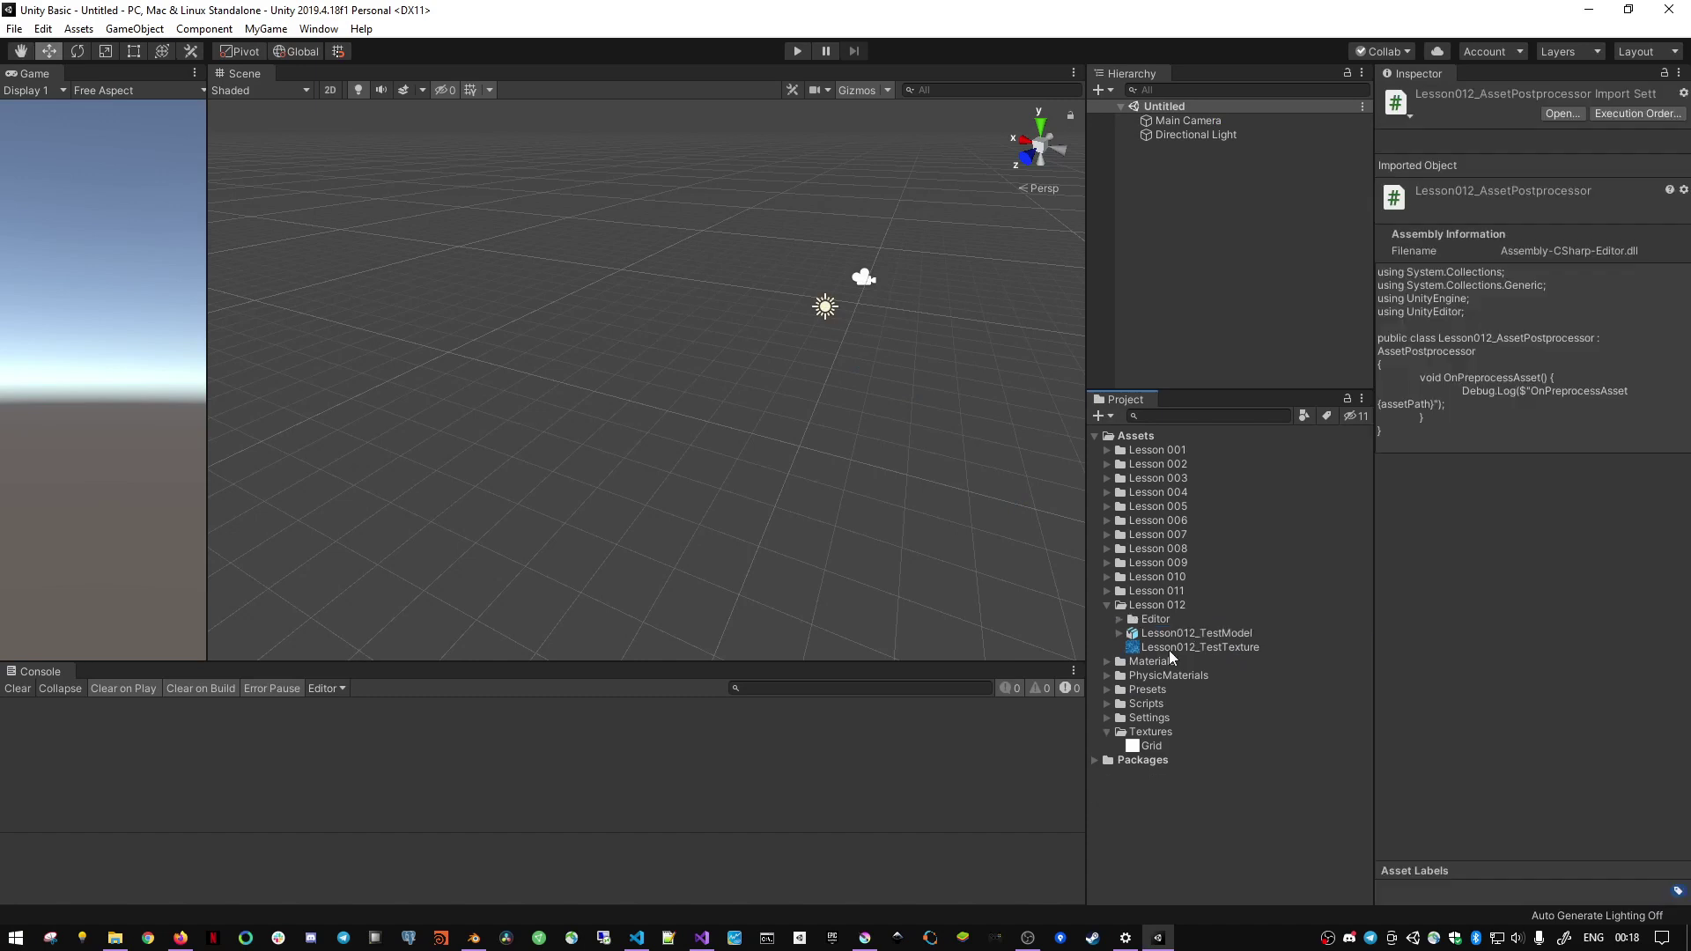
click(1185, 632)
right_click(1187, 632)
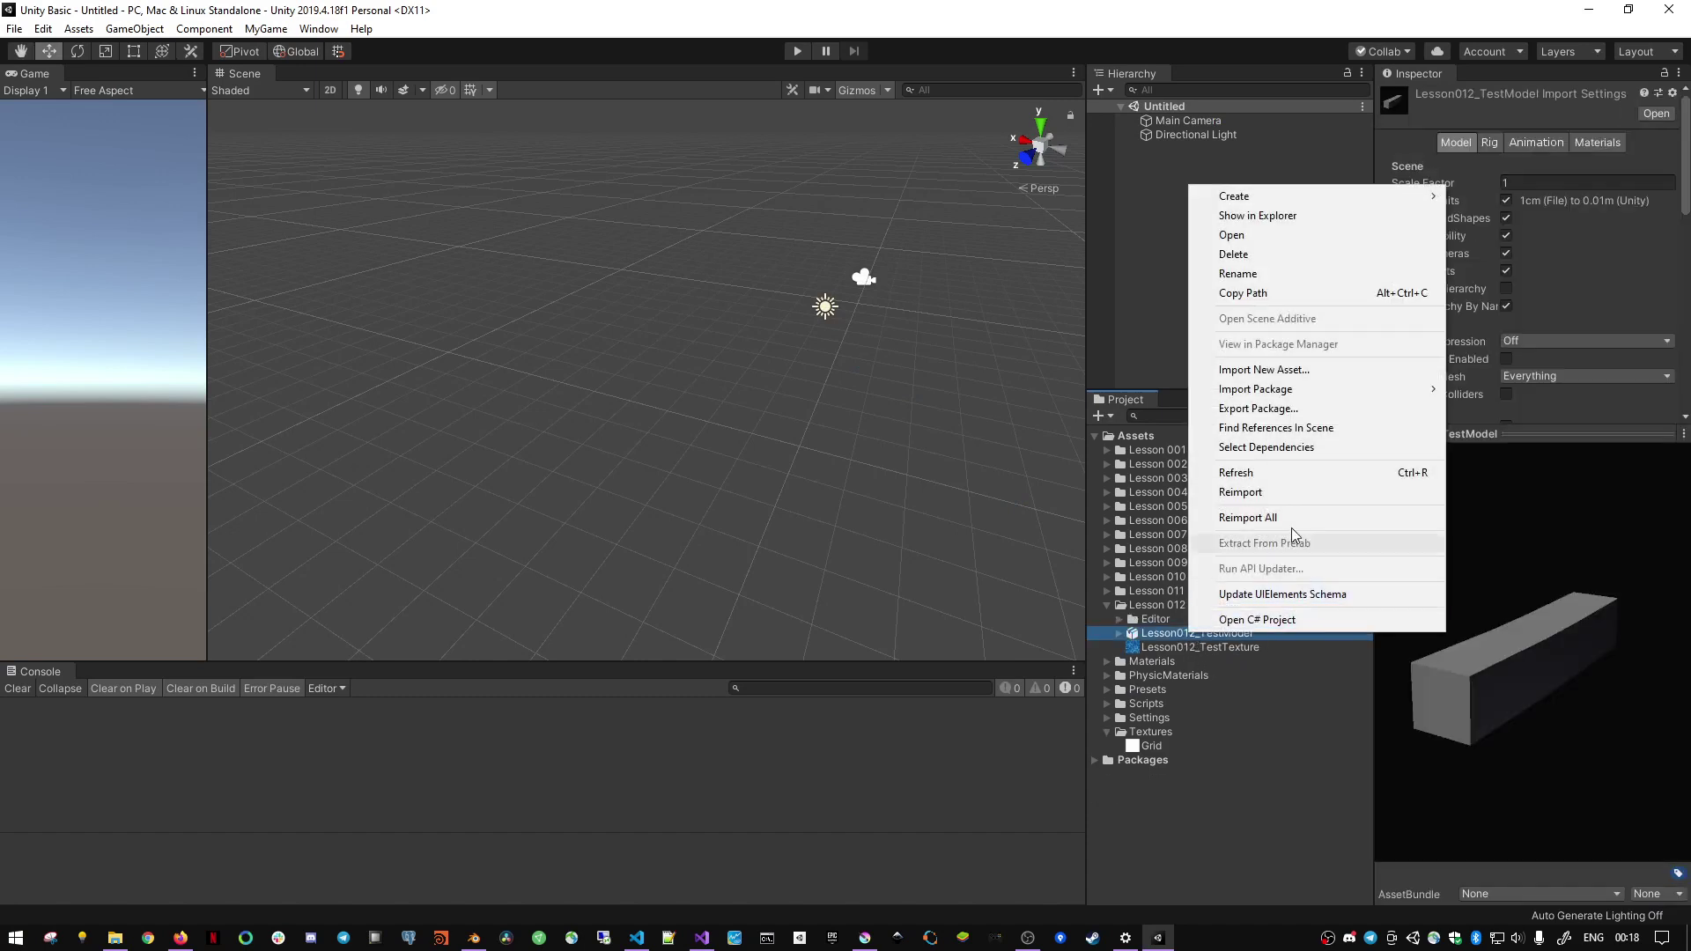
click(1277, 491)
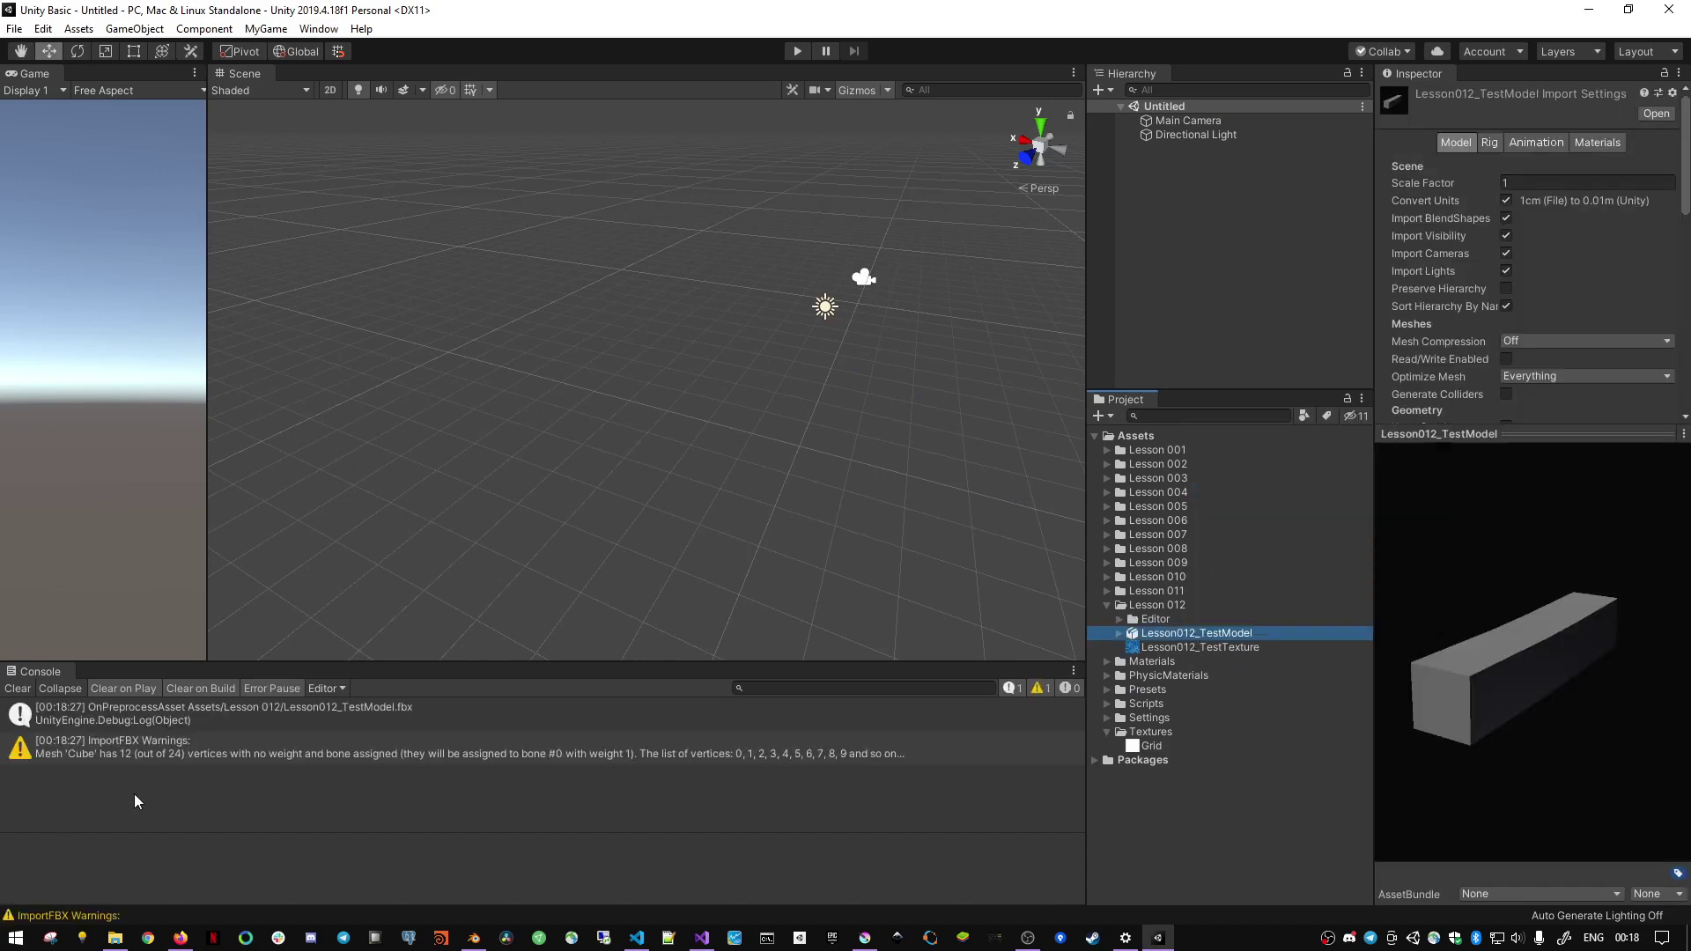
- Inspect the OnPreprocessAsset log entry and its source line, then clear the Console
click(309, 713)
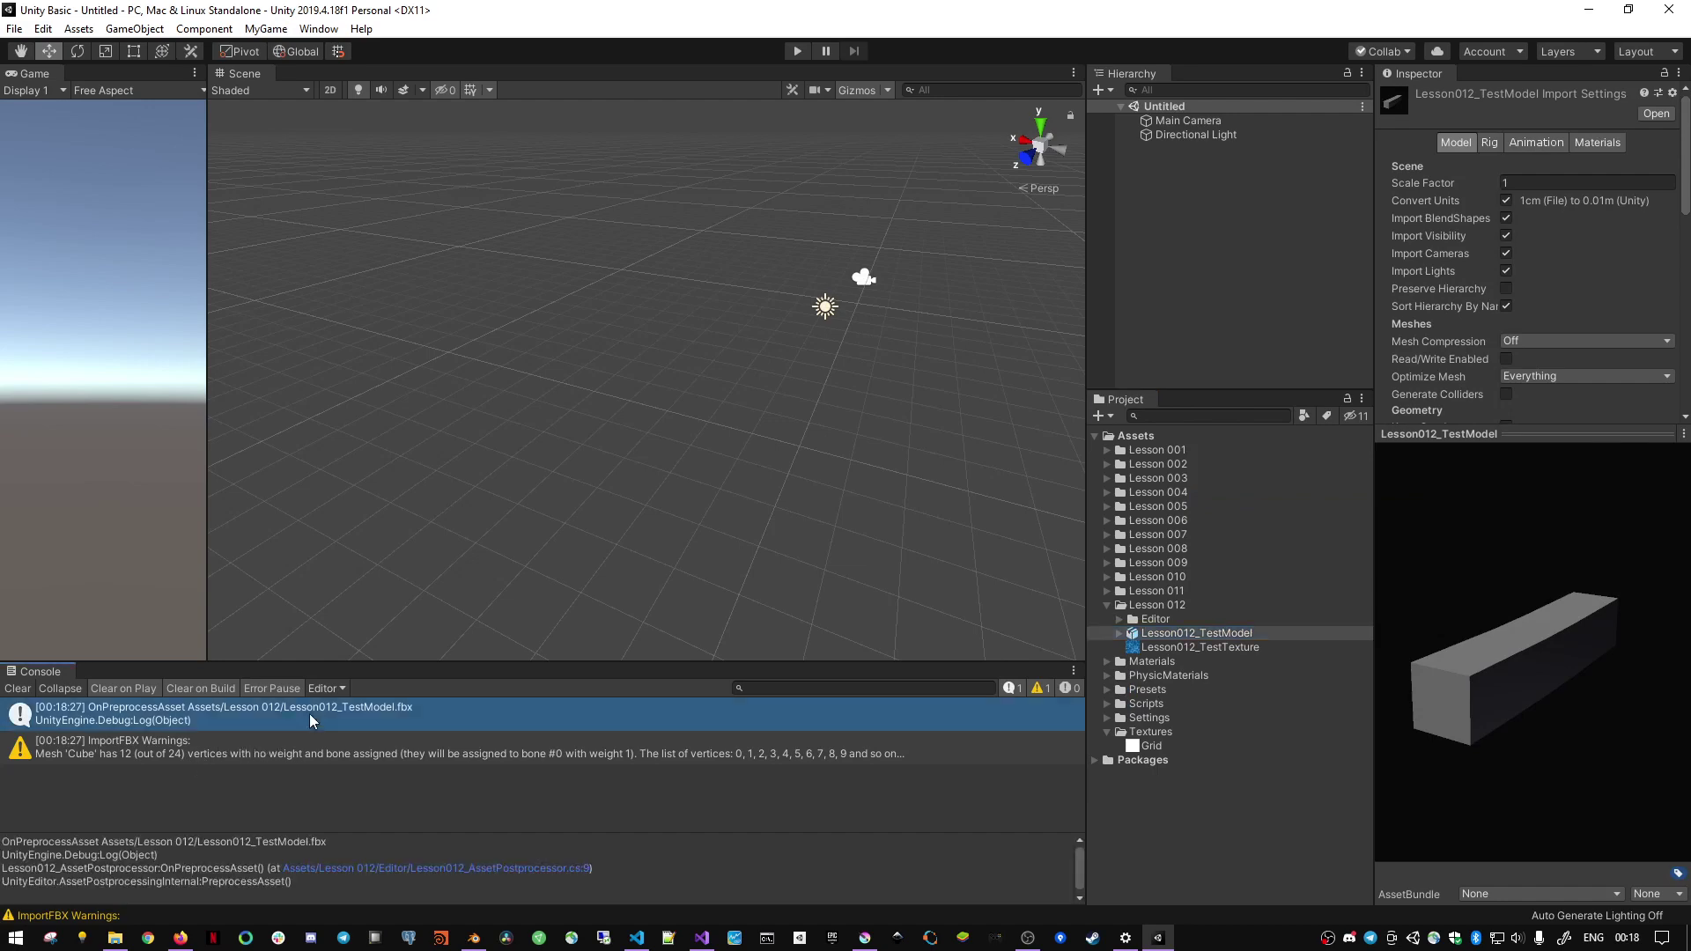
double_click(321, 712)
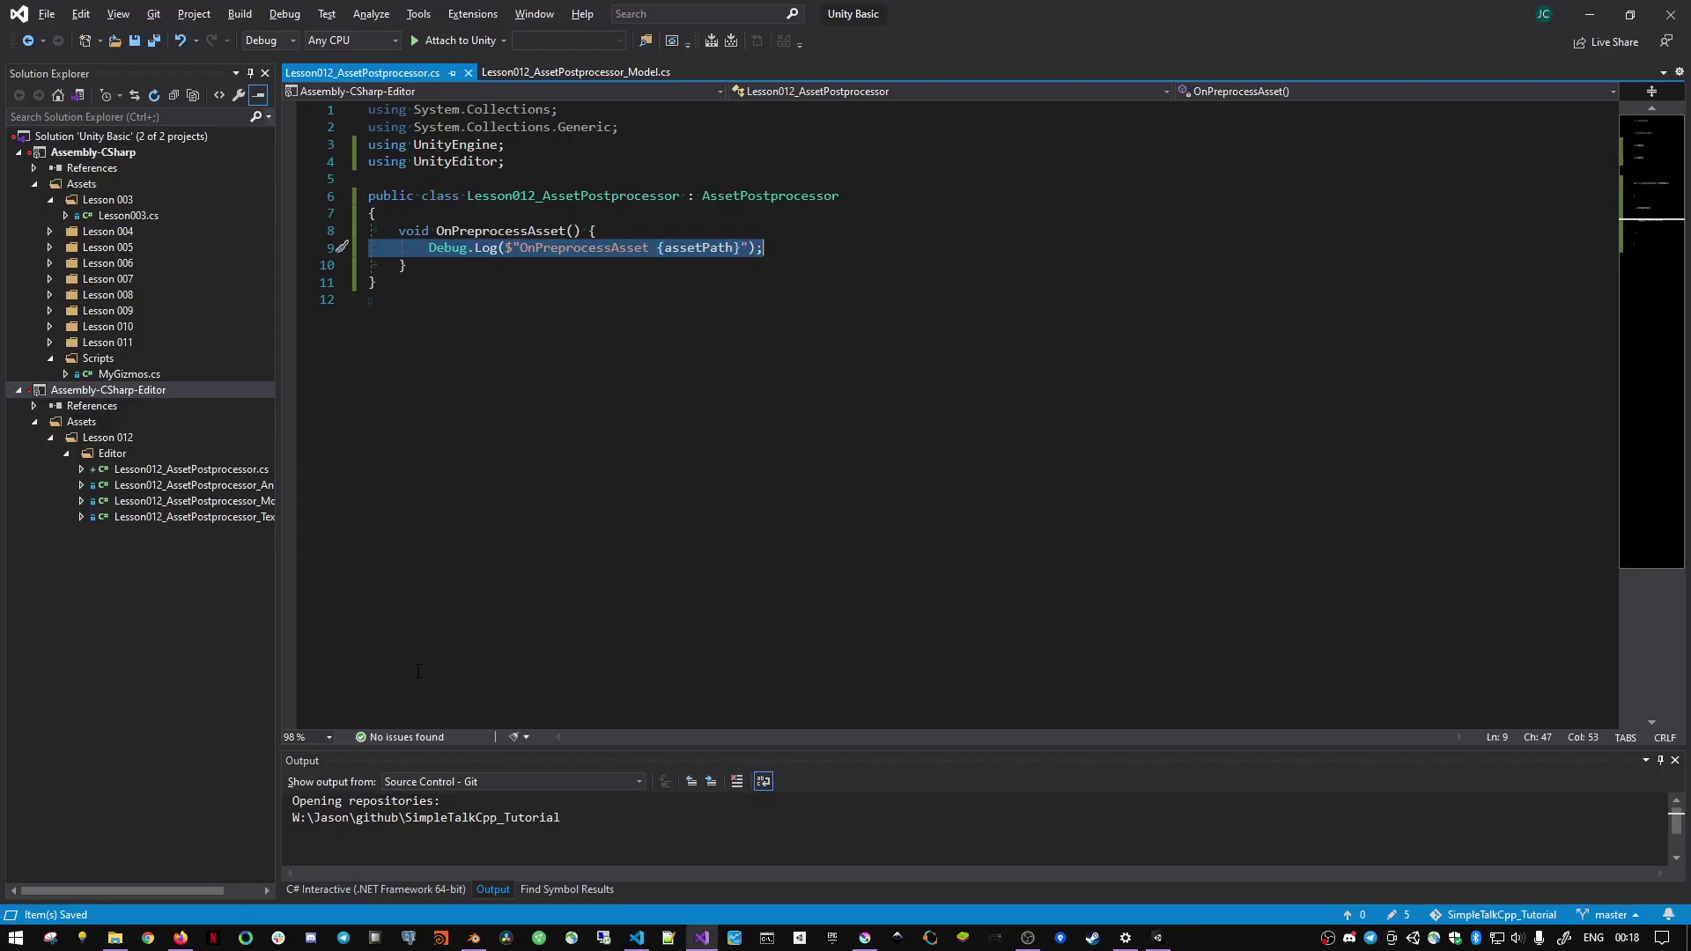
key(alt+Tab)
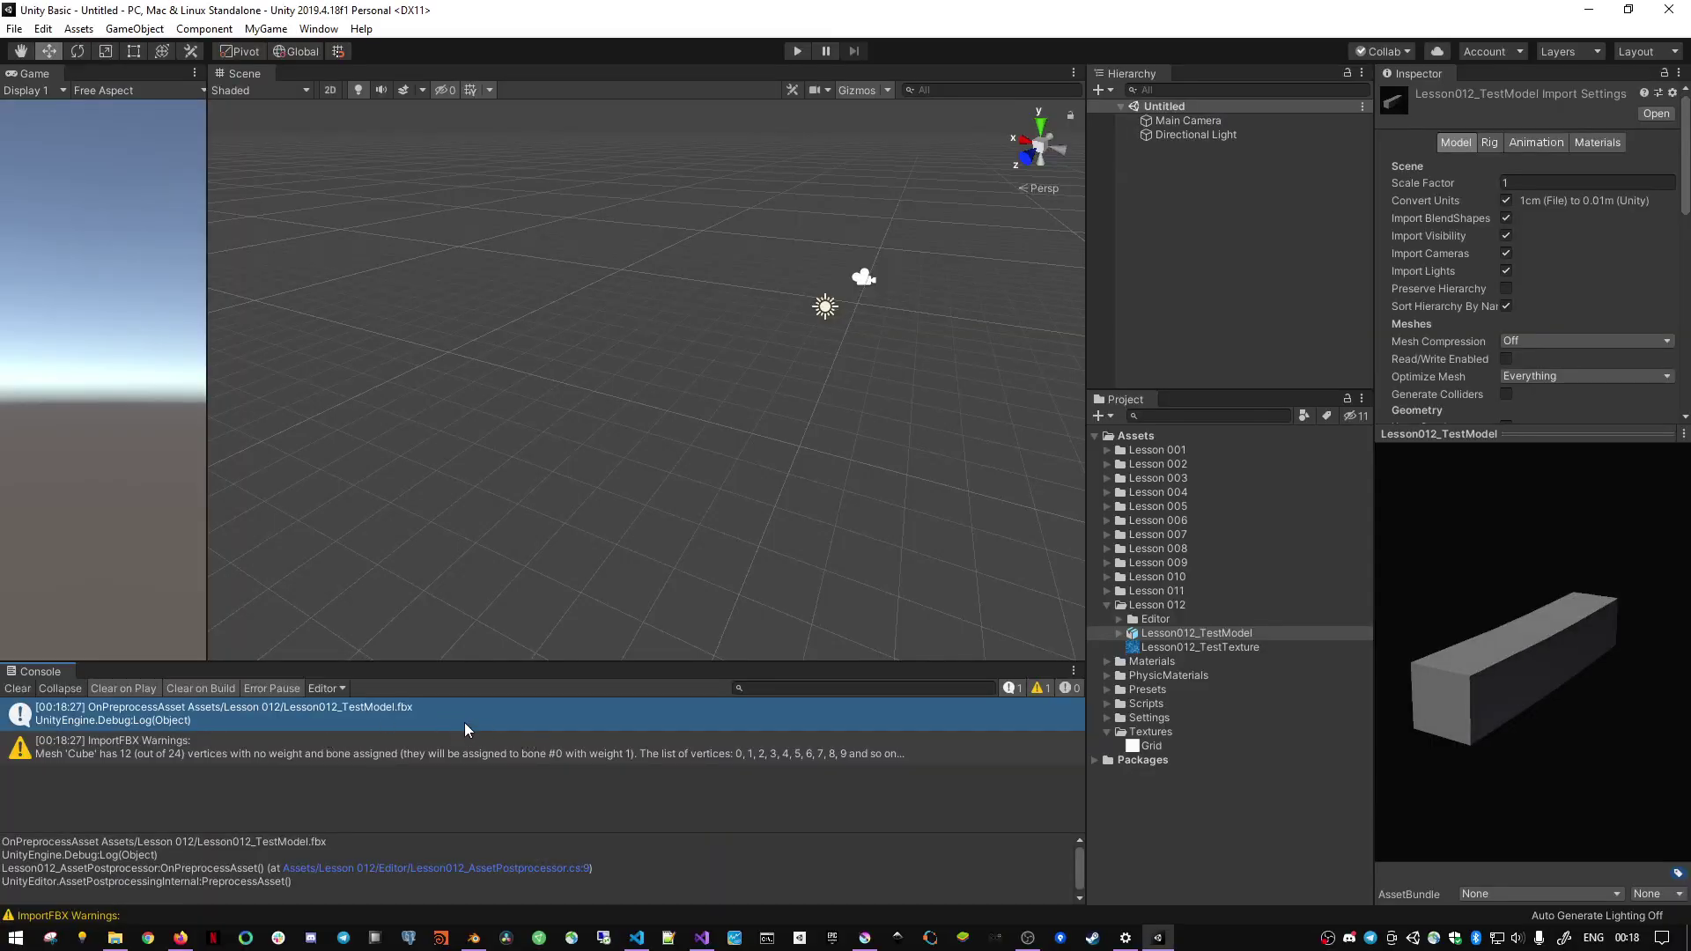
click(13, 689)
- Open the OnPostprocessAllAssets docs page and select the method name in its heading
key(alt+Tab)
key(Tab)
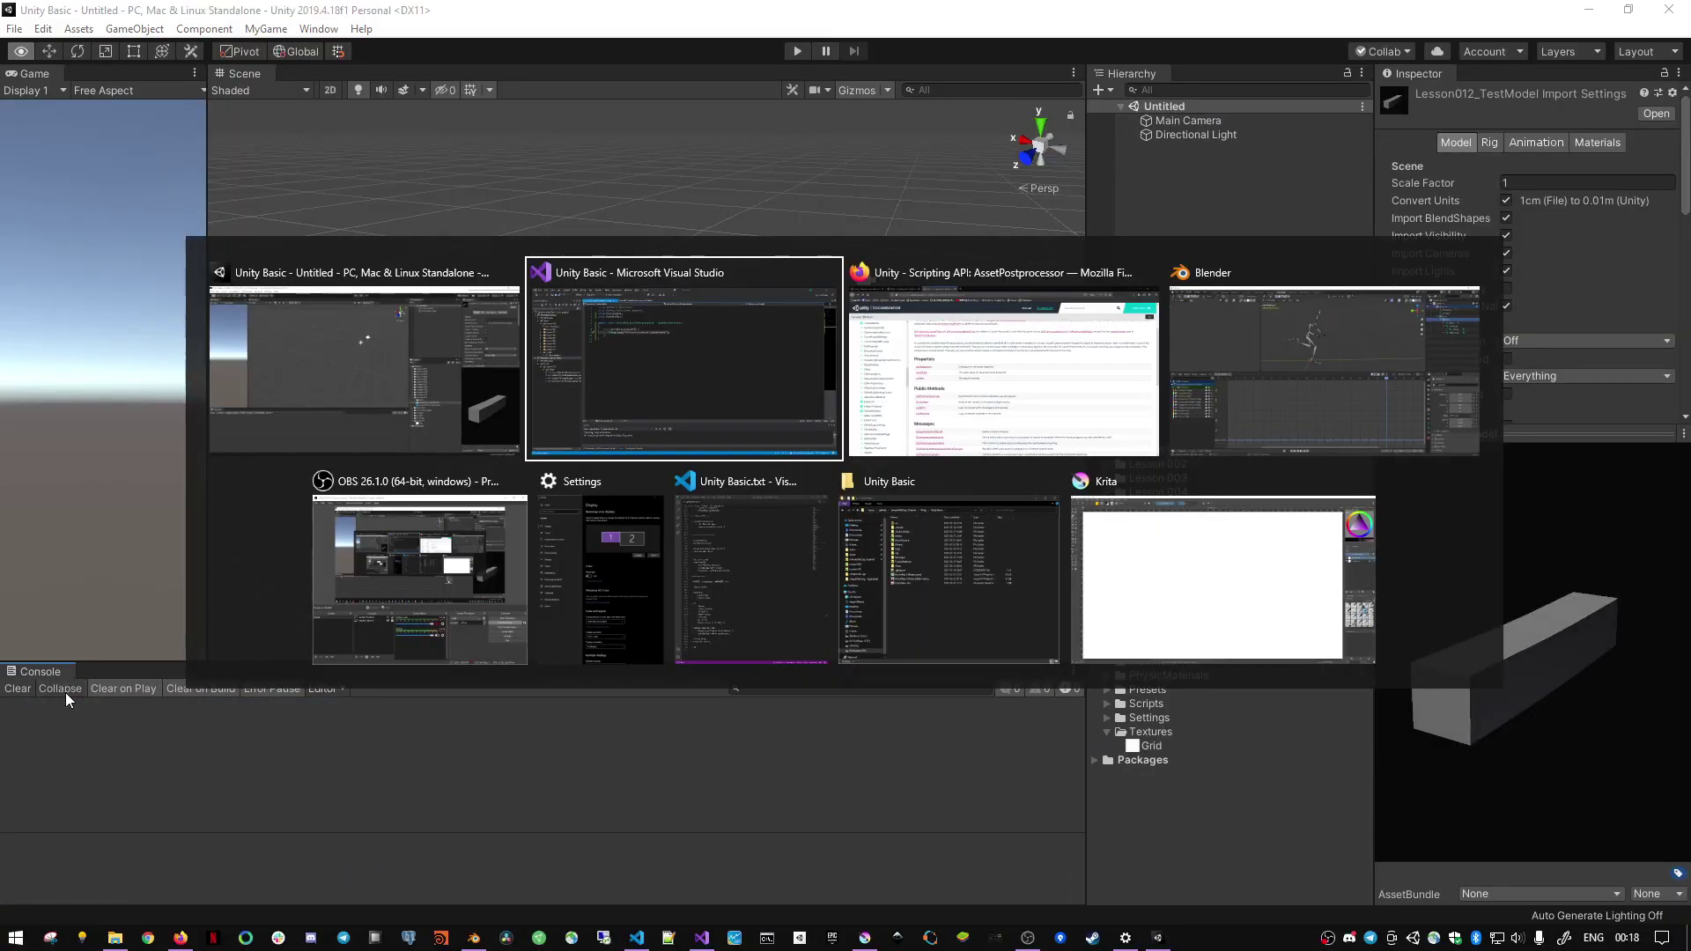
scroll(755, 604, down, 5)
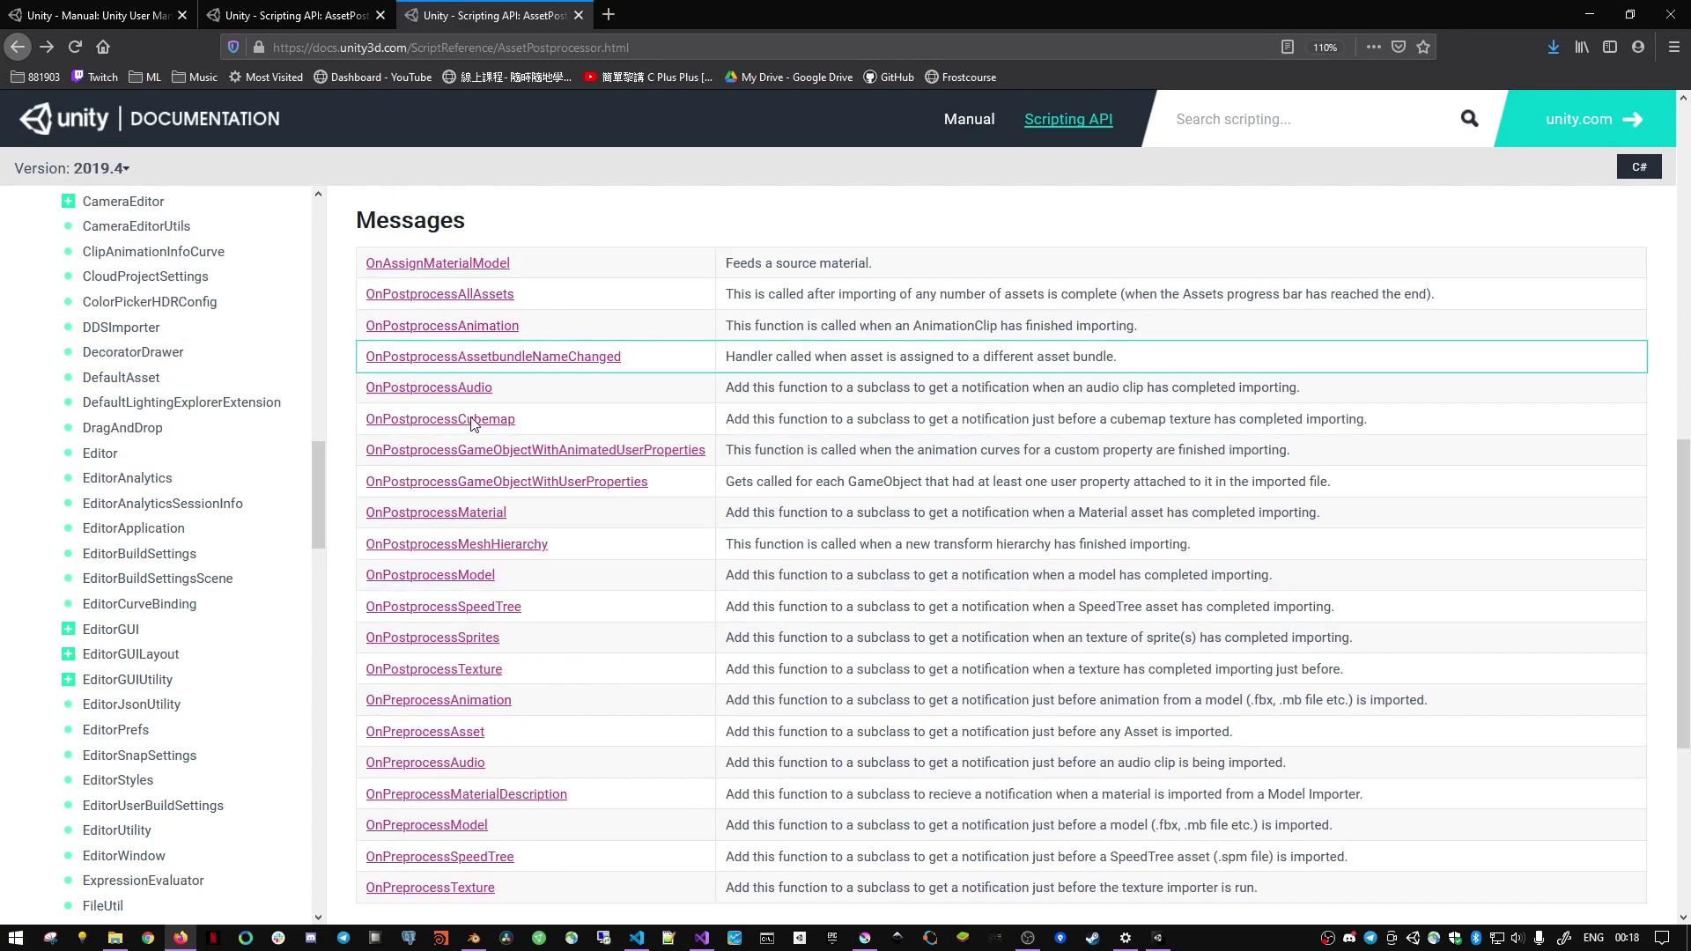
scroll(475, 465, down, 5)
scroll(475, 465, up, 5)
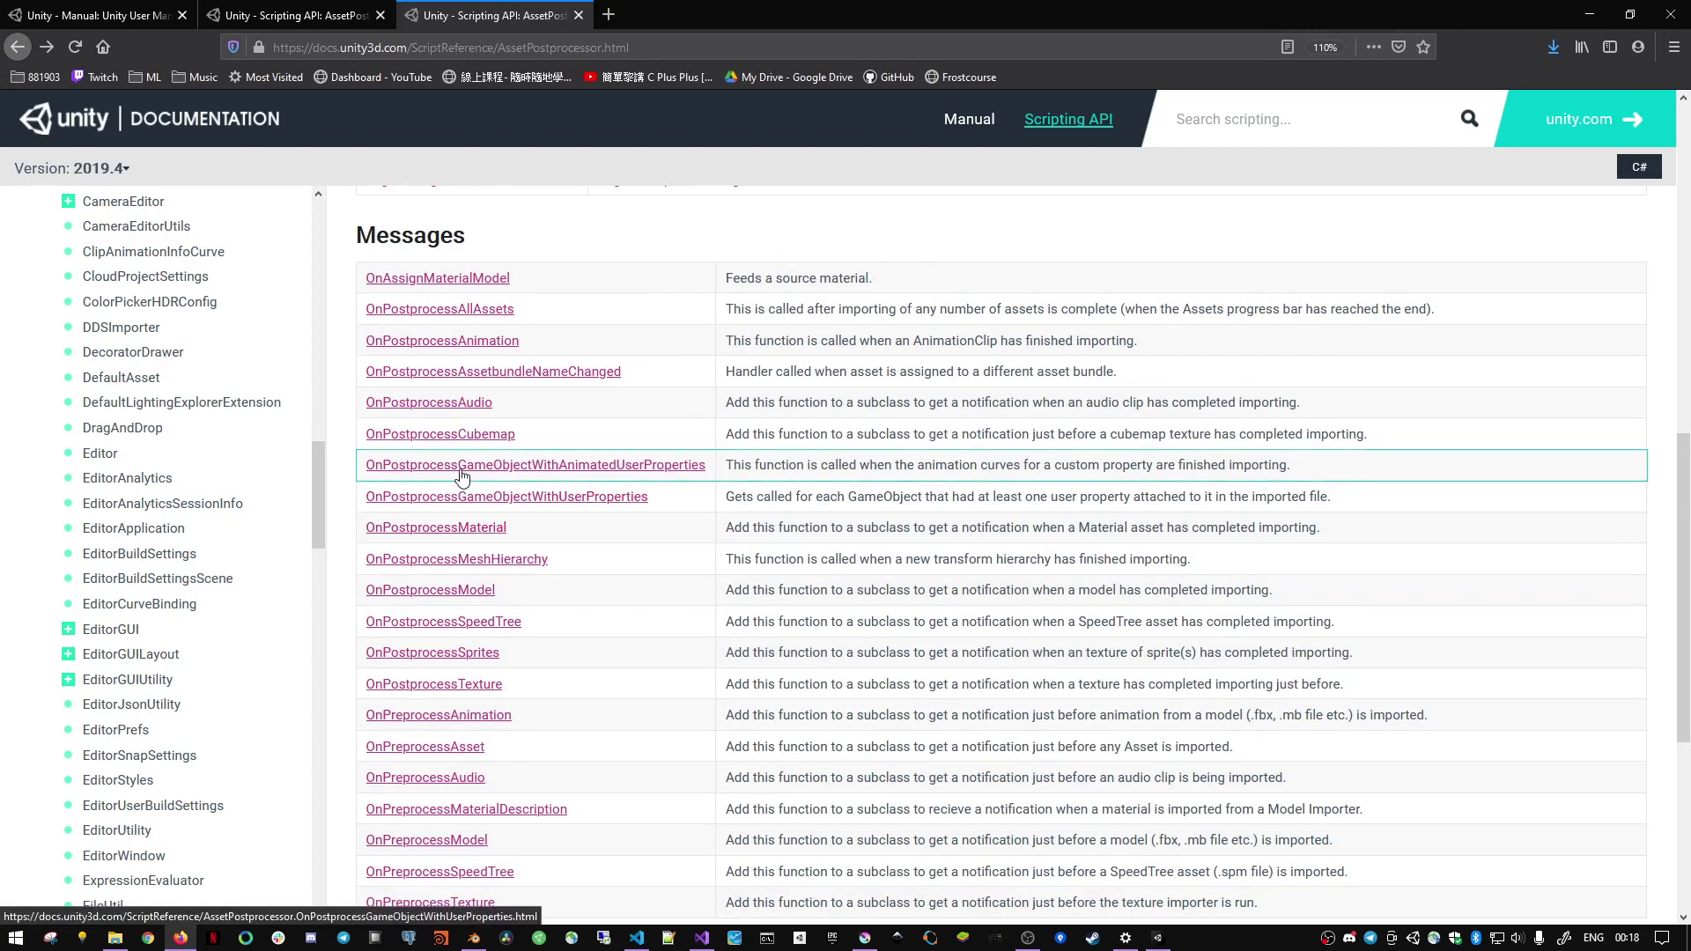
click(436, 317)
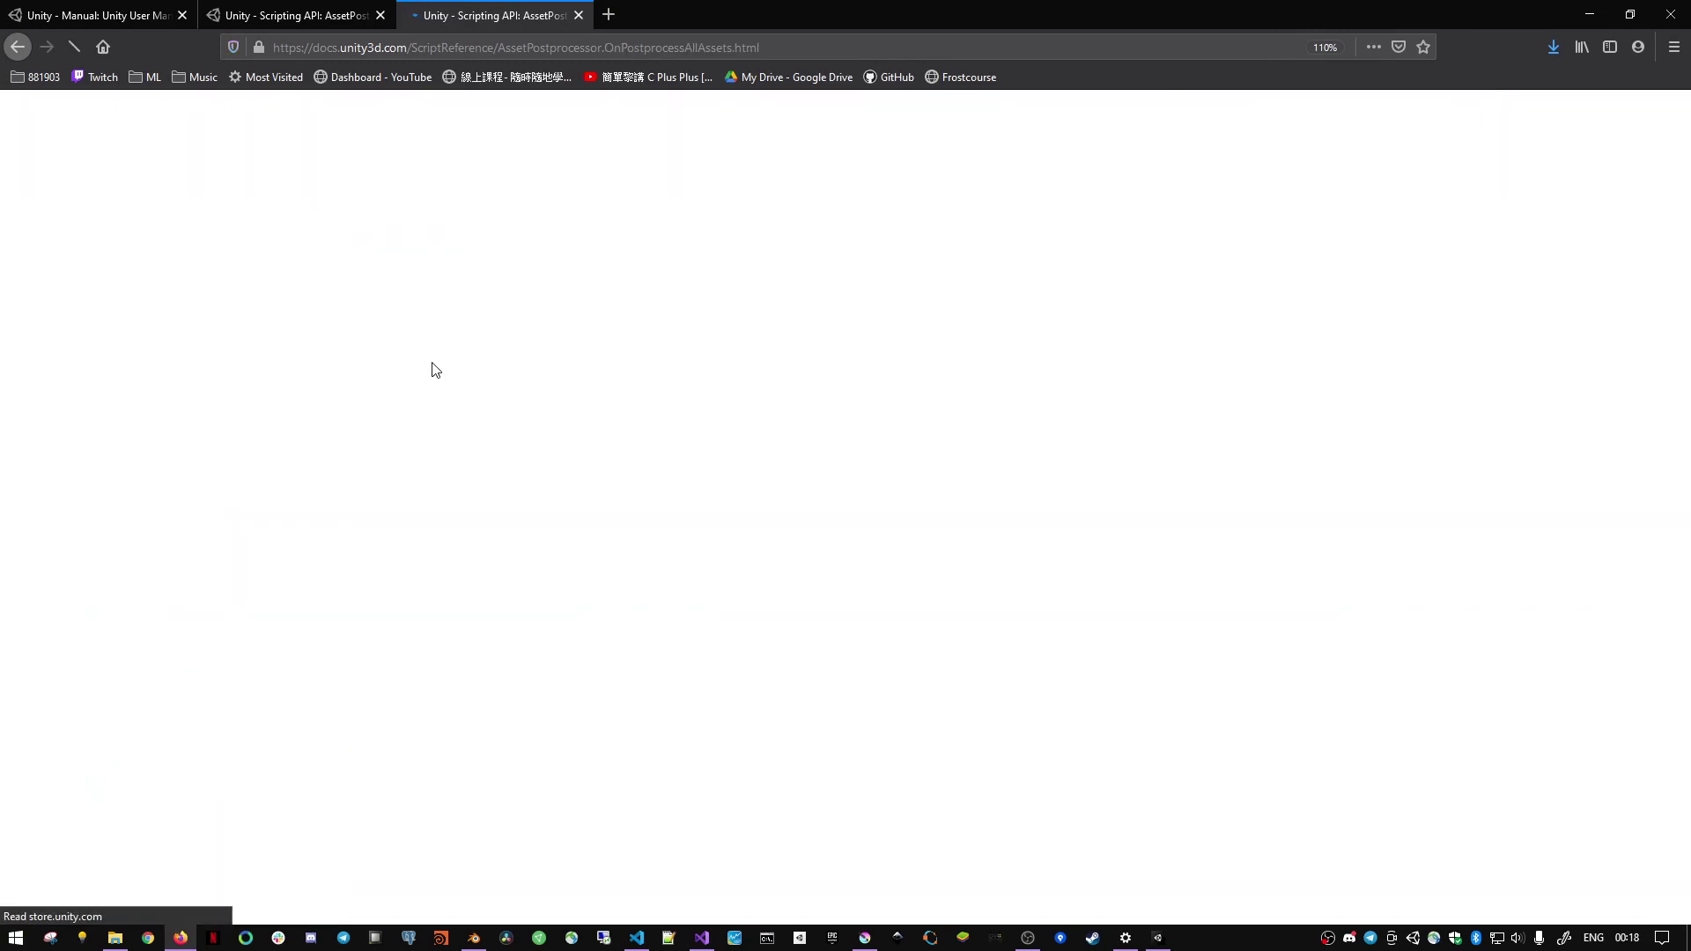
double_click(743, 224)
key(ctrl+c)
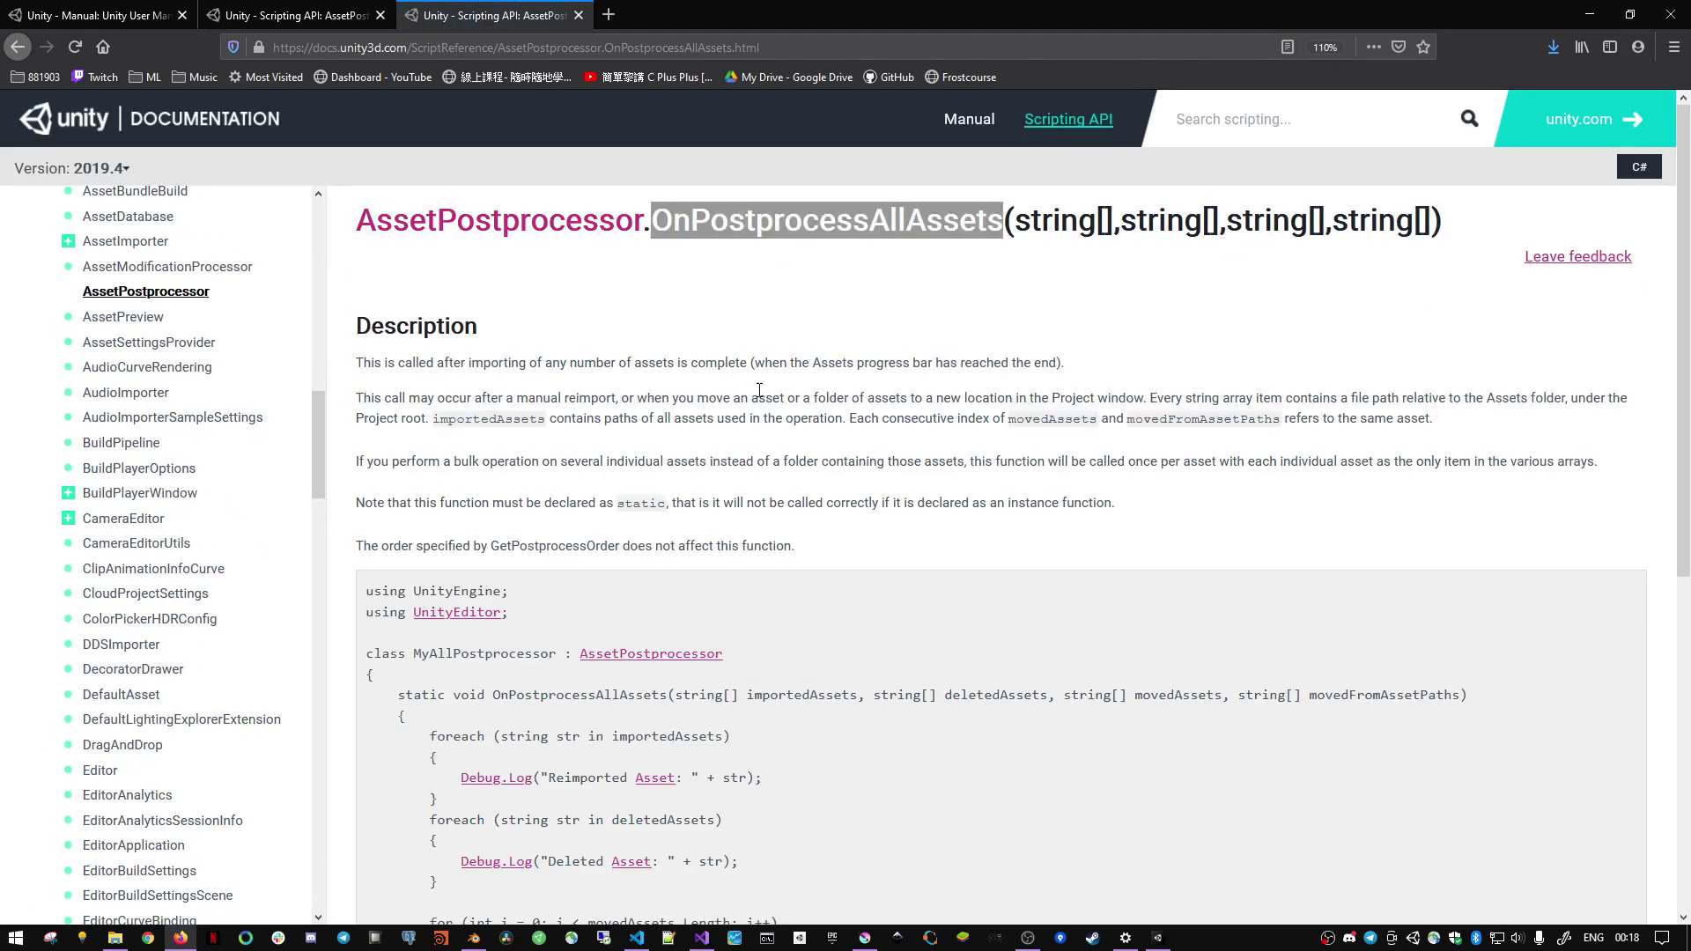
key(alt+Tab)
key(alt+Tab)
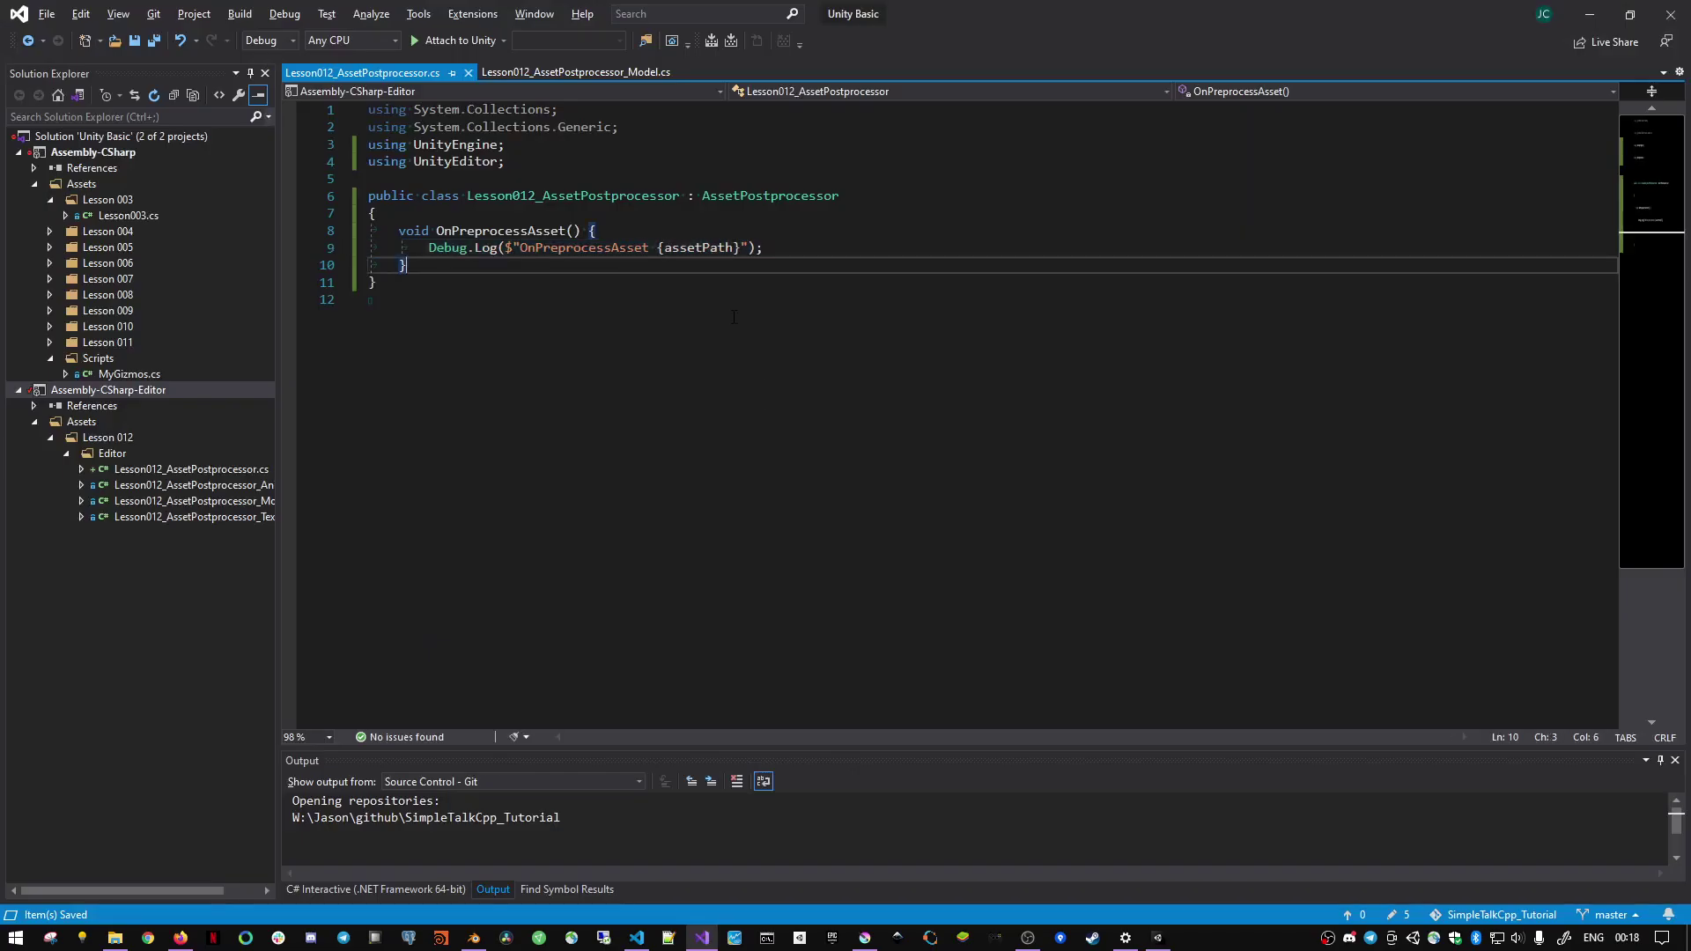
- Add an empty static void OnPostprocessAllAssets() method below OnPreprocessAsset and save
key(Return)
key(Return)
text(void)
key(ctrl+v)
text(() {)
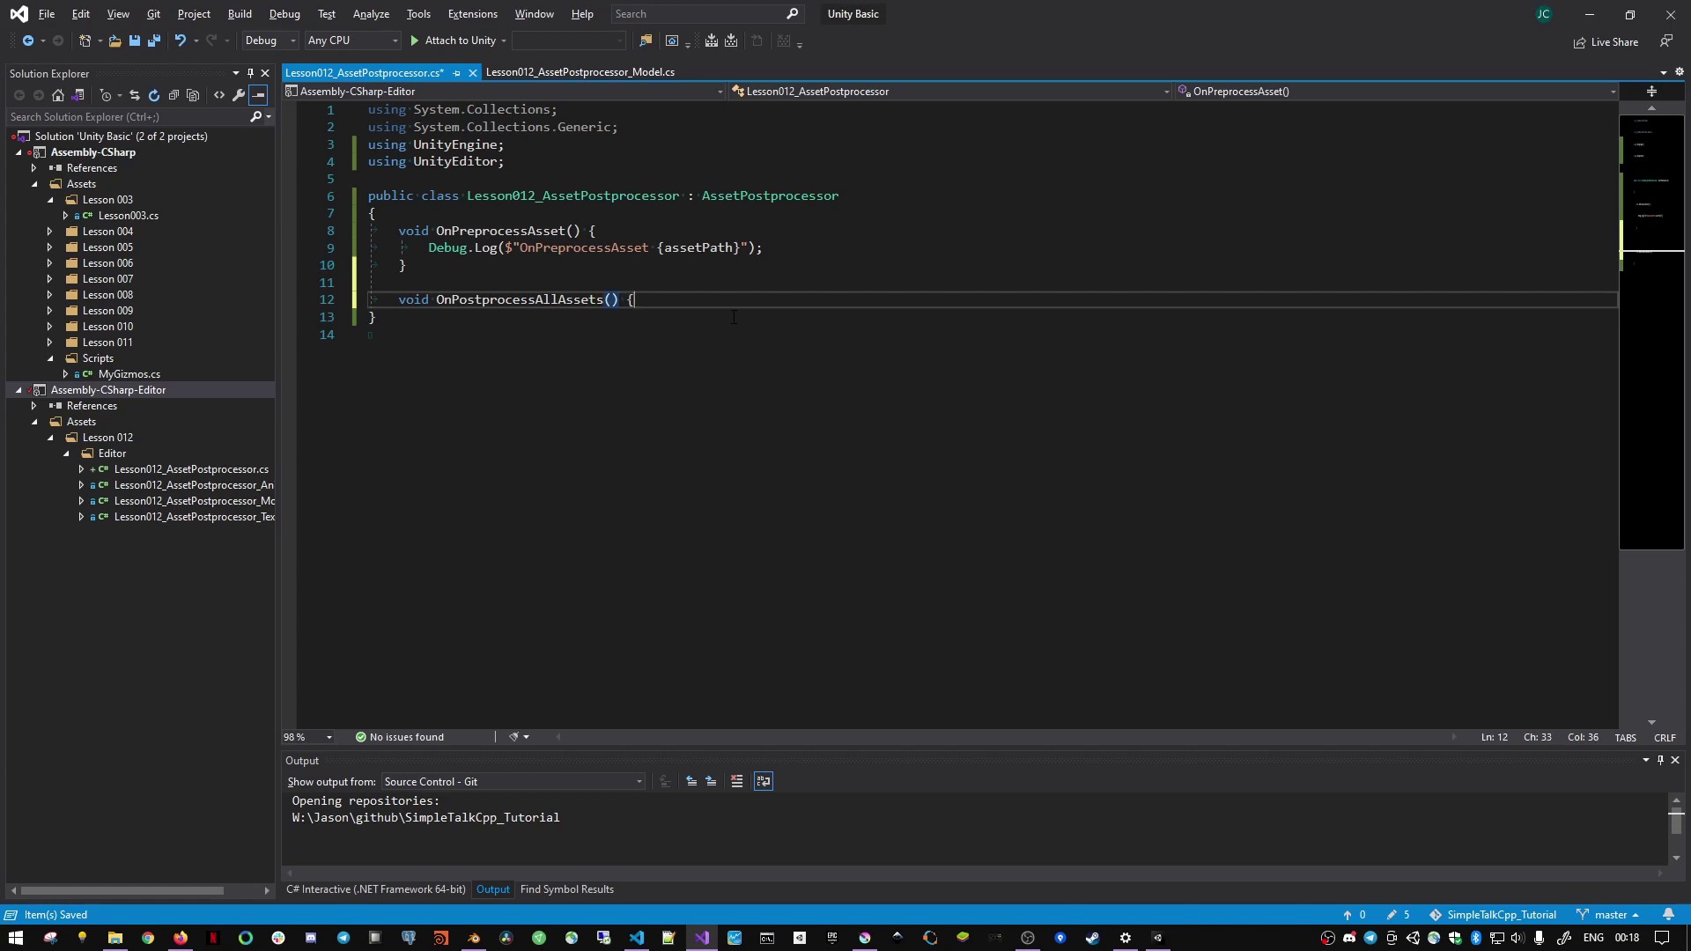
key(Return)
text(})
key(Up)
key(Home)
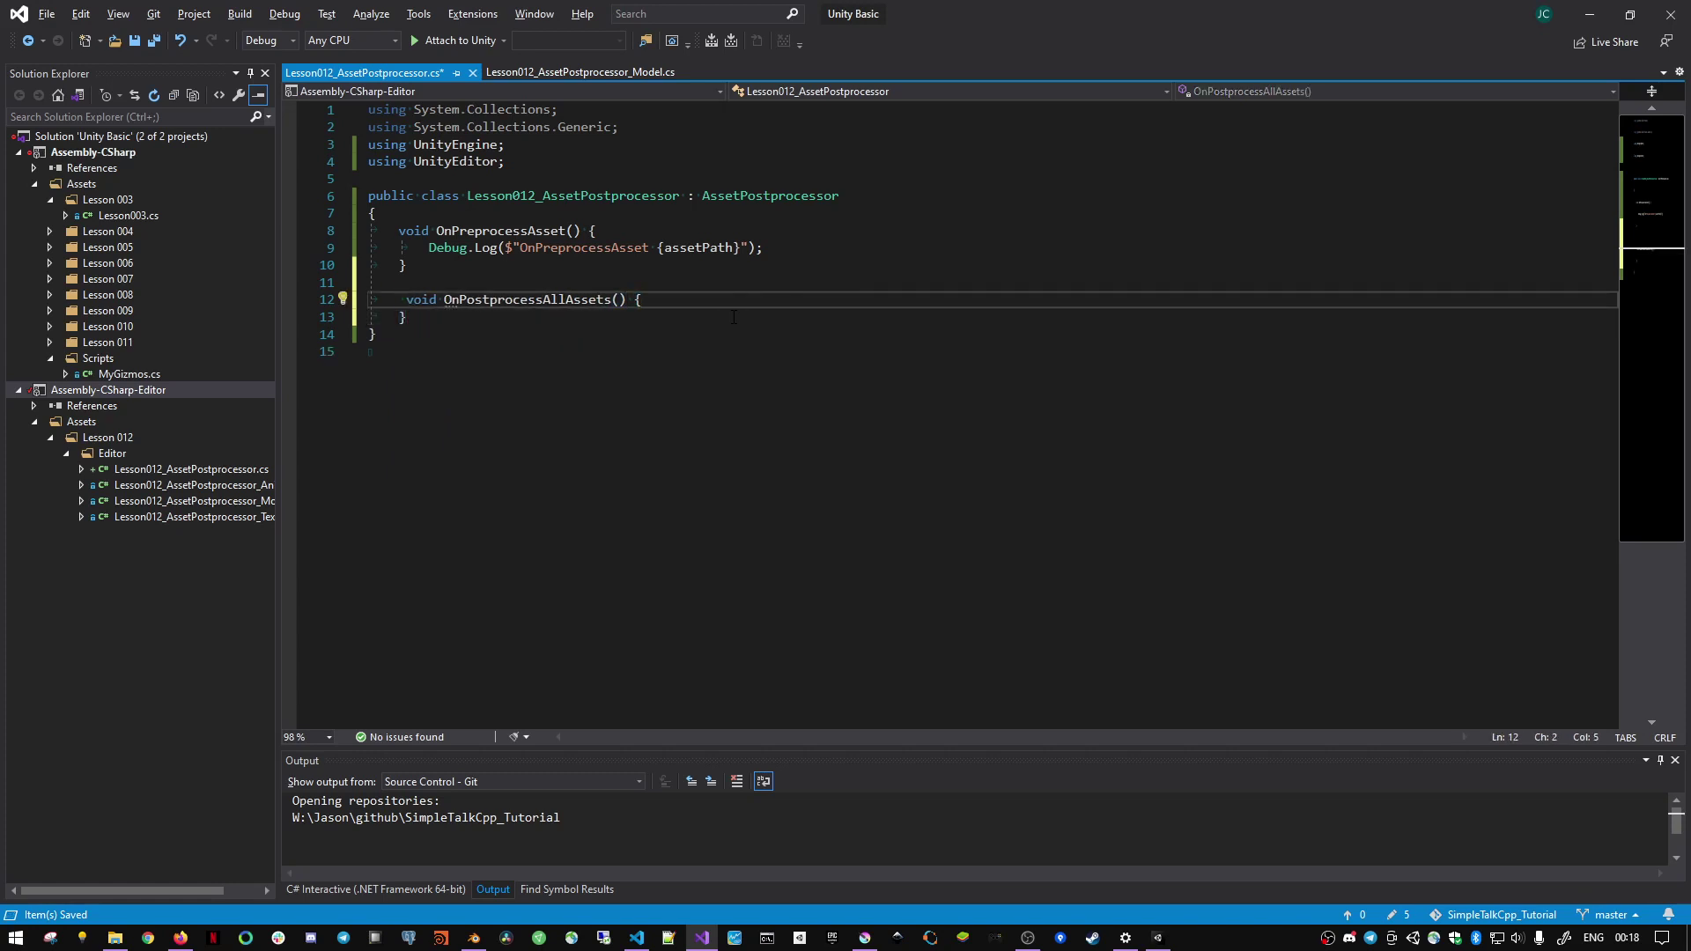
text(static)
key(Escape)
key(Up)
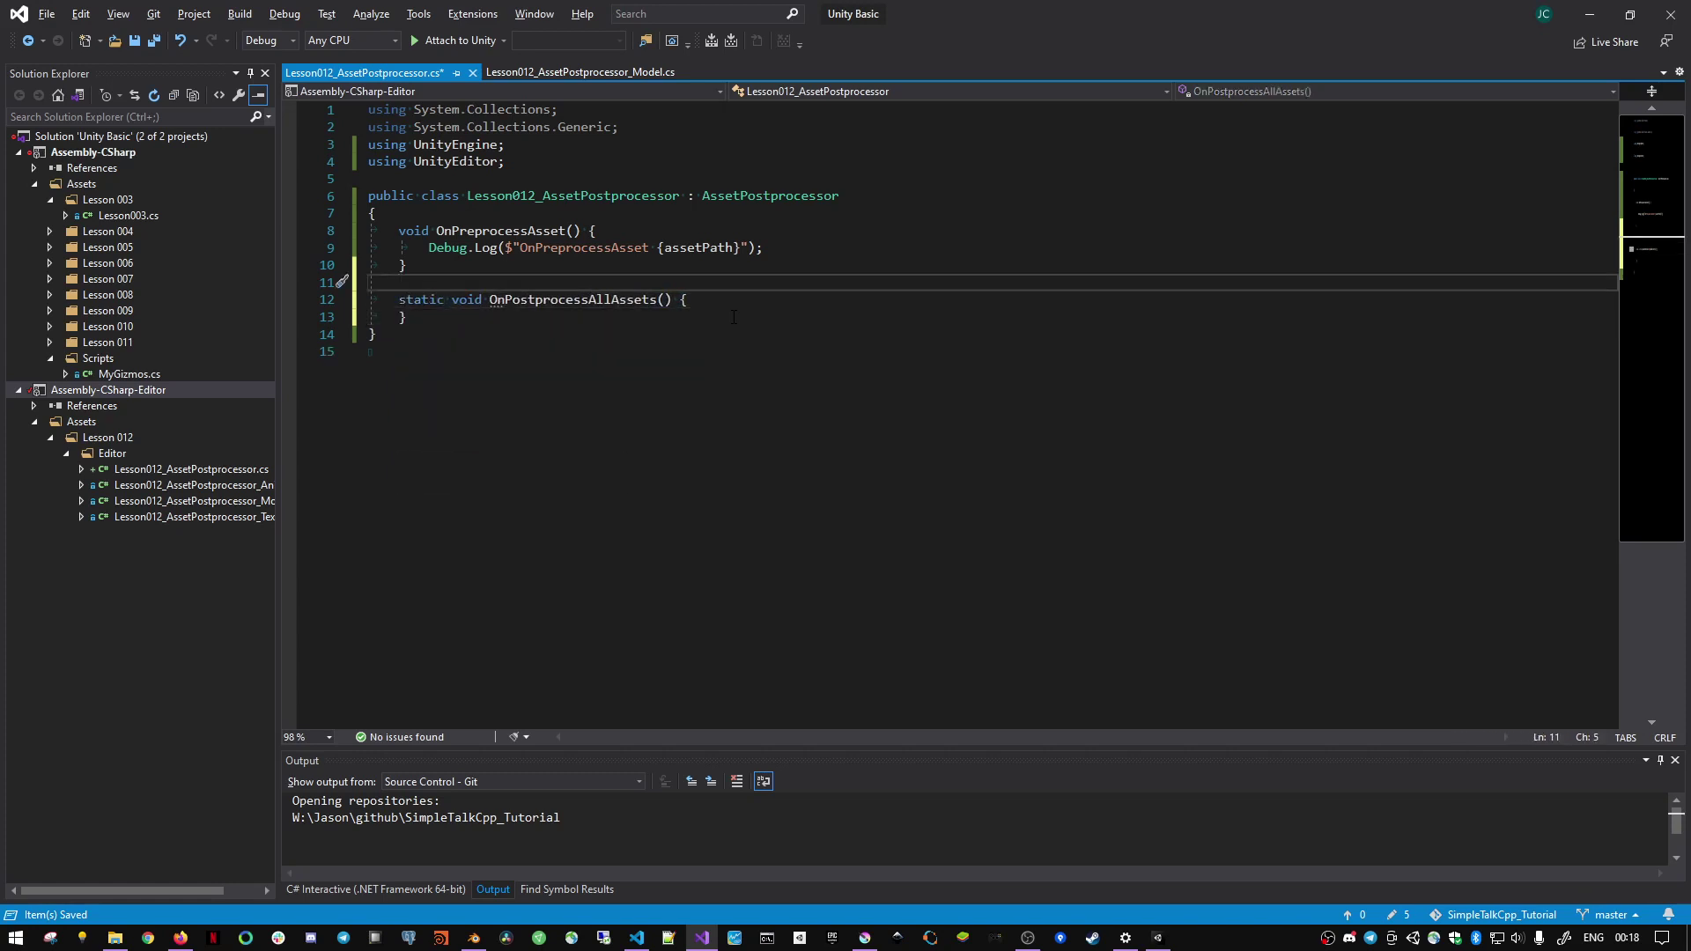
key(Down)
key(End)
key(Return)
key(ctrl+s)
- Select the full parameter list from the docs example
key(alt+Tab)
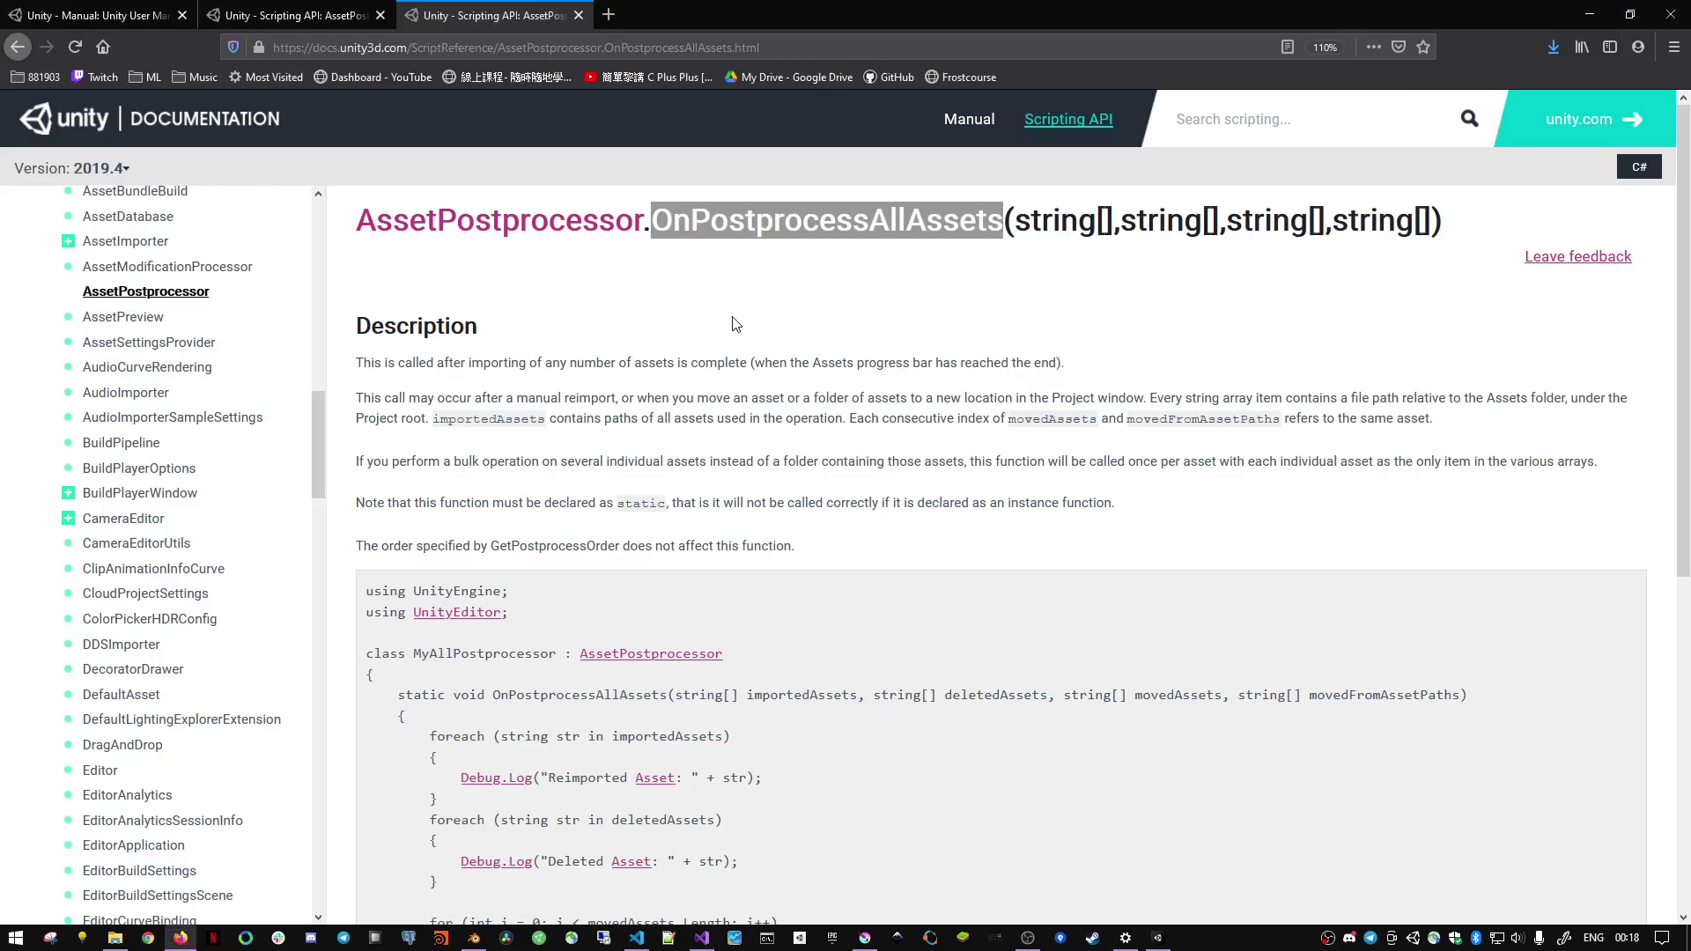
scroll(756, 601, down, 3)
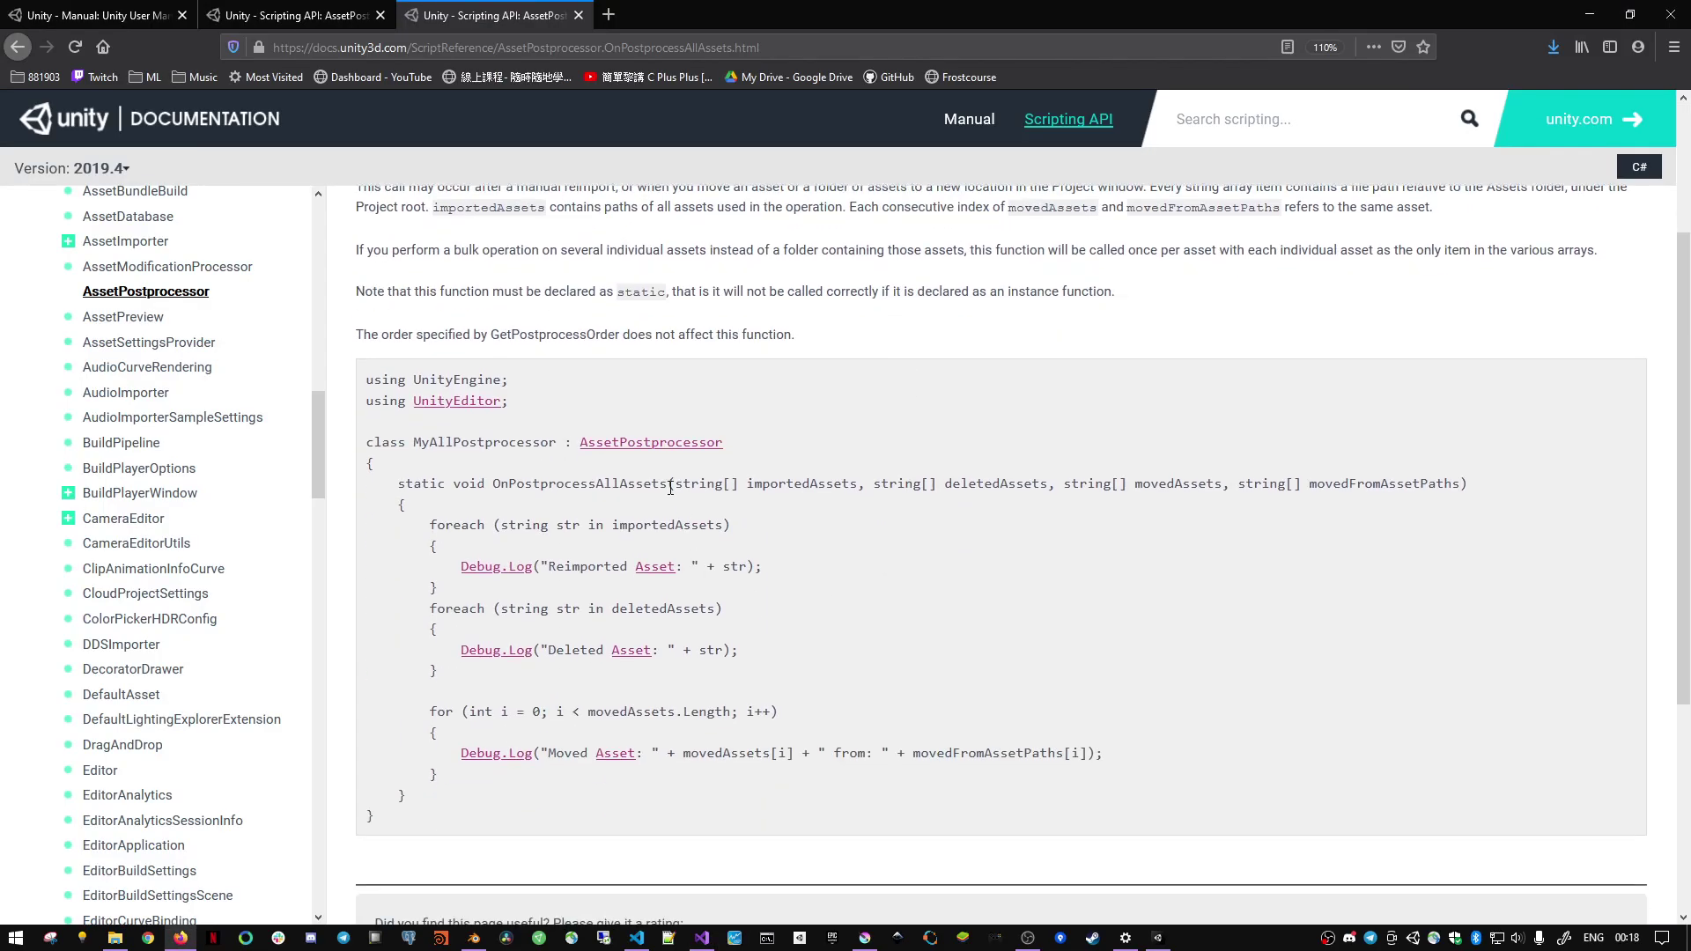
drag(675, 485, 1461, 482)
key(ctrl+c)
- Paste the parameters into OnPostprocessAllAssets and review importedAssets, deletedAssets, movedAssets and movedFromAssetPaths
key(alt+Tab)
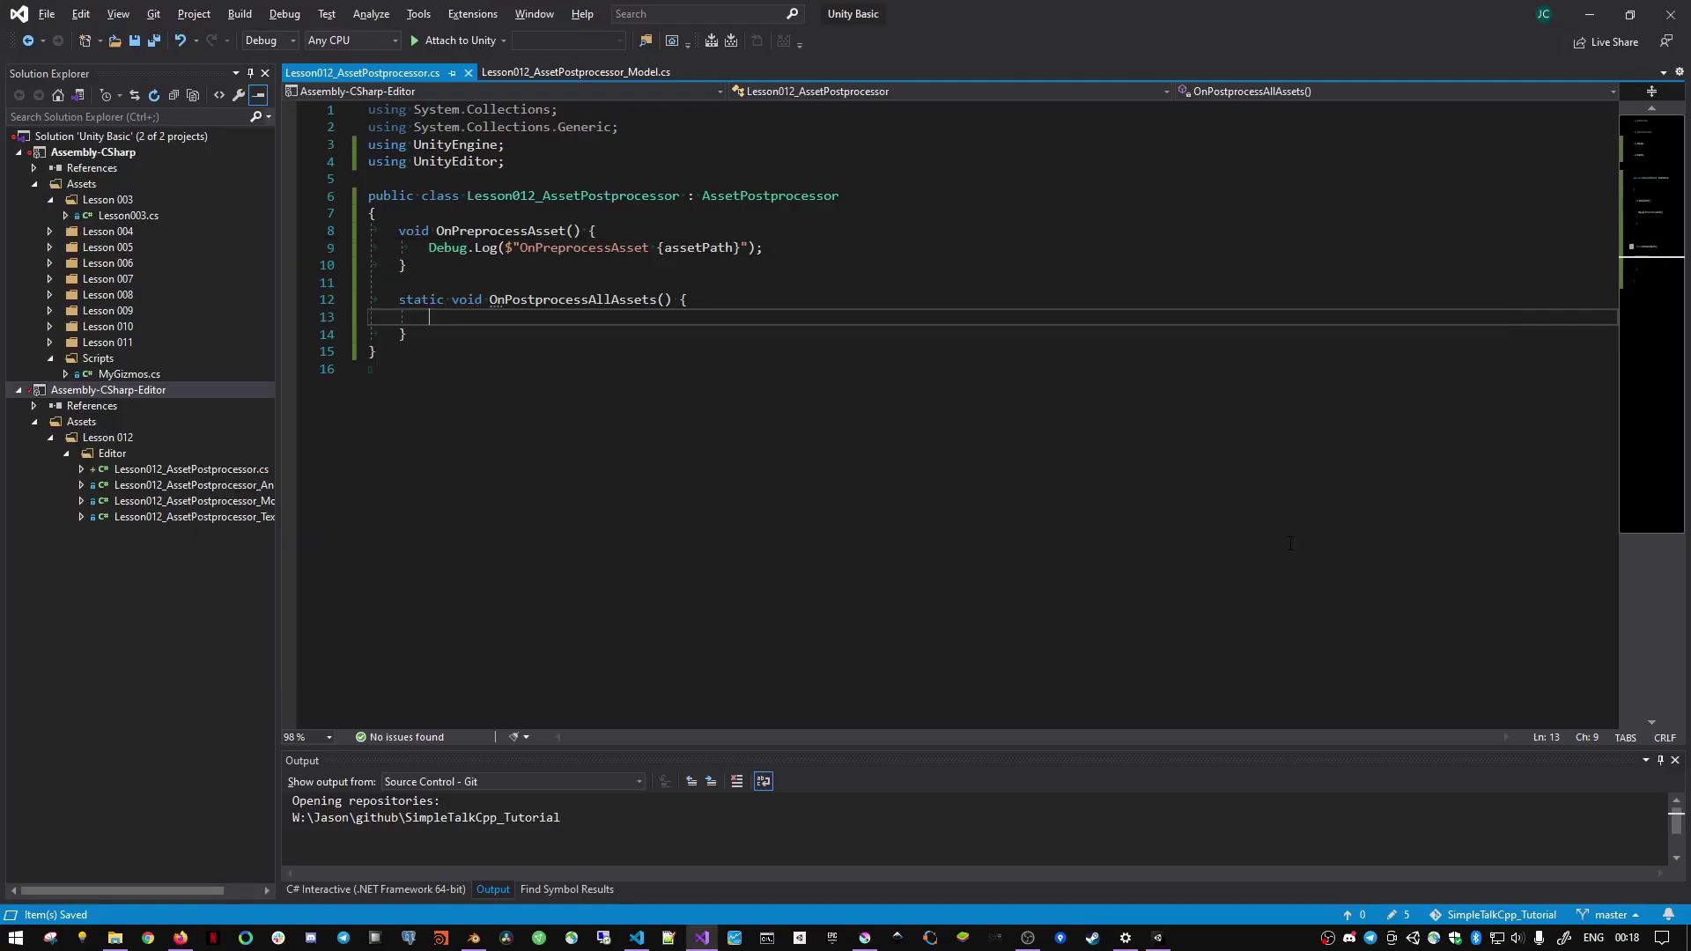
key(ctrl+v)
key(Down)
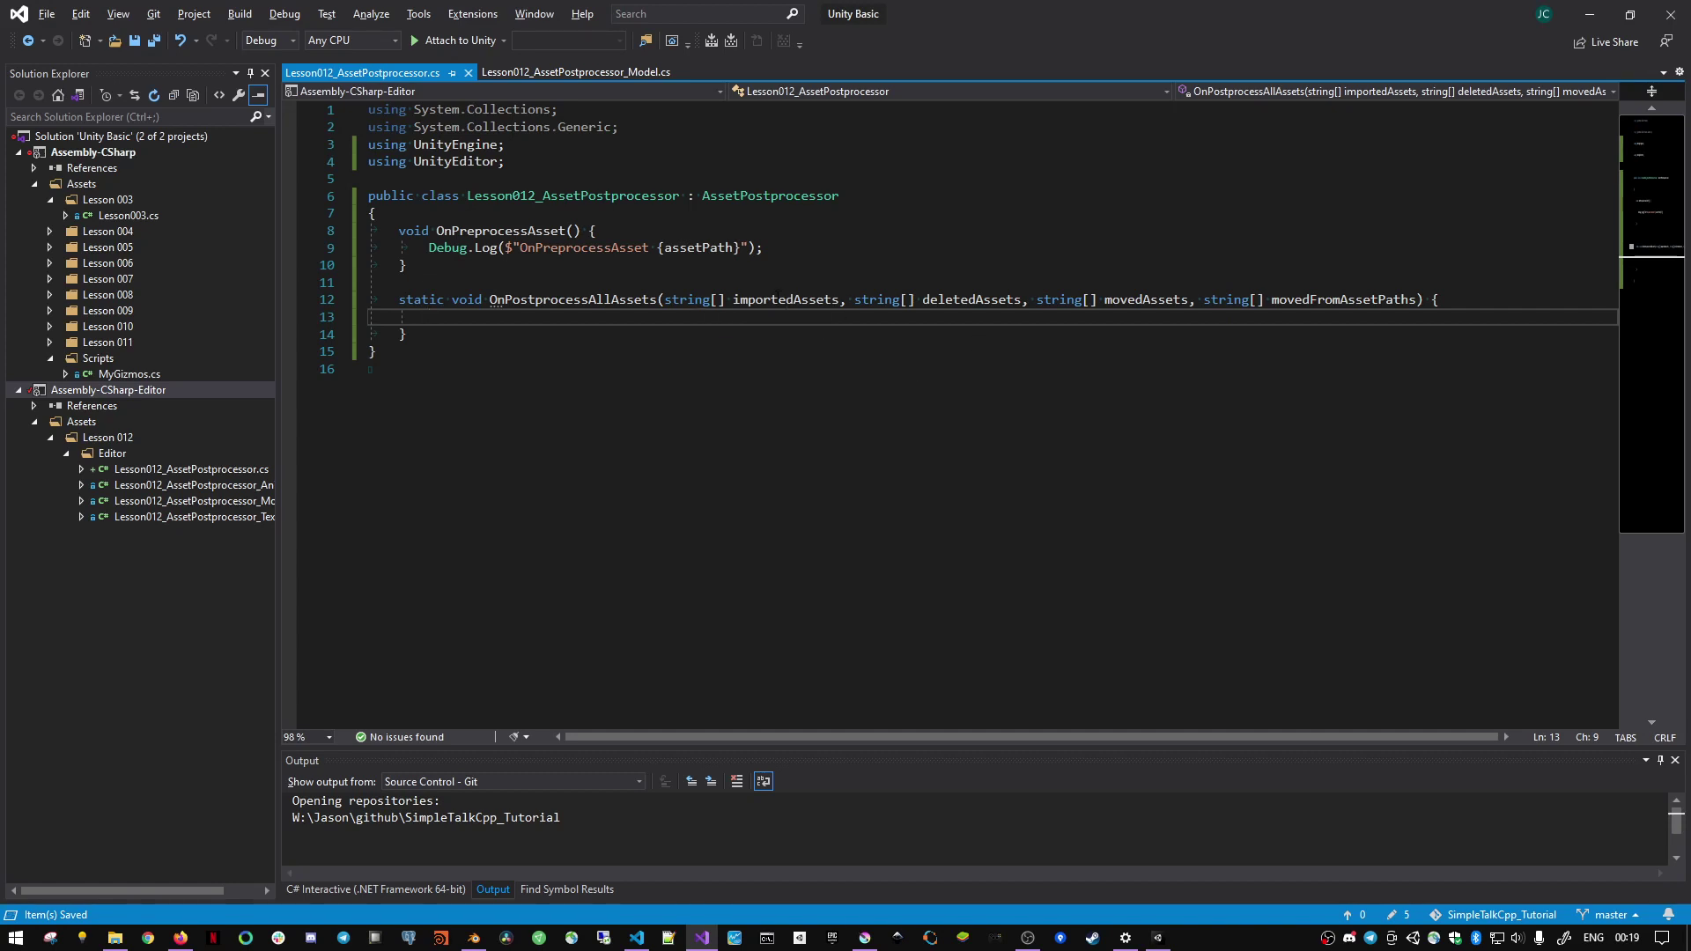
click(777, 299)
click(968, 299)
click(1143, 301)
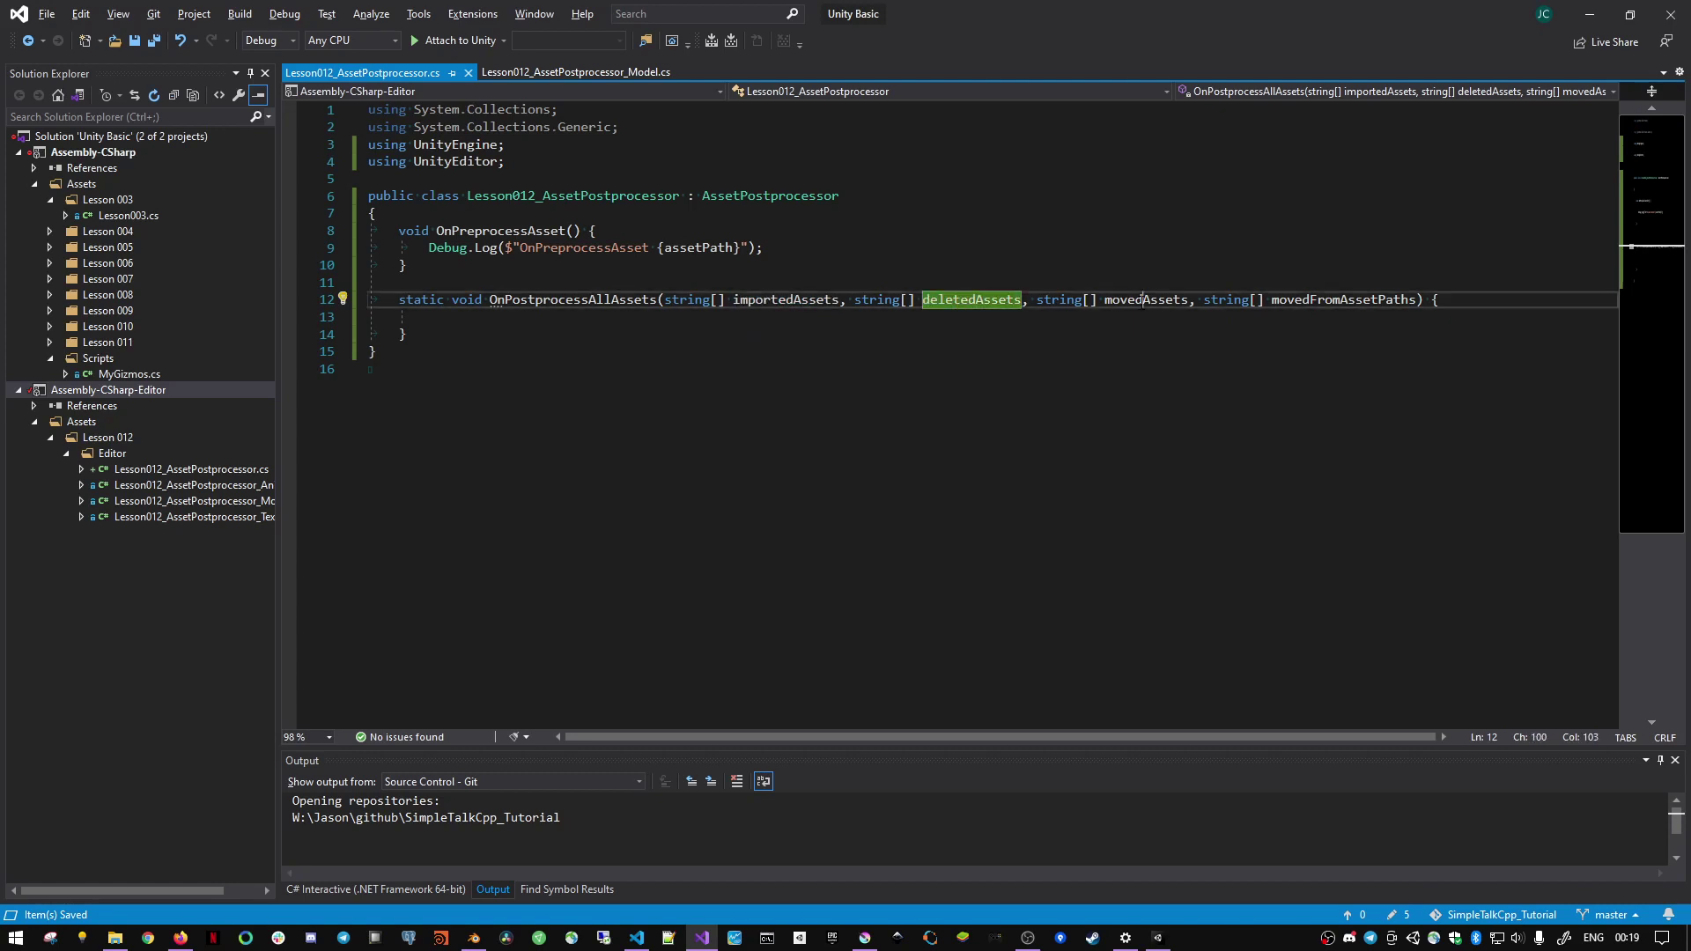
click(1350, 300)
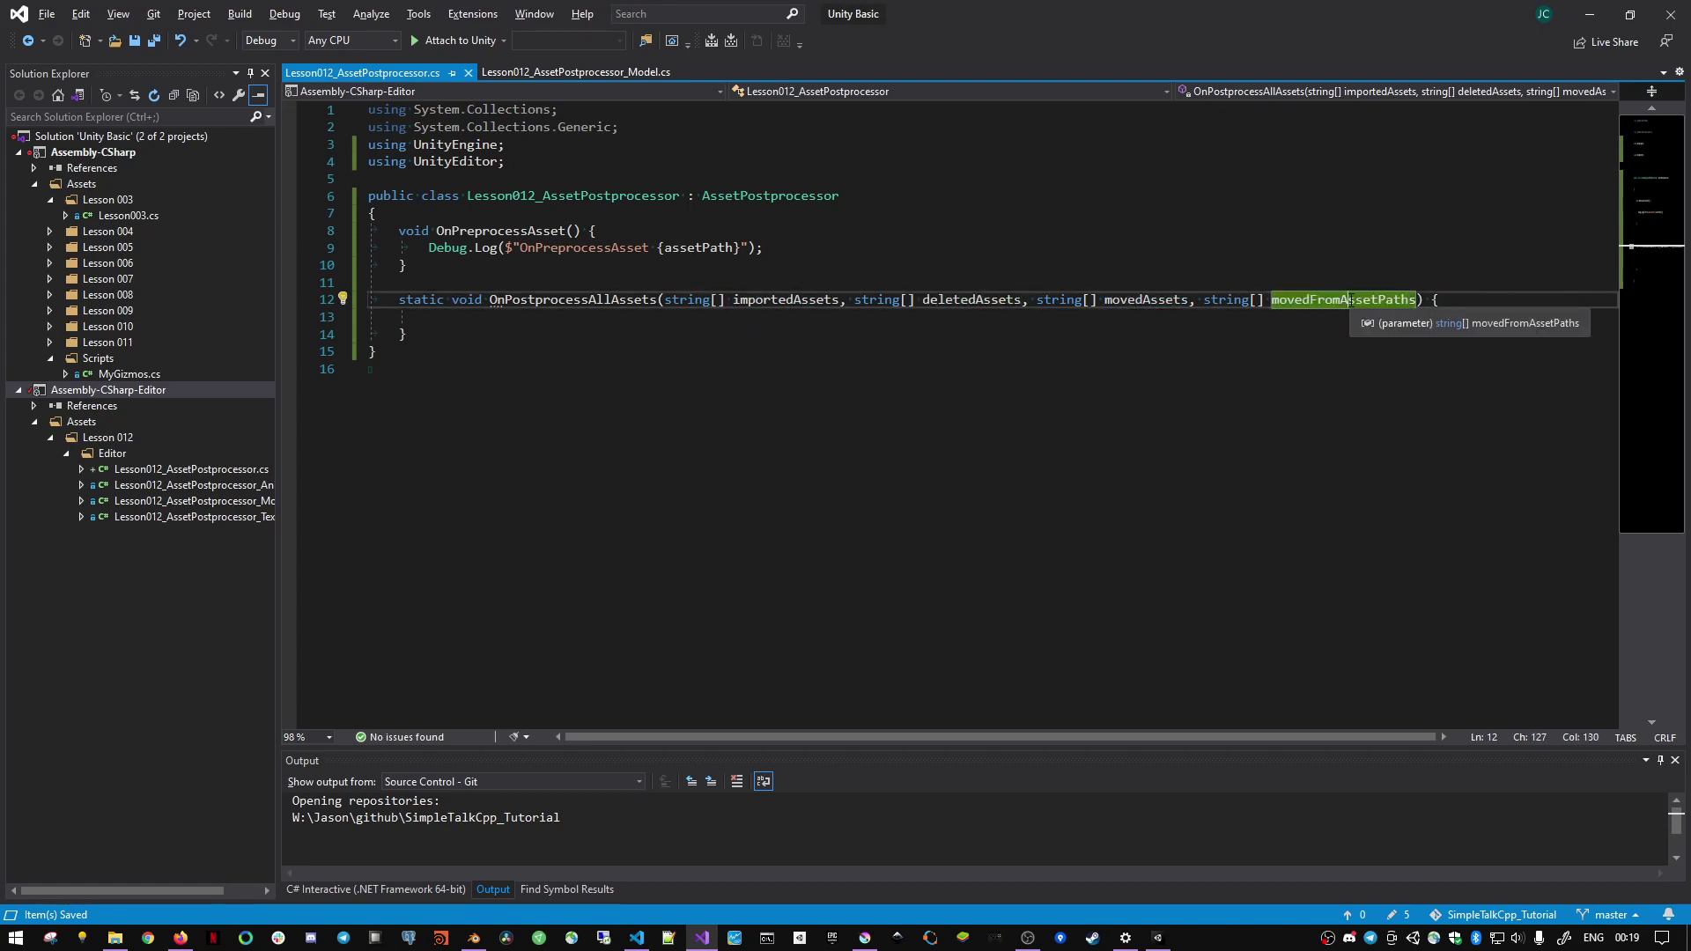
click(1100, 317)
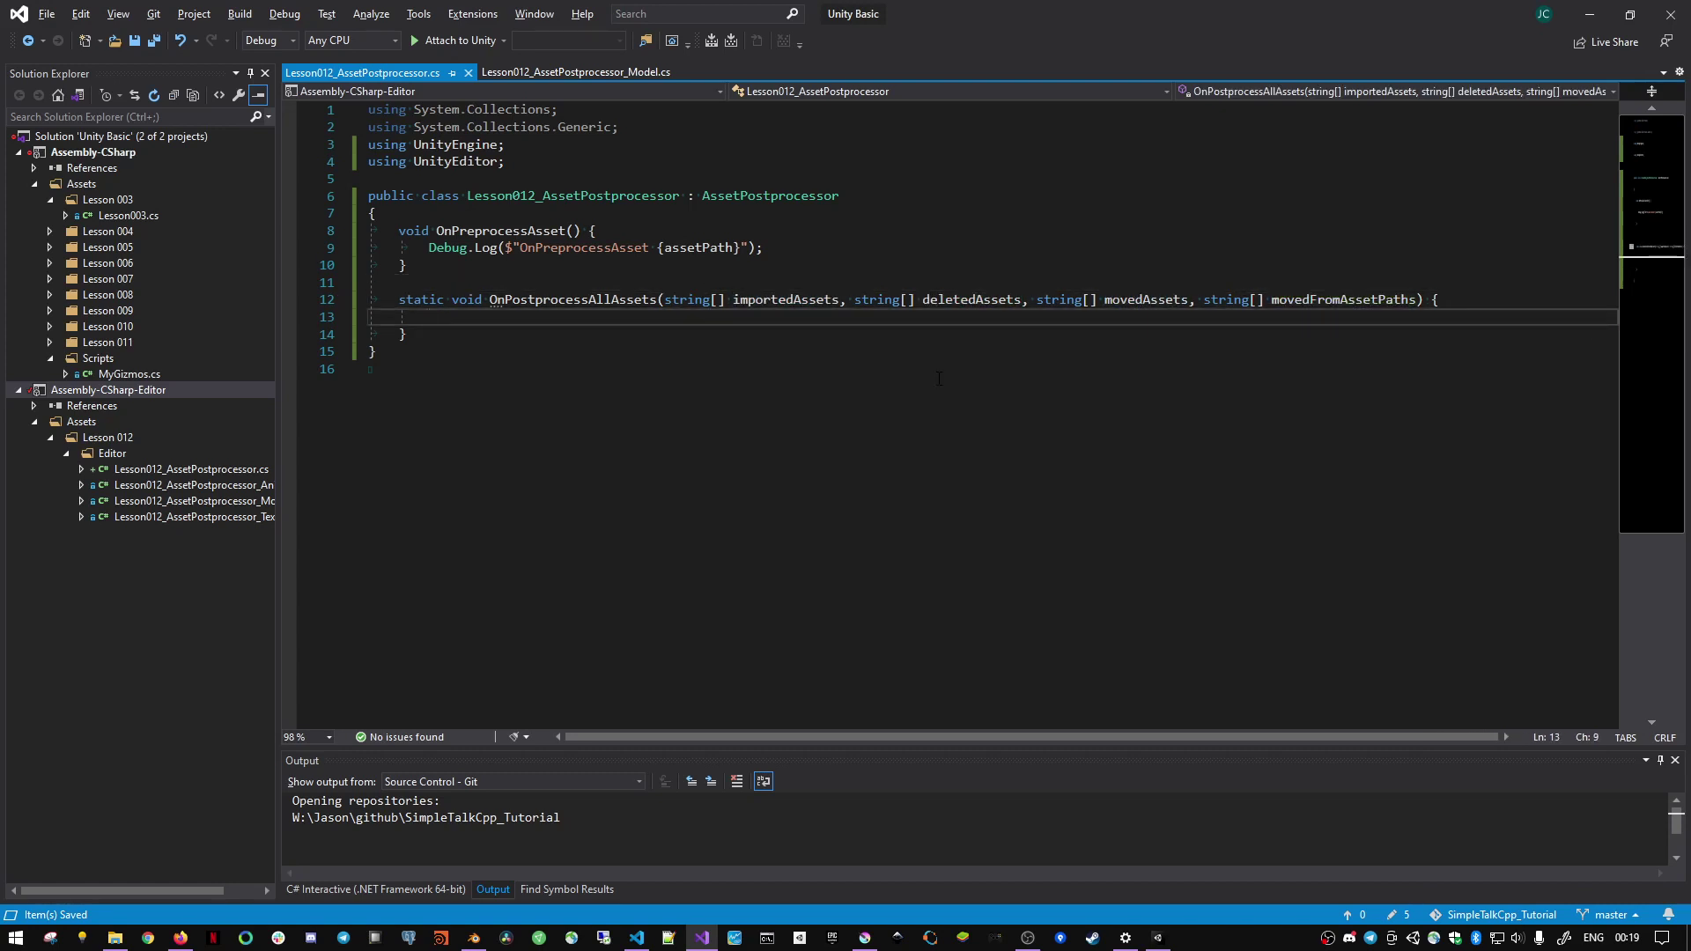
- Move up through the new method to OnPreprocessAsset's log line
key(Up)
key(Home)
key(Home)
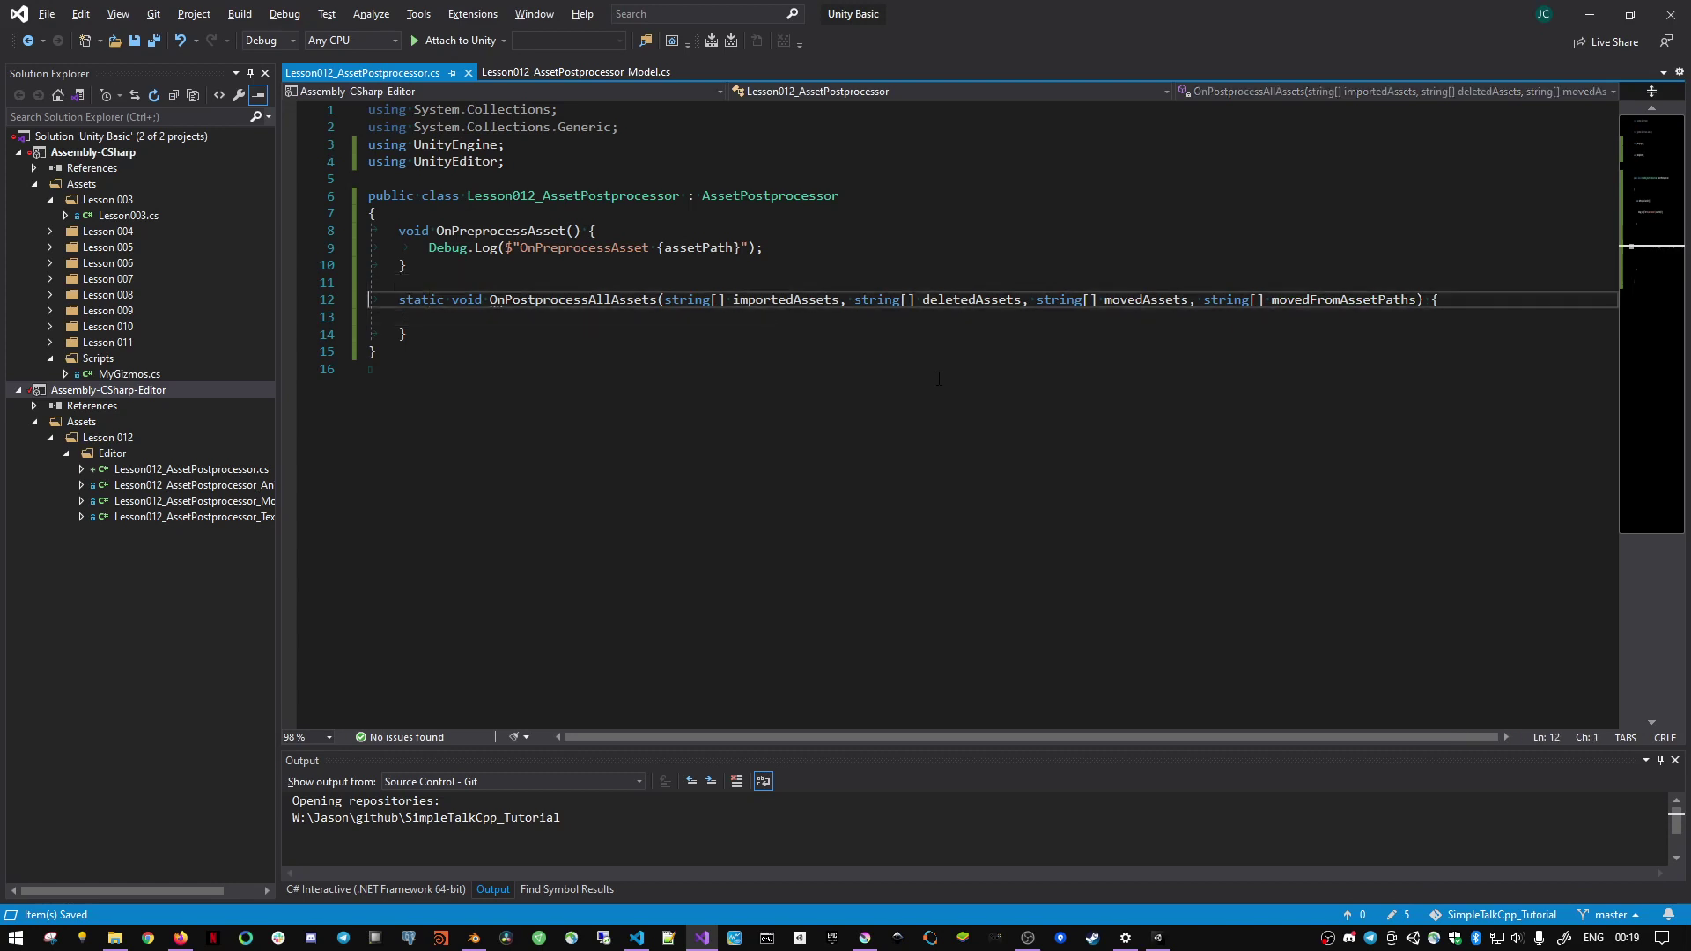
key(shift+Down)
key(shift+Down)
key(shift+Down)
key(Up)
key(Up)
key(Up)
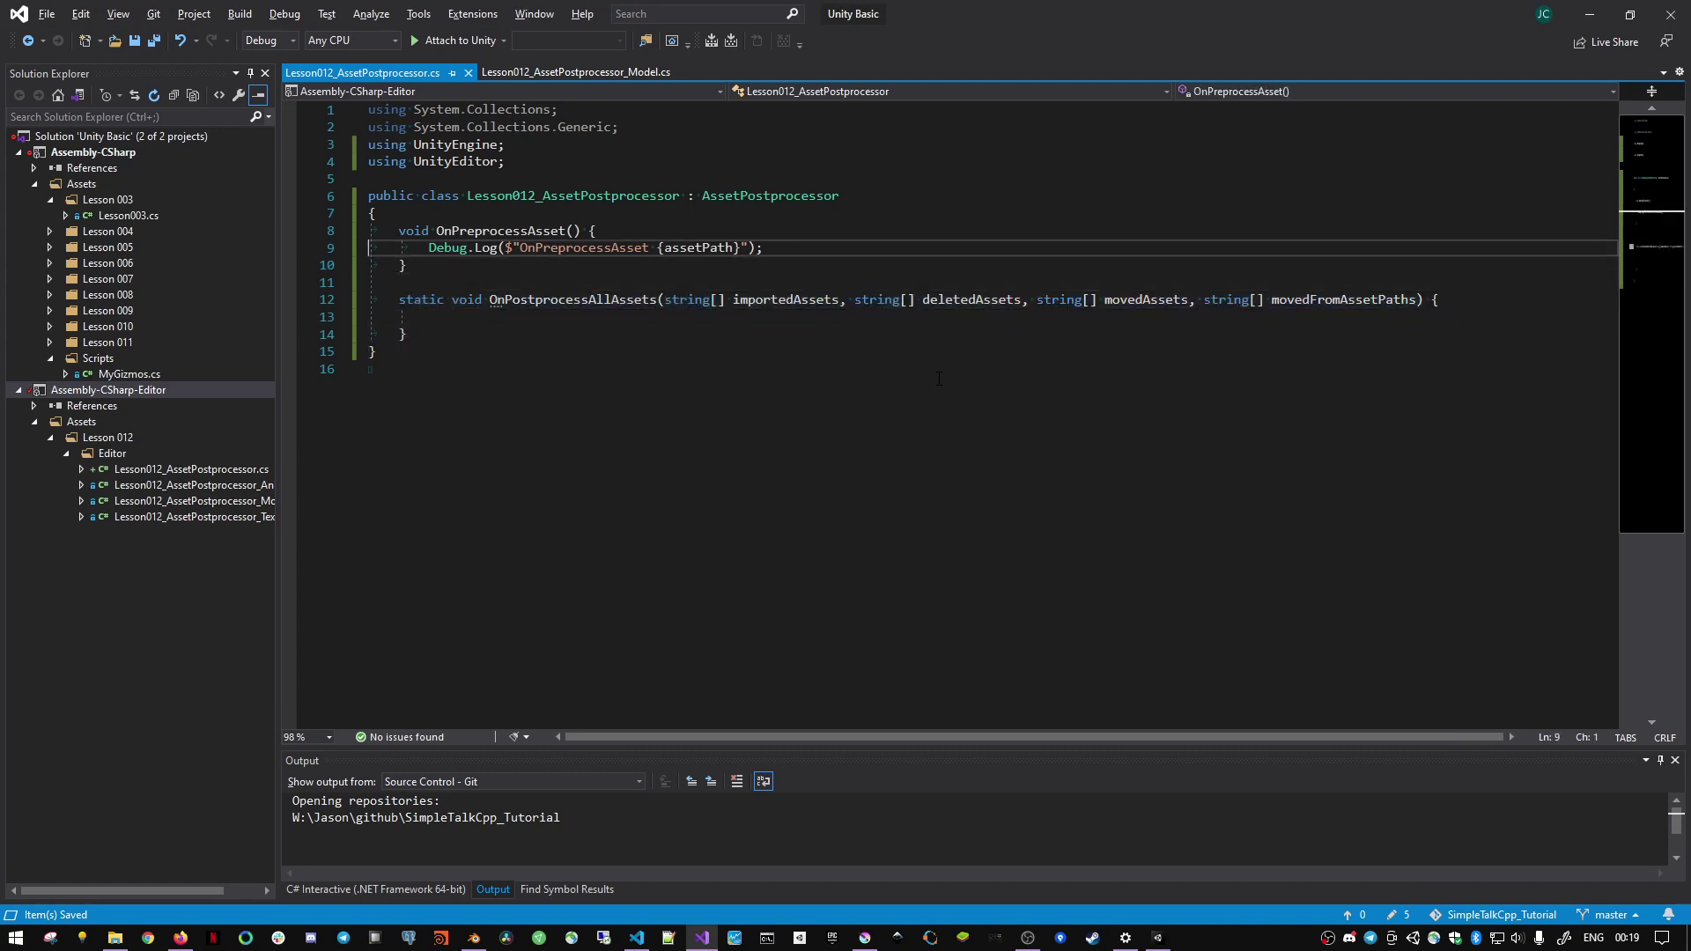
key(Up)
key(Right)
key(Right)
key(Right)
key(Down)
key(alt+Tab)
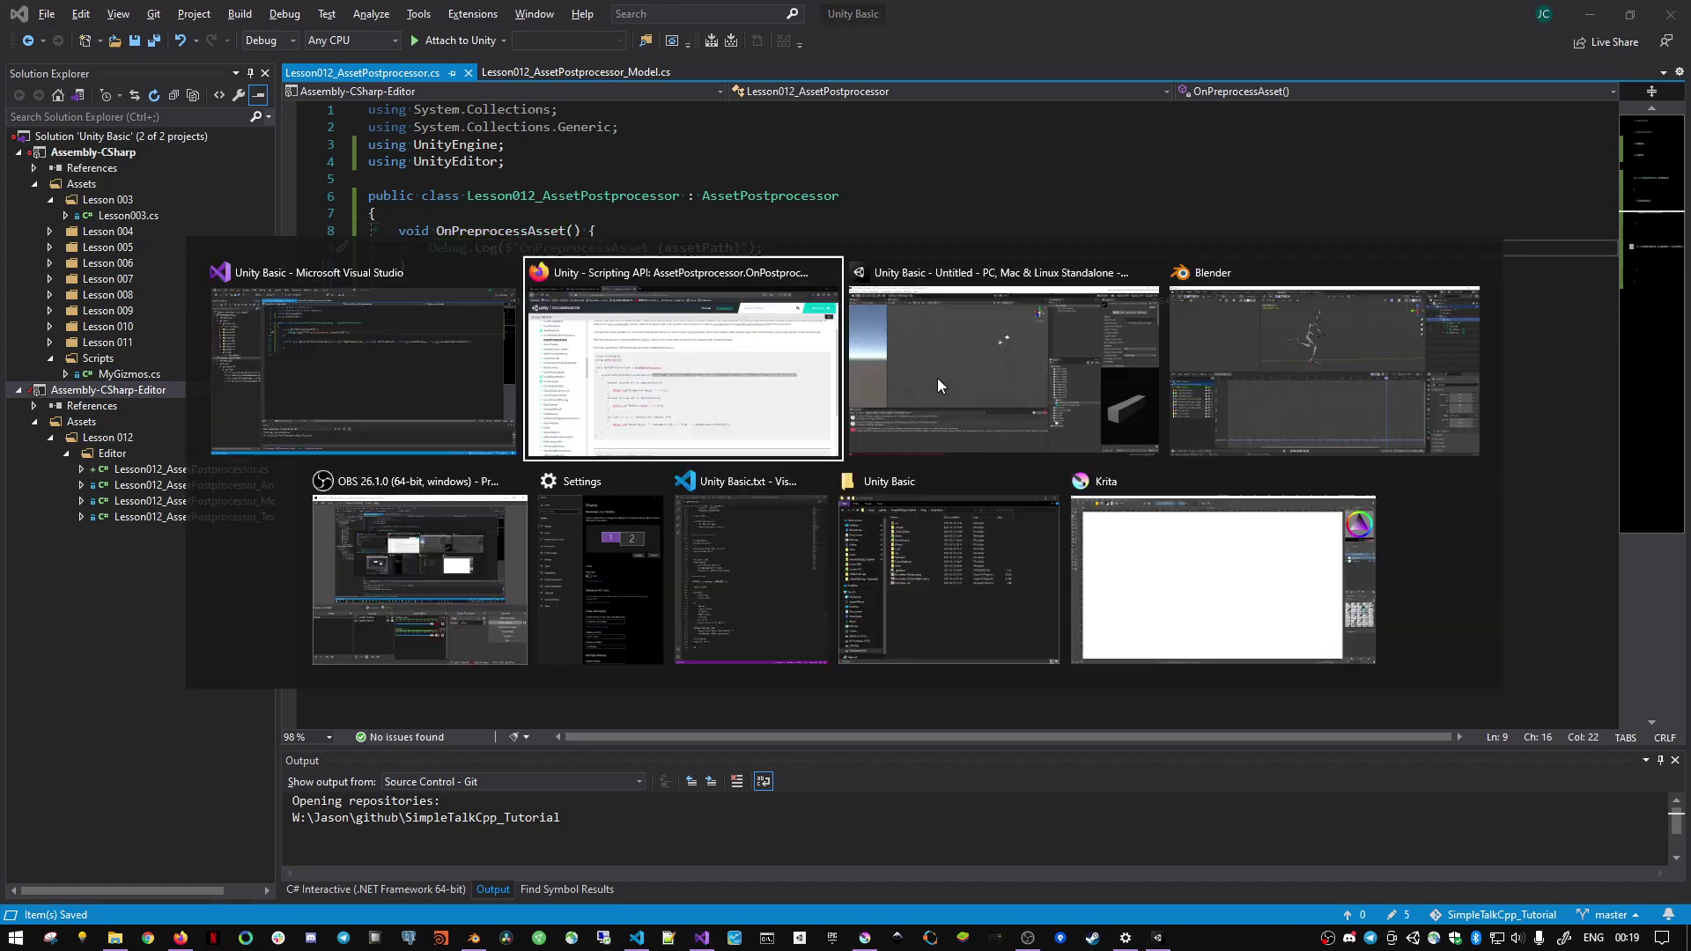
- Clear the Console and reimport the test texture and test model together
click(937, 377)
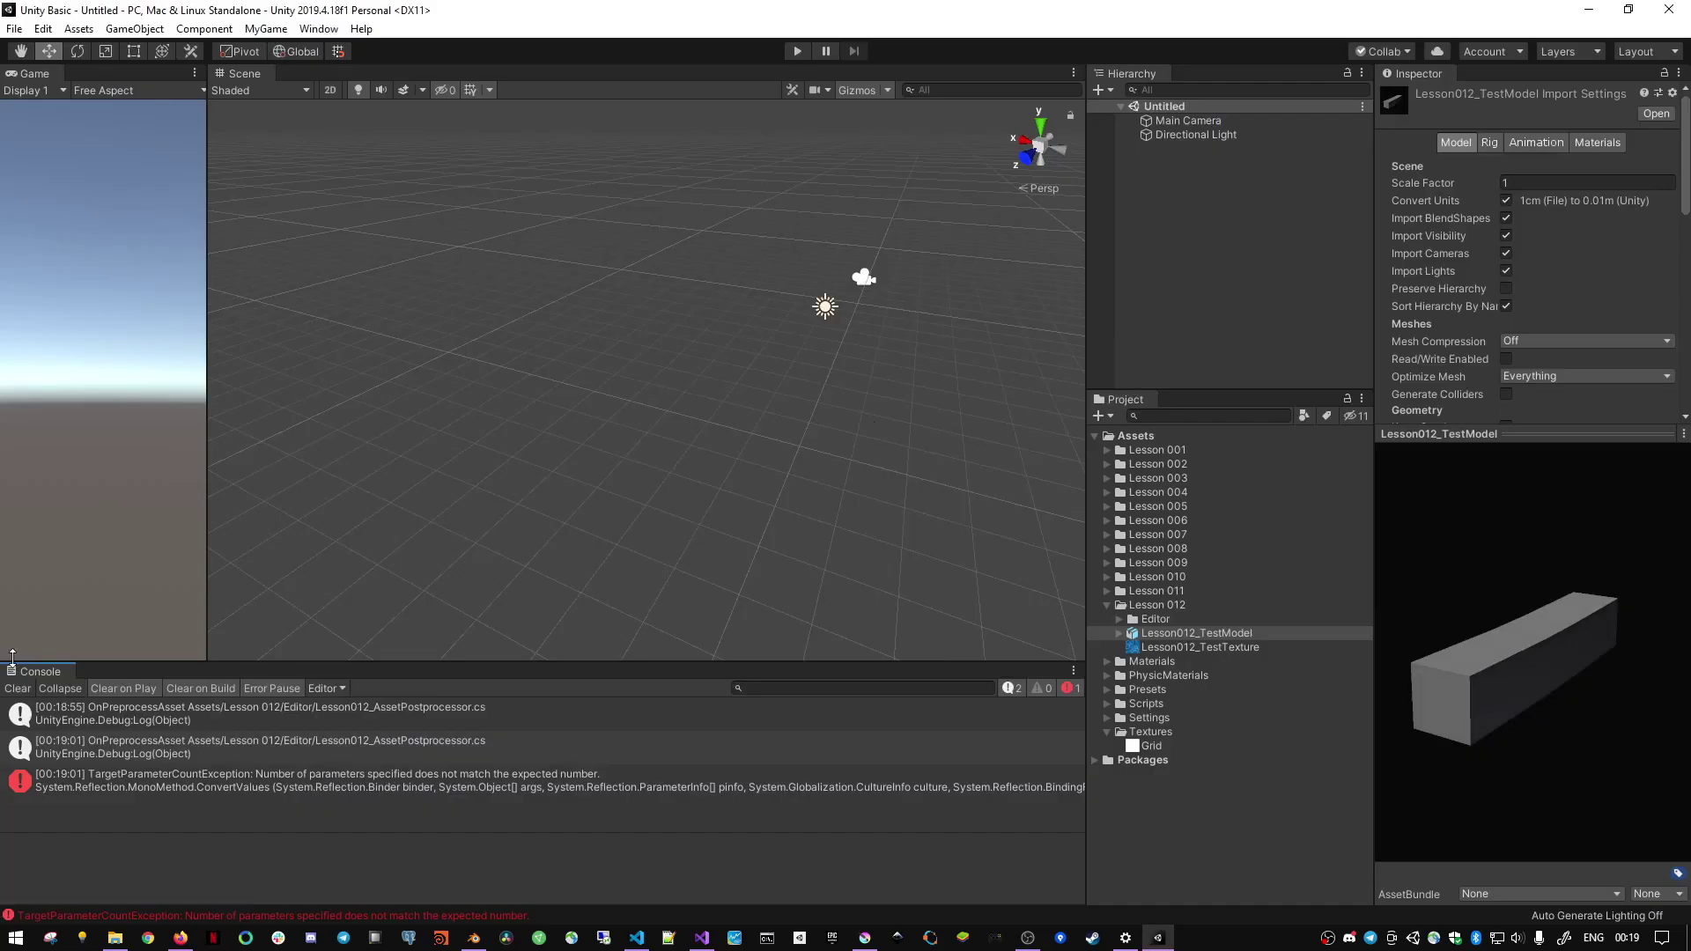
click(19, 689)
click(1176, 648)
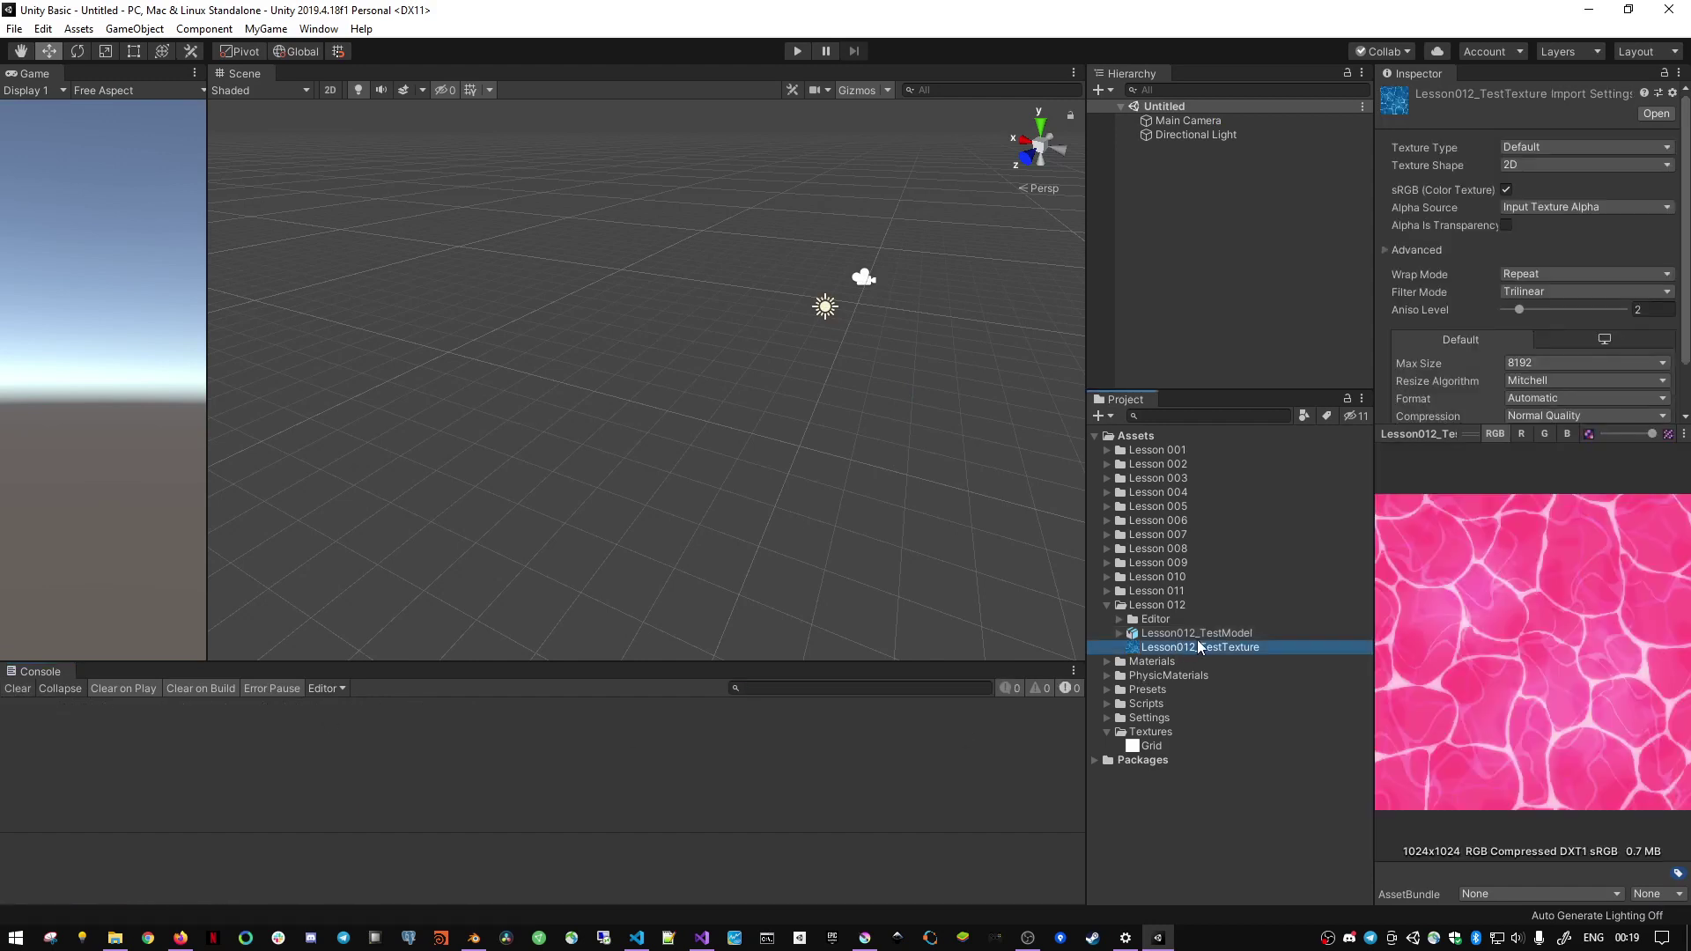
ctrl+click(1201, 633)
right_click(1189, 641)
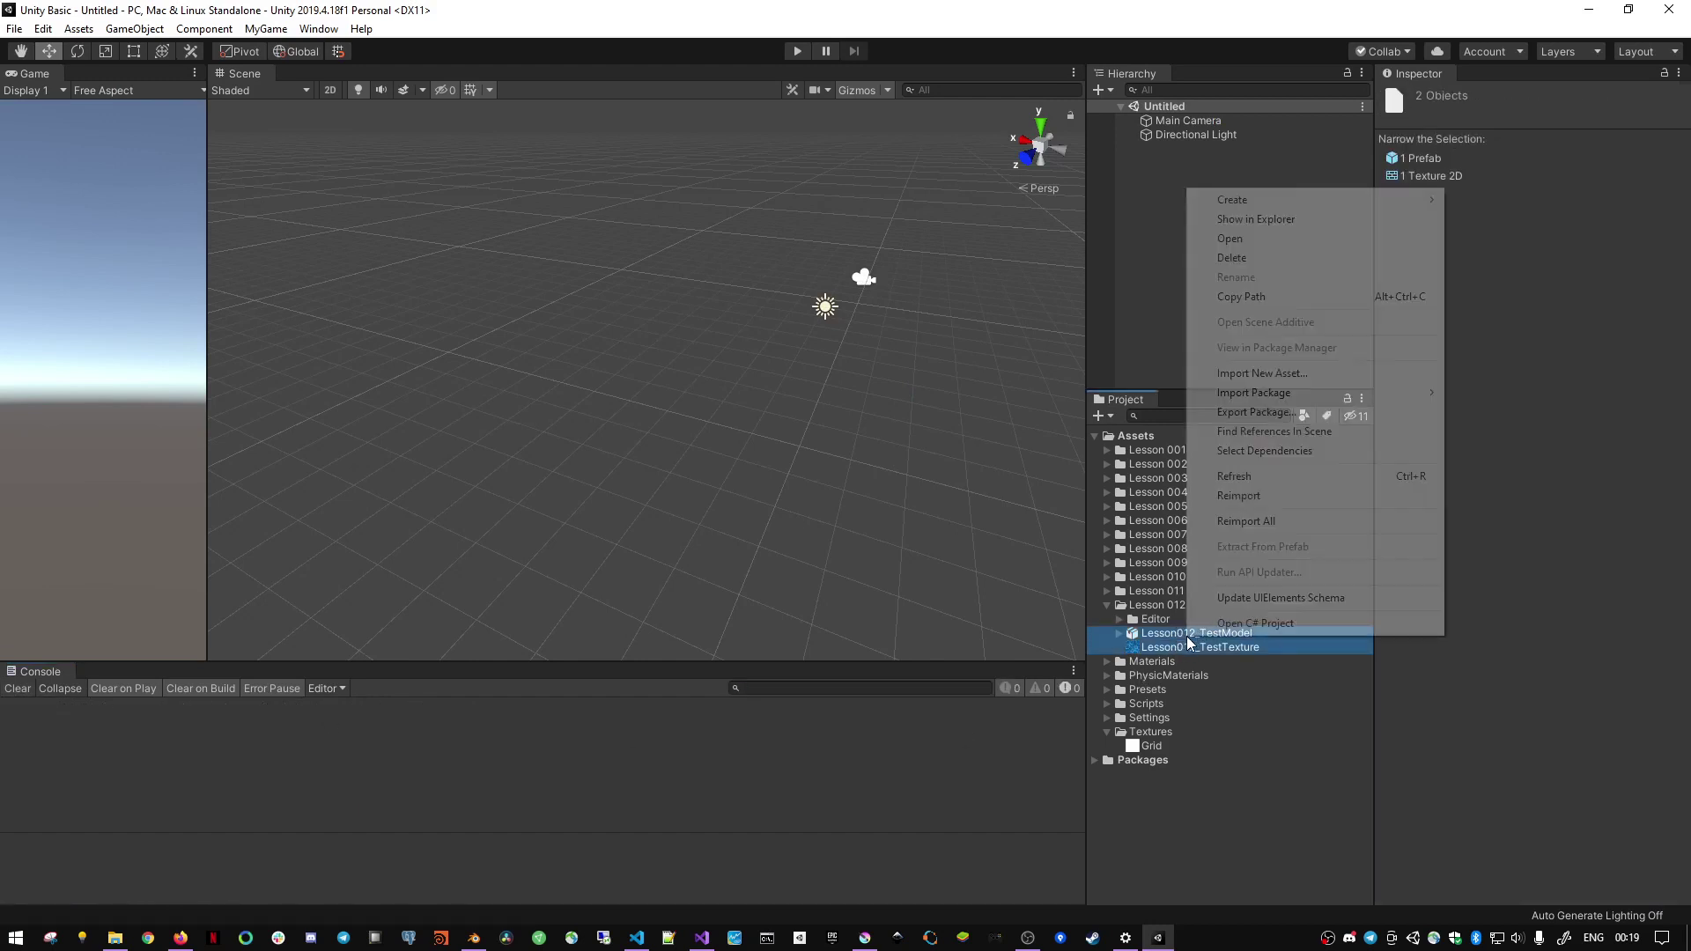
click(1270, 497)
- Inspect the texture and model import log entries and open the script that logged them
click(121, 716)
click(229, 745)
key(Up)
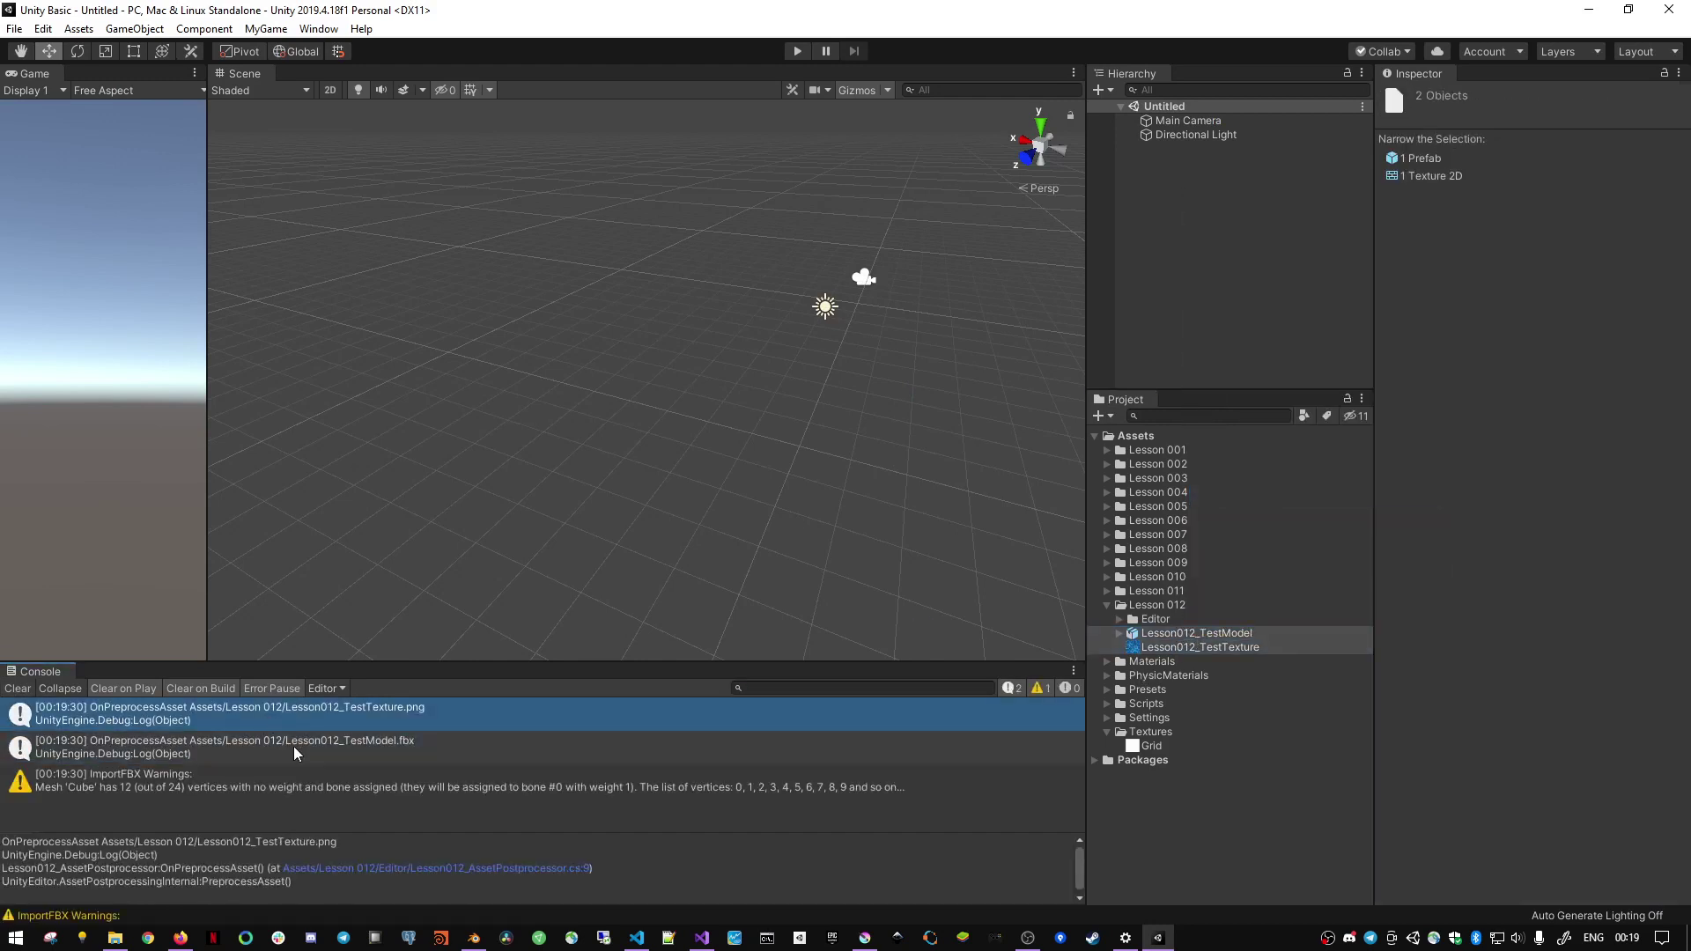
key(Down)
double_click(296, 715)
- Clear the Console again and open Lesson012_AssetPostprocessor_Model for editing
key(alt+Tab)
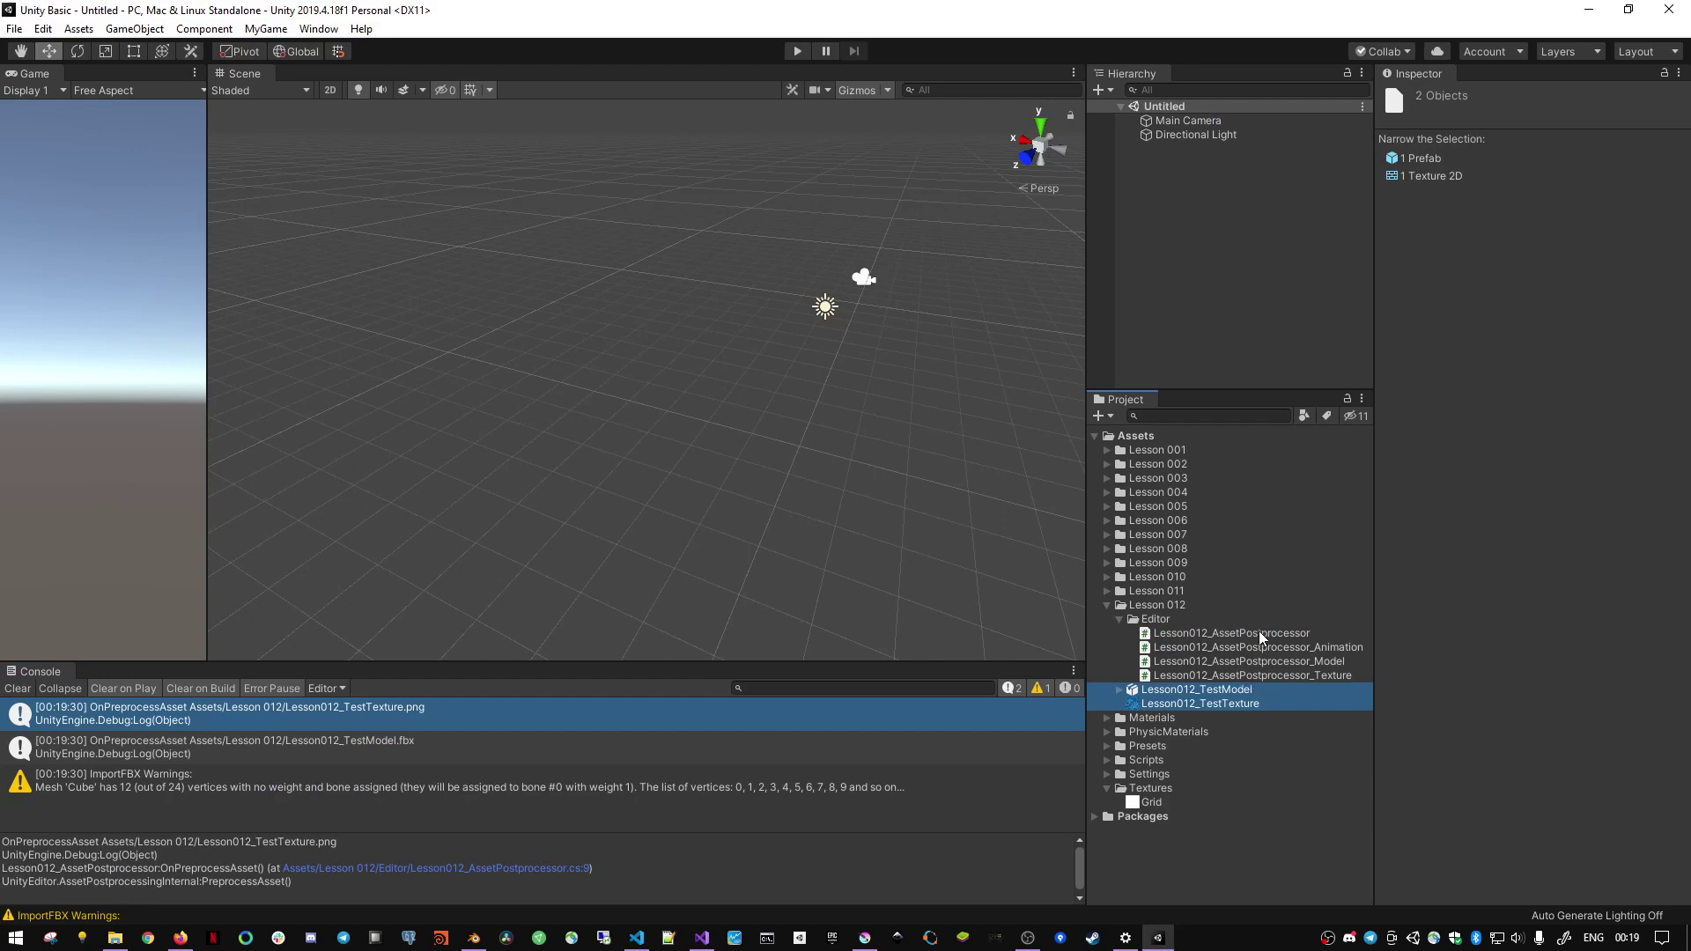
click(1261, 634)
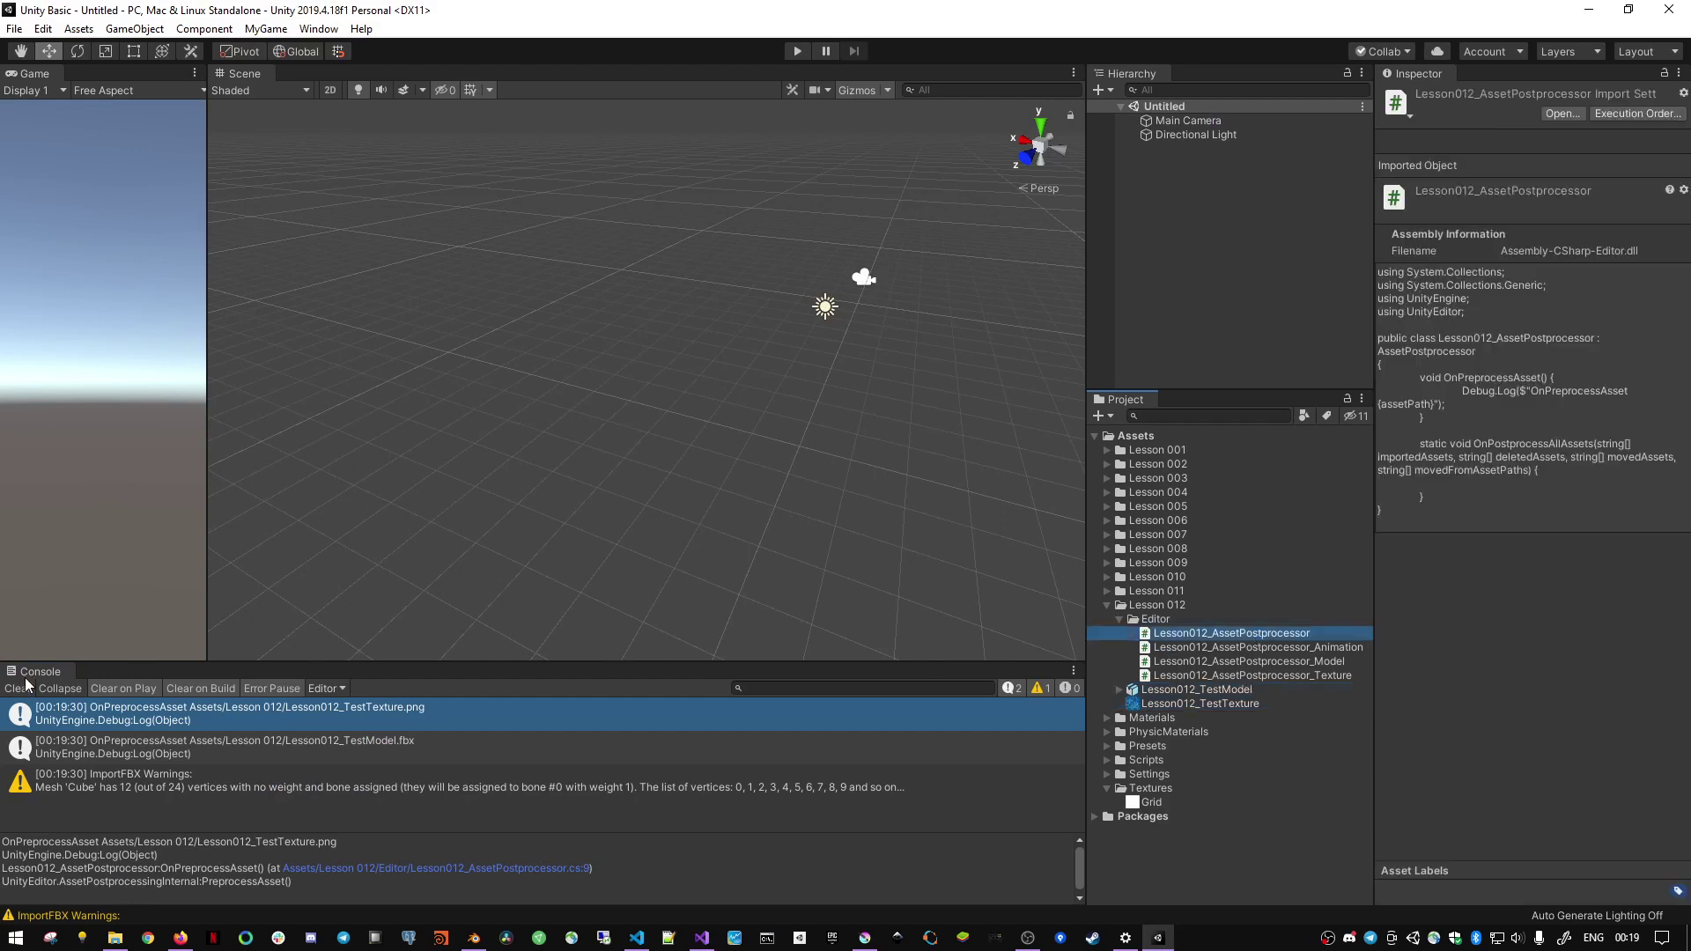
click(21, 688)
click(1263, 662)
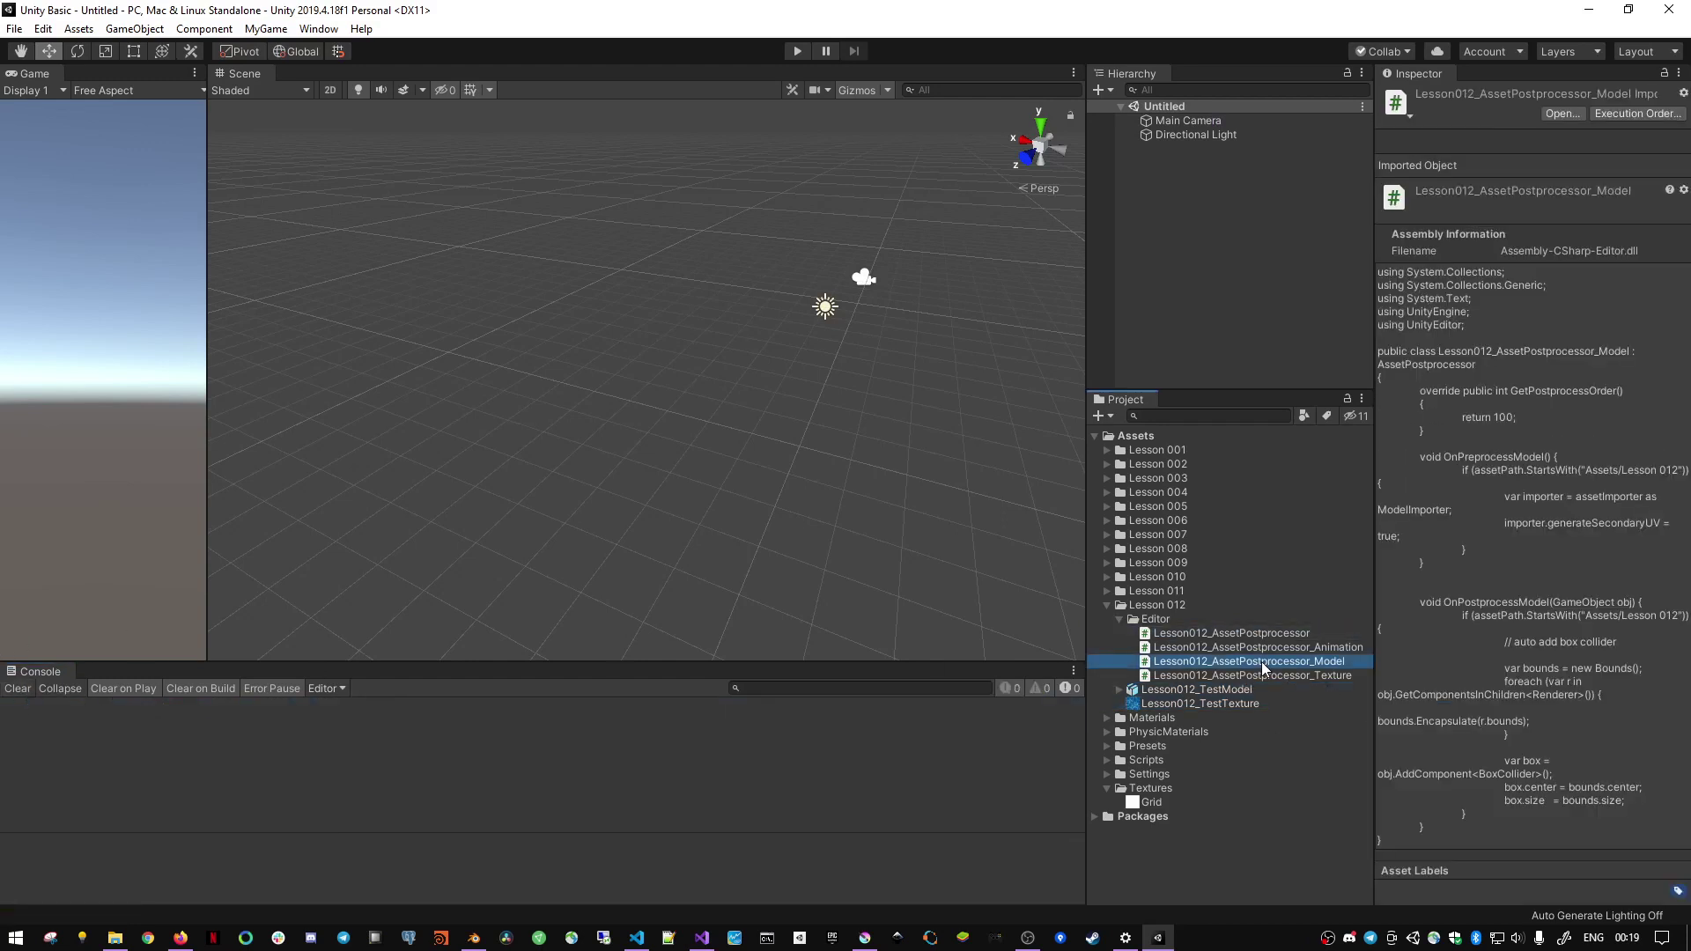
double_click(1194, 660)
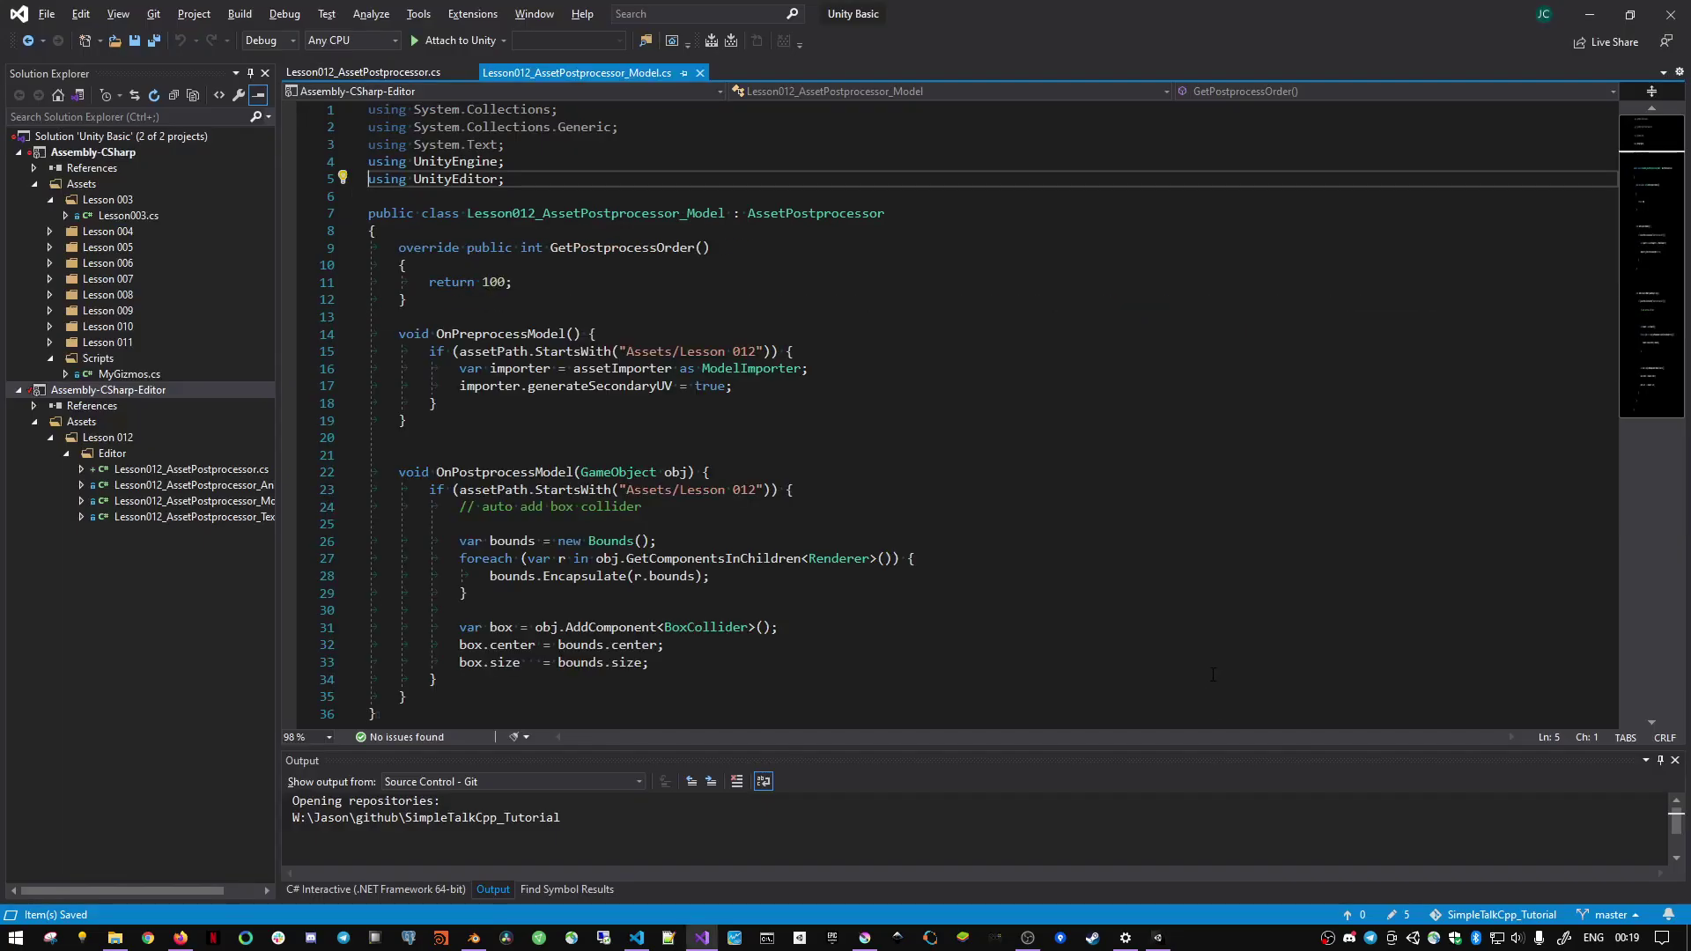
- Scroll the model postprocessor code, then go back in Firefox to the AssetPostprocessor Messages table
scroll(780, 424, down, 1)
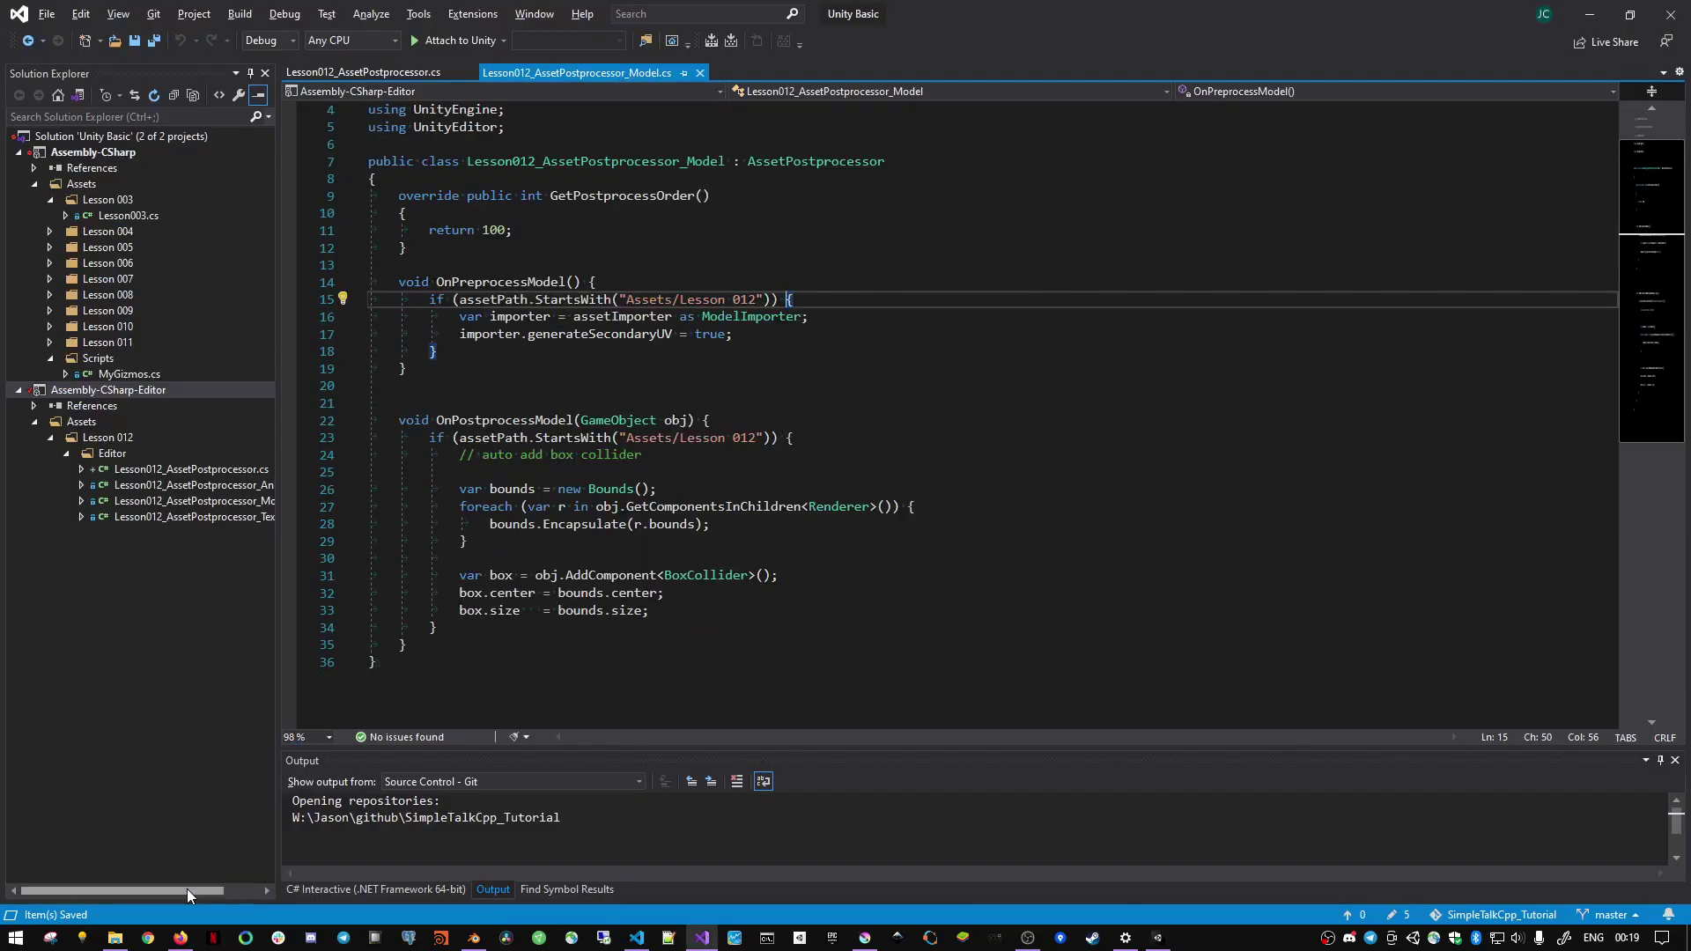
click(181, 937)
click(18, 47)
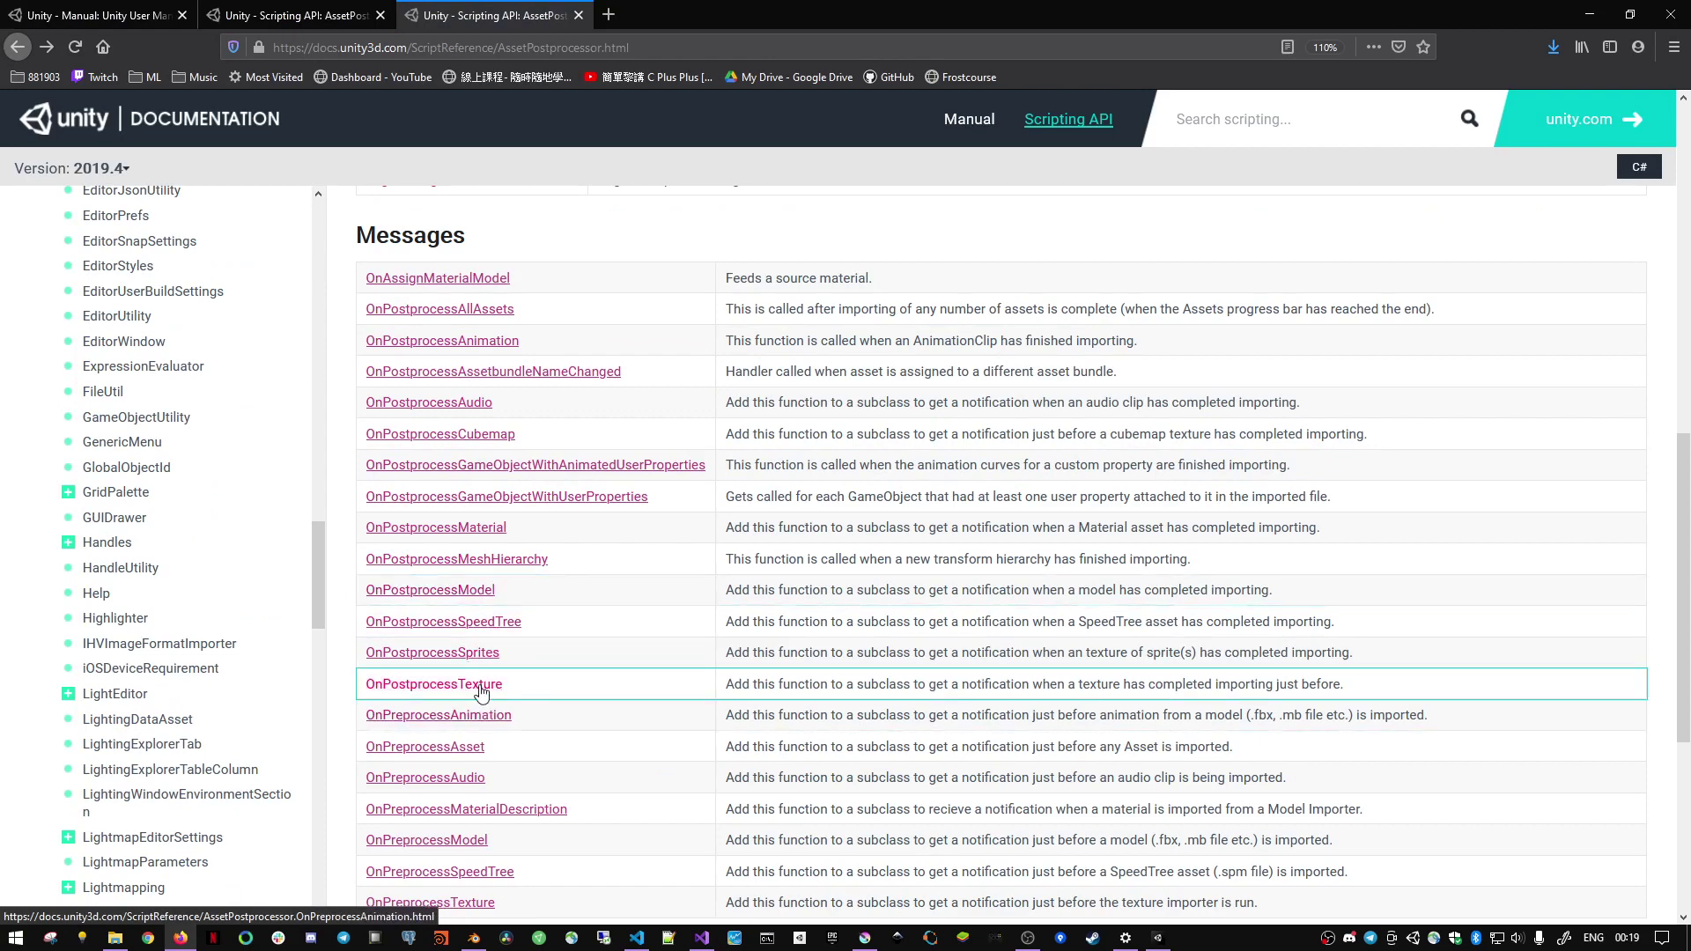
- Scroll down the AssetPostprocessor Messages table, then return to Lesson012_AssetPostprocessor_Model.cs
scroll(480, 509, down, 1)
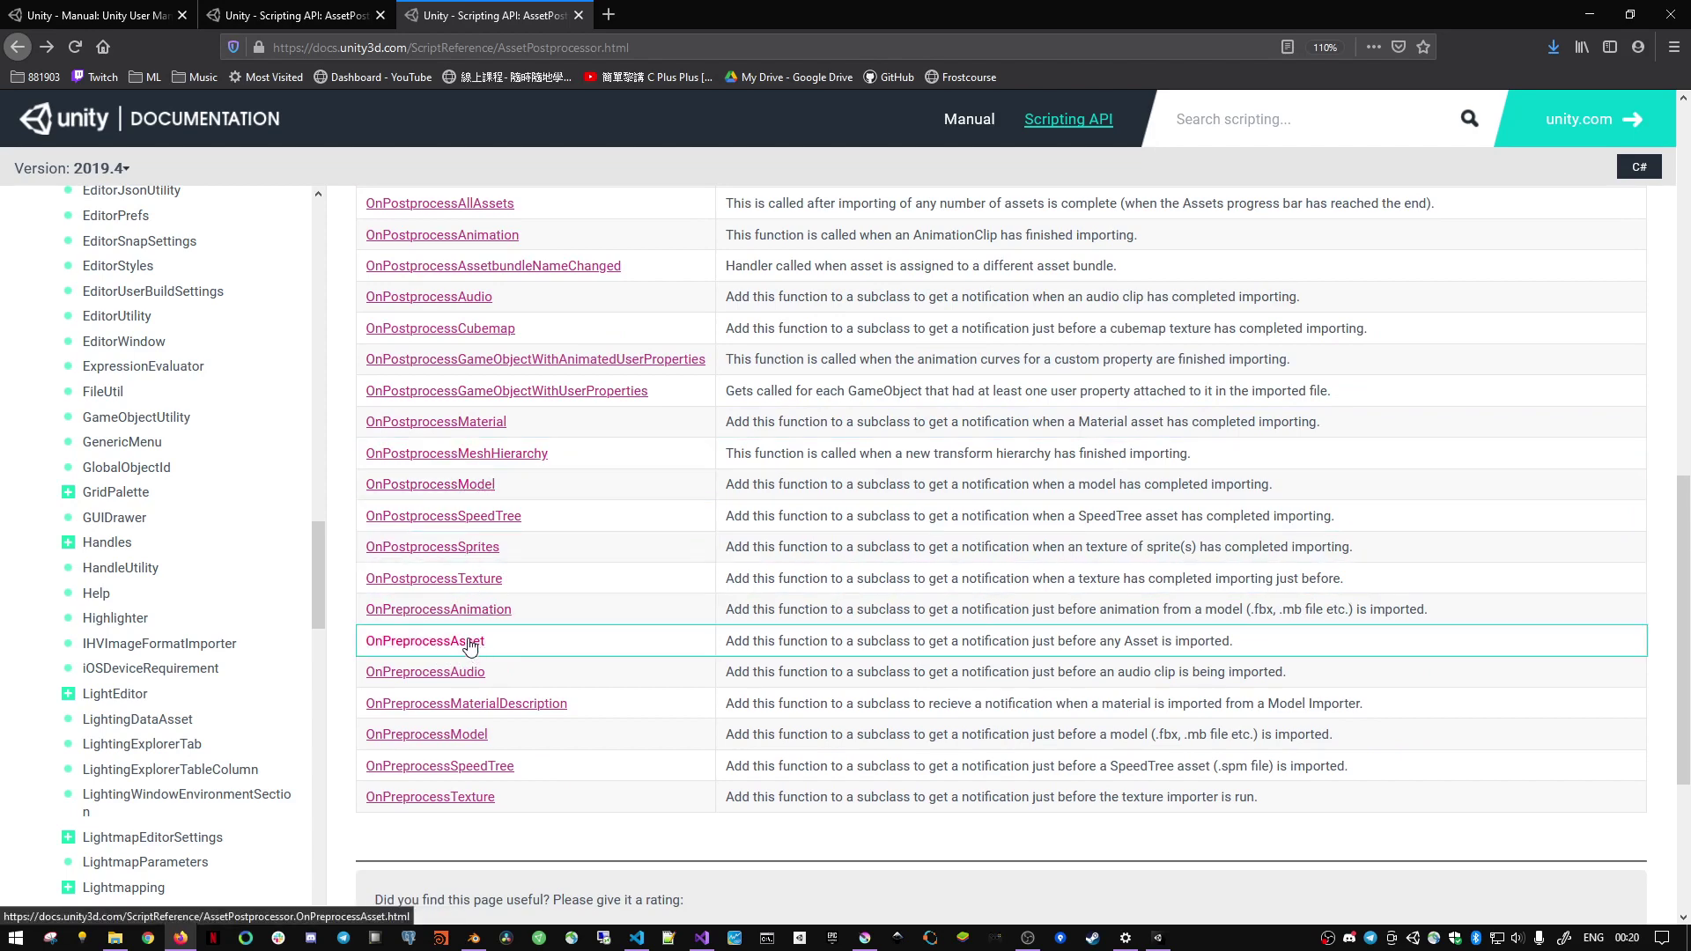
key(alt+Tab)
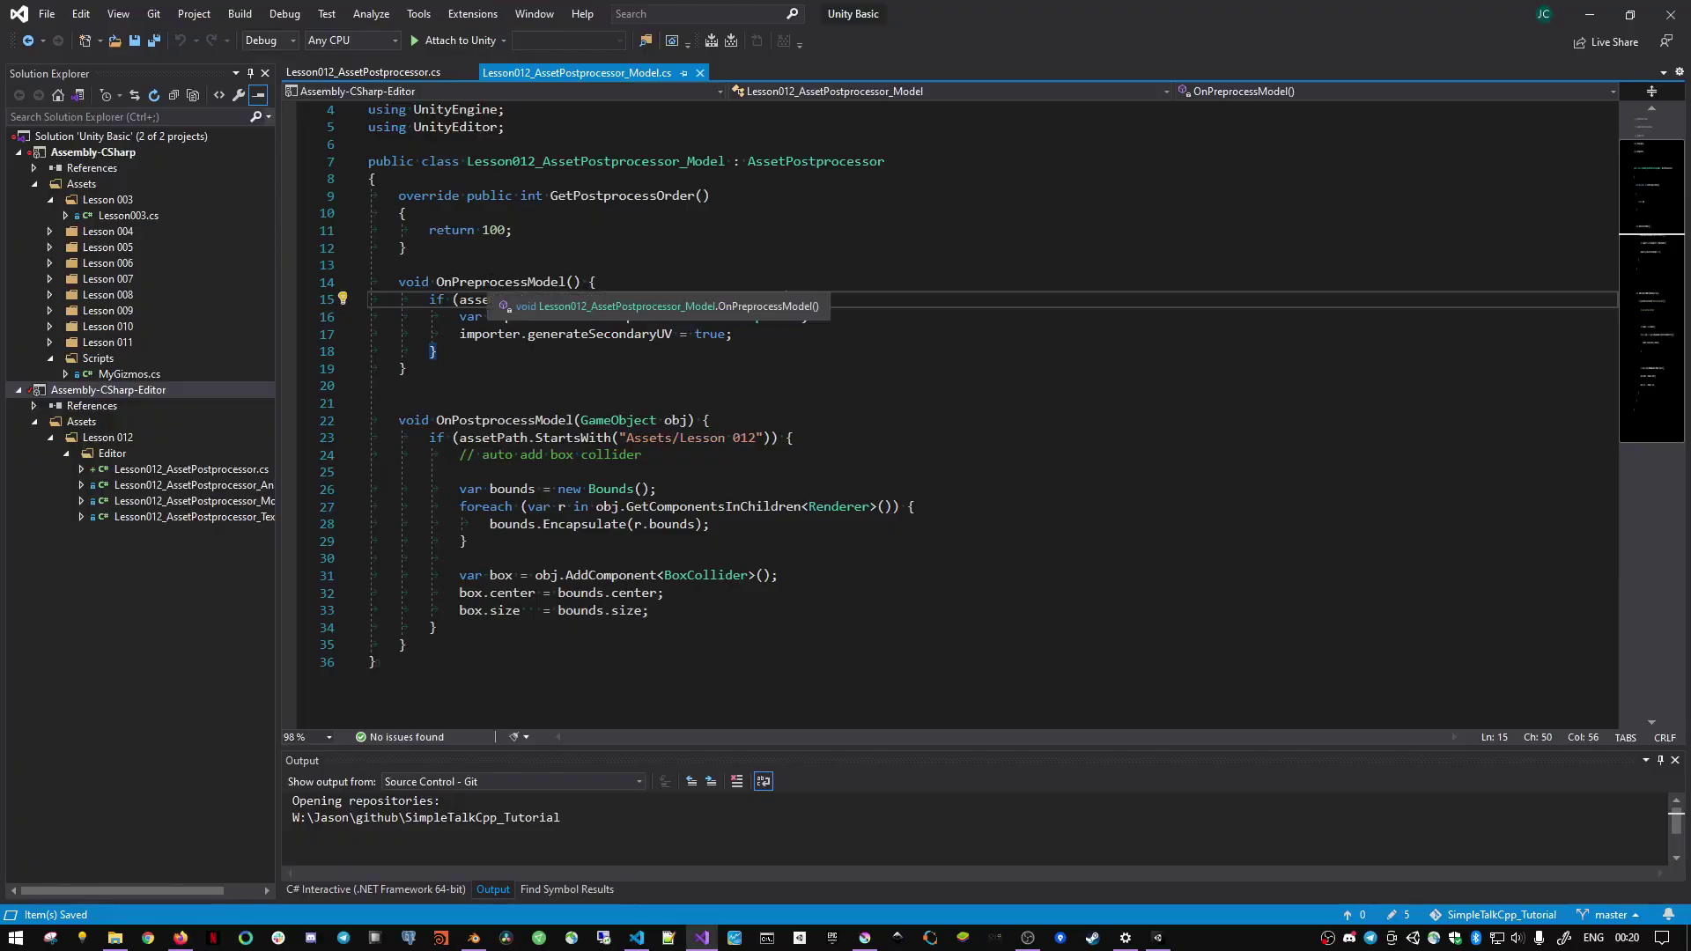
- Drag Lesson012_TestModel from the Project panel into the Scene and orbit around the box
key(alt+Tab)
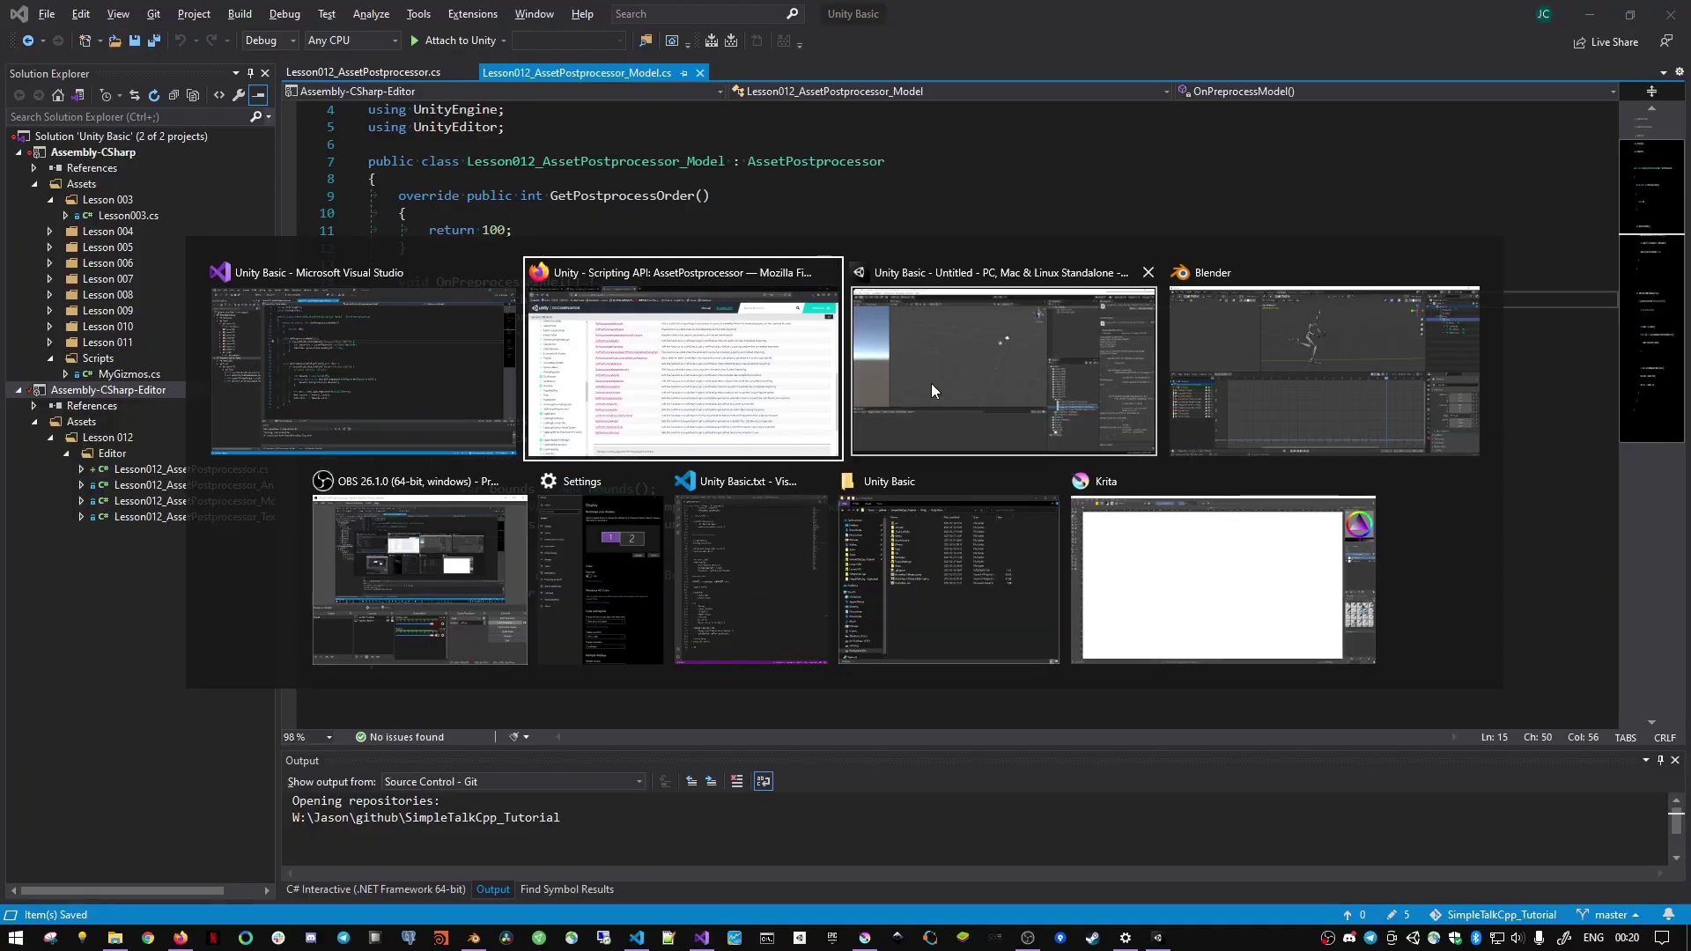
click(932, 383)
click(1211, 694)
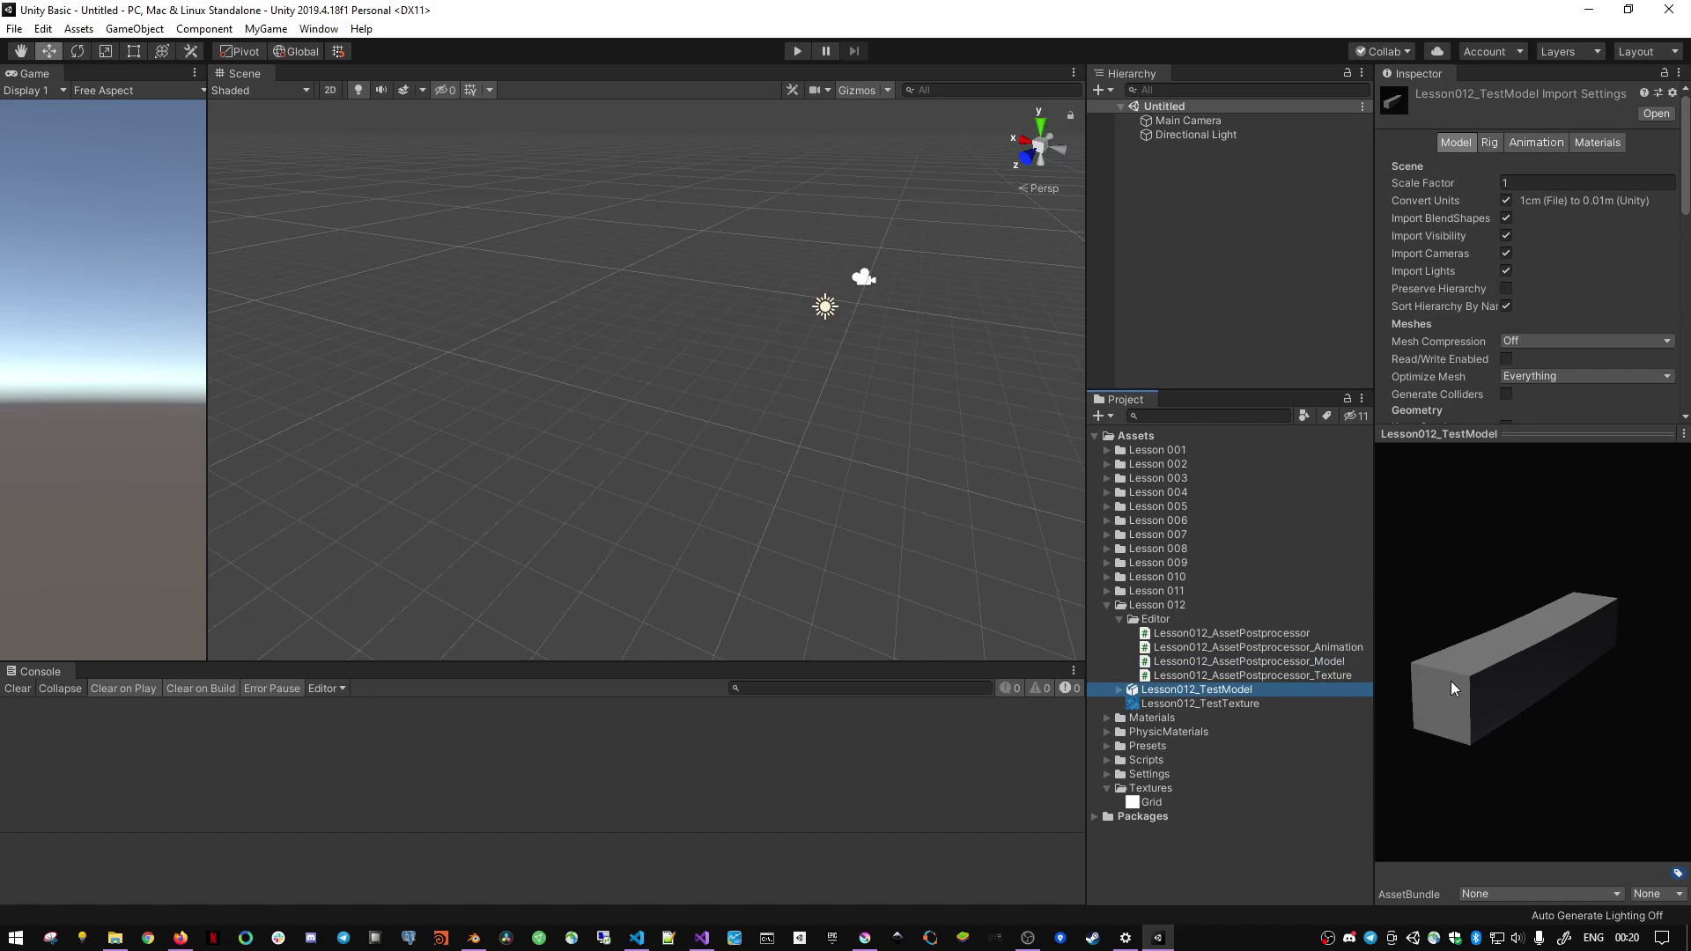
drag(1514, 663, 1391, 669)
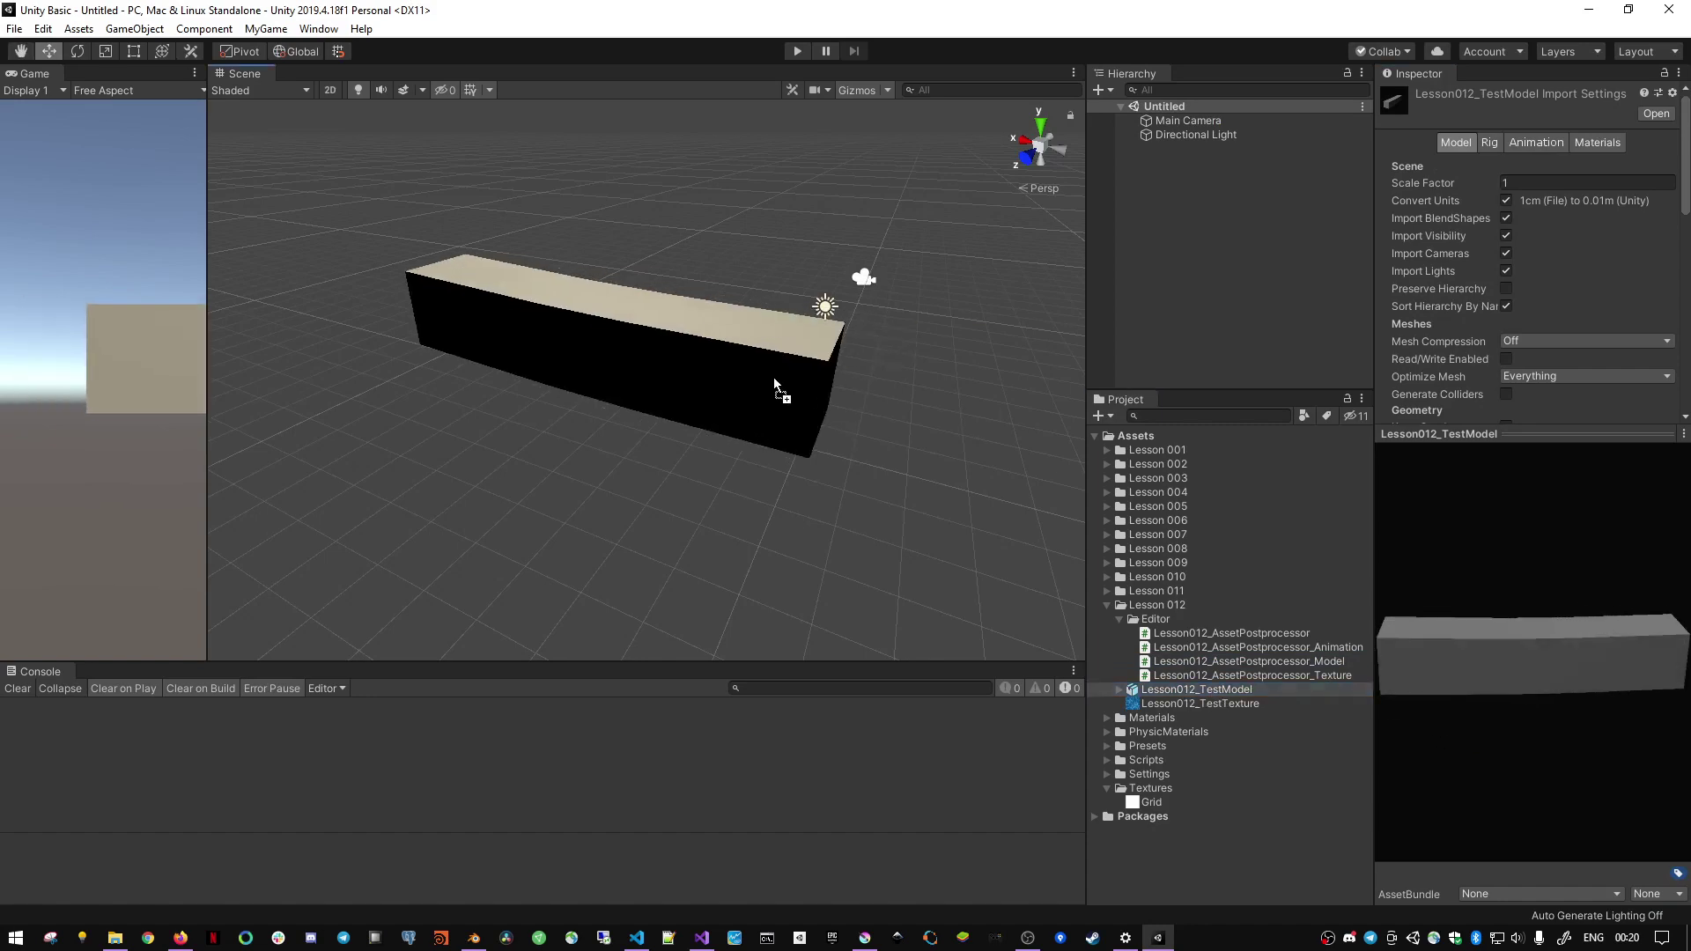
drag(1186, 689, 848, 415)
mouse_move(616, 440)
alt+mouse_down()
mouse_move(426, 501)
mouse_move(619, 408)
alt+mouse_up()
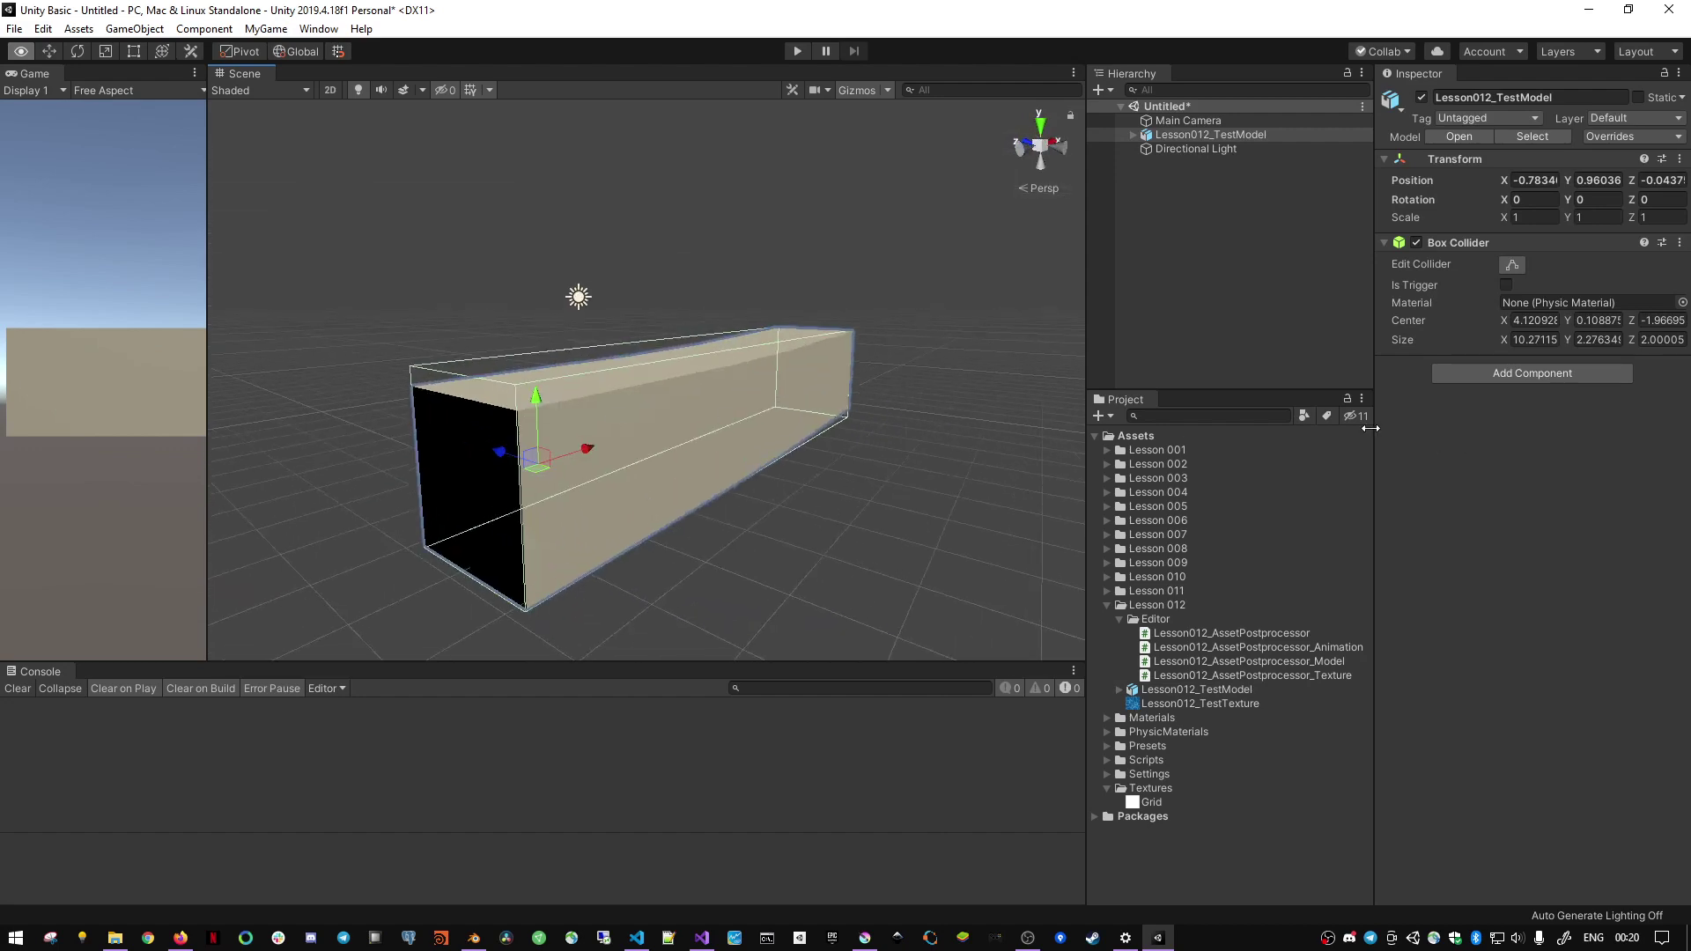
alt+drag(619, 408, 1009, 510)
click(1009, 511)
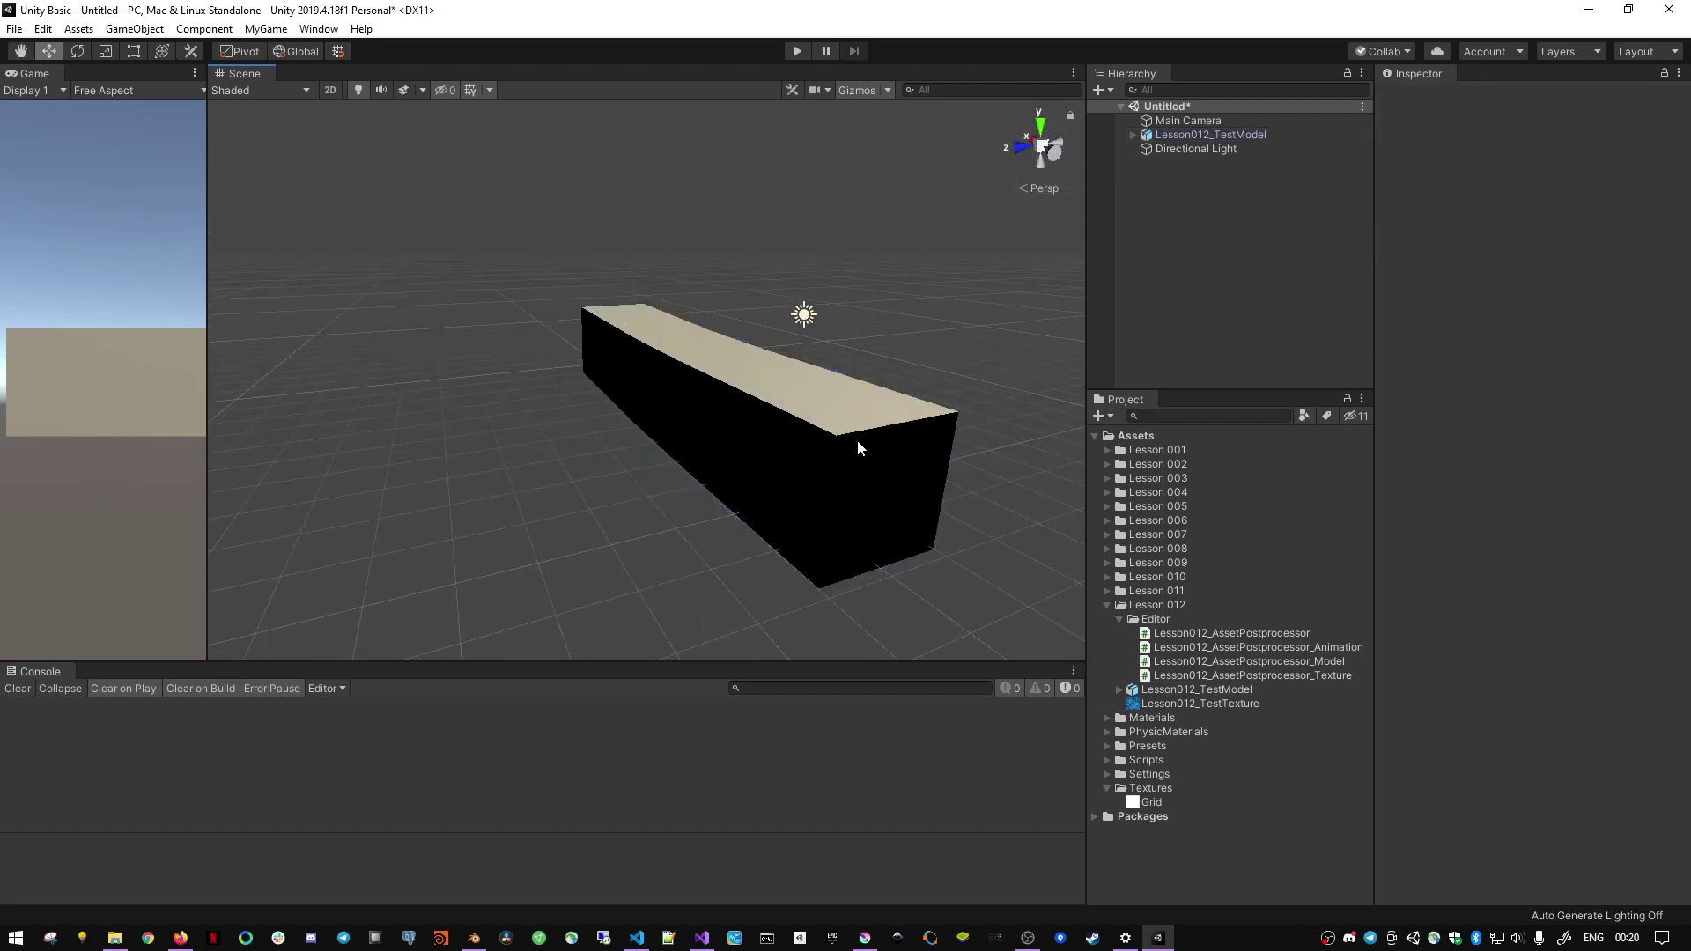
- Delete the placed box, re-add Lesson012_TestModel through the Hierarchy, and select it
click(796, 382)
key(Delete)
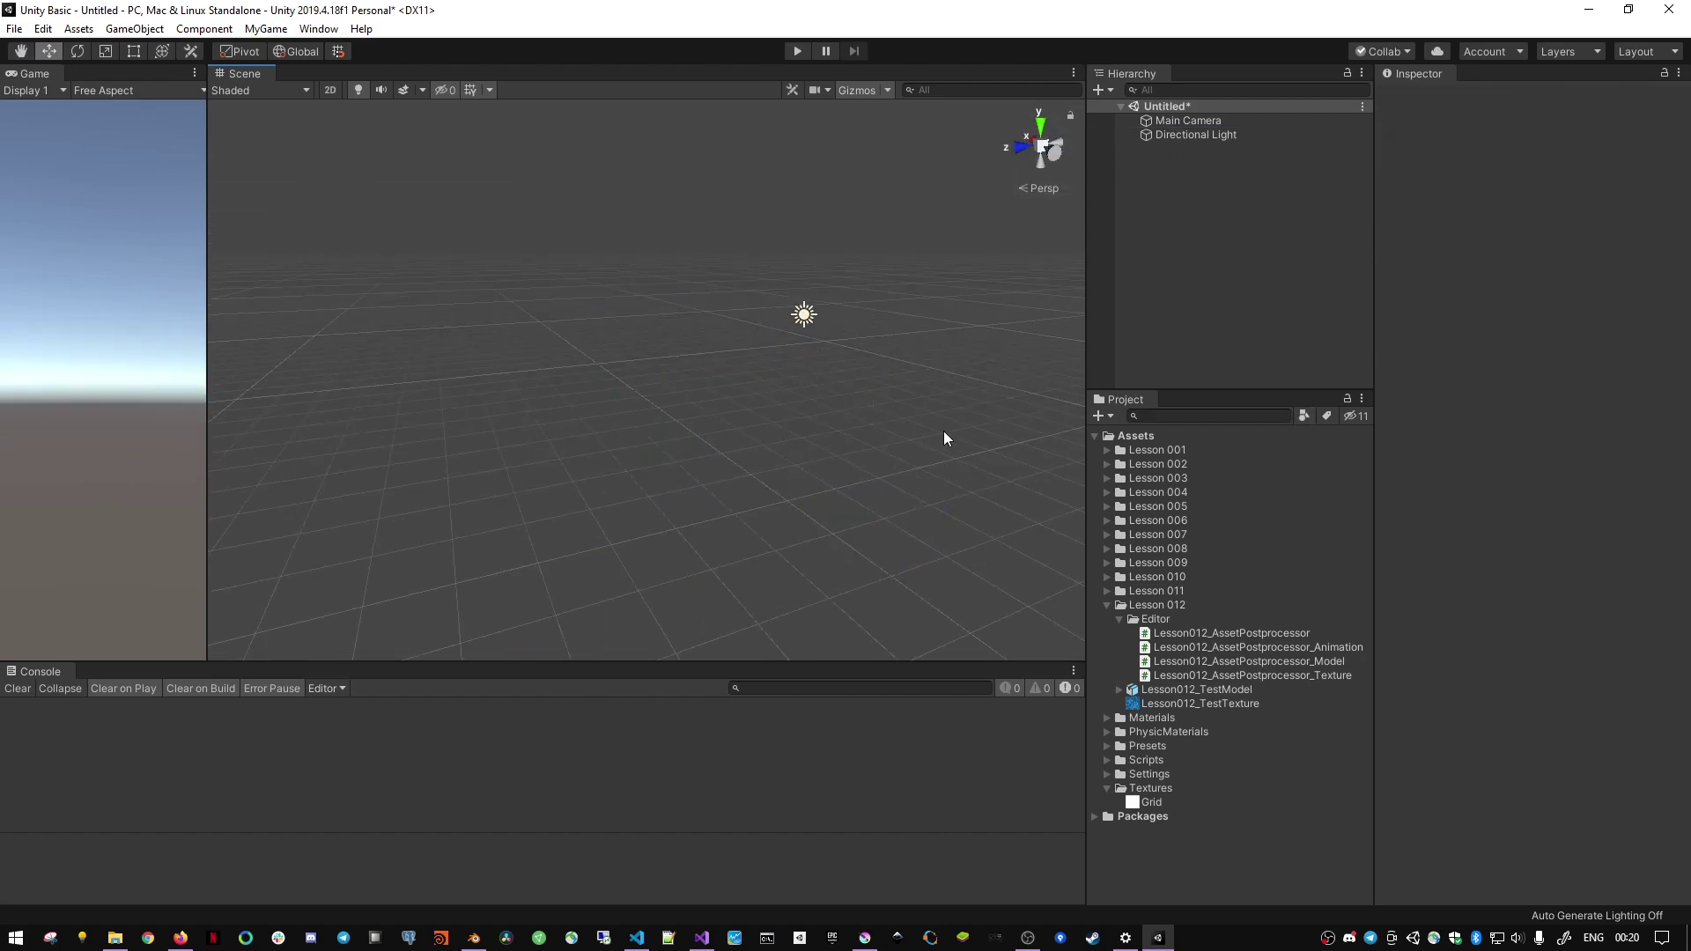
drag(1164, 690, 1164, 216)
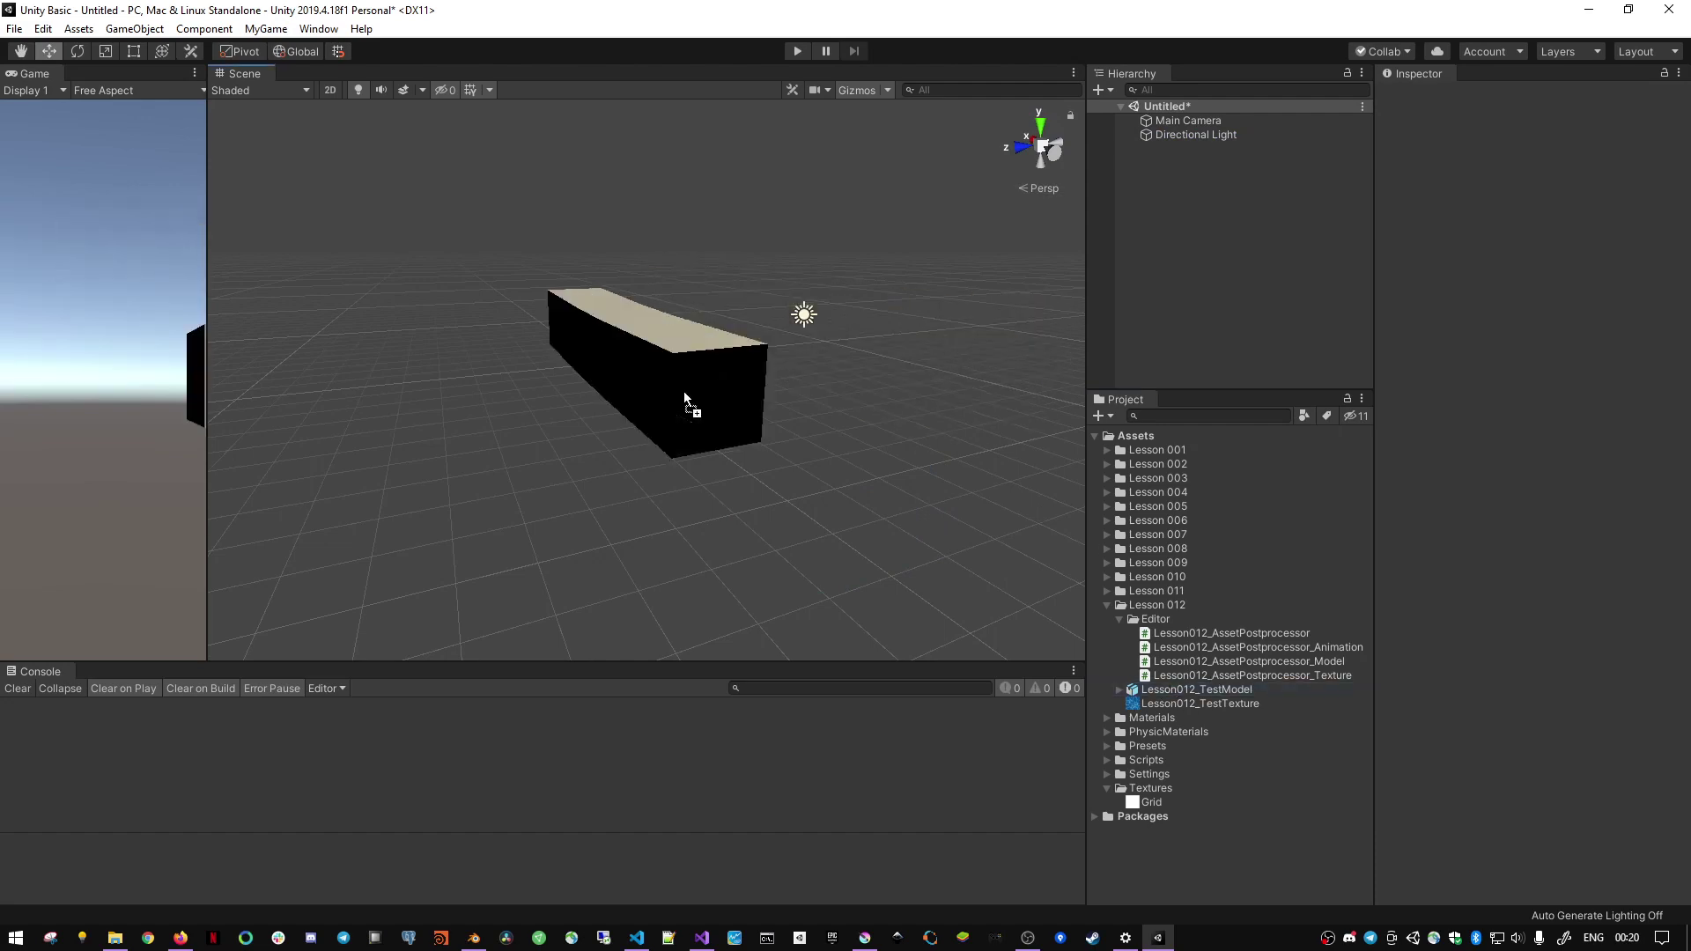
click(1169, 150)
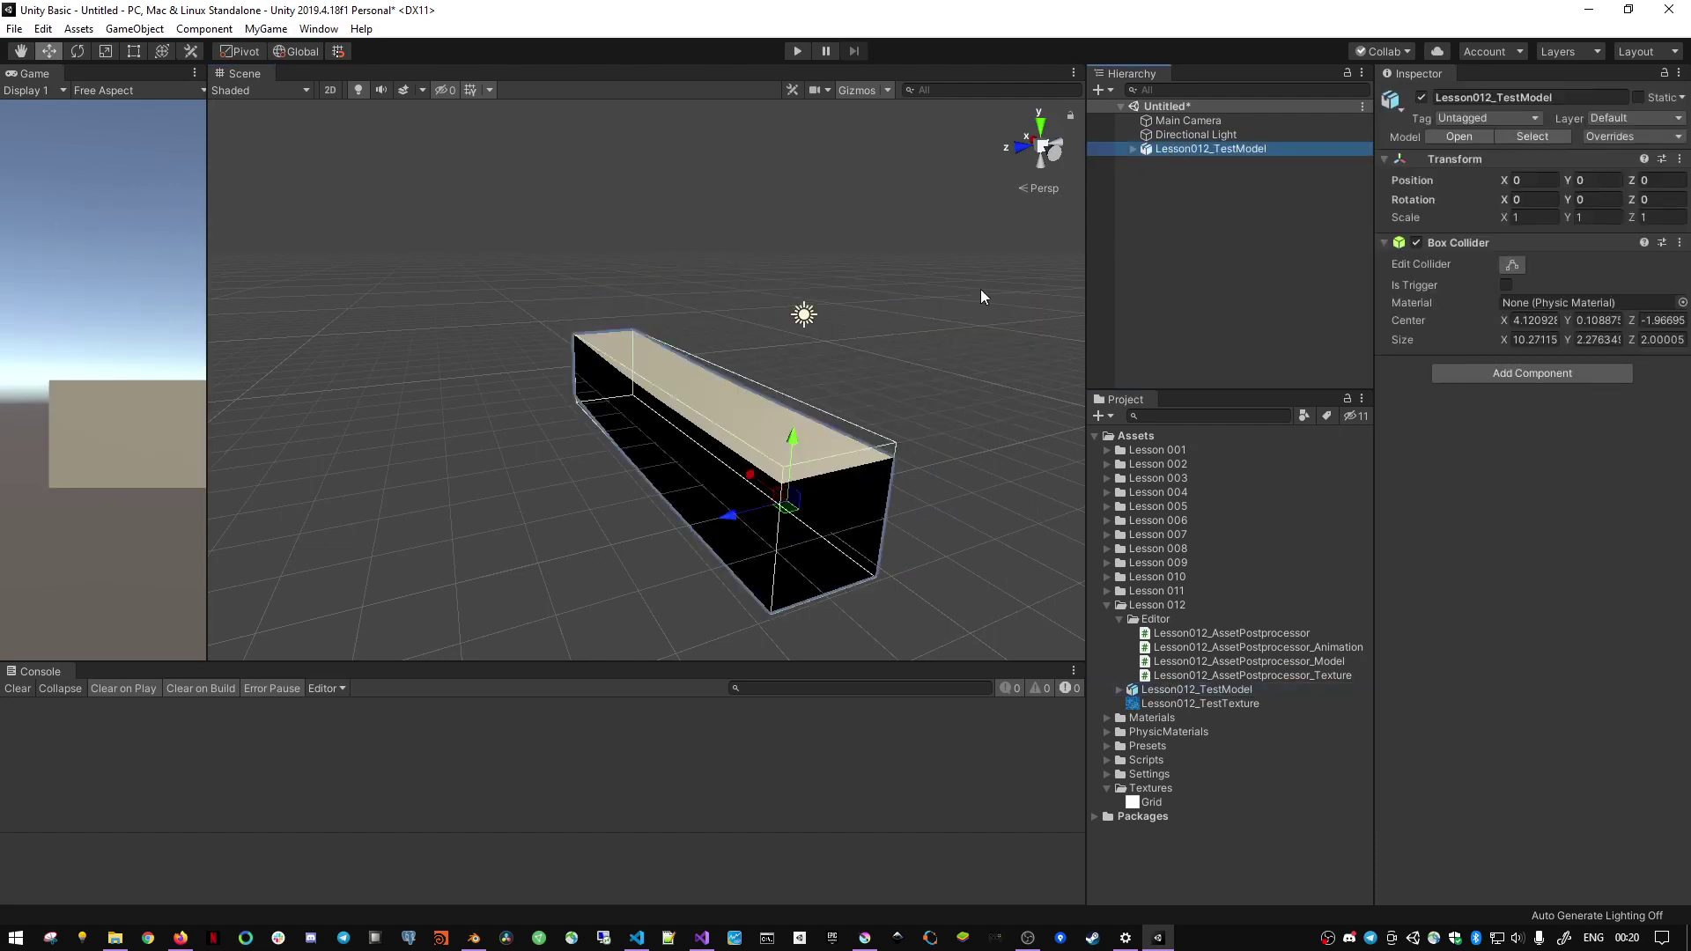
mouse_move(980, 289)
alt+mouse_down()
mouse_move(446, 316)
mouse_move(1021, 396)
alt+mouse_up()
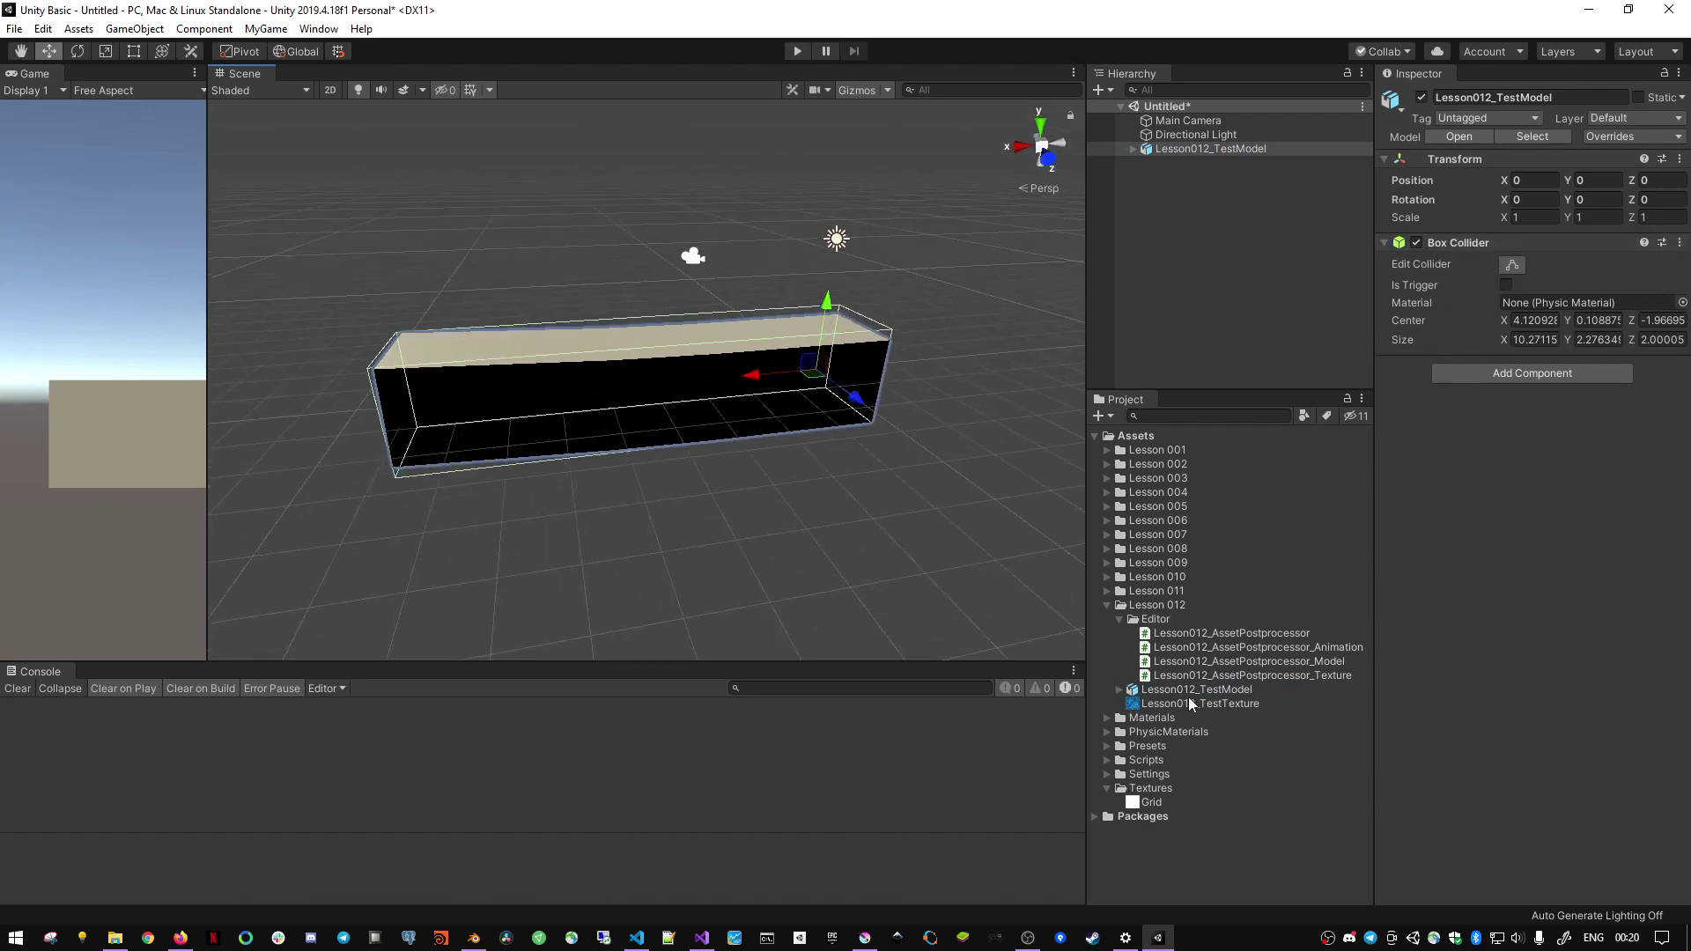
- Expand the test model asset and scroll its import settings to Generate Lightmap UVs
click(1122, 689)
click(1159, 689)
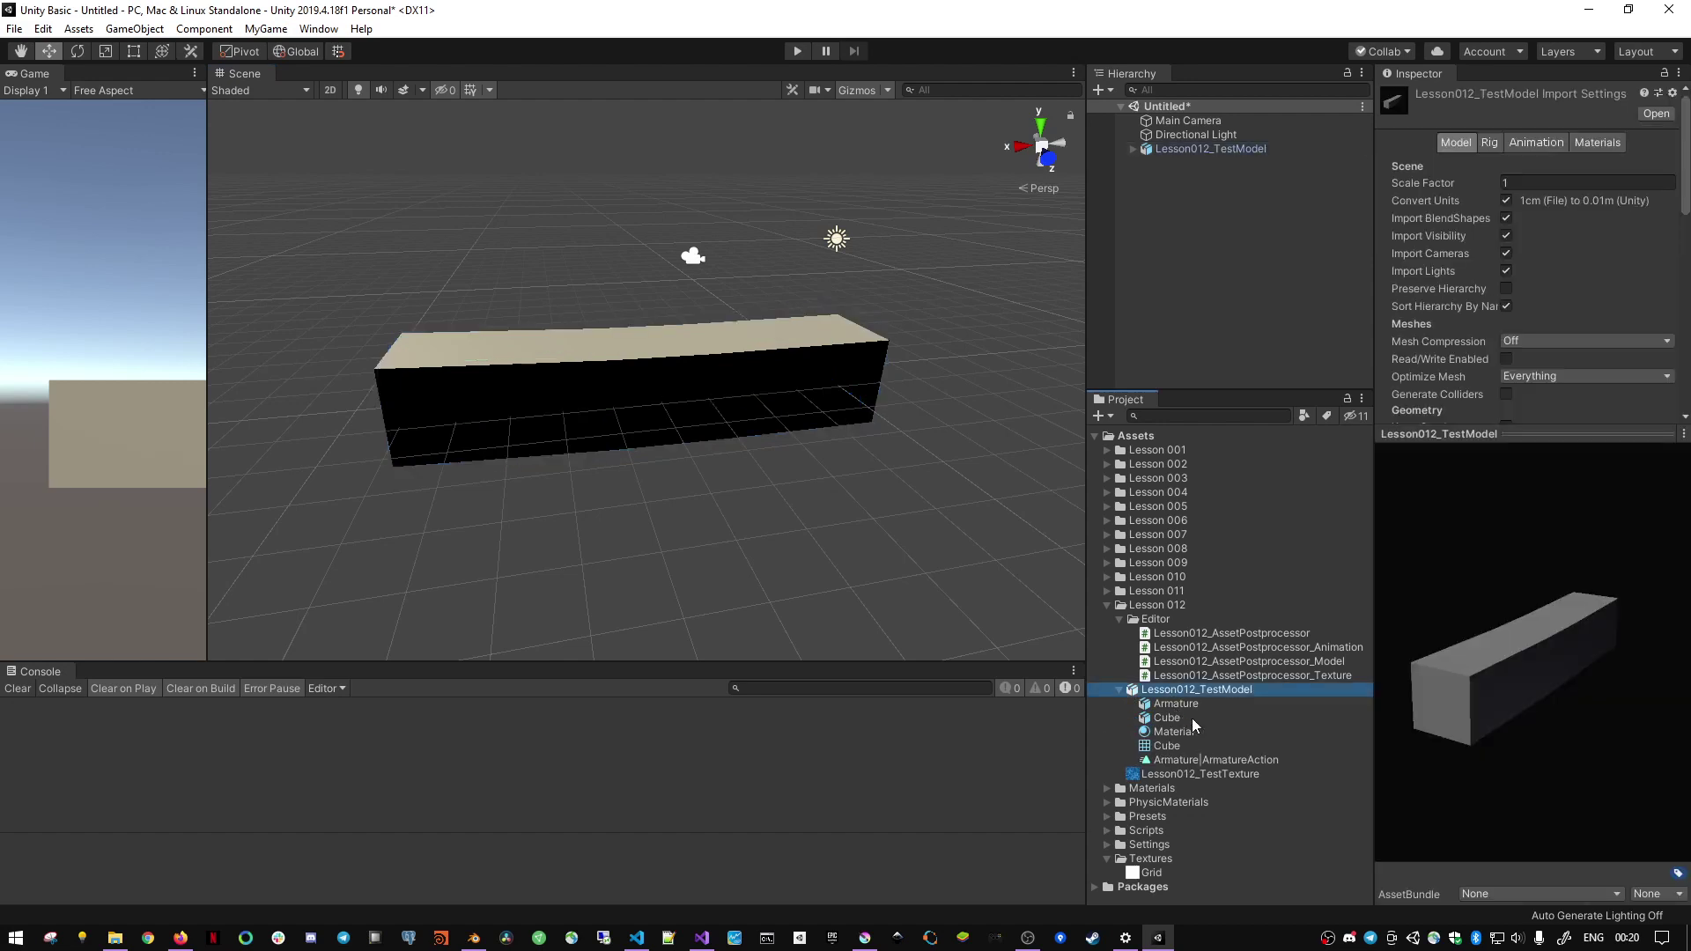
scroll(1562, 197, down, 10)
scroll(1578, 309, down, 5)
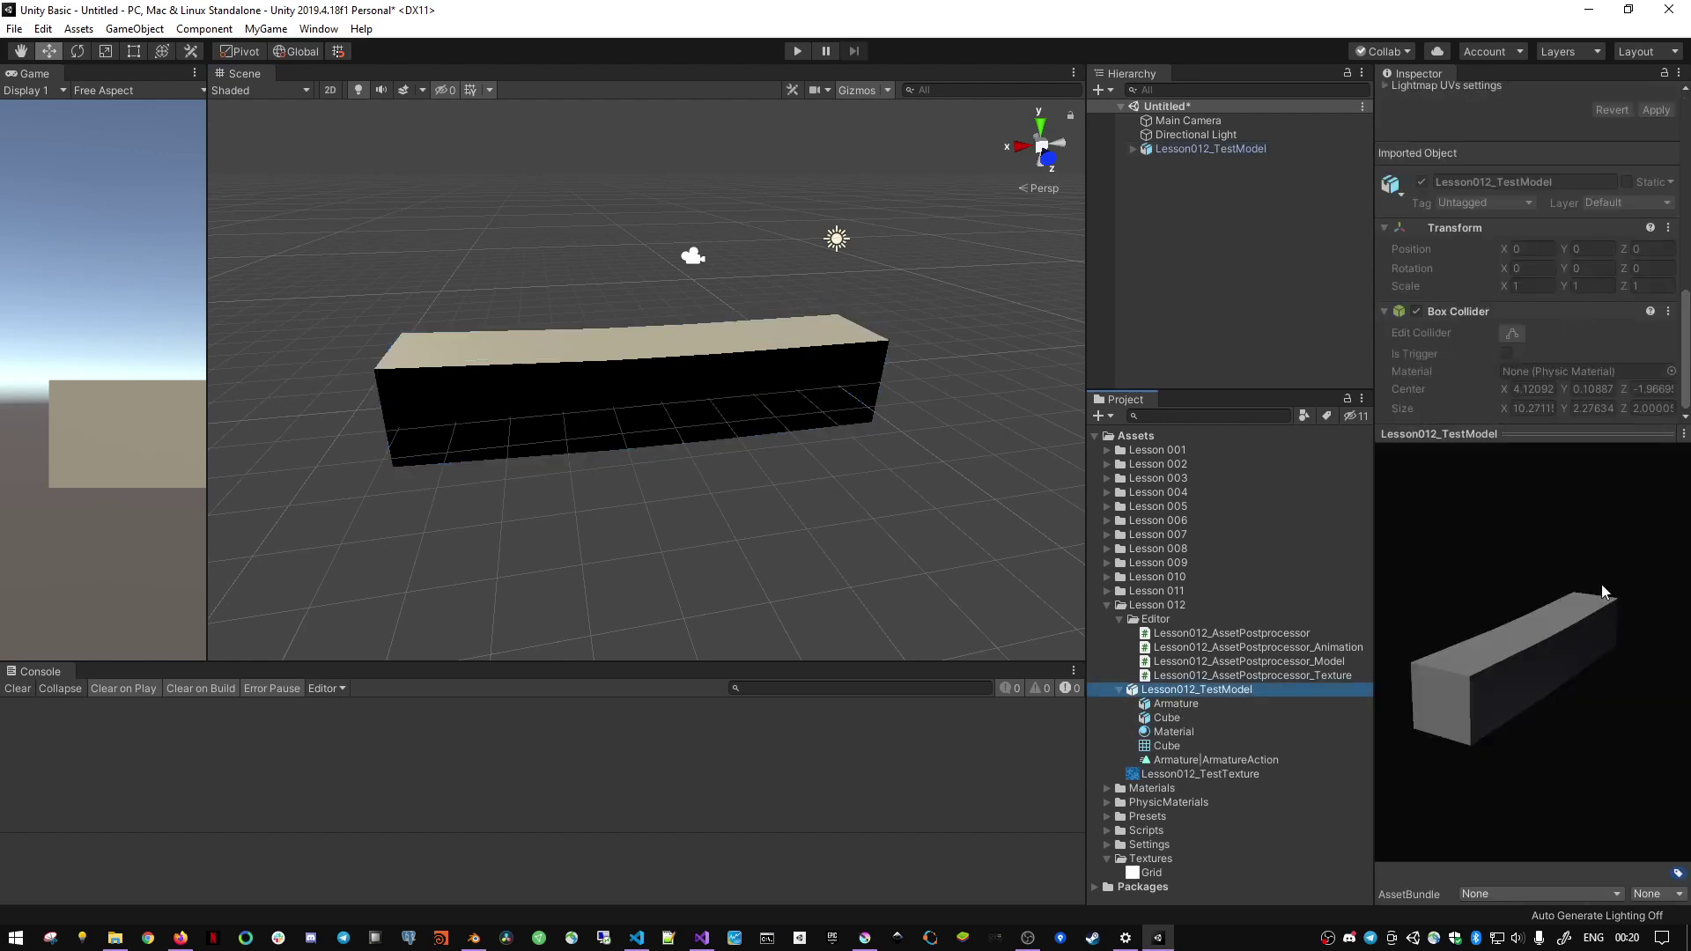
drag(1535, 429, 1535, 563)
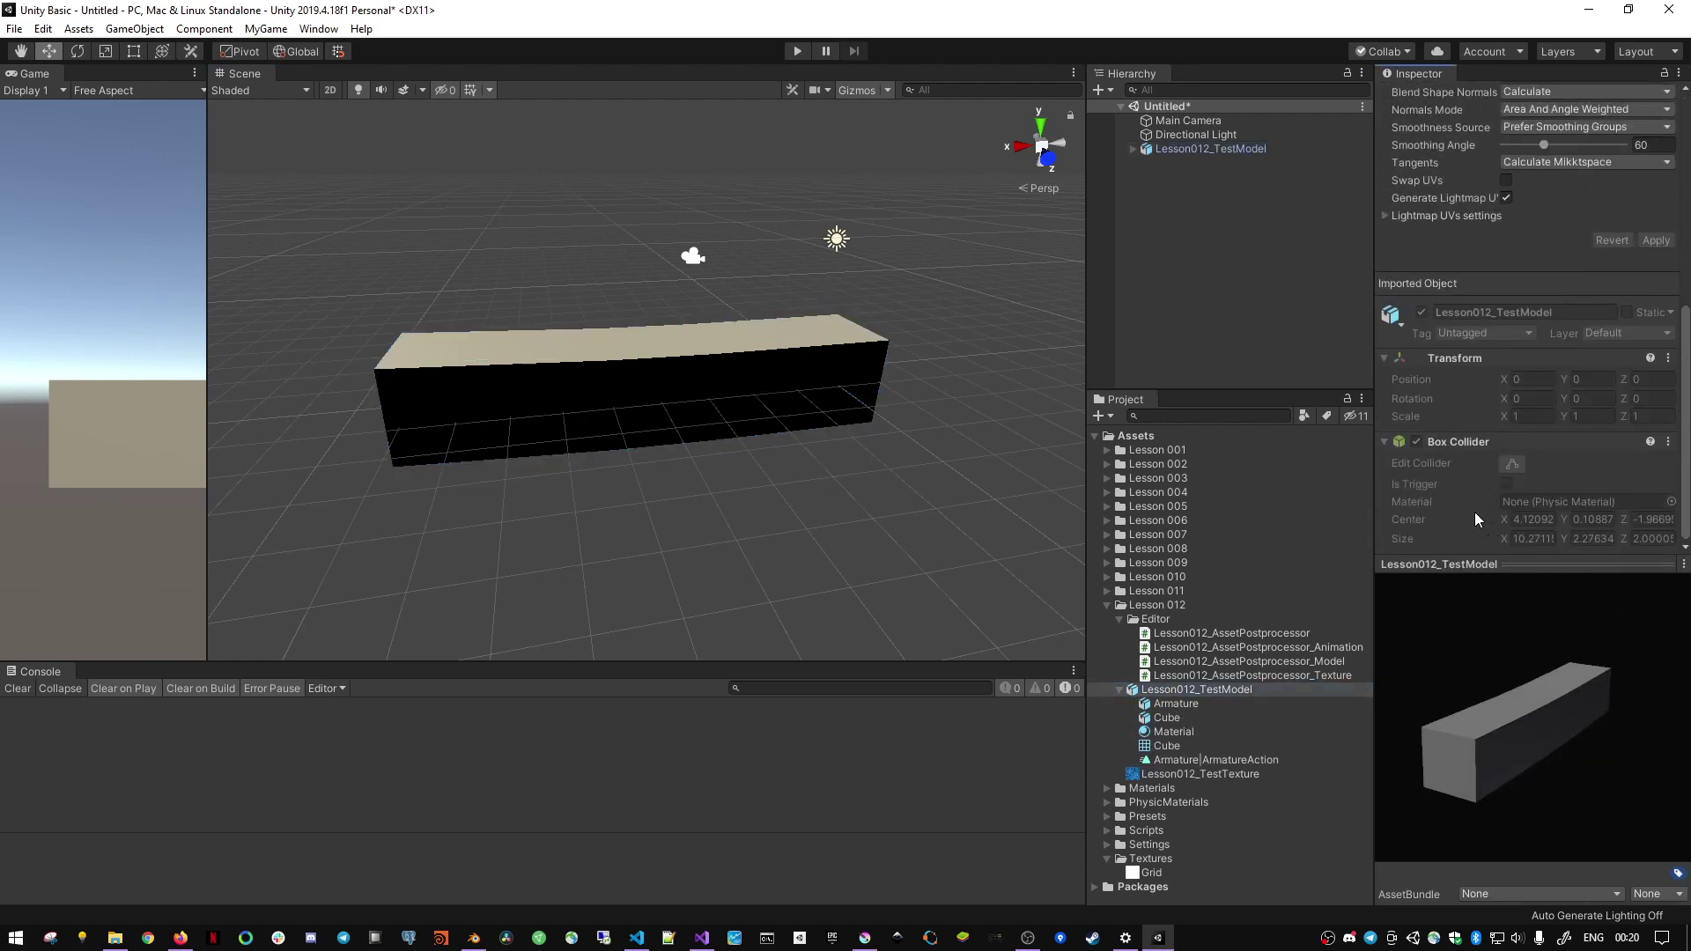
click(1192, 715)
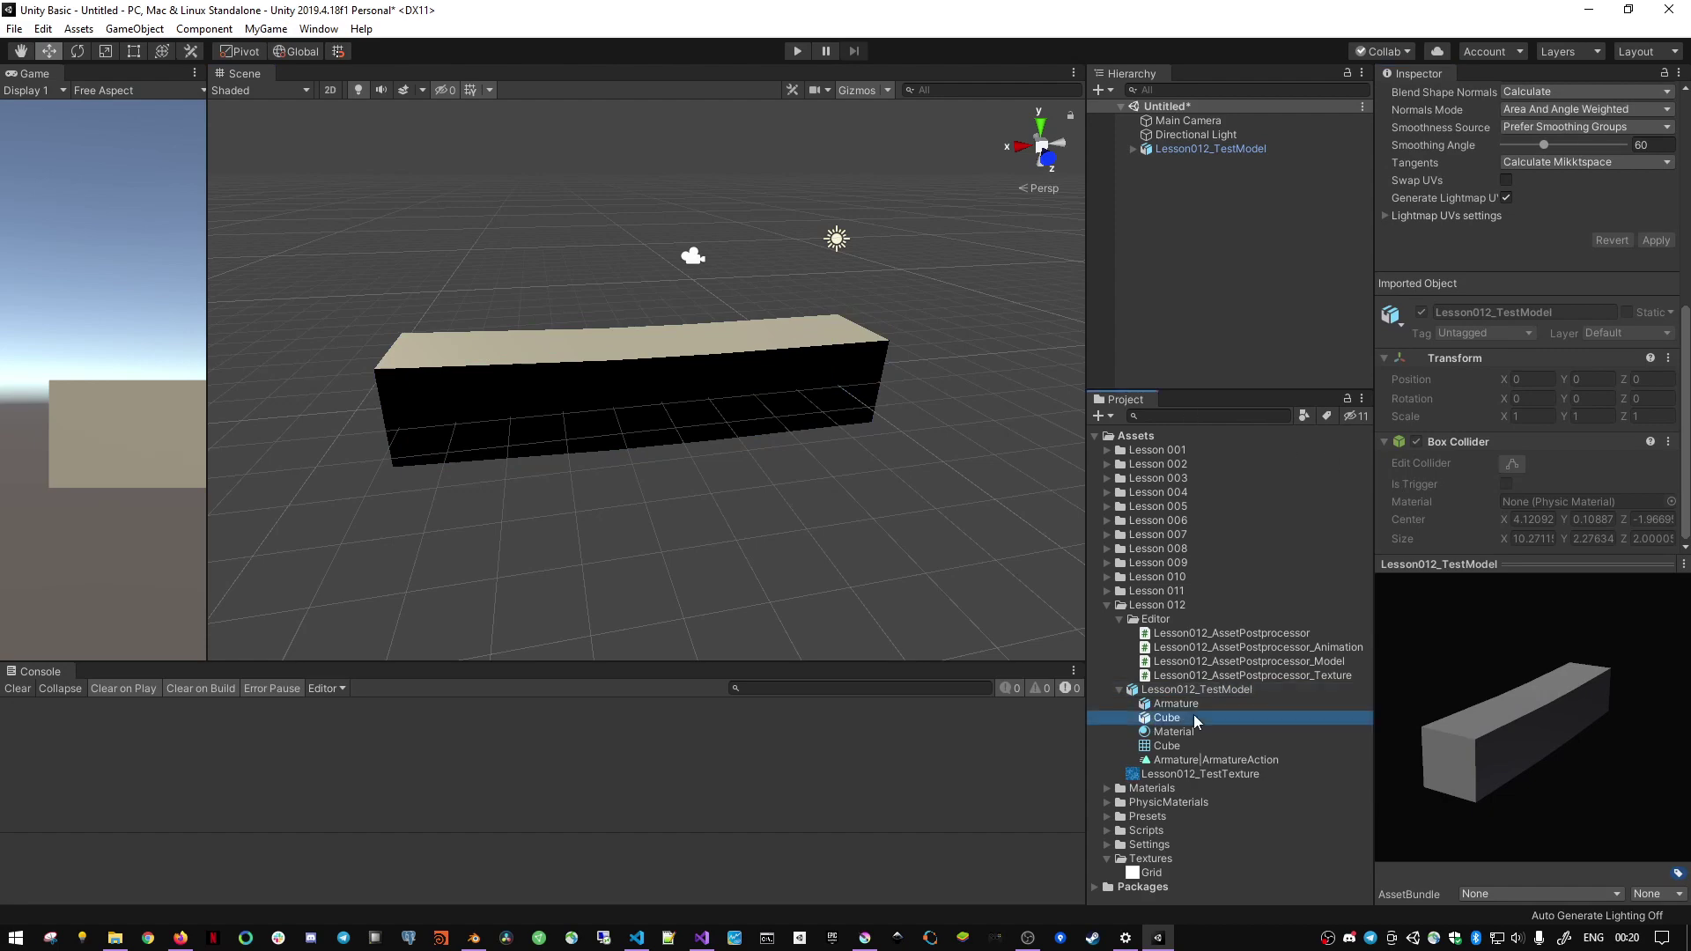
- Inspect the scene model's Armature, Cube and Bone, then the root's Box Collider
click(1132, 149)
click(1192, 166)
click(1192, 177)
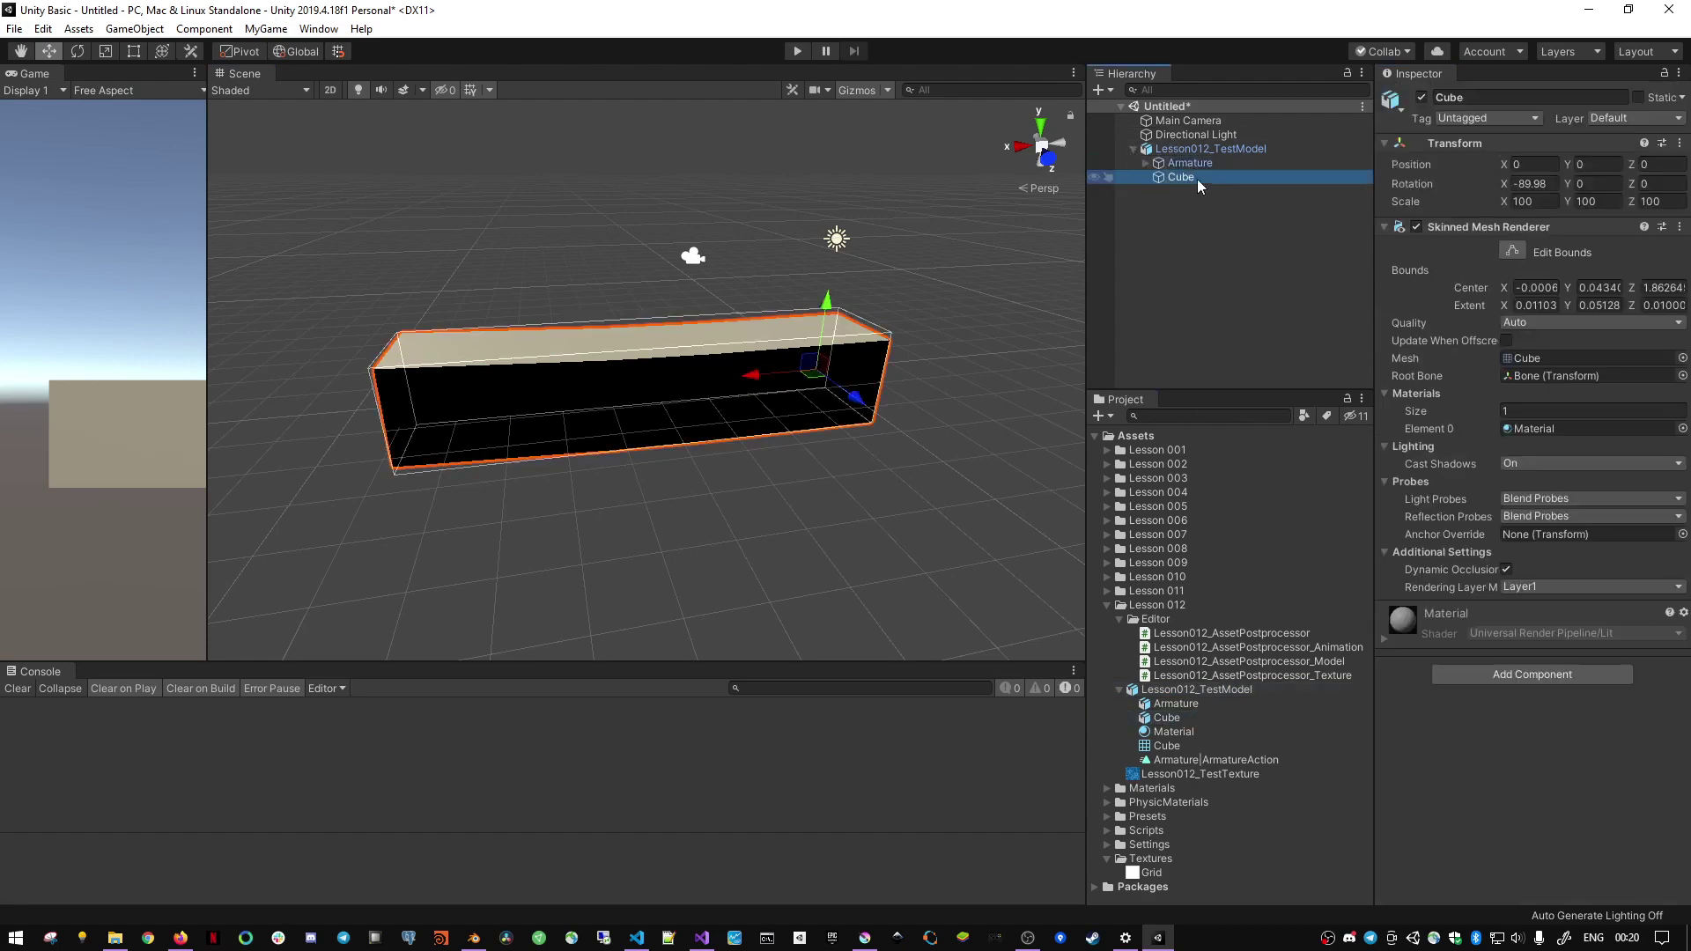
alt+drag(796, 393, 881, 387)
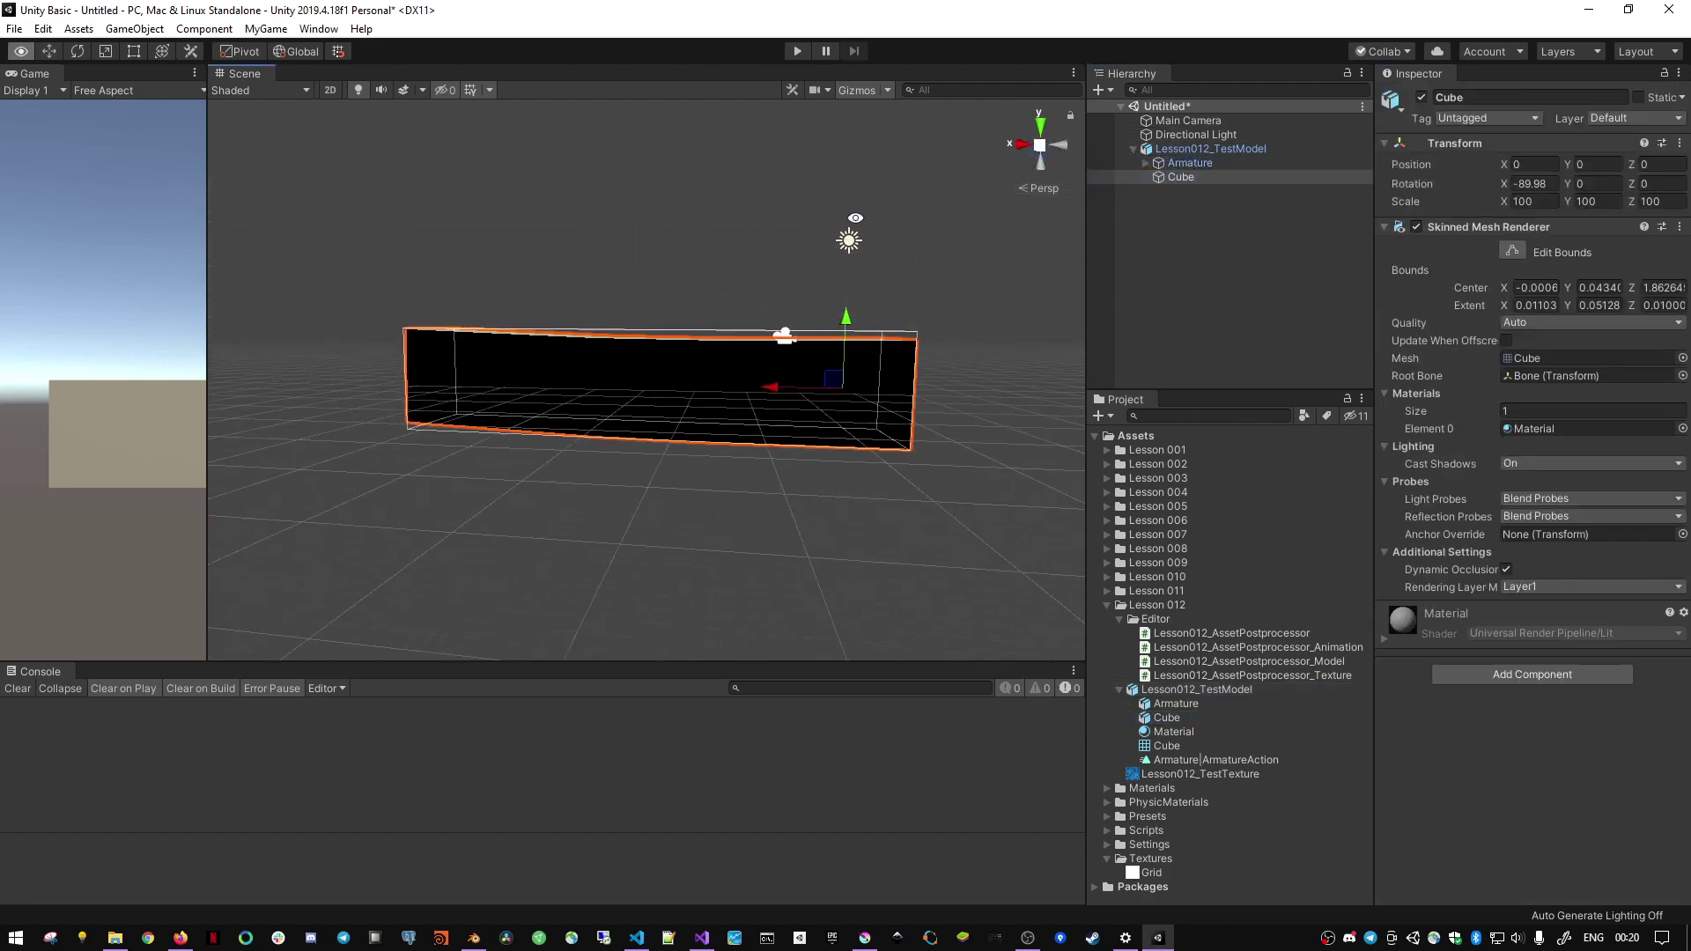
click(1146, 163)
click(1206, 176)
click(1201, 191)
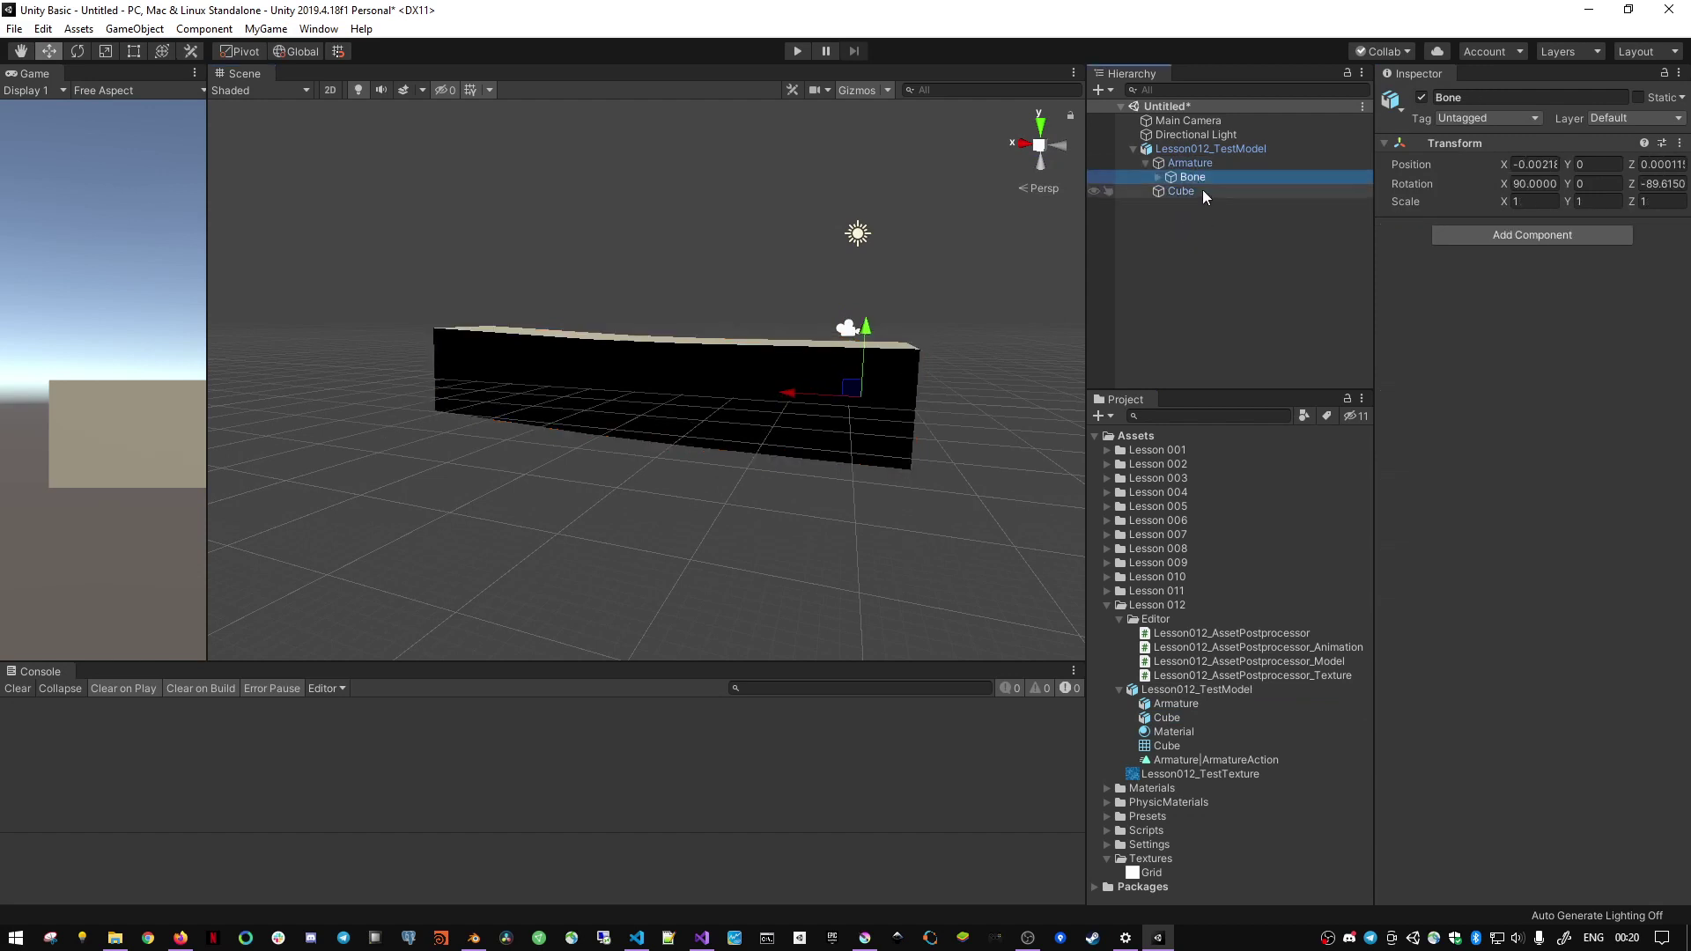
mouse_move(837, 396)
alt+mouse_down()
mouse_move(477, 325)
mouse_move(894, 466)
alt+mouse_up()
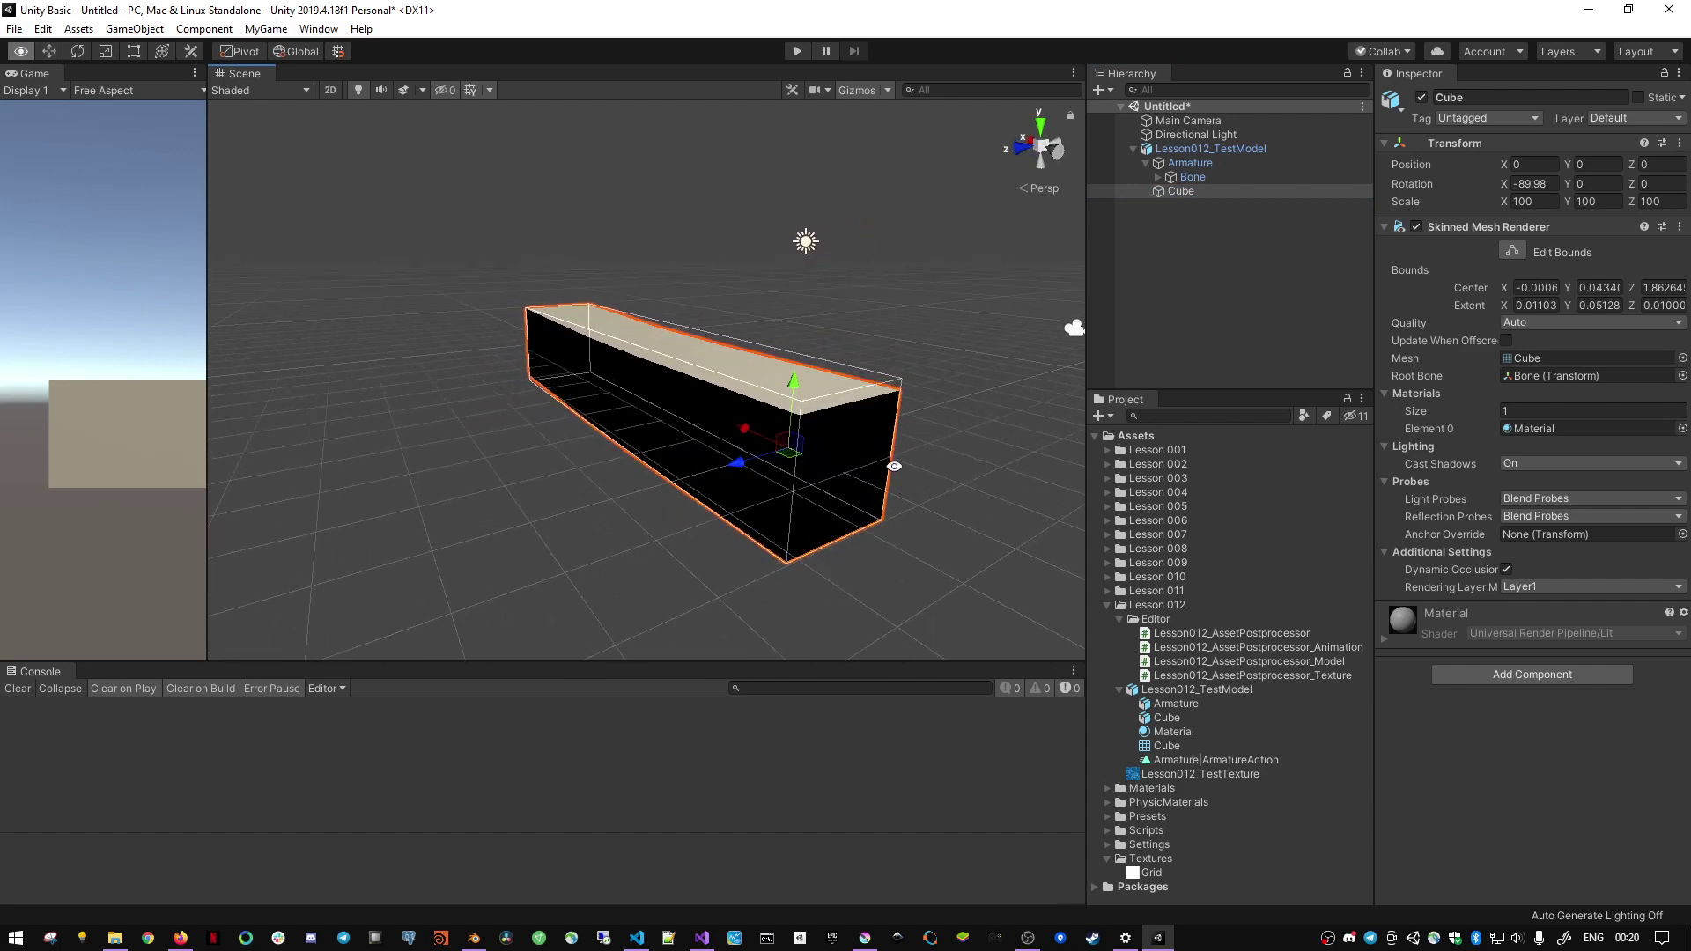
click(1213, 150)
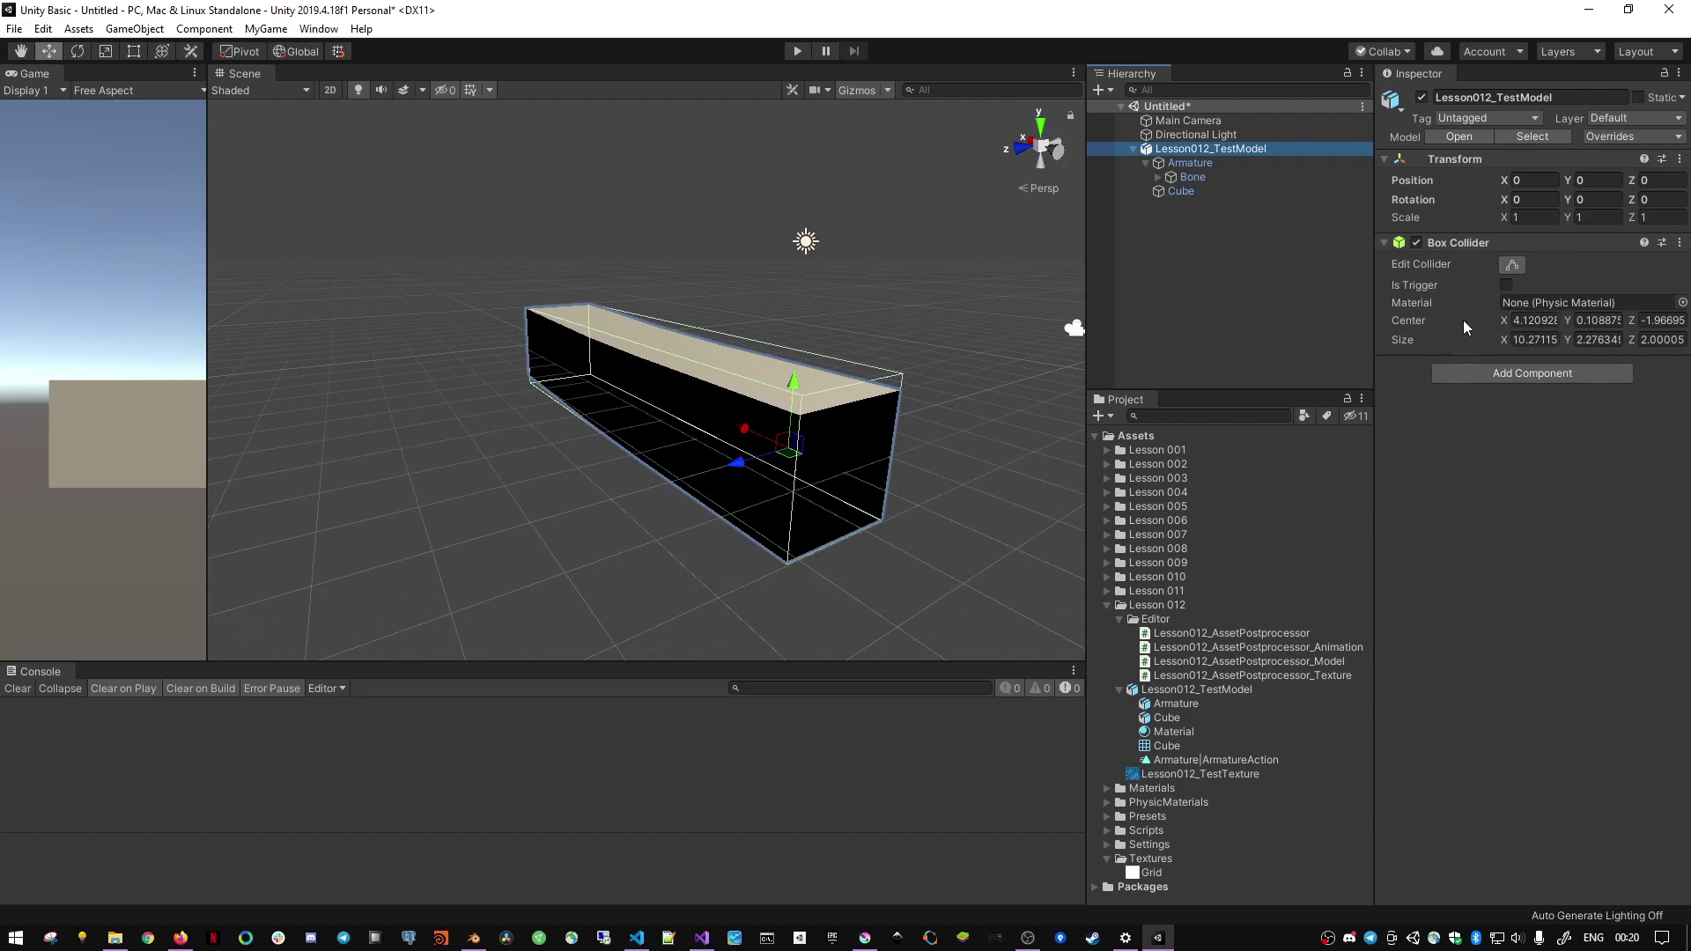
key(alt+Tab)
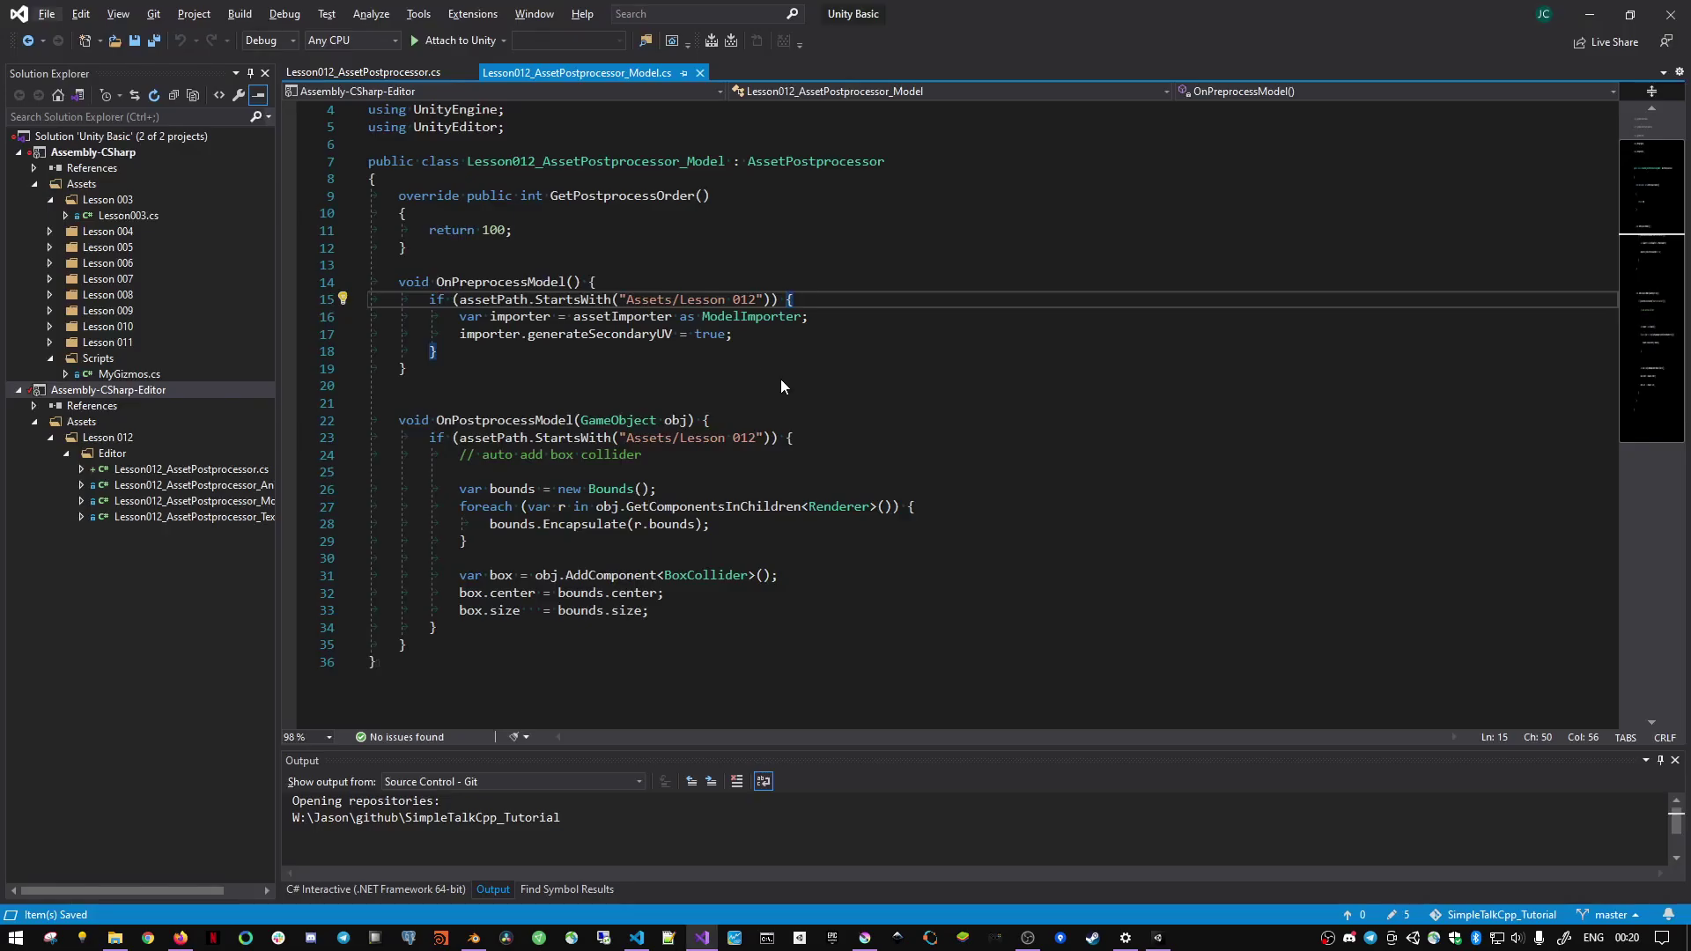
- Read OnPostprocessModel's Lesson 012 path check and the renderer lookup on line 27
click(720, 383)
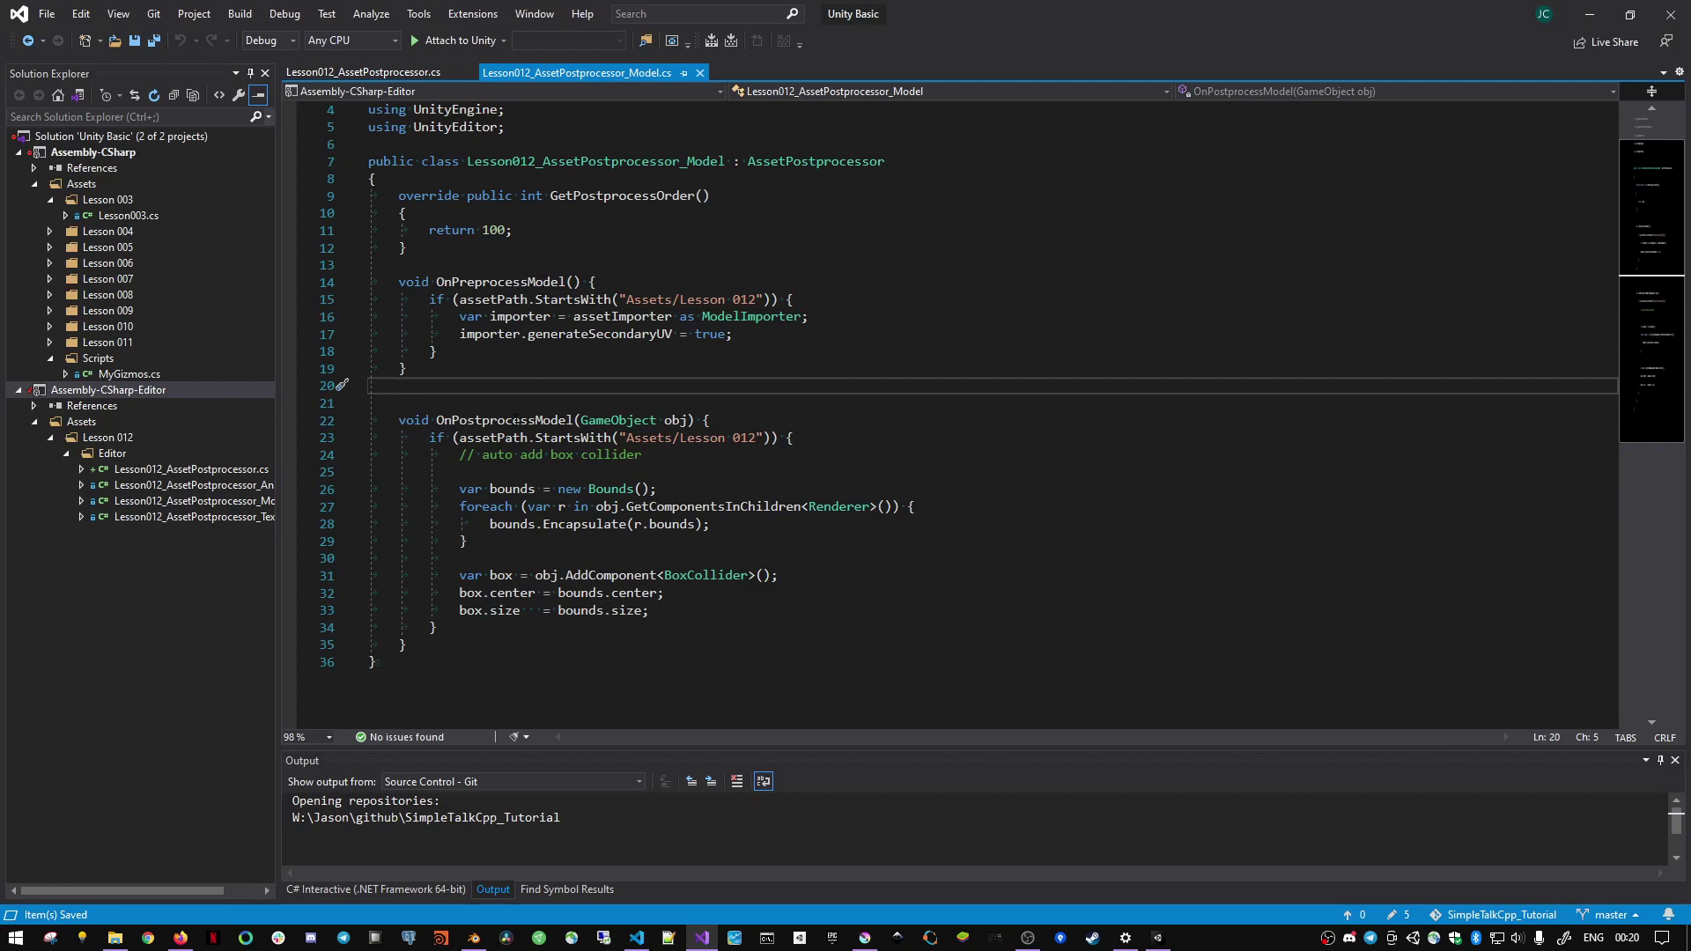
click(574, 420)
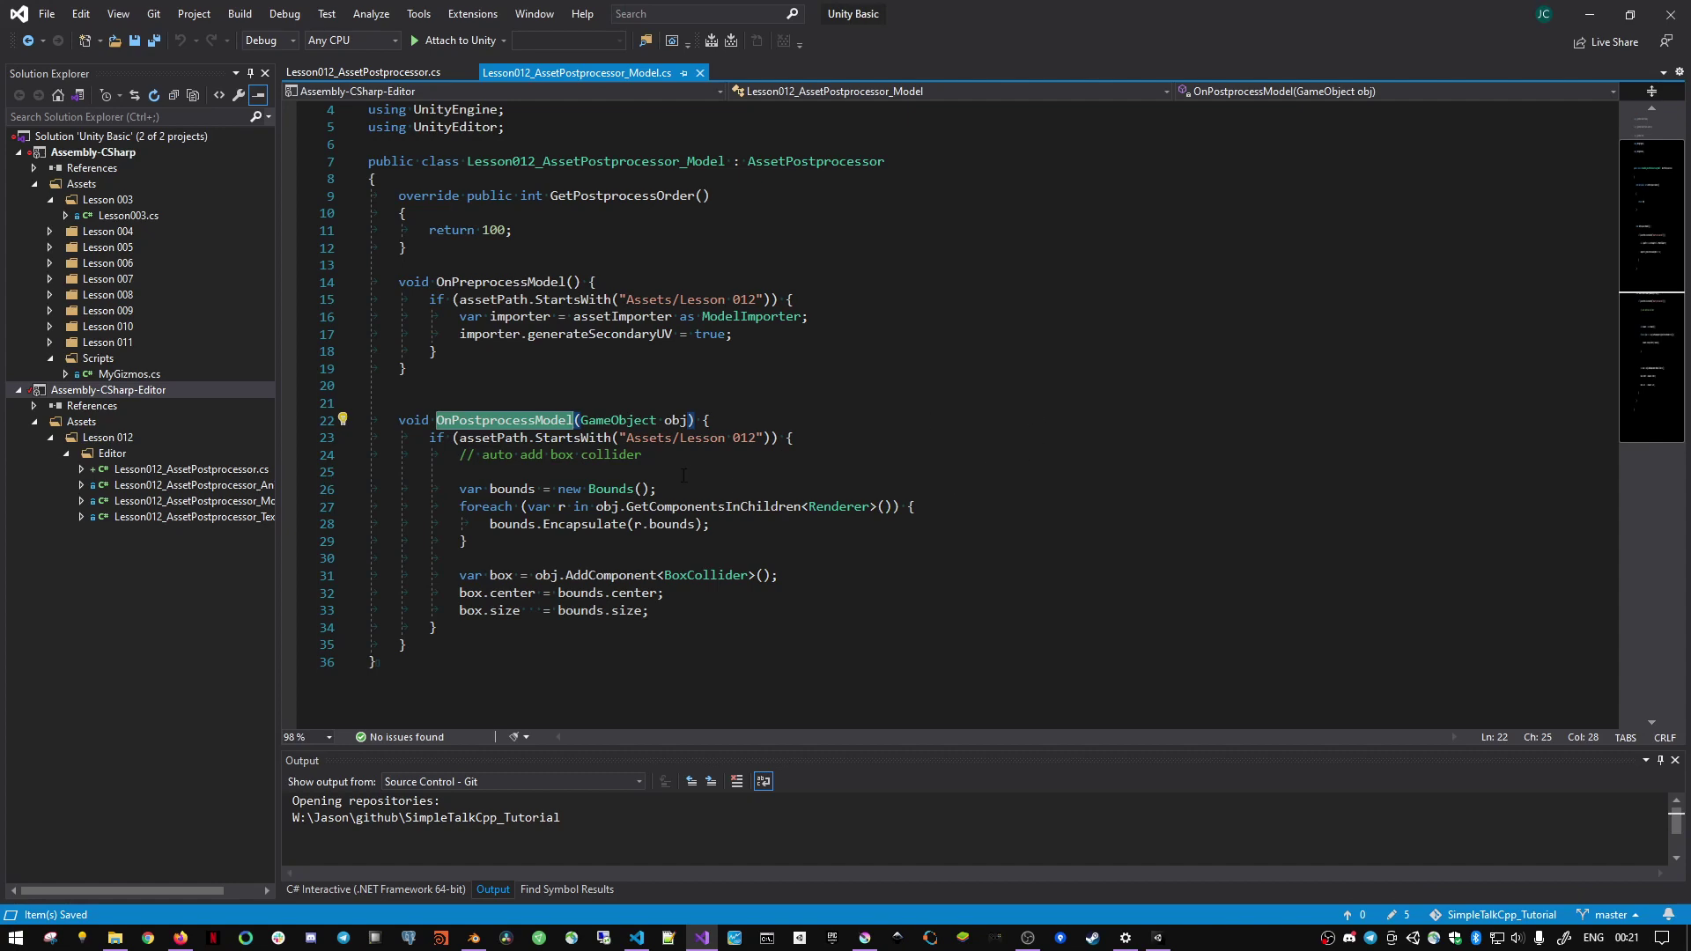
click(528, 438)
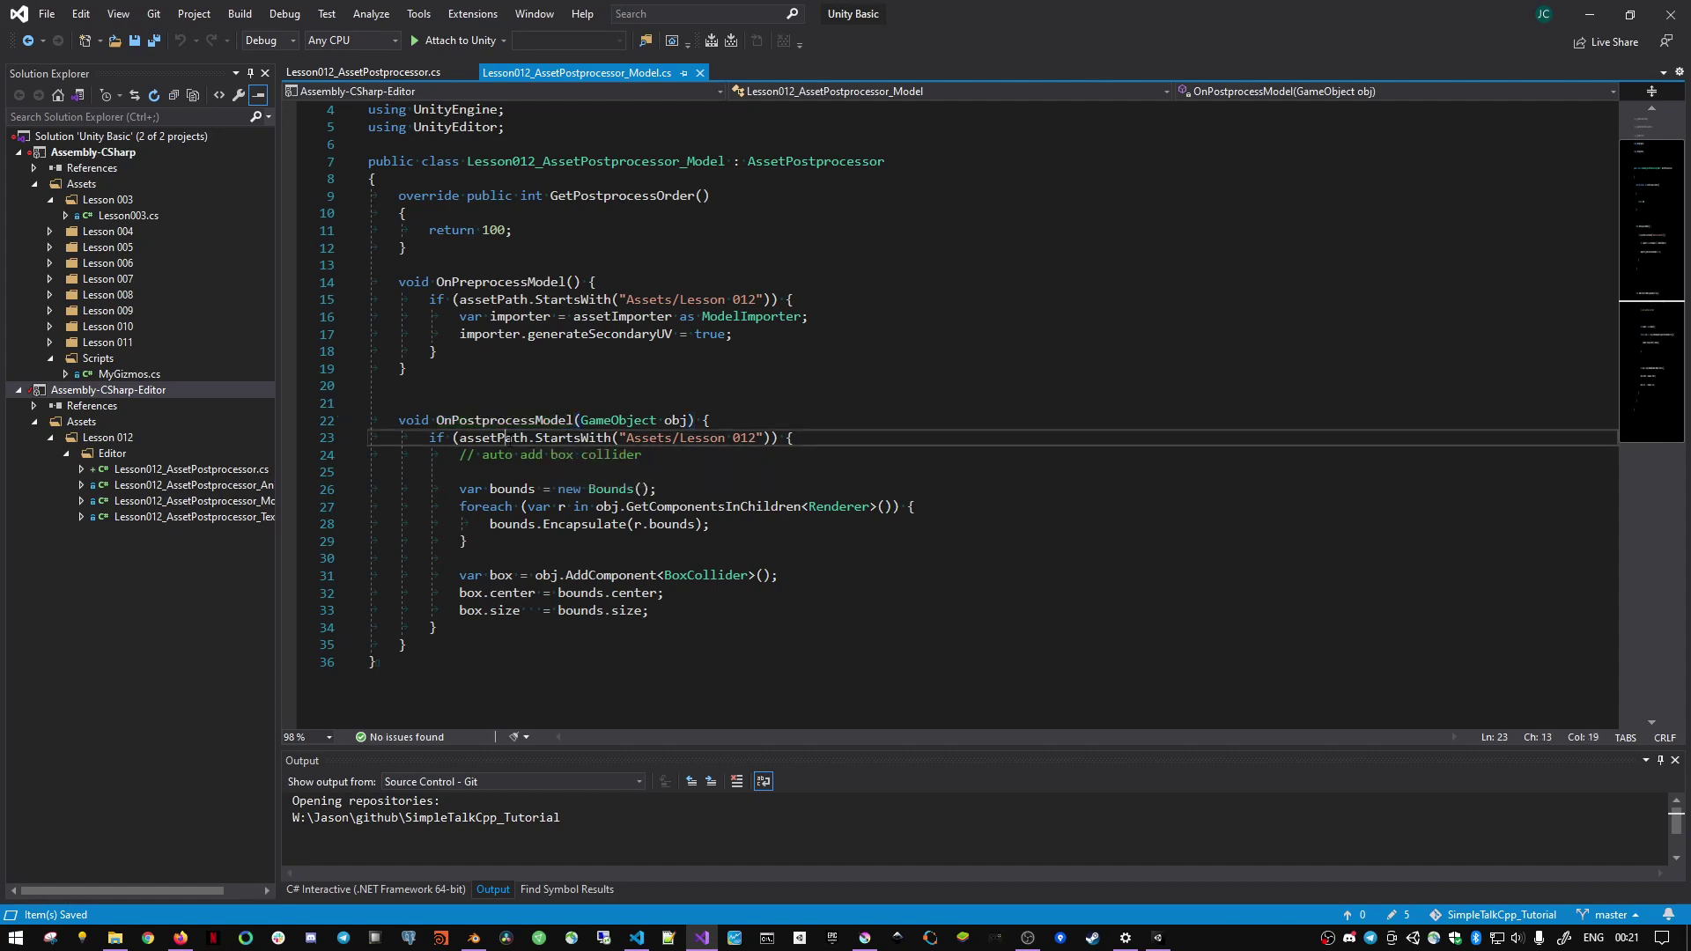
mouse_move(638, 438)
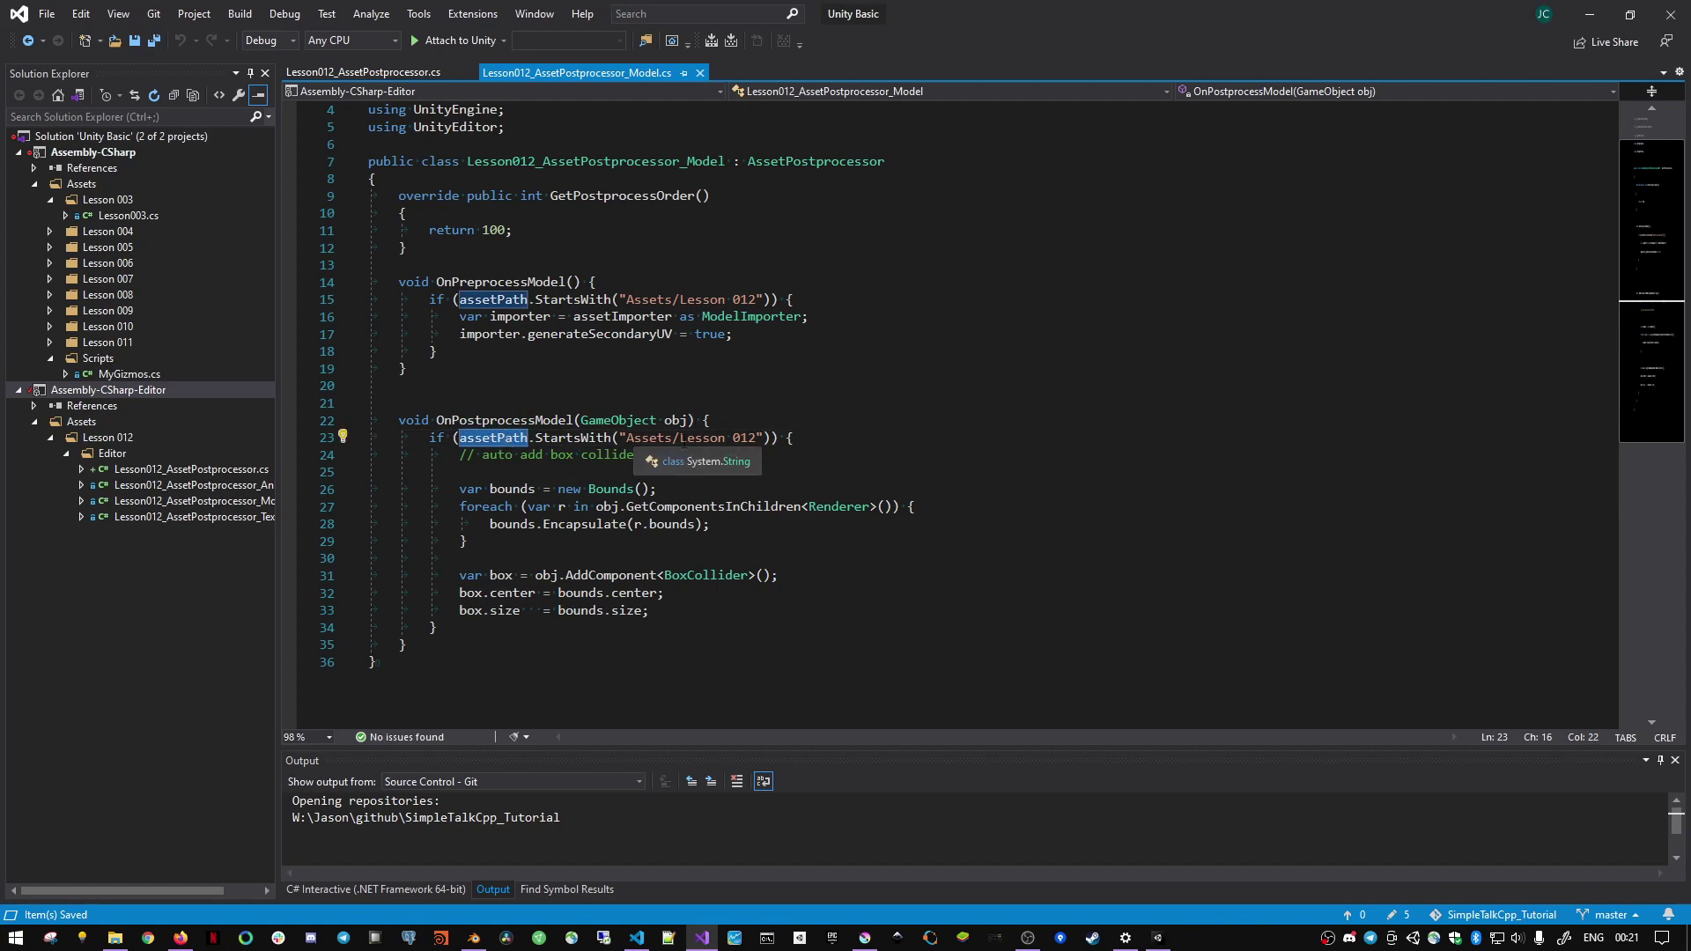
drag(672, 437, 756, 437)
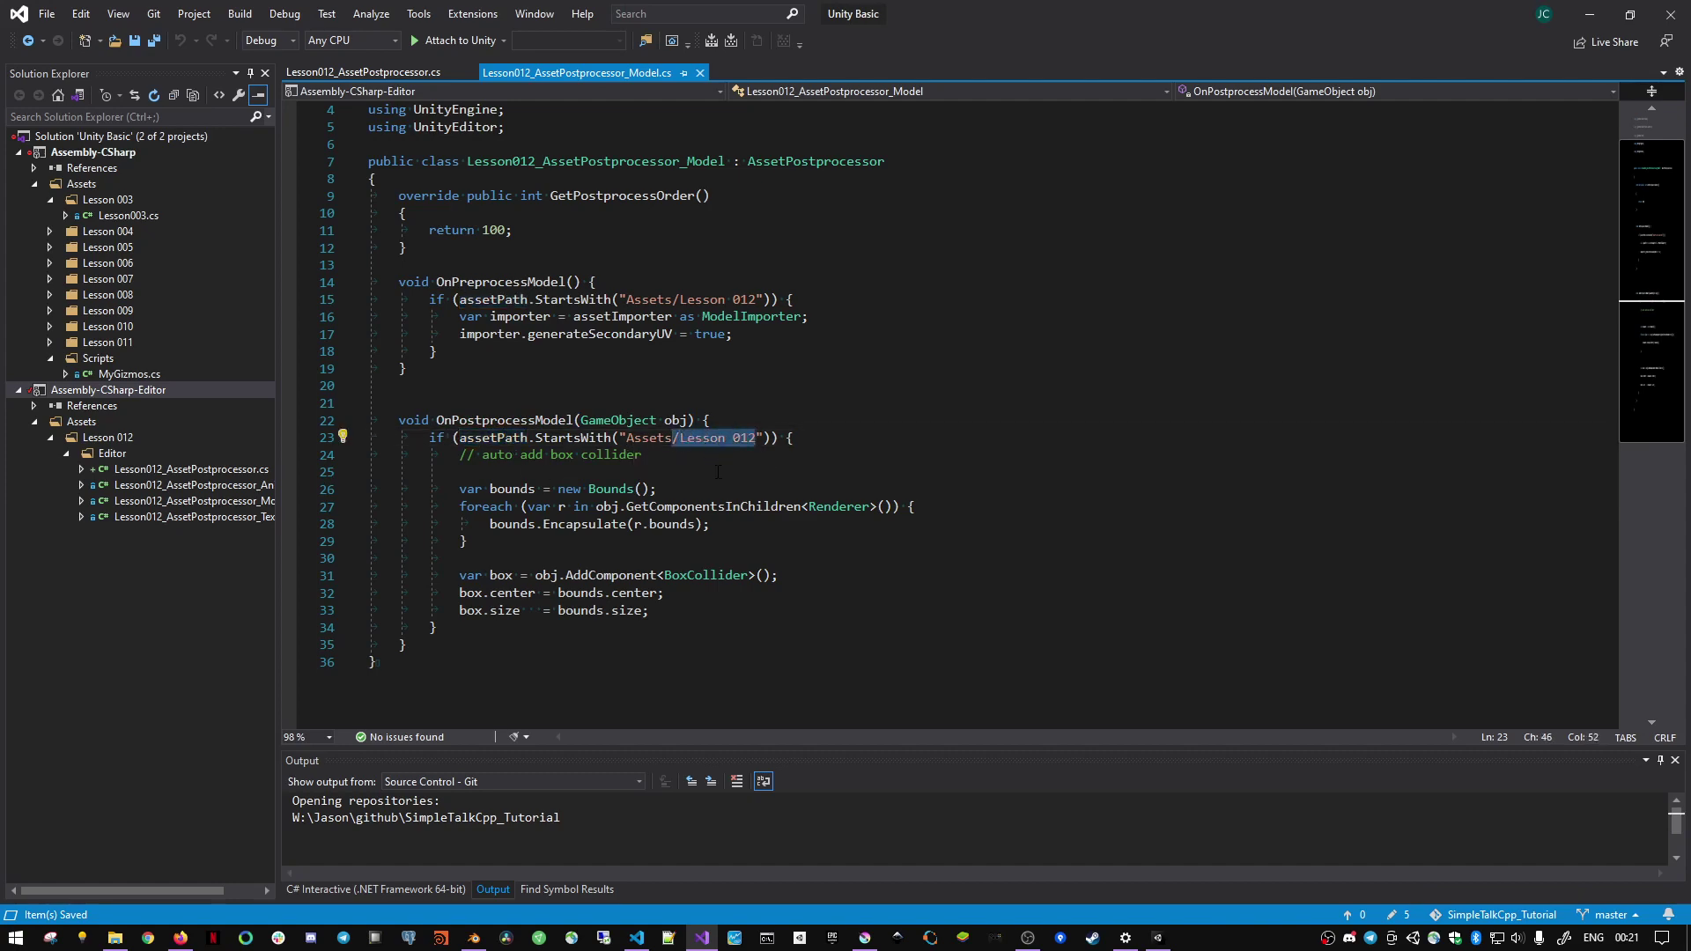
click(797, 440)
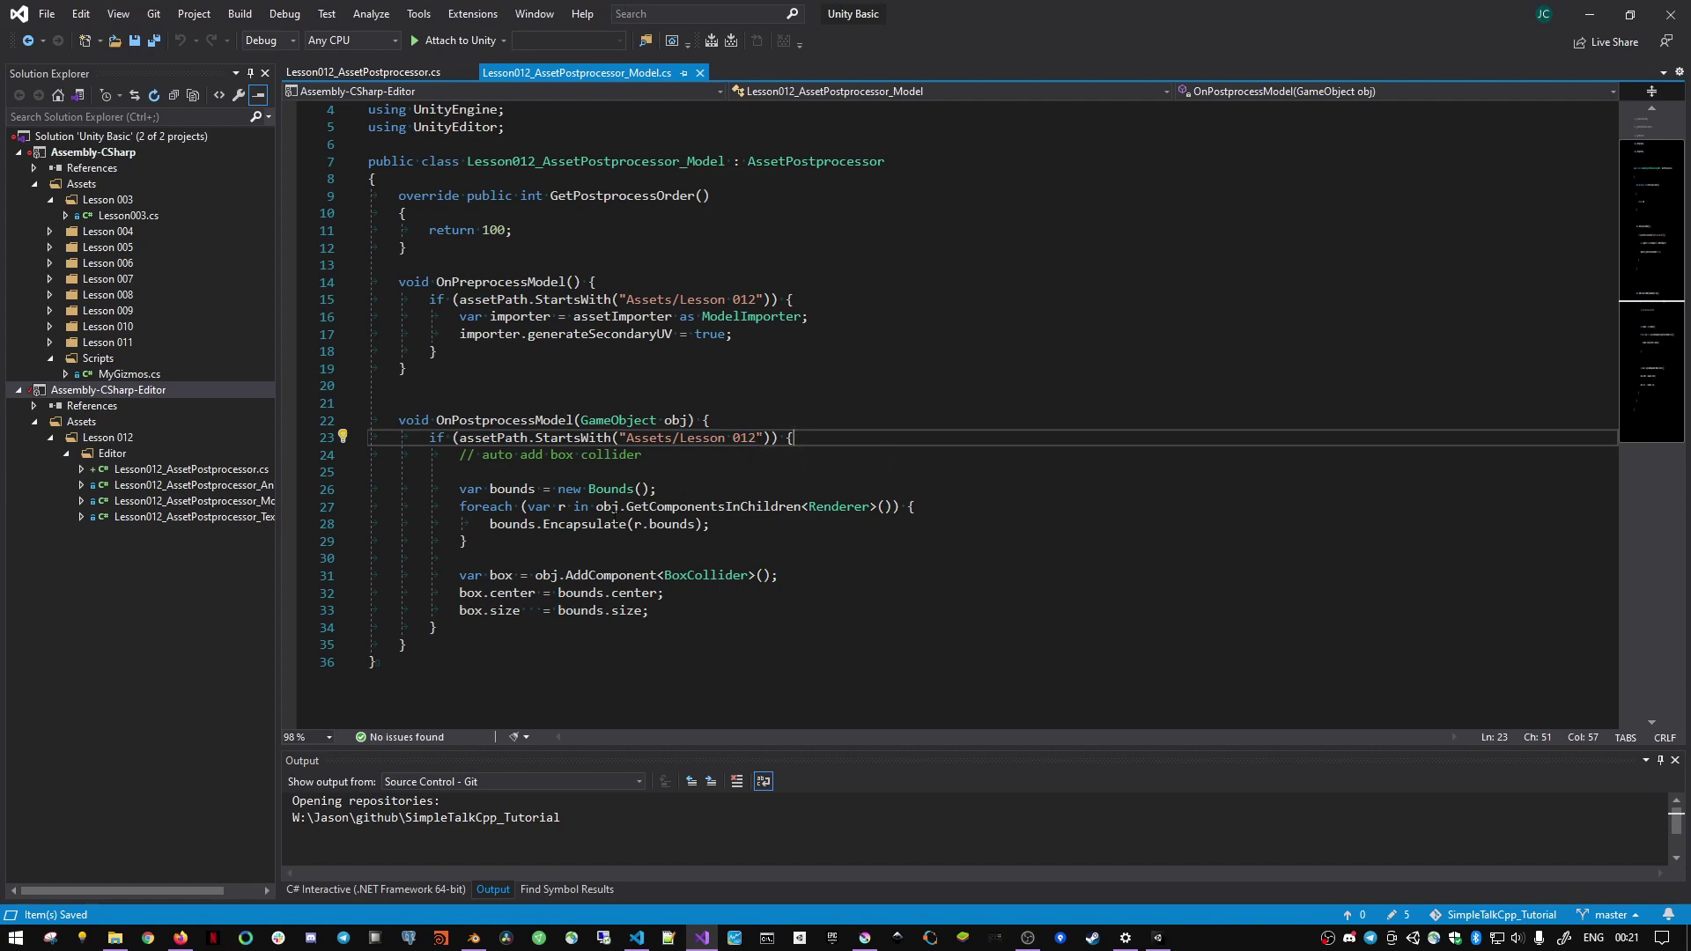
drag(594, 506, 899, 507)
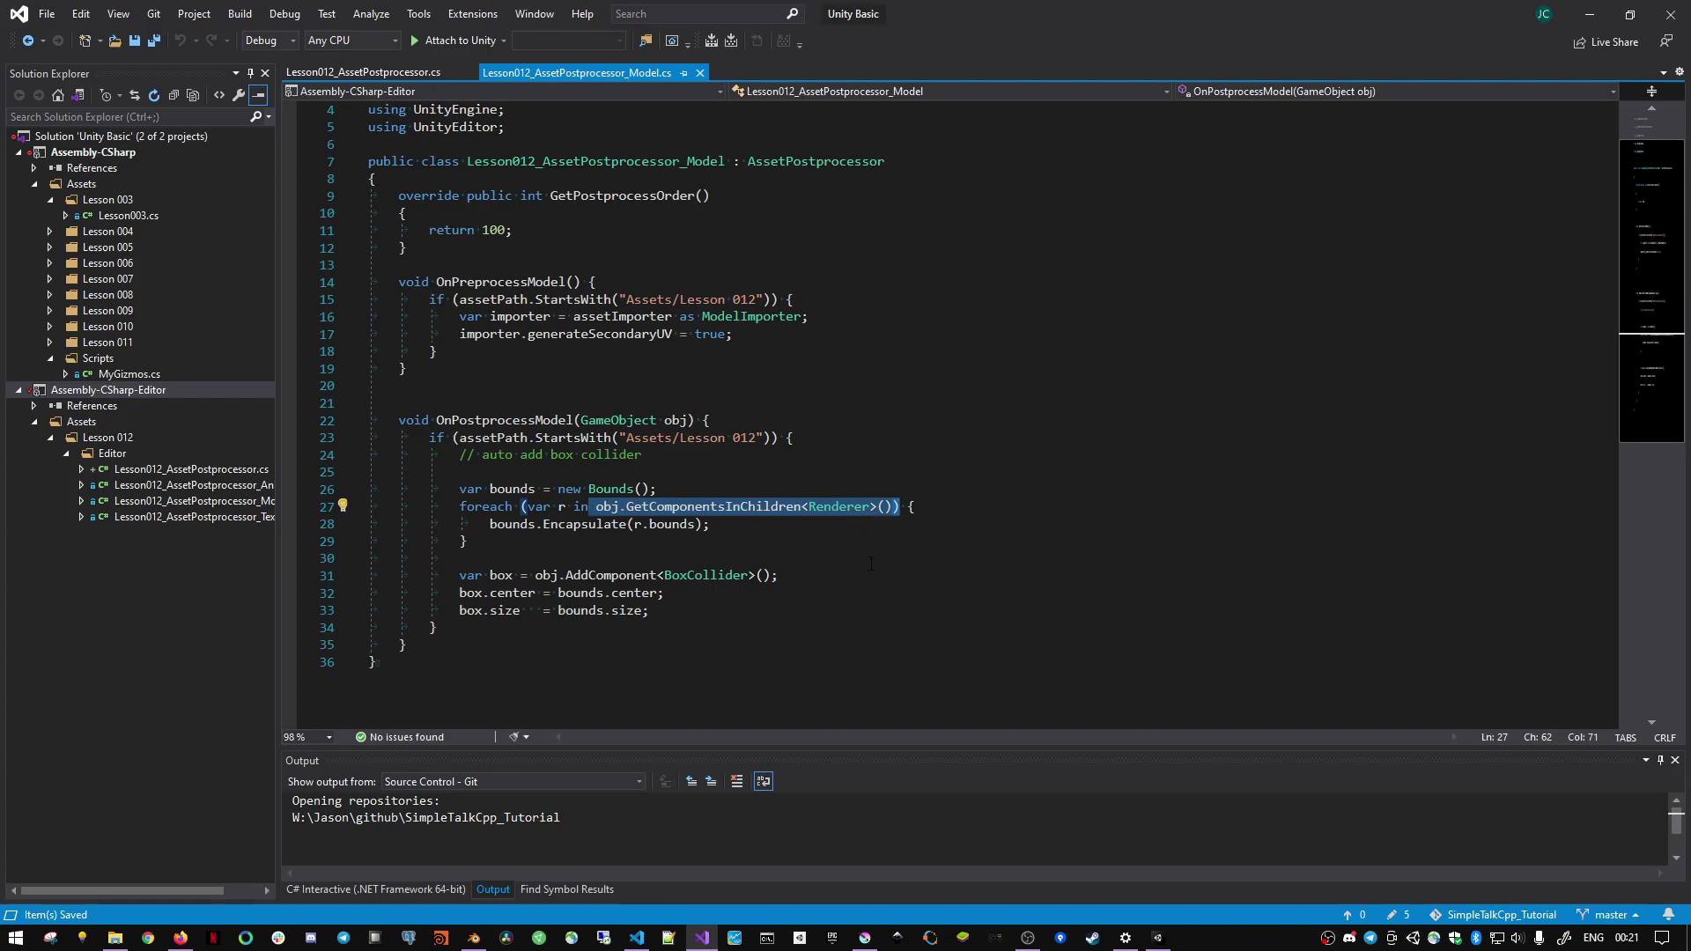
- Check the Cube's renderer in Unity, then study the new Bounds and Encapsulate lines
key(alt+Tab)
click(1194, 192)
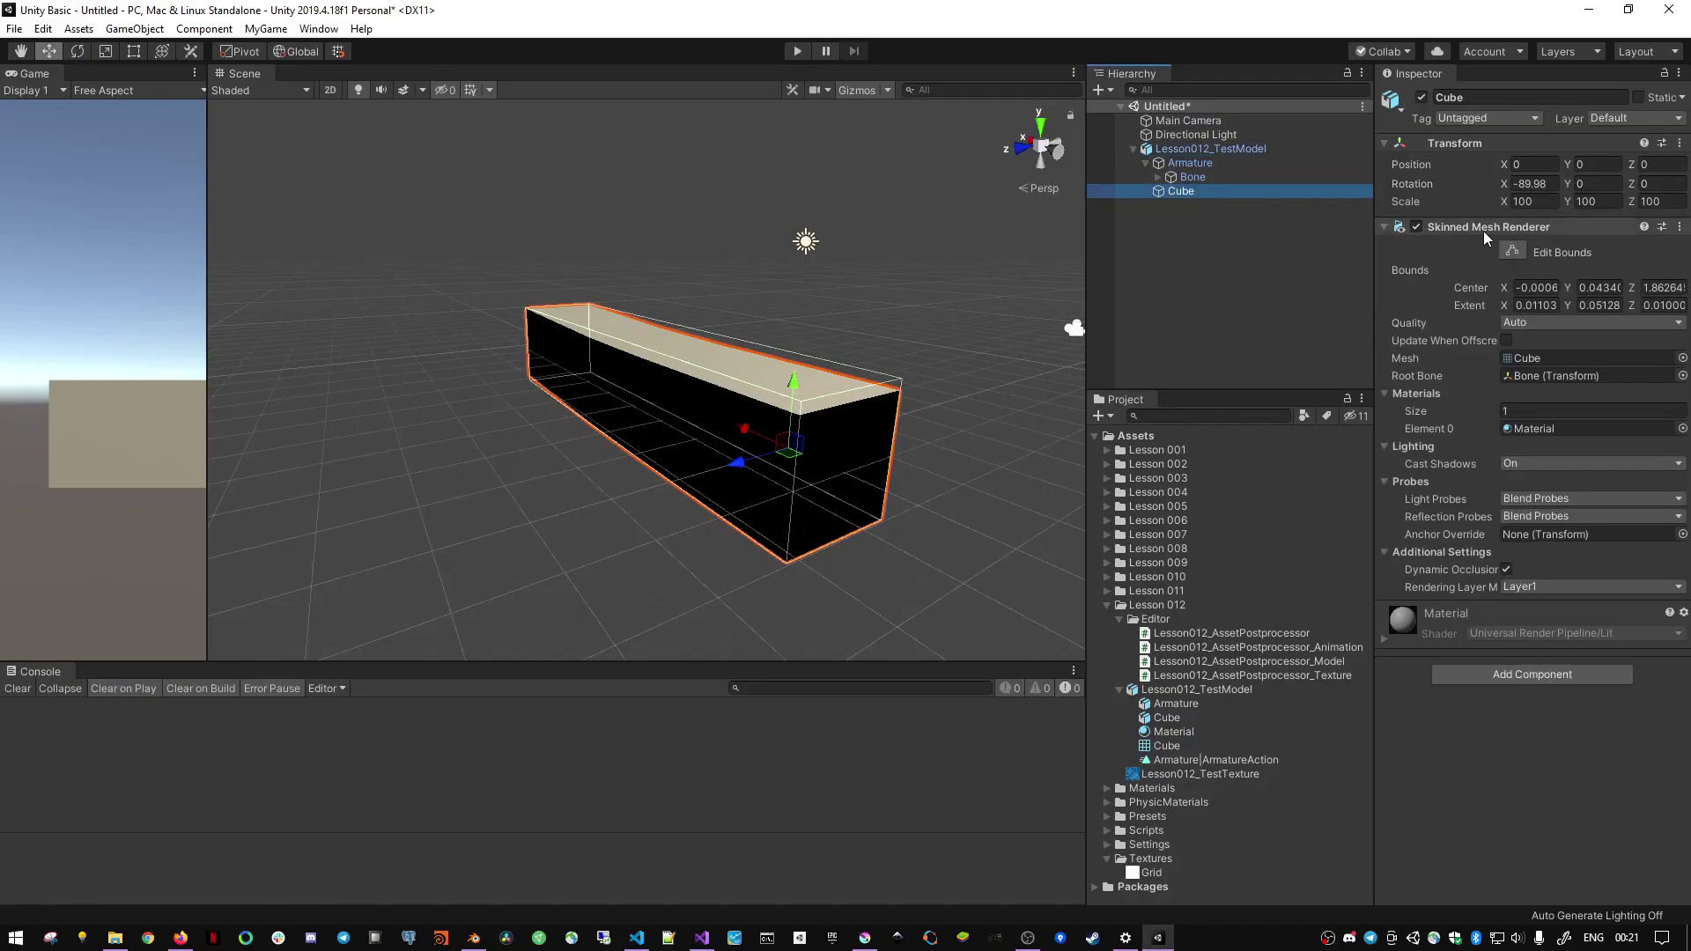
key(alt+Tab)
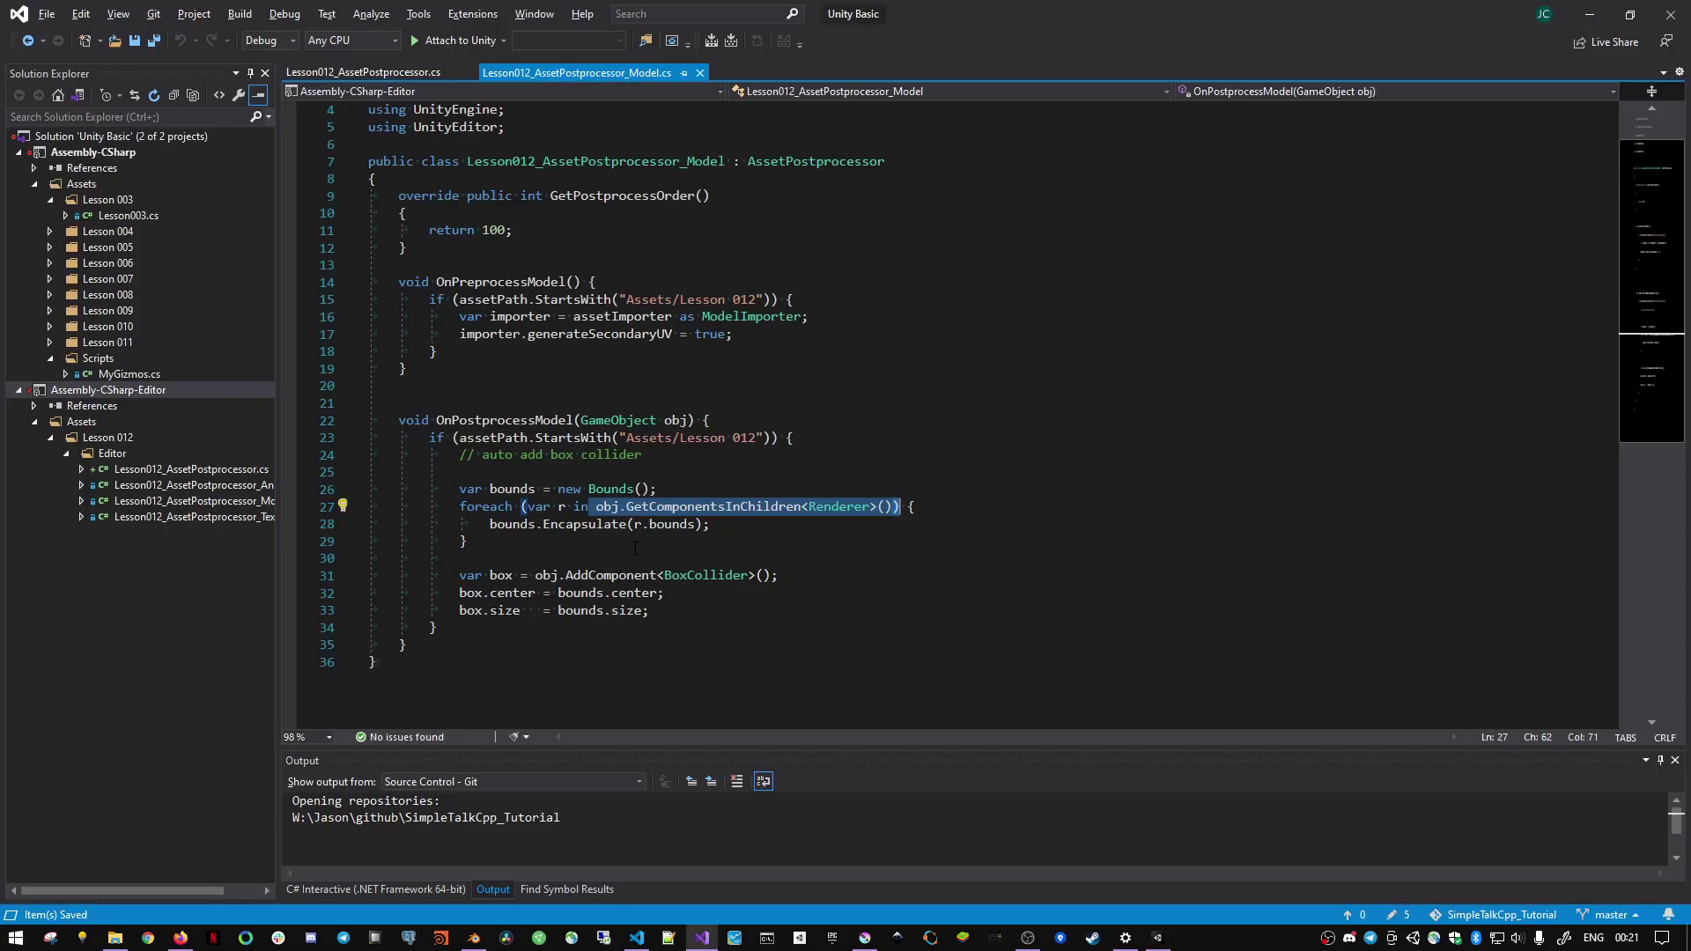
click(564, 543)
click(506, 526)
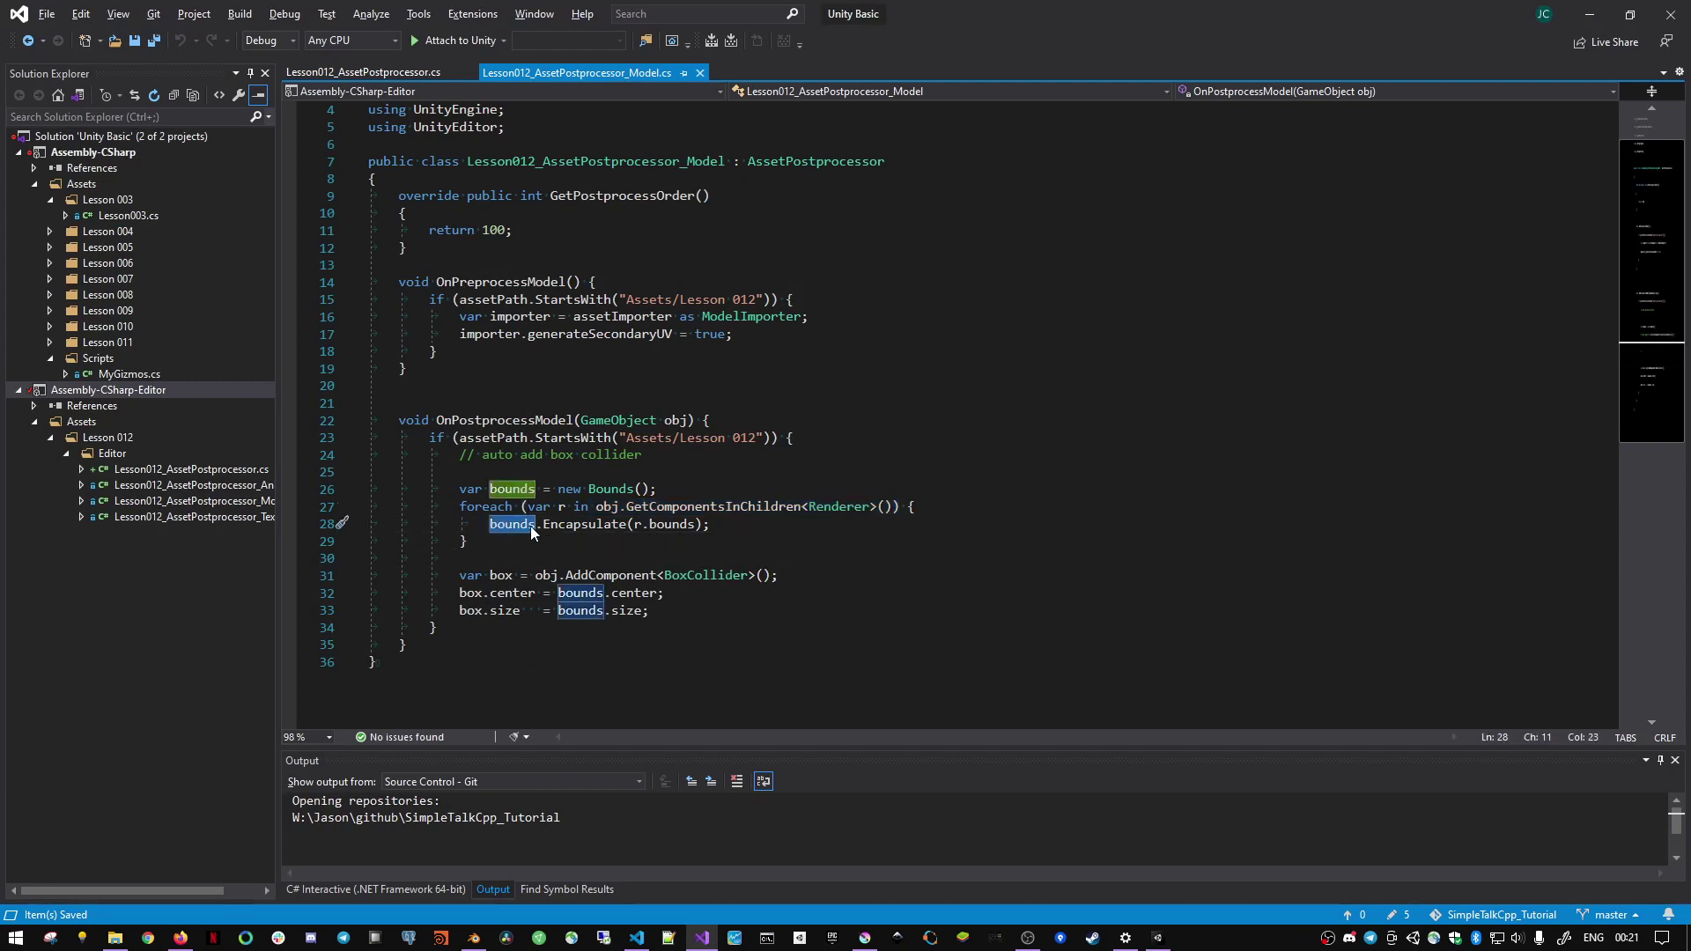
click(597, 524)
double_click(597, 524)
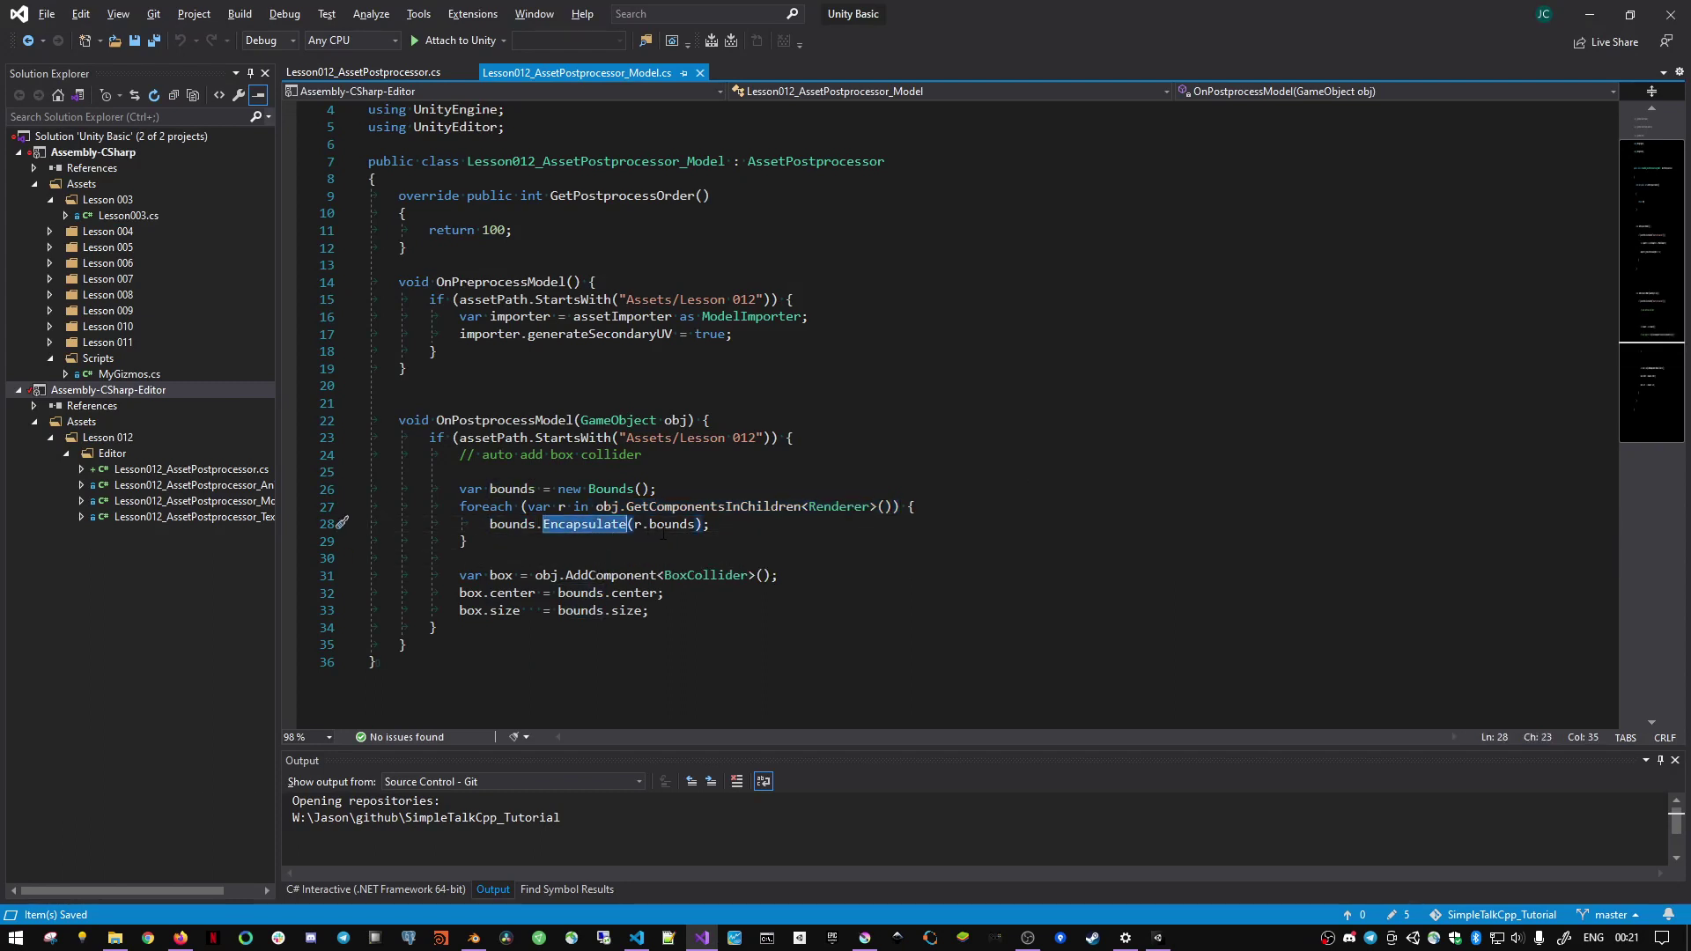
drag(491, 488, 676, 494)
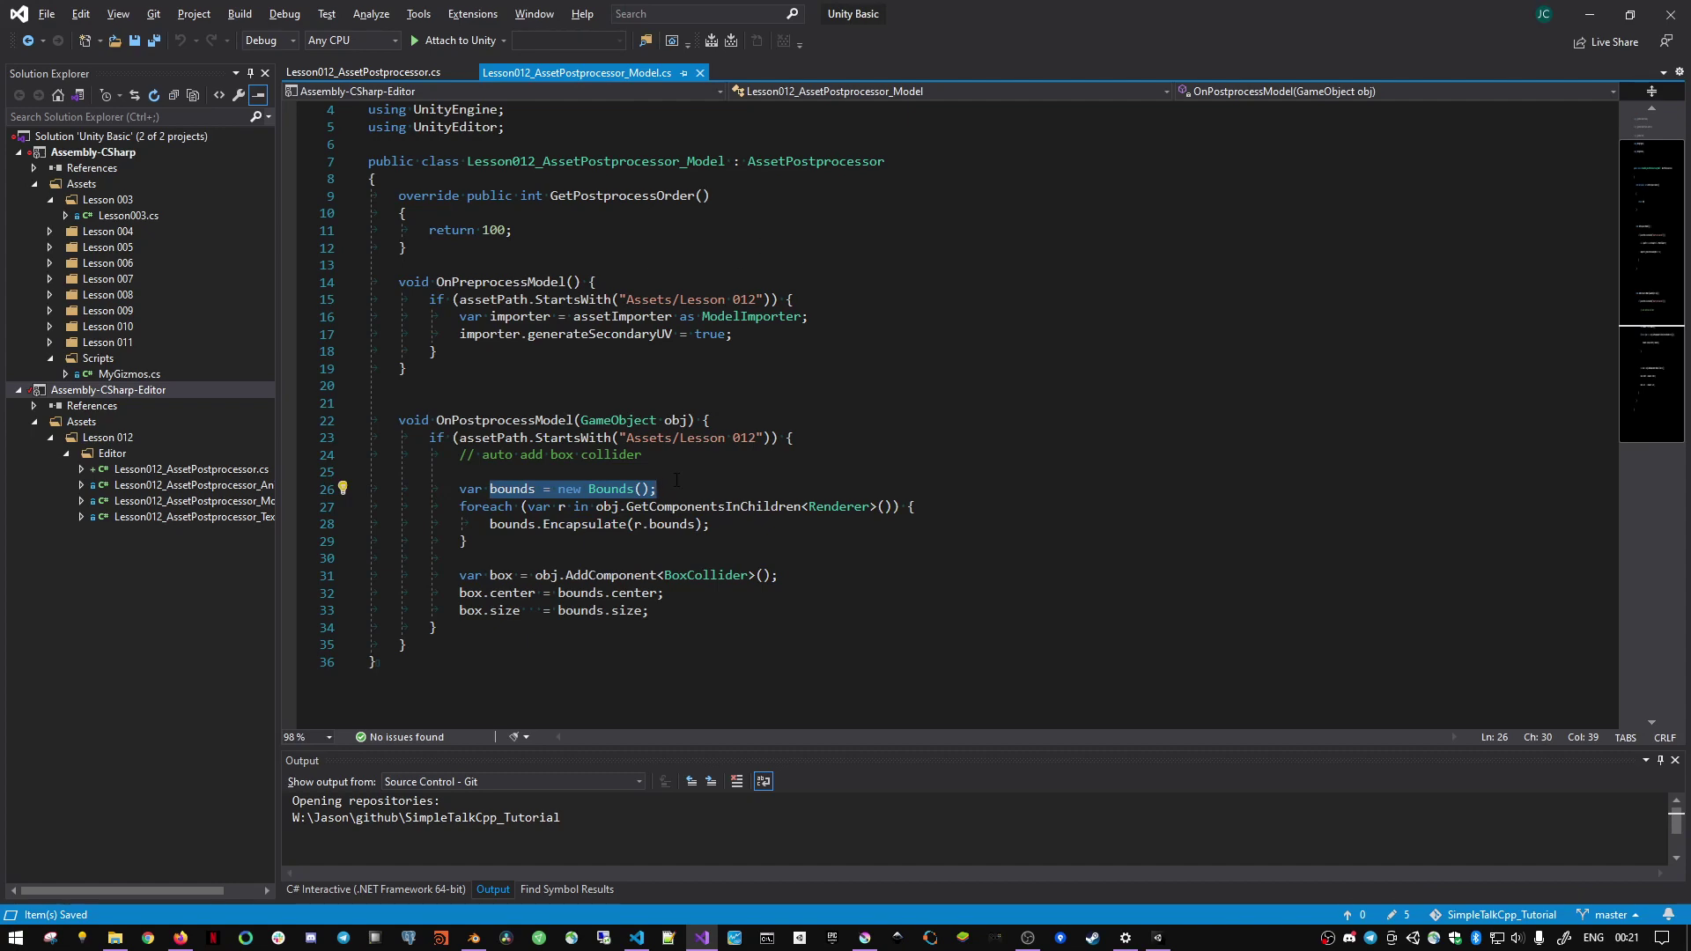
double_click(566, 525)
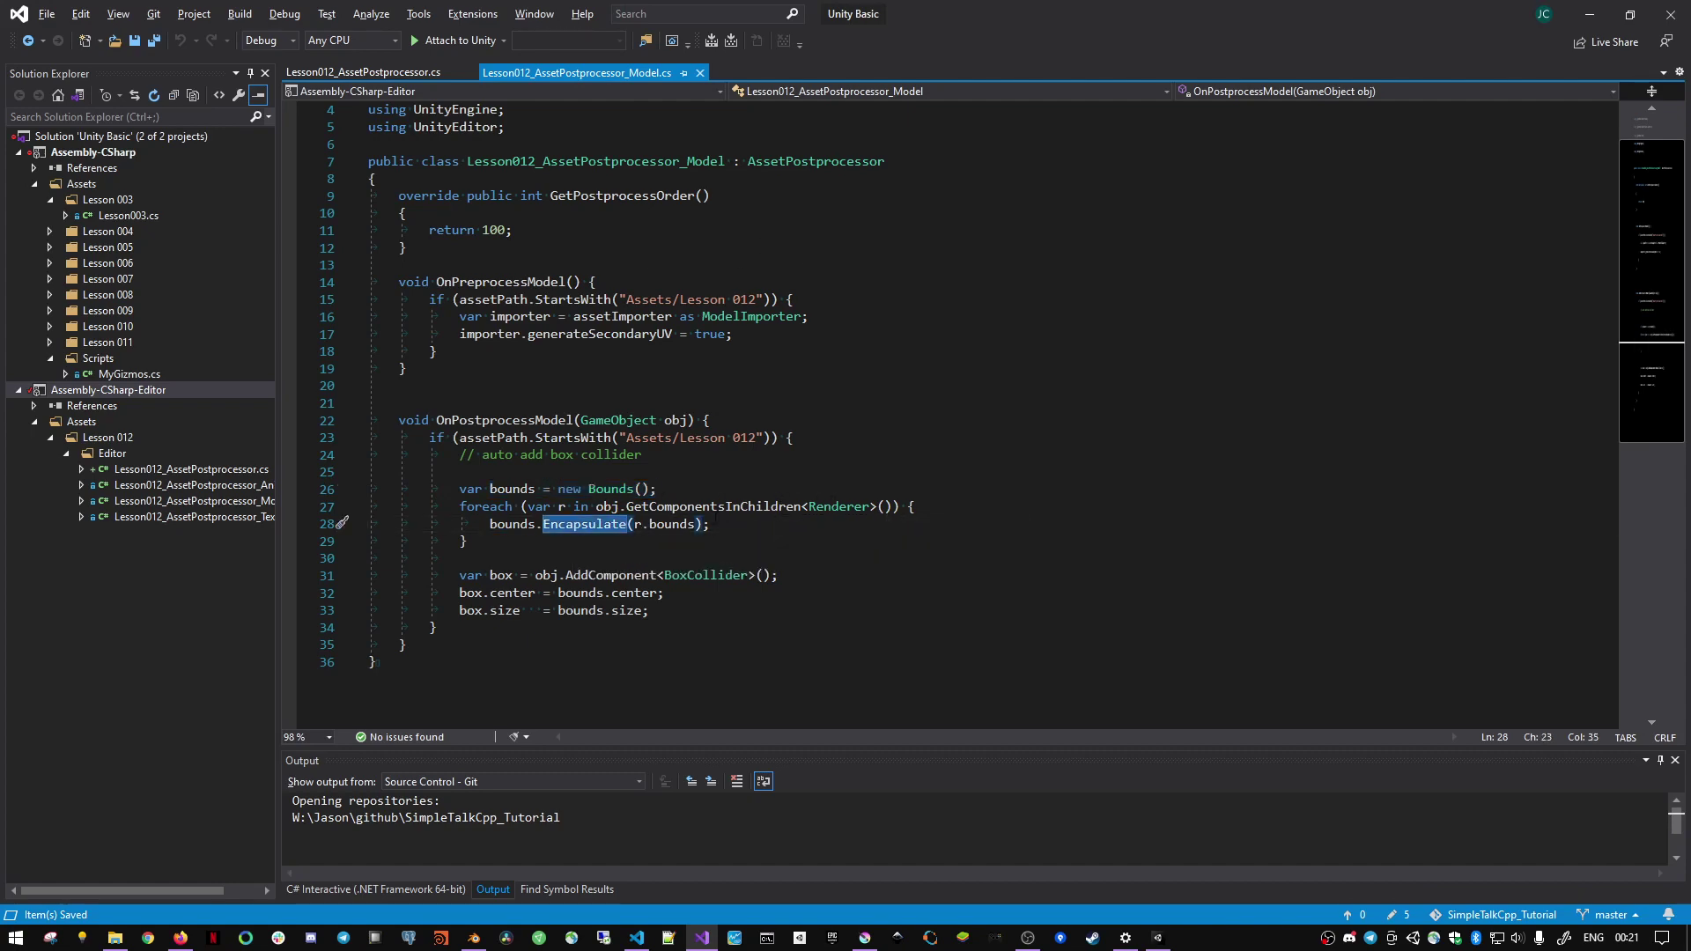
click(511, 524)
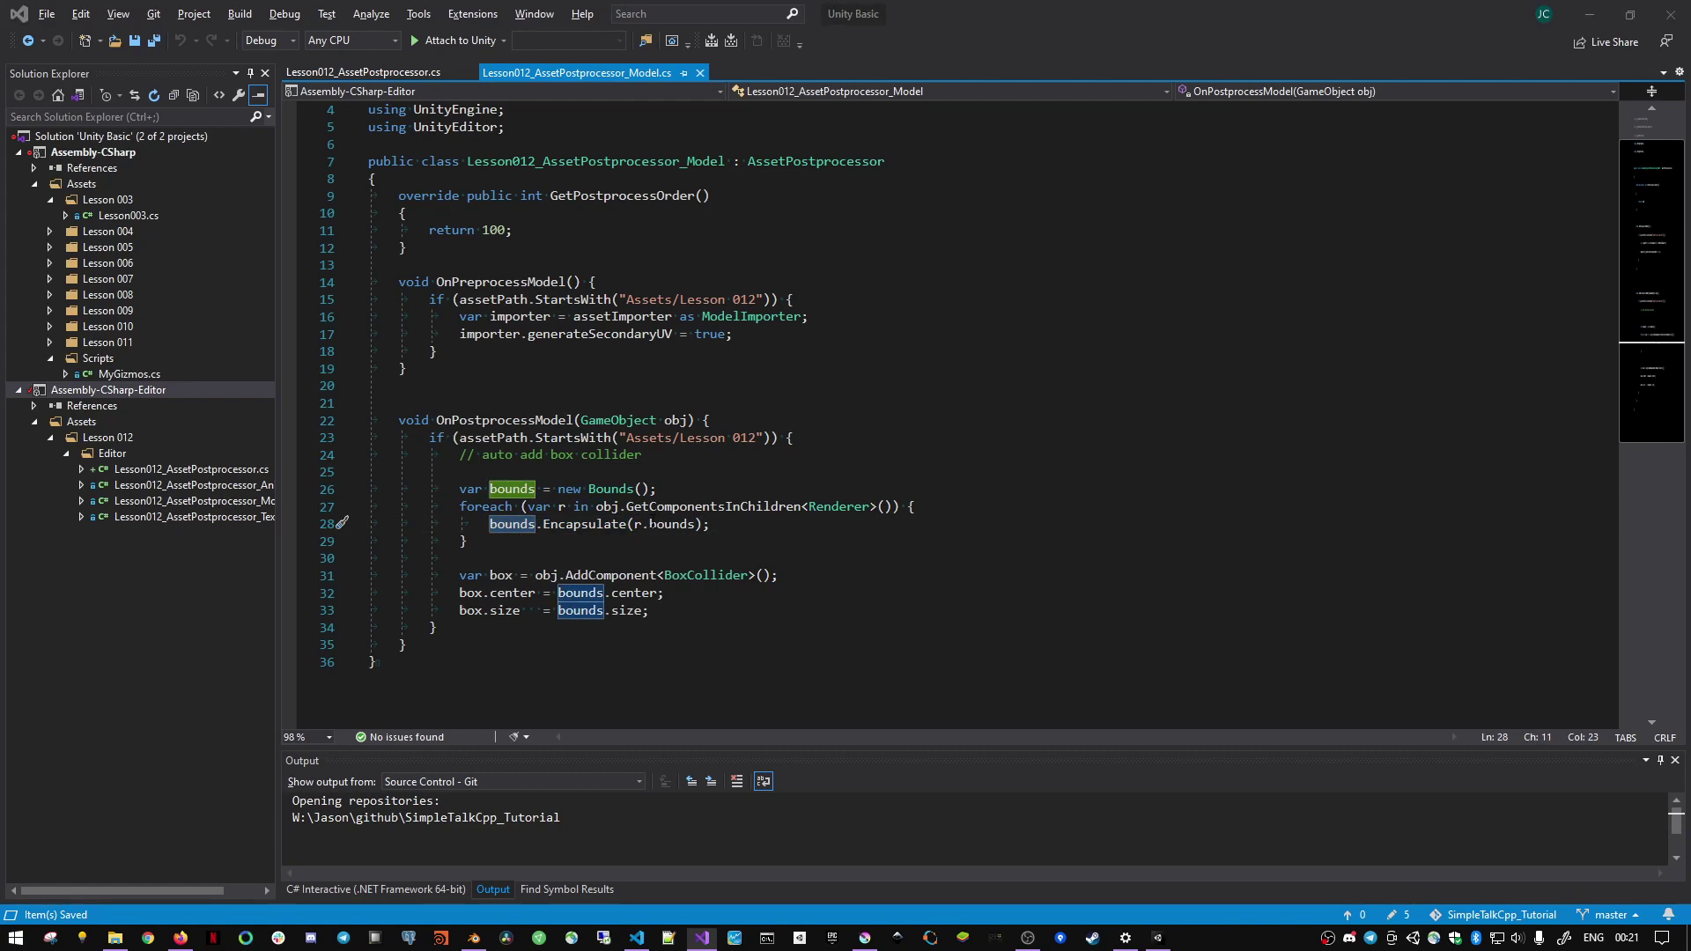
- Look at the cube in Unity again, then revisit GetComponentsInChildren and OnPostprocessModel
key(alt+Tab)
alt+drag(847, 404, 872, 407)
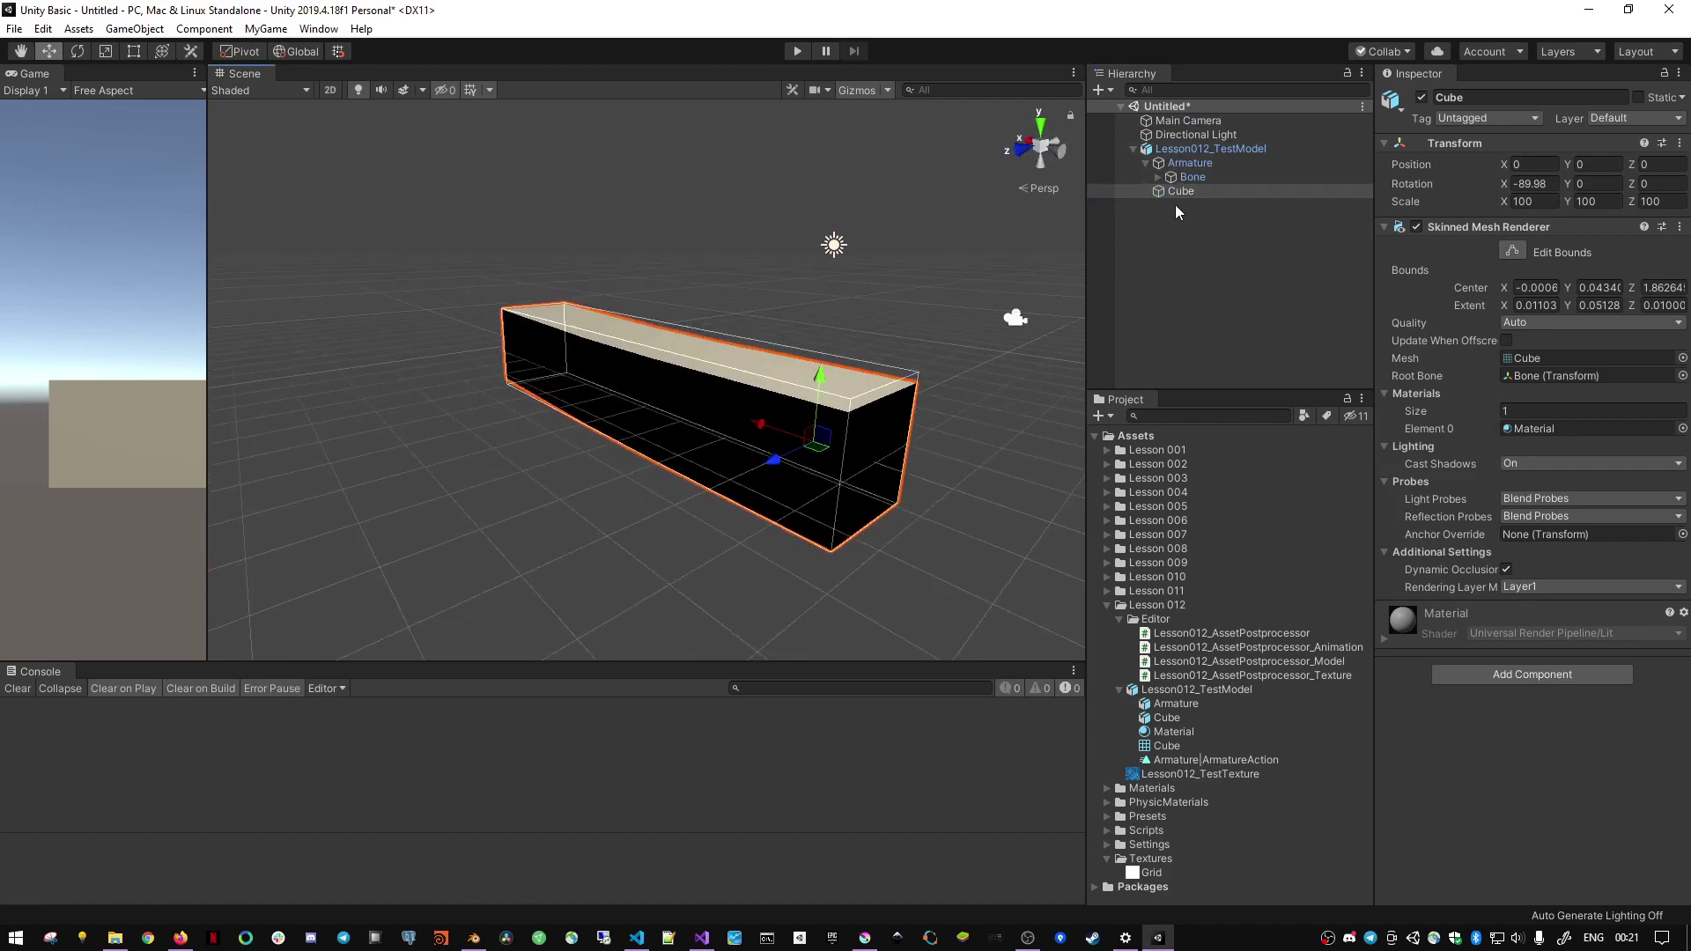
key(alt)
key(alt+Tab)
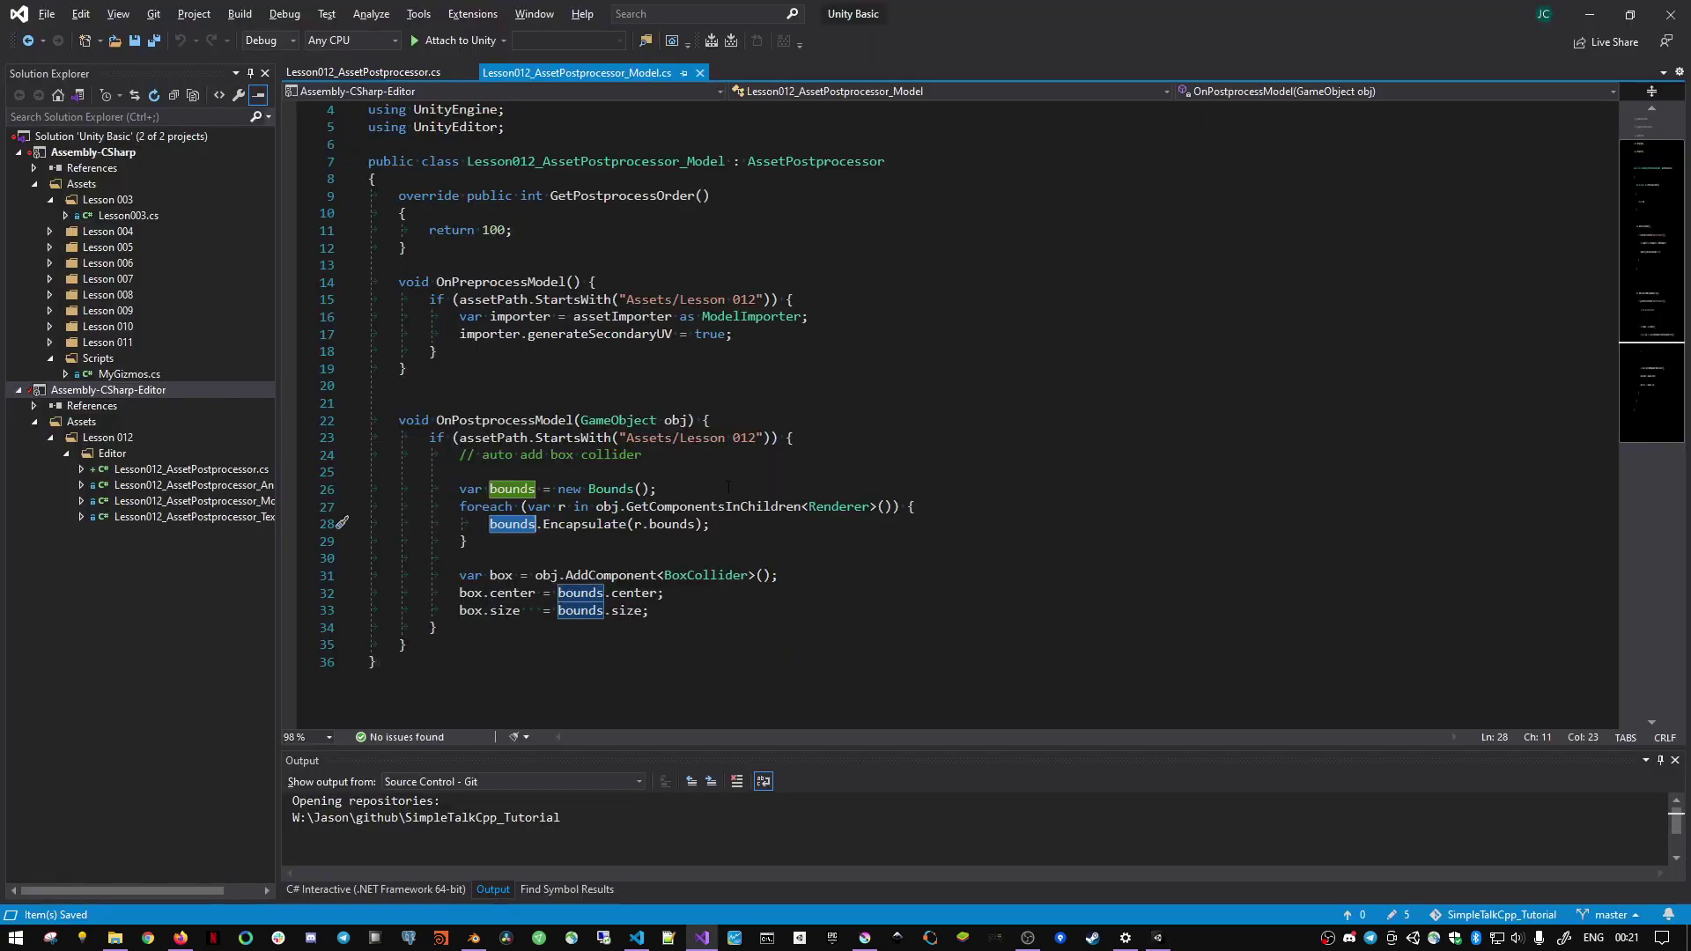
key(ctrl+shift+Right)
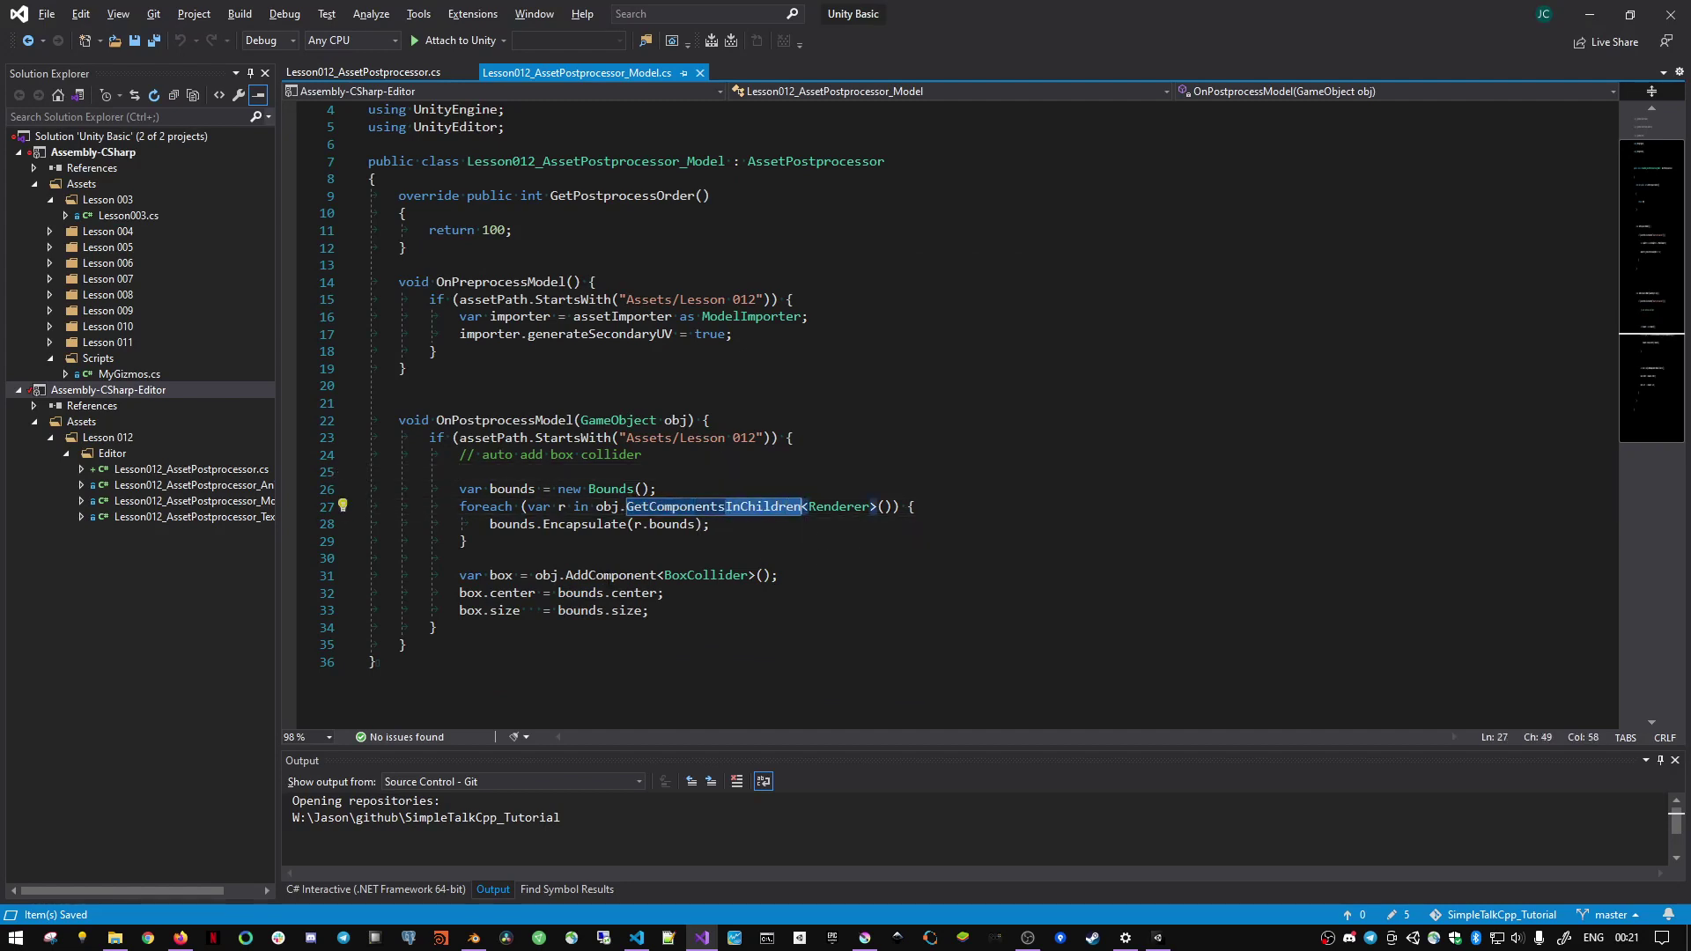
click(695, 579)
key(Down)
key(Down)
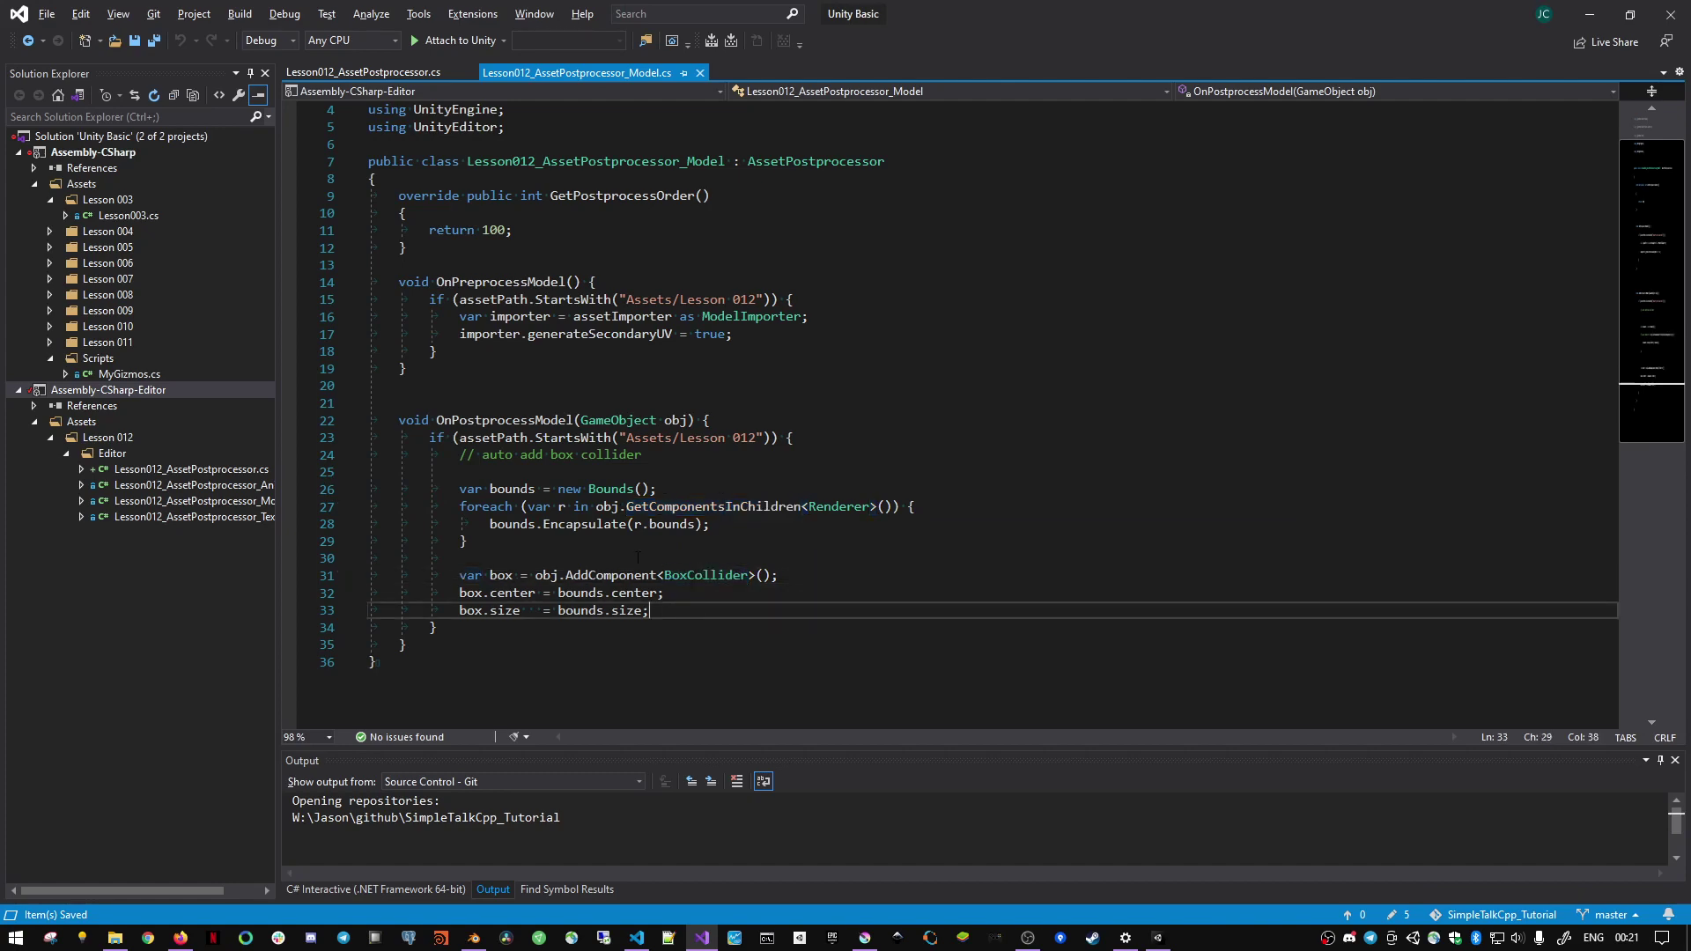
double_click(507, 419)
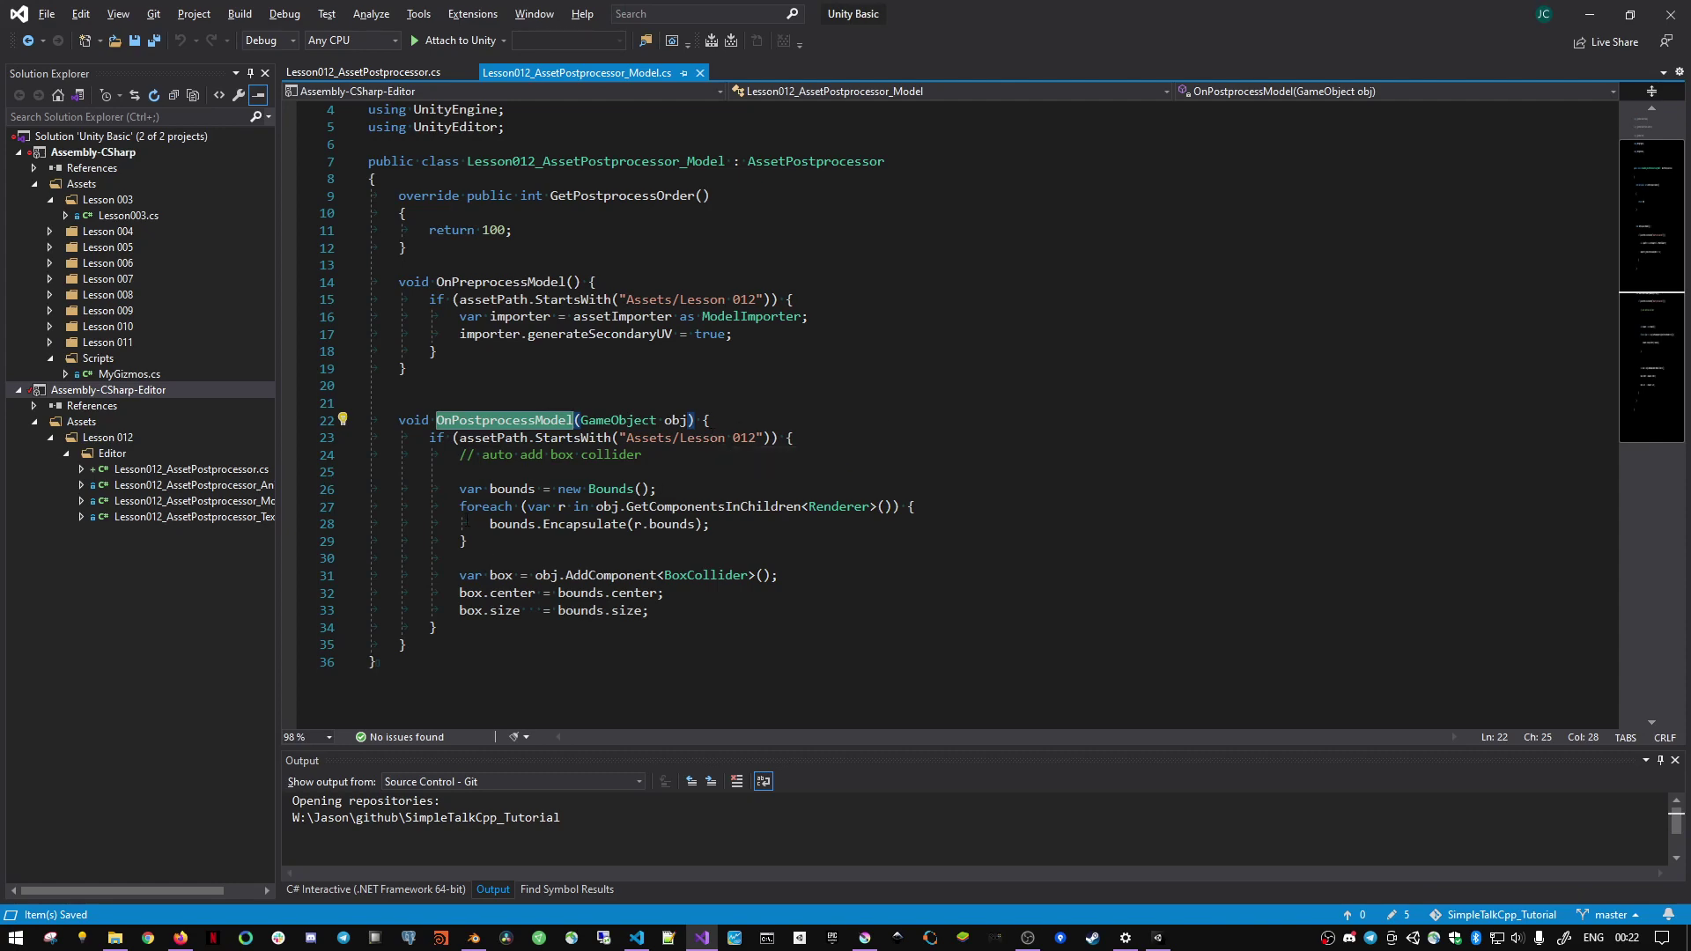
- Scroll through the test model's import settings in the Unity Inspector
key(alt+Tab)
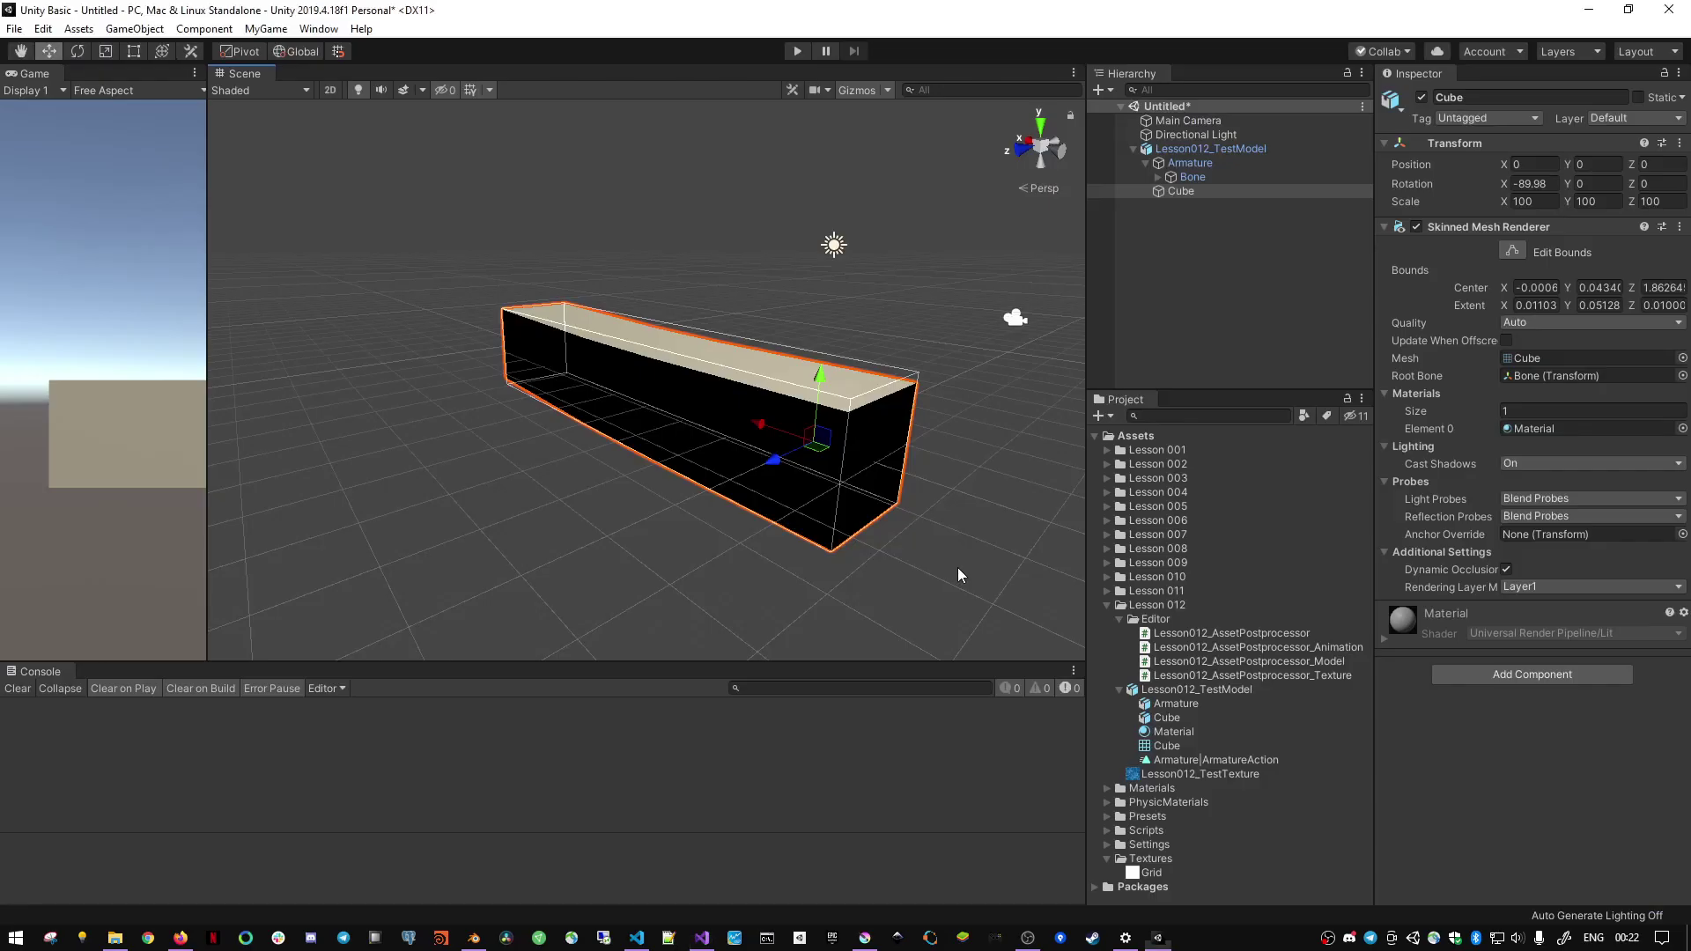
click(1223, 687)
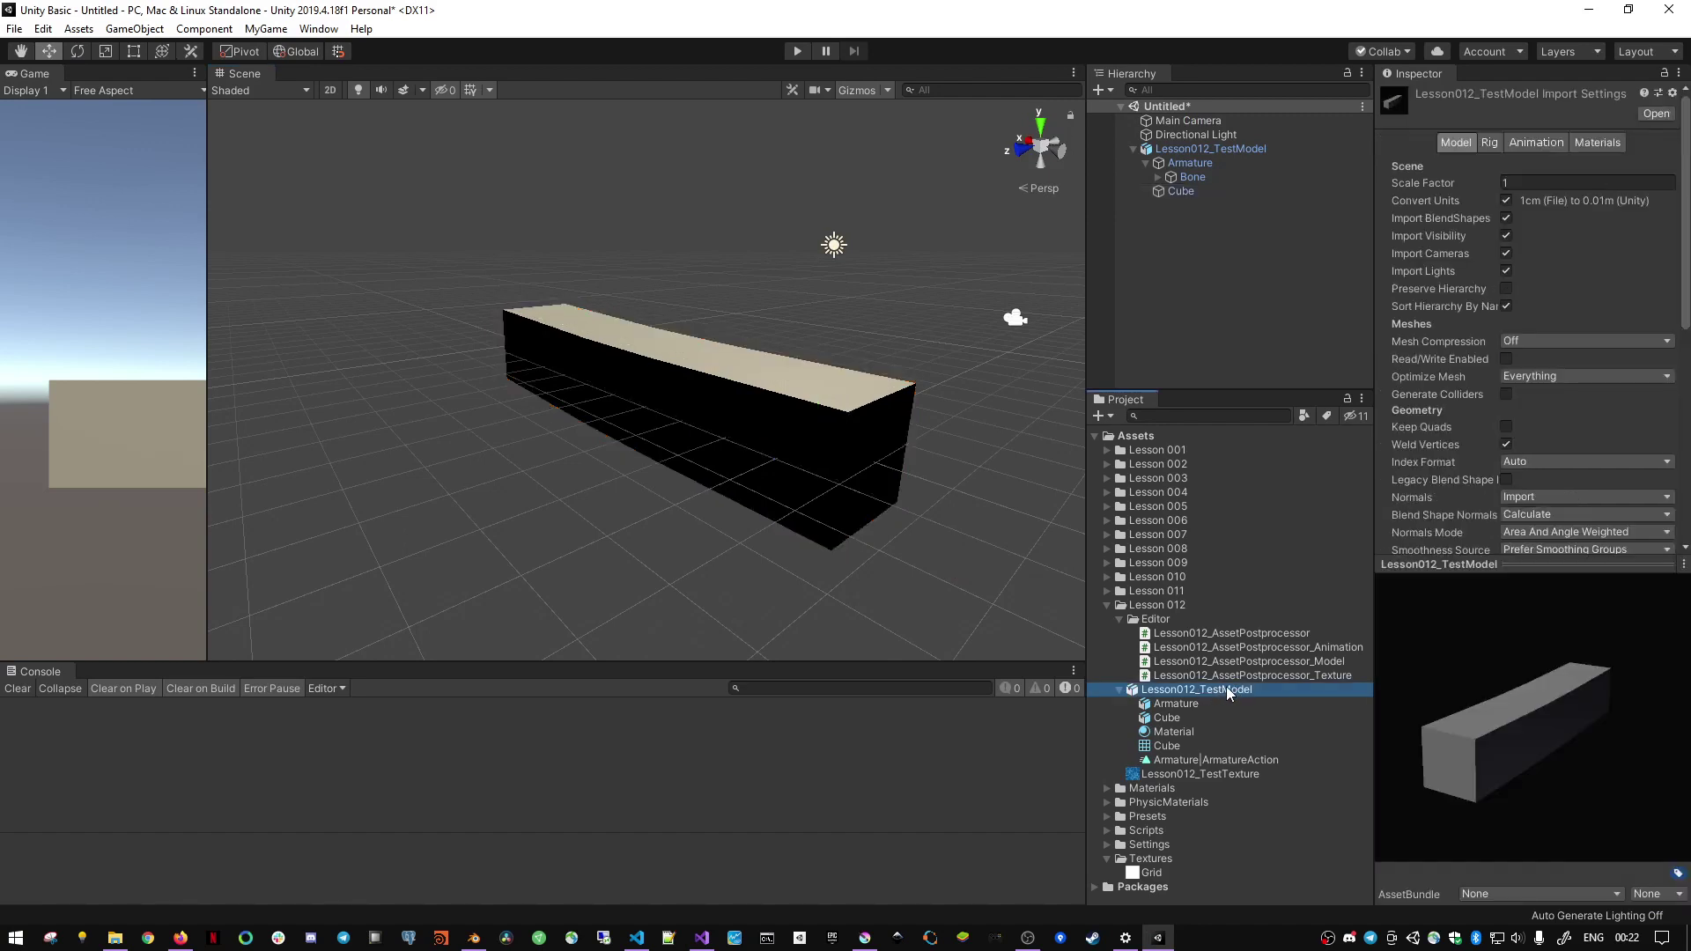
scroll(1461, 387, down, 8)
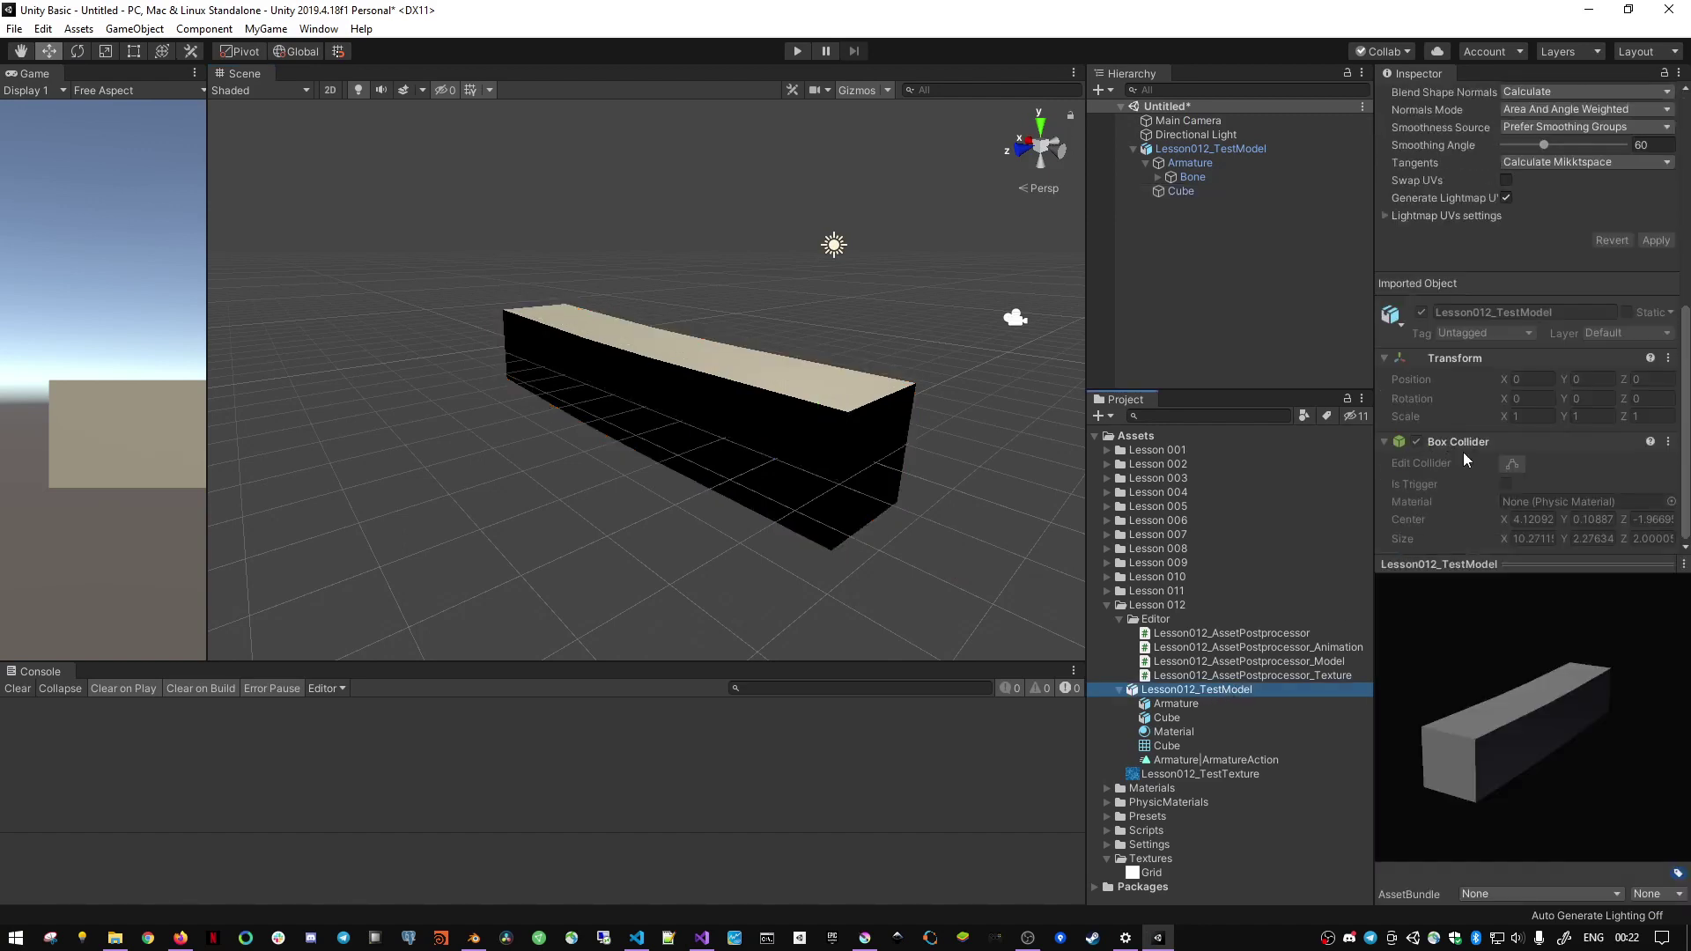
click(1488, 463)
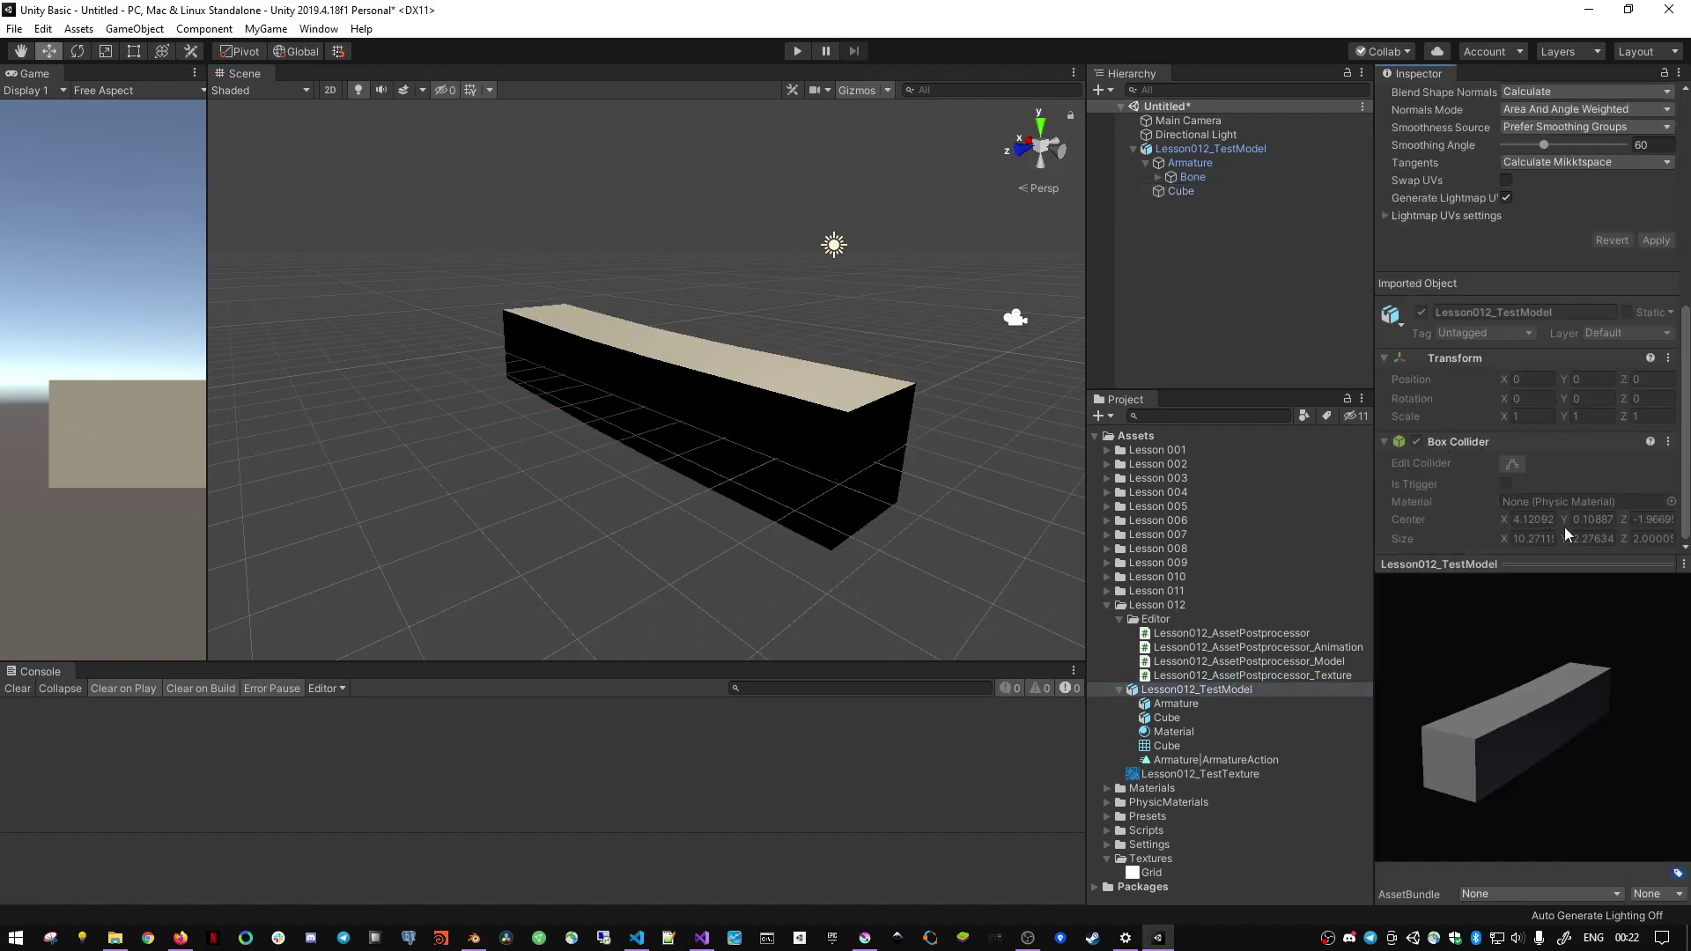
drag(1503, 564, 1506, 638)
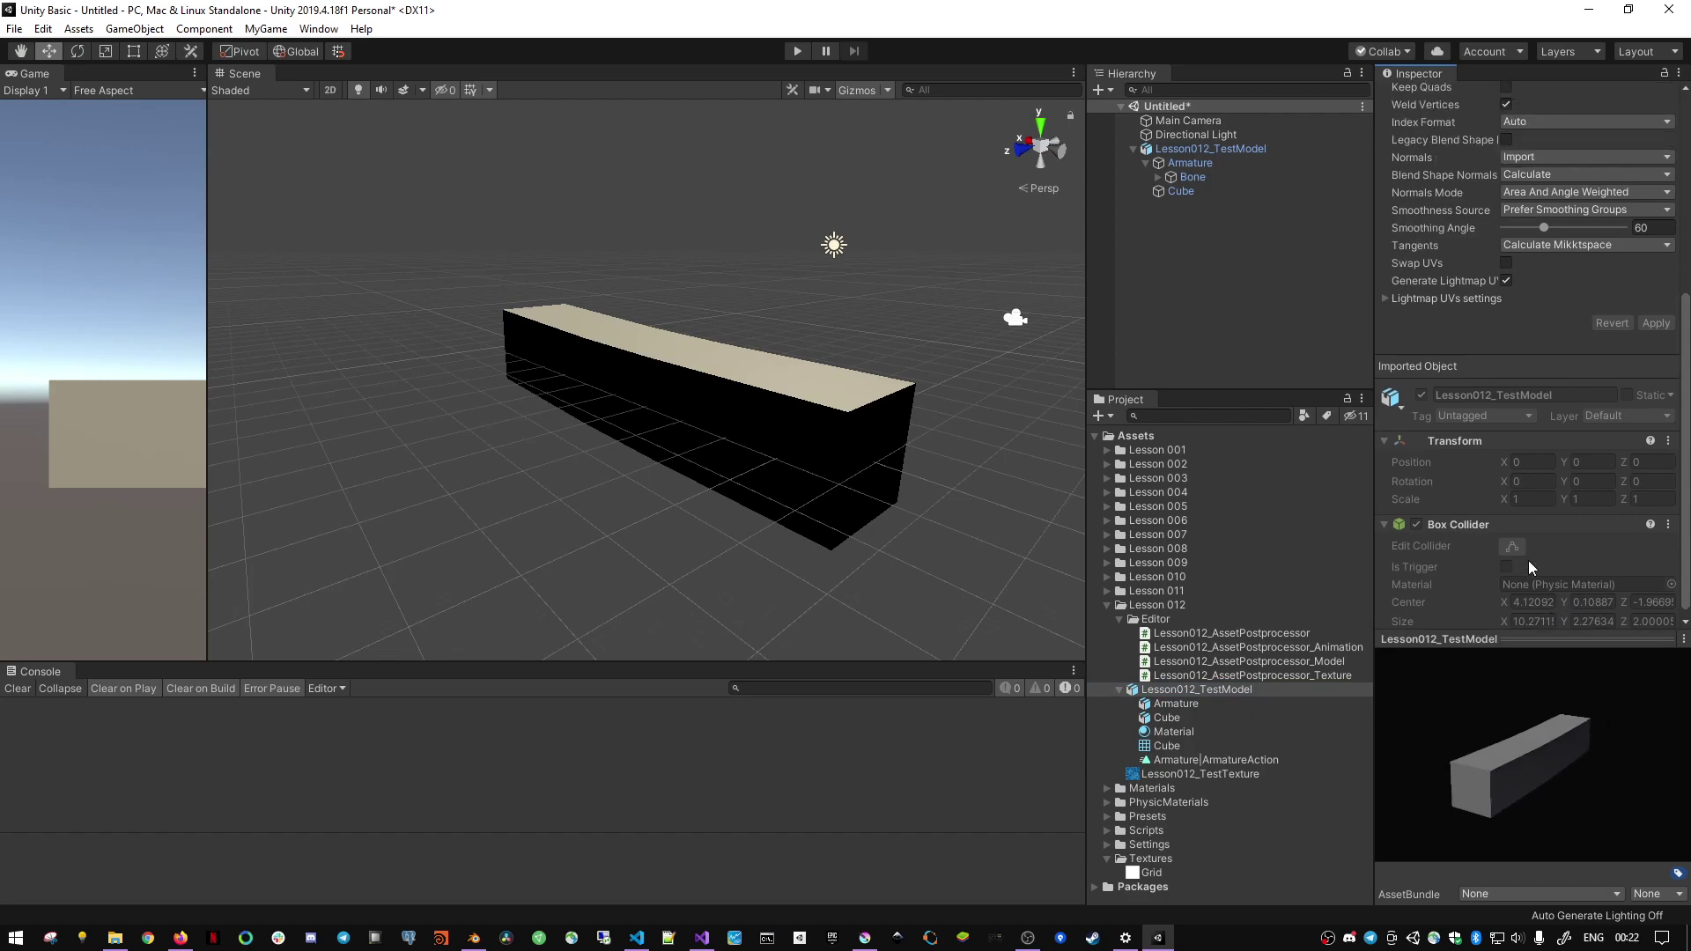
- Insert an early return; at the top of OnPostprocessModel and save the script
key(alt+Tab)
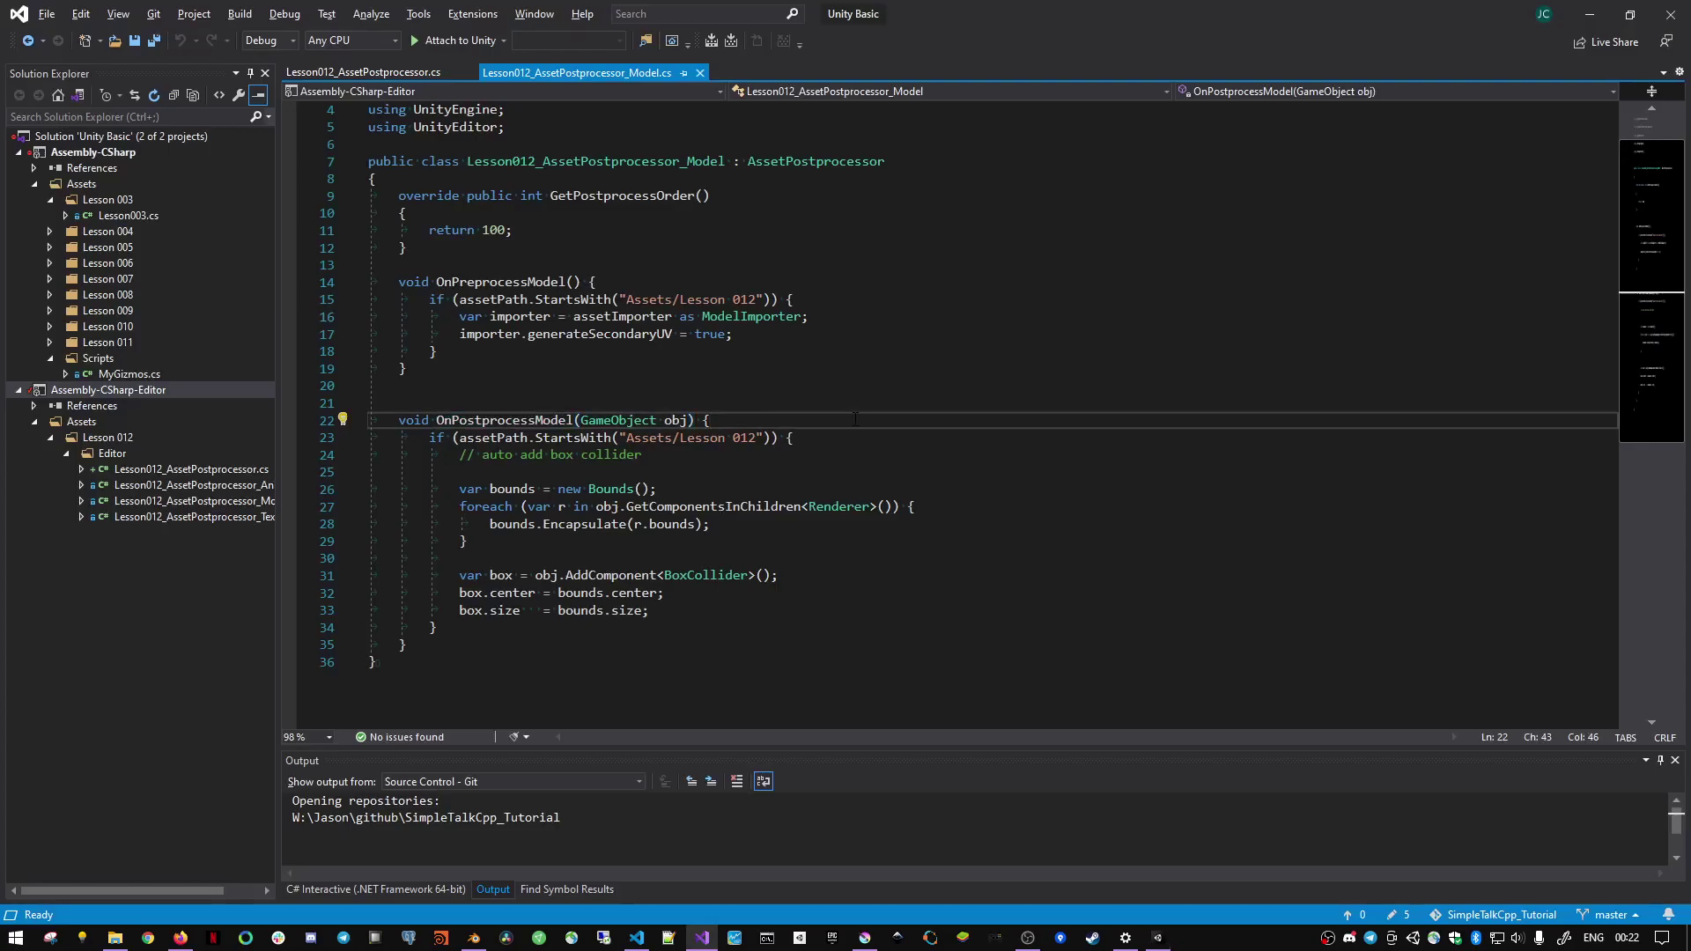
key(Return)
text(return;)
key(ctrl+s)
key(alt+Tab)
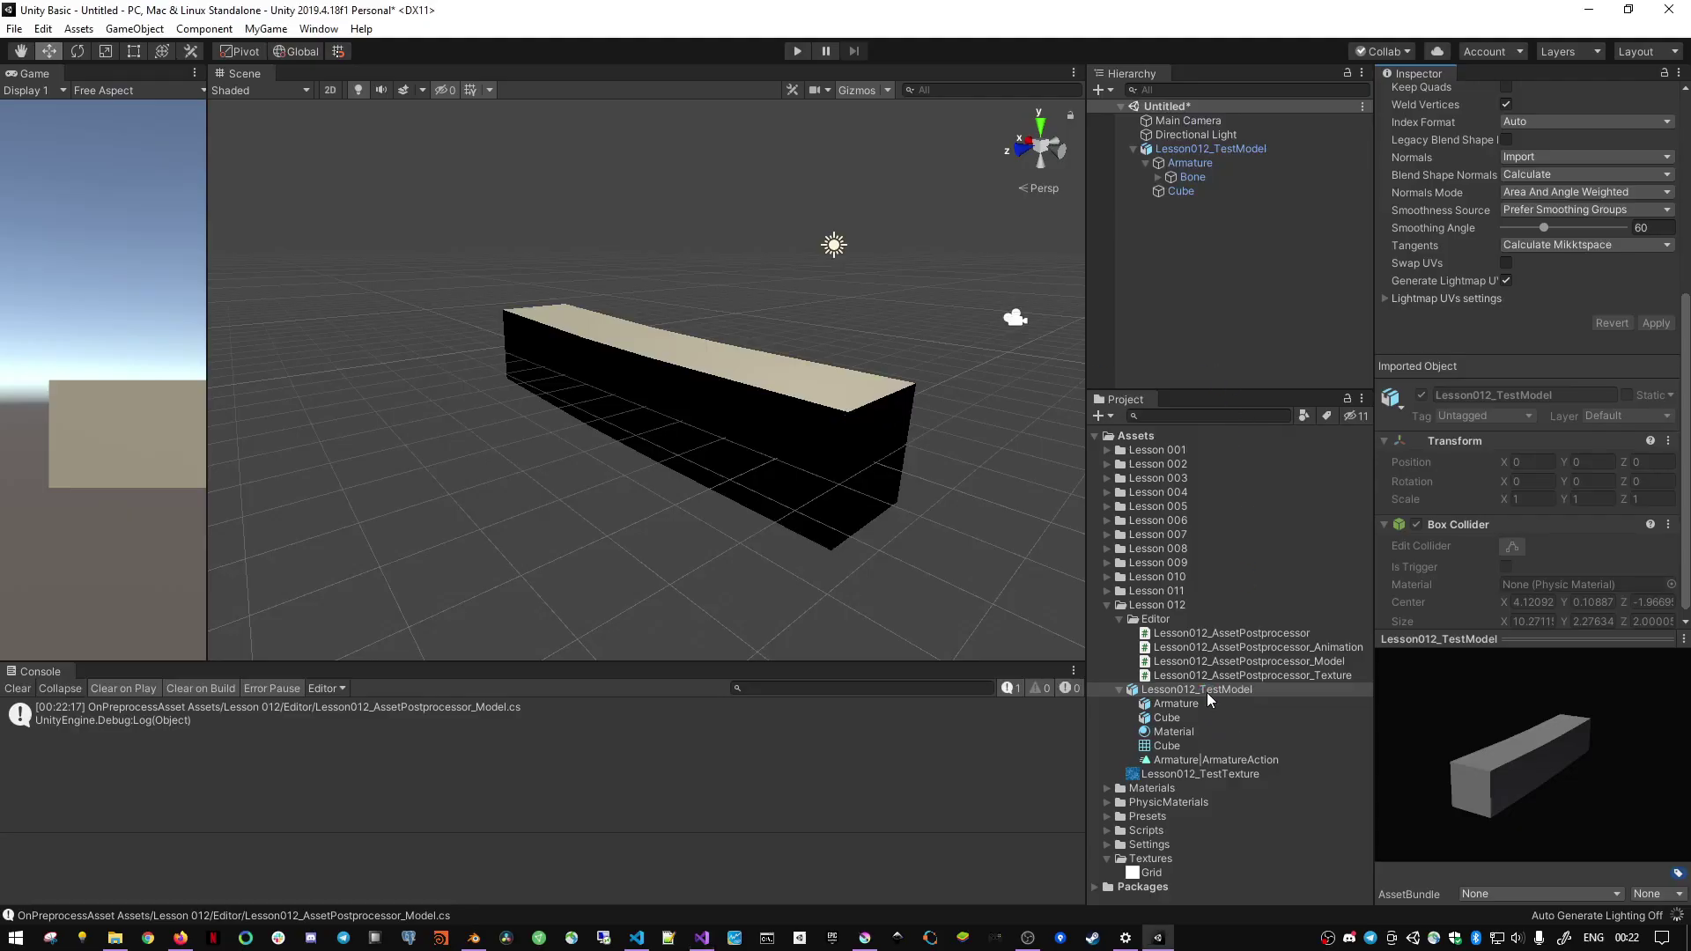
- Reimport the test model, clear the Console, and confirm the root has only a Transform
right_click(1206, 690)
click(1260, 550)
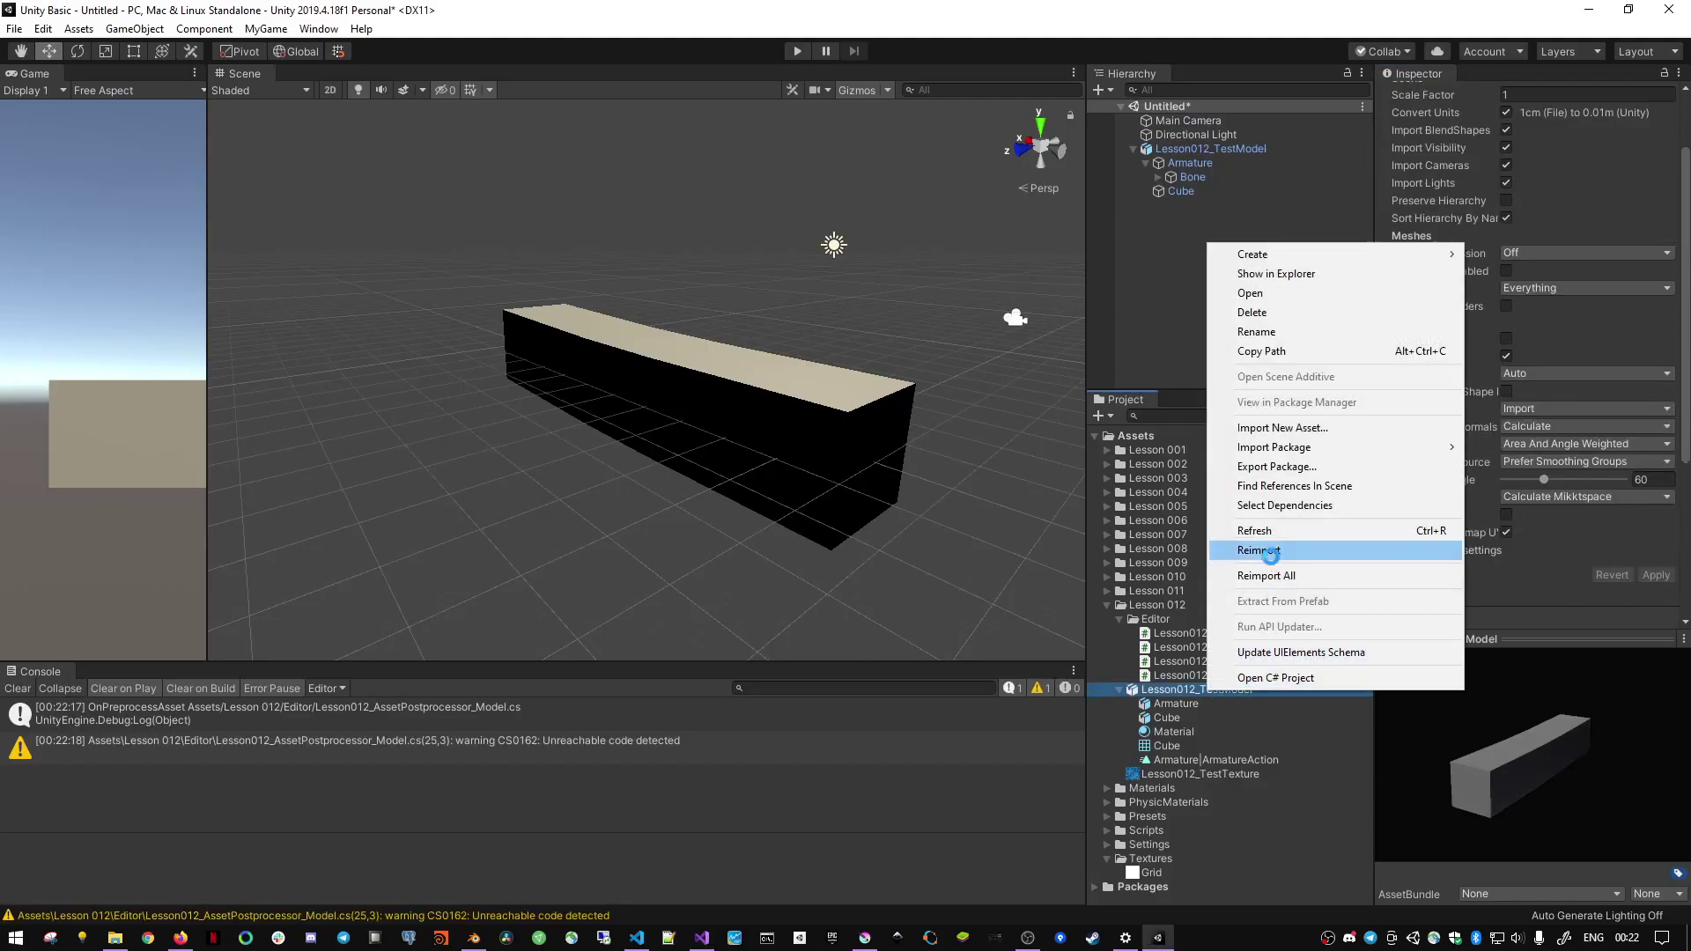
click(21, 692)
scroll(1470, 439, down, 3)
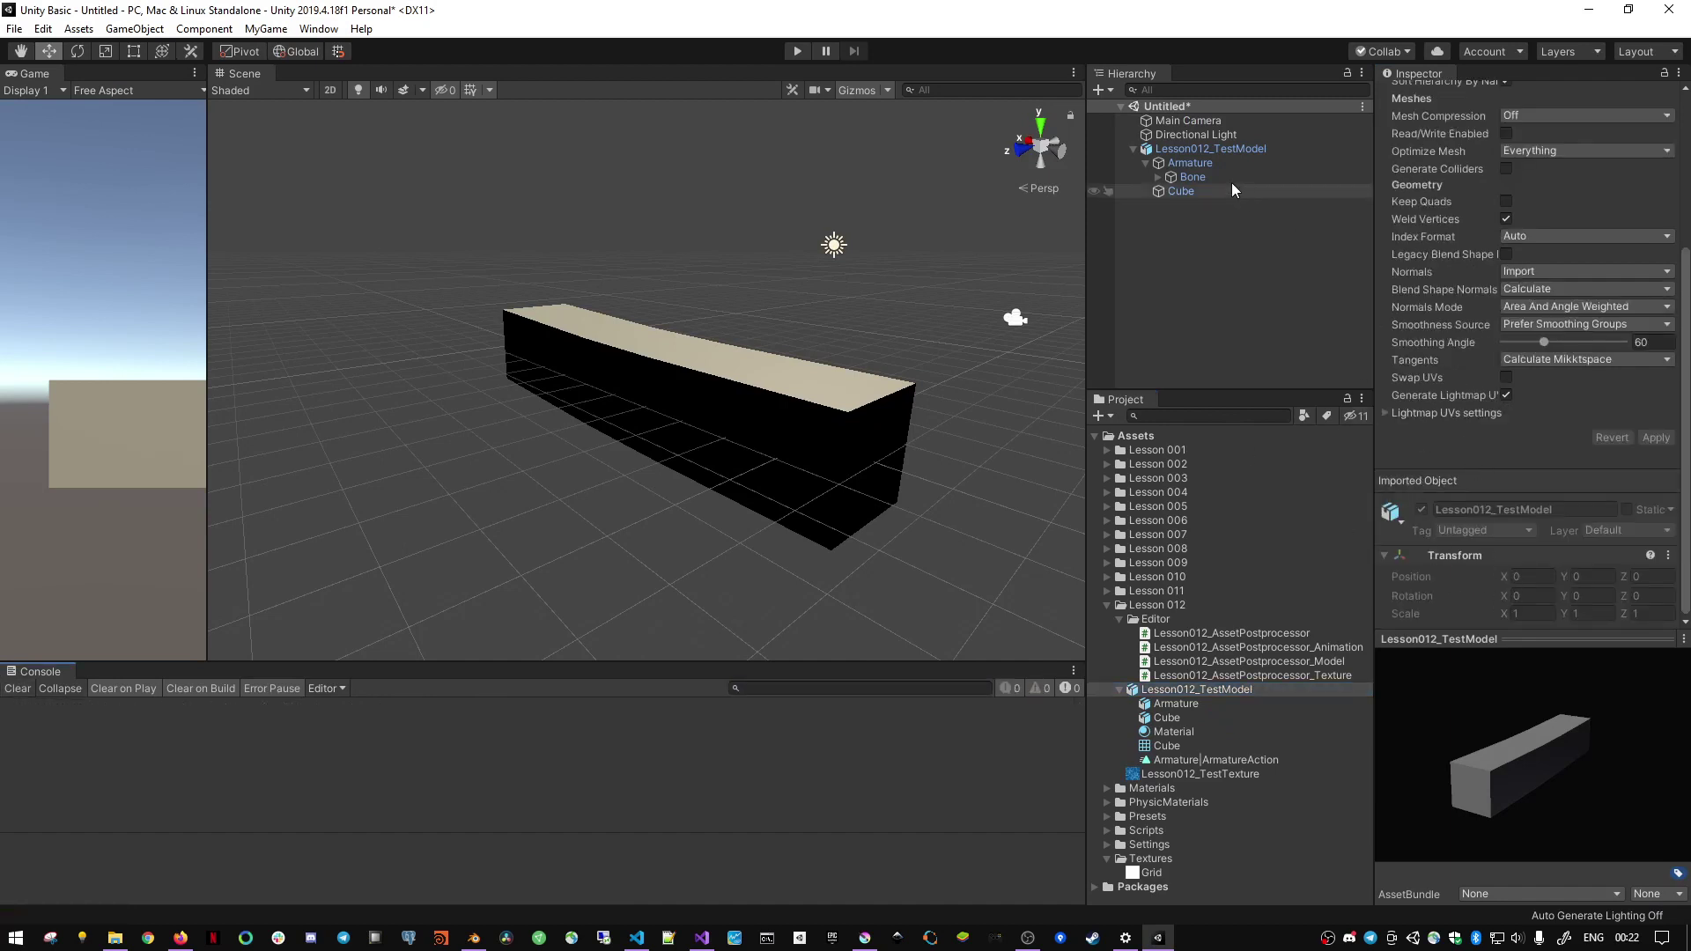
click(1201, 150)
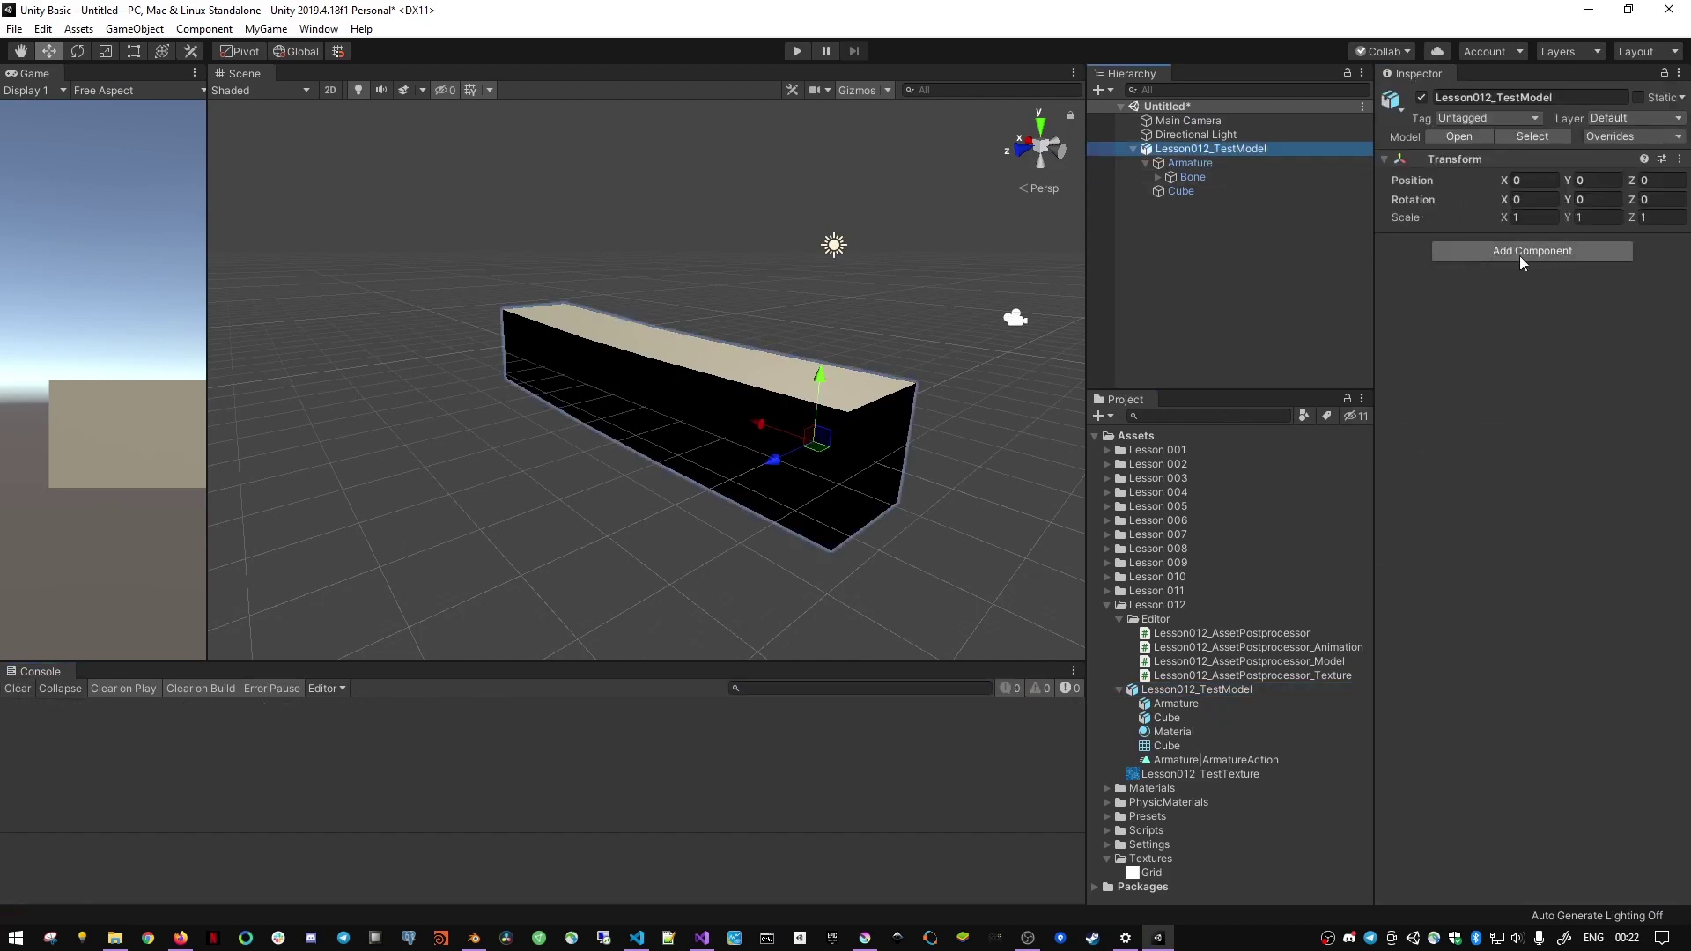
key(alt+Tab)
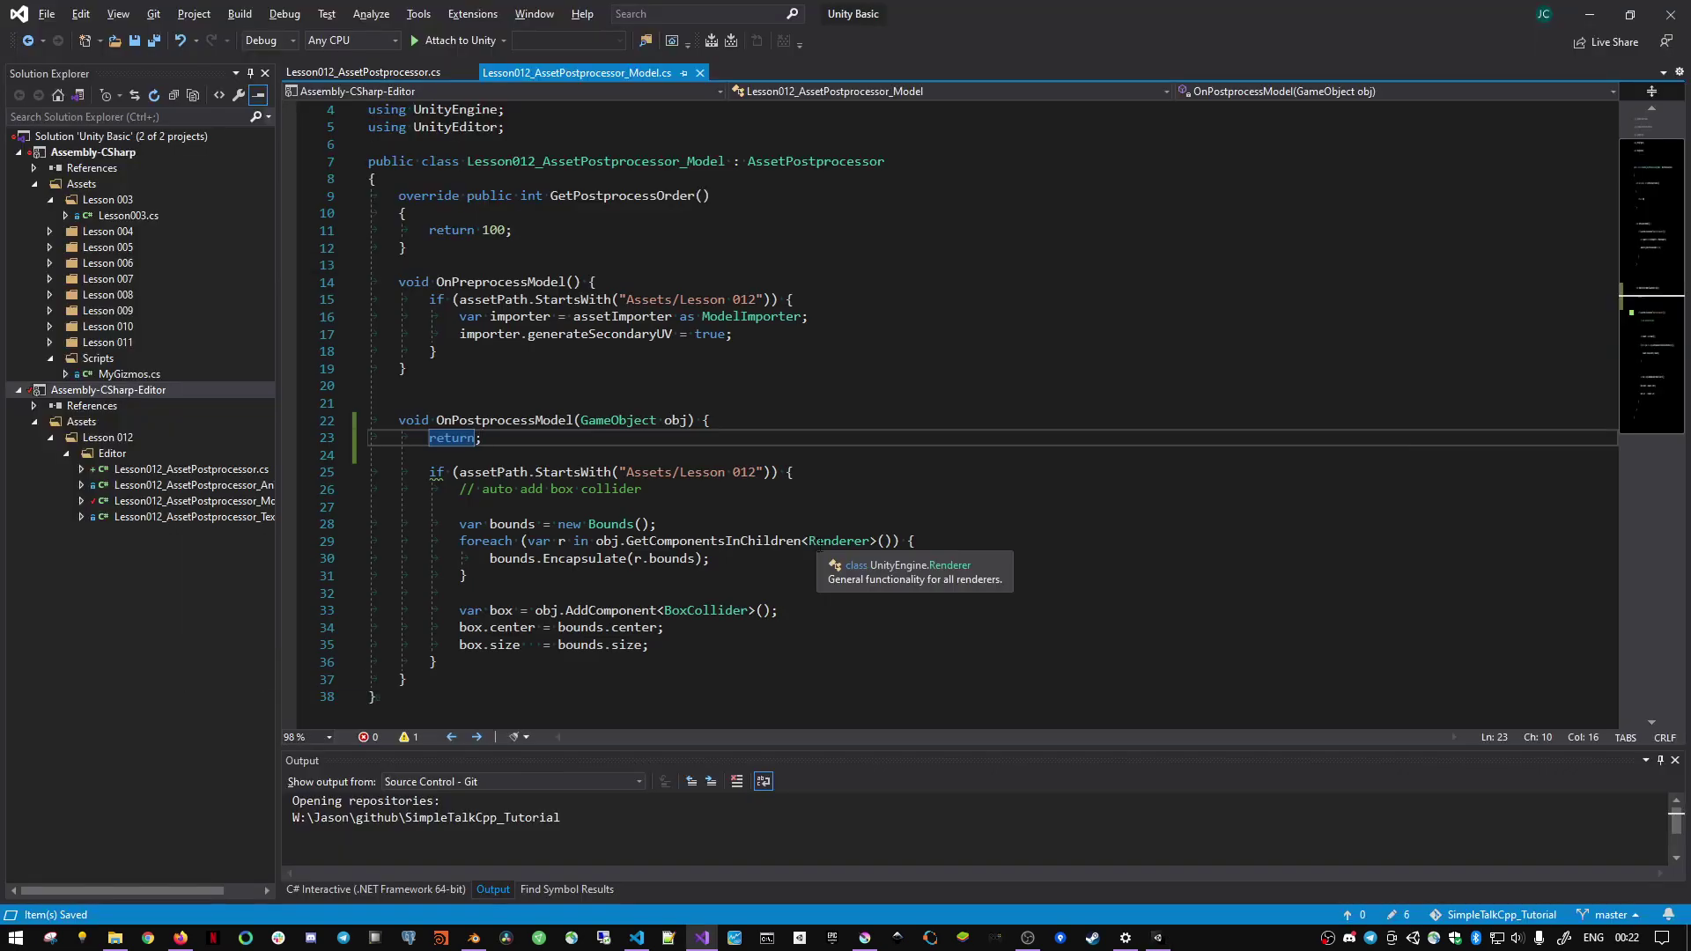
- Delete the early return; line from OnPostprocessModel
key(BackSpace)
key(ctrl+shift+l)
key(ctrl+shift+l)
key(alt+Tab)
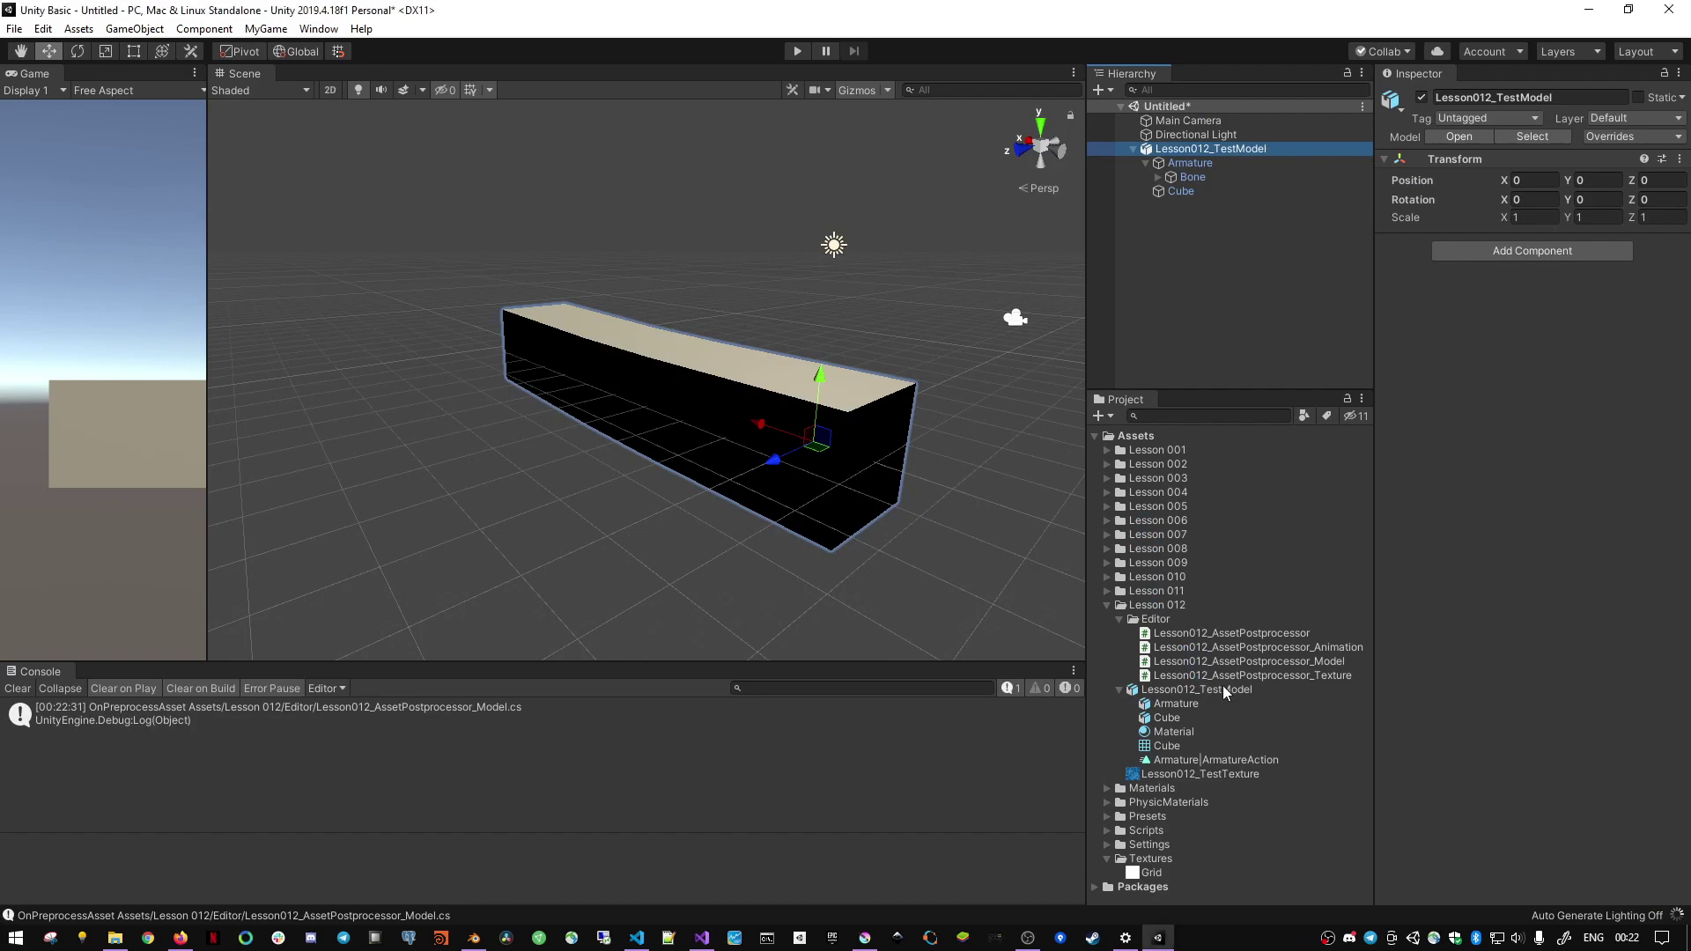
- Reimport the test model, clear the Console, and check its Box Collider sized about 10.27 × 2.28 × 2.0
click(1233, 689)
right_click(1242, 688)
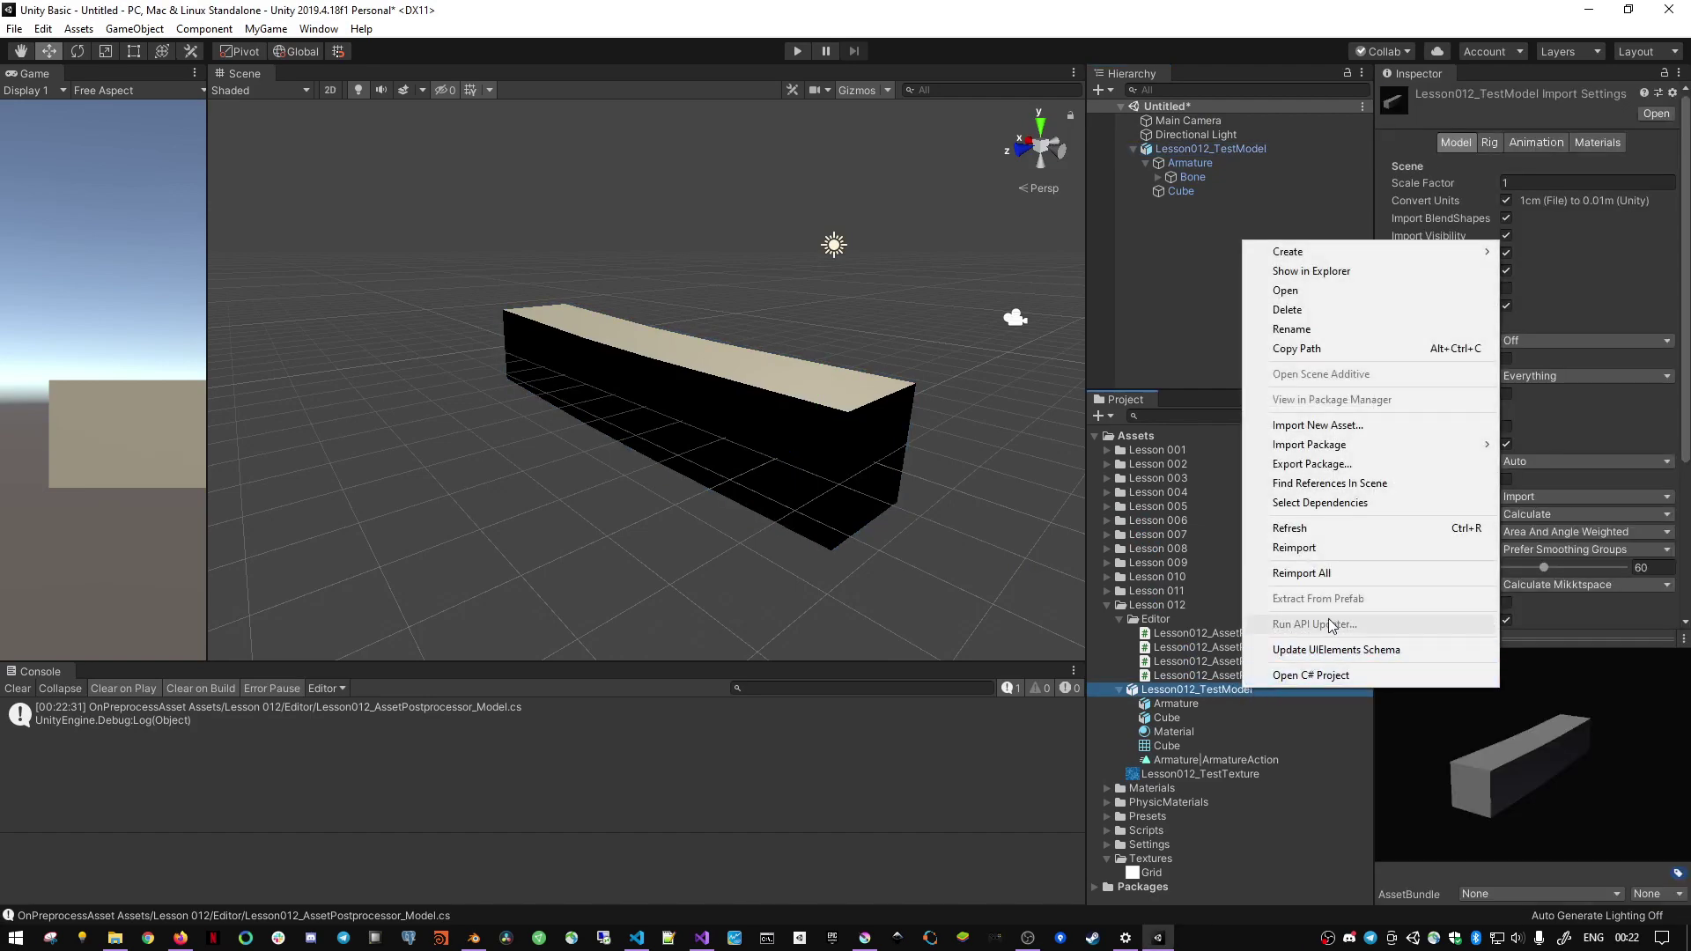
click(1325, 547)
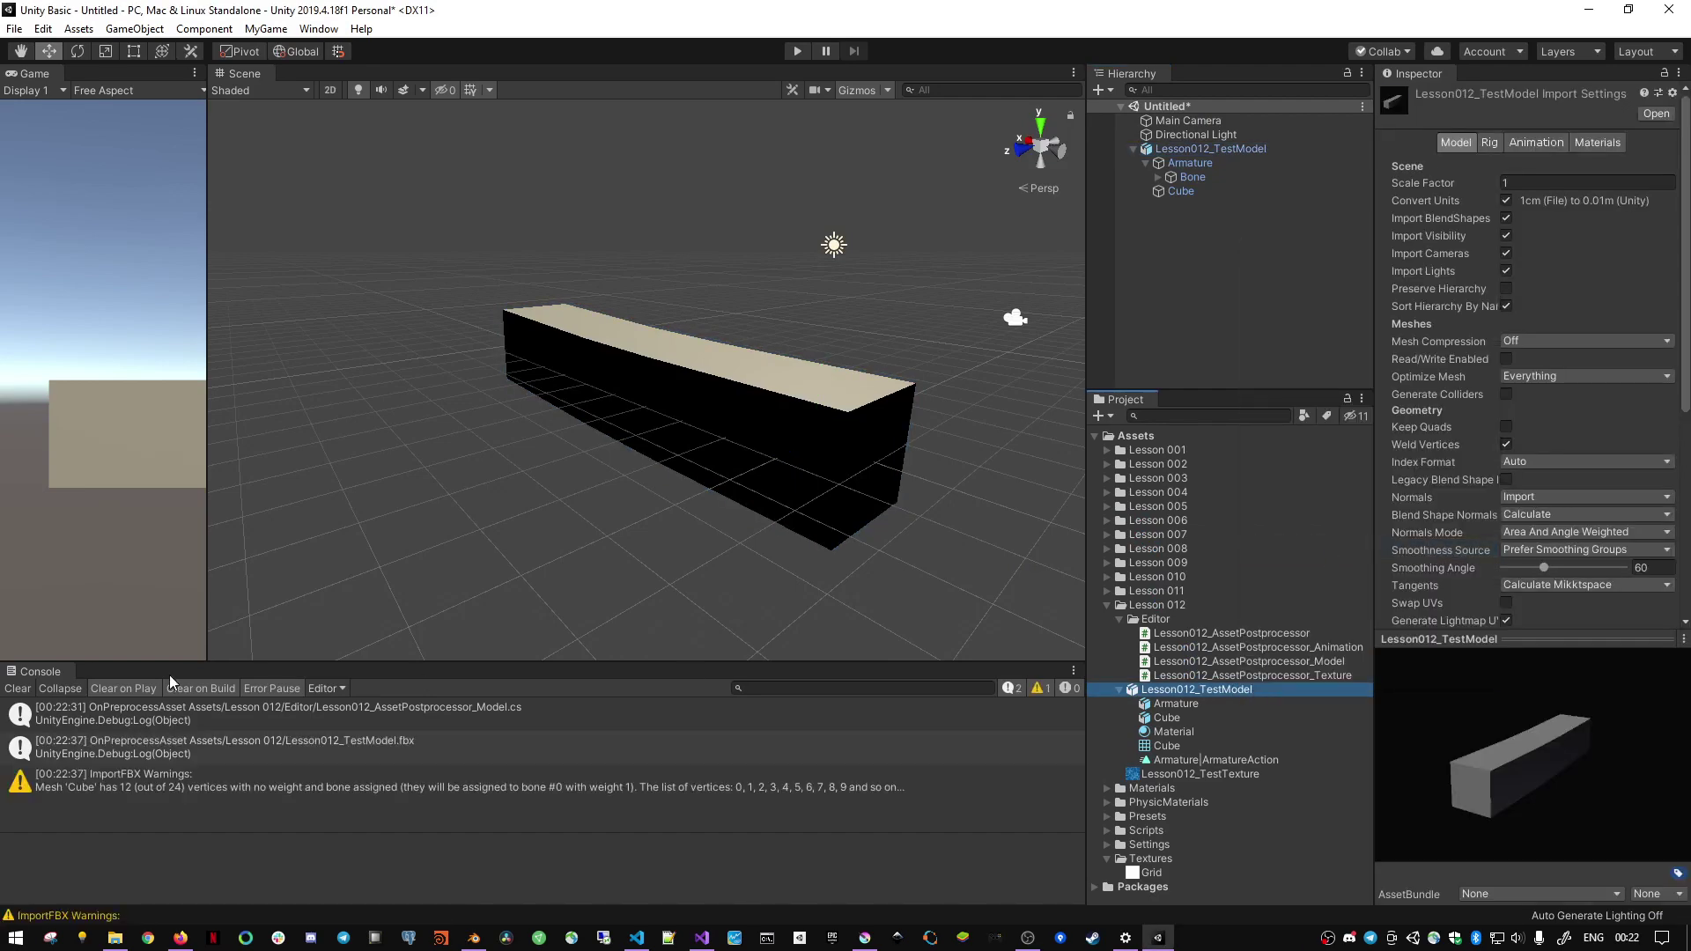
click(18, 688)
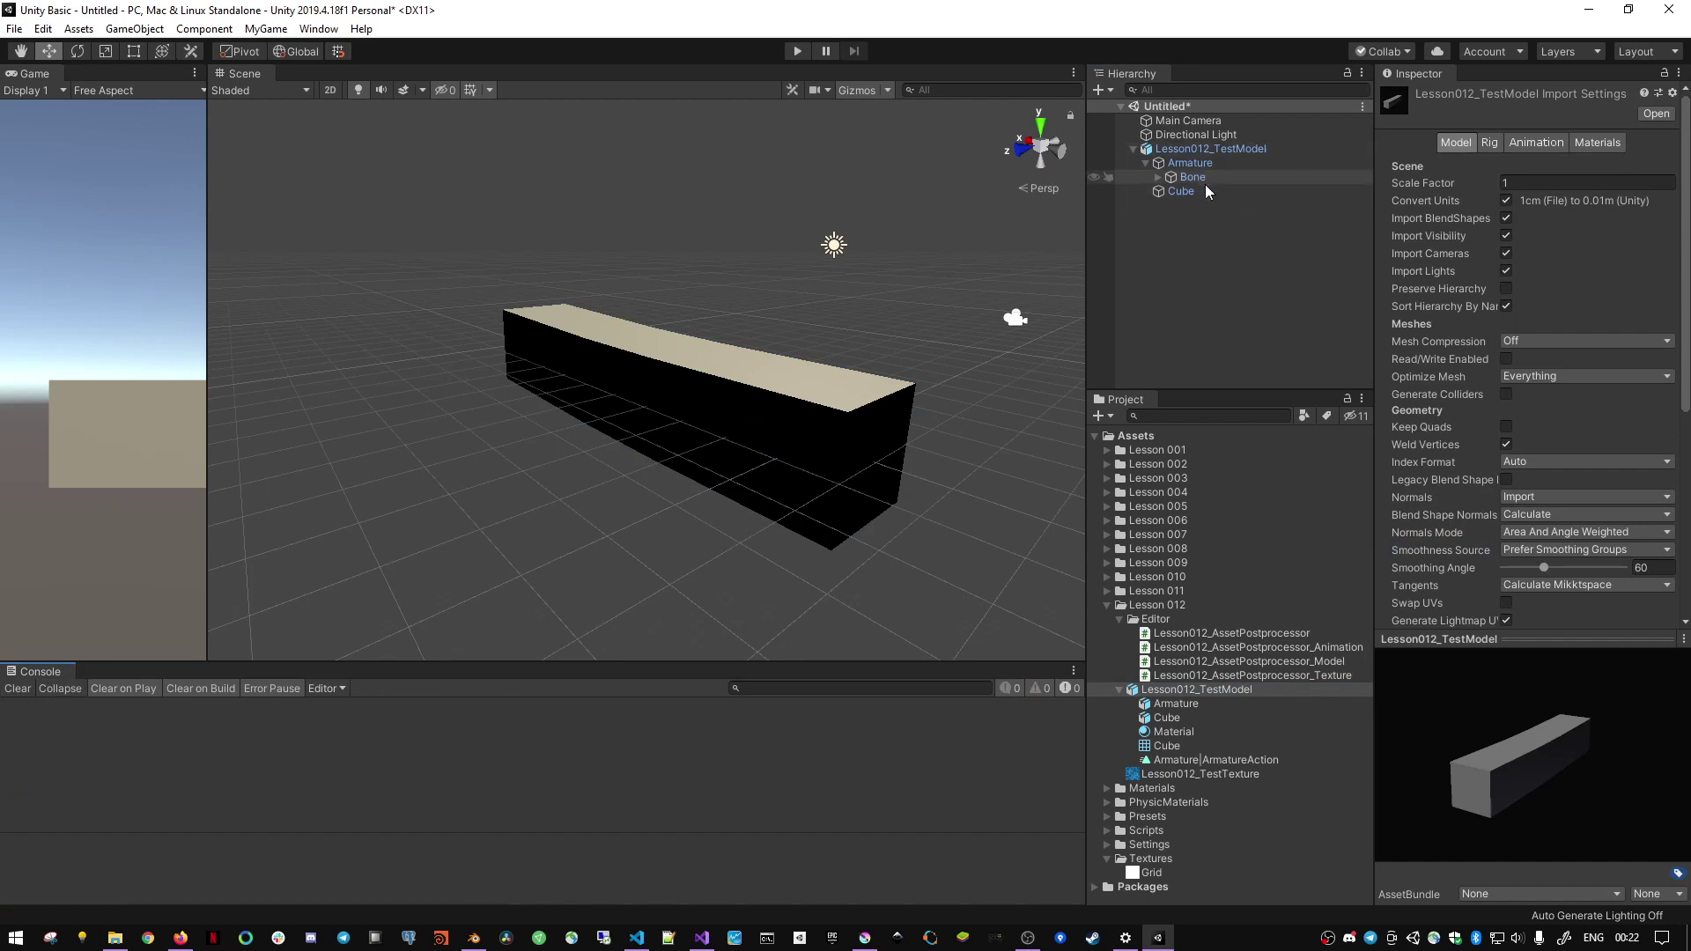
click(1210, 150)
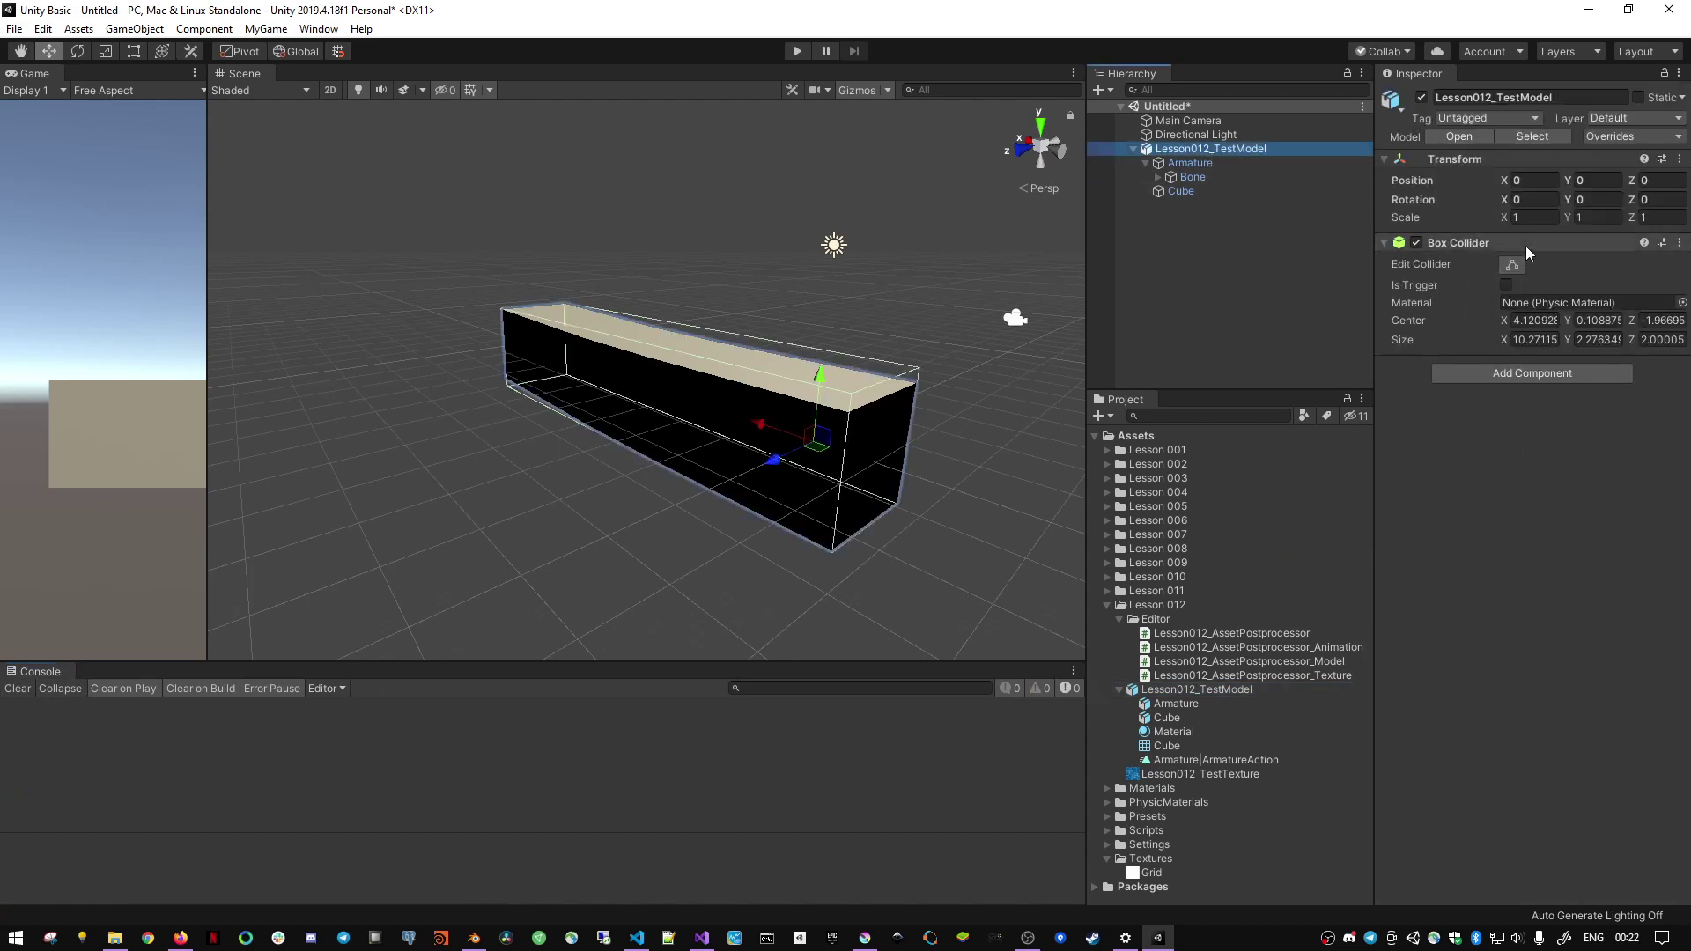
mouse_move(1417, 280)
key(alt+Tab)
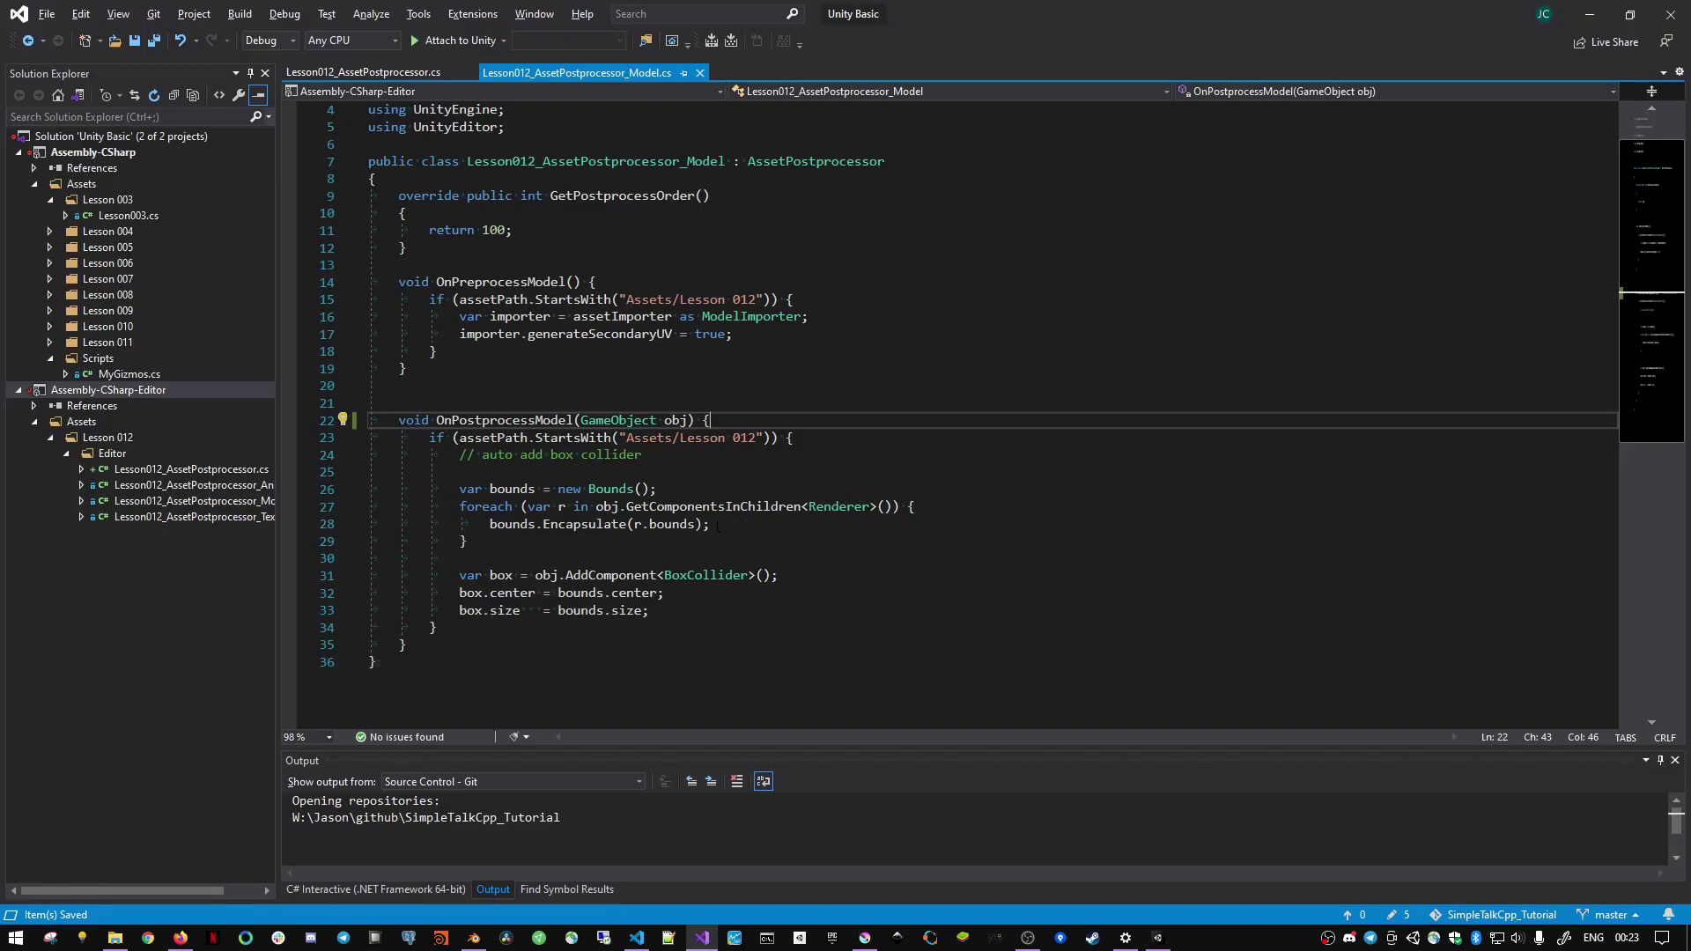
- Review OnPreprocessModel's ModelImporter cast of assetImporter and where importer is used
click(474, 282)
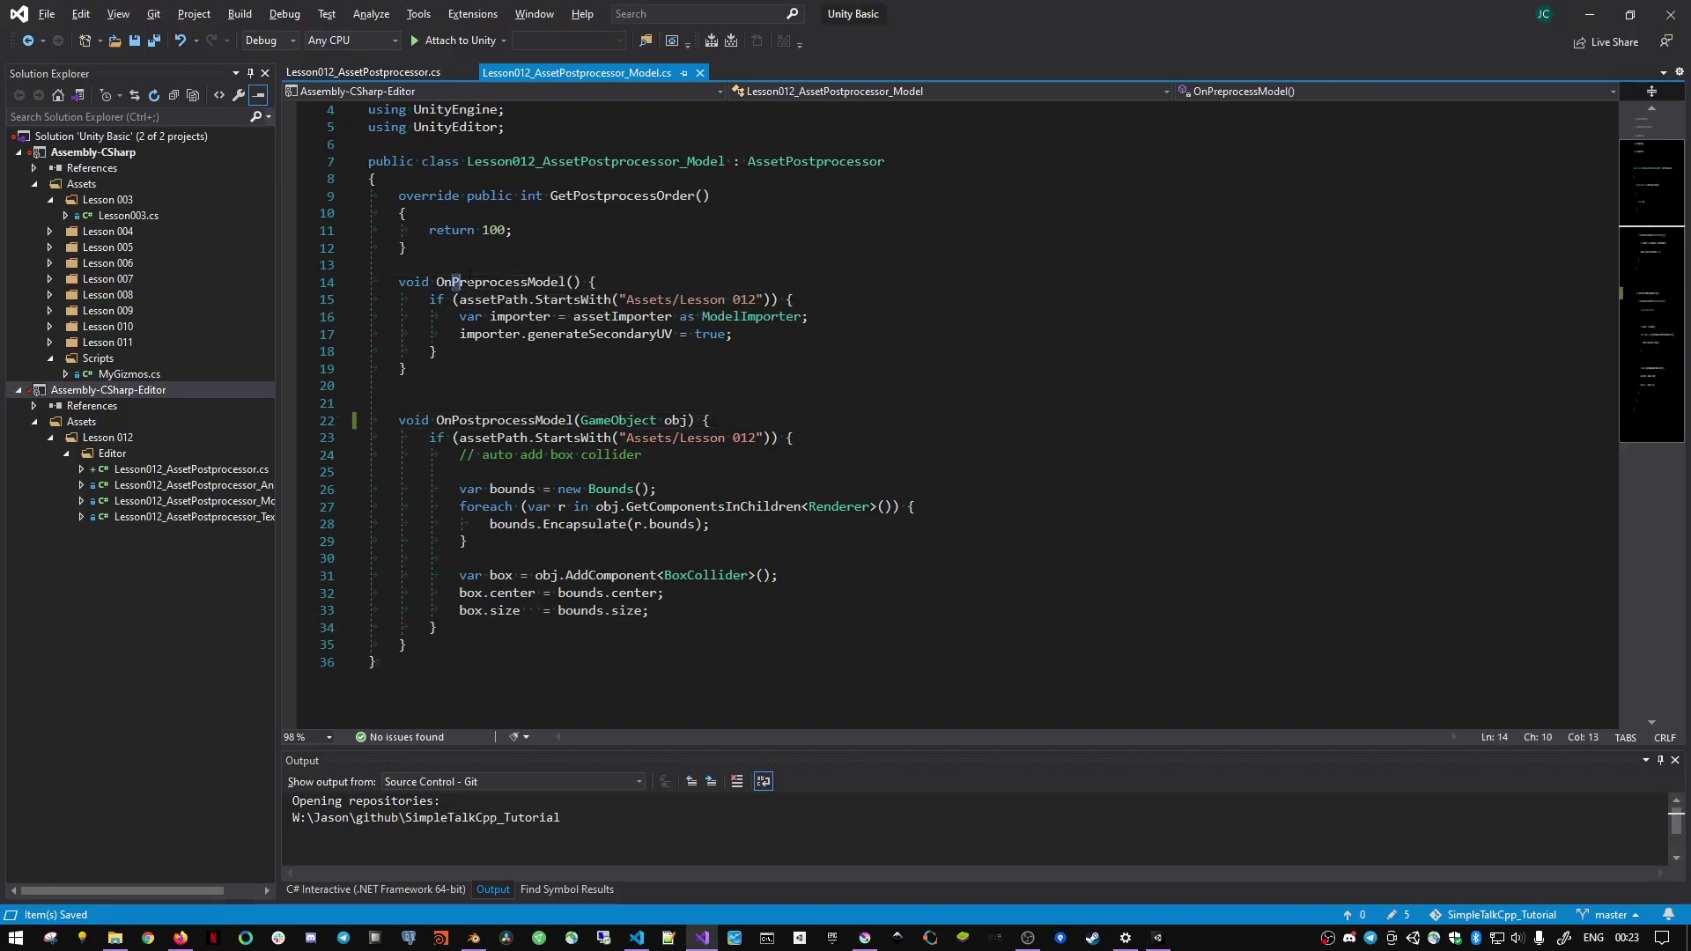
click(481, 420)
click(489, 282)
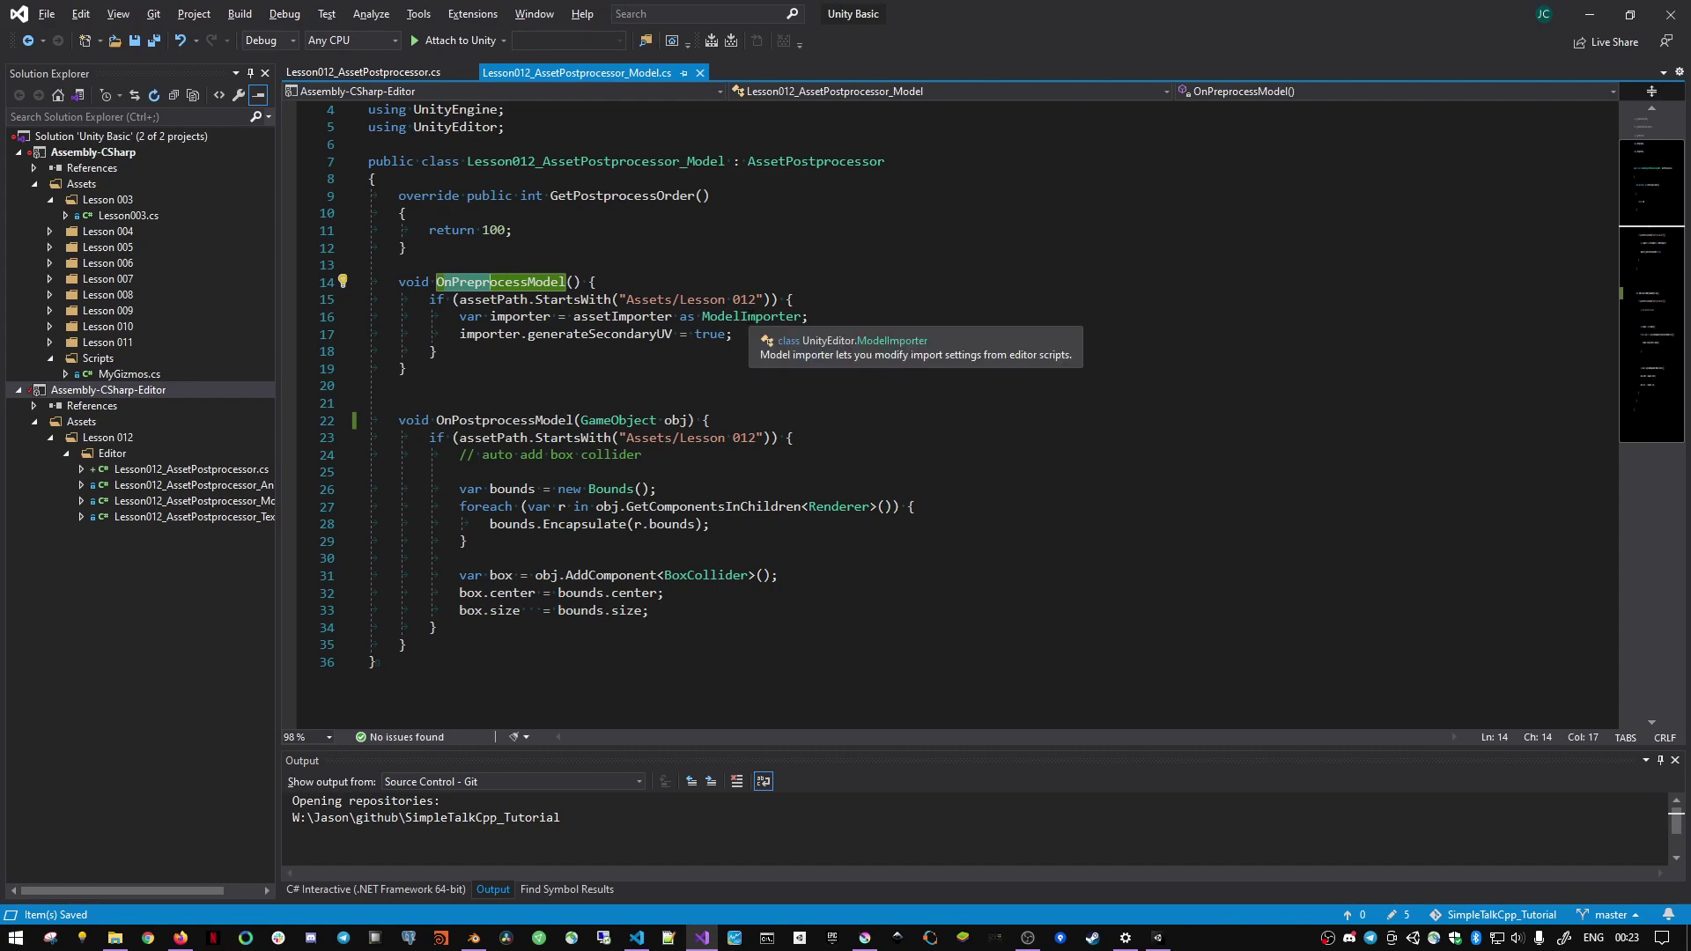
click(801, 317)
mouse_move(717, 324)
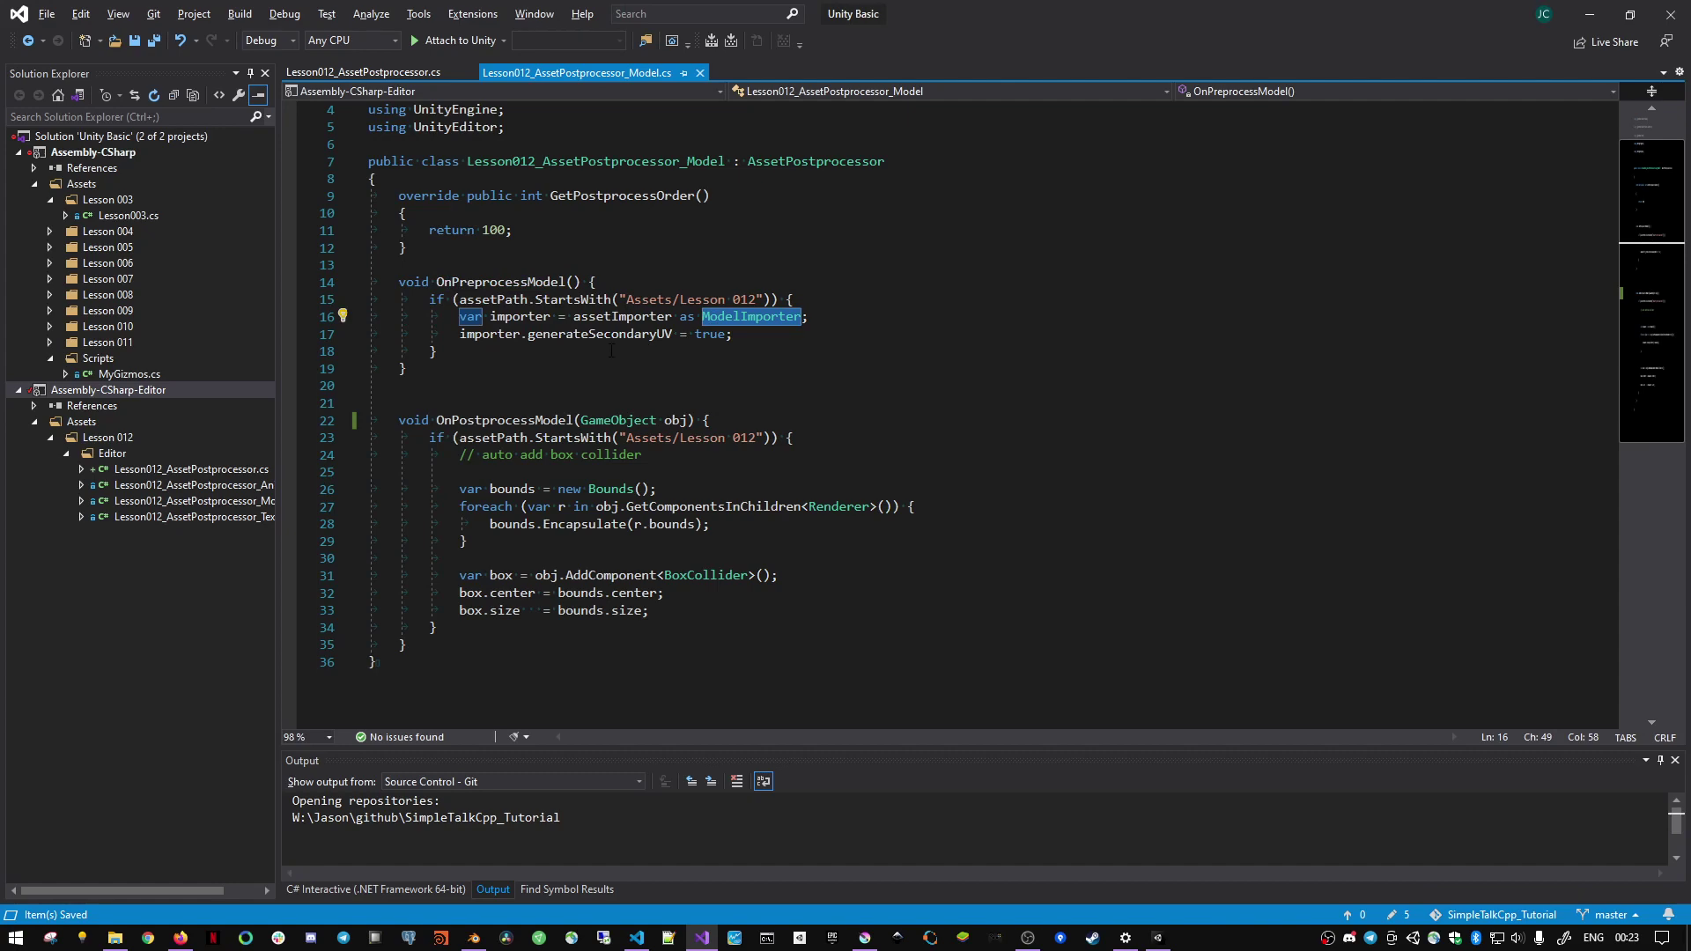
double_click(587, 324)
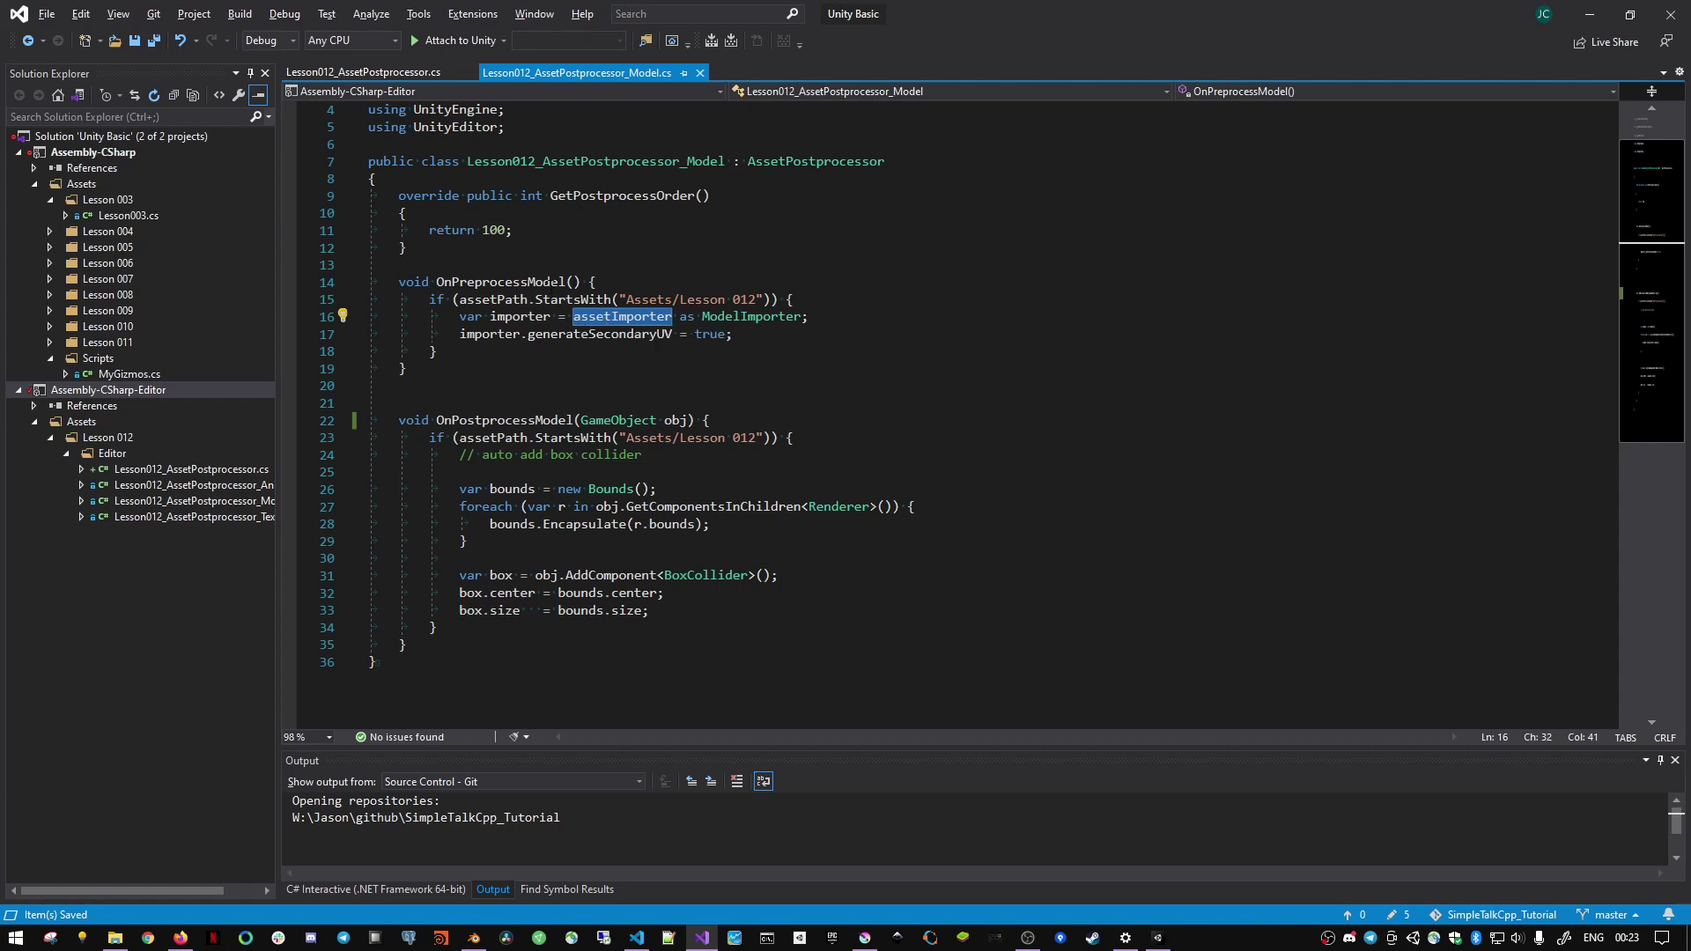
click(528, 281)
drag(702, 317, 808, 316)
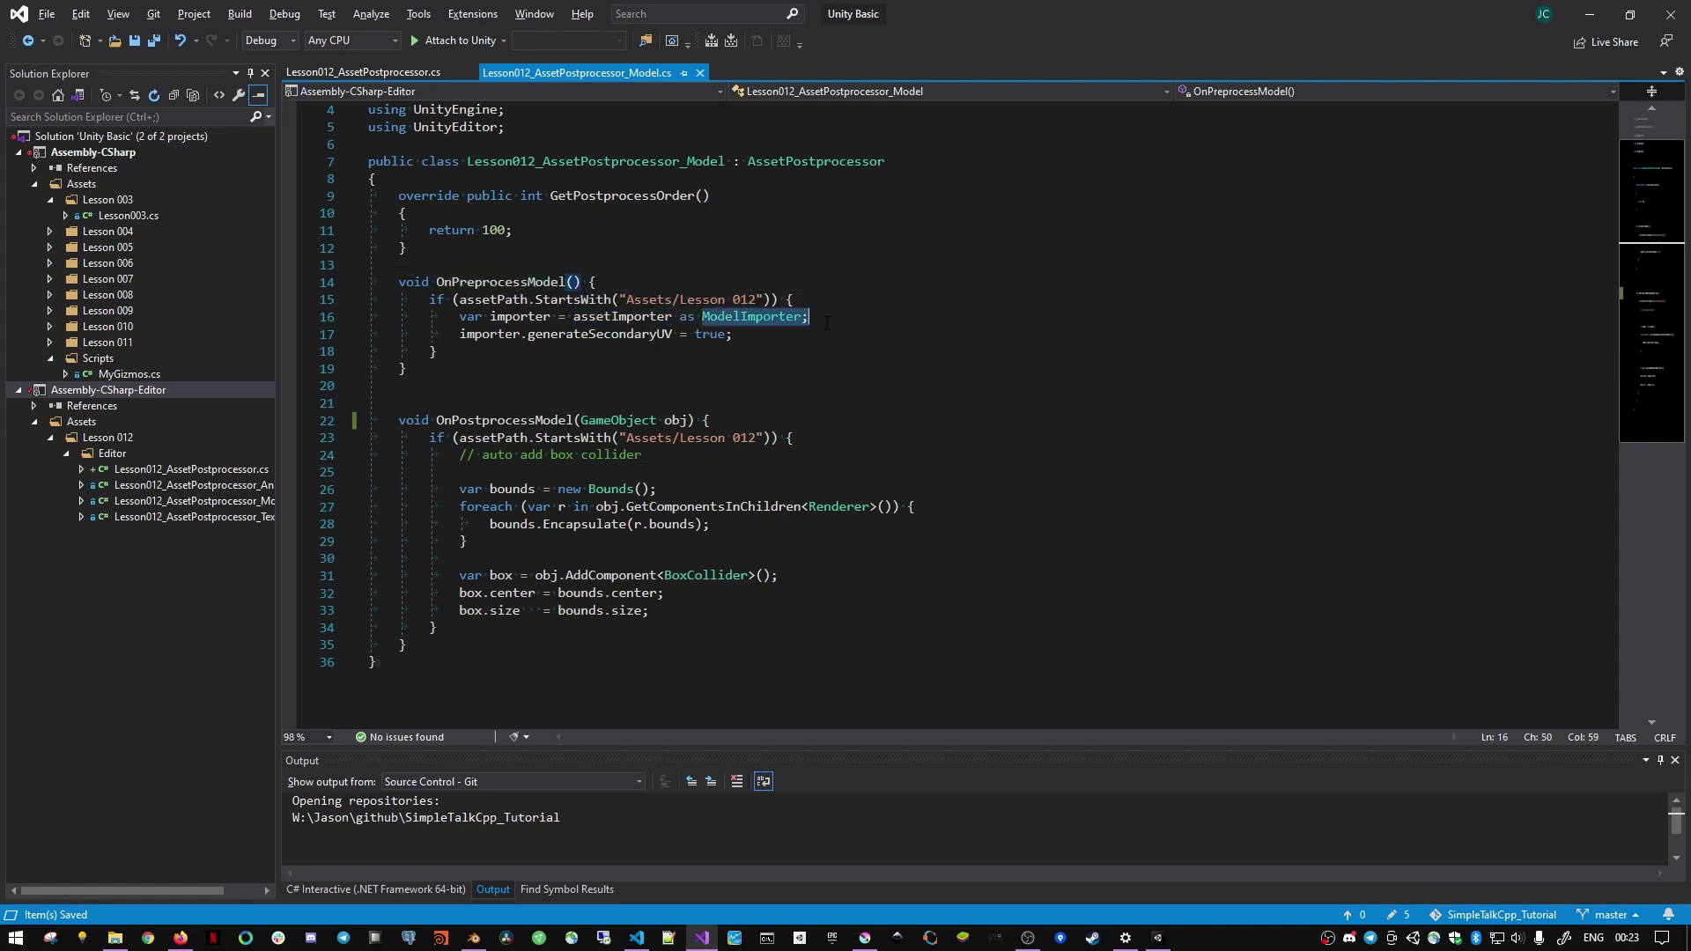
double_click(541, 319)
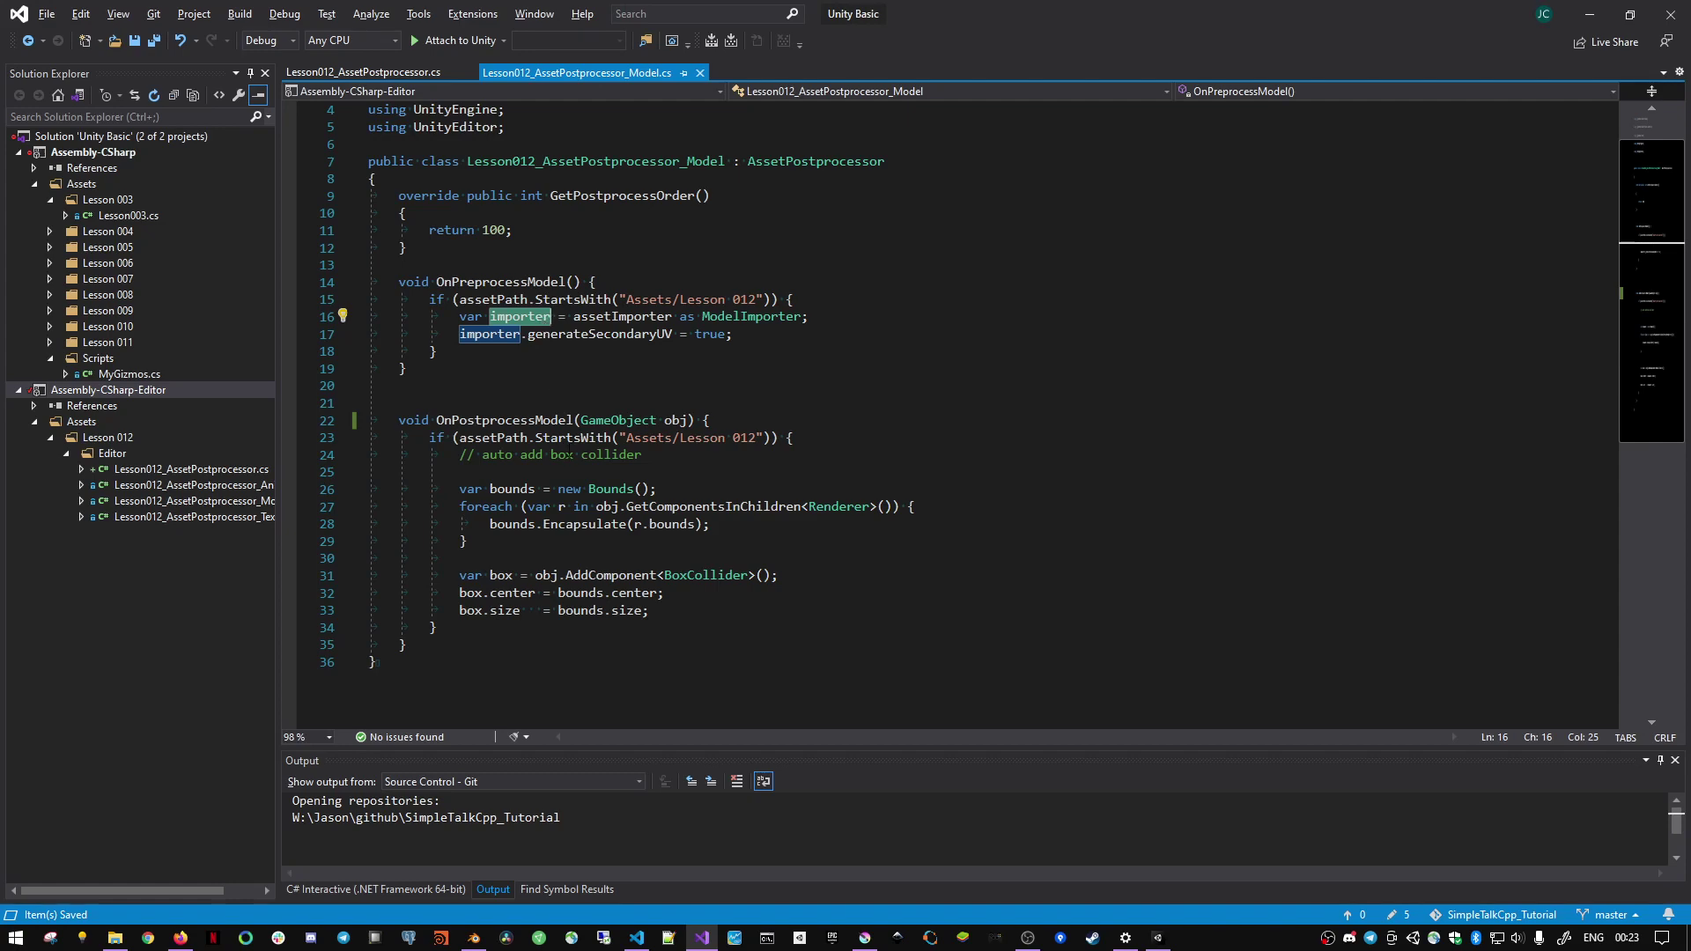
- Try typing importer. on a new line to browse its members, then remove it
click(877, 319)
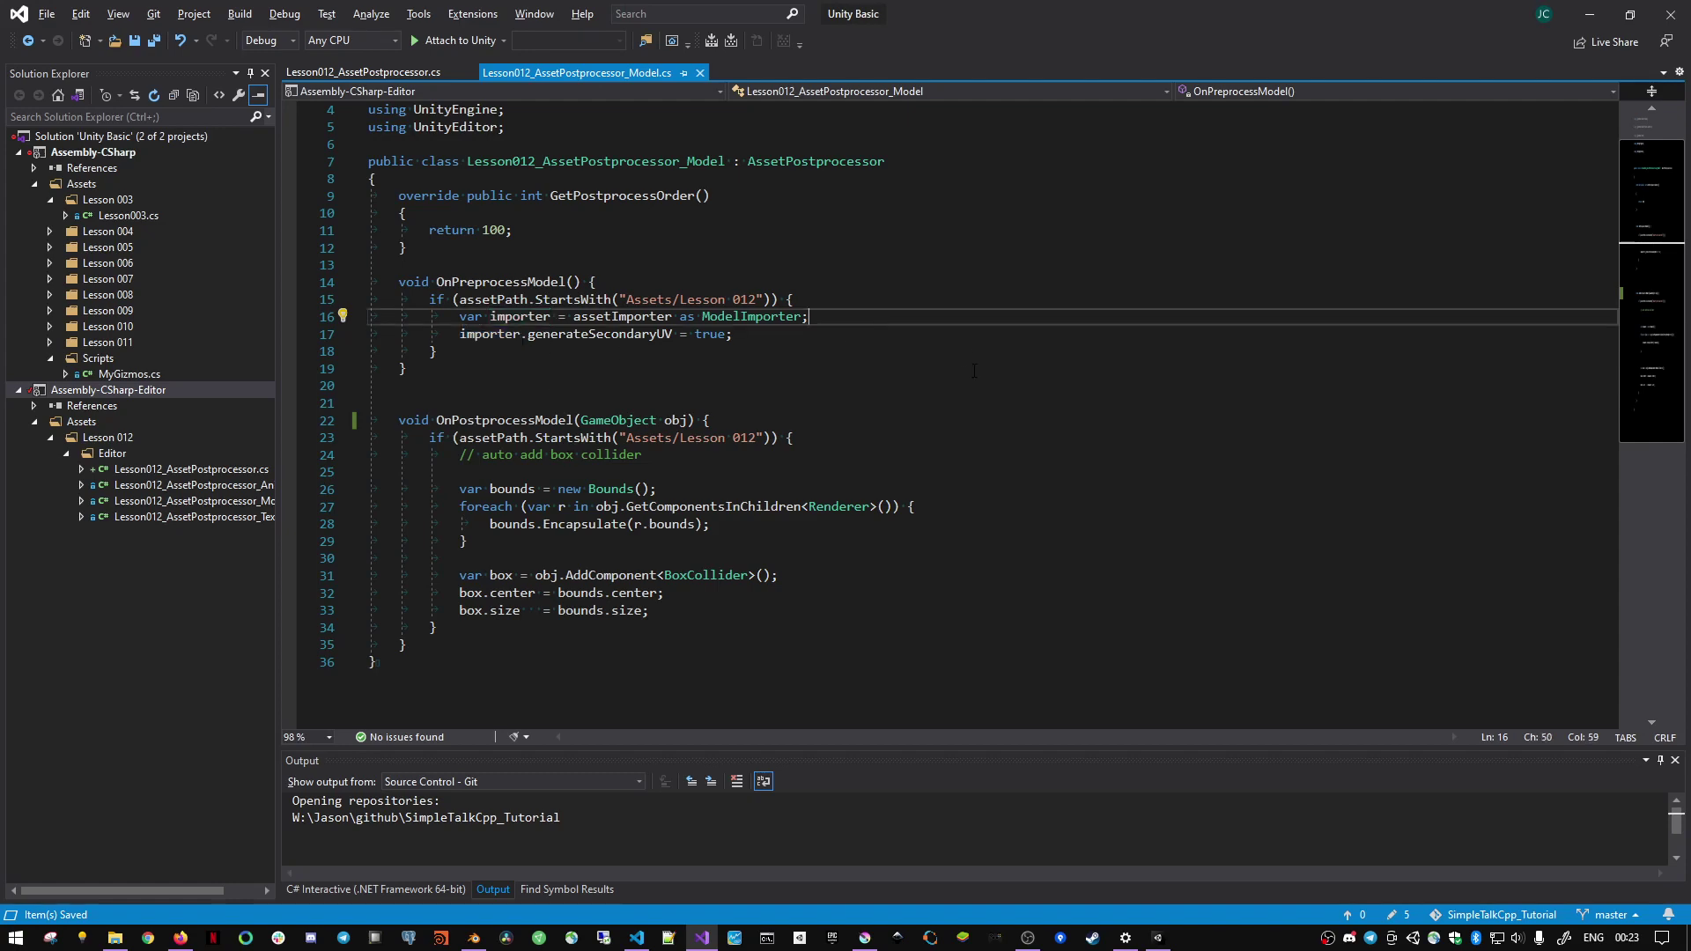
key(Return)
key(Return)
key(Up)
text(importer.)
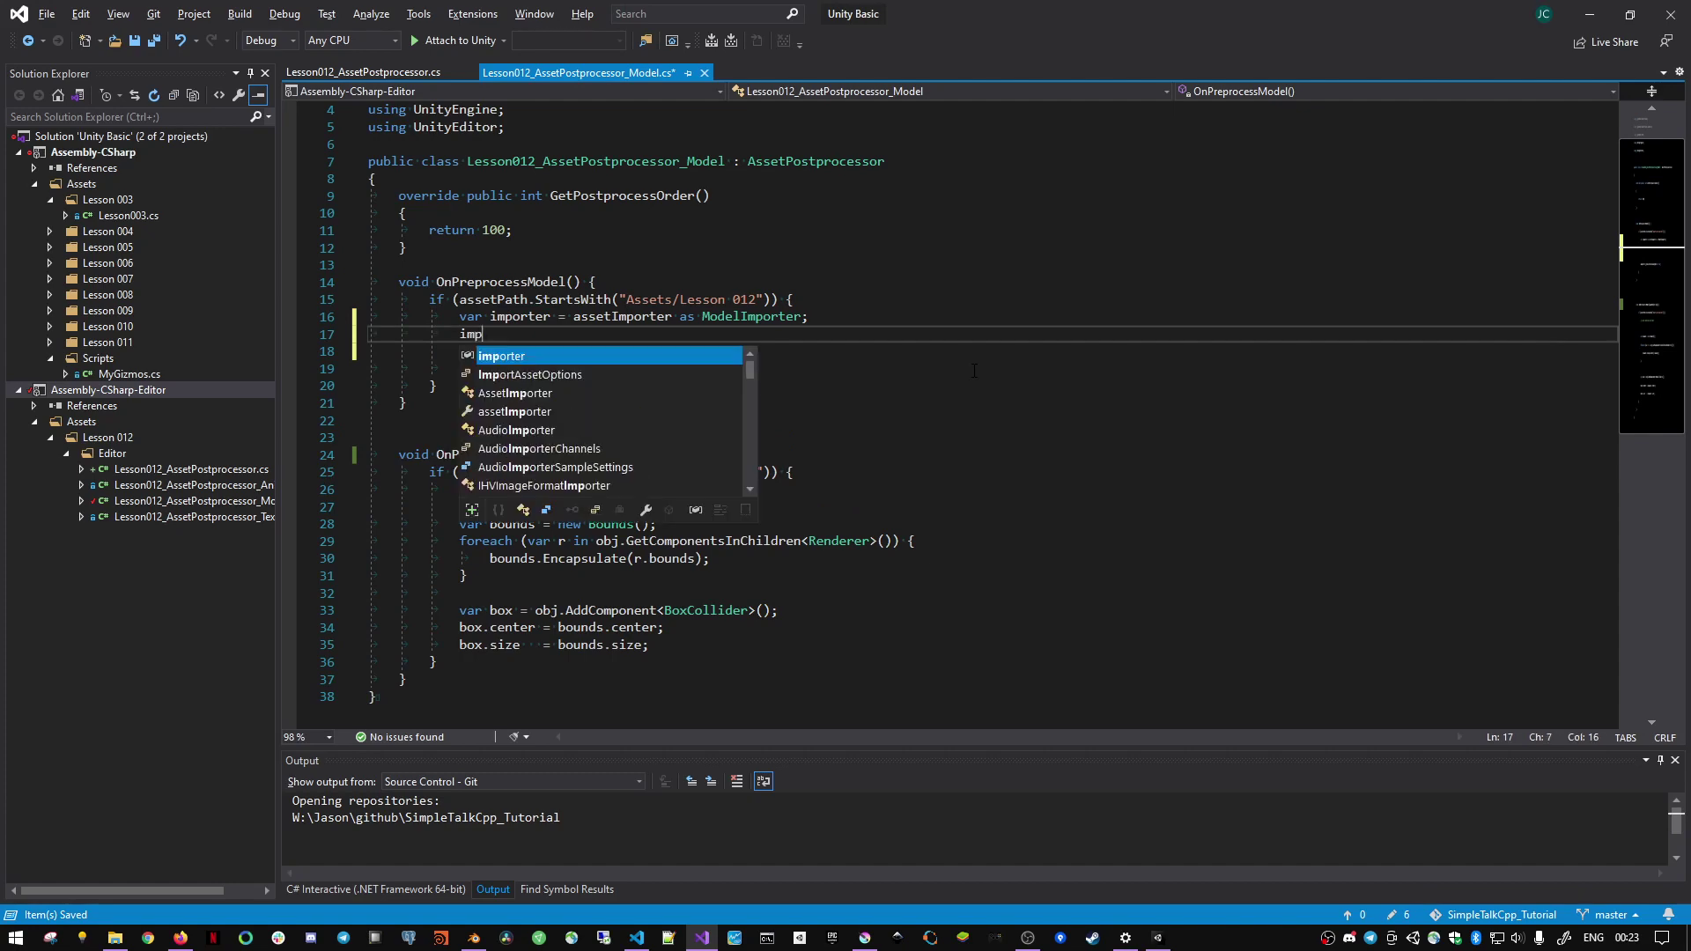
key(Down)
key(Down)
key(Down)
key(Down)
key(Down)
key(Down)
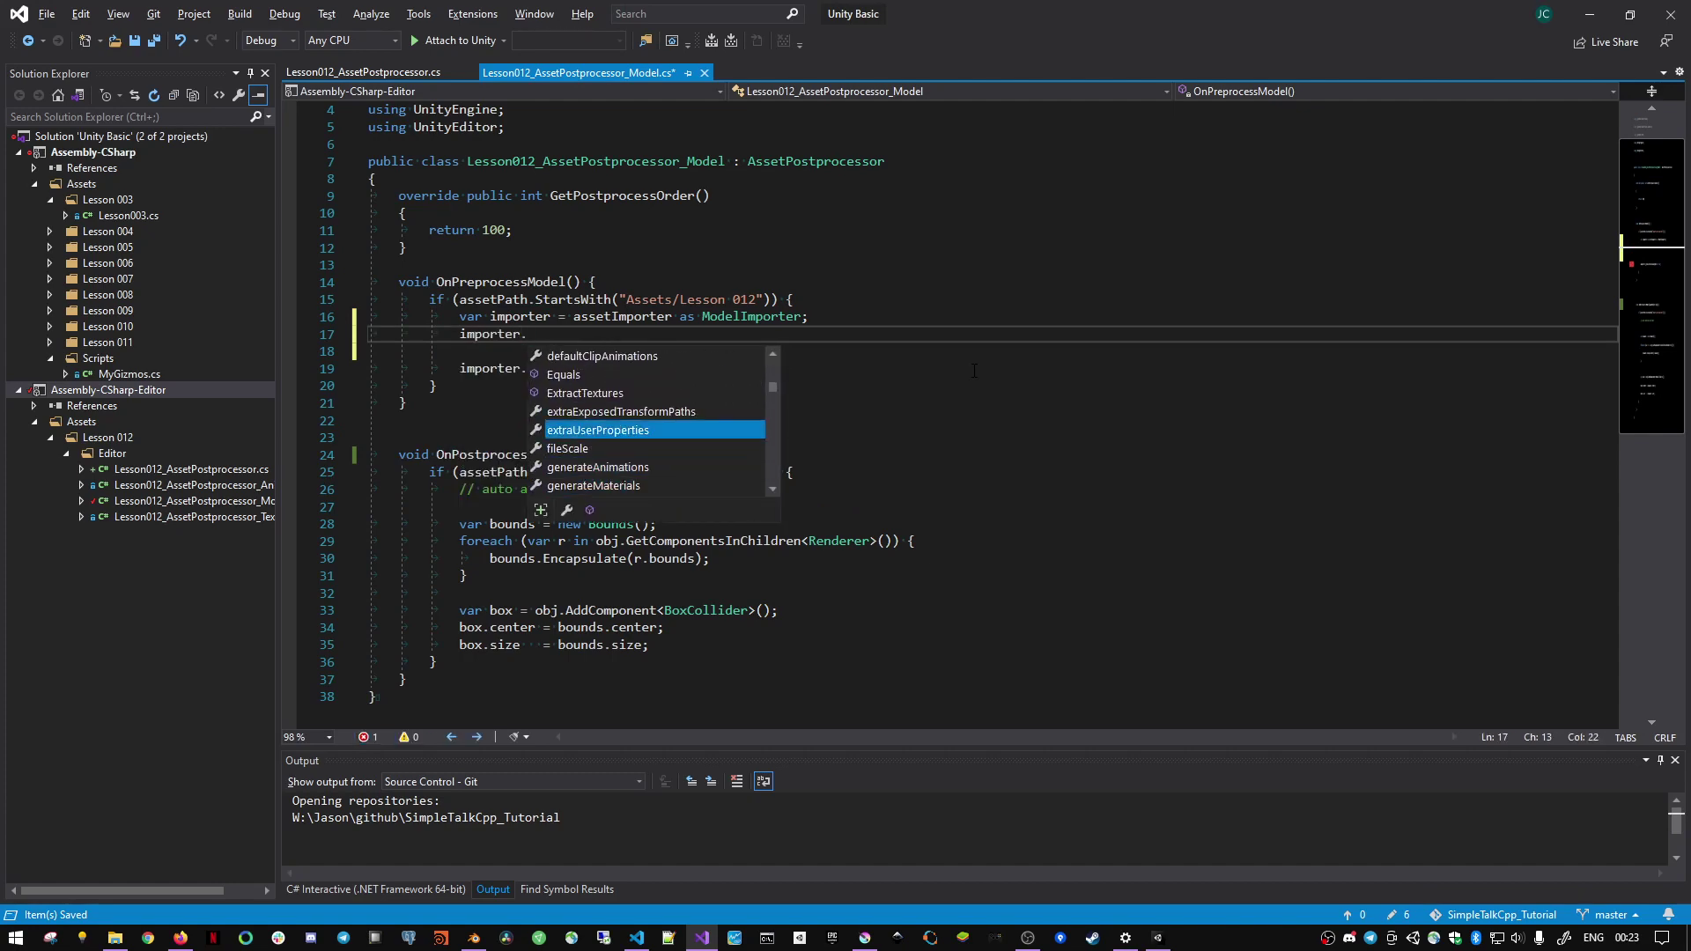
key(Escape)
key(ctrl+x)
- Select the test model in Unity's Project panel and highlight the Lesson 012 path check on line 15
key(alt+Tab)
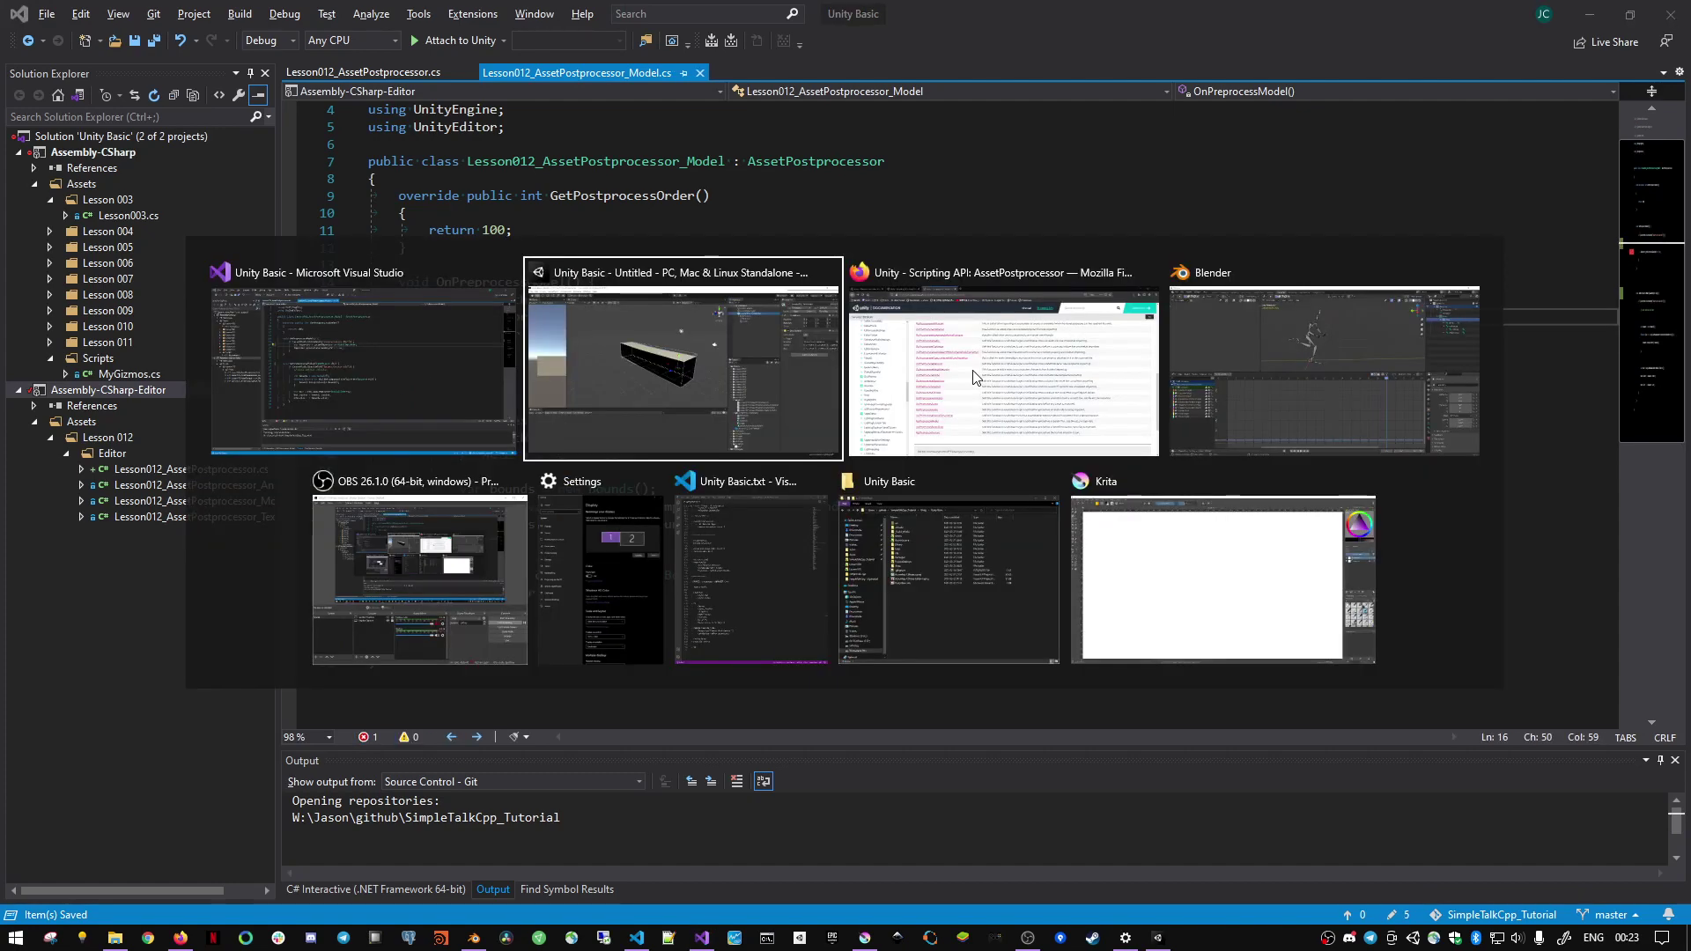
click(1191, 692)
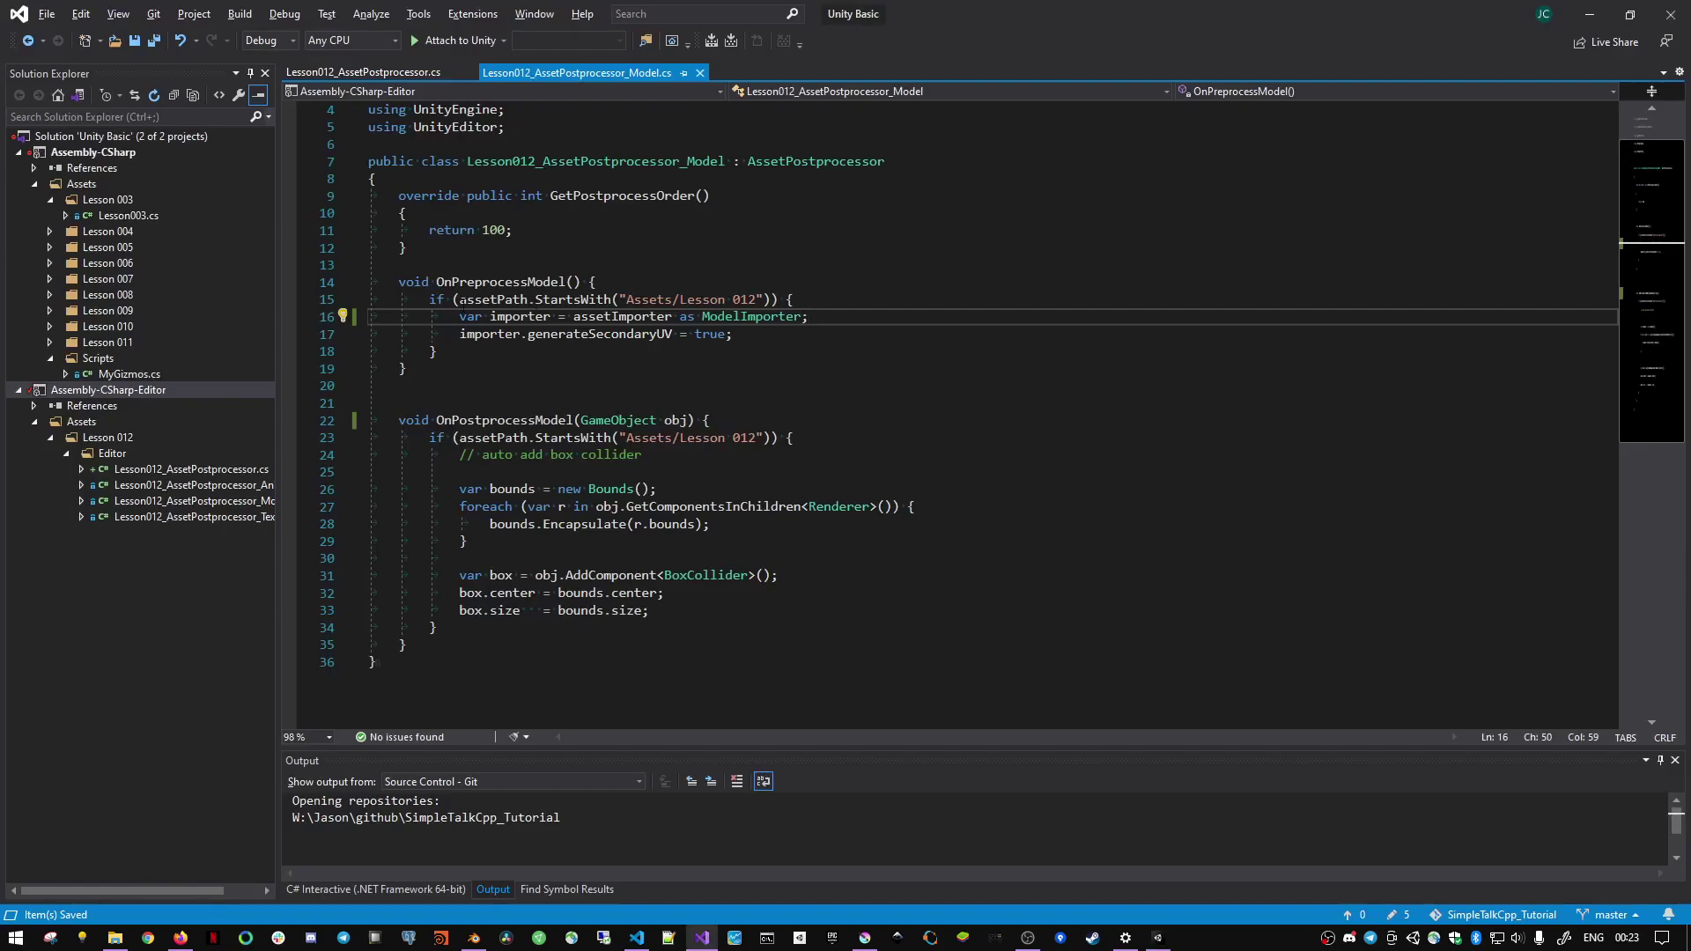
drag(453, 299, 772, 299)
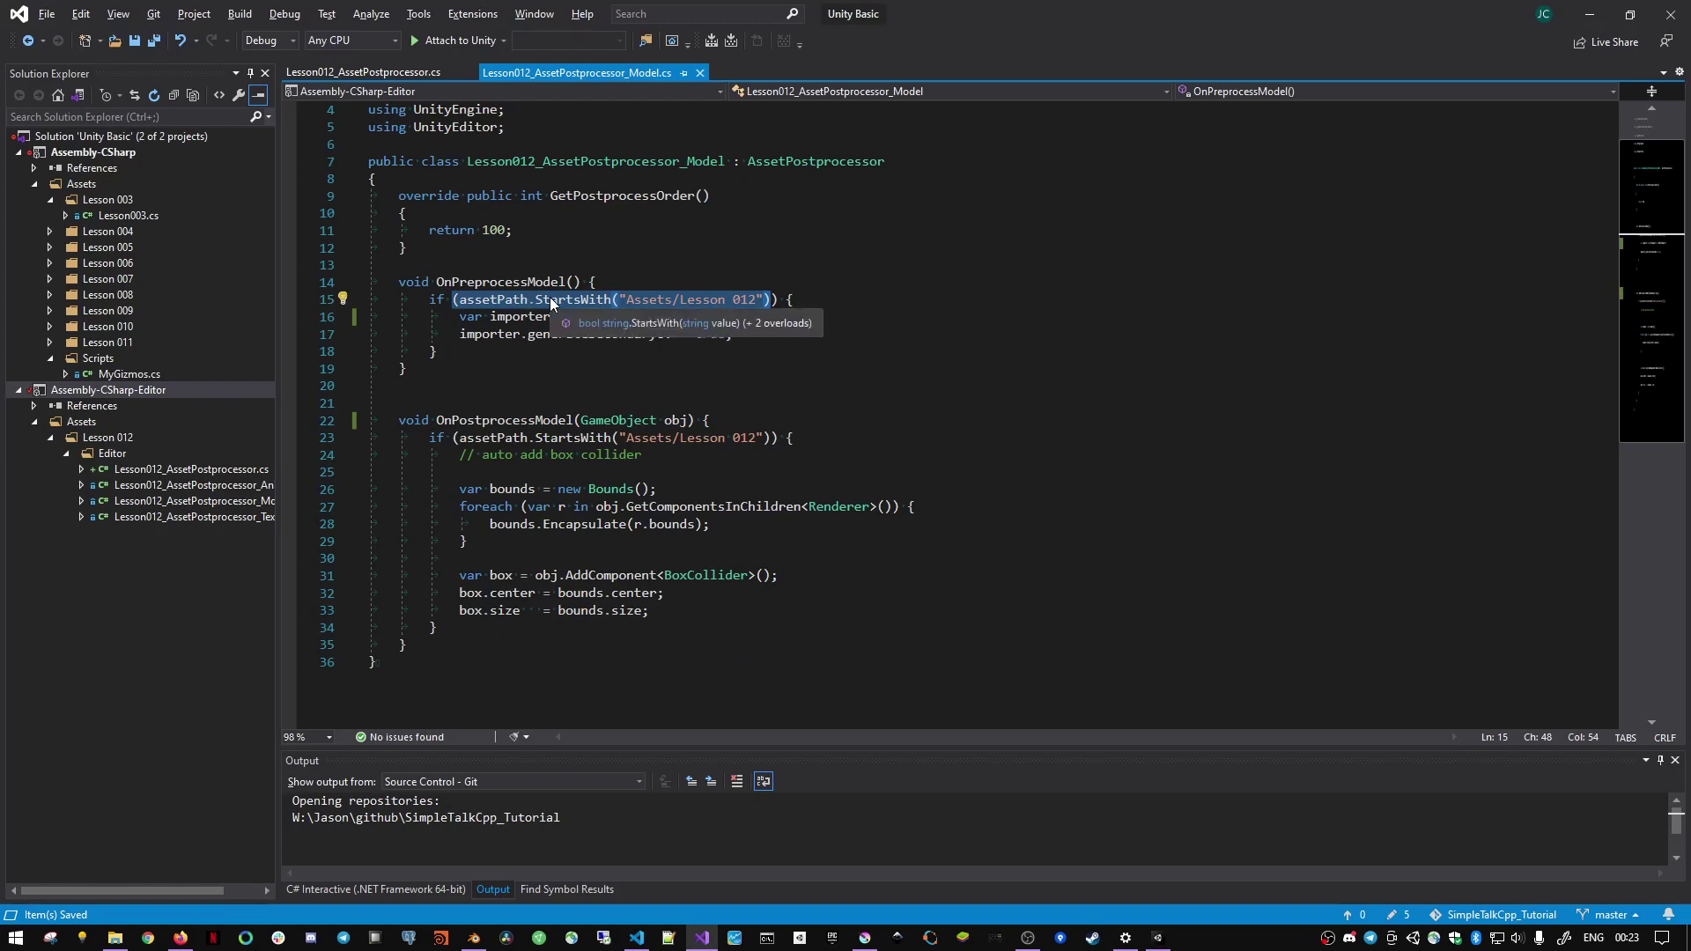
click(552, 301)
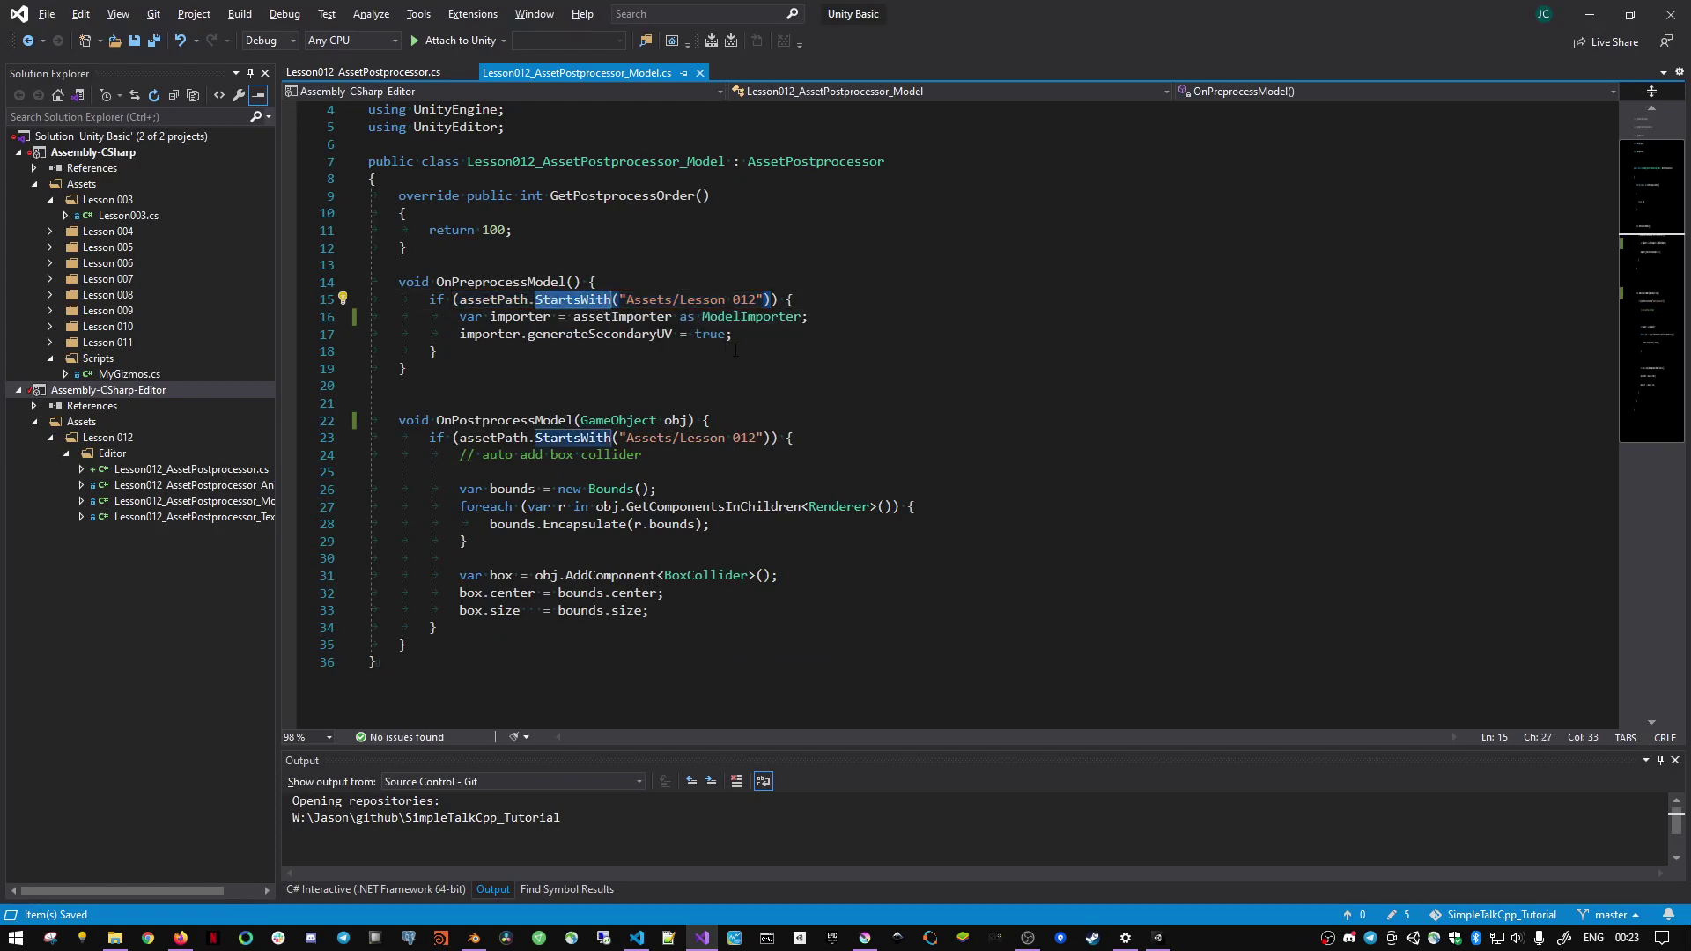
key(alt+Tab)
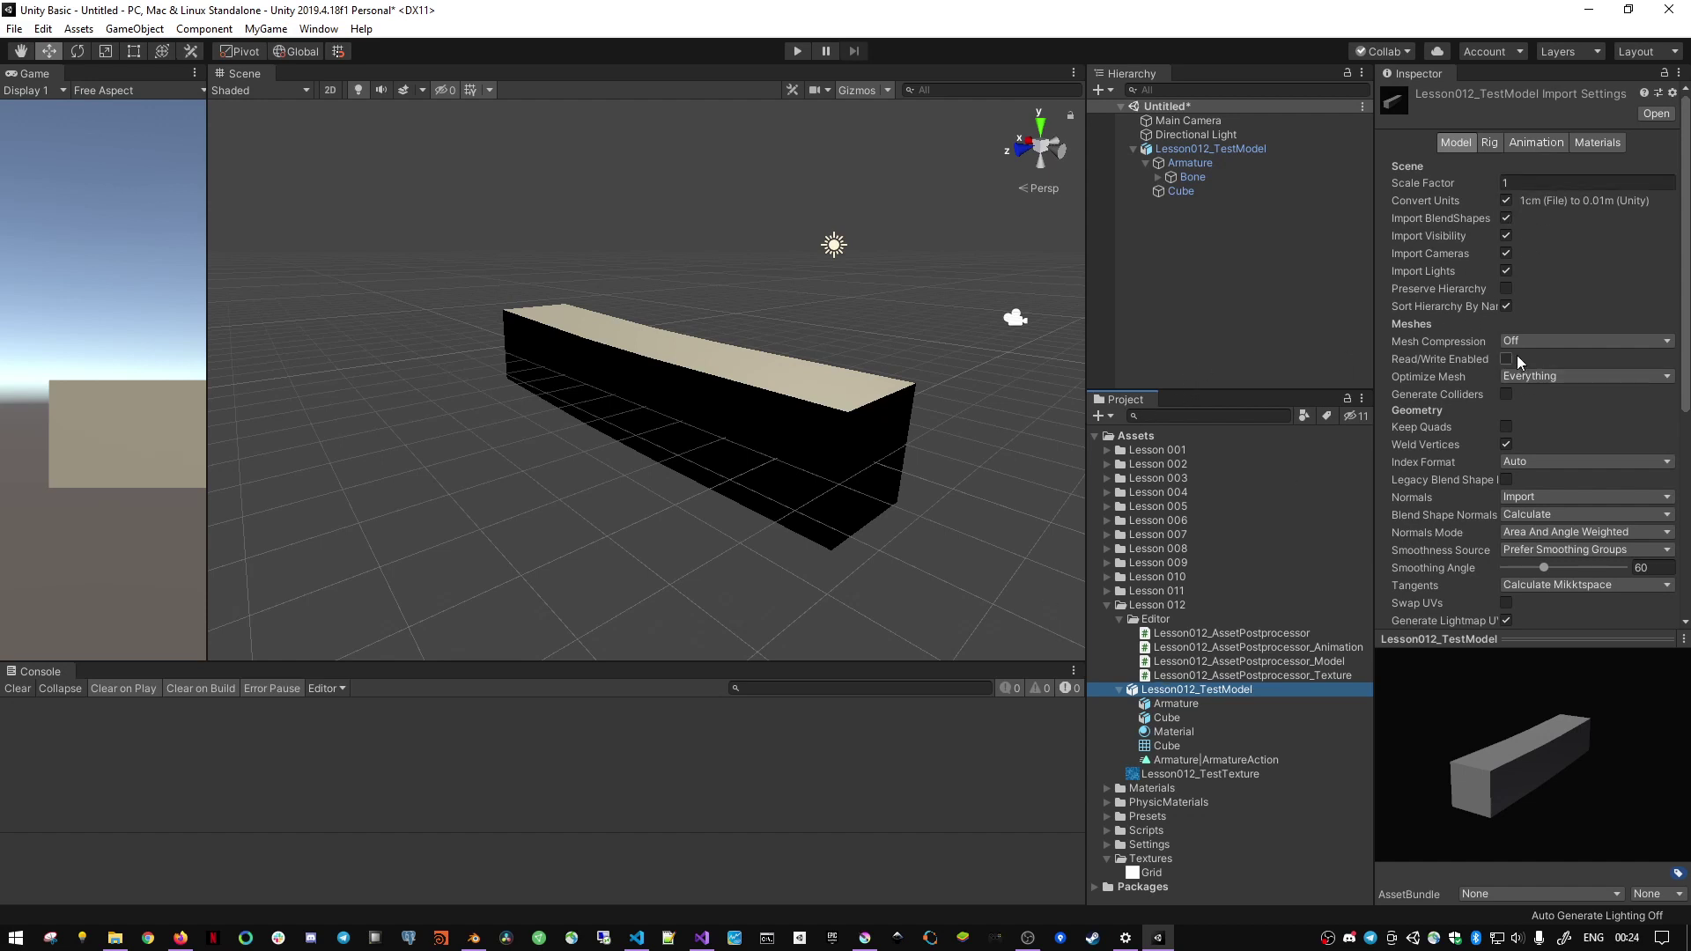
- Widen the Inspector and glance back at the model postprocessor script
scroll(1532, 369, down, 5)
scroll(1503, 419, up, 3)
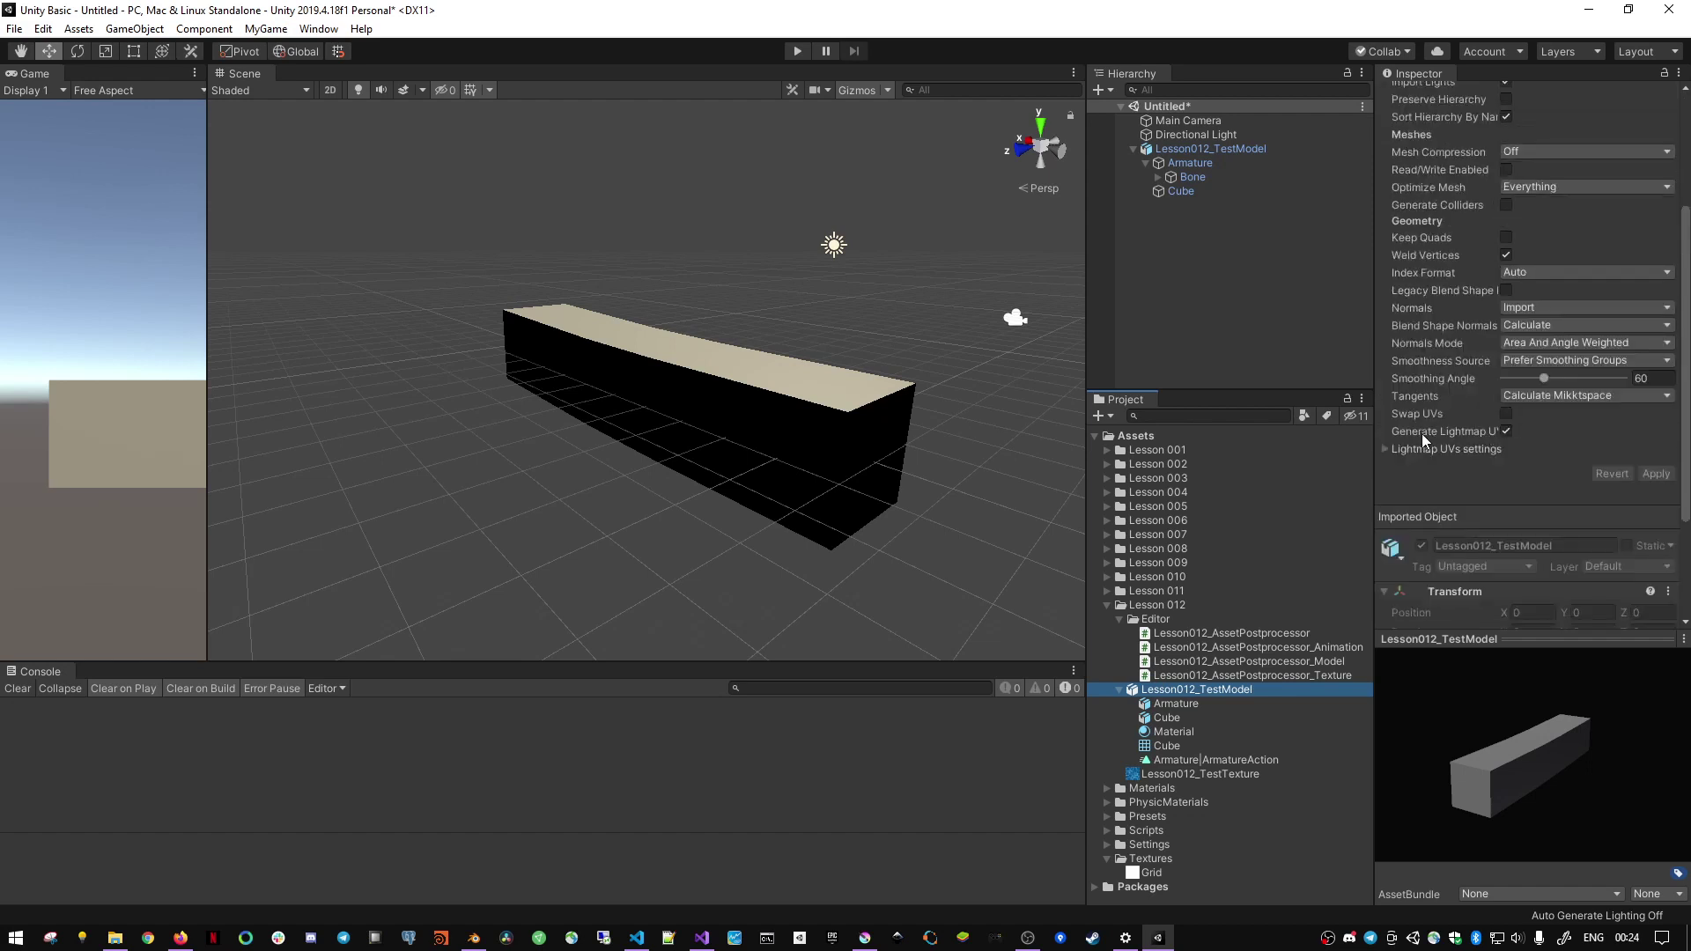
mouse_move(1373, 434)
mouse_down()
mouse_move(1301, 435)
mouse_move(1321, 434)
mouse_up()
key(alt+Tab)
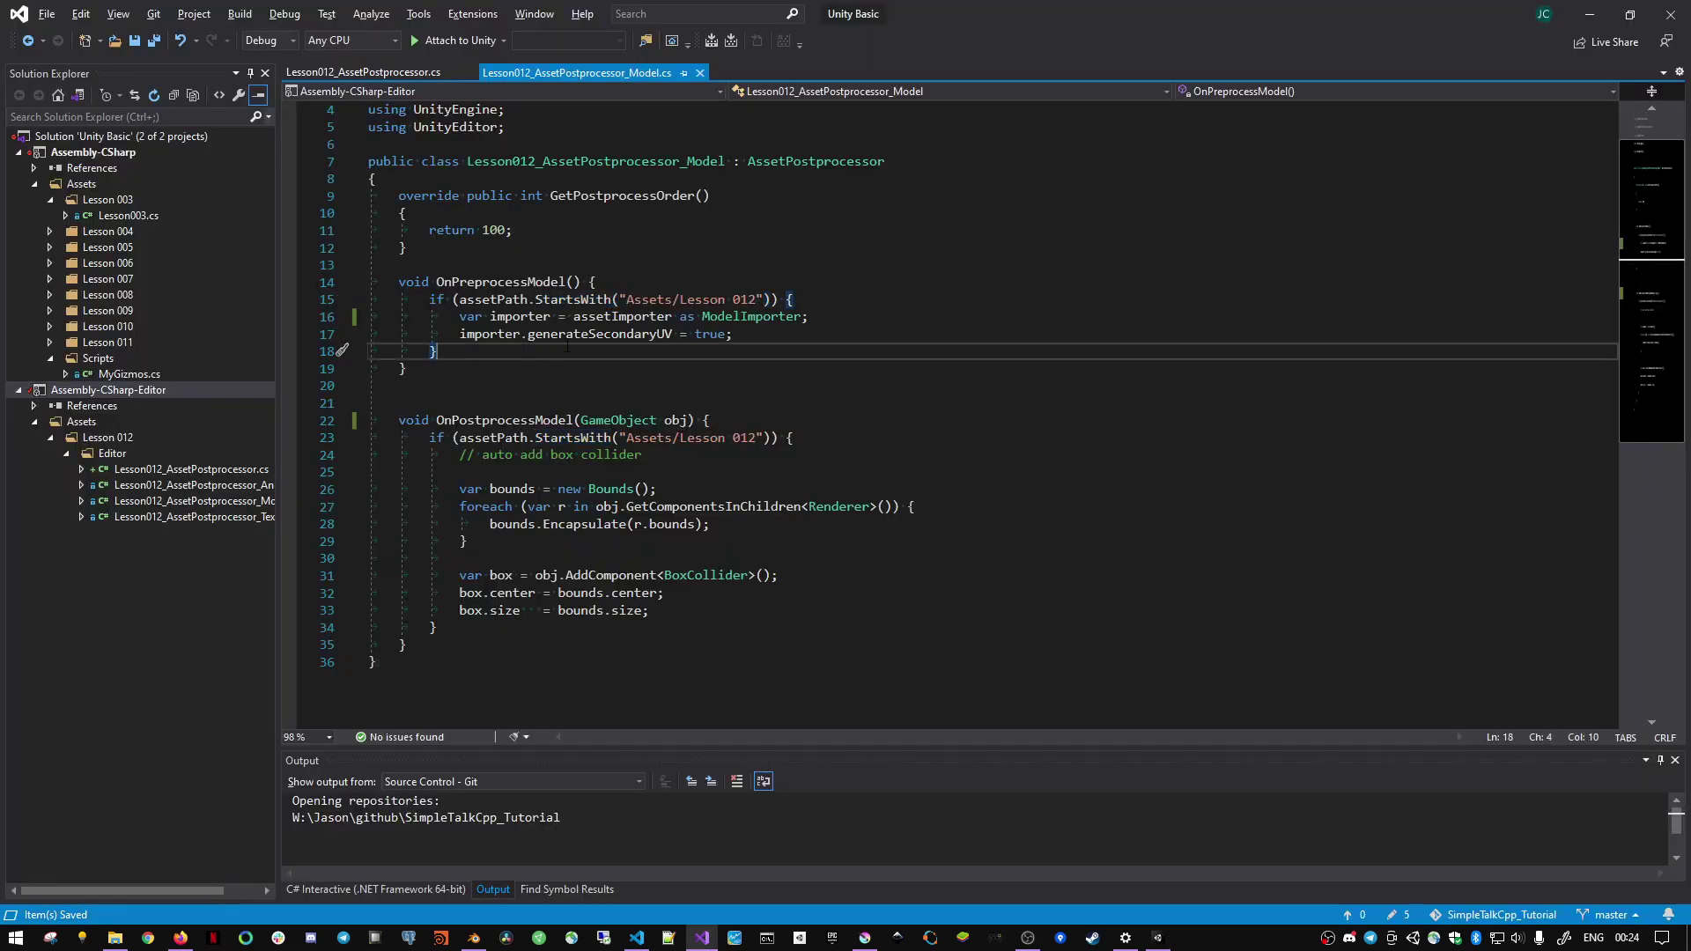
mouse_move(604, 338)
key(alt+Tab)
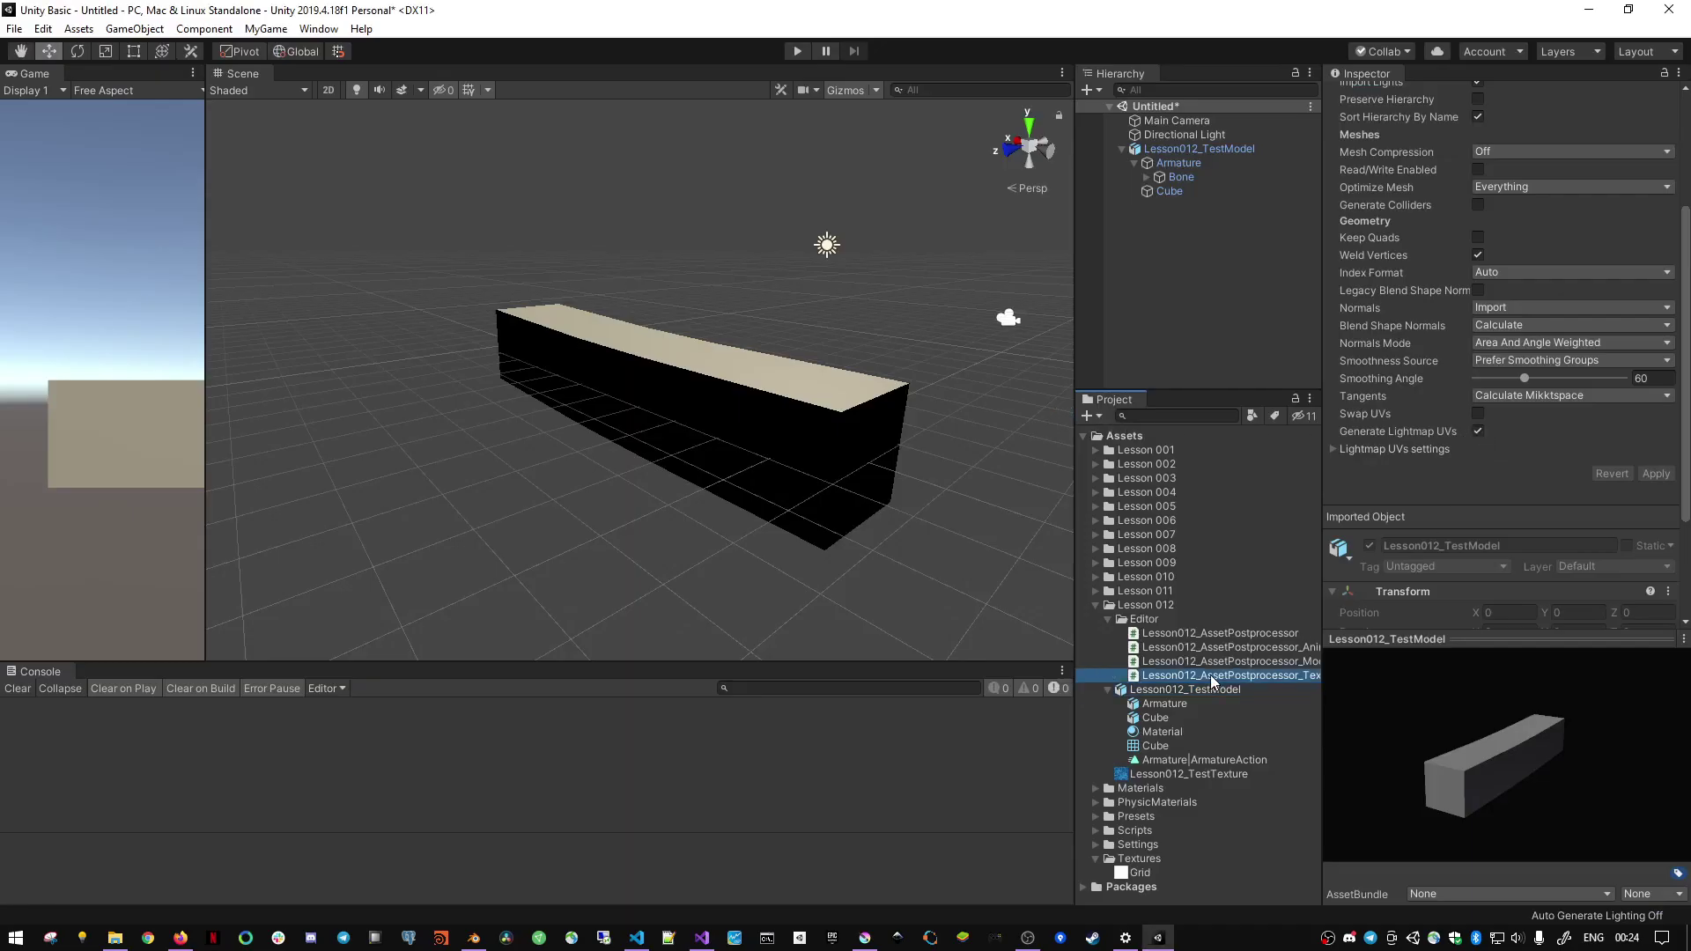
- Untick Generate Lightmap UVs, apply to reimport, and expand the Lightmap UVs settings
scroll(1471, 438, down, 5)
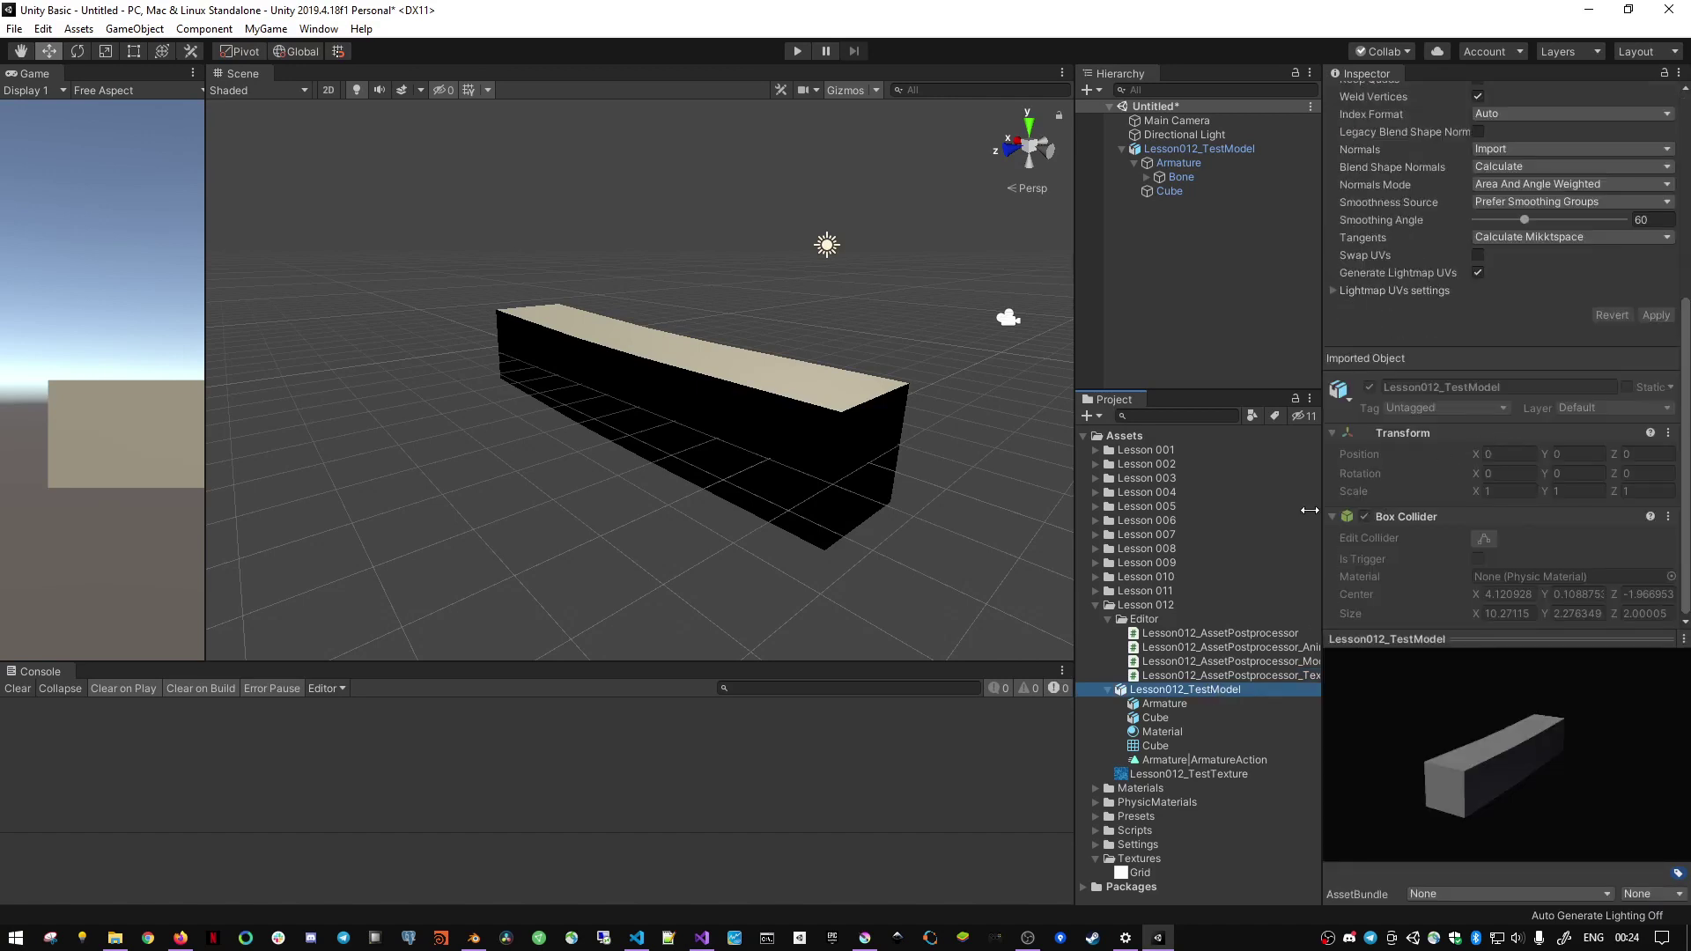
click(1480, 272)
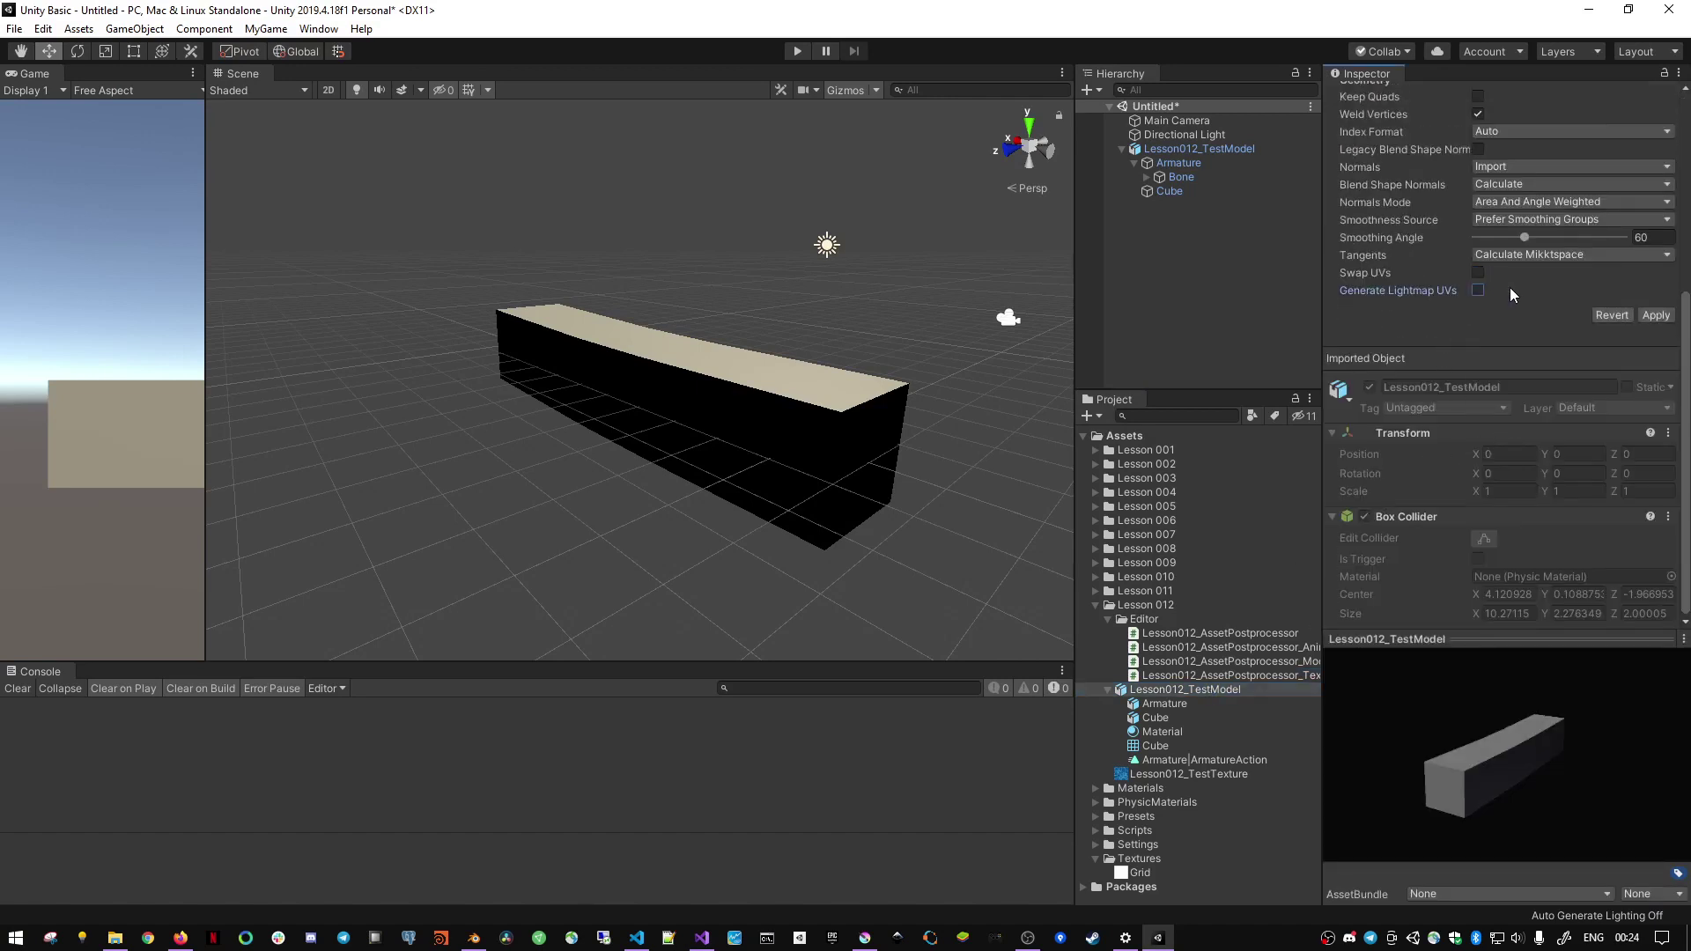
click(1653, 316)
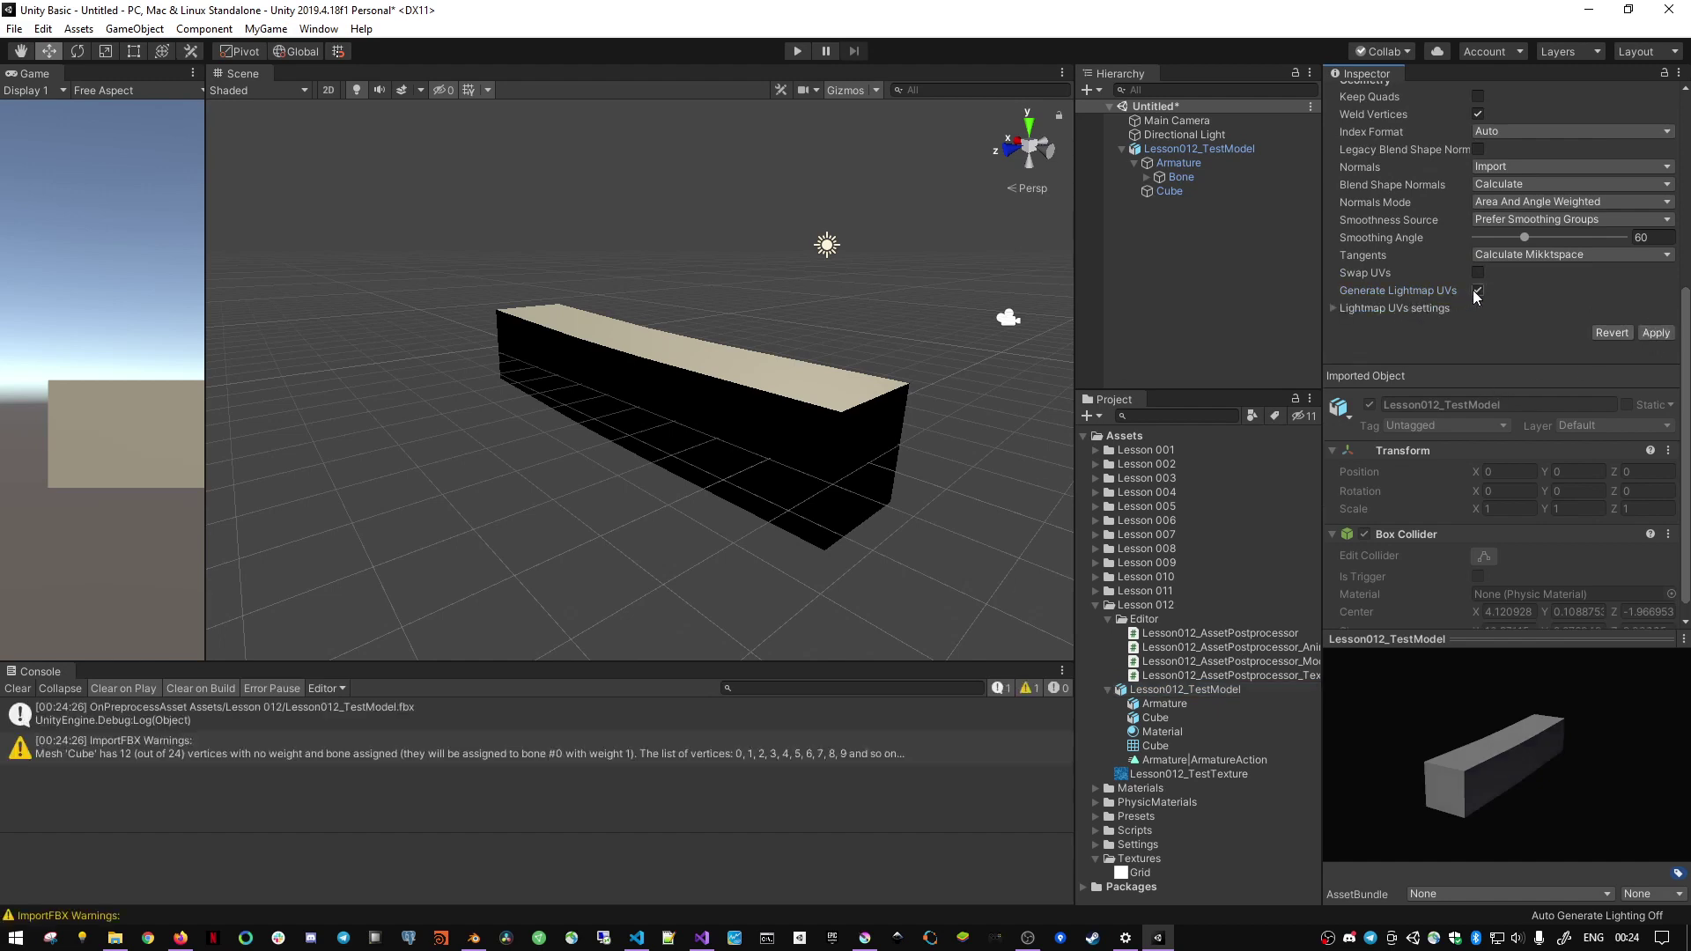
click(1333, 308)
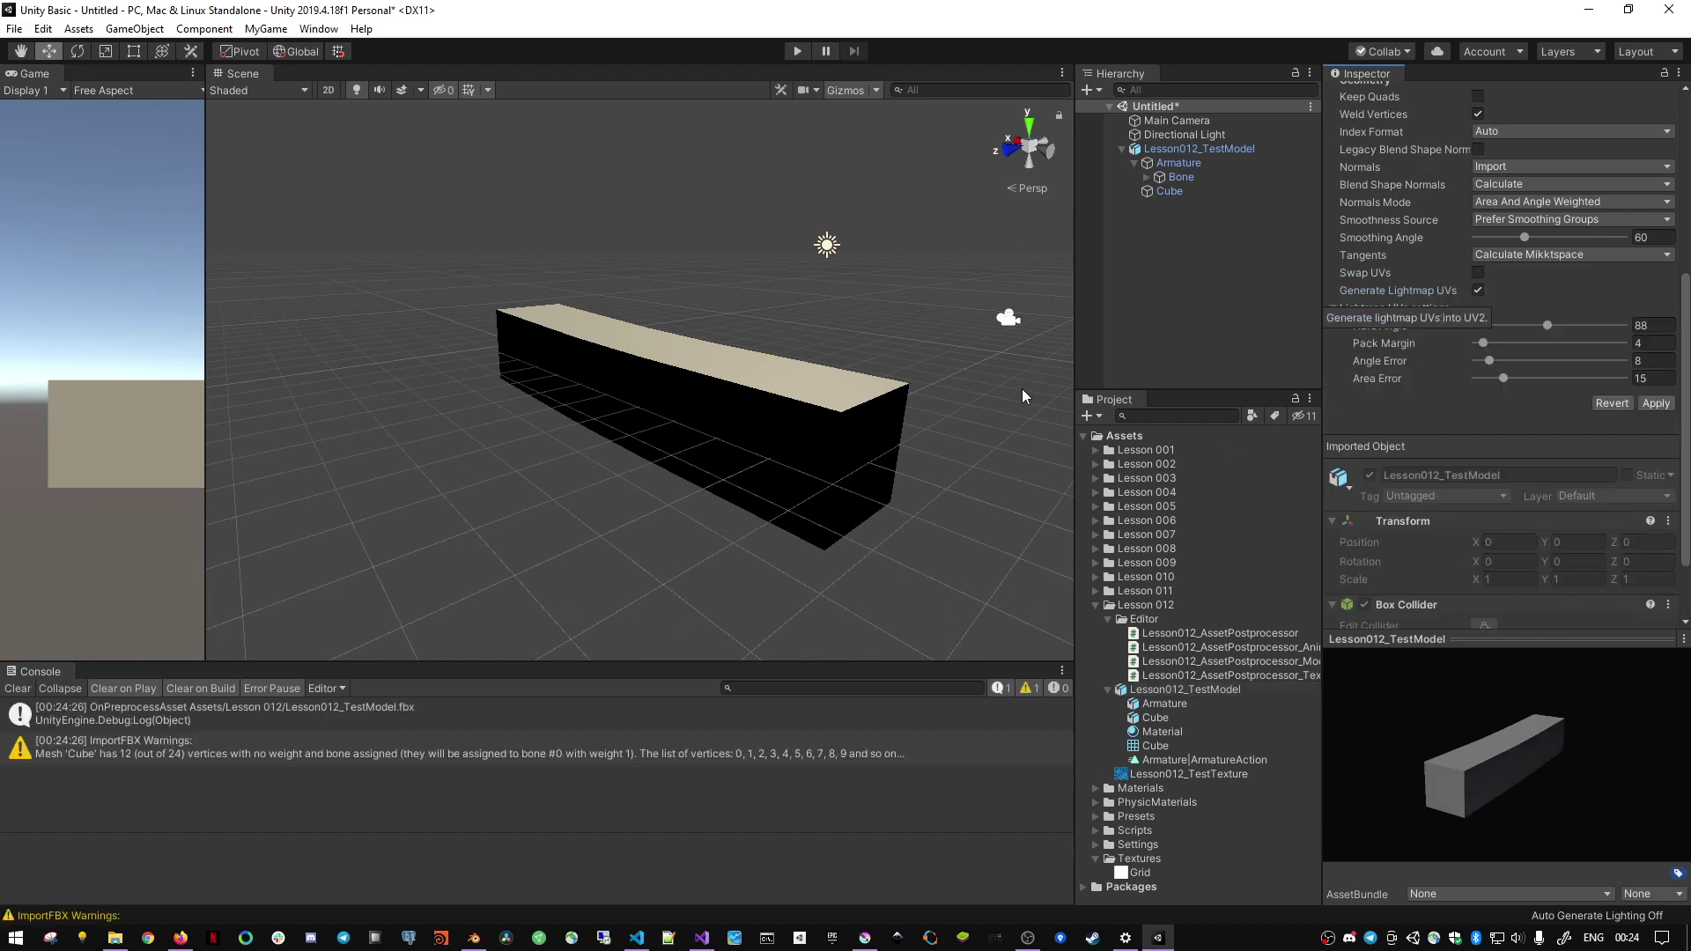
key(alt+Tab)
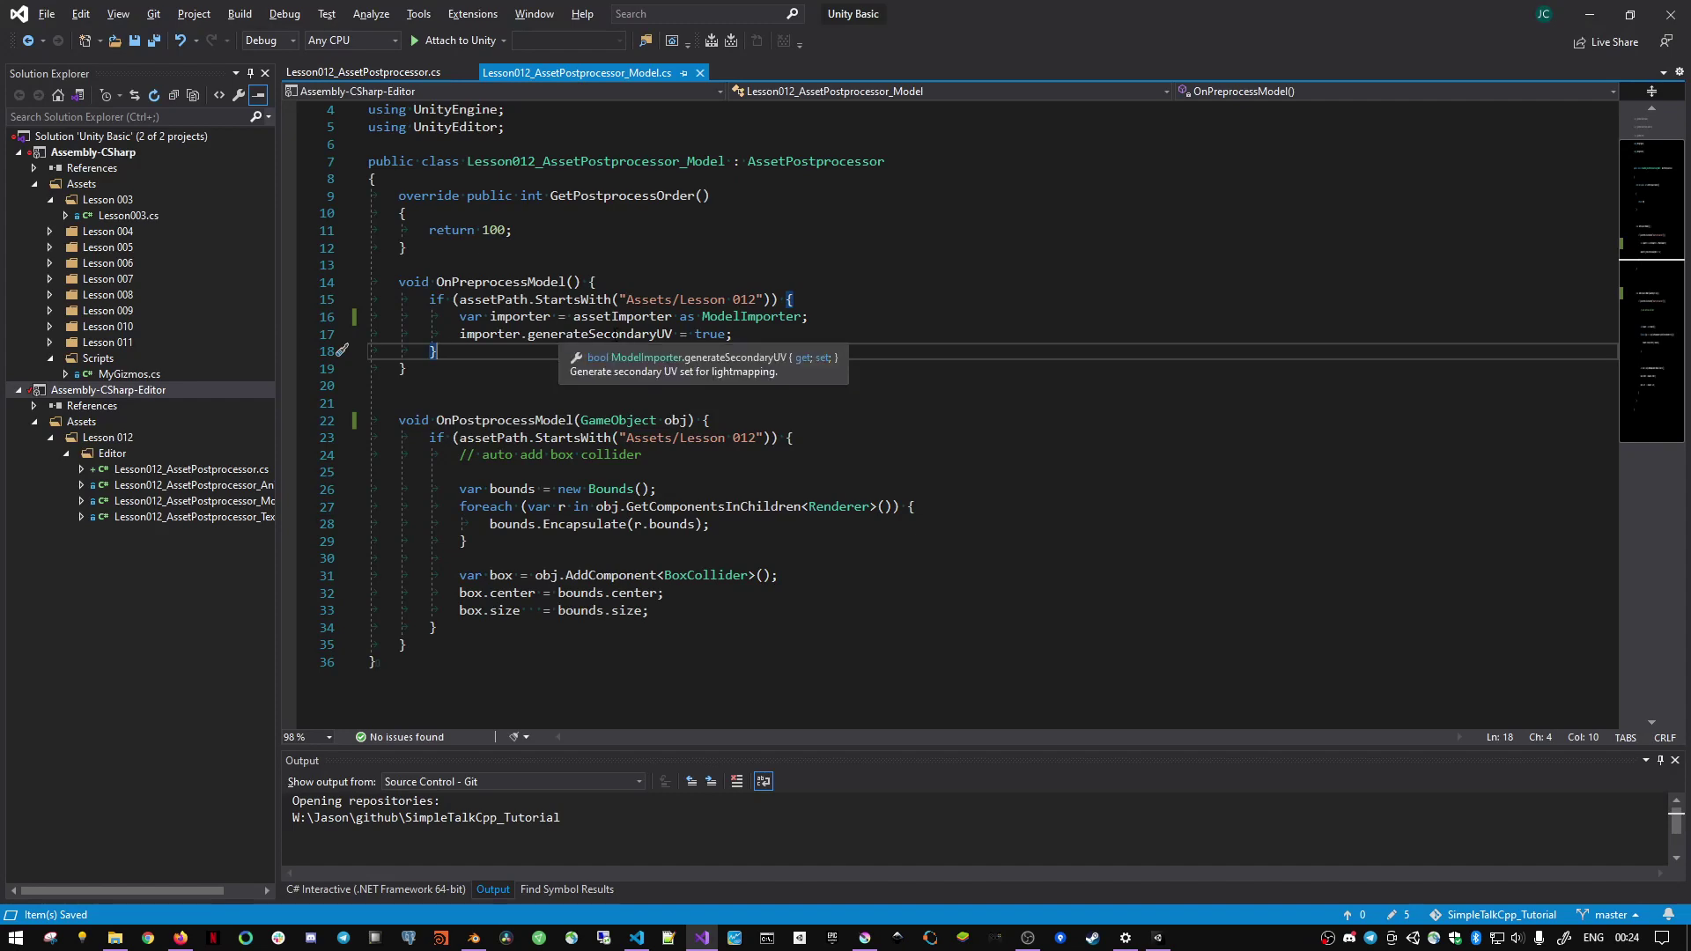
- Compare the generateSecondaryUV line with the test model's Generate Lightmap UVs setting in Unity
double_click(617, 335)
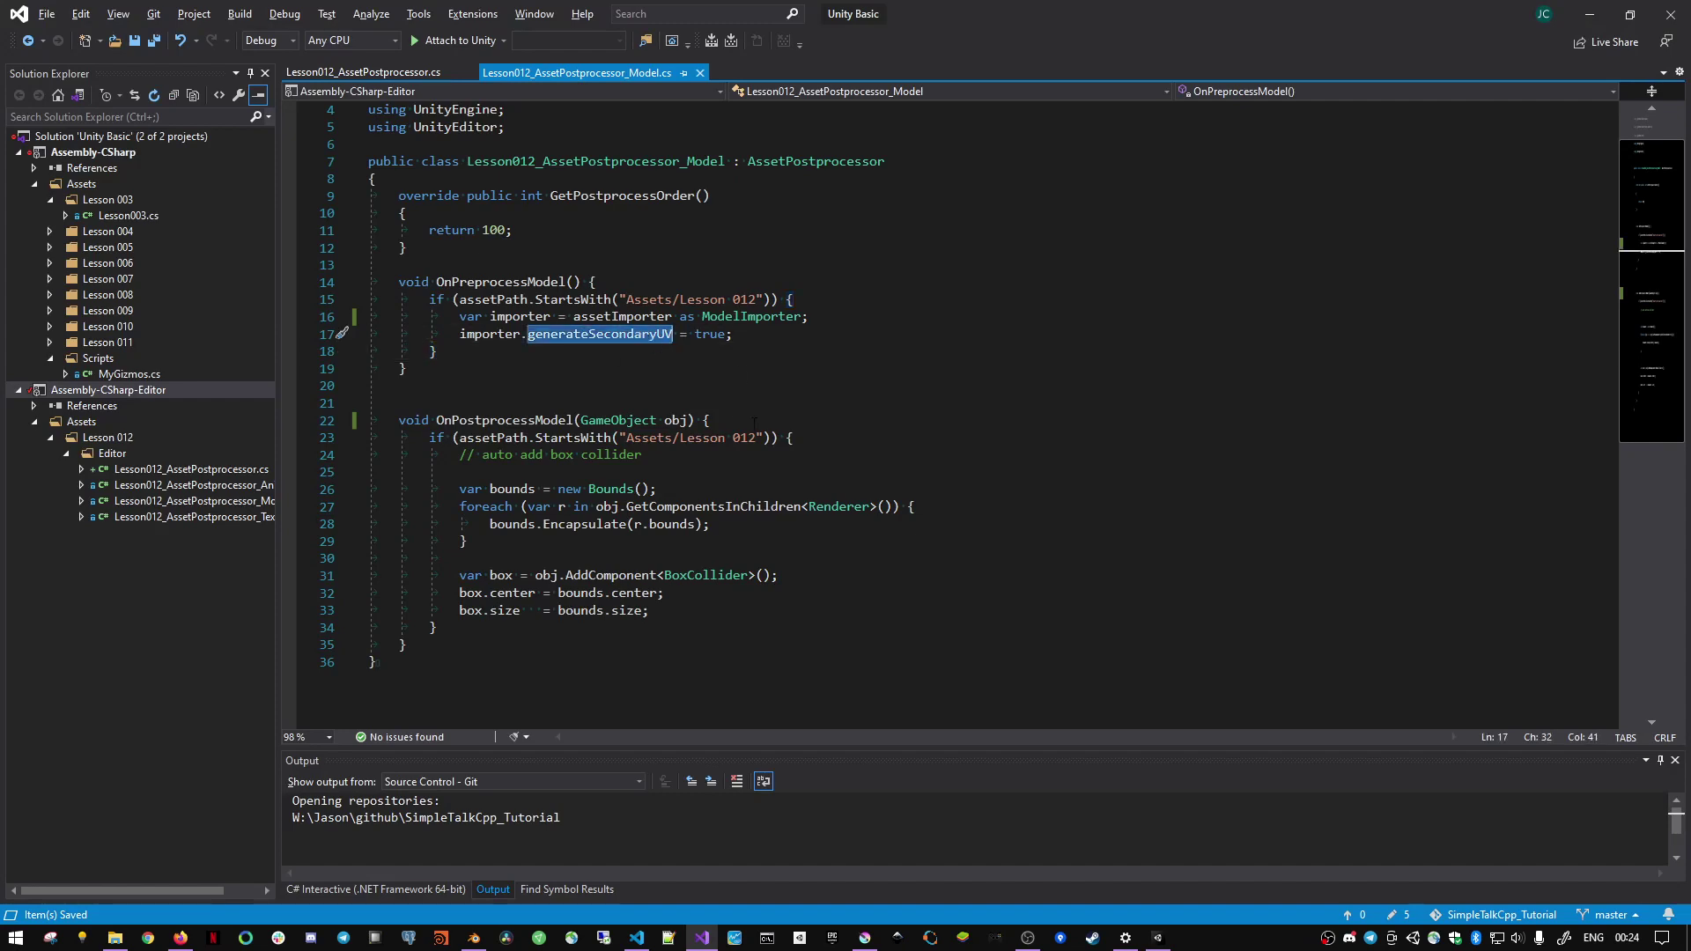
key(alt+Tab)
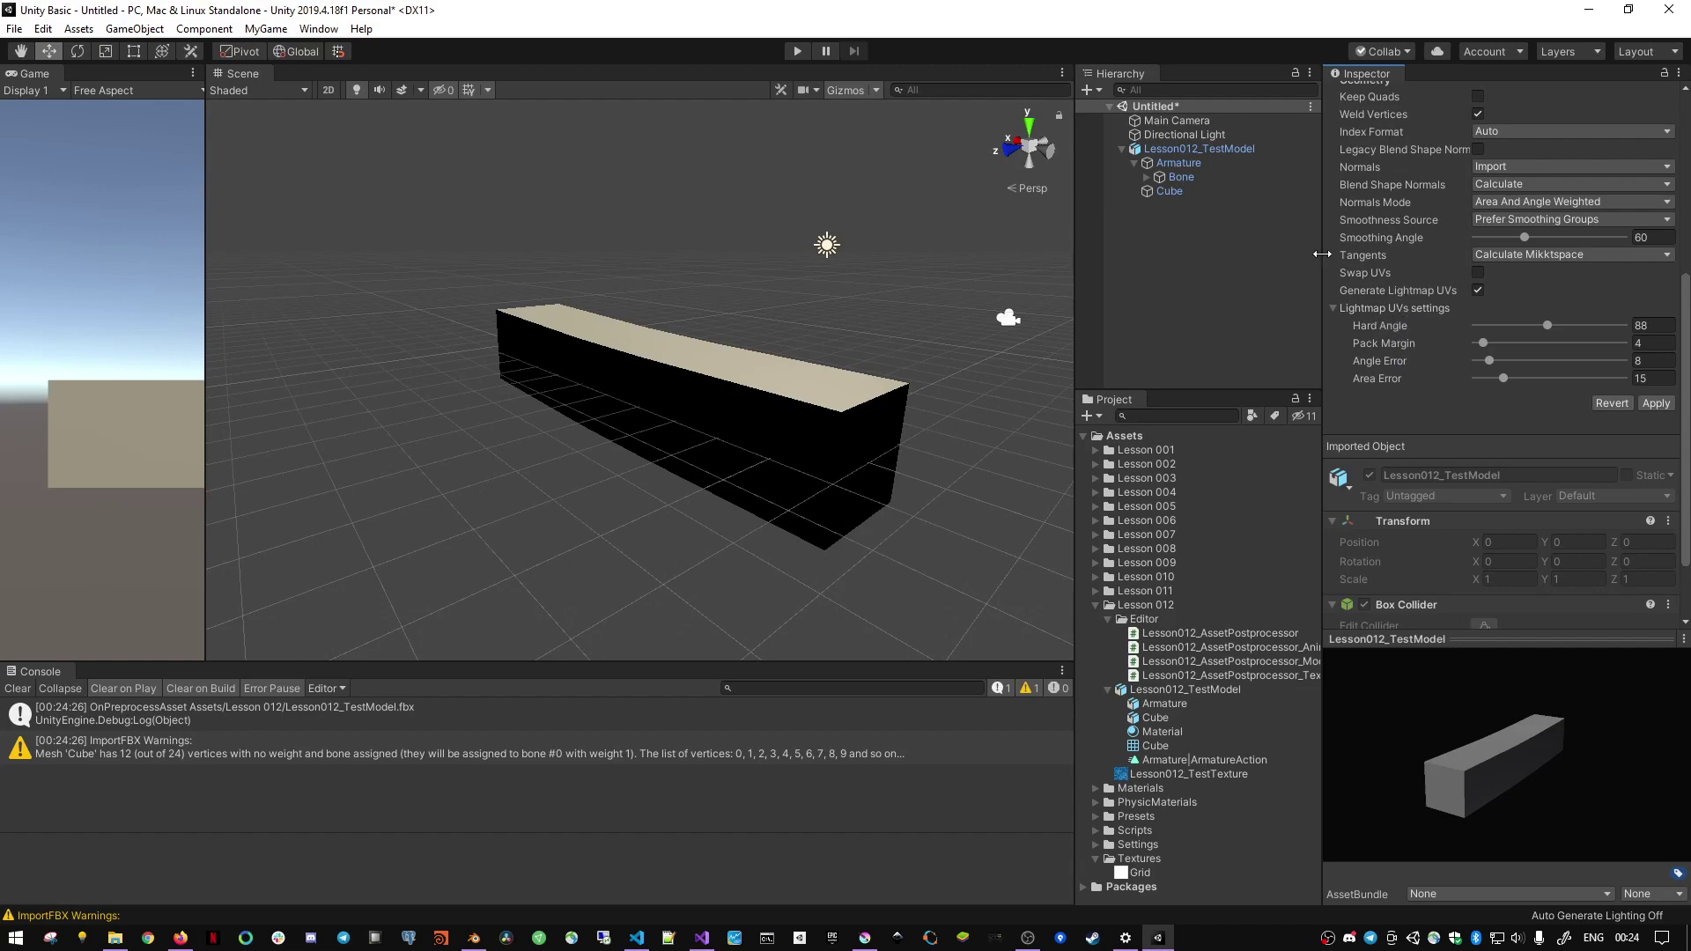
scroll(1465, 342, up, 5)
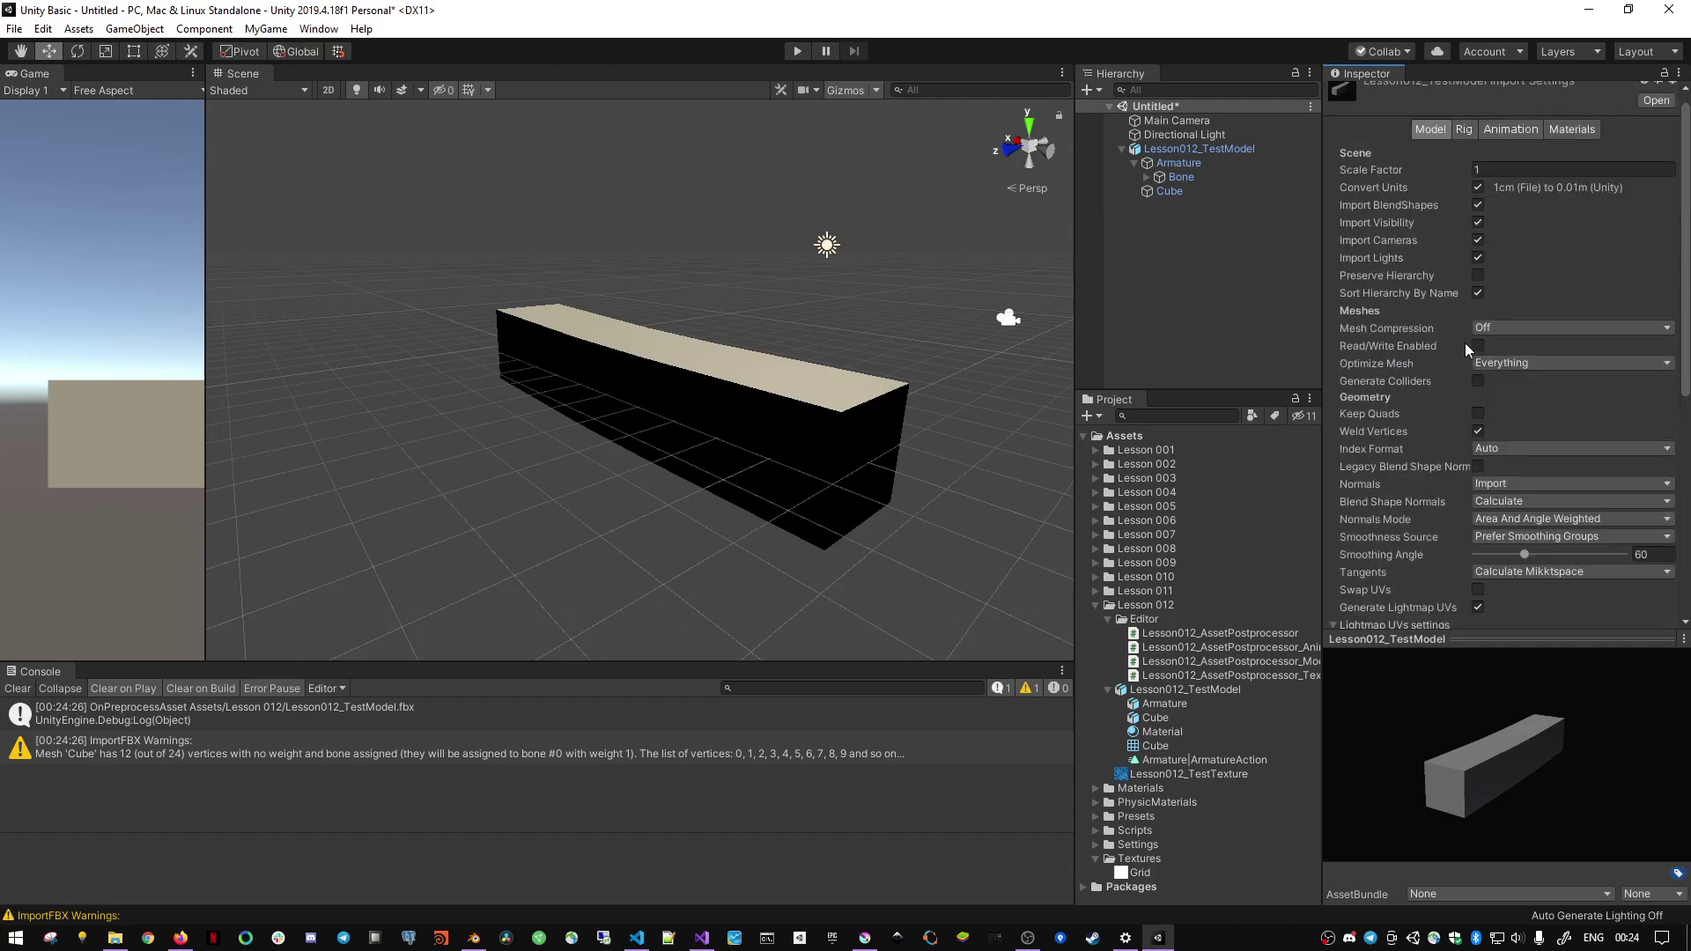
scroll(1409, 339, down, 5)
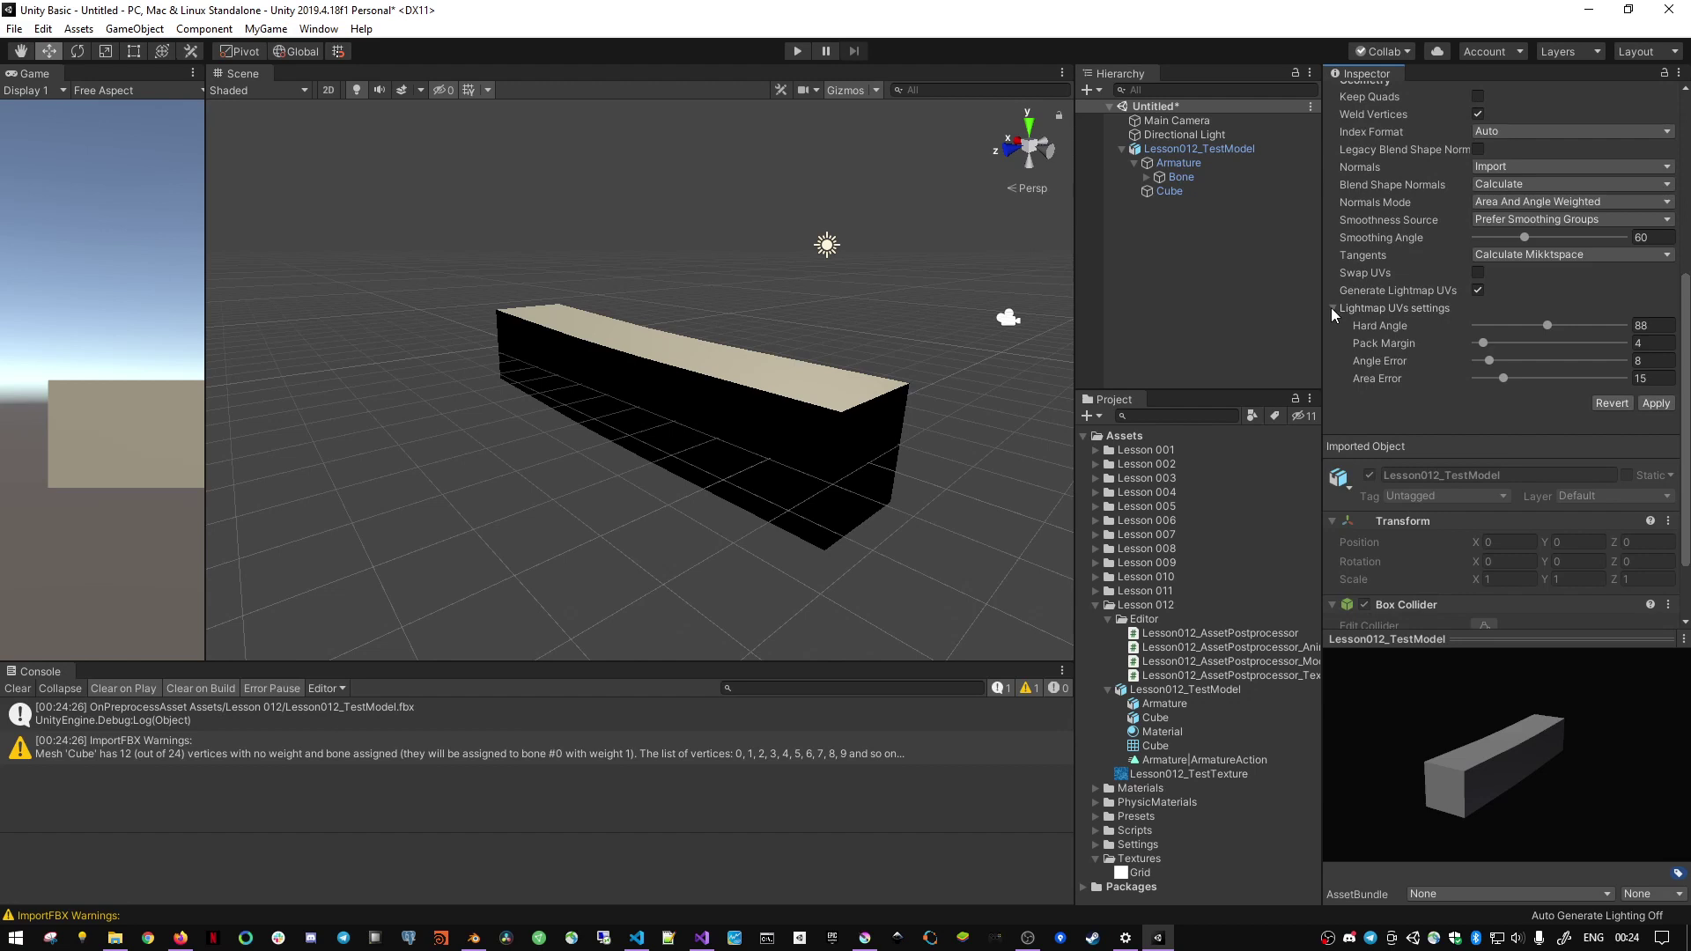
scroll(1444, 354, up, 5)
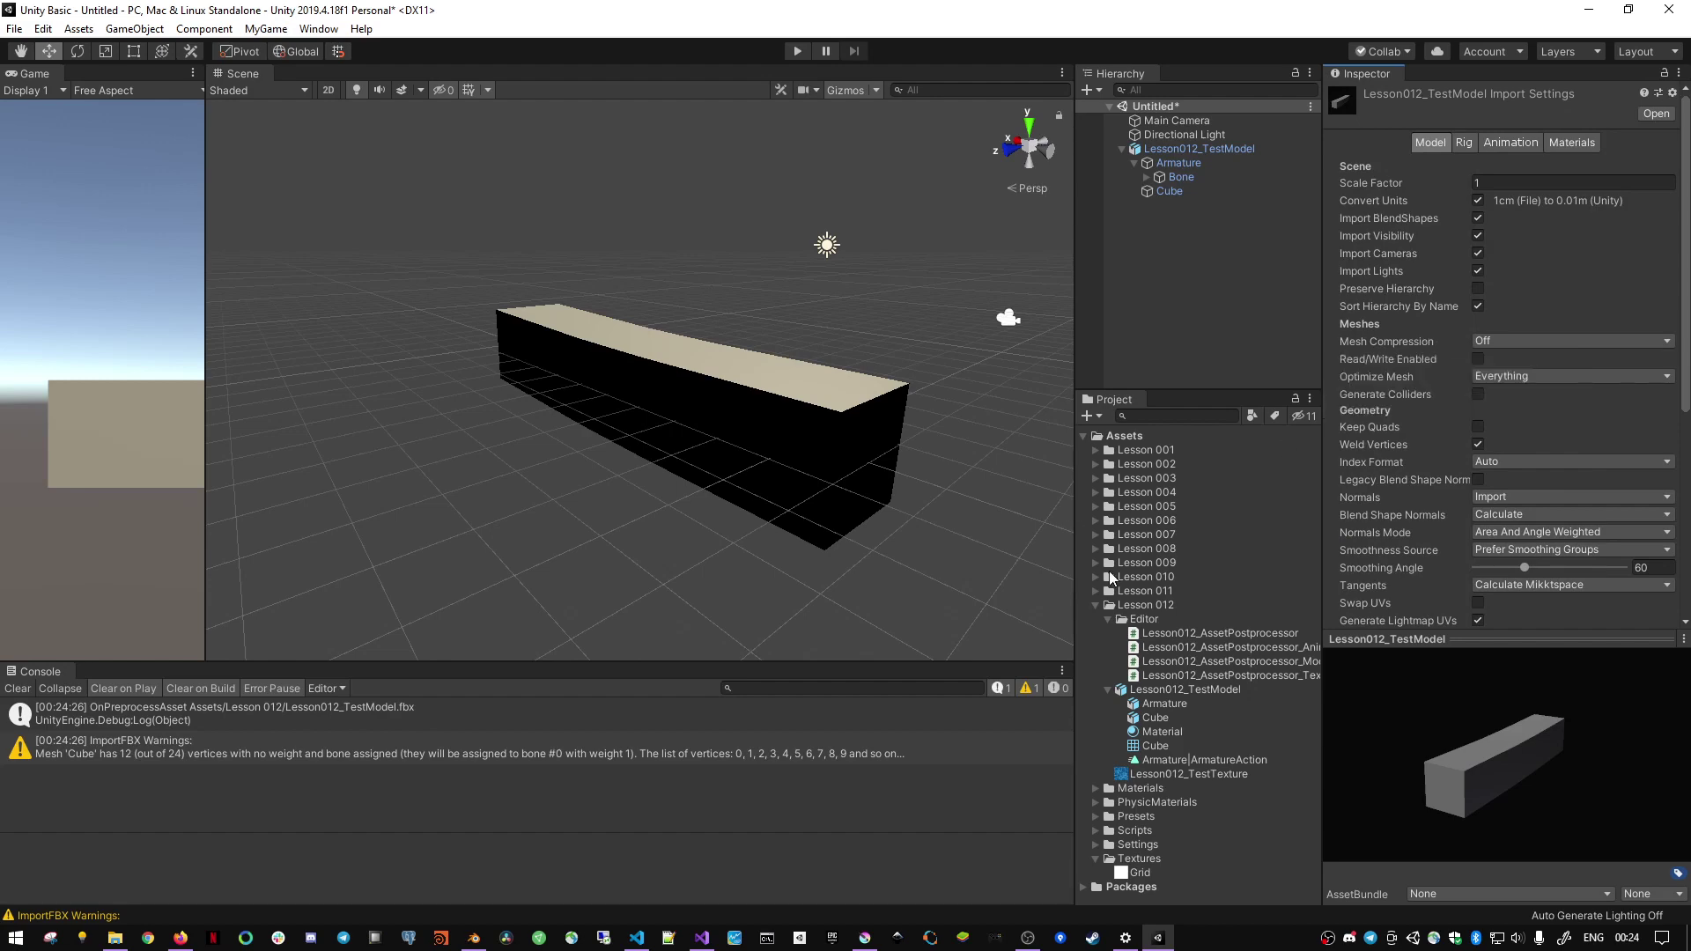
key(alt+Tab)
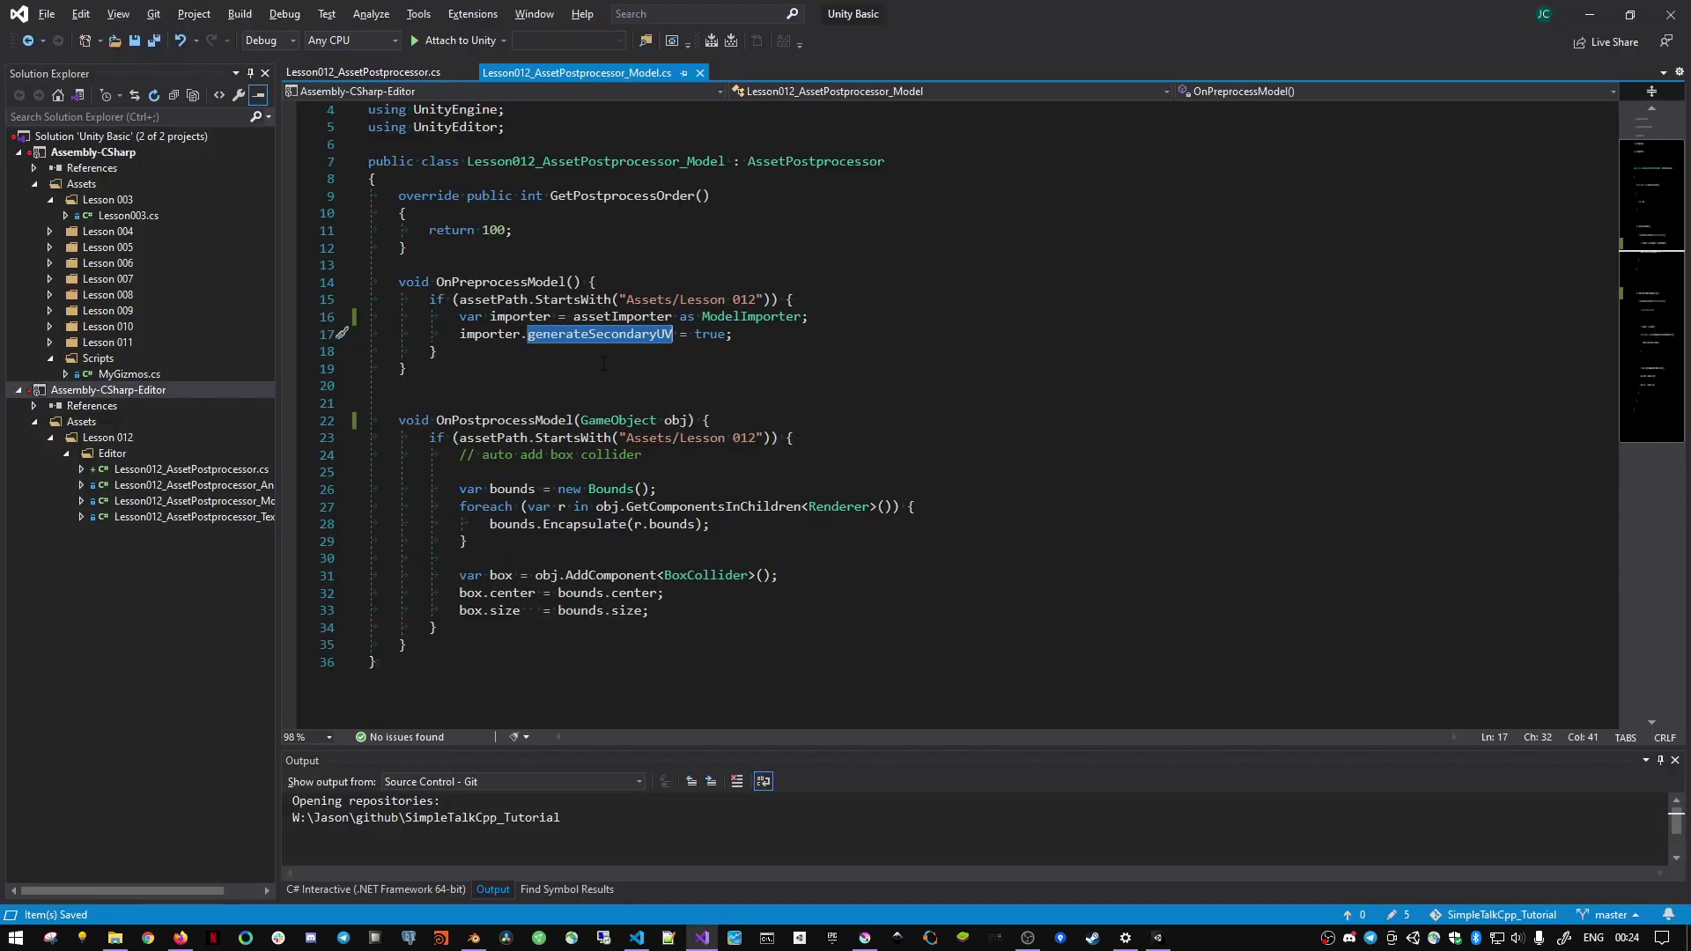
key(alt+Tab)
- Clear the Unity Console and widen the Hierarchy and Project panels
click(12, 689)
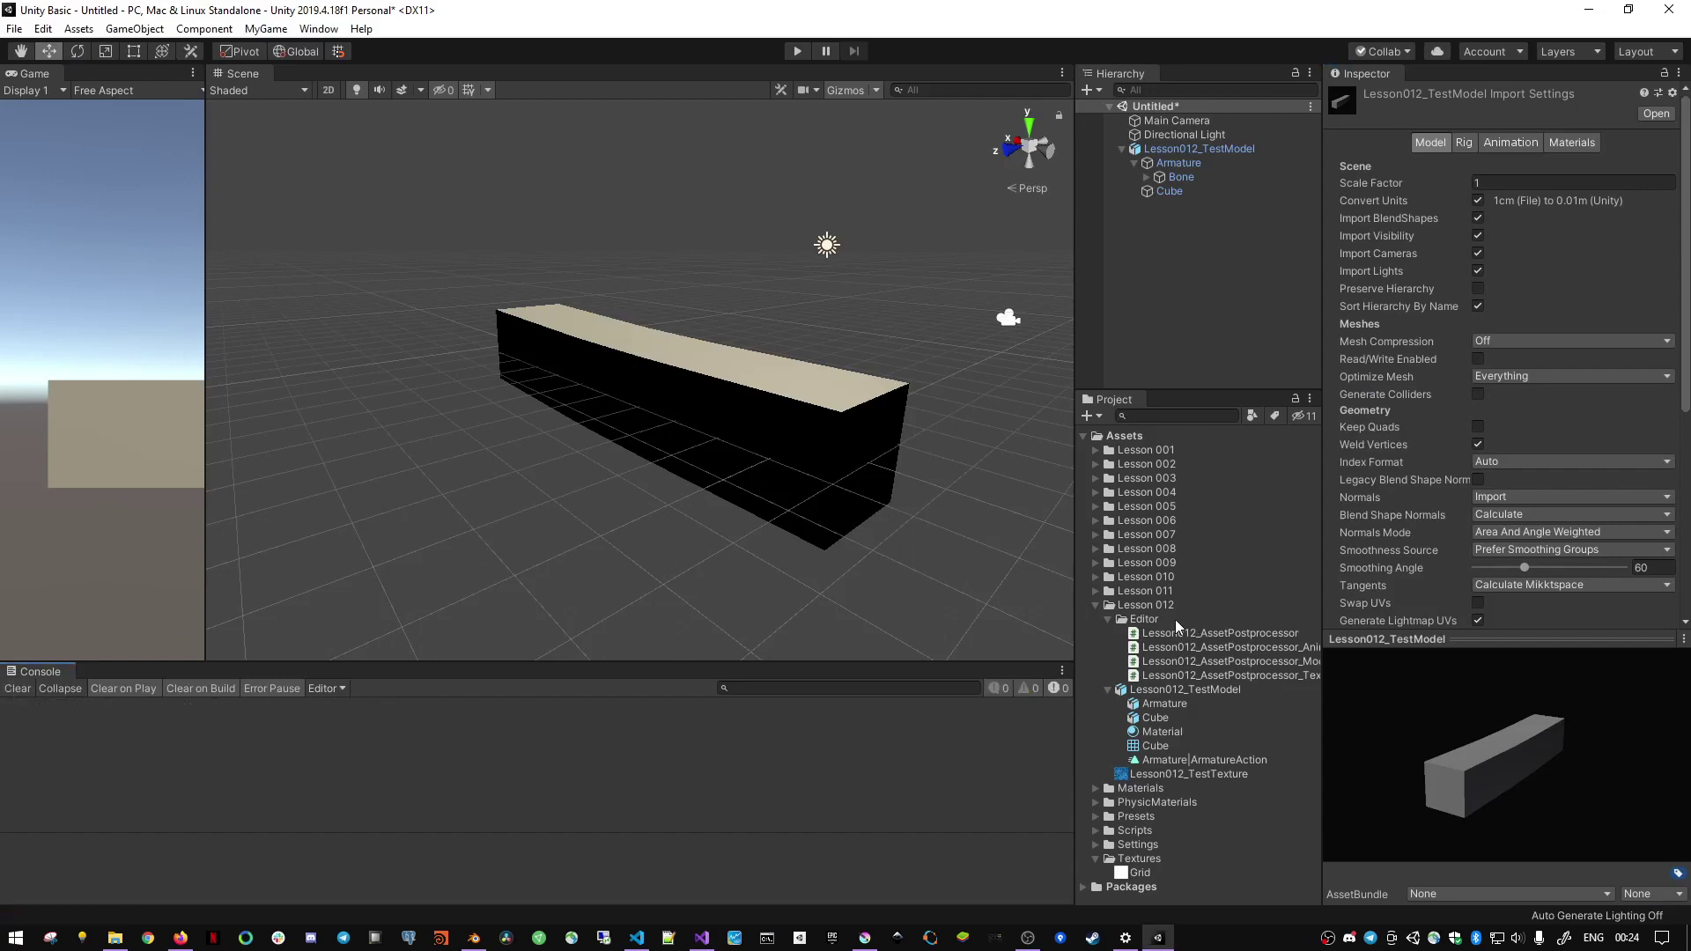
drag(1071, 599, 1018, 599)
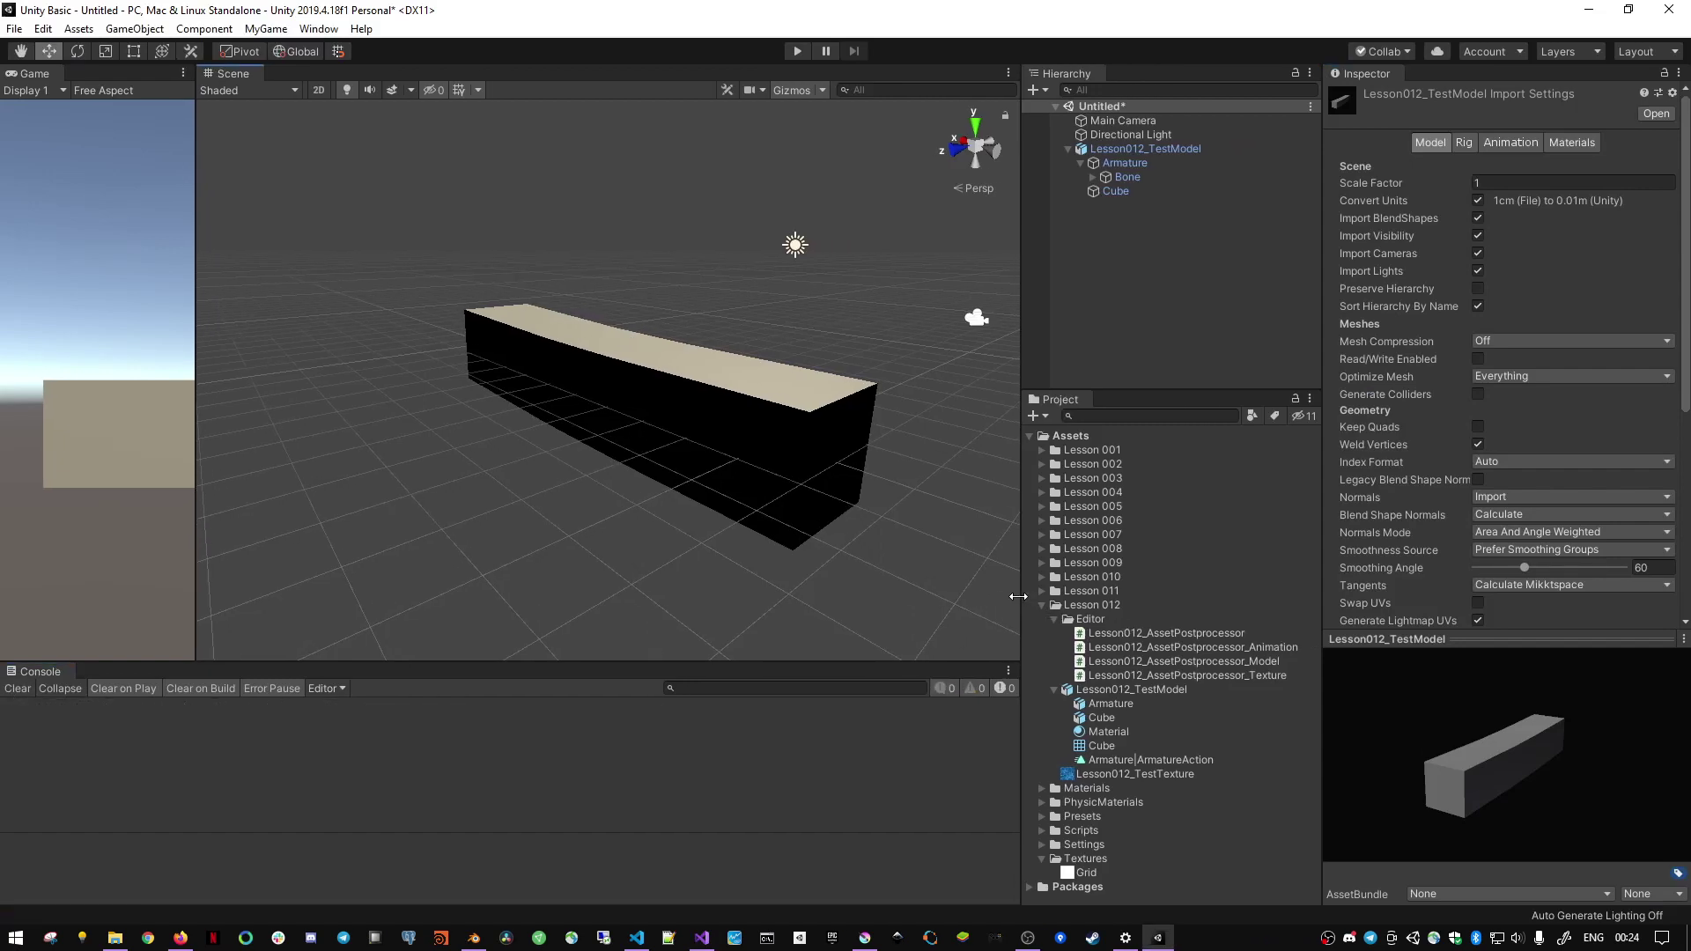
key(alt+Tab)
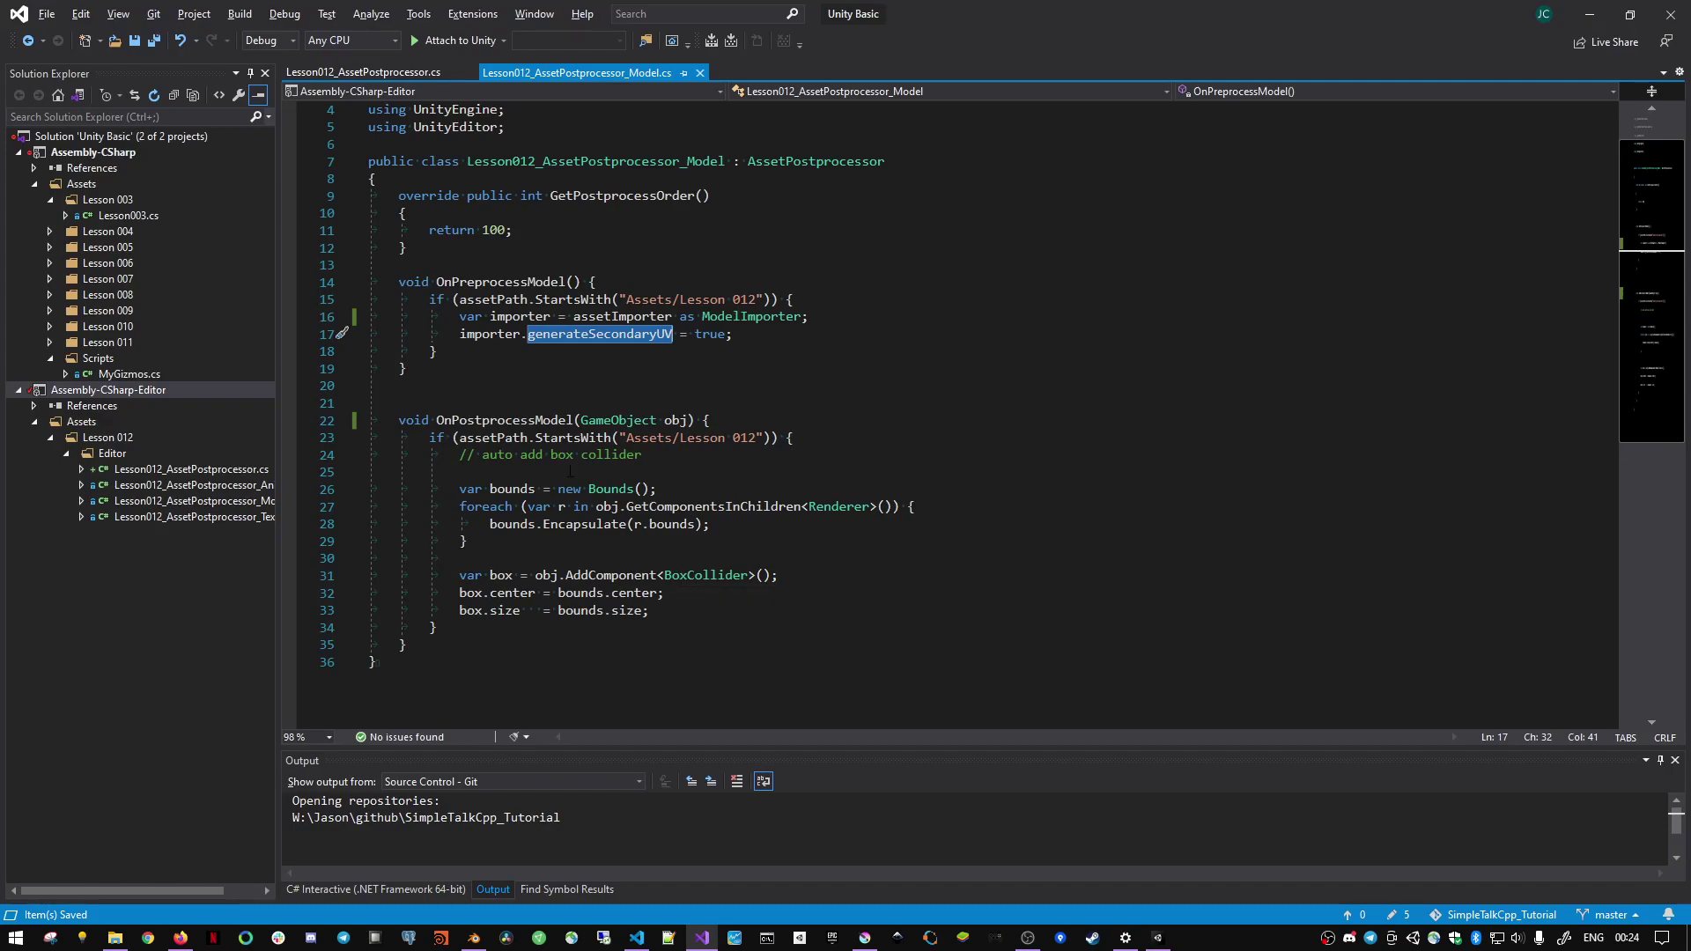
key(alt+Tab)
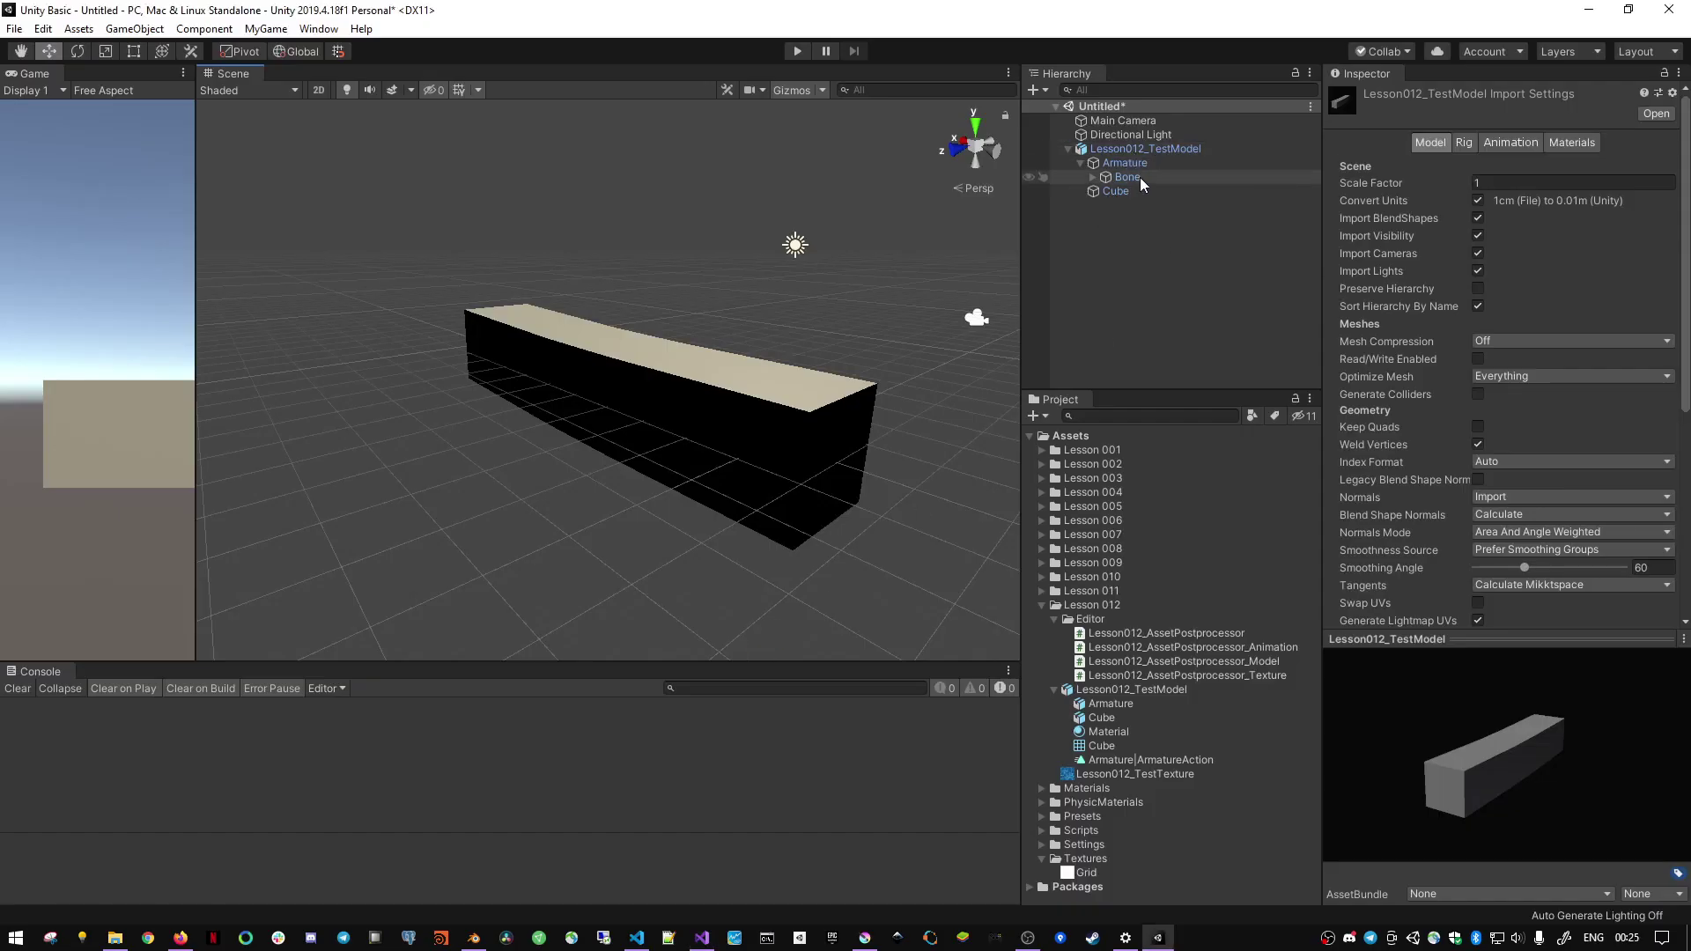
- Select the test model and revert its unapplied import settings so it reimports
click(1127, 149)
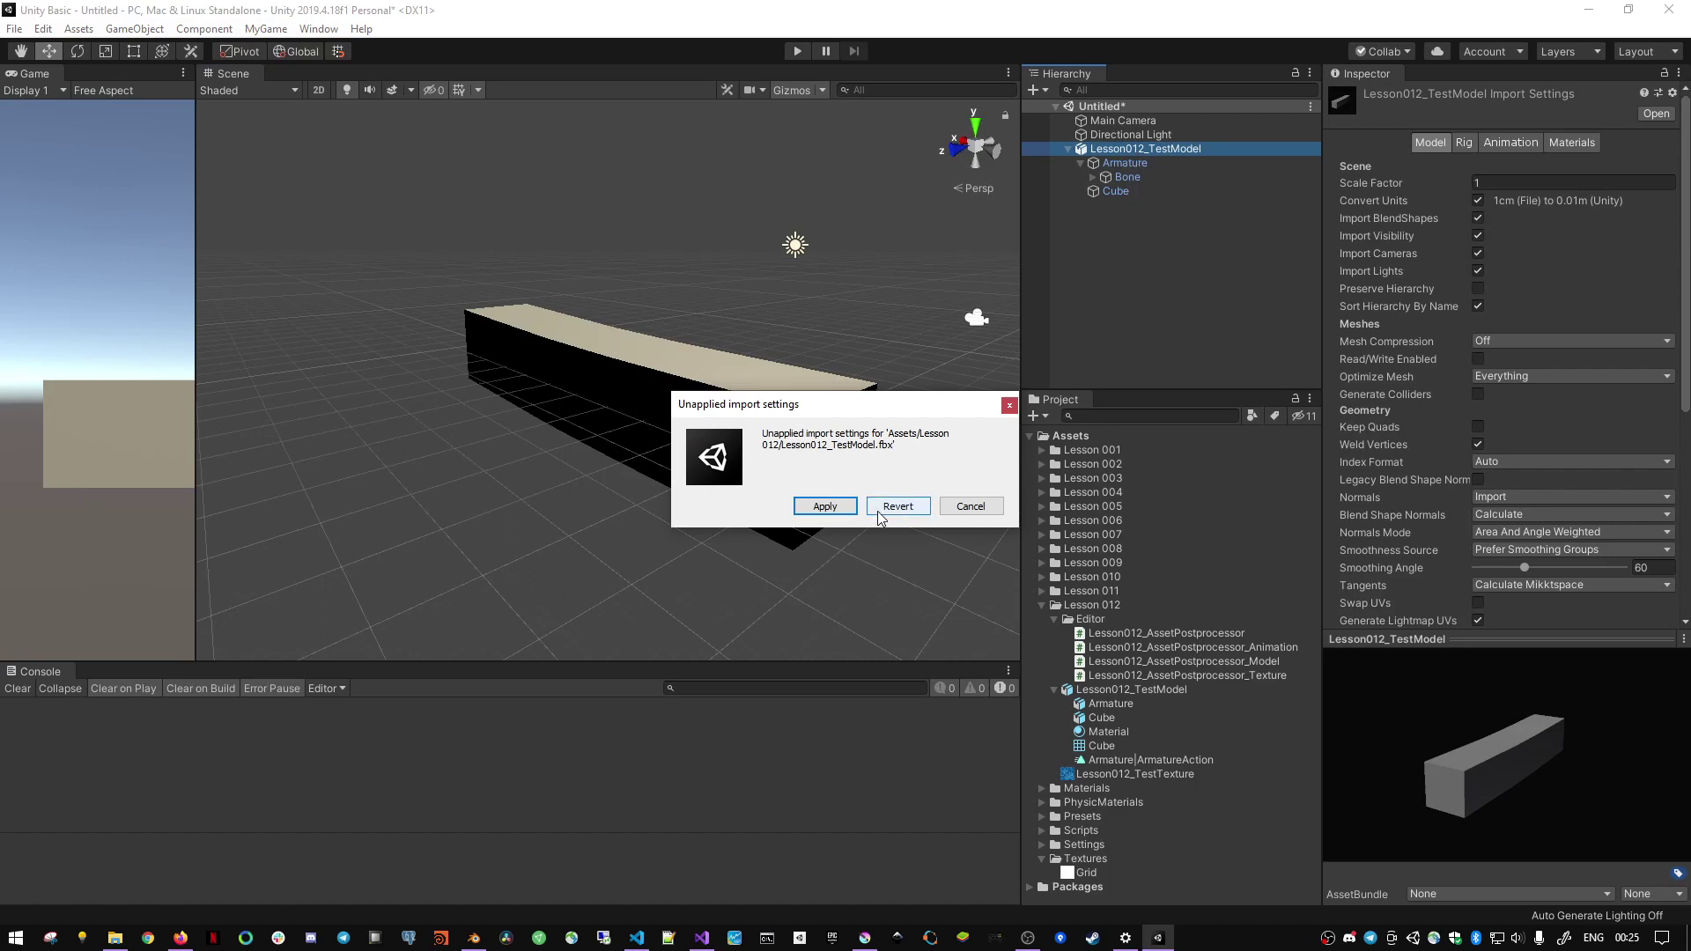
click(825, 506)
click(1127, 177)
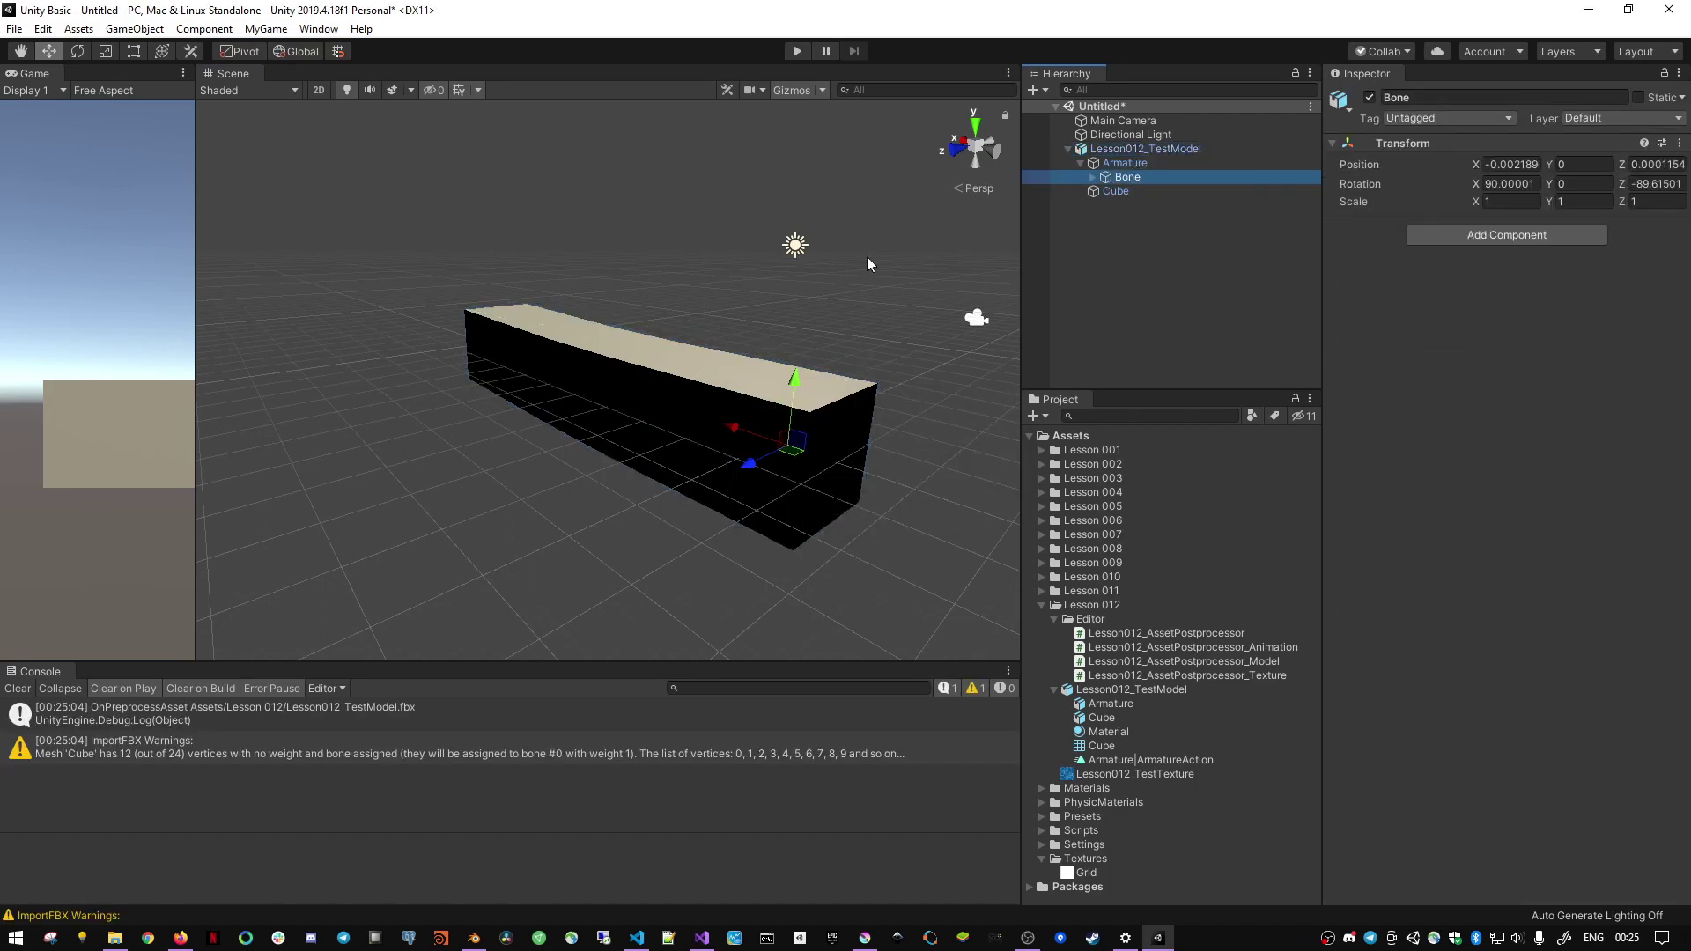
- Collapse the test model in the Project window and open Lesson012_AssetPostprocessor_Texture
click(18, 688)
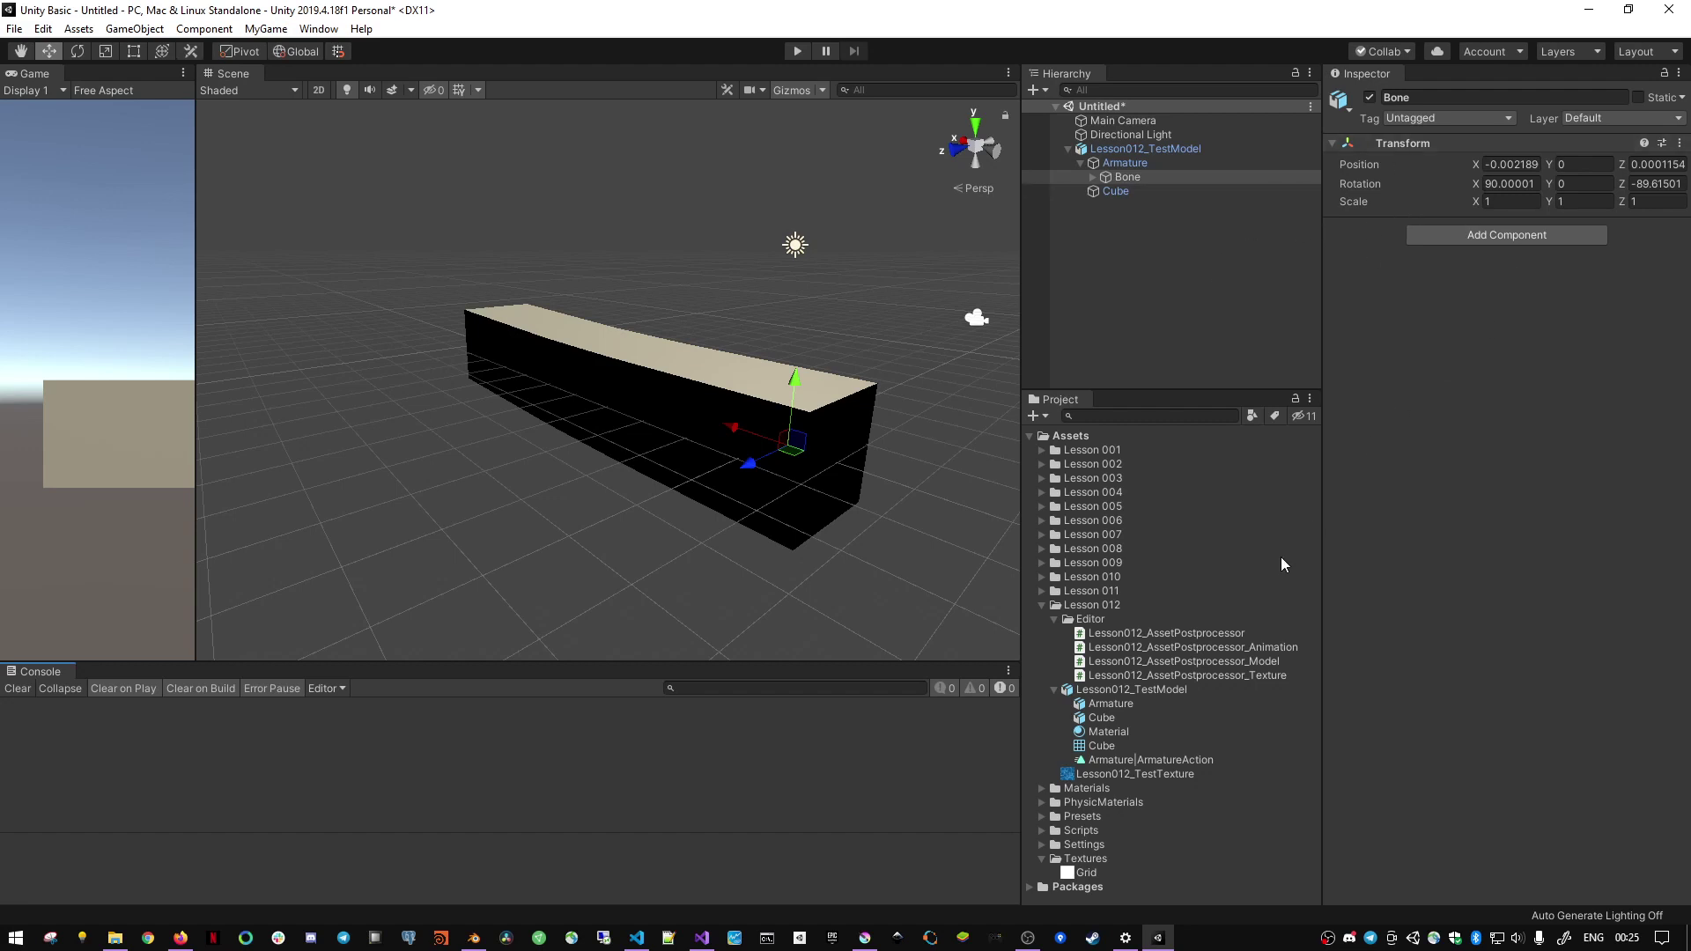
click(1054, 690)
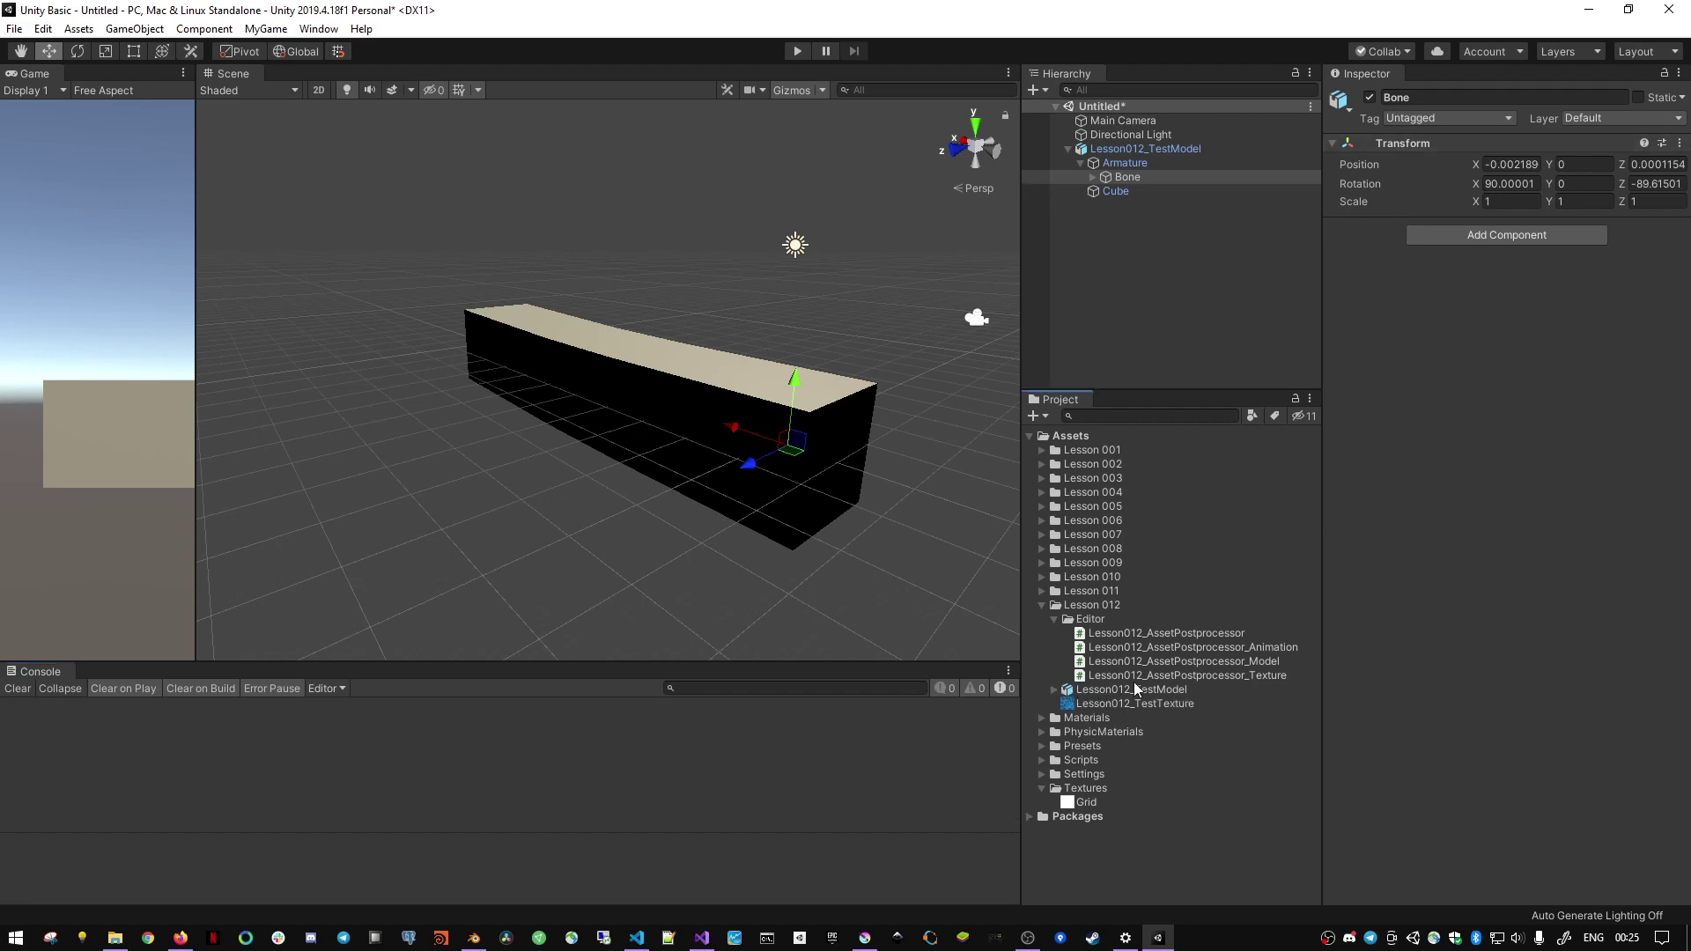
double_click(1154, 673)
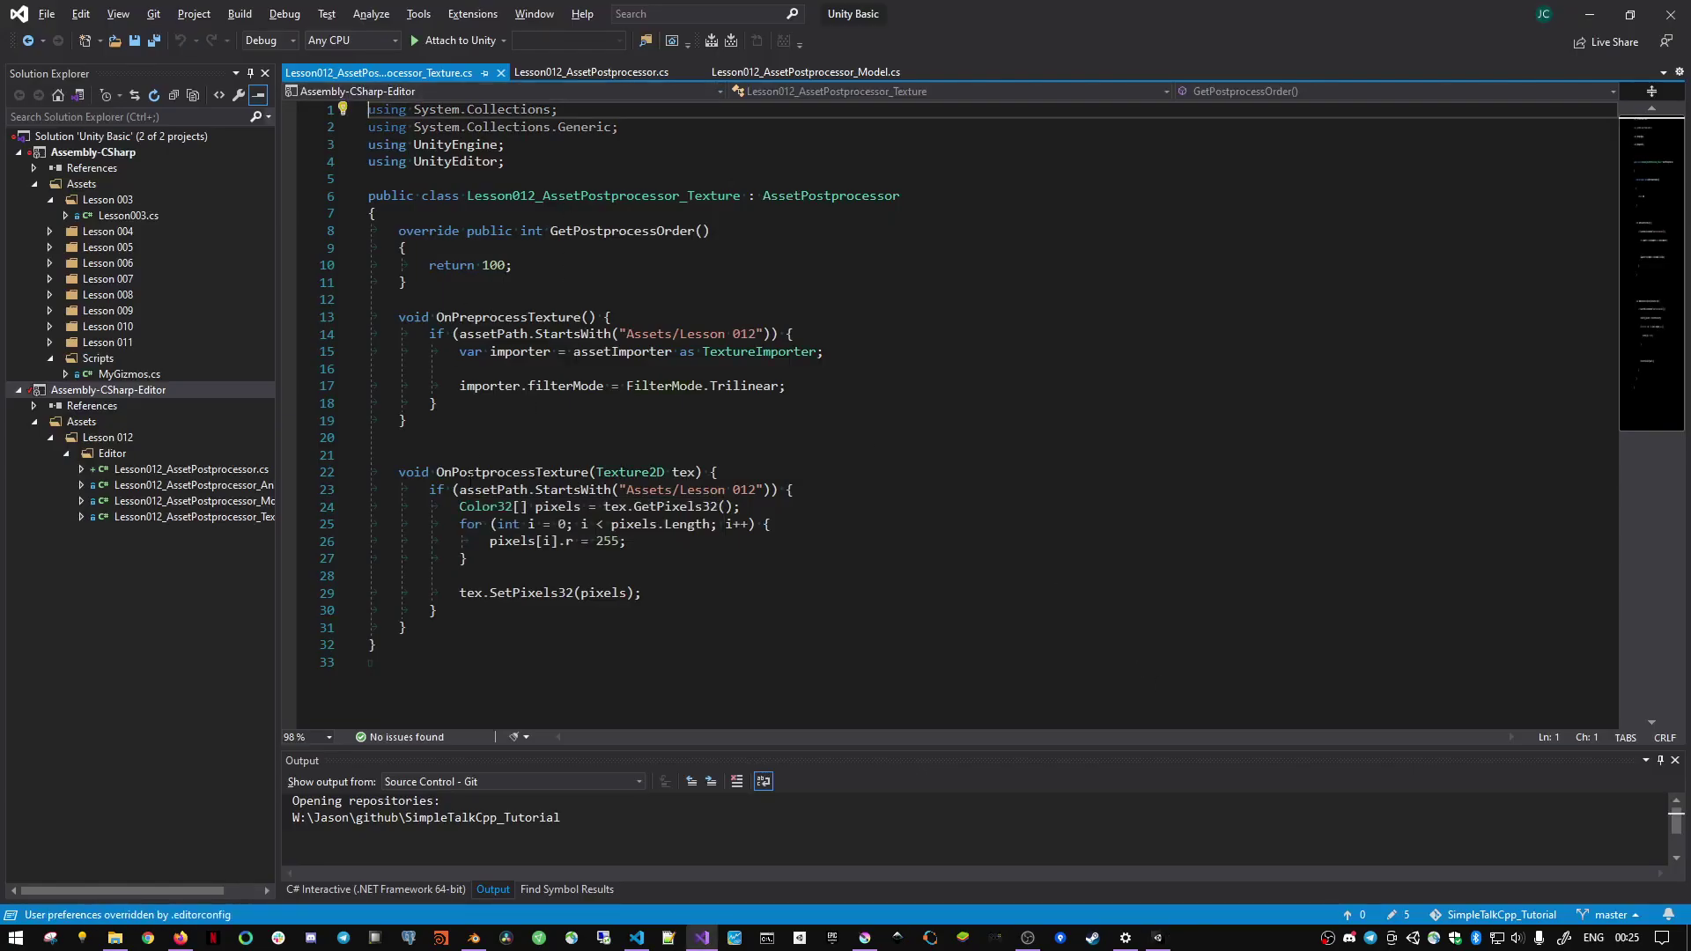
- Highlight the filterMode assignment on line 17 of the texture postprocessor
click(563, 438)
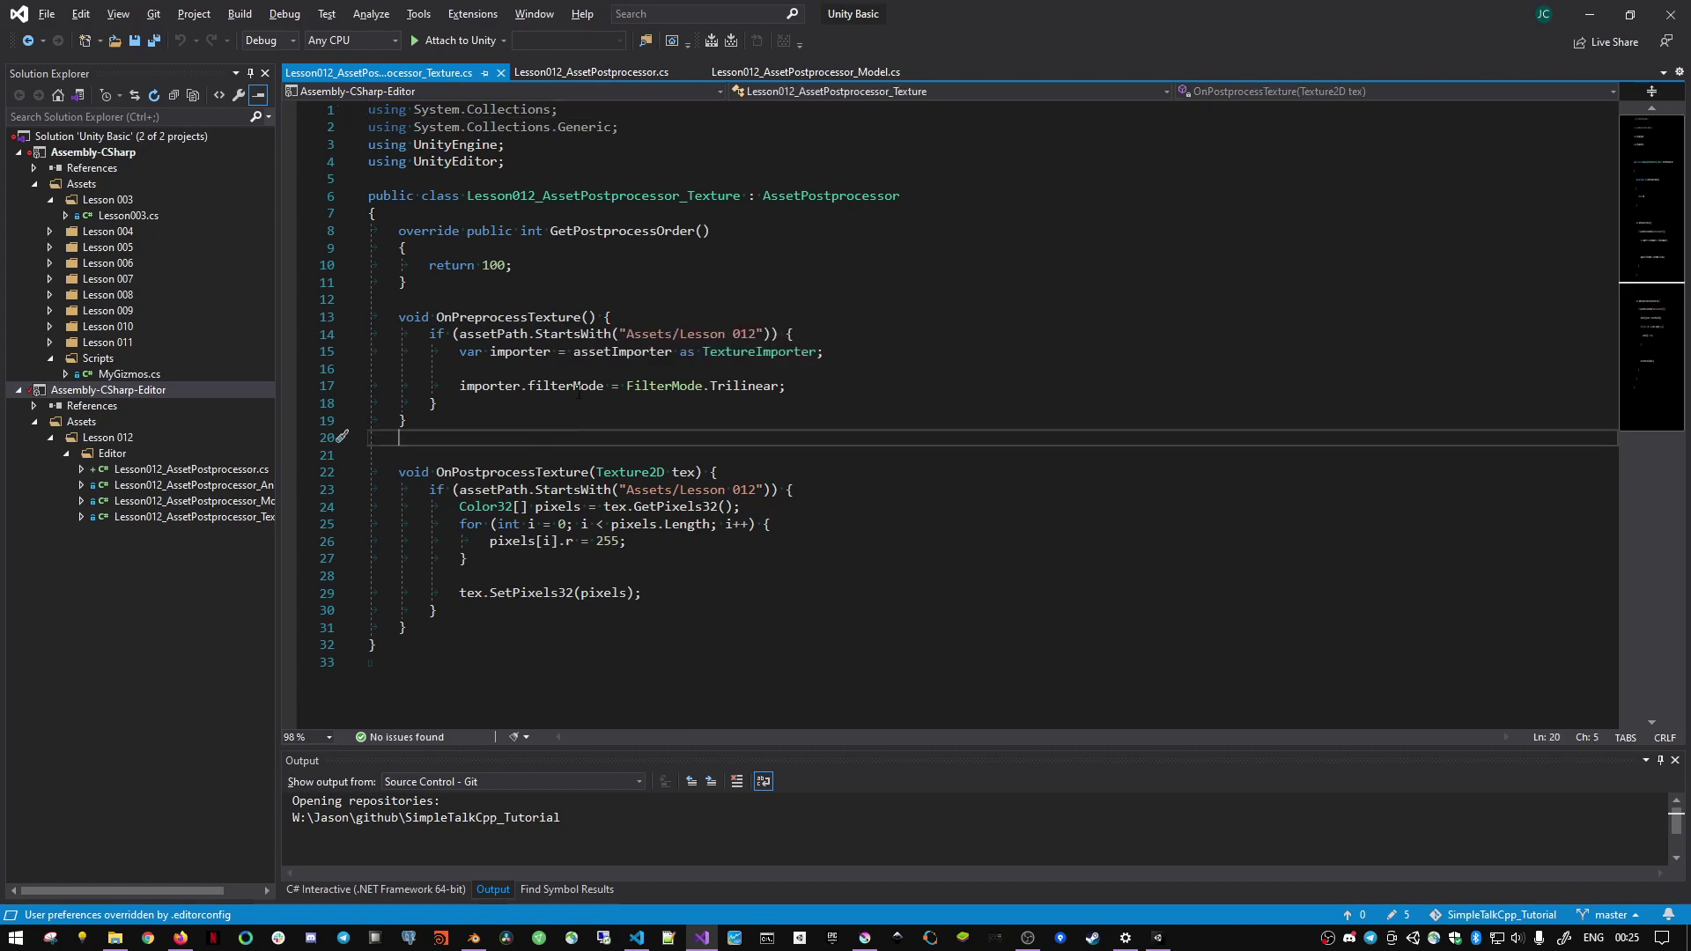
double_click(599, 388)
mouse_move(757, 388)
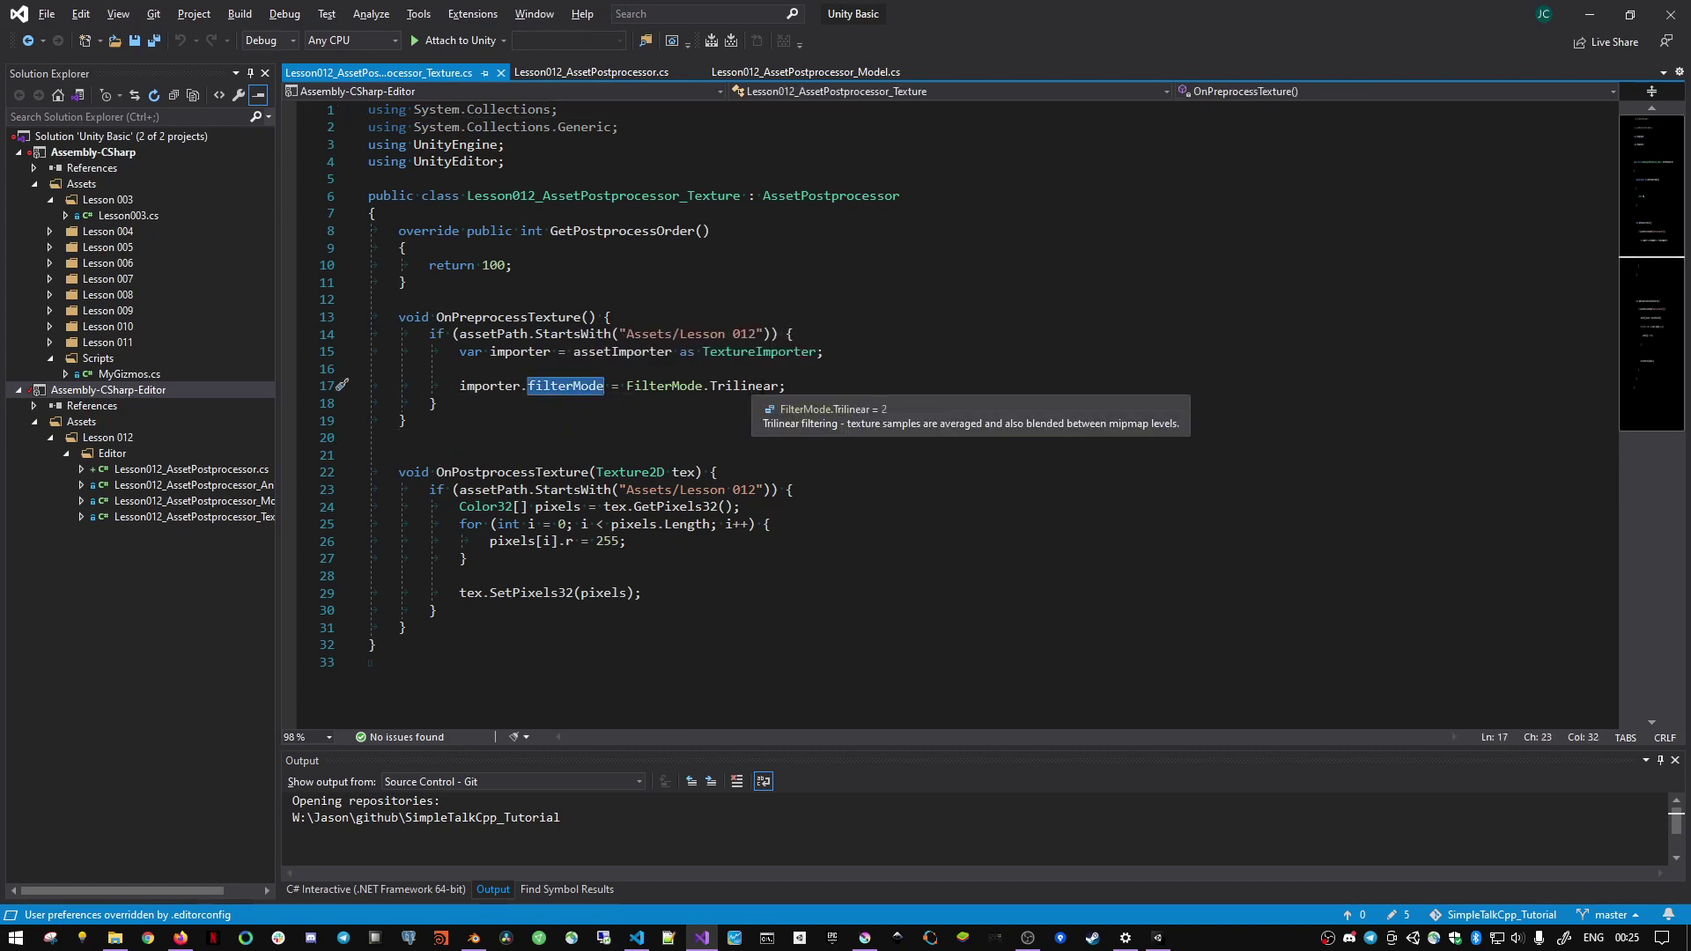
- Set Lesson012_TestTexture's Filter Mode to Point and apply, seeing it revert to Trilinear
key(alt+Tab)
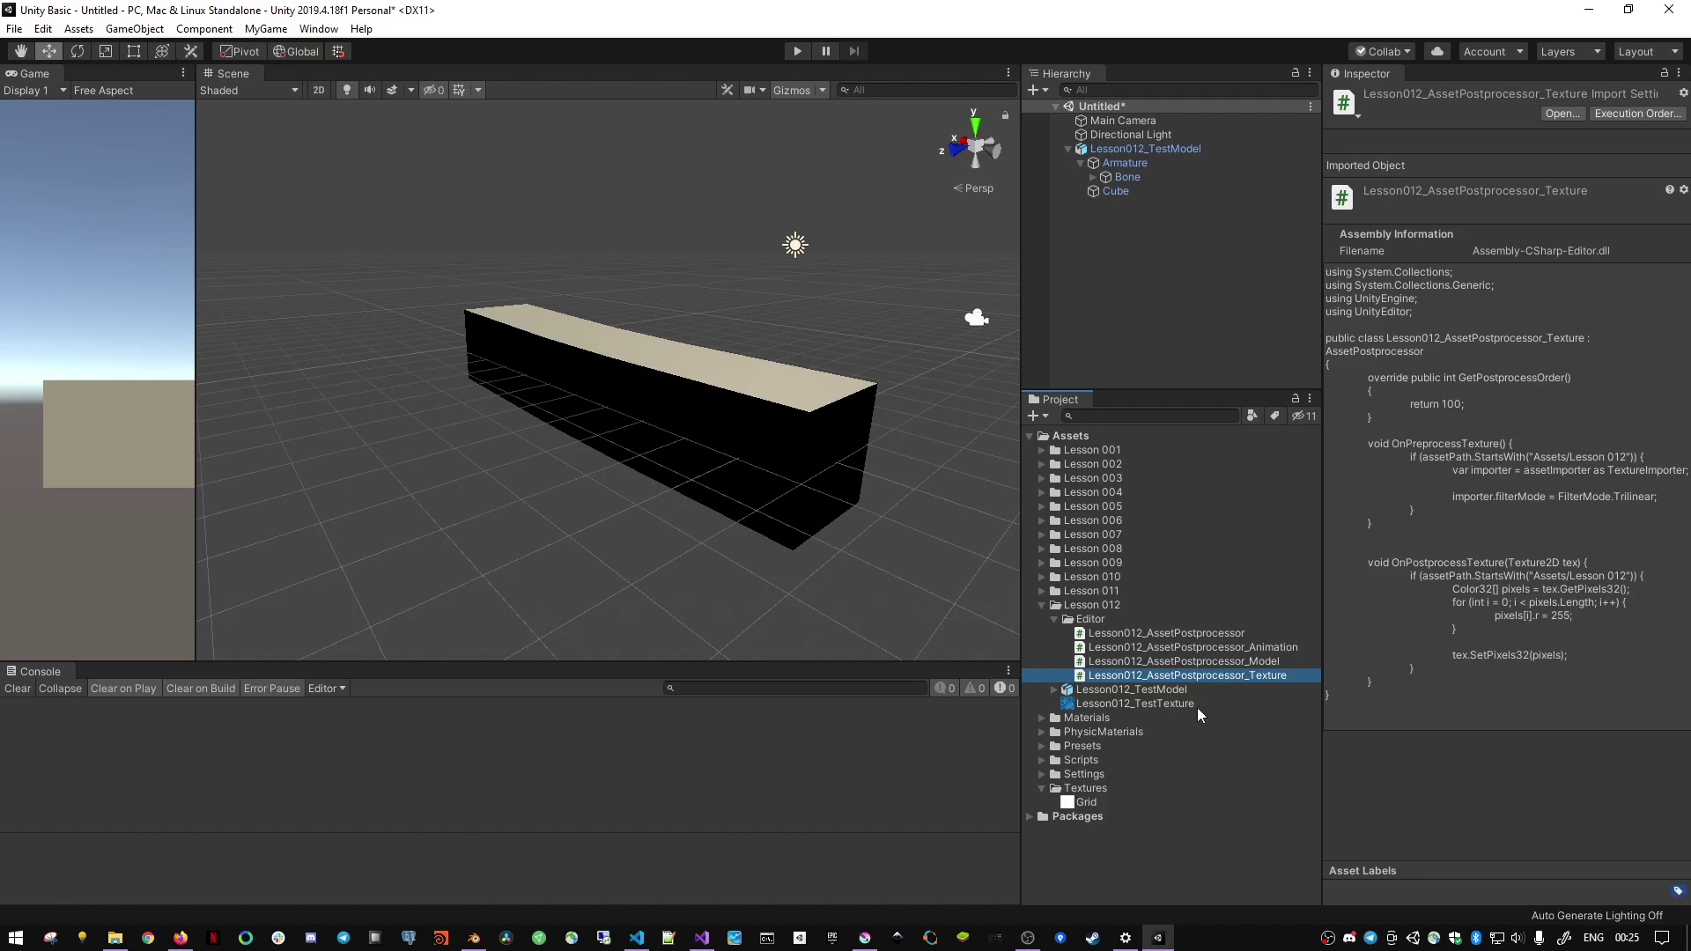
click(1053, 619)
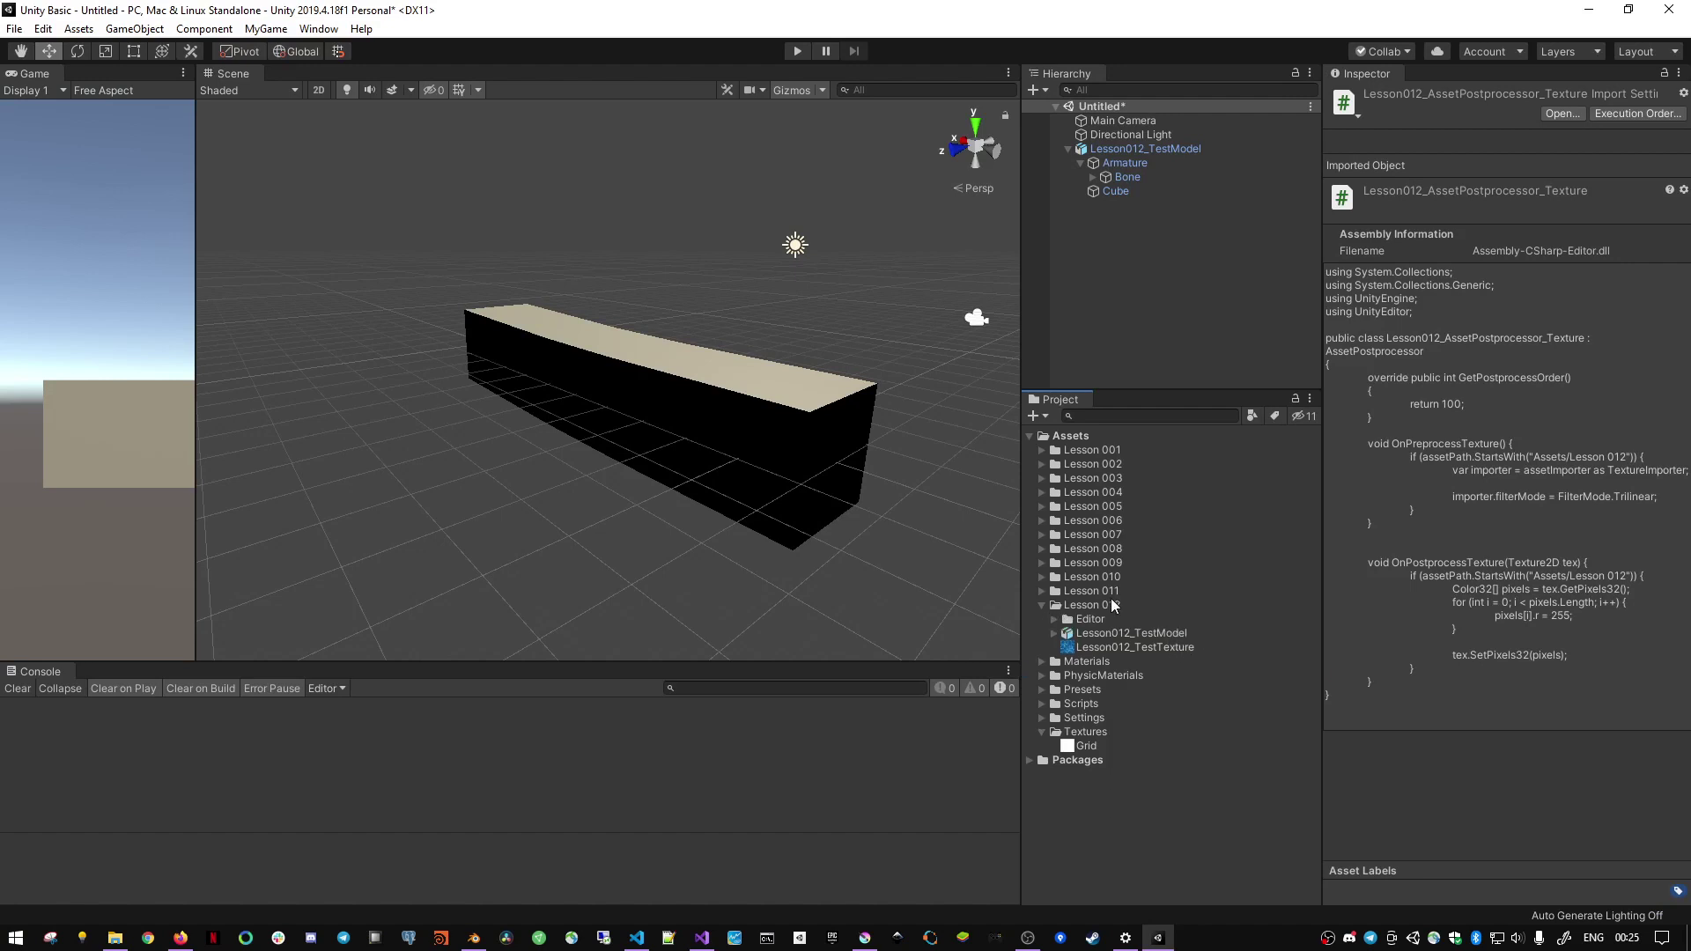
click(1106, 606)
click(1172, 648)
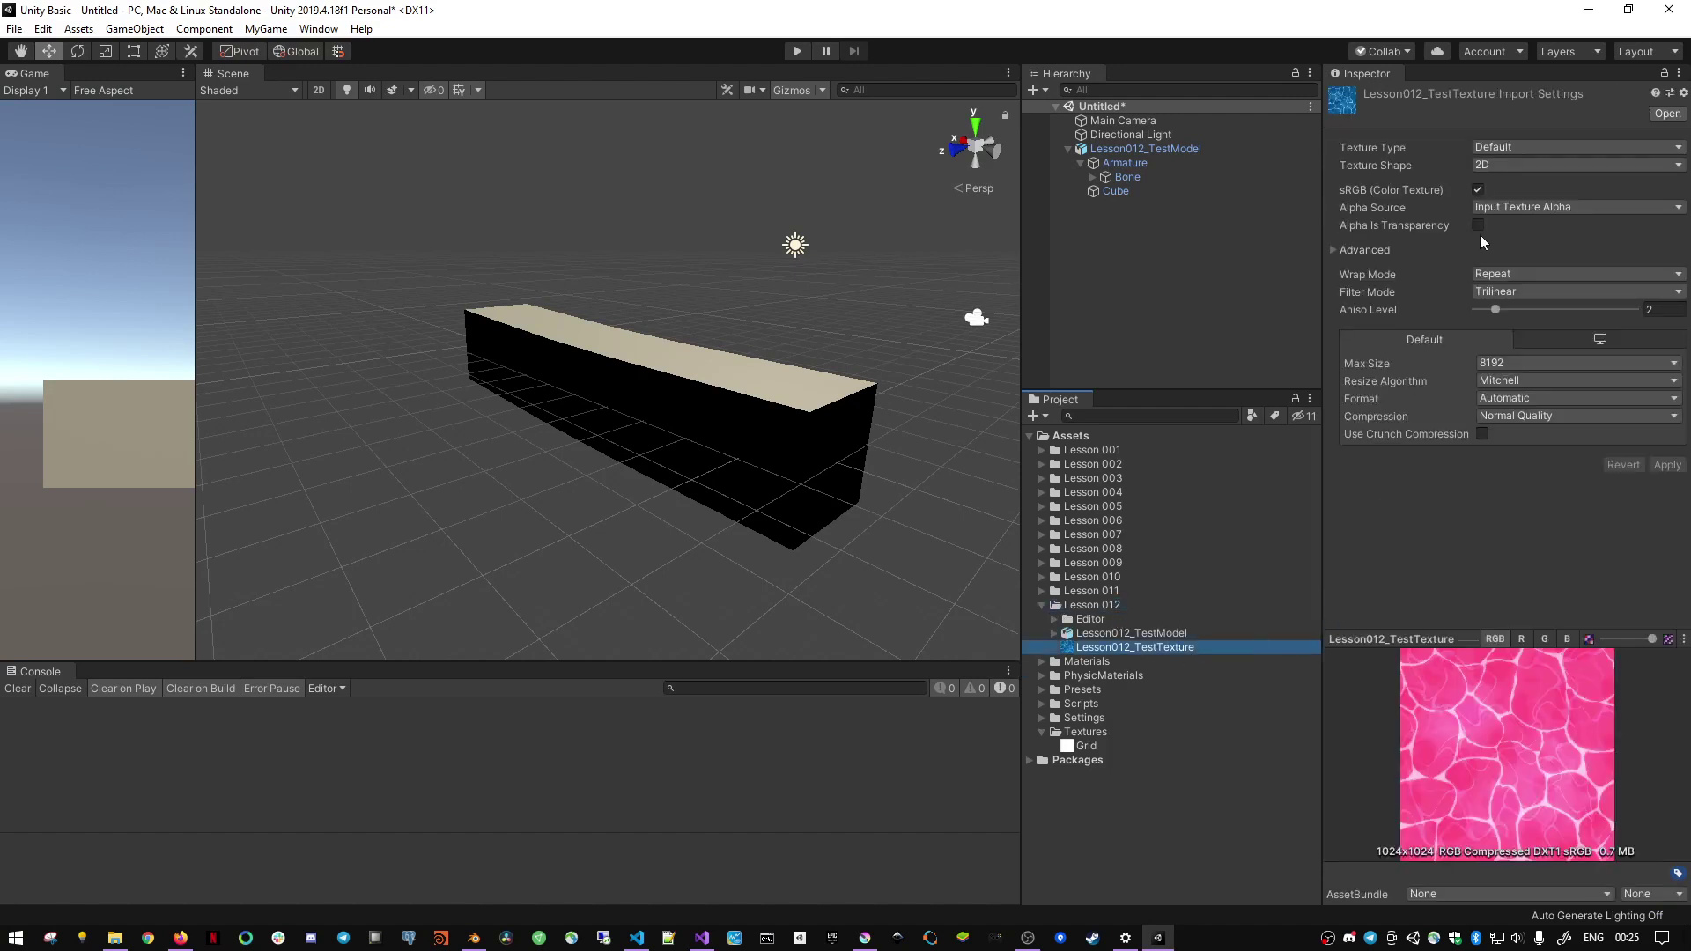
click(1502, 291)
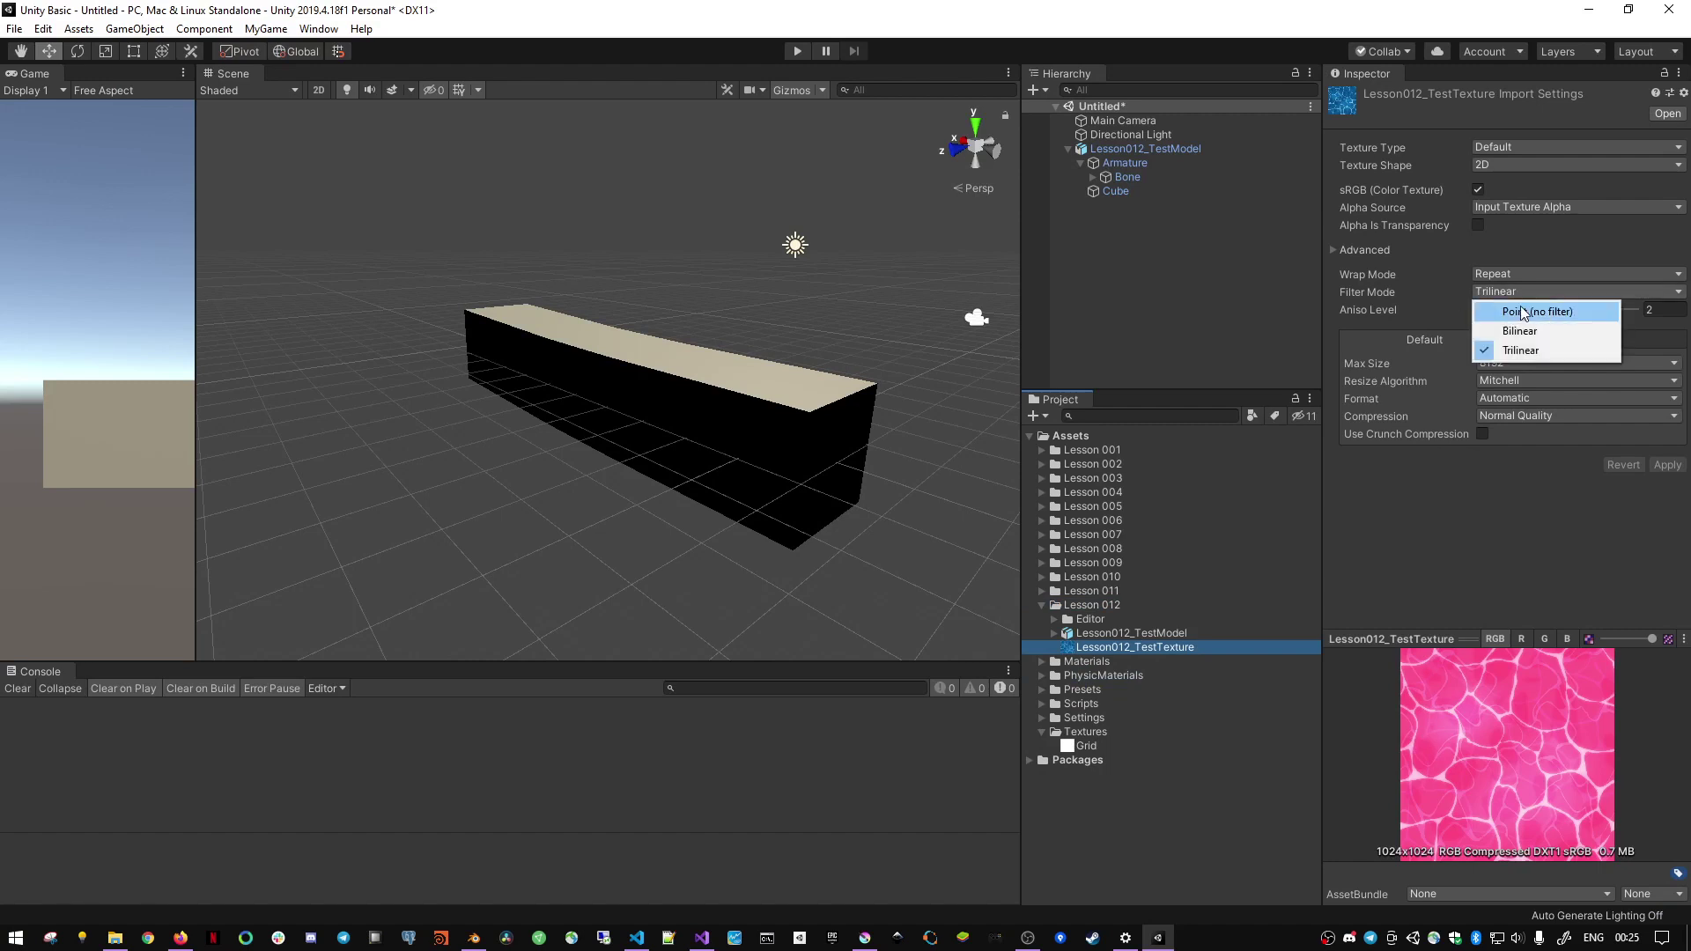
click(1524, 310)
click(1665, 465)
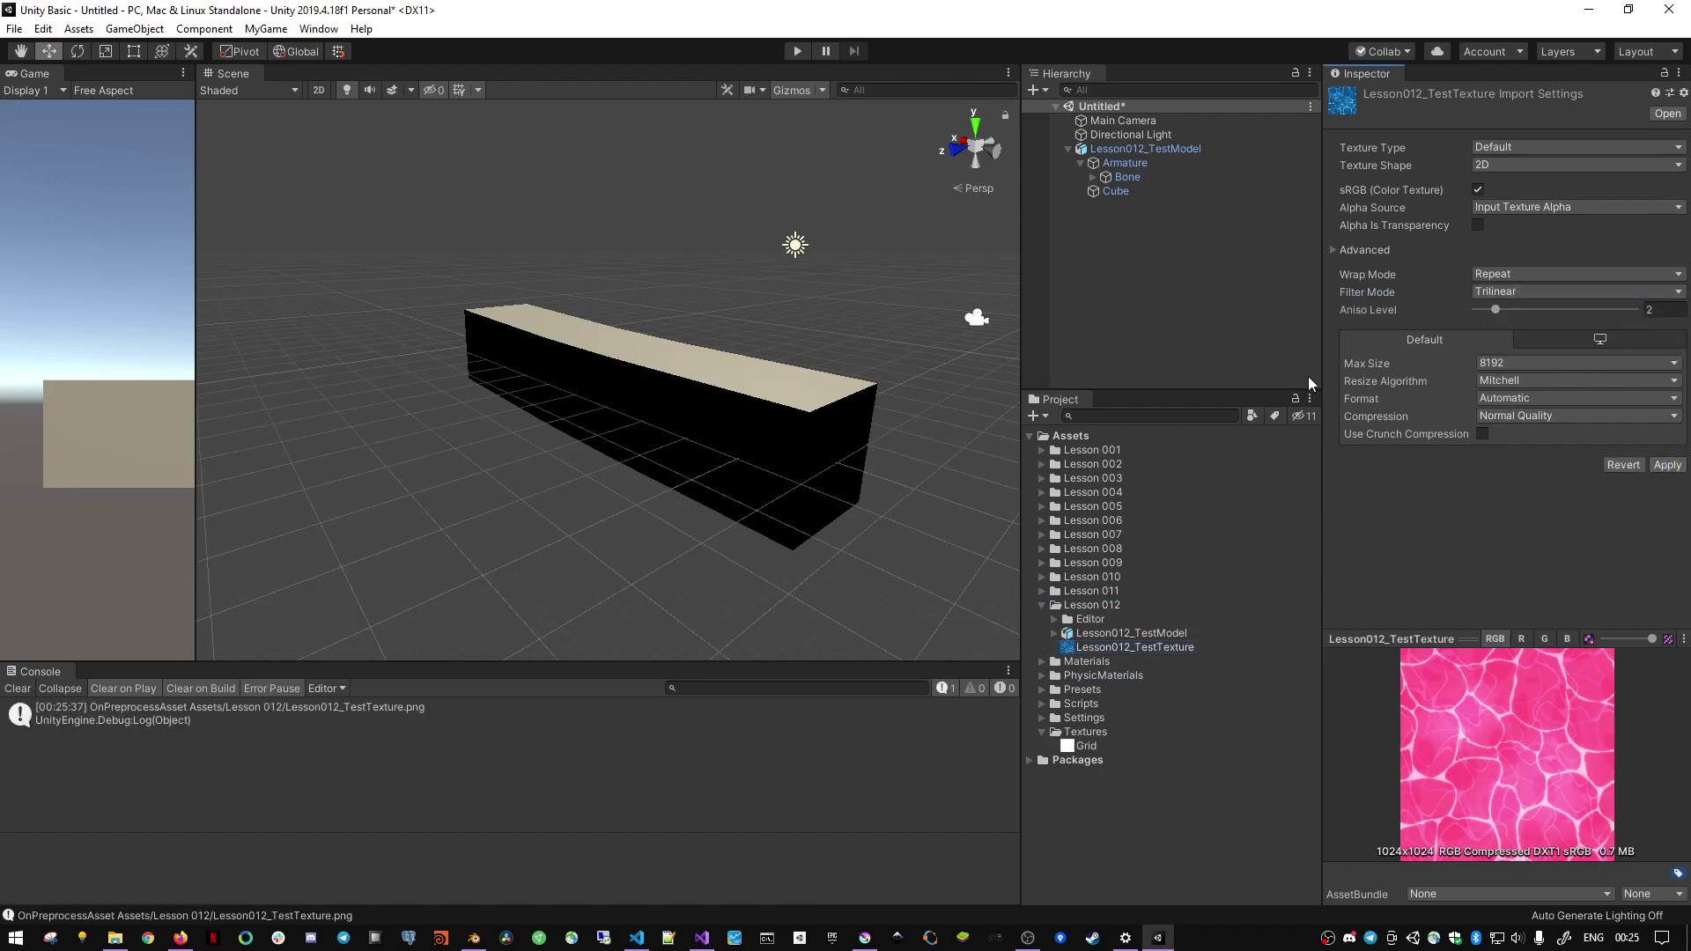
- Look over the texture's Advanced settings, then highlight OnPostprocessTexture in the script
click(1335, 252)
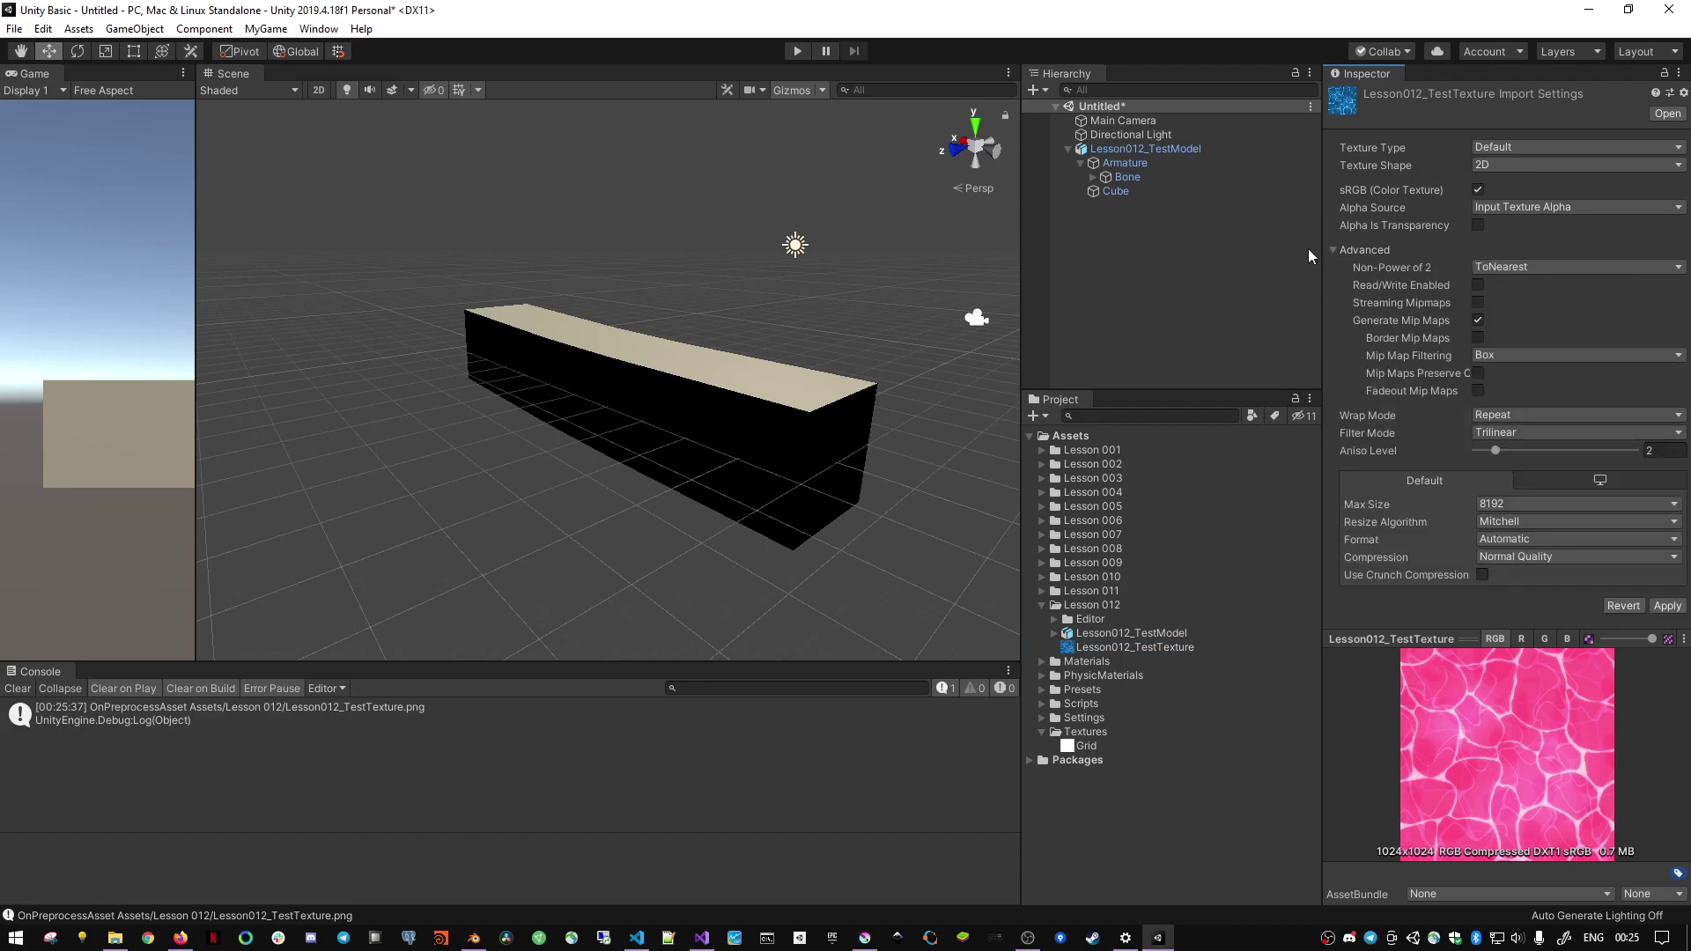
click(1516, 267)
click(1345, 252)
click(1346, 252)
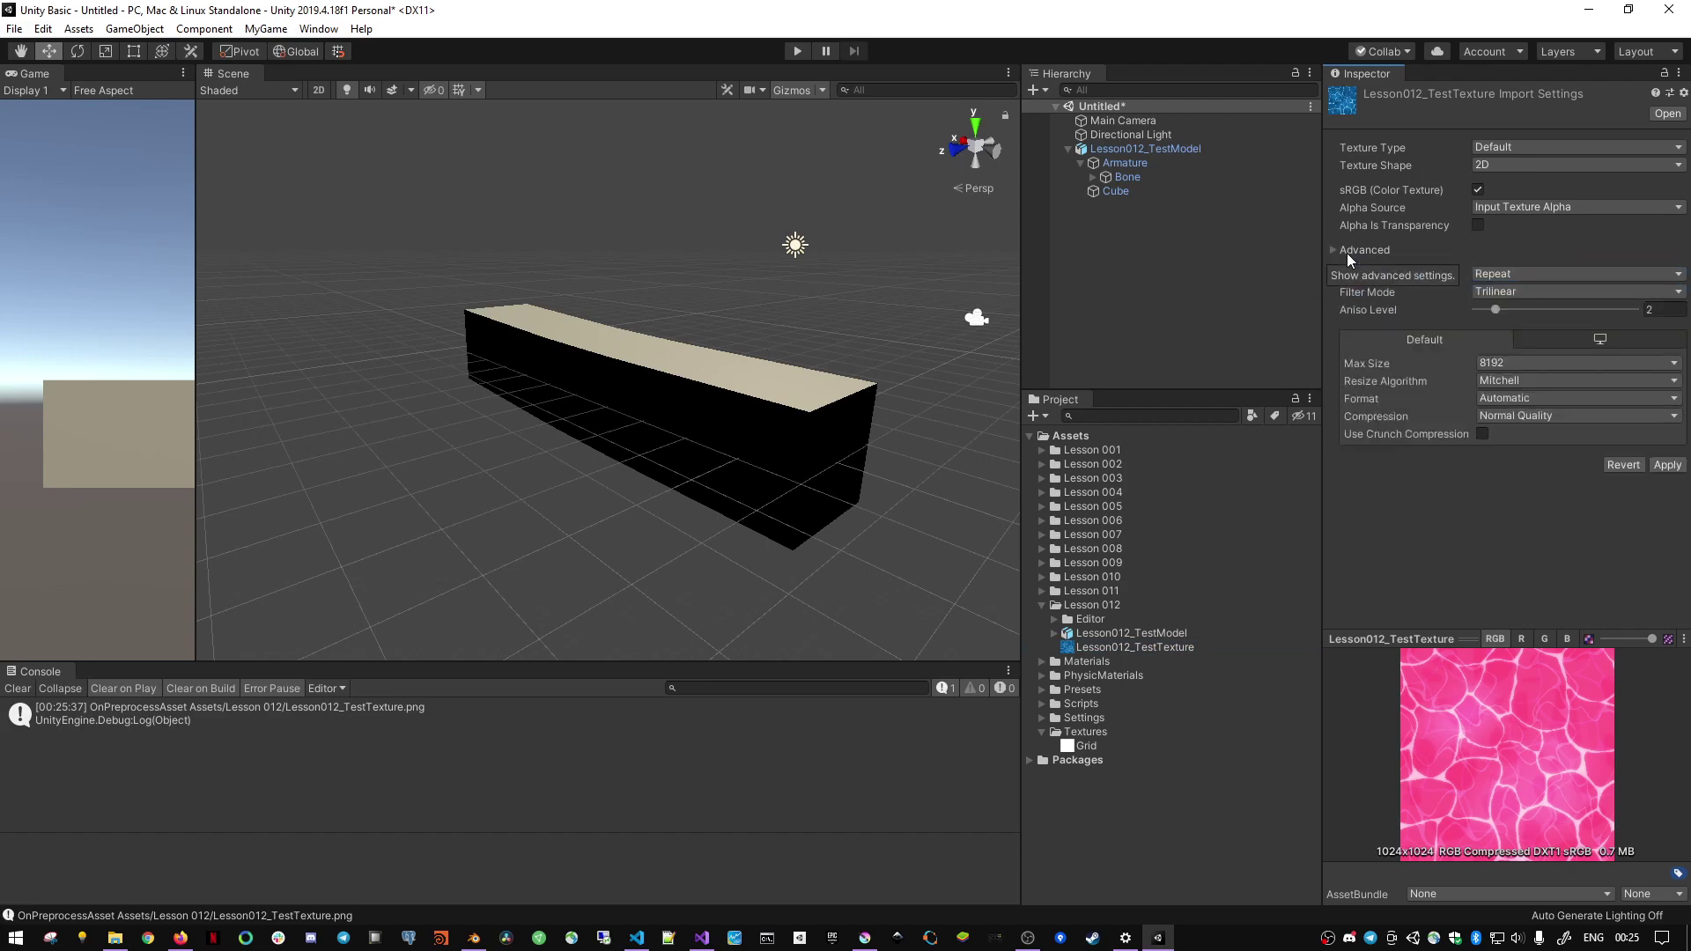
key(alt+Tab)
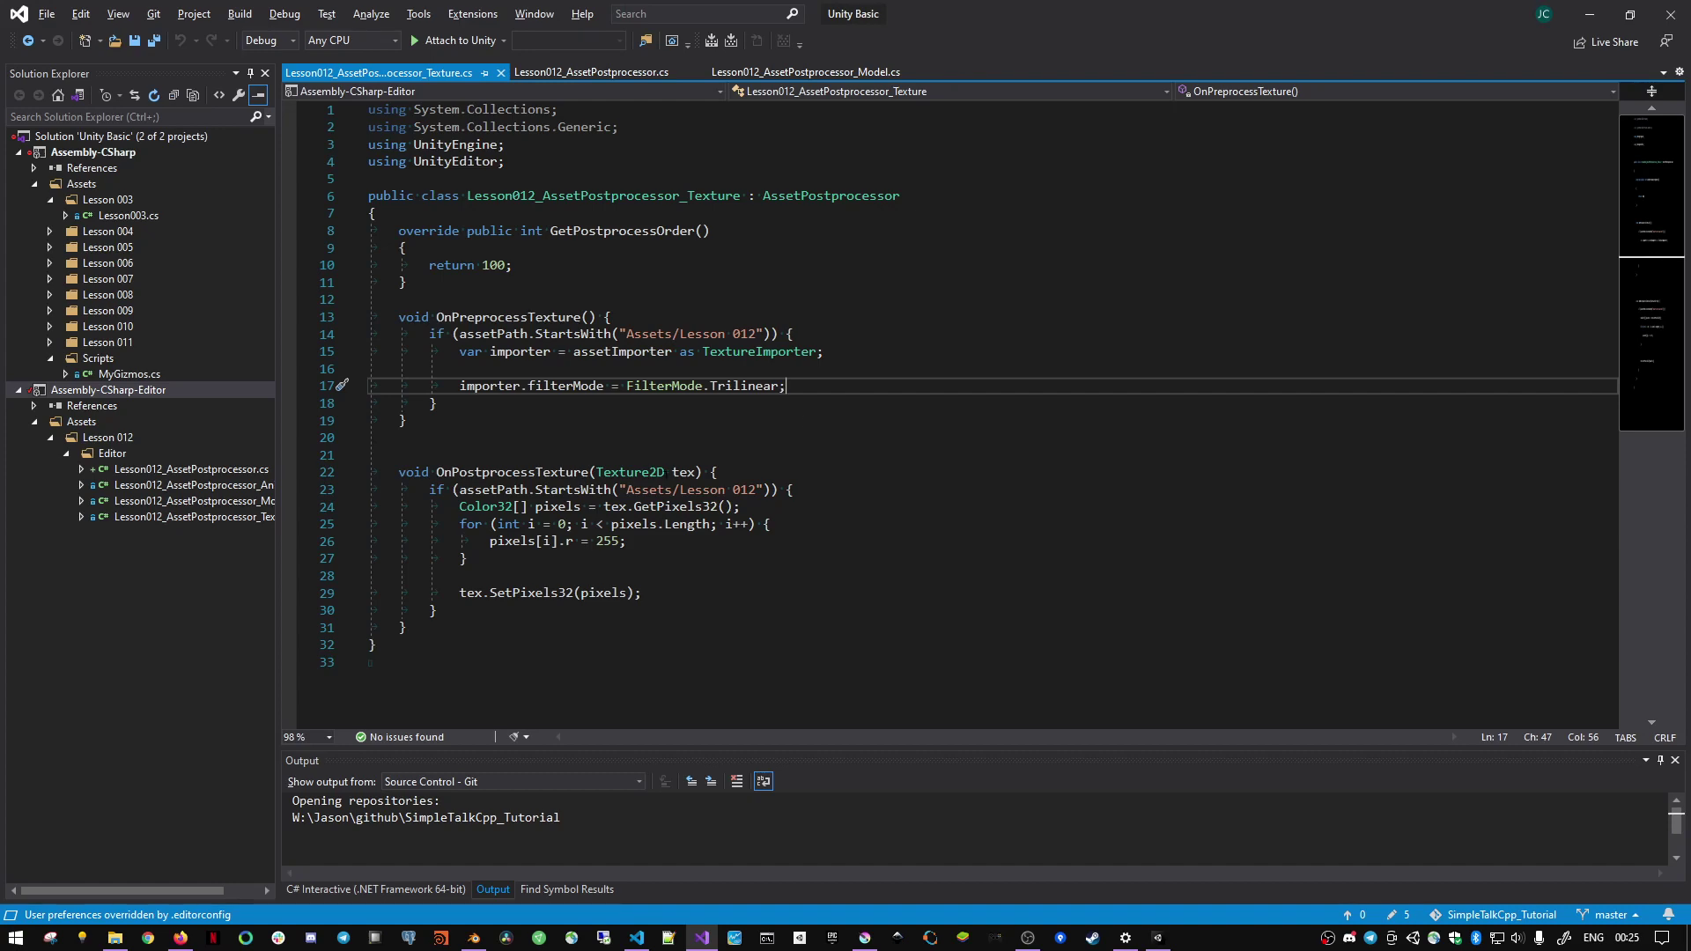
double_click(505, 472)
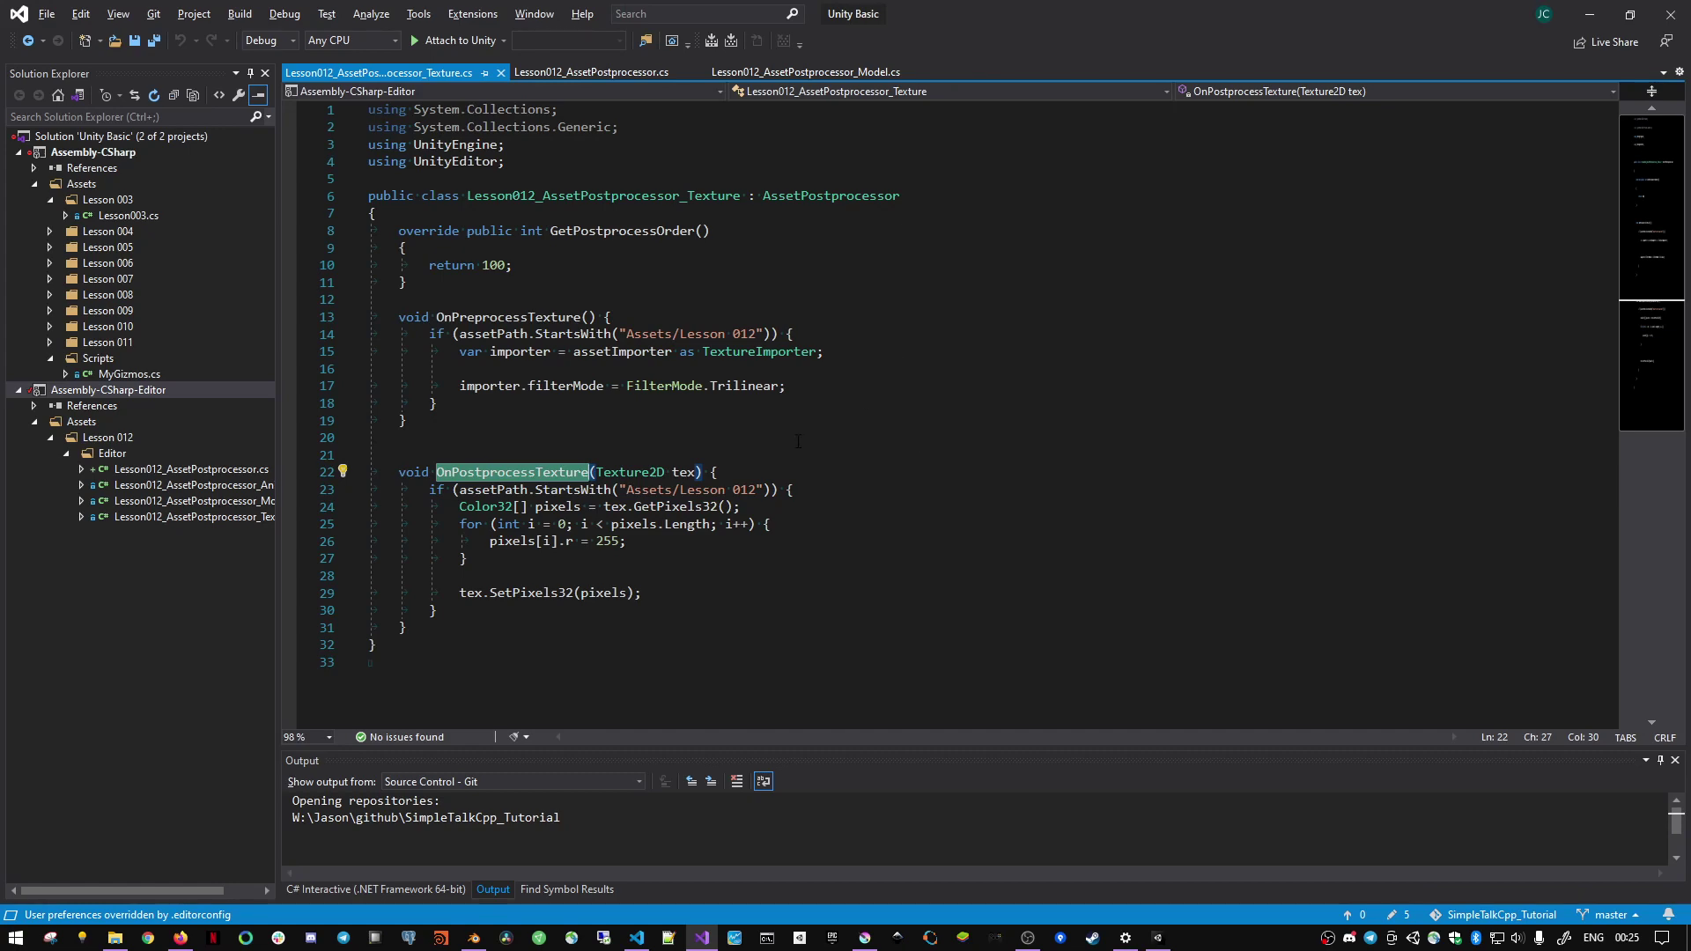
- Add 'return;' as the first line of OnPostprocessTexture and save the script
click(744, 544)
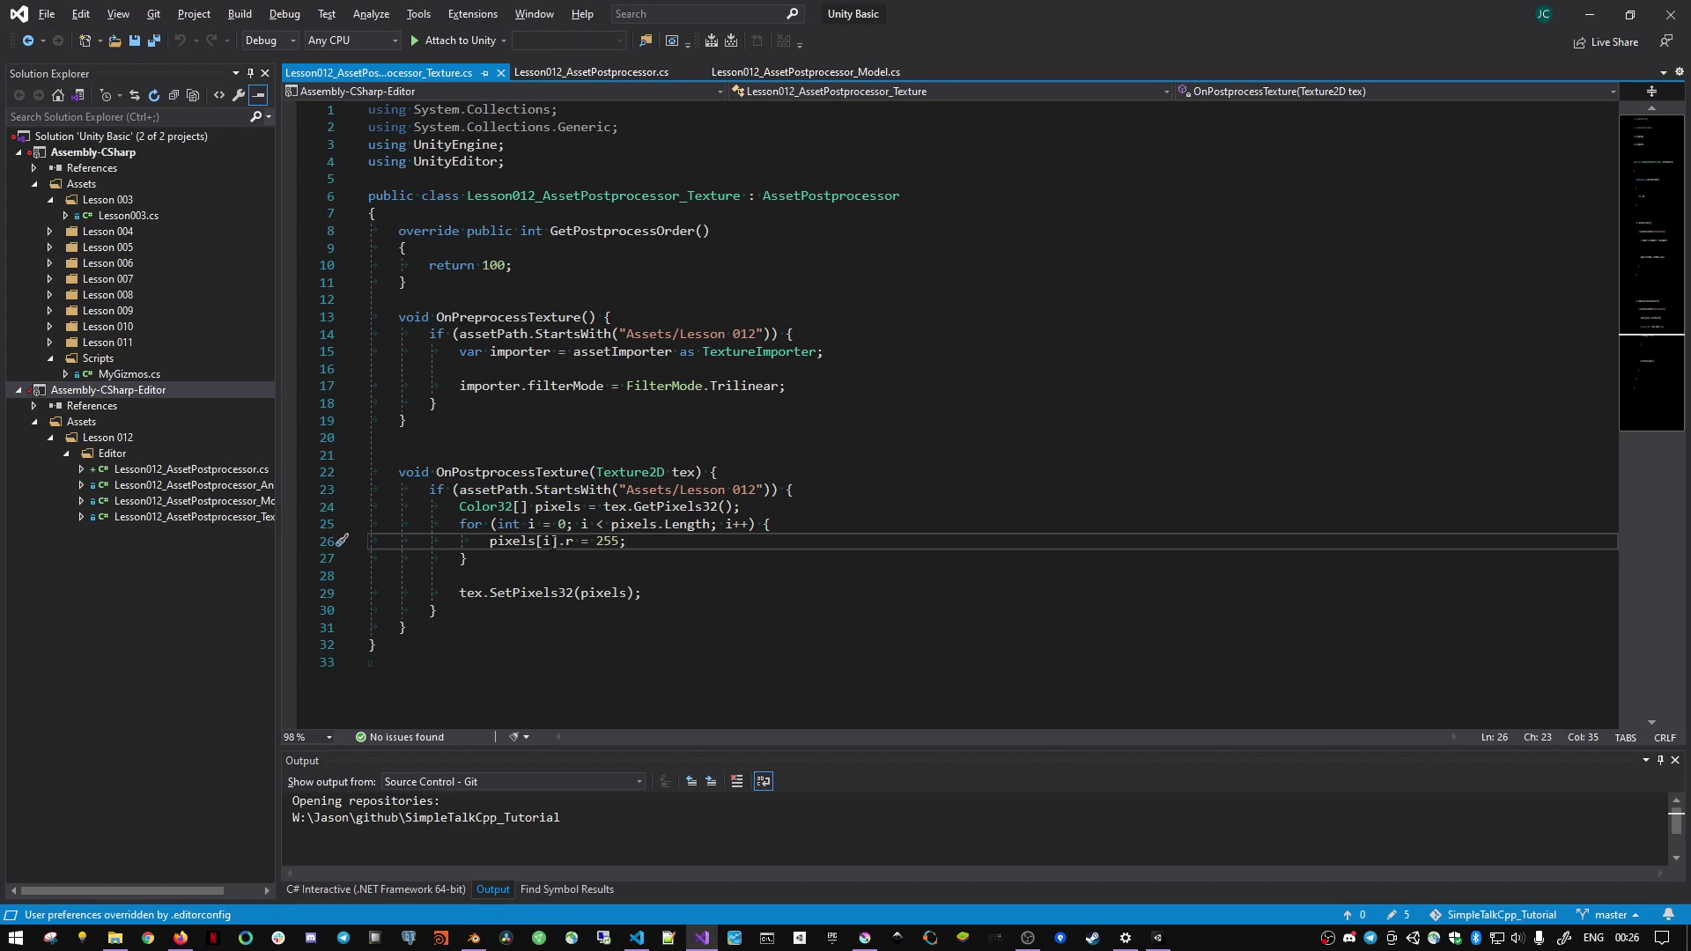
click(731, 472)
key(Return)
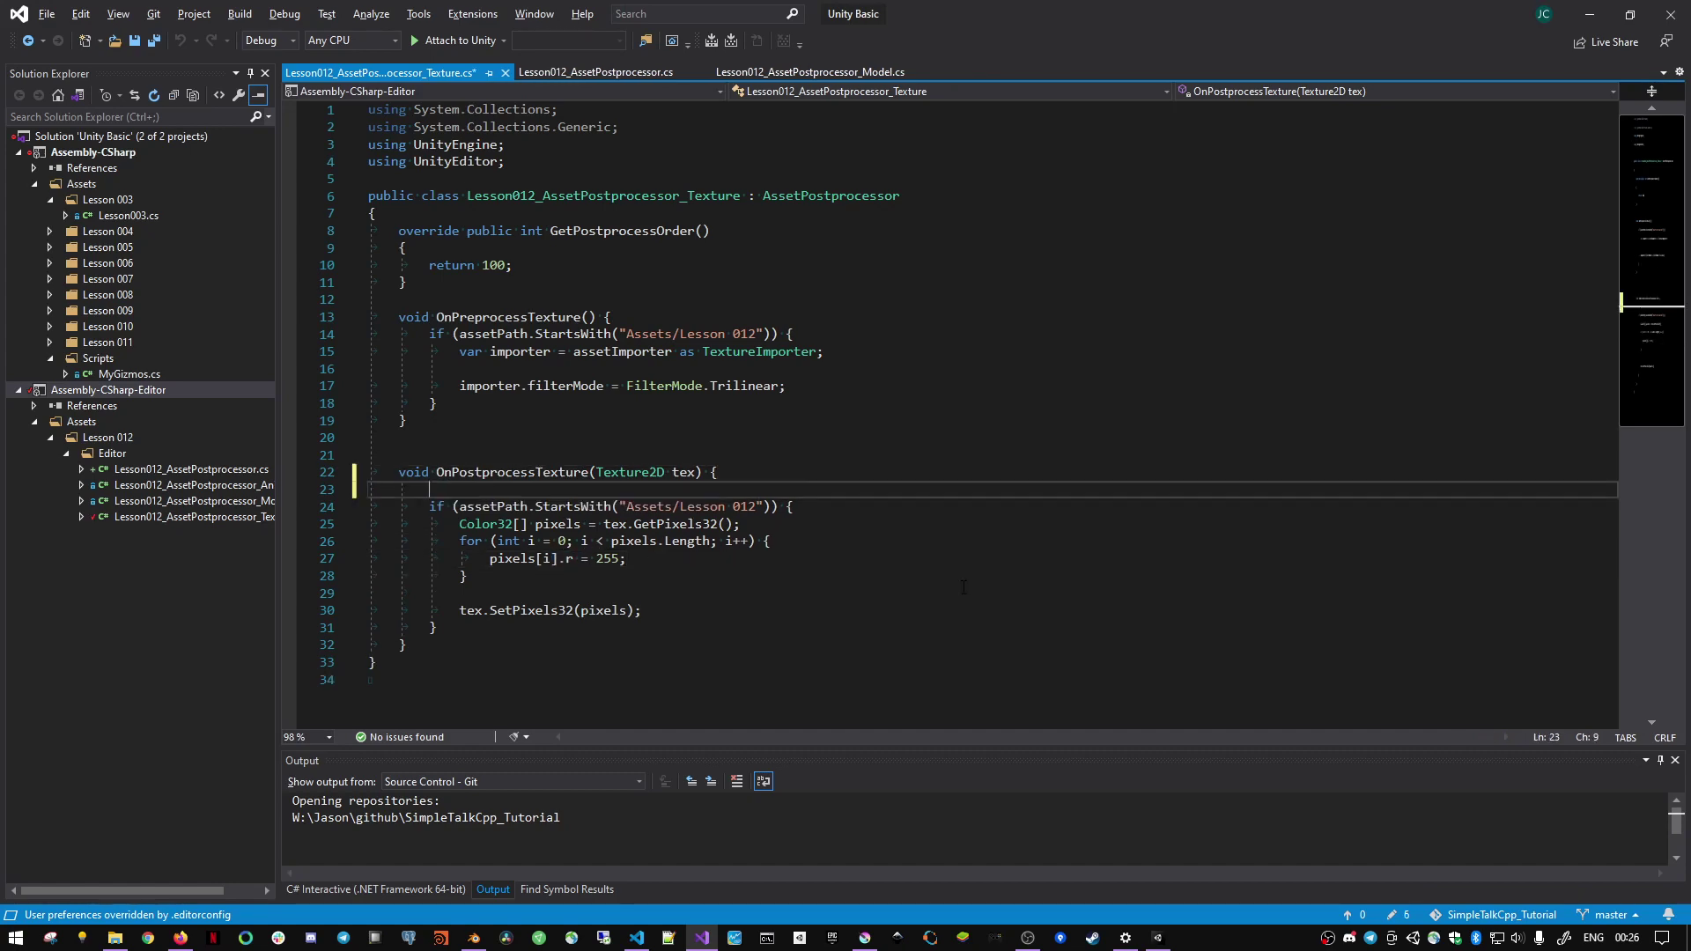
key(Return)
key(Up)
text(return;)
key(ctrl+s)
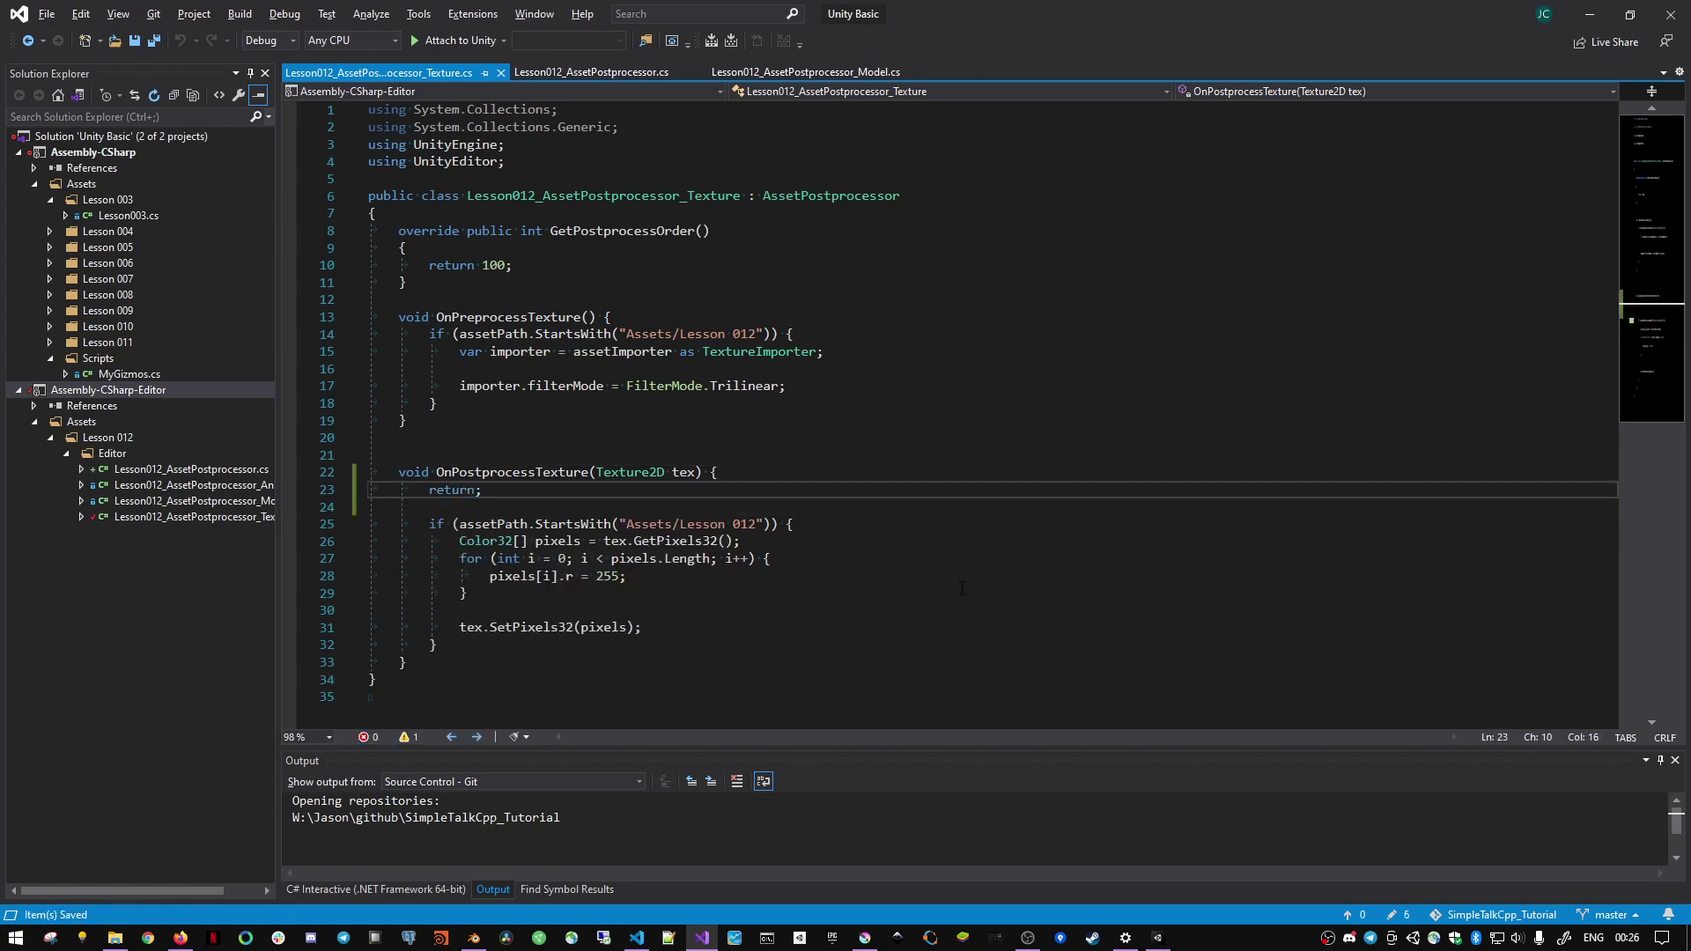
key(alt+Tab)
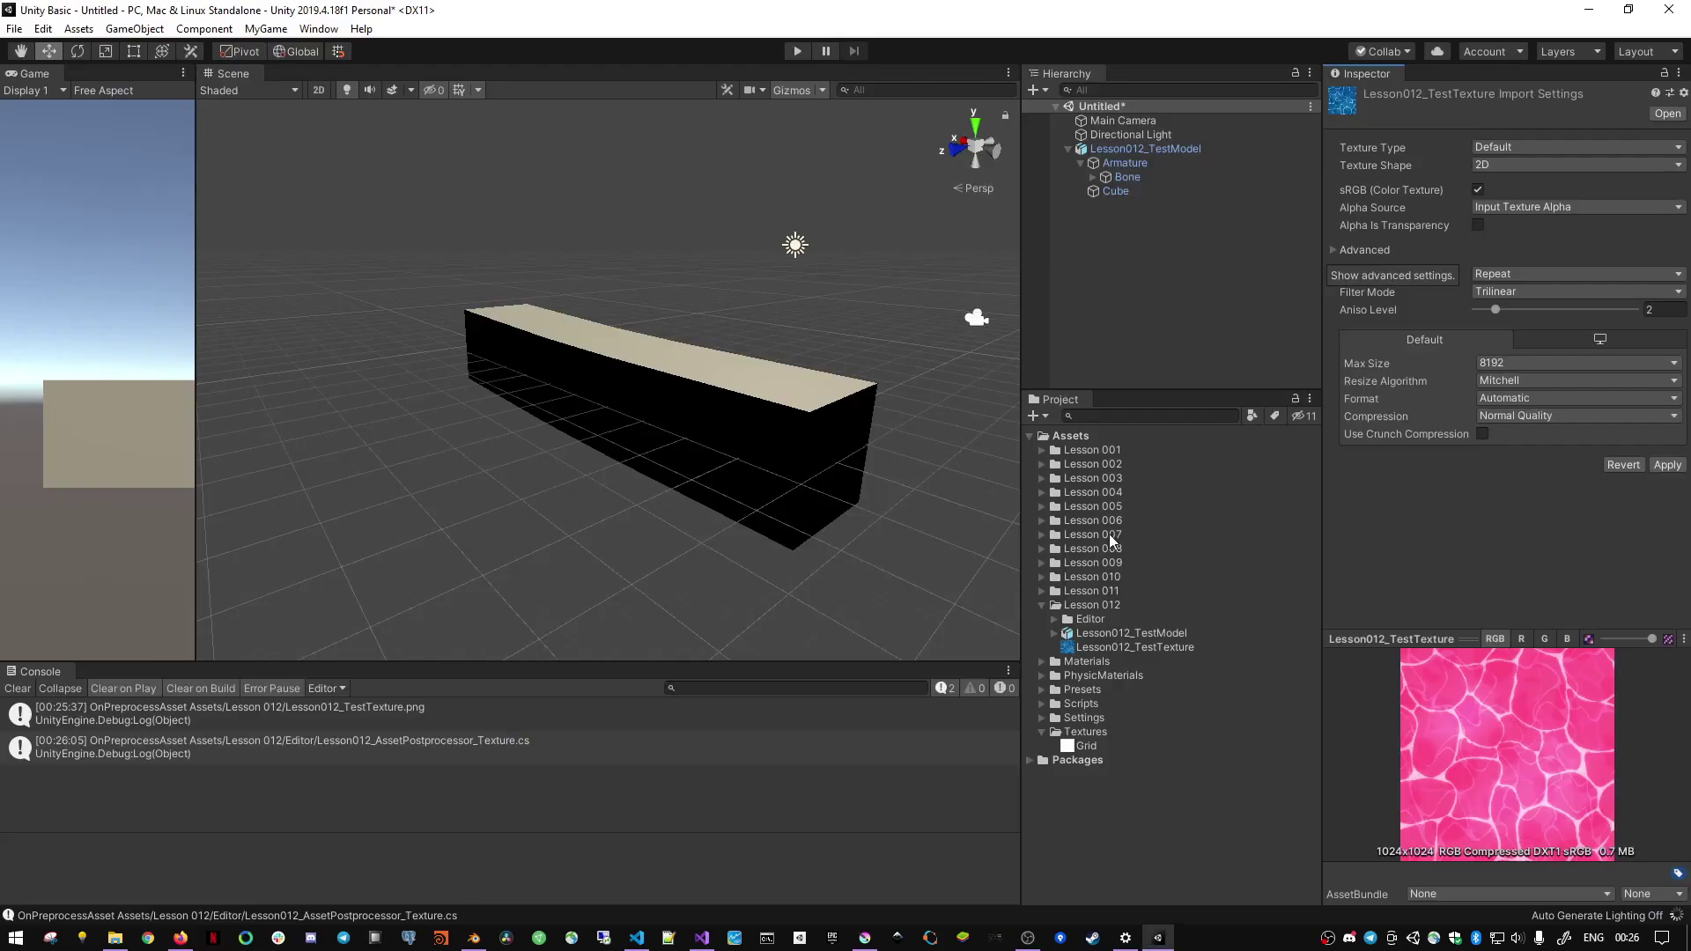
- Reimport Lesson012_TestTexture, apply the pending import settings, and enlarge its preview
click(1171, 647)
right_click(1173, 647)
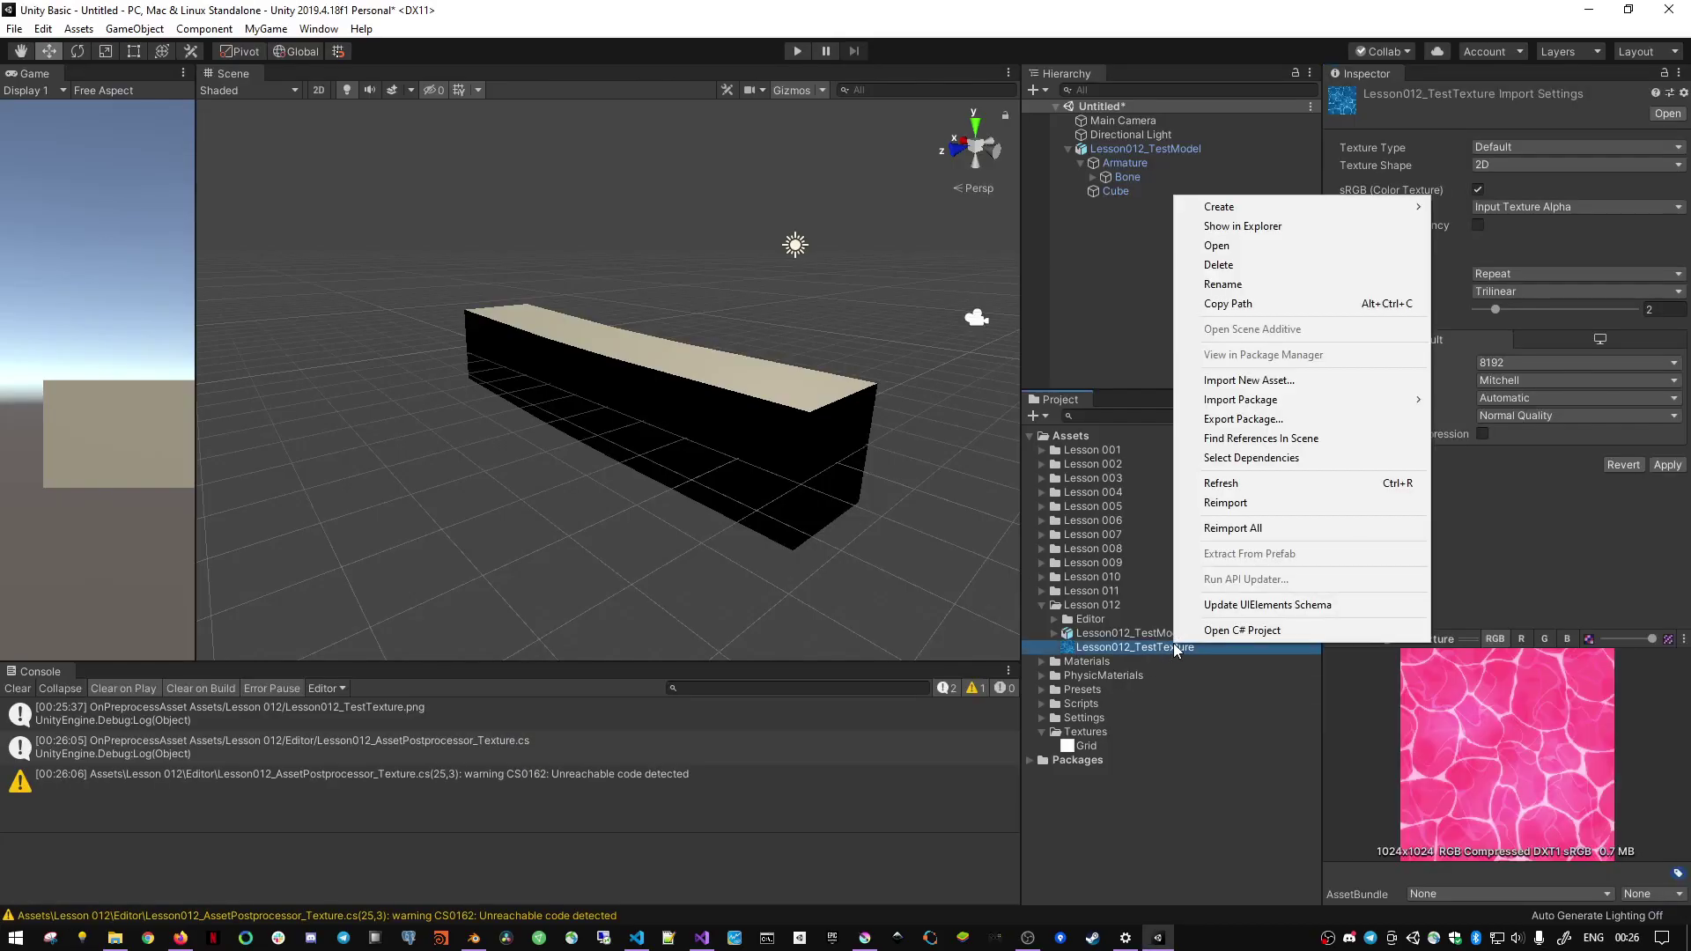
click(1244, 506)
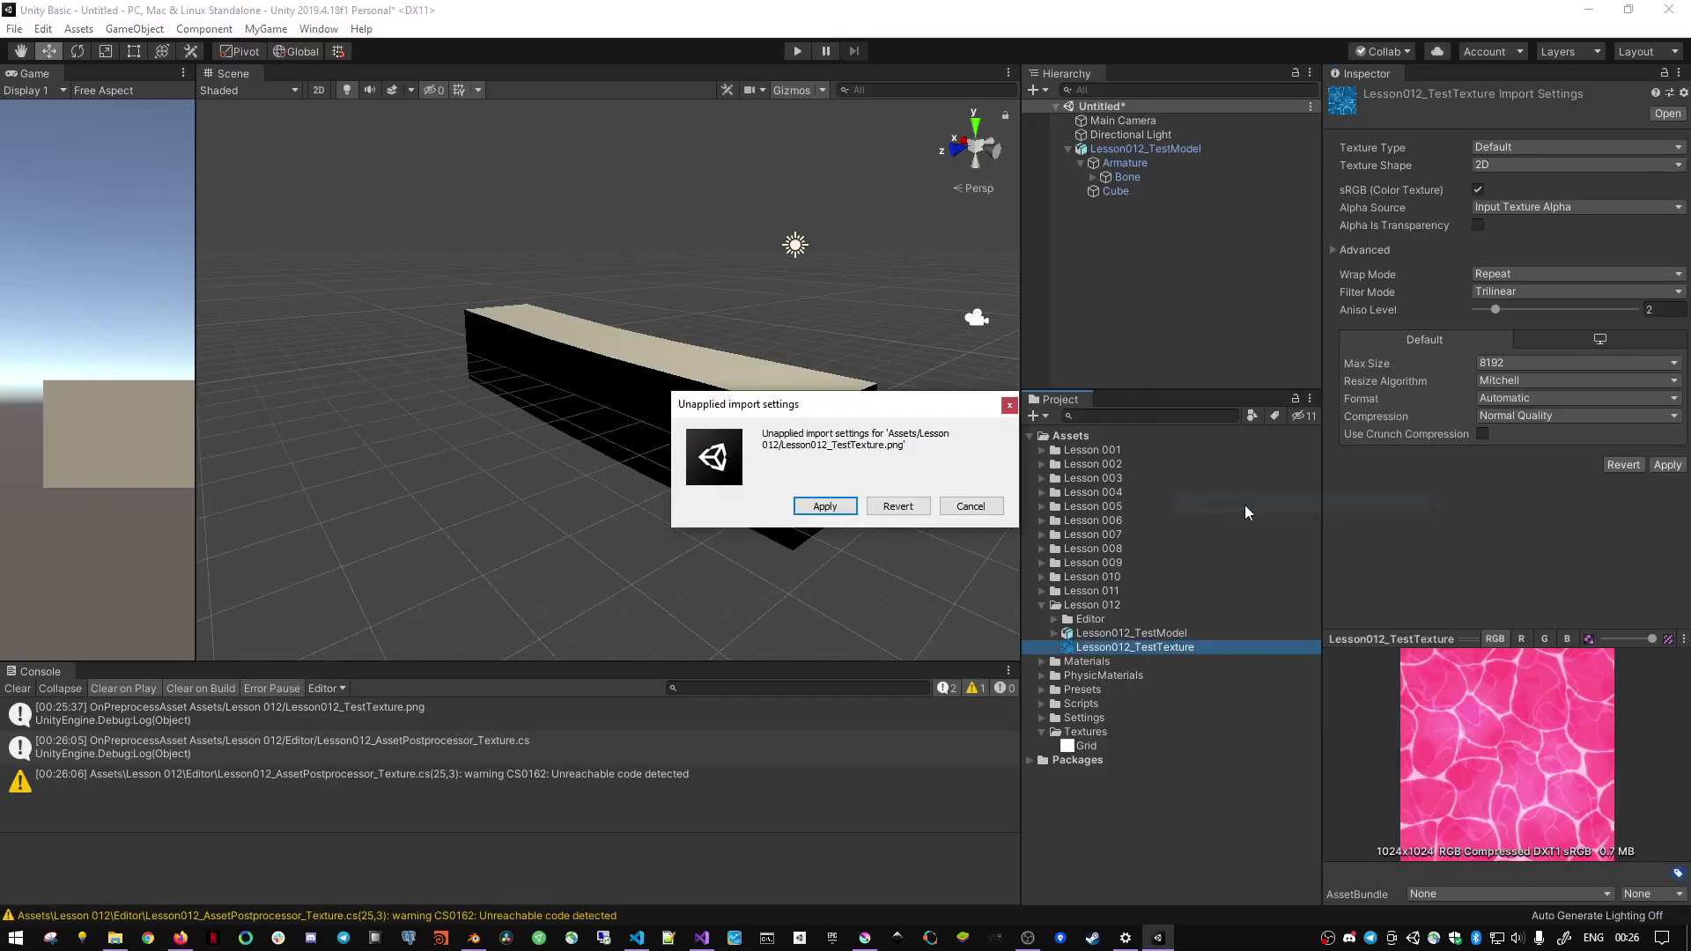
click(819, 506)
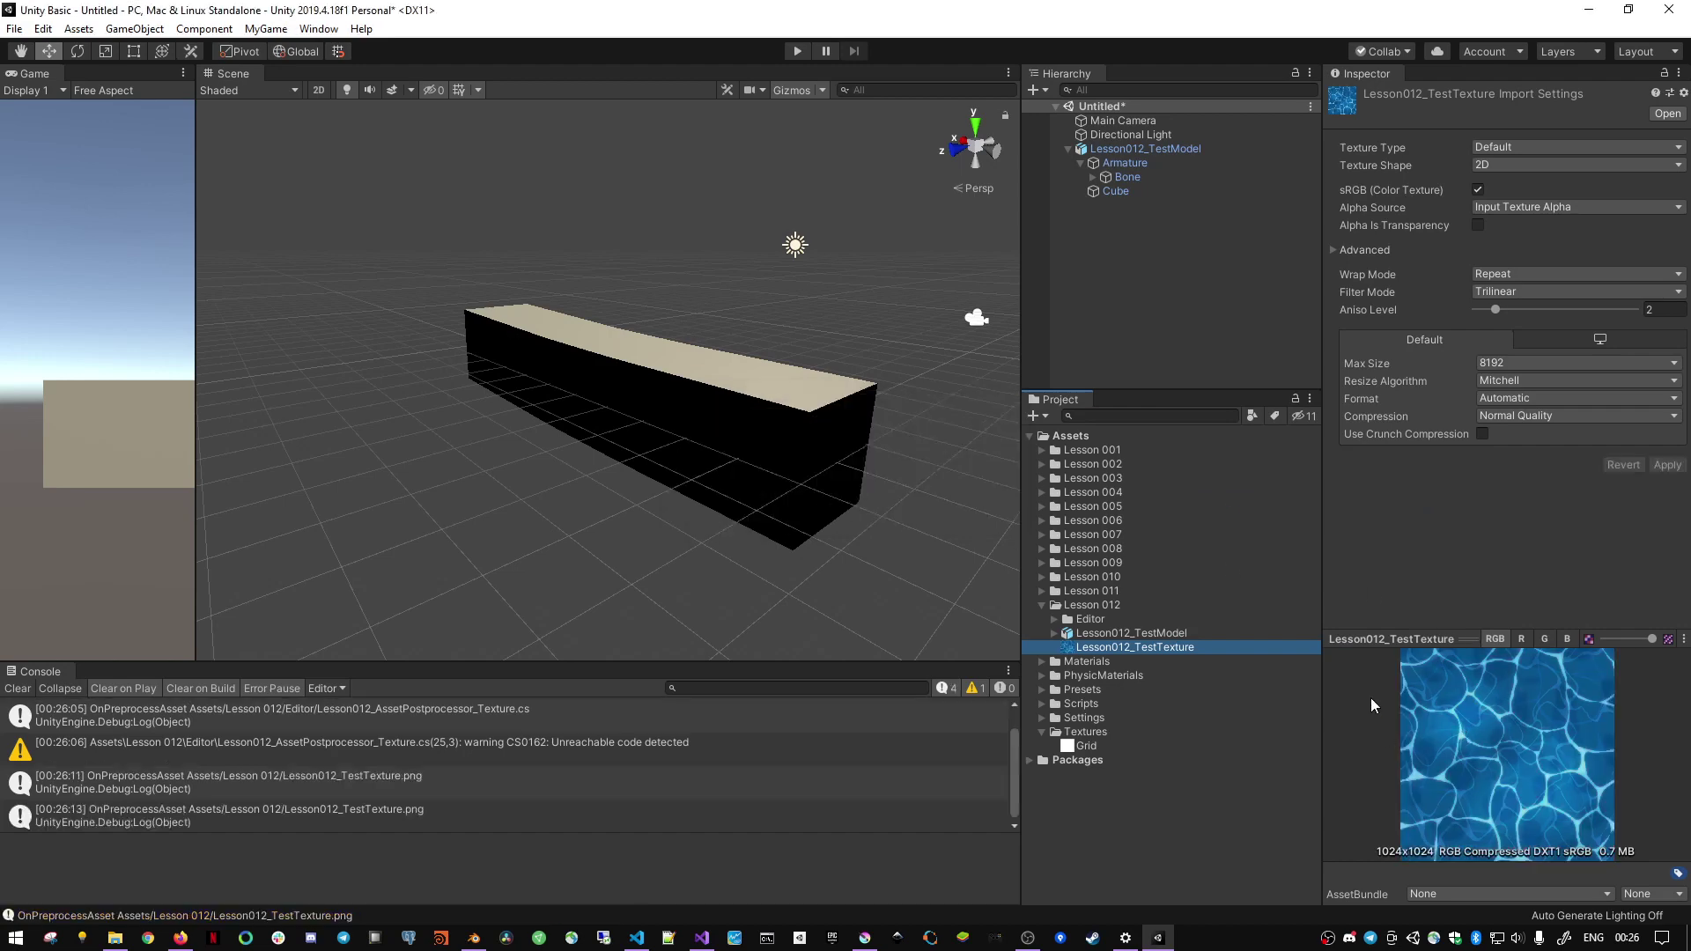
drag(1464, 638, 1452, 522)
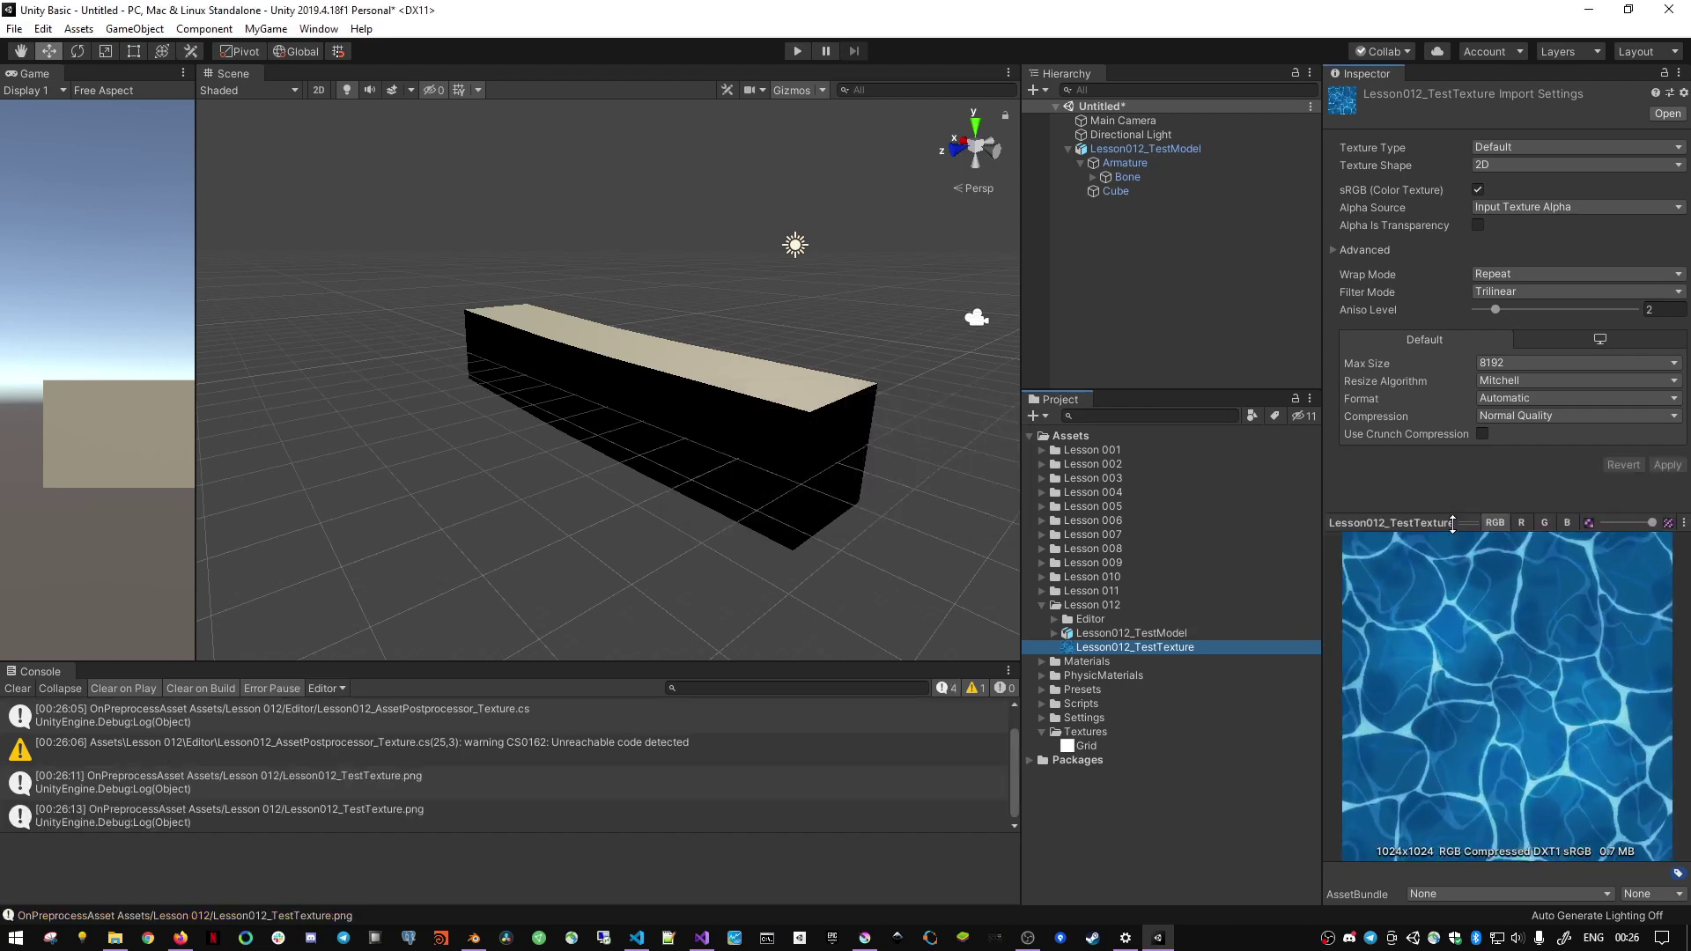
key(alt+Tab)
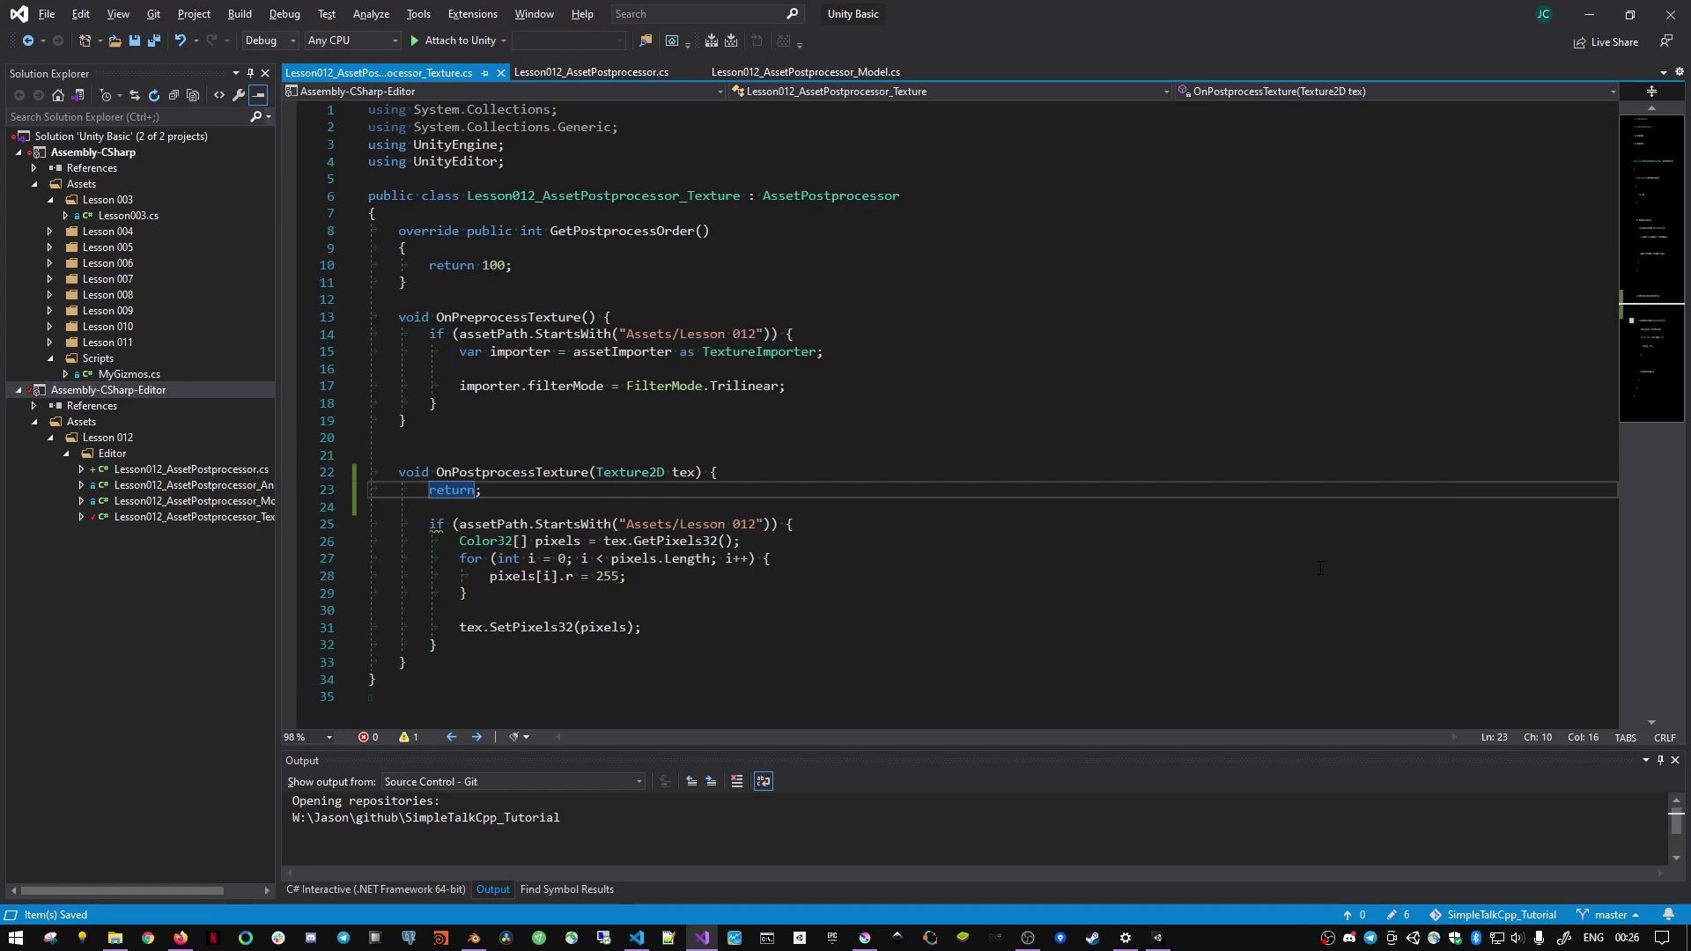
- Delete the 'return;' line and review the GetPixels32 red-channel pixel loop
key(Home)
key(ctrl+x)
key(ctrl+x)
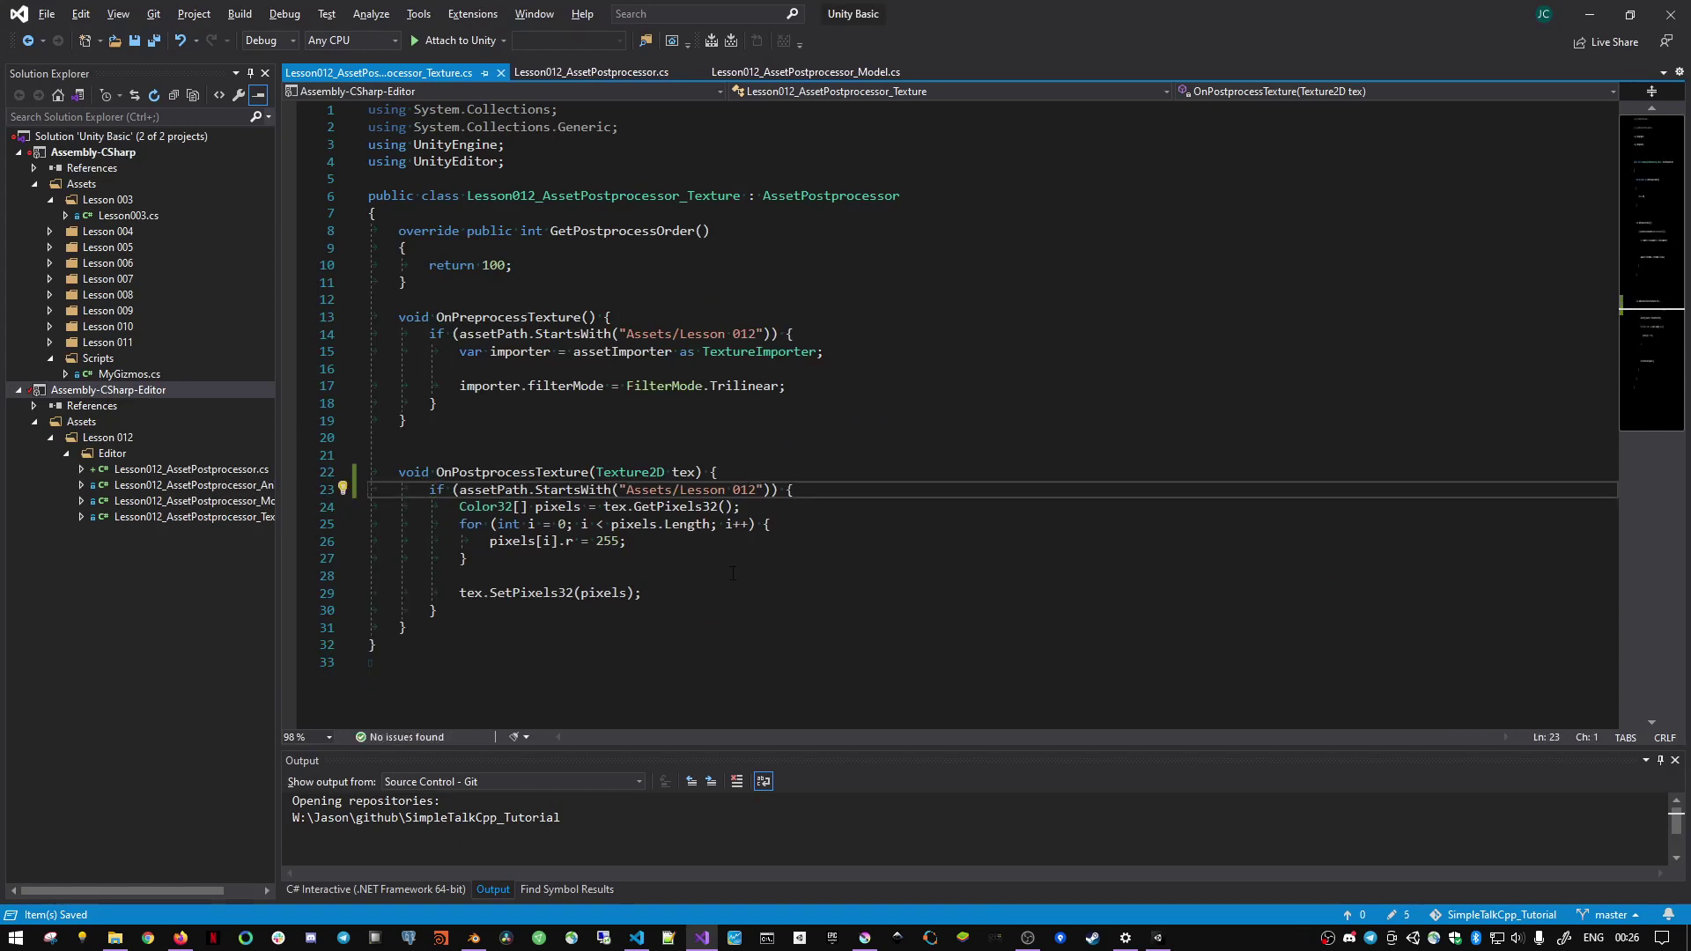
double_click(673, 506)
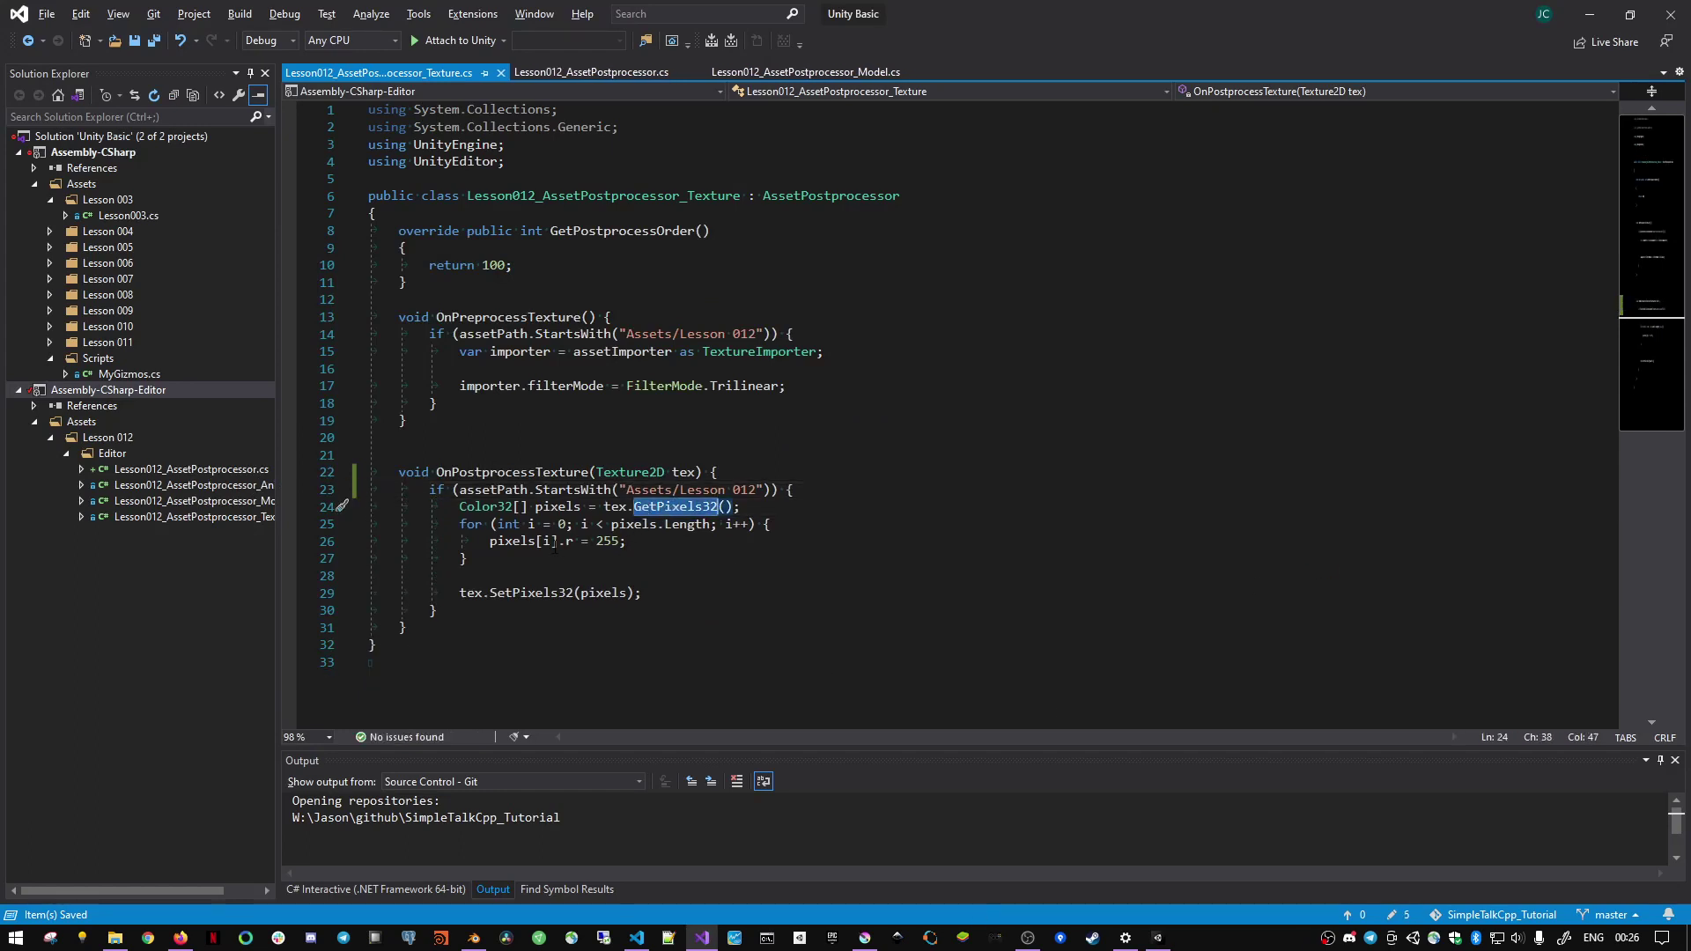
drag(554, 541, 627, 541)
click(630, 541)
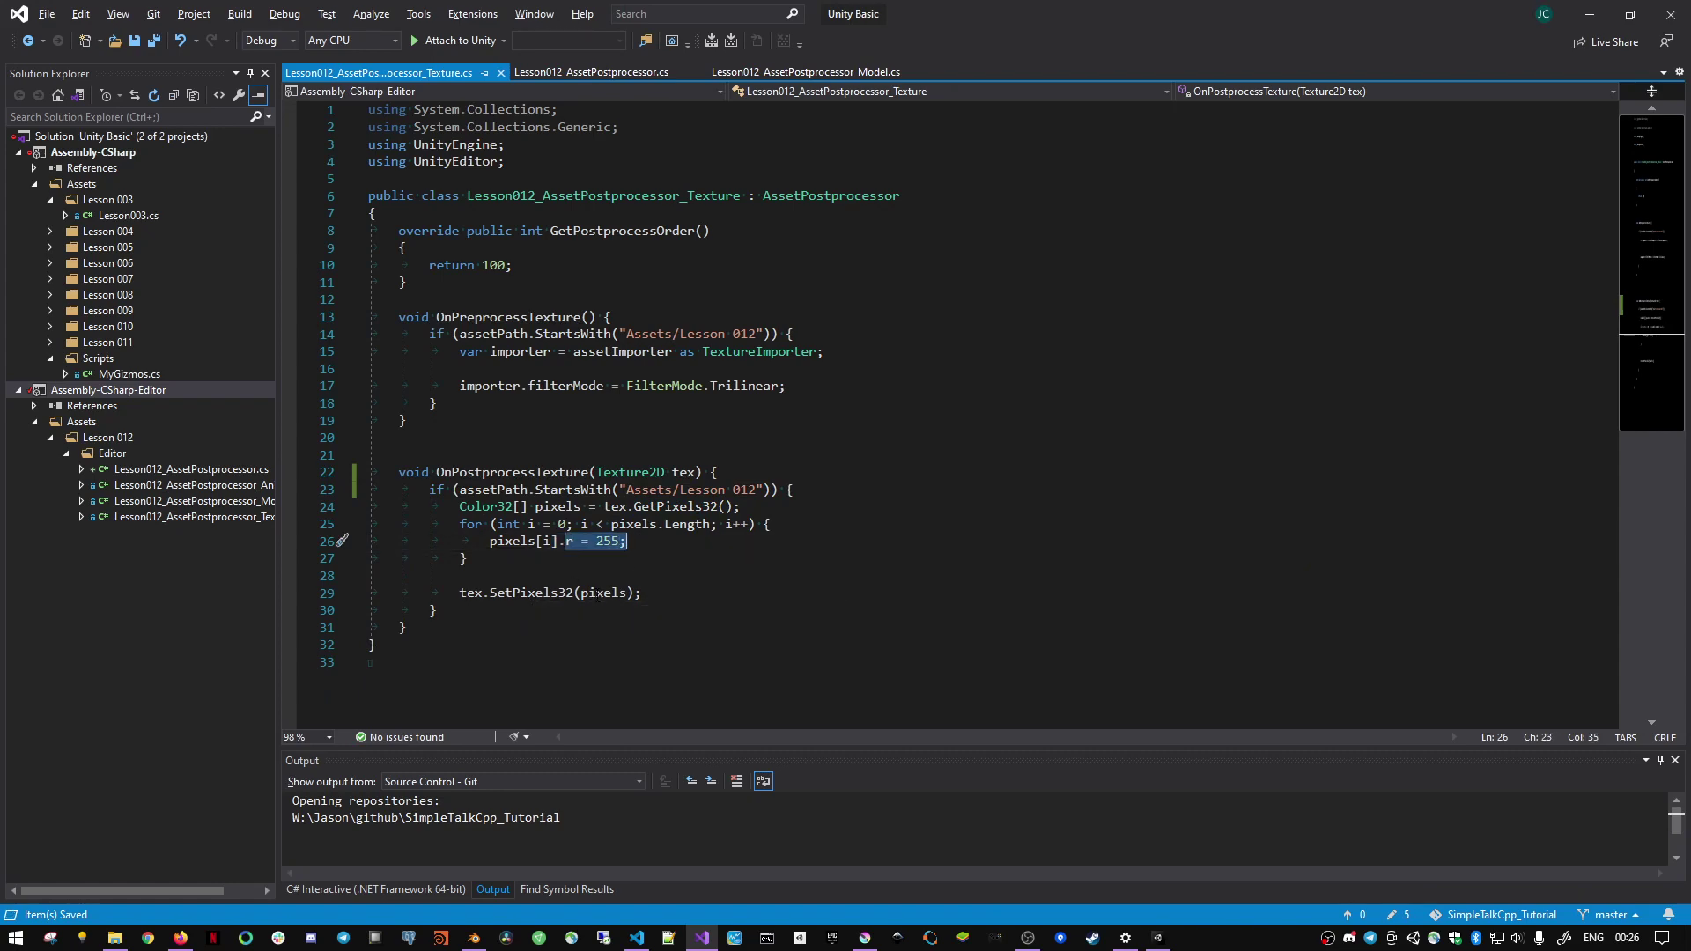
click(617, 592)
key(alt+Tab)
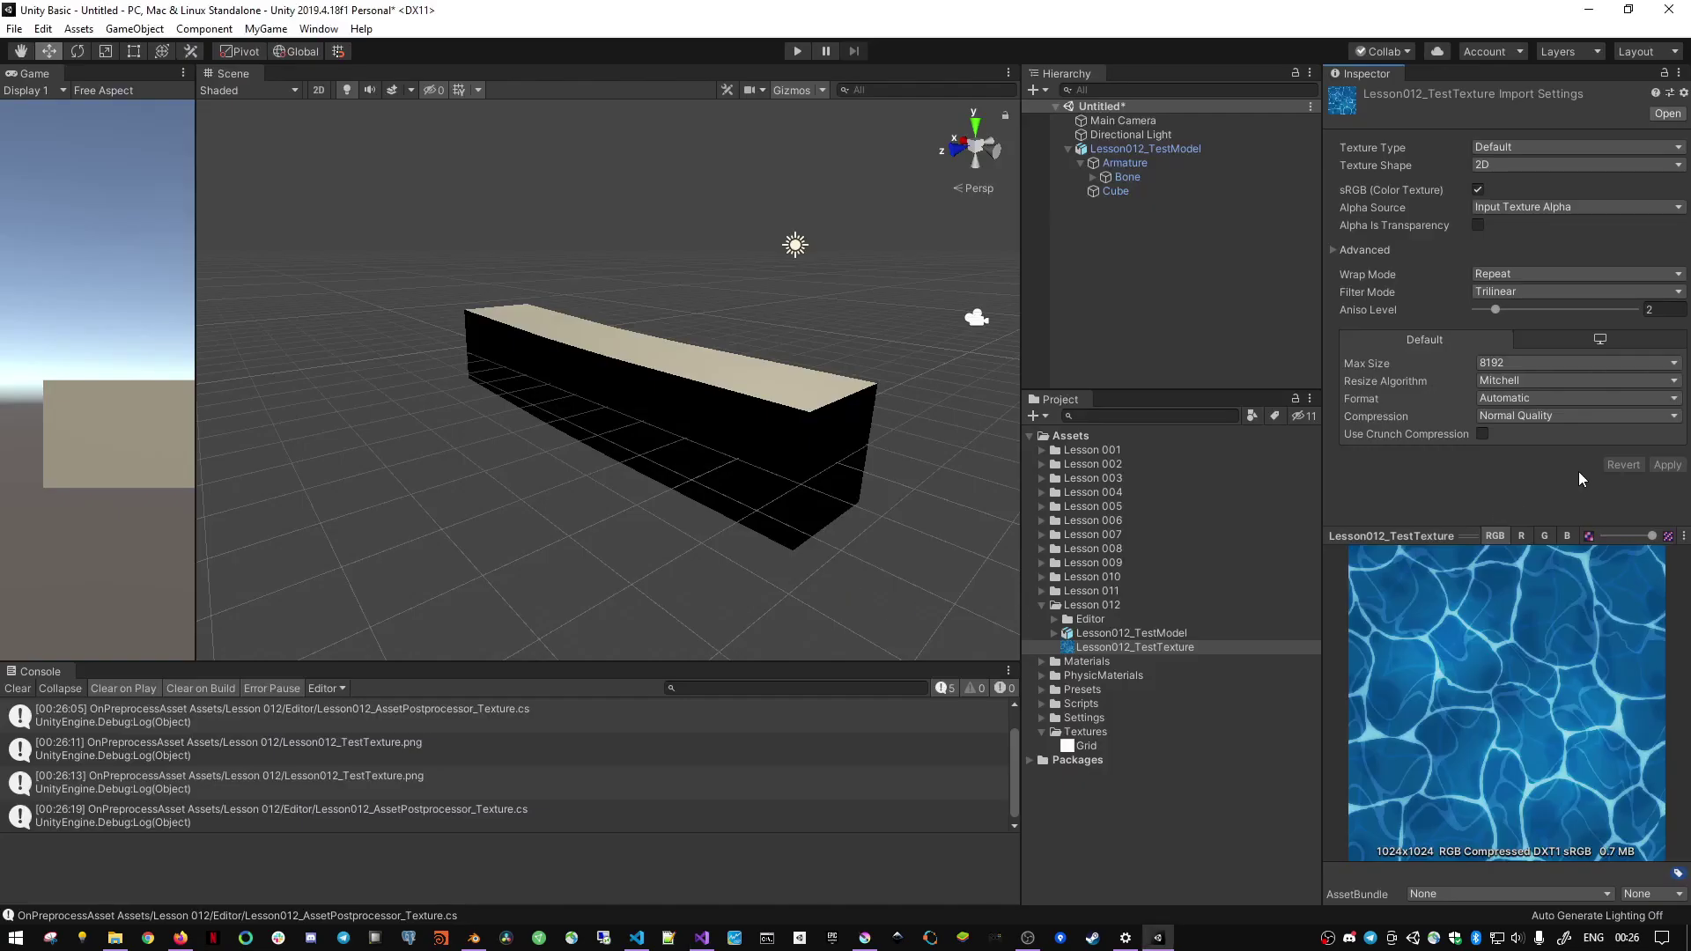
- Clear the Console, reimport Lesson012_TestTexture to get the red tint, and orbit the box
click(26, 690)
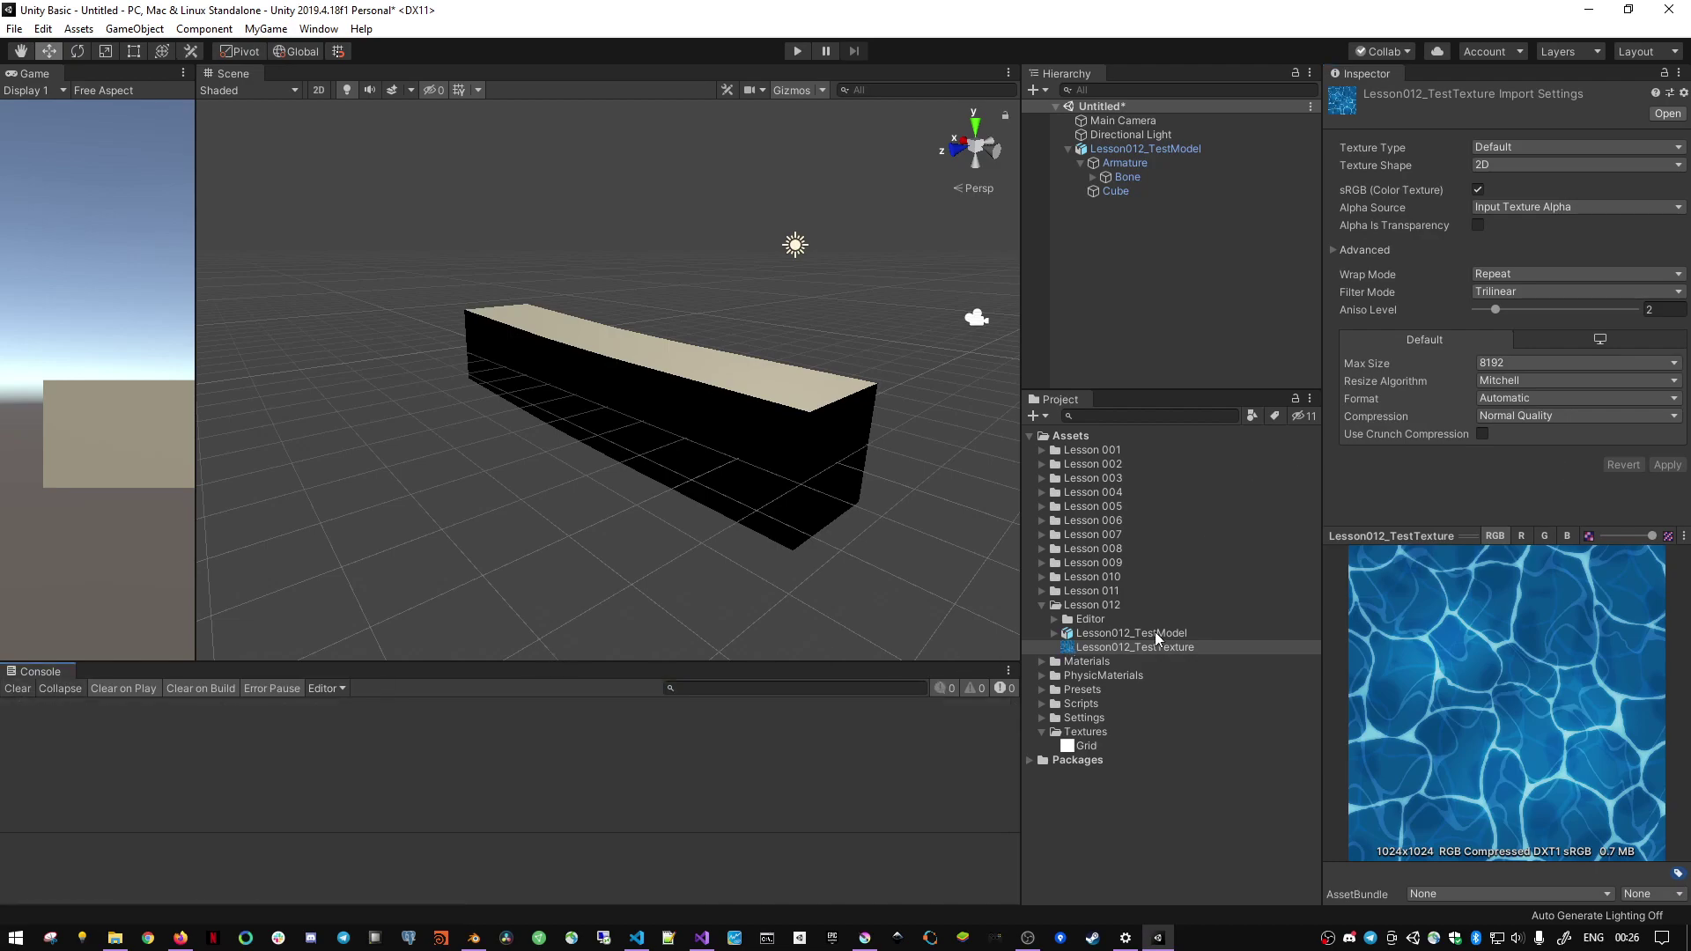
key(alt+Tab)
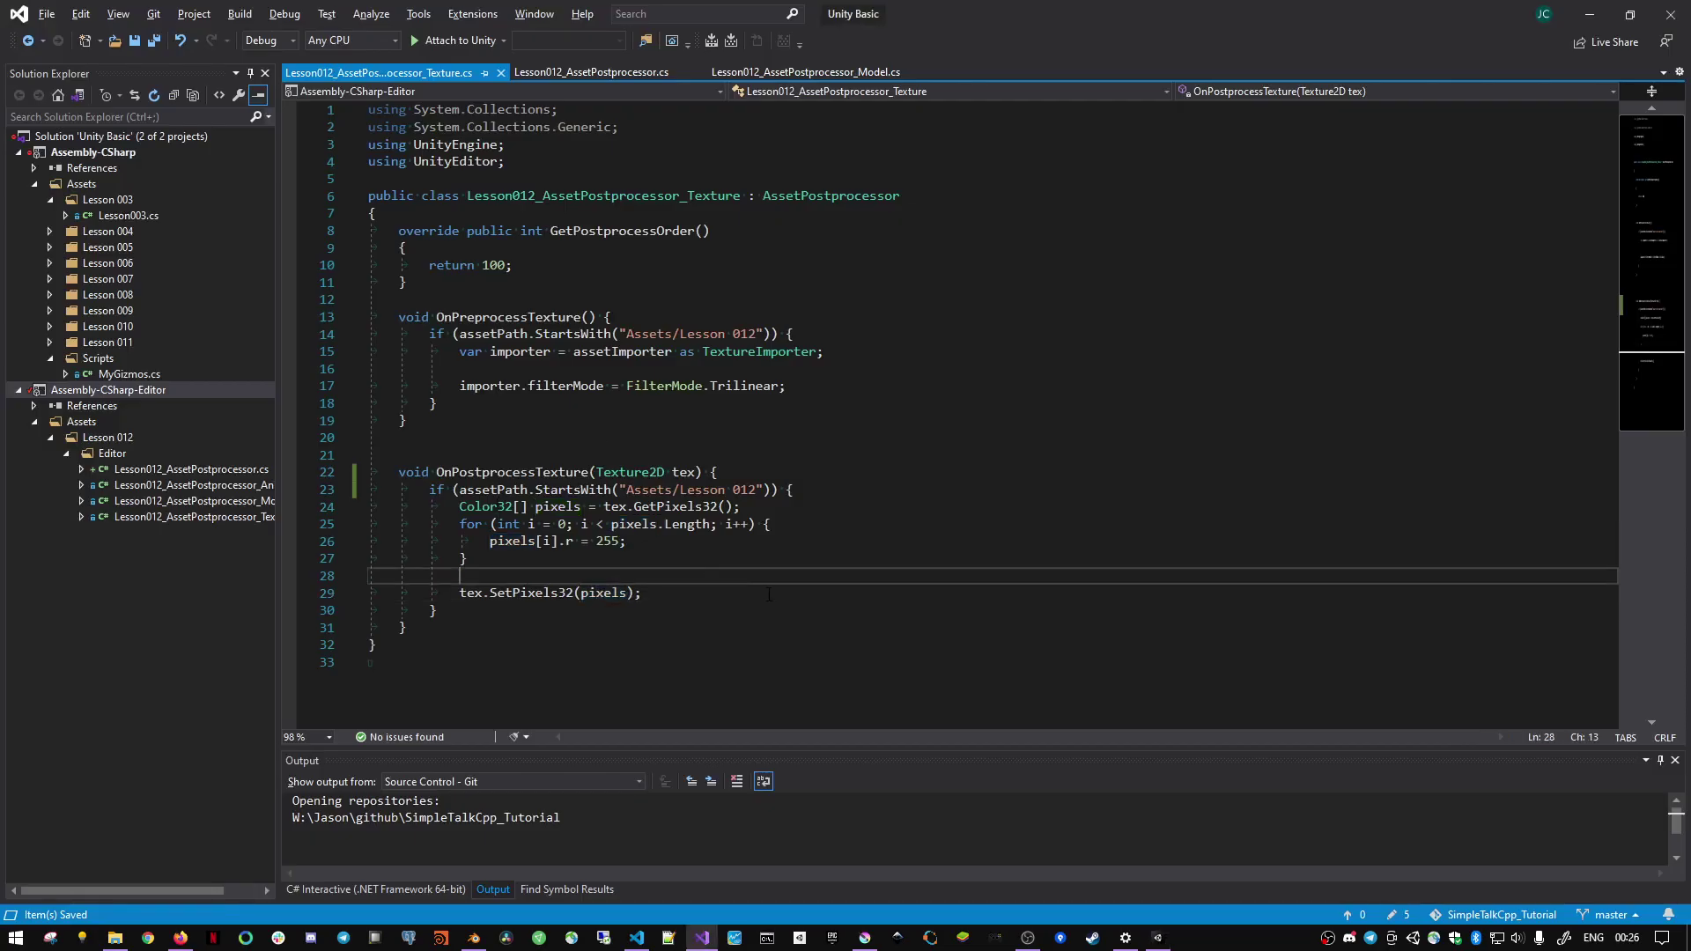
key(alt+Tab)
right_click(1135, 650)
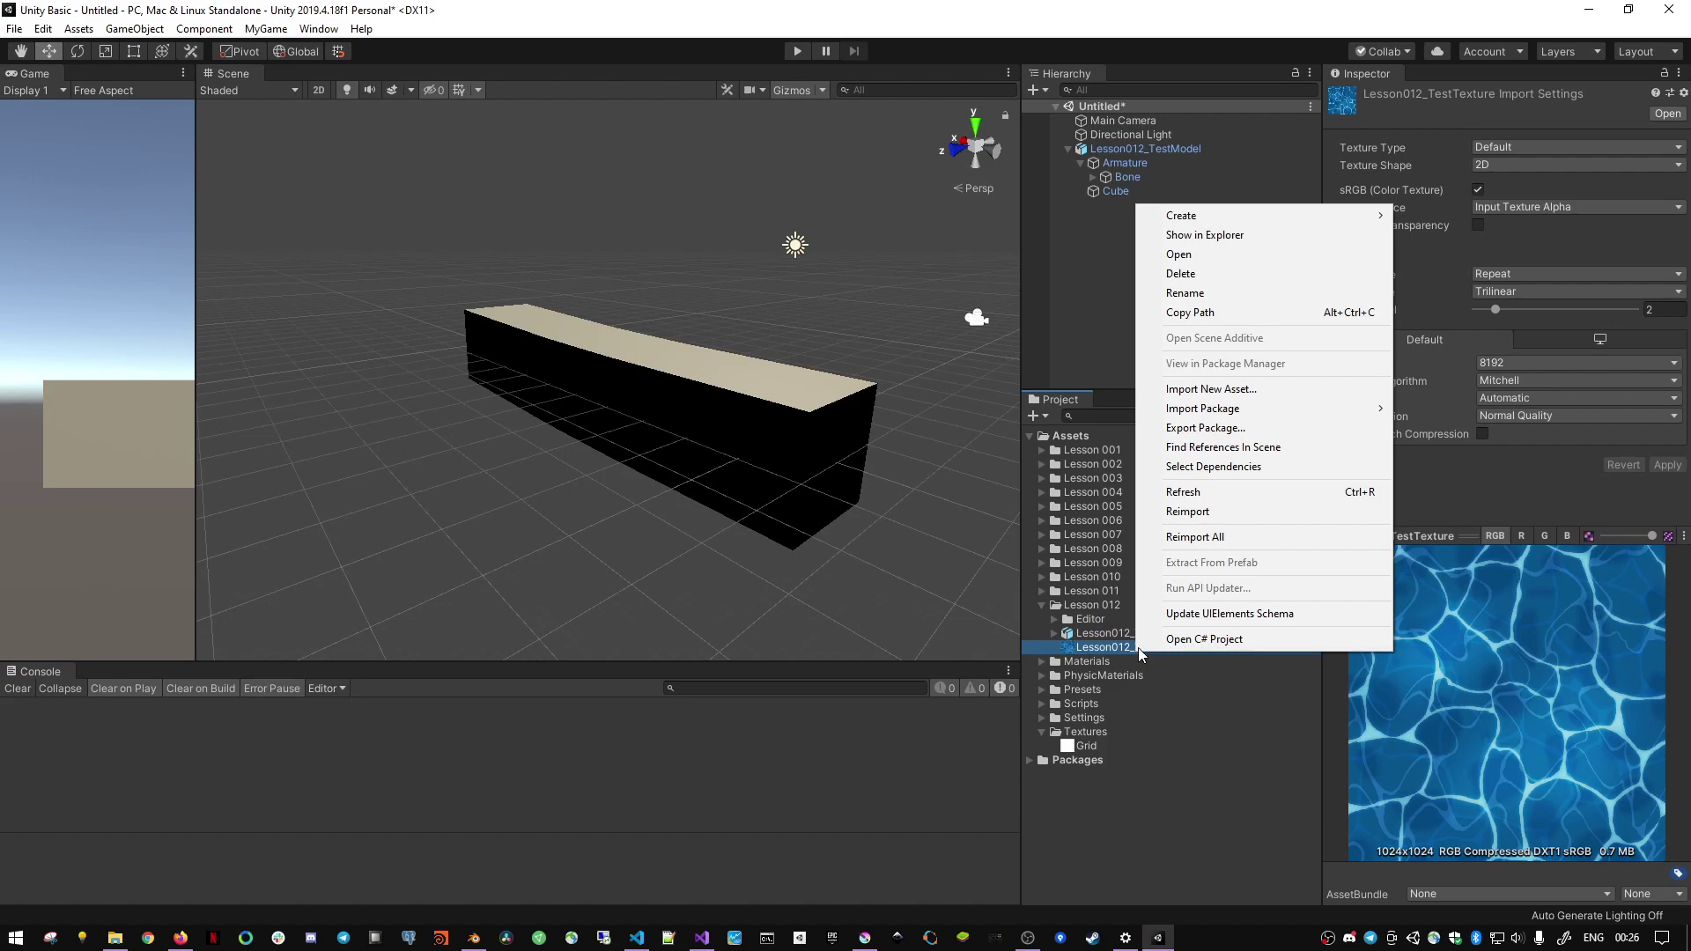
click(1205, 513)
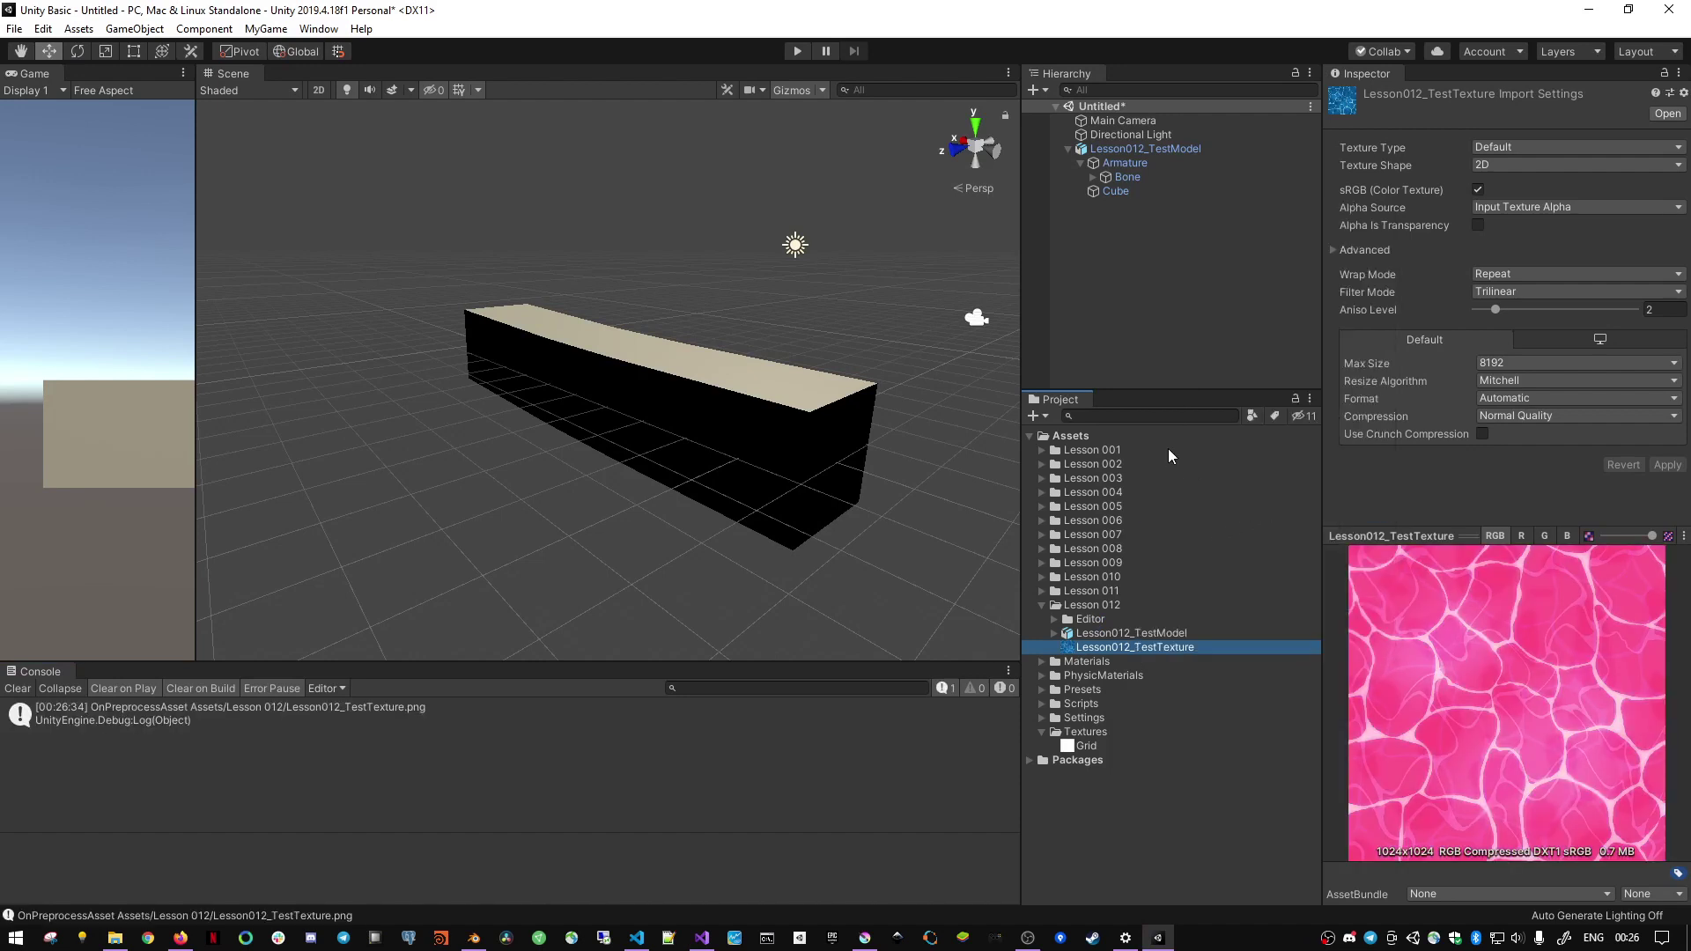
click(17, 688)
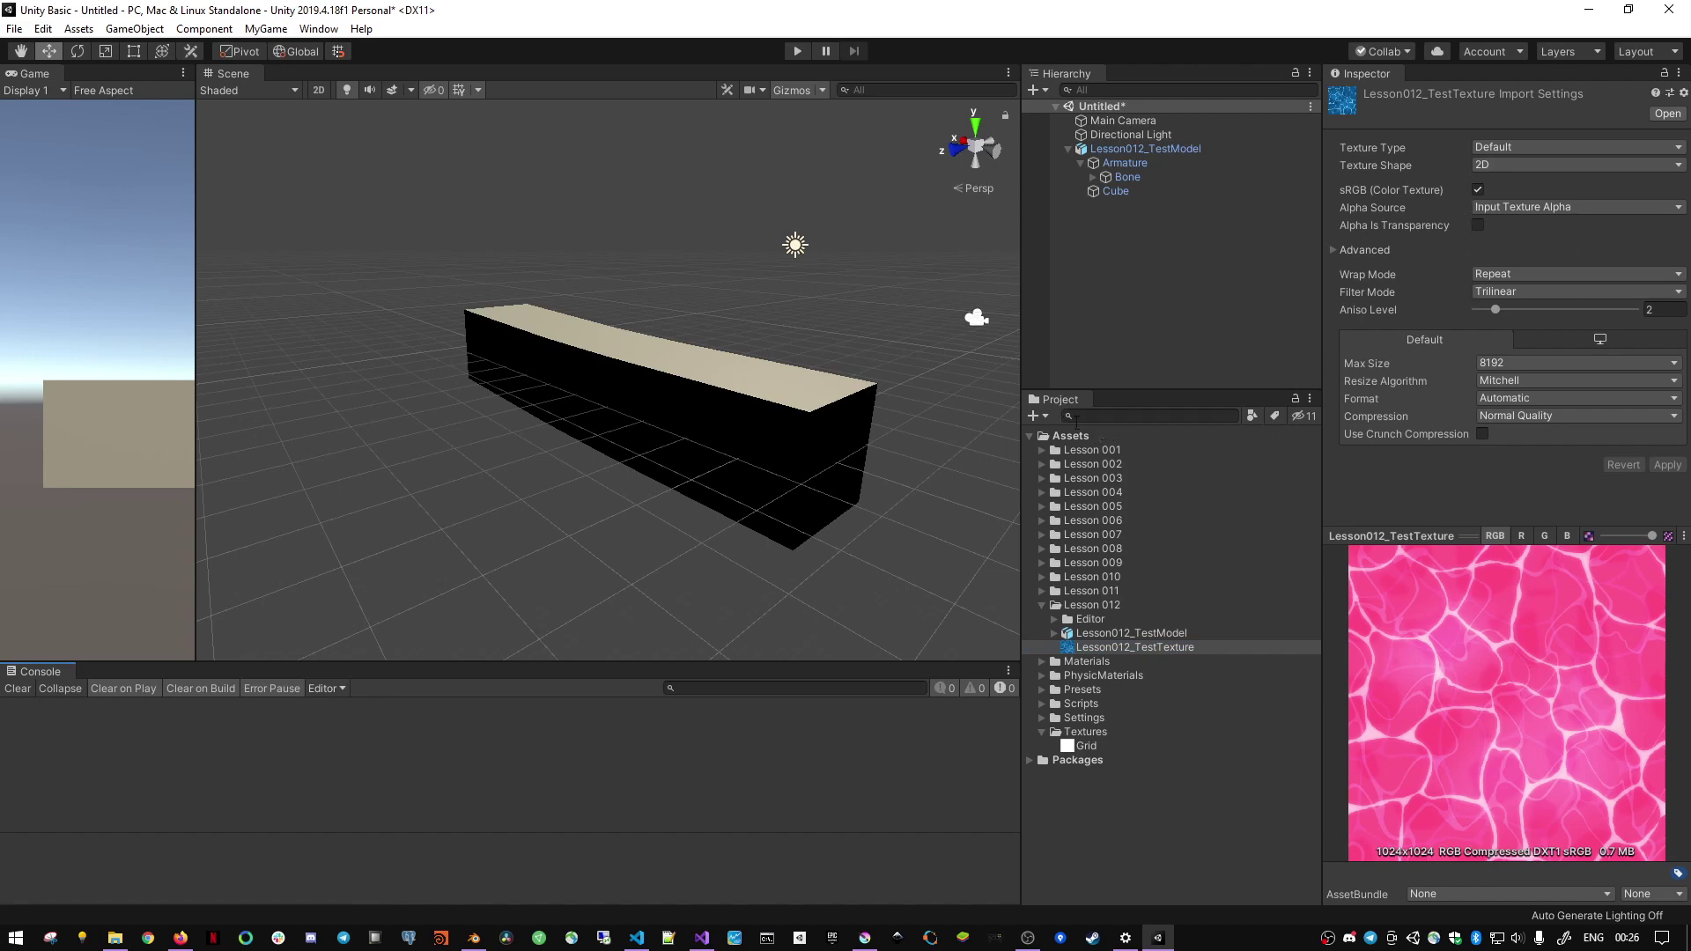
mouse_move(717, 352)
alt+mouse_down()
mouse_move(296, 358)
mouse_move(710, 373)
mouse_move(652, 411)
mouse_move(215, 358)
mouse_move(934, 367)
mouse_move(358, 373)
alt+mouse_up()
key(alt+Tab)
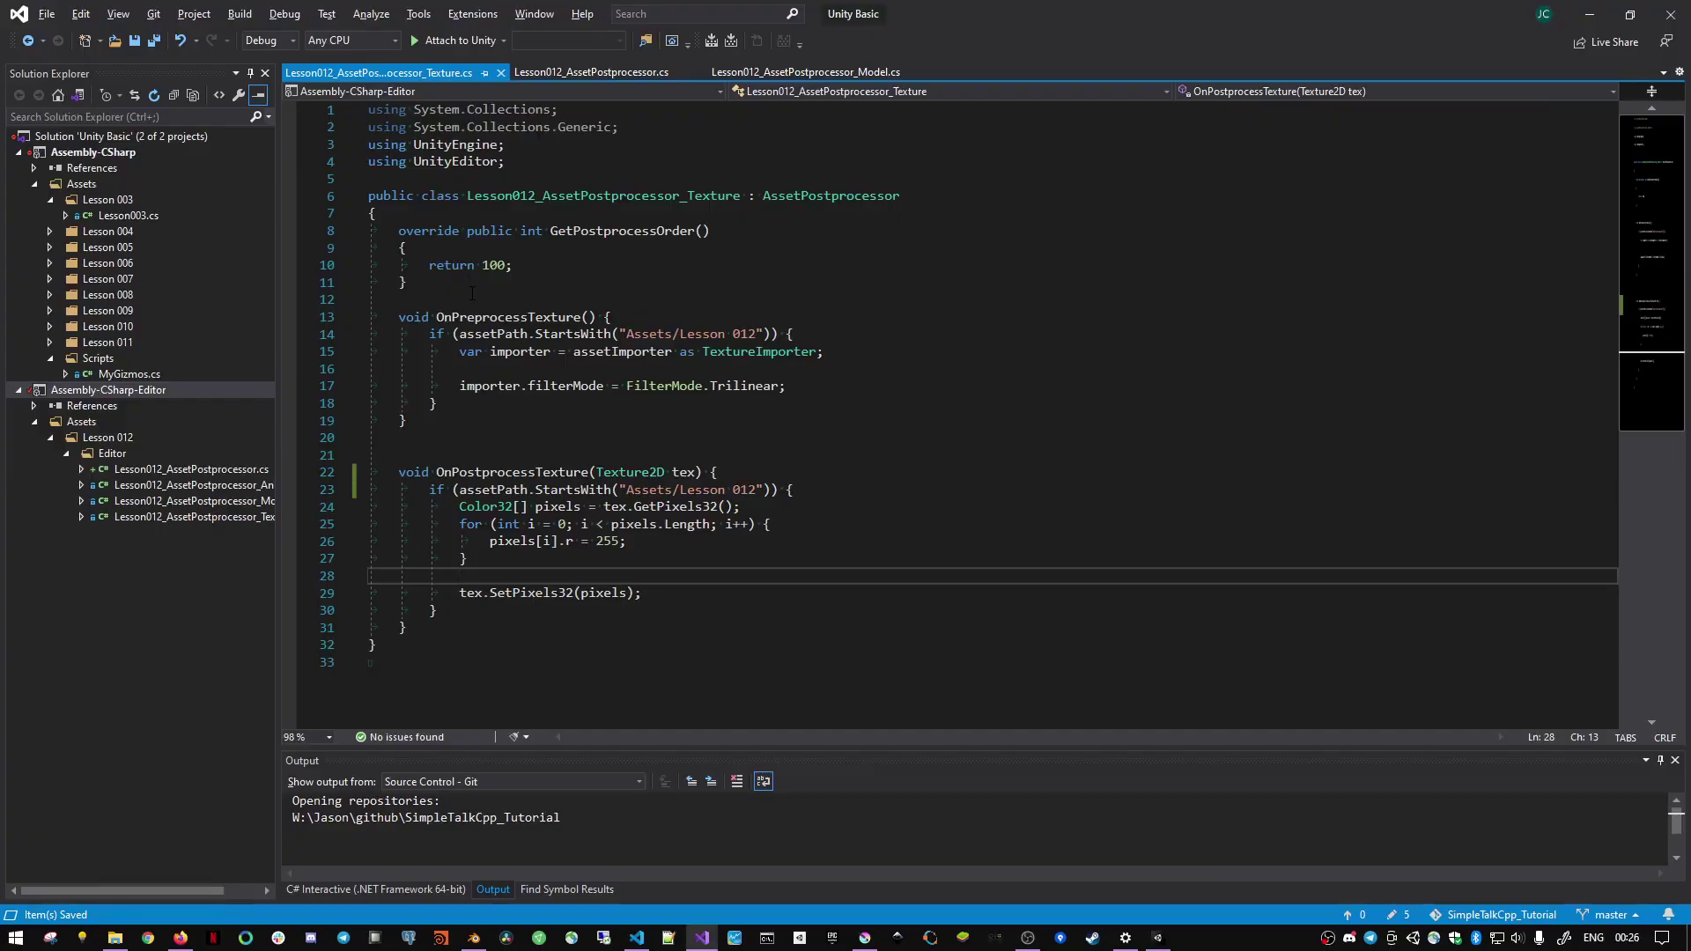
- Review the Texture and Model postprocessor scripts, noting the GetPostprocessOrder value 100
click(472, 295)
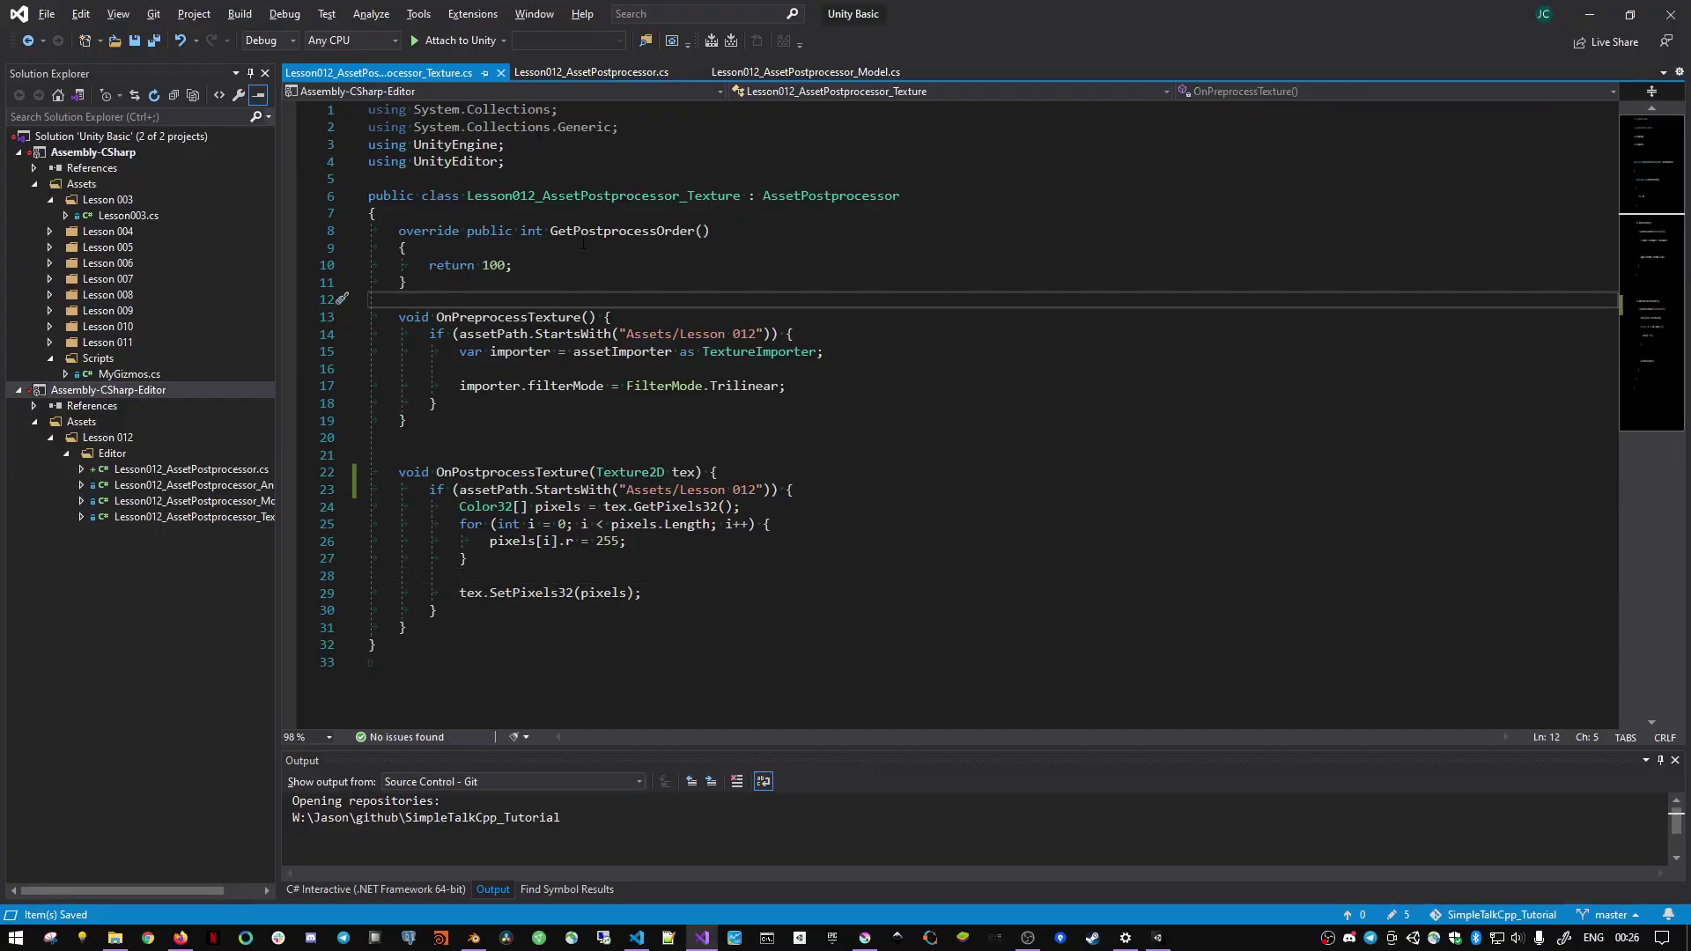
double_click(430, 233)
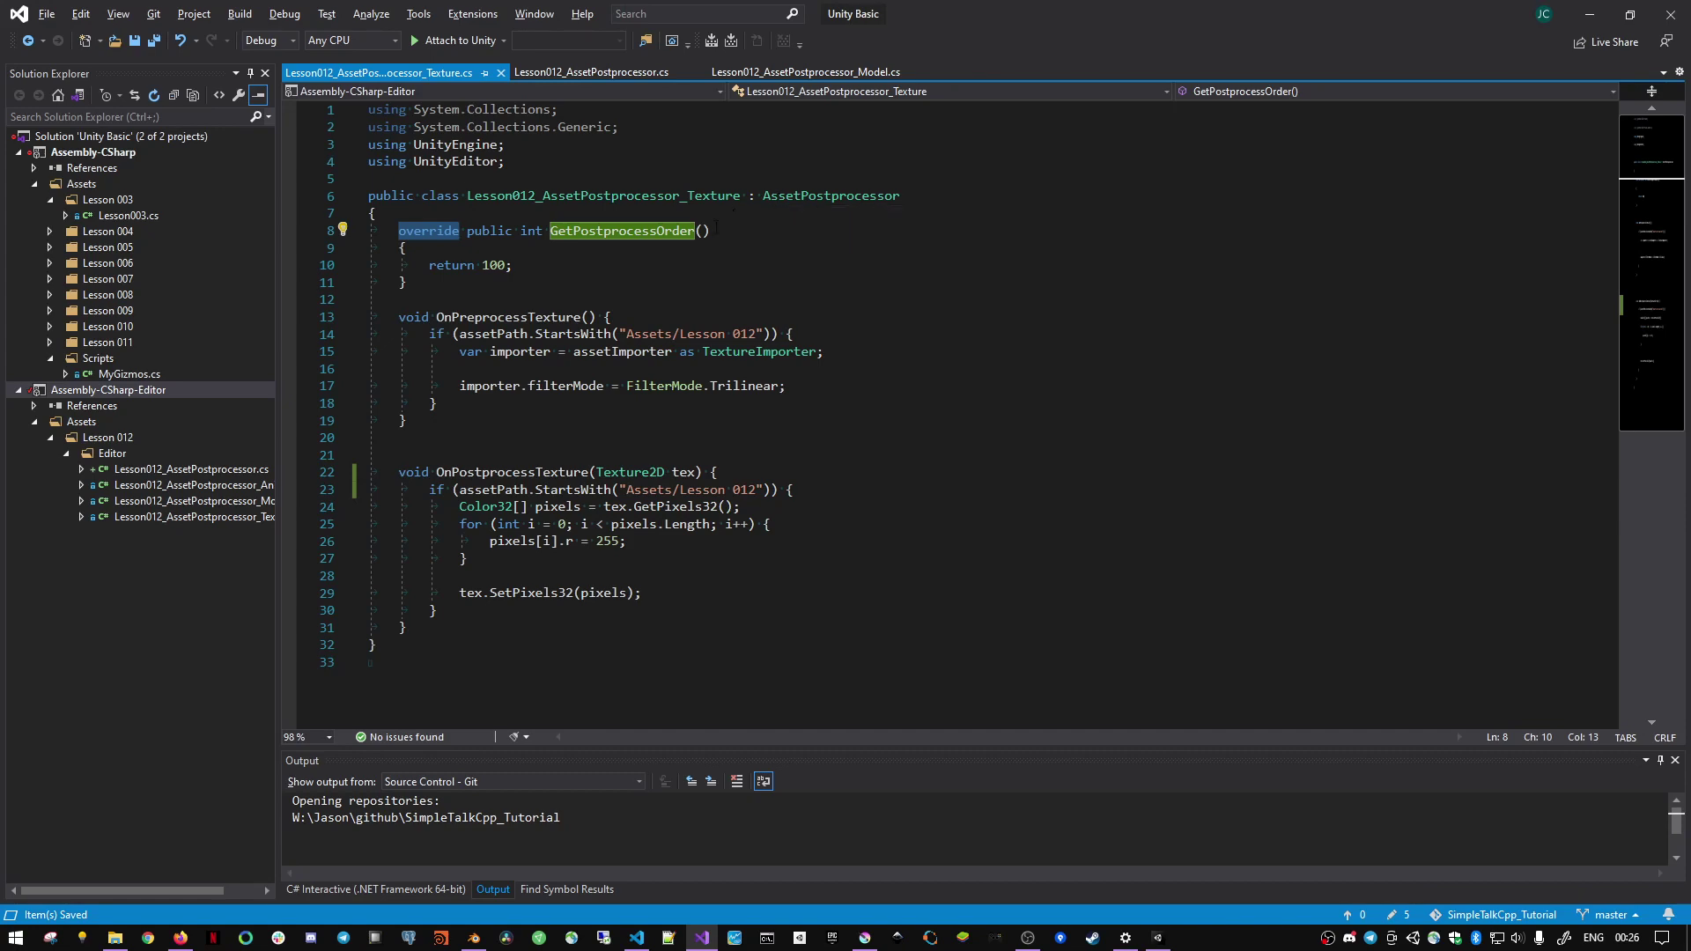
click(564, 276)
click(562, 264)
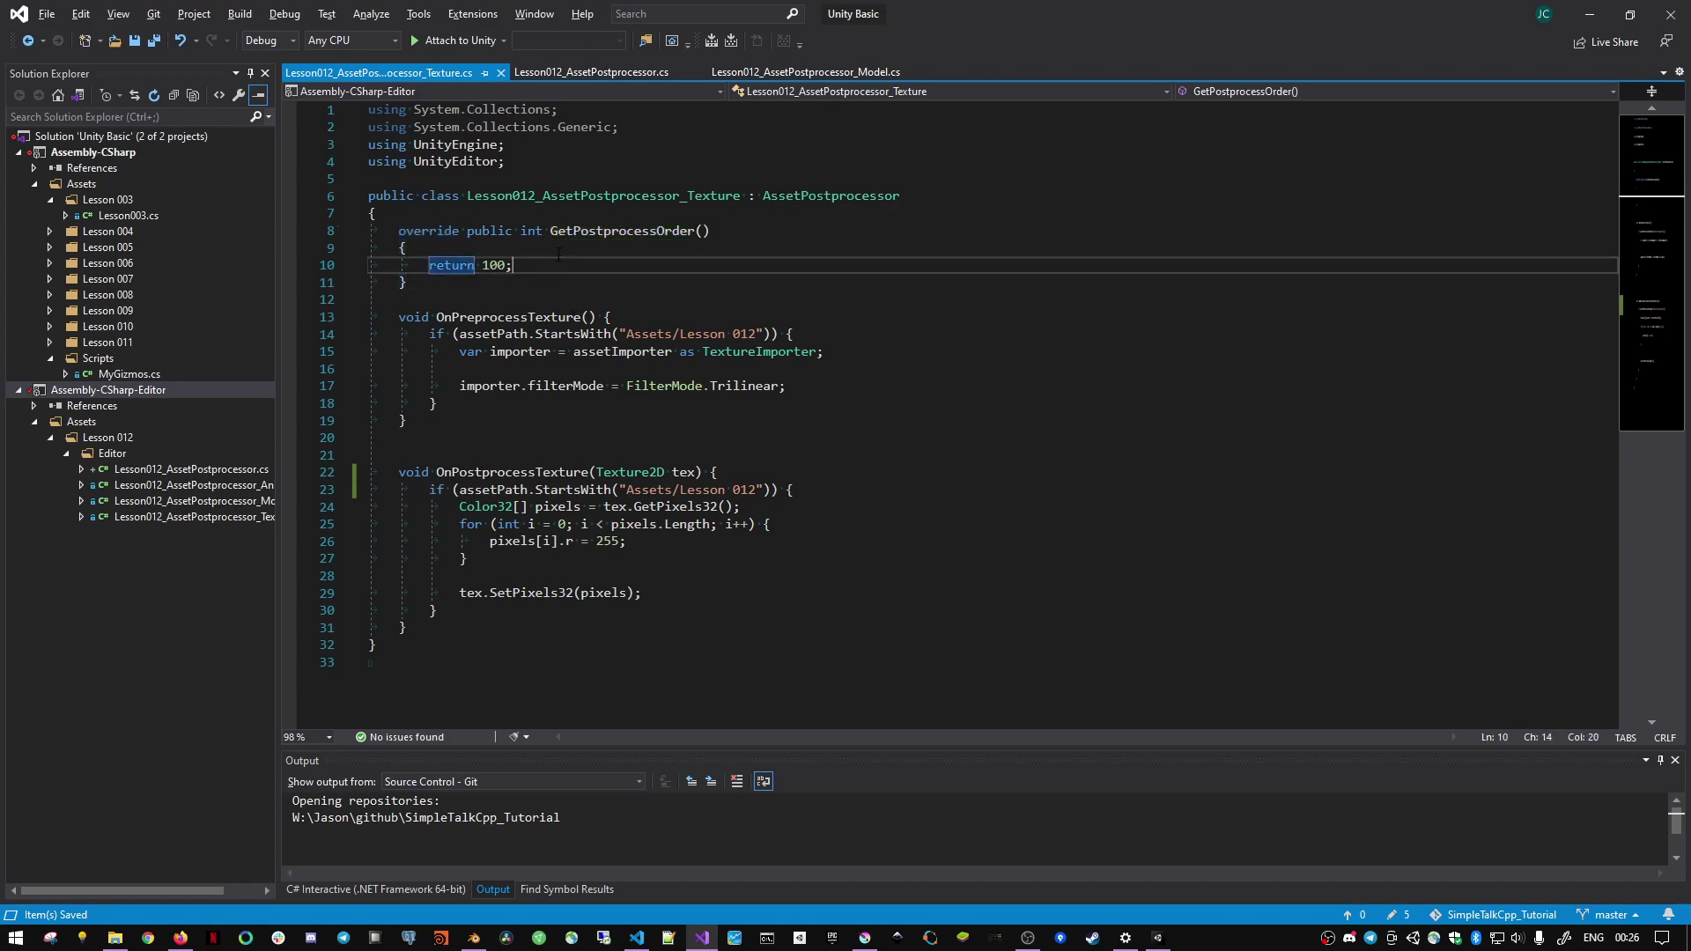
double_click(789, 194)
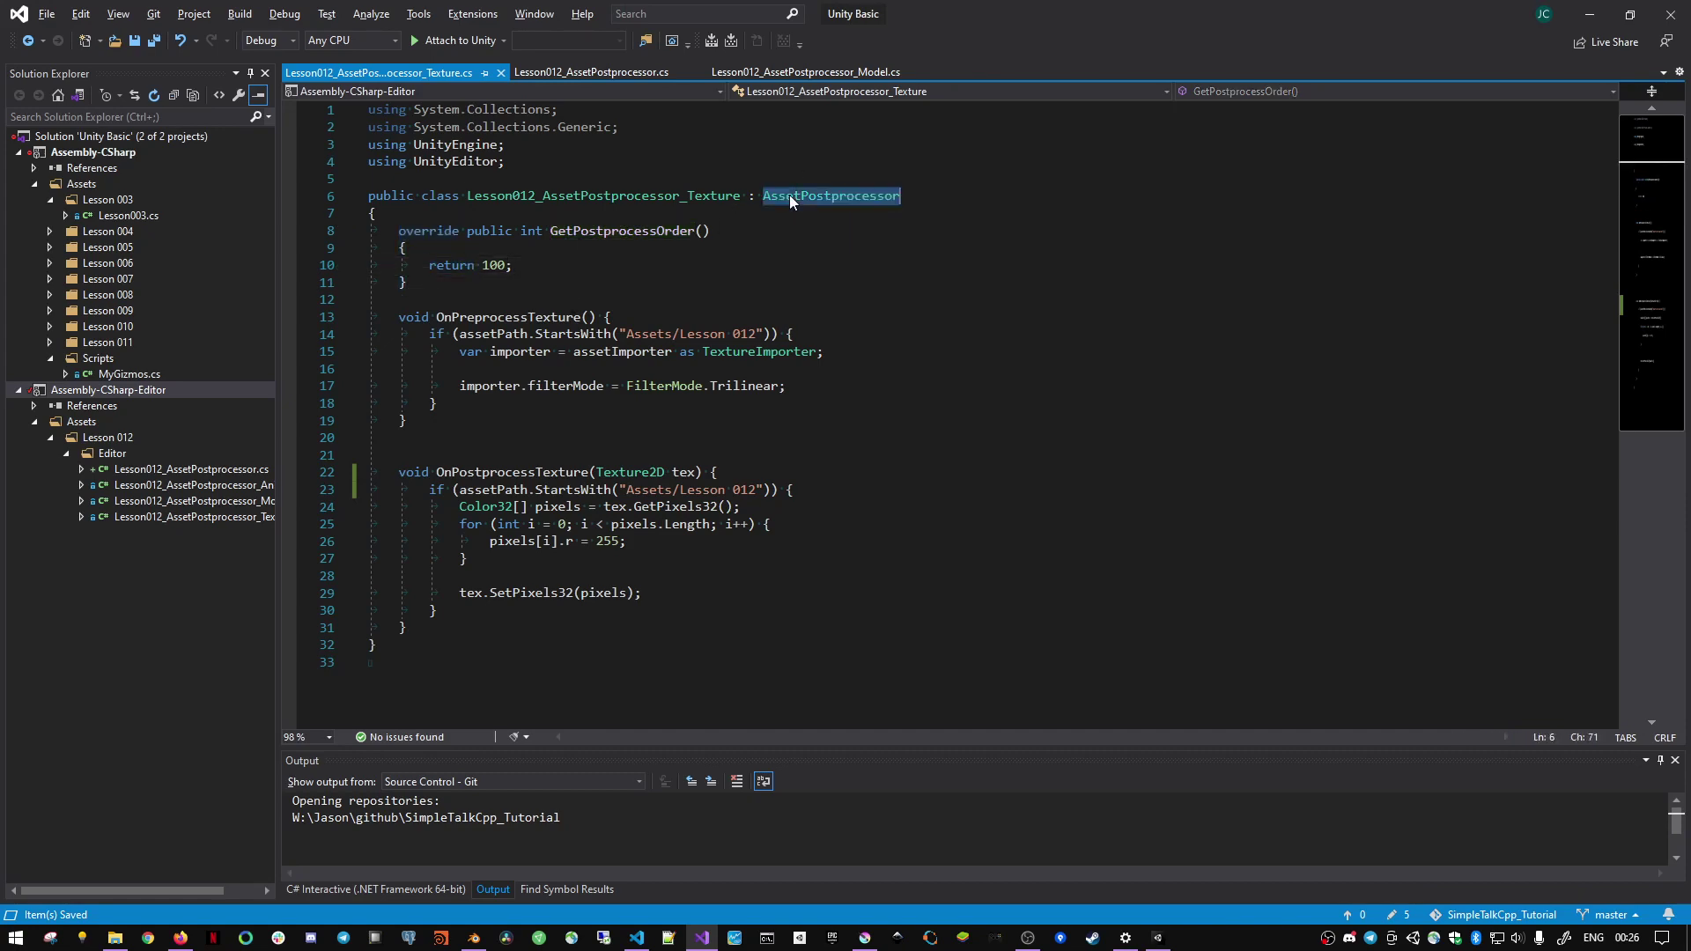
double_click(653, 195)
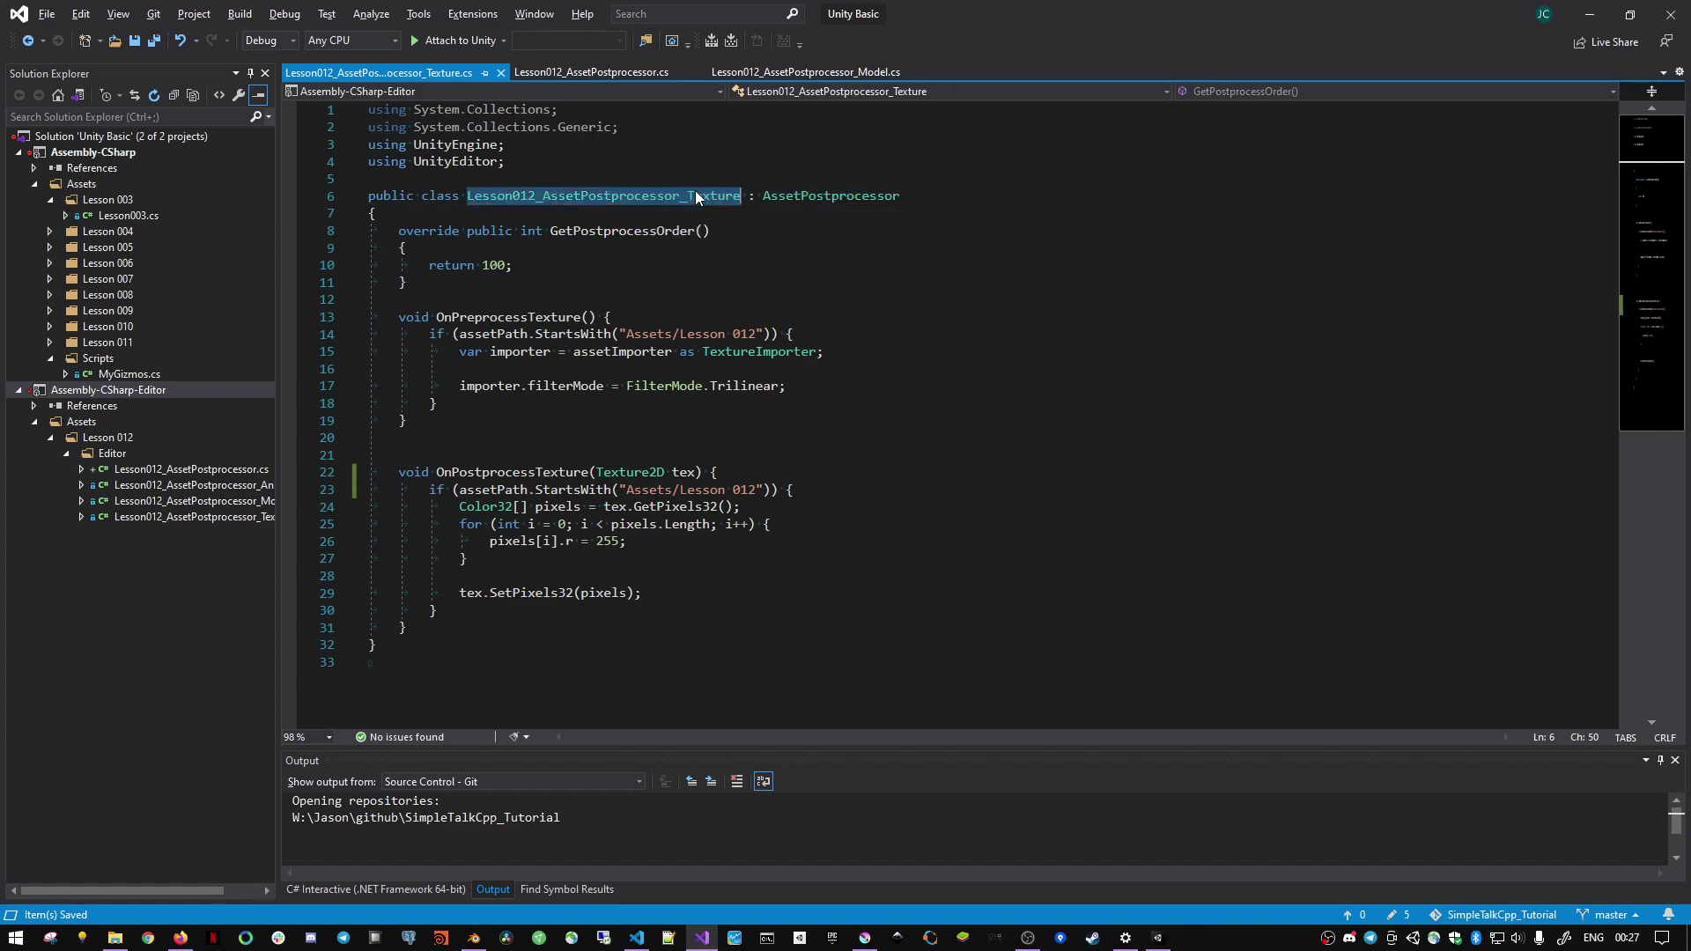
click(775, 75)
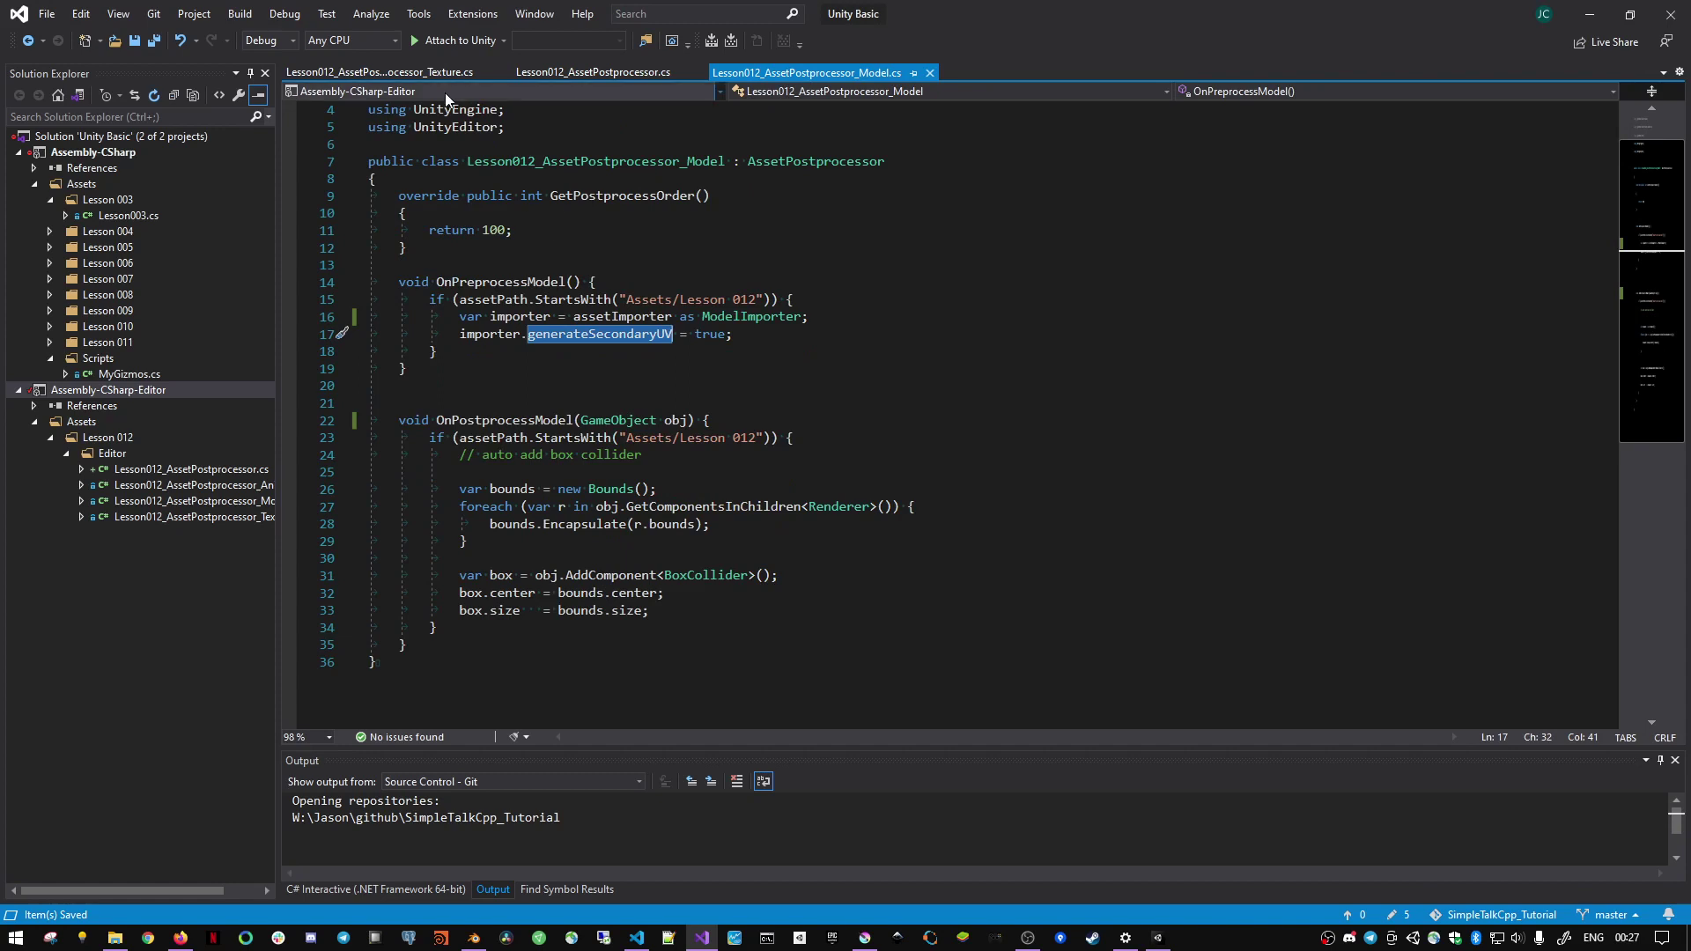
click(417, 75)
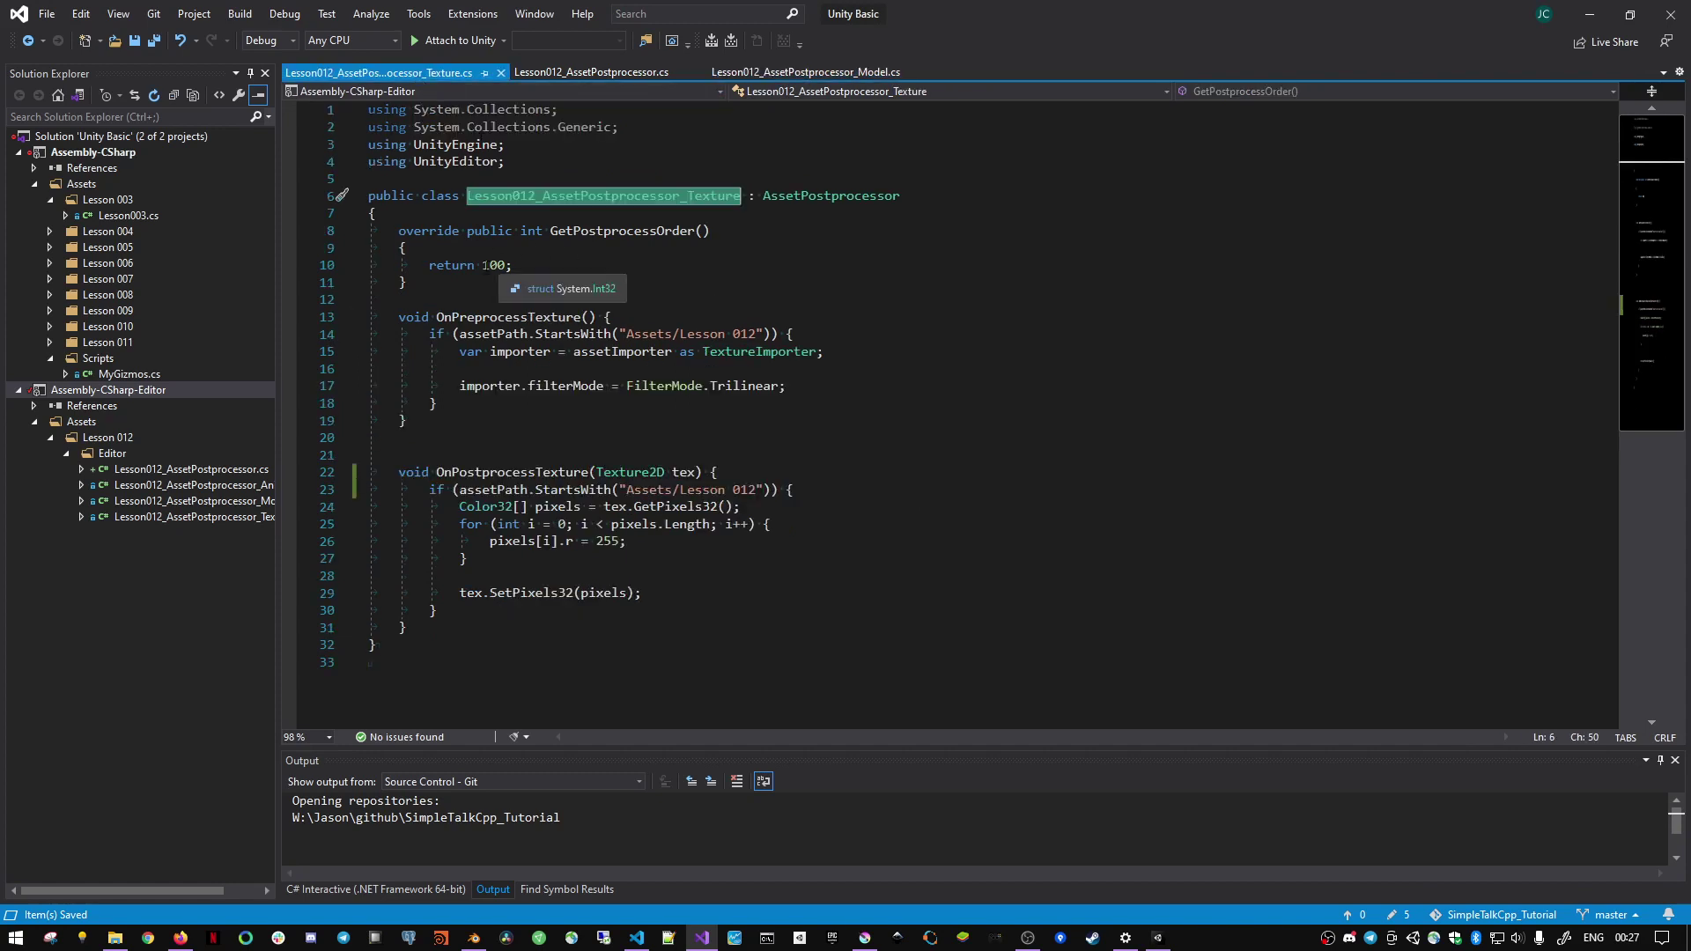
double_click(491, 265)
click(750, 75)
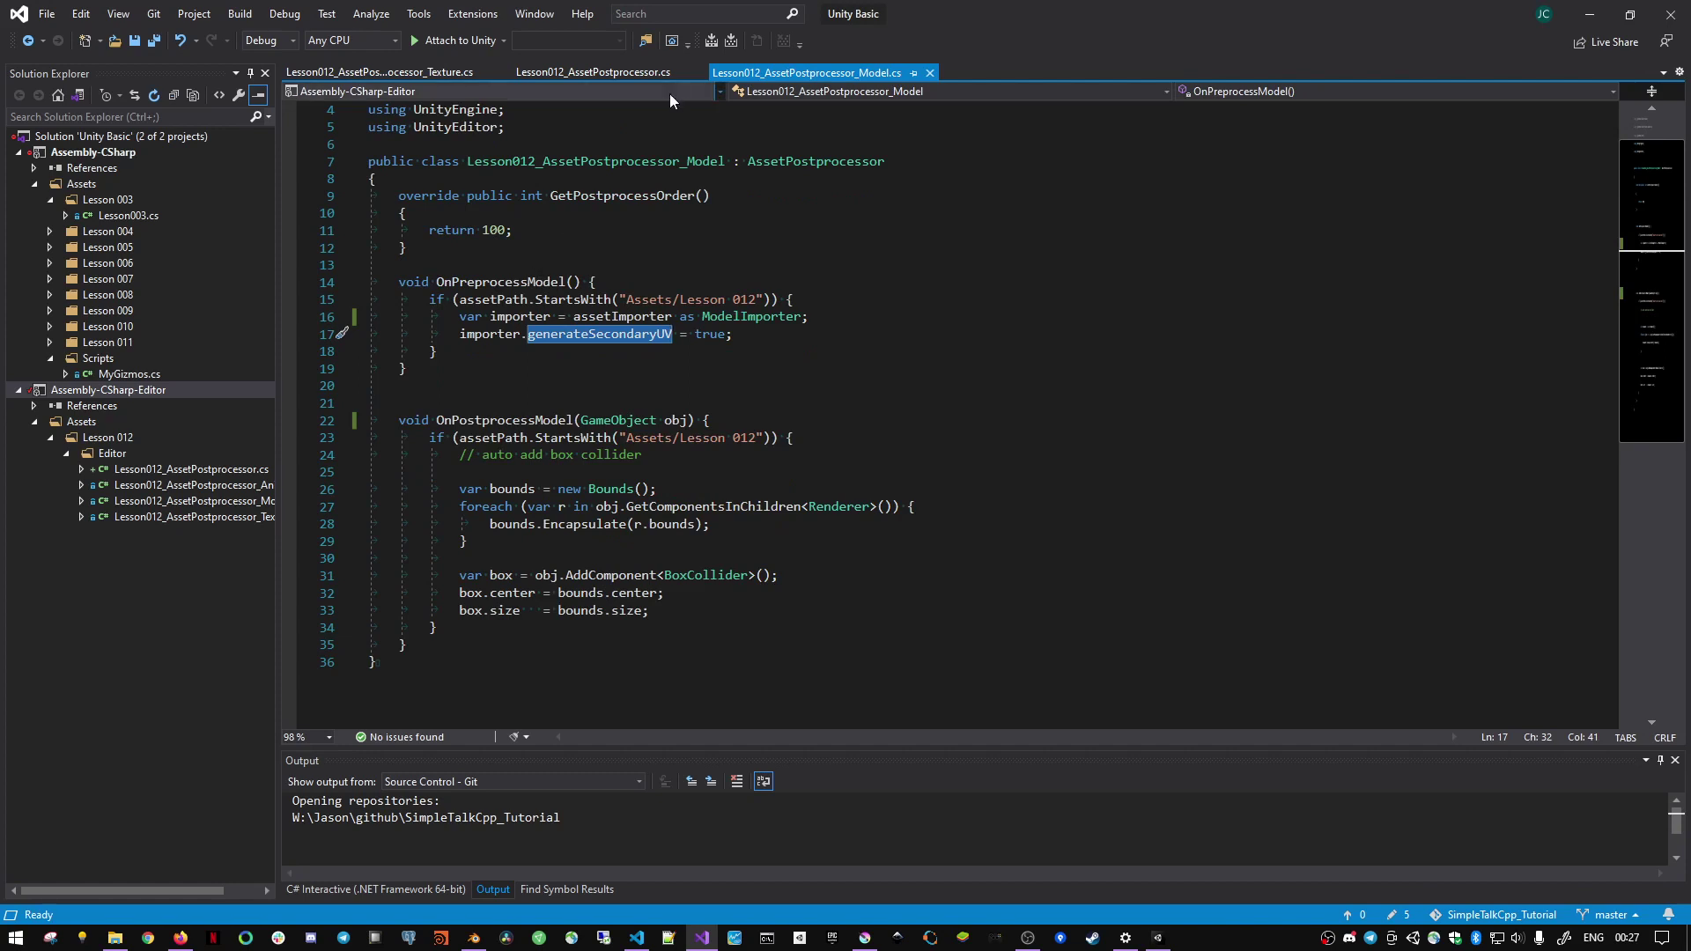
click(645, 70)
- Open Lesson012_AssetPostprocessor_Animation from the Lesson 012/Editor folder
key(alt+Tab)
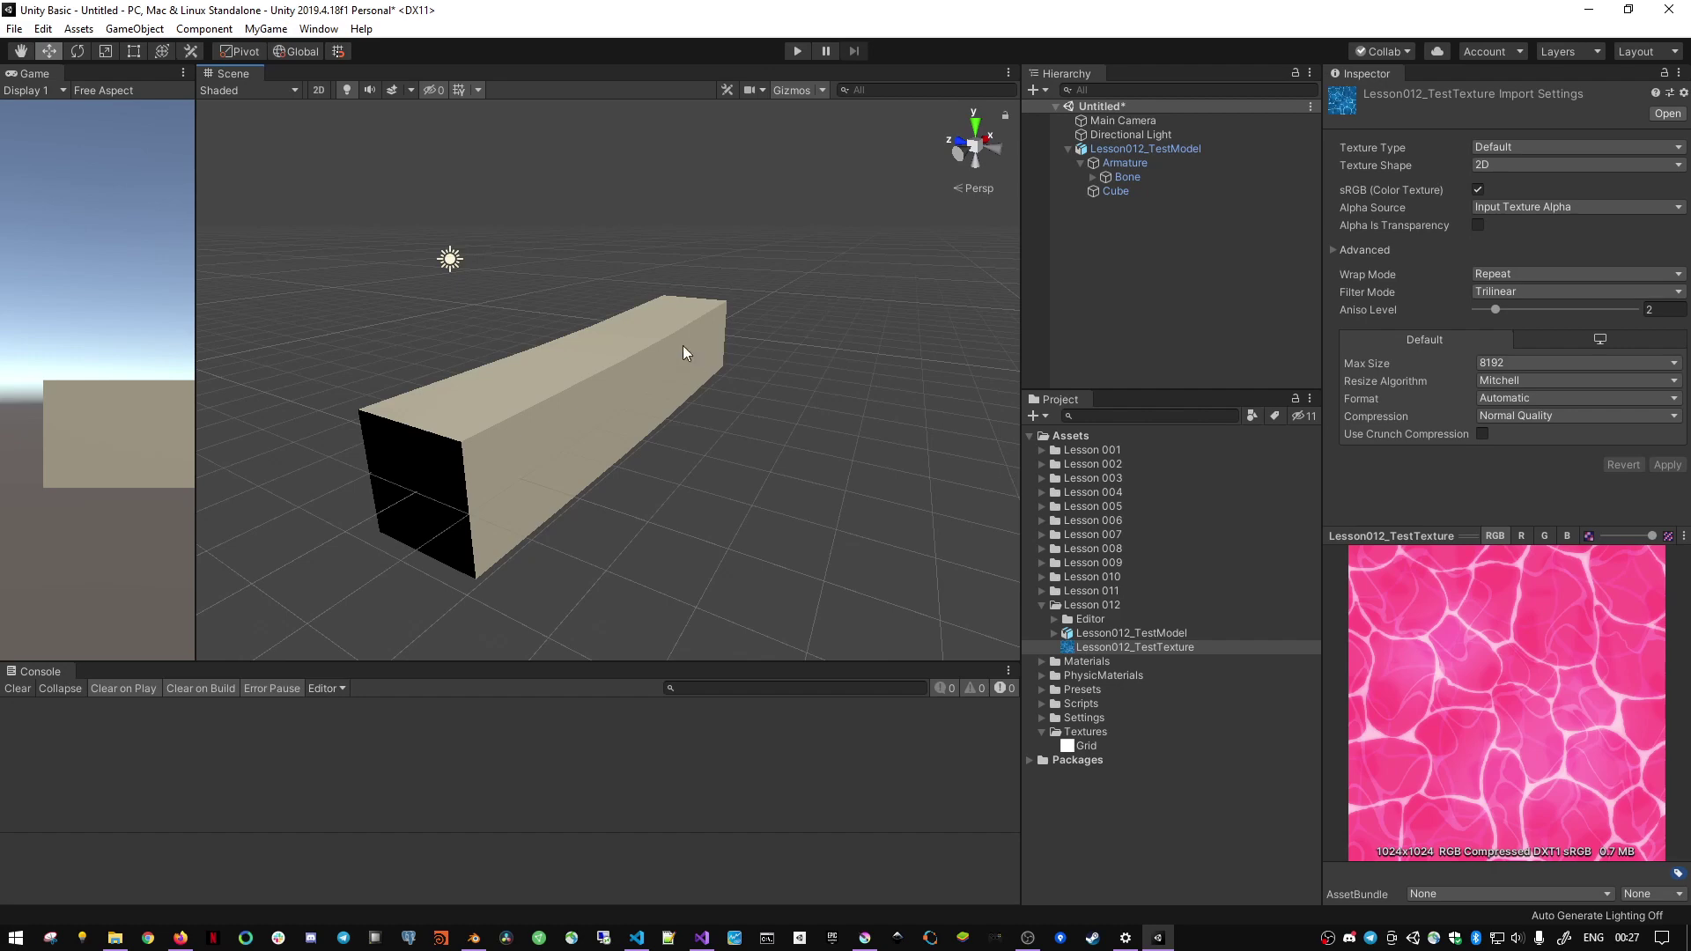
click(1053, 620)
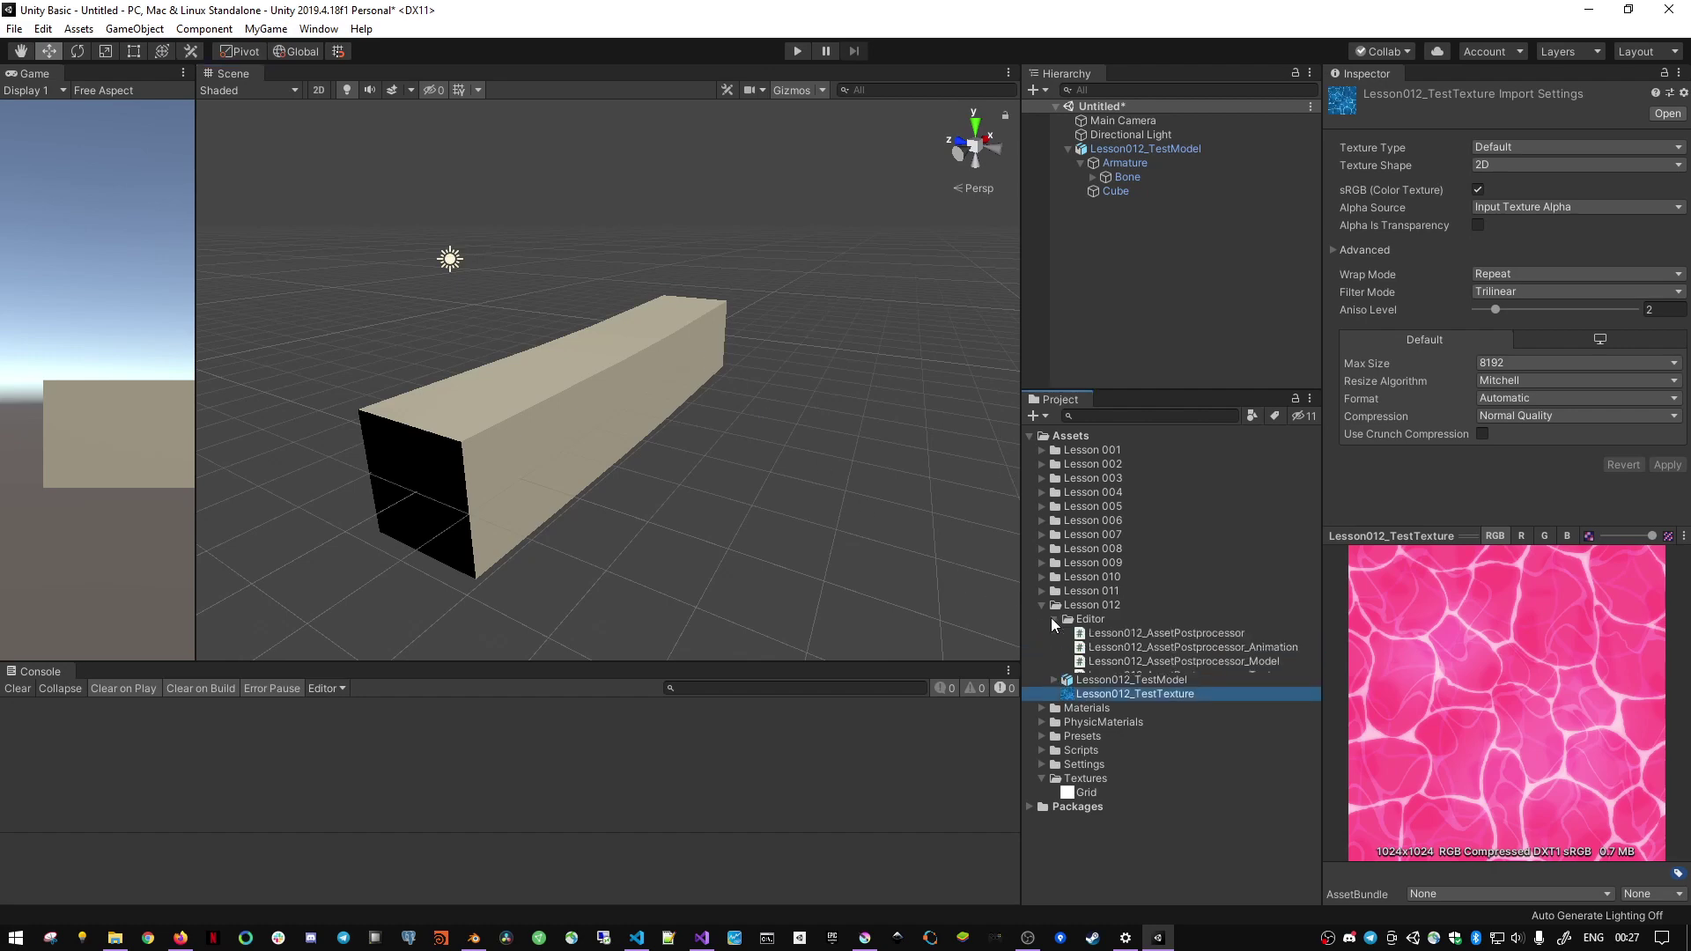
click(1186, 649)
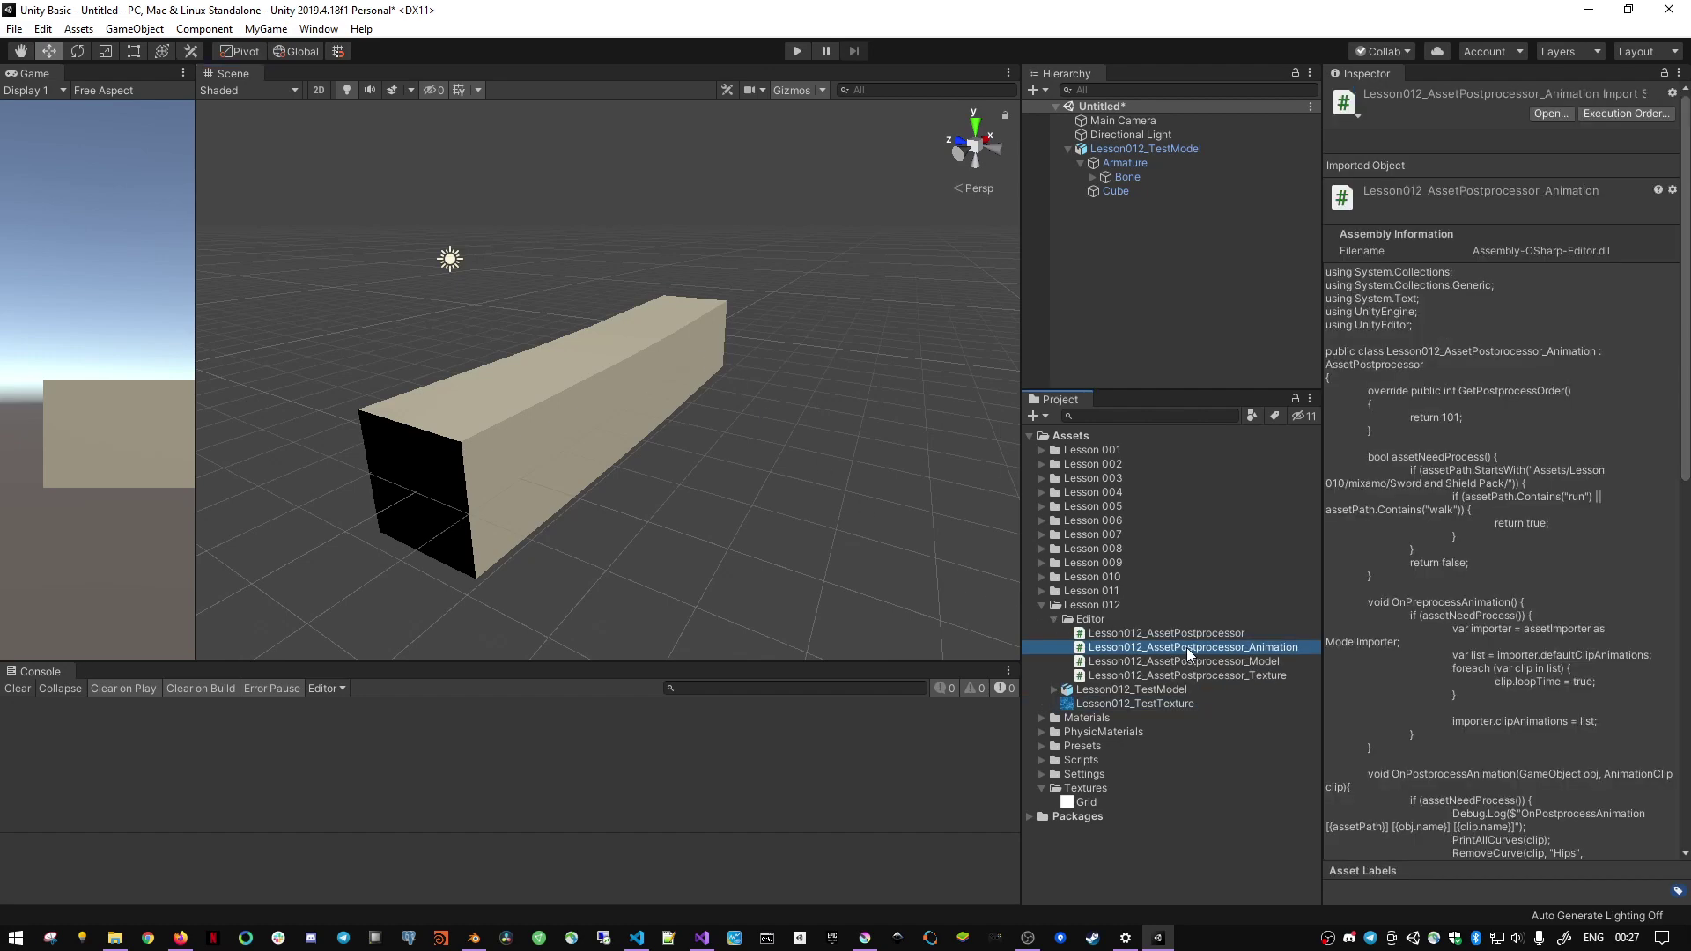
double_click(1186, 647)
- Scroll through the animation script and inspect the asset folder path string on line 15
scroll(820, 514, down, 4)
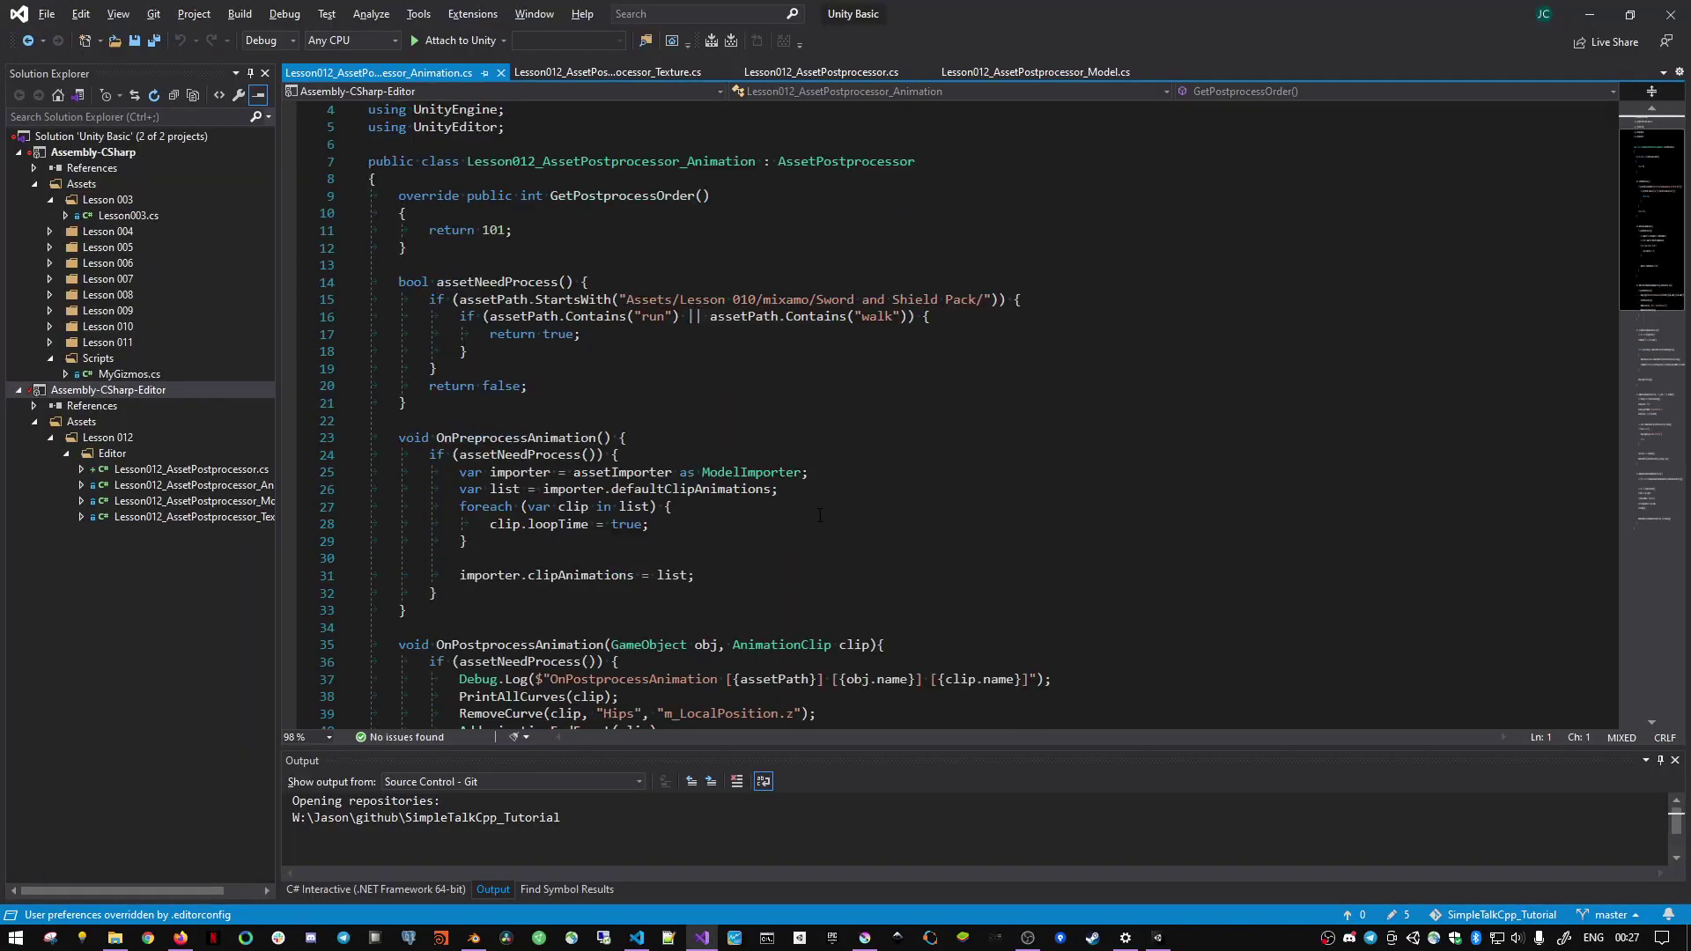
scroll(820, 513, down, 7)
scroll(815, 564, down, 4)
scroll(809, 617, down, 4)
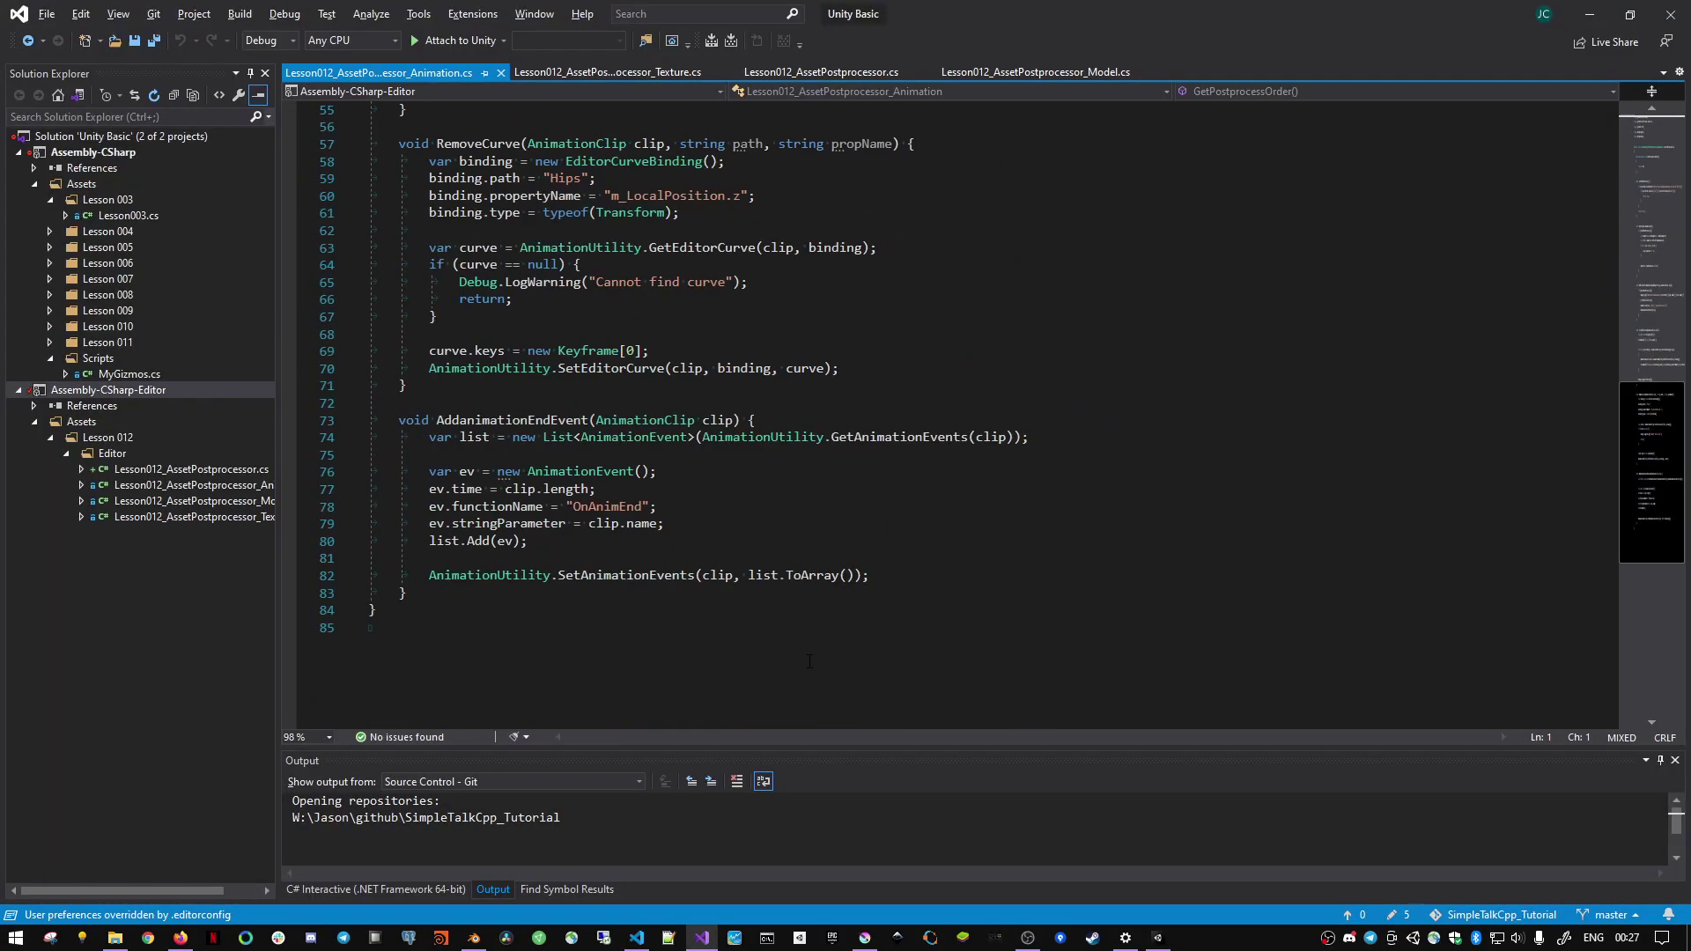
scroll(803, 660, up, 12)
scroll(803, 660, up, 6)
scroll(723, 608, up, 1)
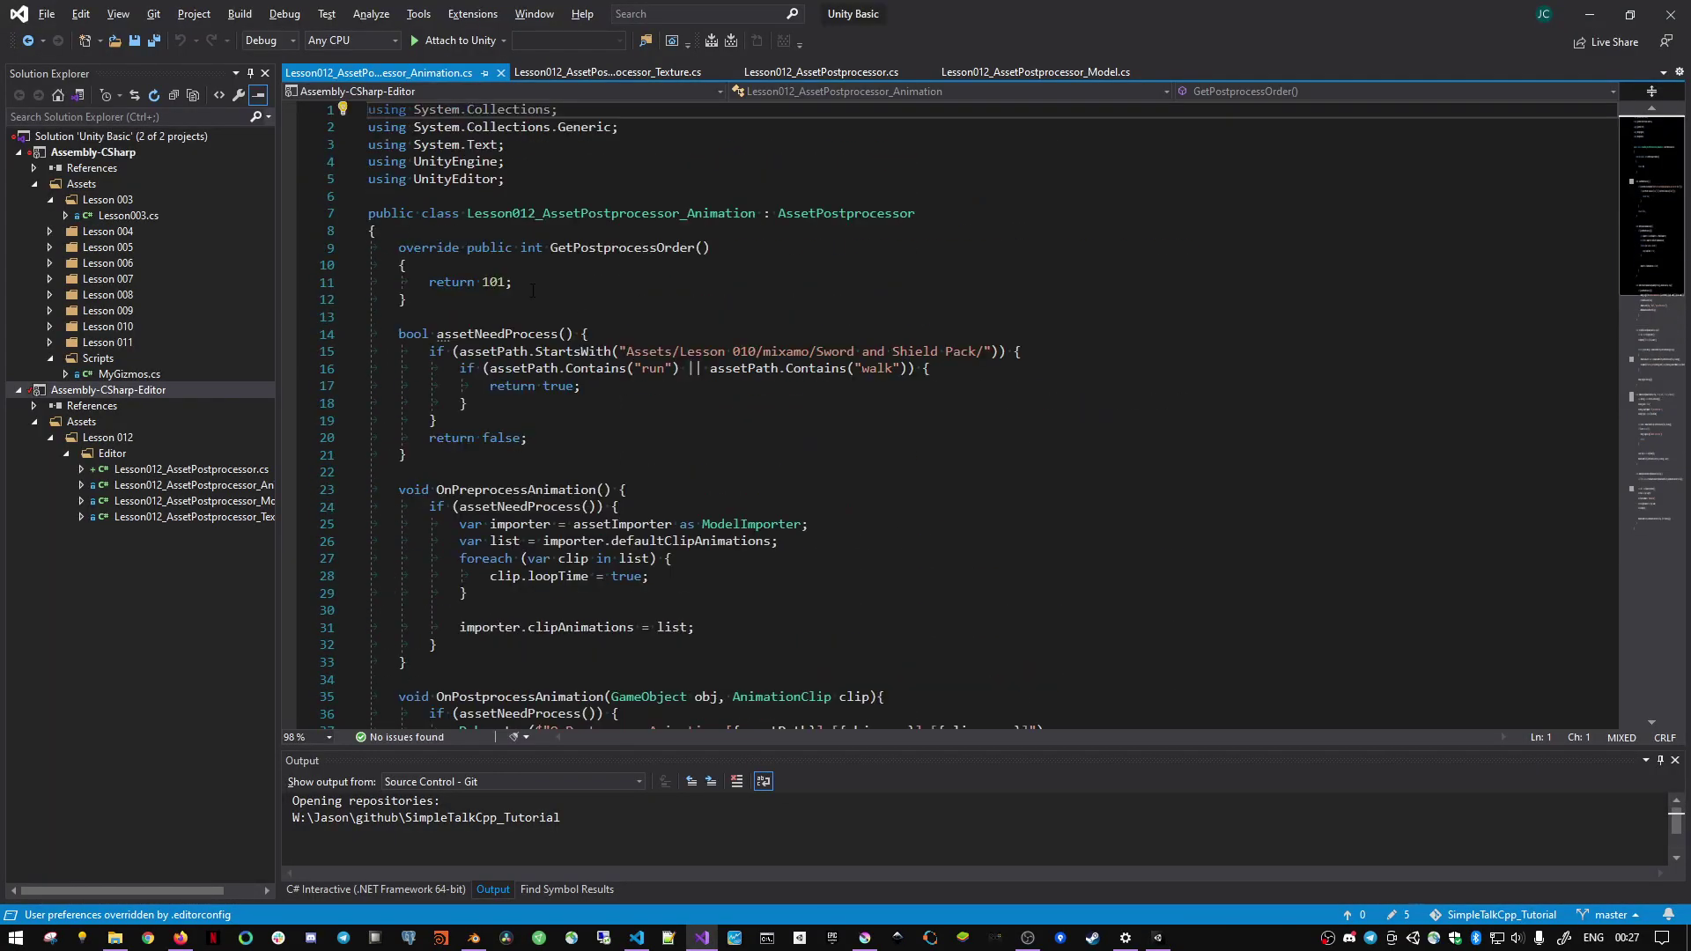
scroll(658, 304, down, 1)
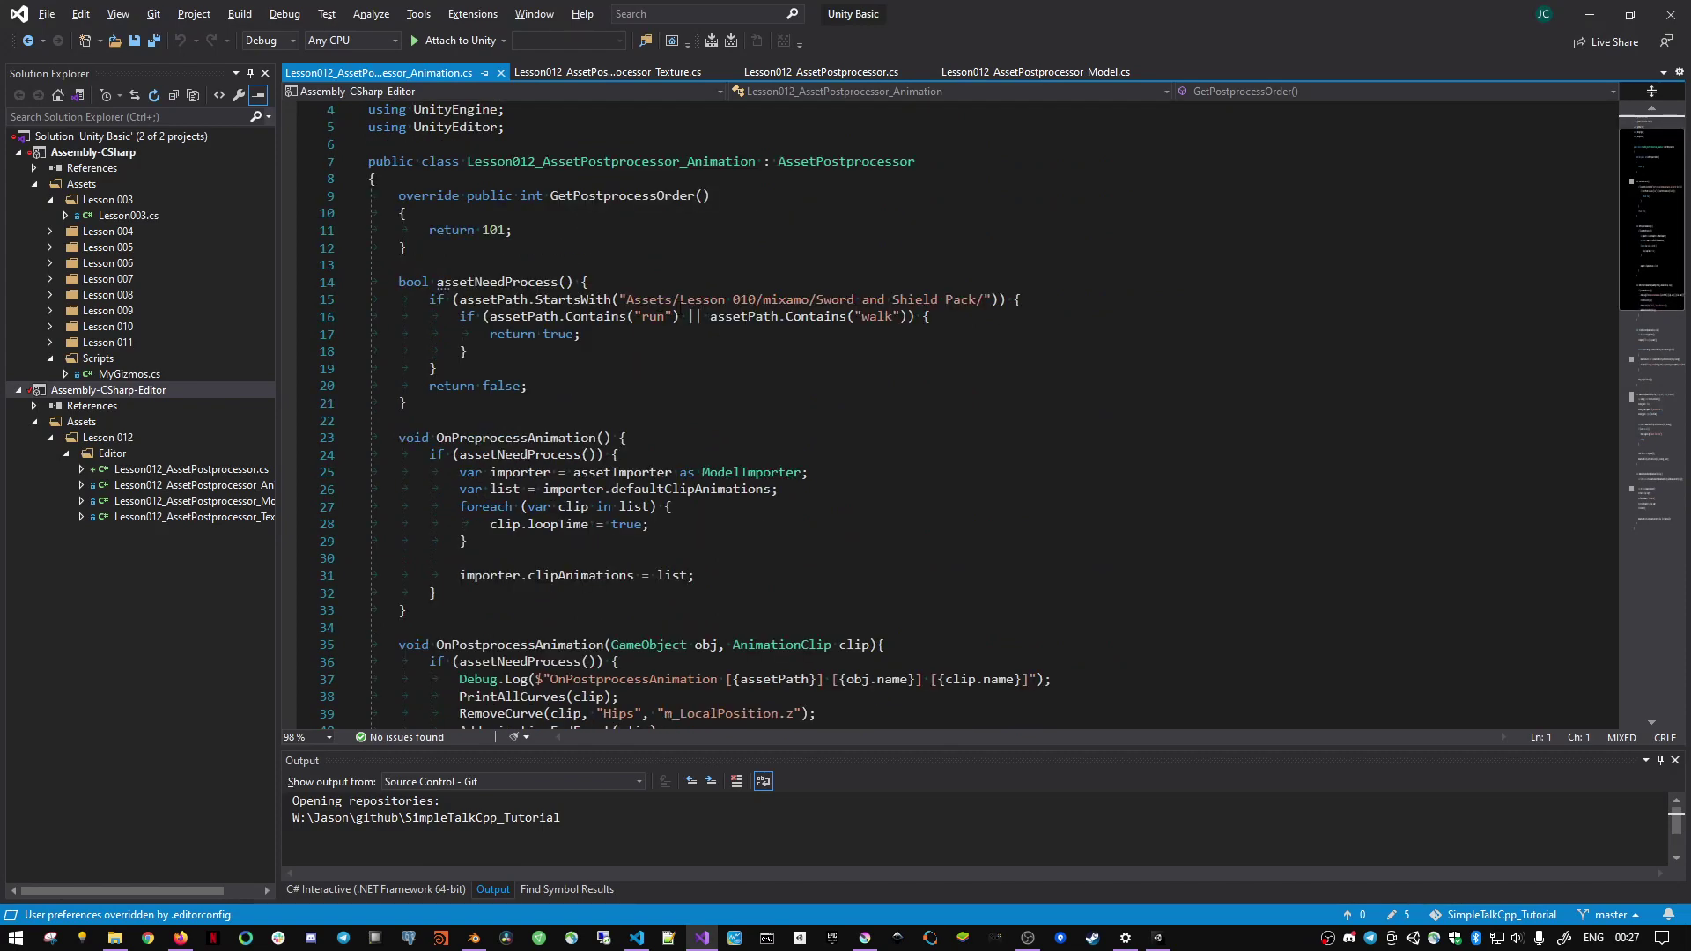
drag(626, 300, 988, 299)
key(alt+Tab)
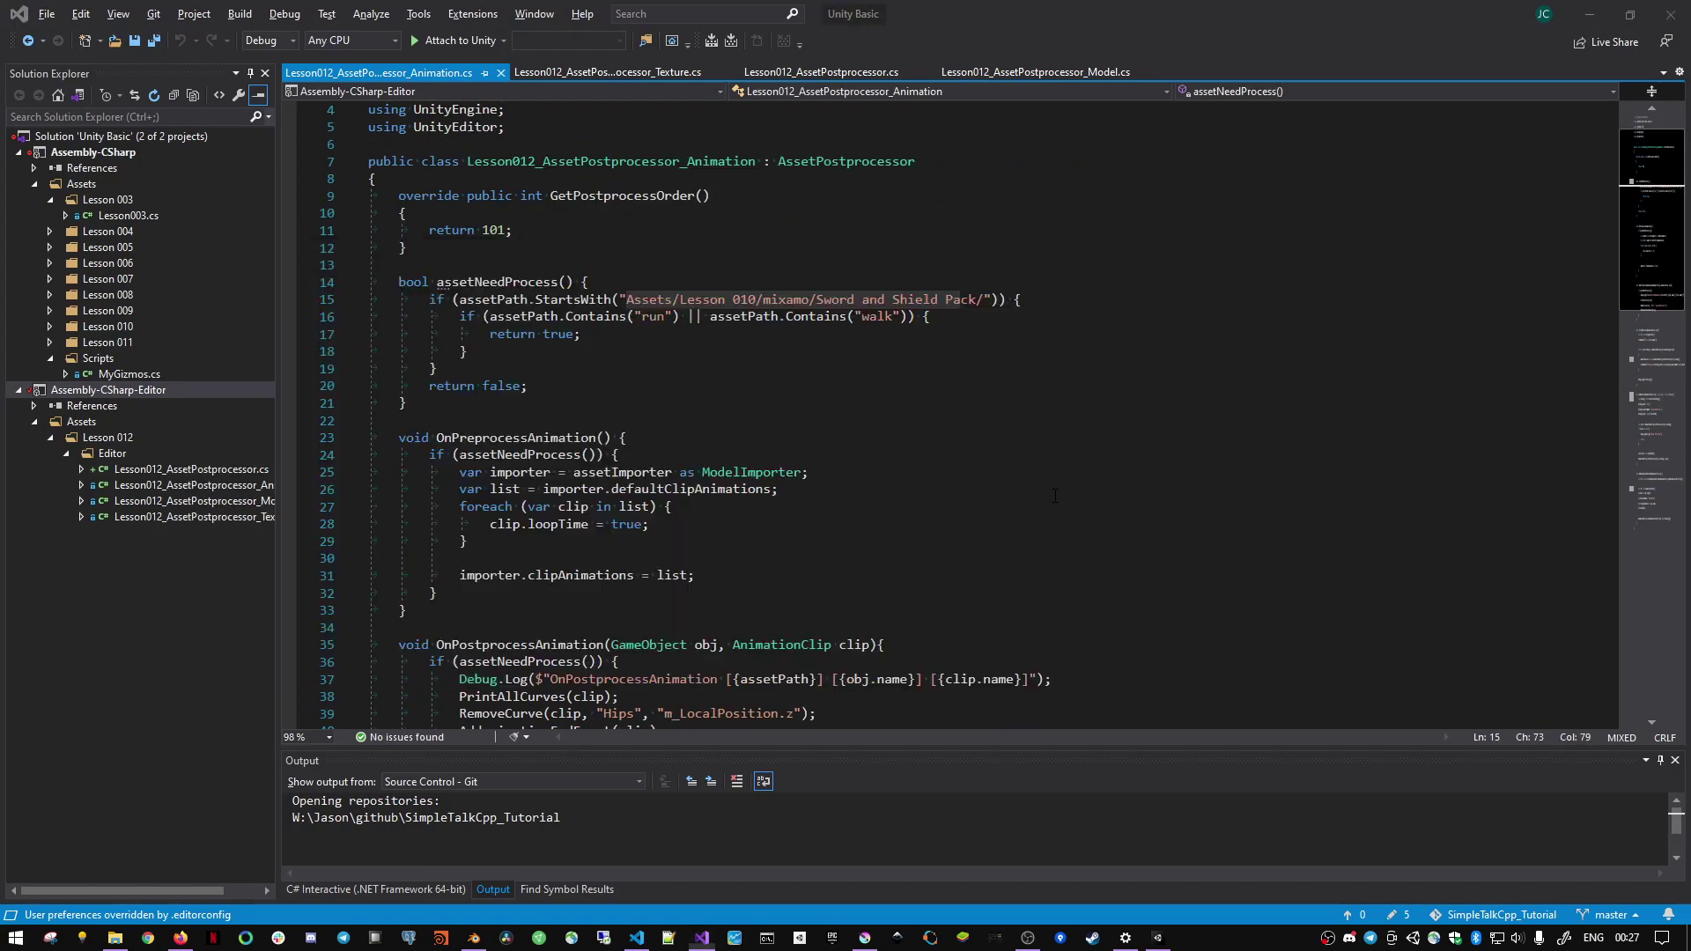
key(alt+Tab)
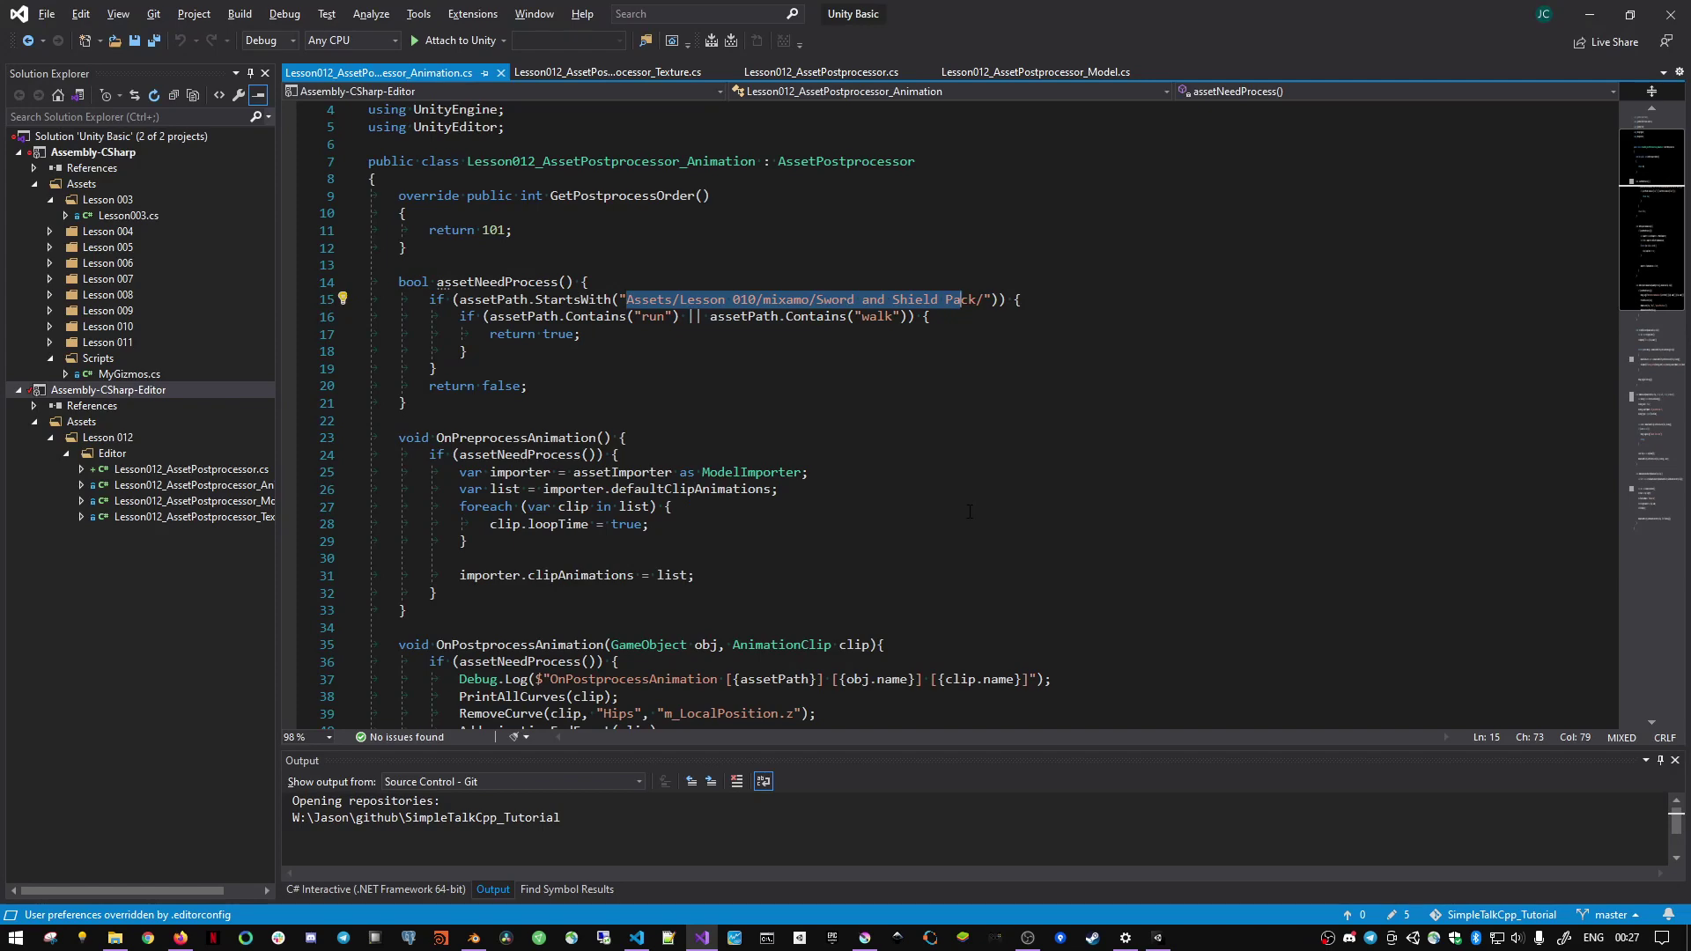
- Examine the 'Lesson 010/mixamo/Sword and Shield Pack' path and the 'walk' name filter
scroll(969, 512, down, 2)
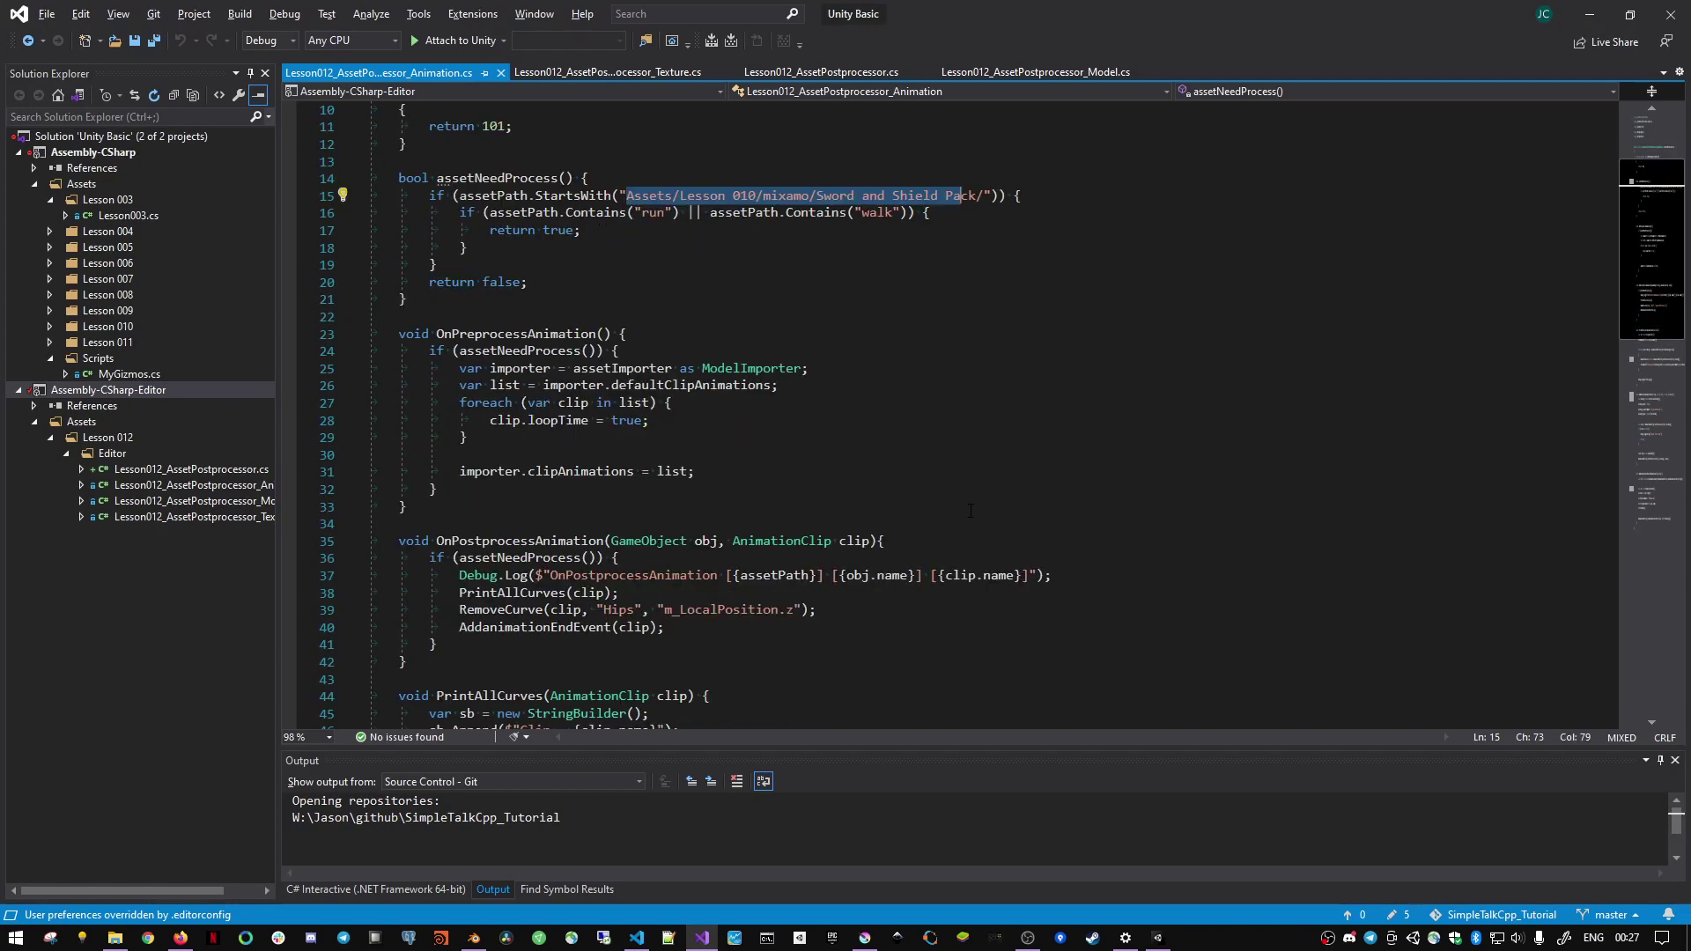
scroll(970, 511, down, 1)
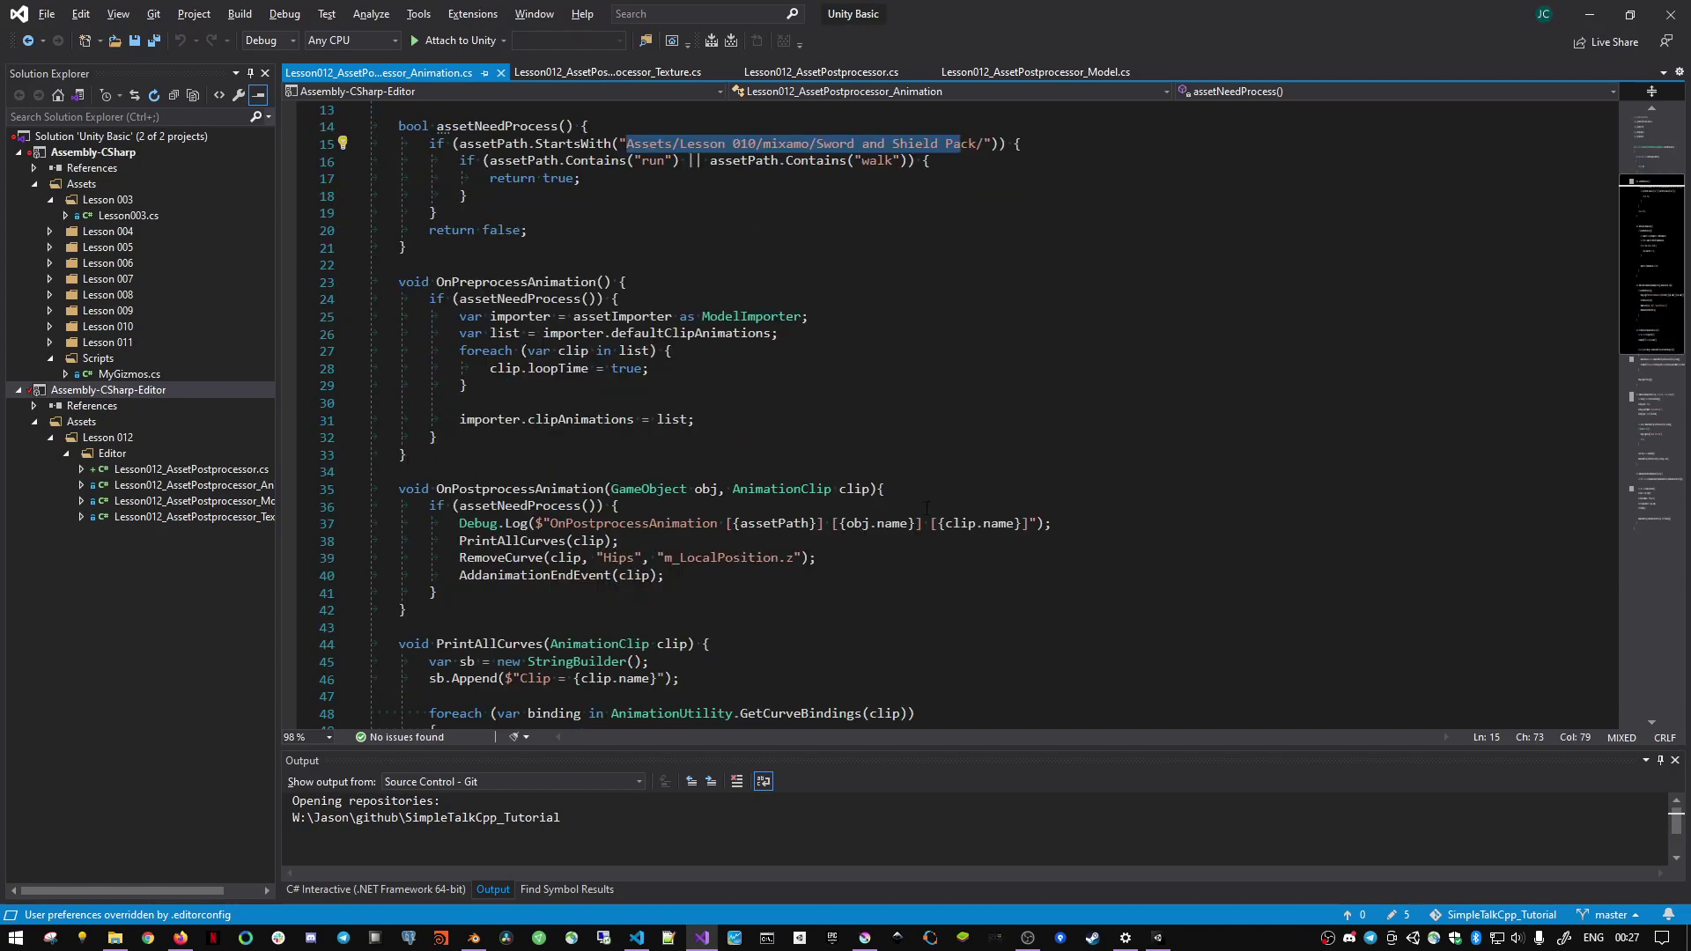
scroll(720, 451, up, 1)
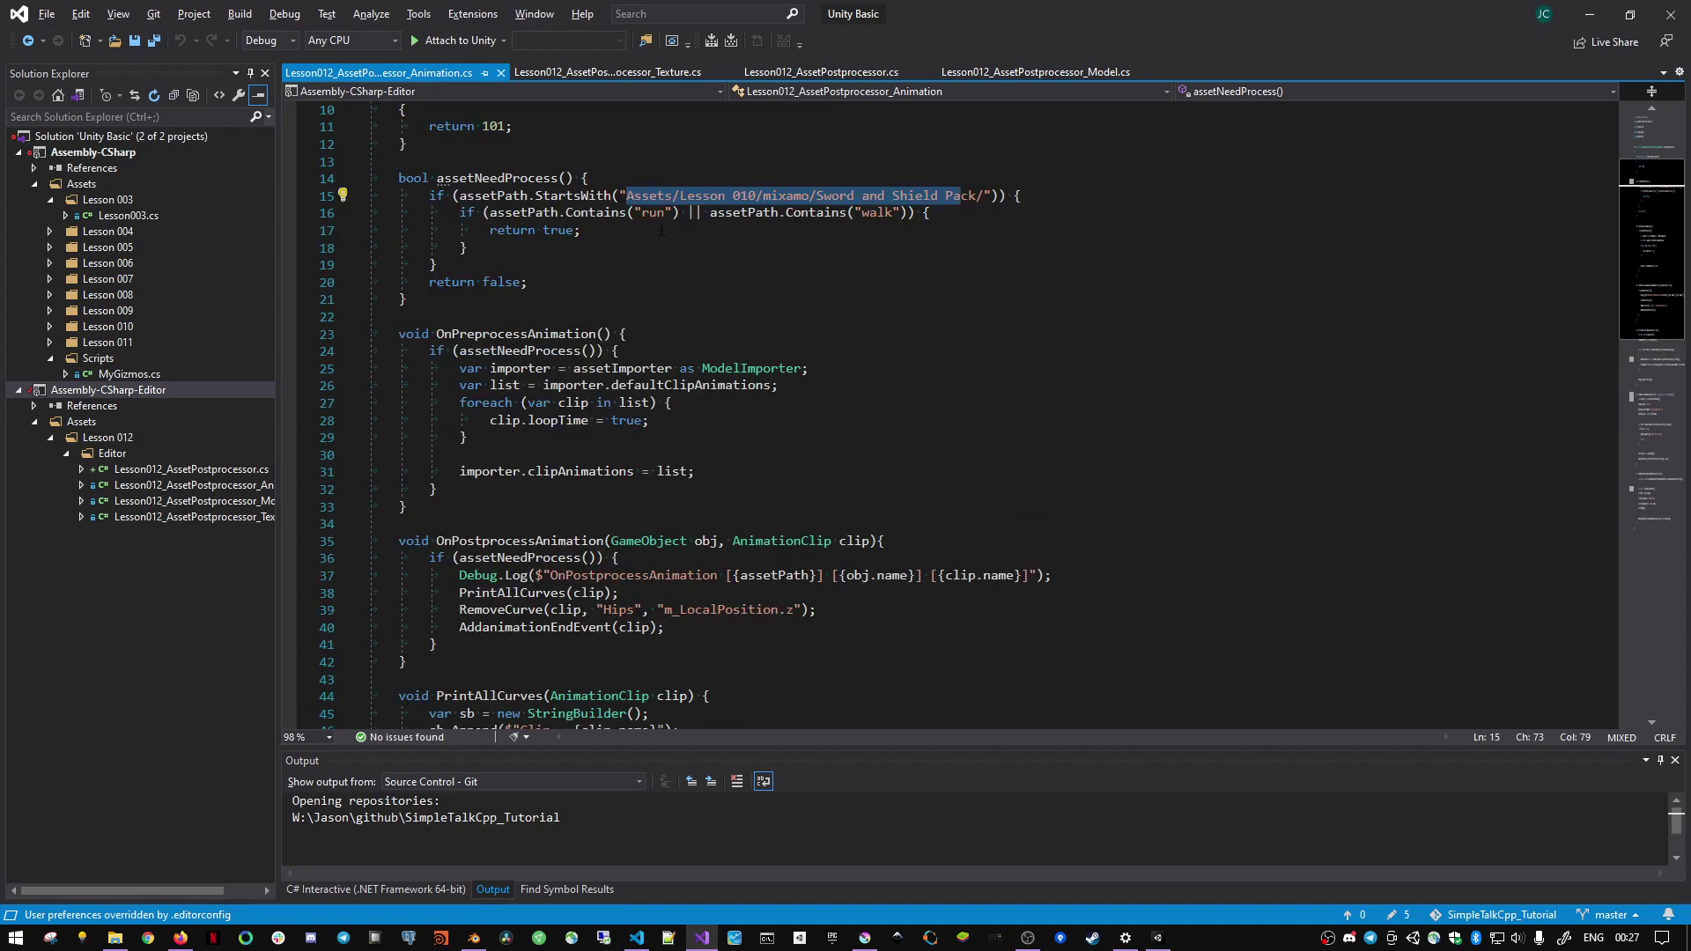
click(665, 262)
drag(680, 195, 975, 196)
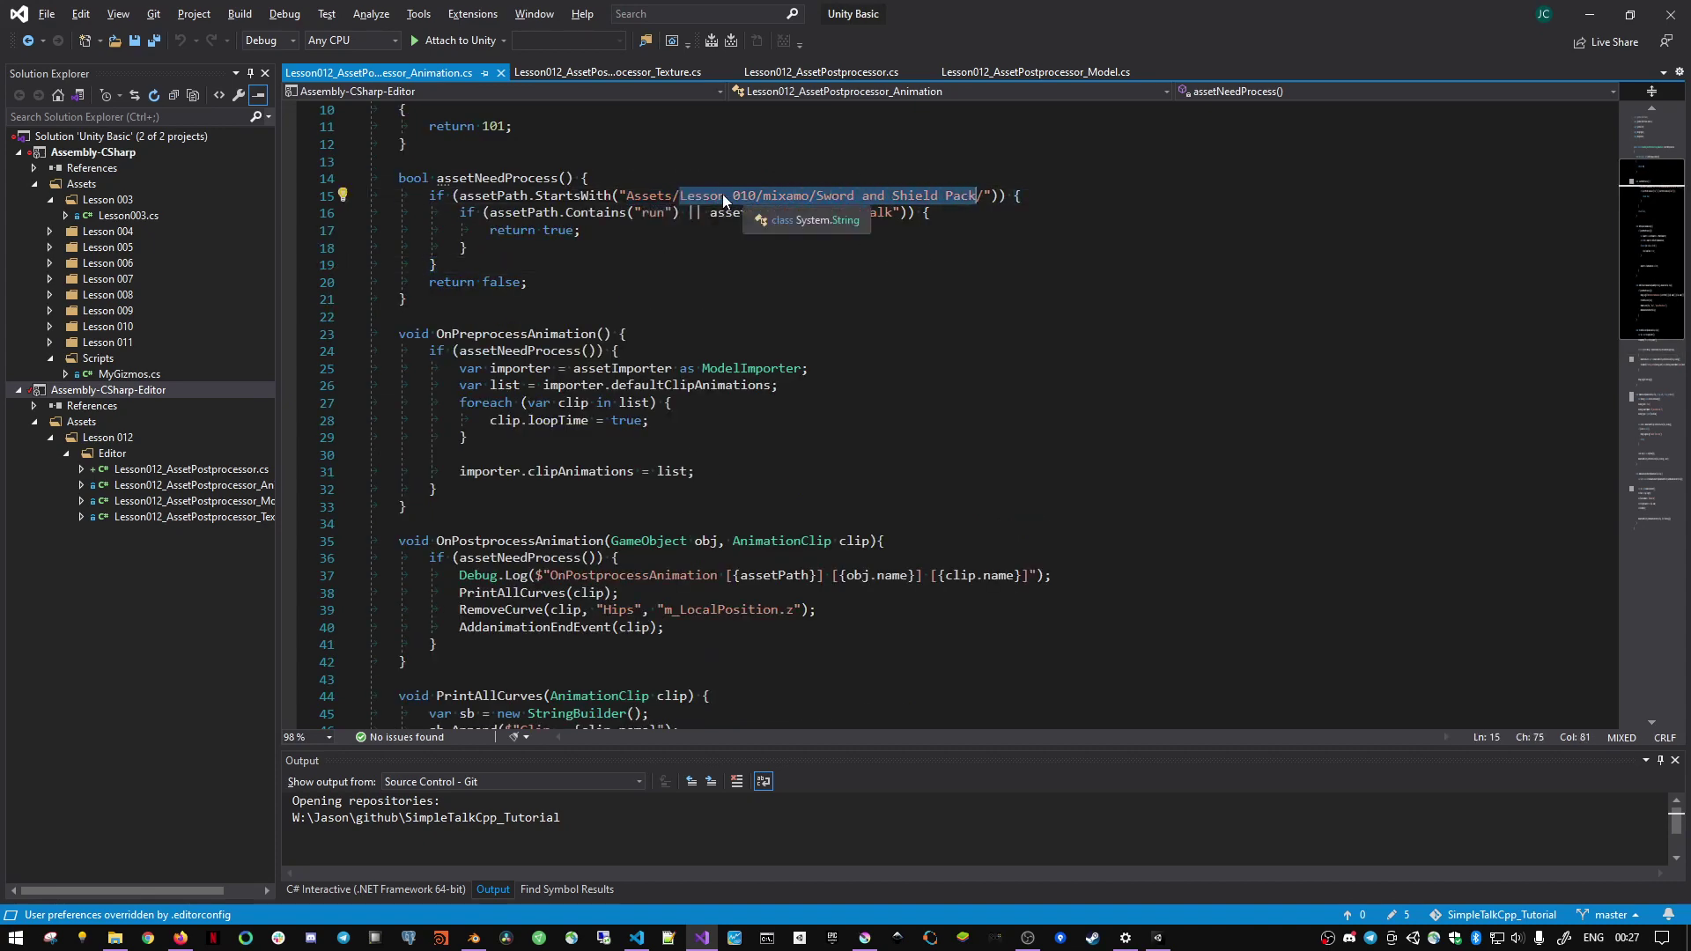
double_click(876, 212)
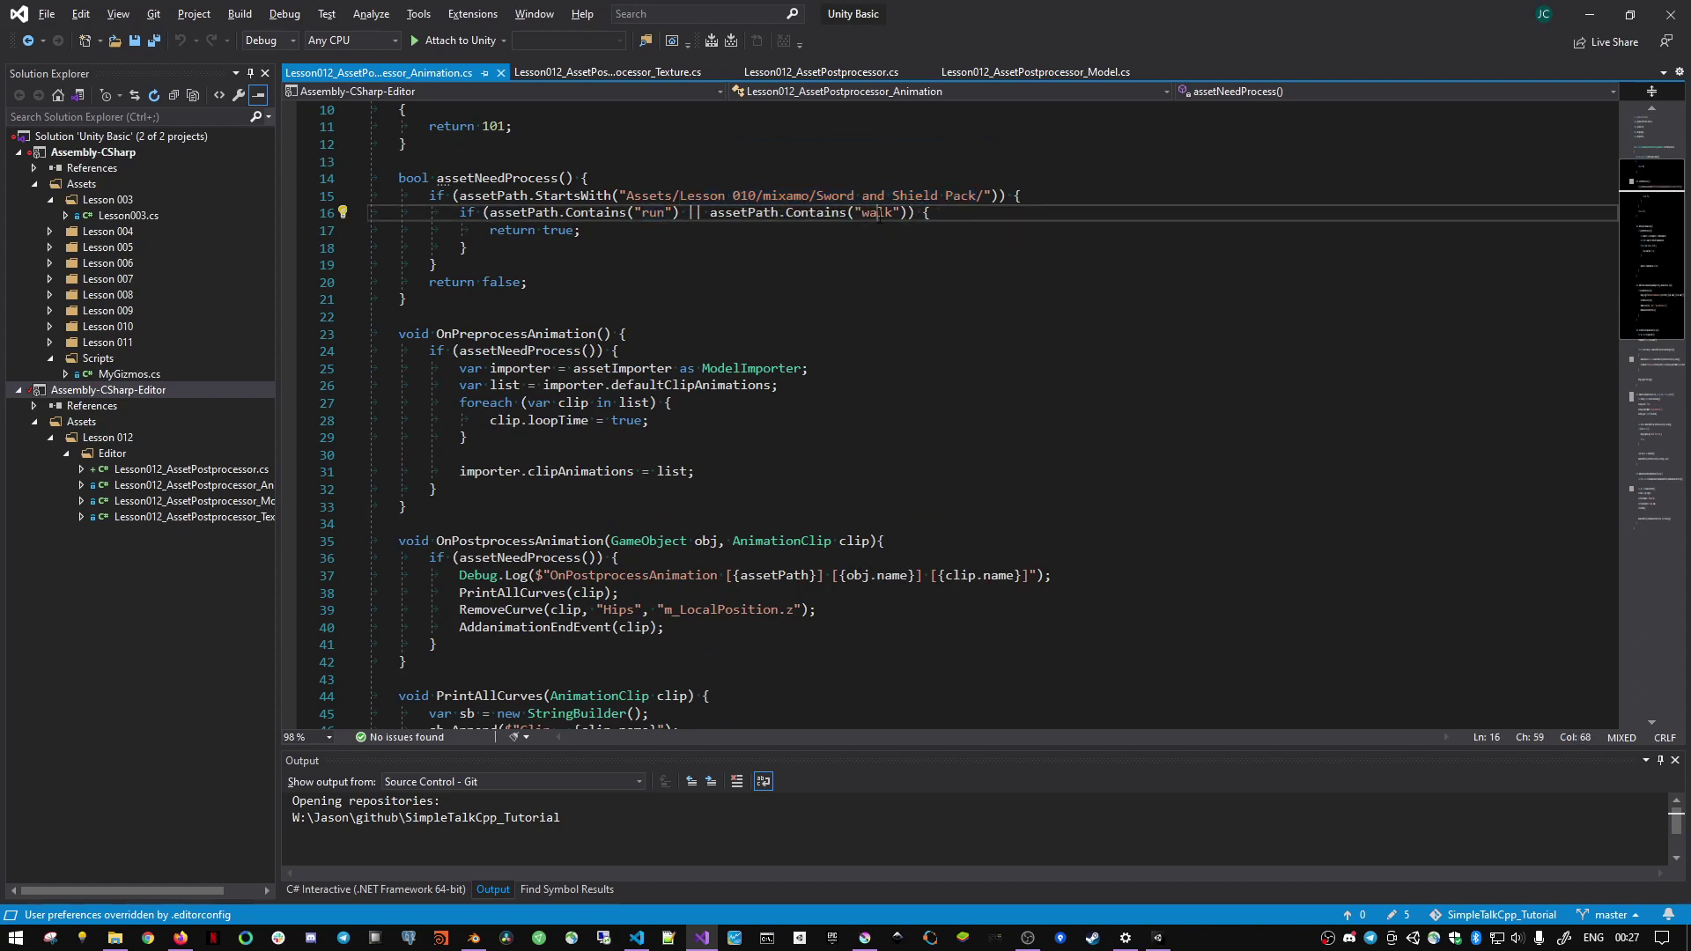
key(Down)
key(Down)
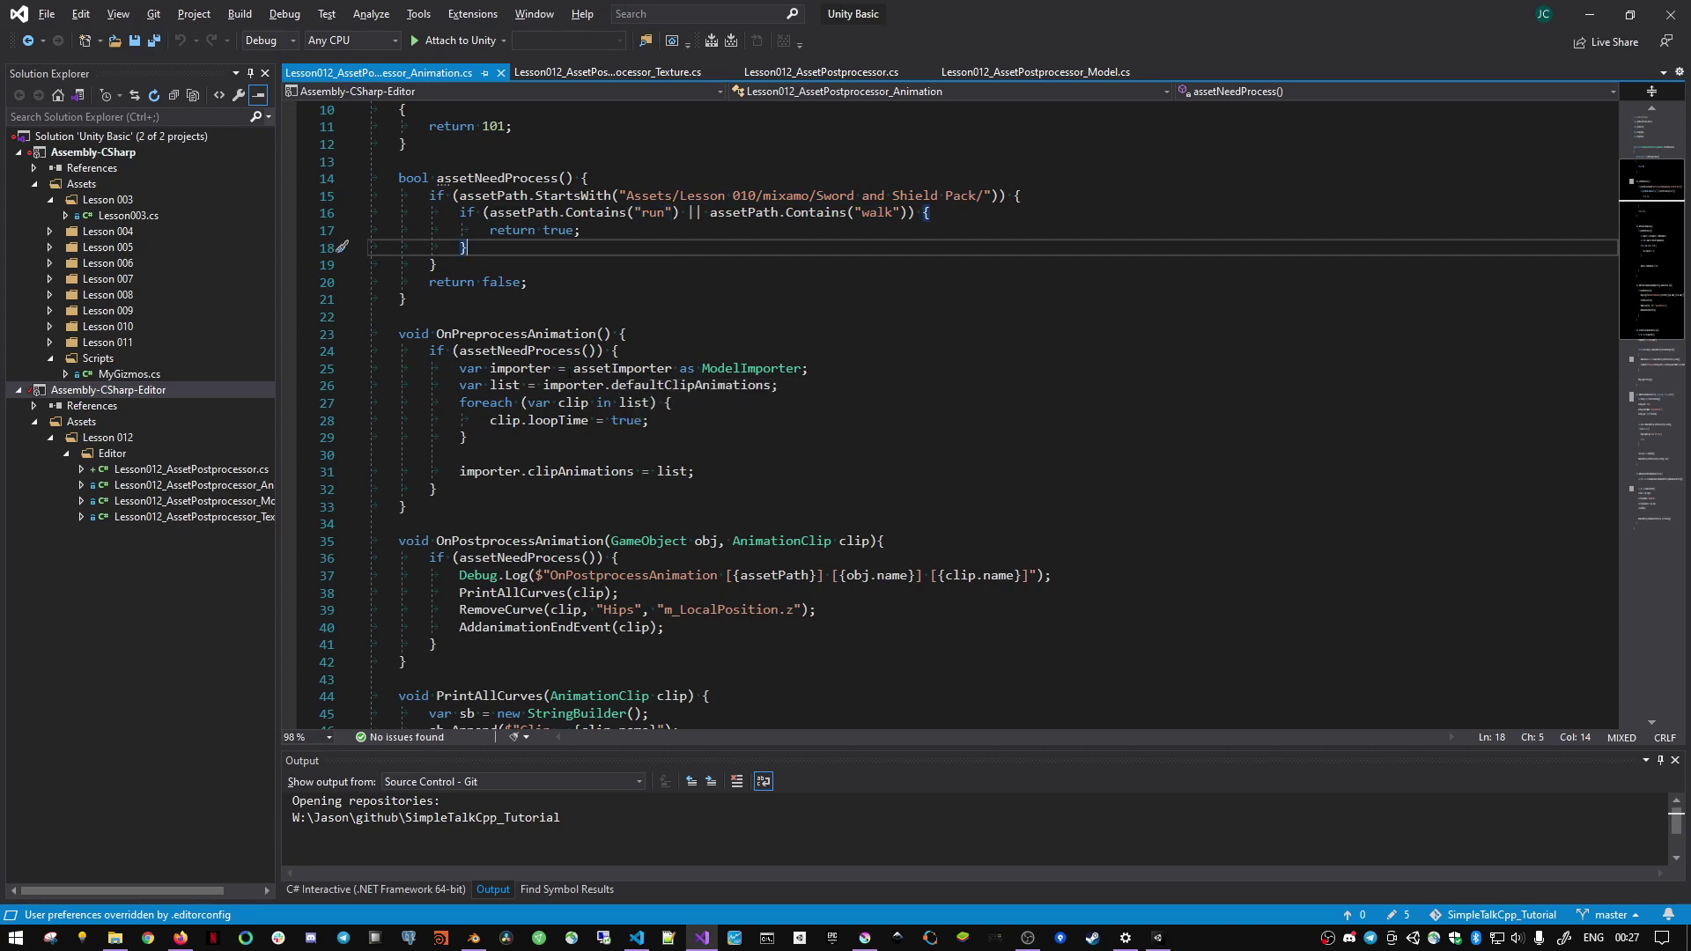
- Compare assetImporter with the texture script's TextureImporter, then inspect defaultClipAnimations and loopTime
drag(573, 368, 672, 368)
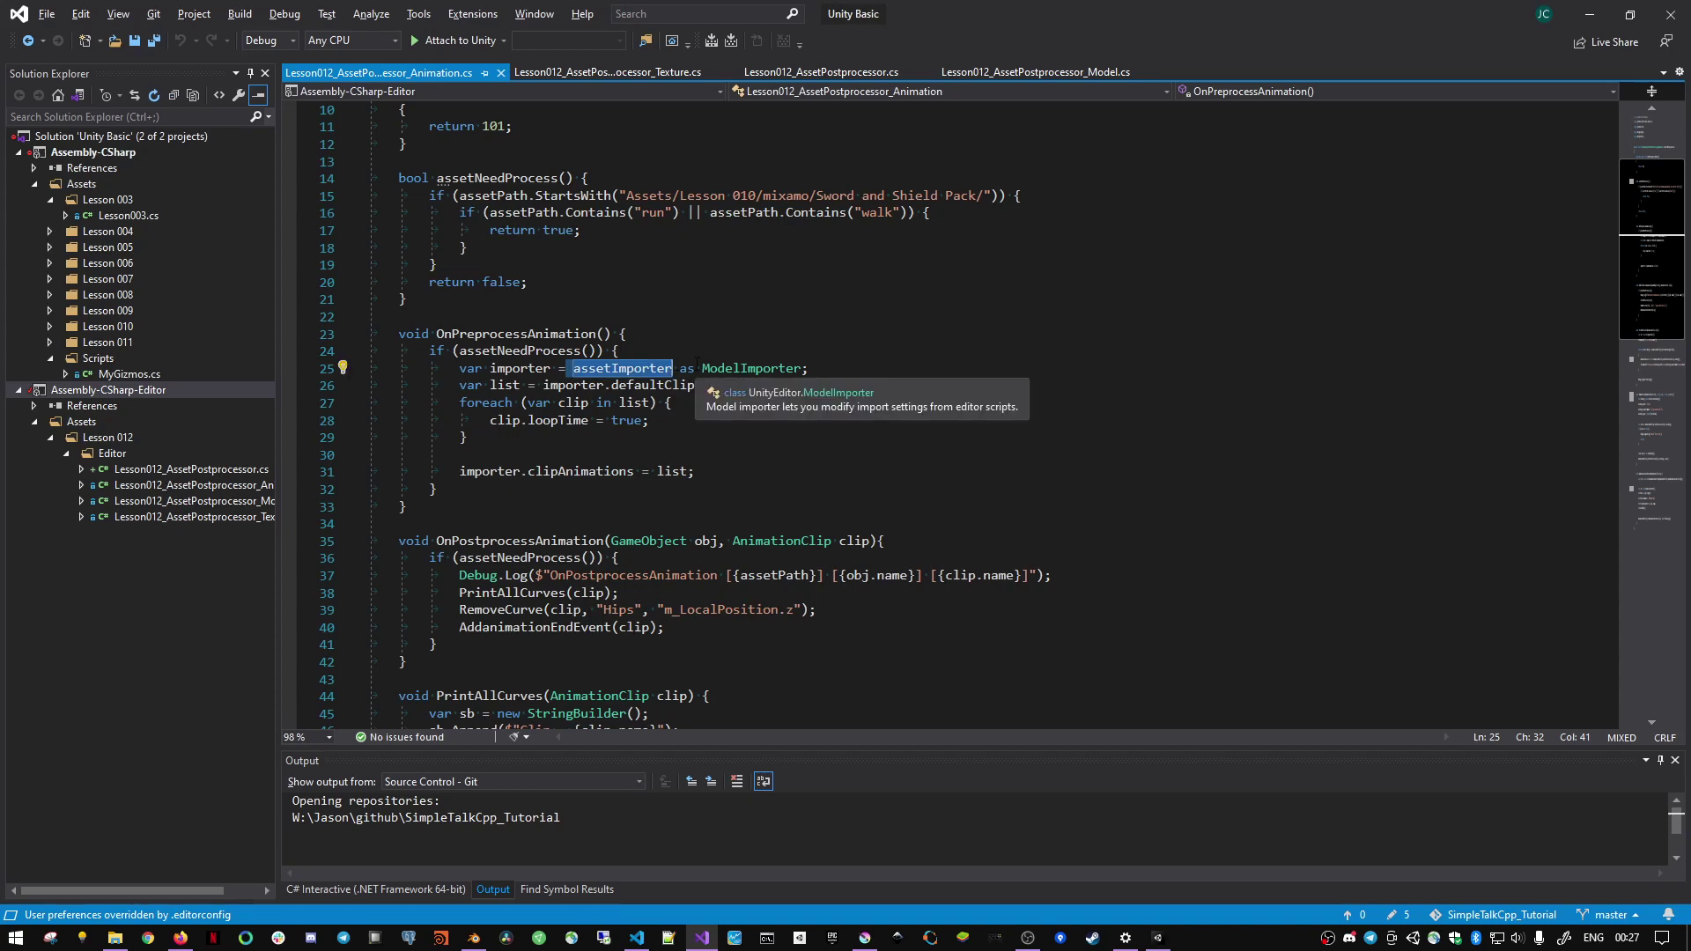
click(651, 74)
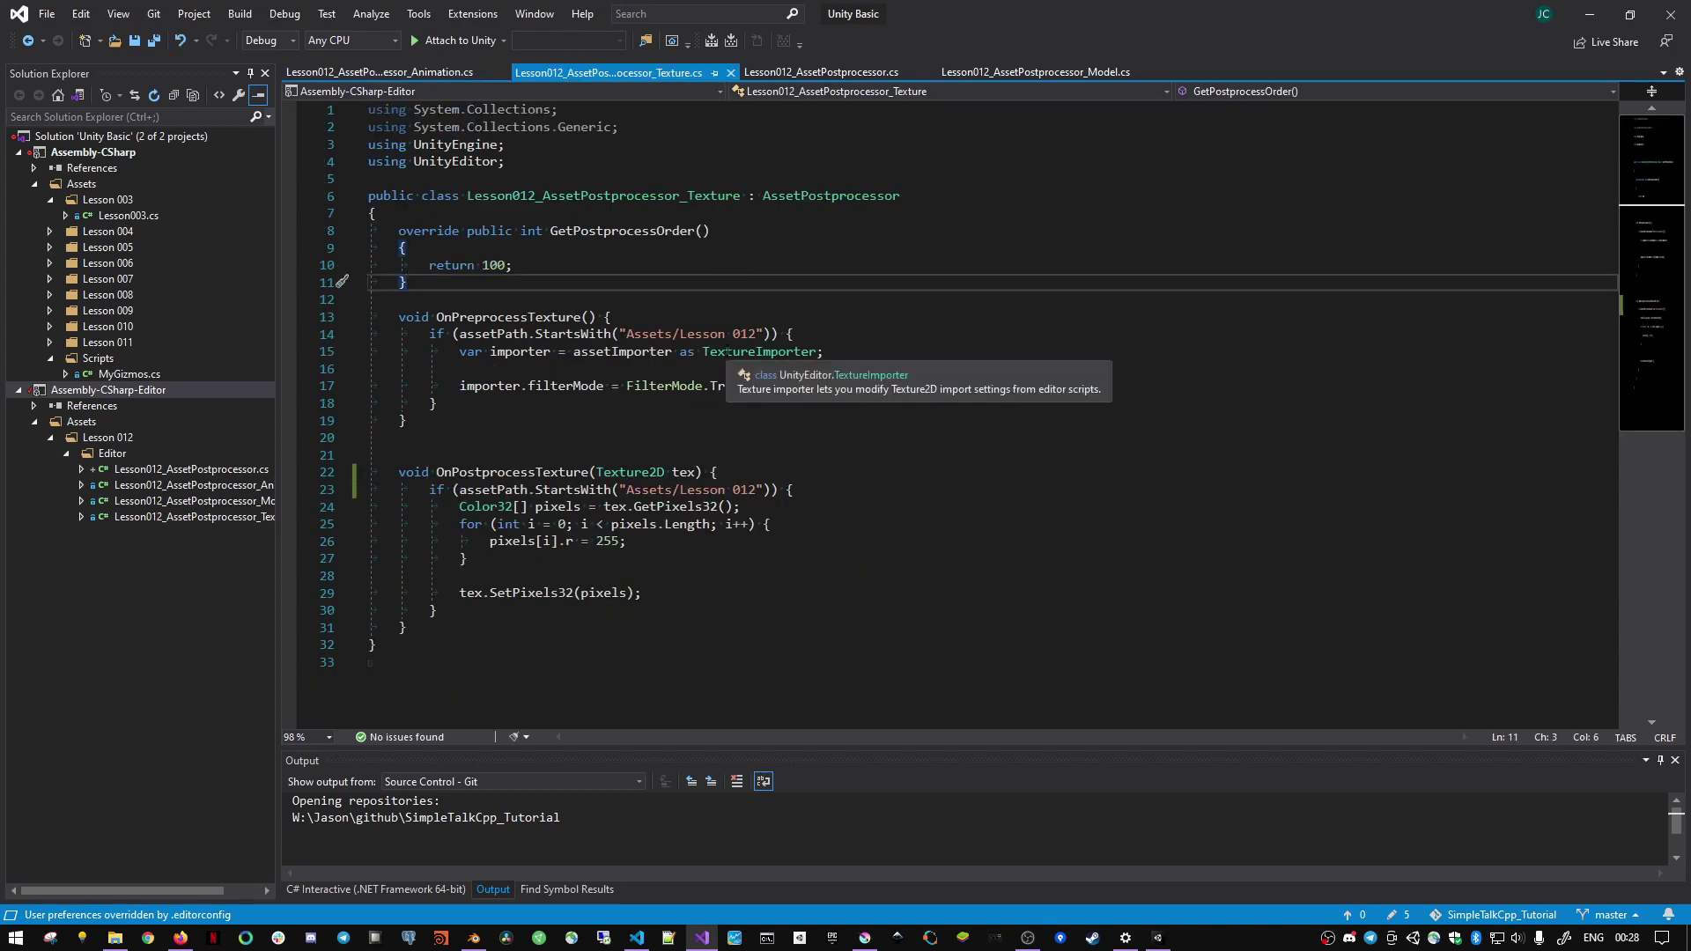
double_click(726, 350)
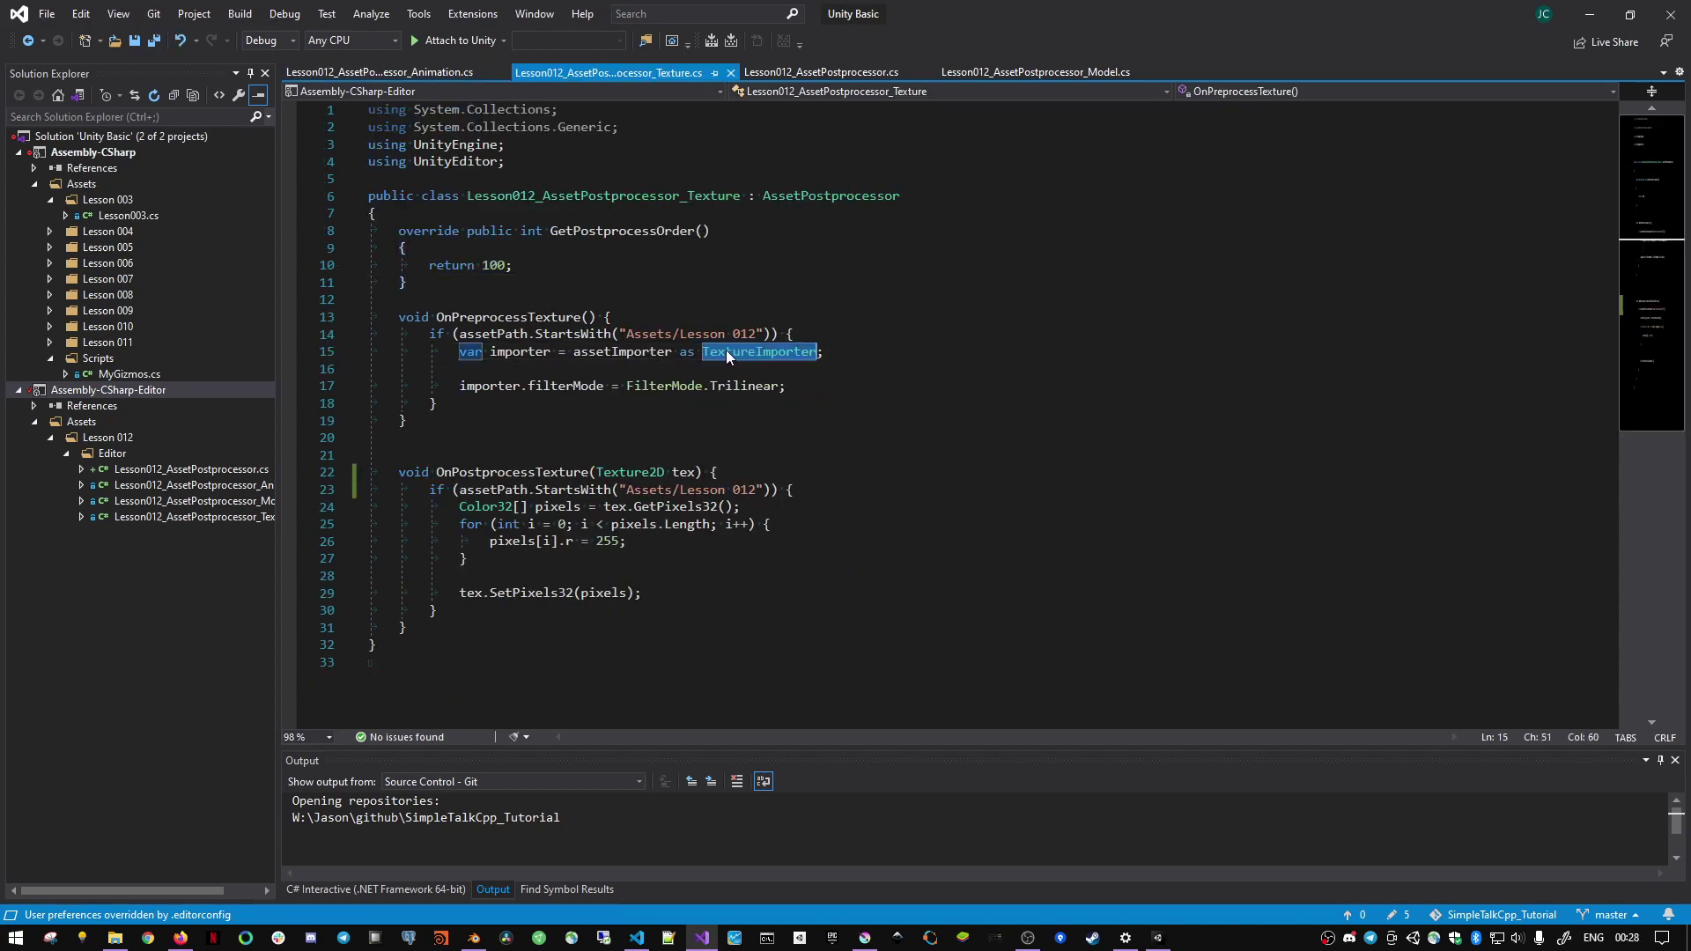
click(366, 72)
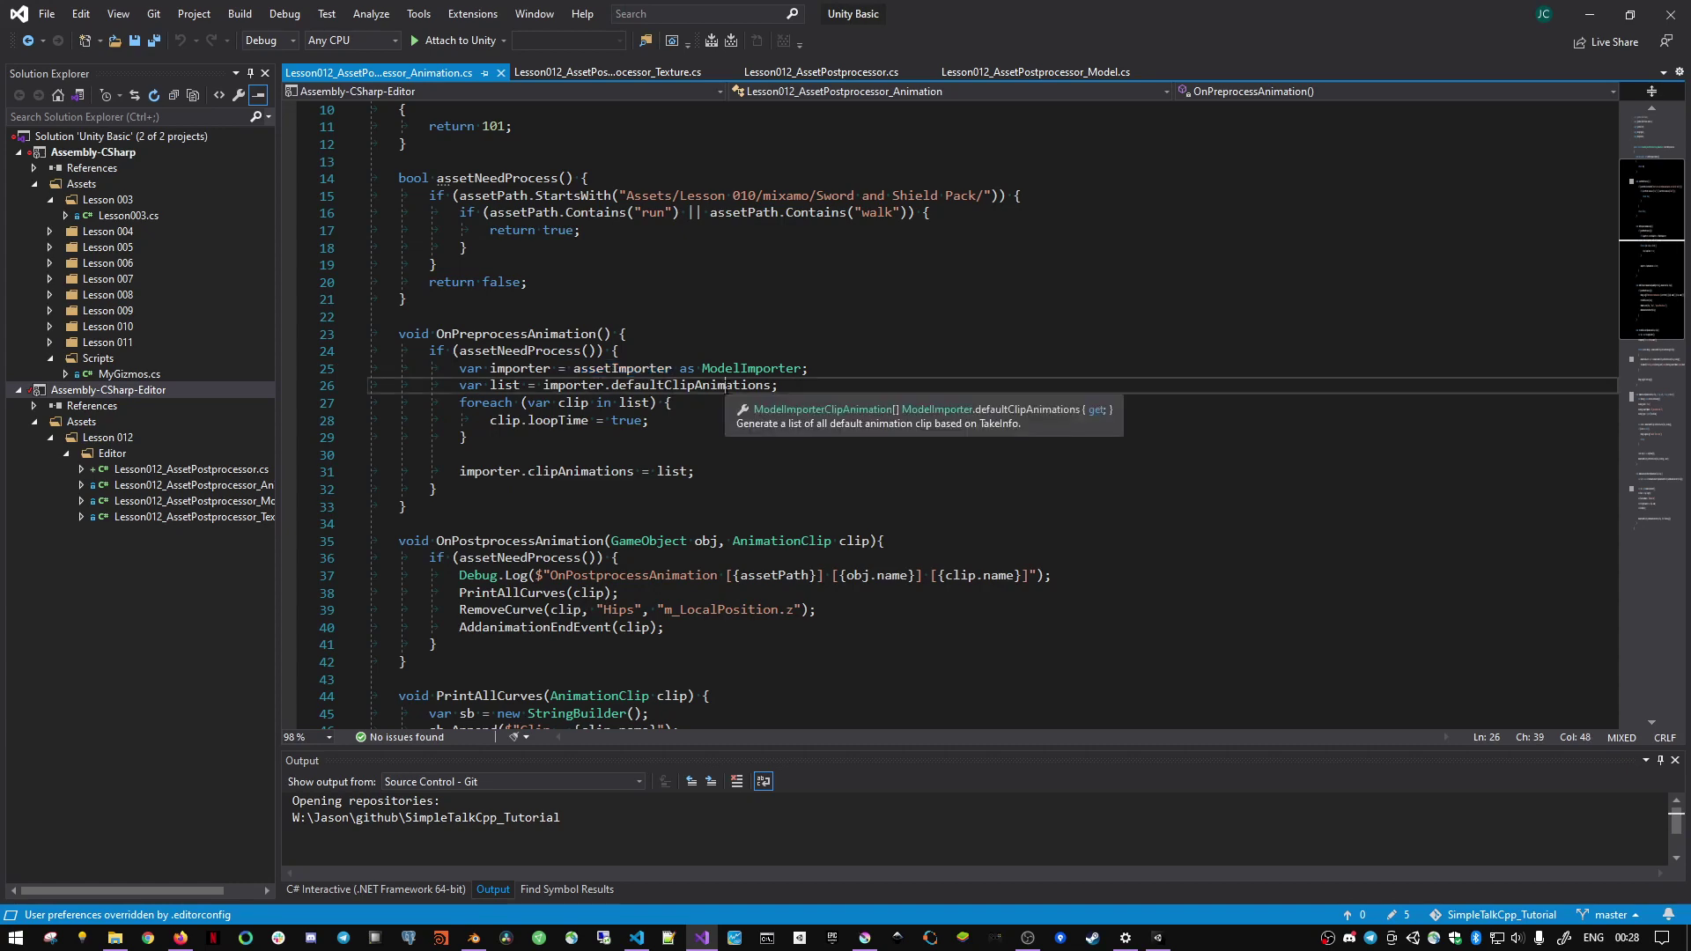
double_click(704, 385)
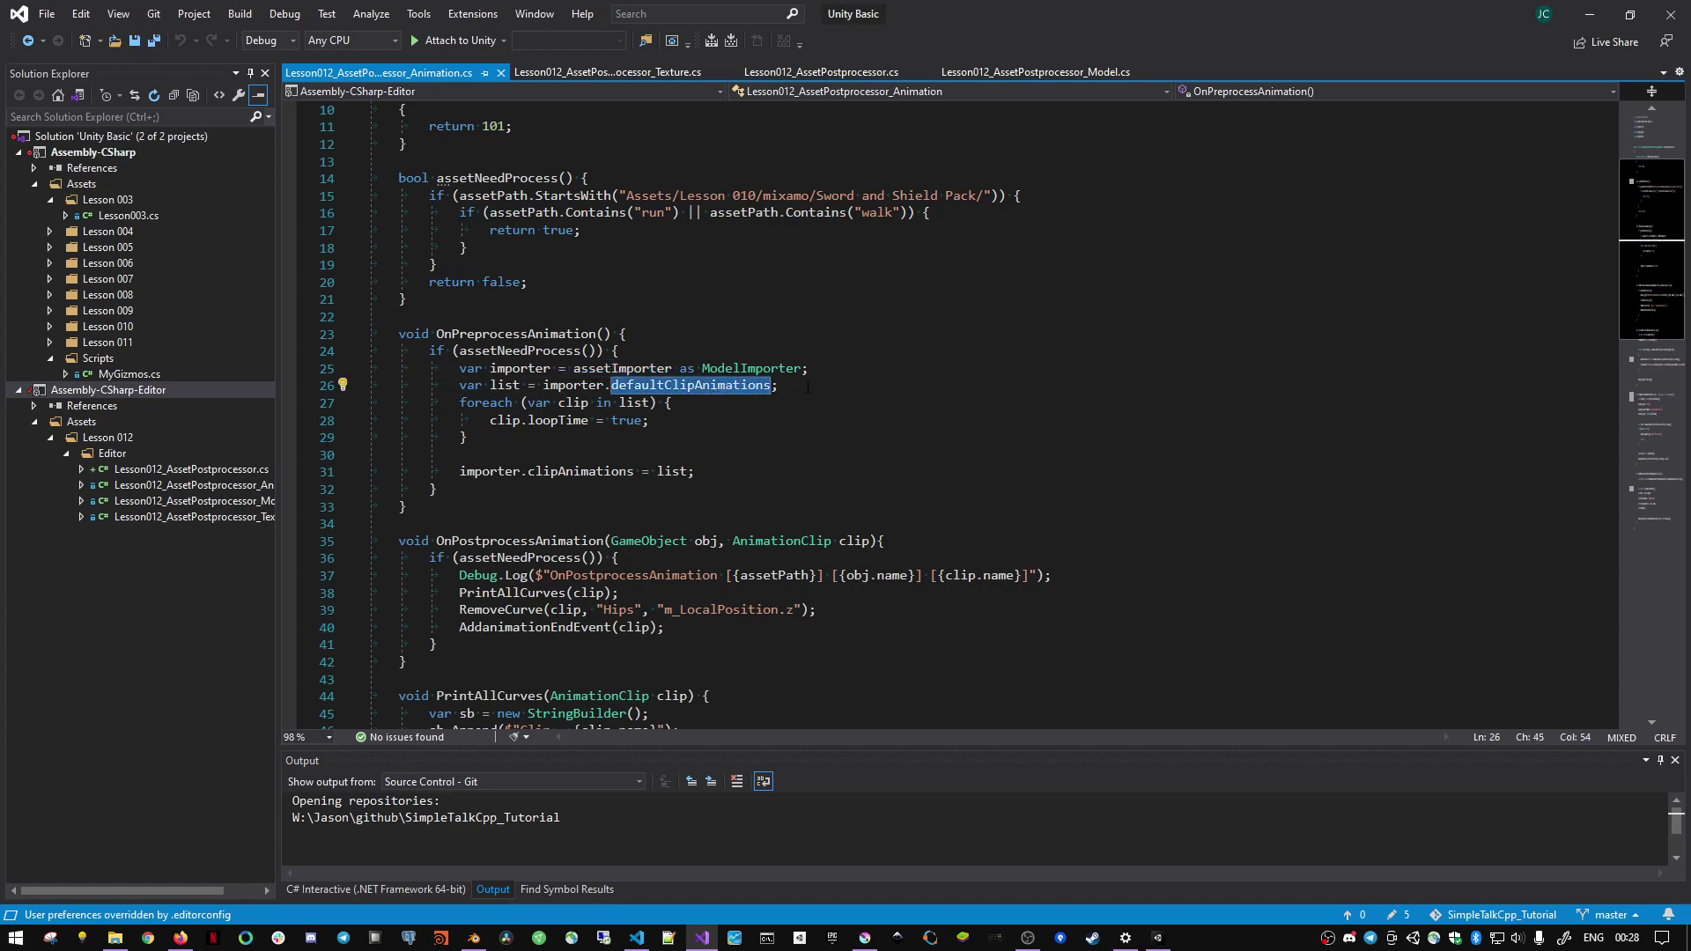
double_click(558, 421)
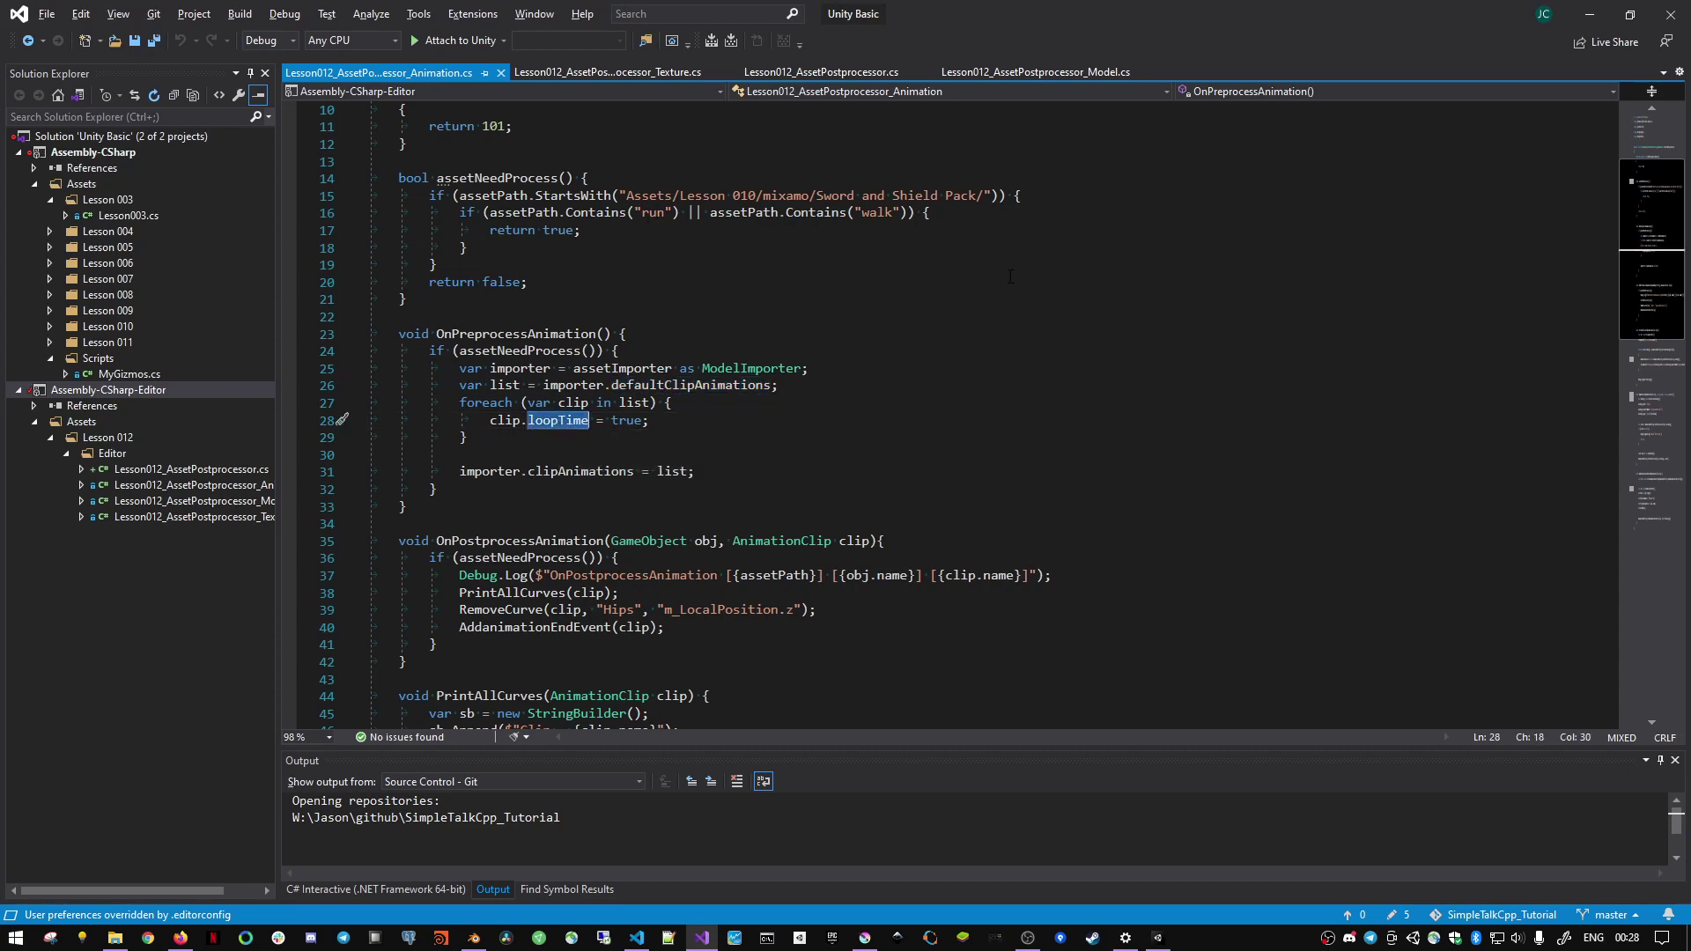
key(alt+Tab)
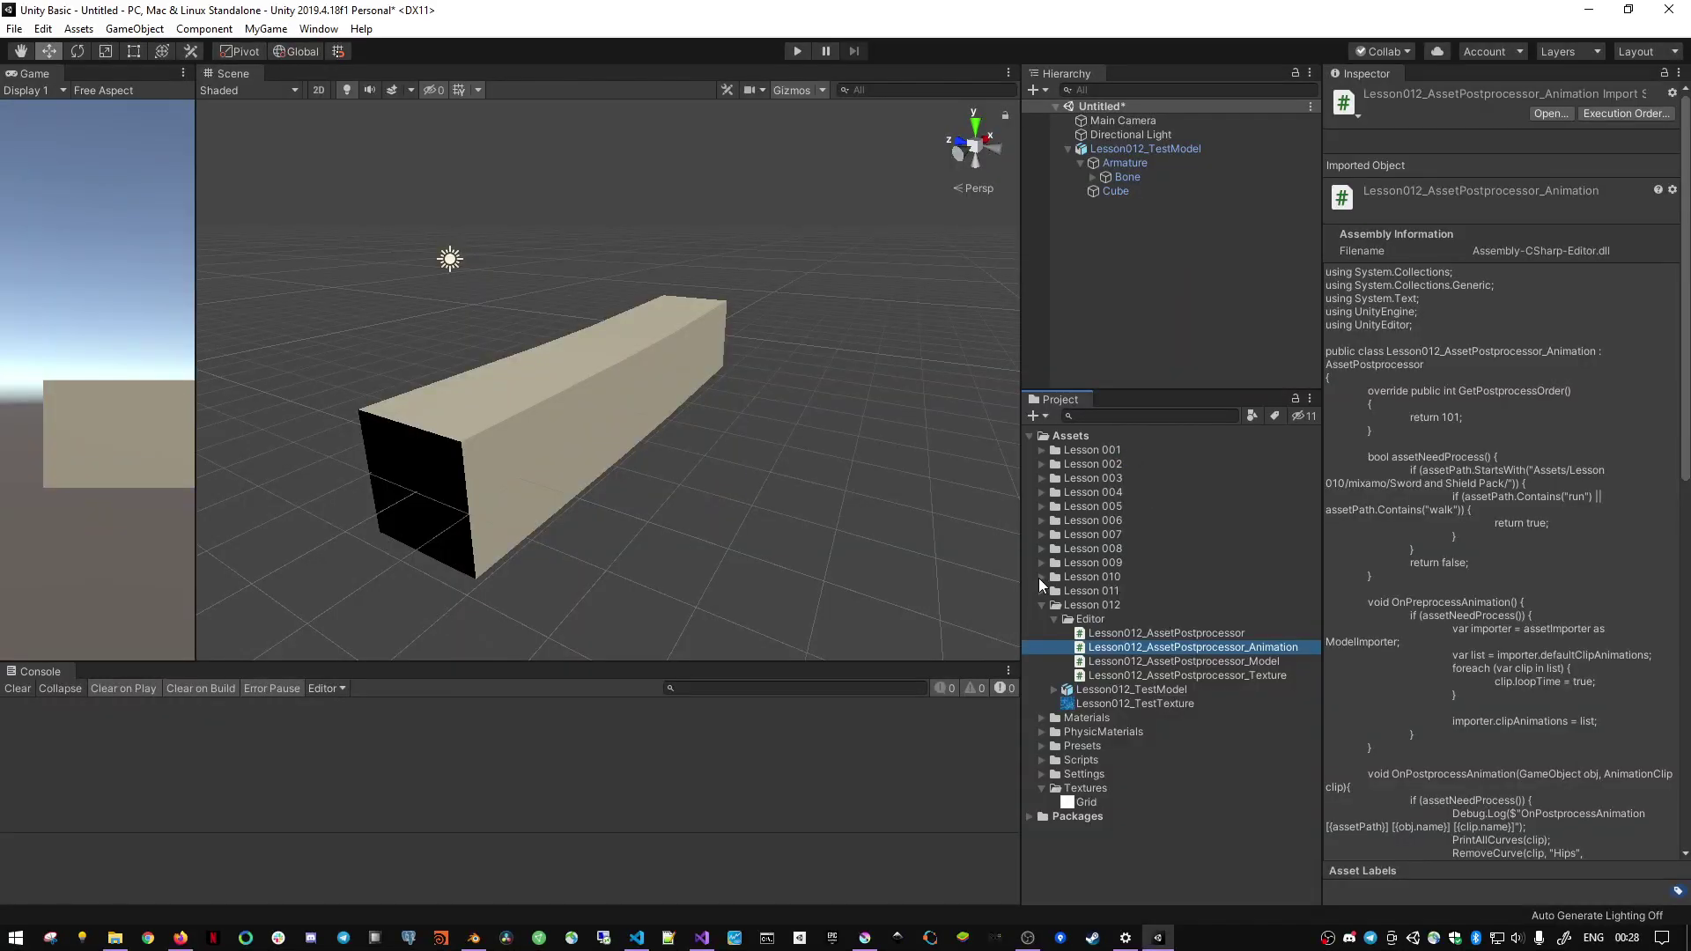
- Locate and select sword and shield run (2) under Lesson 010 > mixamo
click(1040, 578)
click(1053, 591)
scroll(1215, 611, down, 5)
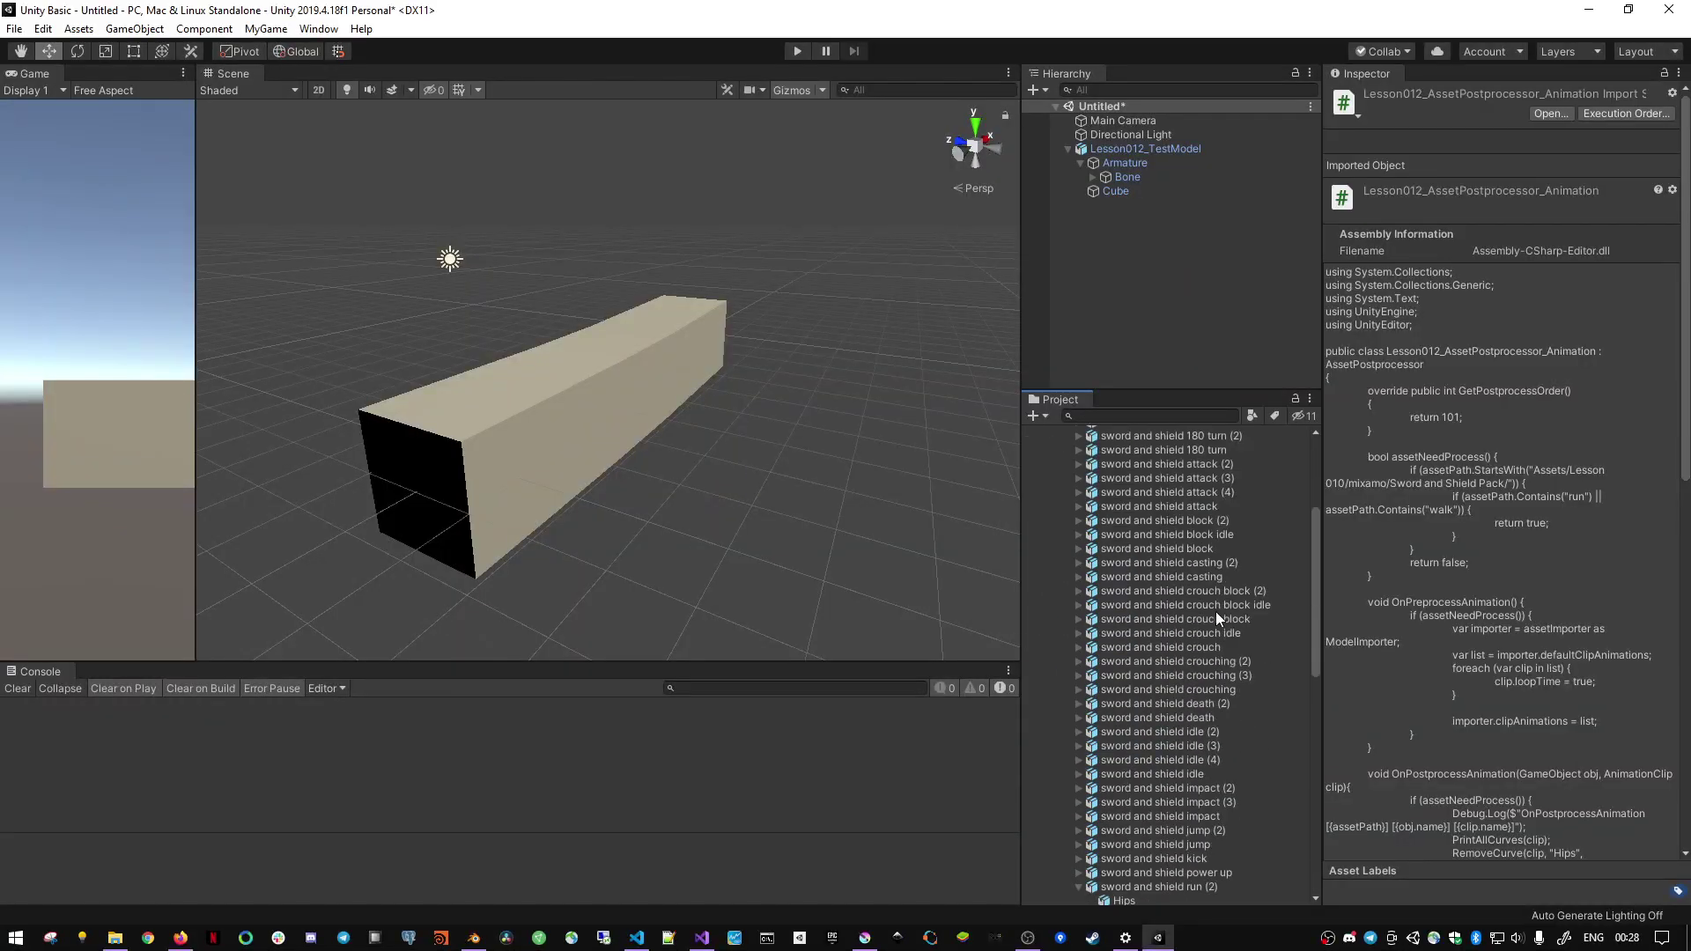
scroll(1199, 573, down, 1)
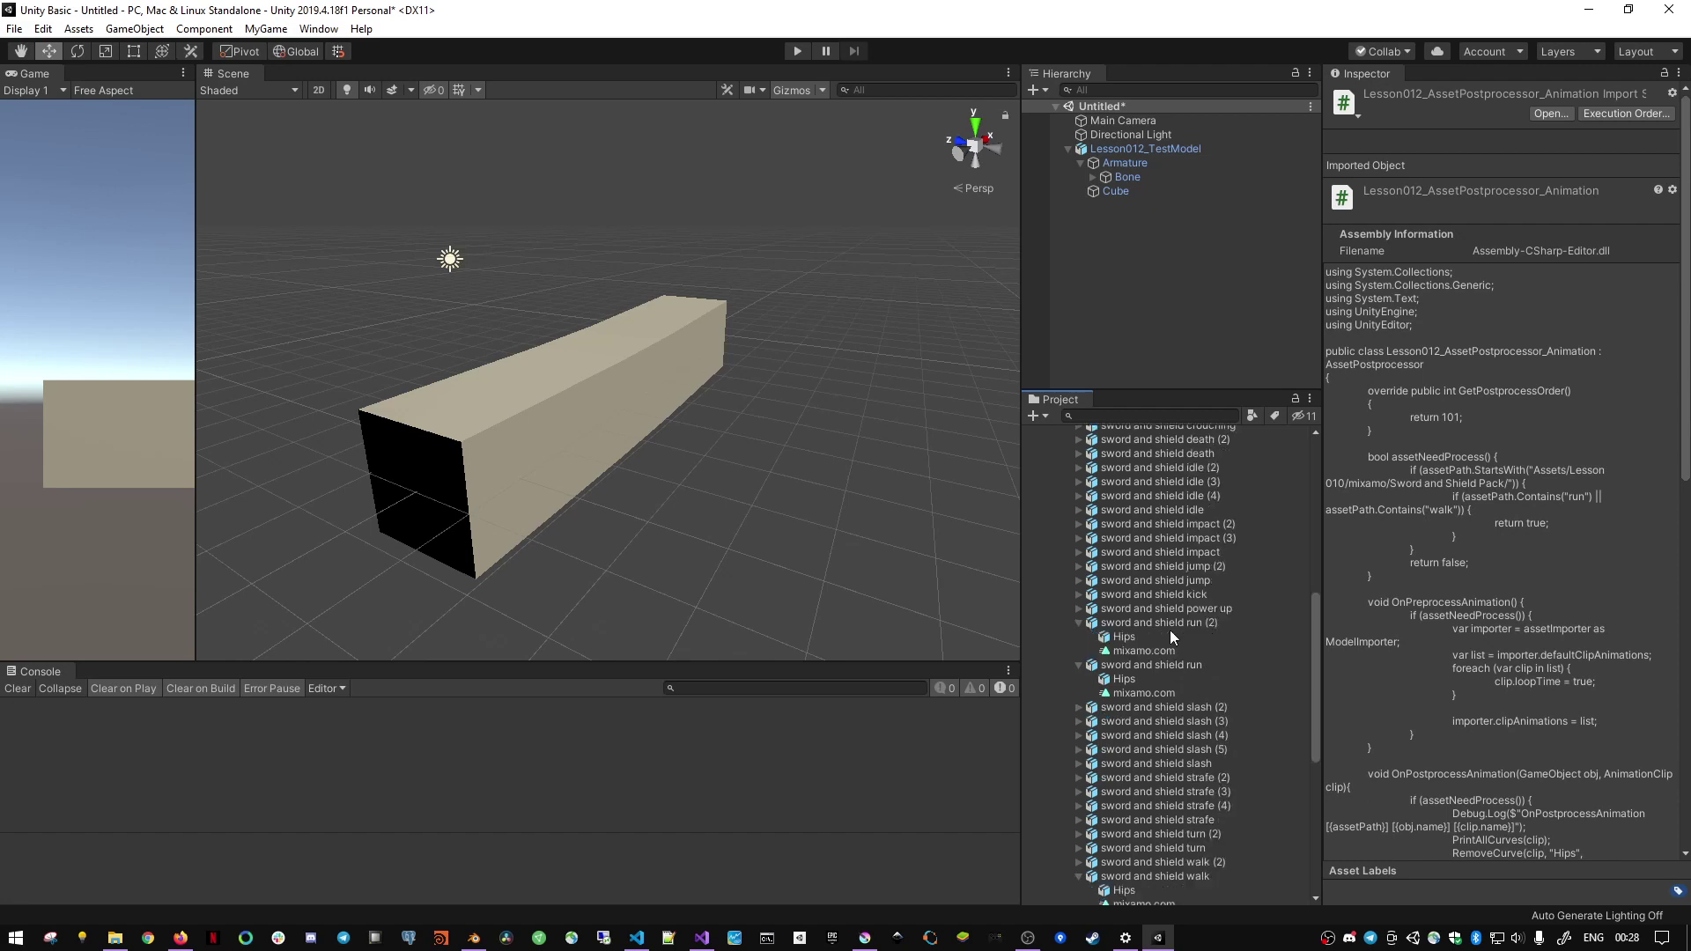
click(1182, 622)
click(1078, 623)
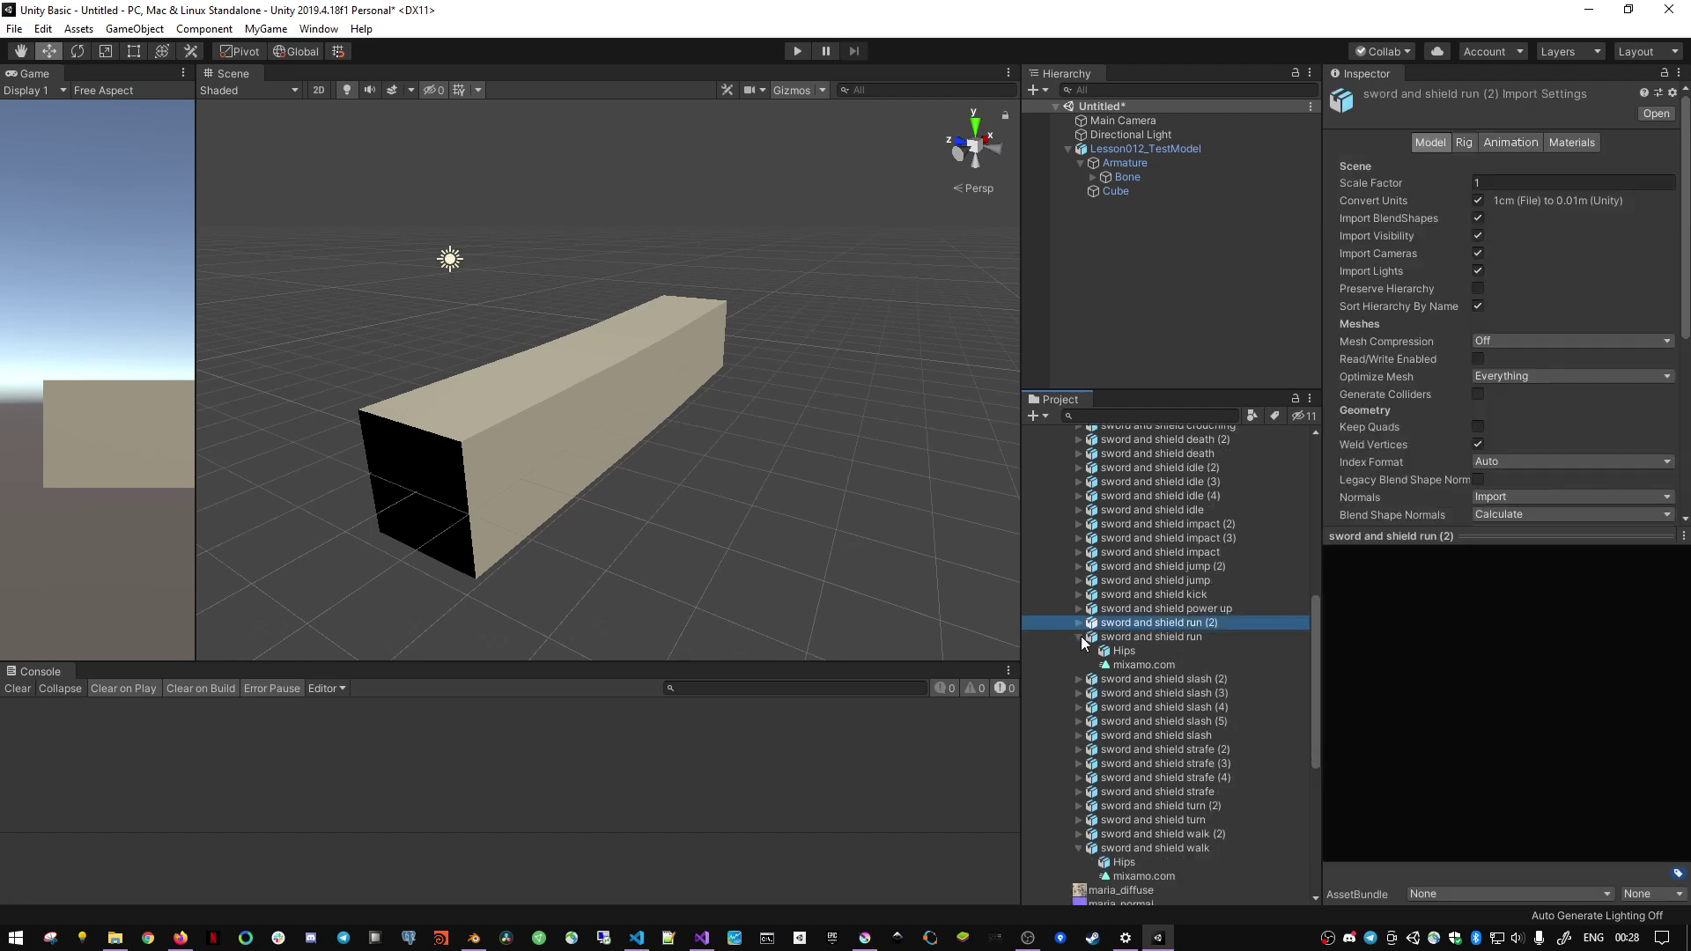
click(1078, 636)
click(1182, 635)
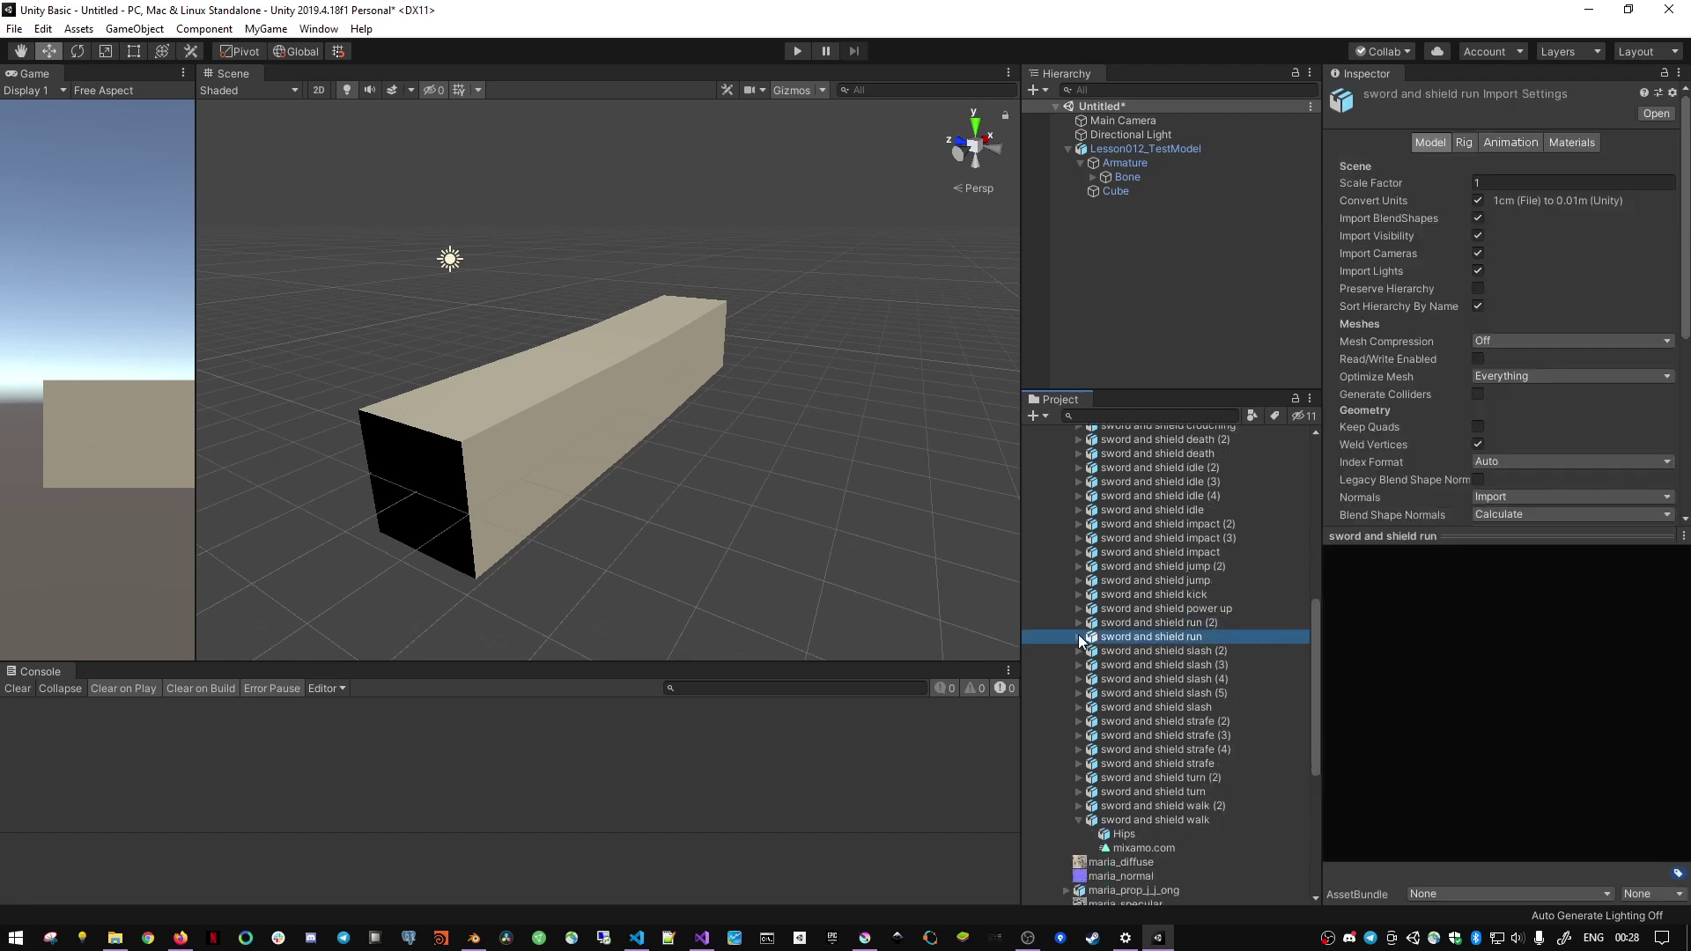
click(1078, 623)
click(1144, 651)
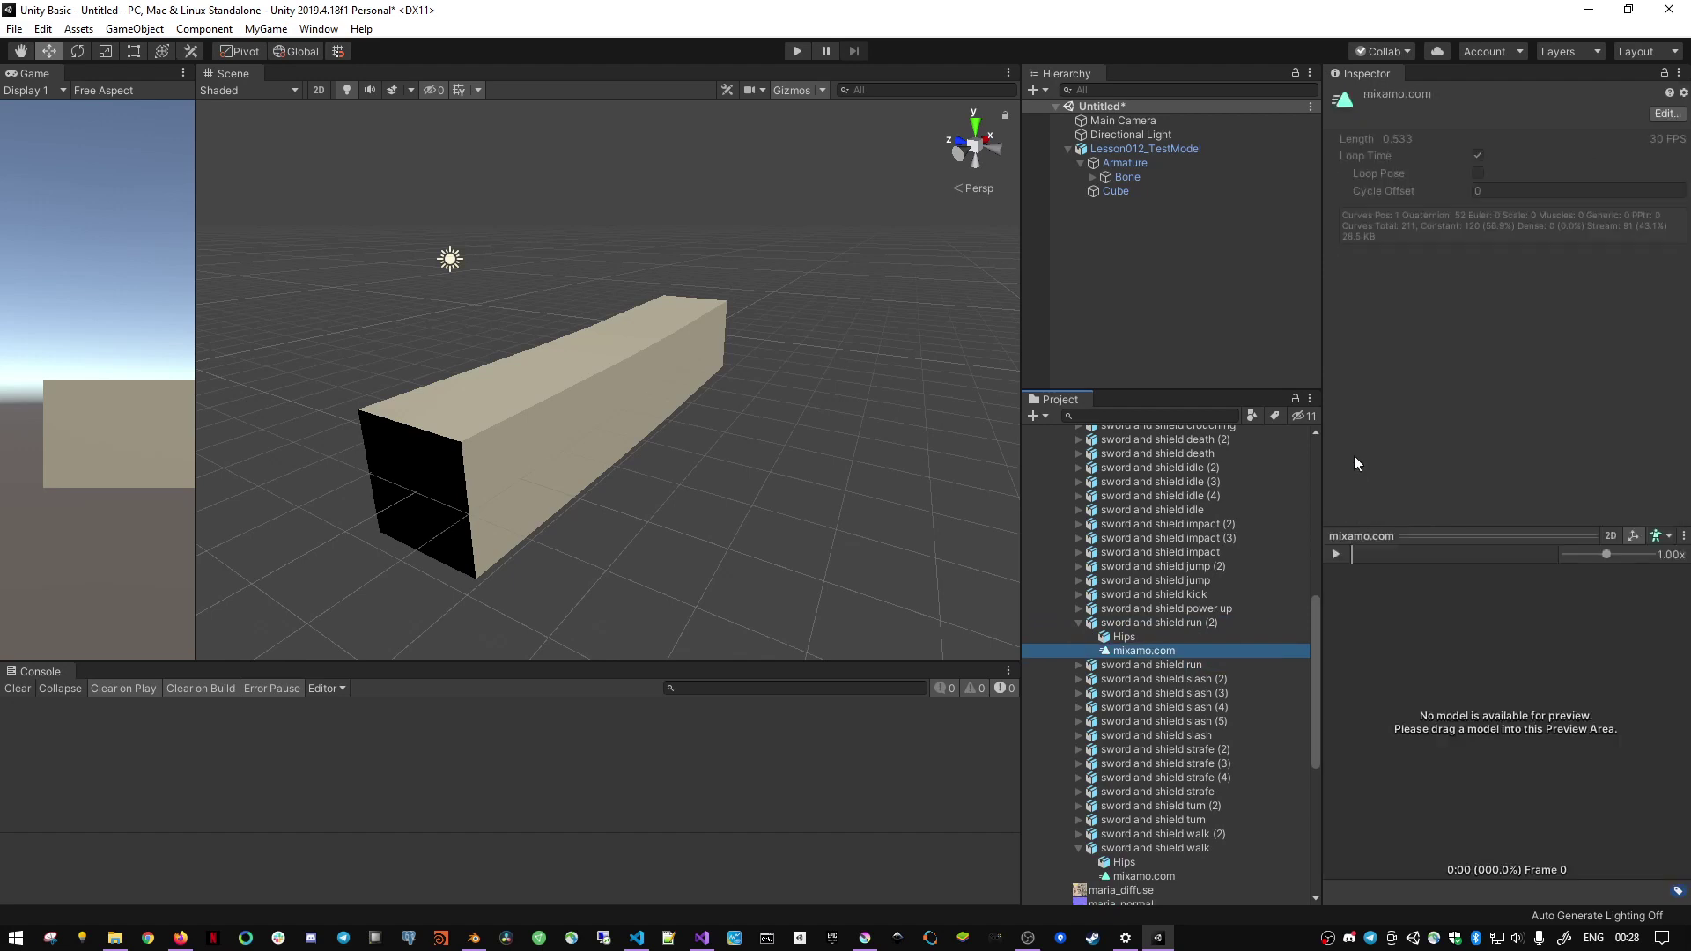
click(1155, 627)
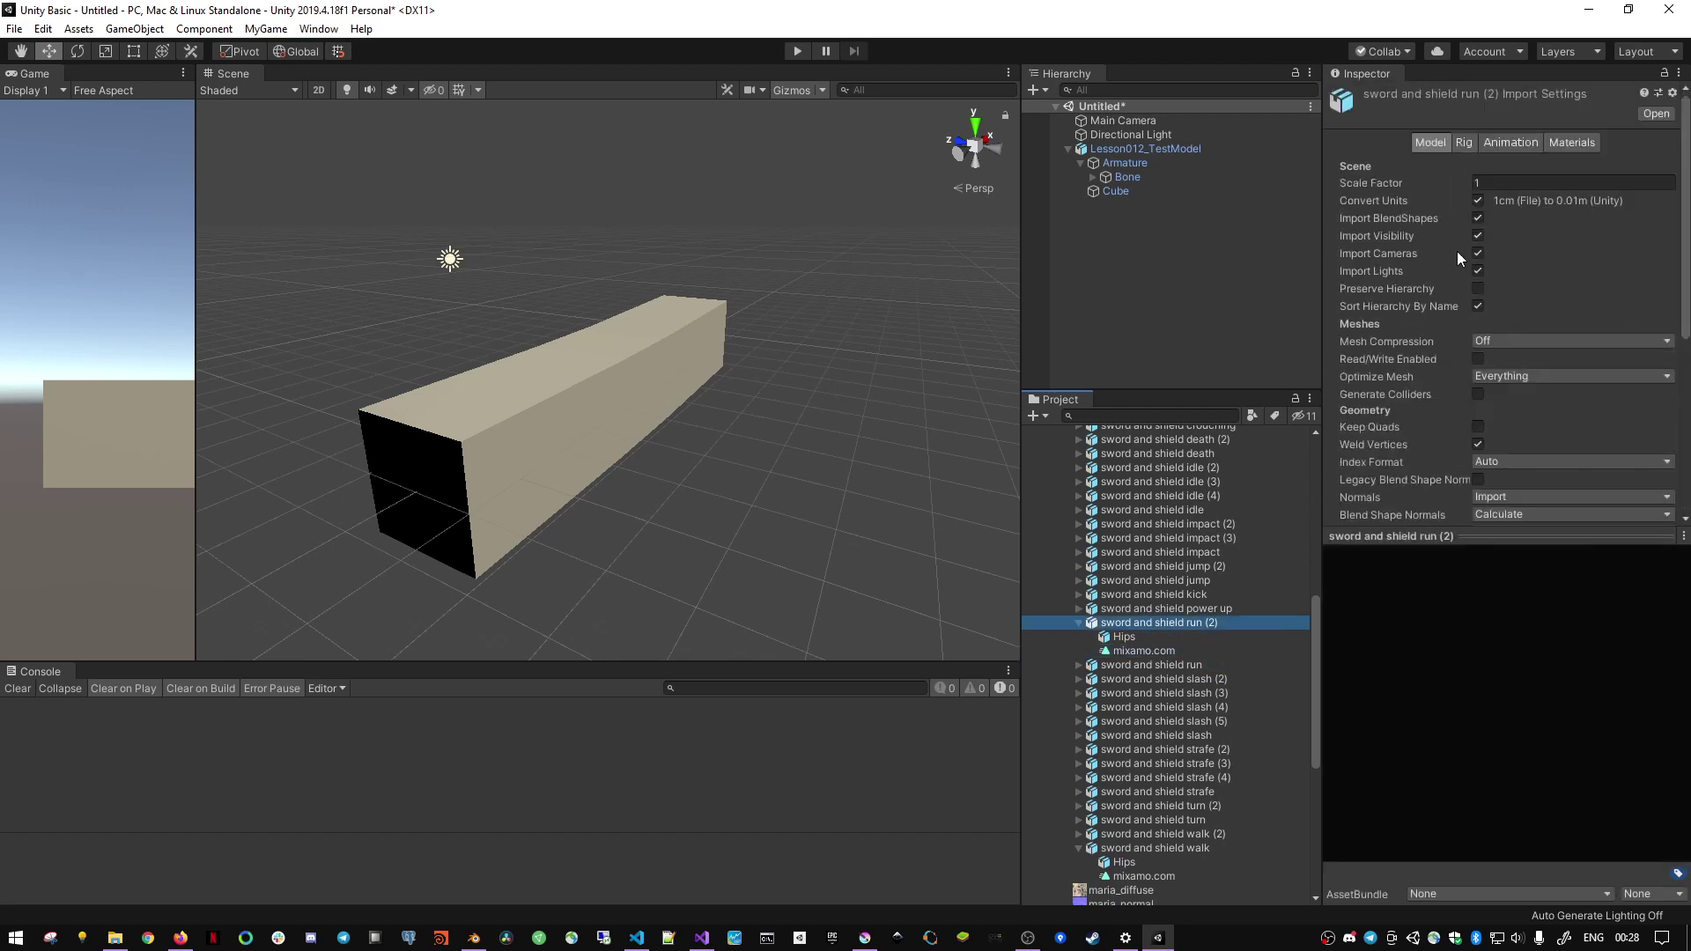
- Show run (2)'s Animation import settings and confirm Loop Time is enabled
click(1507, 143)
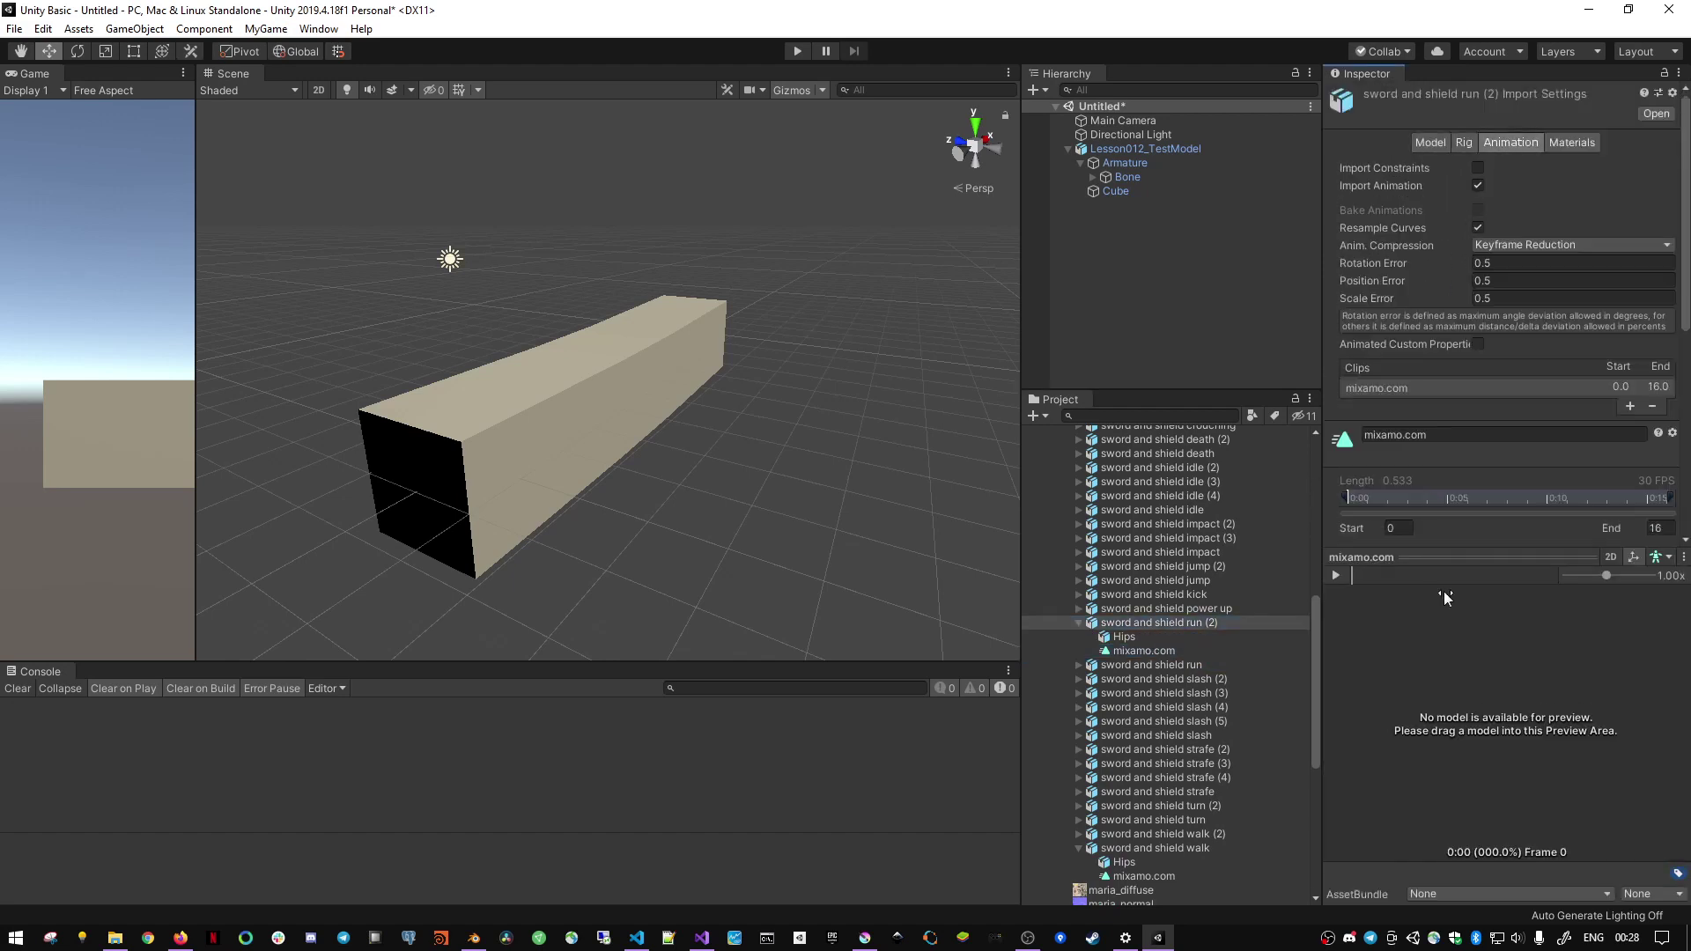
drag(1437, 535, 1437, 662)
scroll(1462, 493, down, 5)
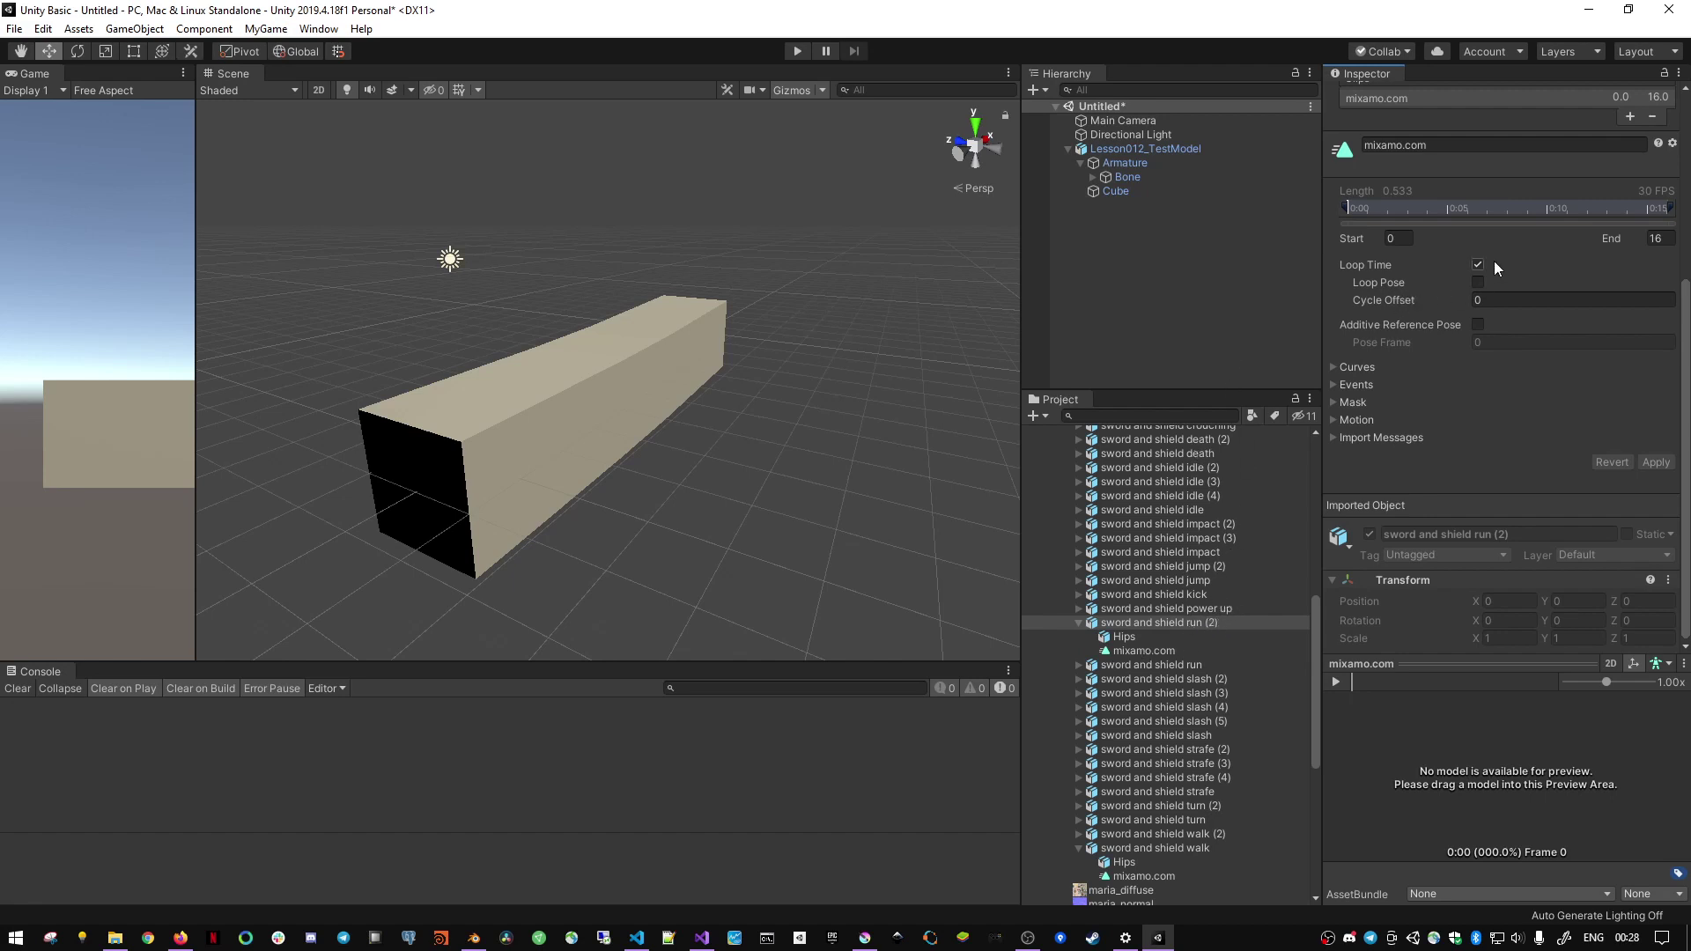
scroll(1143, 632, up, 10)
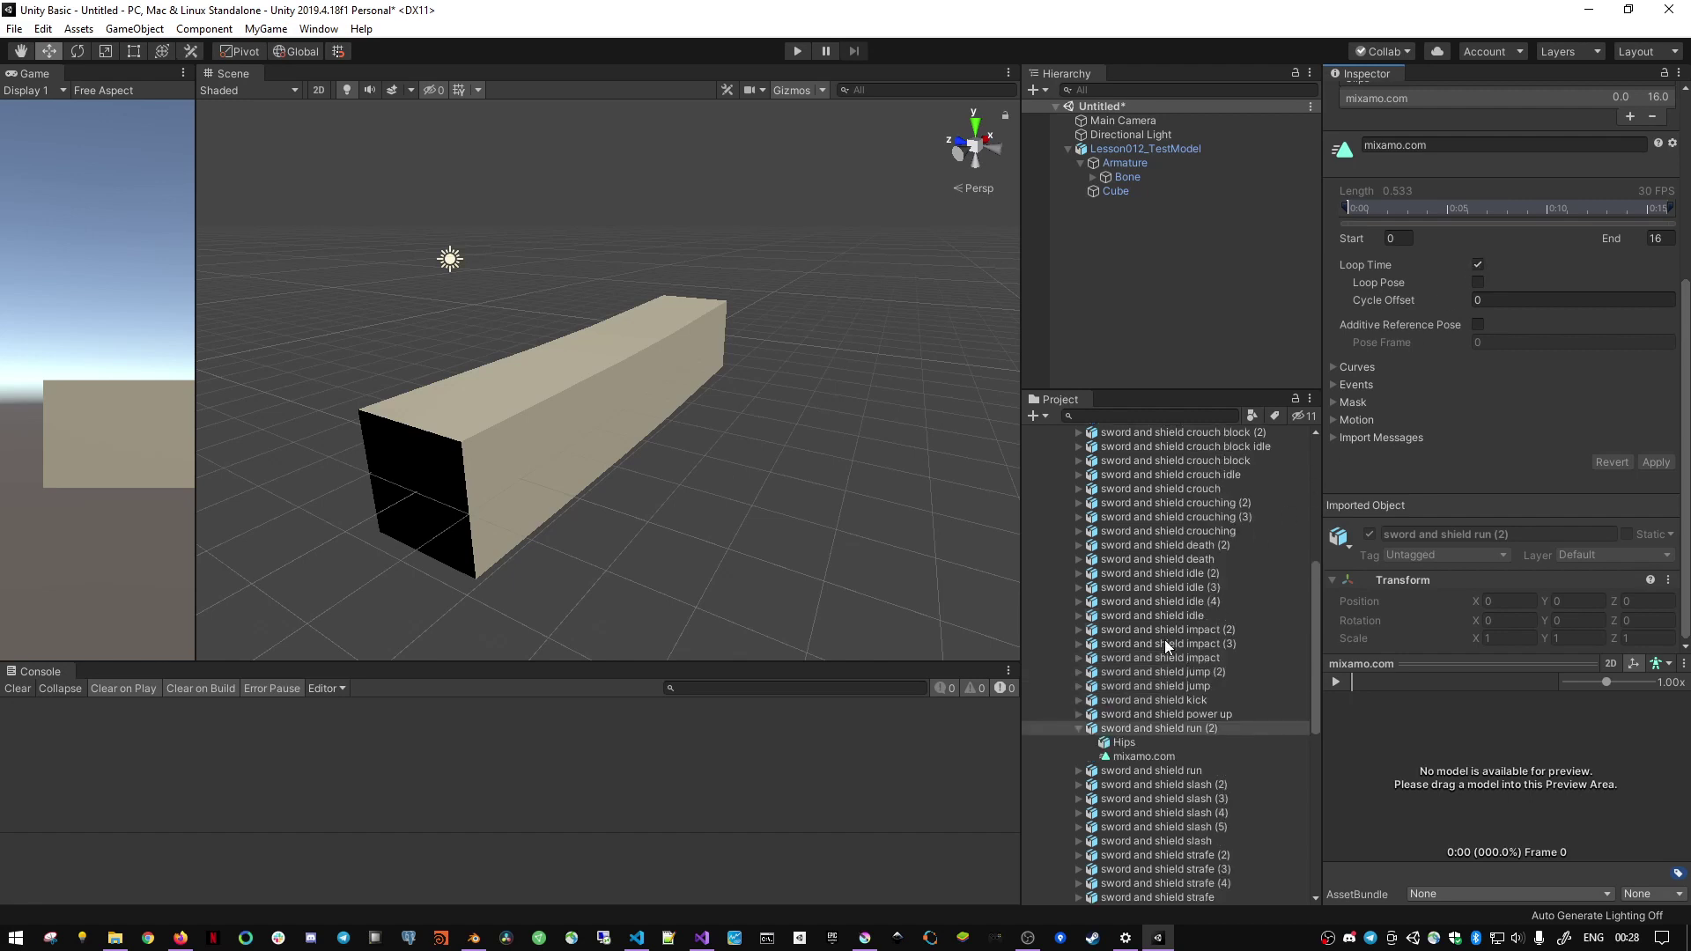
scroll(1143, 632, down, 4)
scroll(1142, 647, down, 3)
scroll(1162, 634, down, 2)
scroll(1144, 616, down, 3)
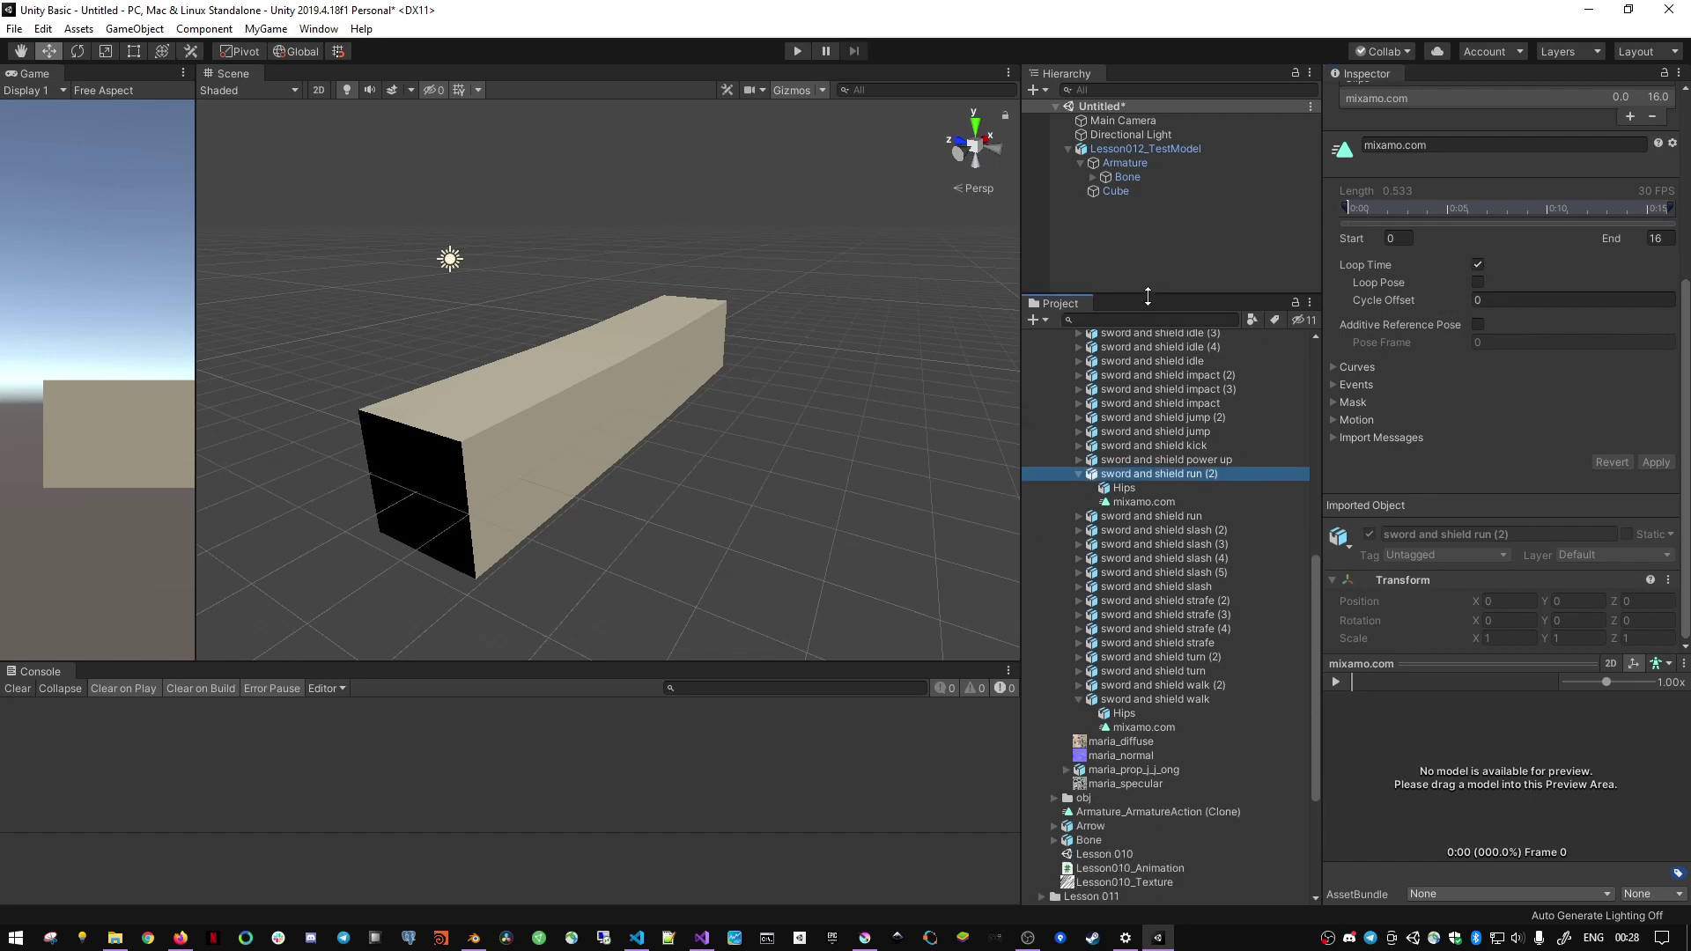
drag(1147, 391, 1148, 308)
key(alt+Tab)
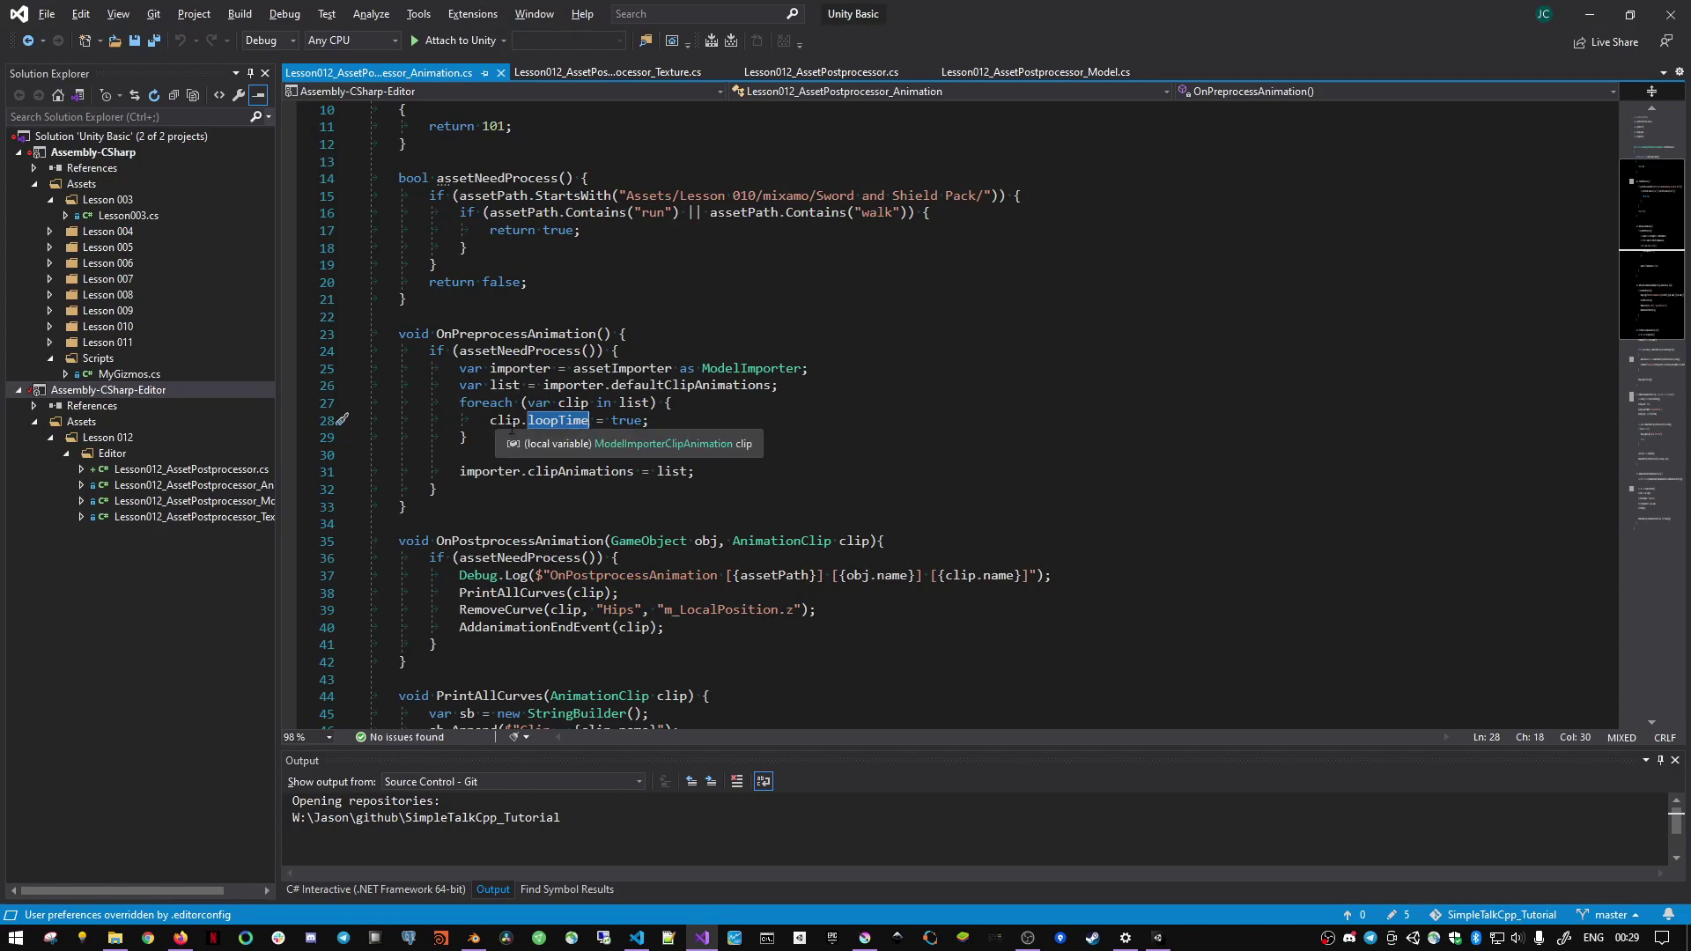
- Inspect OnPostprocessAnimation's GameObject obj parameter on line 35
scroll(616, 388, up, 2)
scroll(617, 388, down, 2)
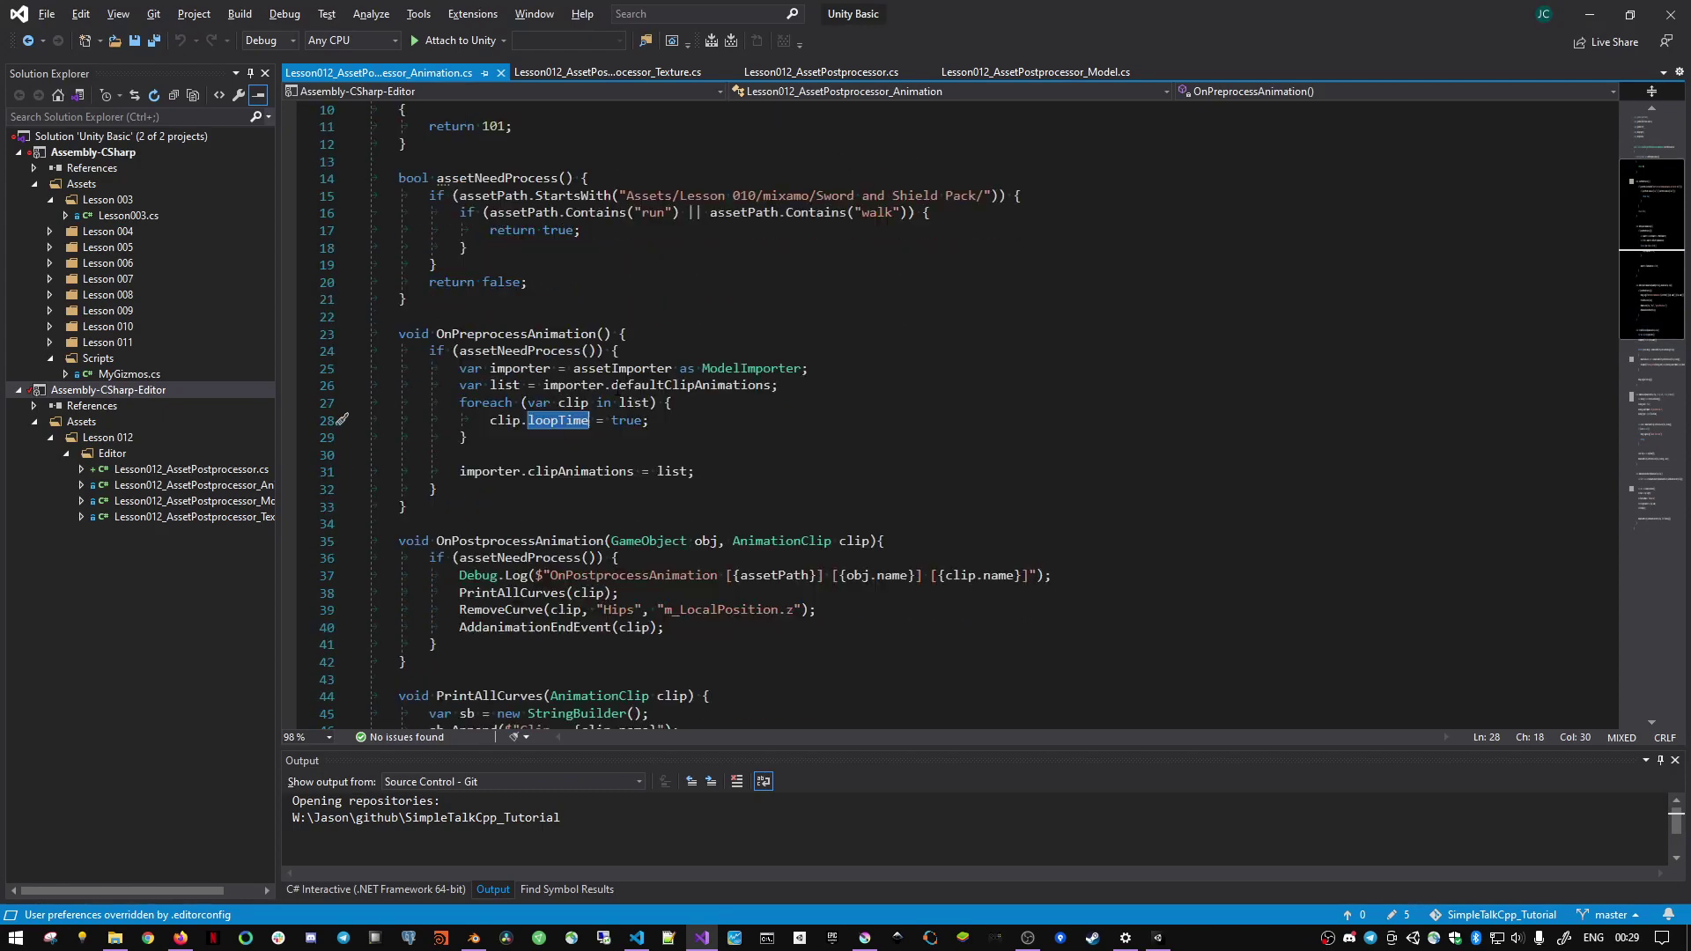
scroll(618, 390, down, 2)
scroll(620, 392, down, 4)
scroll(625, 396, down, 3)
scroll(624, 395, up, 4)
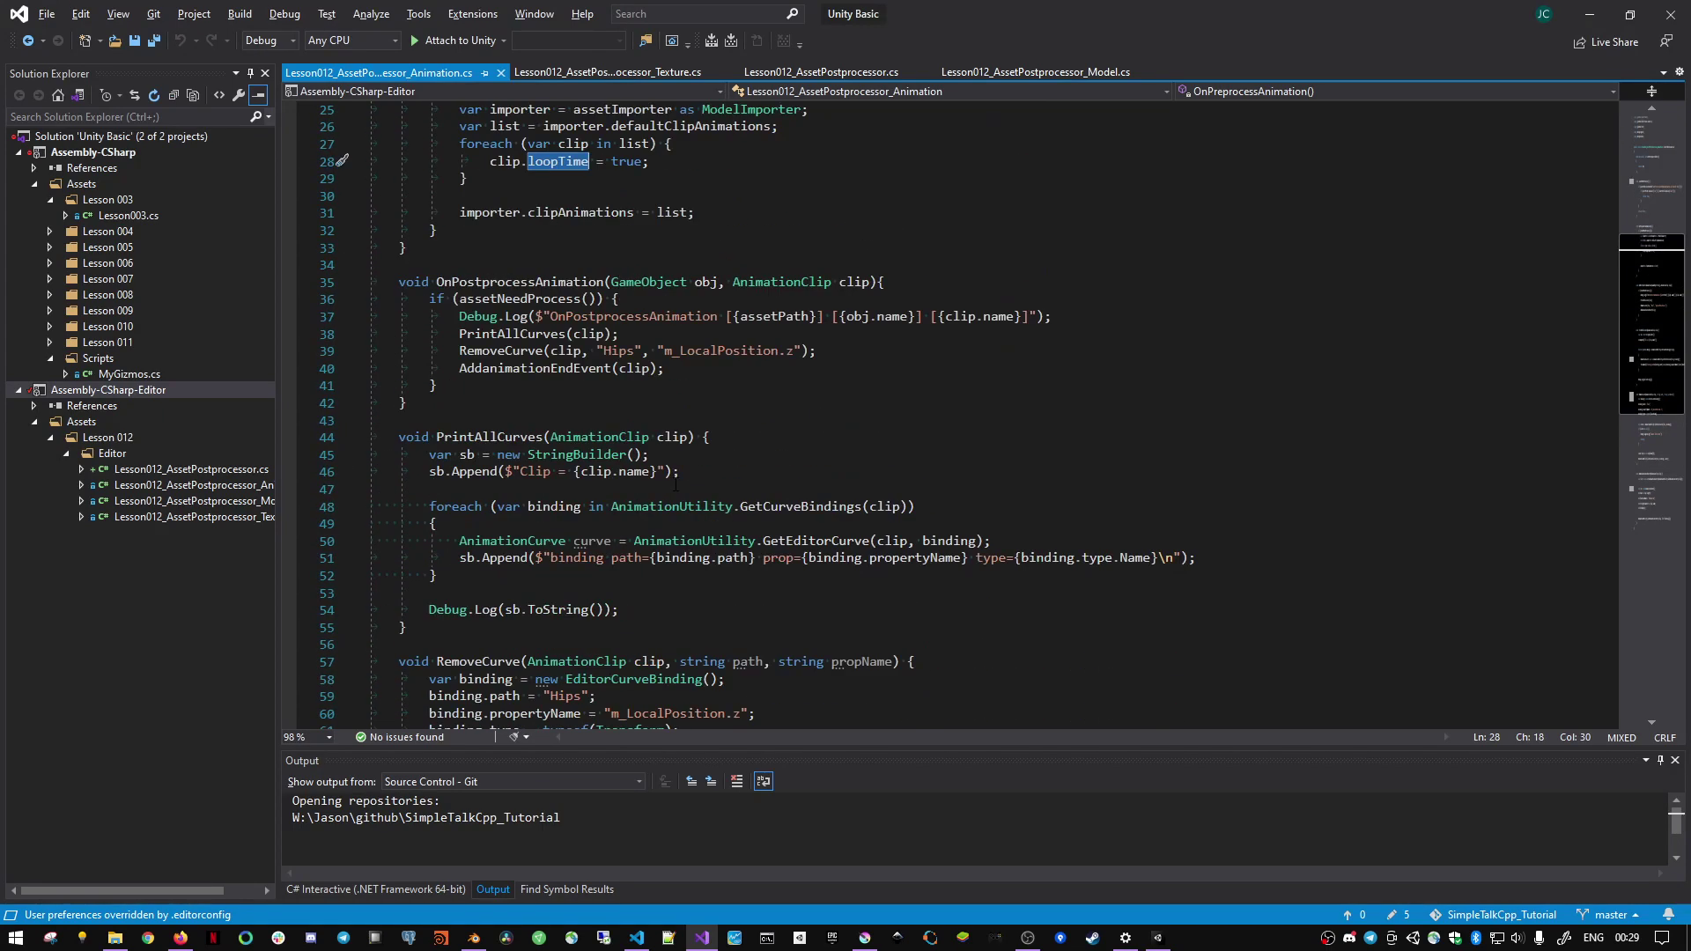
click(605, 282)
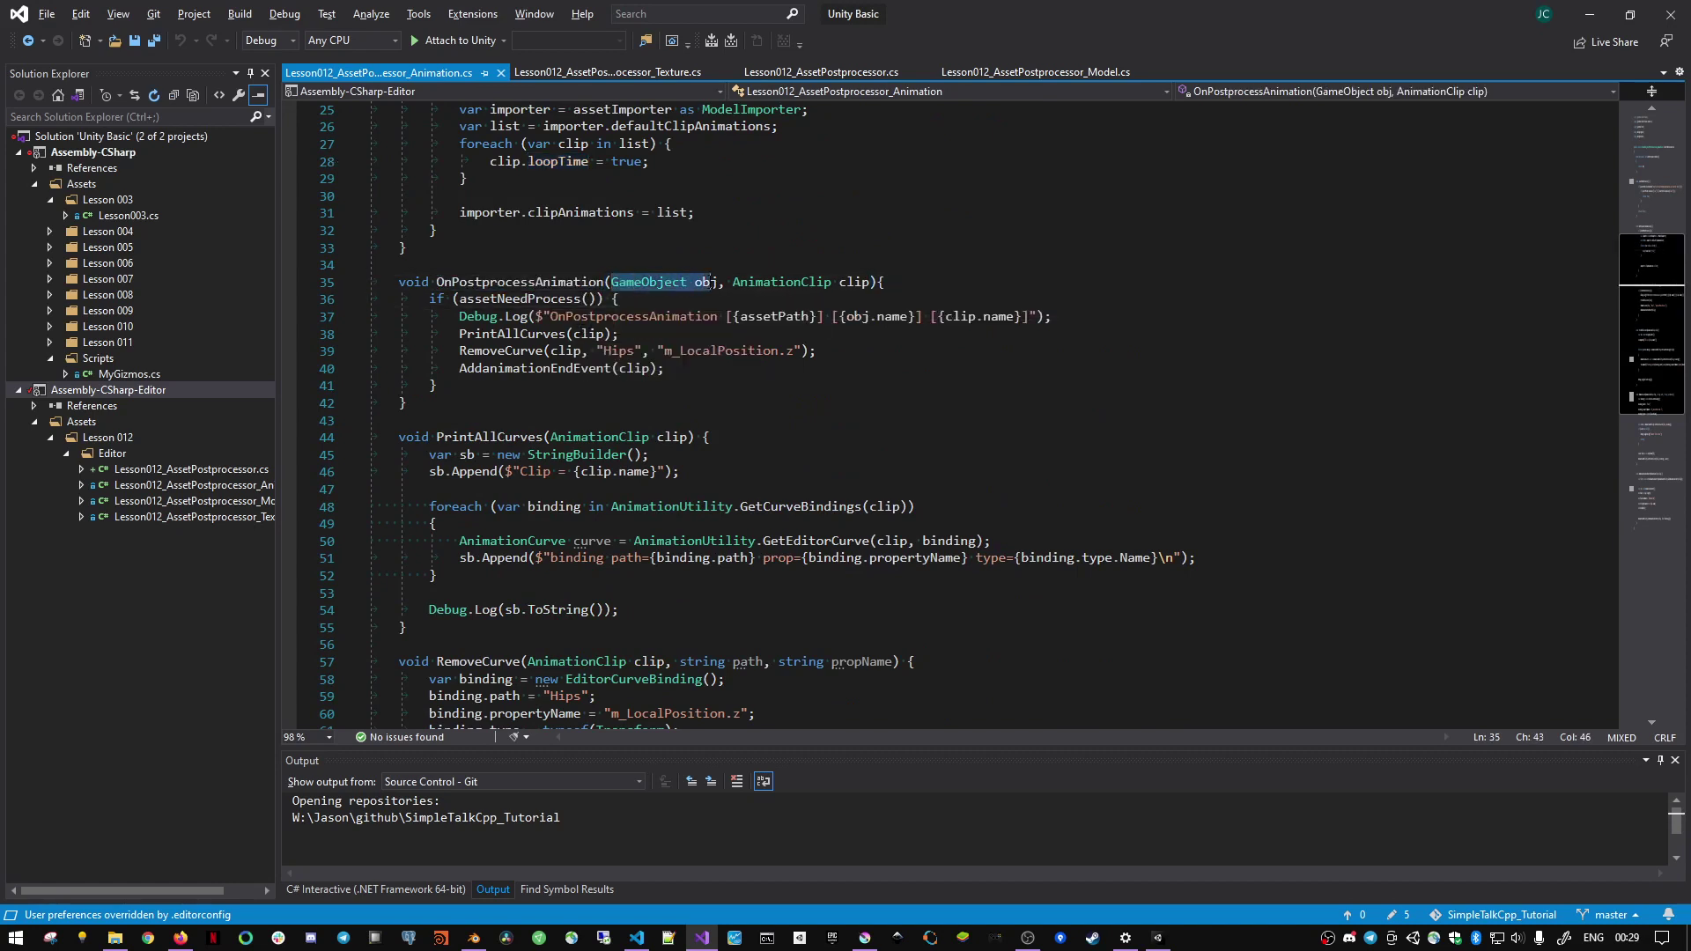
drag(611, 282, 716, 282)
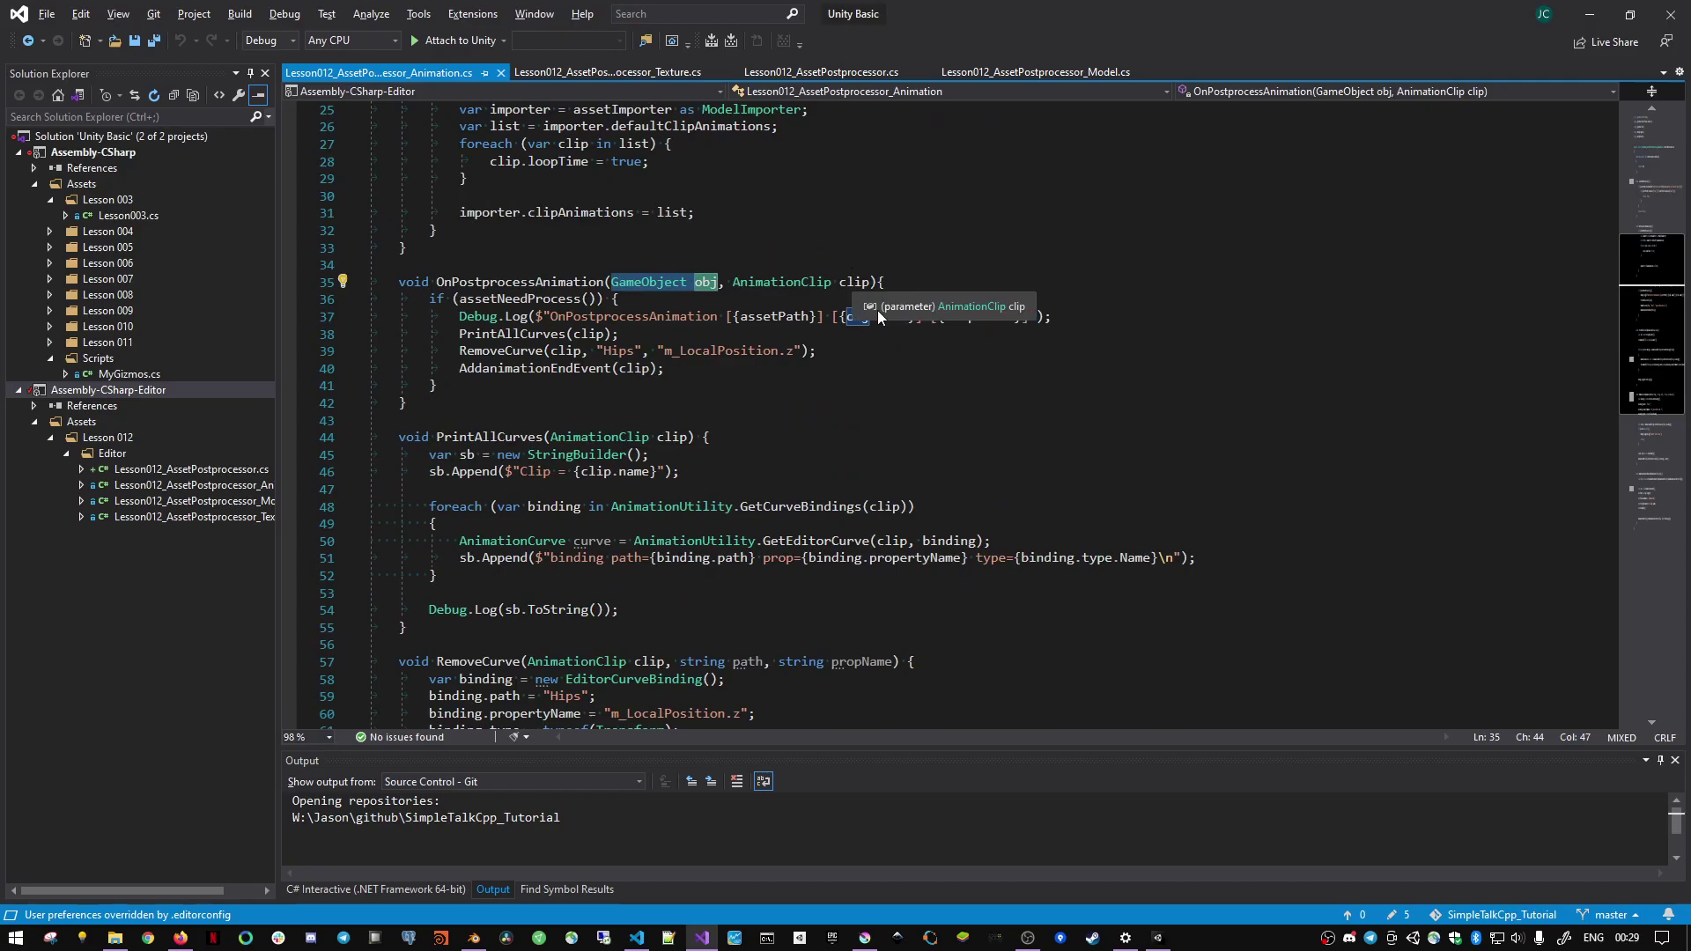
key(alt+Tab)
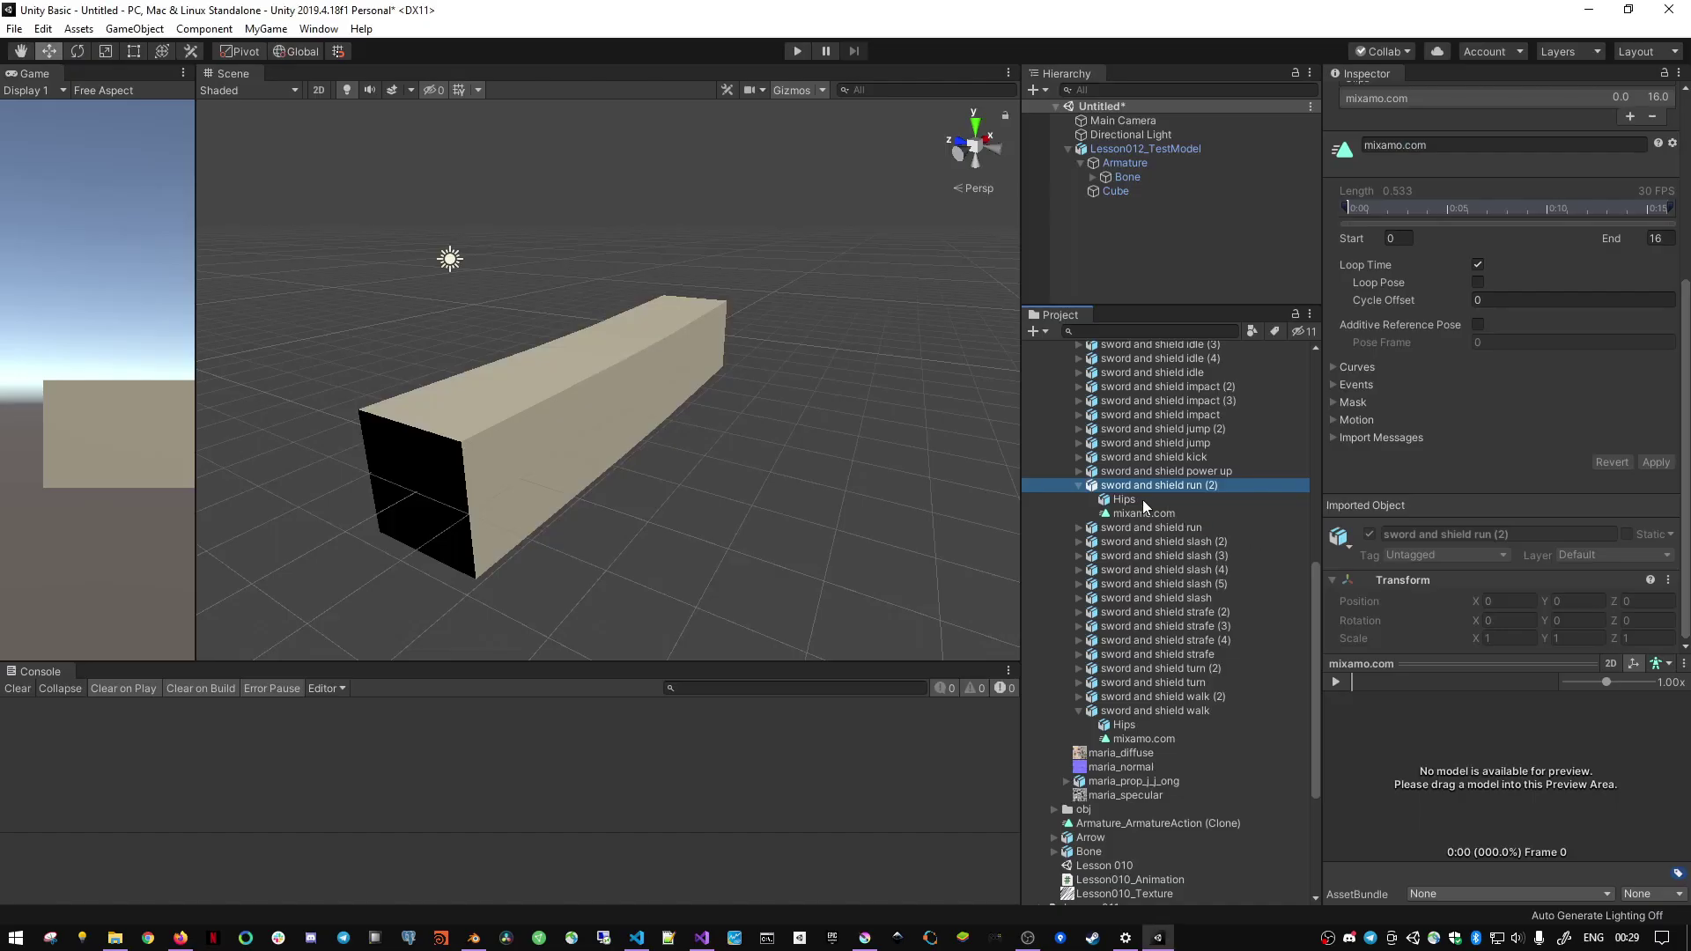
click(1142, 499)
click(1142, 487)
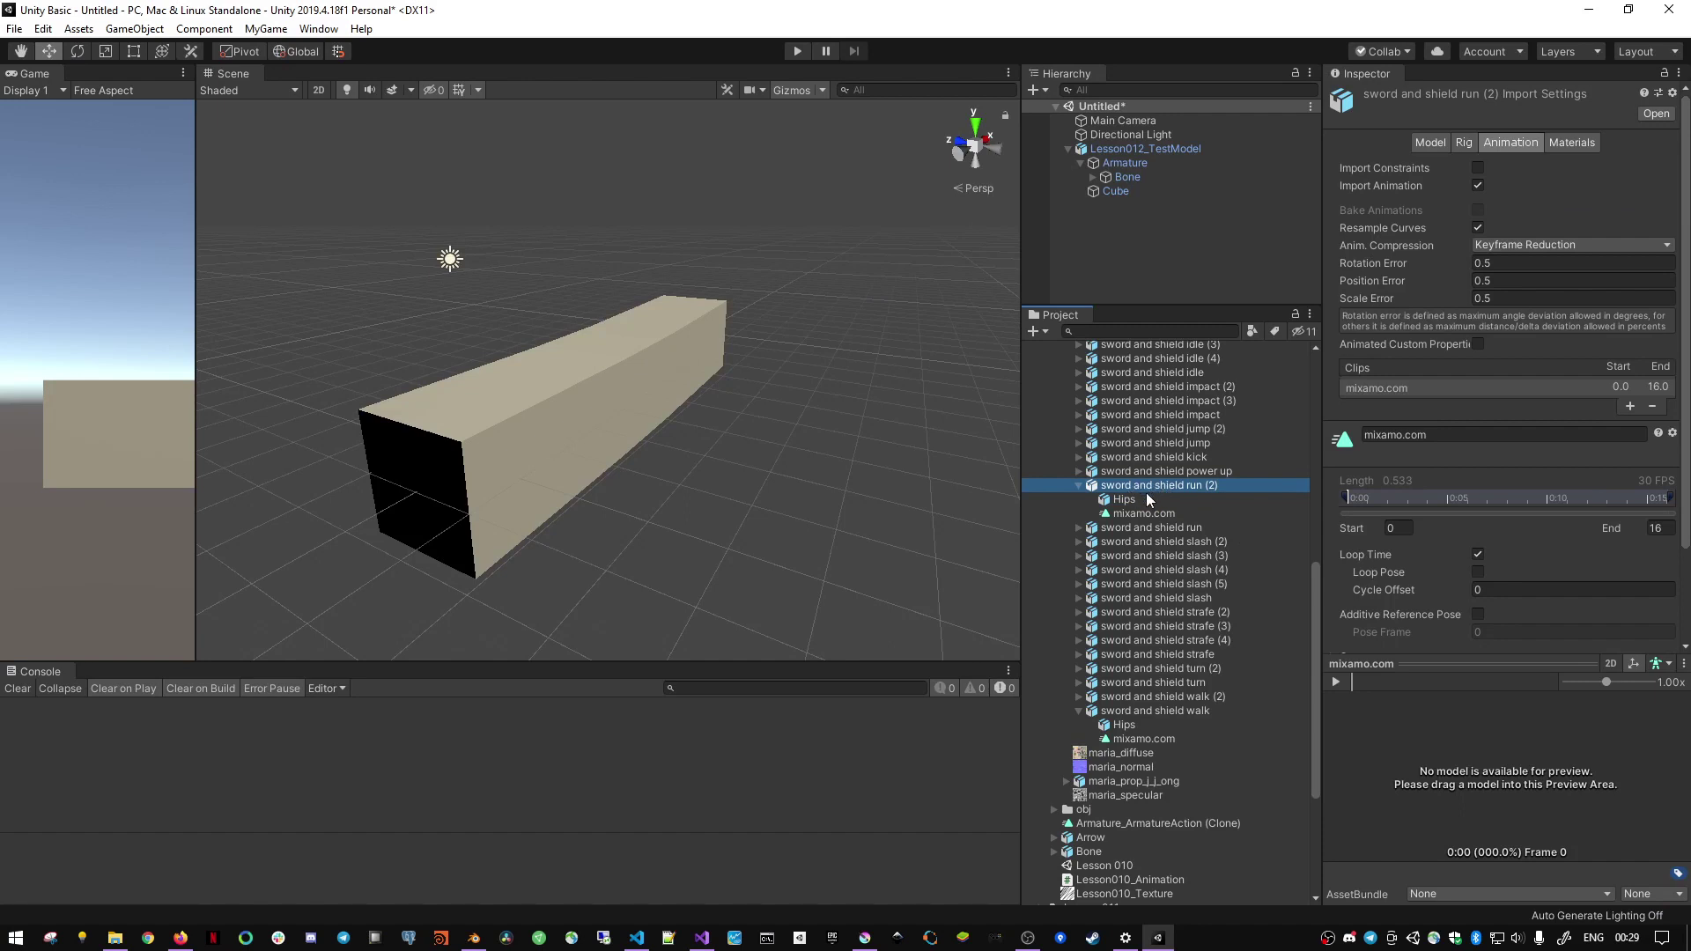
click(1144, 513)
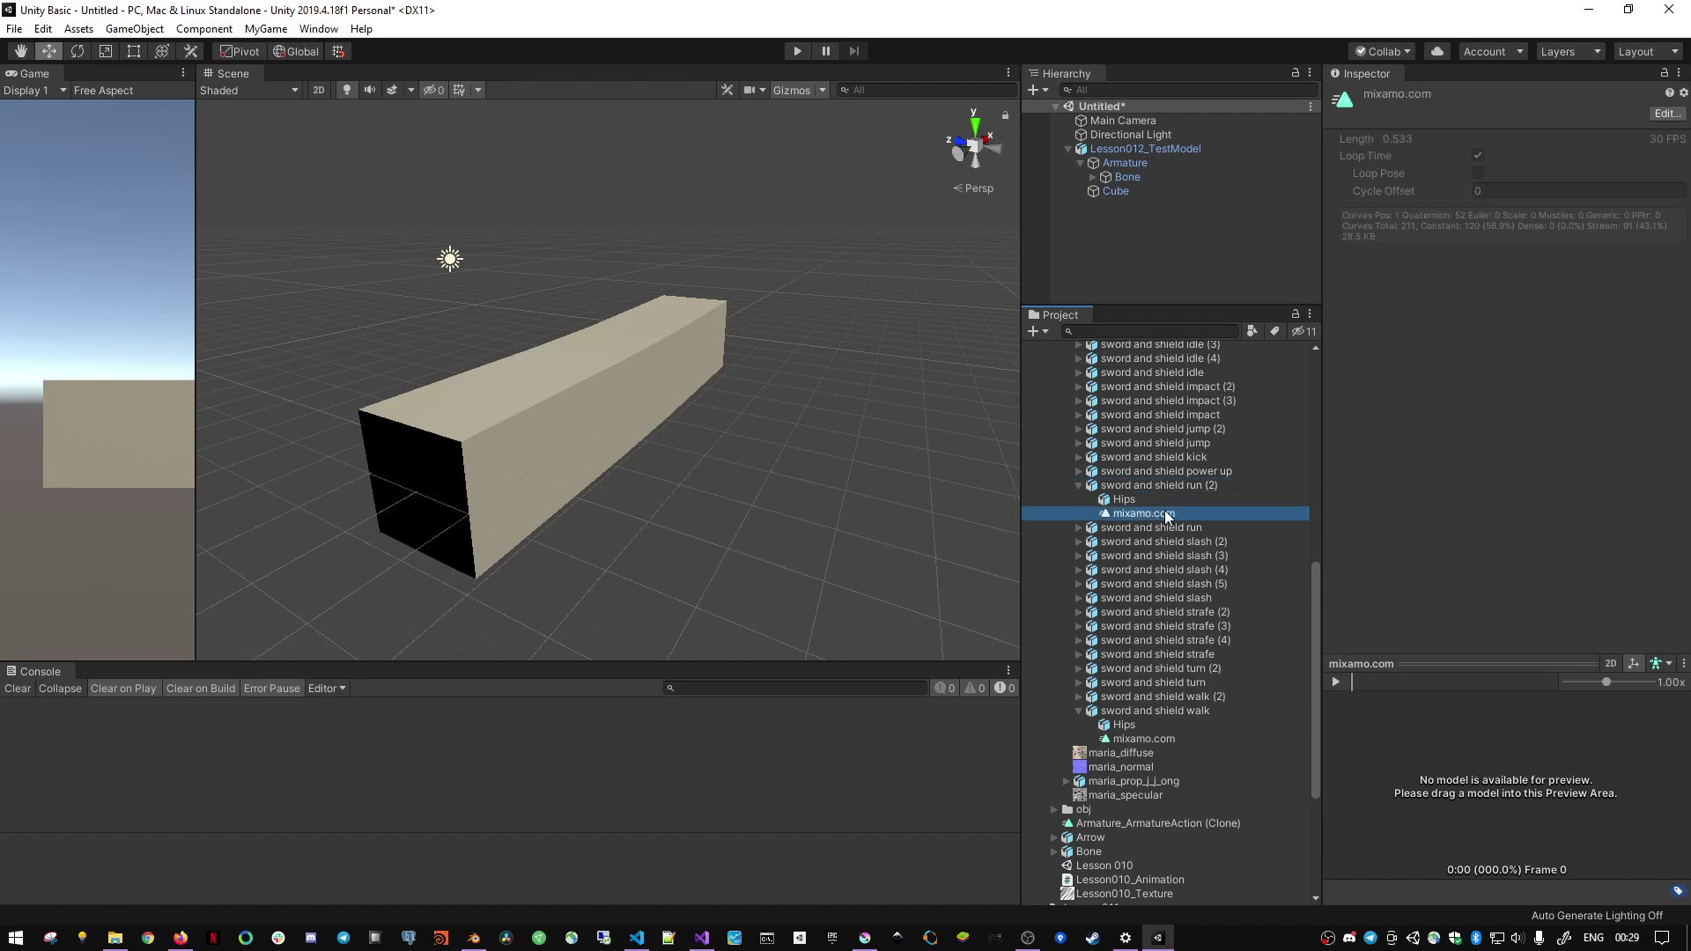
click(1156, 487)
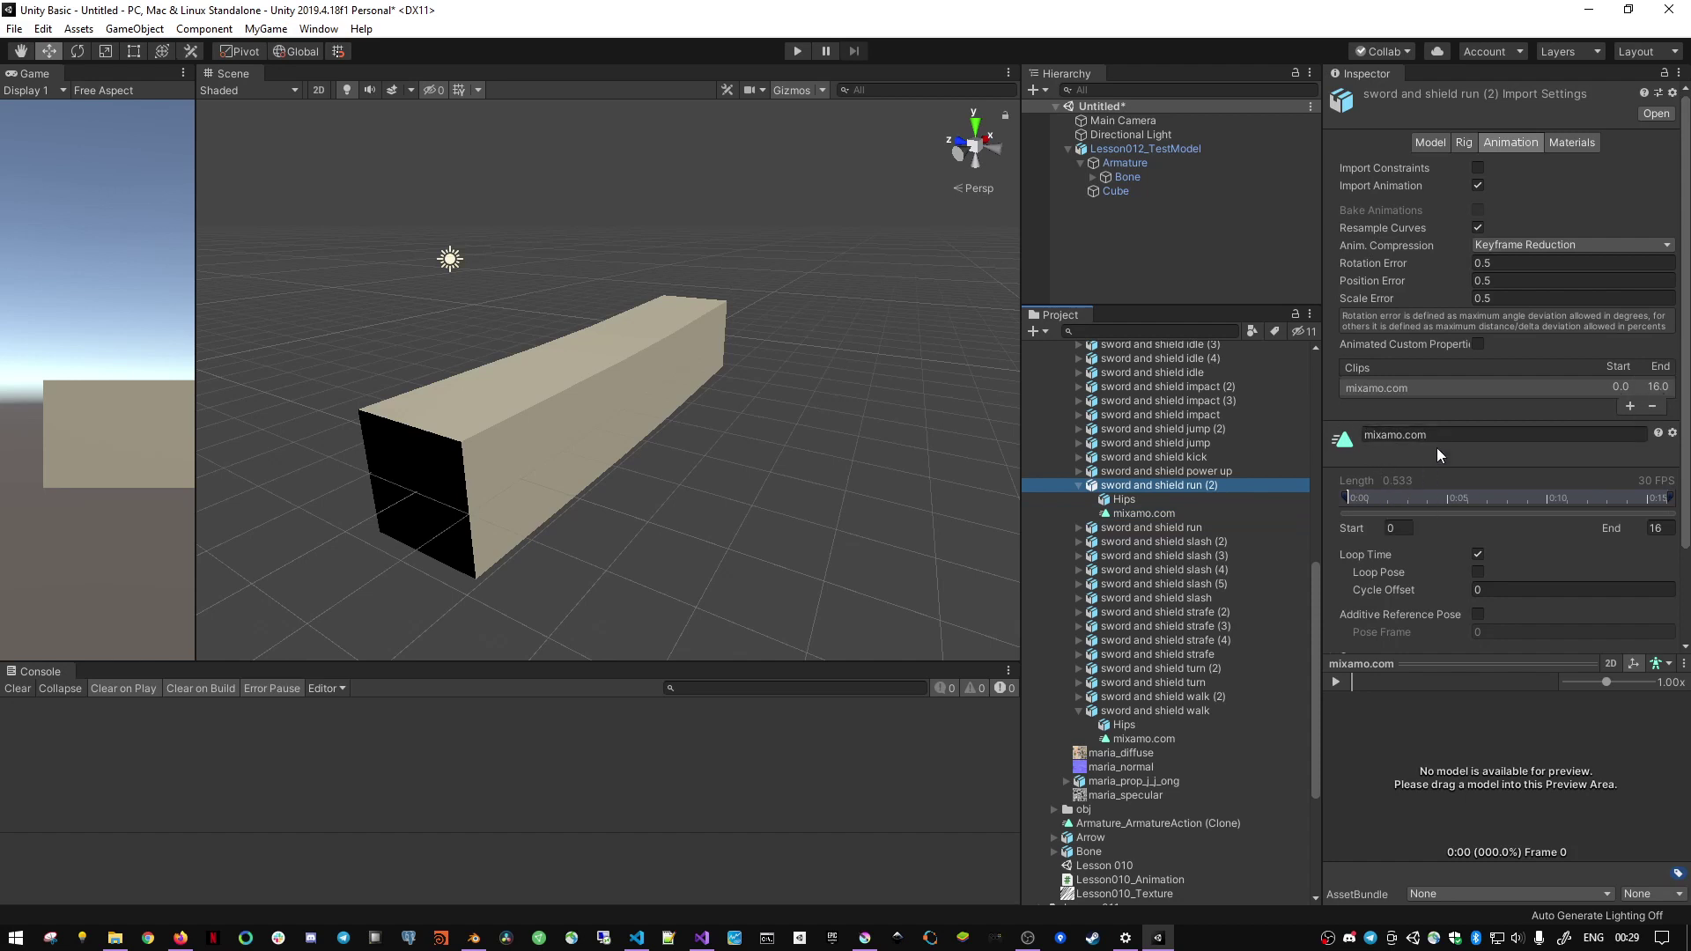
click(1630, 406)
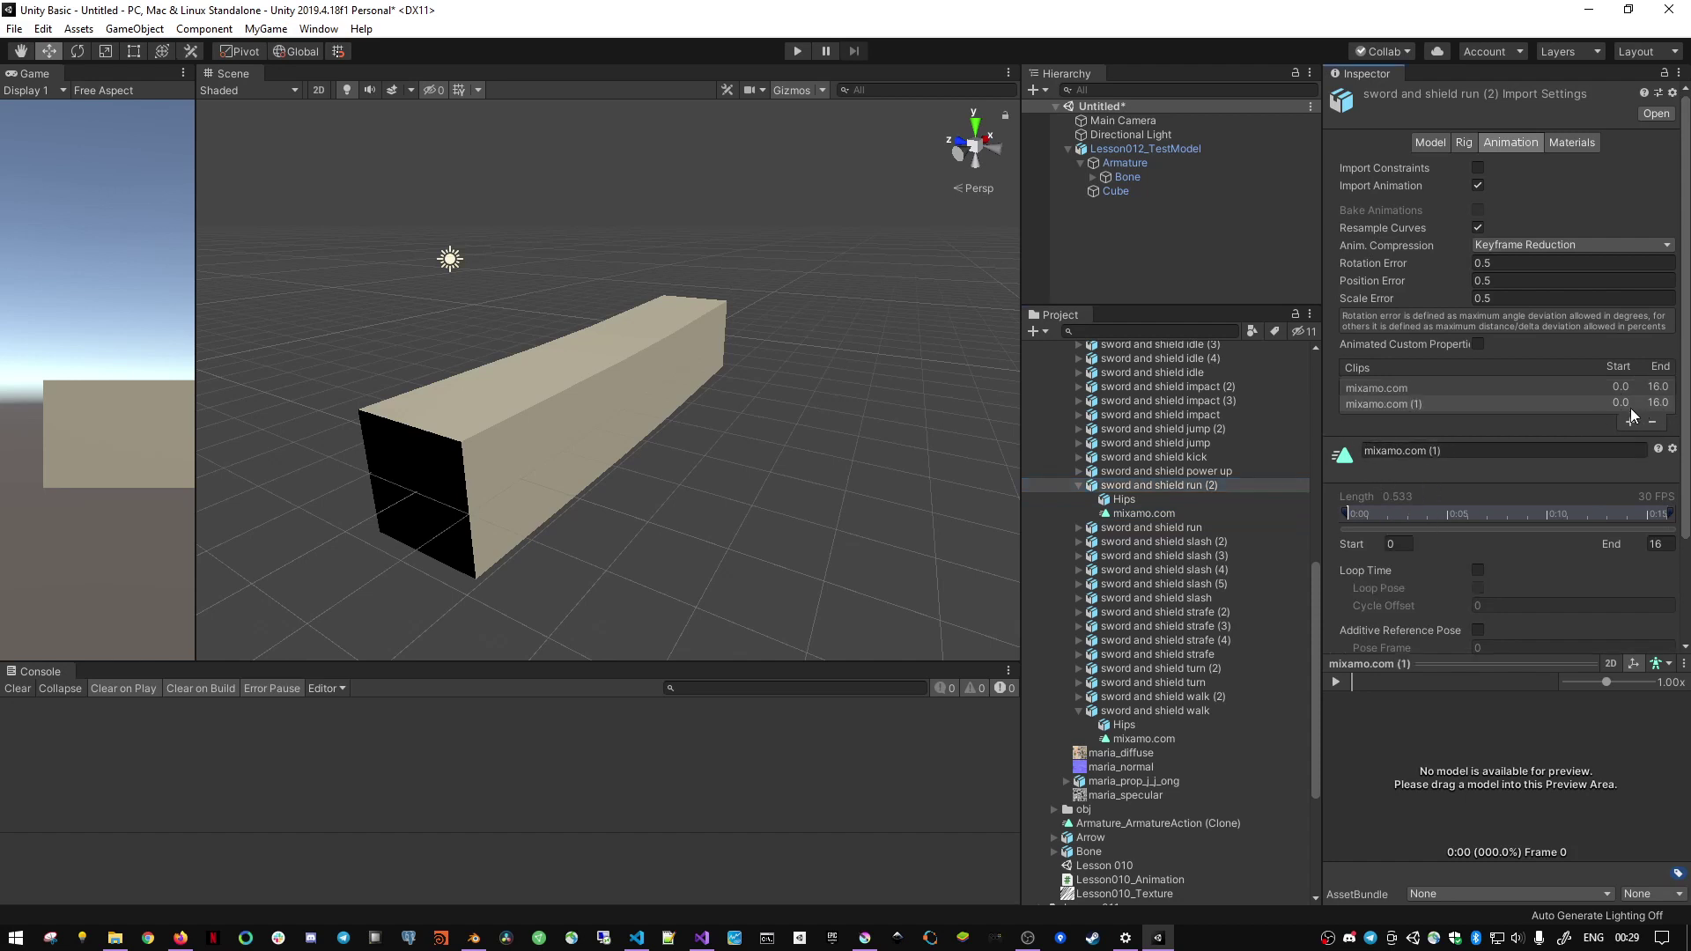
click(1485, 390)
click(1507, 403)
click(1652, 422)
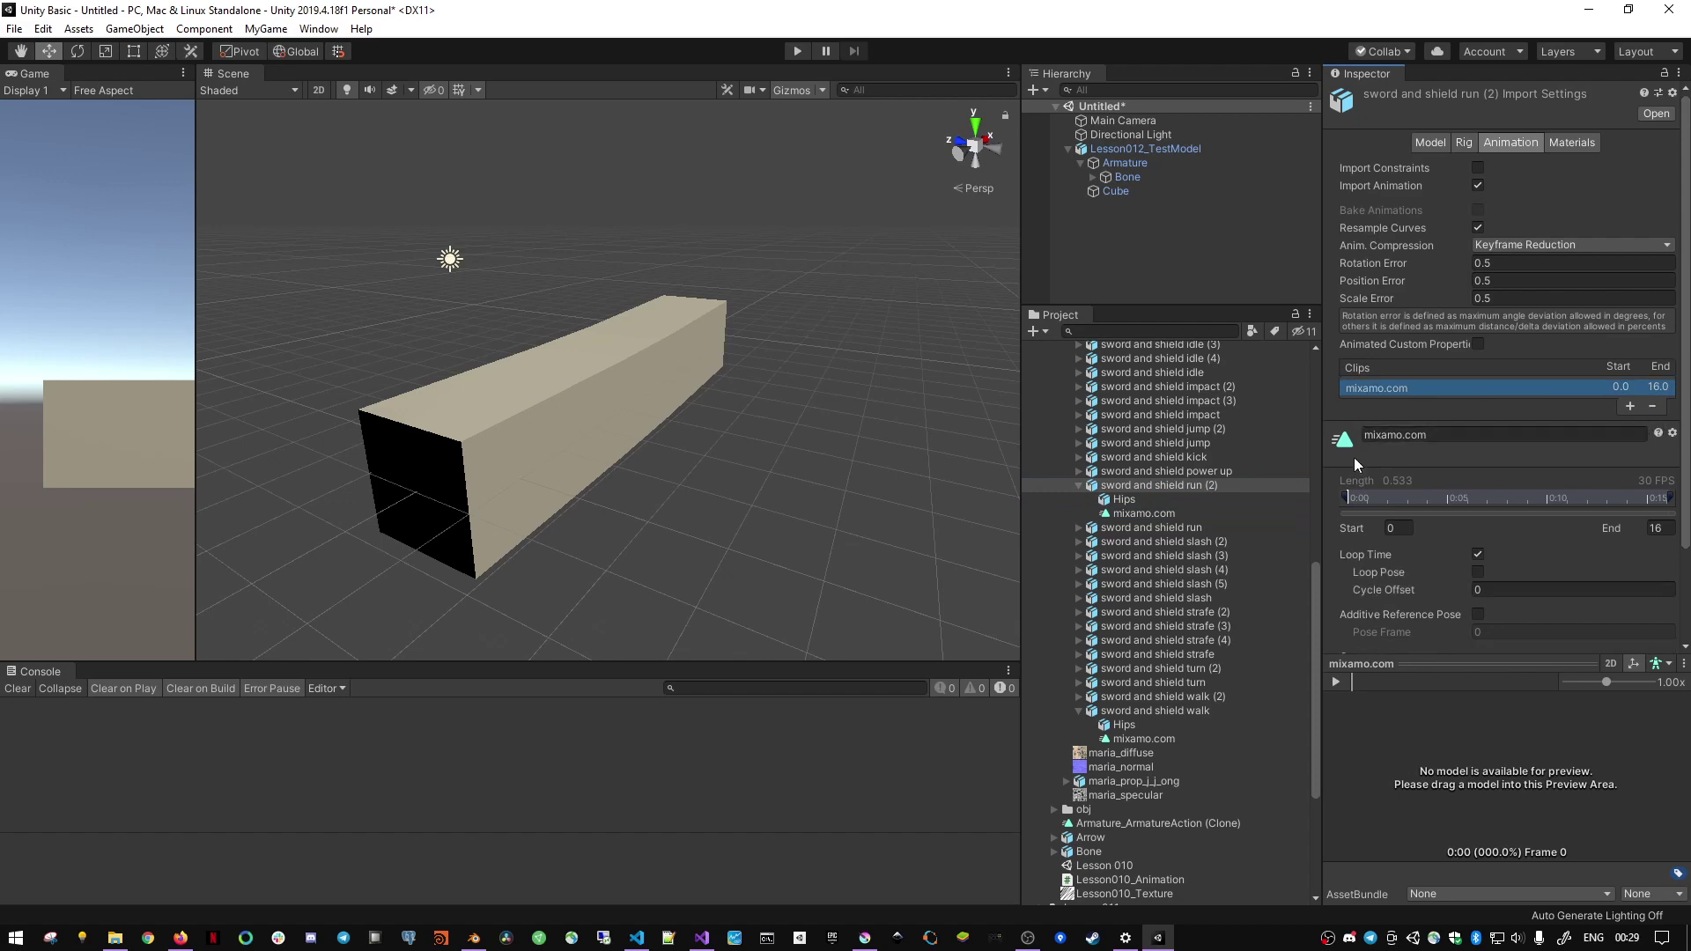
key(alt+Tab)
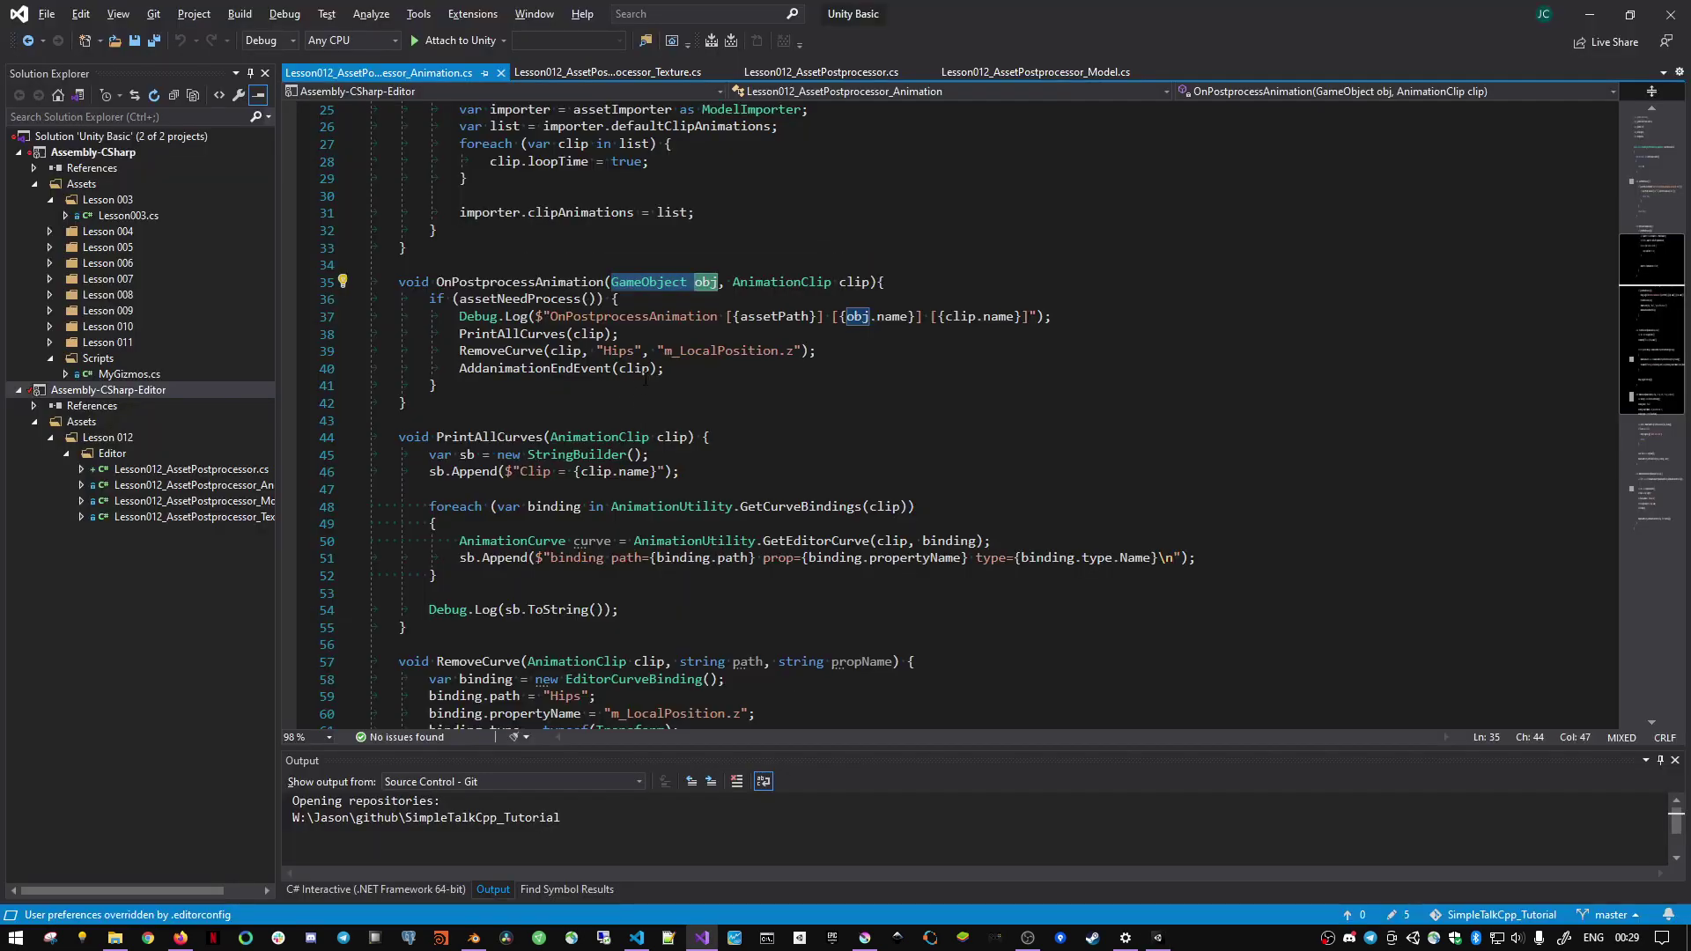
click(515, 335)
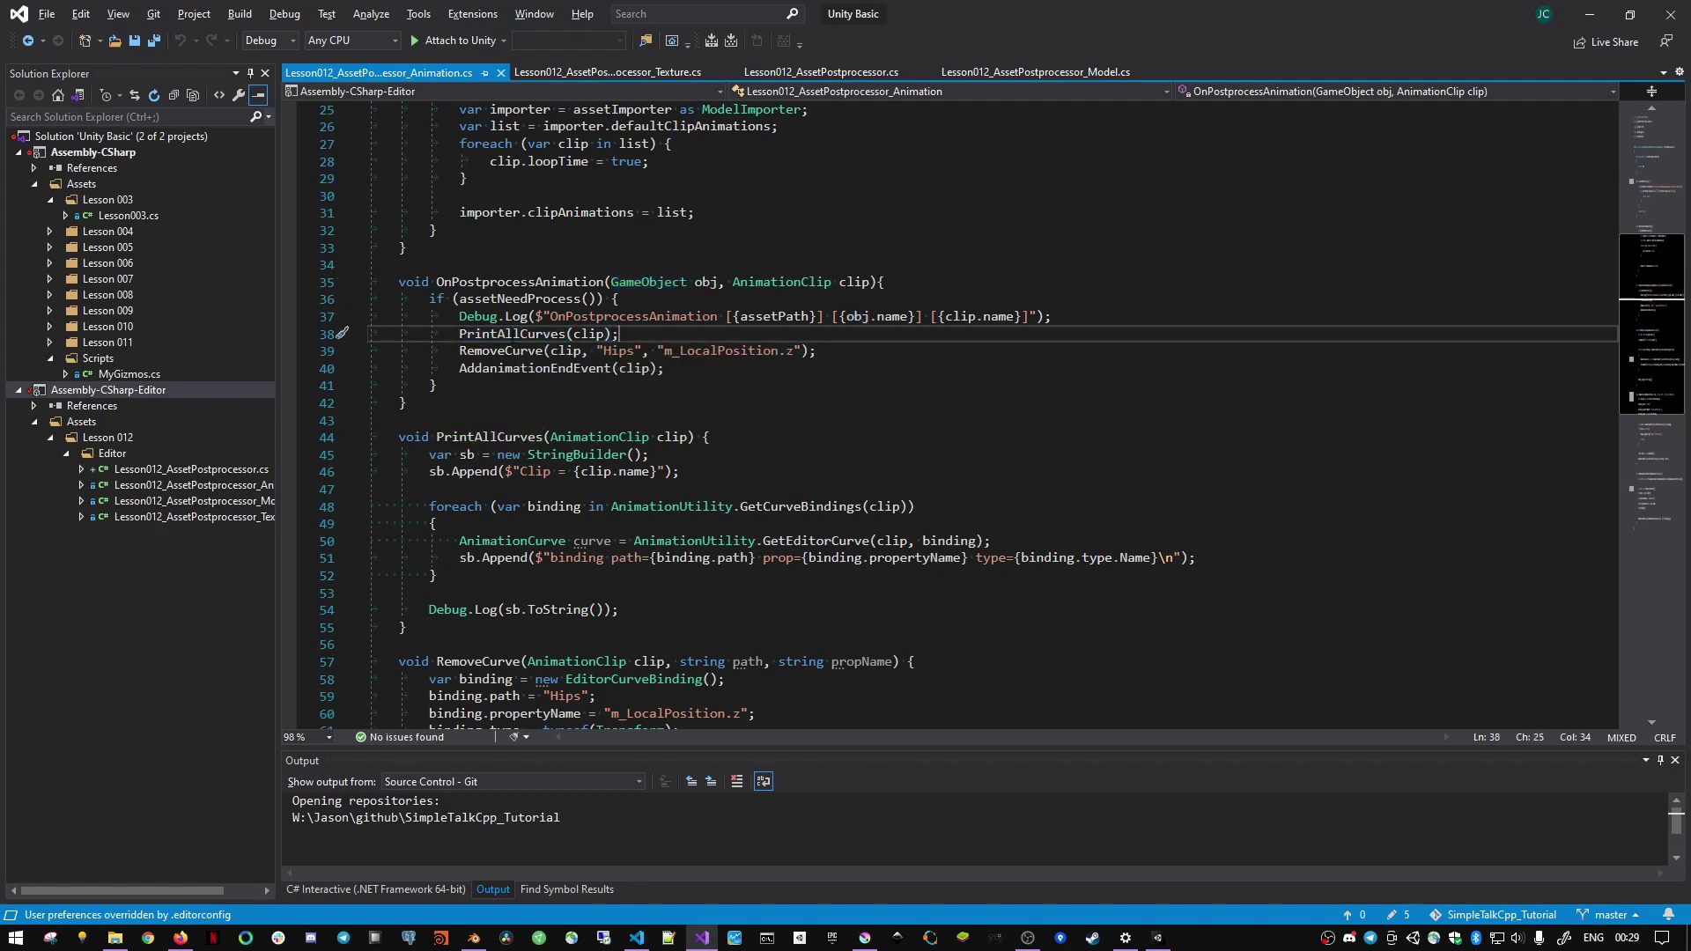
key(alt+Tab)
click(819, 456)
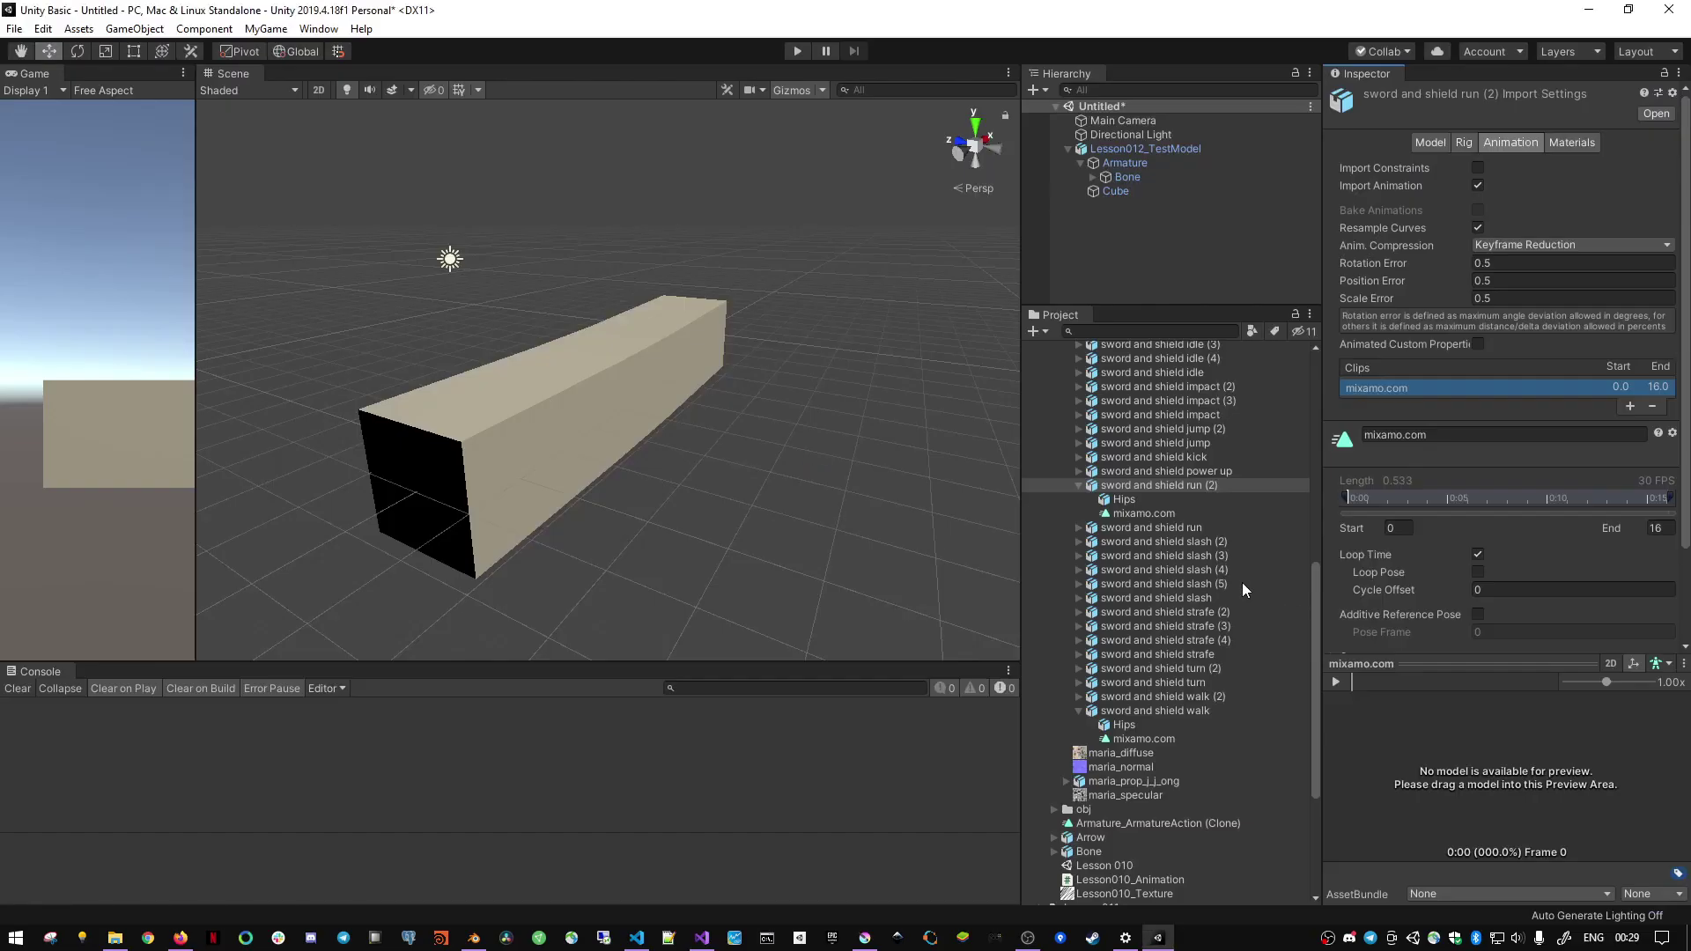
- Reimport sword and shield run (2) and read the Hips curve binding log in an enlarged Console
right_click(1171, 490)
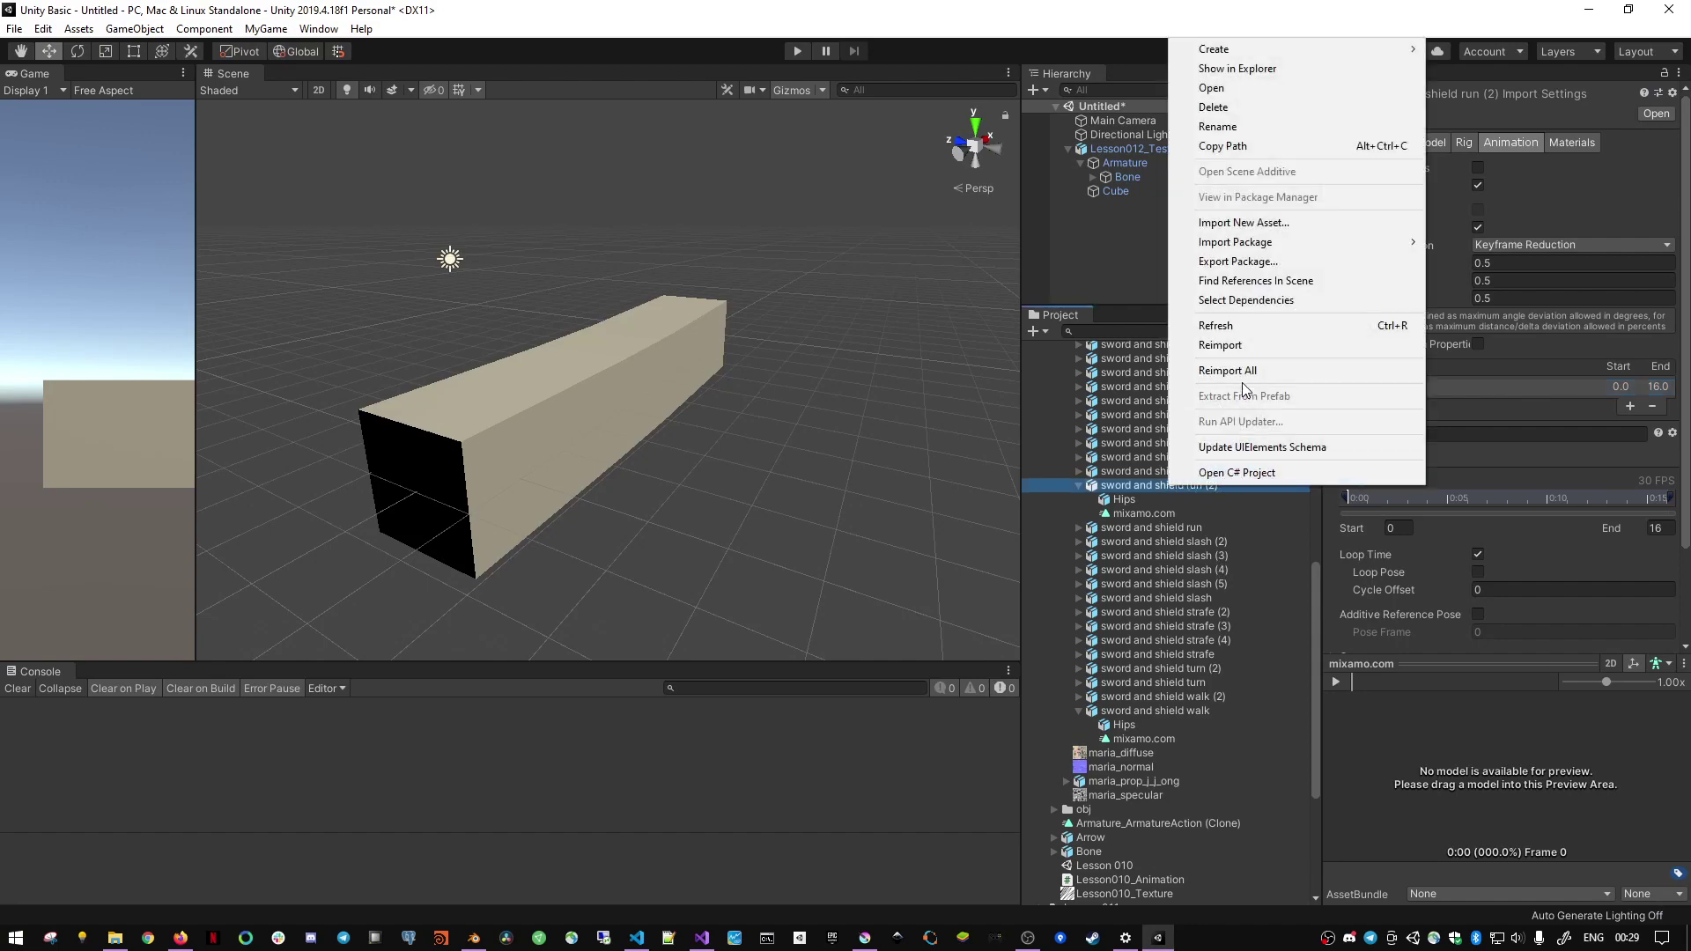
click(1233, 346)
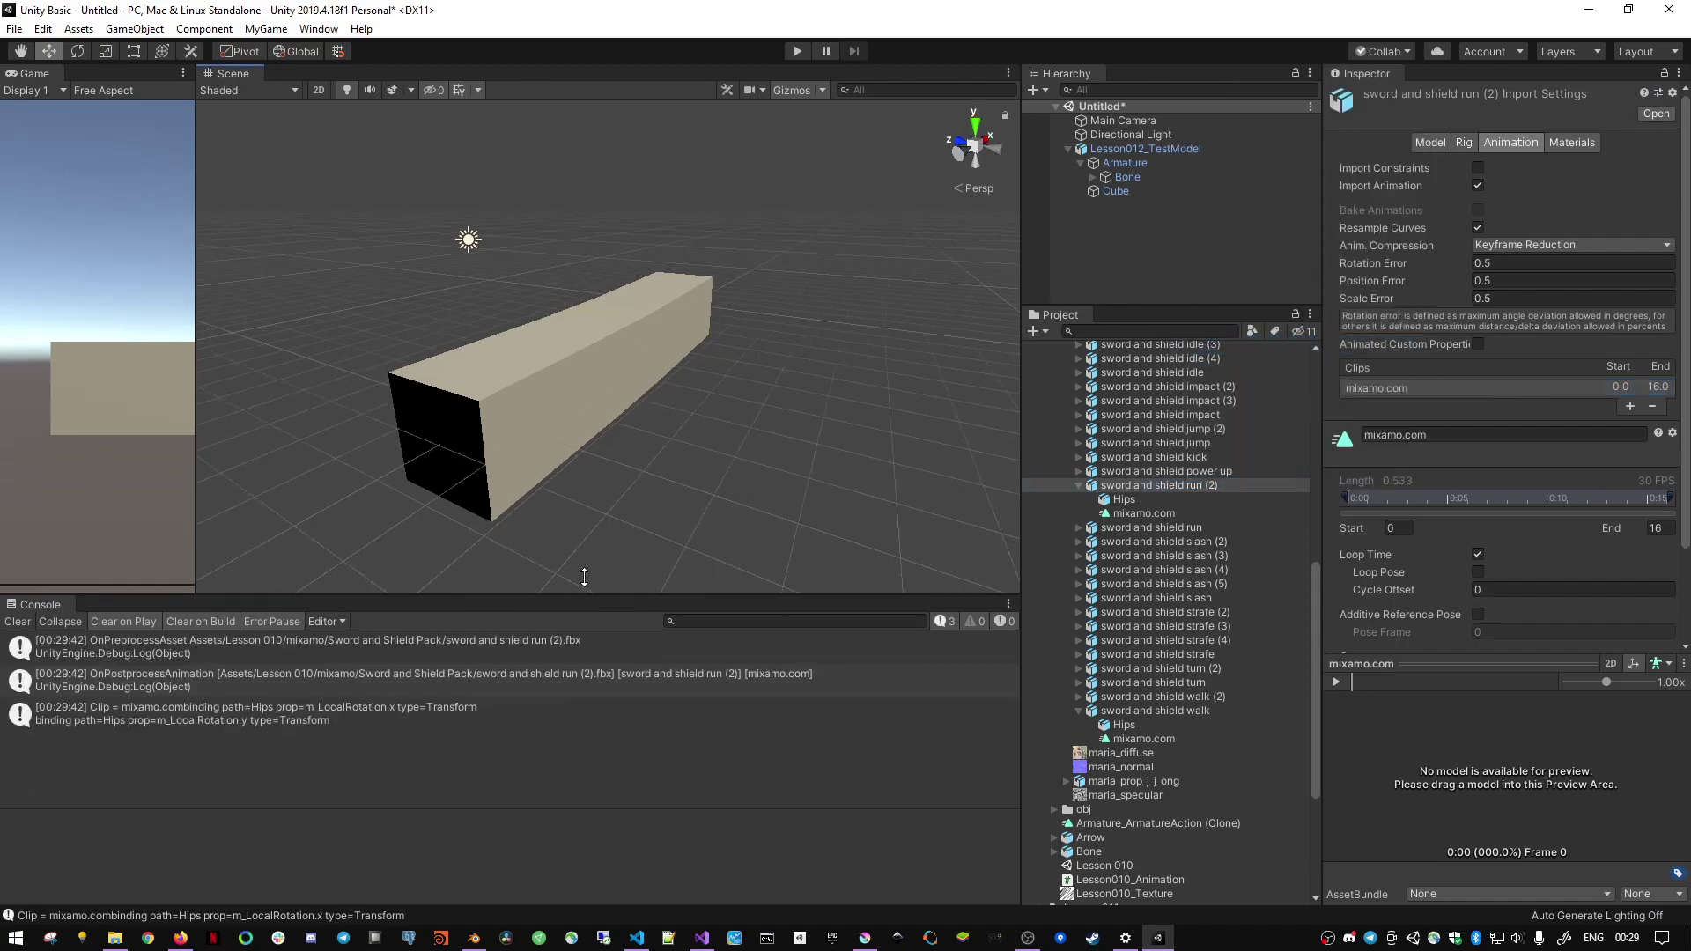
drag(610, 662, 573, 495)
click(222, 583)
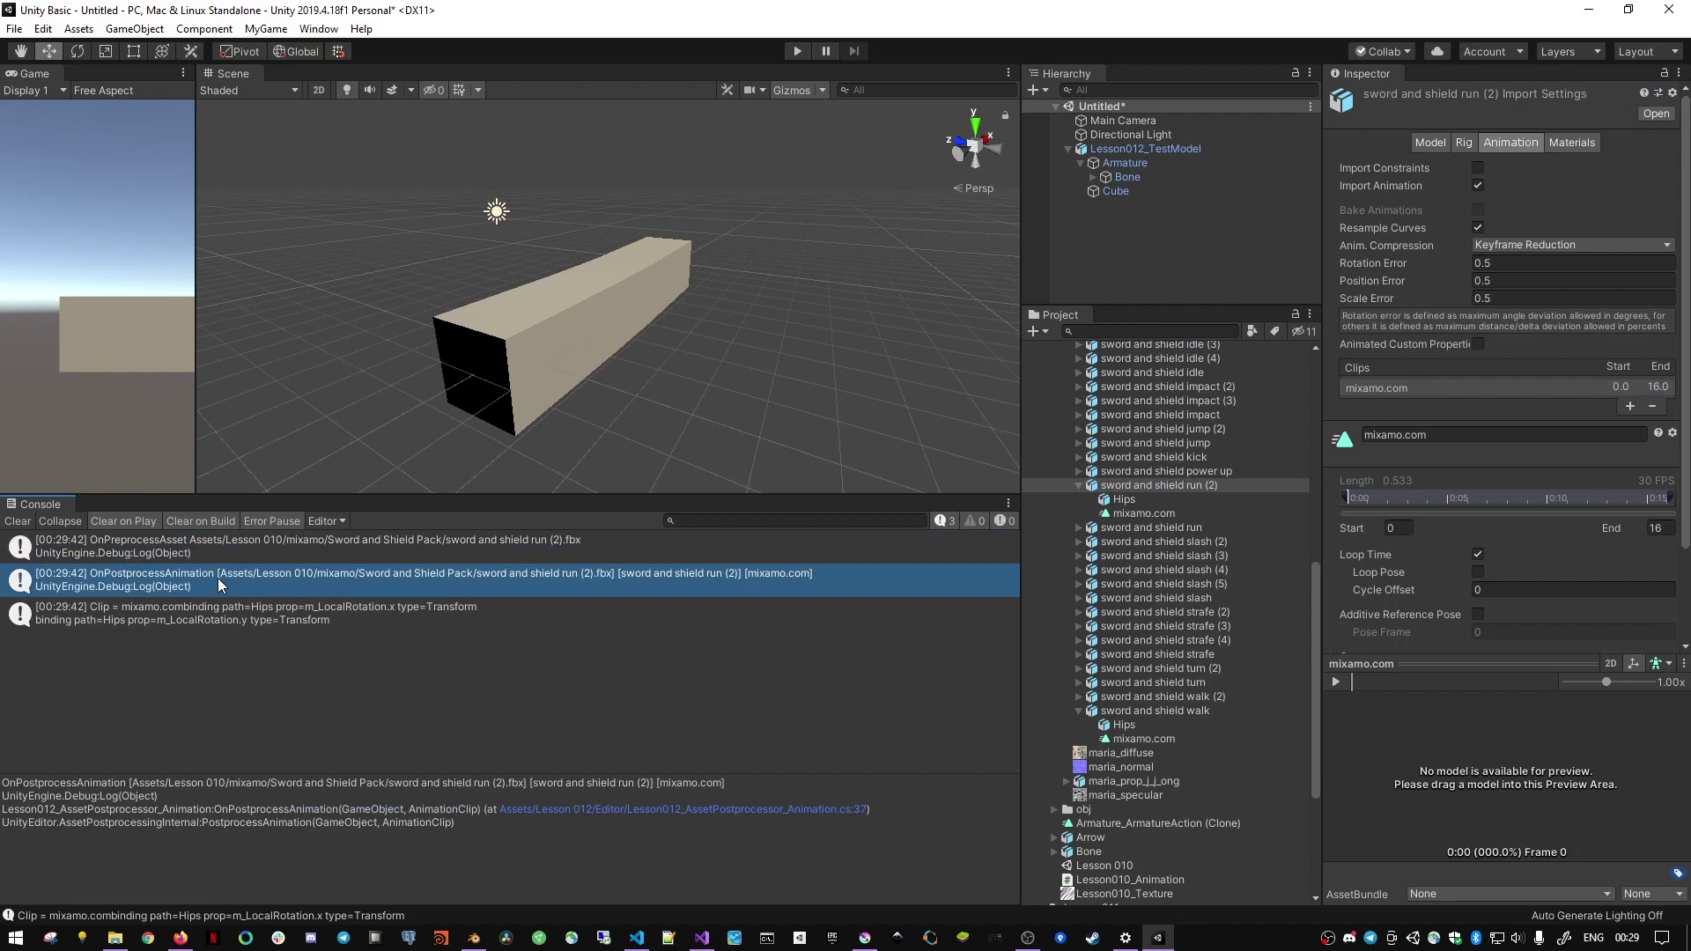
click(208, 621)
drag(254, 779, 259, 750)
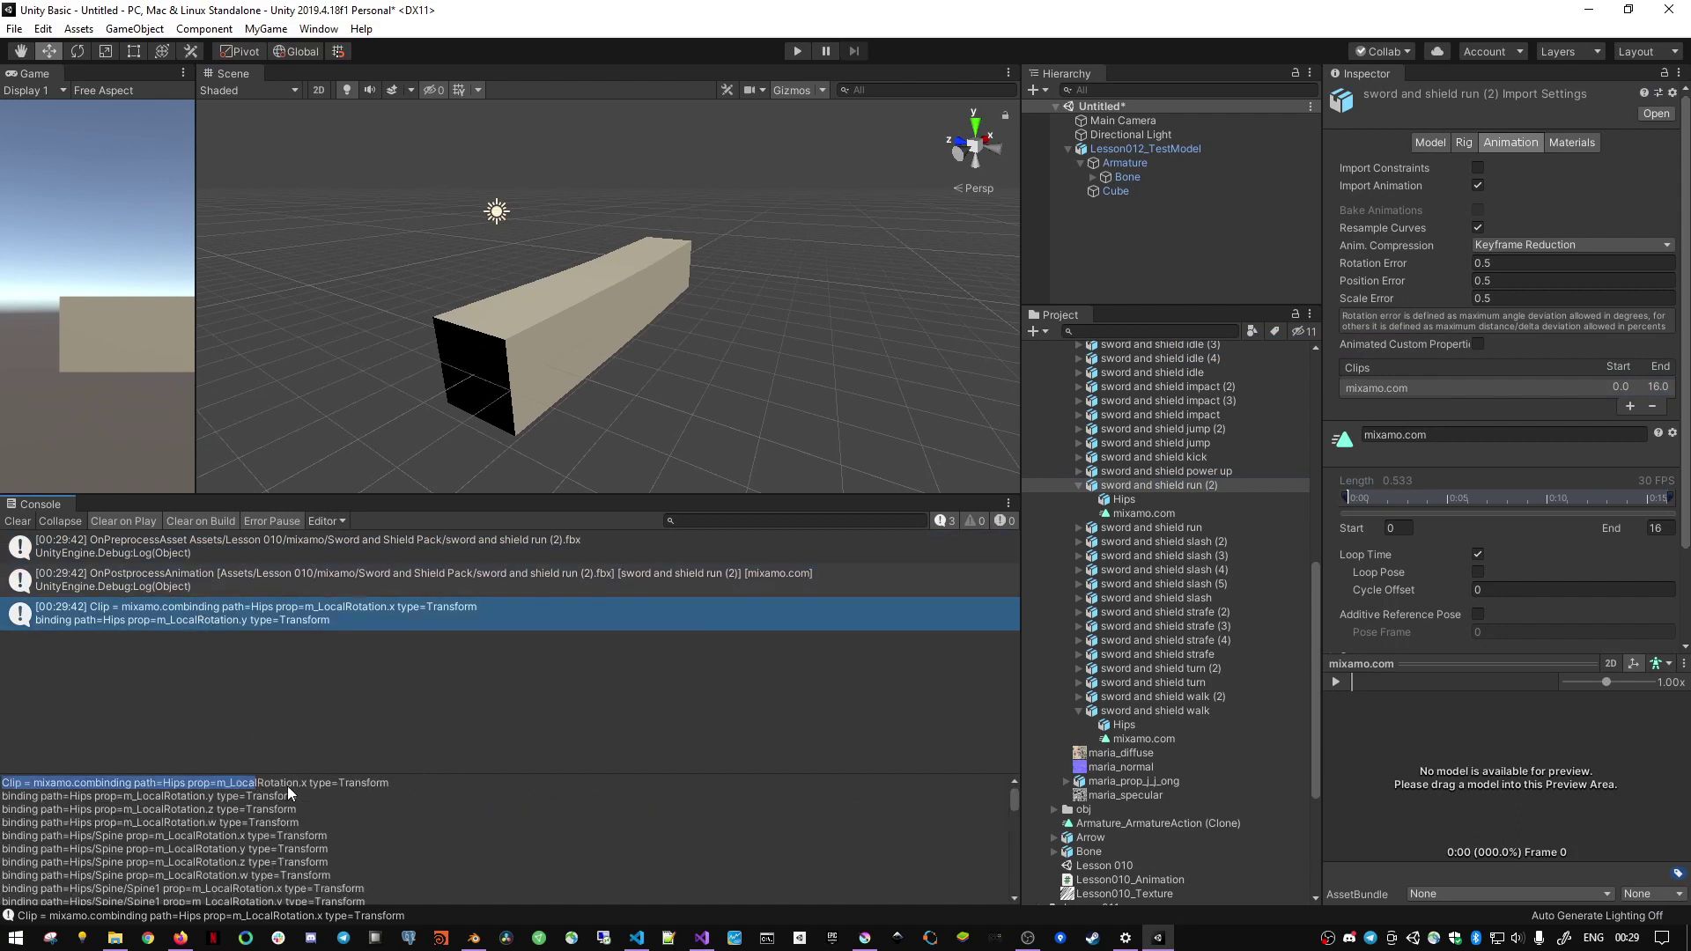
drag(387, 776, 388, 668)
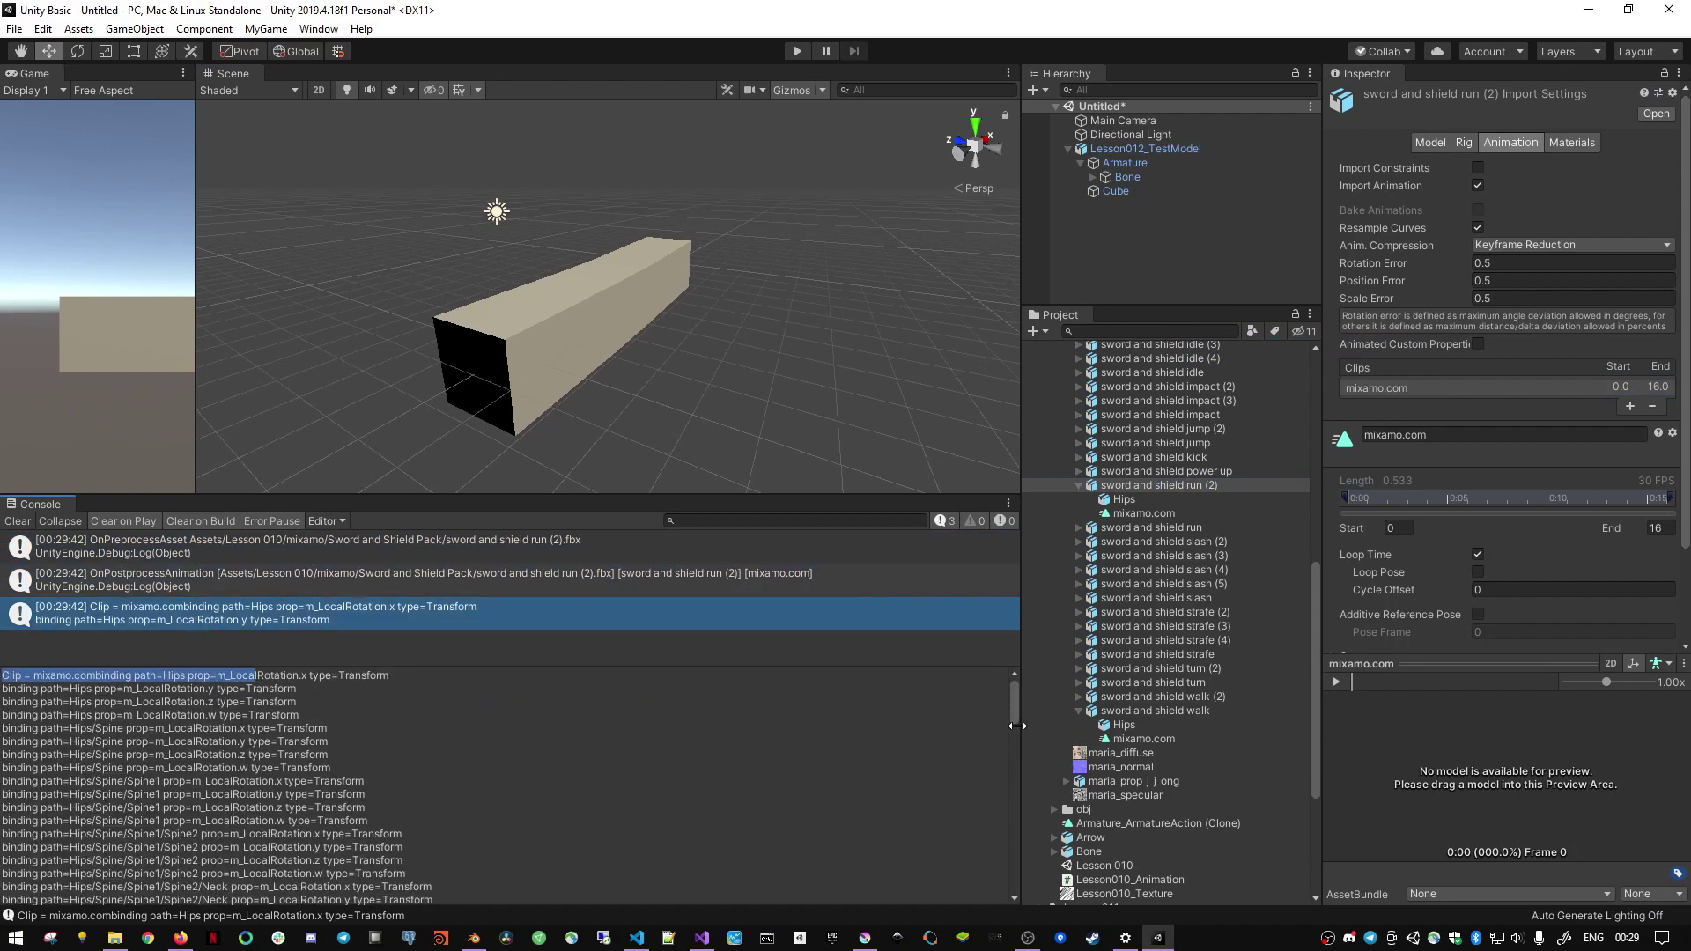
mouse_move(1014, 692)
mouse_down()
mouse_move(1017, 740)
mouse_move(1010, 642)
mouse_up()
- Expand the run model clip's Mask and its transform list
click(1159, 513)
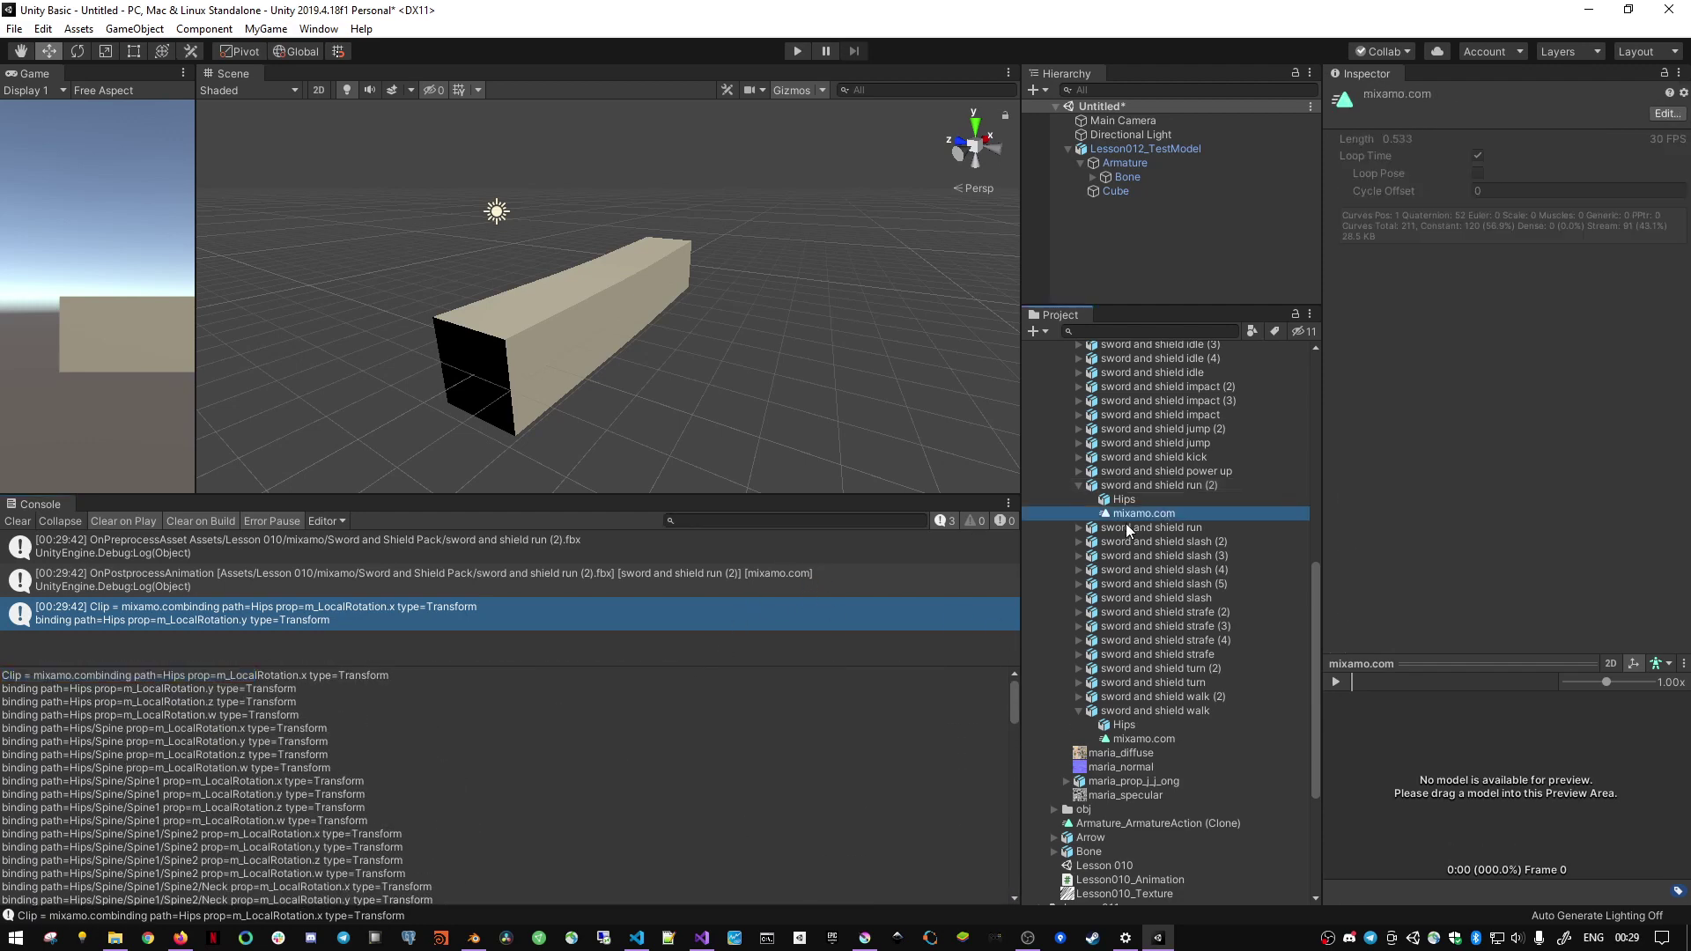
click(1160, 486)
scroll(1442, 407, down, 3)
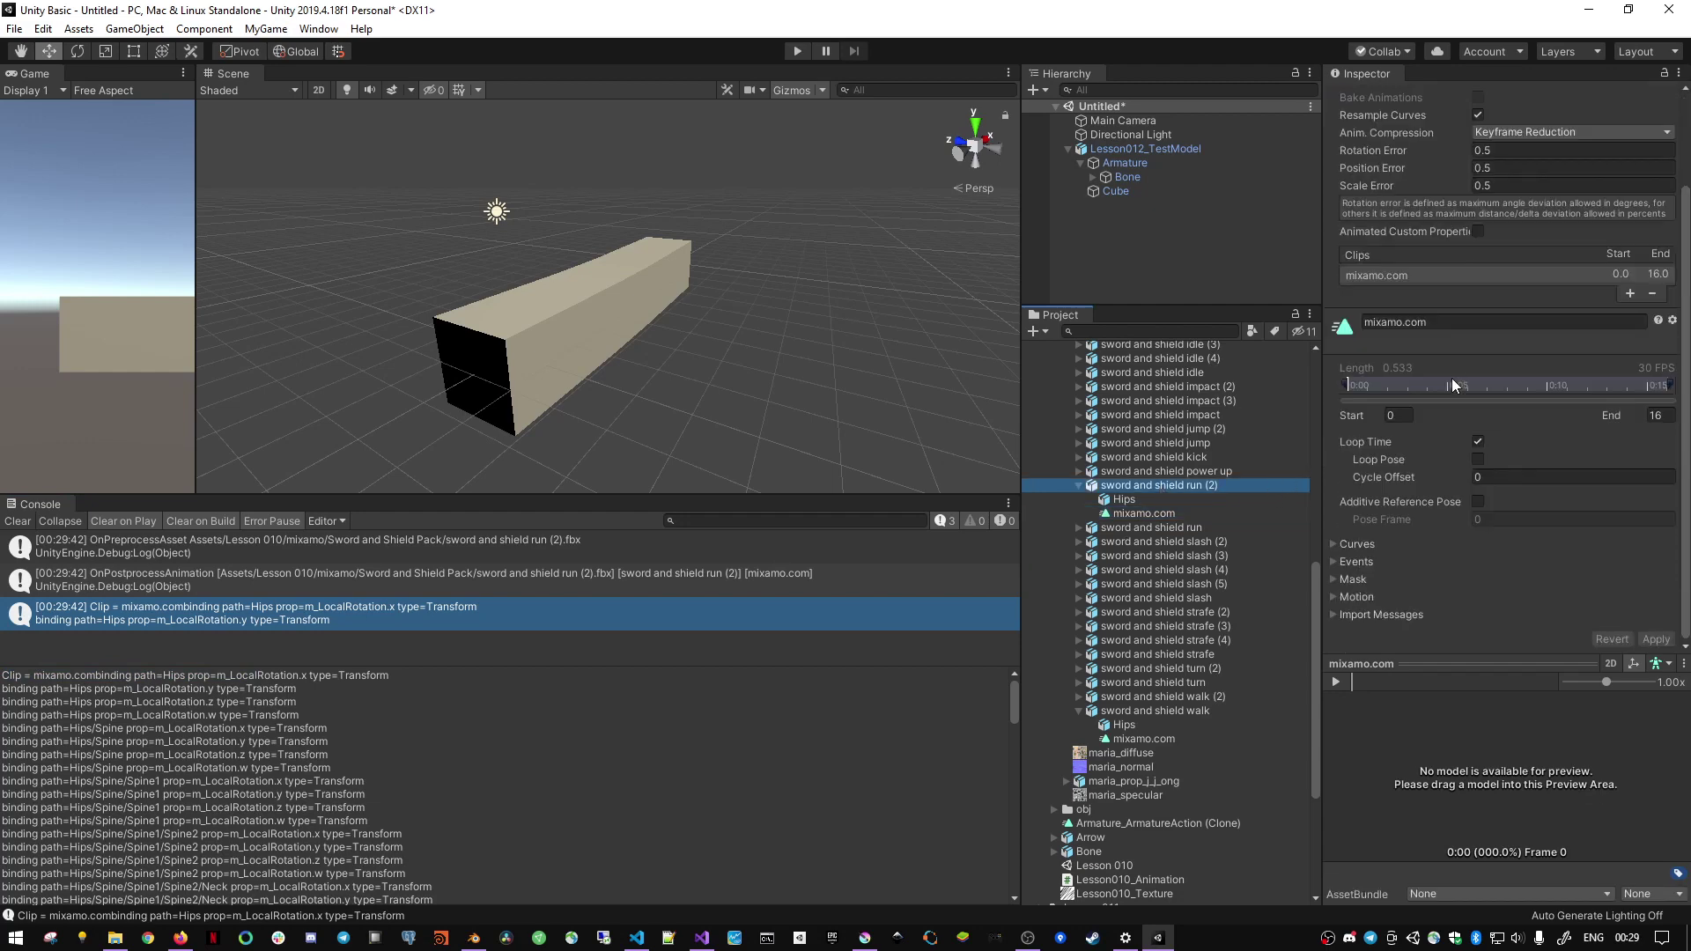
click(1334, 581)
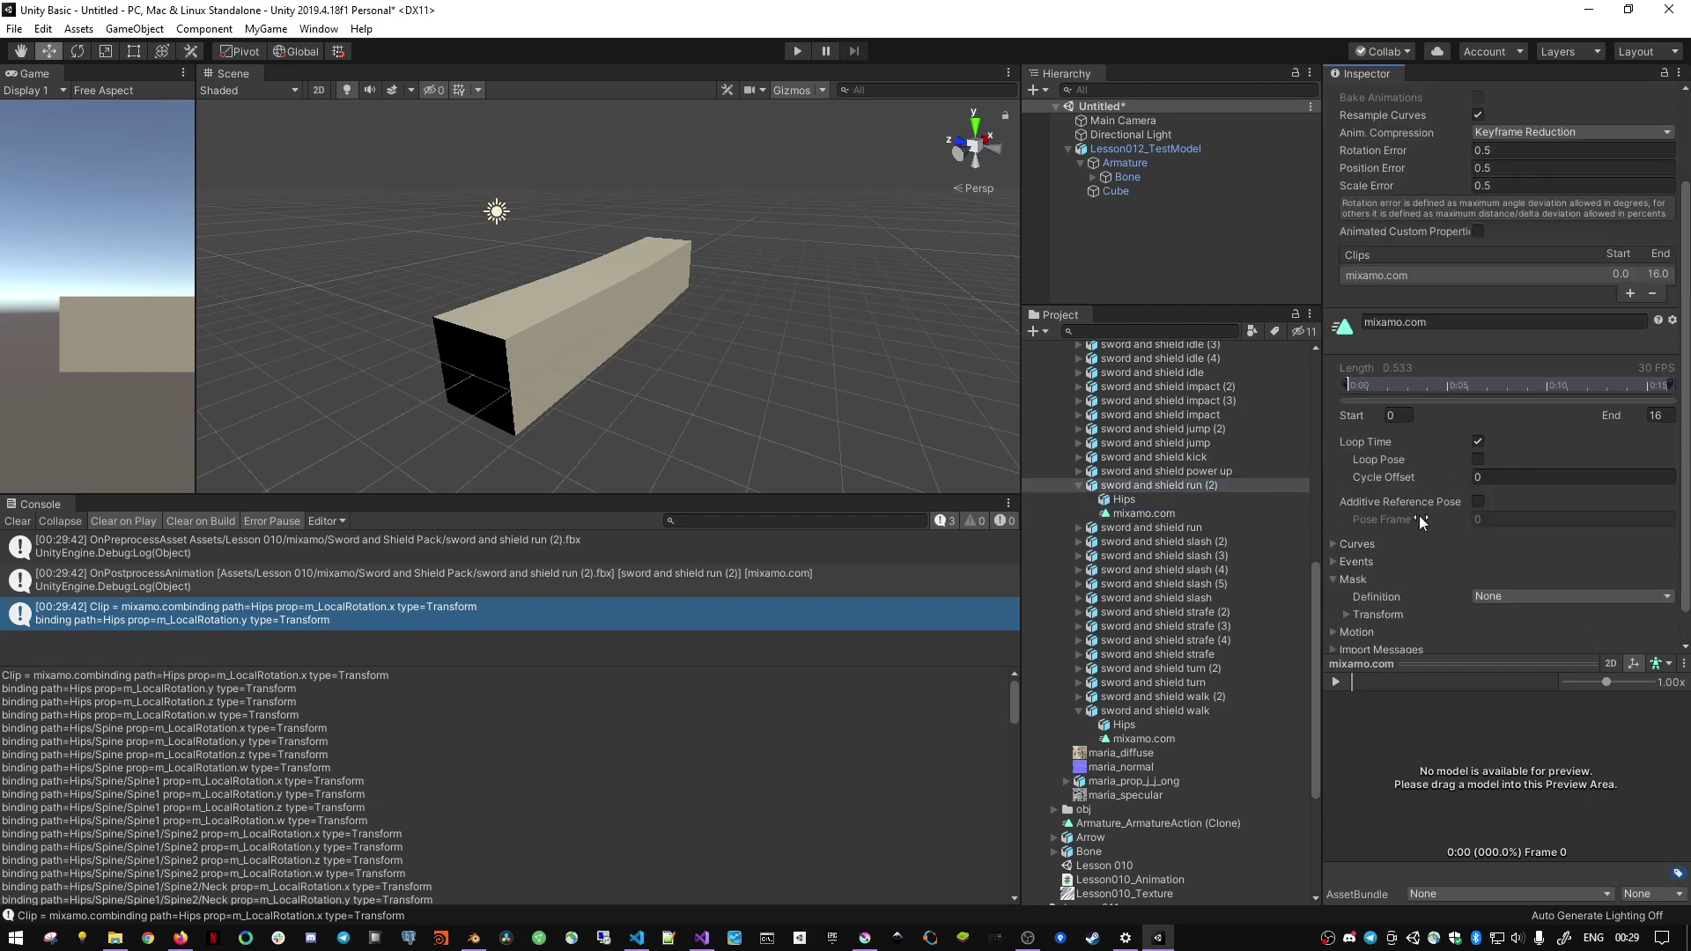
scroll(1356, 585, down, 2)
click(1347, 579)
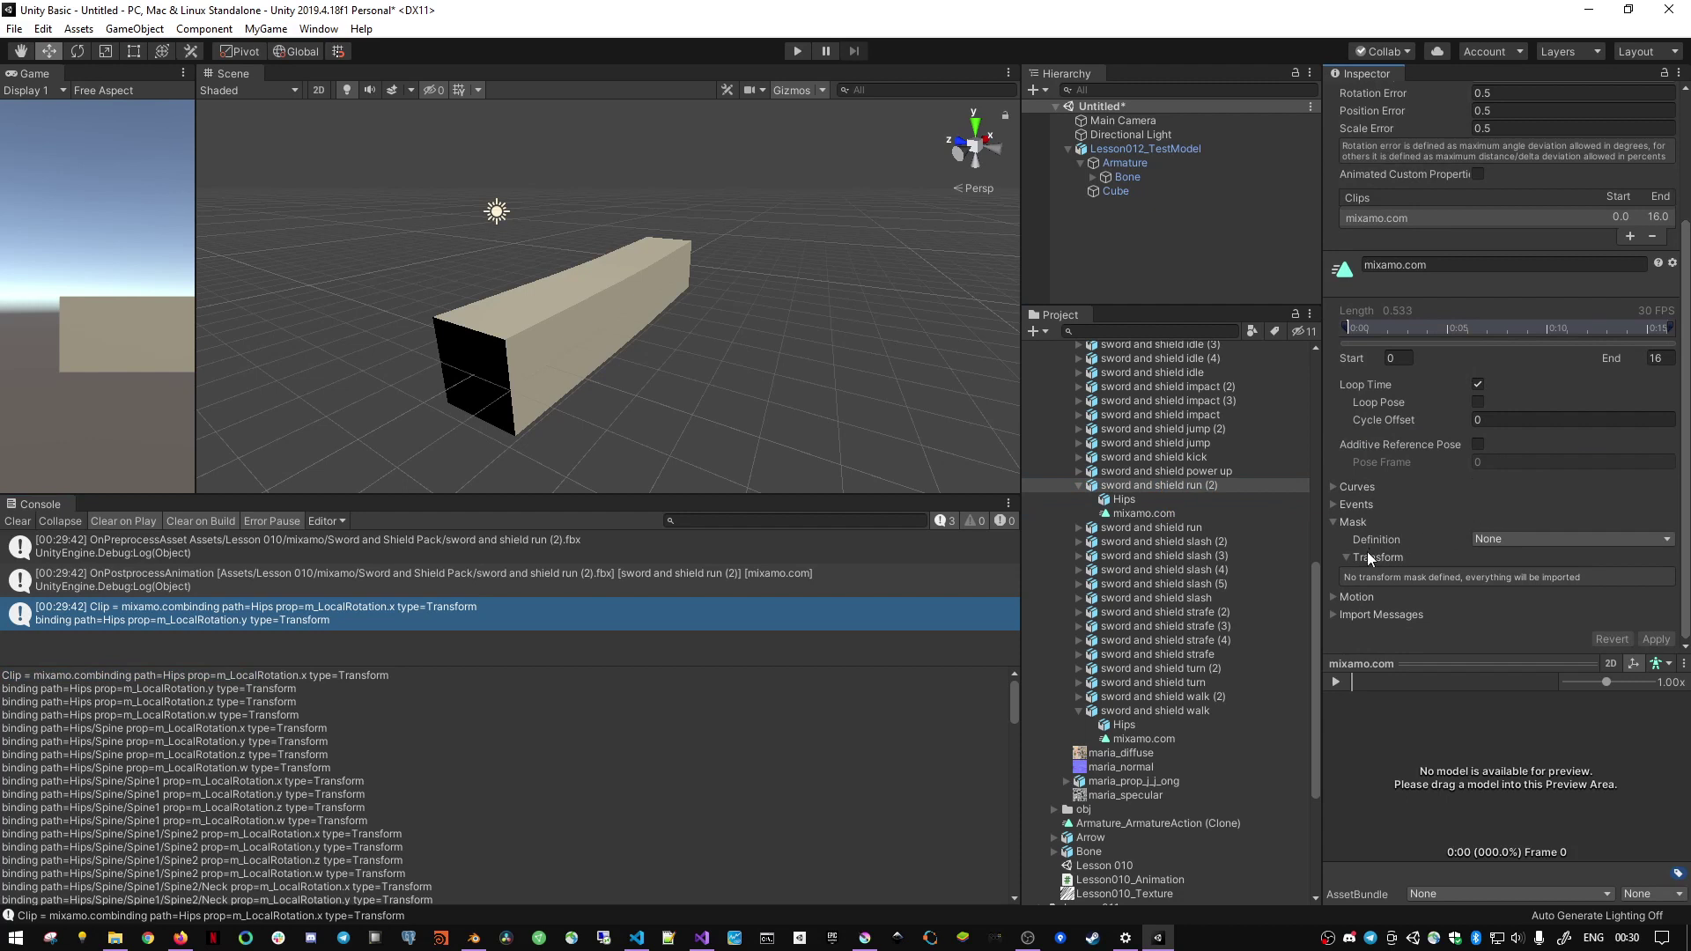
- Set the mask Definition to Create From This Model and expand its Hips node
click(1508, 541)
click(1376, 543)
click(1484, 539)
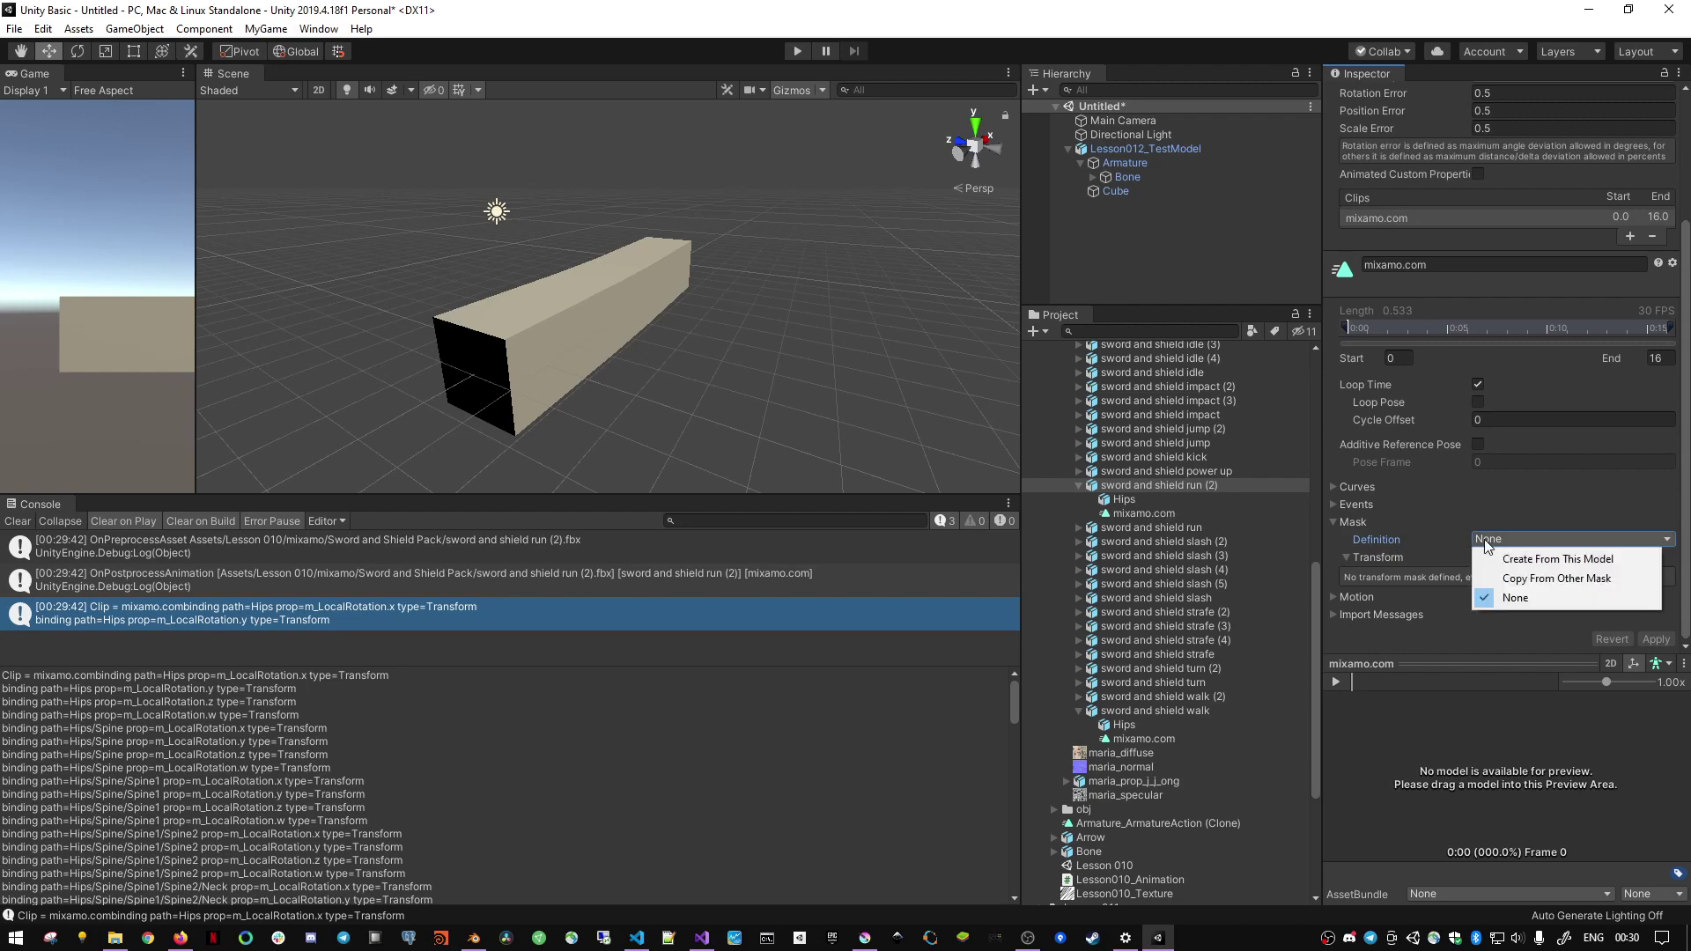
click(1510, 553)
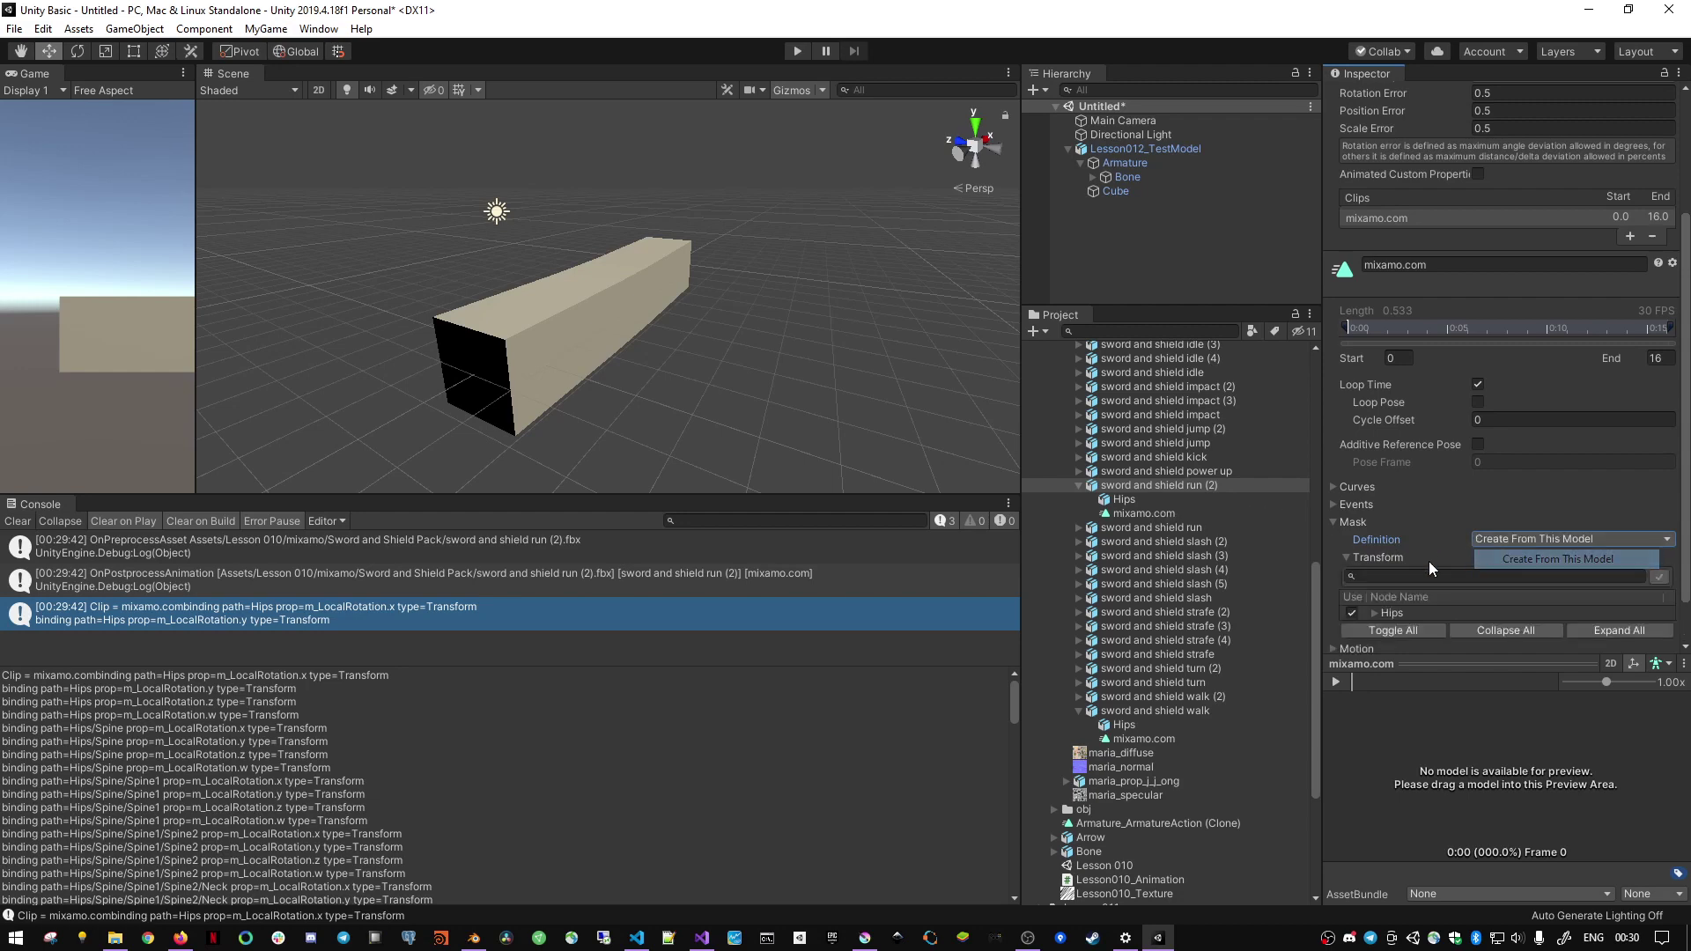
click(1374, 613)
scroll(1374, 612, down, 2)
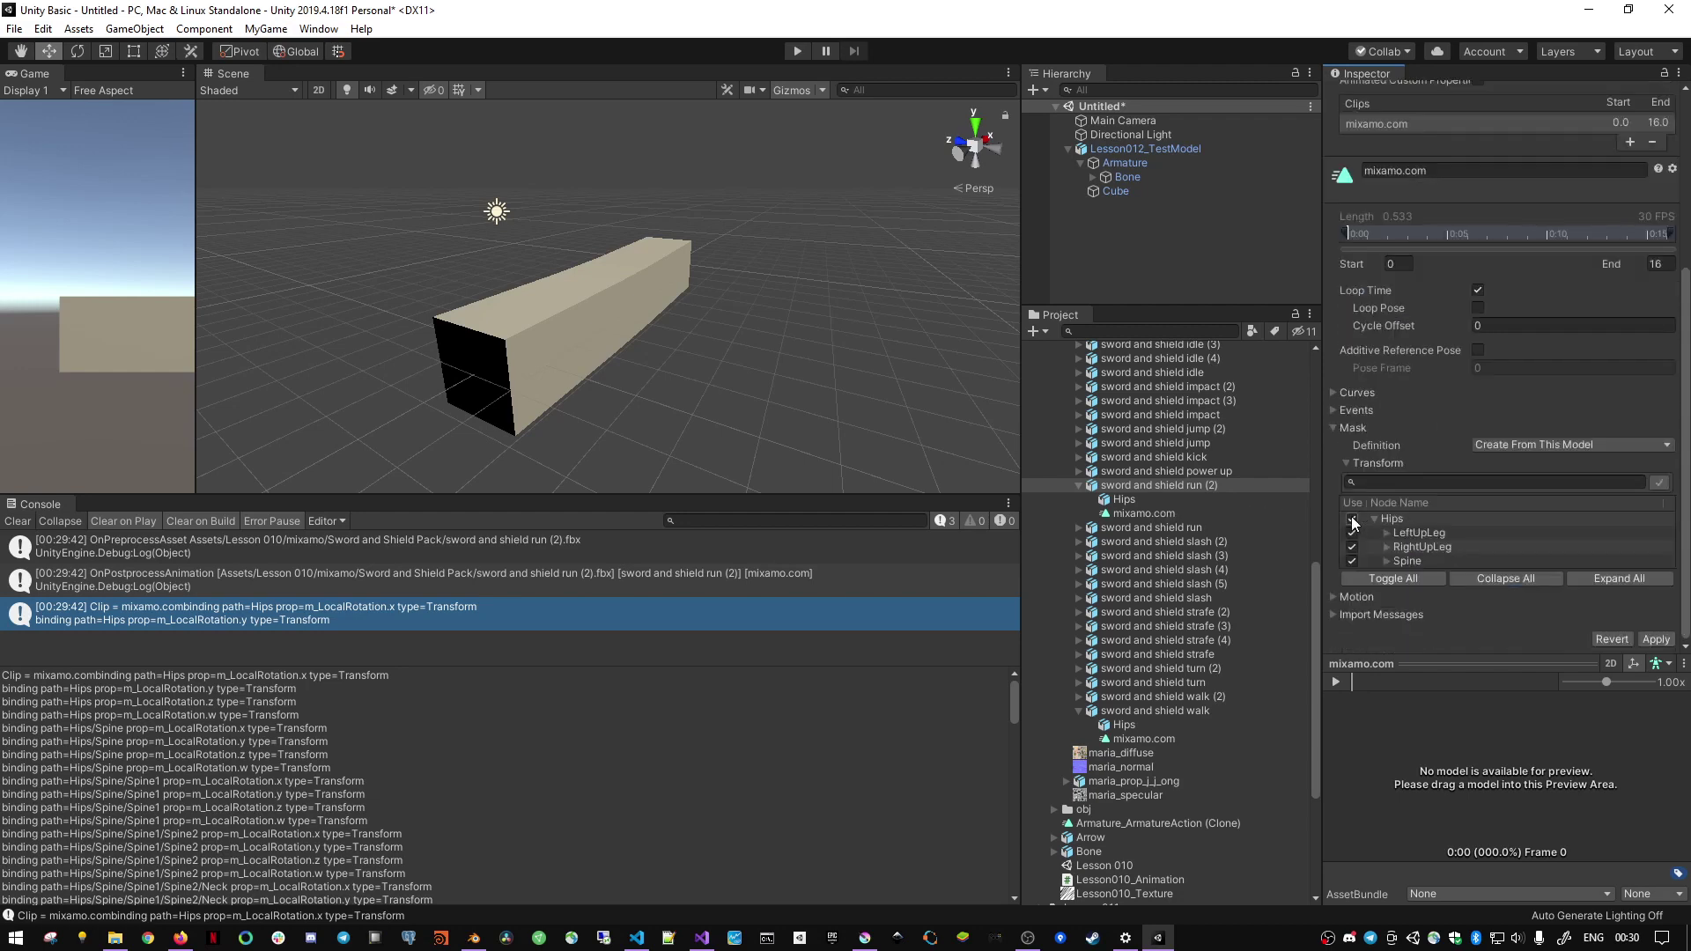
click(474, 937)
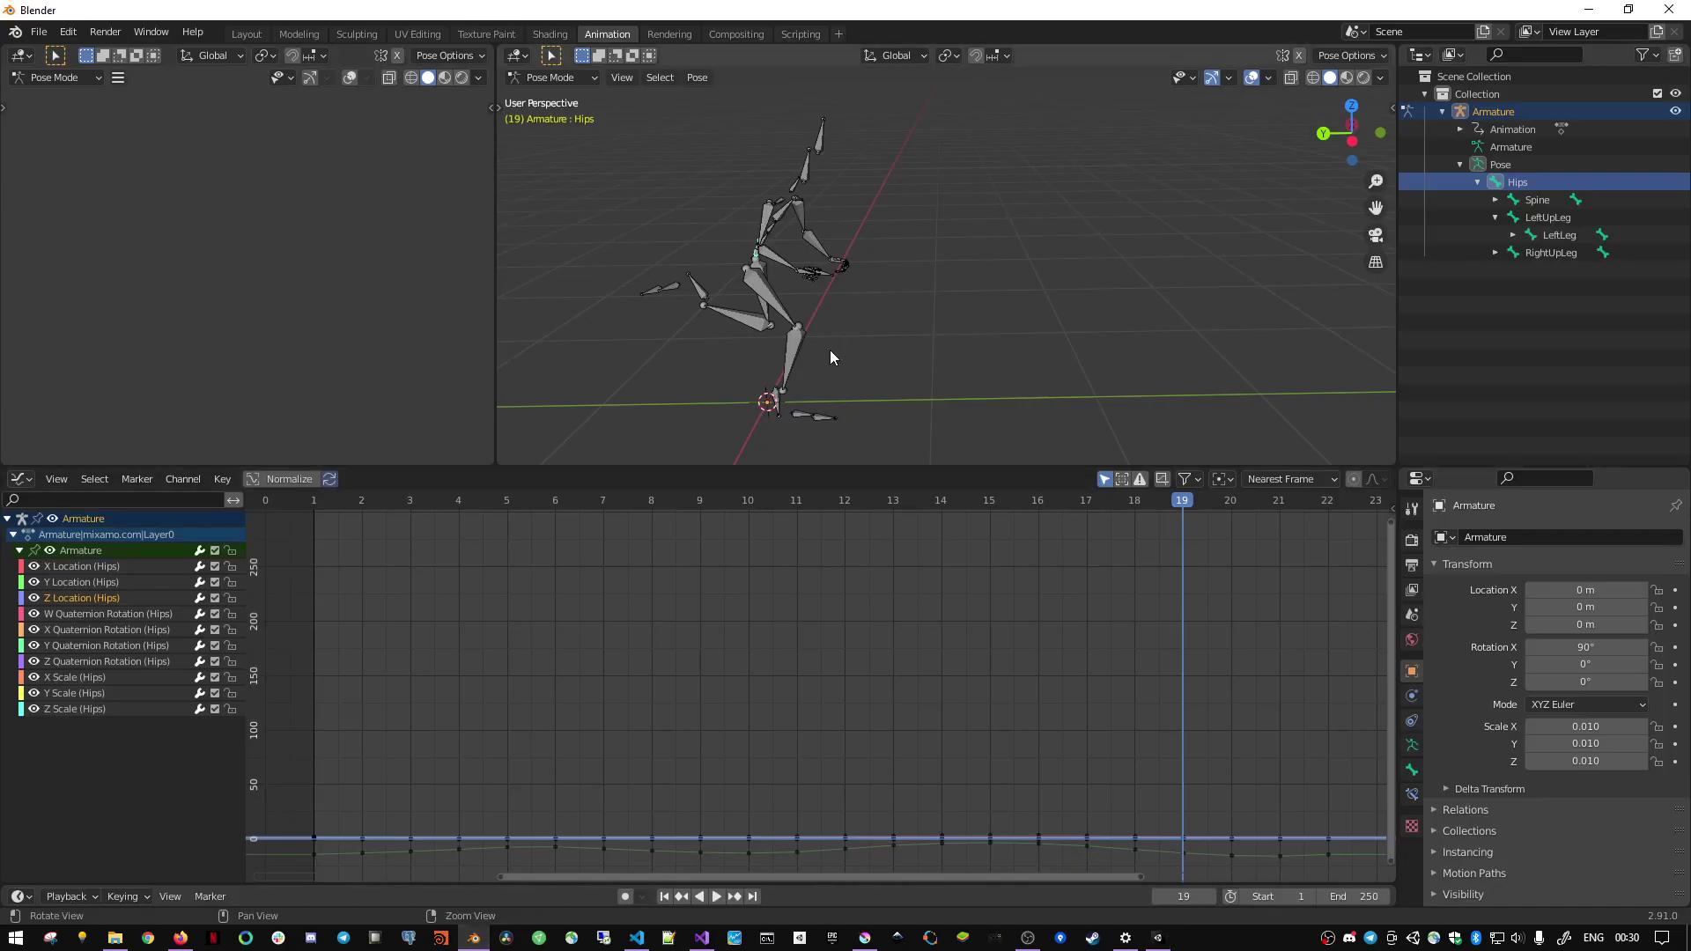
- Scrub and play the run animation with the Hips curves framed, and box-select the Y Location keyframes
drag(879, 500, 361, 511)
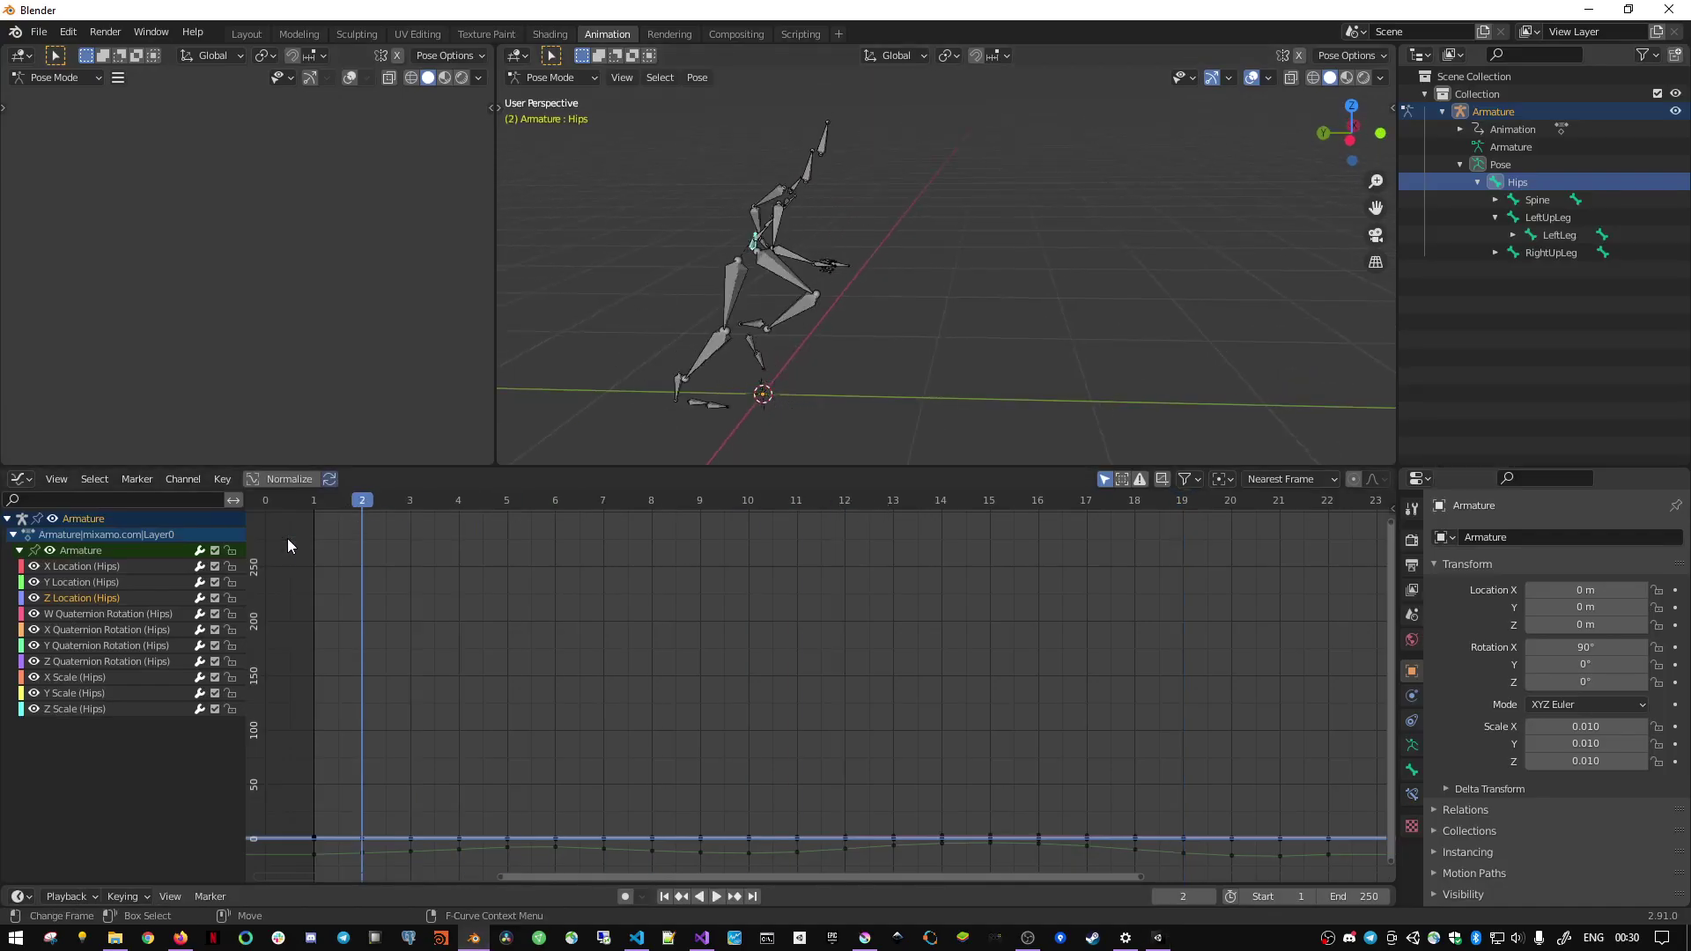
key(Home)
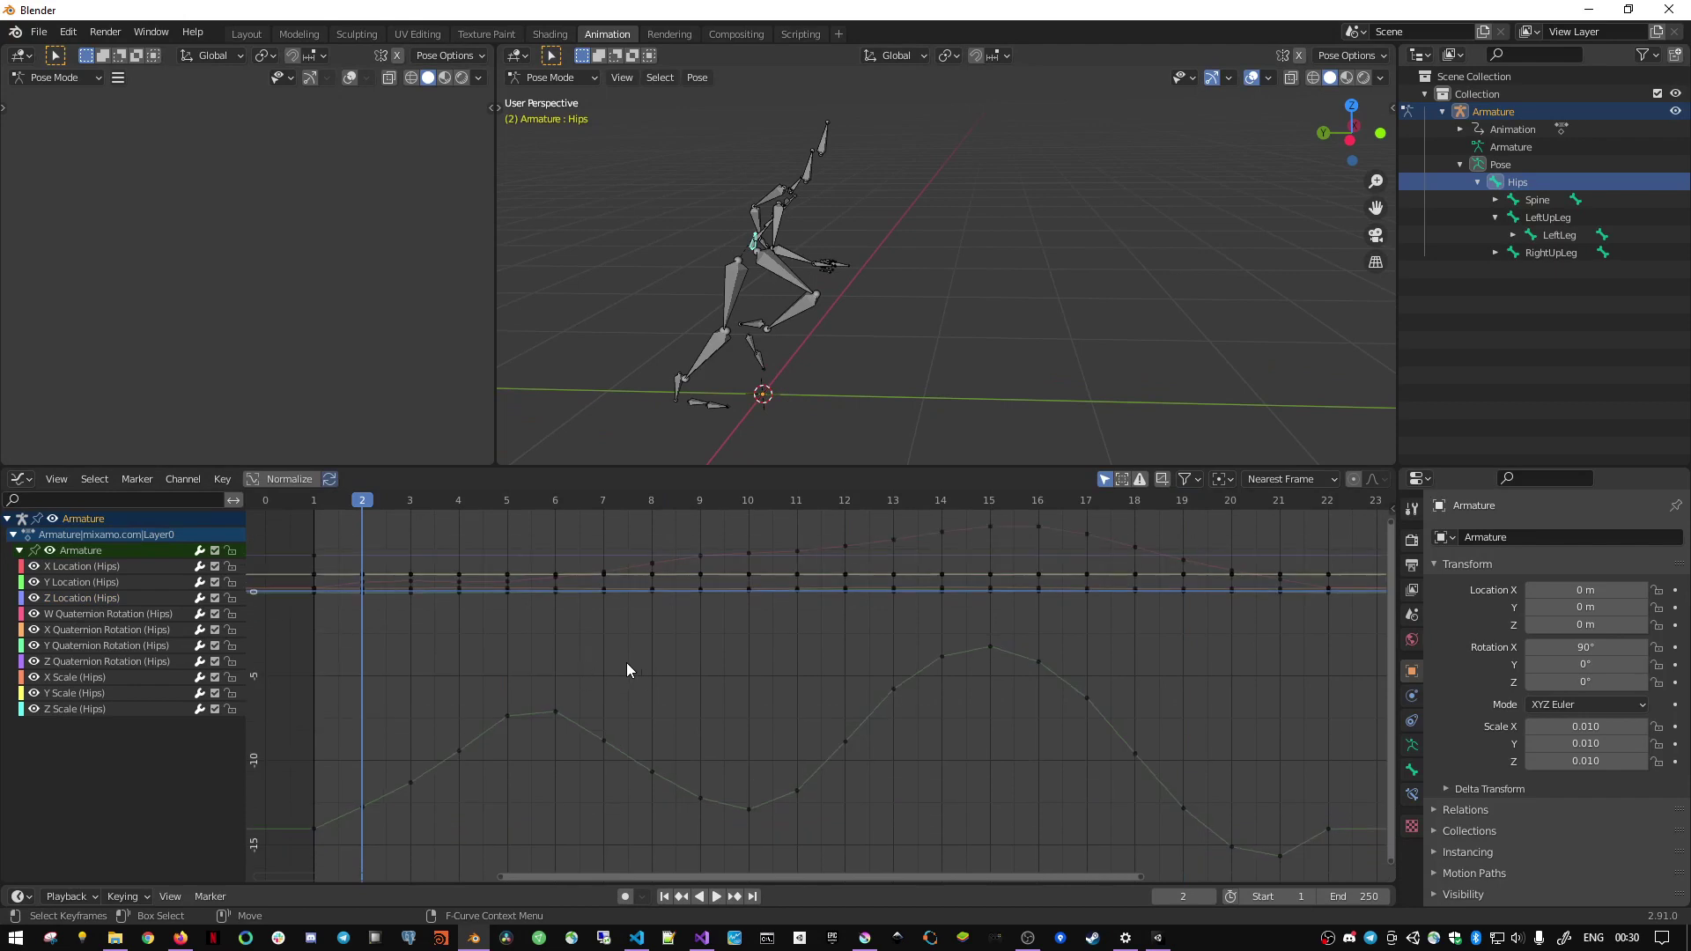
key(space)
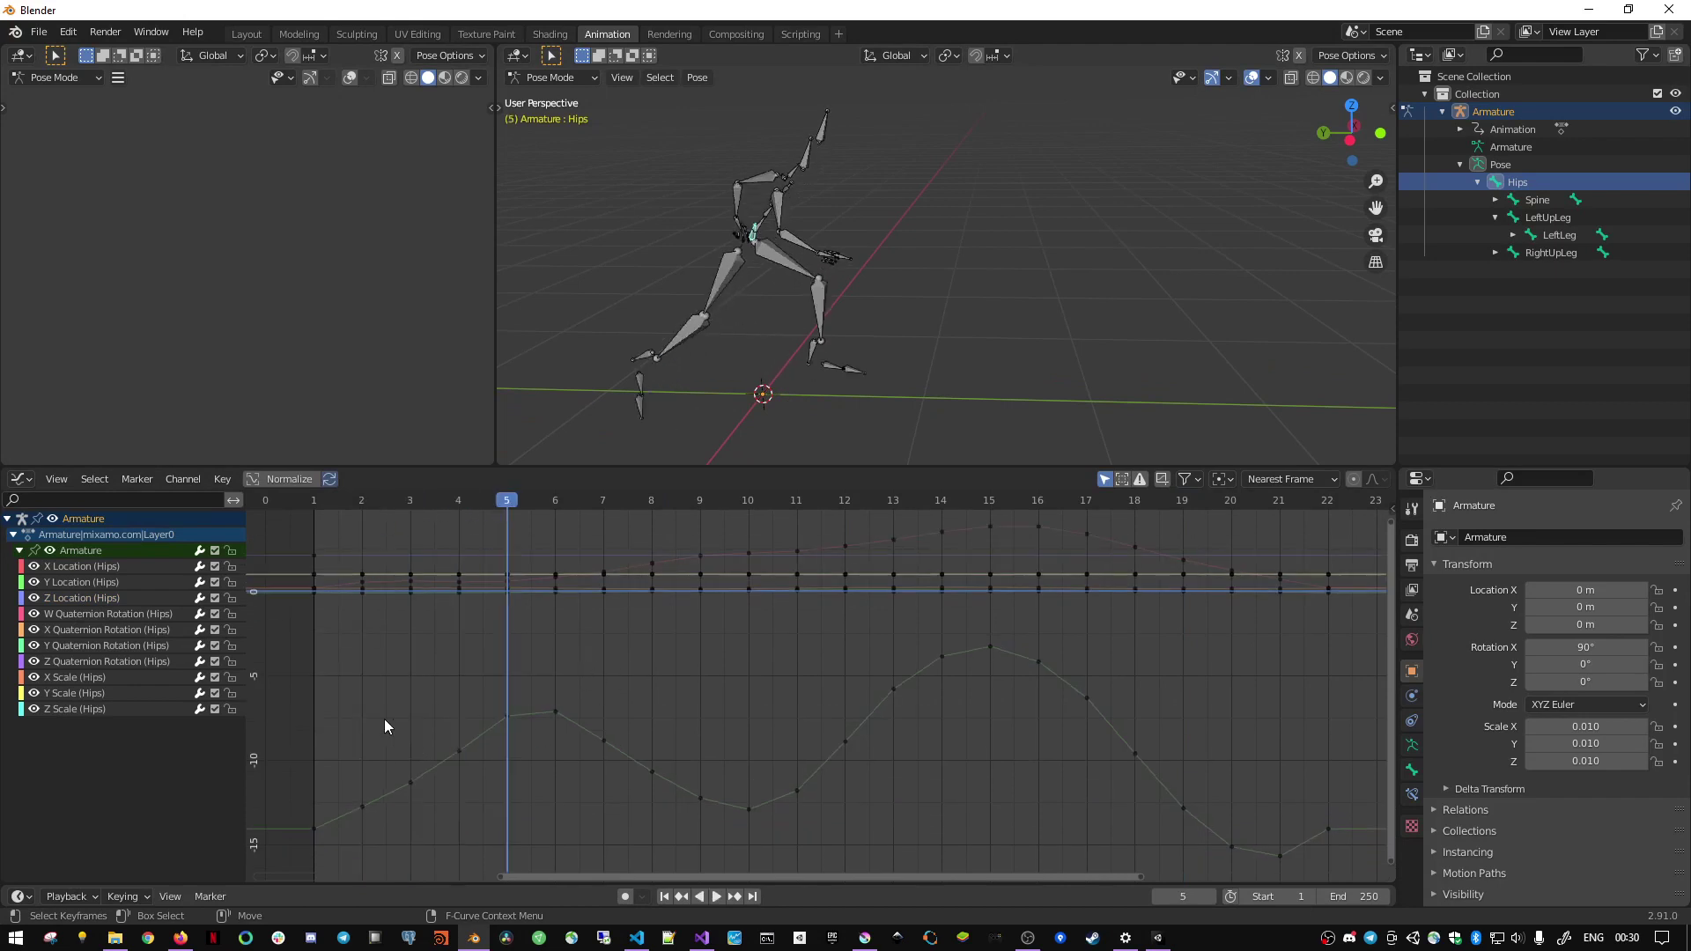
drag(401, 683, 551, 770)
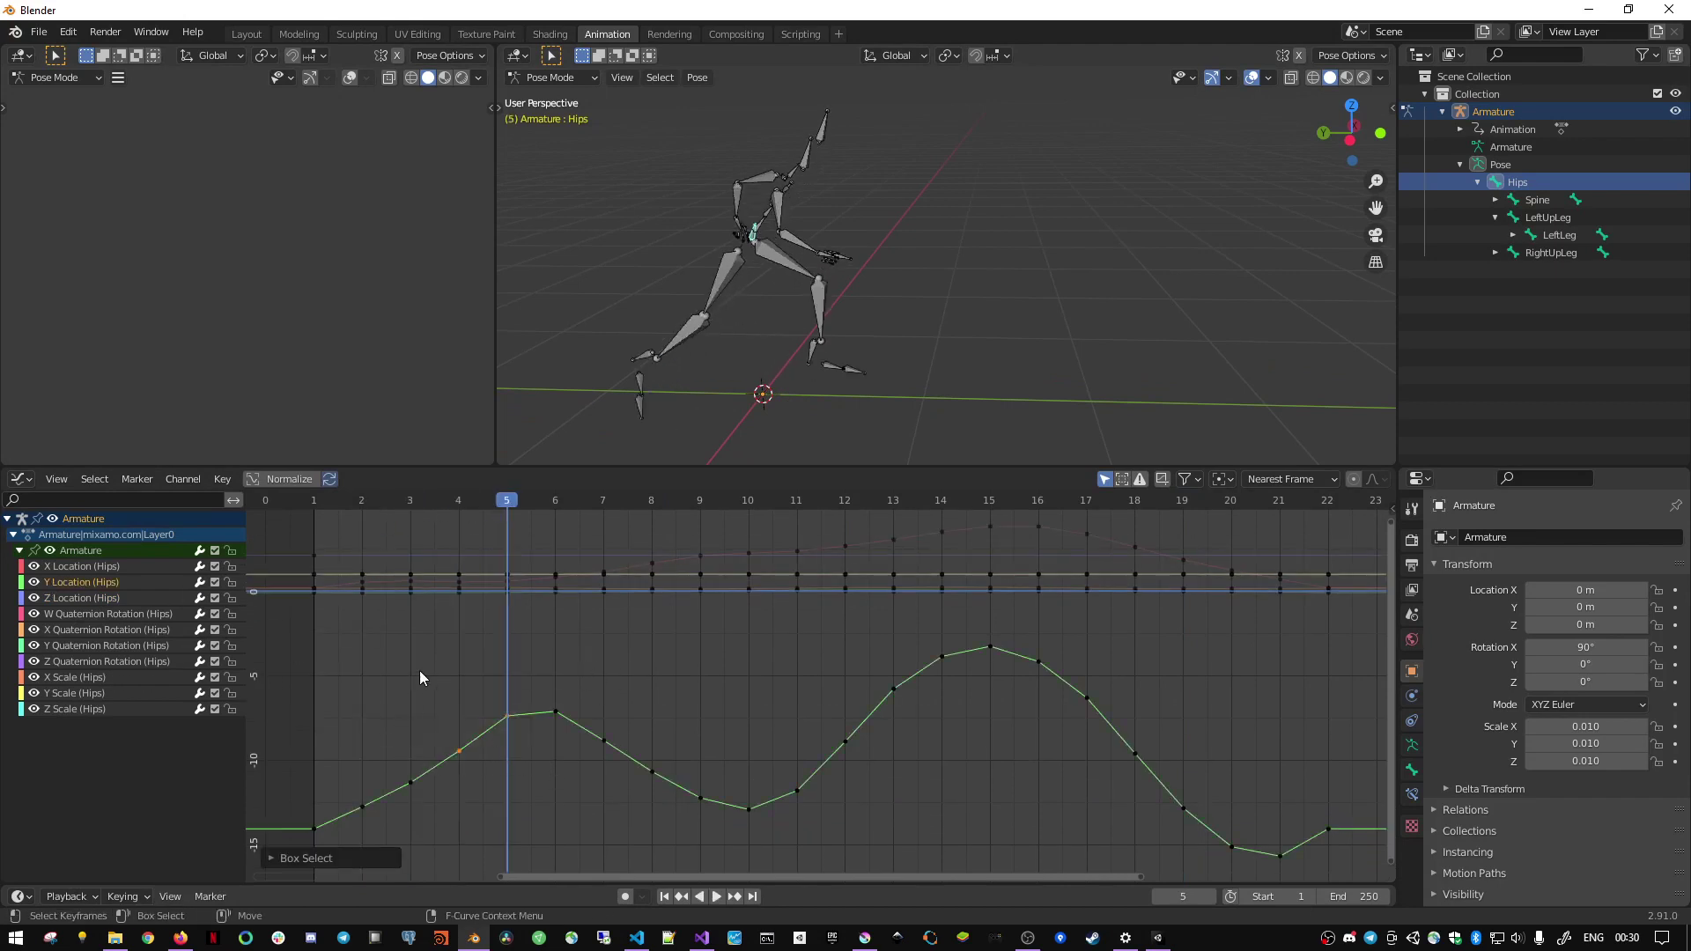
drag(409, 501, 405, 500)
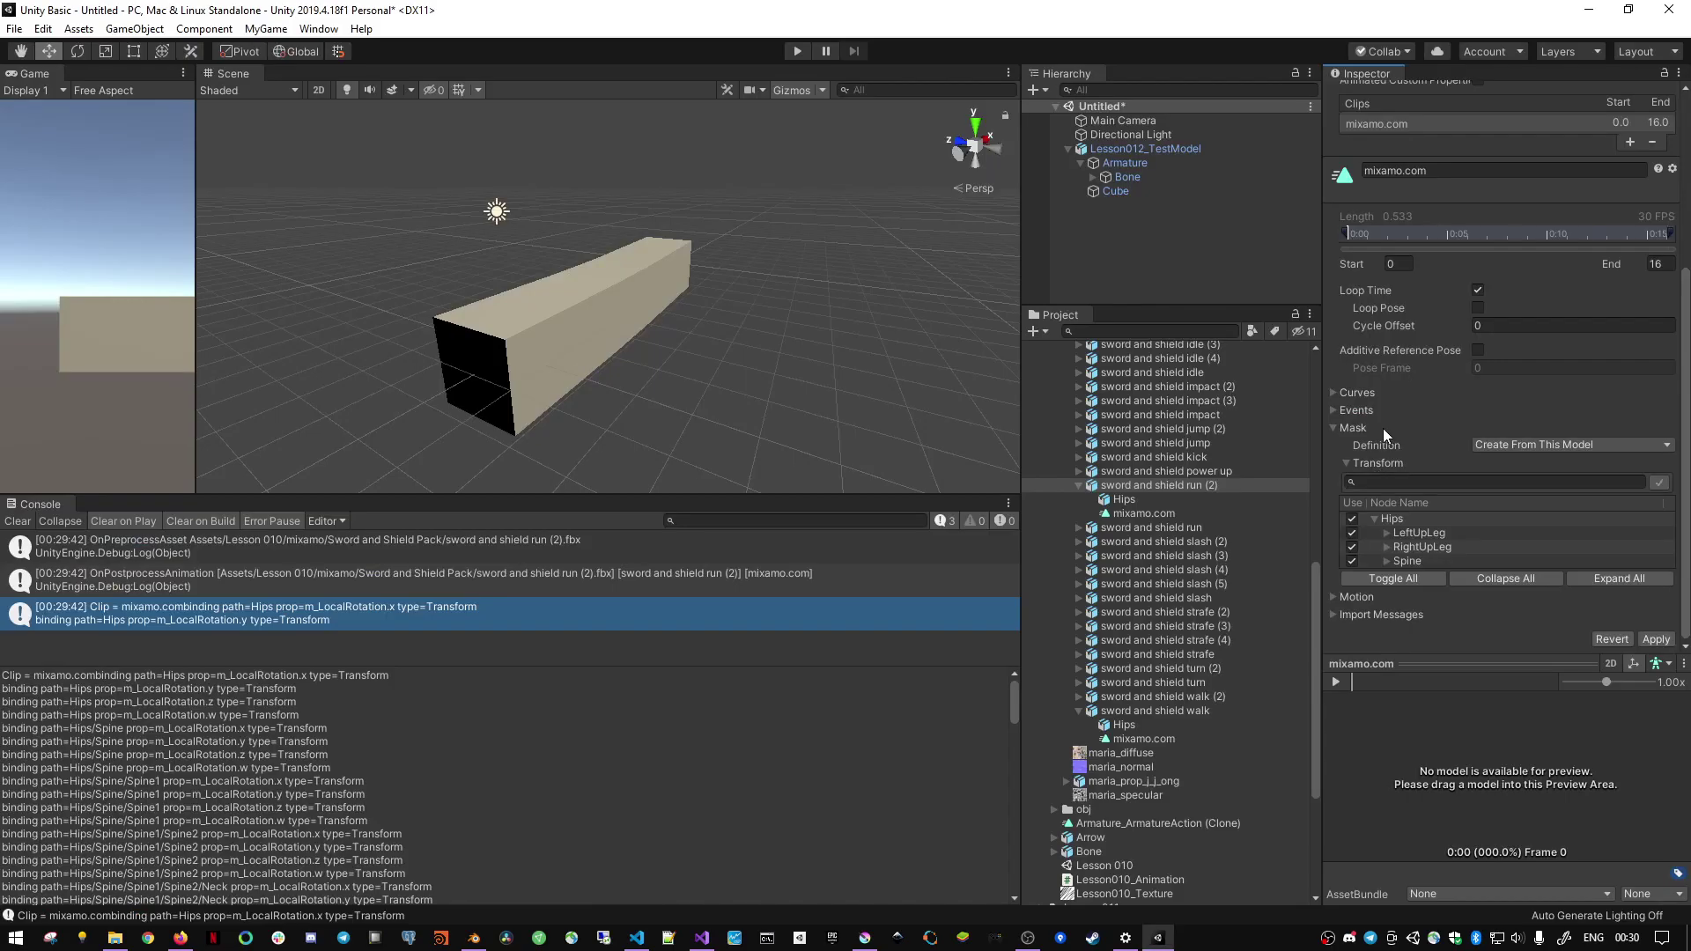
- Toggle the Hips node in the run clip's mask and scroll down the Inspector
click(1353, 519)
drag(1429, 663, 1428, 577)
scroll(1180, 623, down, 3)
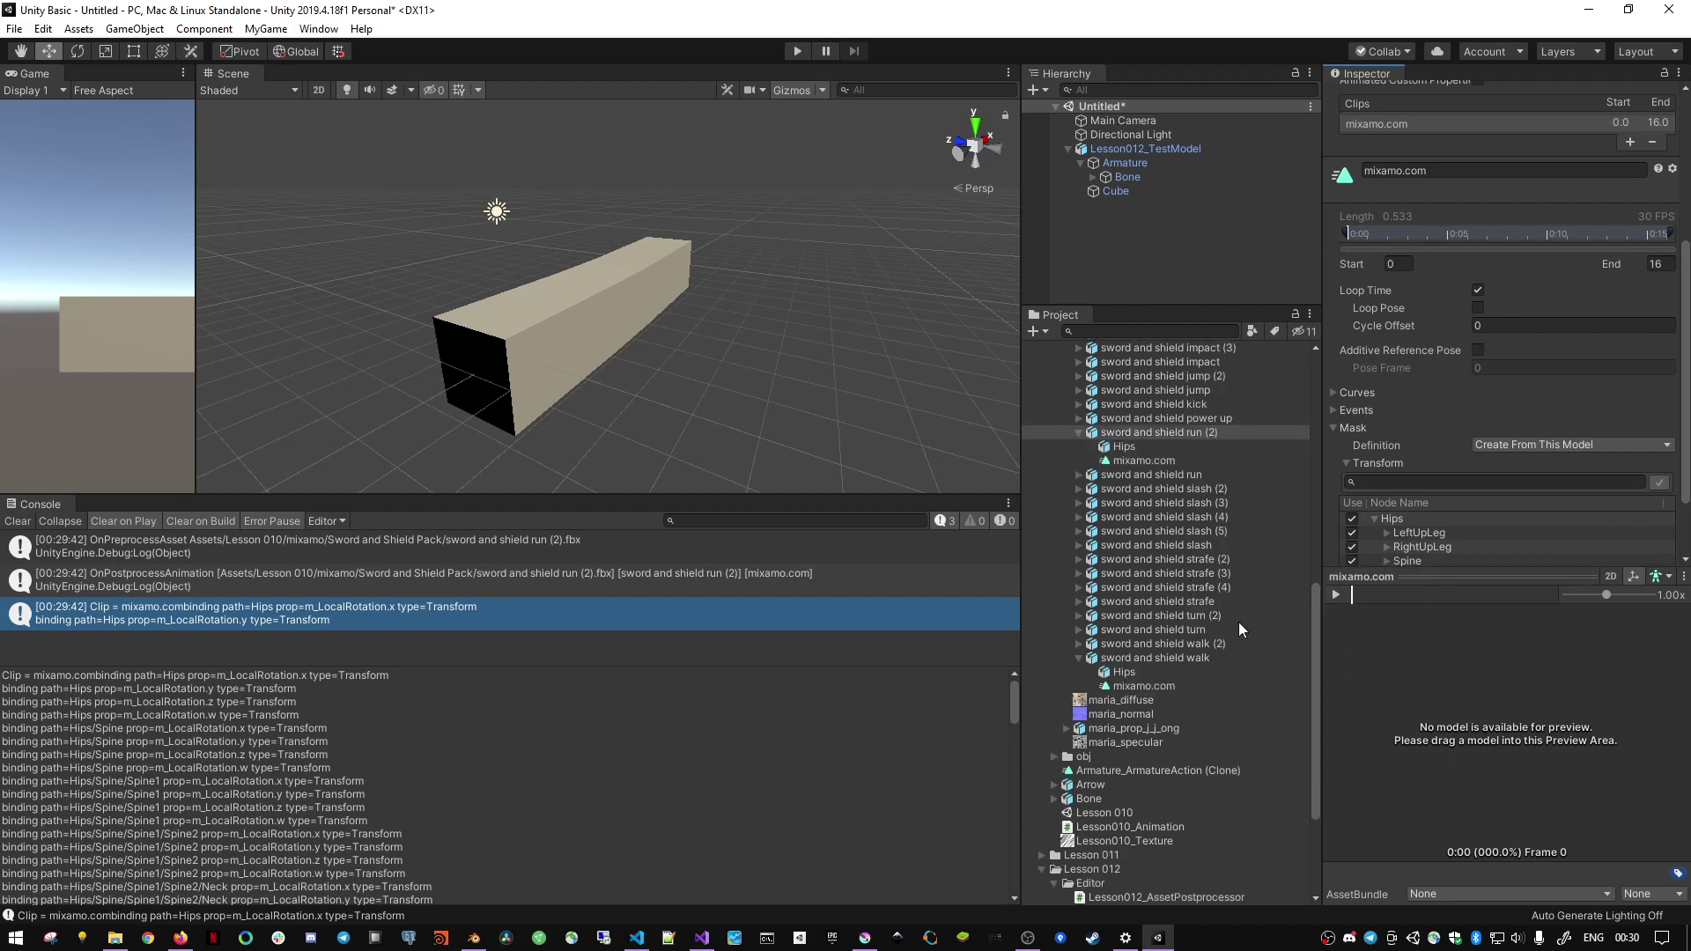
scroll(1428, 455, down, 3)
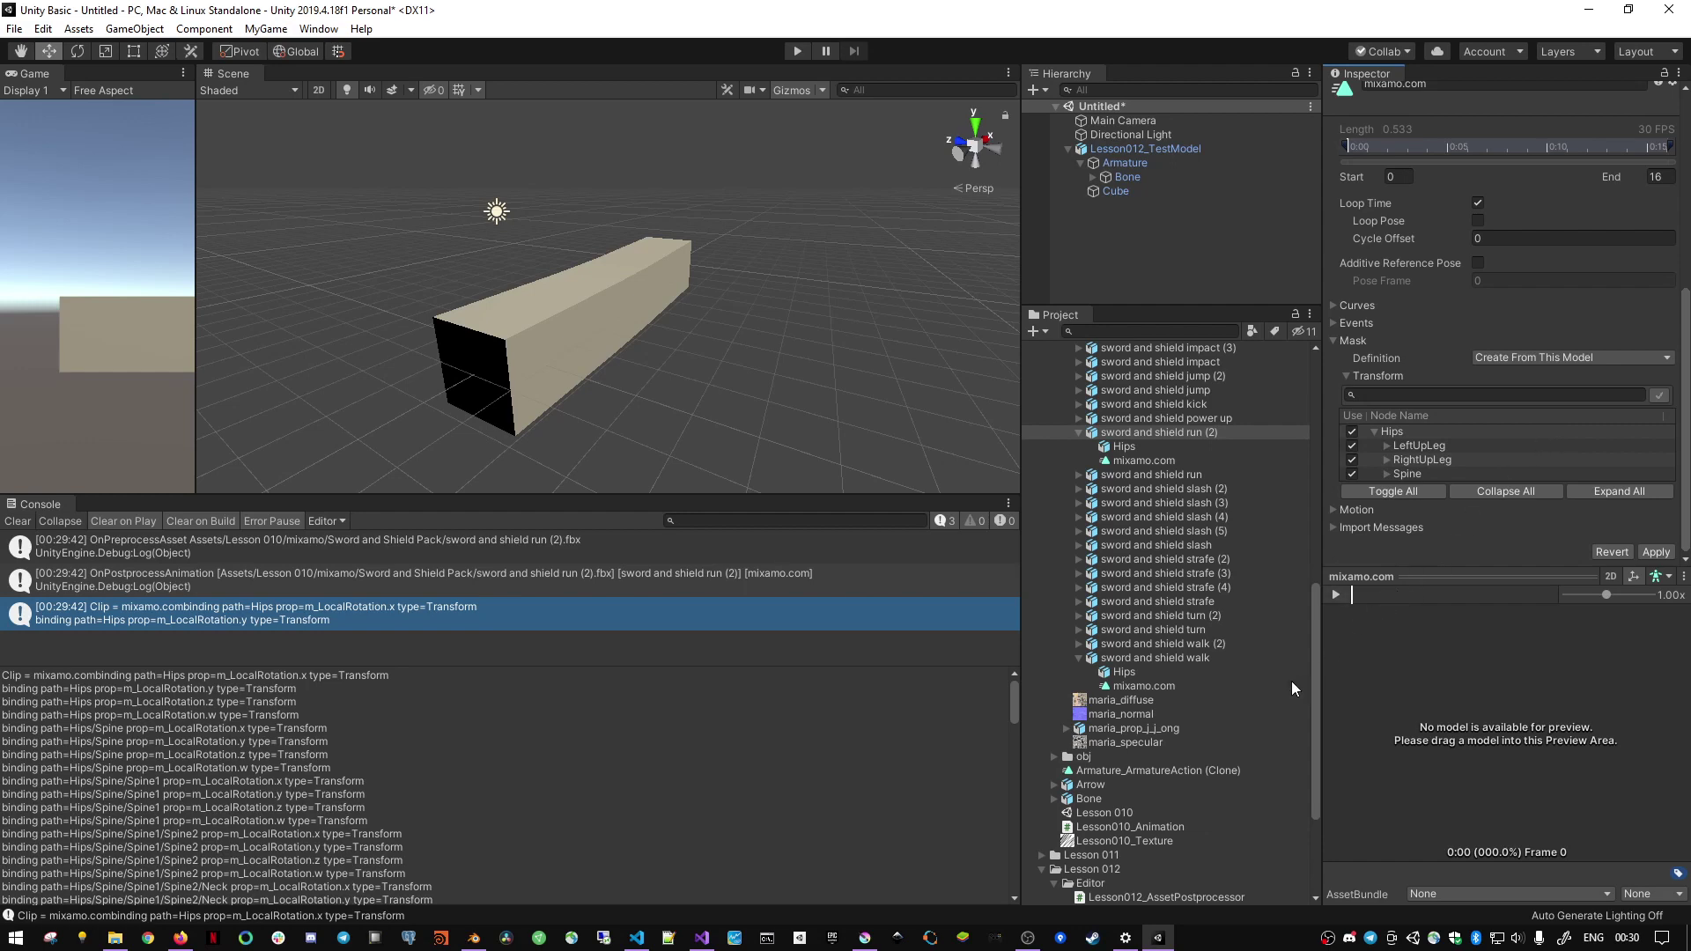
- Drag the character model into the clip preview and step the run animation to frame 2
drag(1109, 730, 1532, 757)
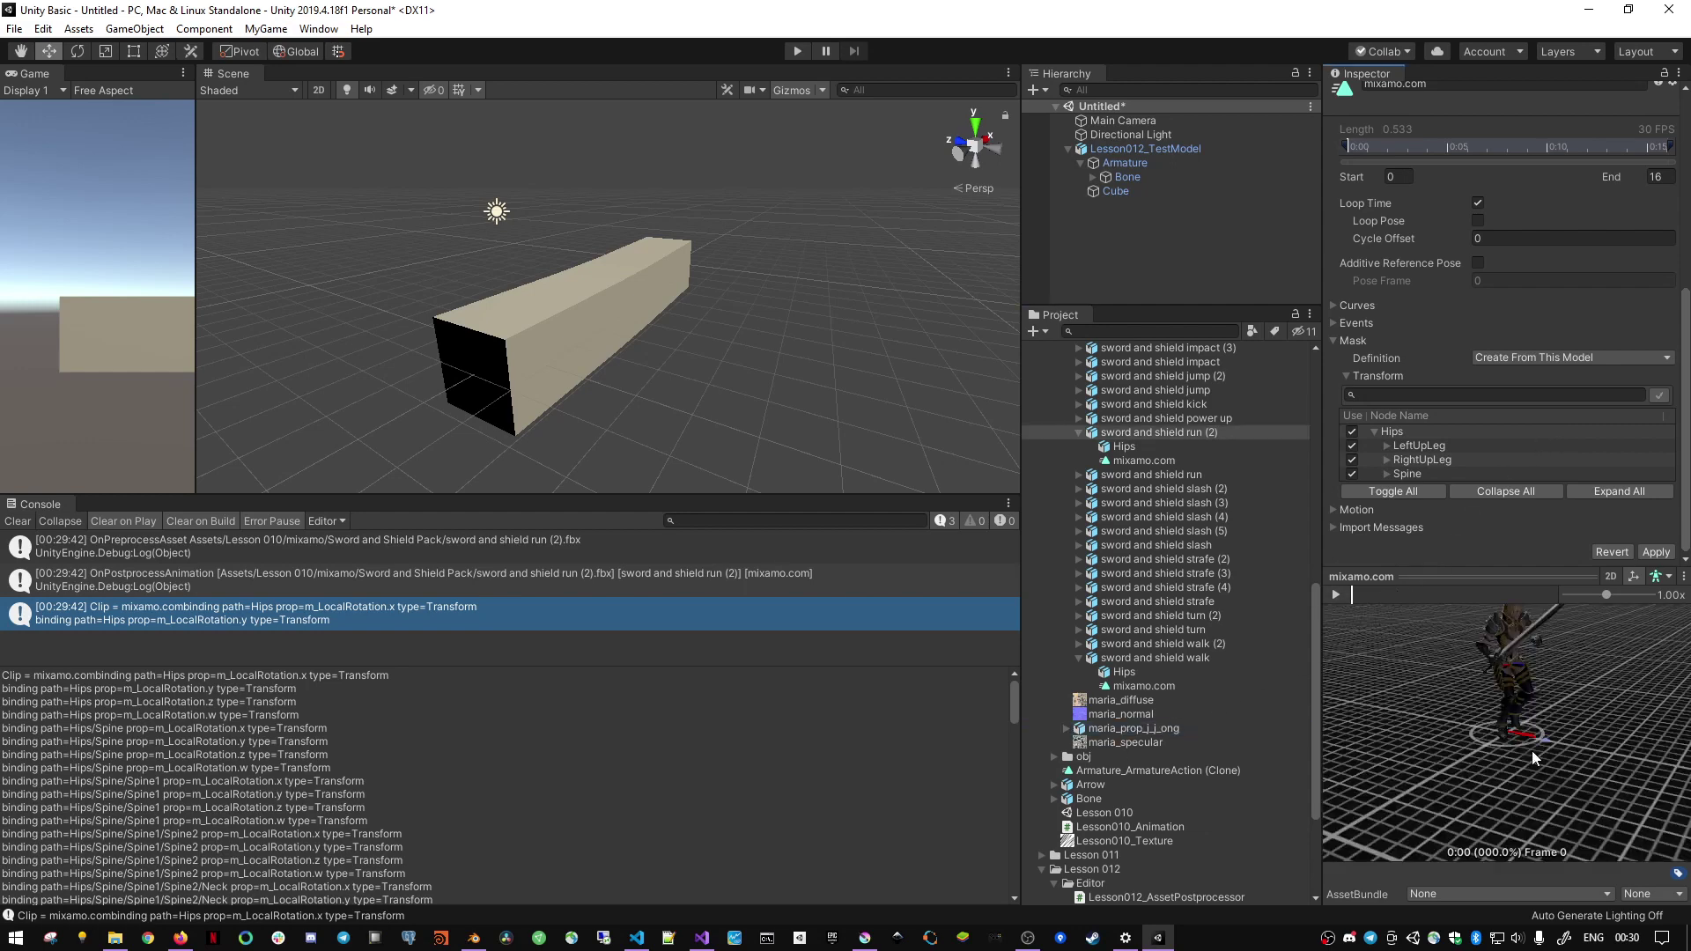
mouse_move(1347, 591)
mouse_down()
mouse_move(1460, 590)
mouse_move(1438, 592)
mouse_up()
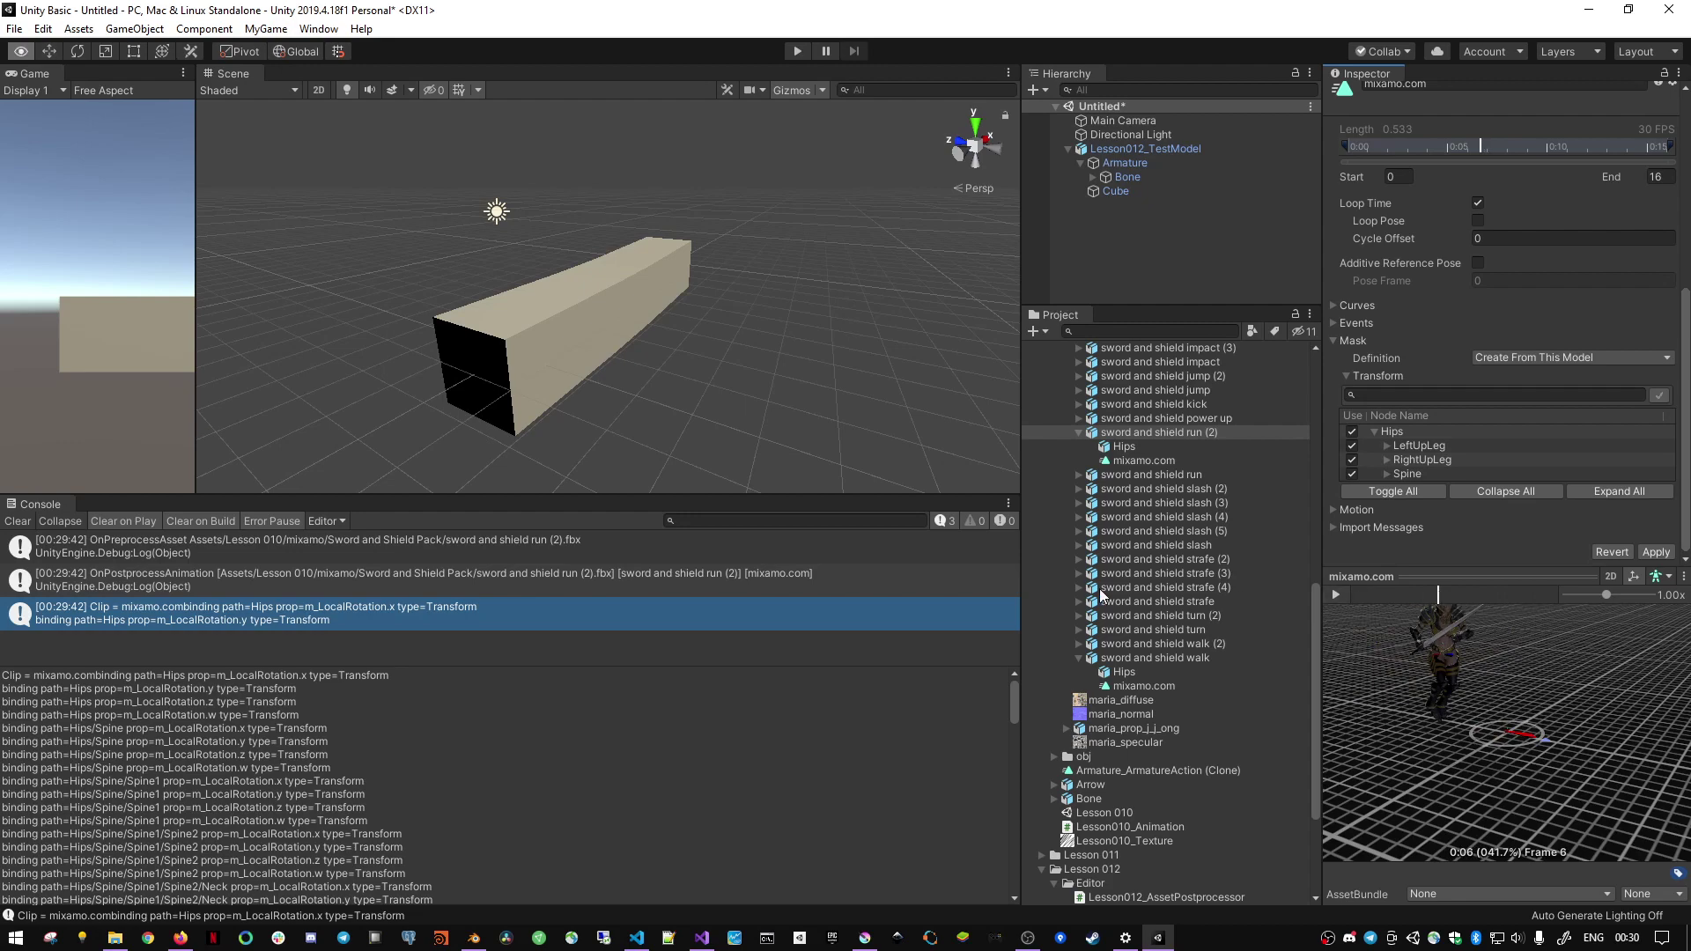
key(alt+Tab)
key(alt+Tab)
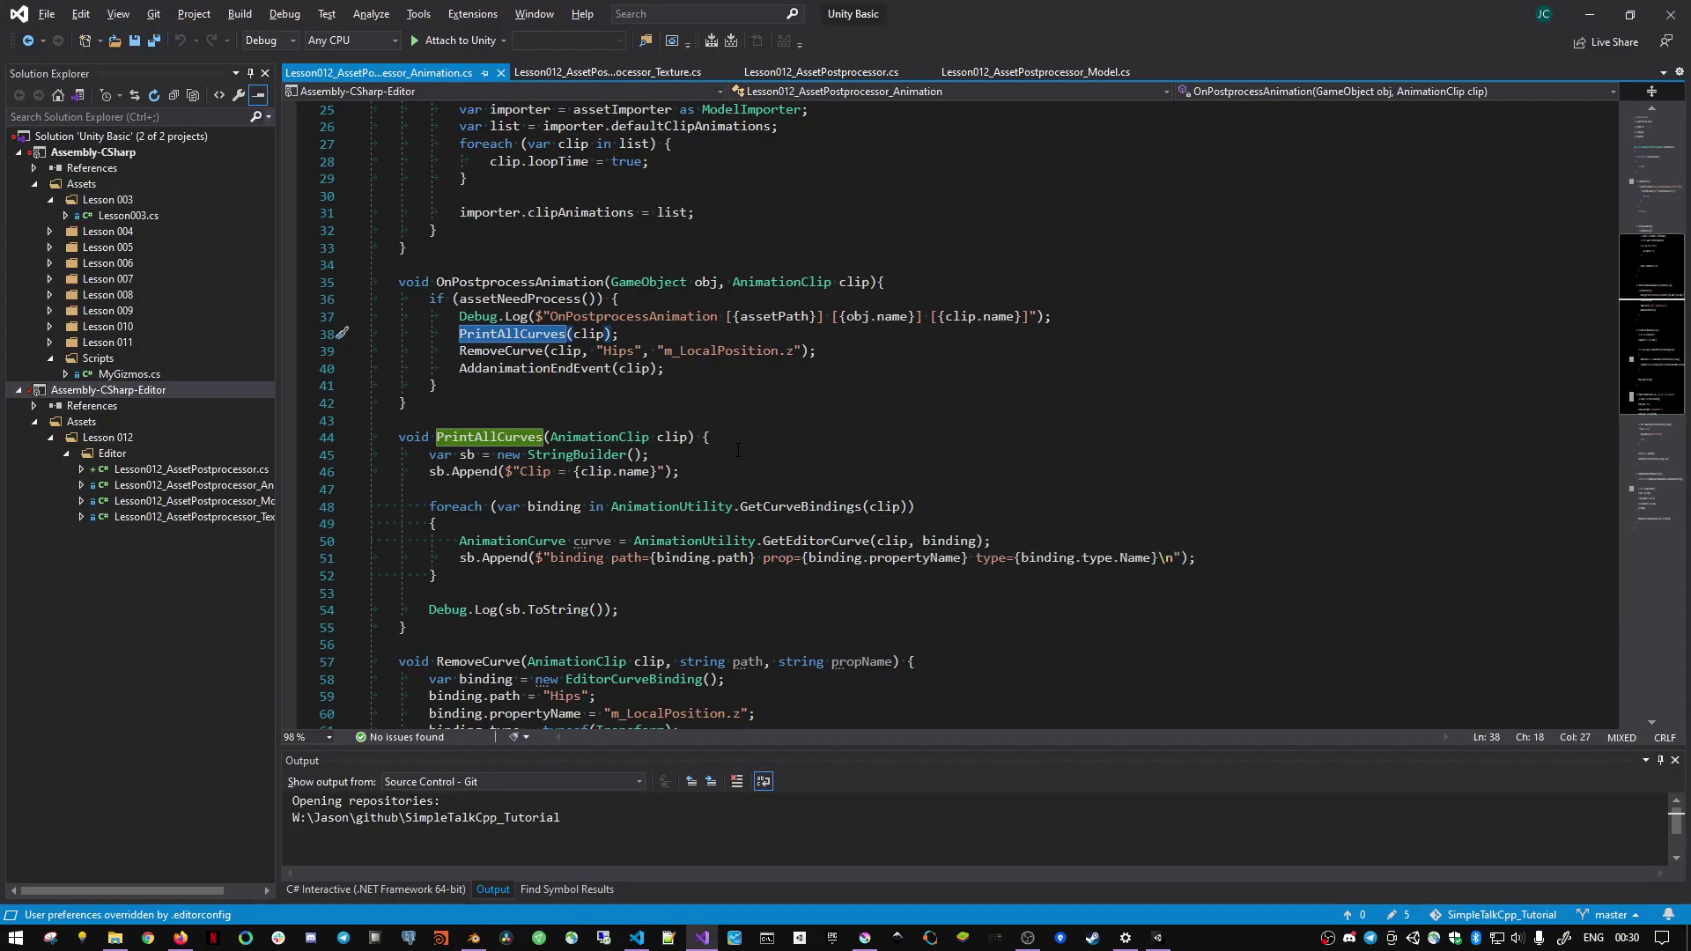
- Inspect line 39's RemoveCurve call and its "Hips" and "m_LocalPosition.z" arguments
scroll(738, 450, down, 1)
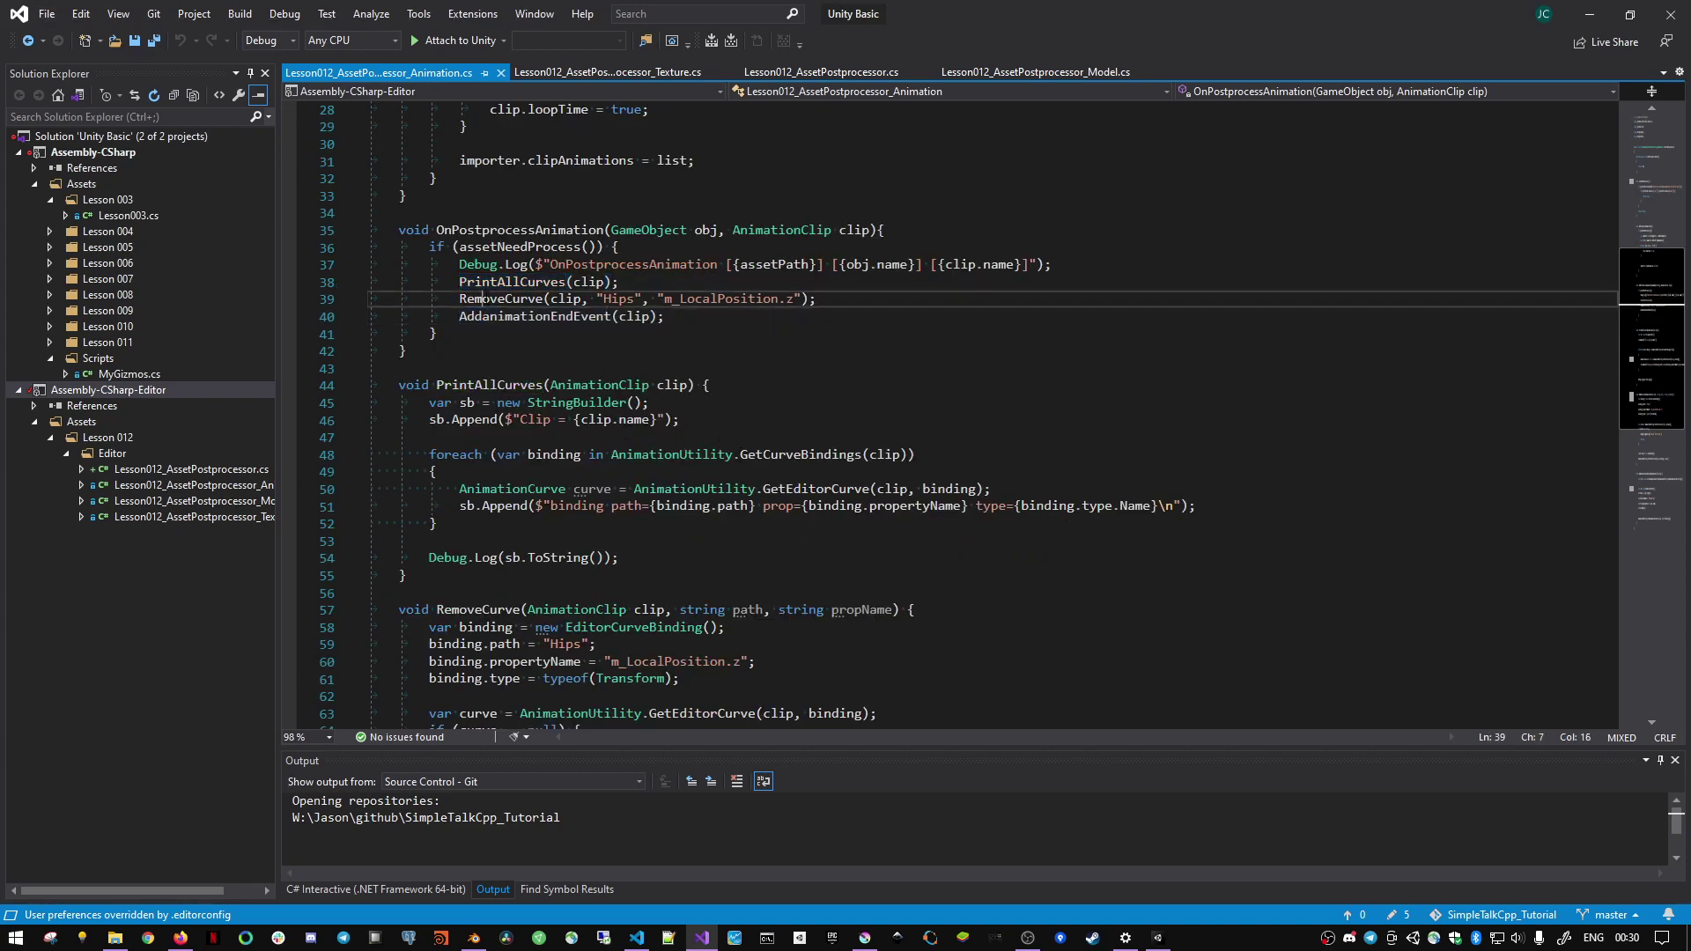
double_click(499, 300)
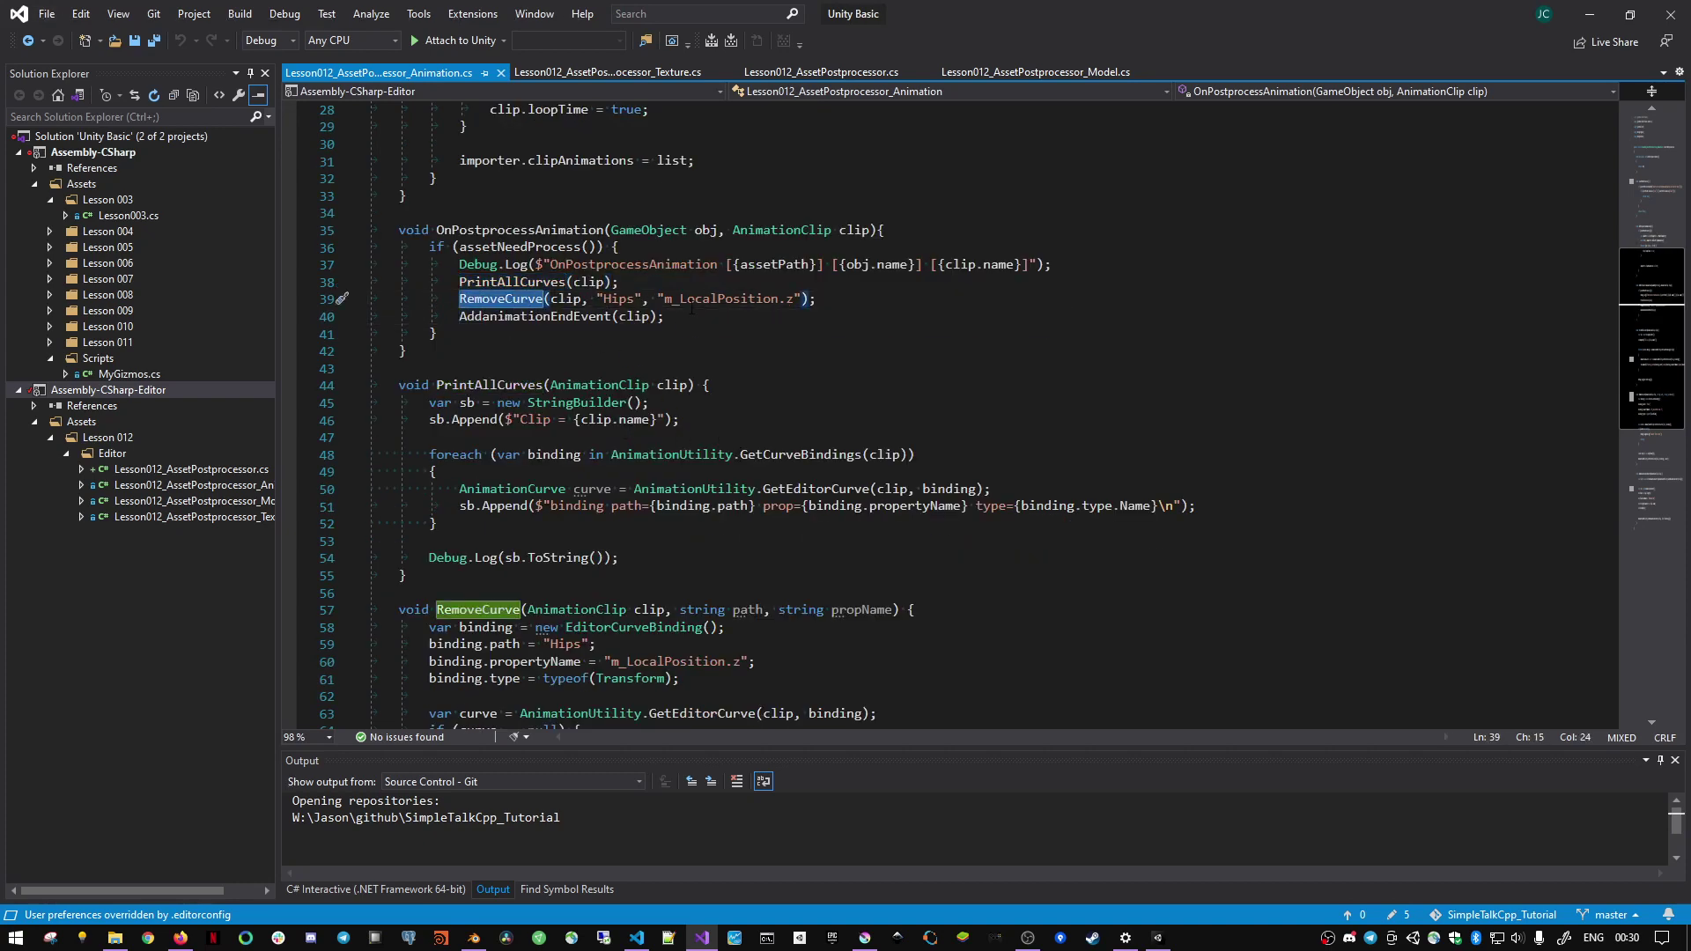
click(666, 317)
drag(667, 299, 795, 300)
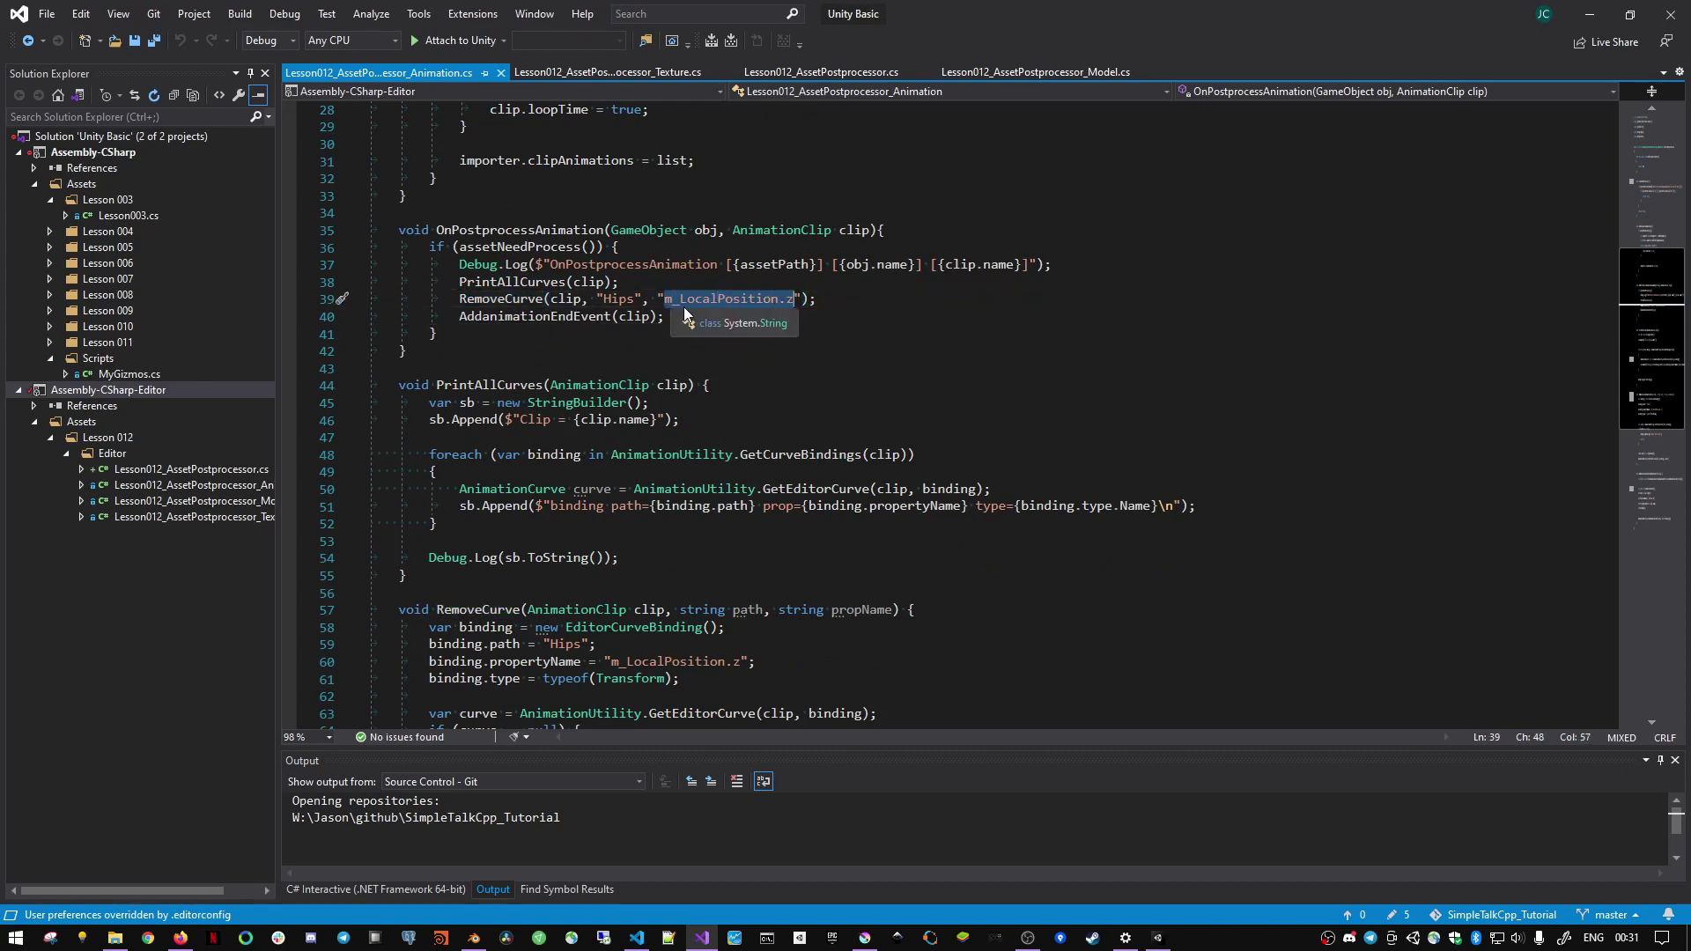
double_click(619, 301)
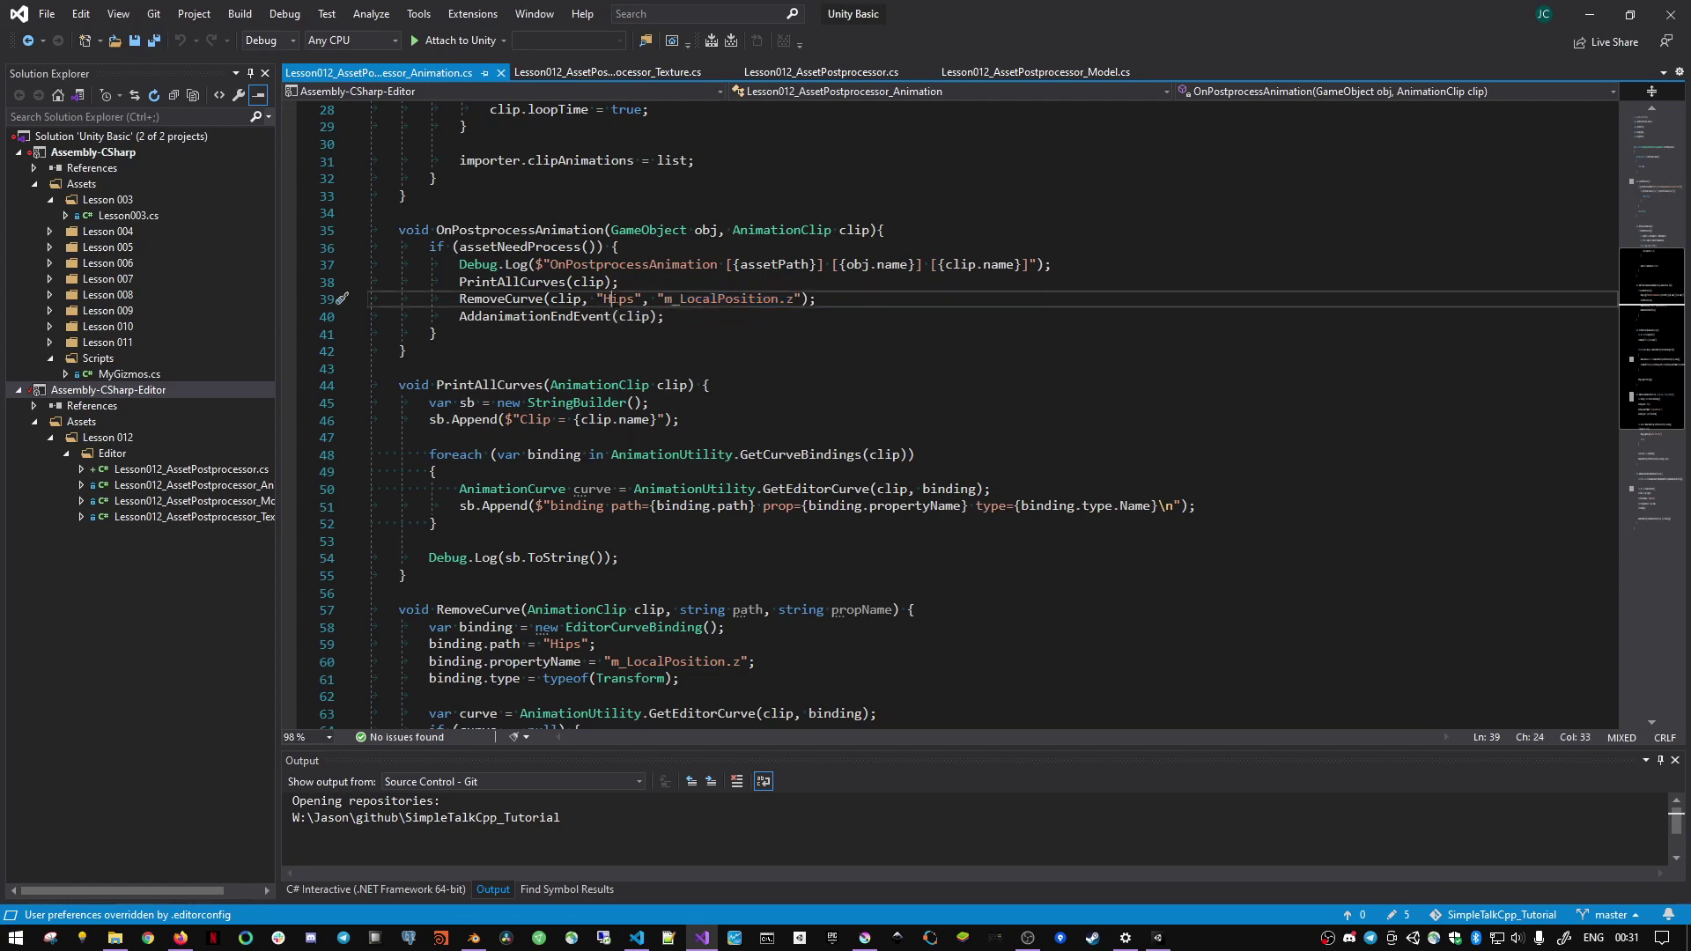
double_click(718, 299)
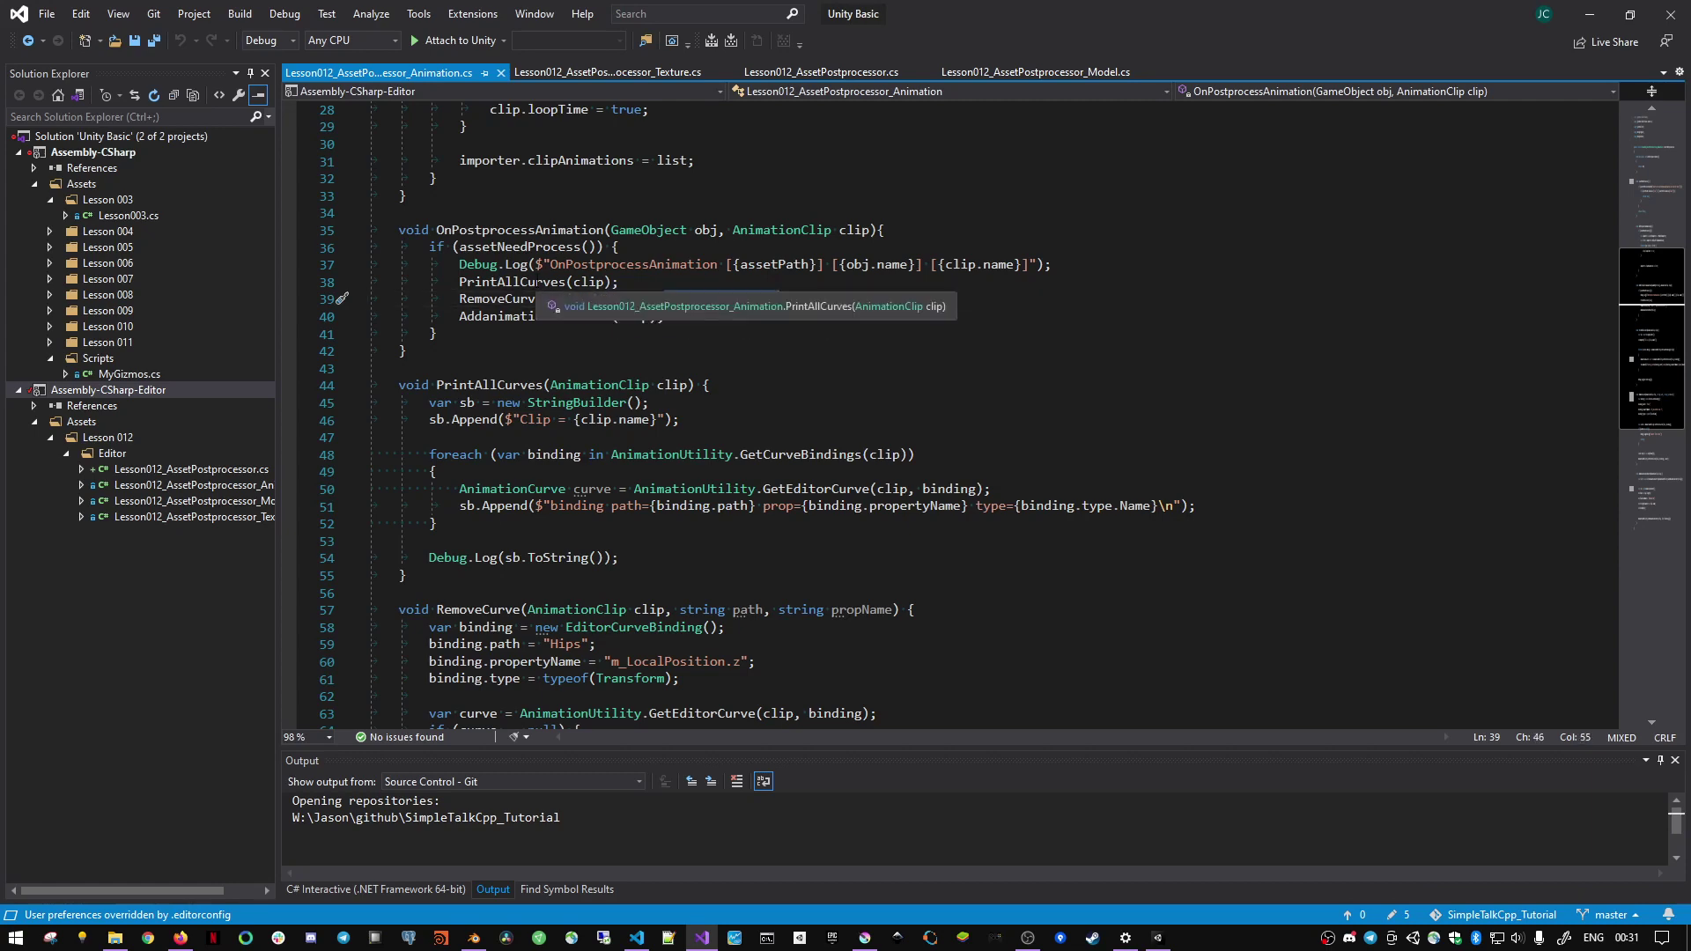
key(alt+Tab)
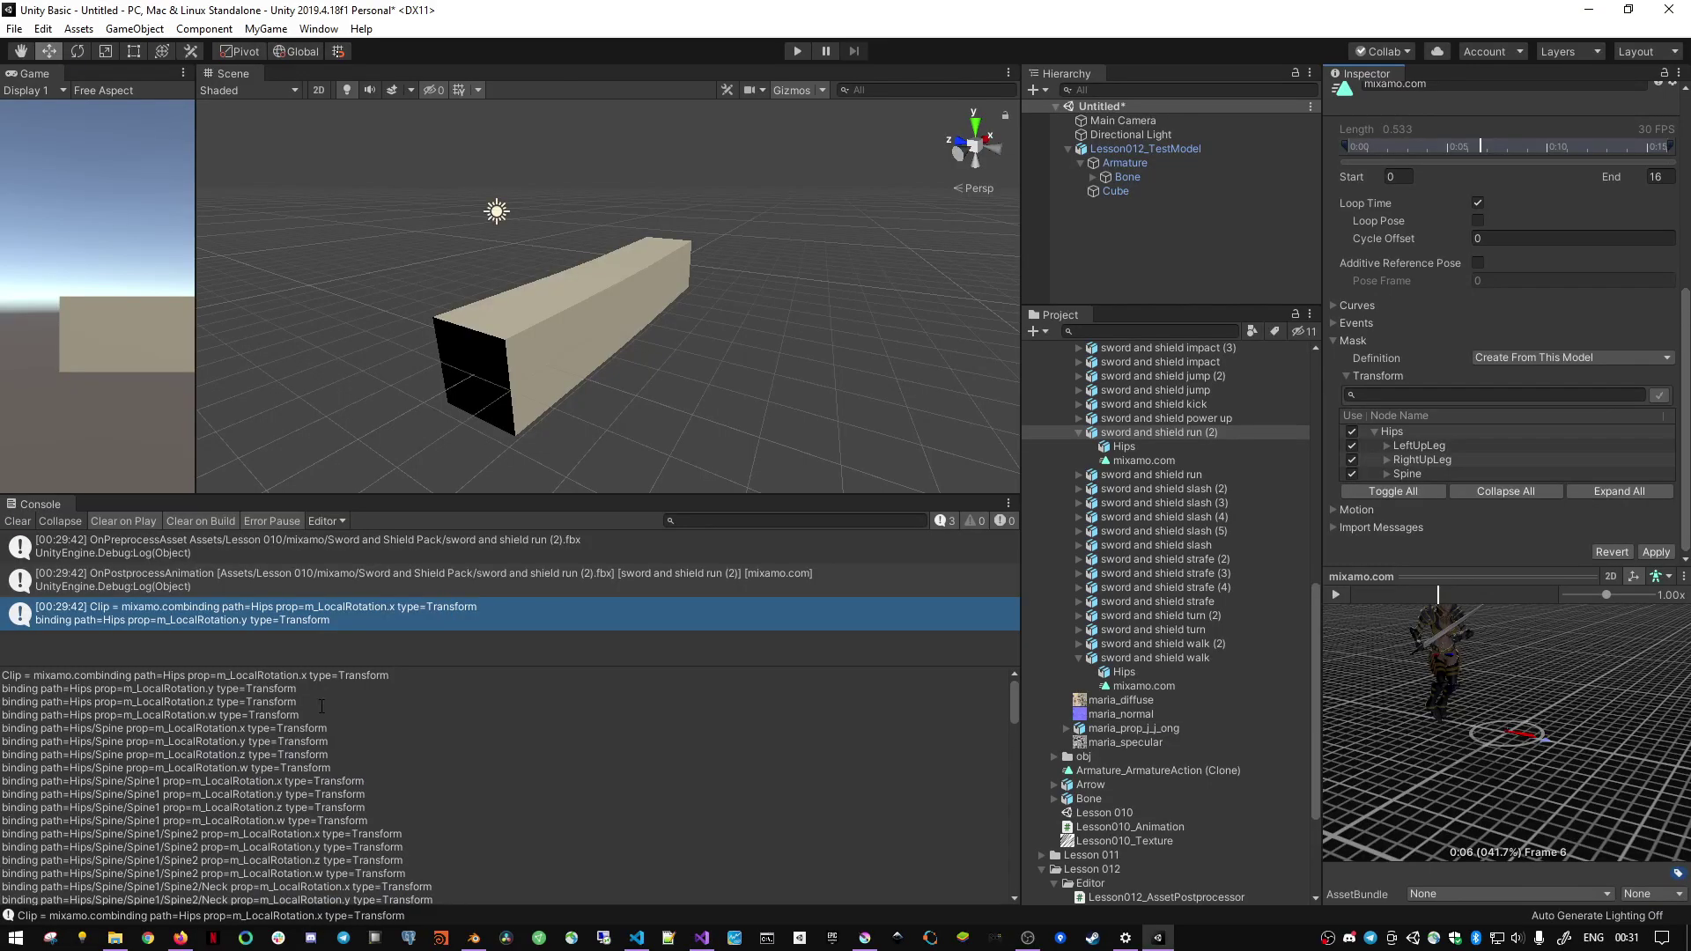
- Scroll through the Console detail pane's list of logged curve bindings
scroll(321, 706, down, 1)
drag(322, 675, 352, 794)
scroll(470, 804, down, 2)
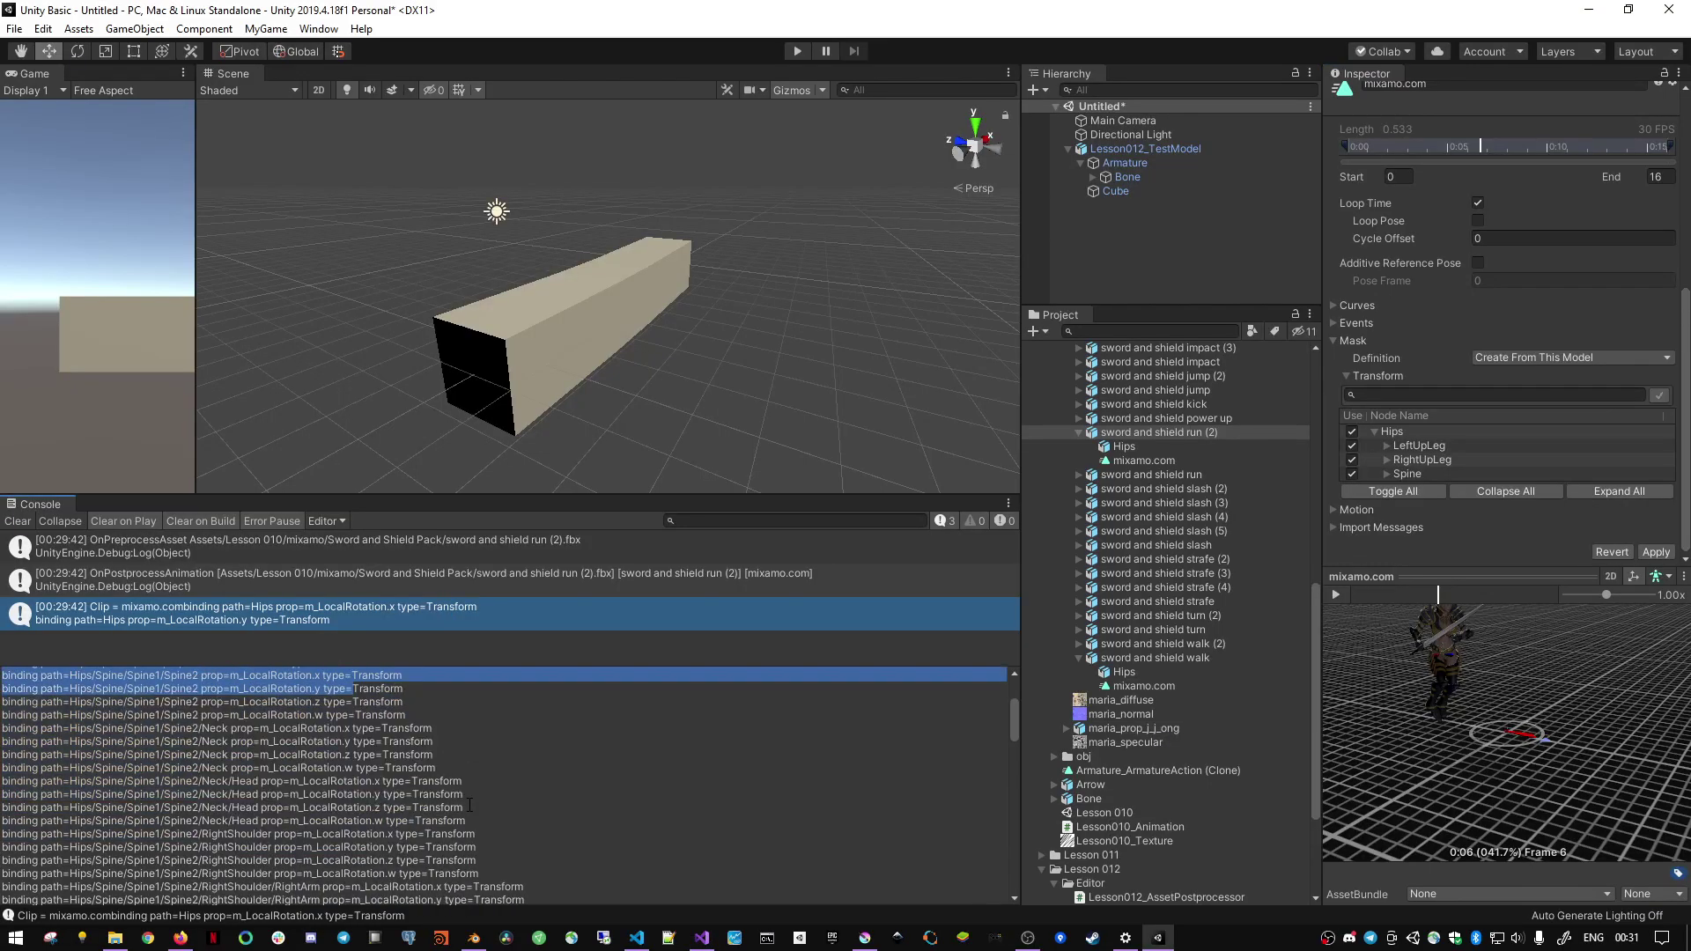
scroll(469, 805, down, 5)
scroll(471, 803, down, 5)
scroll(474, 801, down, 5)
scroll(478, 799, down, 5)
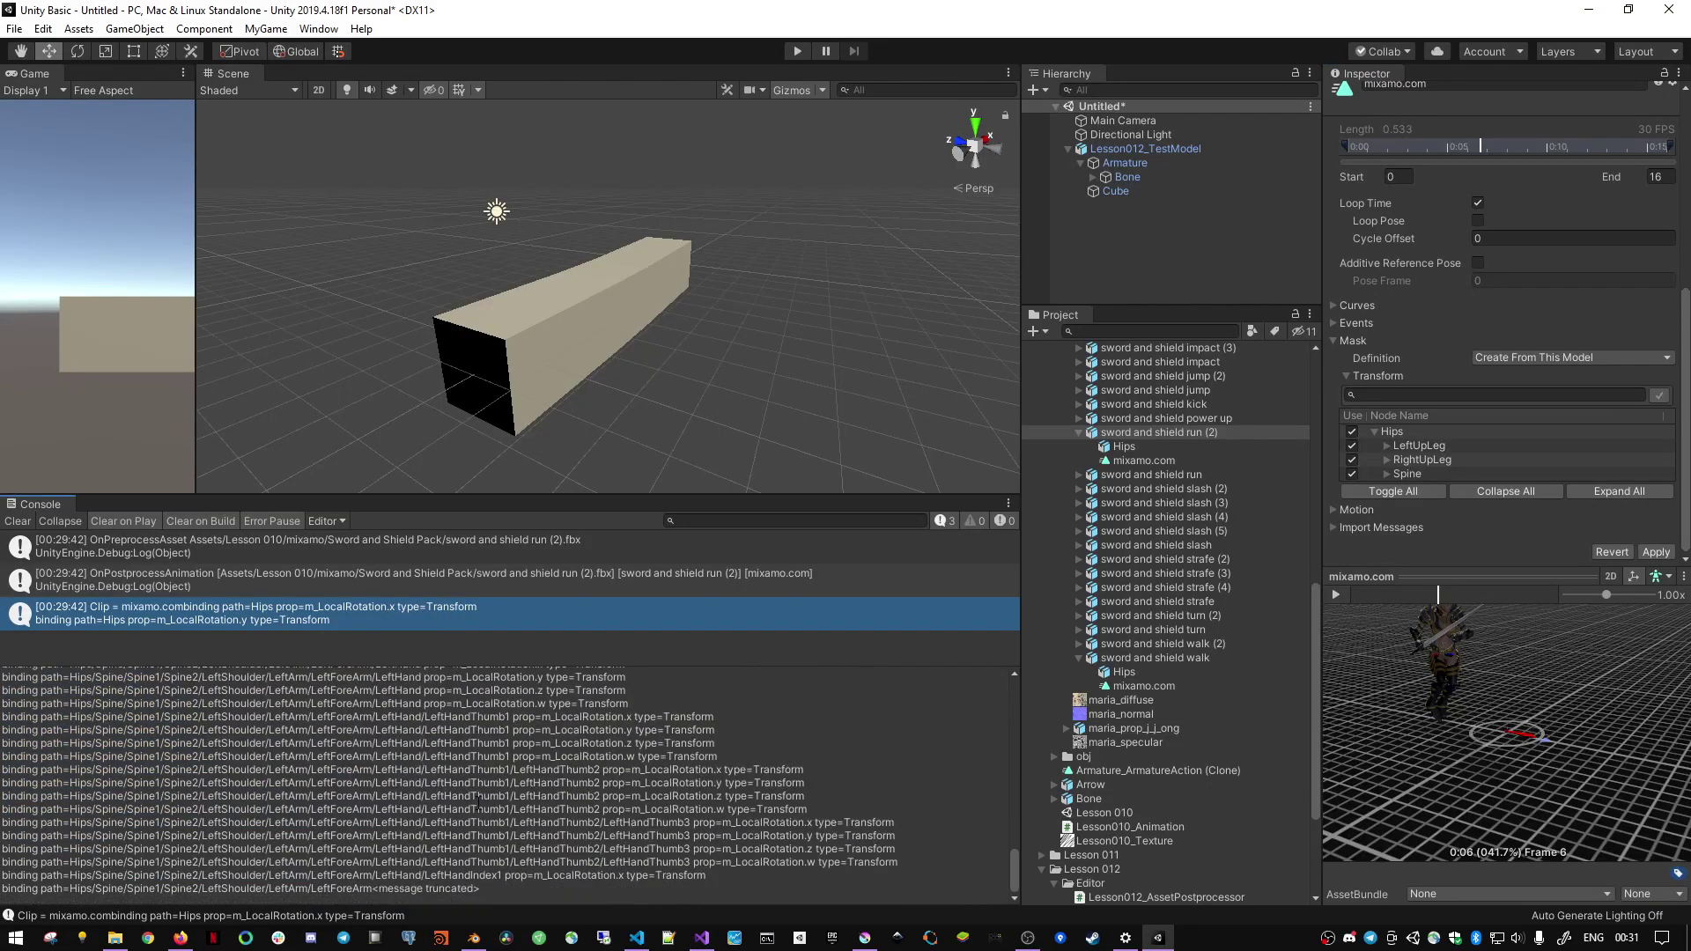
scroll(480, 896, up, 5)
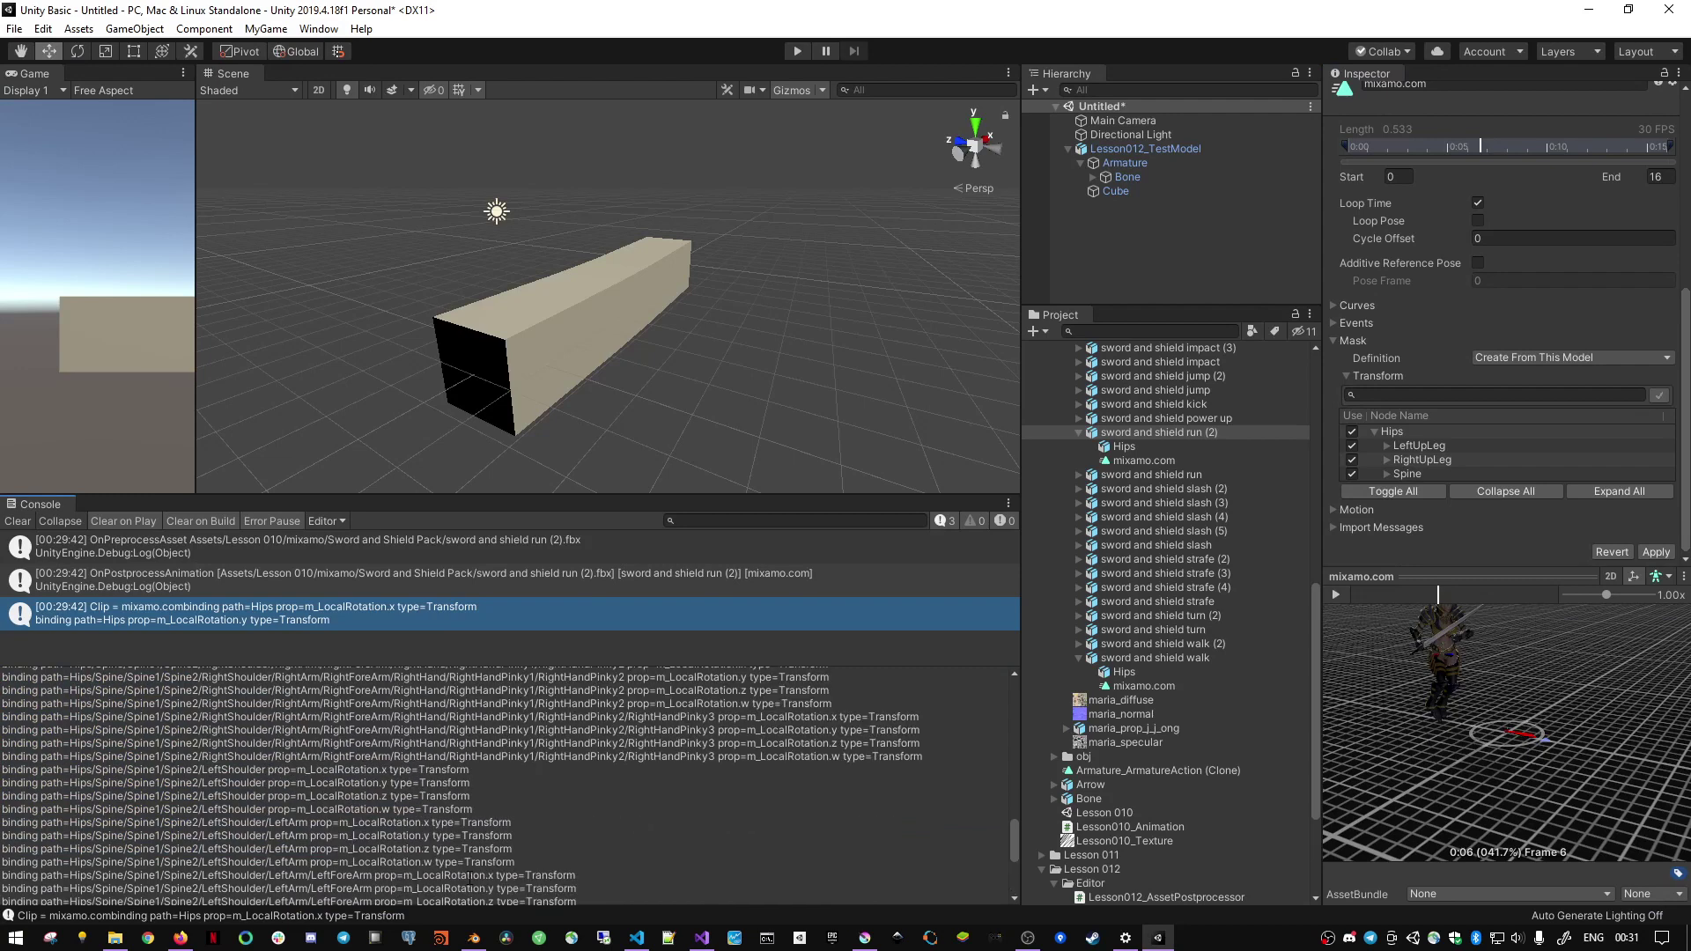
scroll(480, 895, up, 5)
scroll(480, 896, up, 5)
scroll(480, 895, up, 2)
scroll(480, 895, up, 2)
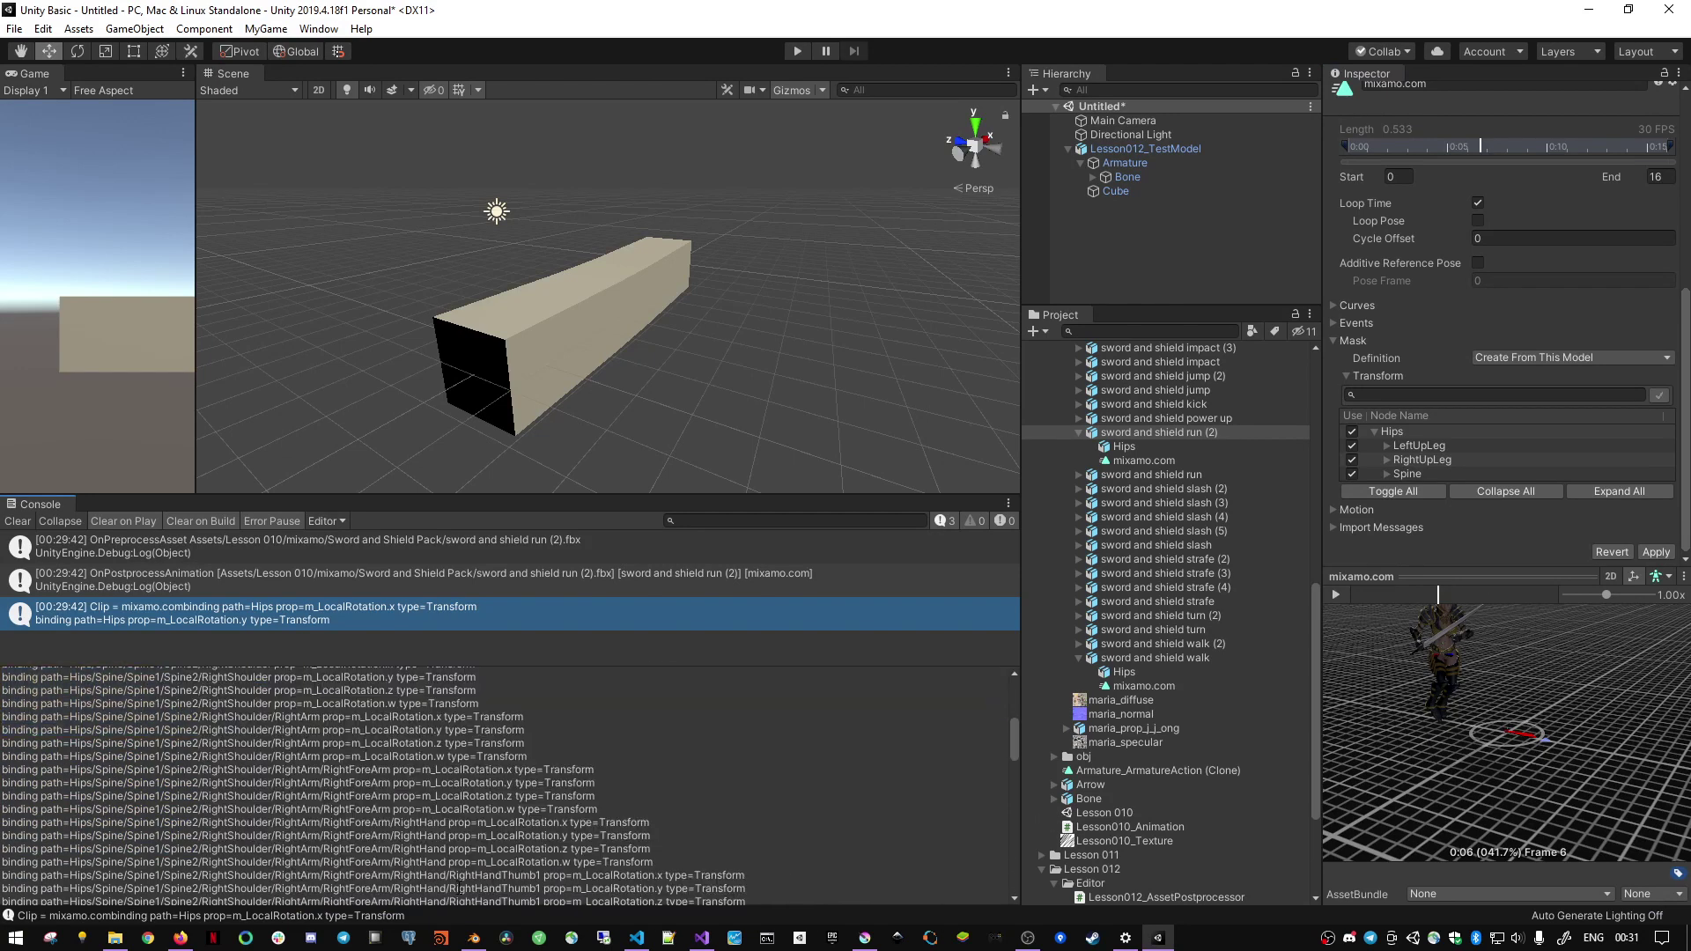
scroll(480, 895, up, 10)
- Select the first curve binding lines, then the Hips binding lines, in the log
drag(229, 675, 352, 846)
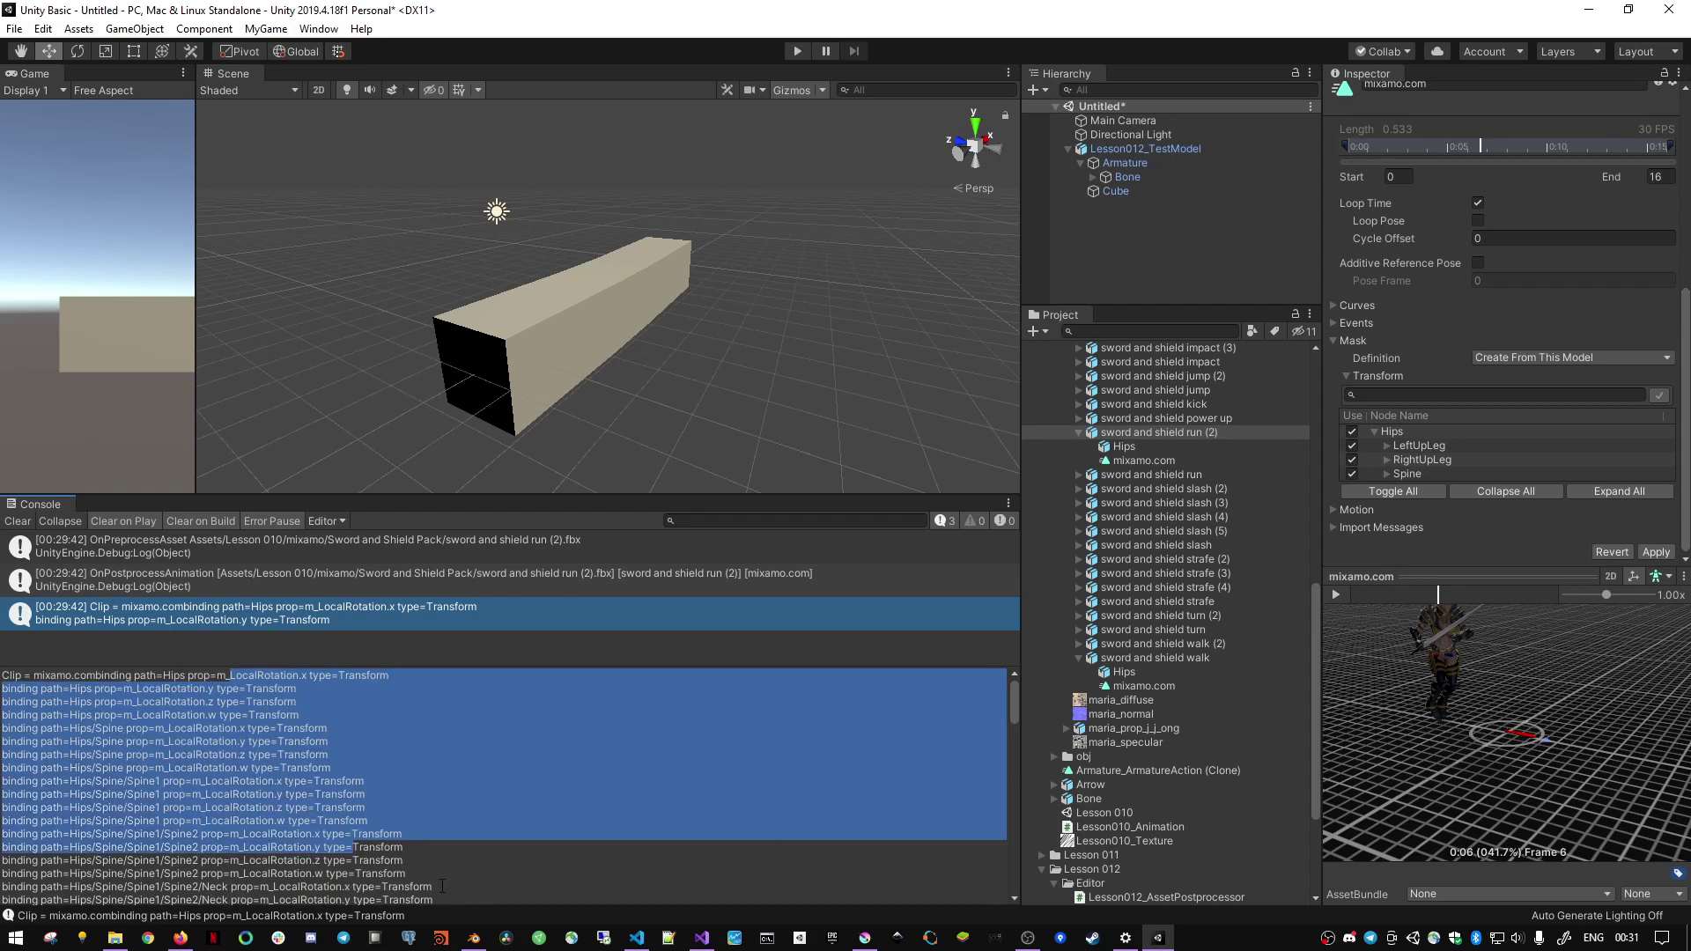
drag(310, 674, 472, 897)
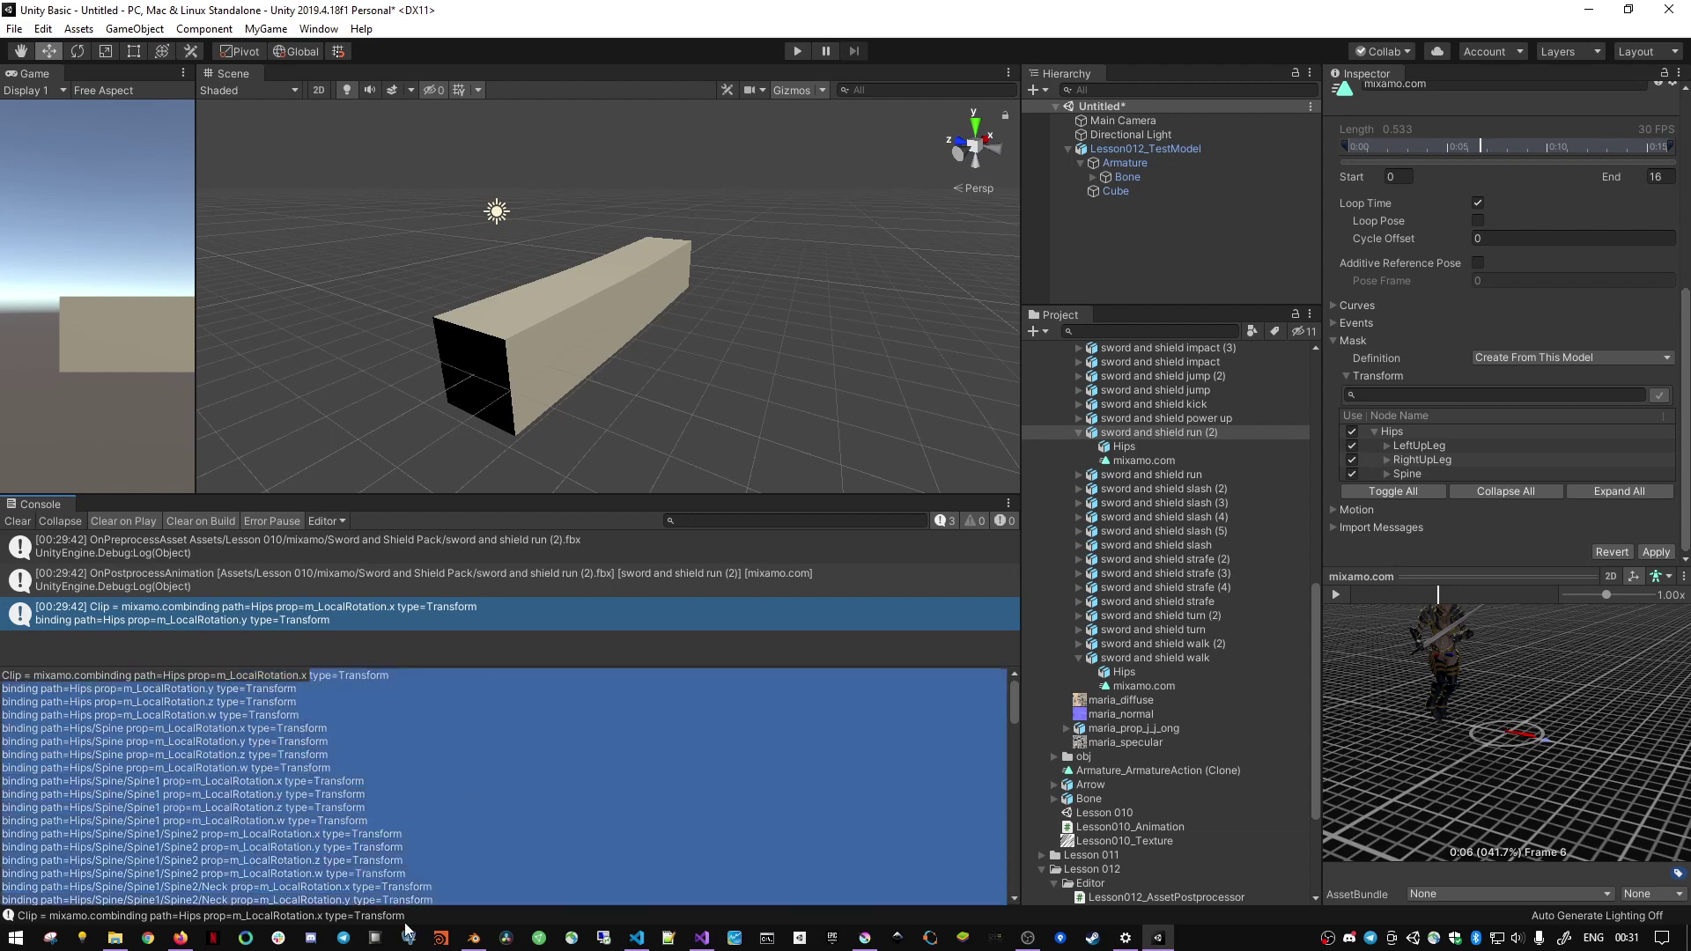
click(473, 897)
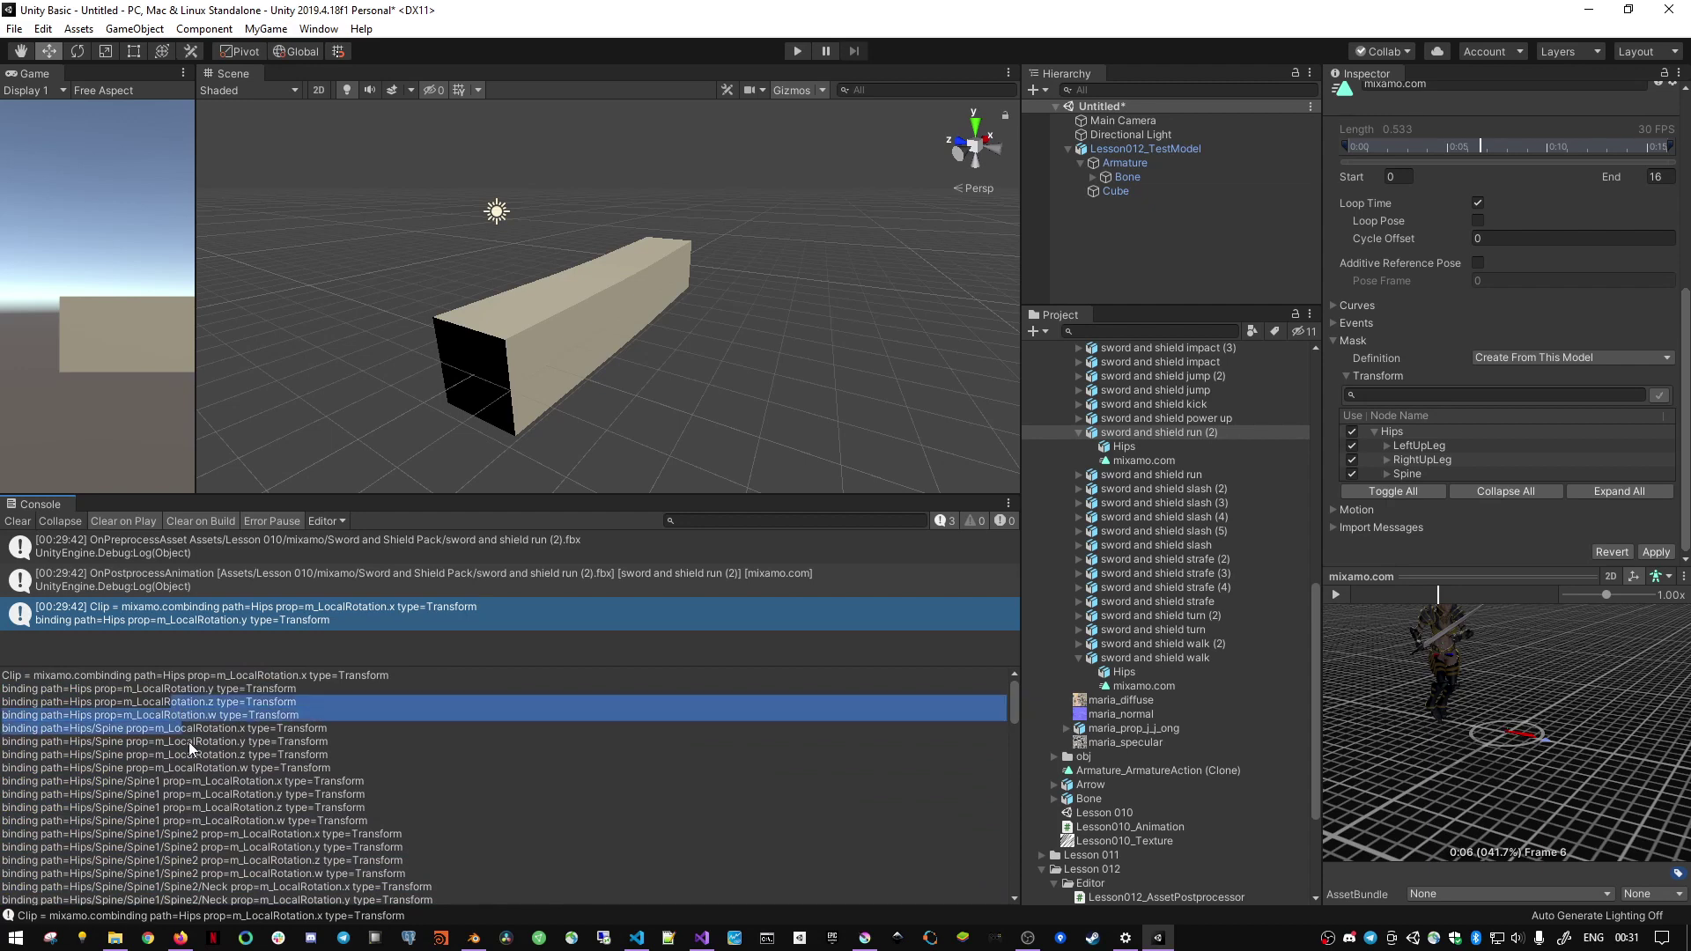
drag(146, 695, 215, 836)
key(alt+Tab)
- Insert `if (binding.path != "Hips") continue;` at the top of the foreach loop and save
click(657, 337)
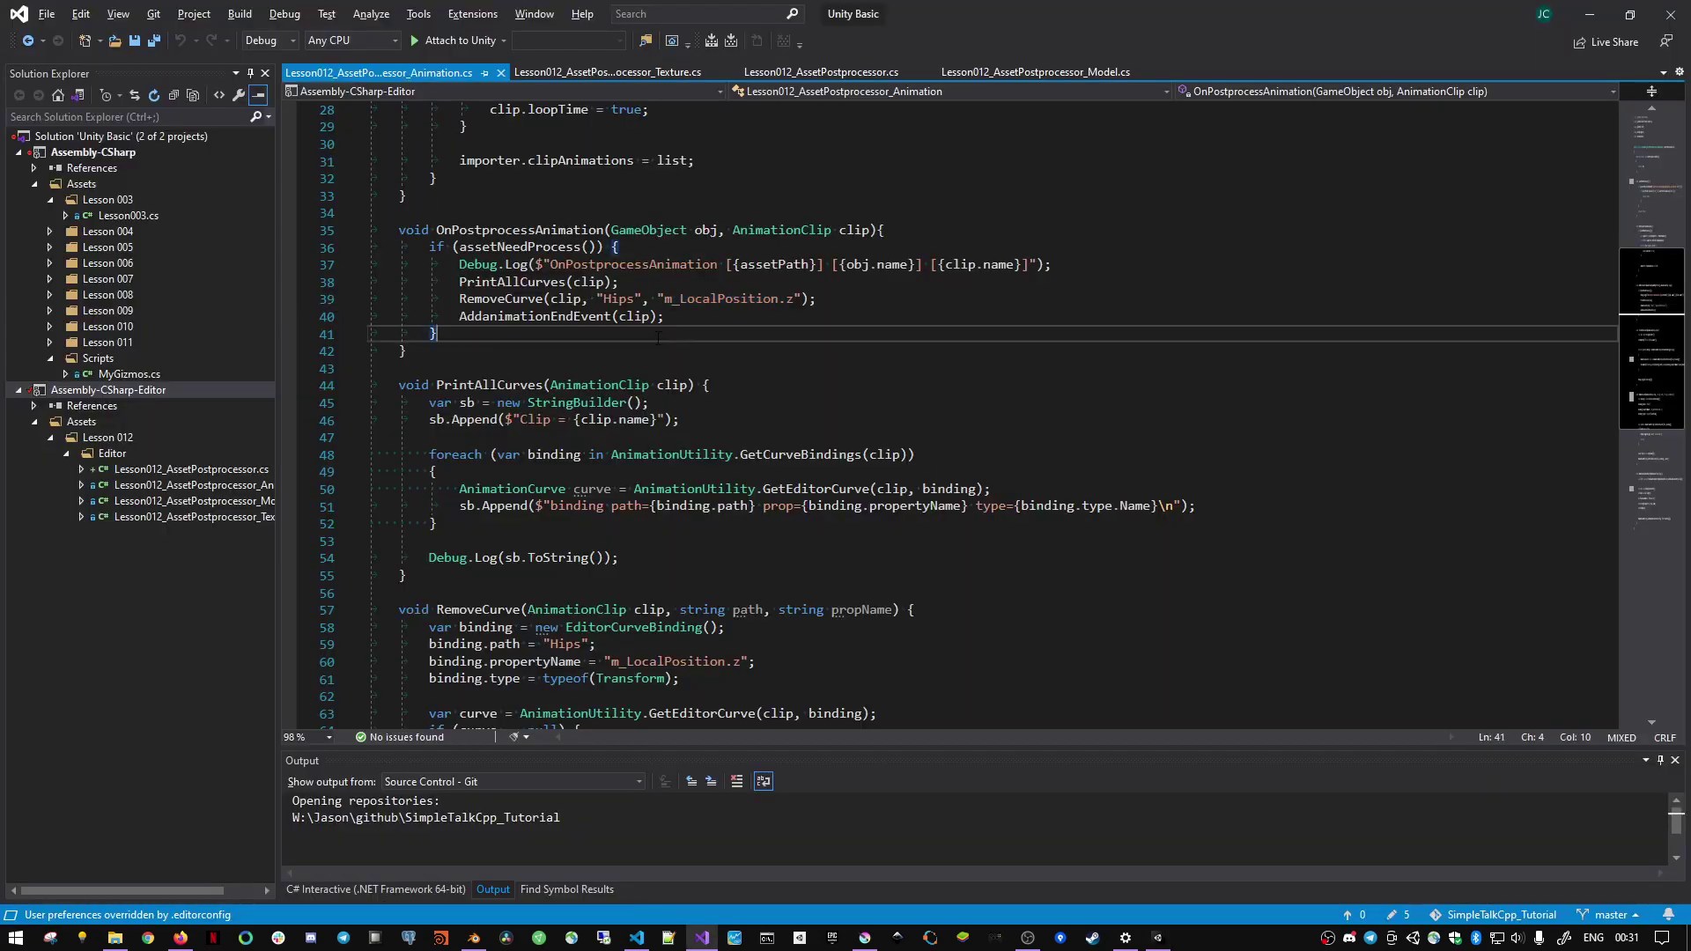
key(Down)
key(Down)
key(Down)
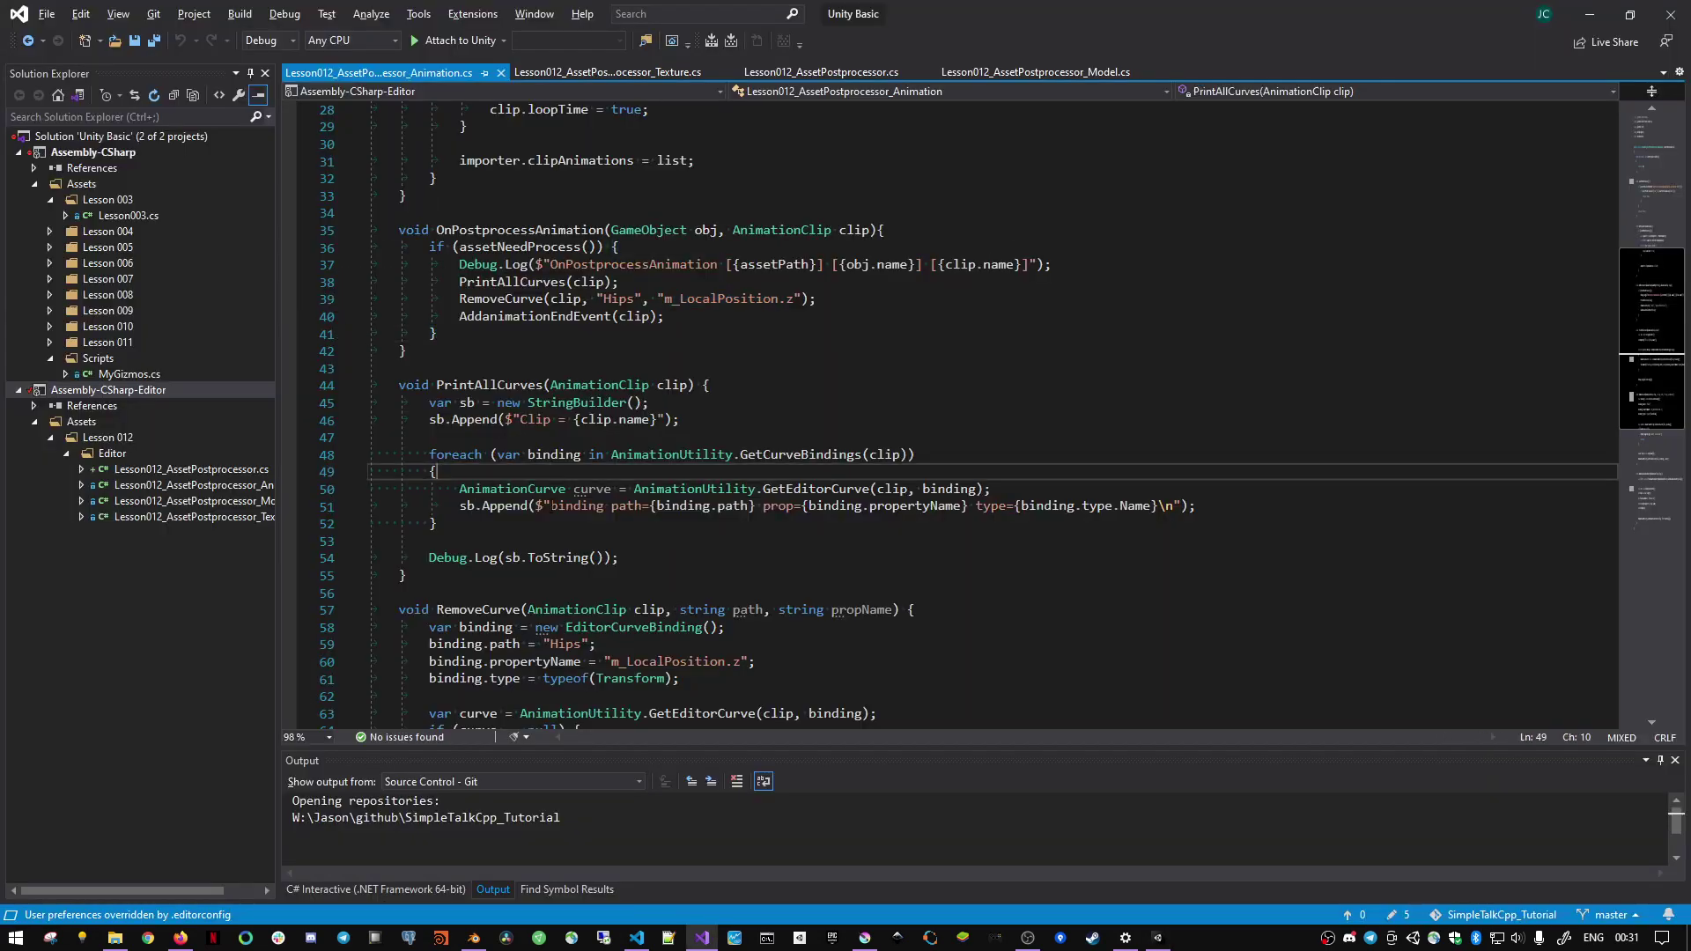
key(Down)
key(Up)
key(Return)
key(Return)
key(Up)
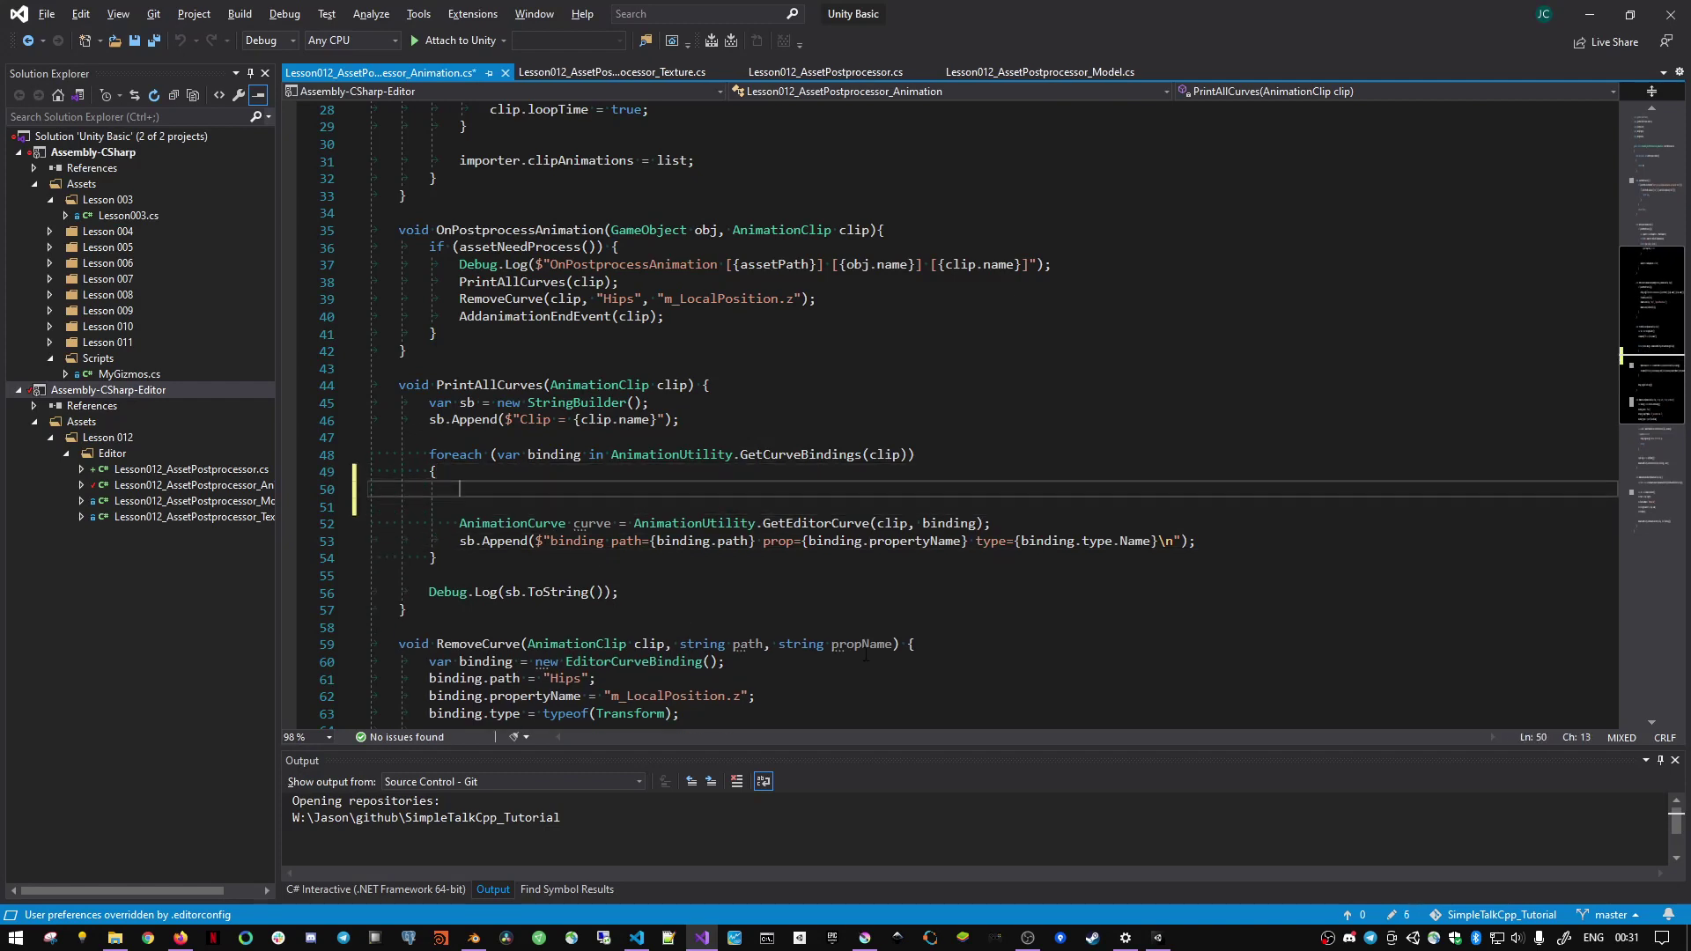
text(if (bind)
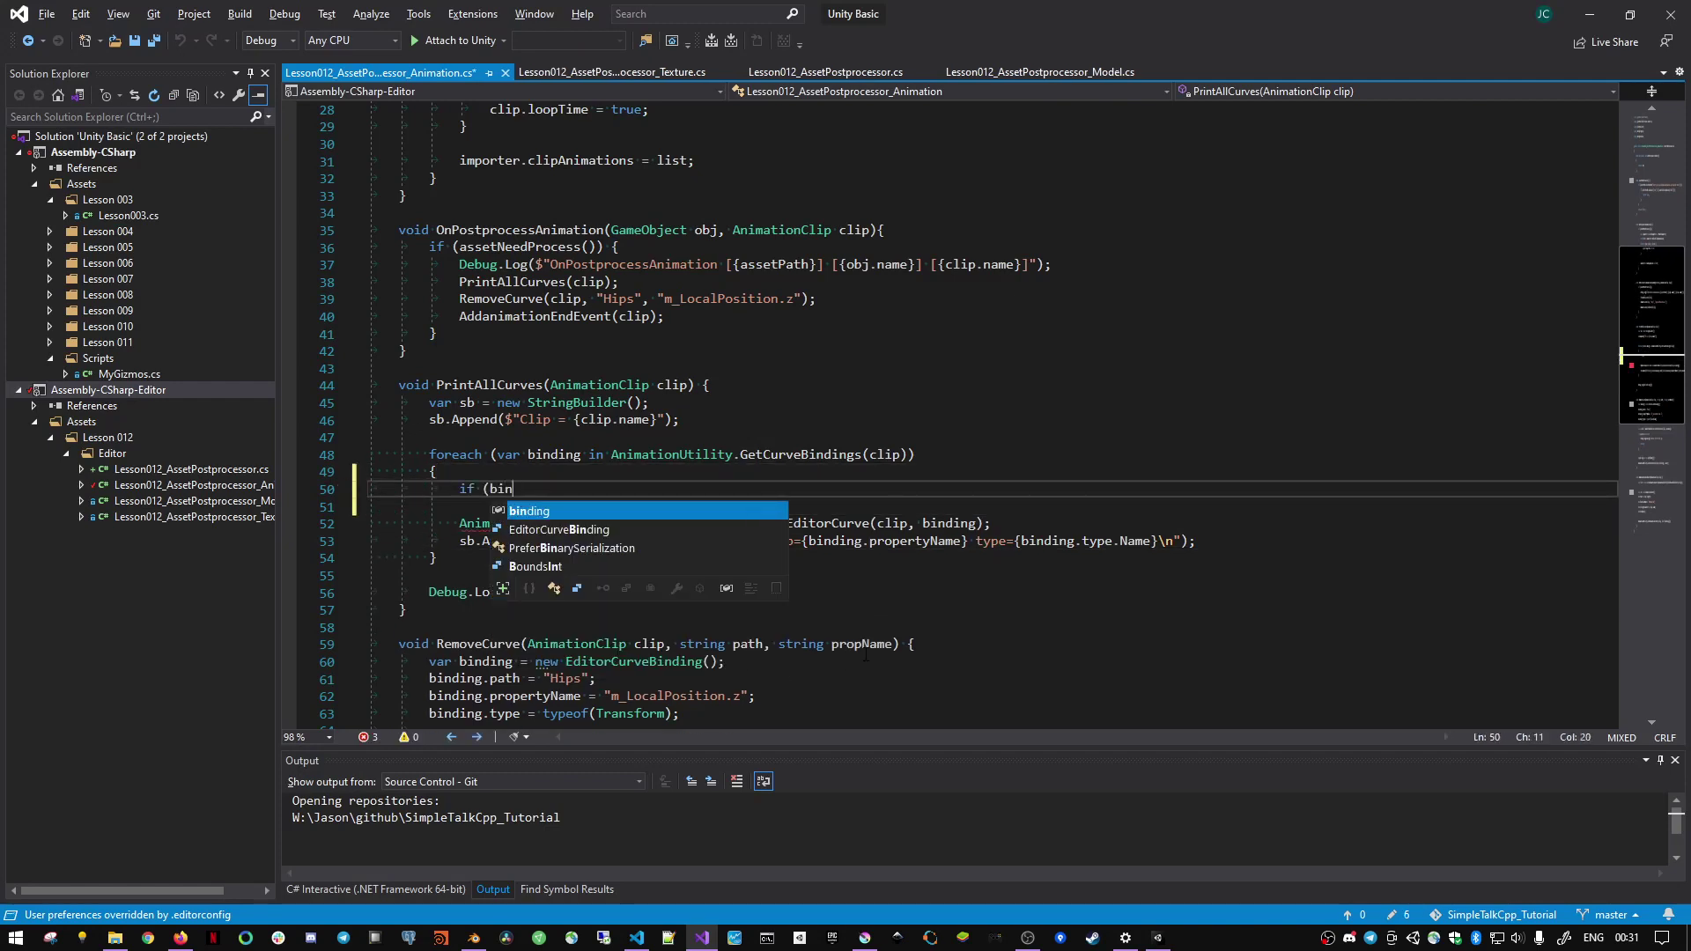
text(ing.path = "Hips")
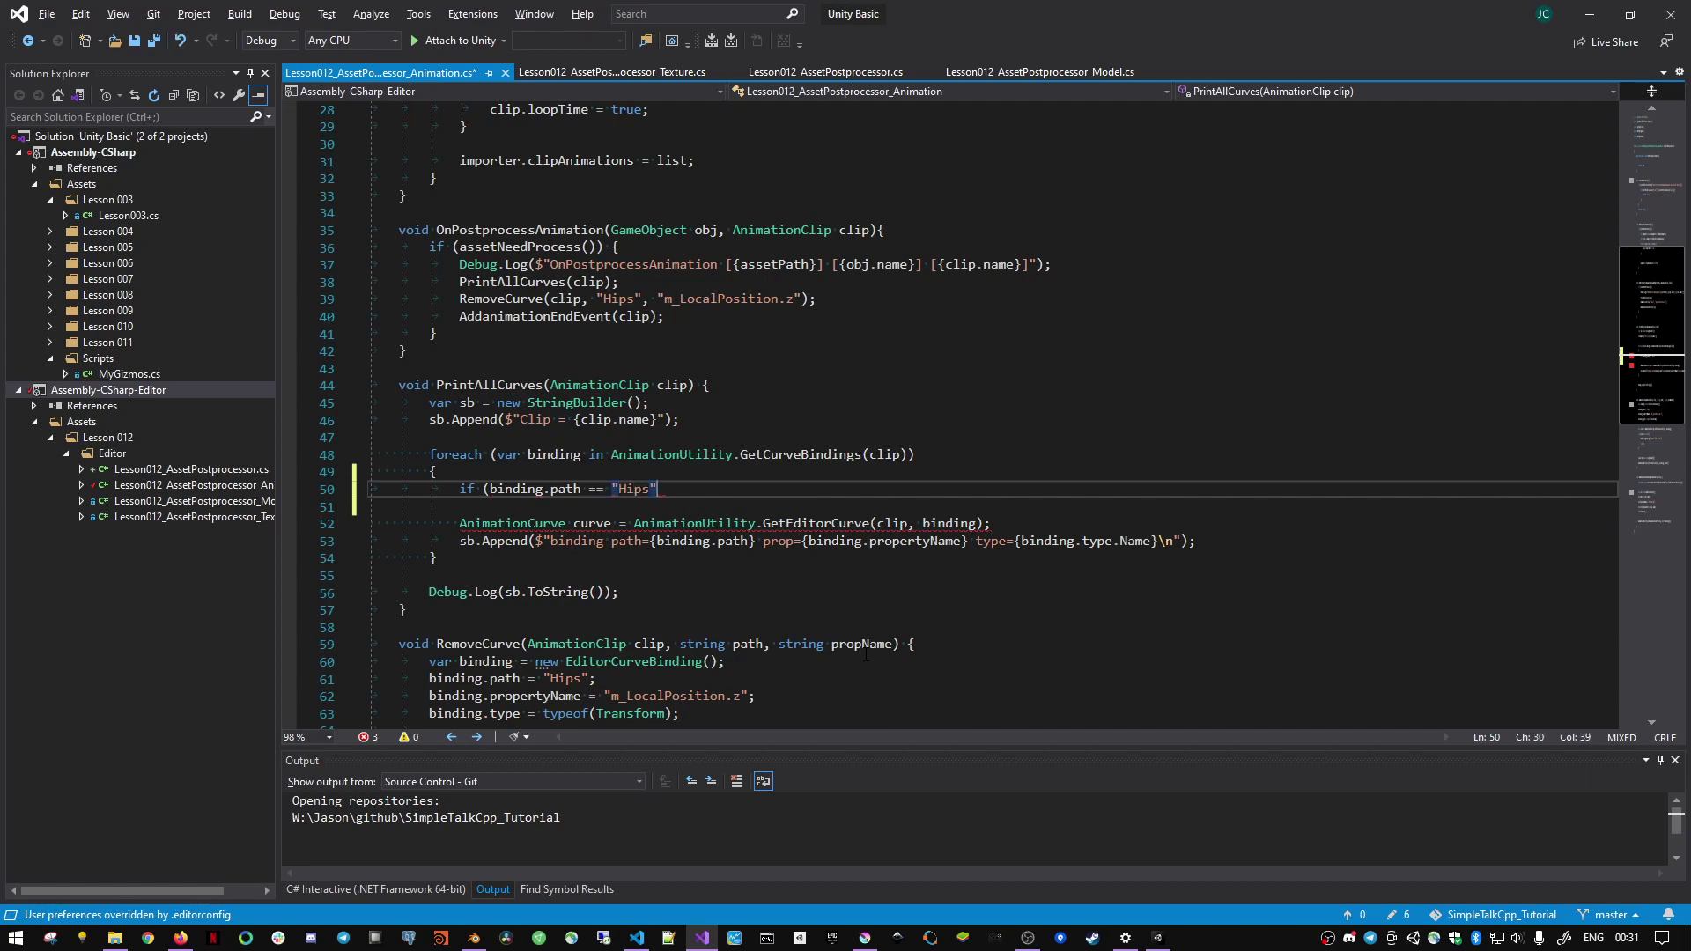
text())
key(Left)
key(Left)
key(Left)
key(BackSpace)
text(!)
key(End)
text(continu)
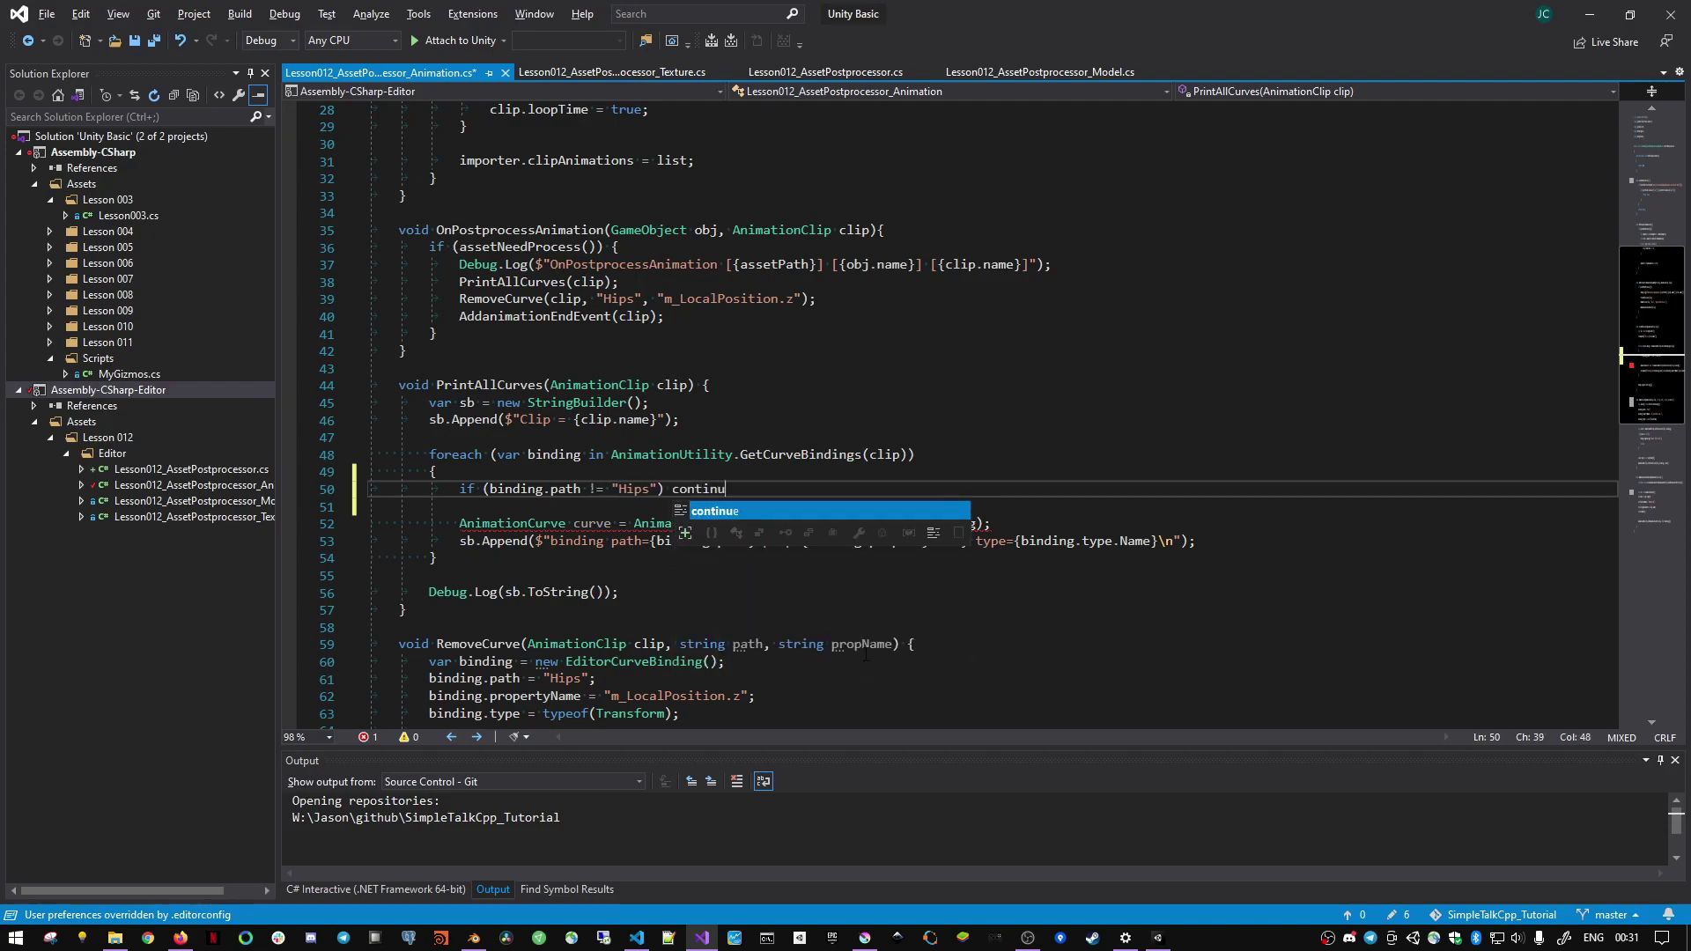
text(e;)
key(ctrl+s)
key(alt+Tab)
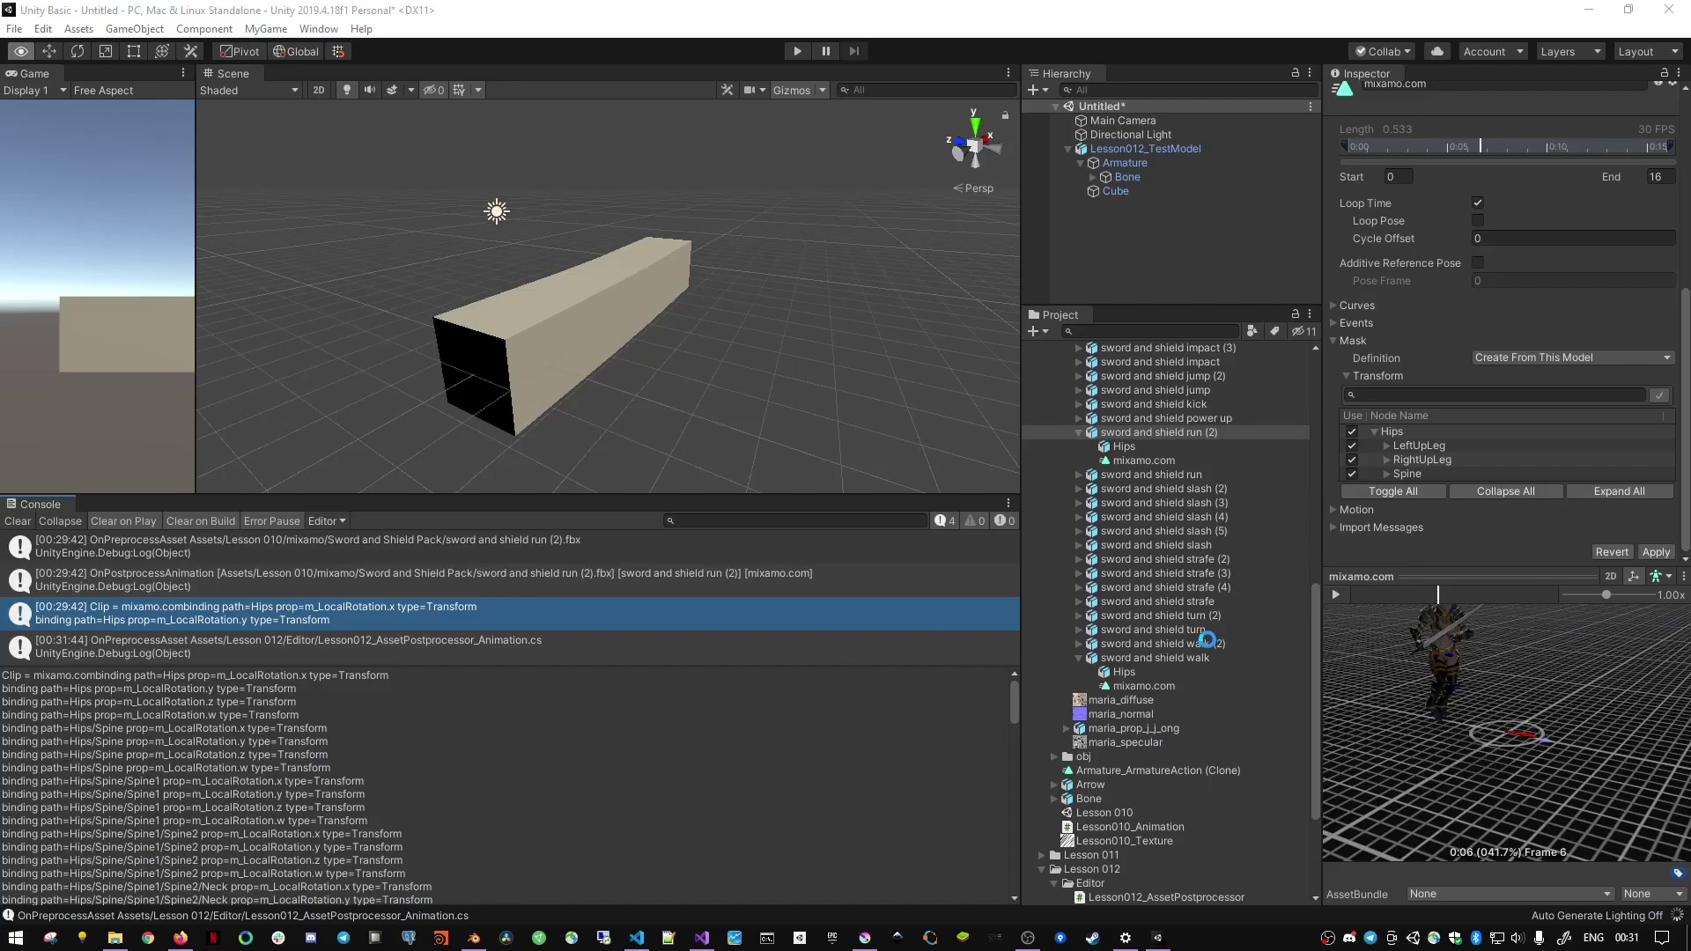
- Reimport sword and shield run (2) and pick out the m_LocalPosition.x and m_LocalPosition.z log lines
right_click(1146, 433)
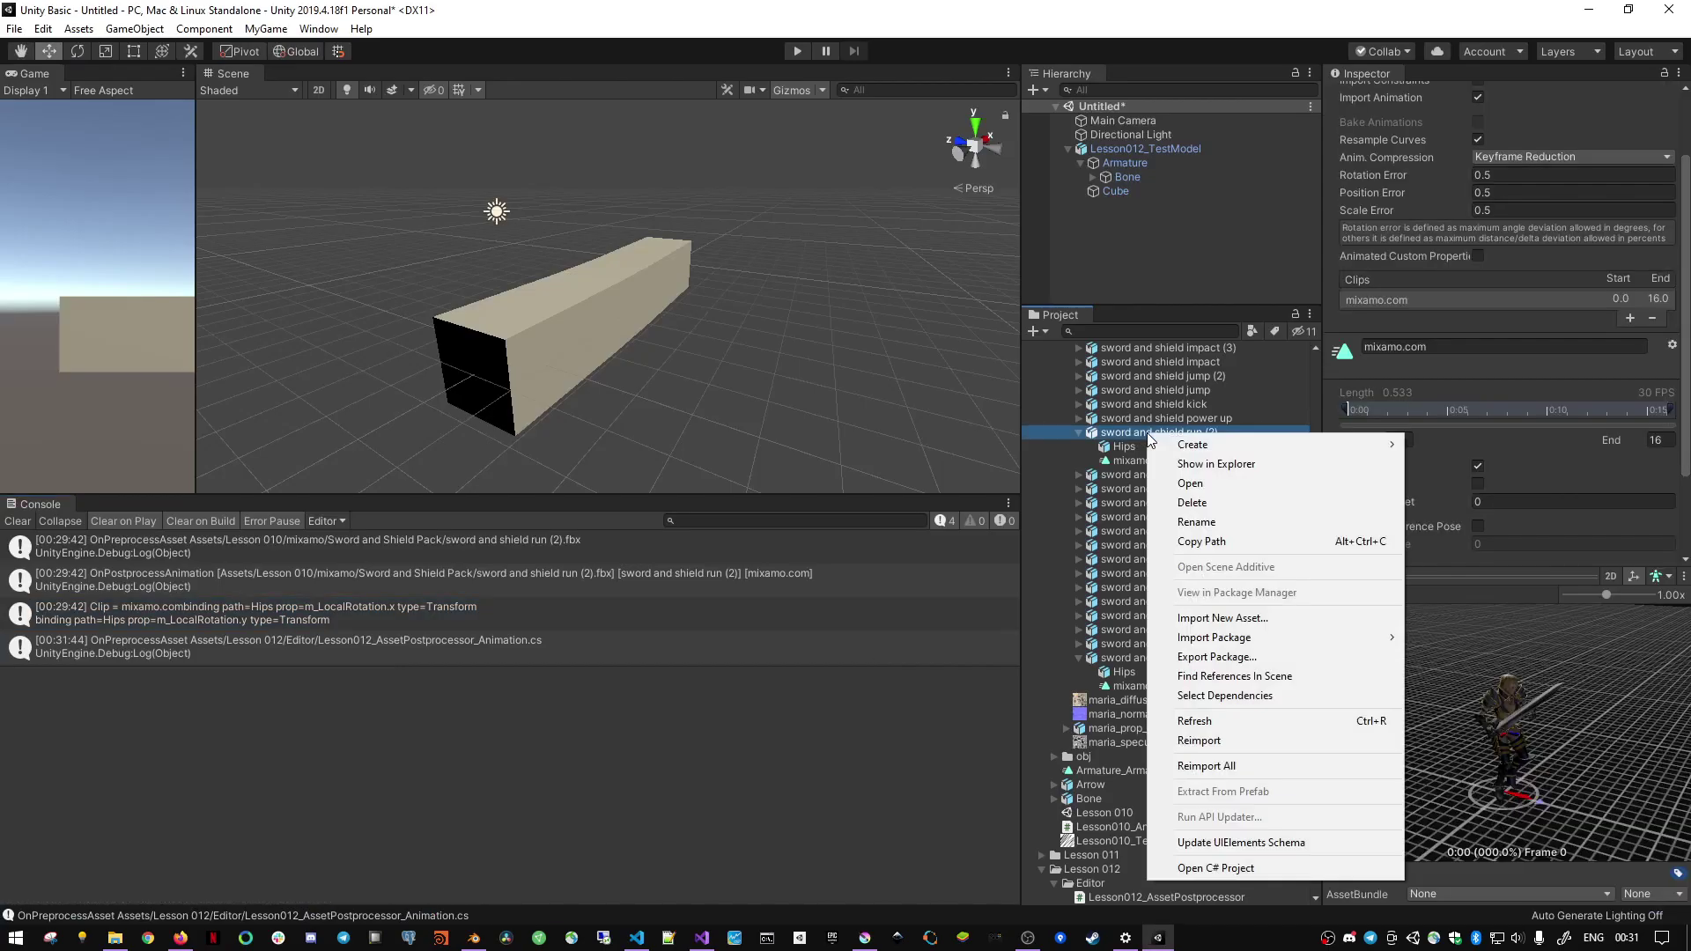
click(1281, 740)
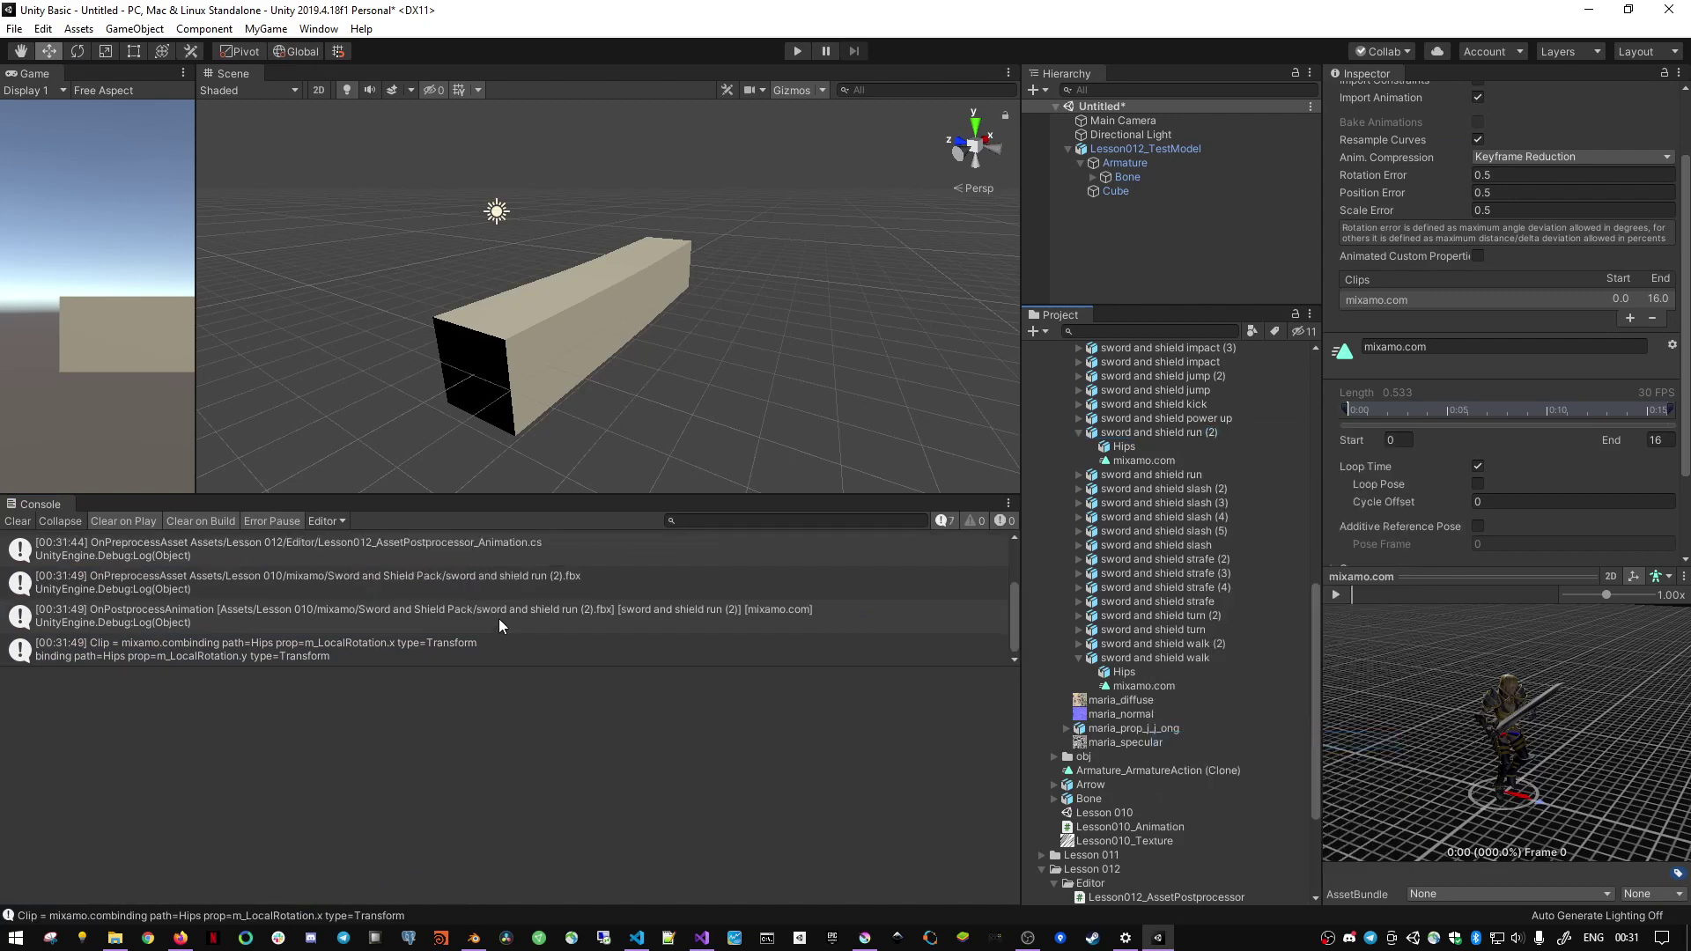
click(344, 641)
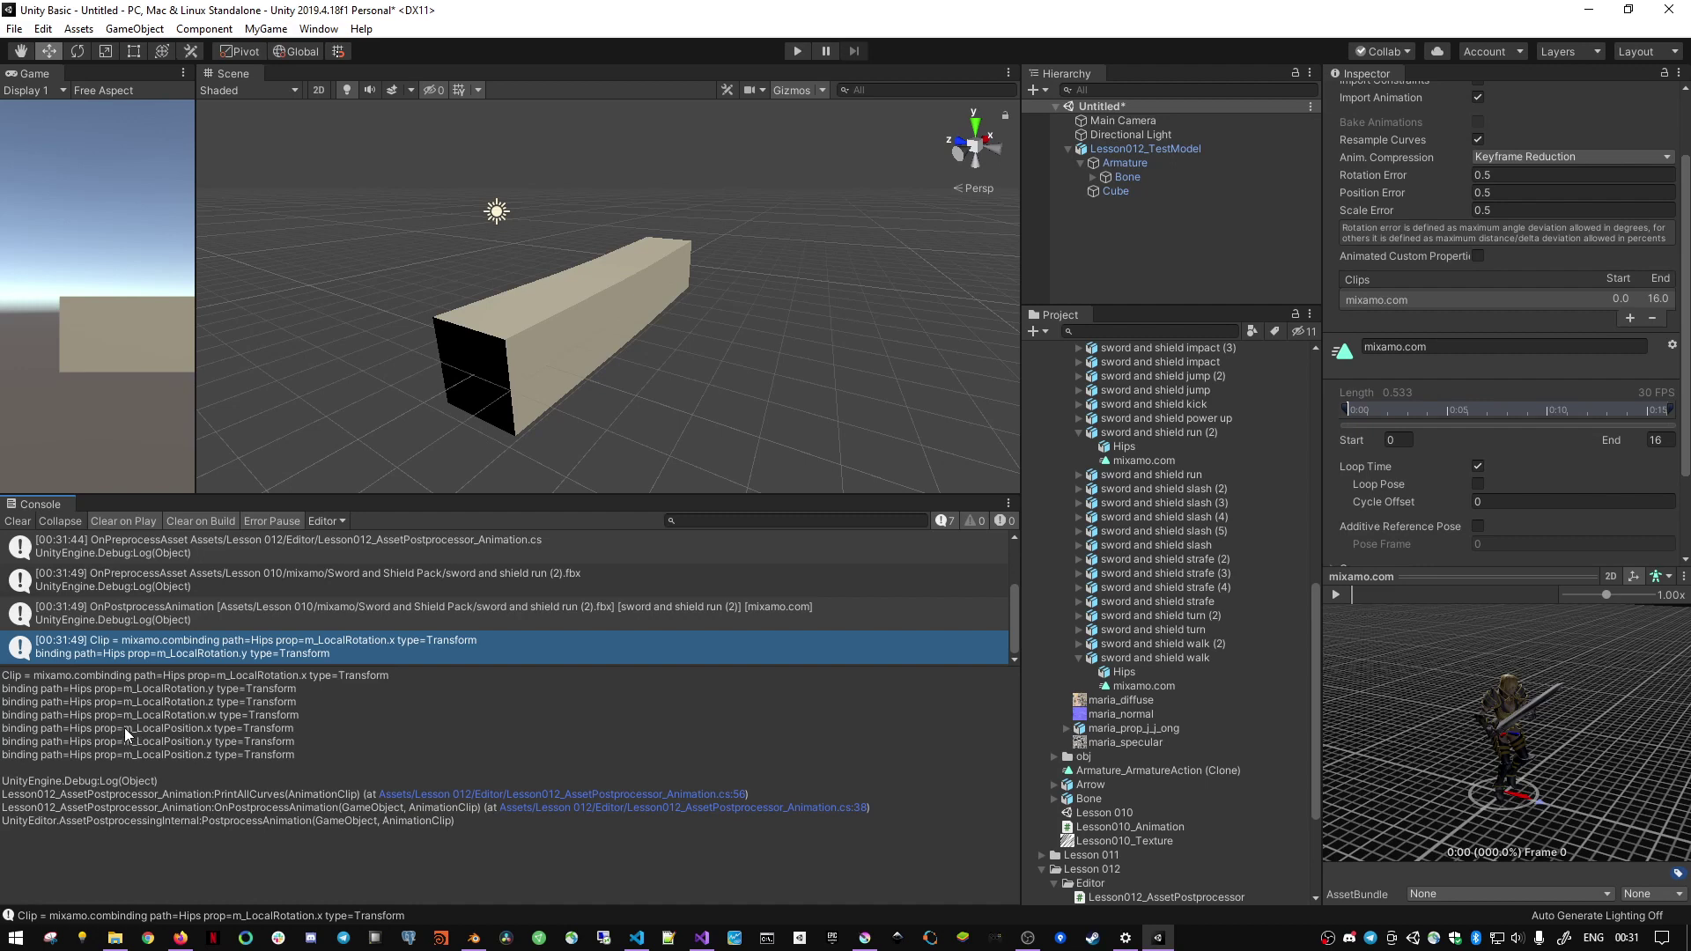
drag(124, 728, 211, 731)
drag(124, 757, 212, 758)
- Review RemoveCurve's Hips path, propertyName and Transform binding type, plus the PrintAllCurves name
key(alt+Tab)
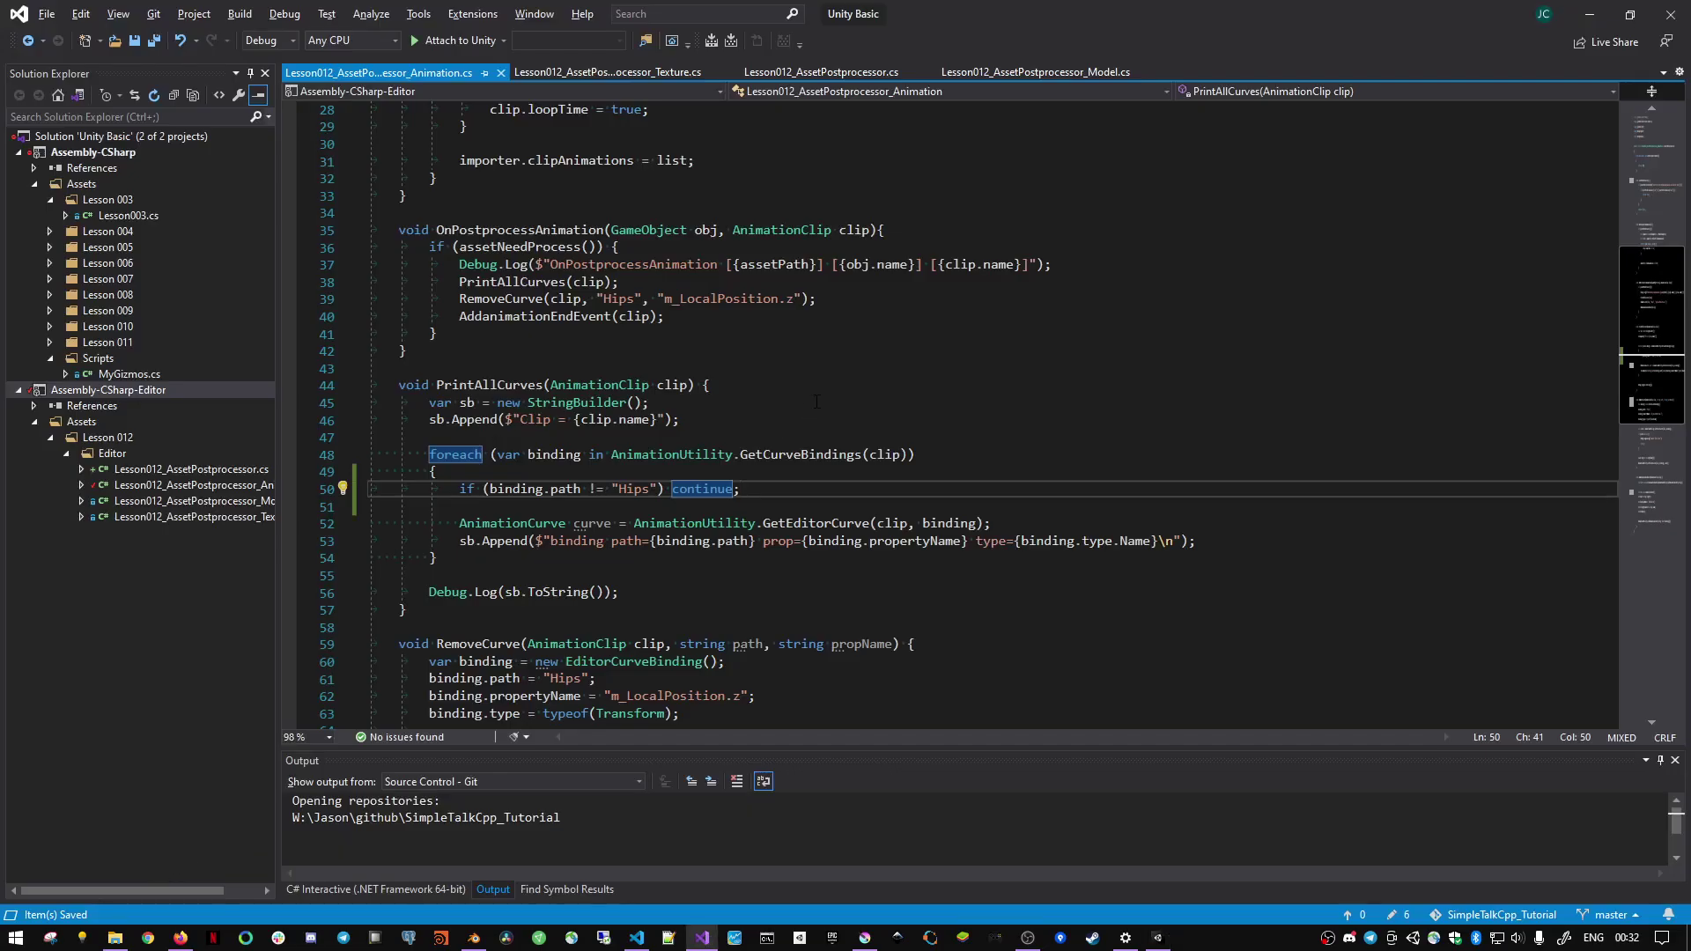
click(538, 298)
scroll(736, 472, down, 5)
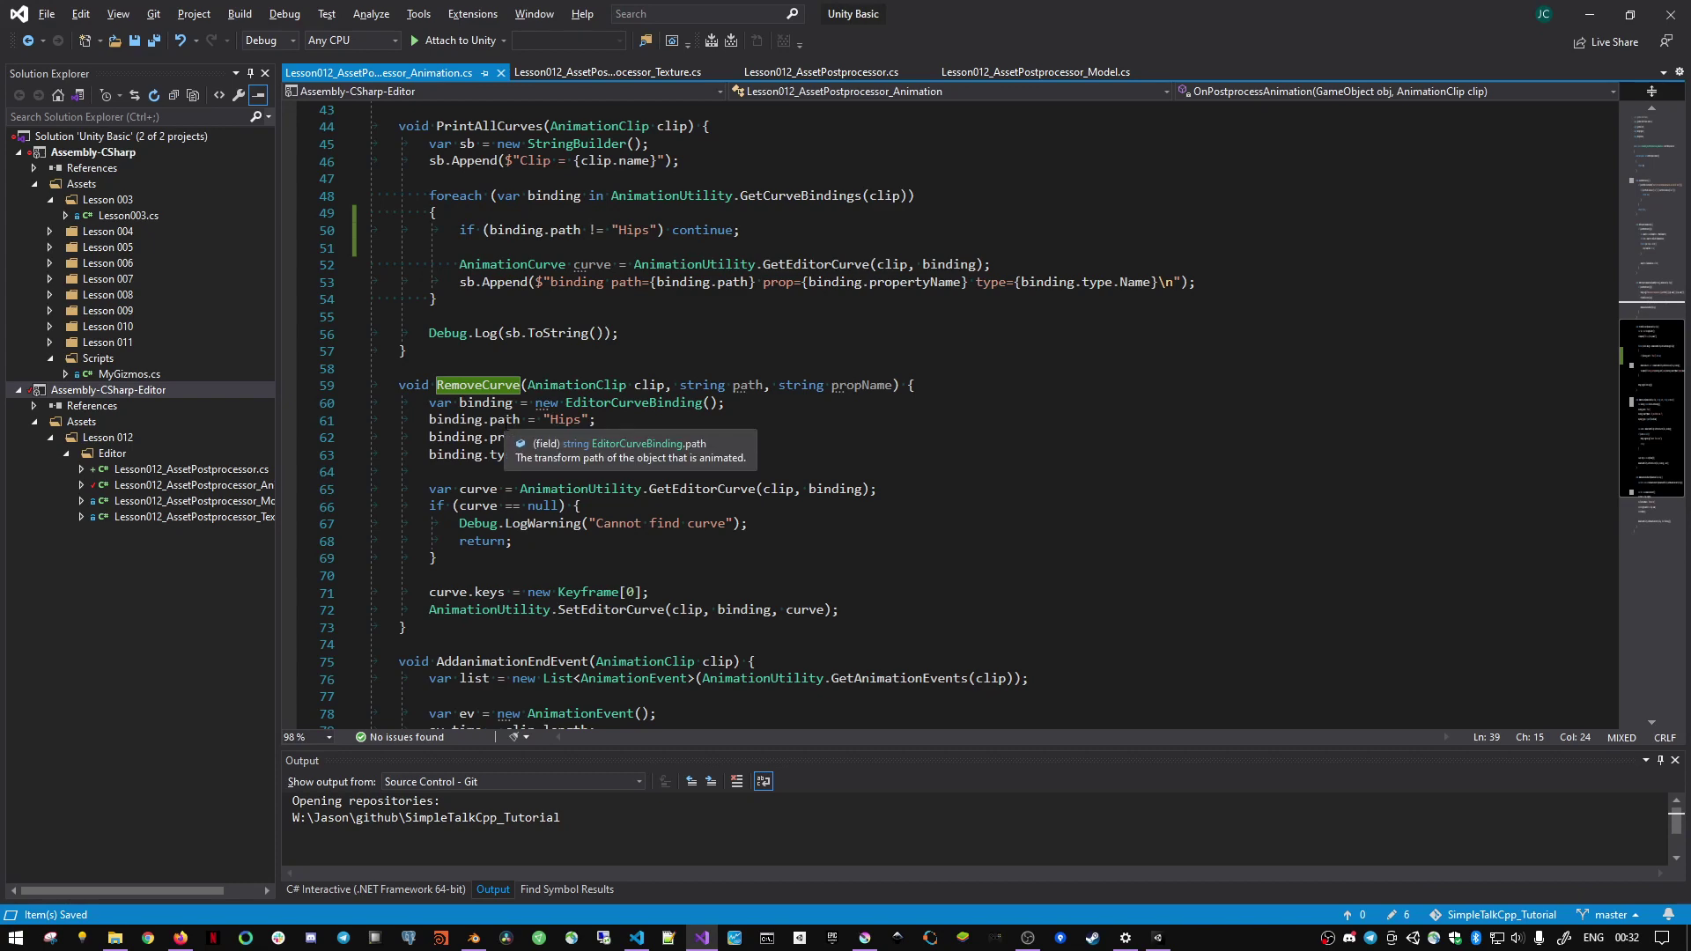
click(599, 419)
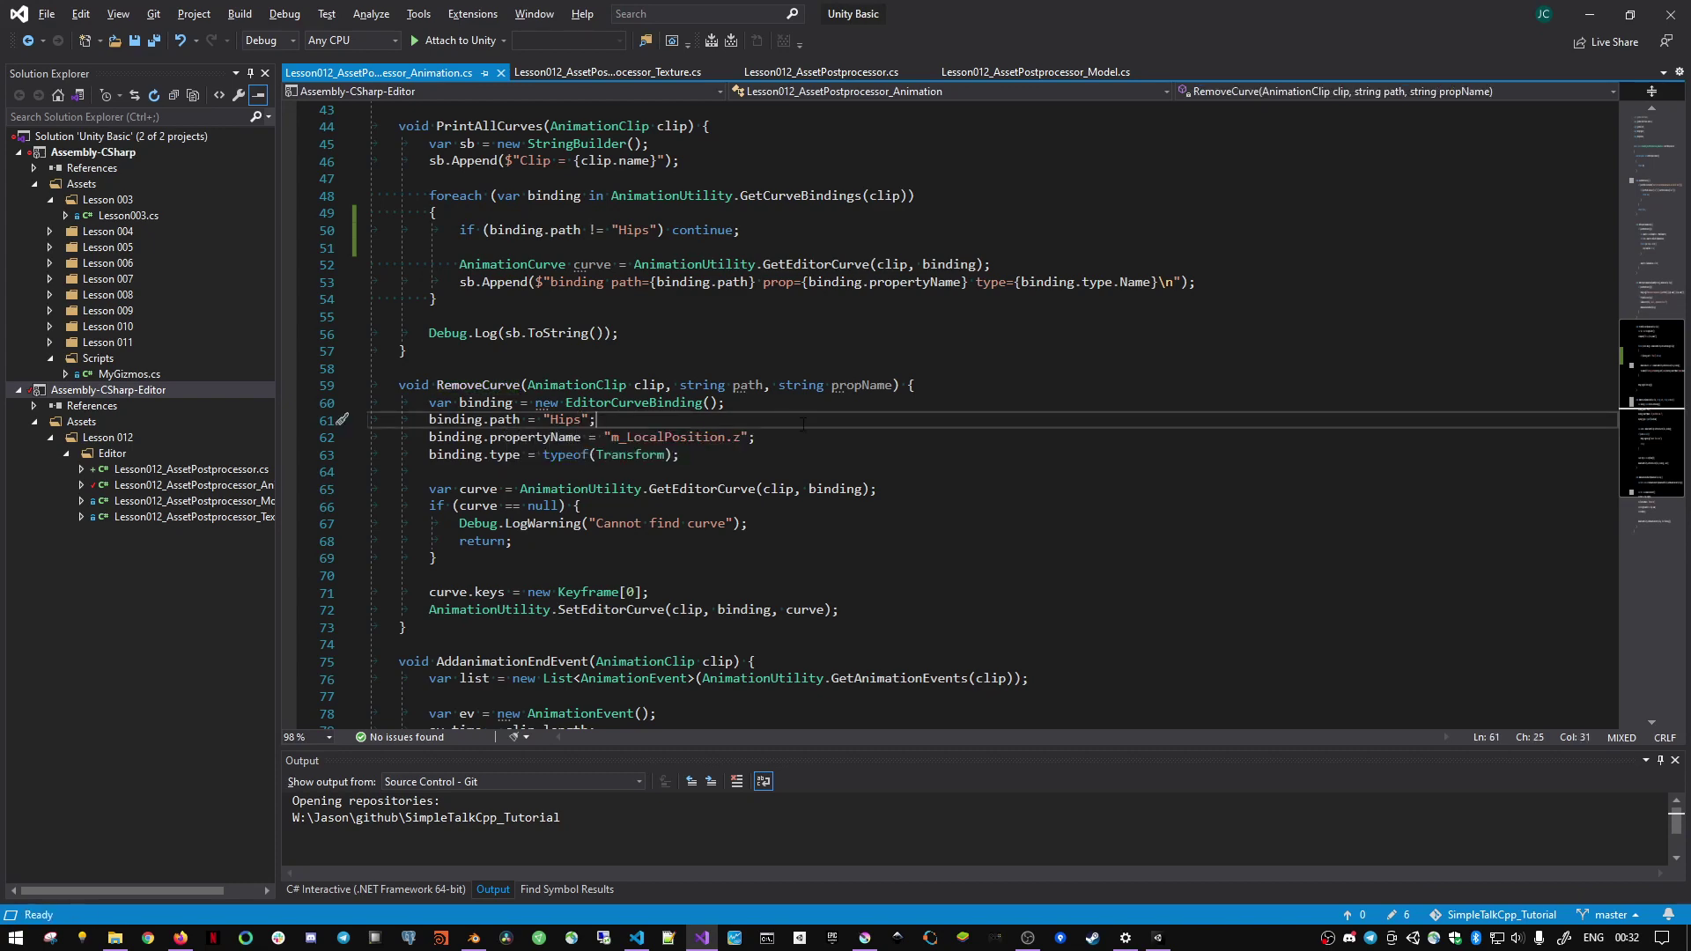
click(581, 436)
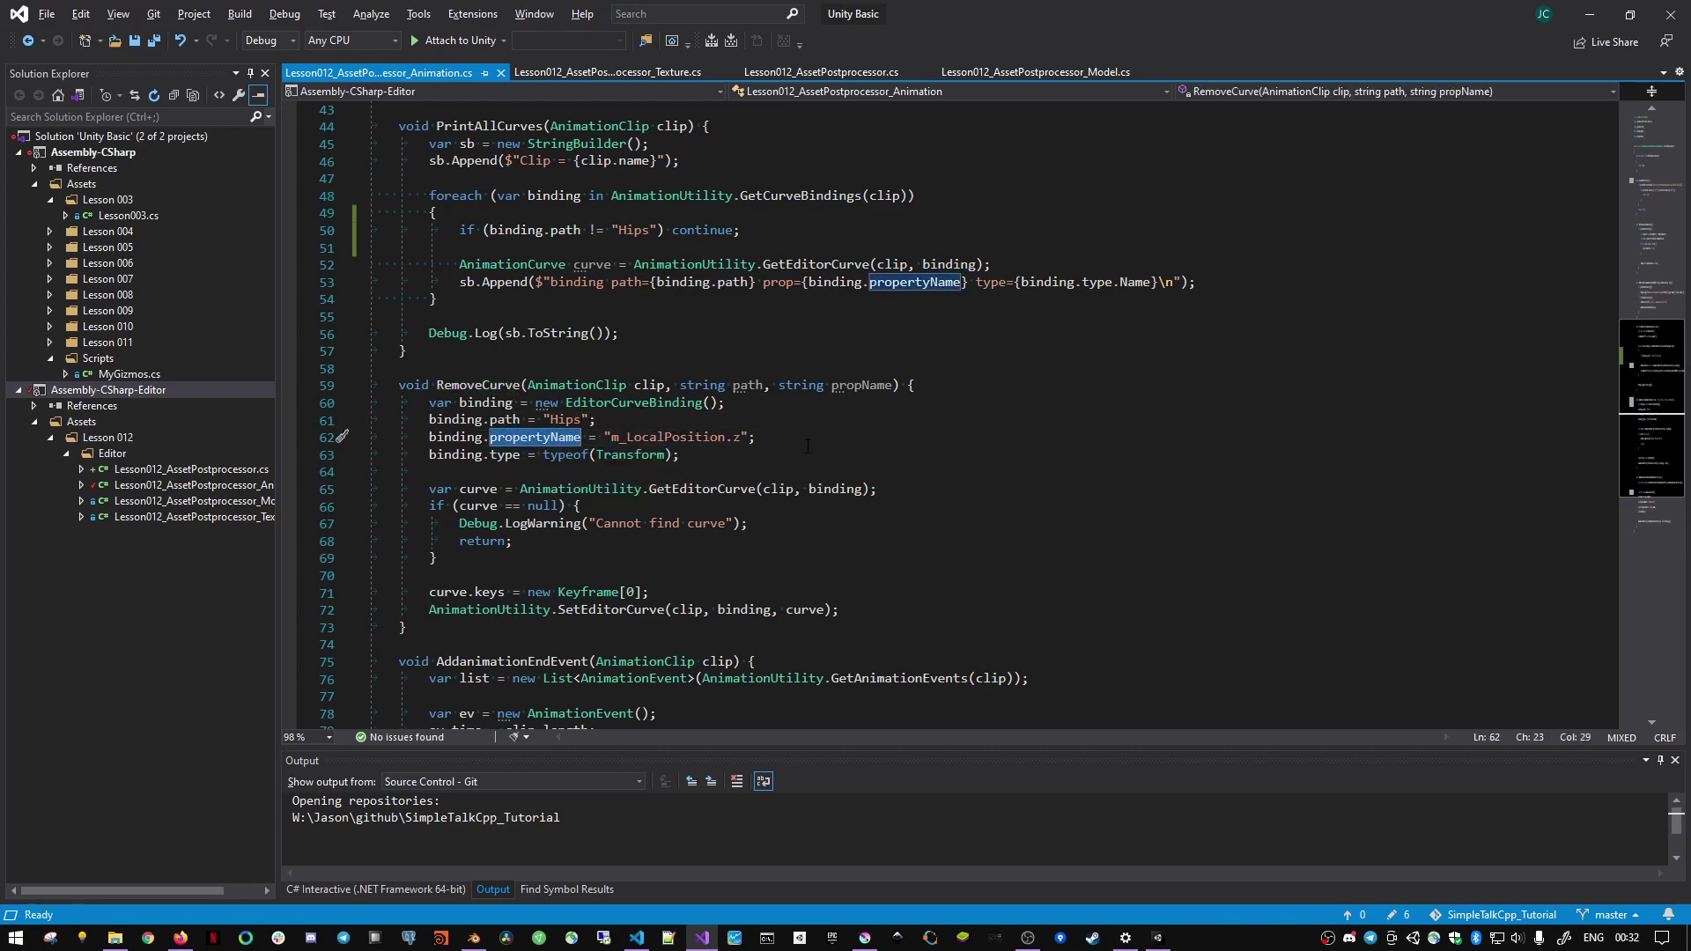
key(End)
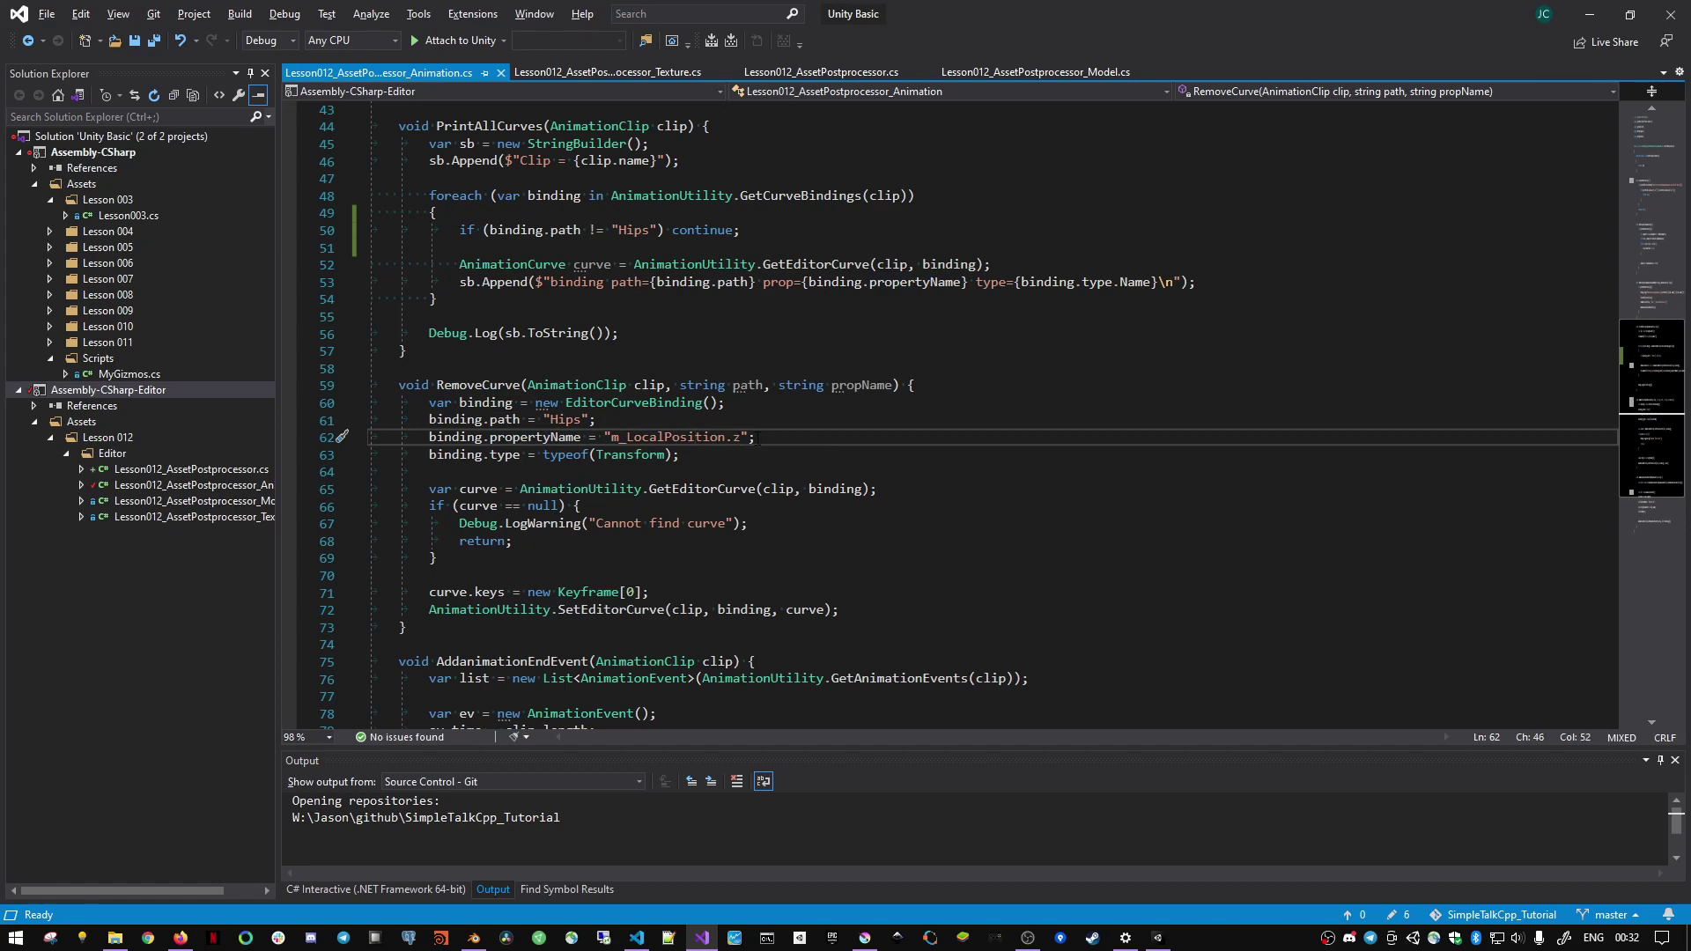
double_click(646, 455)
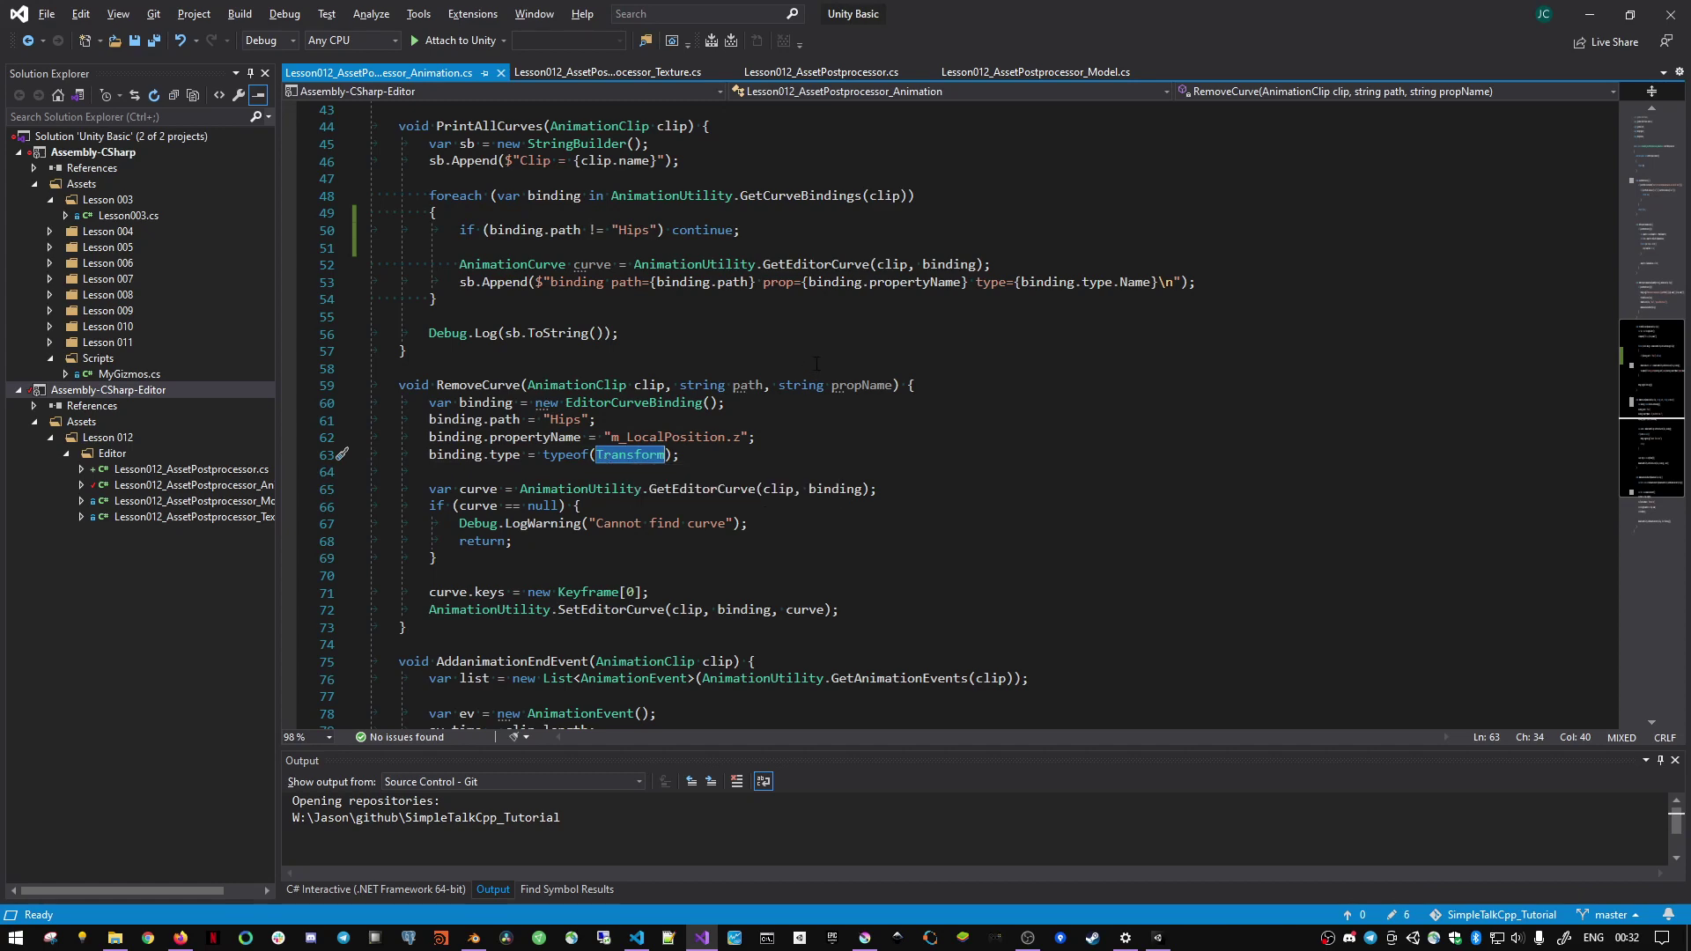
scroll(537, 175, up, 1)
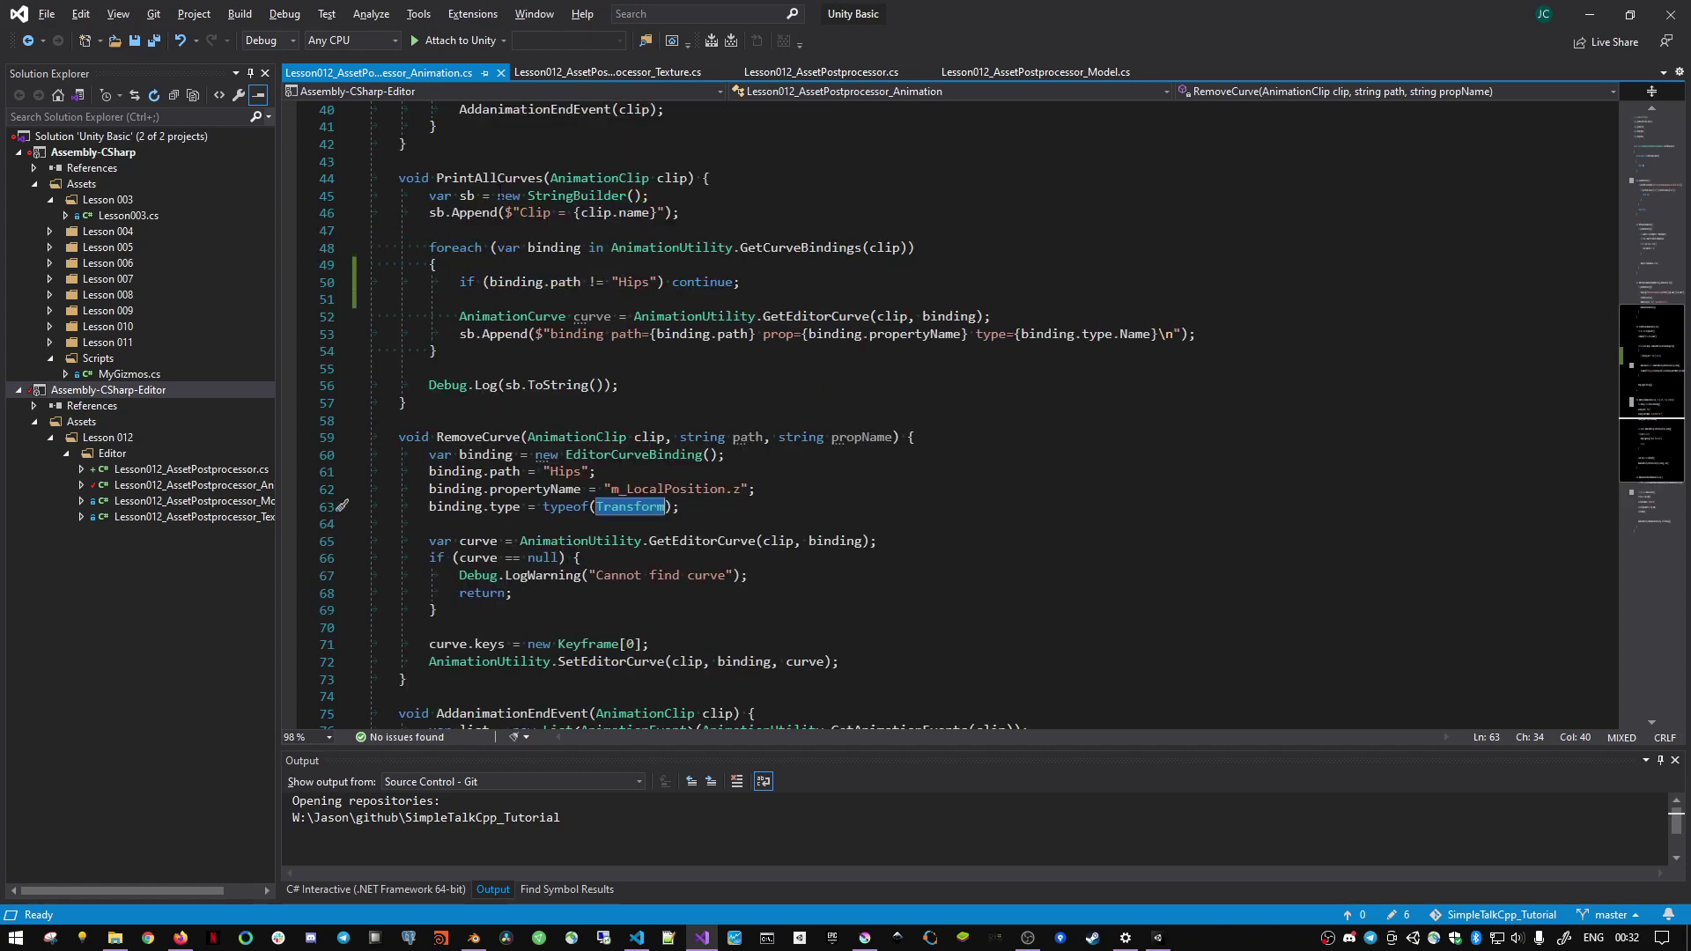
double_click(493, 180)
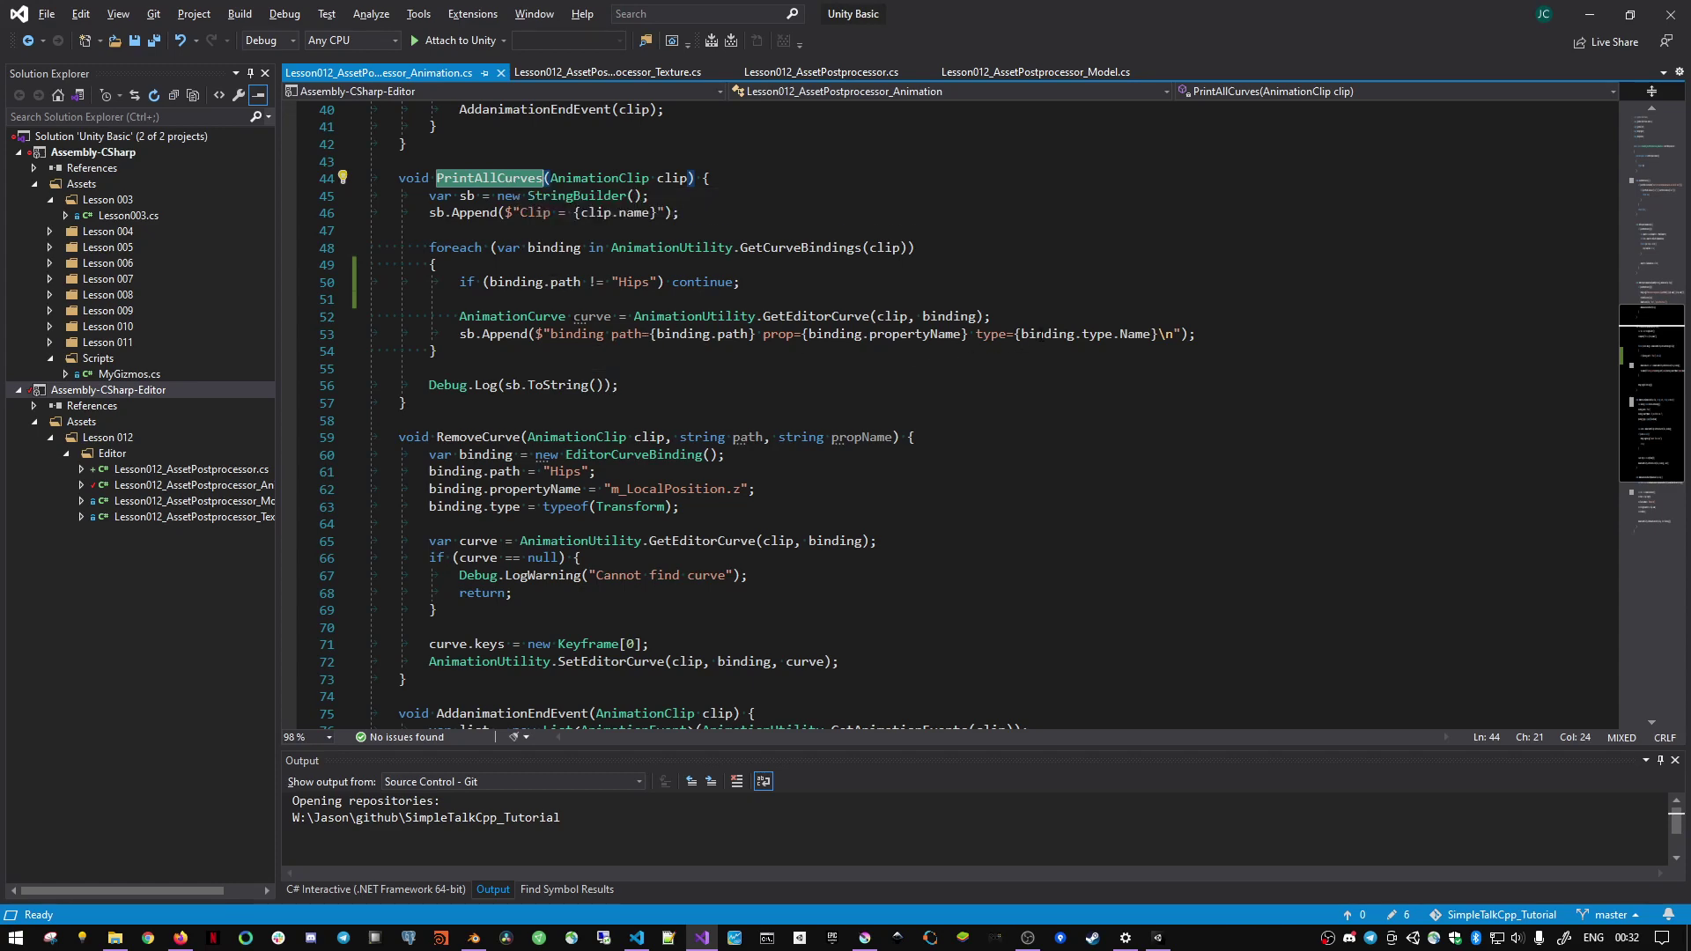
- Compare with the console's Hips bindings, selecting type=Transform on the Position.z line
key(alt+Tab)
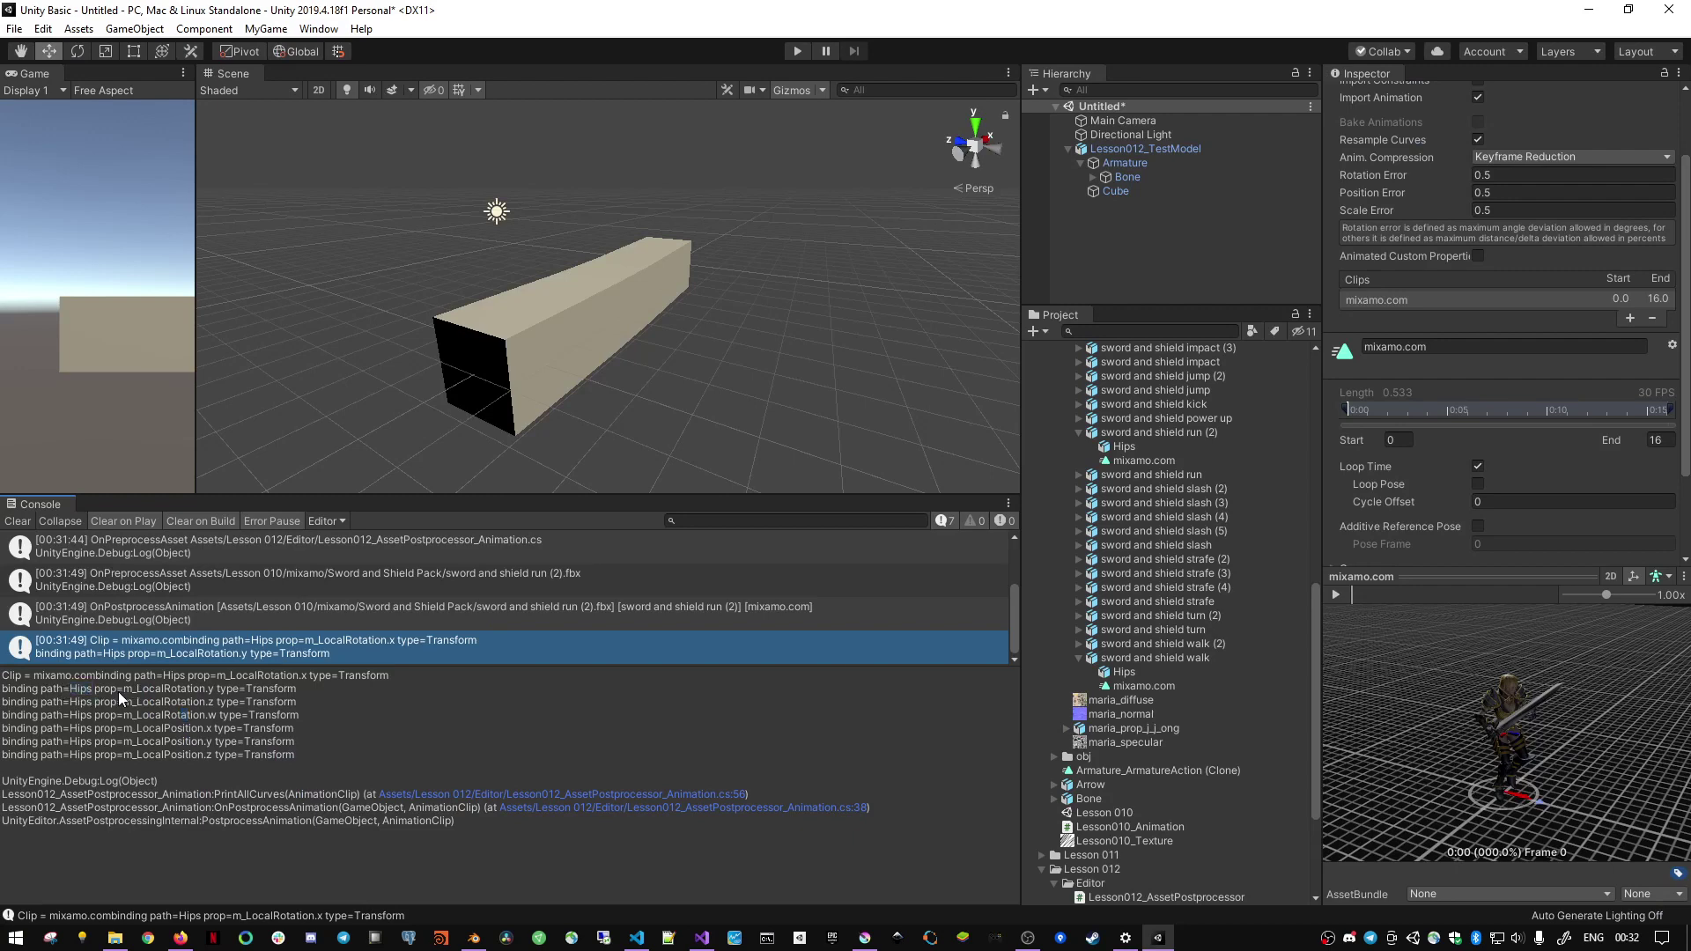
drag(132, 700, 321, 759)
click(243, 741)
drag(213, 751, 340, 754)
key(alt+Tab)
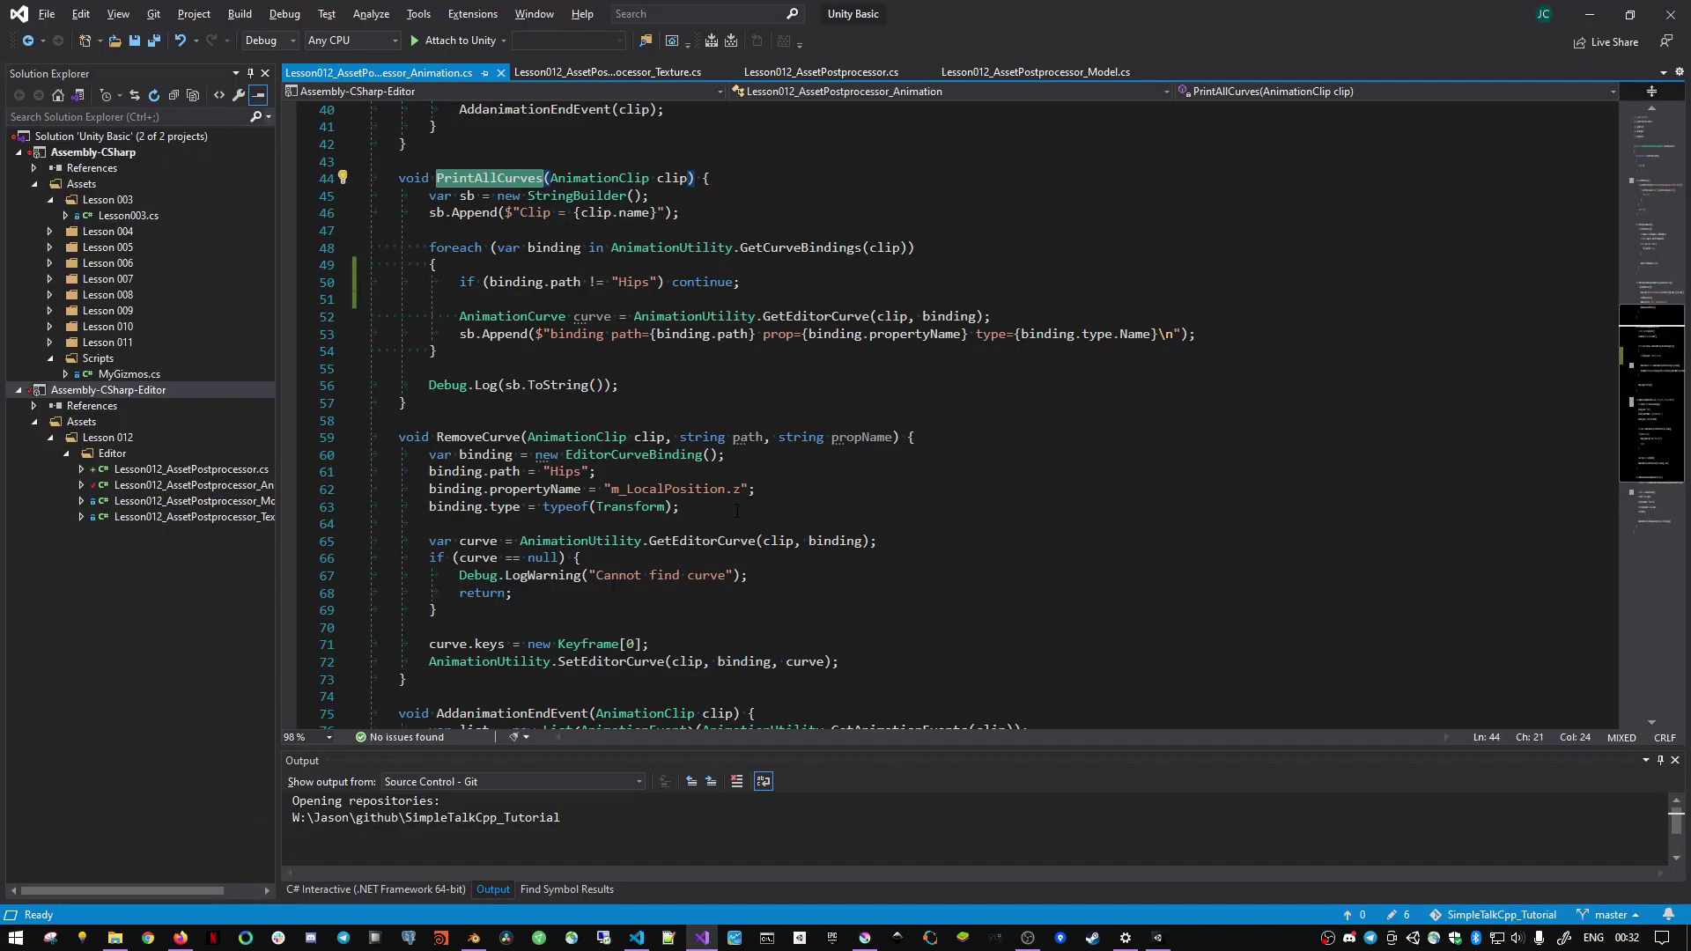
- Highlight the AnimationUtility, GetEditorCurve, clip and curve usages in RemoveCurve
scroll(869, 478, down, 2)
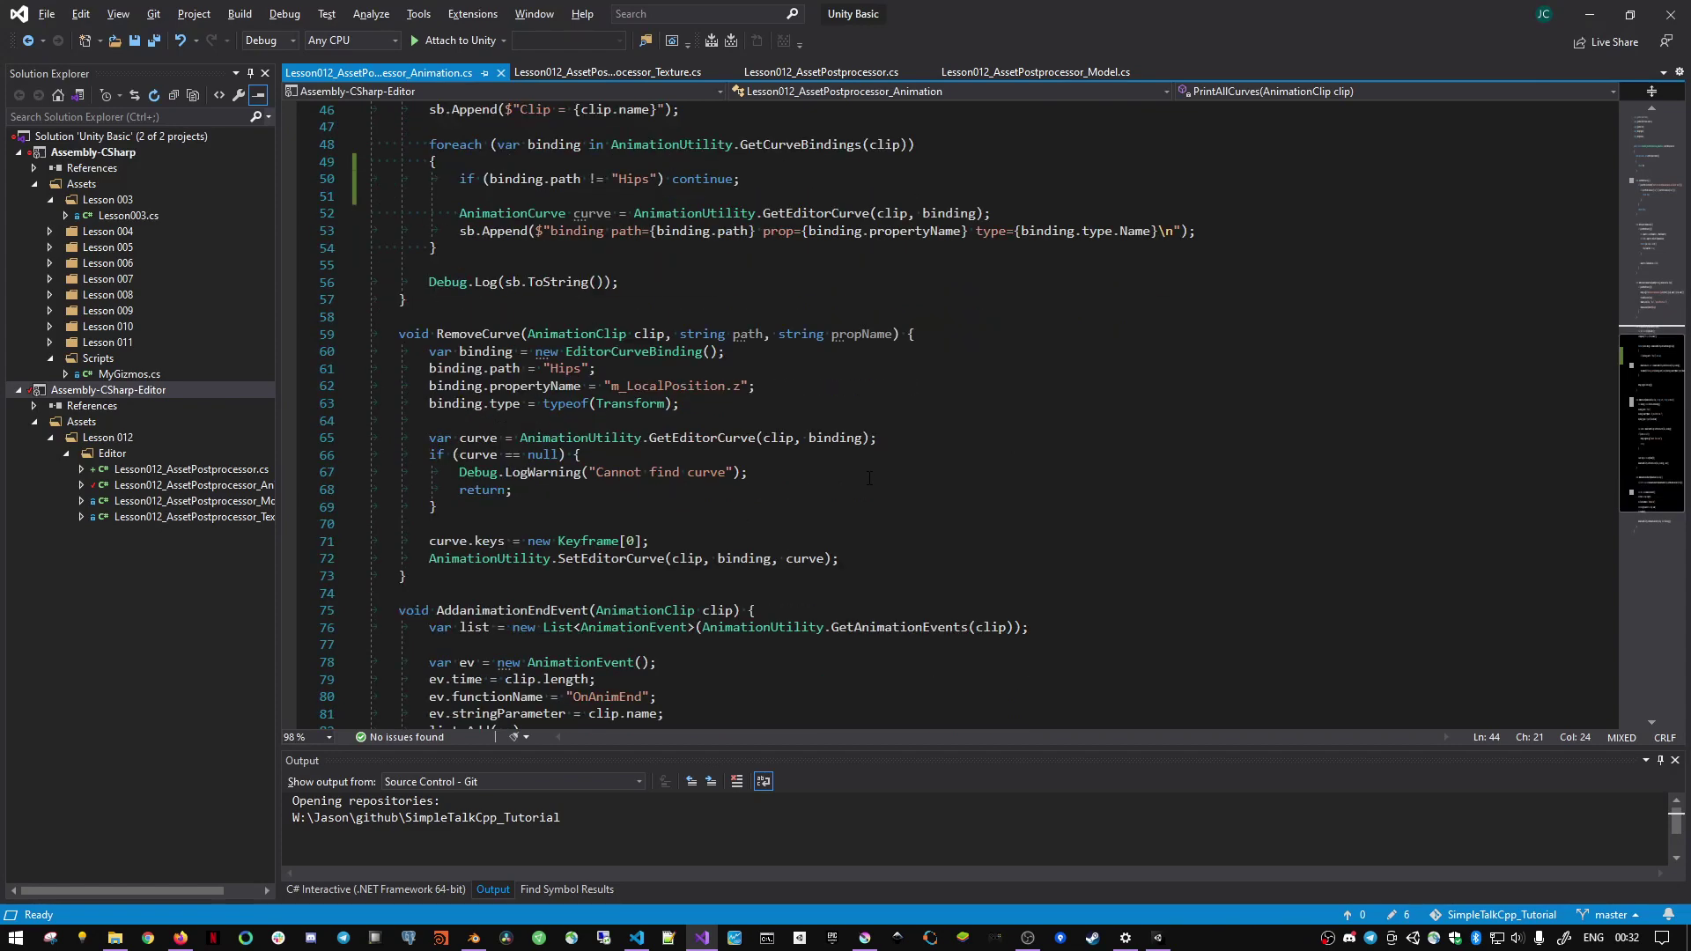
scroll(869, 478, down, 1)
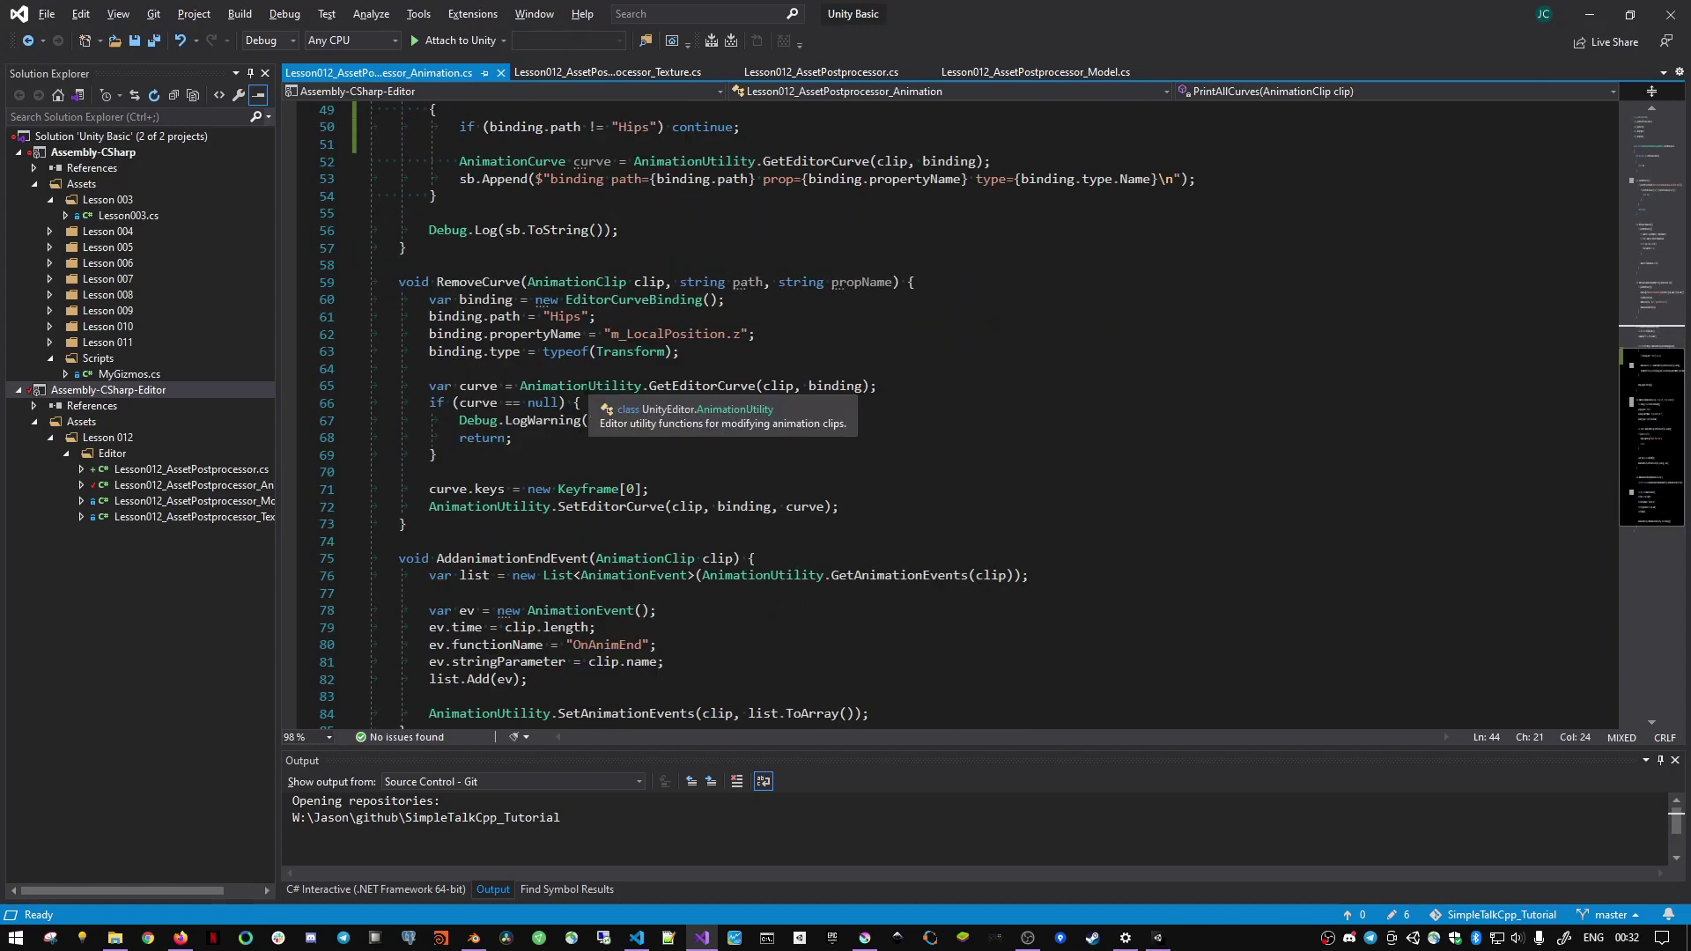
double_click(584, 388)
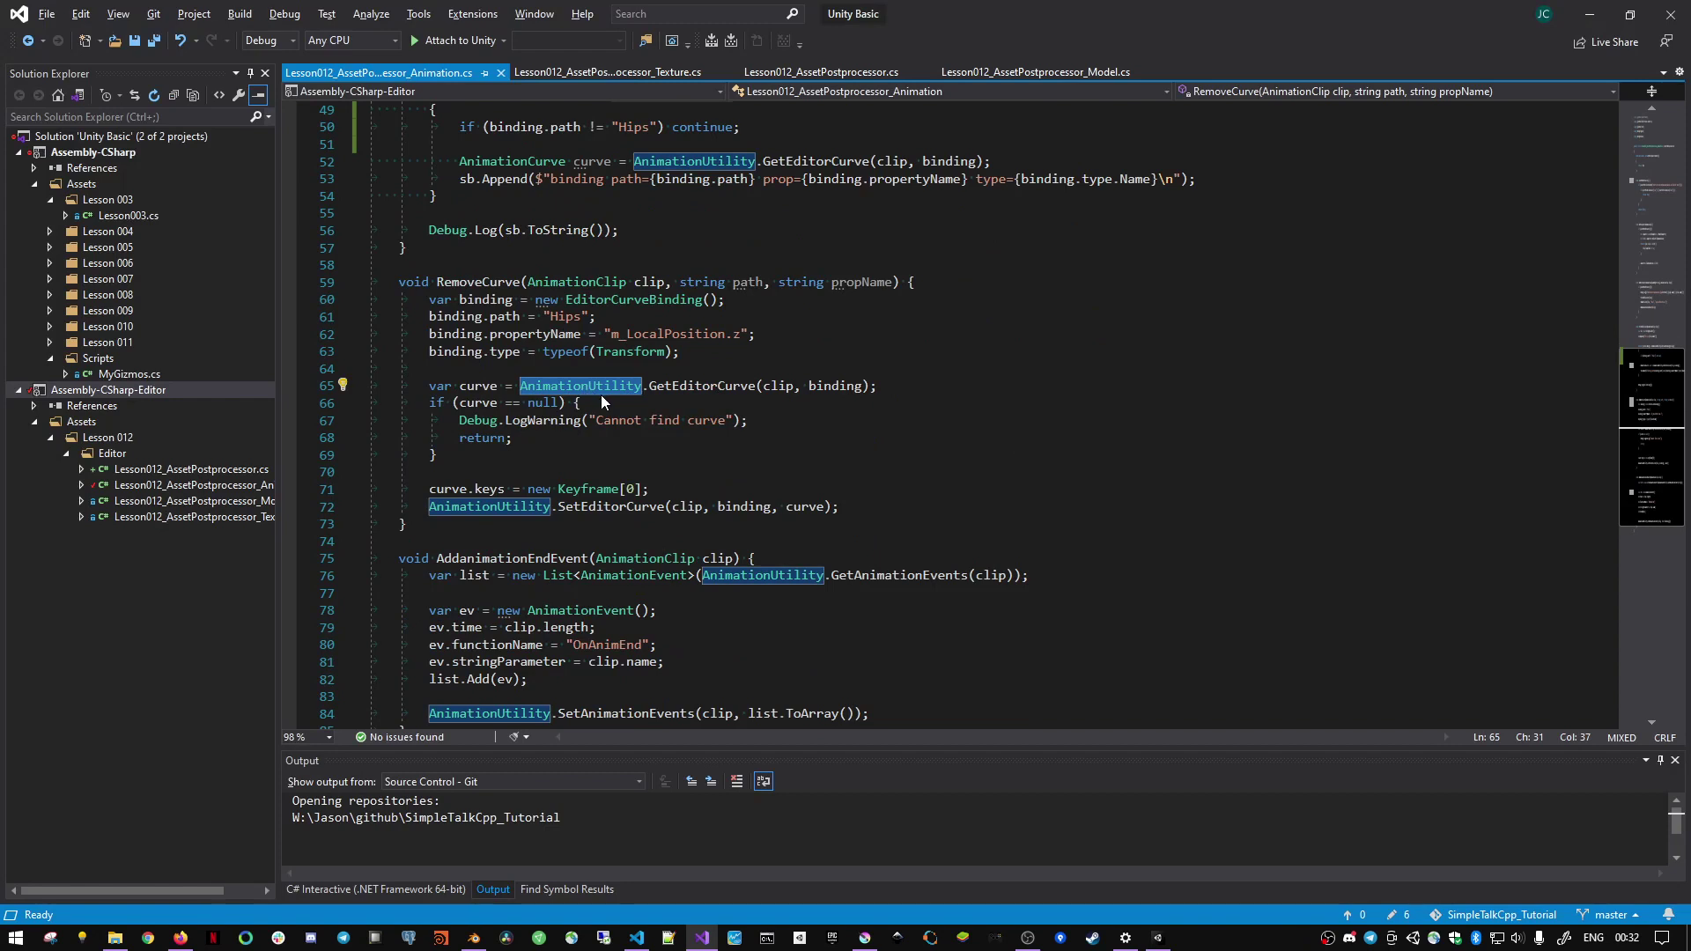
click(741, 386)
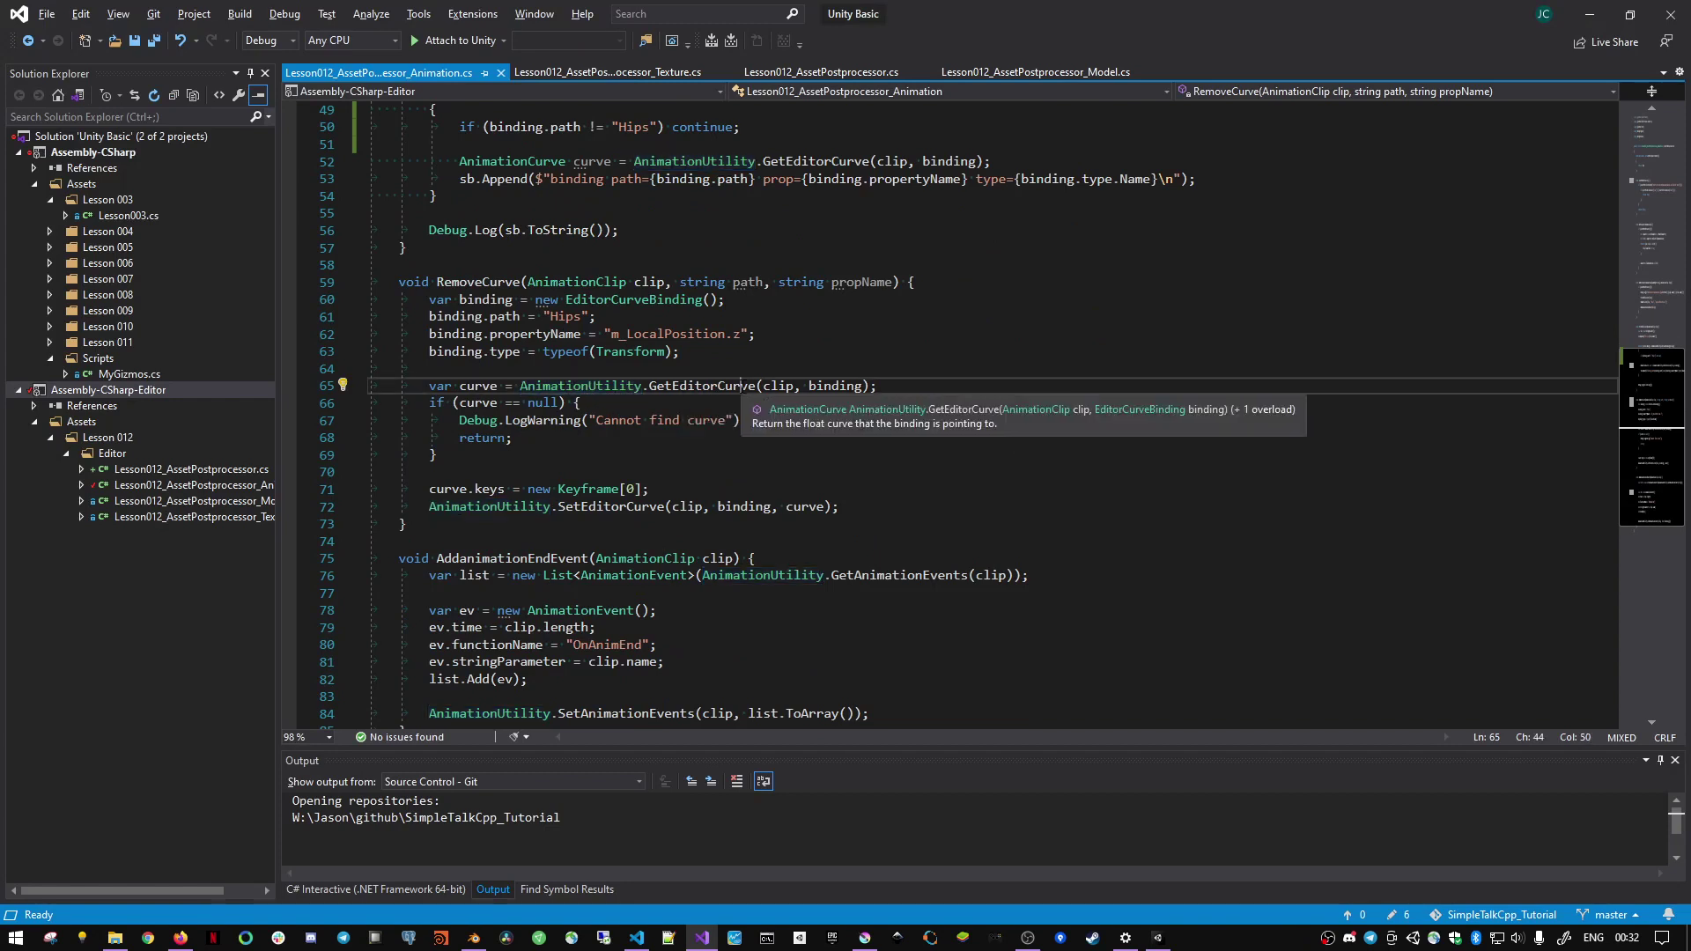
double_click(774, 386)
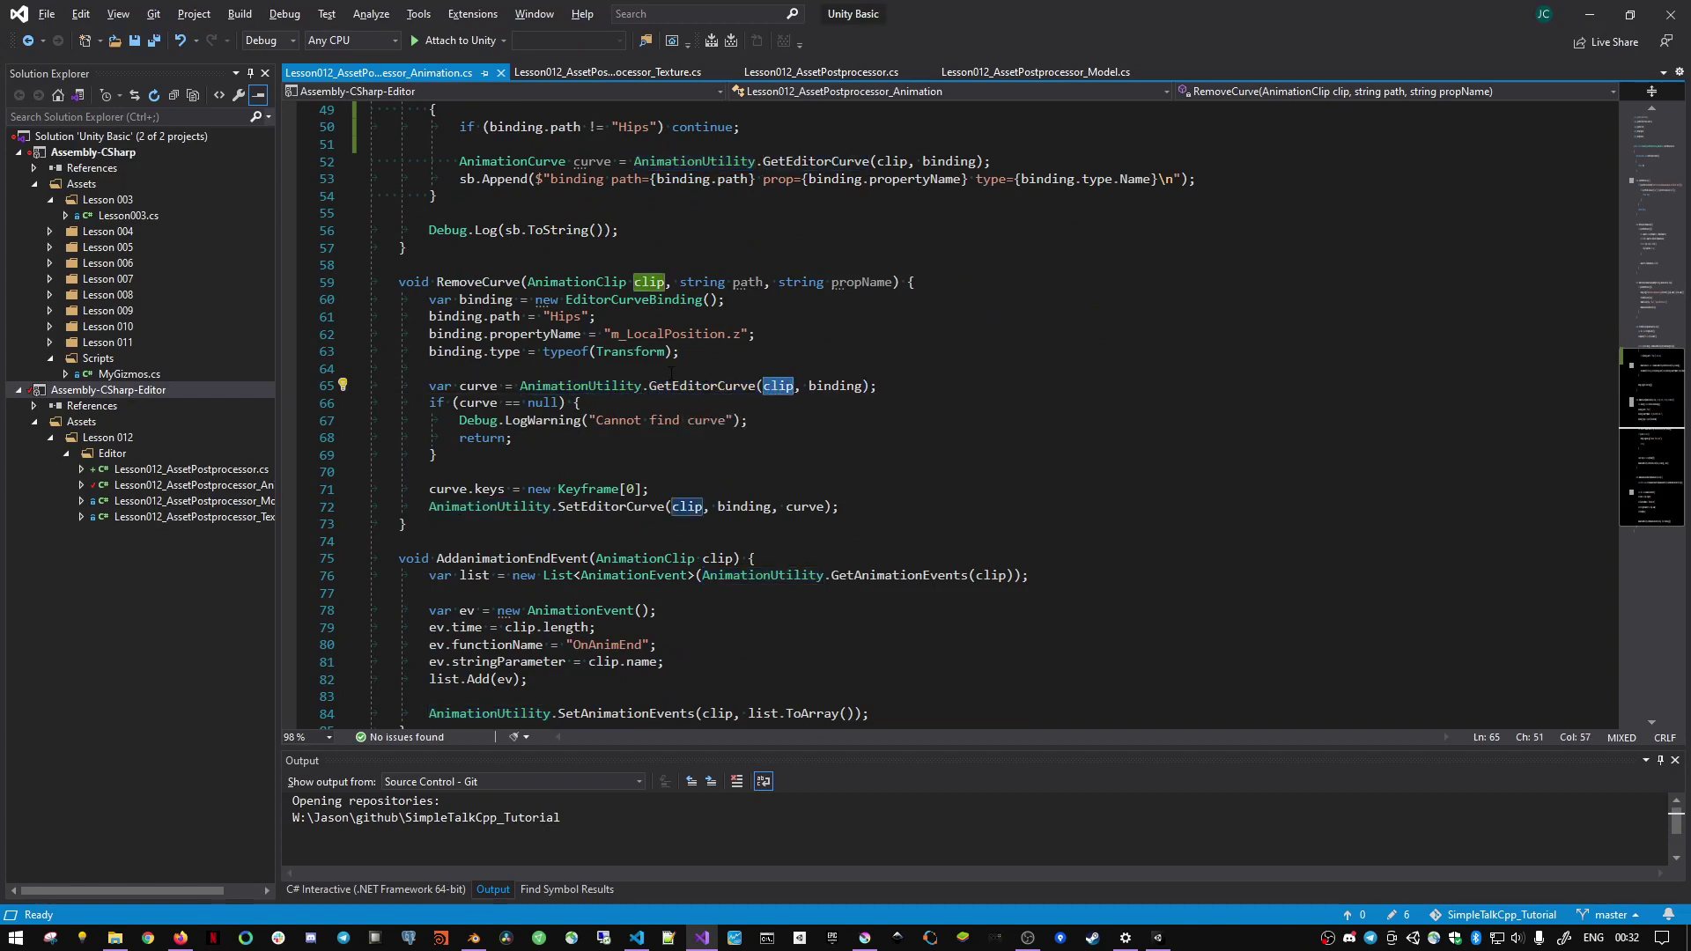
drag(771, 361, 370, 317)
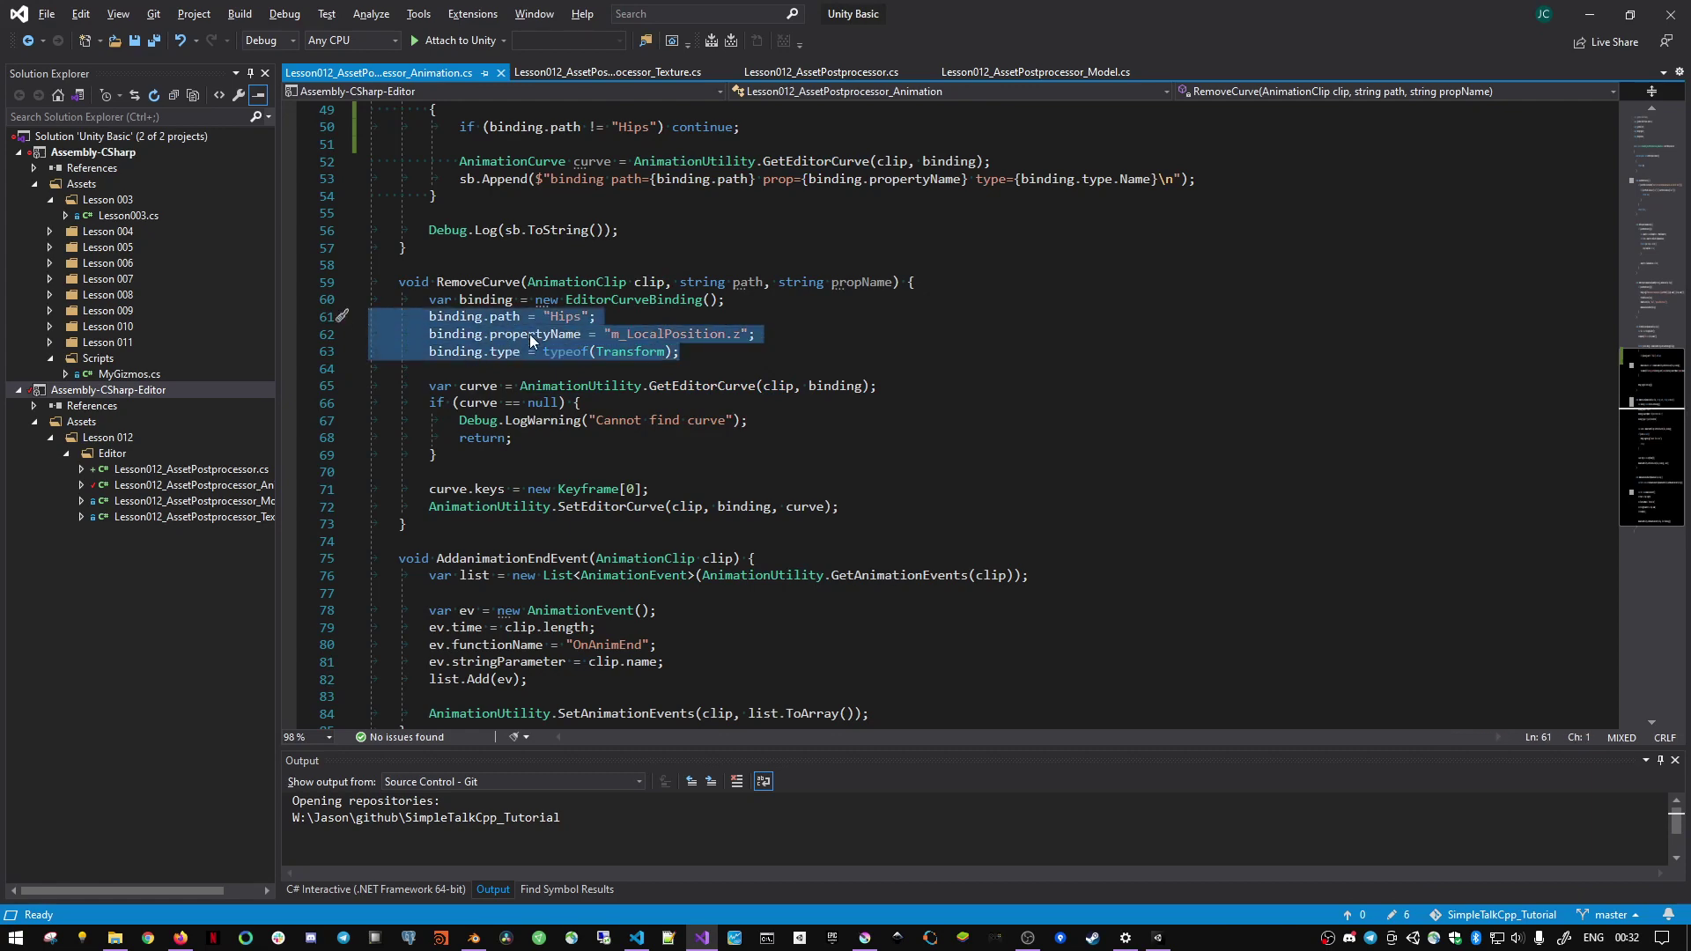
click(478, 385)
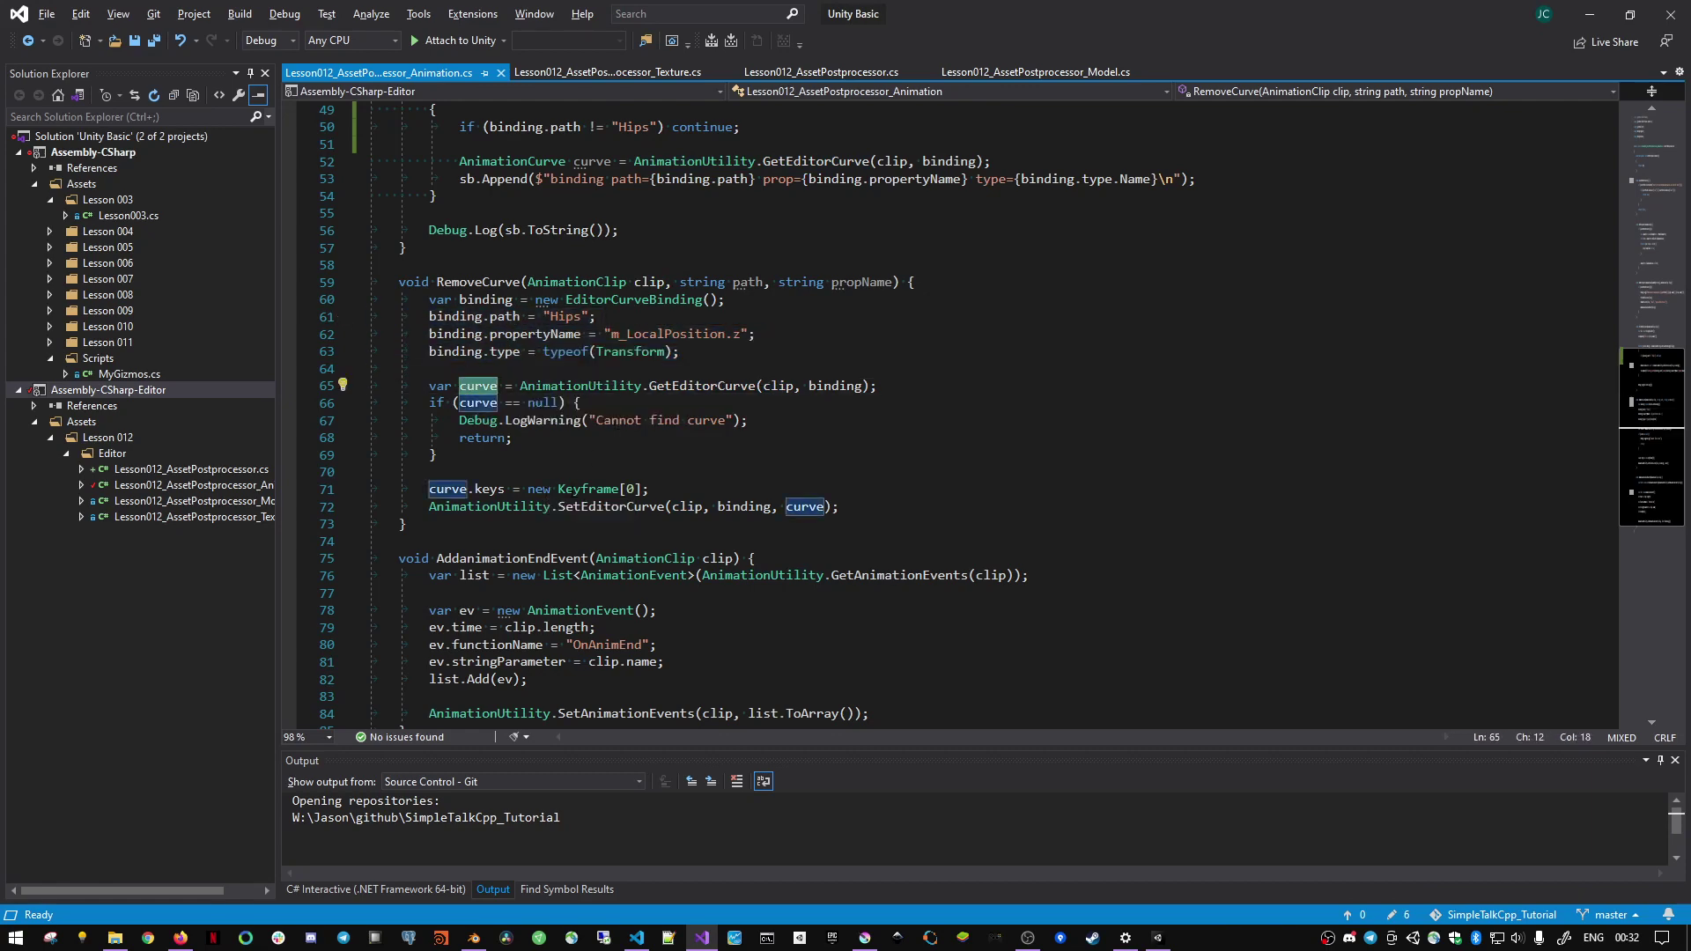
- Review the empty keyframe array assignment and the SetEditorCurve call with clip and binding
drag(649, 489, 528, 489)
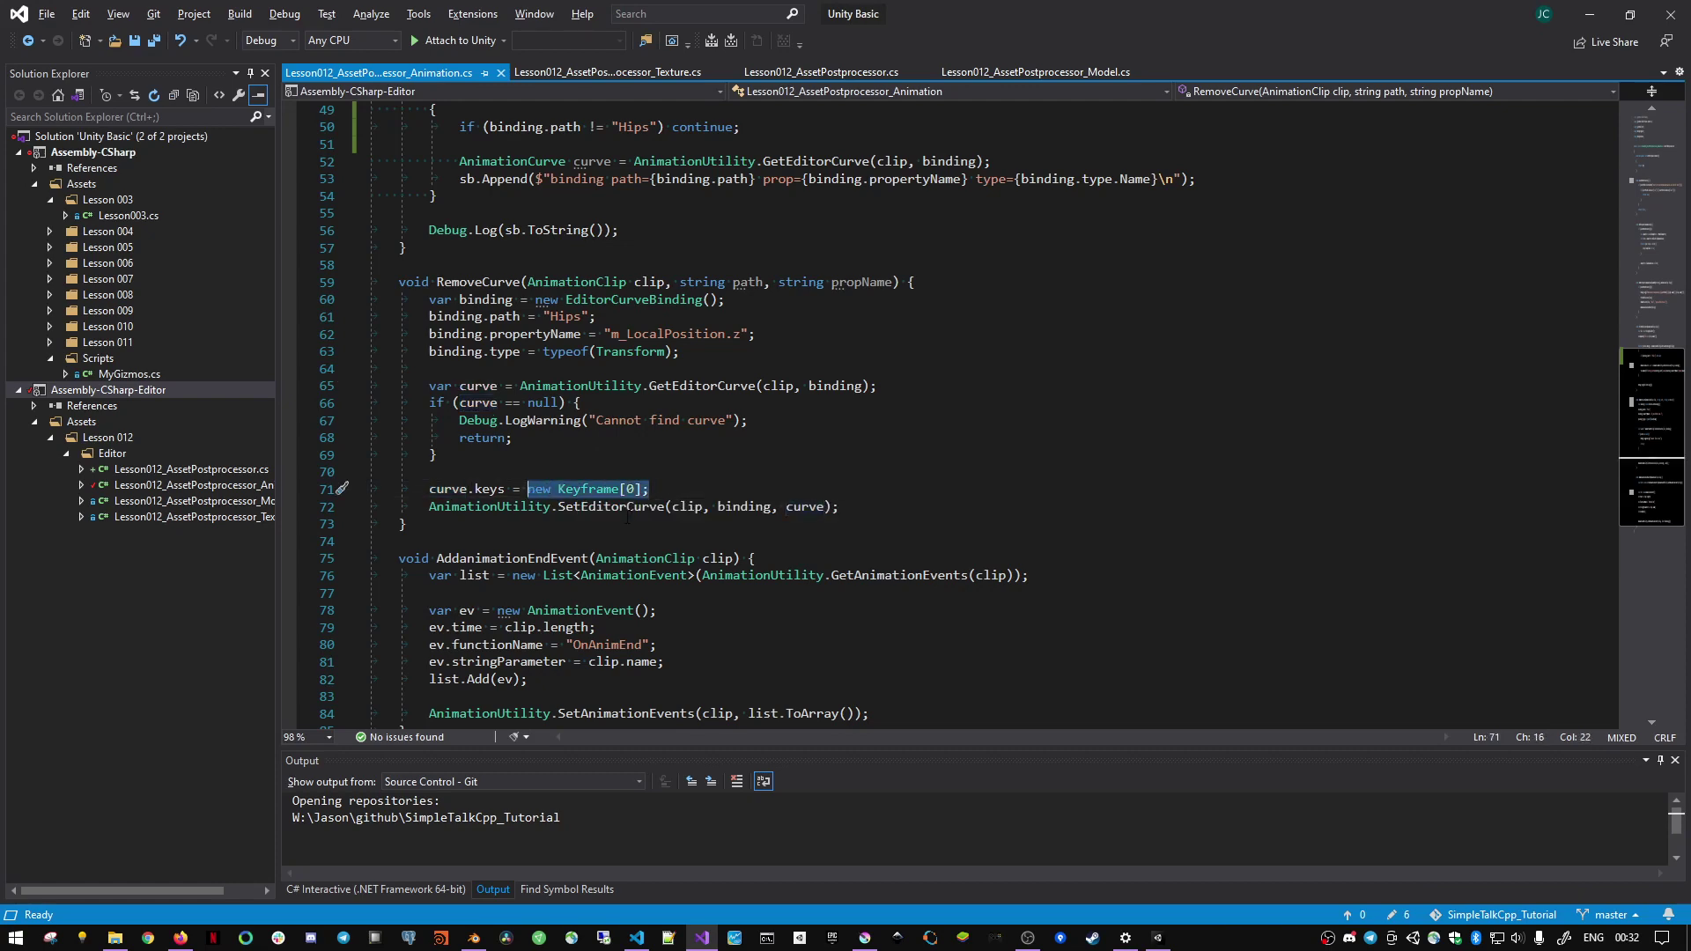
double_click(687, 507)
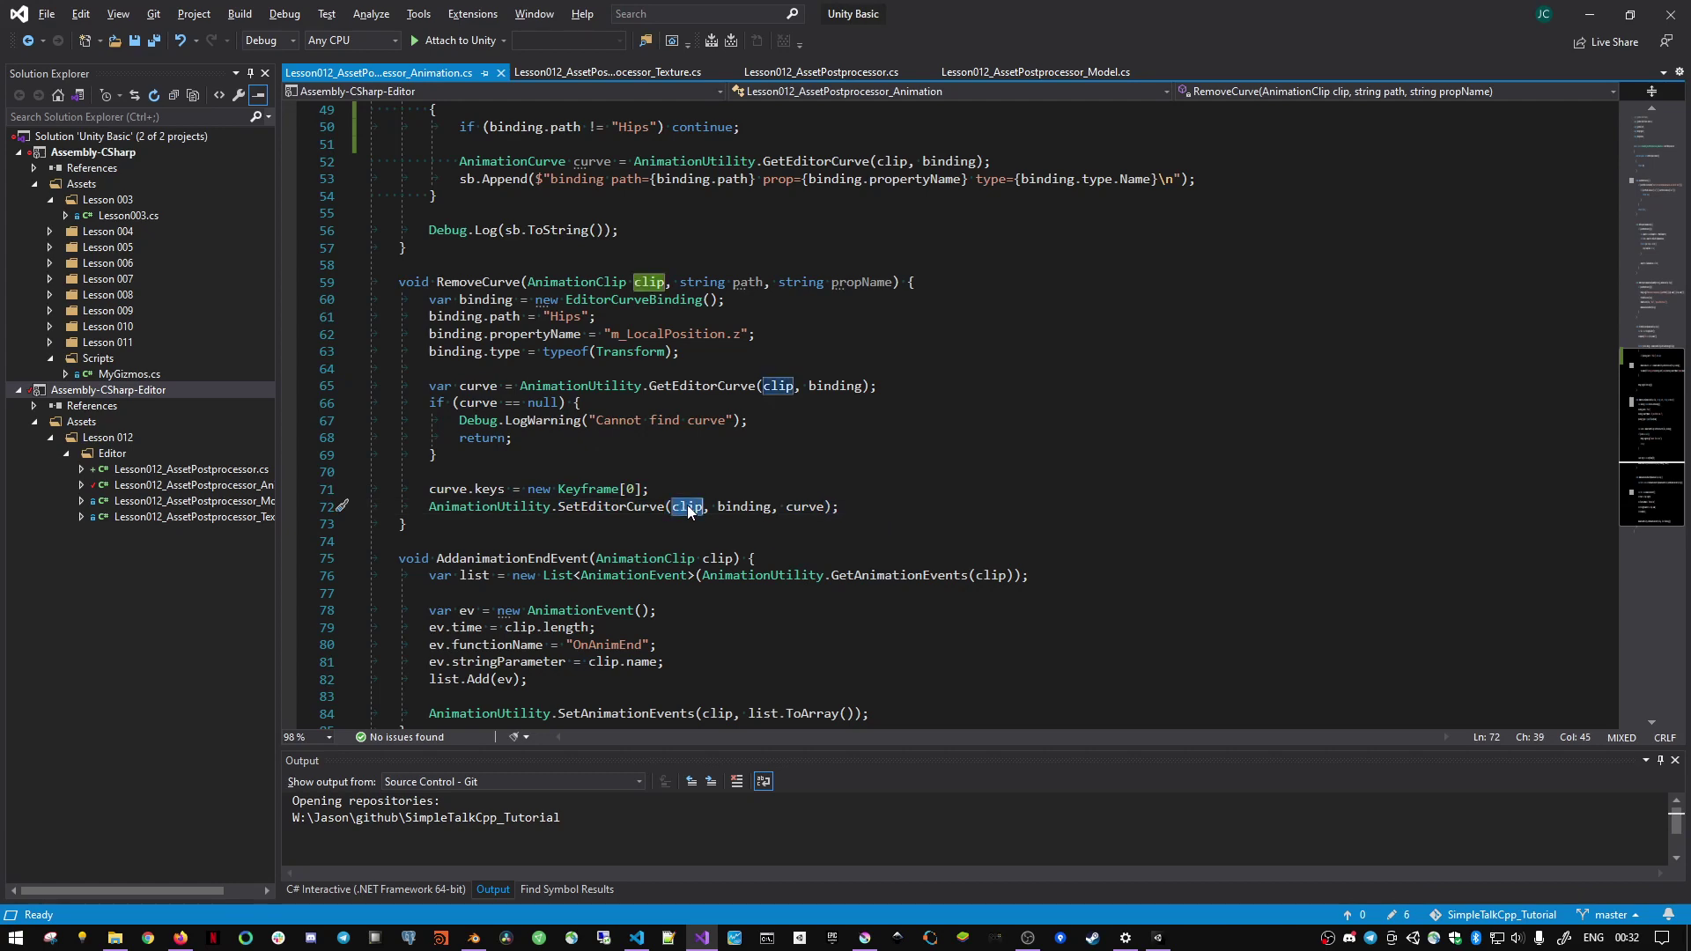
double_click(744, 506)
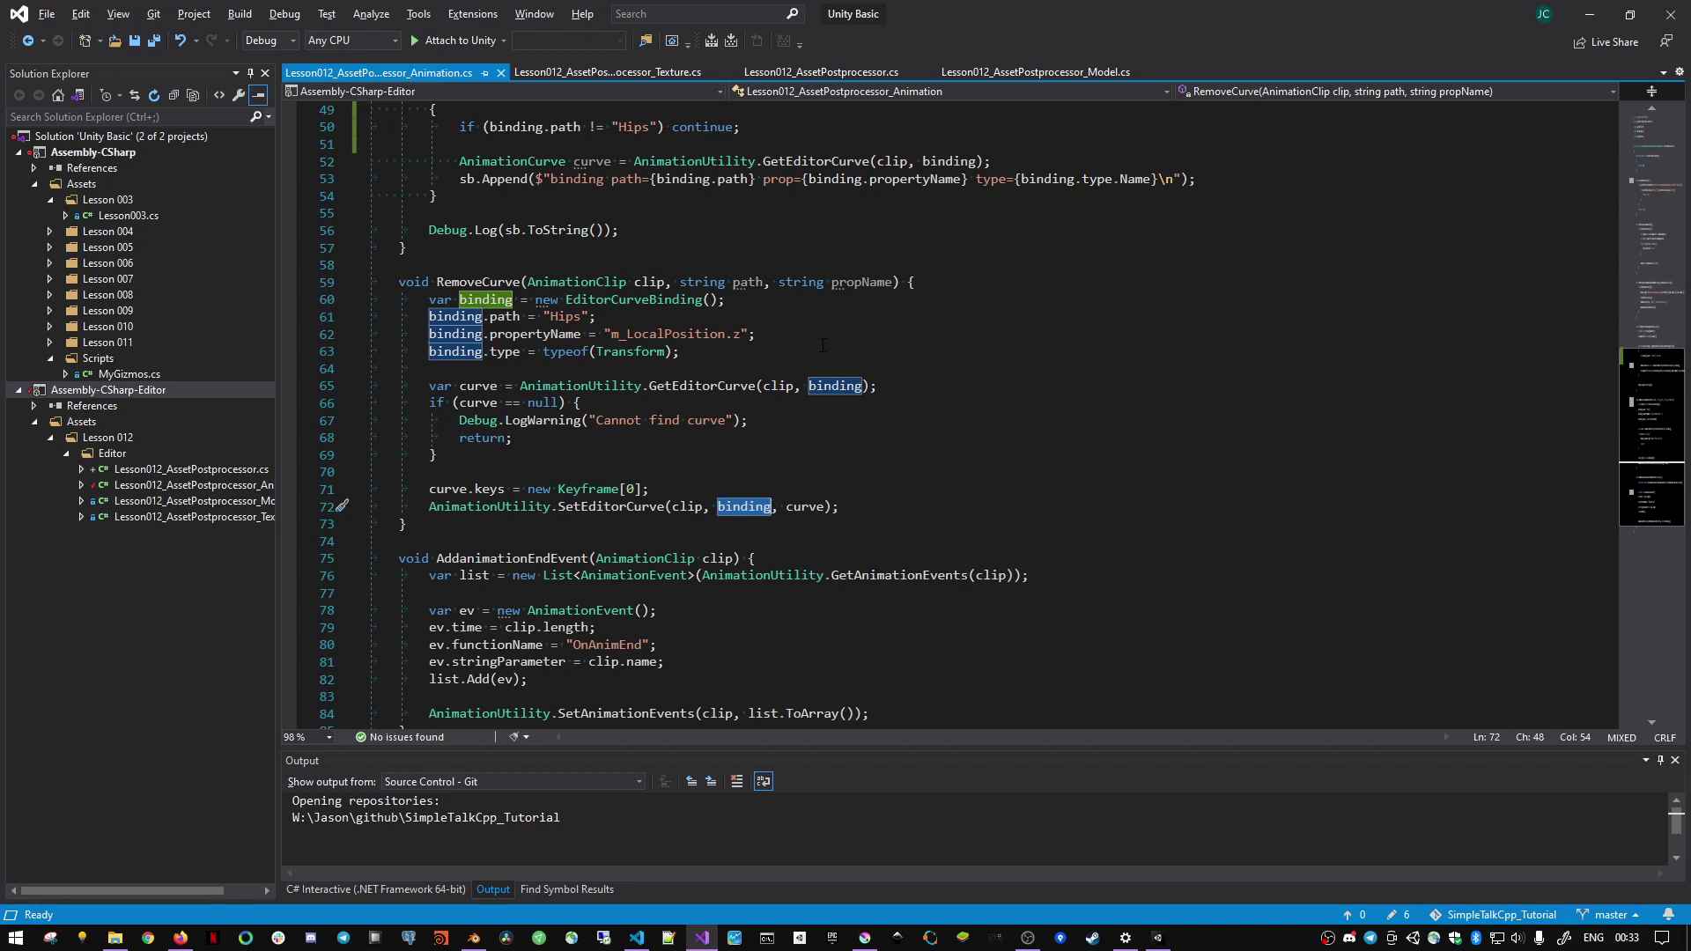
double_click(721, 335)
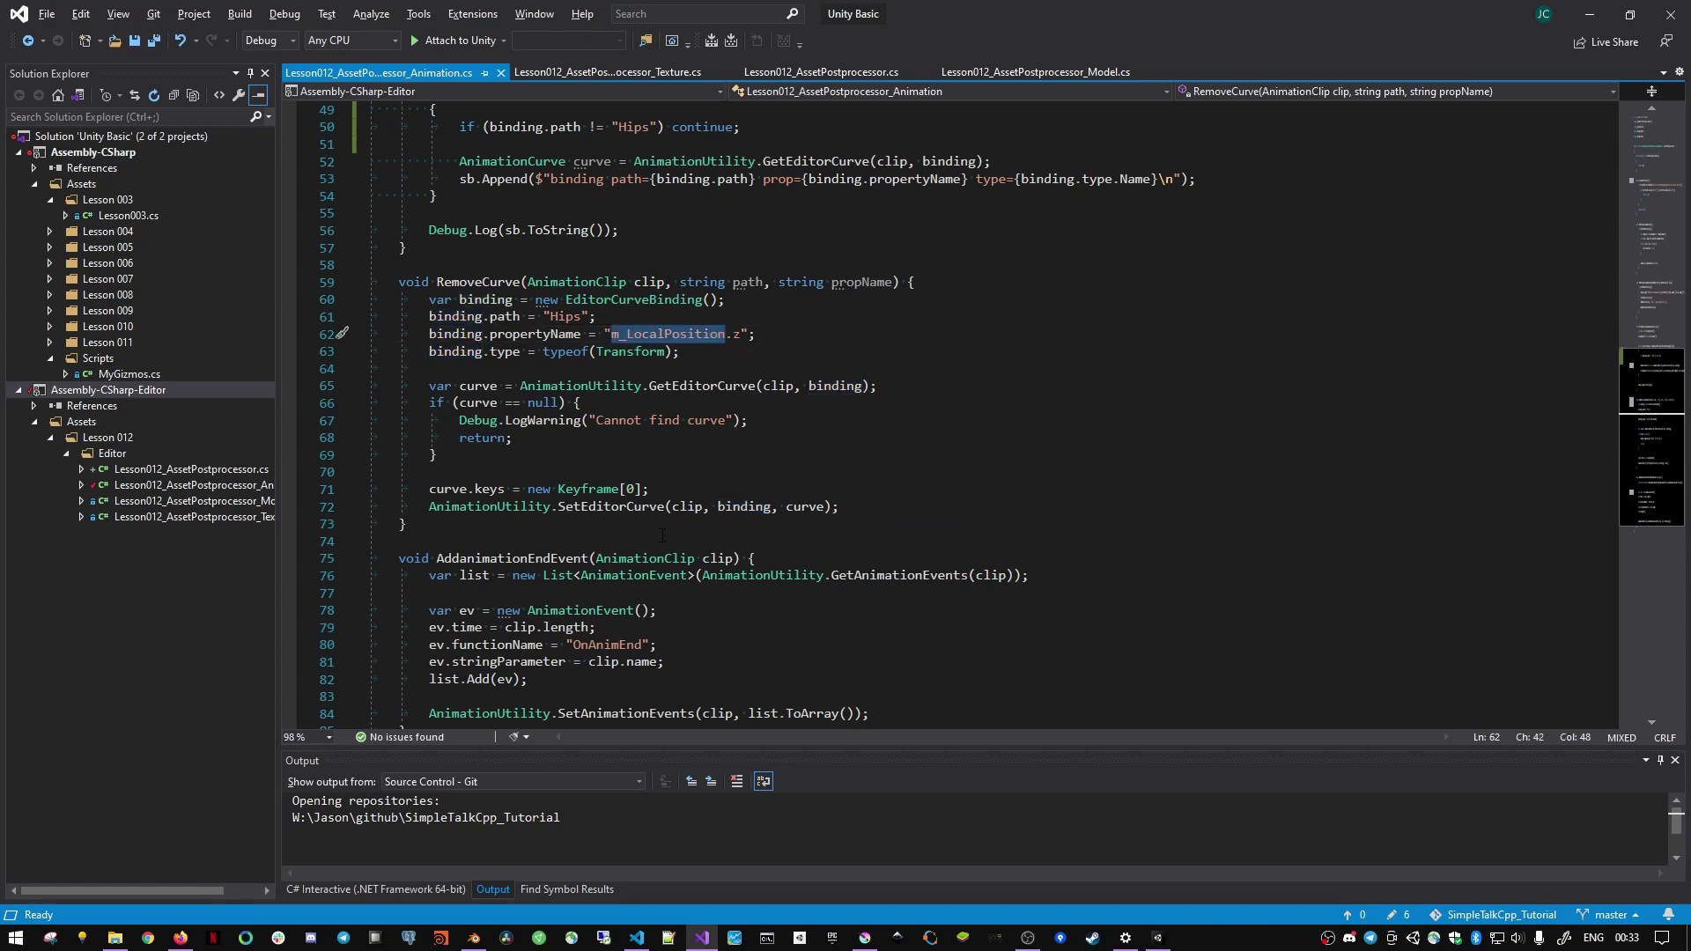
double_click(599, 507)
key(alt+Tab)
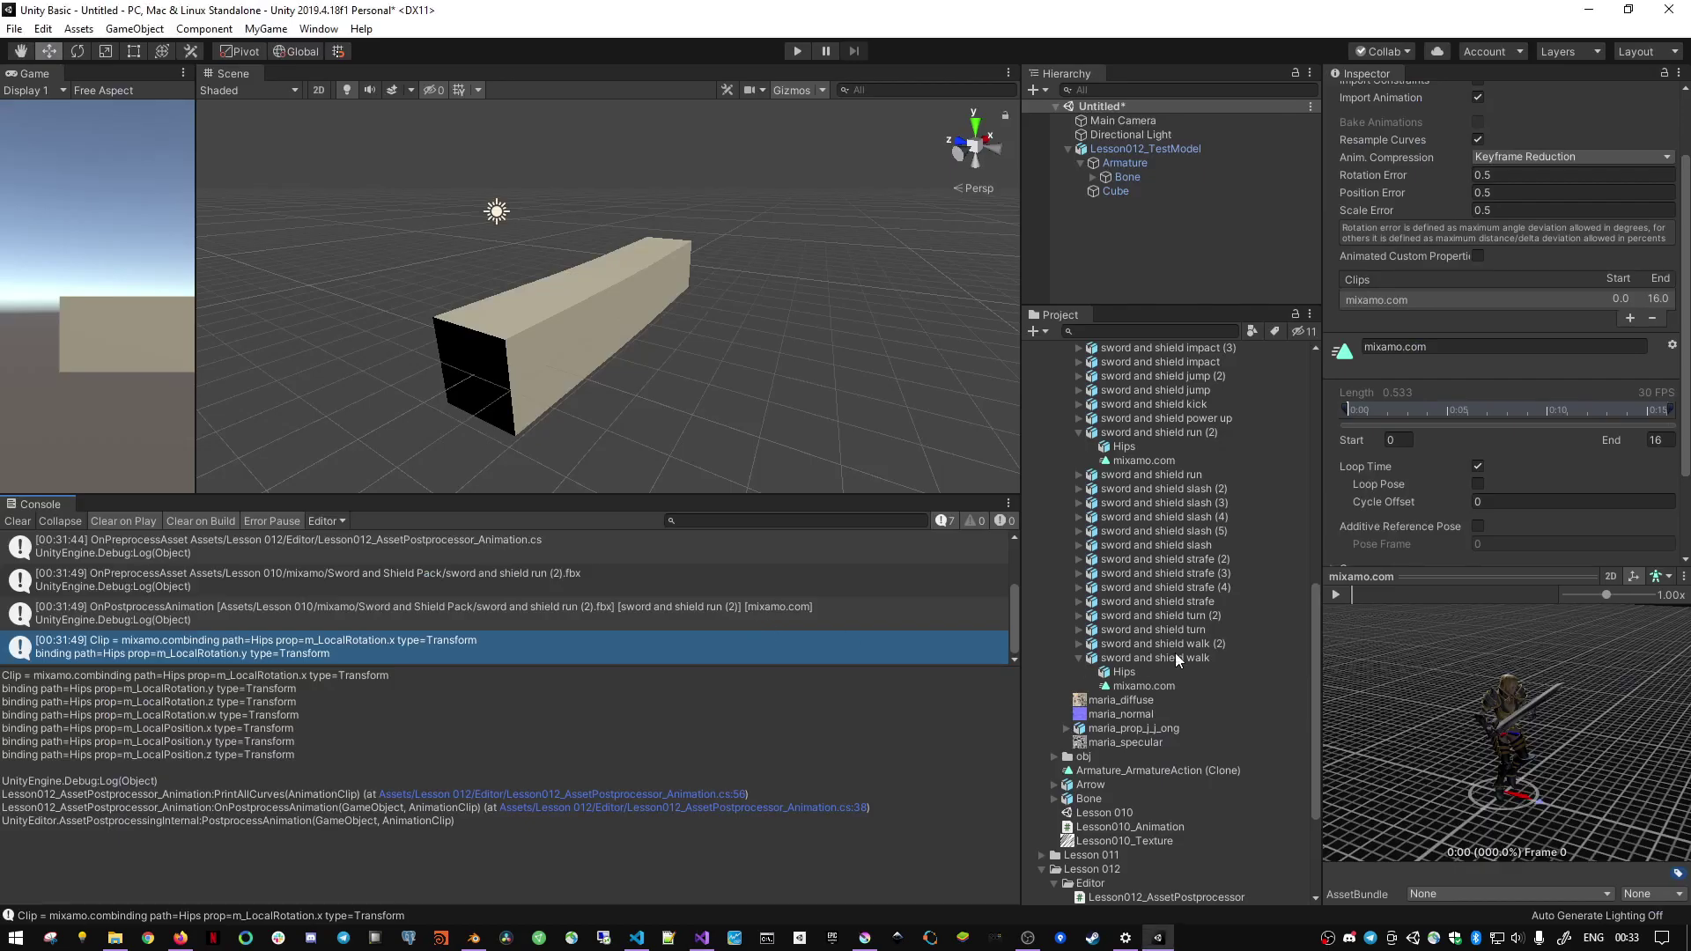
- Clear the Console and recheck the RemoveCurve method in the script
click(26, 521)
key(alt+Tab)
scroll(805, 506, up, 4)
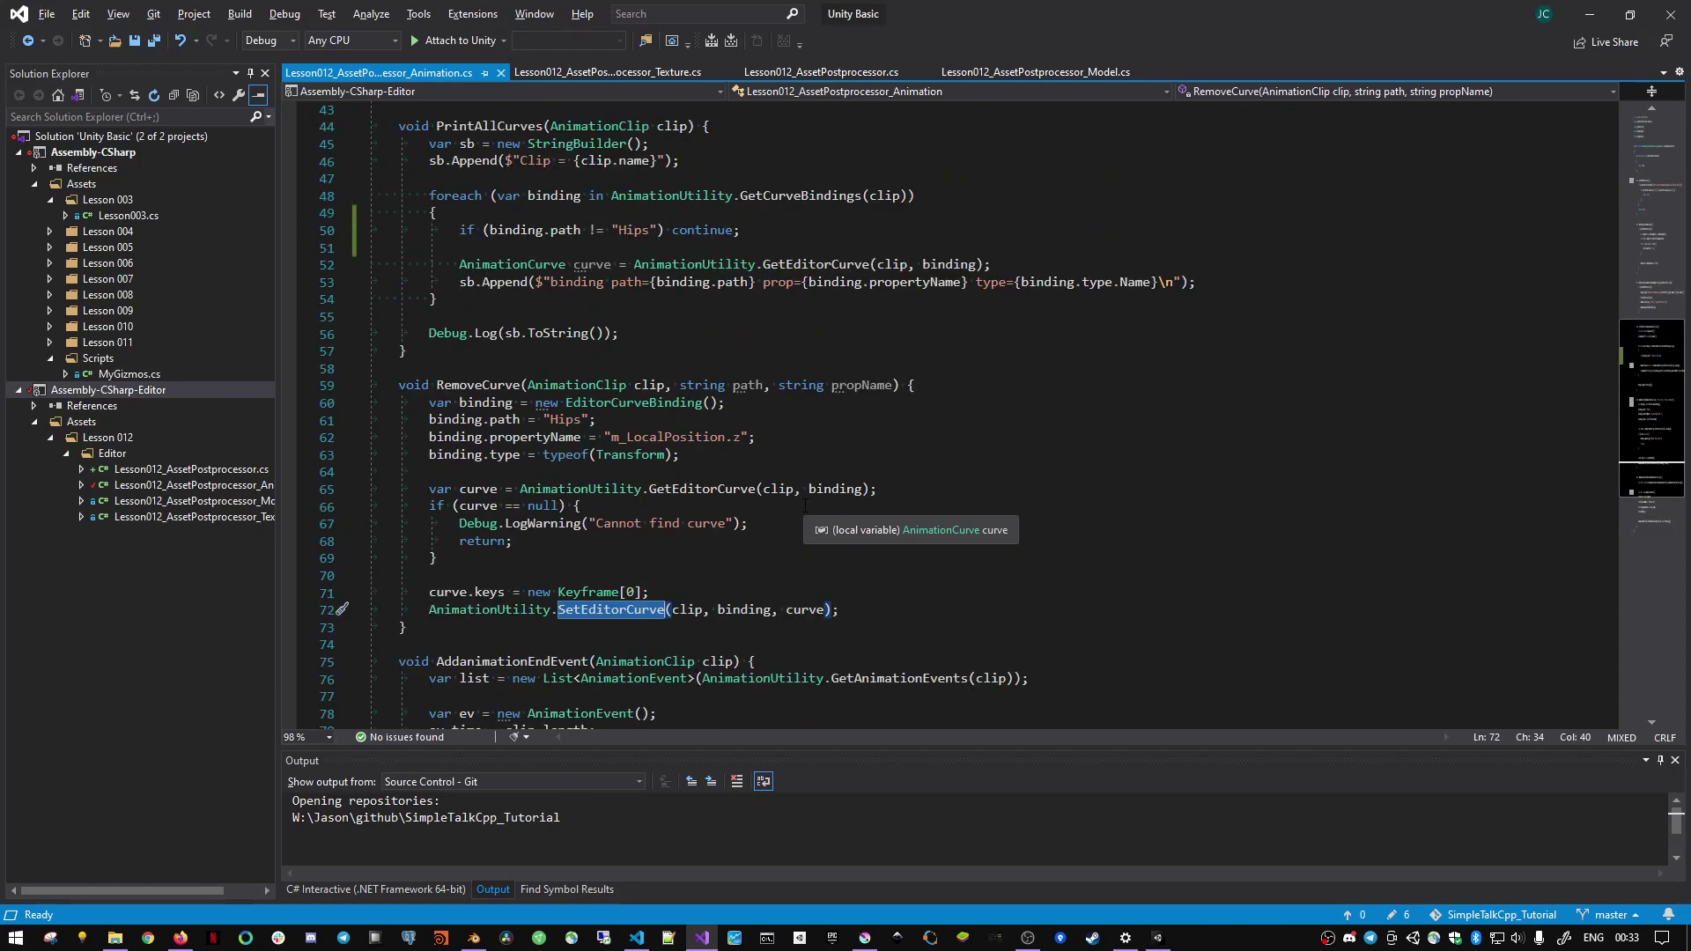
double_click(458, 489)
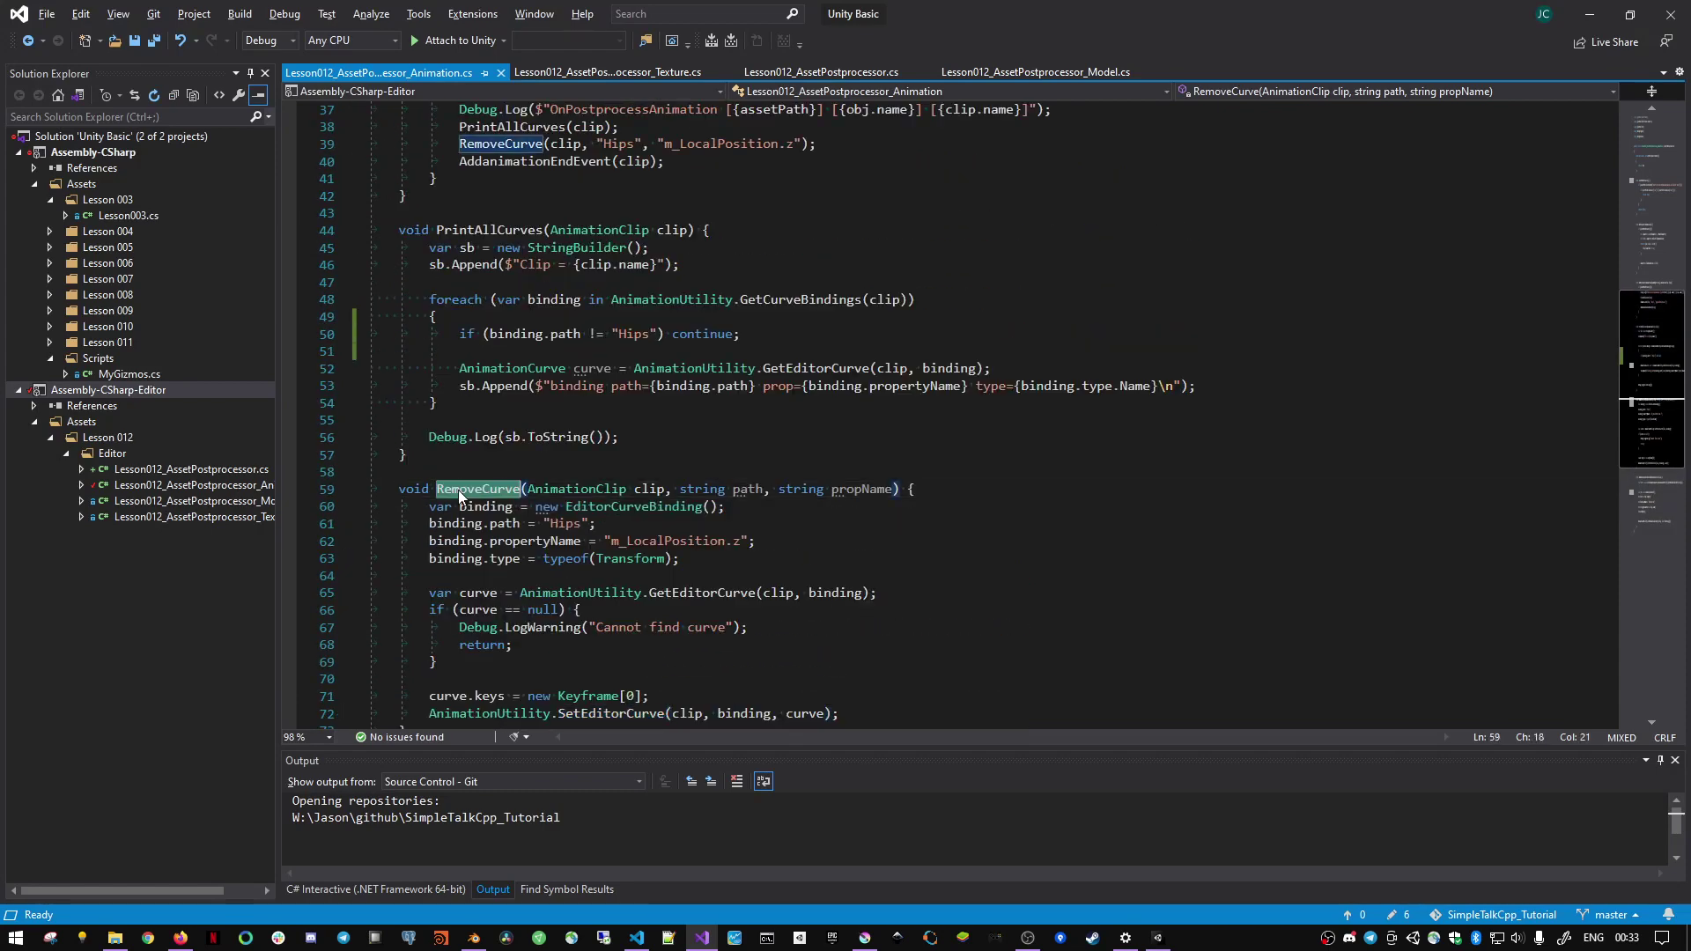
scroll(643, 497, up, 3)
key(alt+Tab)
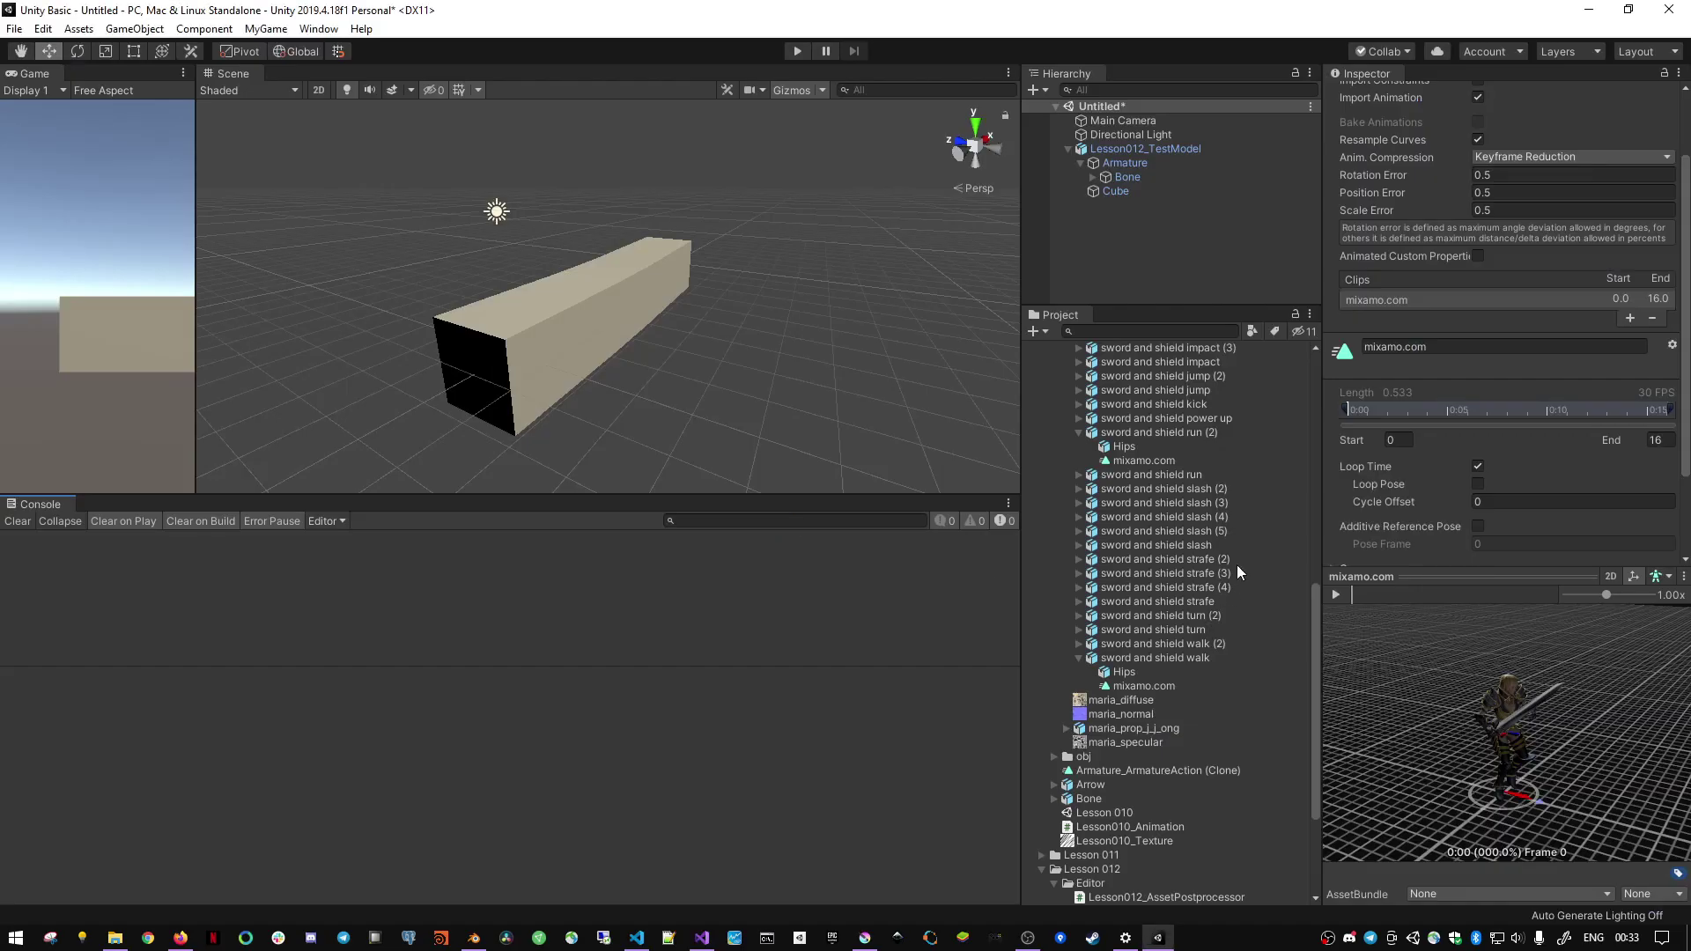
- Reimport sword and shield run (2), open its mixamo.com clip, and dock and widen the Animation window
right_click(1185, 433)
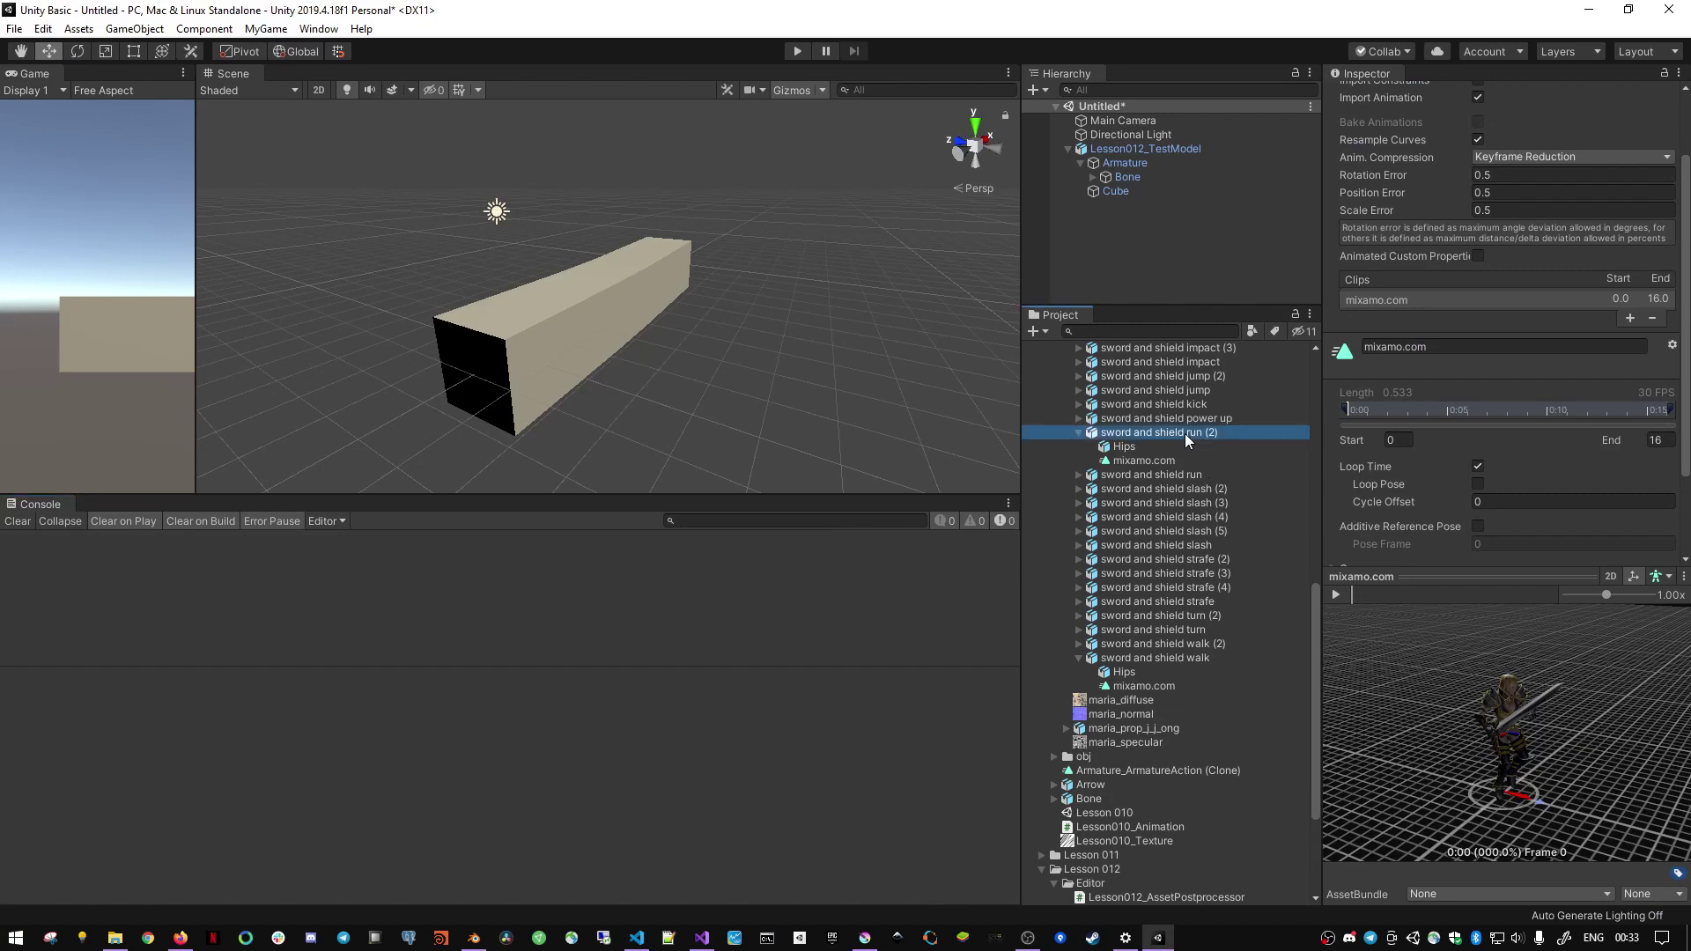
click(1277, 747)
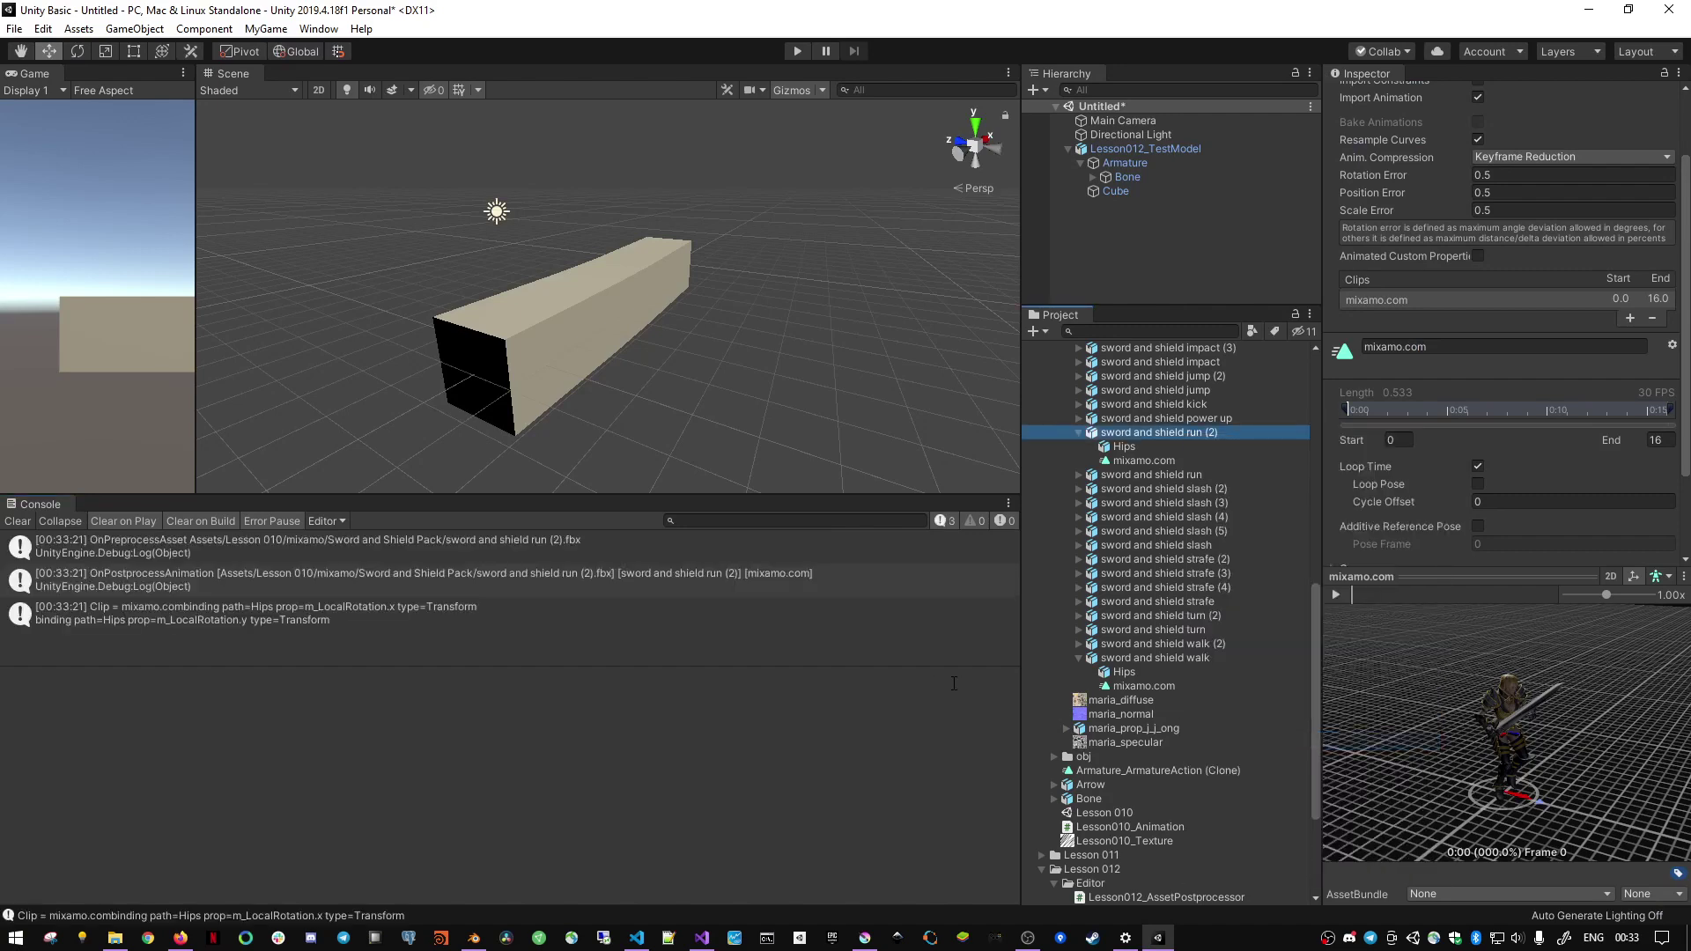
double_click(1128, 461)
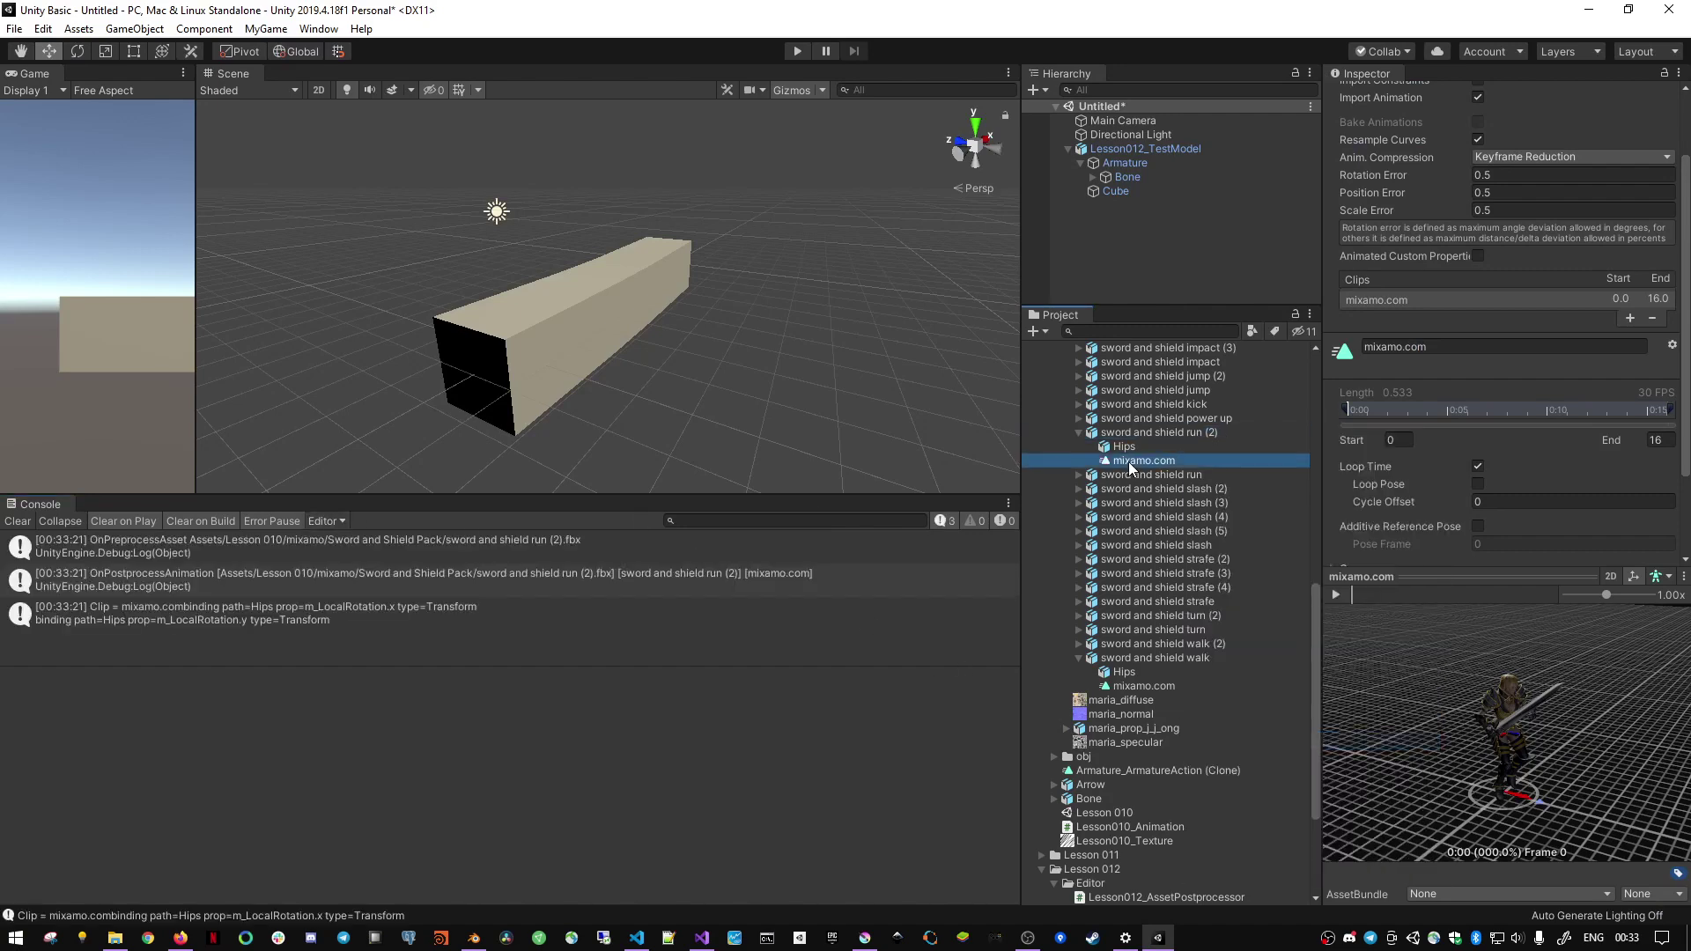
mouse_move(445, 374)
mouse_down()
mouse_move(330, 466)
mouse_move(194, 502)
mouse_up()
mouse_move(313, 495)
mouse_down()
mouse_move(148, 416)
mouse_move(983, 642)
mouse_up()
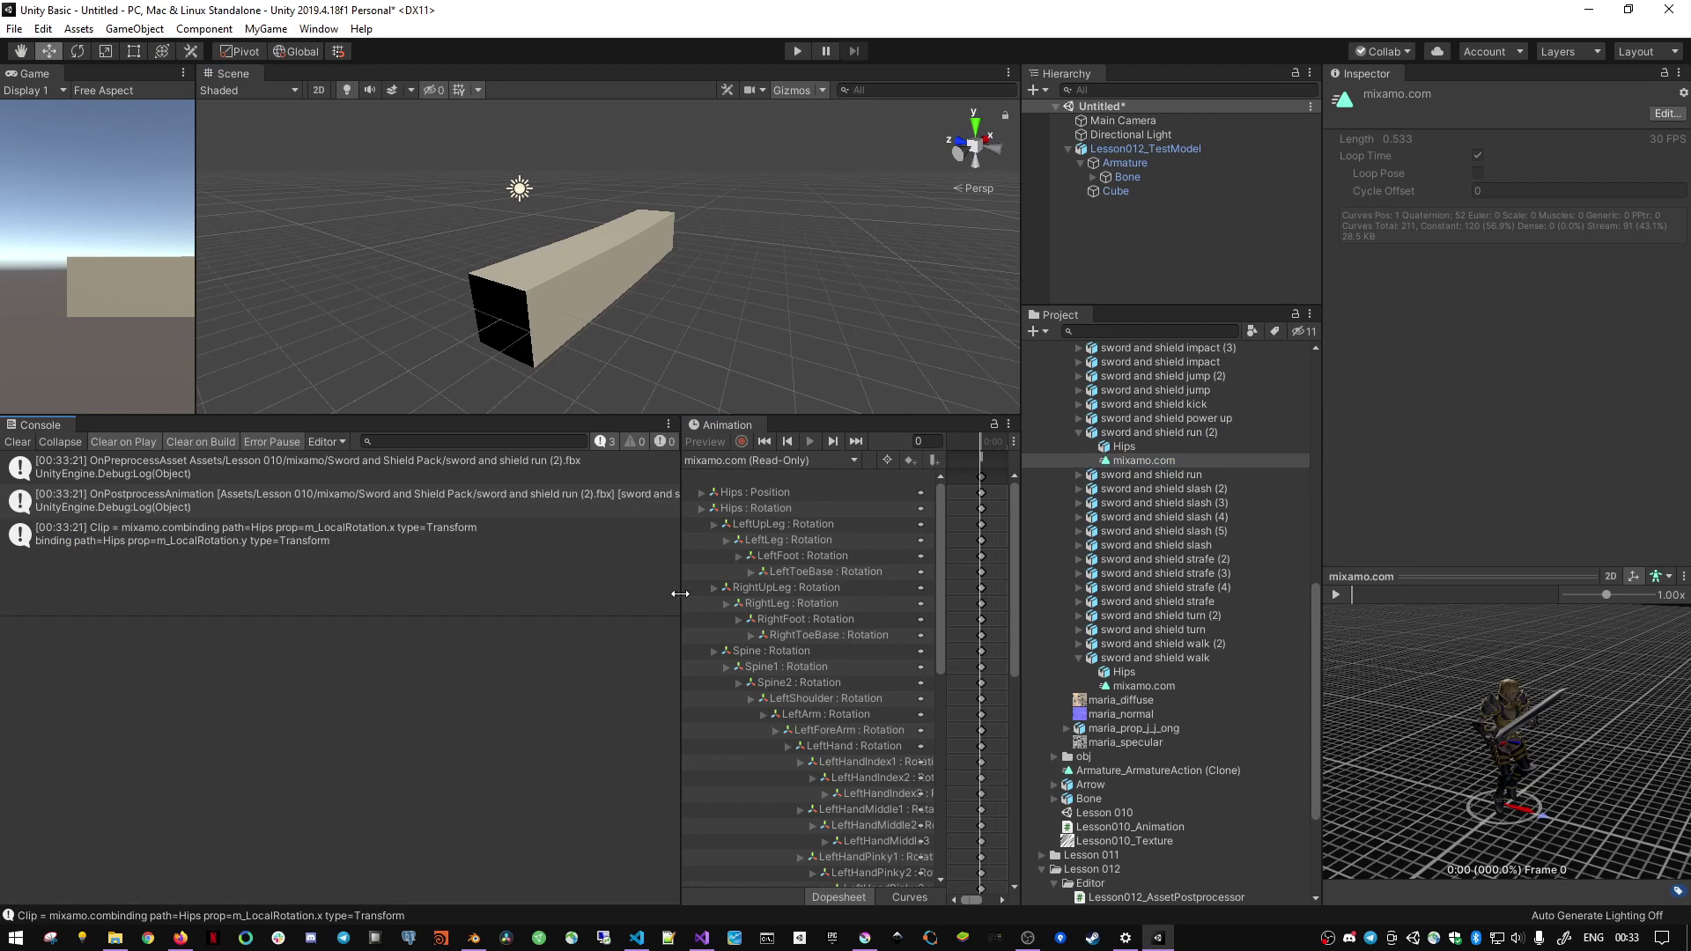
drag(679, 594, 394, 595)
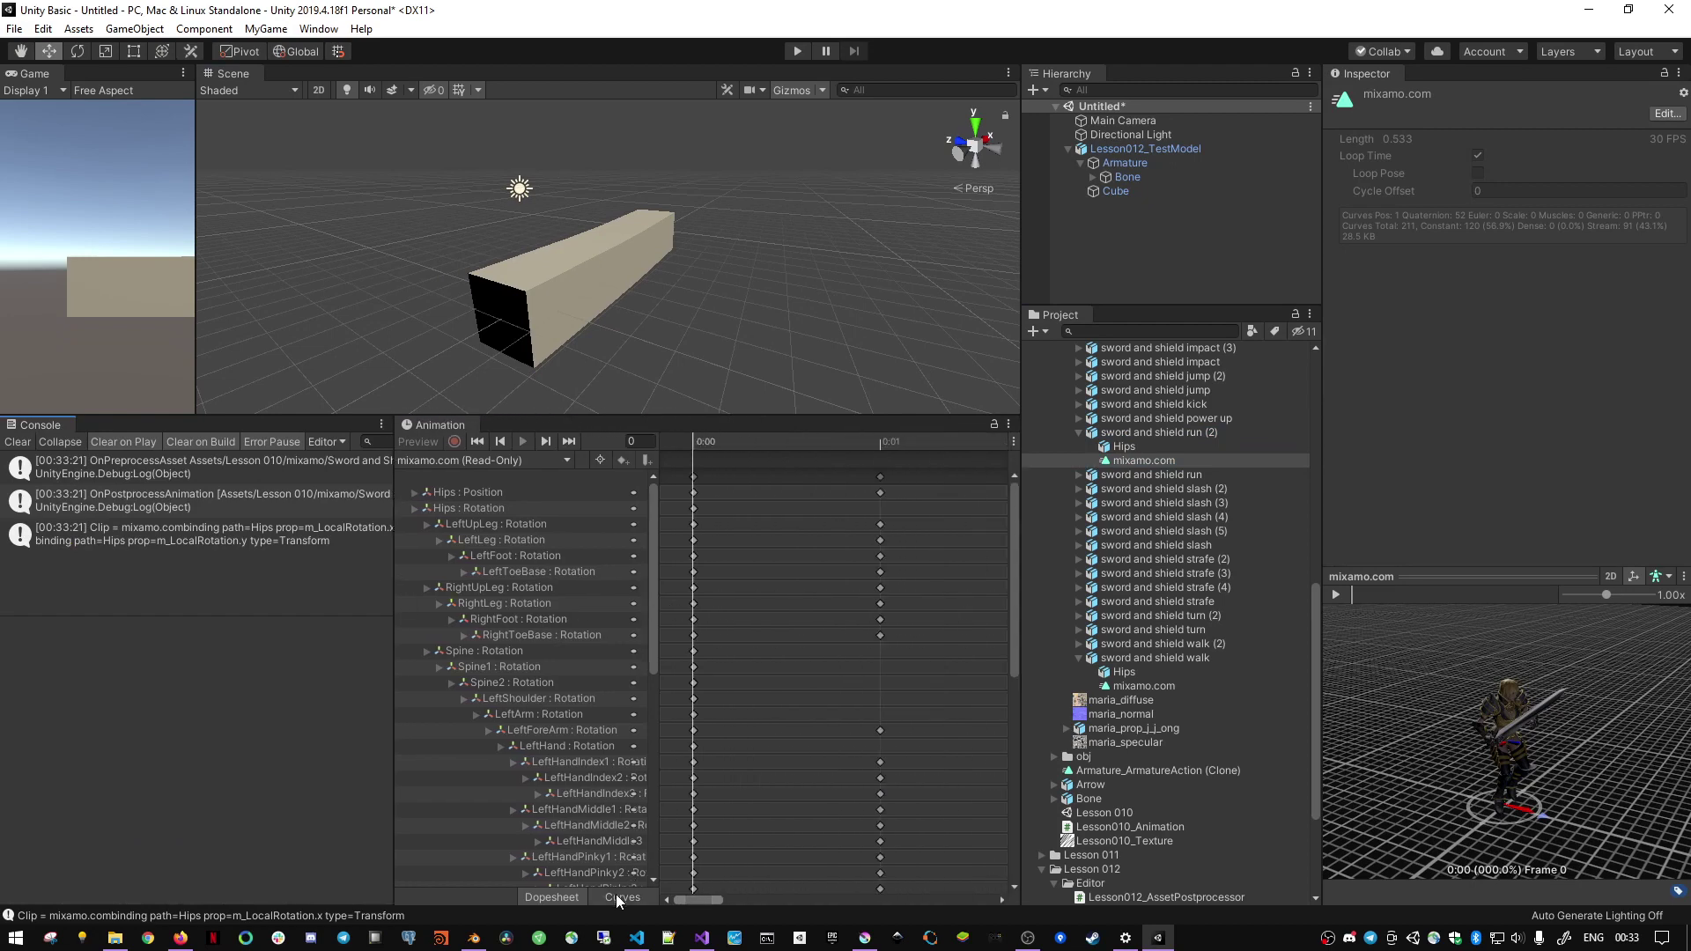
- Expand the Hips Position tracks in Curves view and compare x, y and the flat z curve
click(414, 492)
click(505, 494)
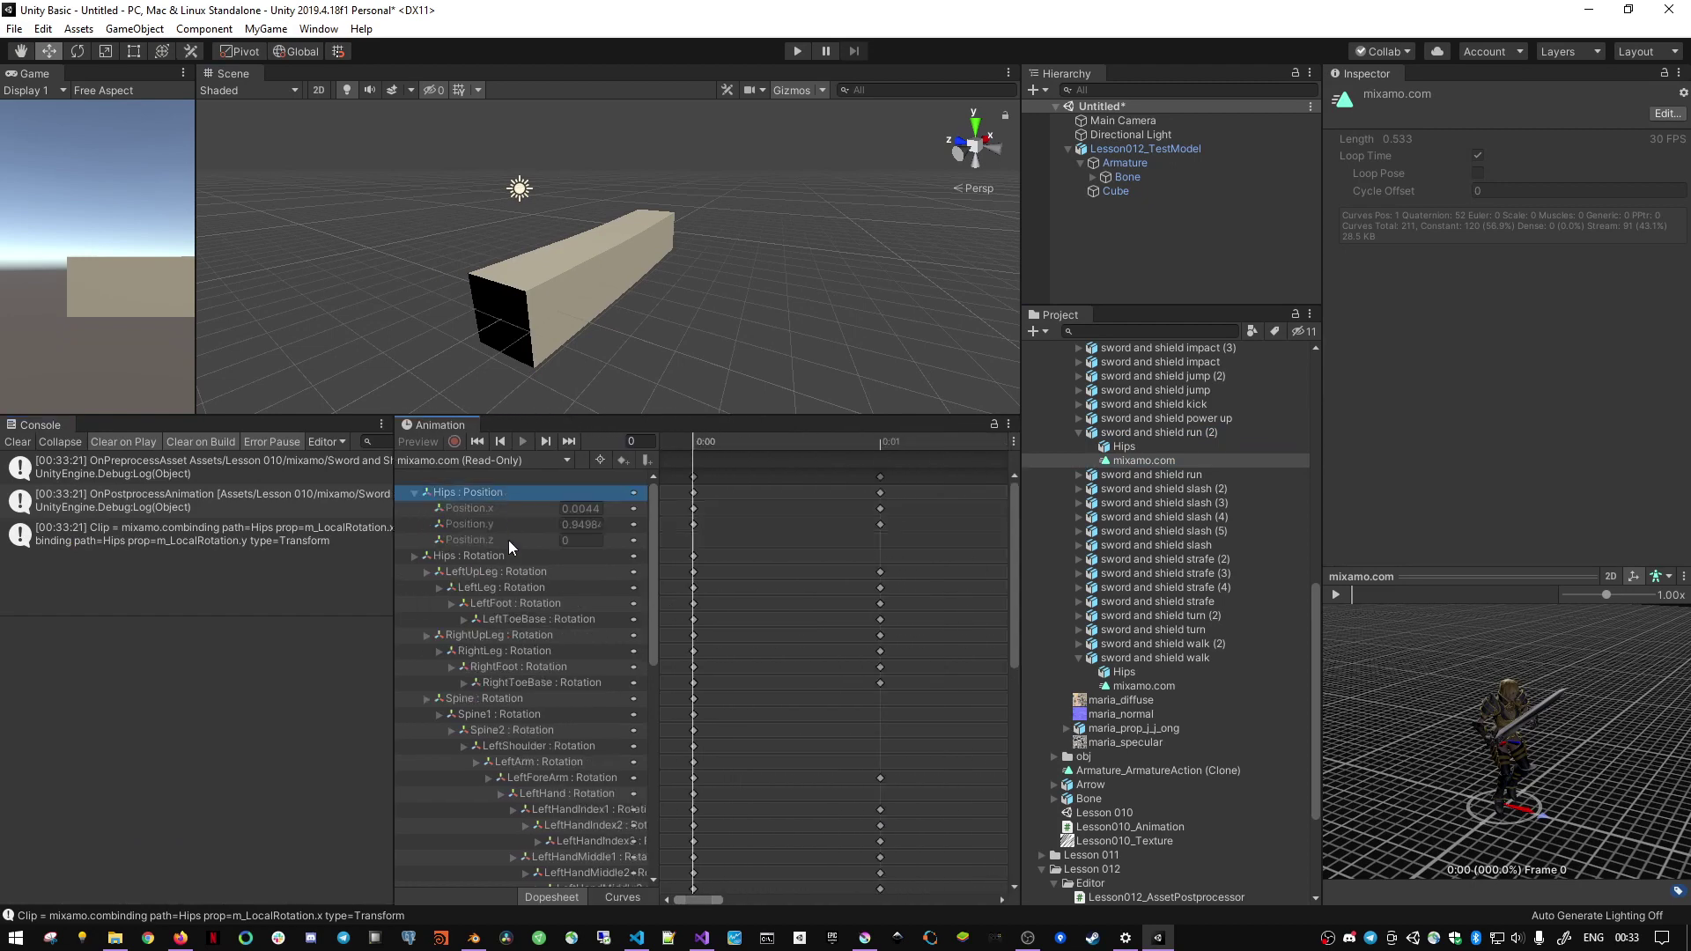
click(509, 540)
click(623, 898)
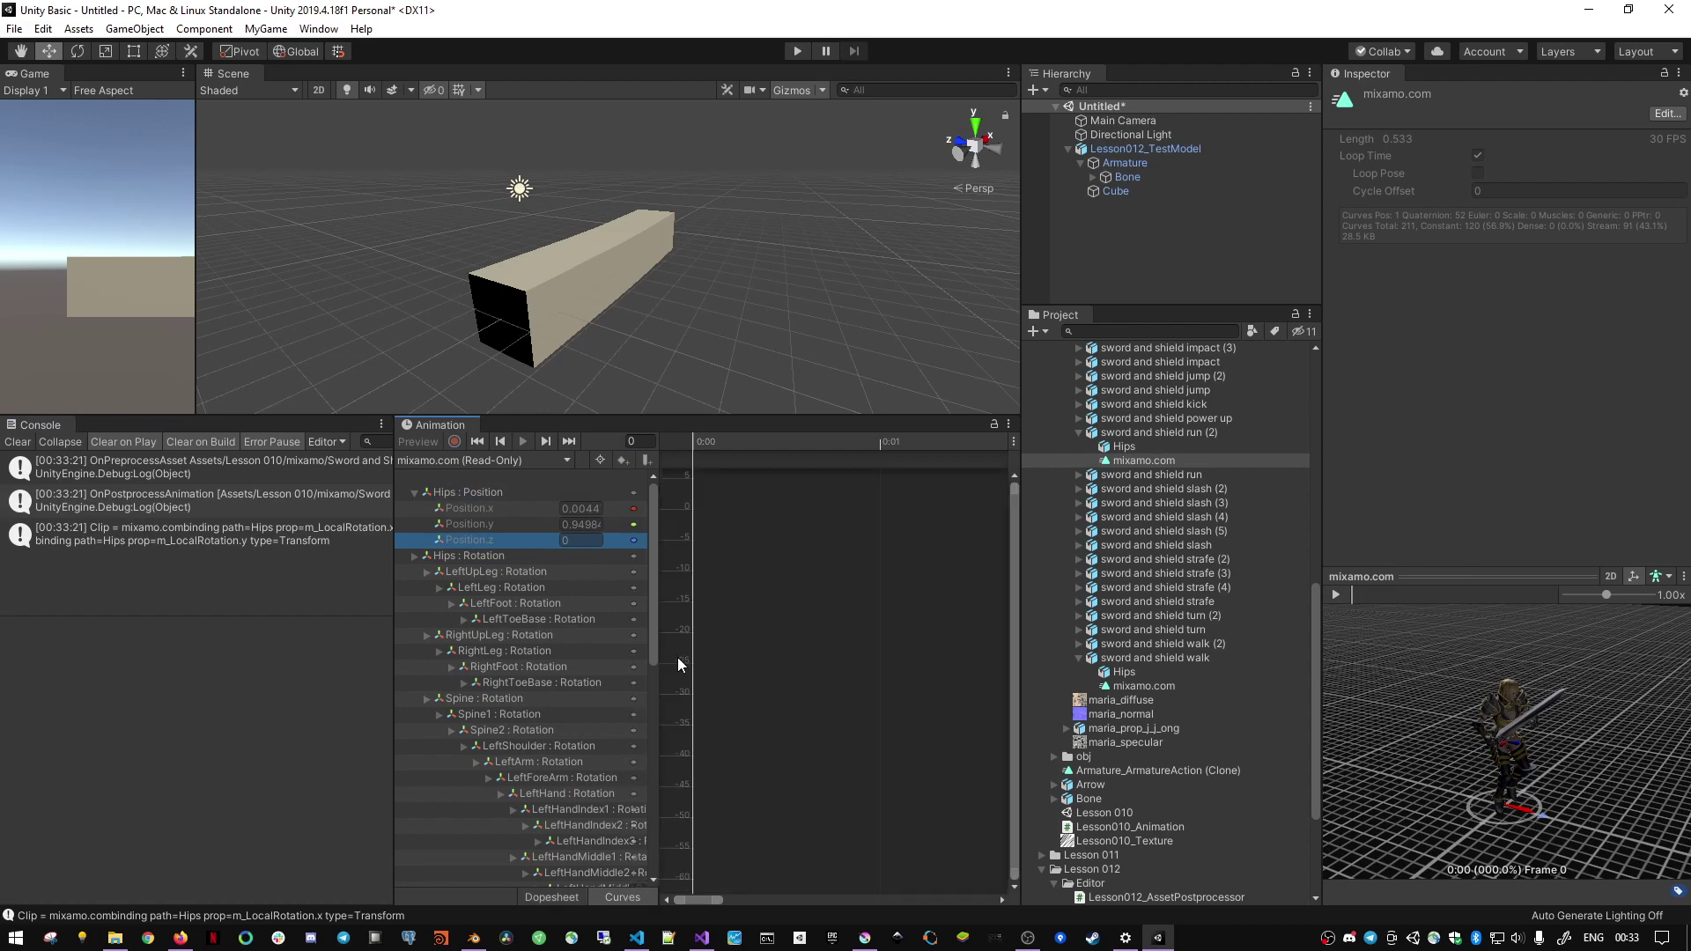
scroll(778, 638, down, 3)
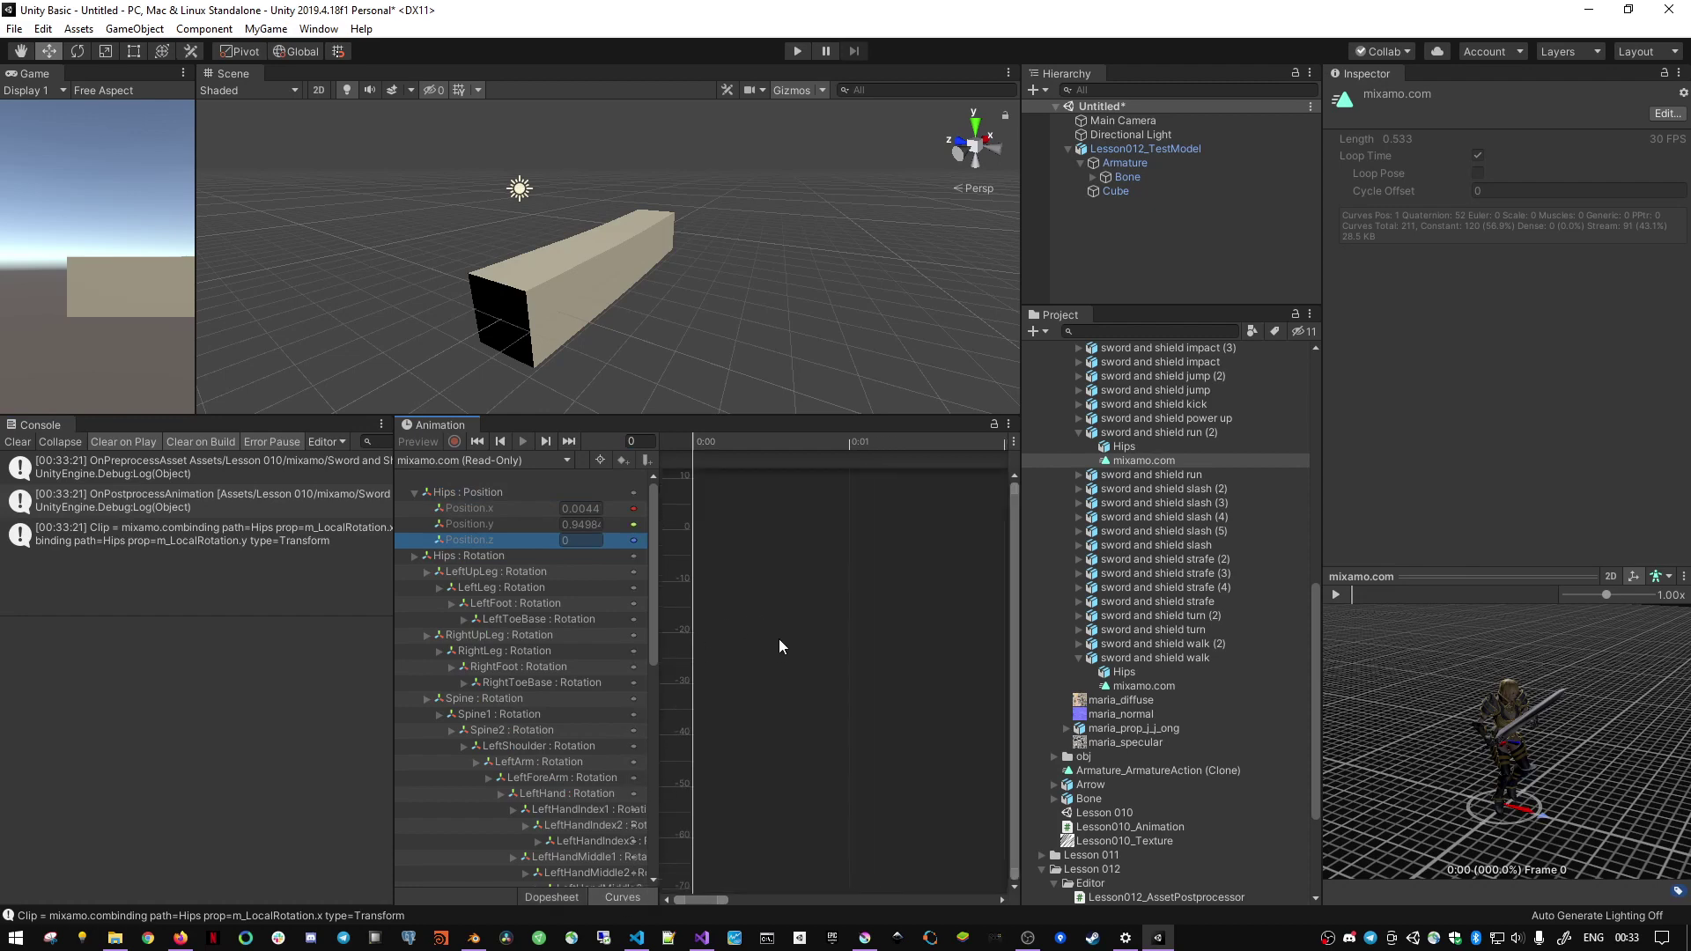
click(523, 522)
click(524, 514)
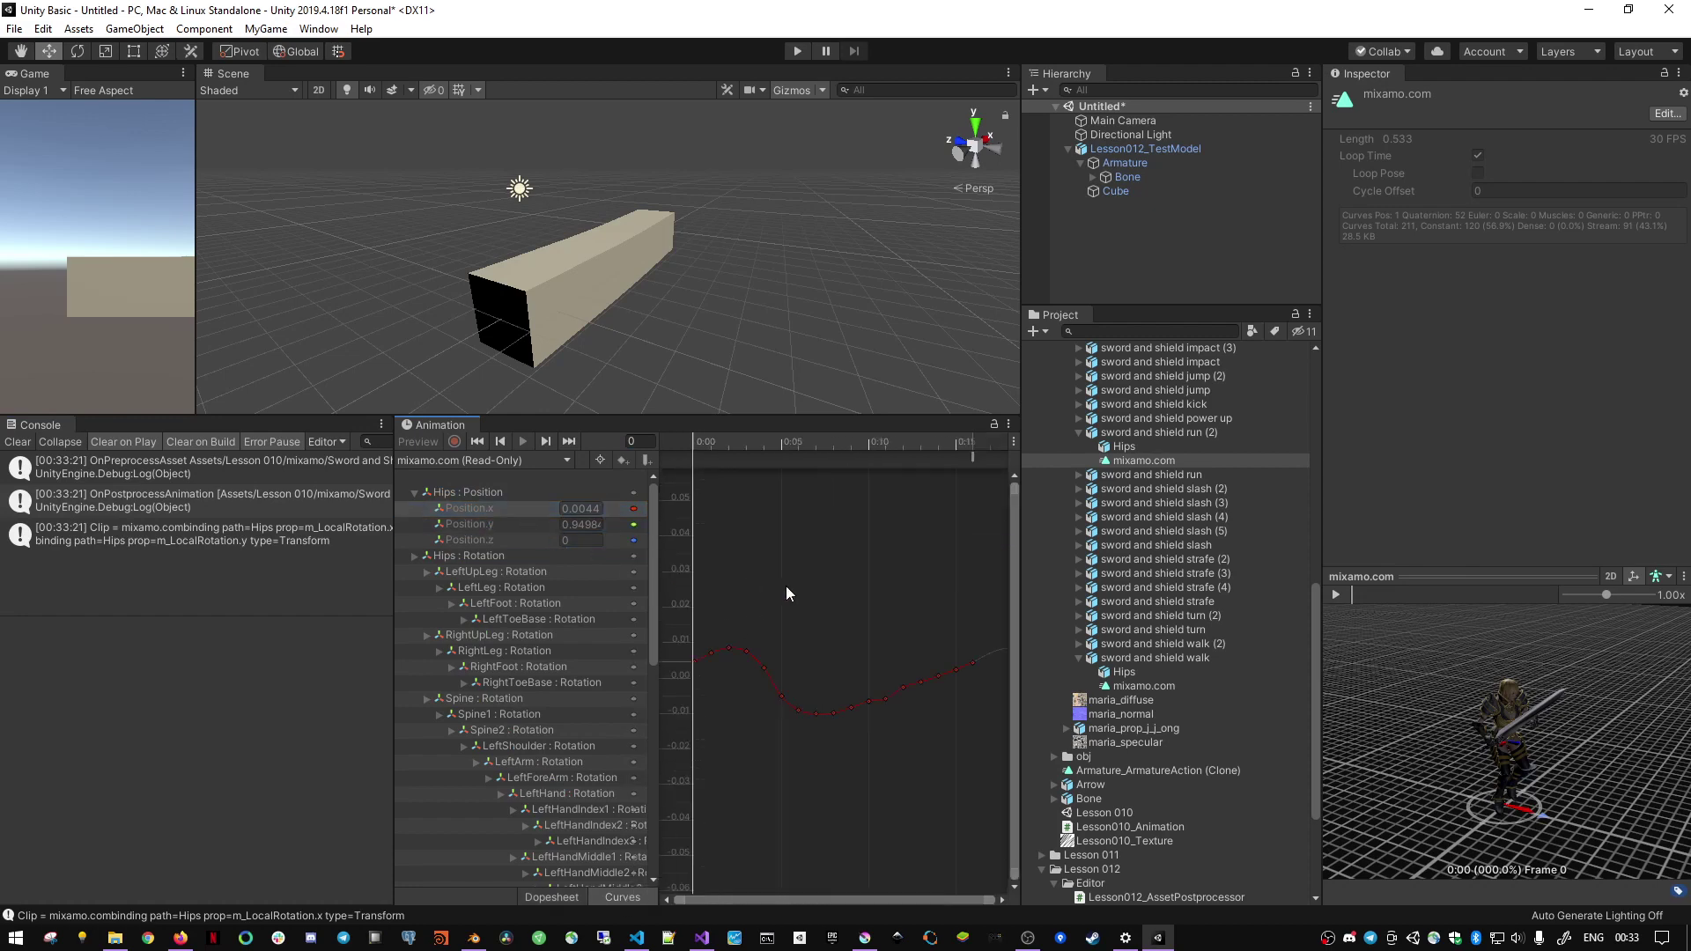
click(500, 526)
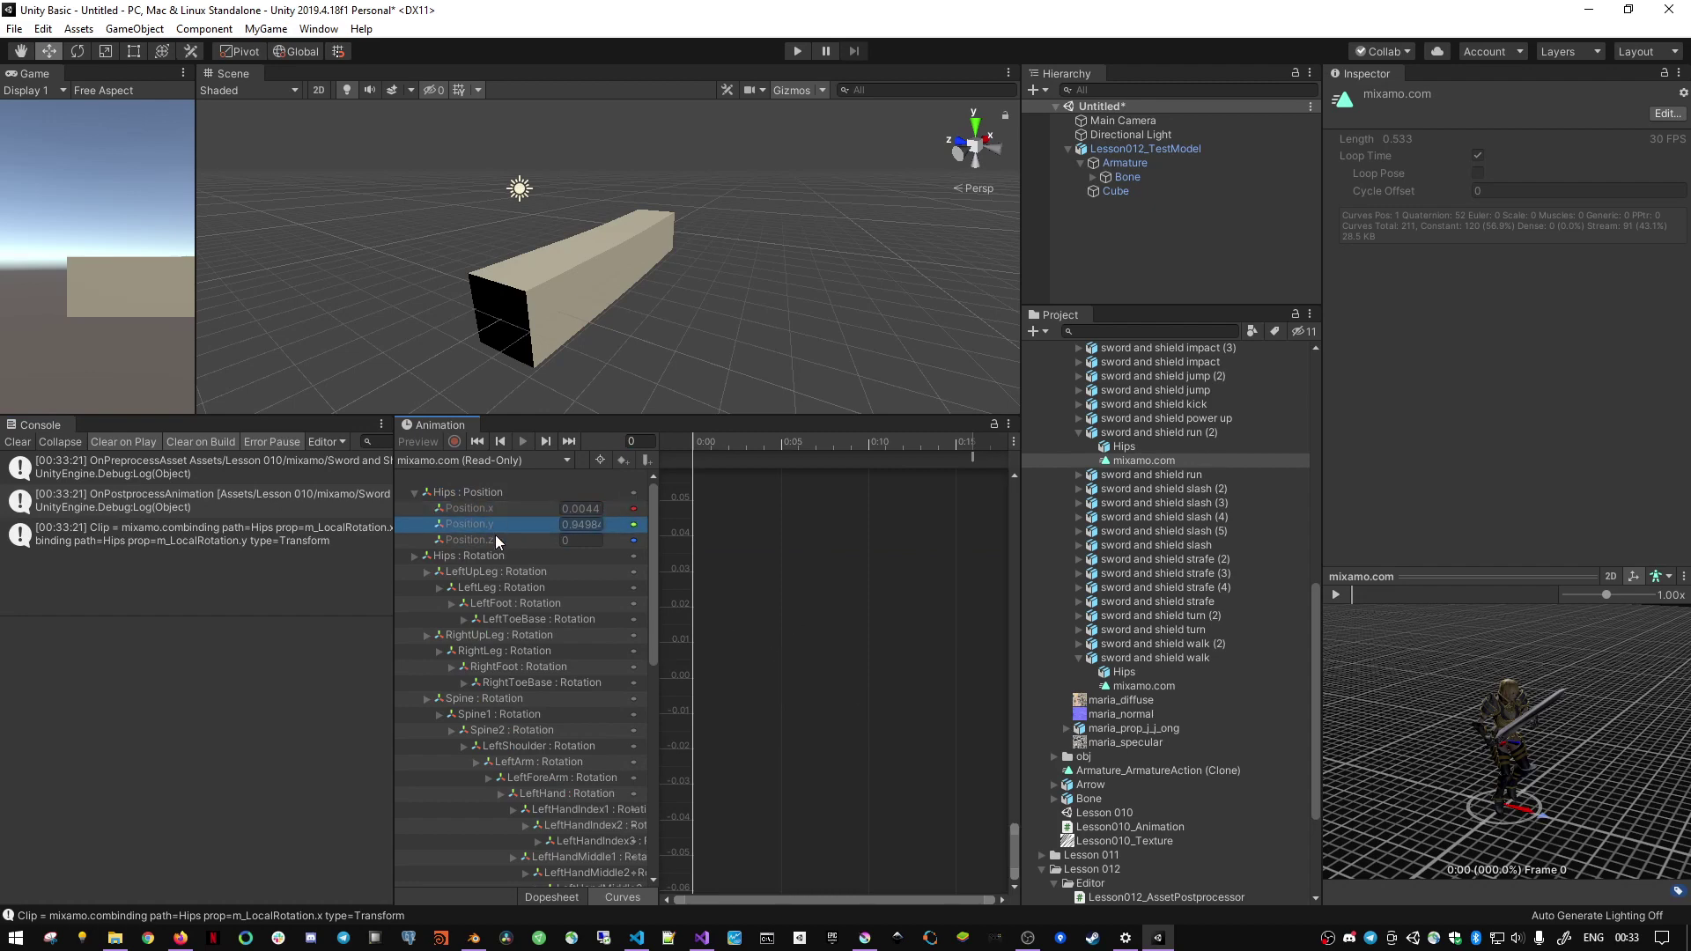
click(494, 538)
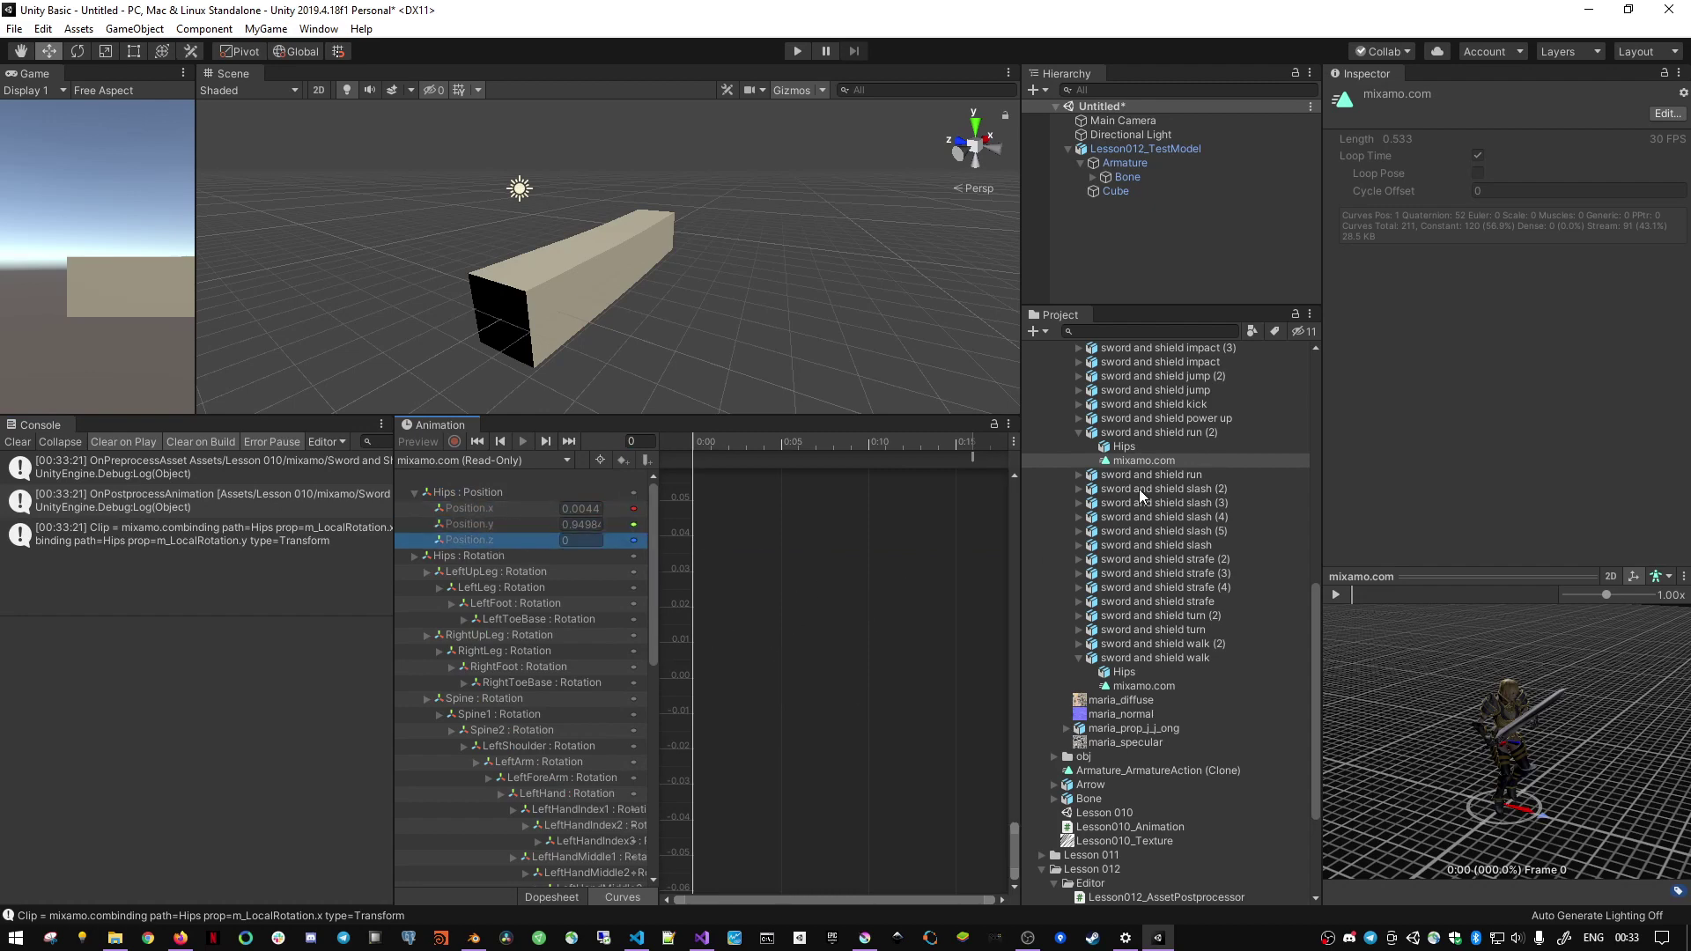
key(alt+Tab)
key(alt+Tab)
drag(1351, 590, 1359, 590)
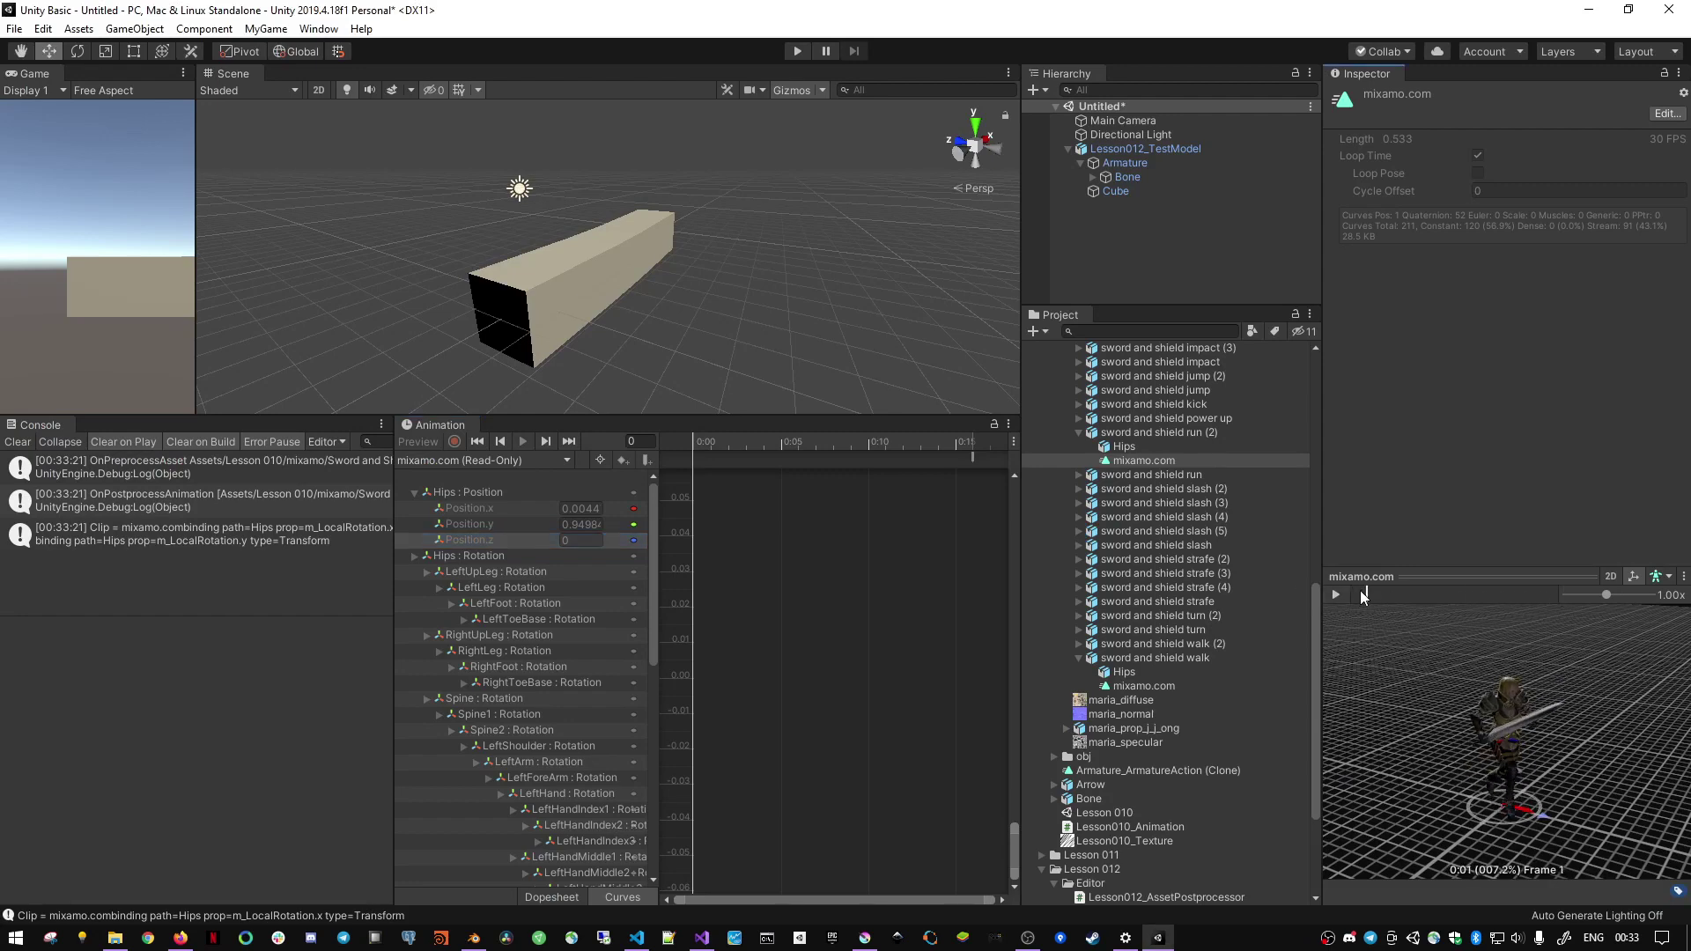
- Comment out the RemoveCurve call on line 39 and save the script
key(alt+Tab)
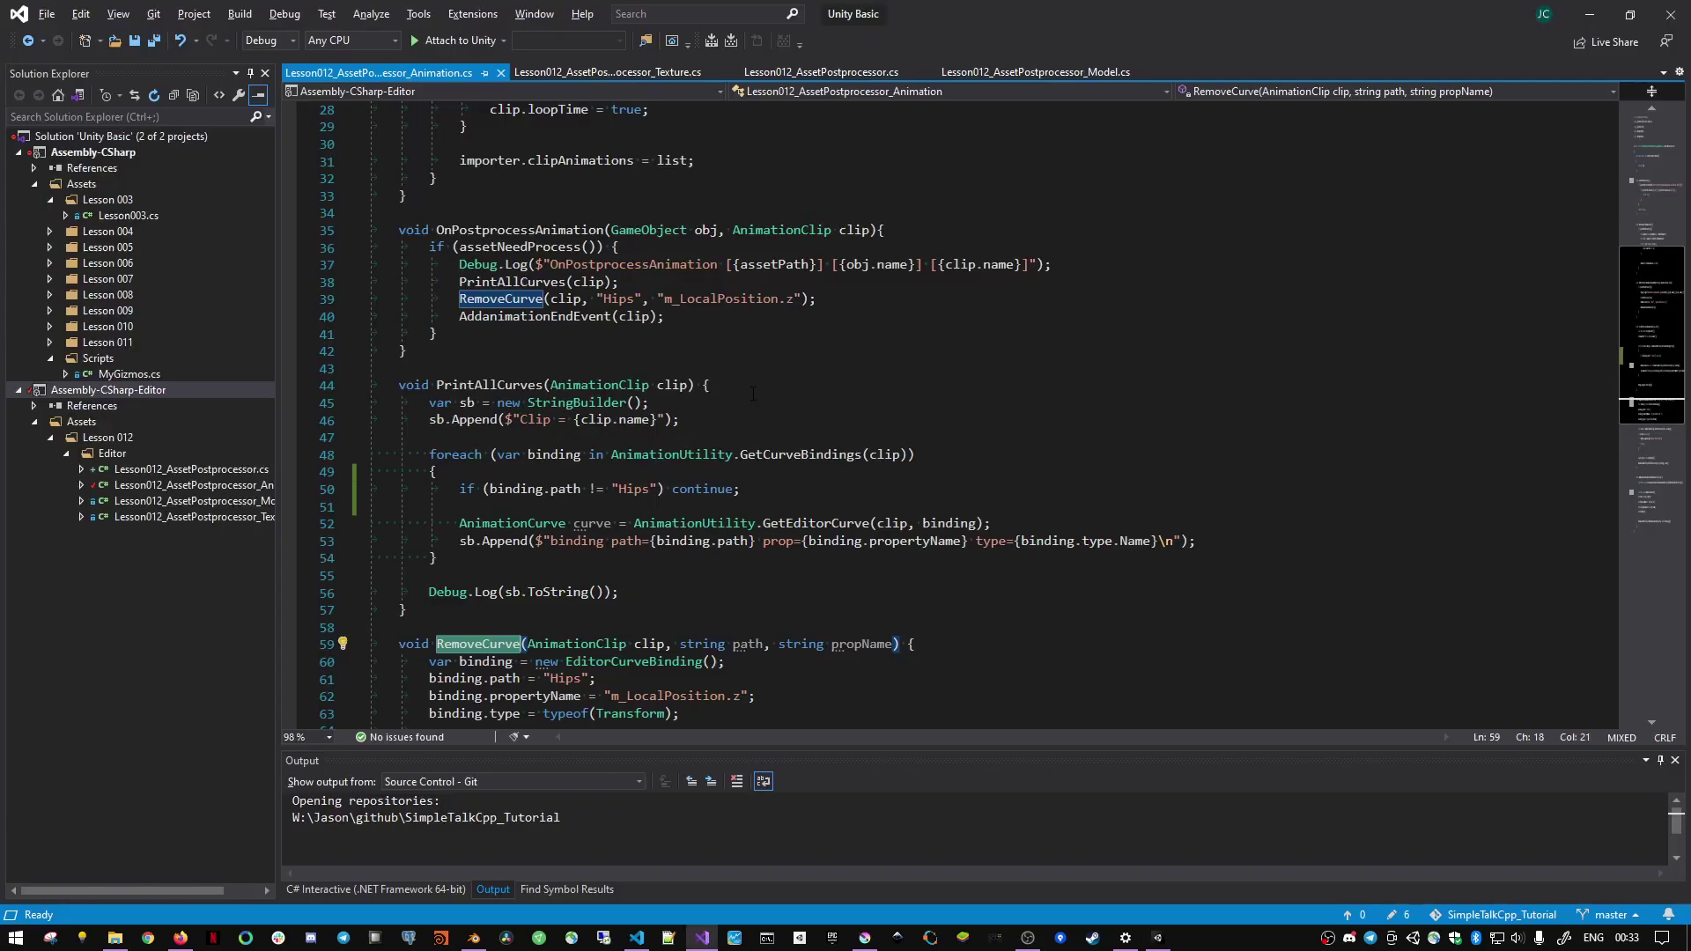
scroll(757, 405, up, 1)
click(654, 348)
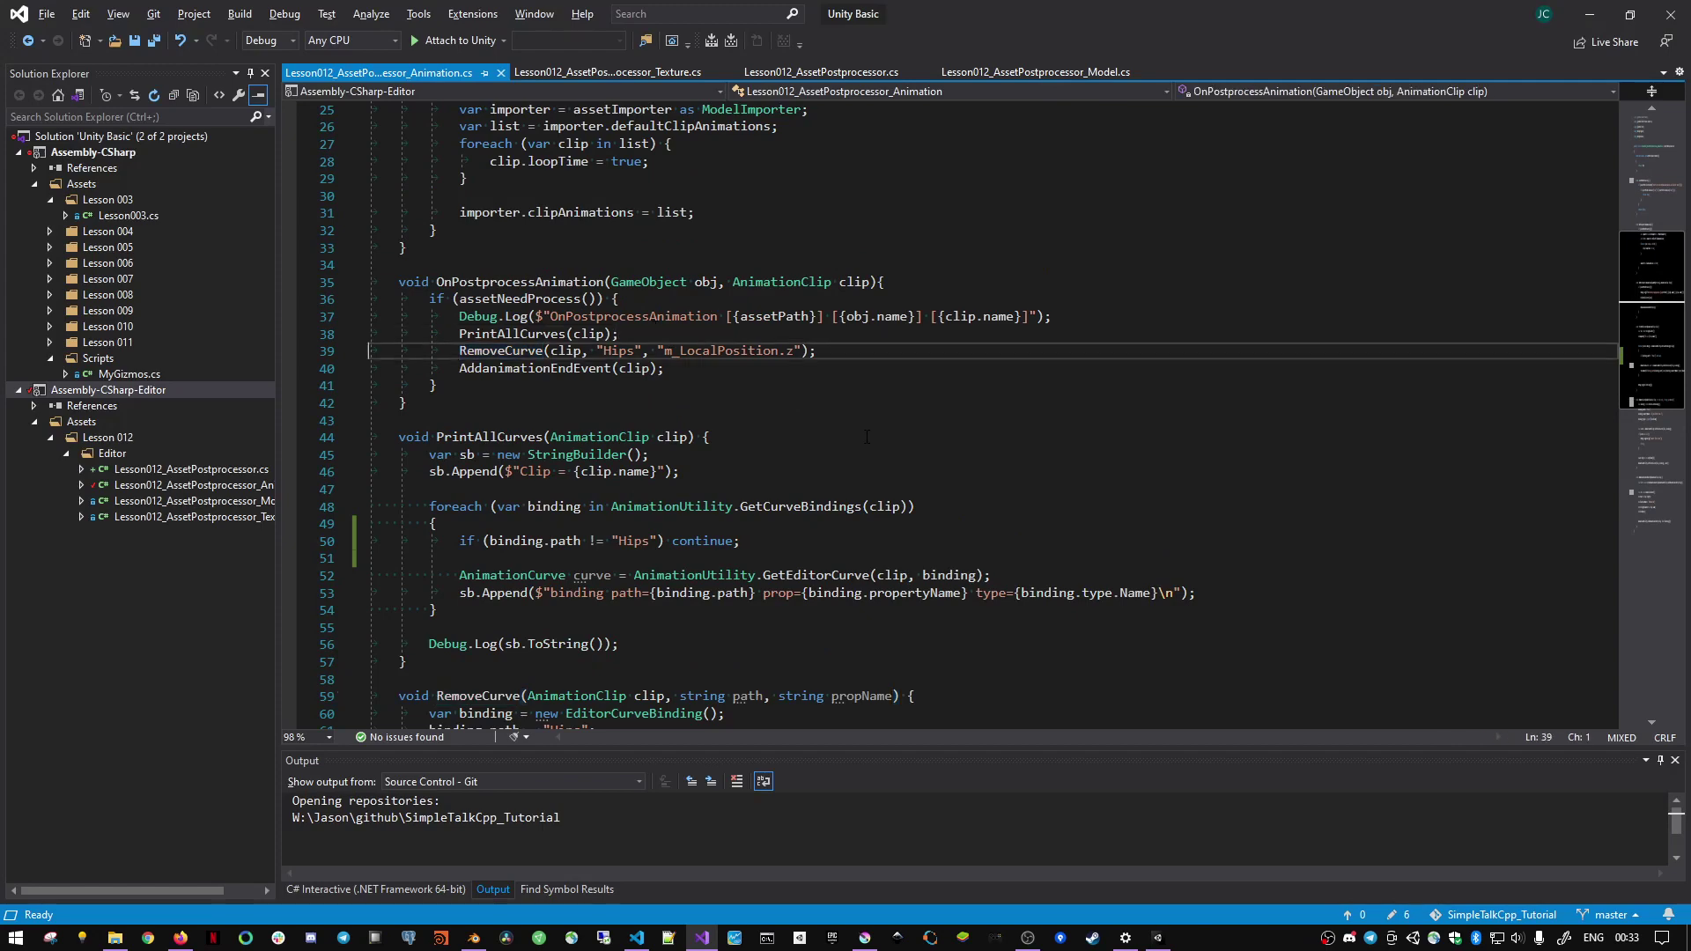
key(ctrl+k)
key(ctrl+c)
key(ctrl+s)
key(alt+Tab)
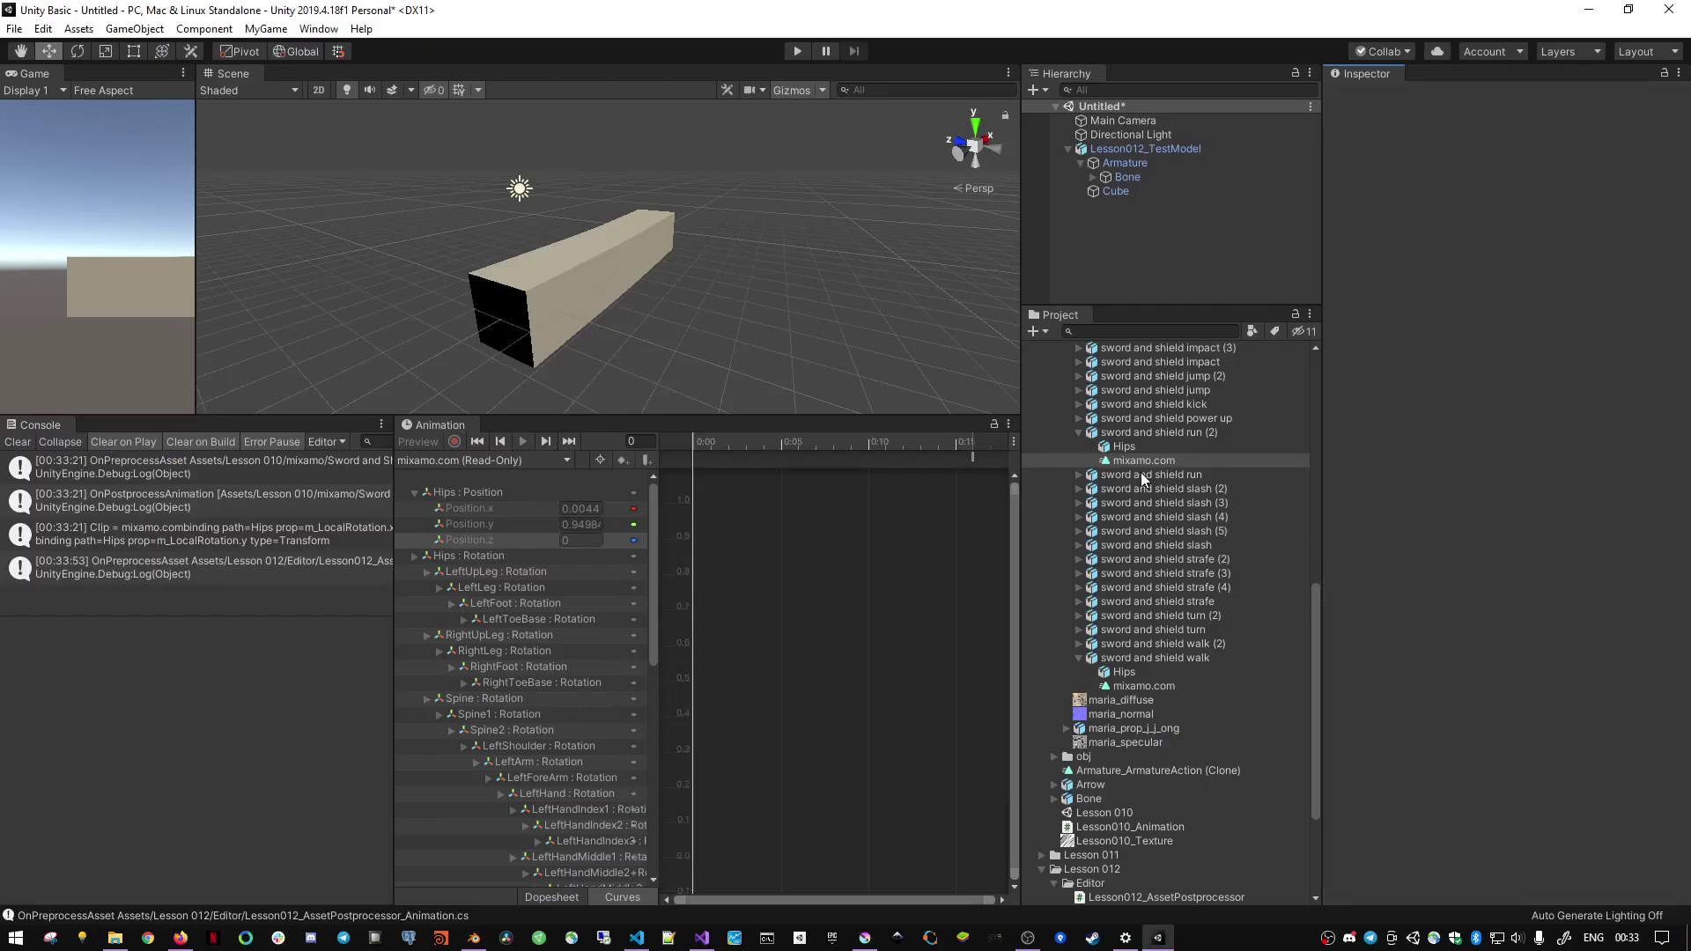
- Reimport sword and shield run (2) and scrub its restored Hips Position.z curve to frames 8 and 11
right_click(1149, 435)
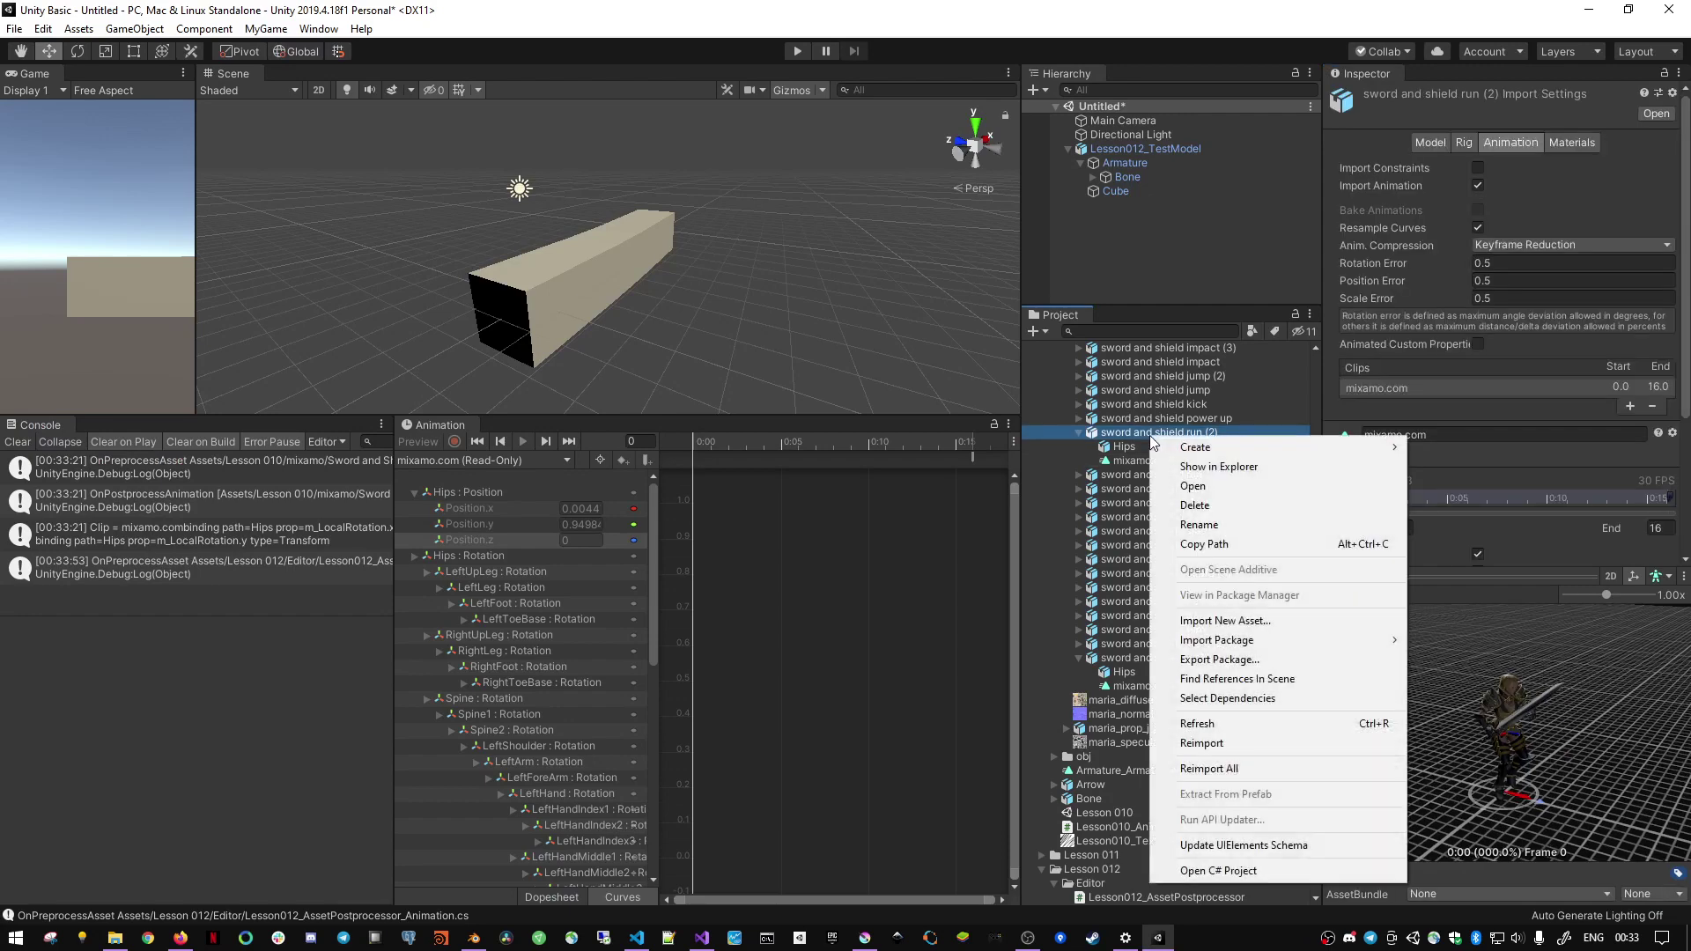
click(1239, 743)
click(481, 523)
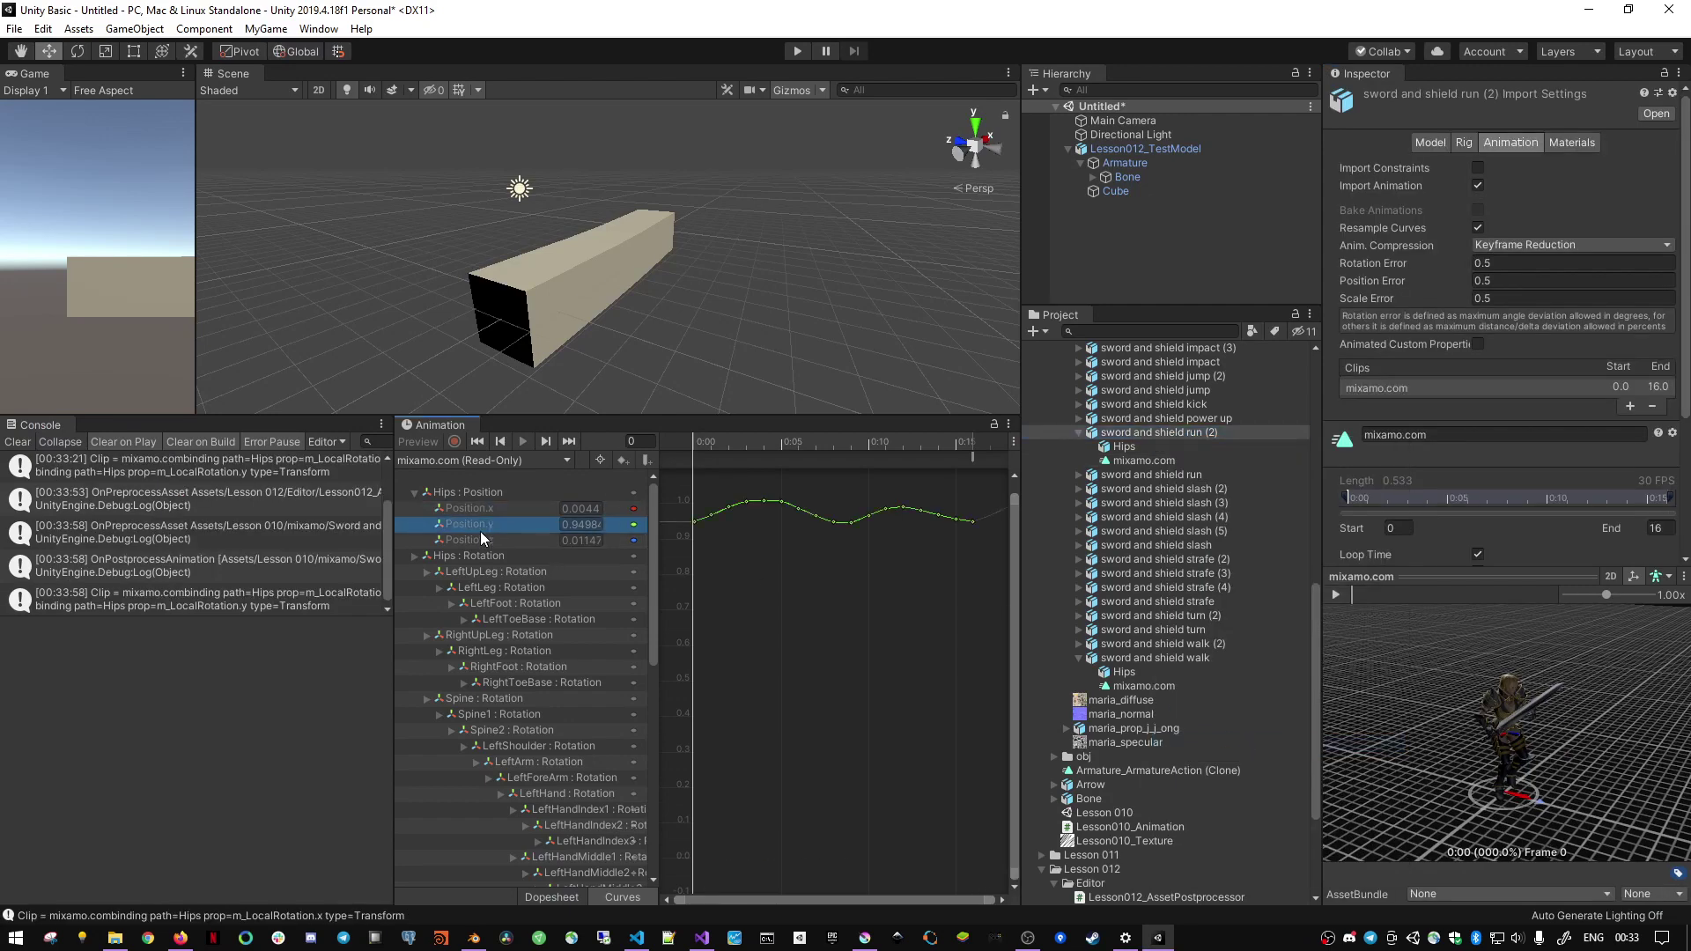
click(480, 539)
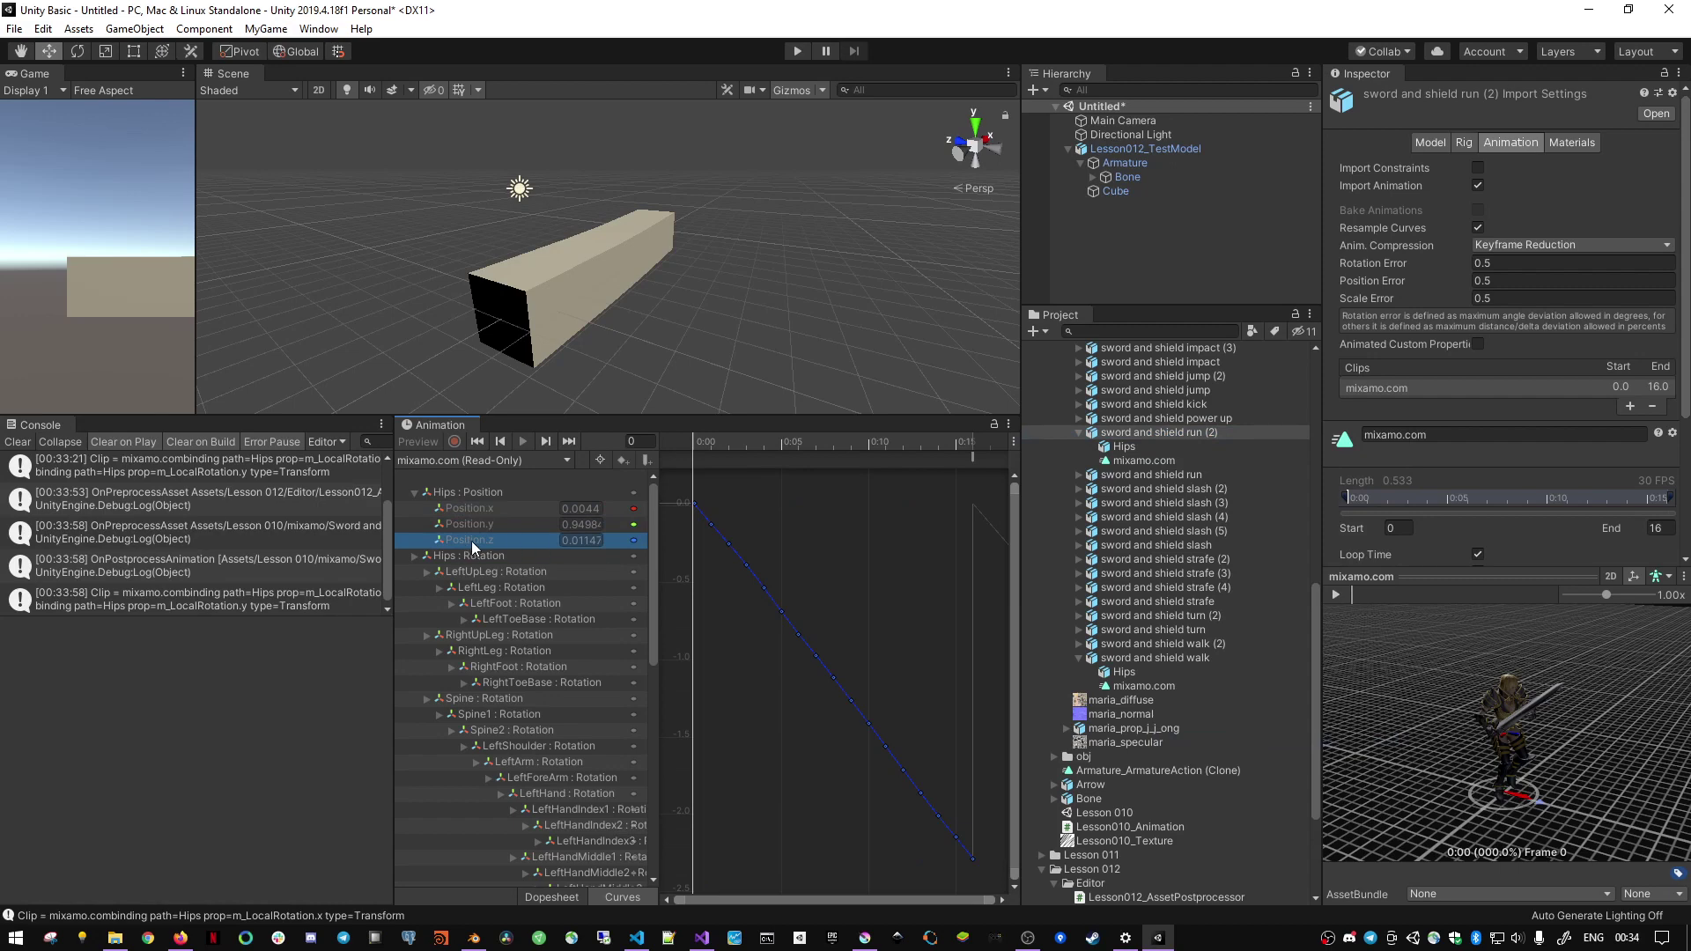
mouse_move(706, 443)
mouse_down()
mouse_move(827, 448)
mouse_move(729, 449)
mouse_up()
mouse_move(1403, 593)
mouse_down()
mouse_move(1503, 590)
mouse_move(1433, 593)
mouse_up()
- Delete the // before RemoveCurve on line 39, recompile in Unity and clear the Console
key(alt+Tab)
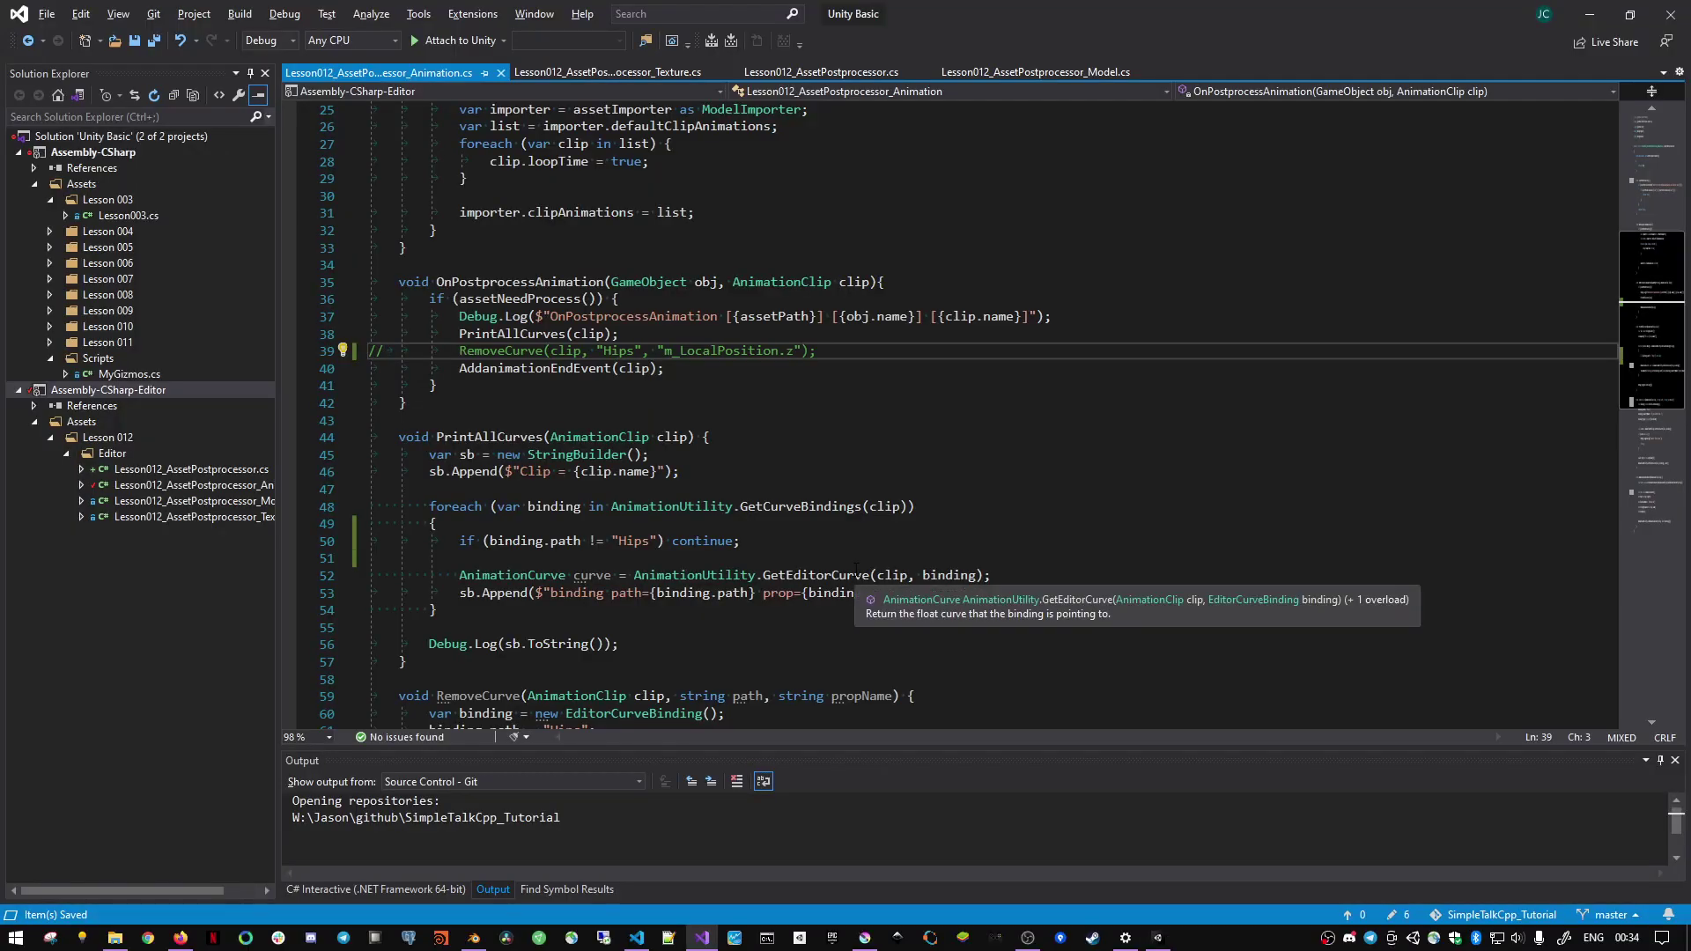
key(BackSpace)
key(BackSpace)
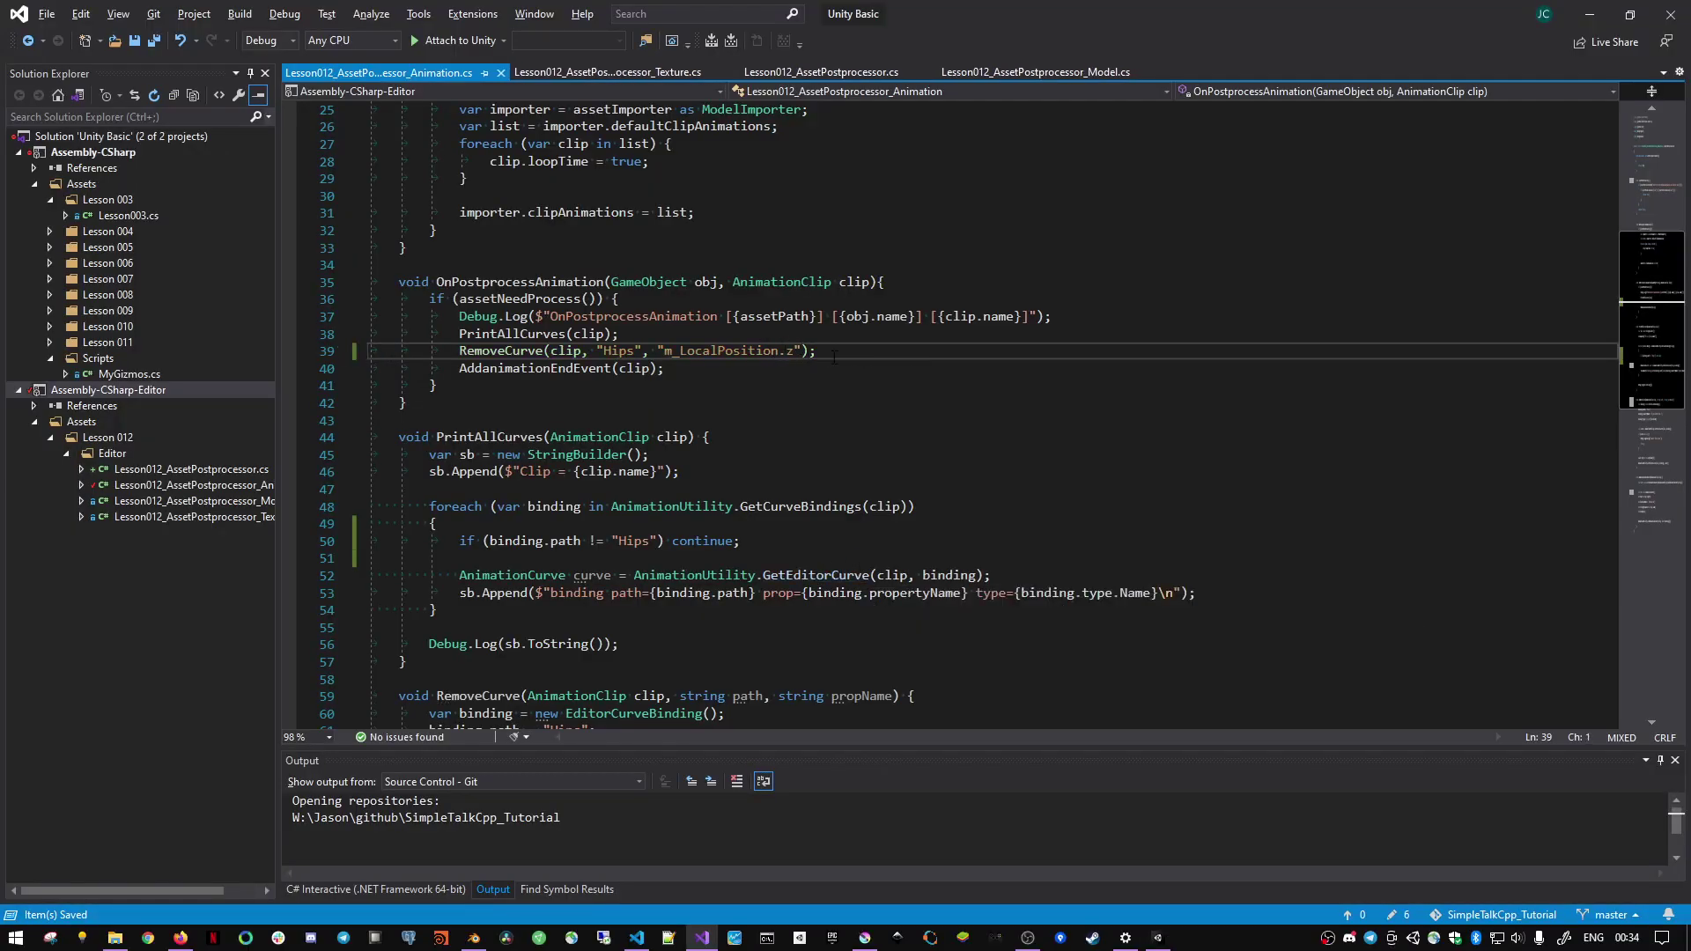
key(alt+Tab)
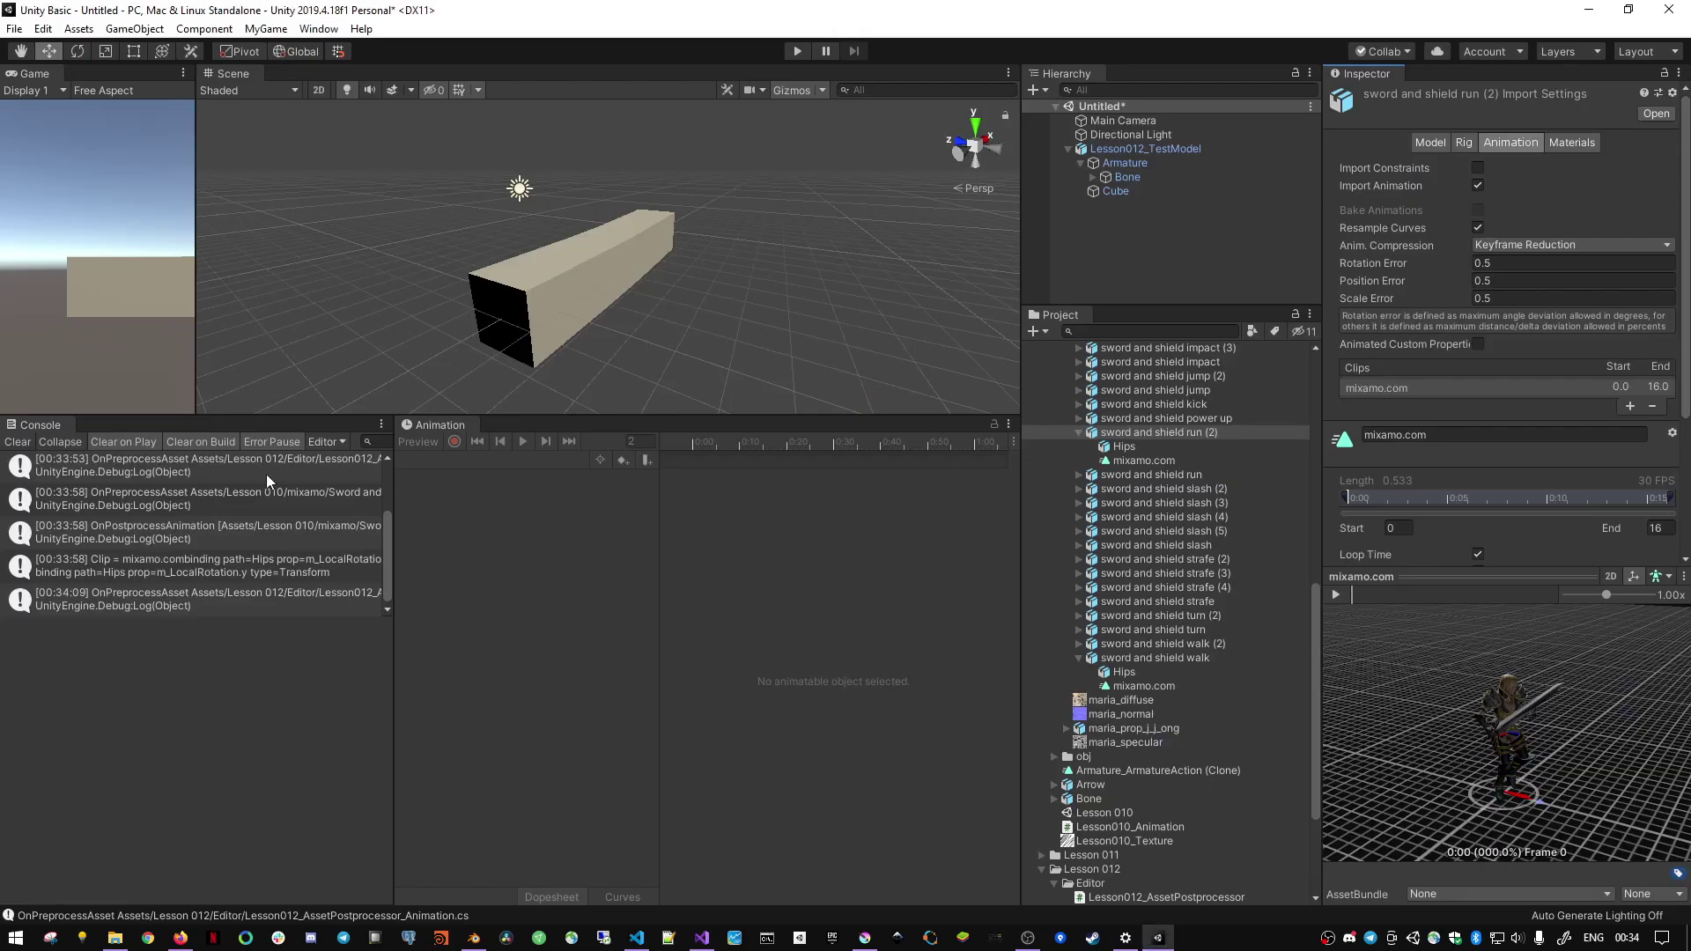
click(10, 440)
key(alt+Tab)
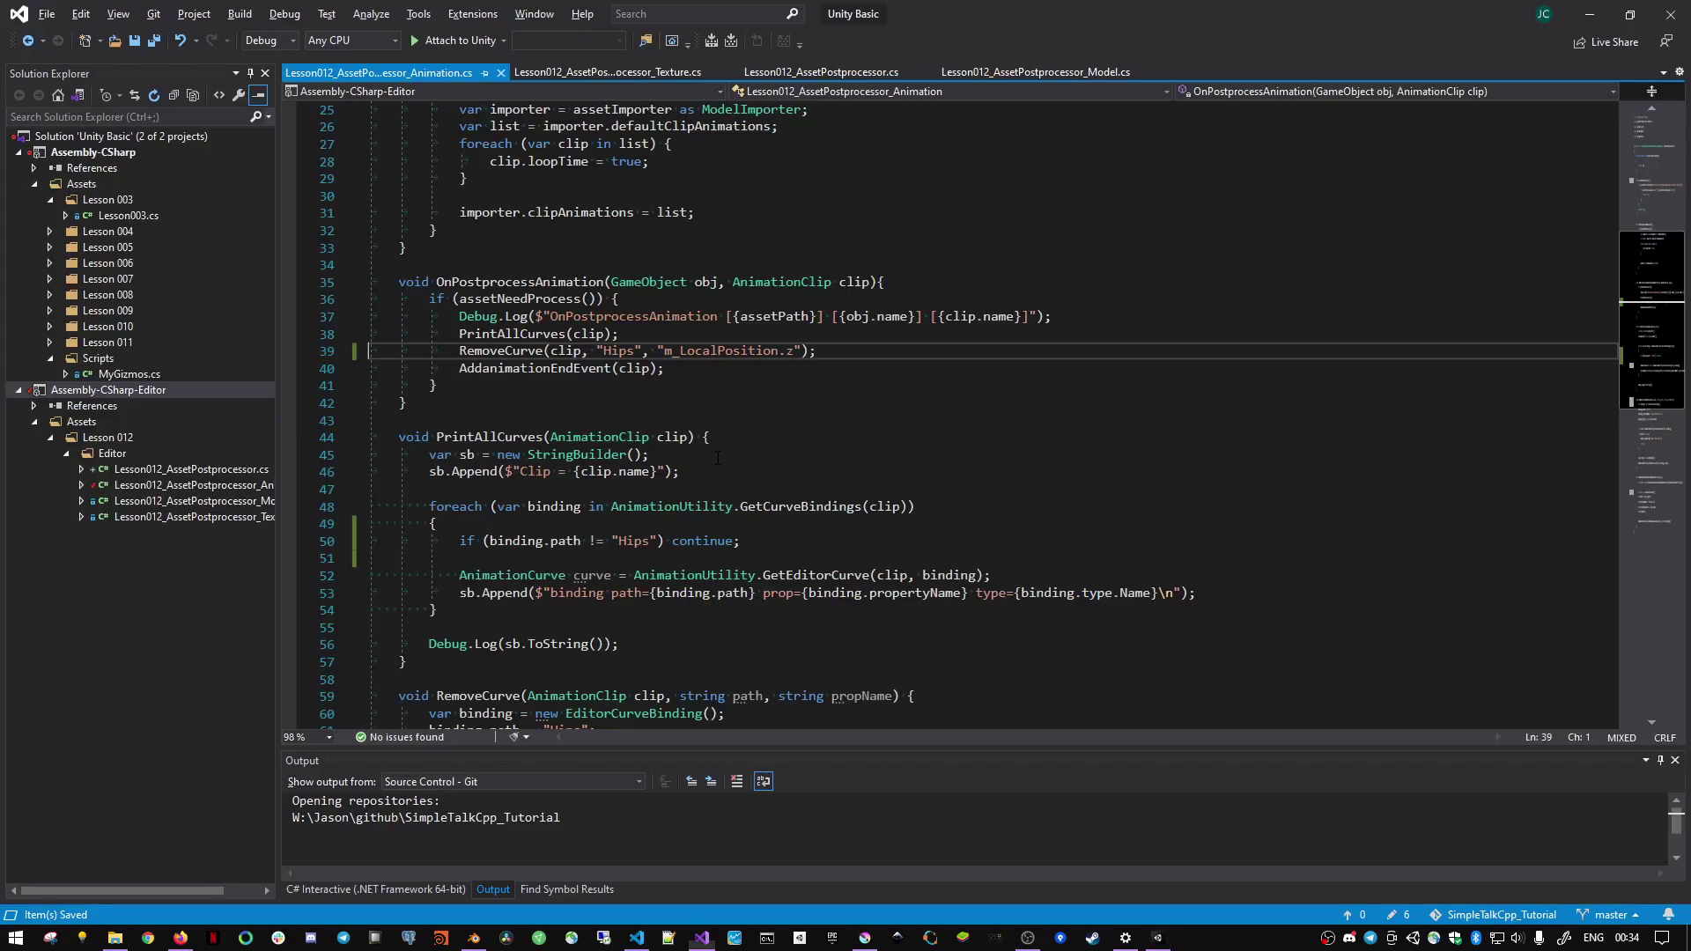
scroll(783, 509, down, 2)
scroll(783, 508, down, 3)
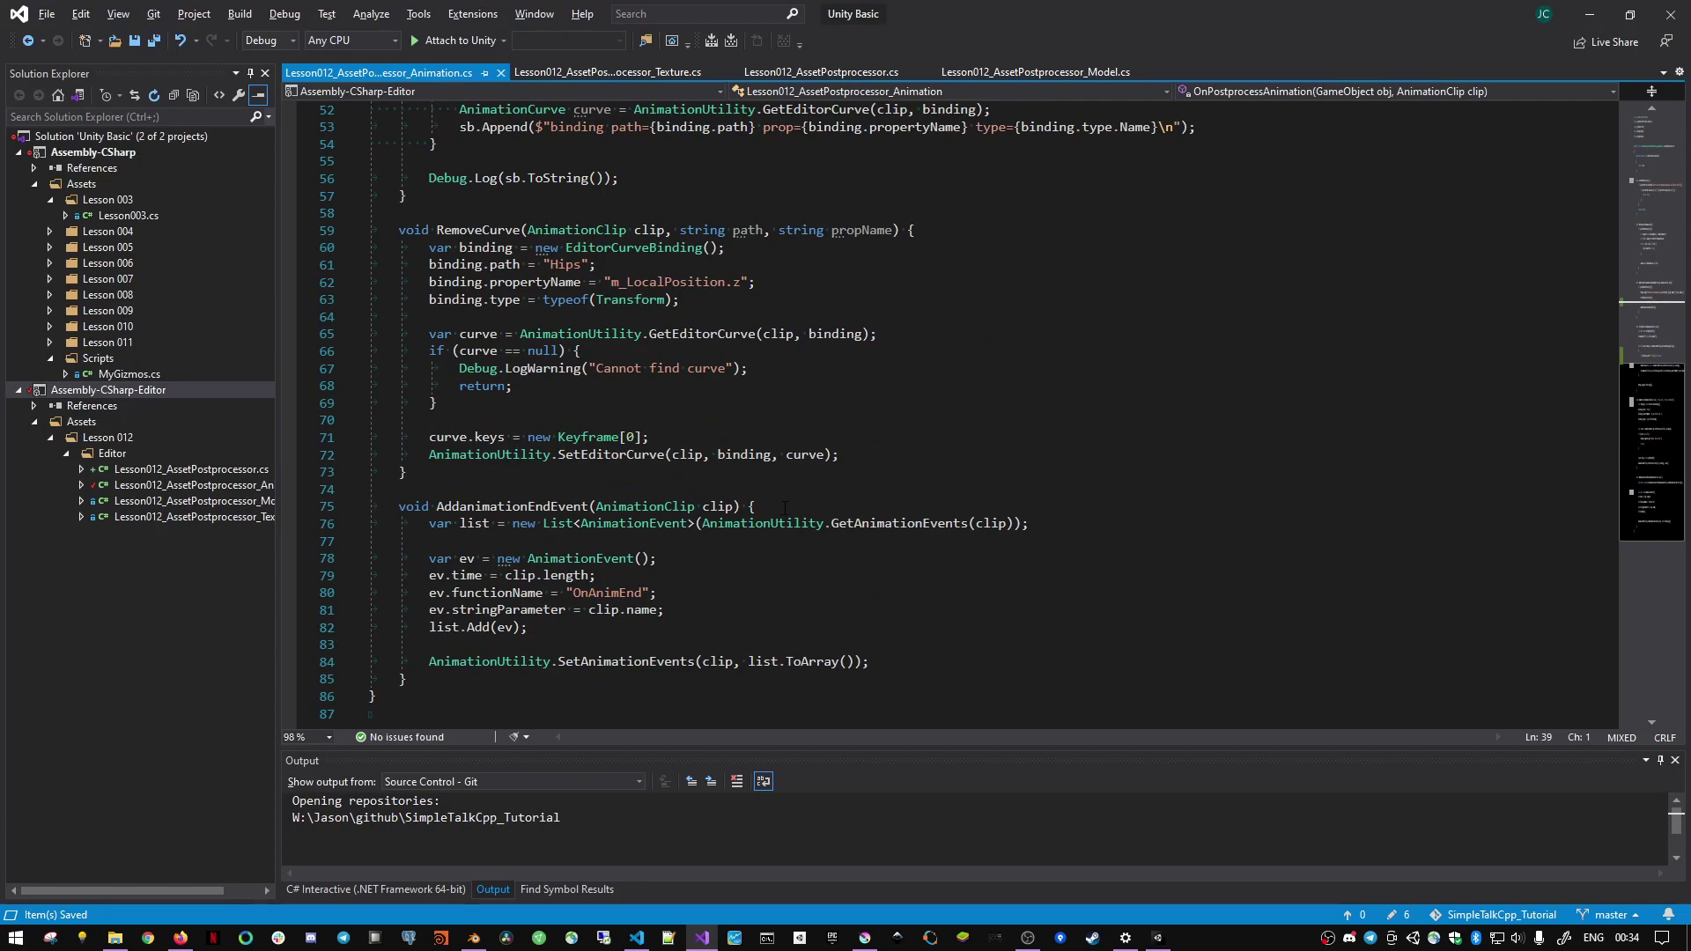
scroll(783, 508, up, 2)
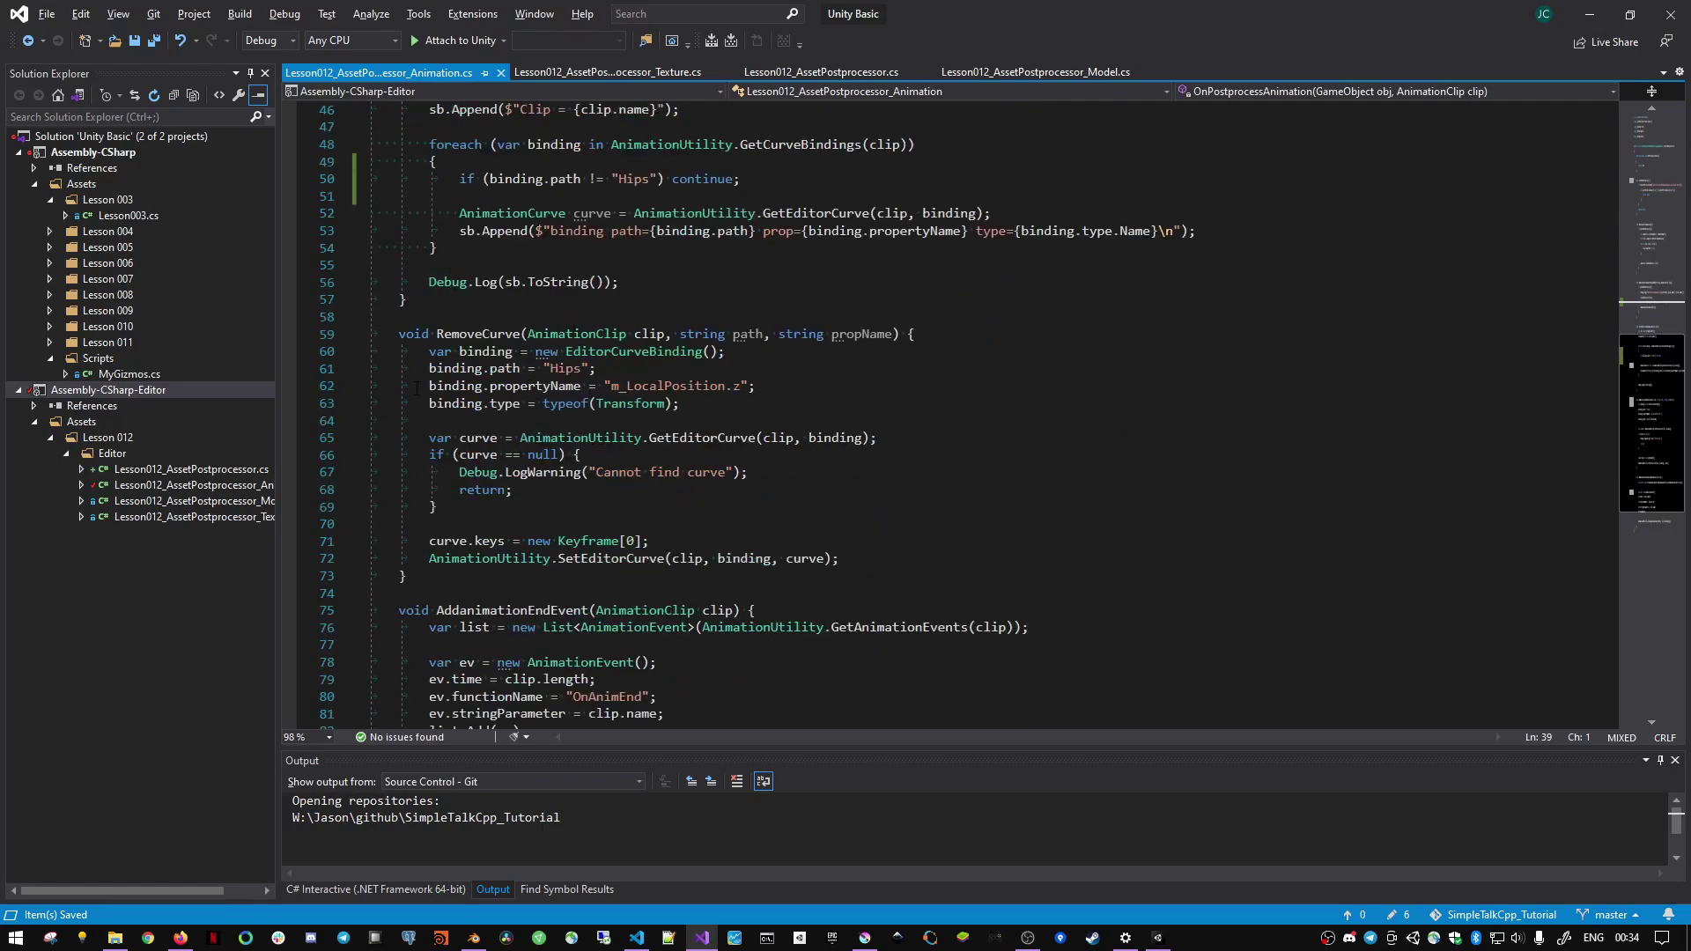
- Review RemoveCurve's AnimationUtility.GetEditorCurve call and Keyframe array, then return to Unity
drag(416, 388, 836, 557)
click(839, 558)
click(572, 440)
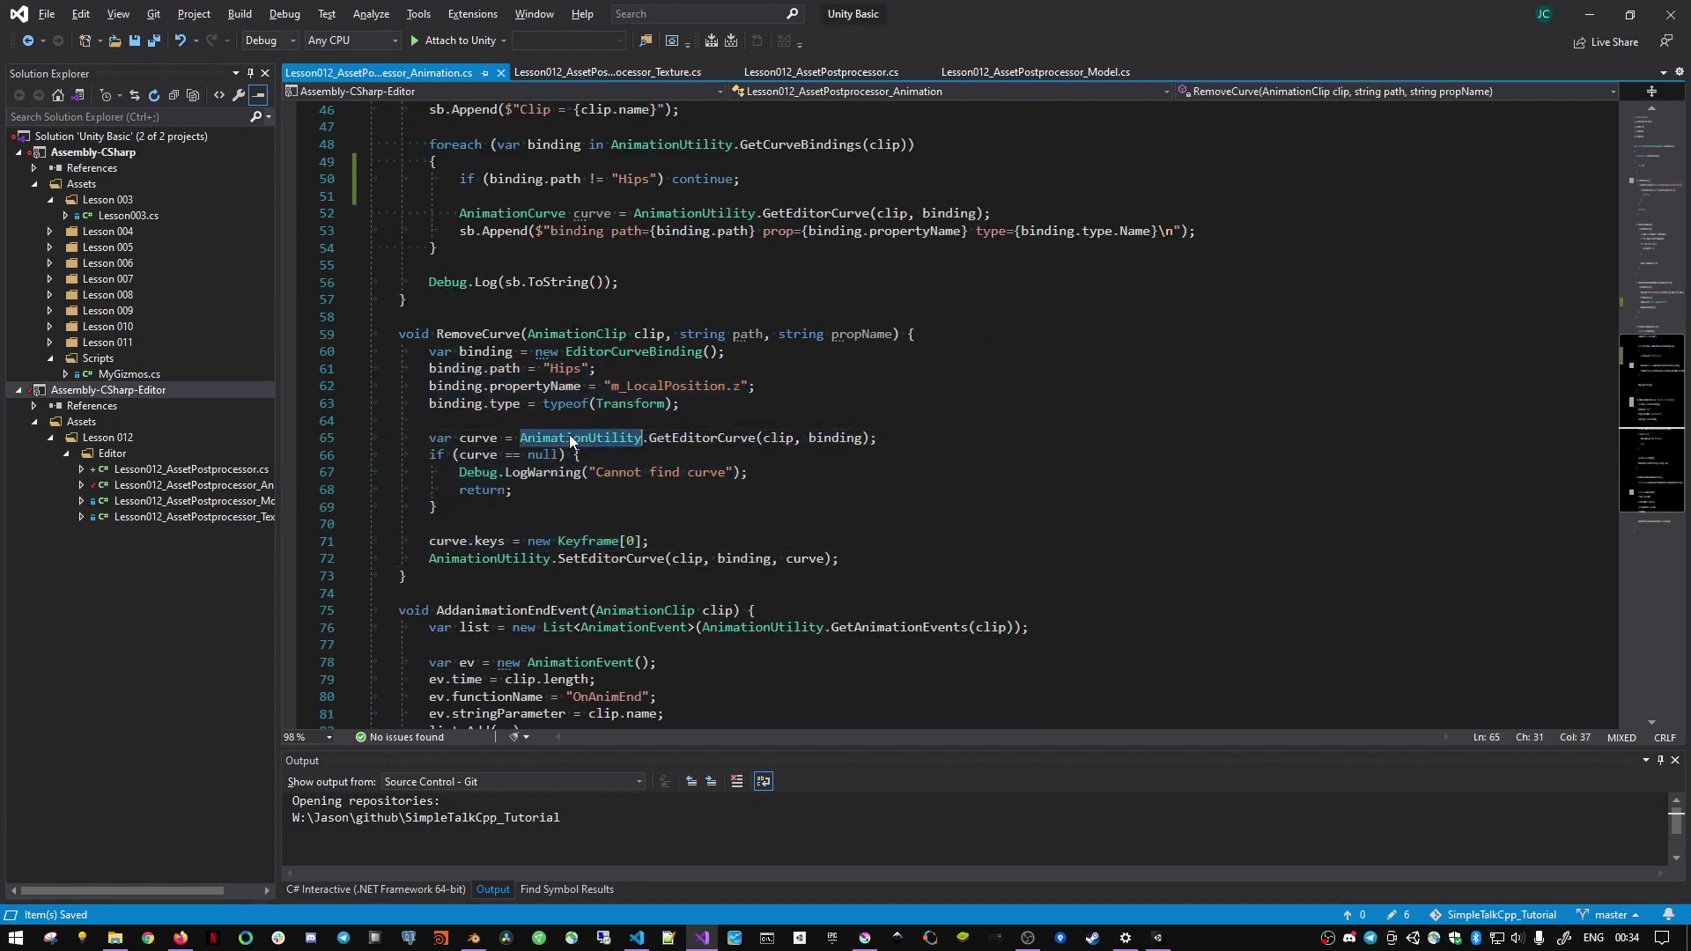
double_click(664, 439)
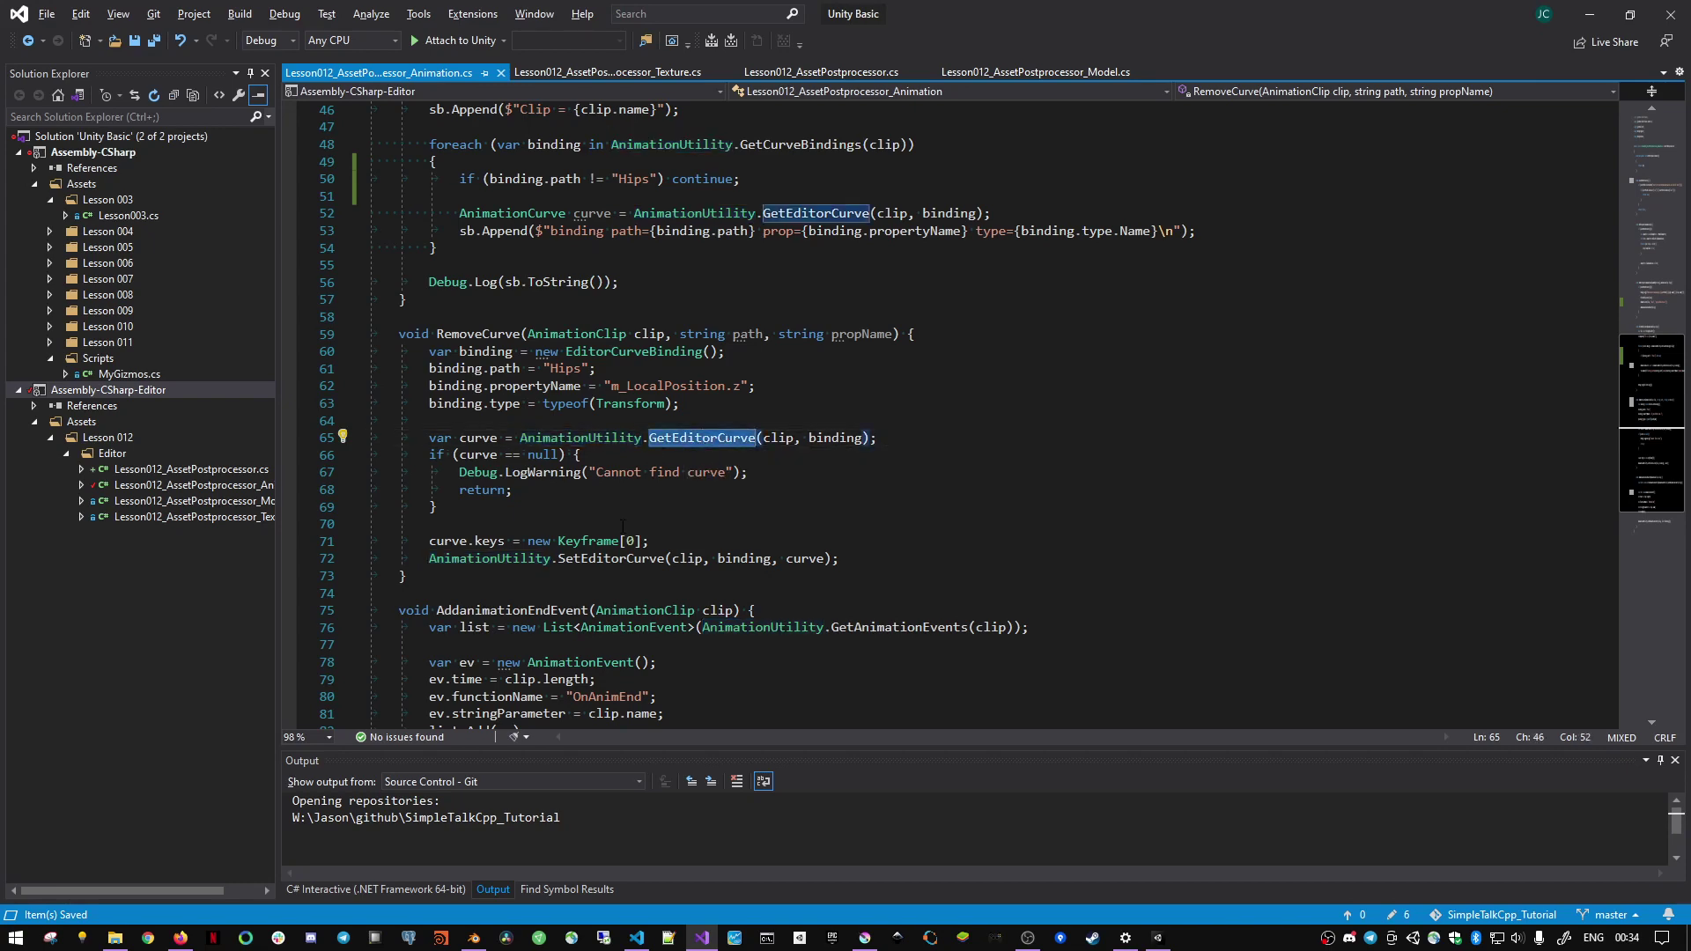
double_click(588, 541)
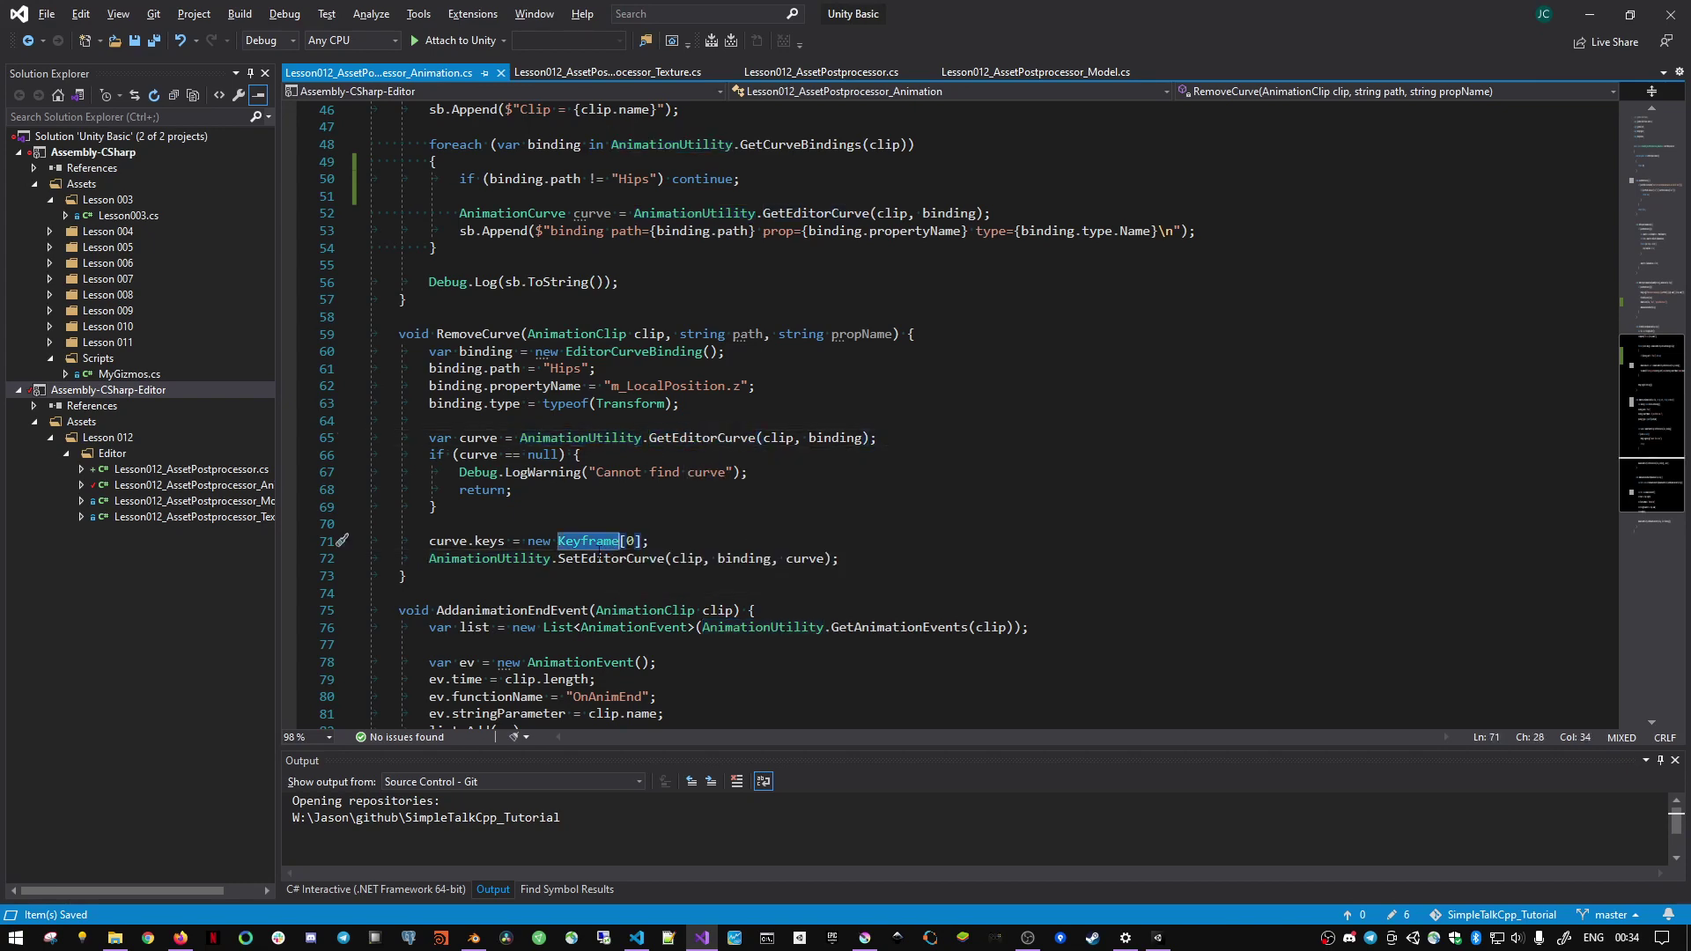
mouse_move(501, 542)
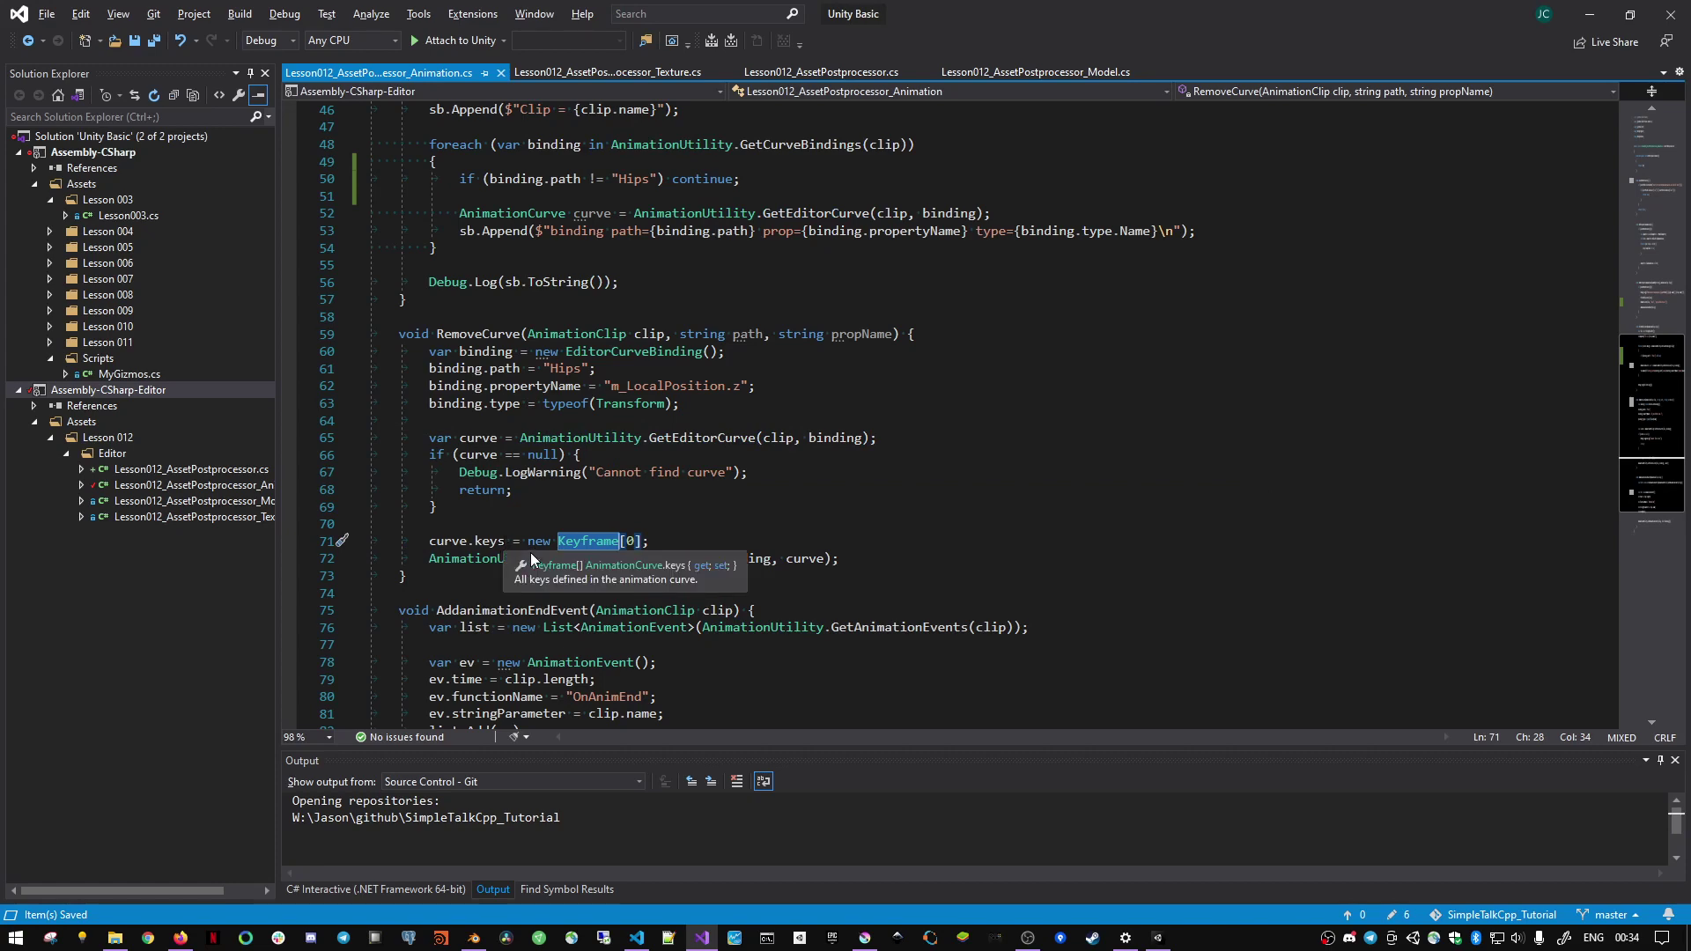
key(alt+Tab)
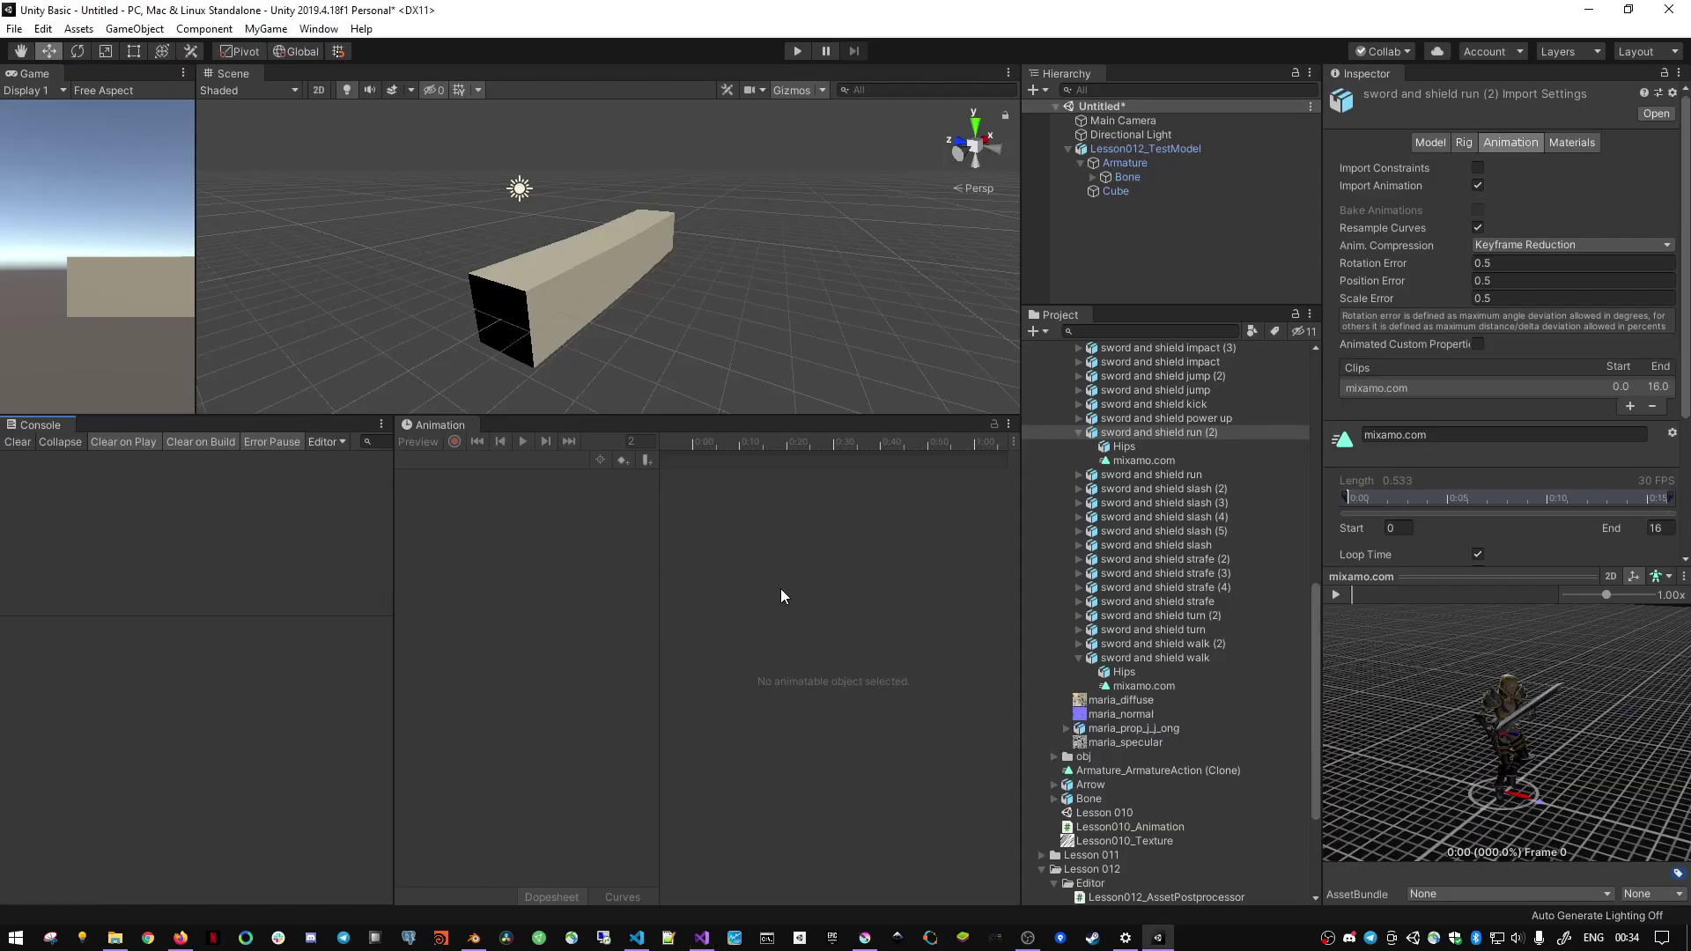
- Reimport sword and shield run (2) and scrub its preview from frame 5 back to 0
right_click(1174, 435)
click(1224, 737)
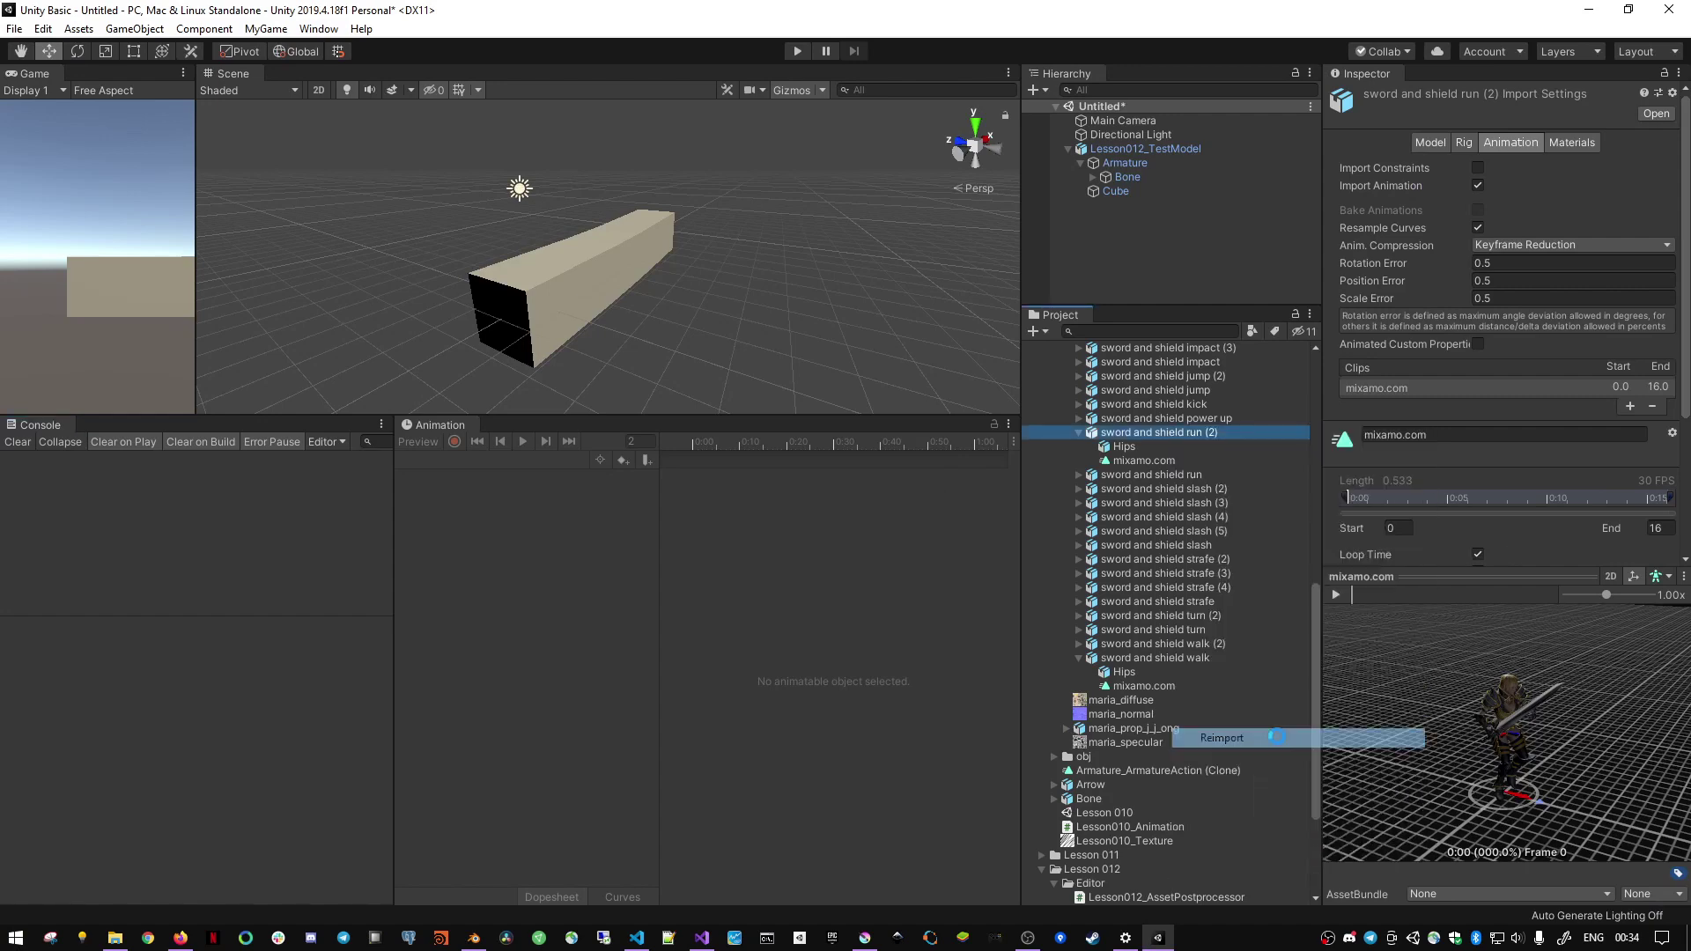
click(1344, 626)
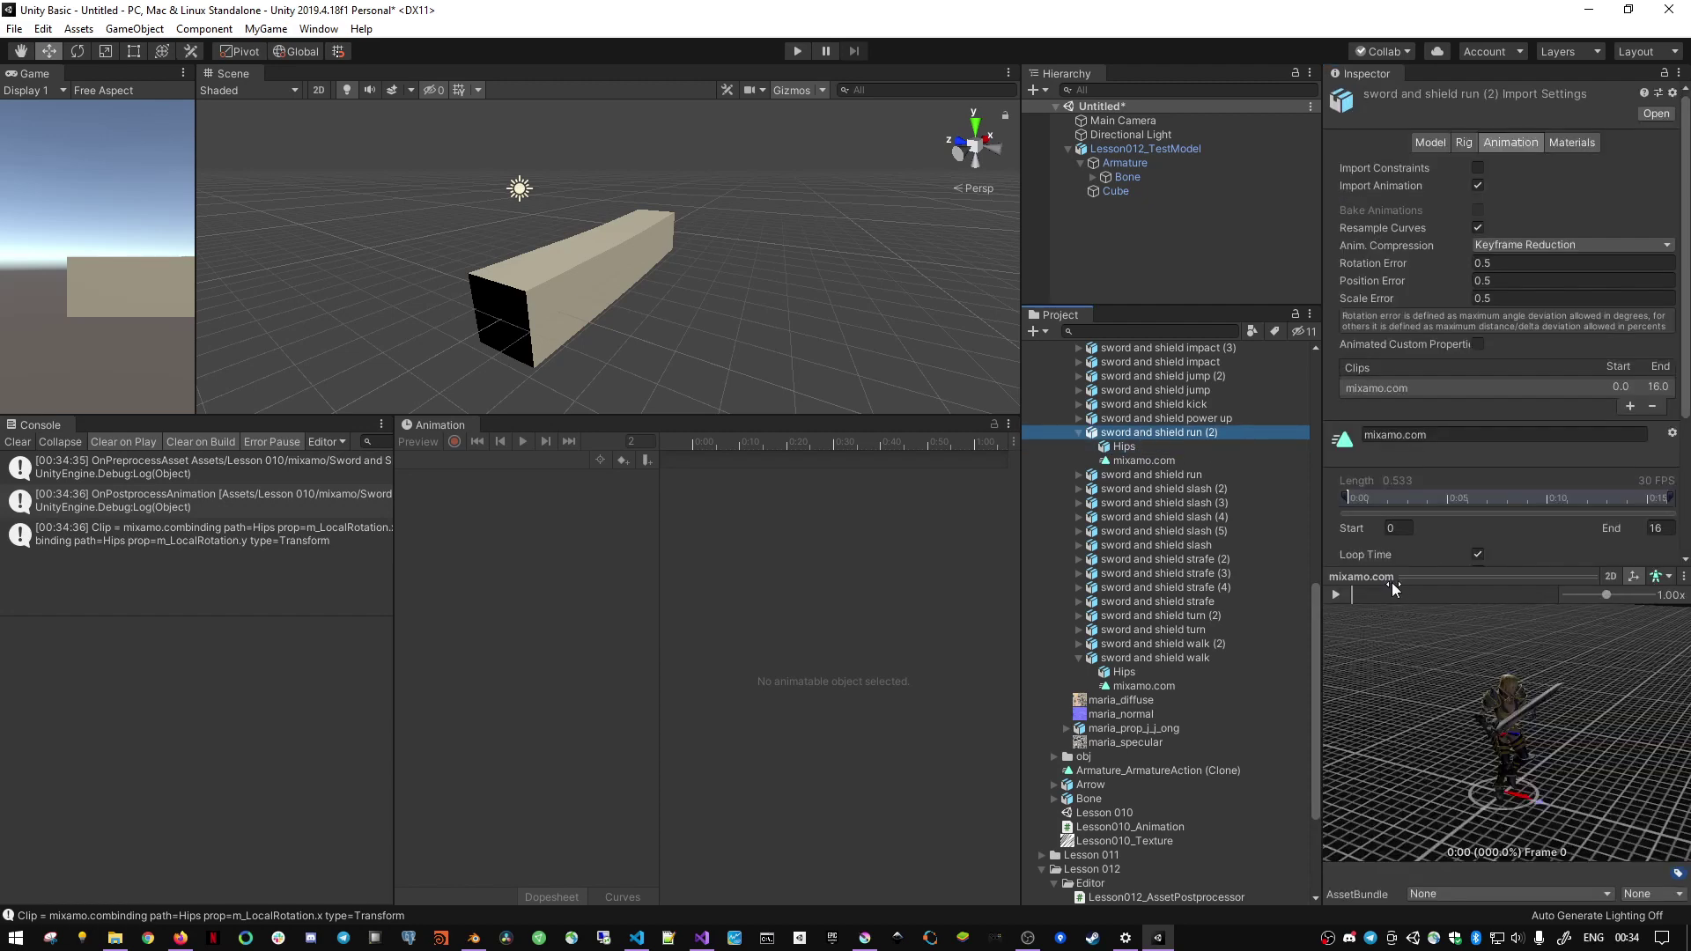
click(1422, 597)
drag(1427, 599, 1347, 599)
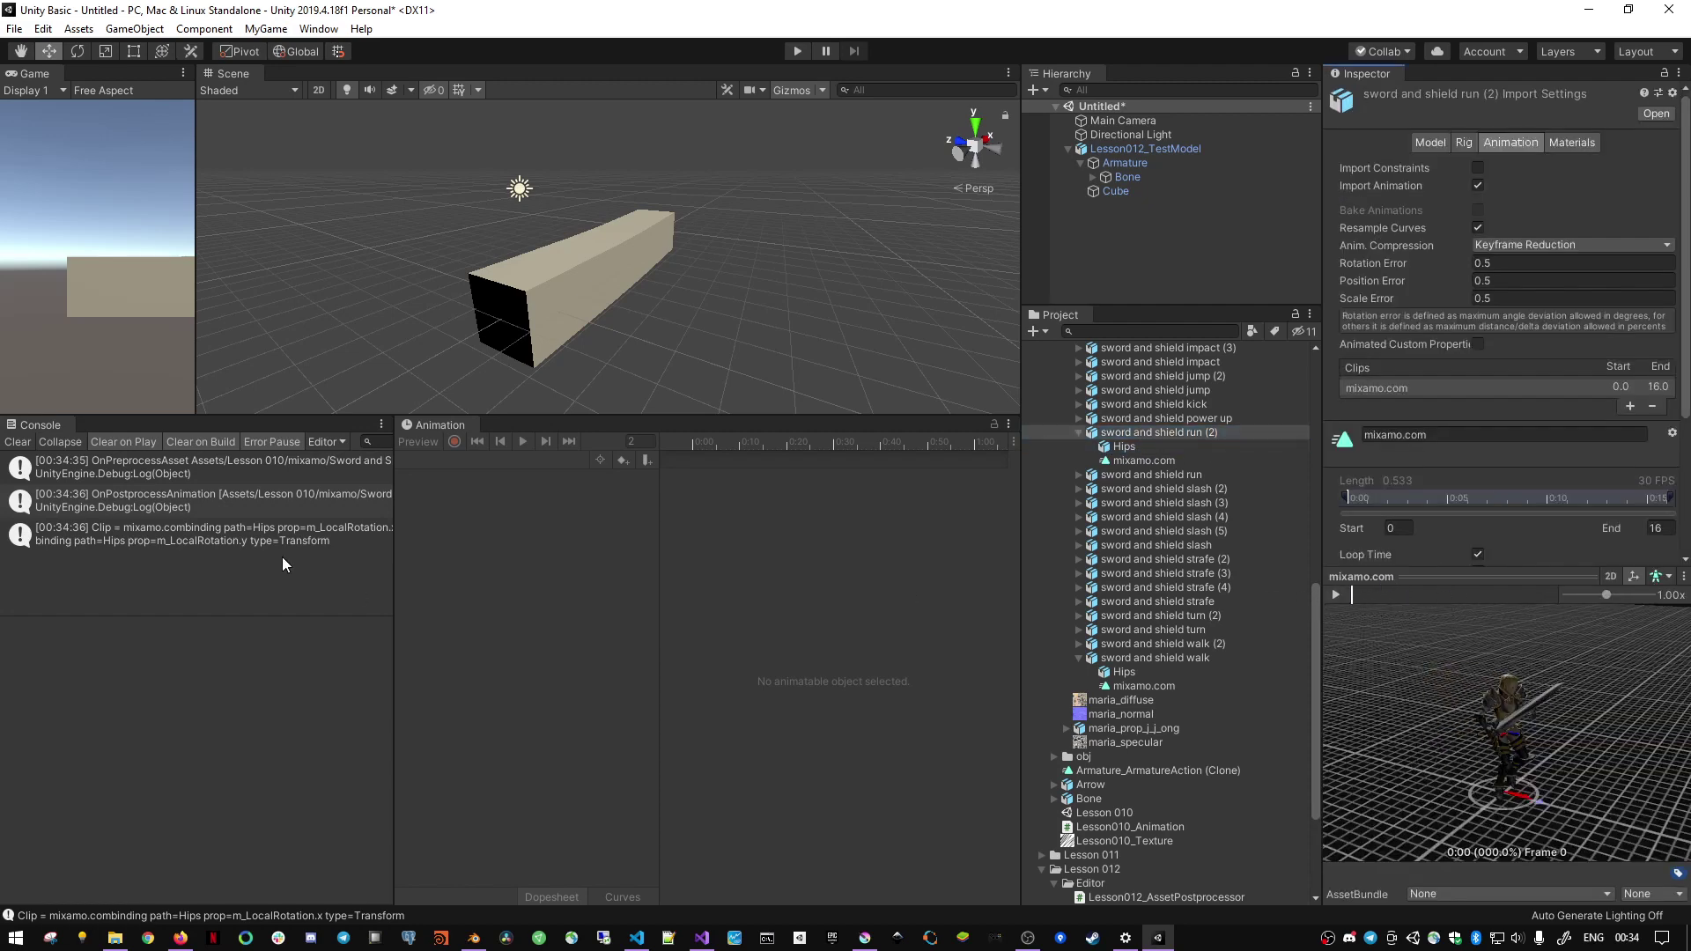
- Switch back to Visual Studio and scroll up through the animation script
key(alt+Tab)
scroll(684, 533, up, 3)
scroll(683, 534, up, 2)
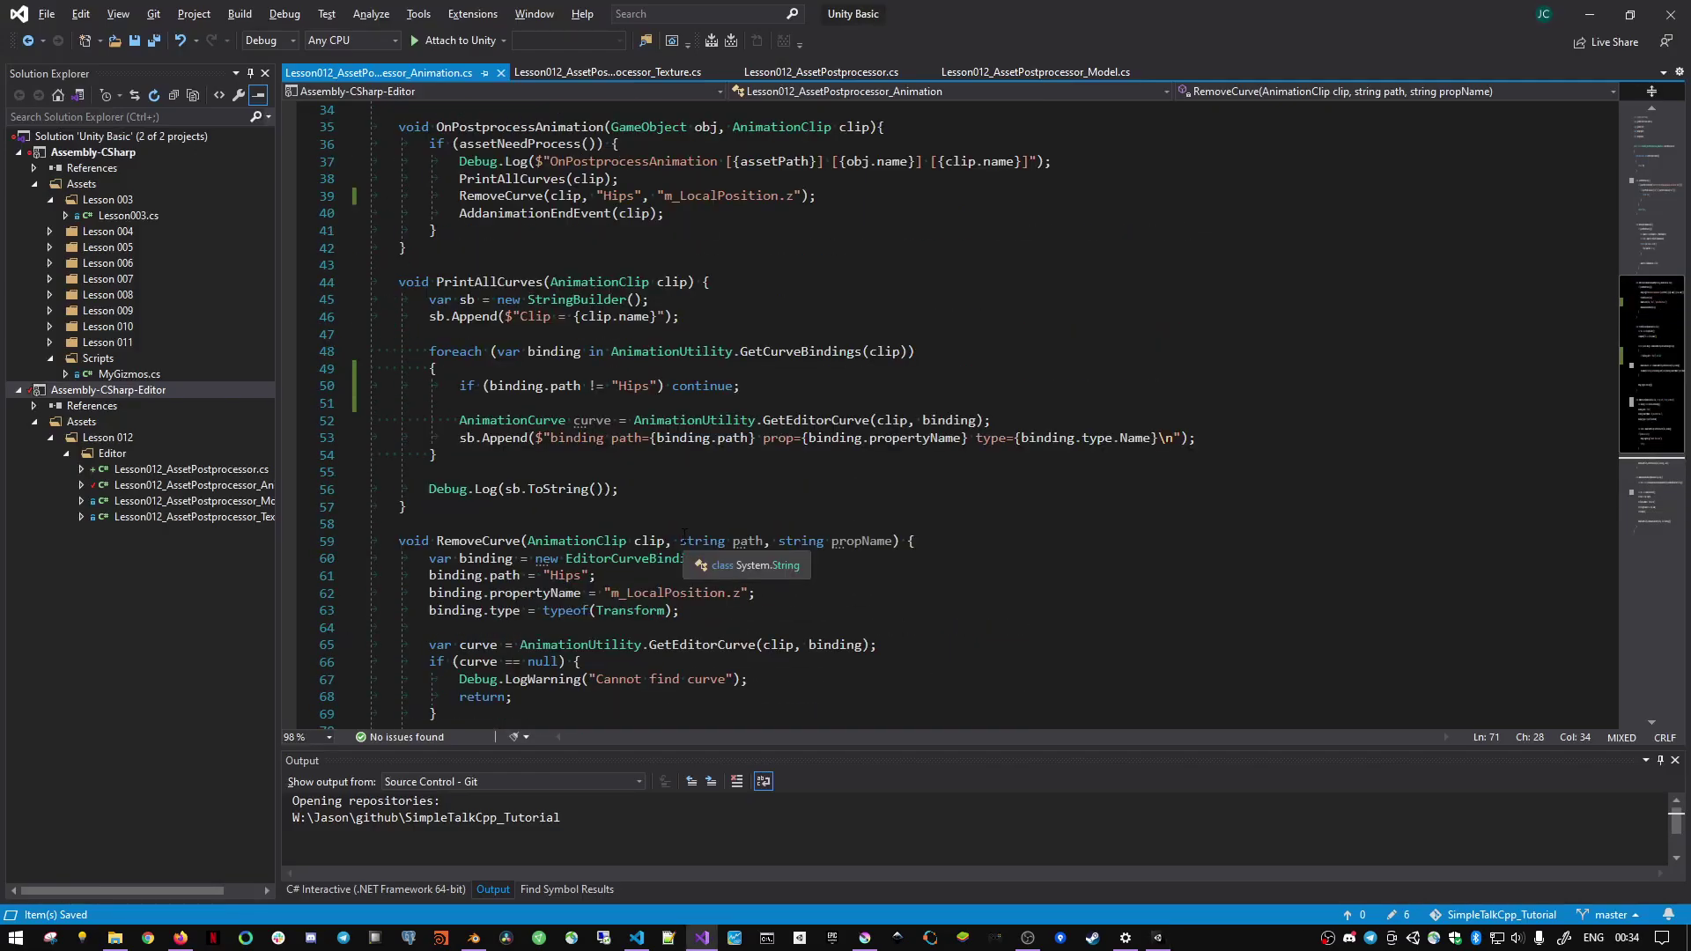
- Scroll up and down through the postprocessor script to review it
scroll(683, 533, up, 3)
scroll(683, 533, up, 2)
scroll(675, 510, down, 3)
scroll(667, 484, down, 4)
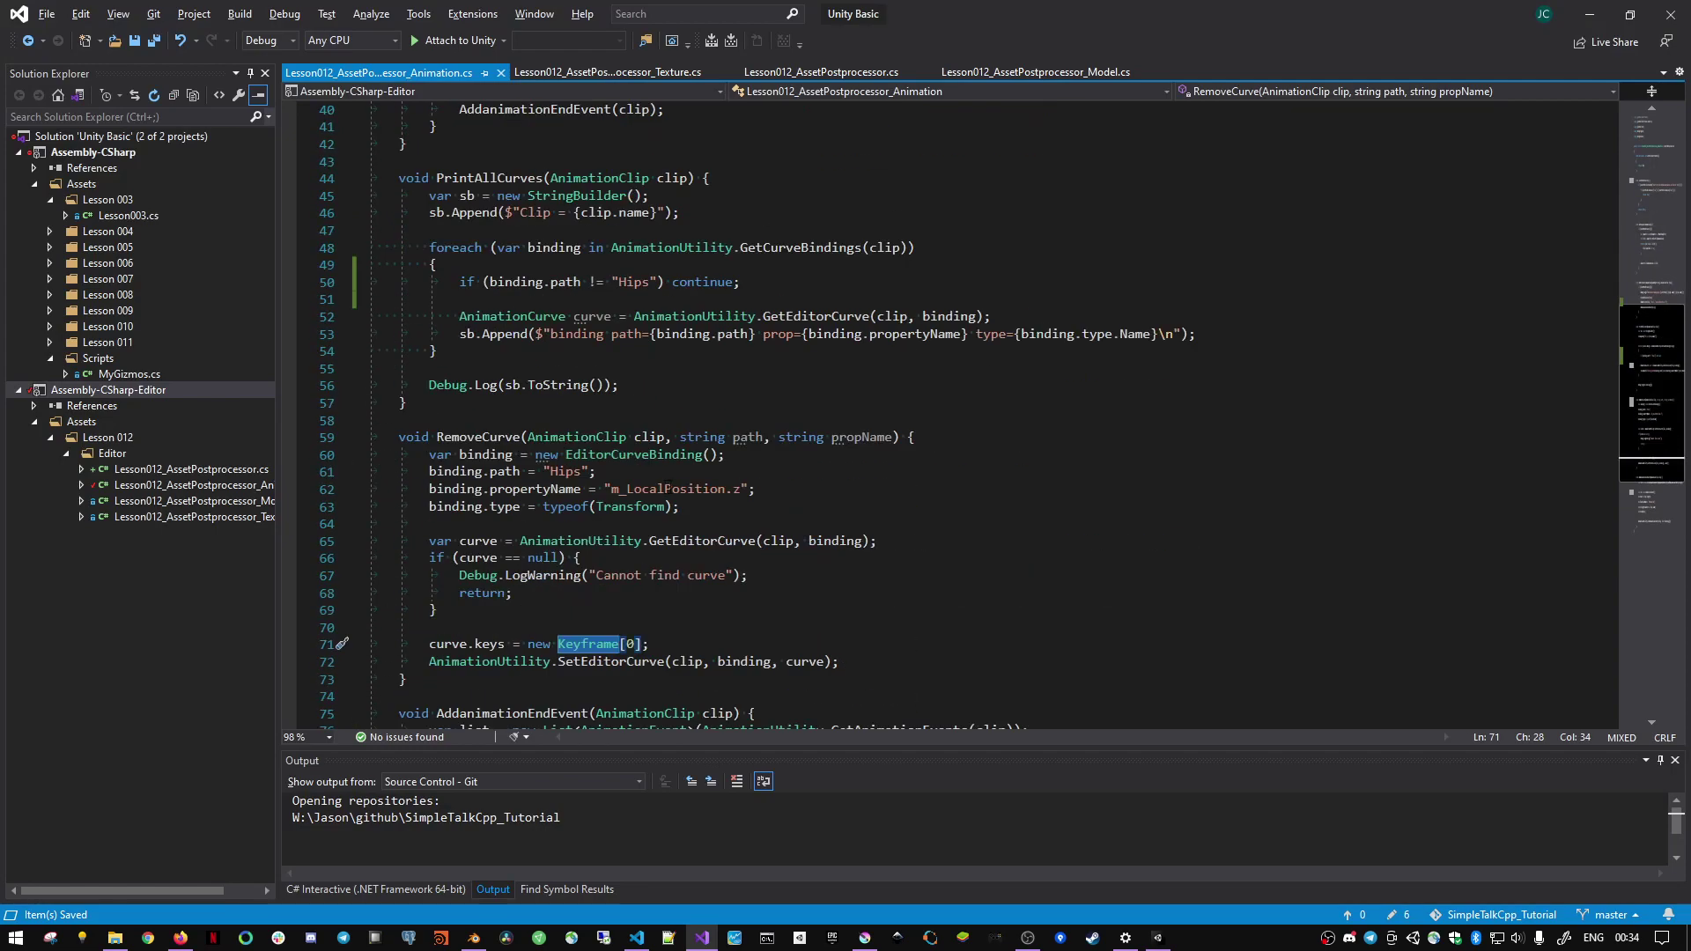
scroll(667, 483, down, 3)
scroll(665, 471, up, 10)
scroll(659, 457, up, 5)
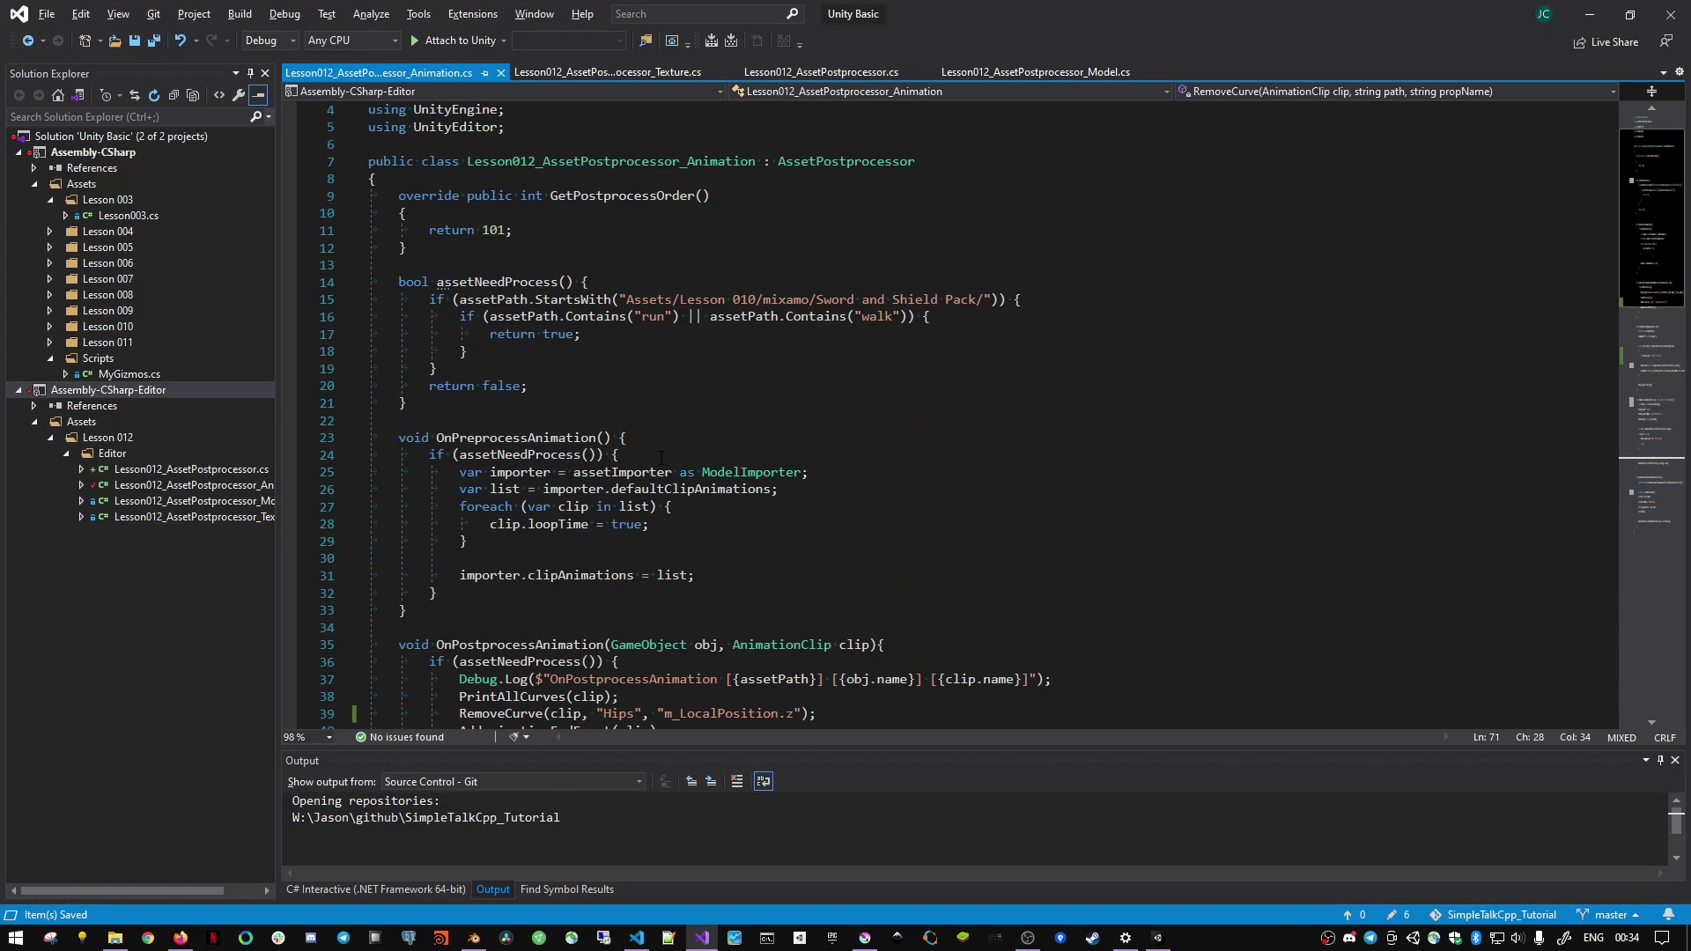
scroll(661, 457, down, 5)
scroll(688, 481, down, 3)
scroll(688, 481, down, 1)
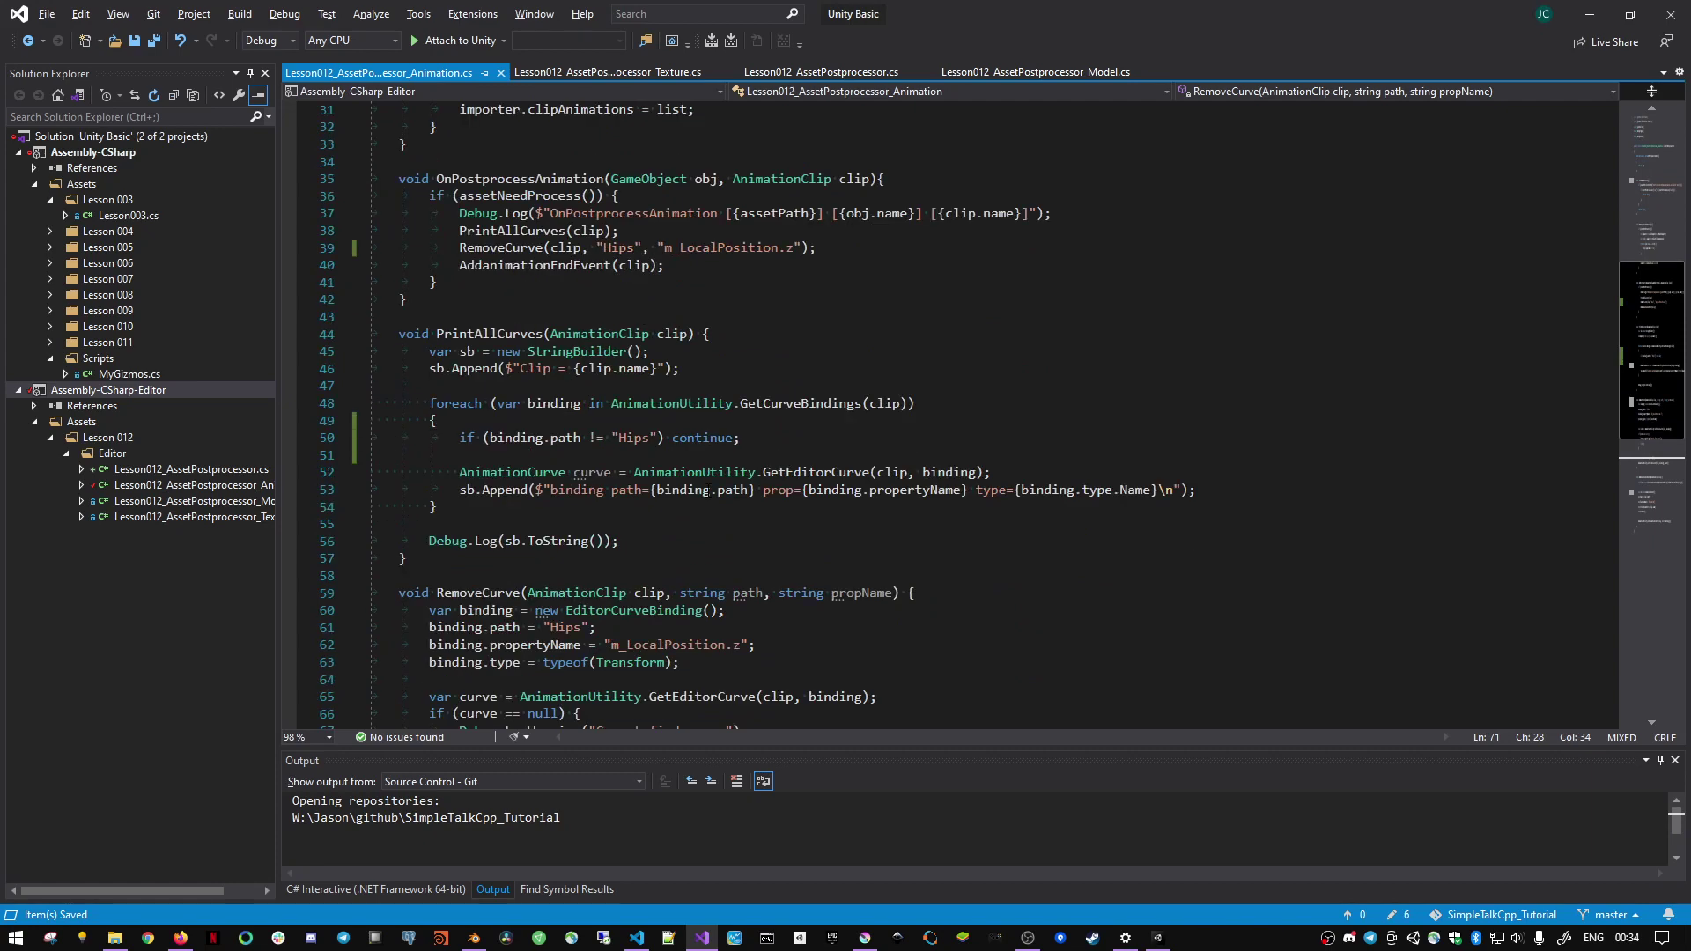
scroll(687, 480, down, 2)
- Search for RemoveCurve to reach its call on line 39, then return to Unity
click(453, 493)
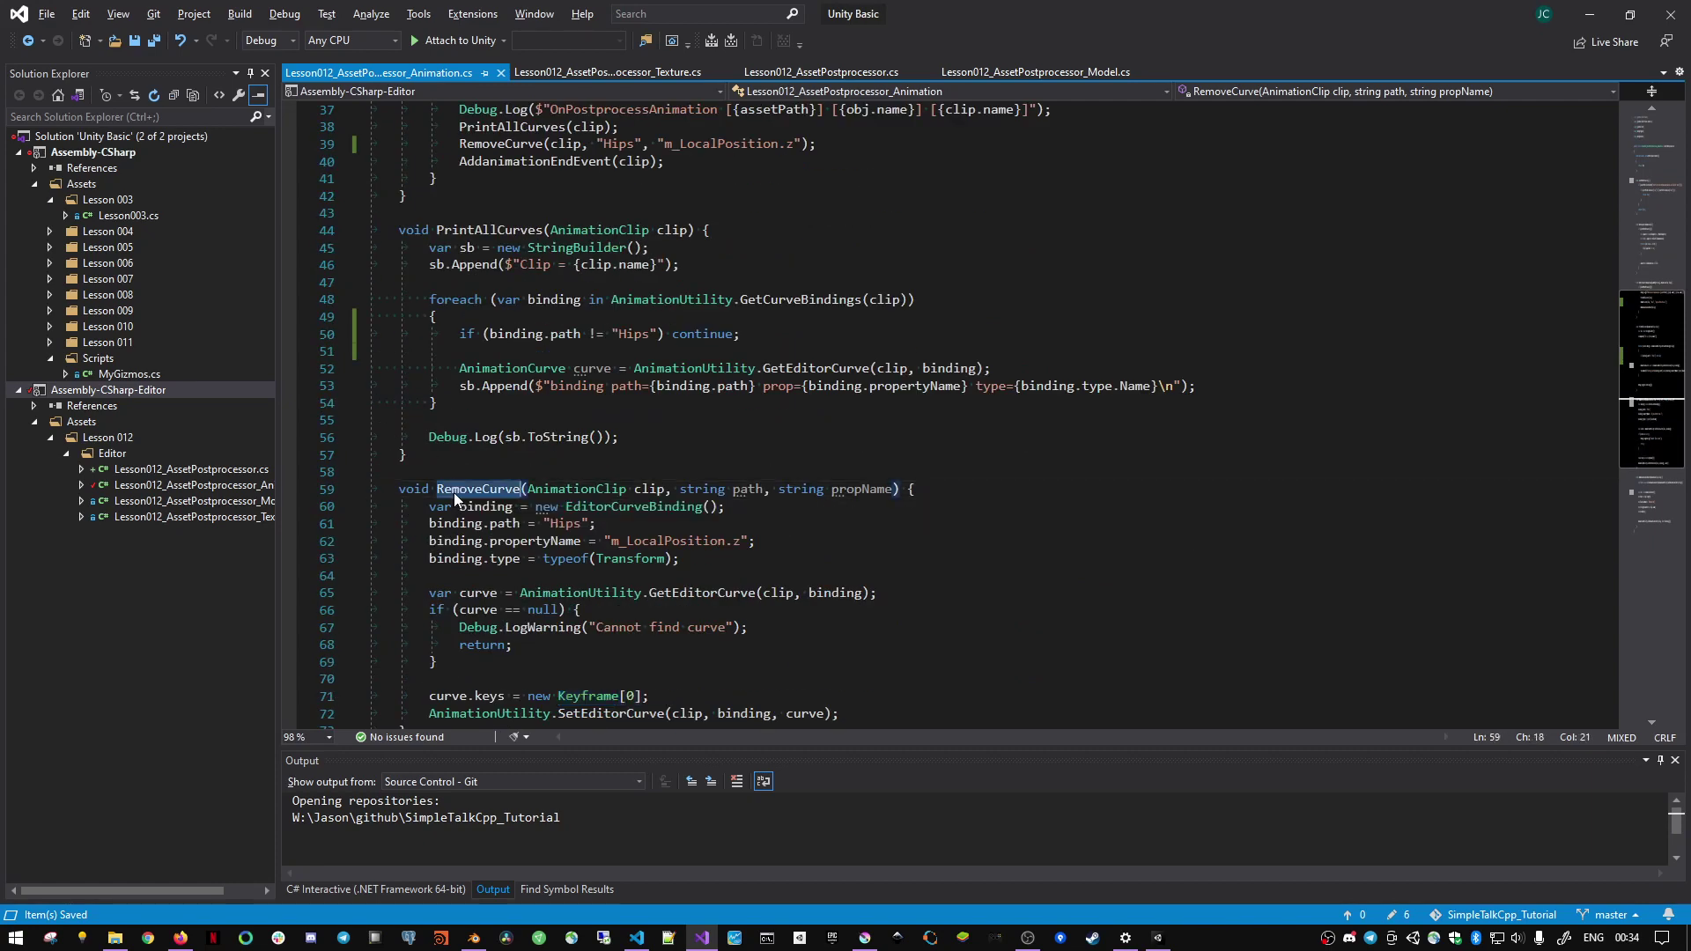
key(ctrl+f)
key(Return)
key(alt+Tab)
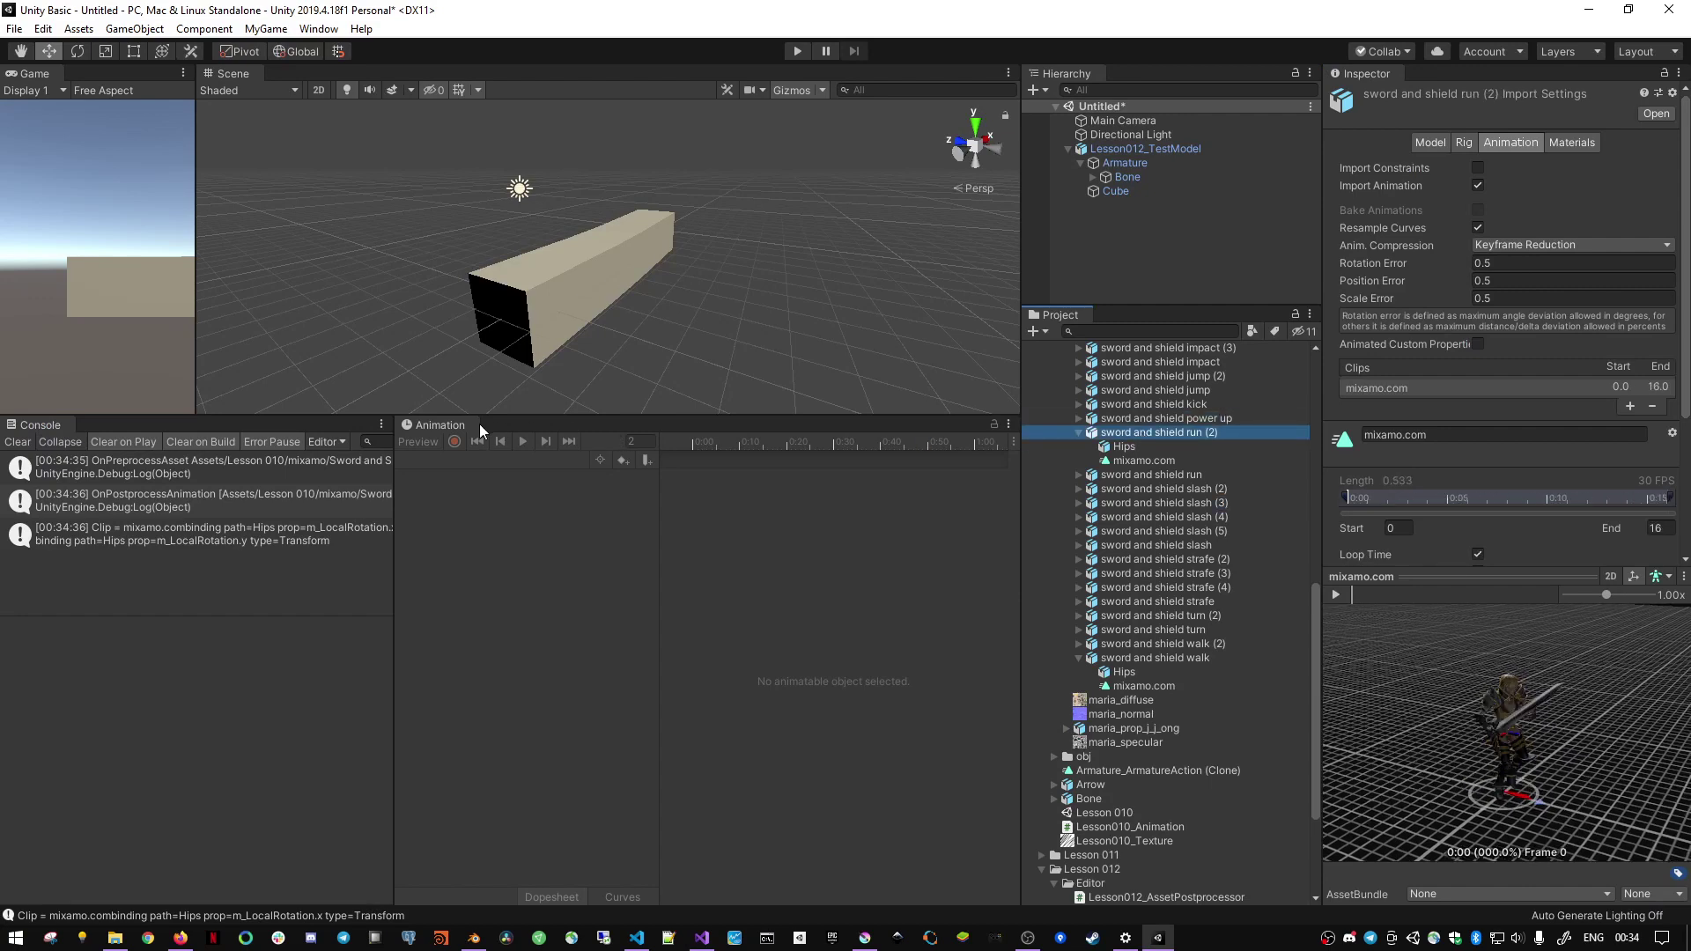
- Preview the run (2) mixamo.com clip, then reimport the sword and shield run asset
click(1139, 461)
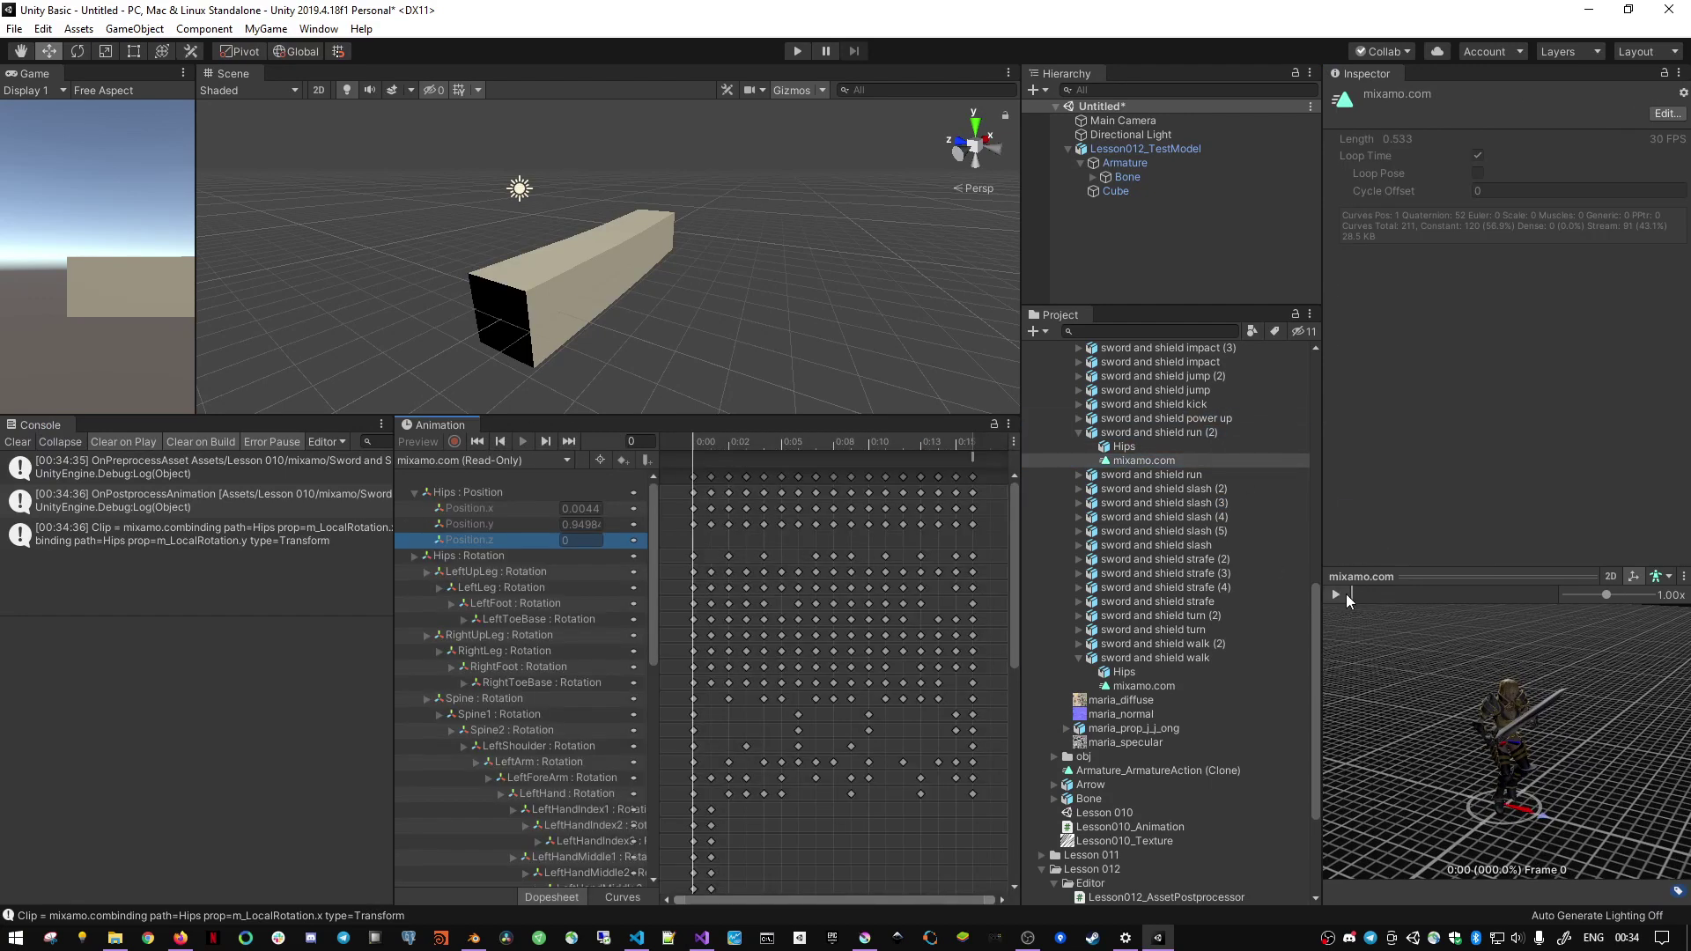
drag(1346, 594, 1372, 594)
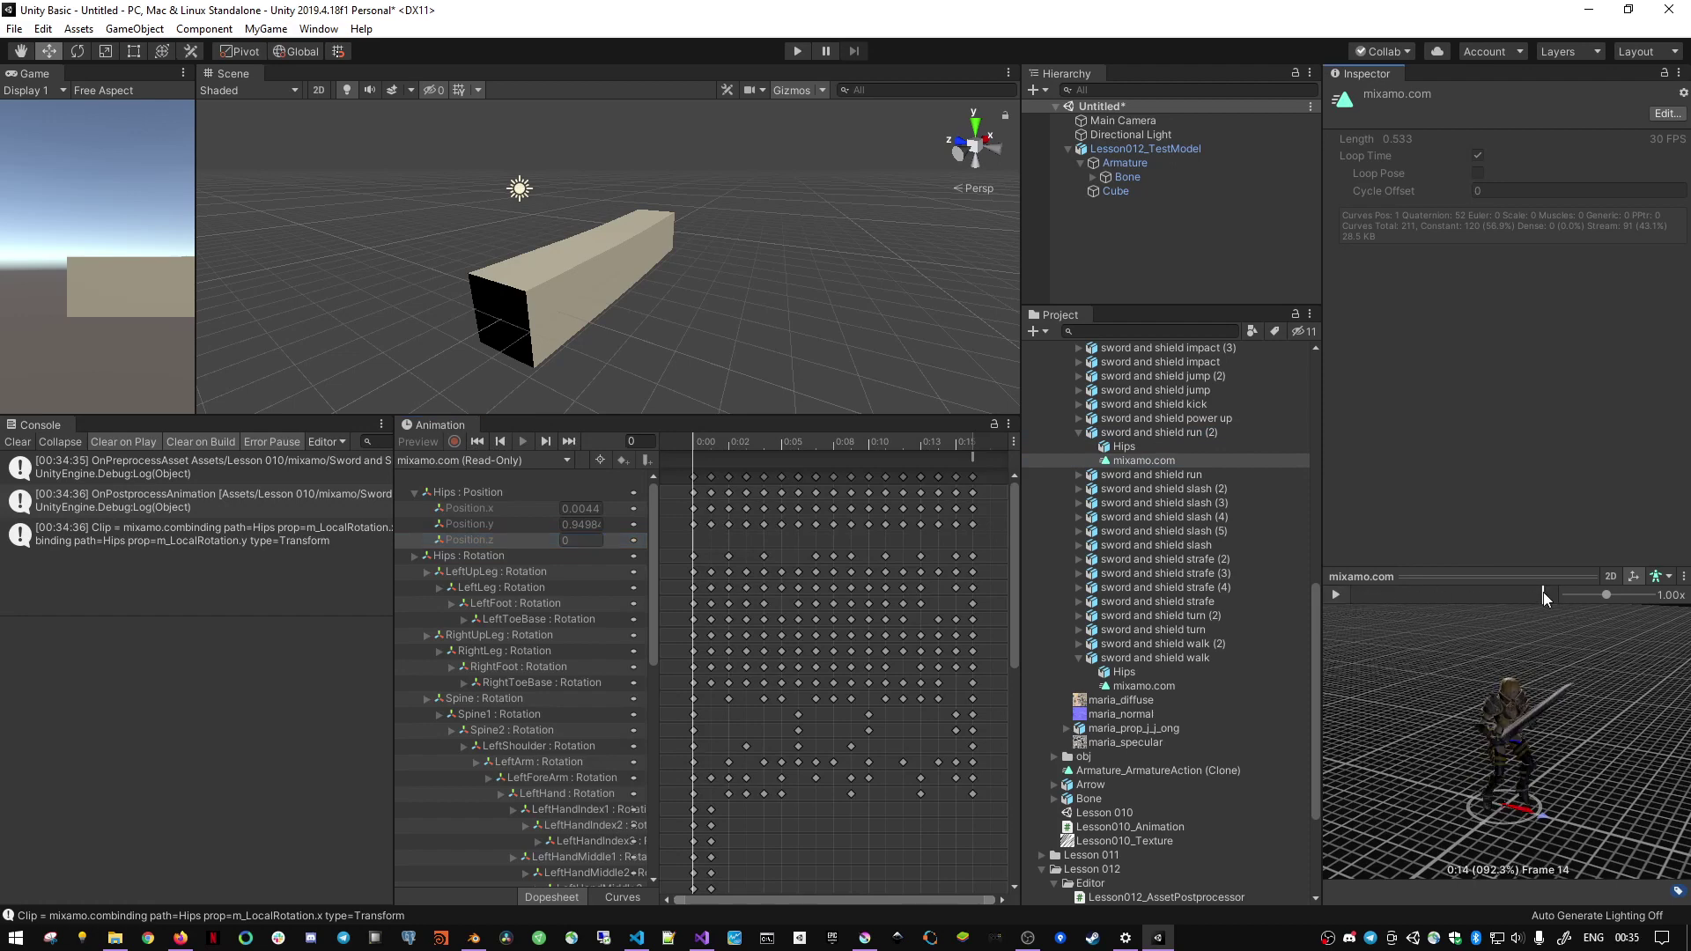
click(1138, 434)
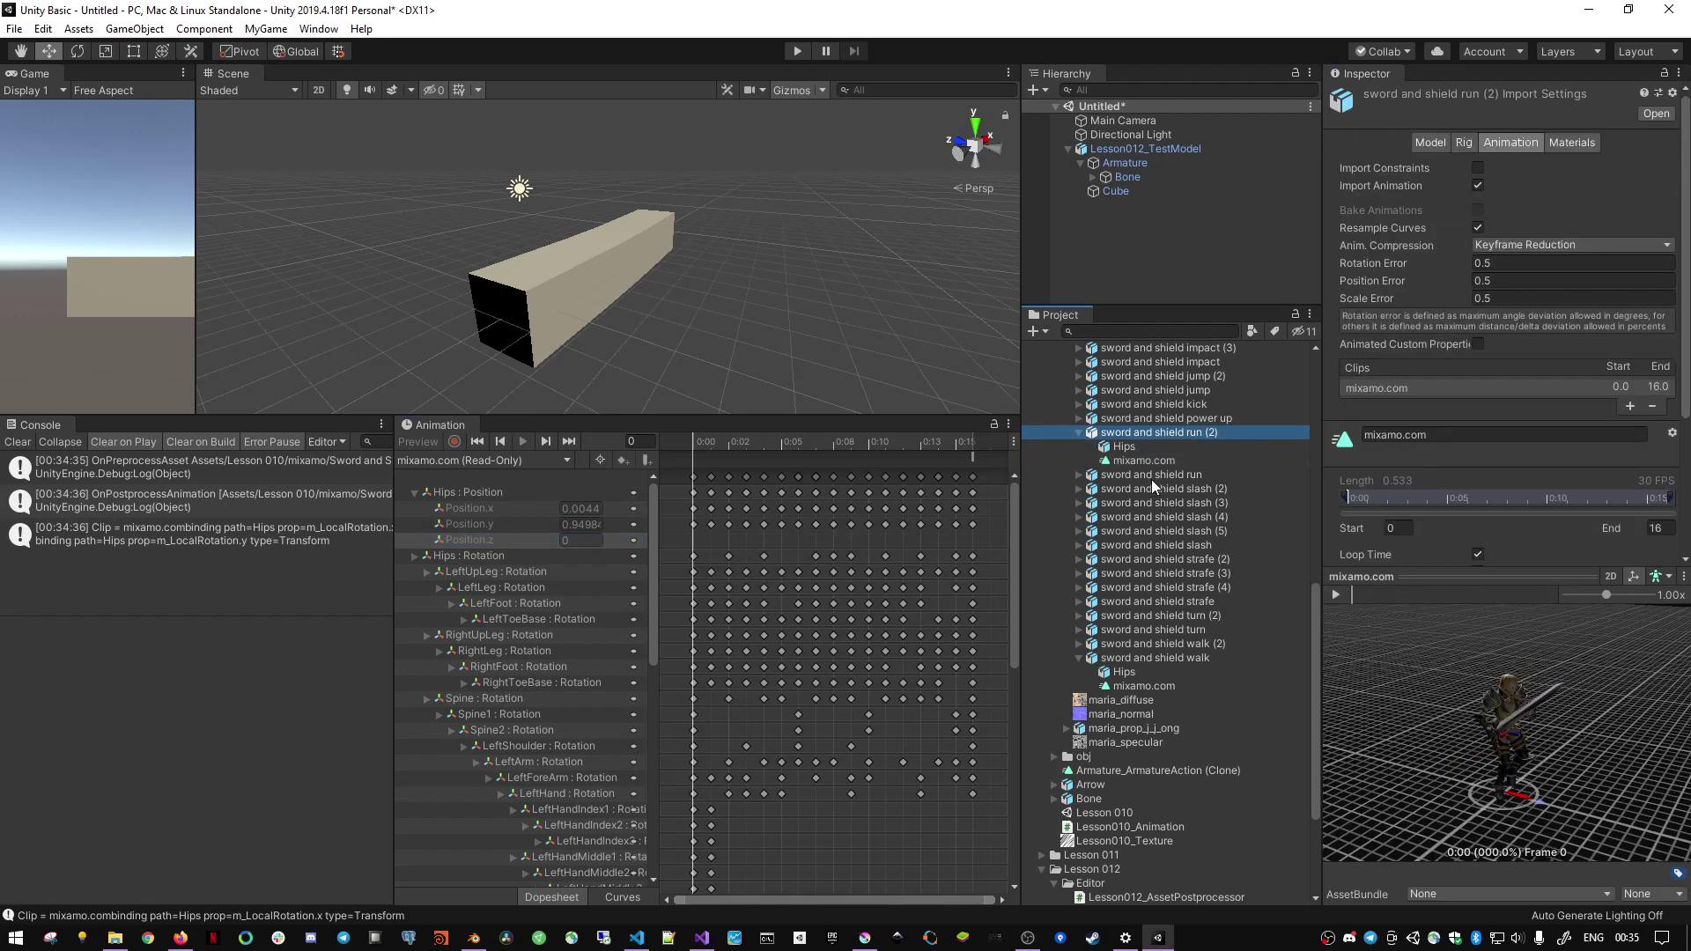
click(1150, 476)
click(1076, 474)
right_click(1134, 481)
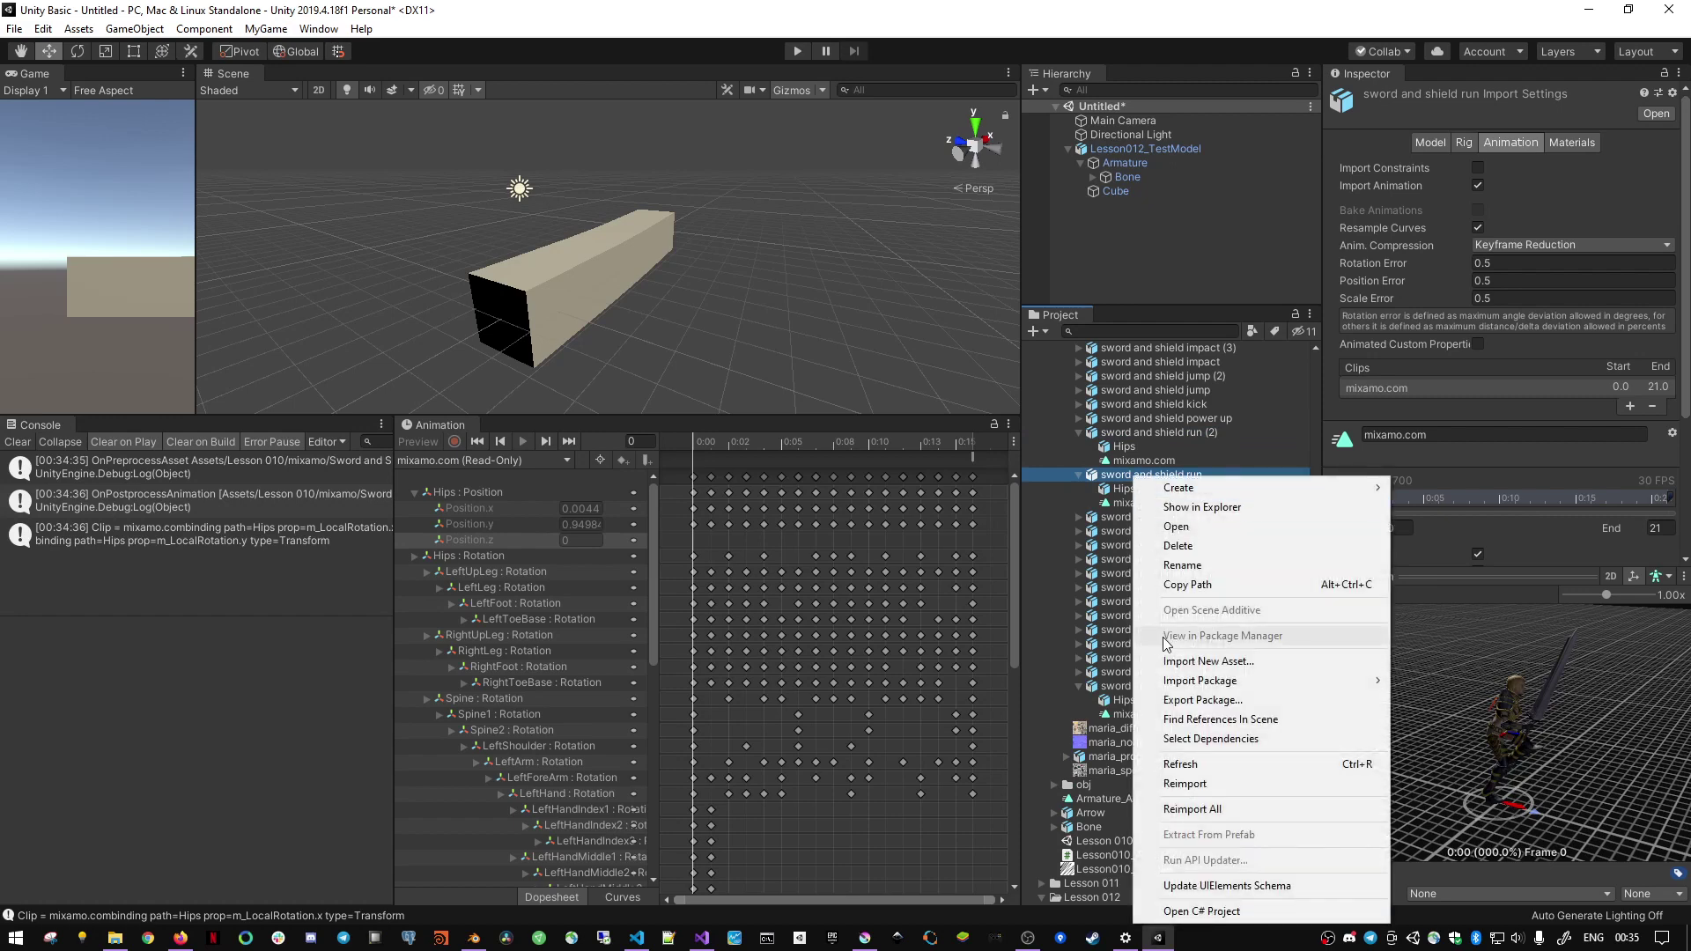
click(1240, 761)
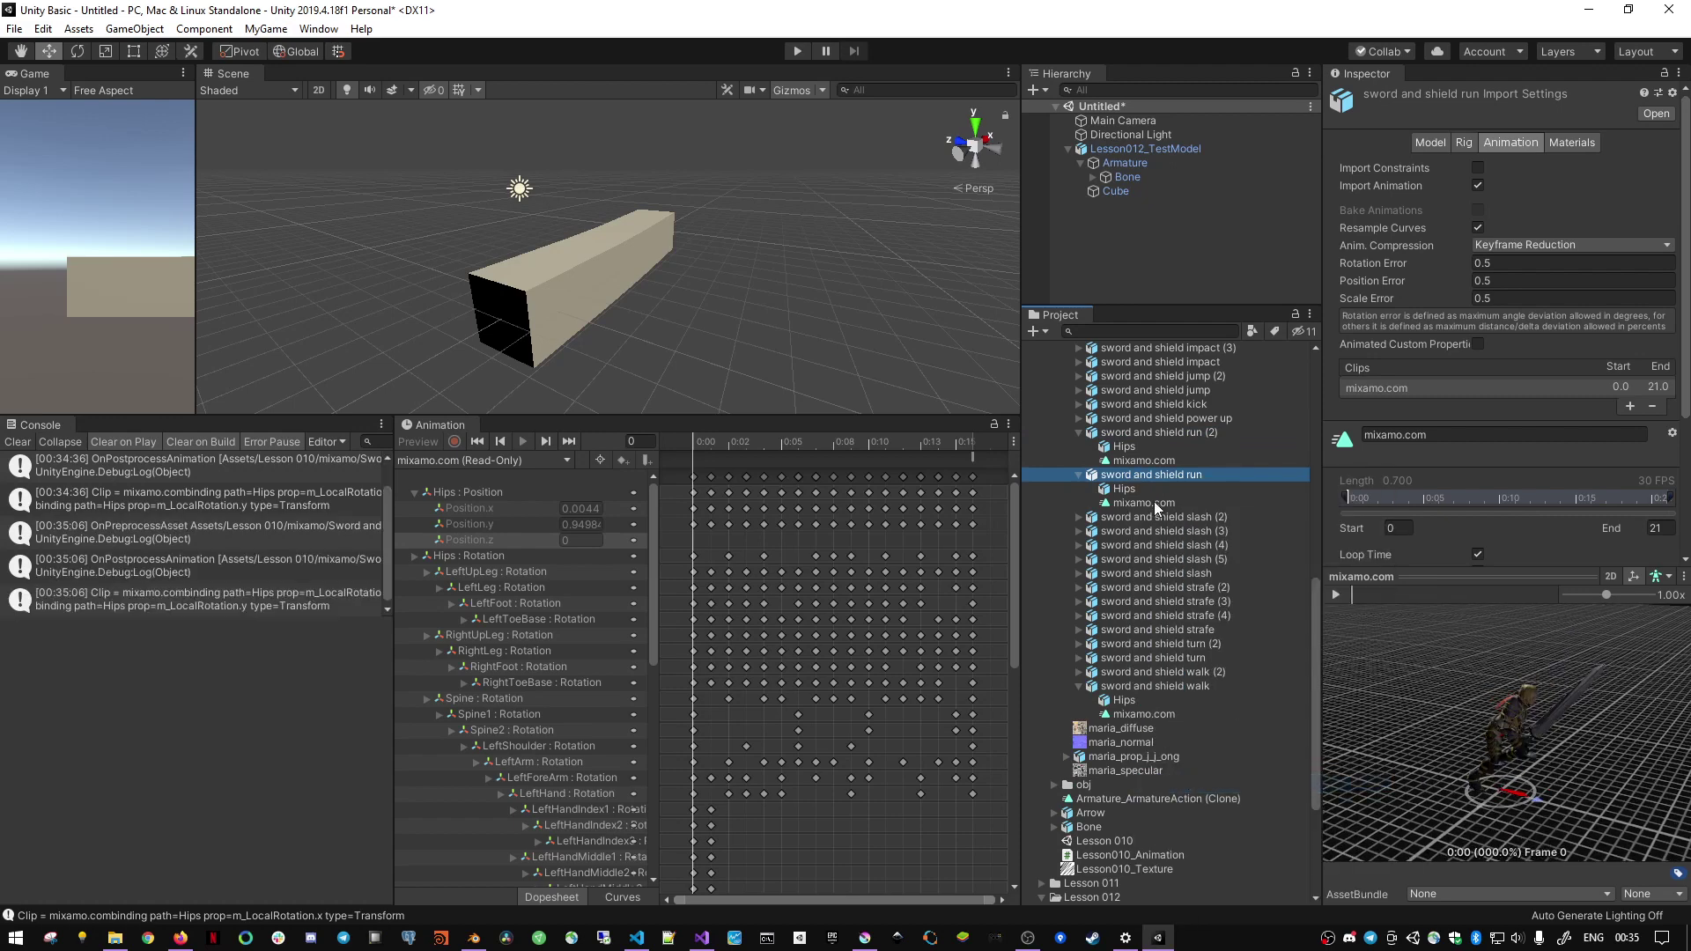
click(1423, 594)
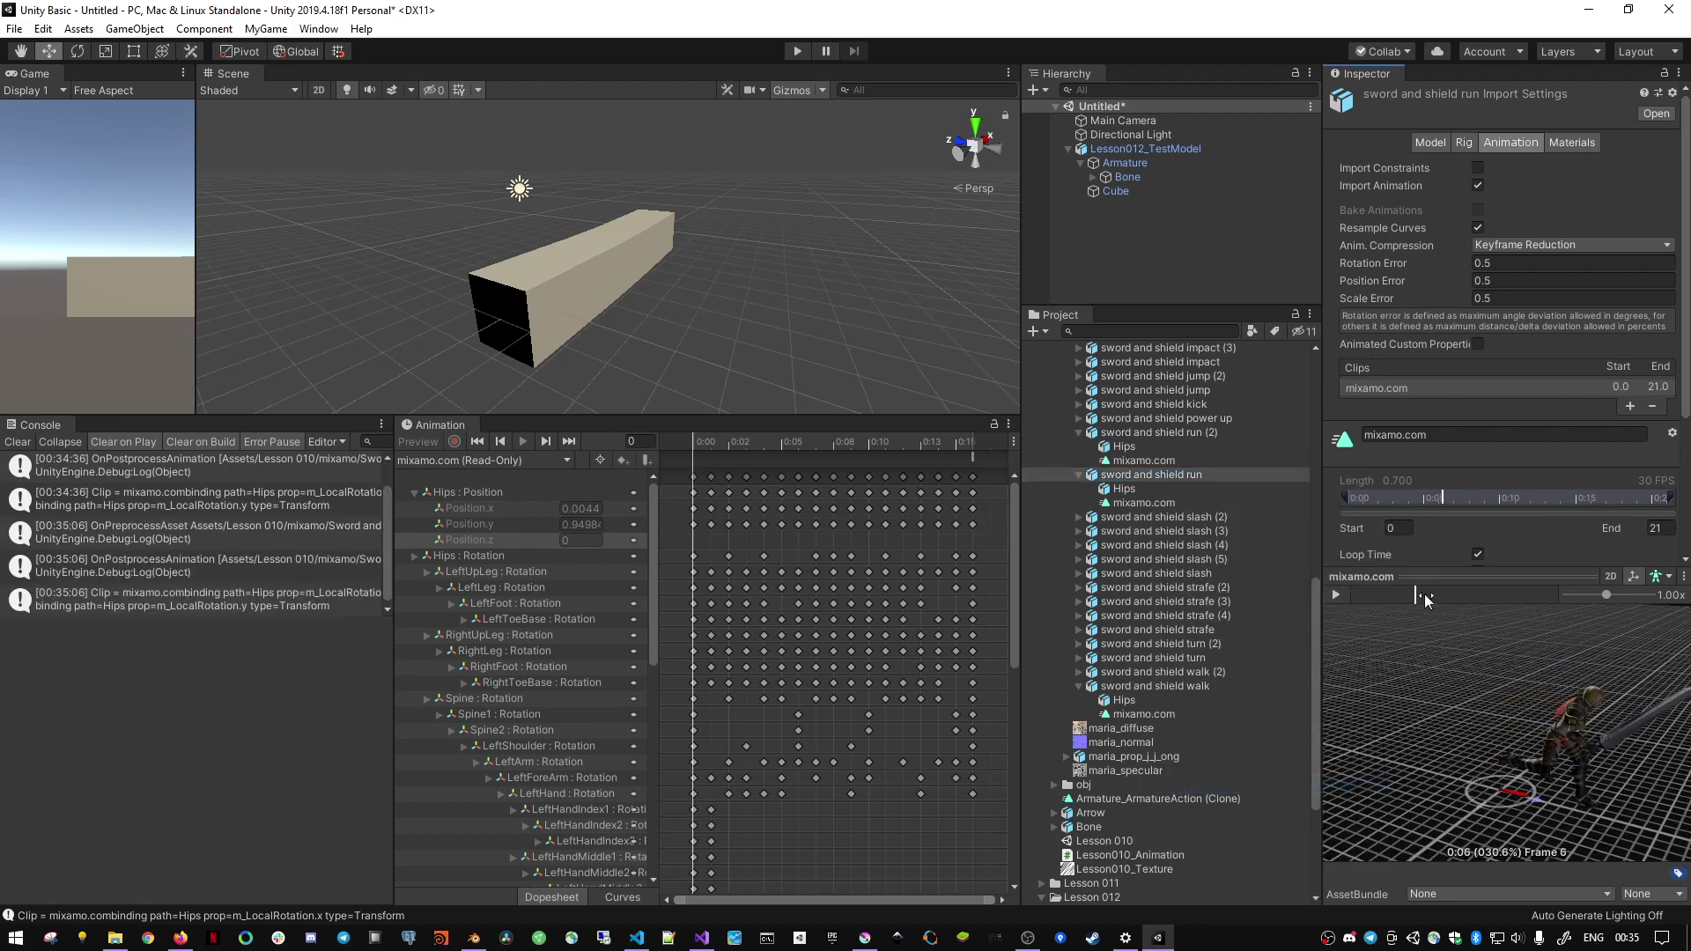
- Scrub the sword and shield run mixamo.com clip preview to inspect its Hips motion
click(1157, 502)
mouse_move(1371, 594)
mouse_down()
mouse_move(1347, 594)
mouse_move(1537, 594)
mouse_up()
click(1163, 474)
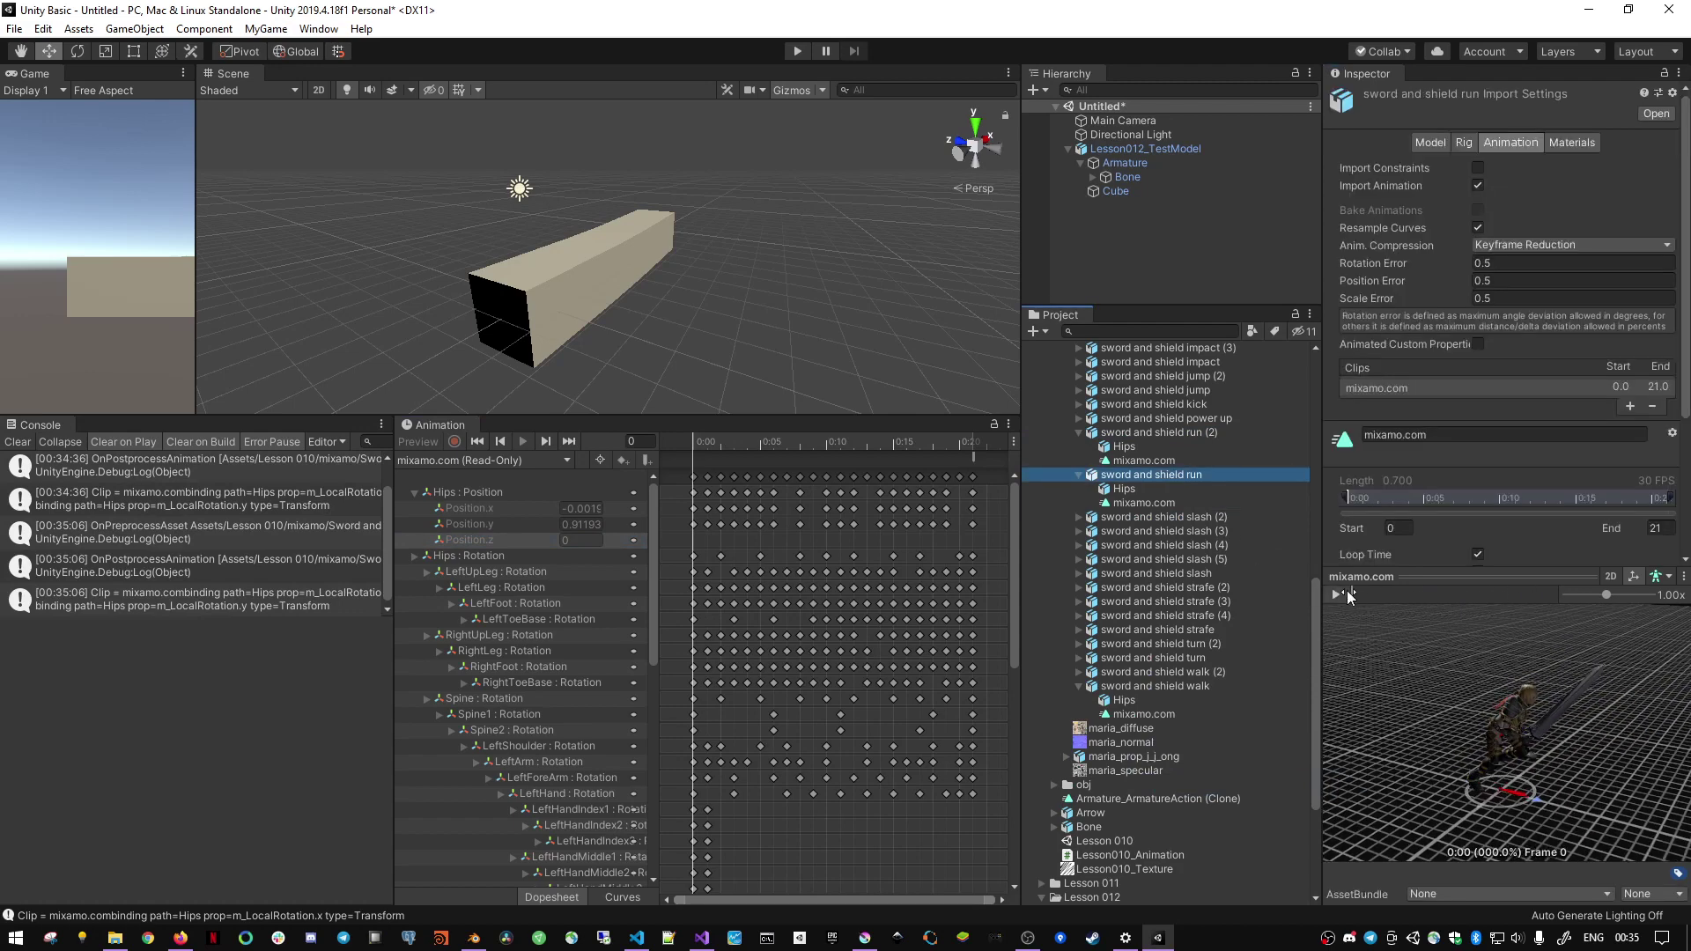
drag(1345, 594, 1446, 593)
click(1155, 501)
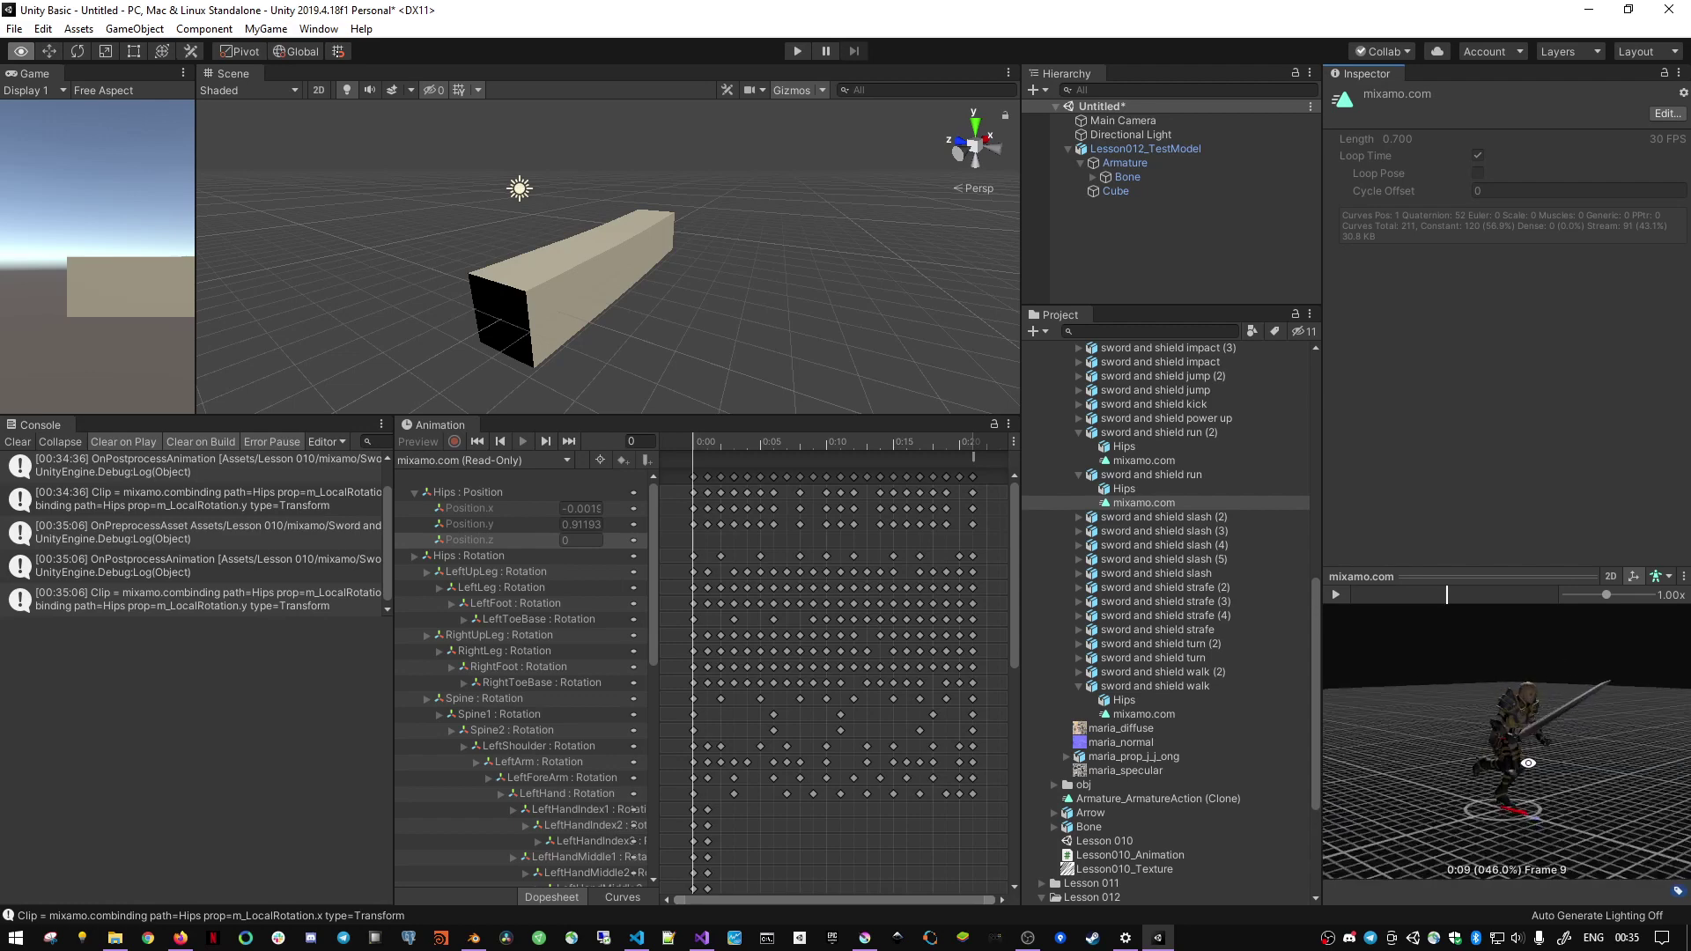
mouse_move(1446, 594)
mouse_down()
mouse_move(1375, 593)
mouse_move(1543, 595)
mouse_up()
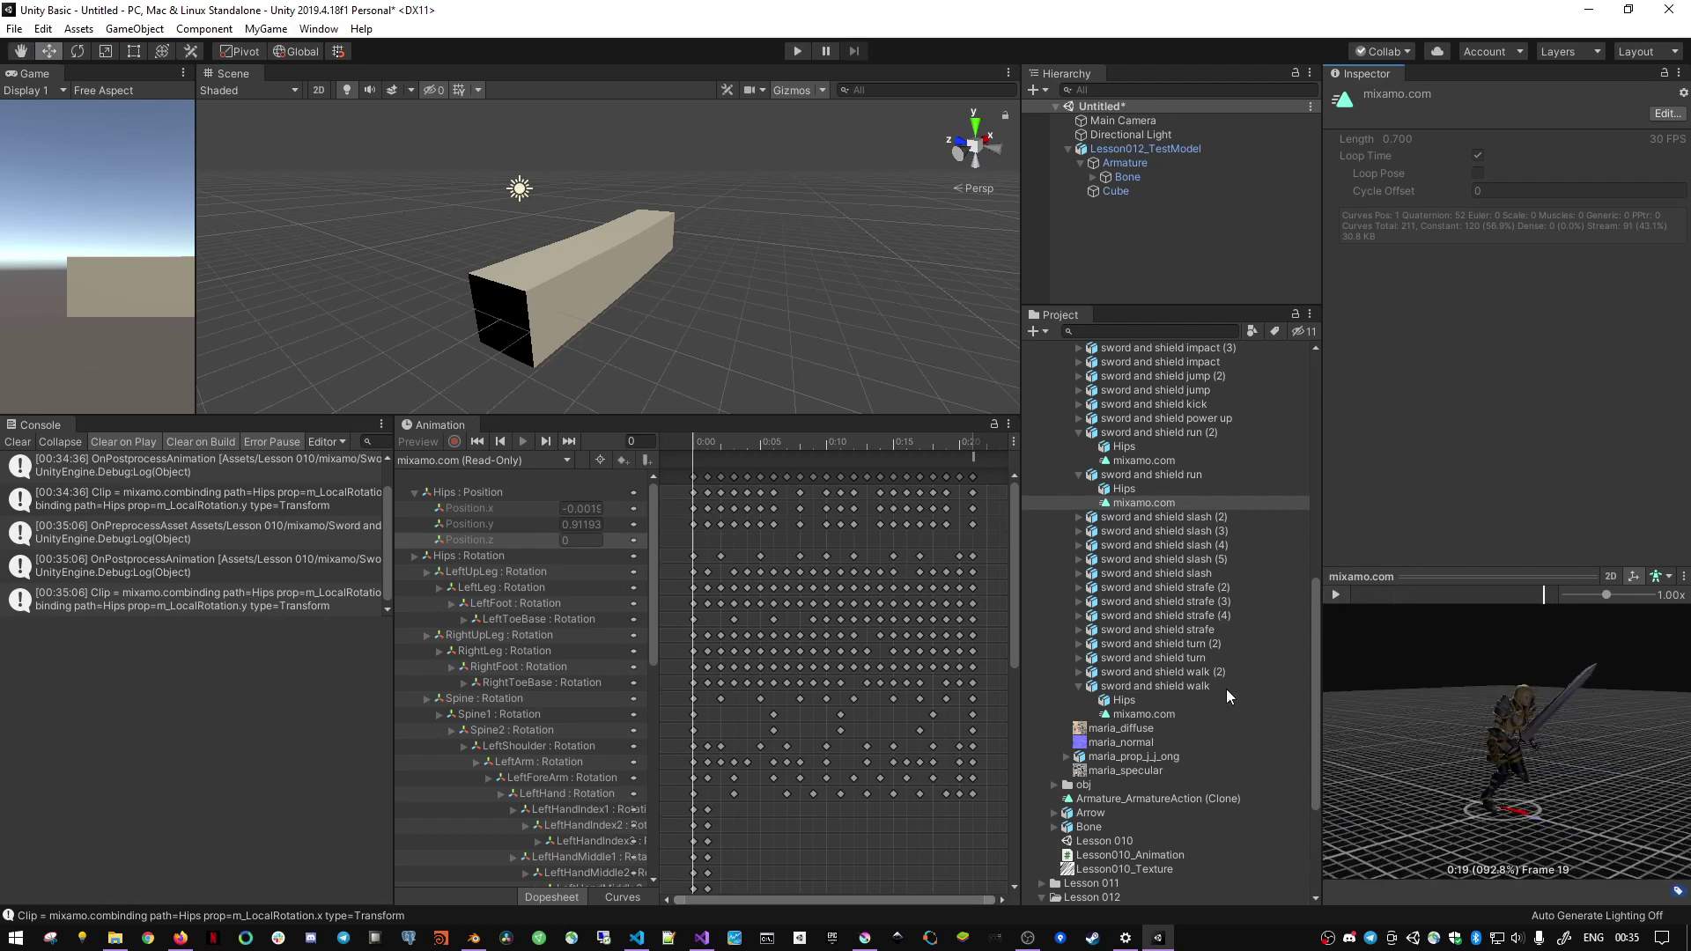
- Open the sword and shield walk and walk (2) clips, scrubbing the walk preview to frame 28
click(1144, 713)
mouse_move(1368, 593)
mouse_down()
mouse_move(1531, 595)
mouse_move(1314, 604)
mouse_move(1433, 597)
mouse_move(745, 577)
mouse_up()
click(1079, 672)
click(1144, 699)
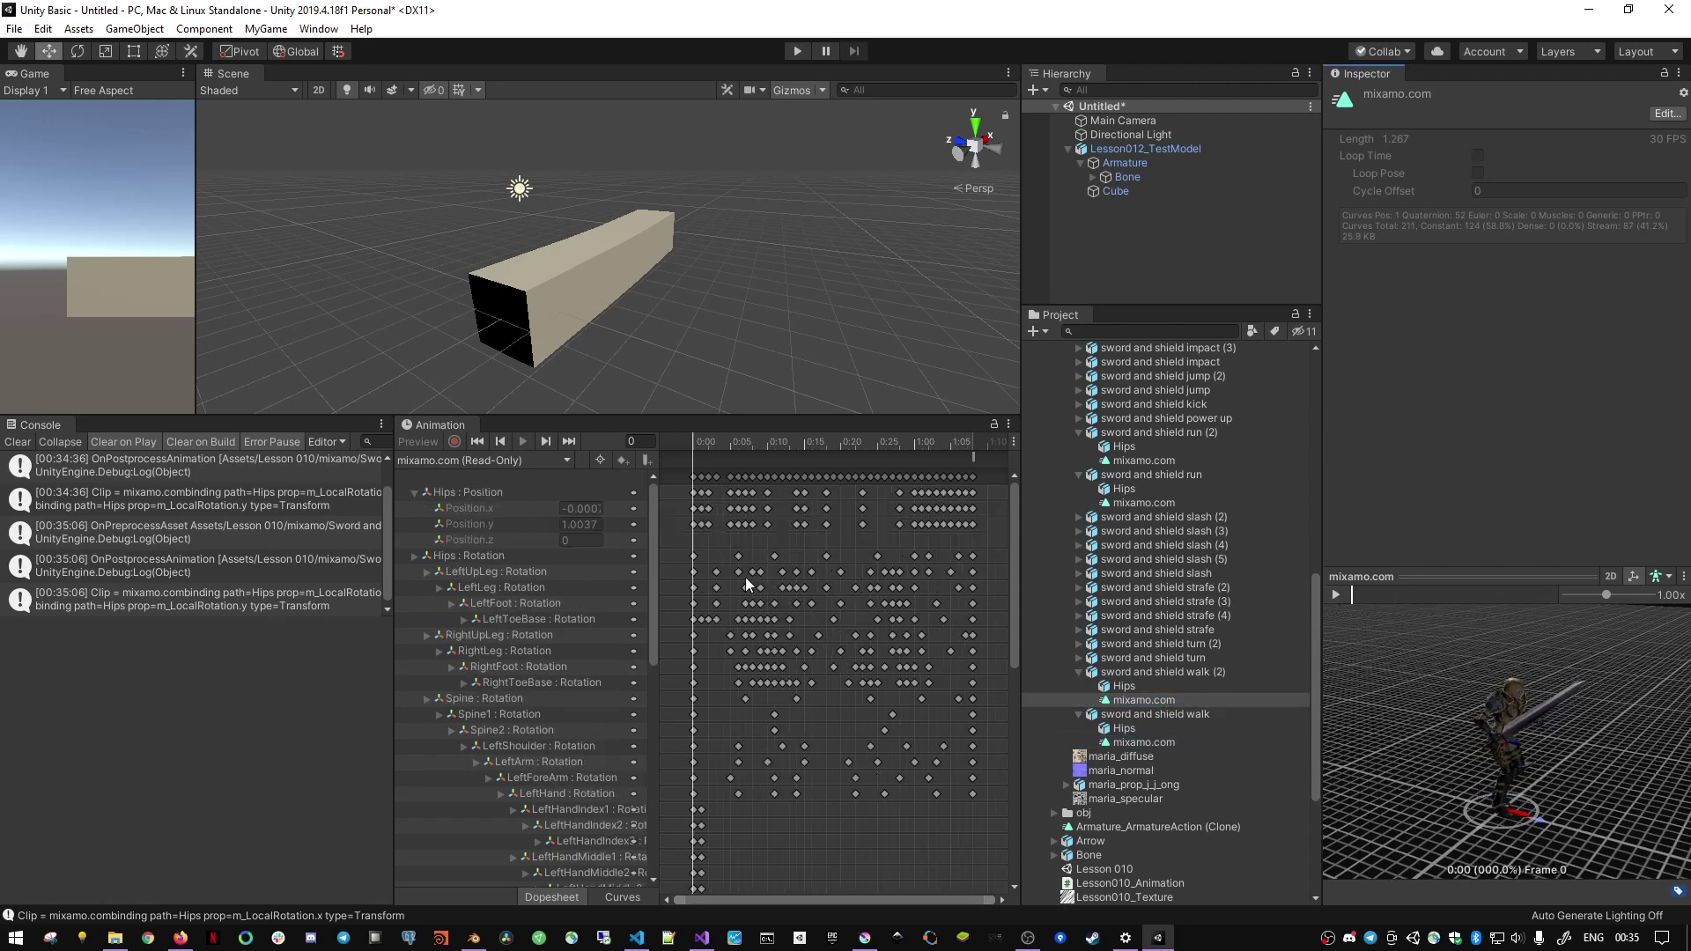
- Locate the end-event method's definition in the postprocessor script
key(alt+Tab)
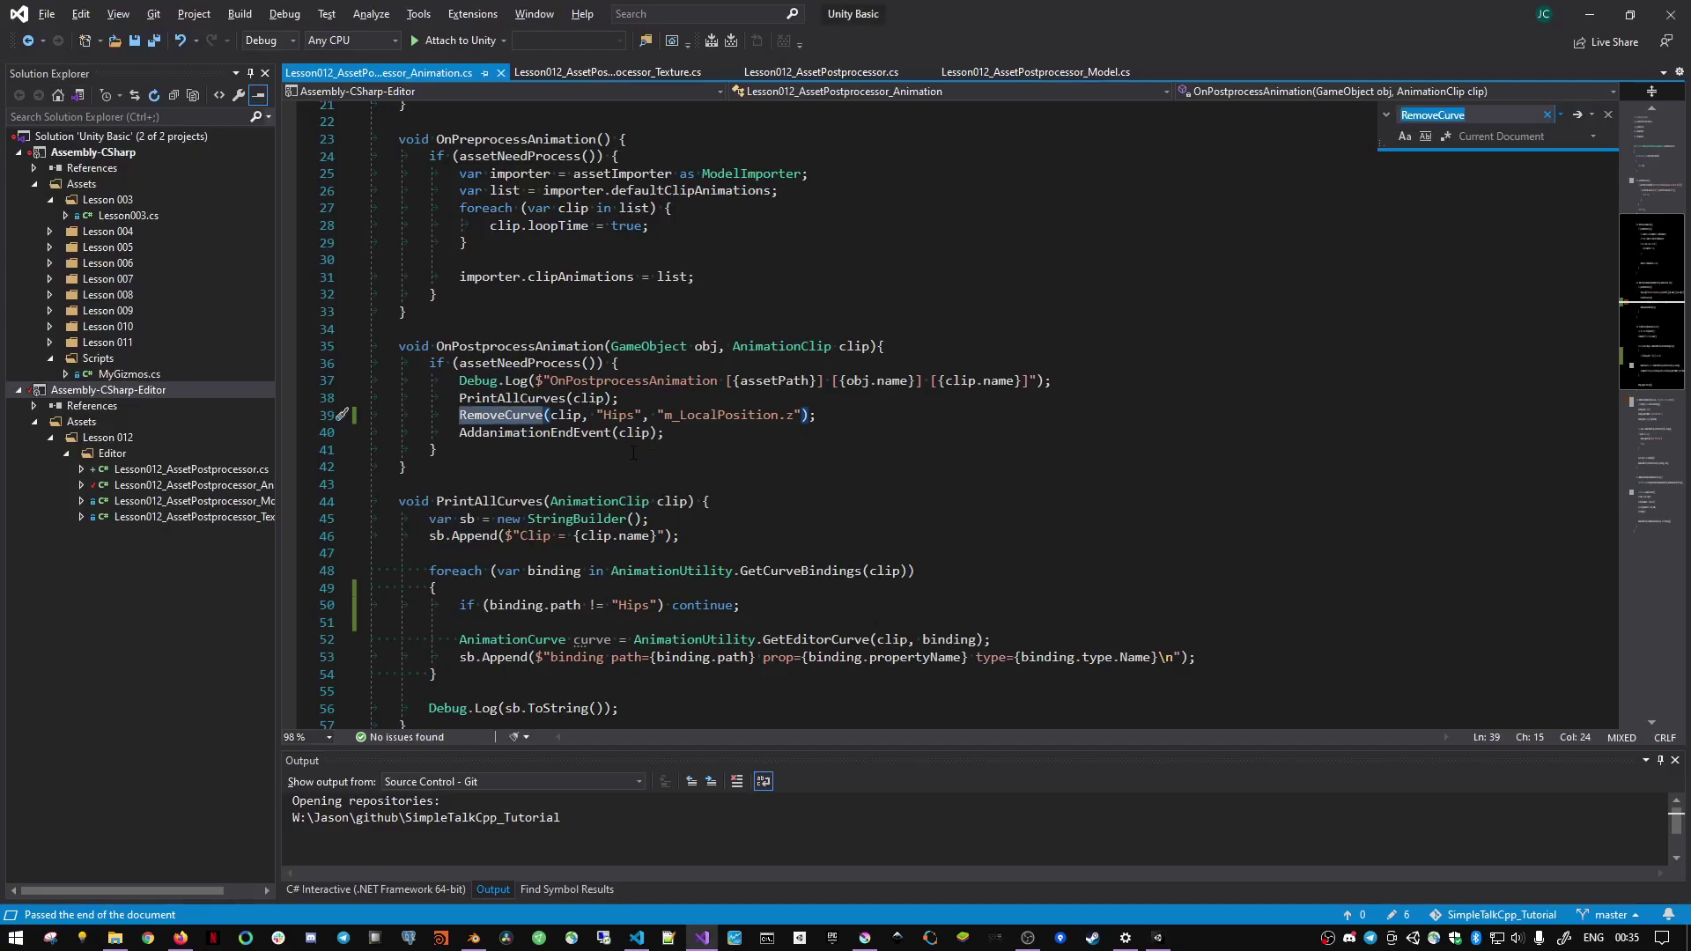
scroll(969, 414, down, 2)
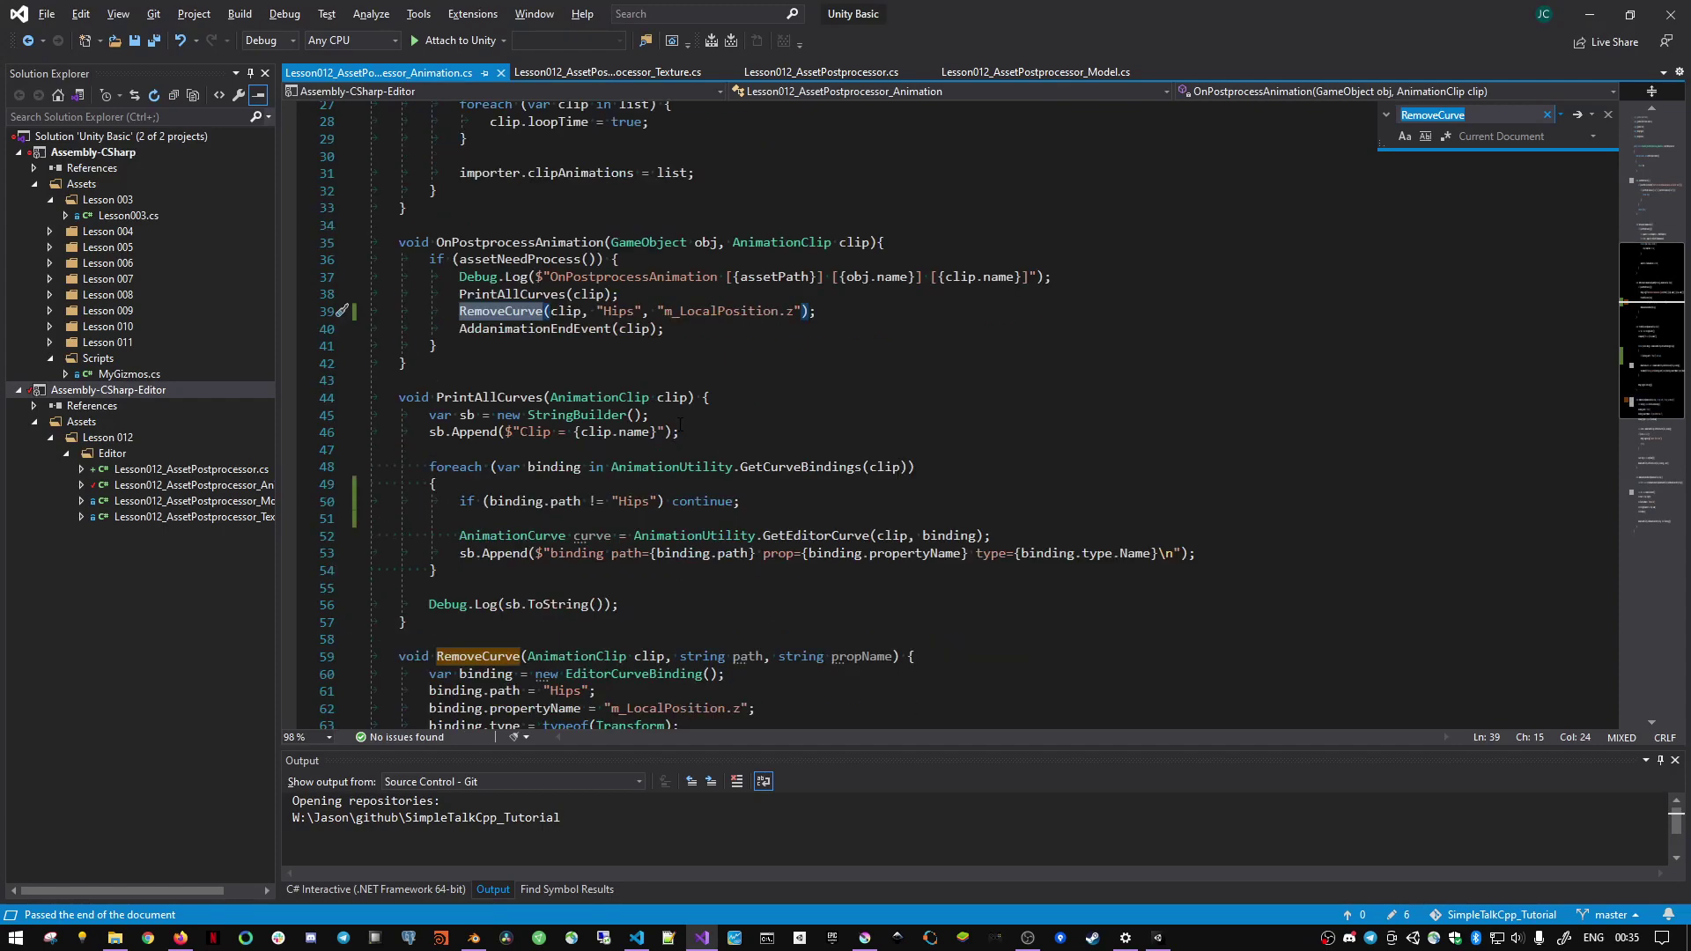
scroll(968, 414, down, 6)
scroll(968, 414, down, 5)
scroll(969, 414, down, 2)
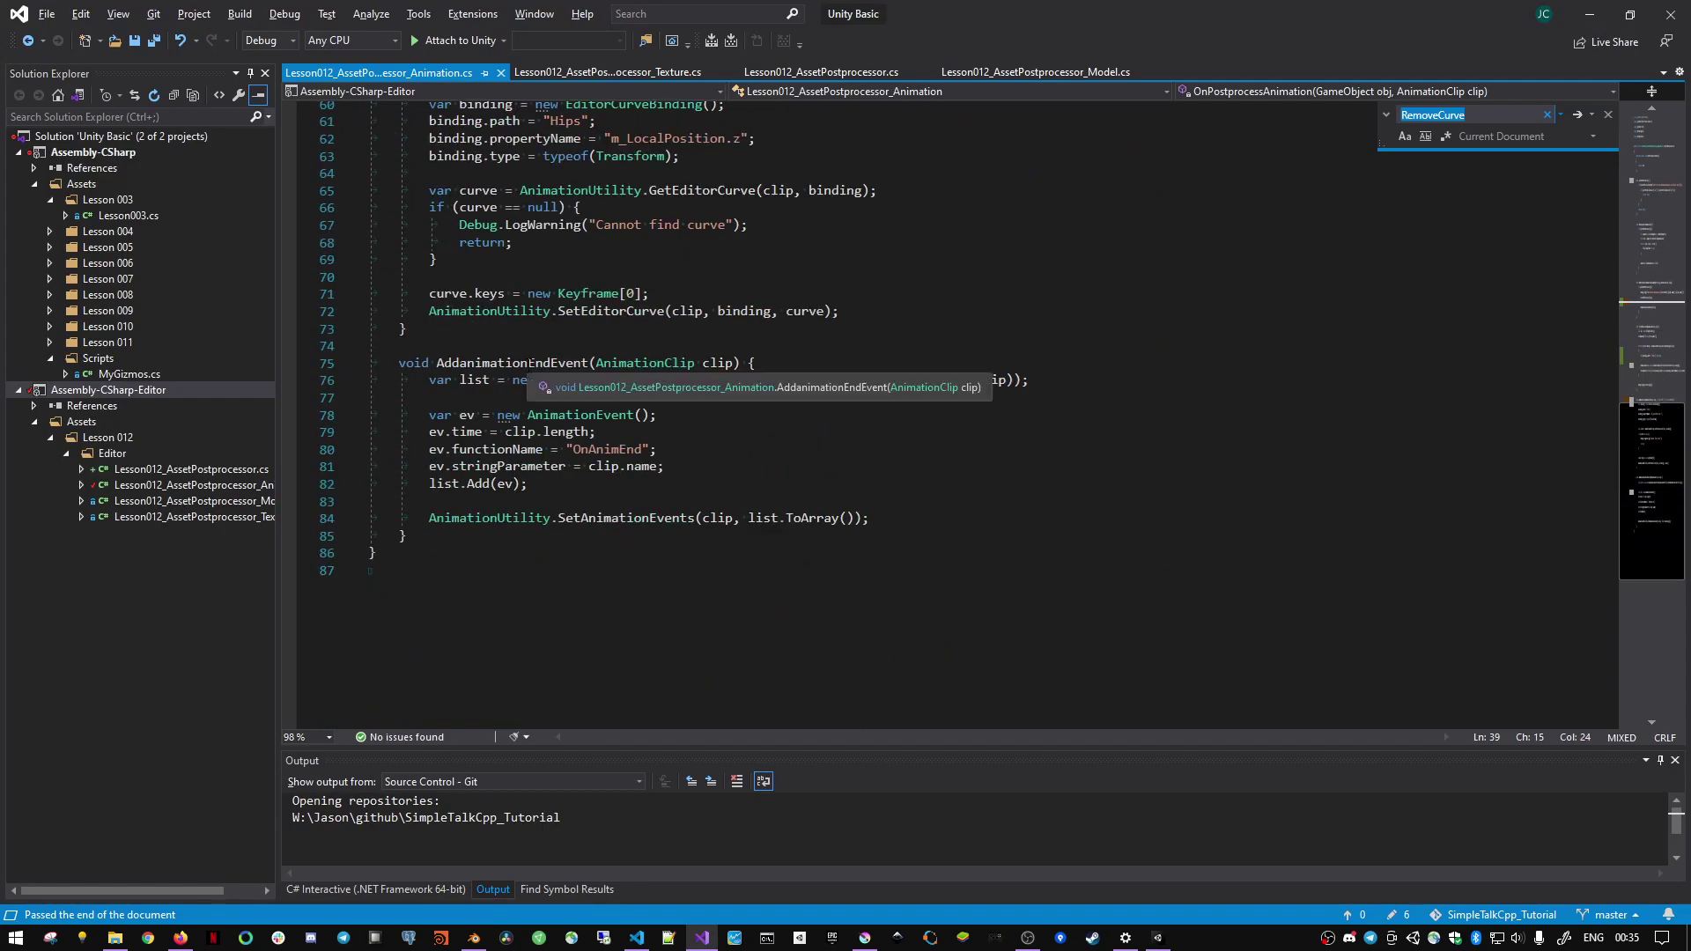
double_click(510, 362)
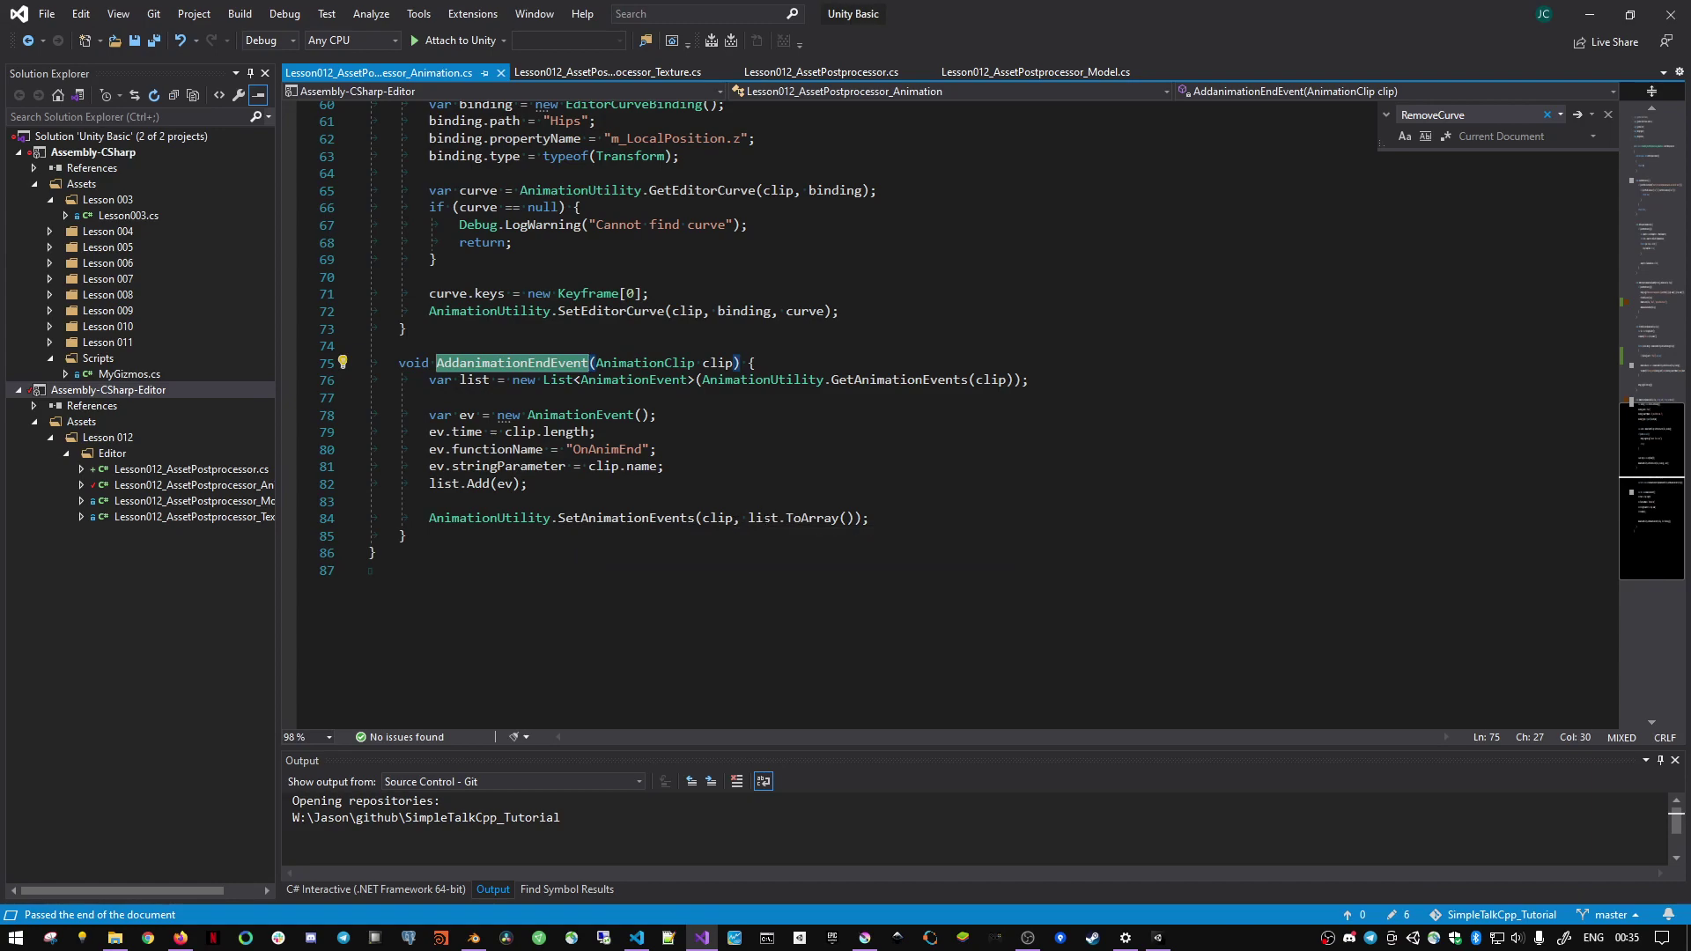
scroll(733, 524, up, 10)
scroll(732, 514, up, 8)
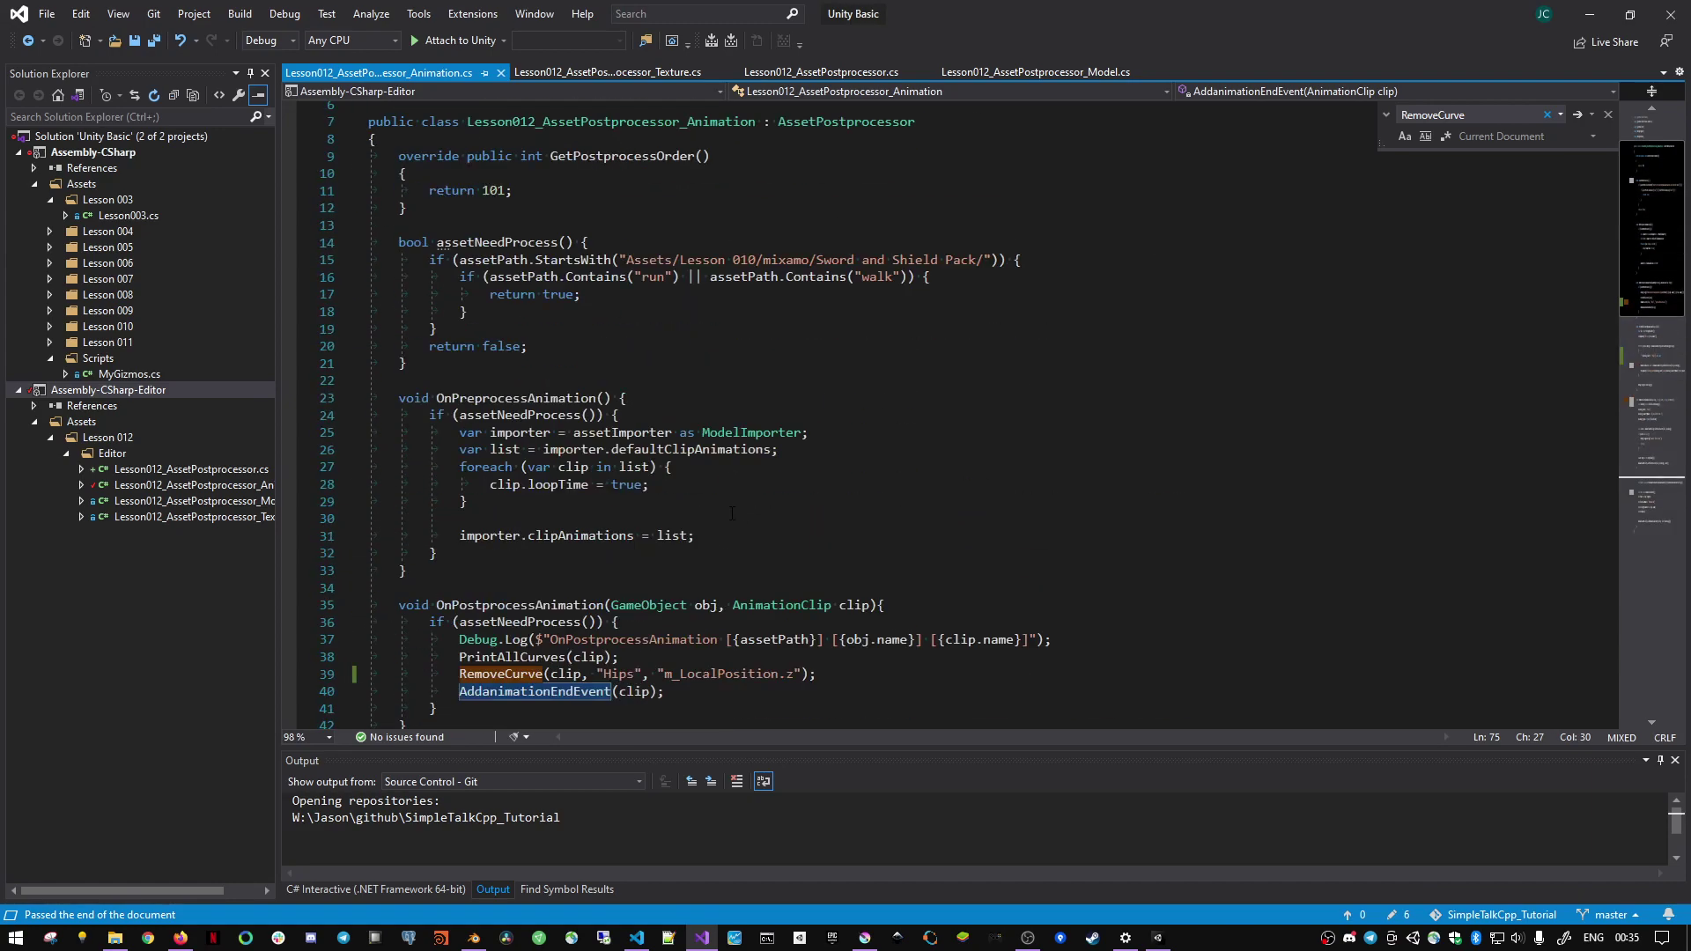
scroll(731, 513, down, 5)
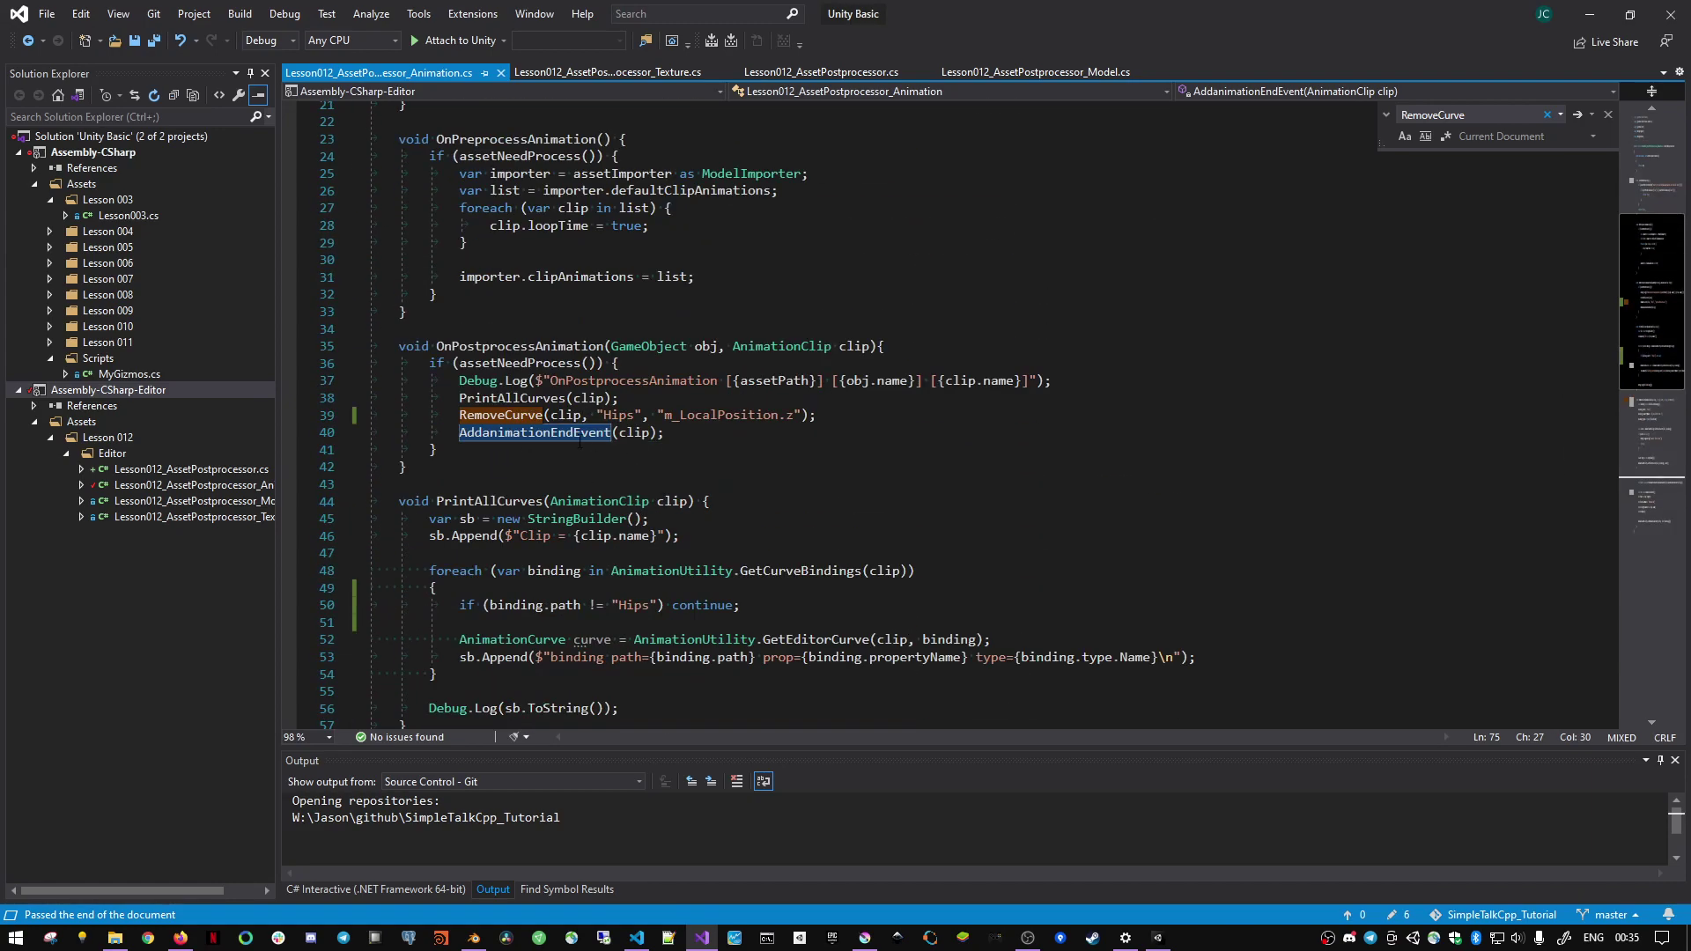
- Capitalise the name to AddAnimationEndEvent on line 40, save the script, and return to Unity
click(490, 431)
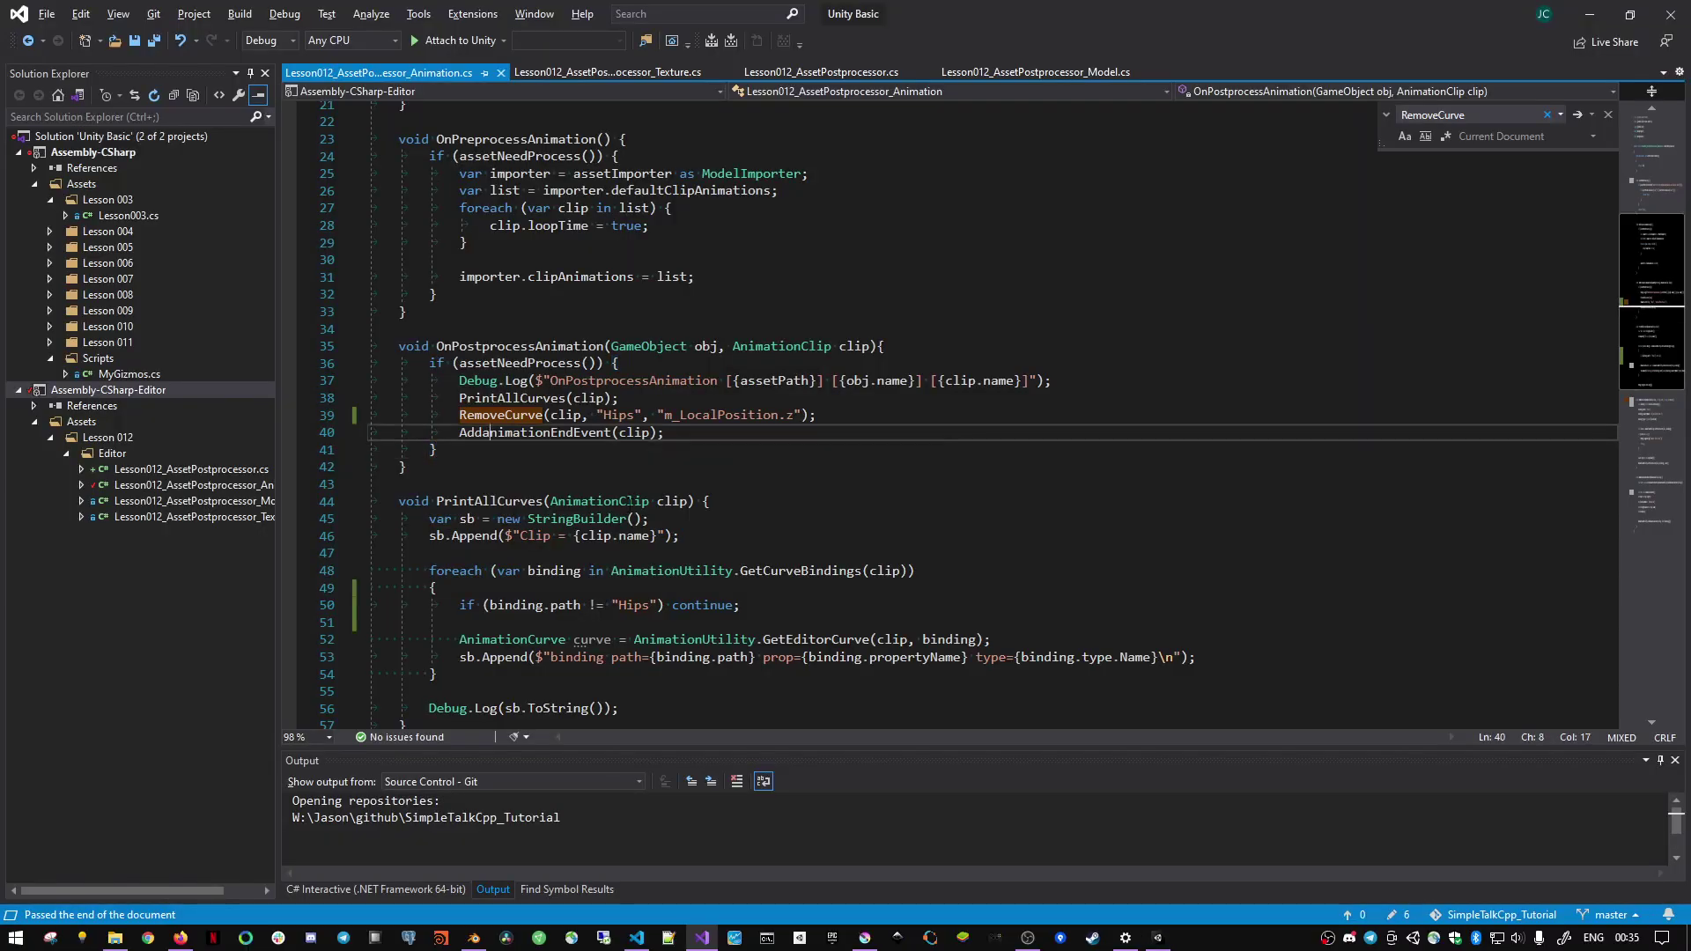
key(BackSpace)
text(A)
click(580, 433)
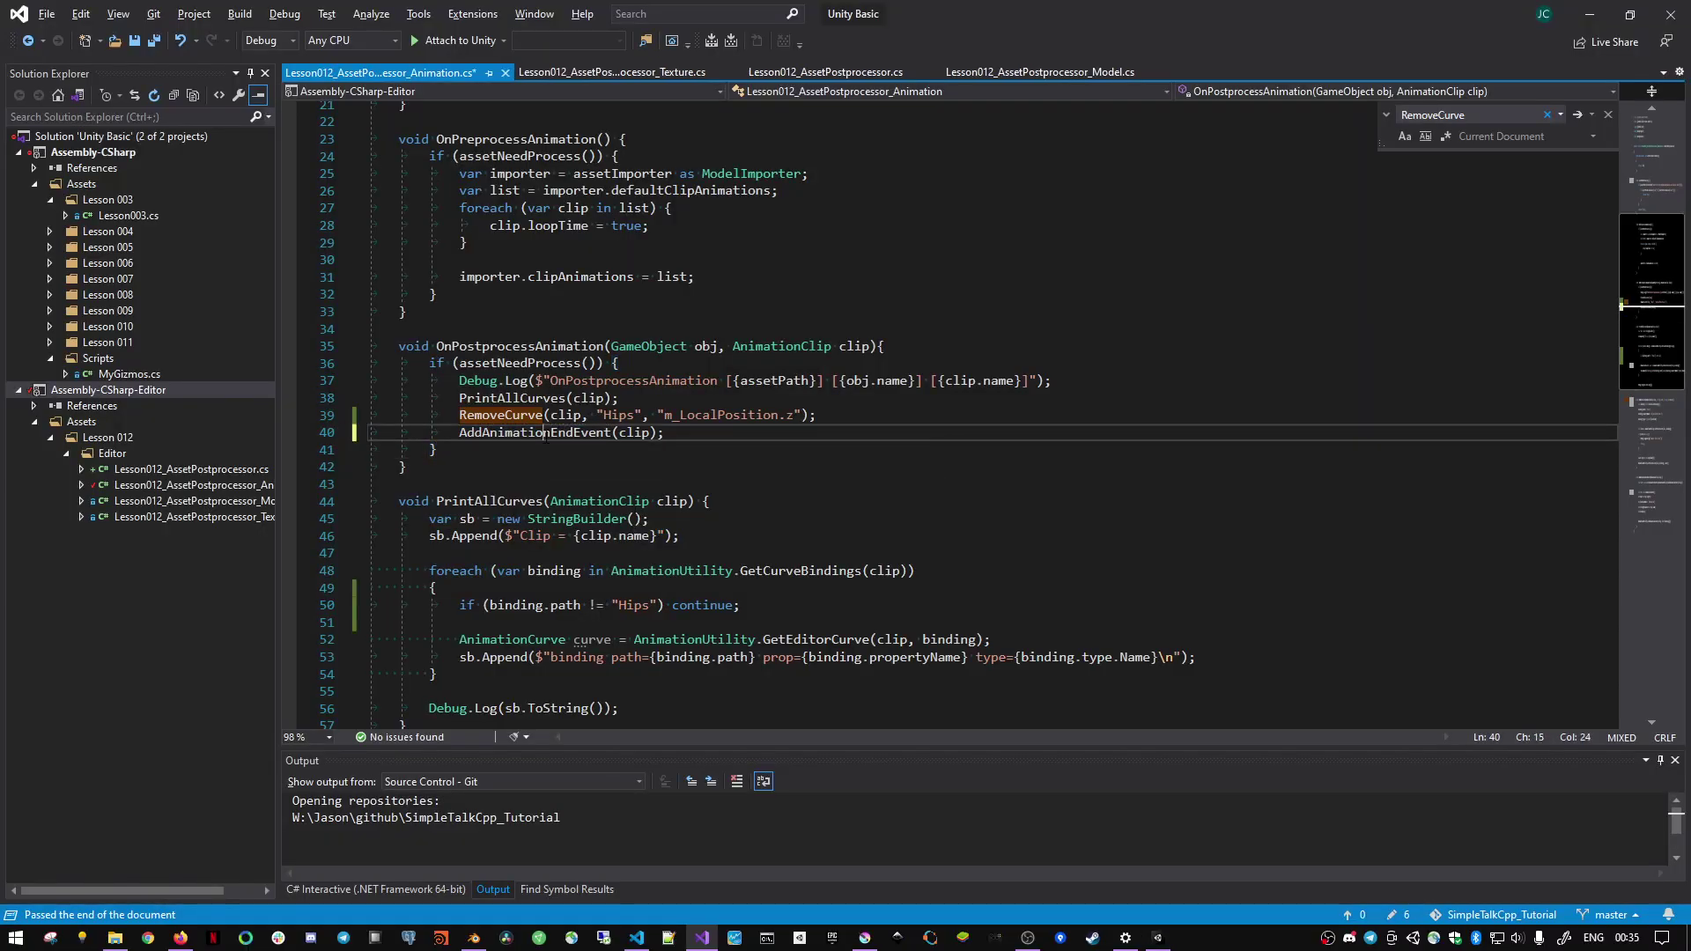
scroll(881, 414, down, 6)
scroll(881, 414, down, 5)
click(511, 466)
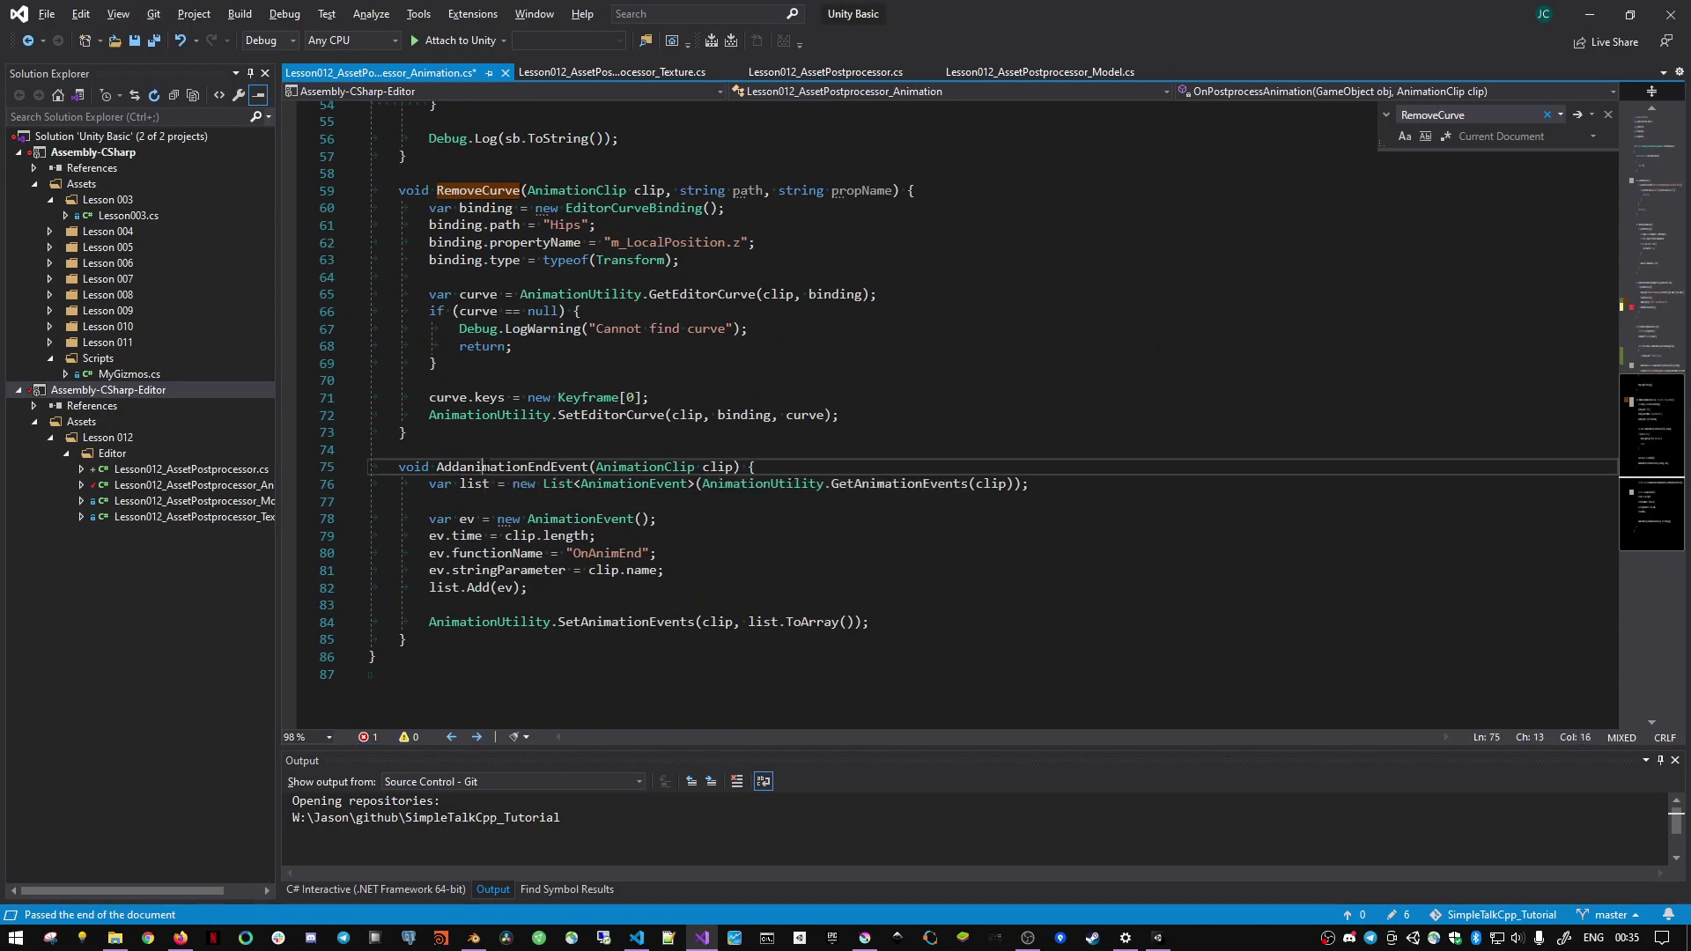
key(ctrl+s)
key(alt+Tab)
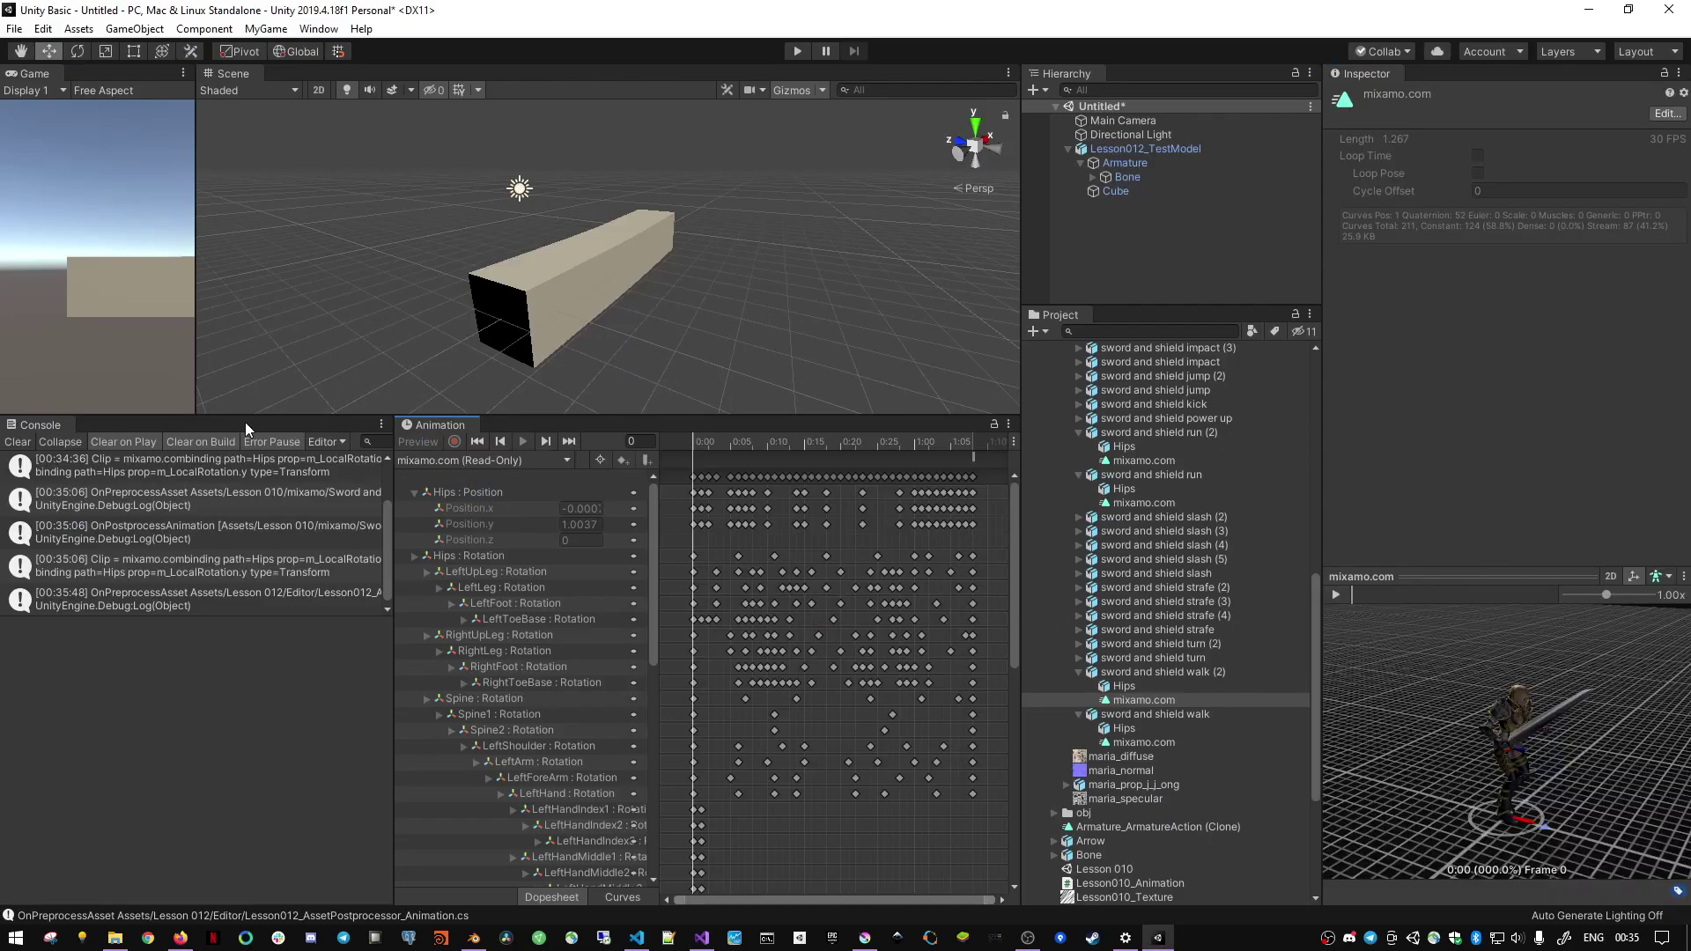
- Widen the Animation timeline and check sword and shield walk (2)'s Events for OnAnimEnd
drag(436, 425, 245, 426)
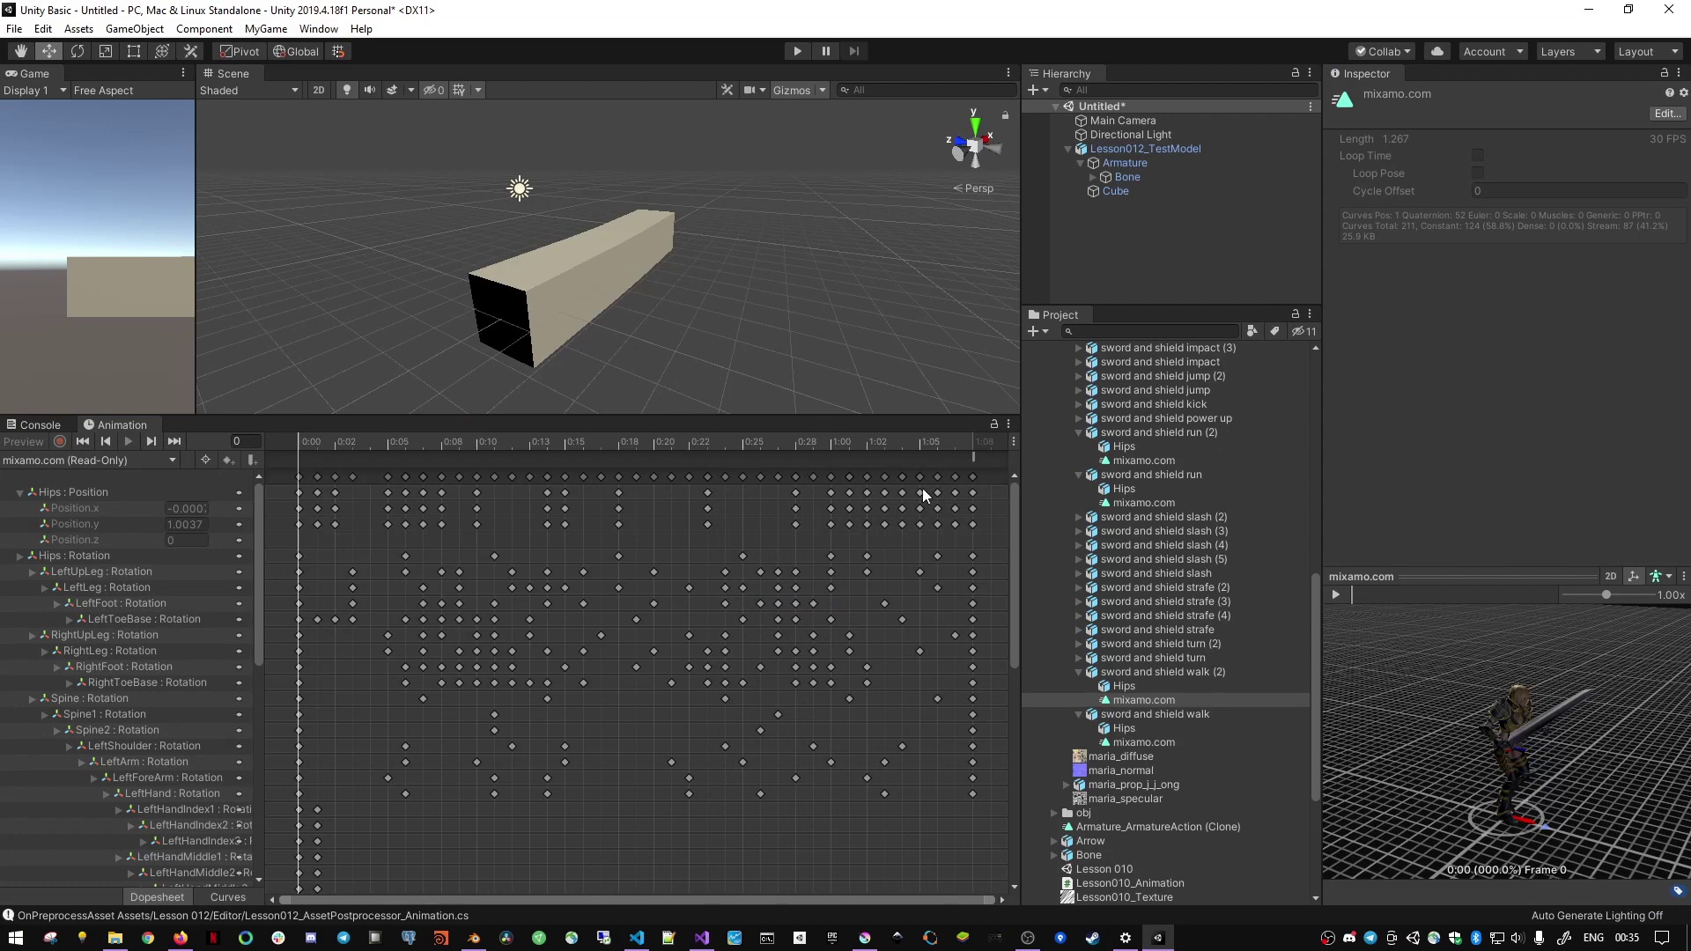
mouse_move(974, 456)
click(1176, 676)
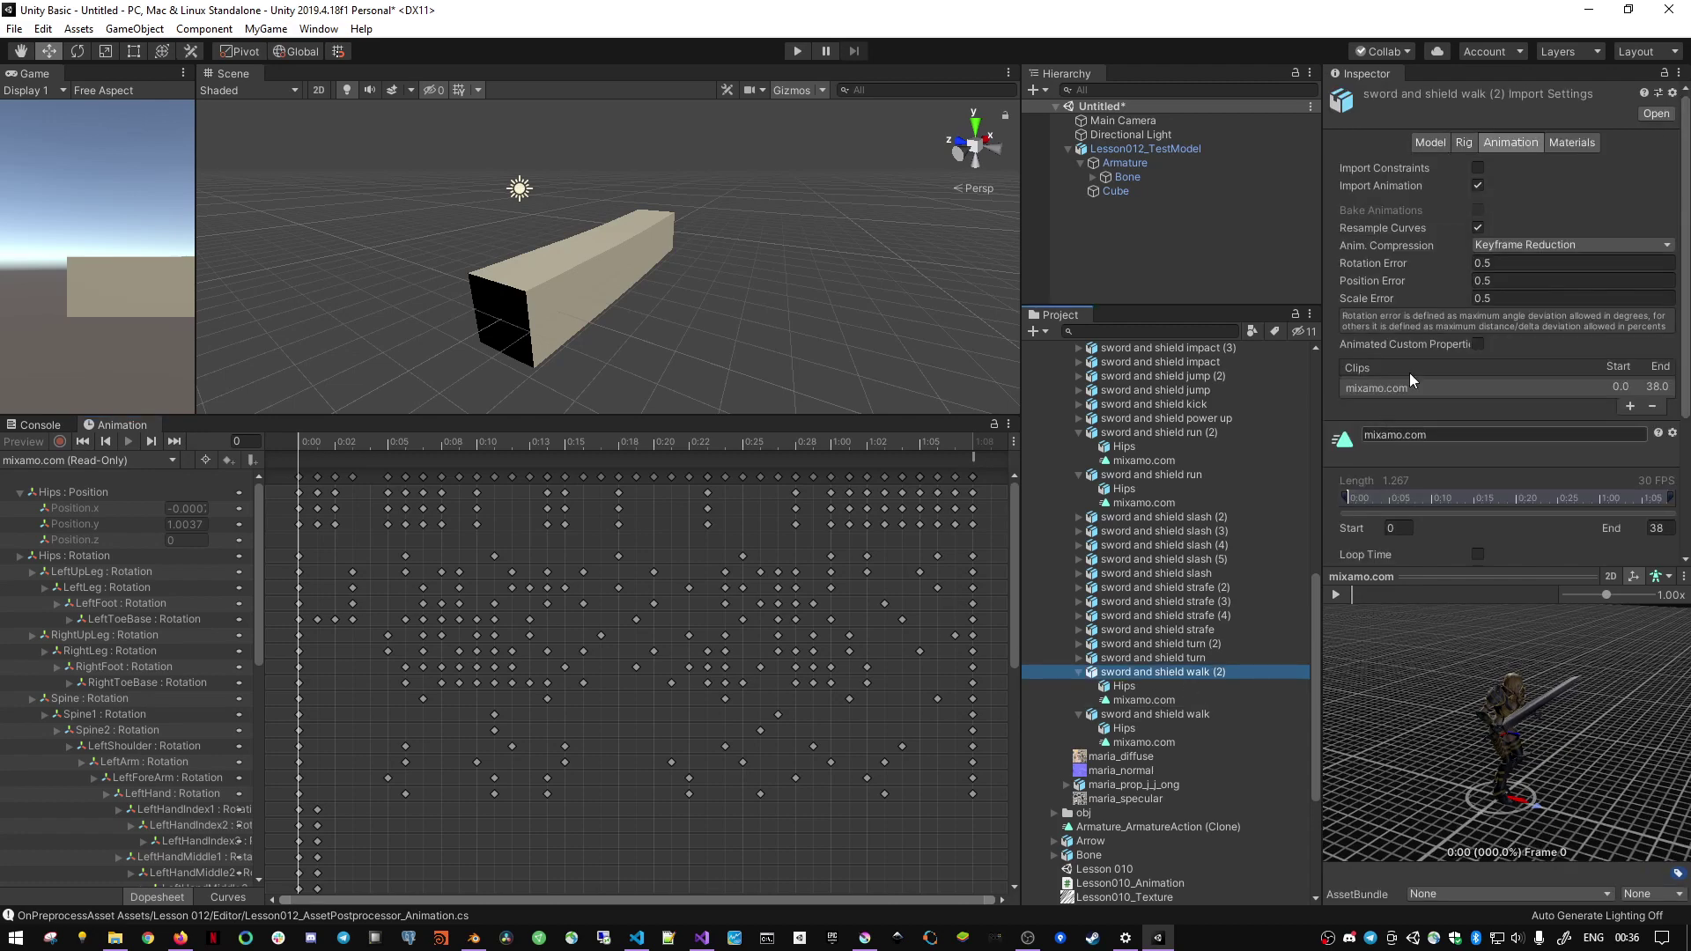
scroll(1427, 373, down, 5)
click(1334, 474)
scroll(1468, 475, down, 3)
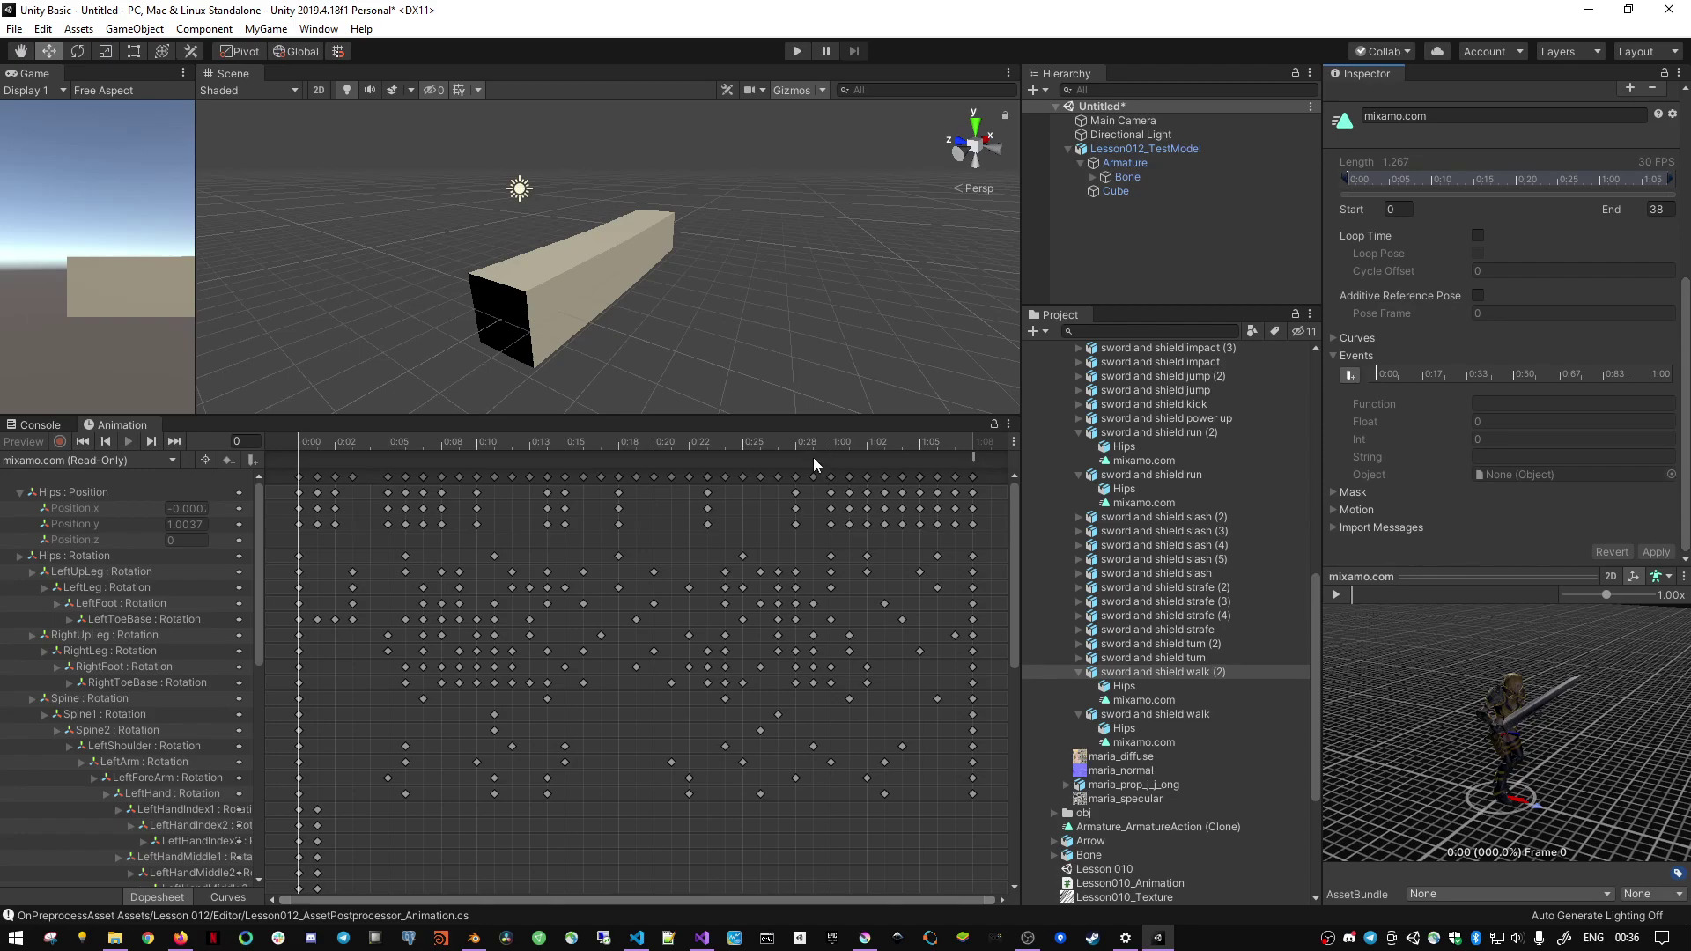
key(alt+Tab)
- Jump to the AddAnimationEndEvent definition and examine its AnimationUtility.GetAnimationEvents call
key(Down)
key(Down)
key(Down)
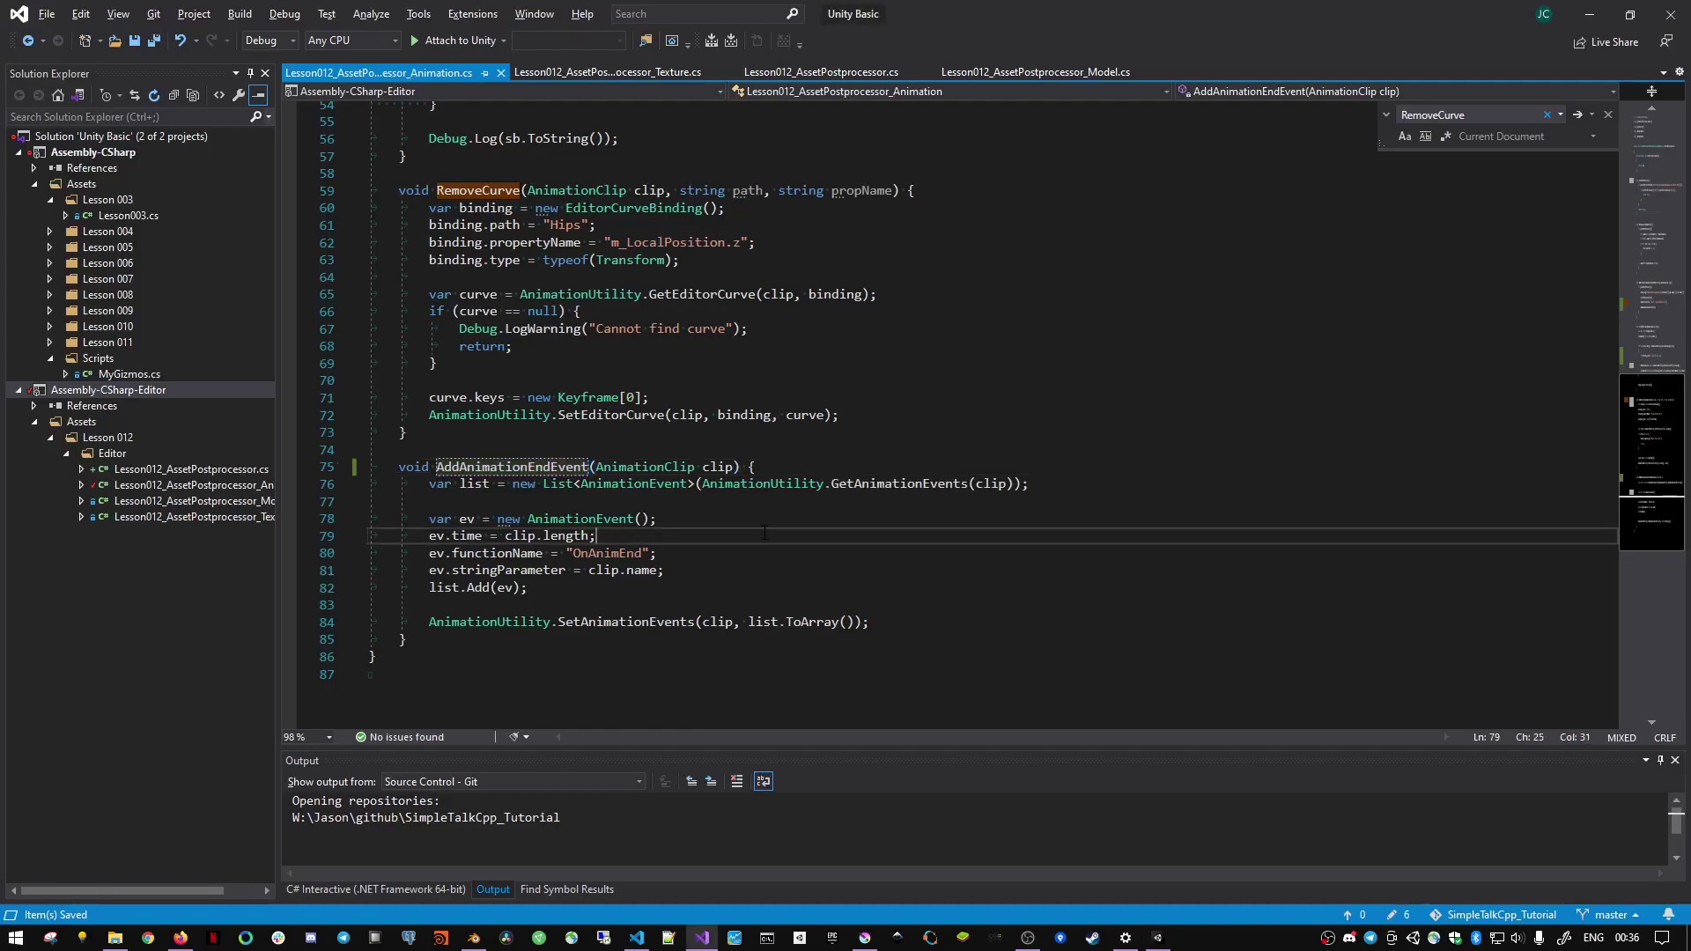
scroll(668, 568, up, 10)
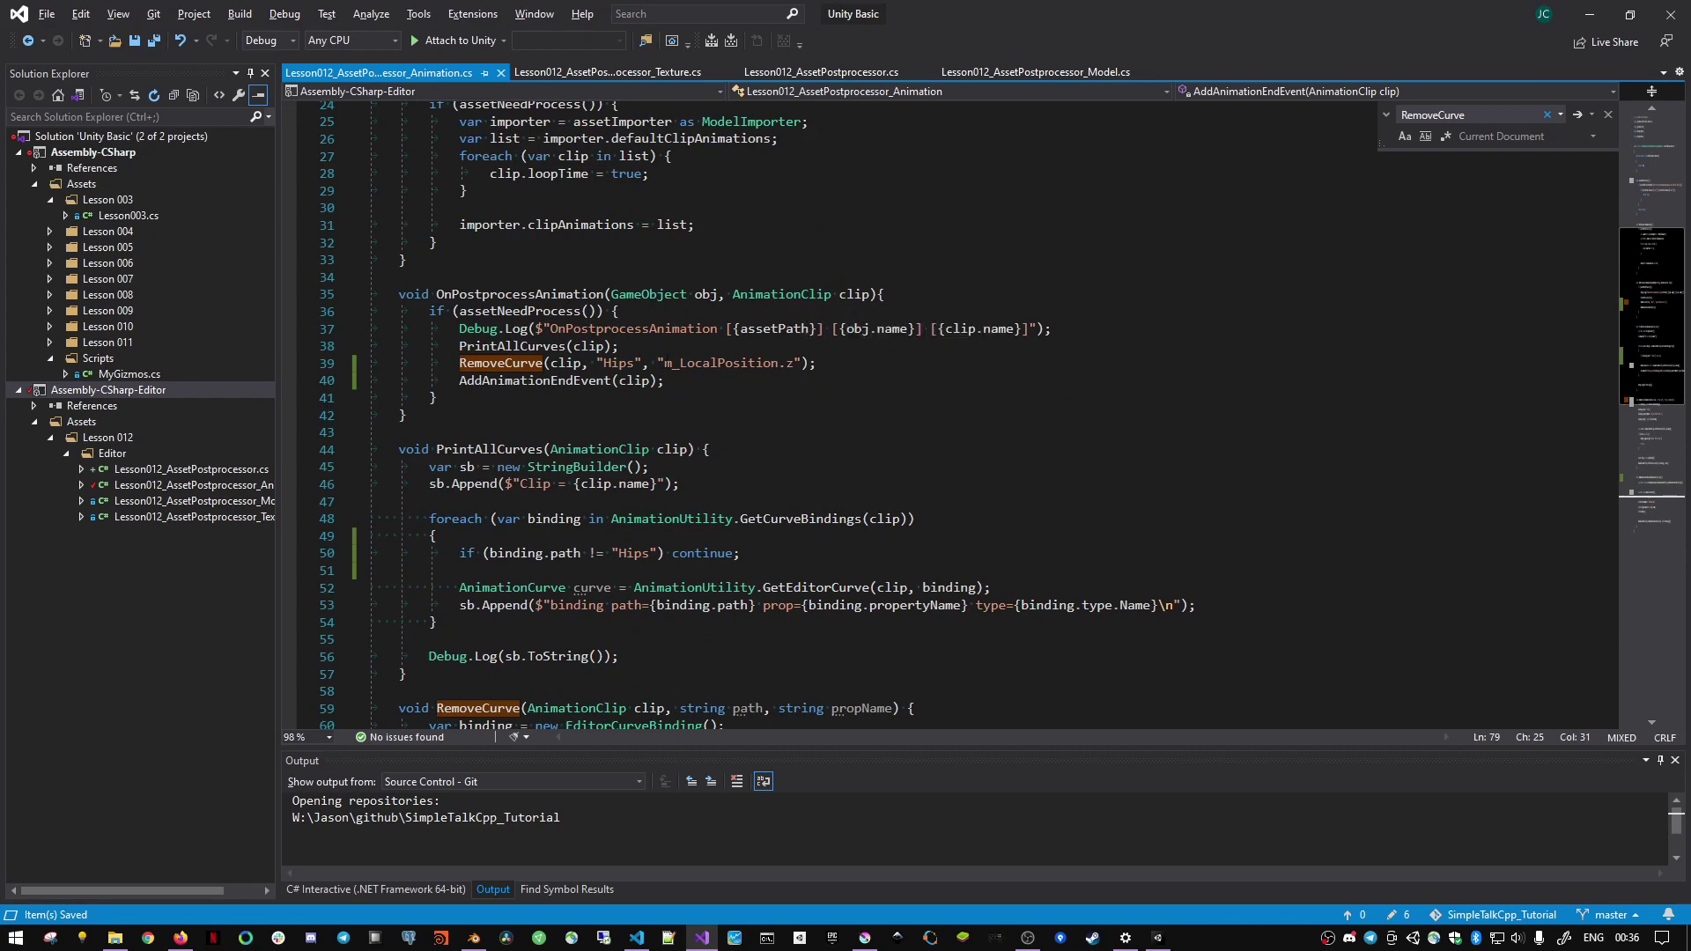
double_click(536, 380)
key(F12)
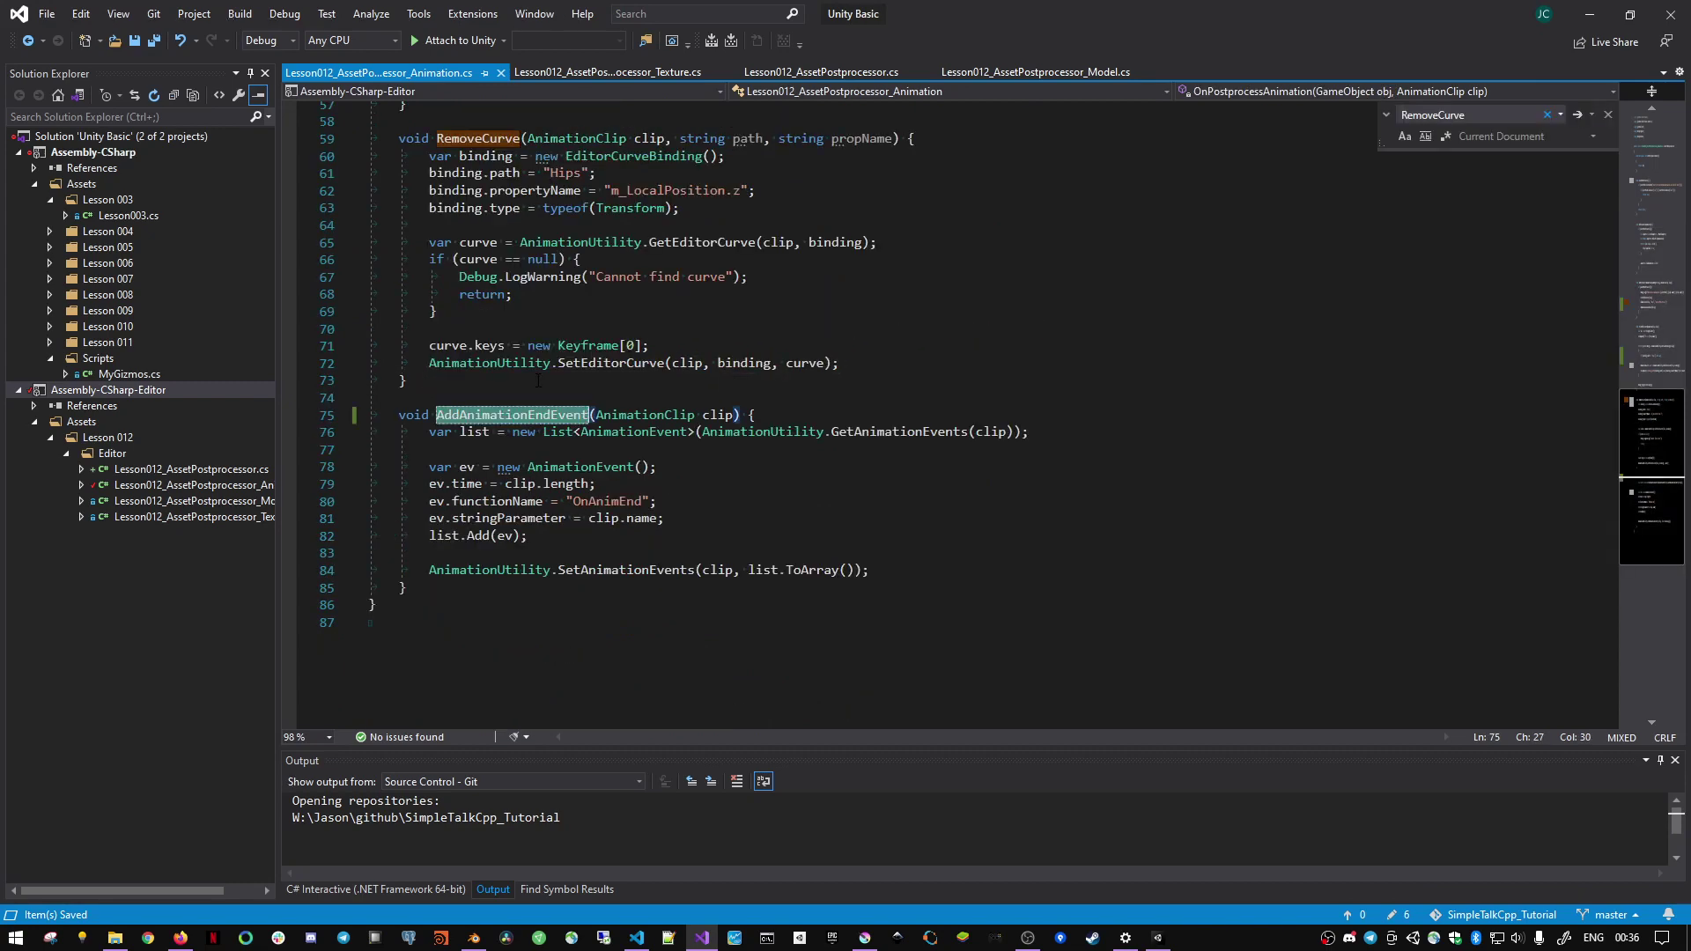
click(706, 482)
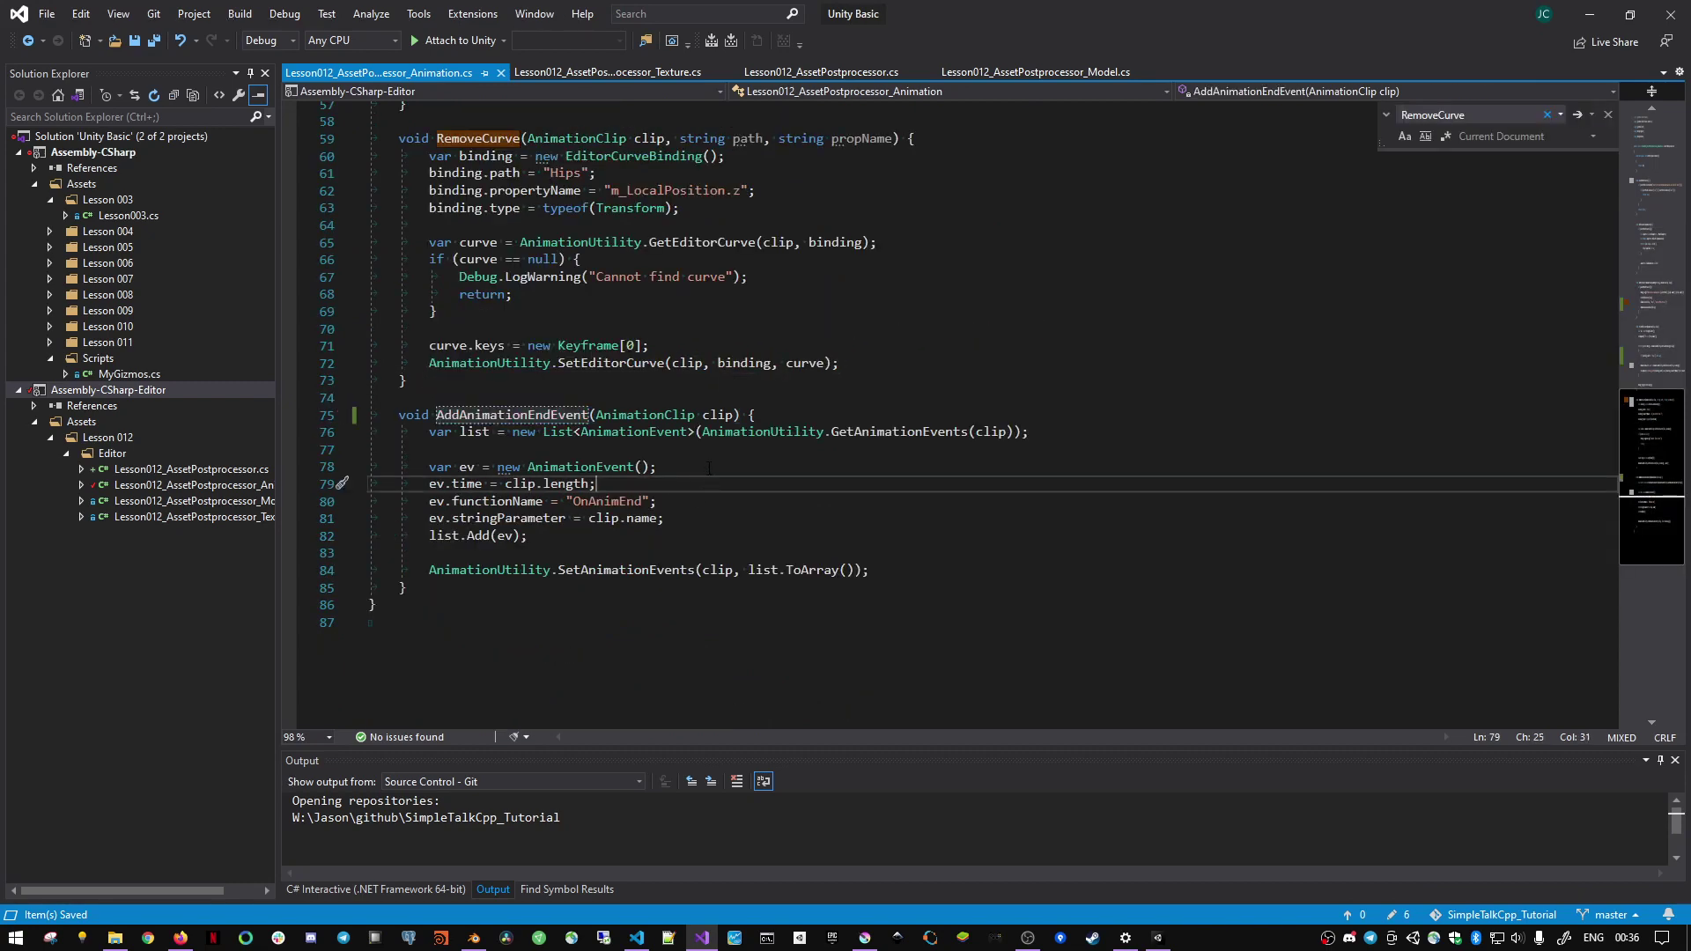
double_click(889, 432)
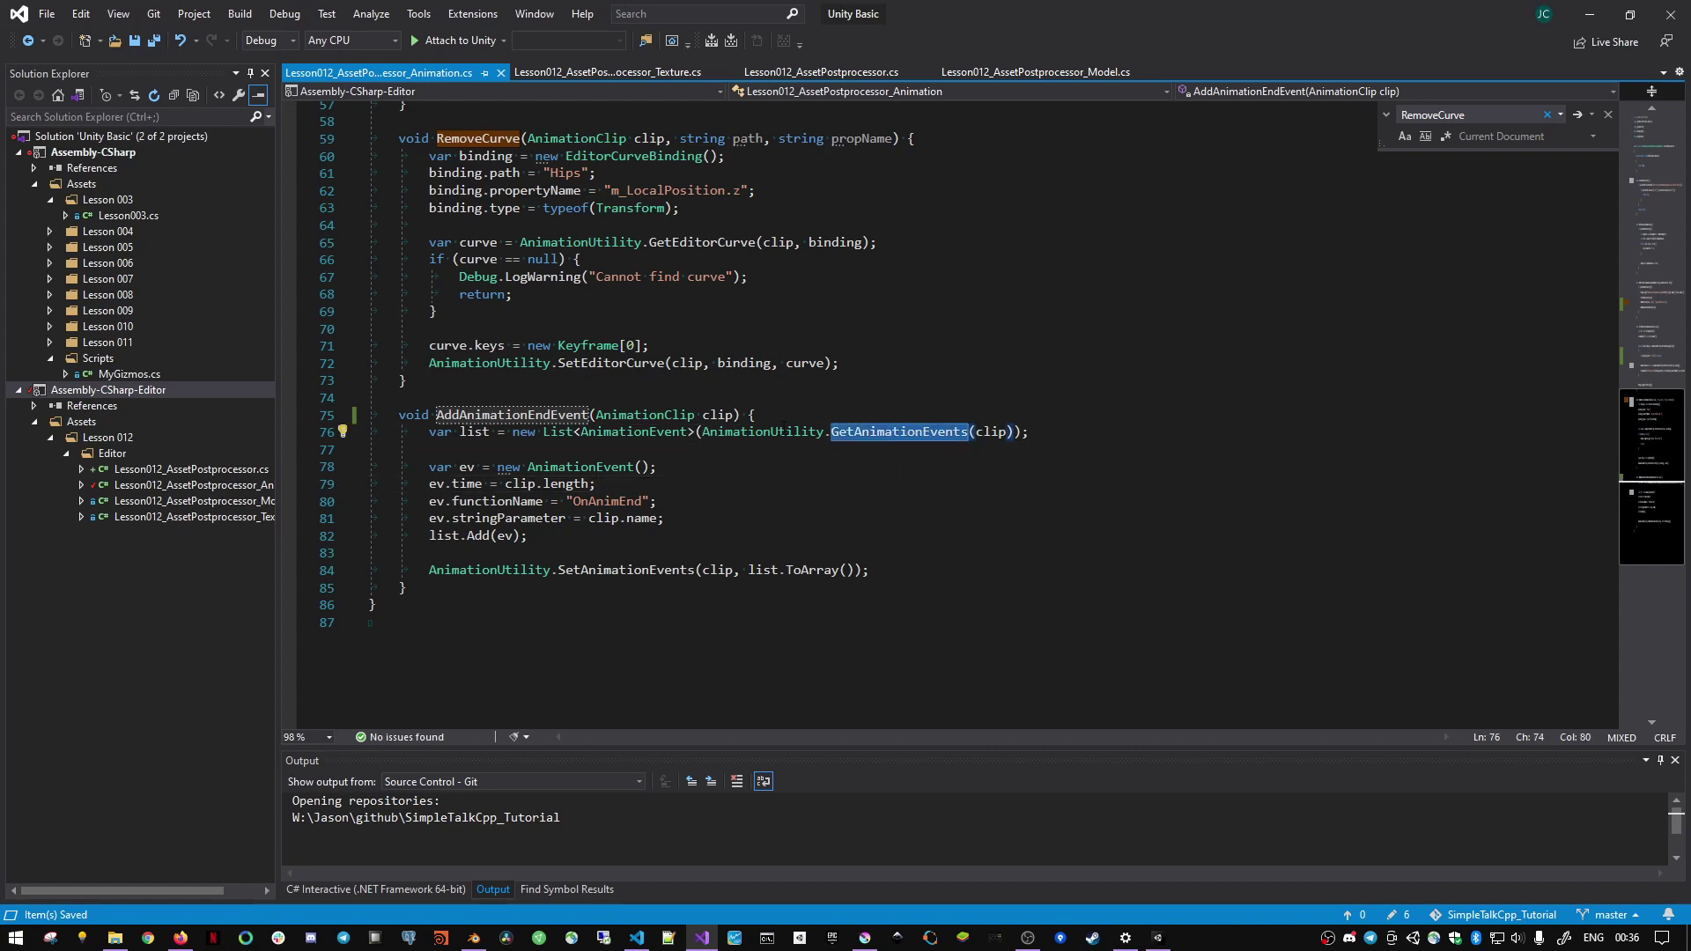
double_click(787, 433)
- Temporarily add a clip.events line, delete it again, and save the unchanged script
key(Home)
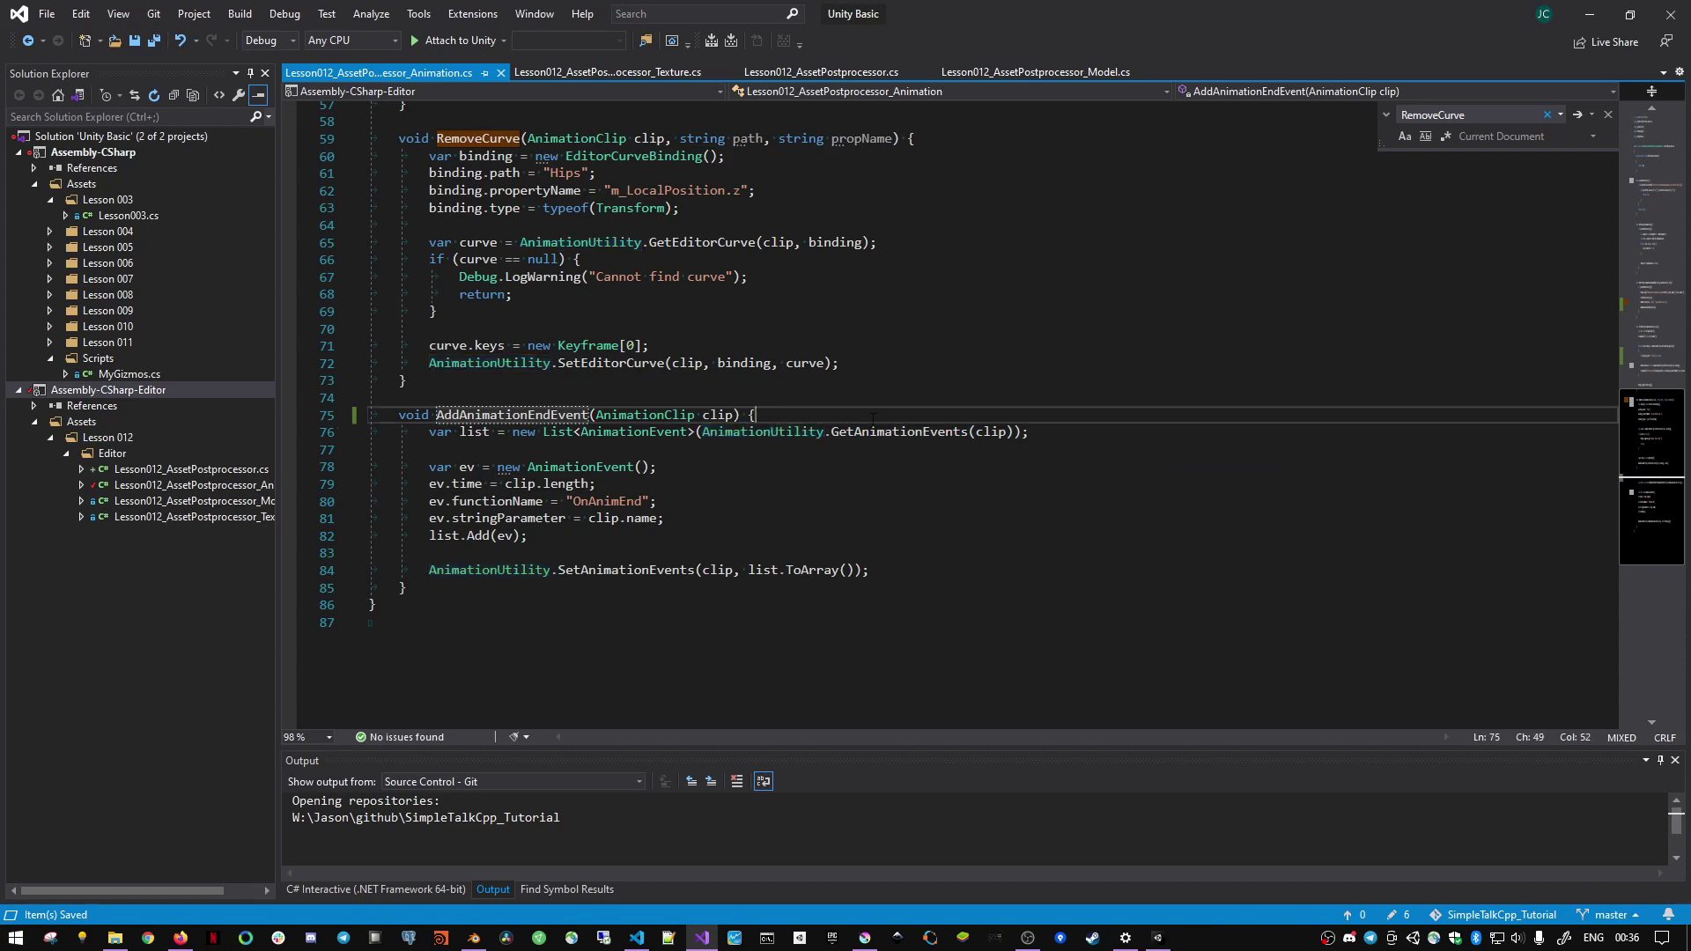
key(ctrl+Return)
key(ctrl+Return)
text(clip)
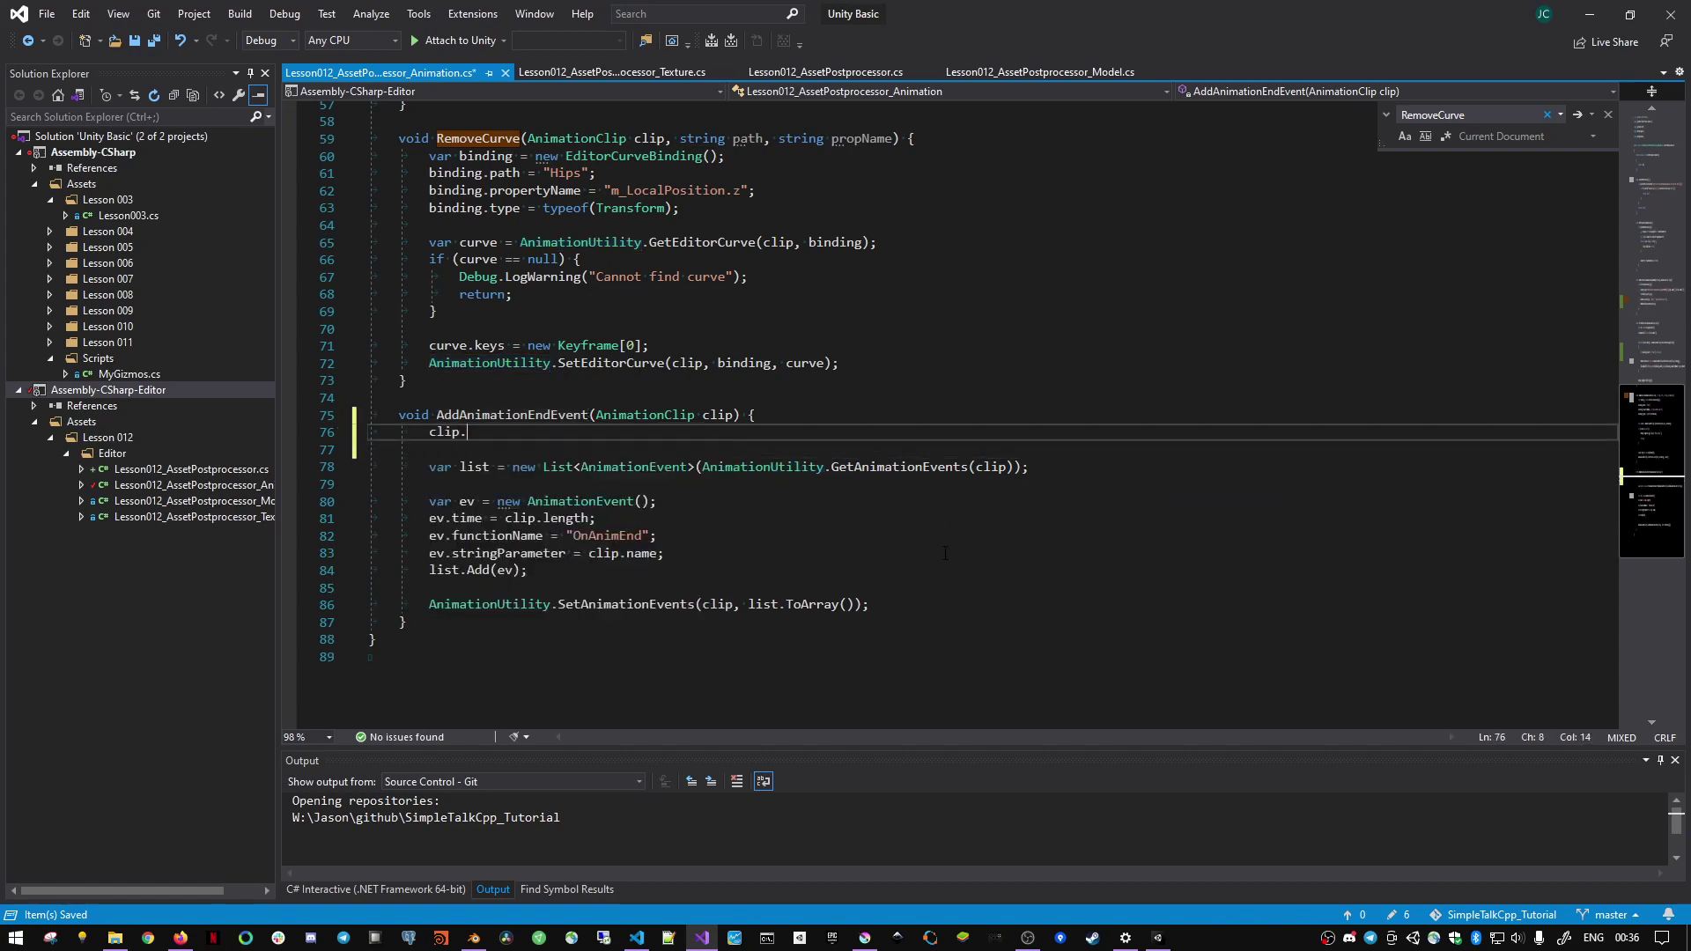
text(.even)
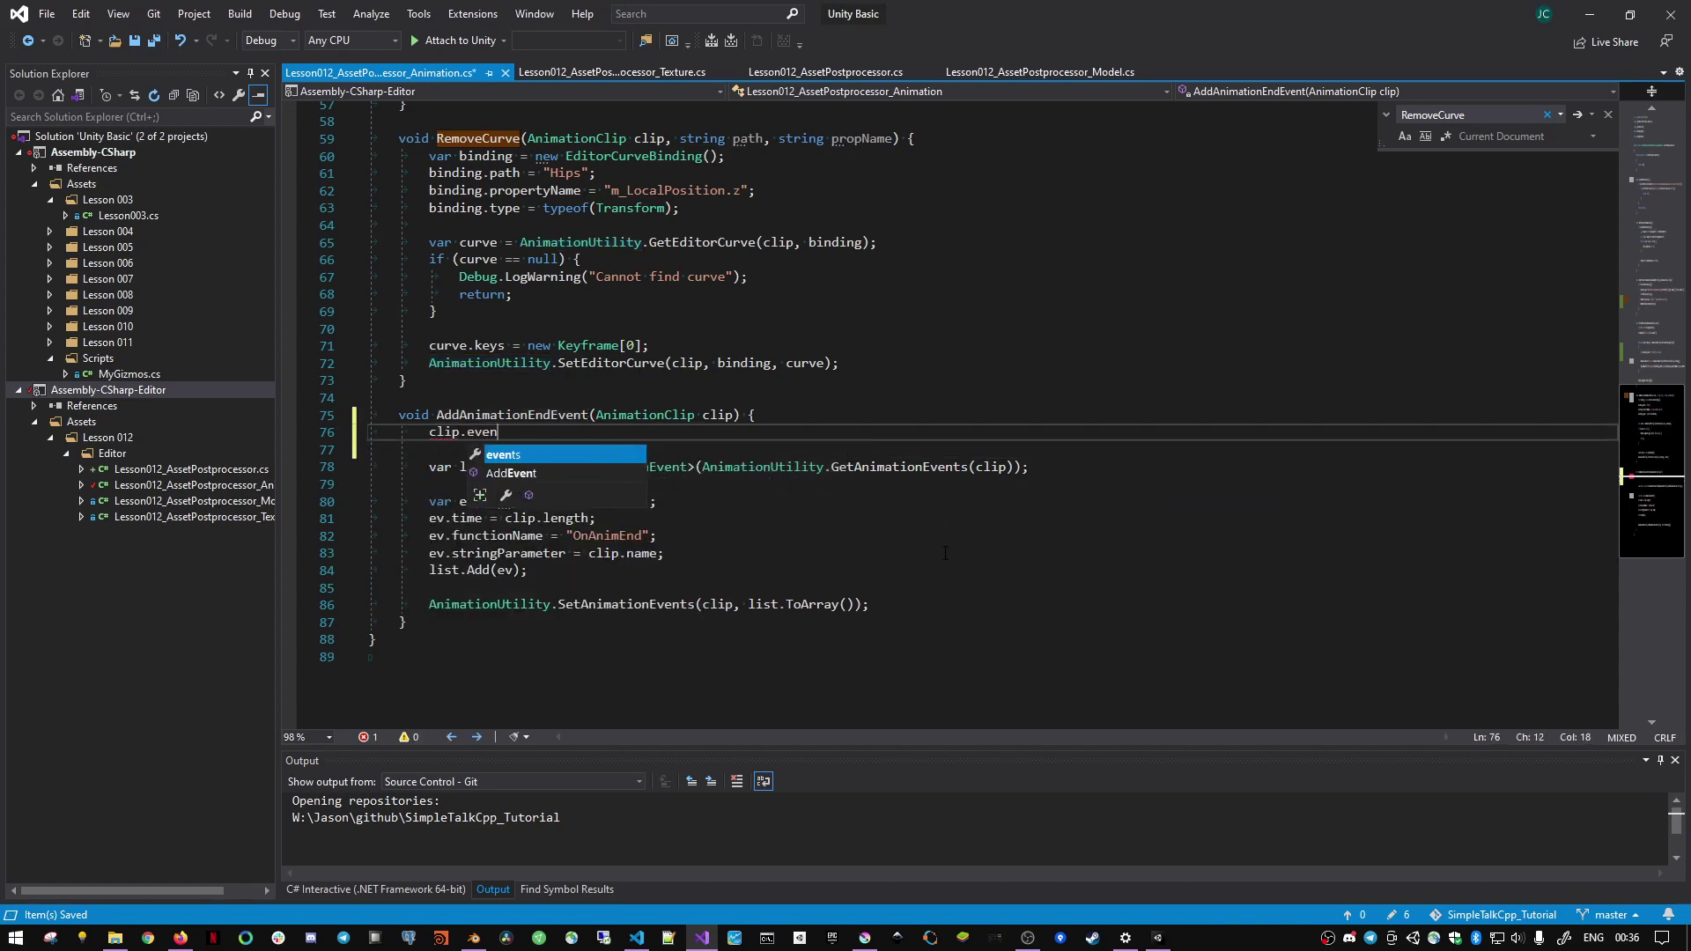
text(ts)
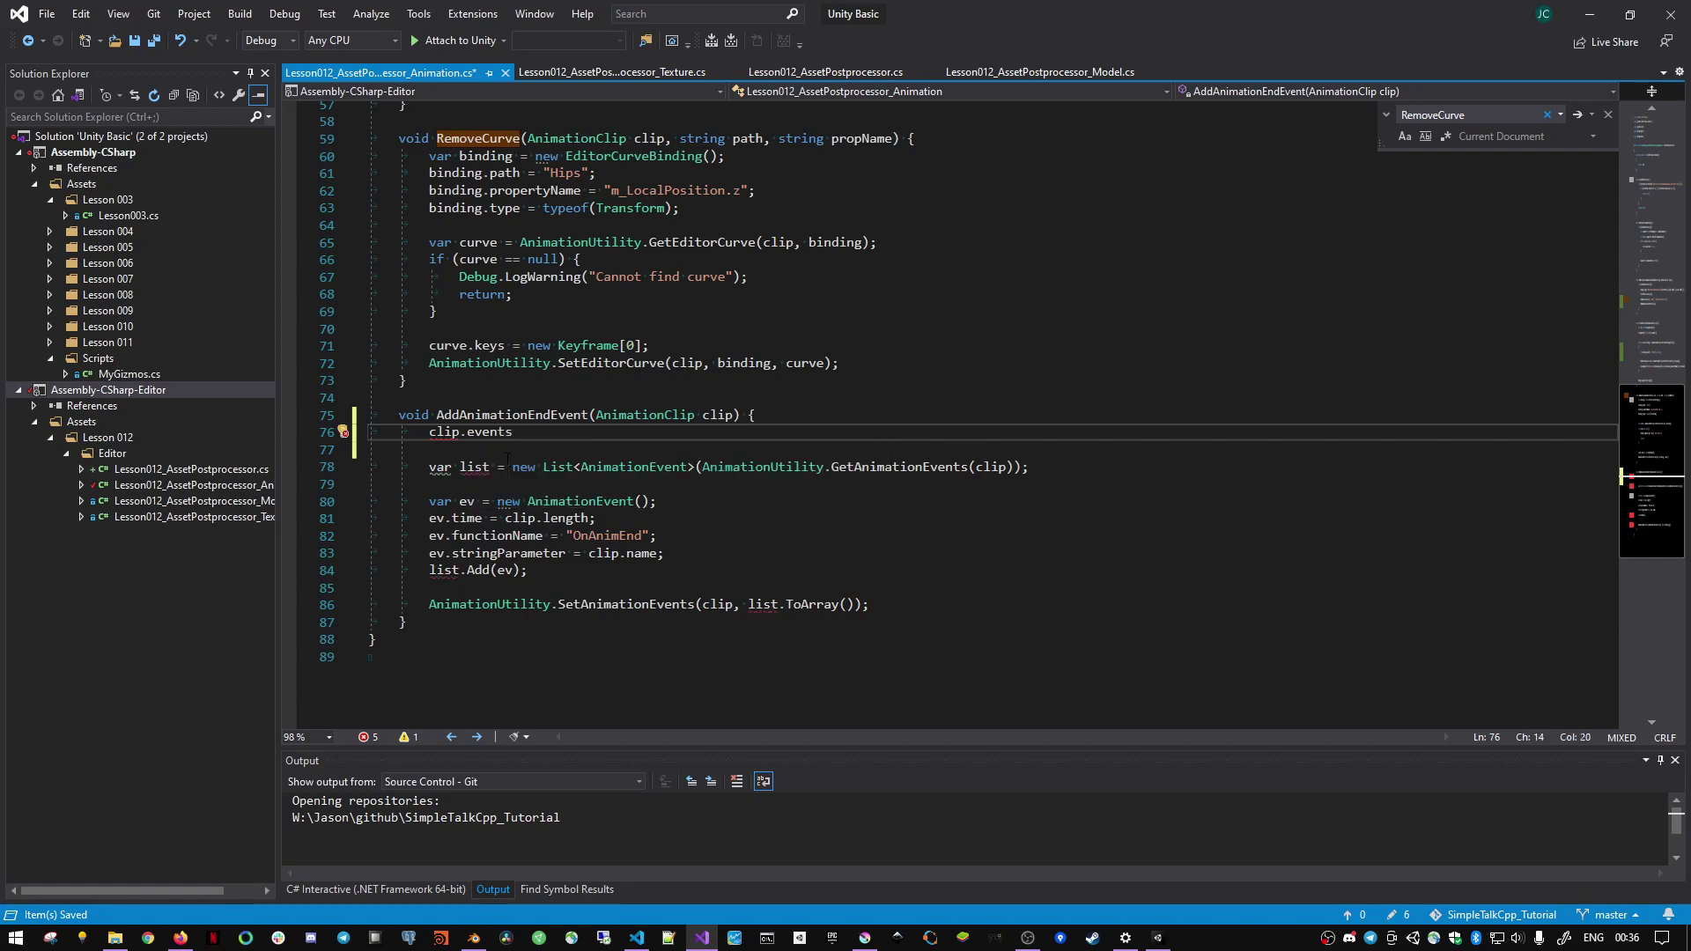
mouse_move(490, 429)
click(763, 467)
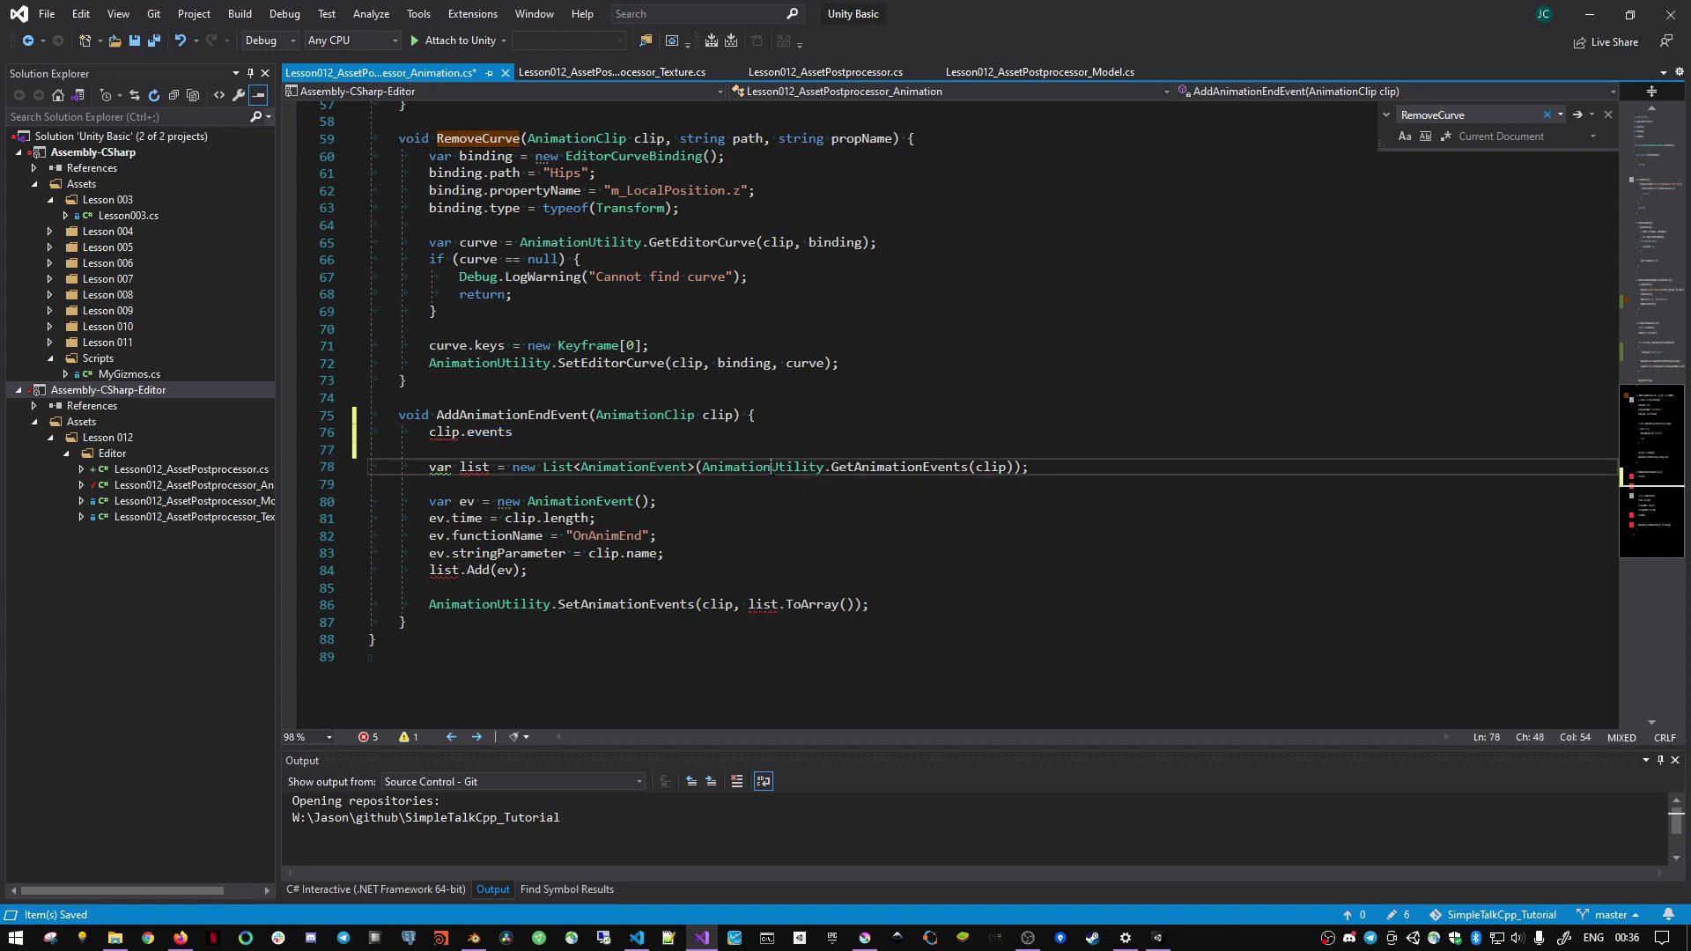
click(869, 434)
key(Home)
key(Home)
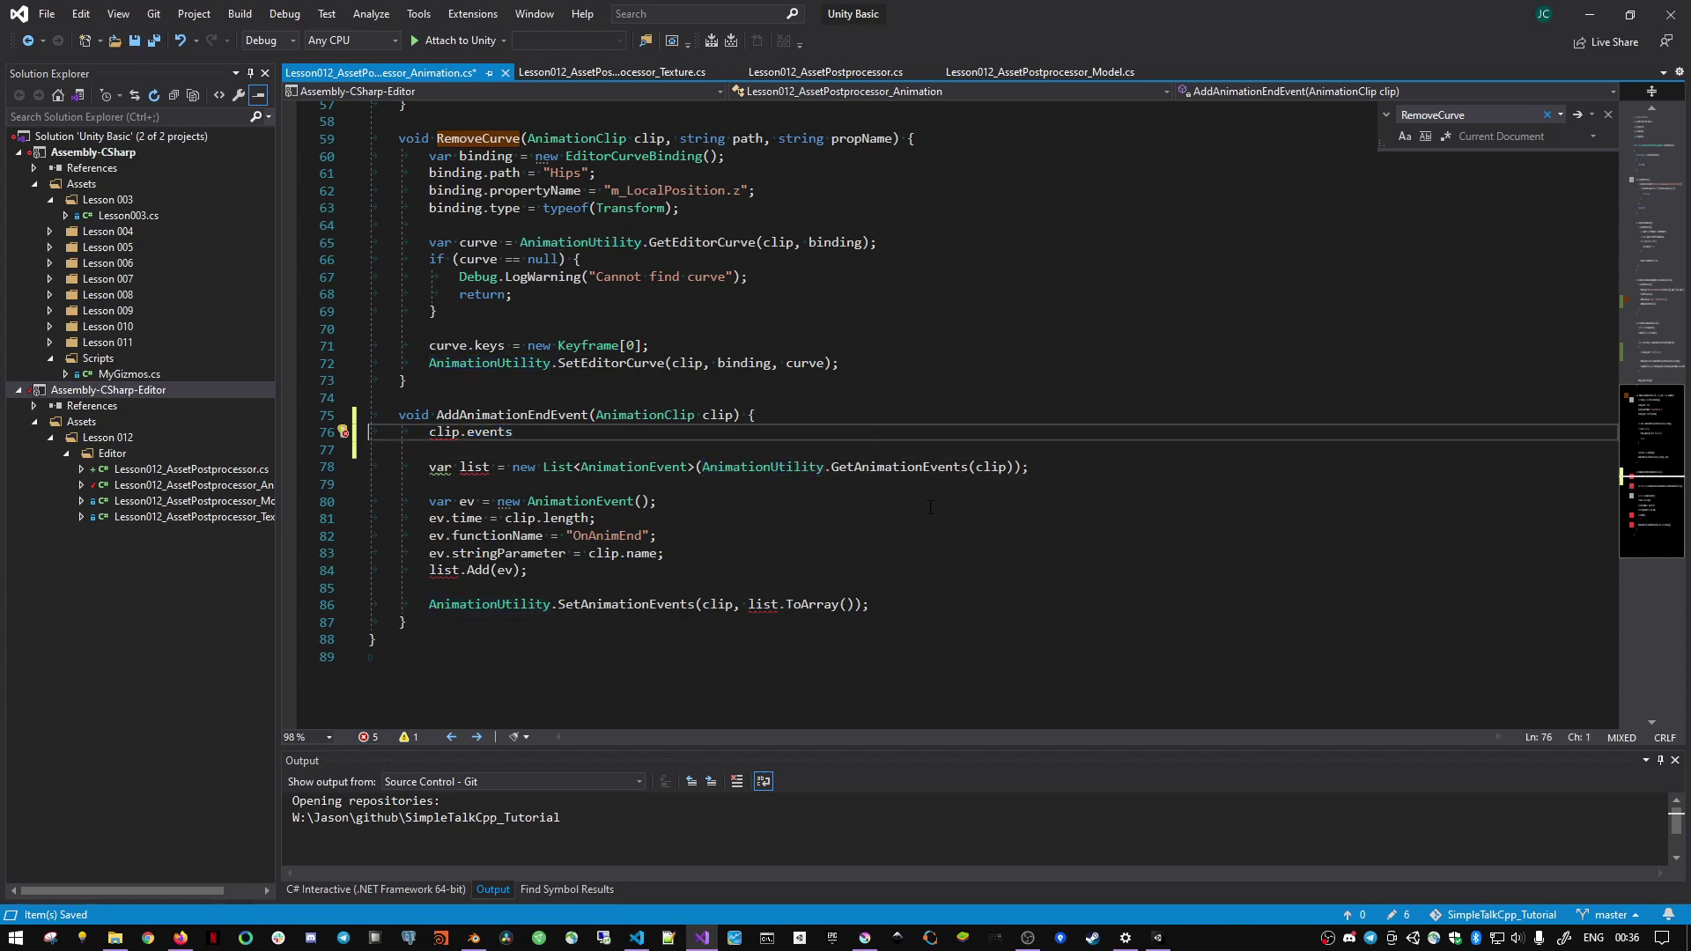
key(shift+Down)
key(shift+Down)
key(Delete)
key(ctrl+s)
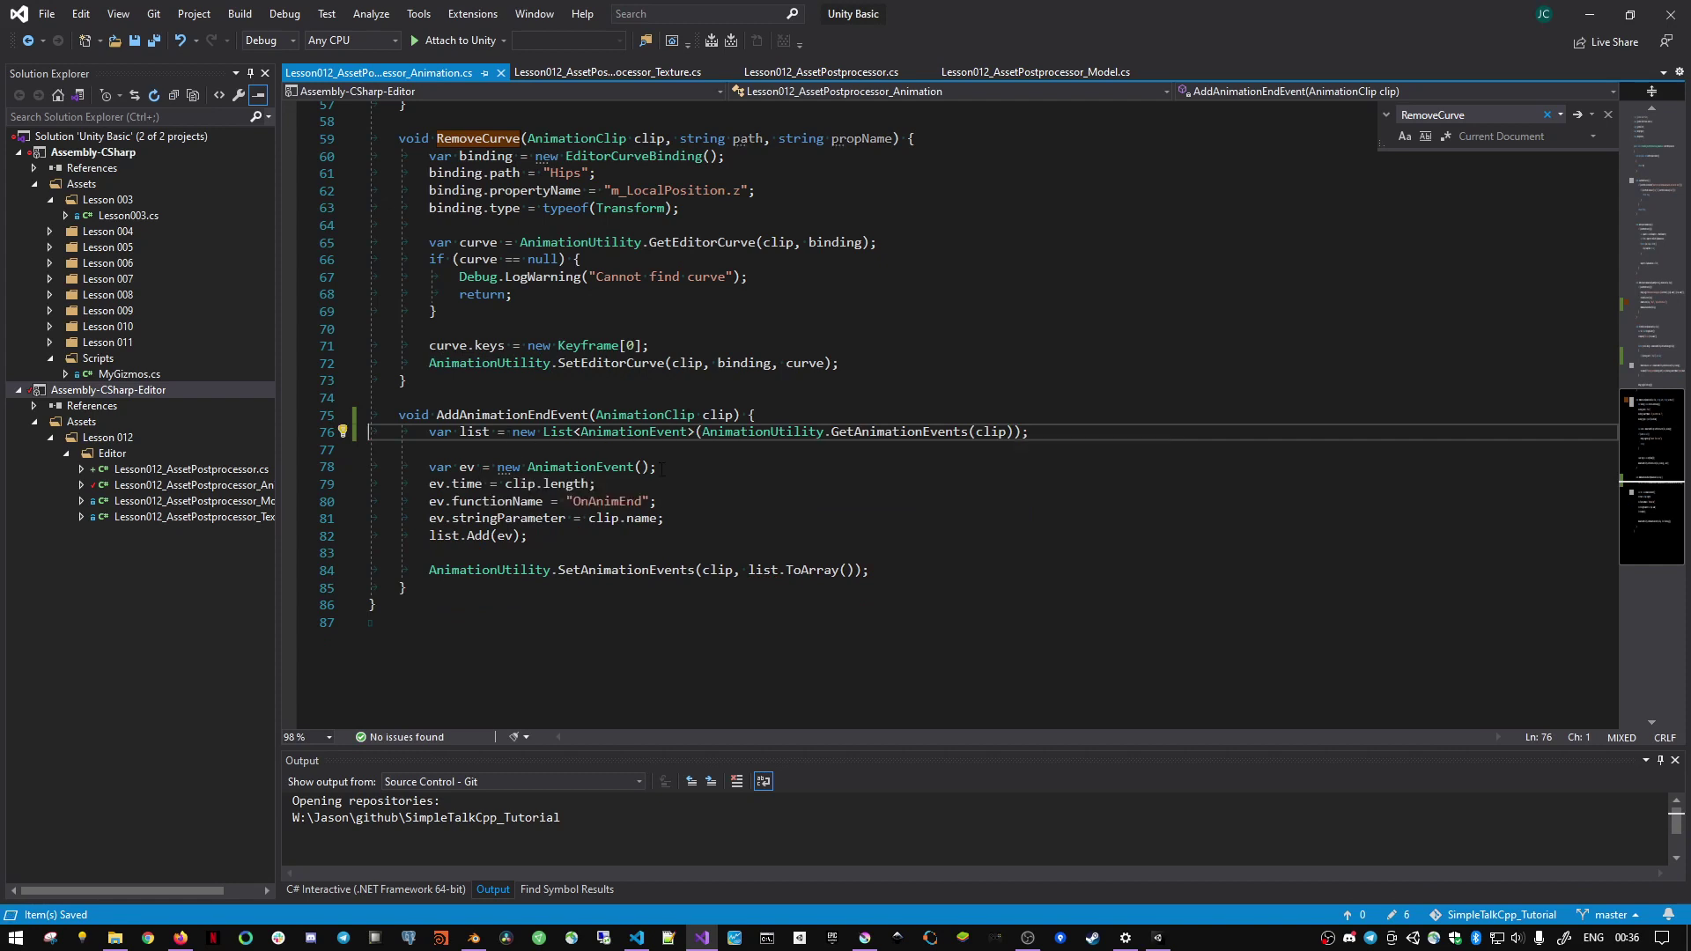
- Review the new AnimationEvent, its stringParameter and SetAnimationEvents lines, then return to Unity
drag(657, 466, 432, 449)
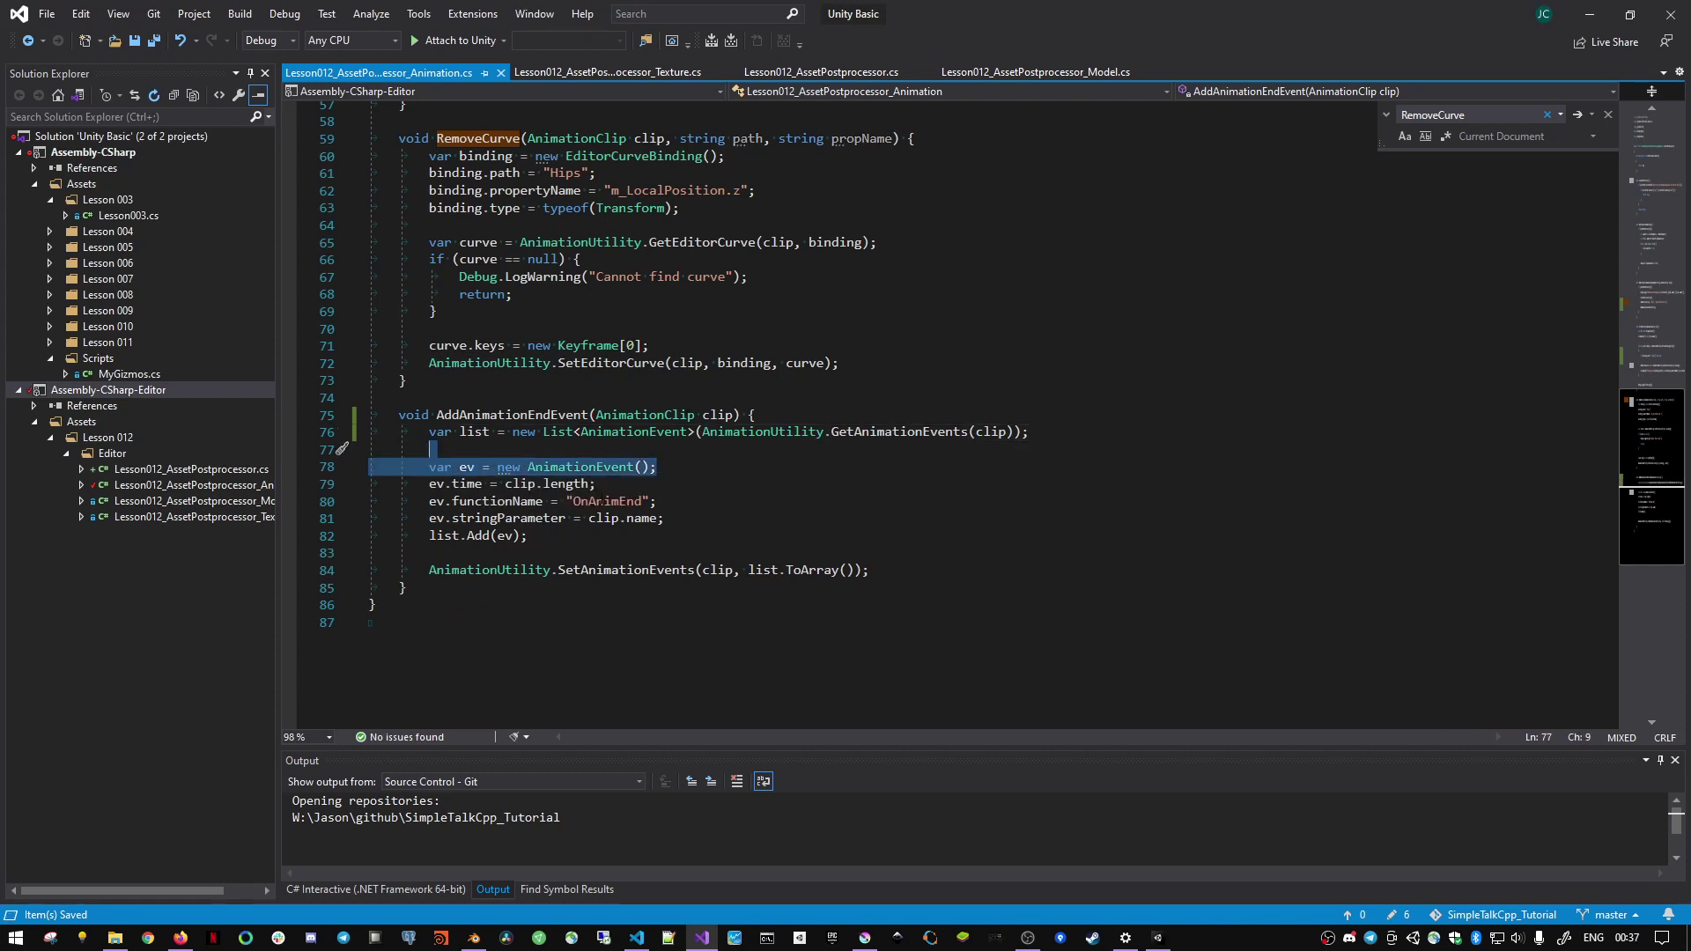
click(605, 509)
double_click(514, 520)
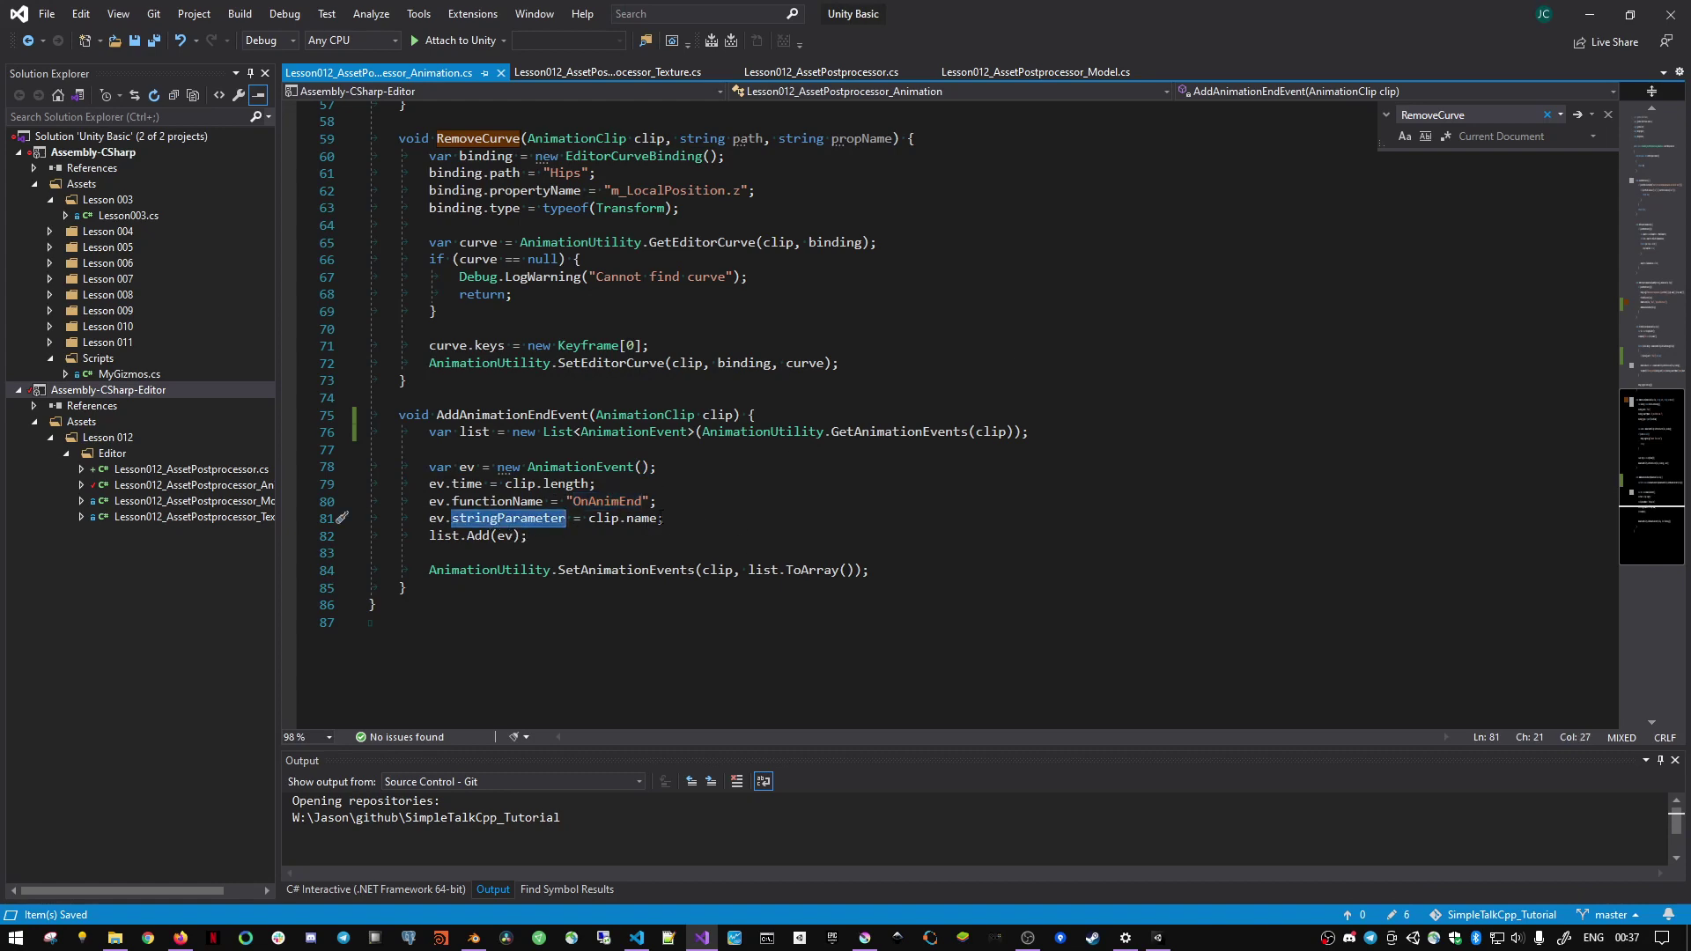
click(607, 544)
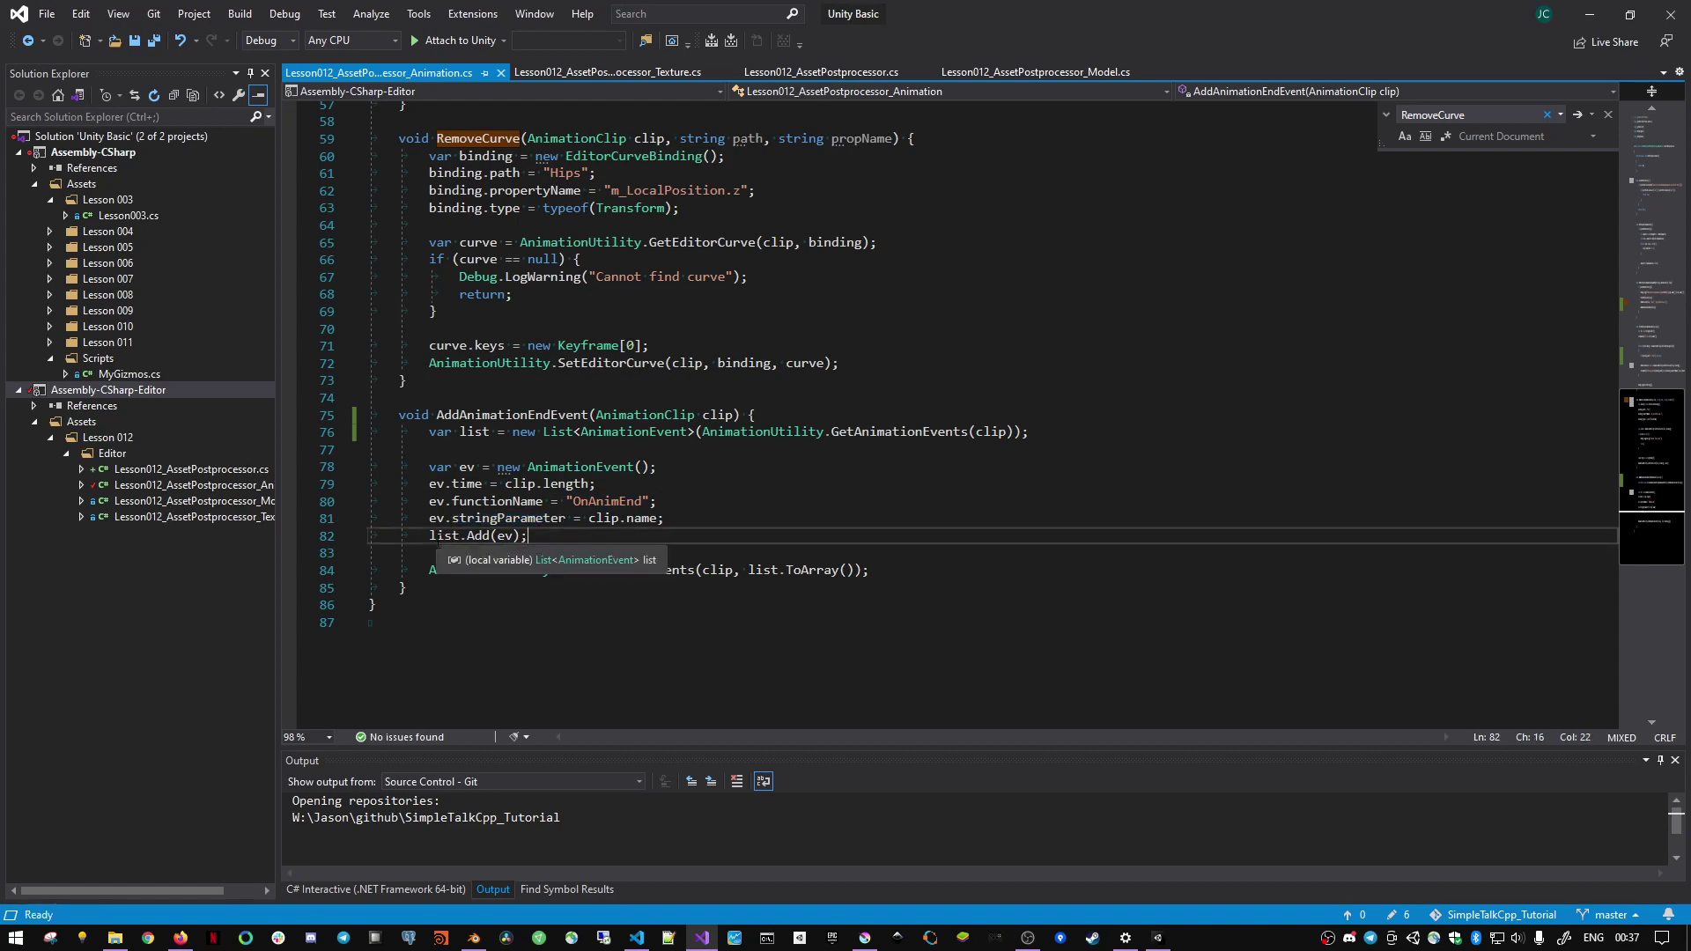
double_click(588, 570)
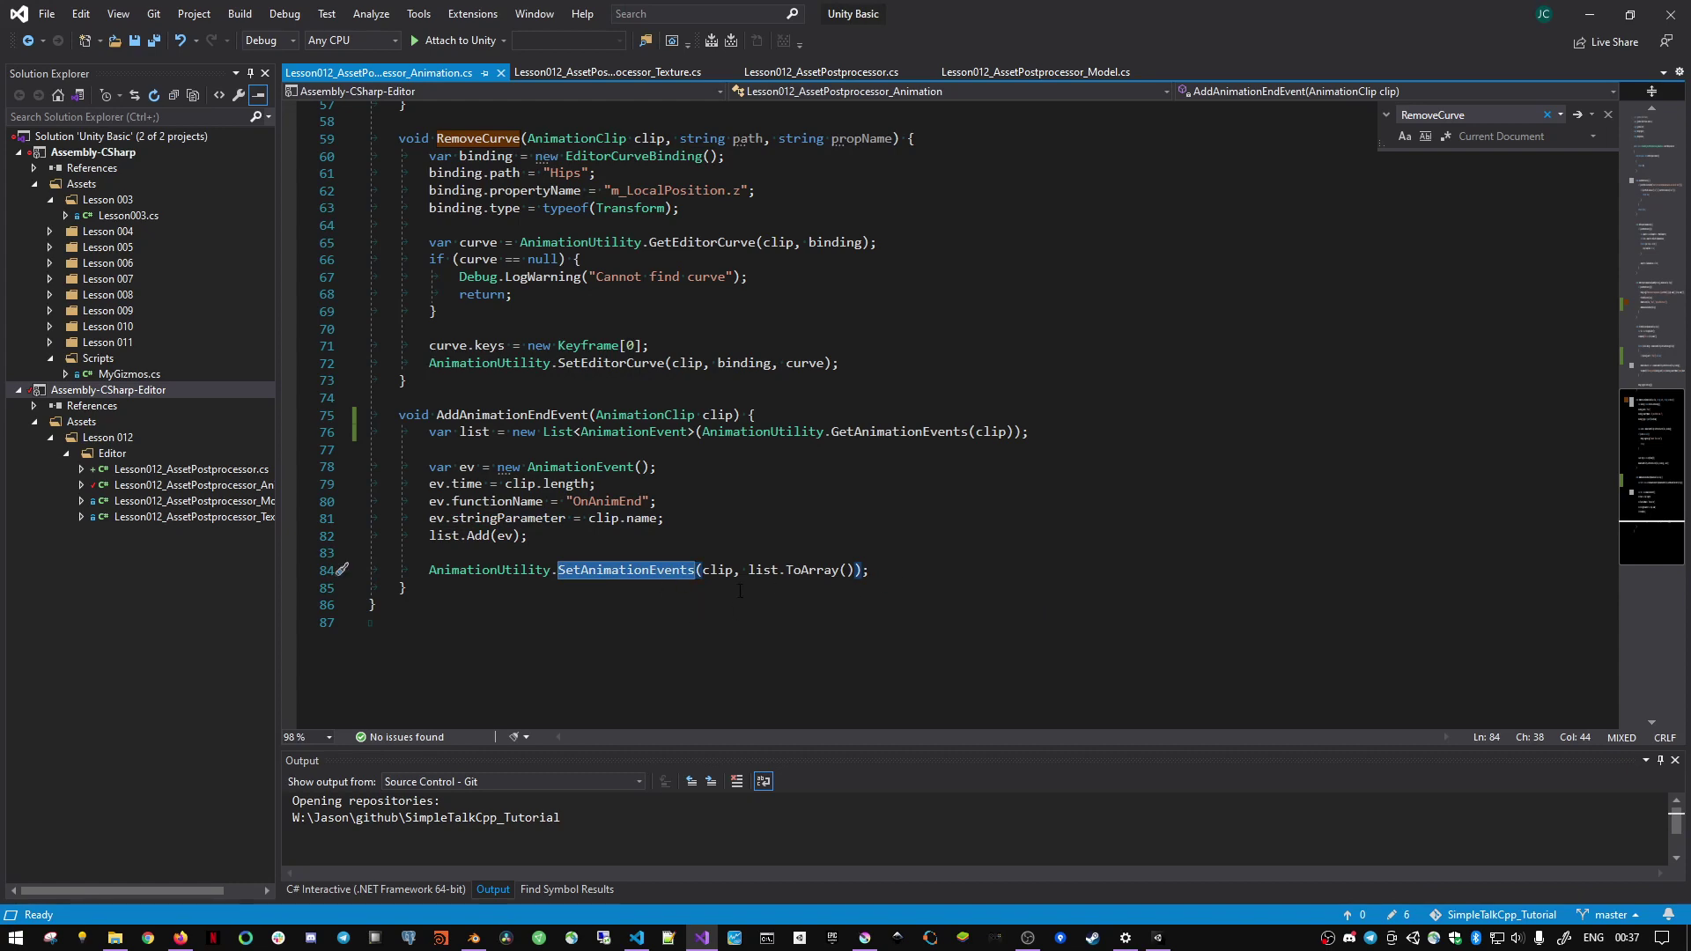
key(alt+Tab)
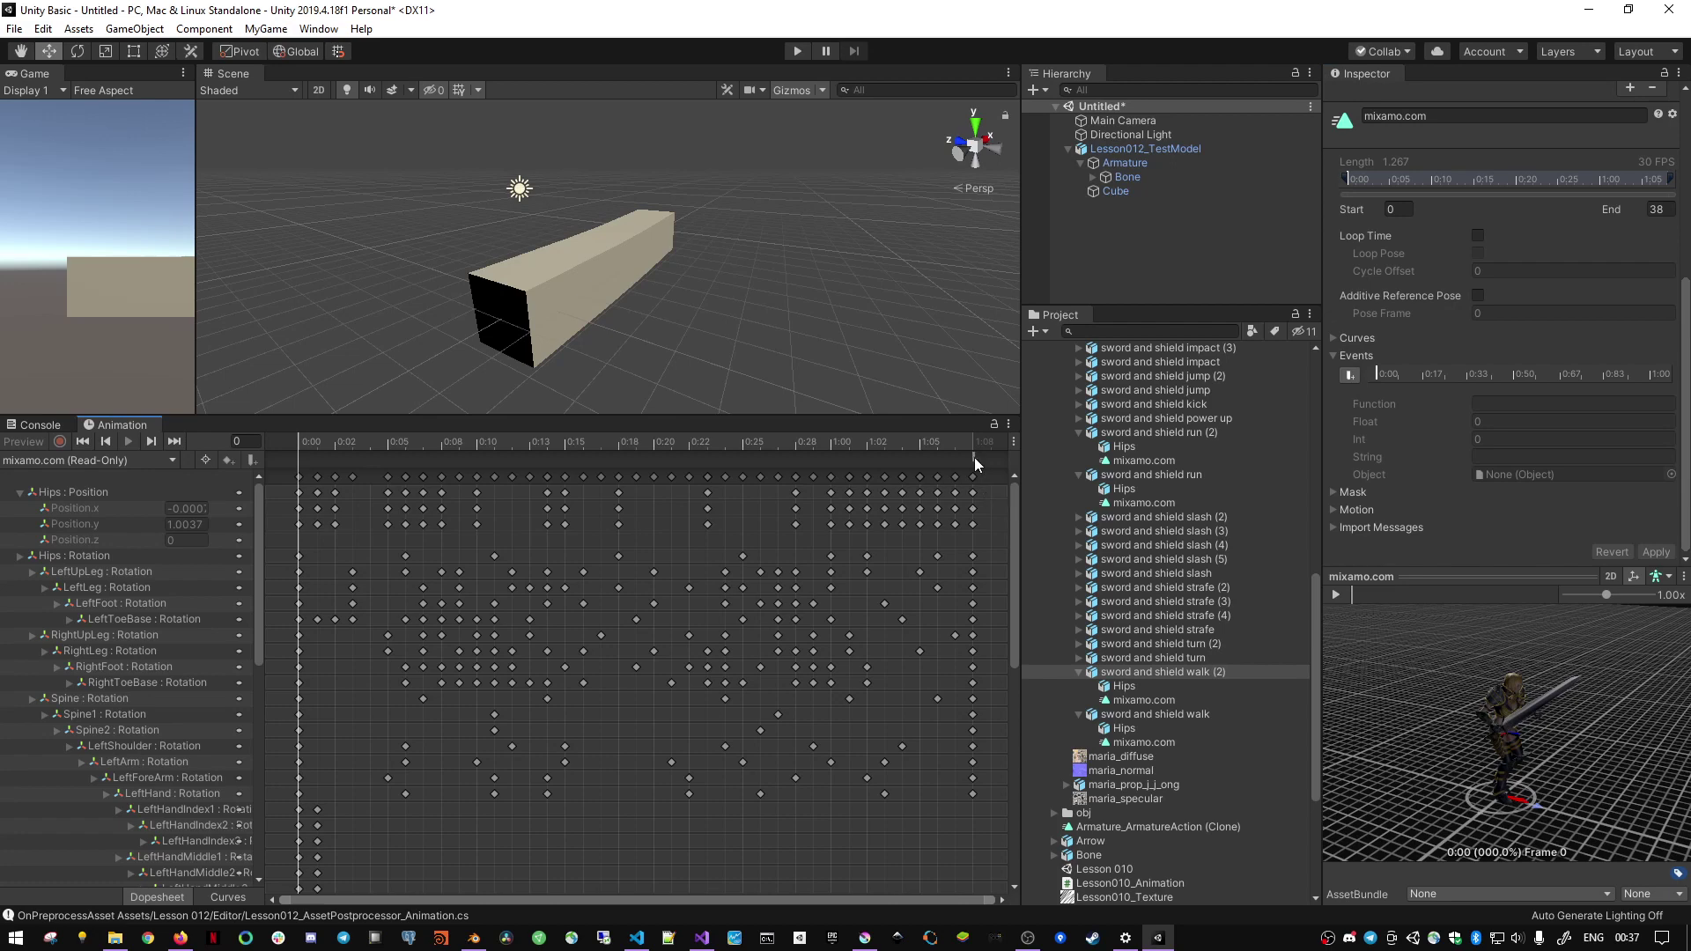
- Select the sword and shield run clip and read its final event marker, OnAnimEnd
click(1298, 194)
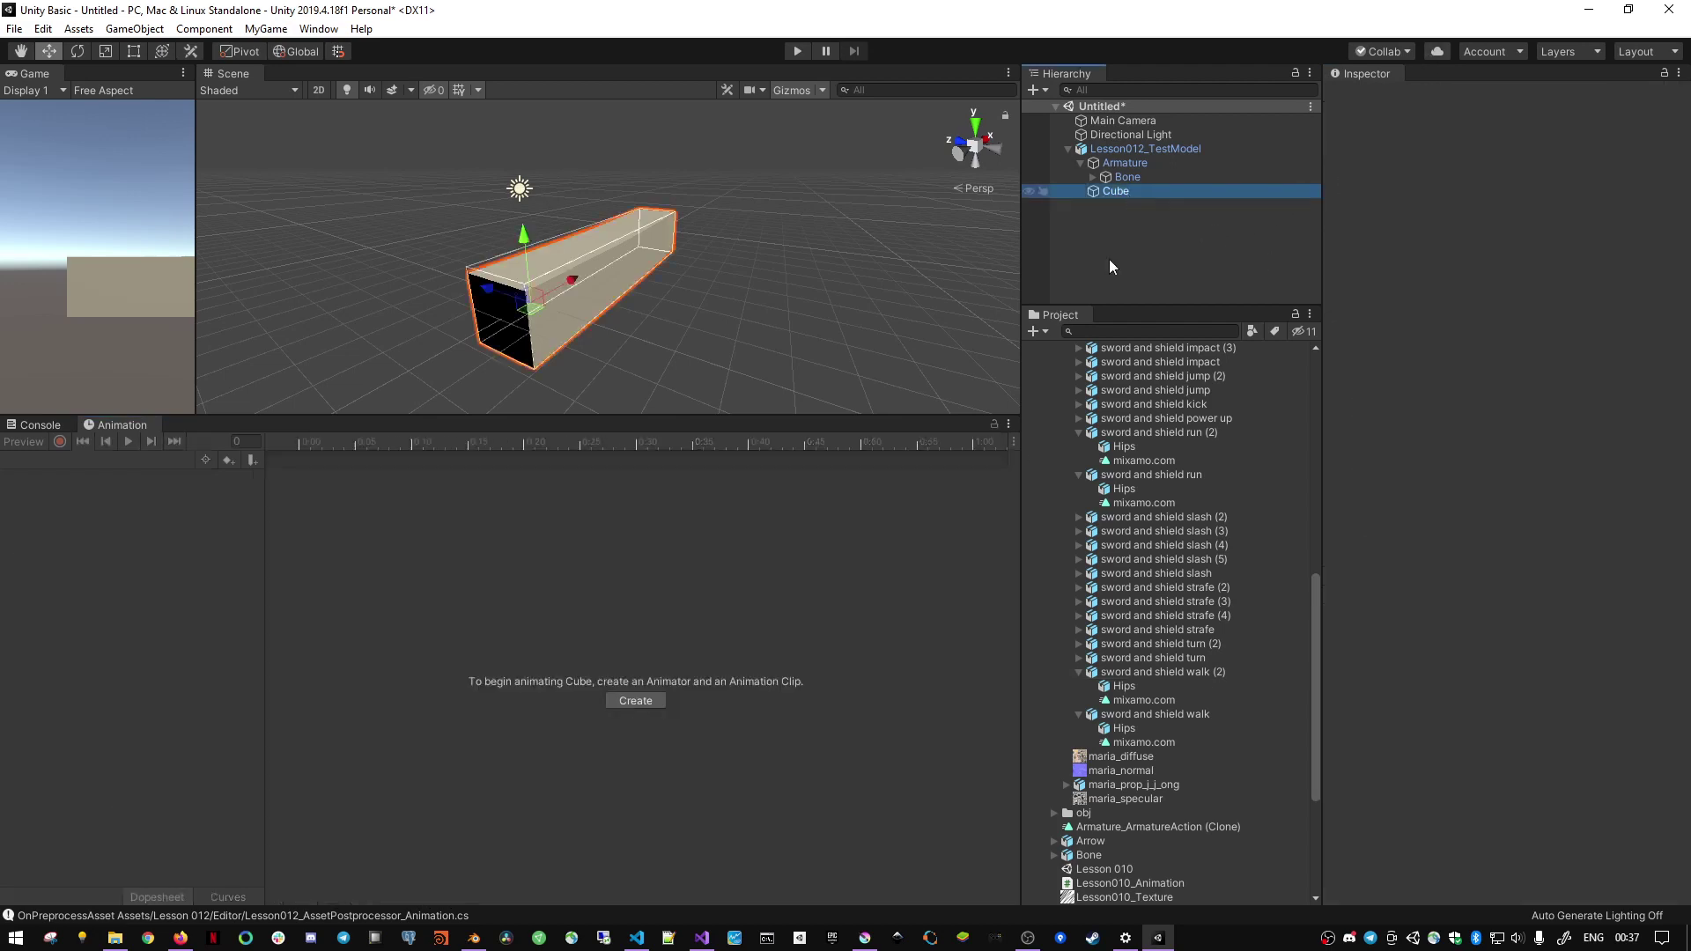
click(1153, 502)
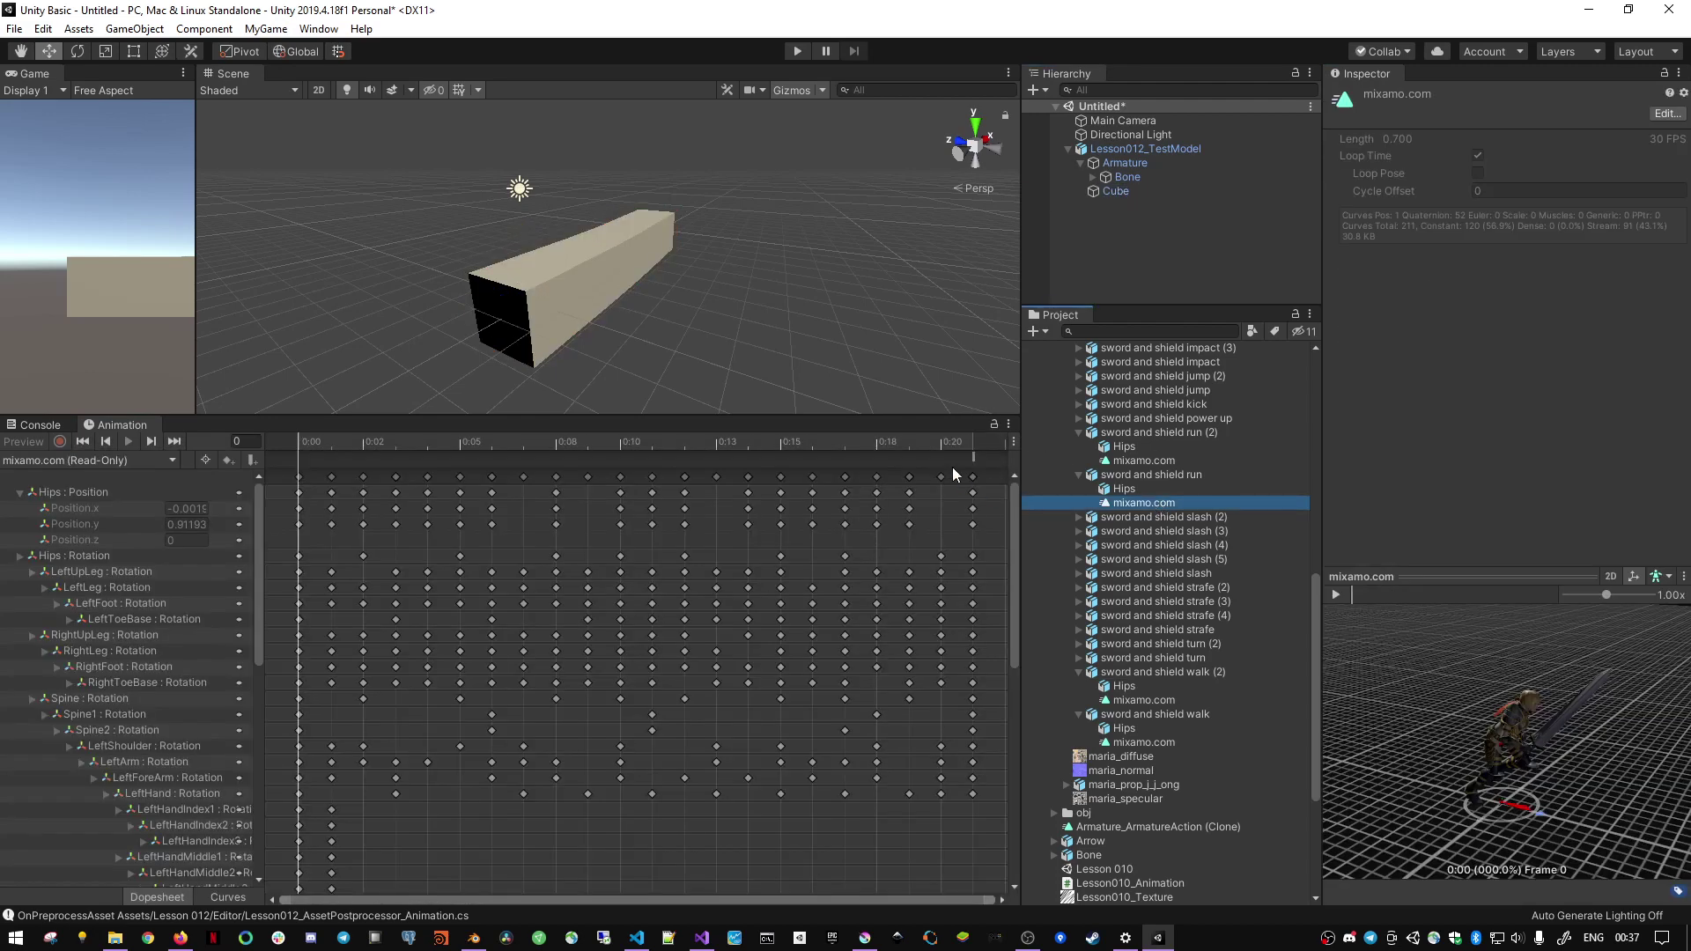
click(973, 462)
click(972, 477)
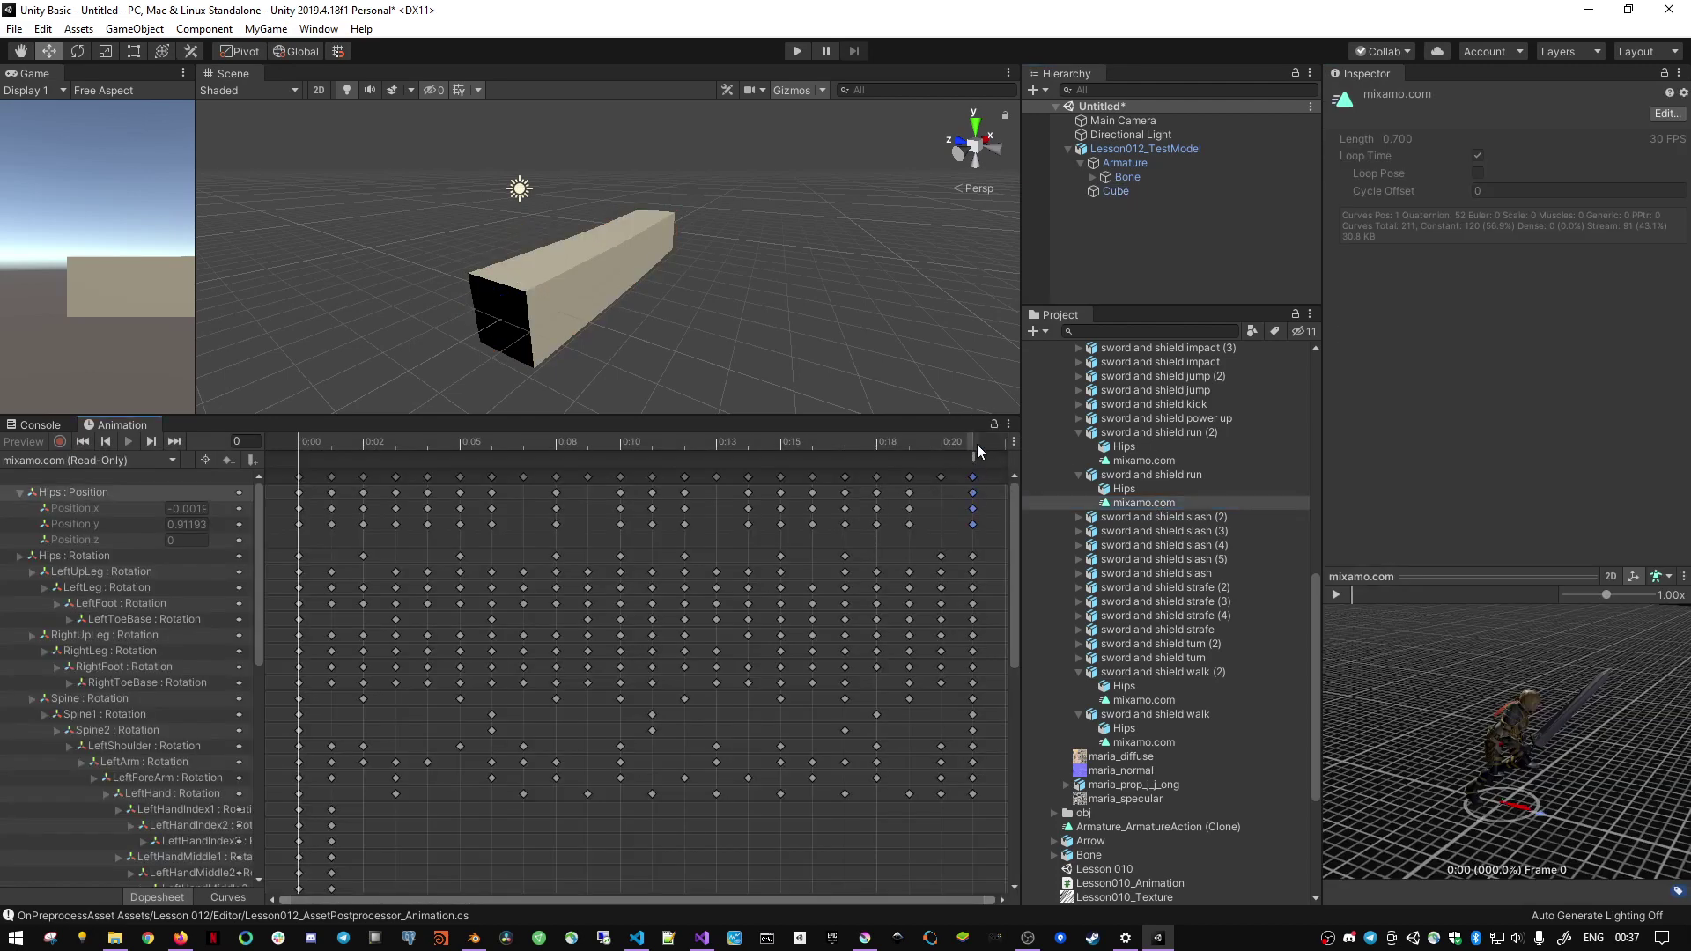
click(971, 466)
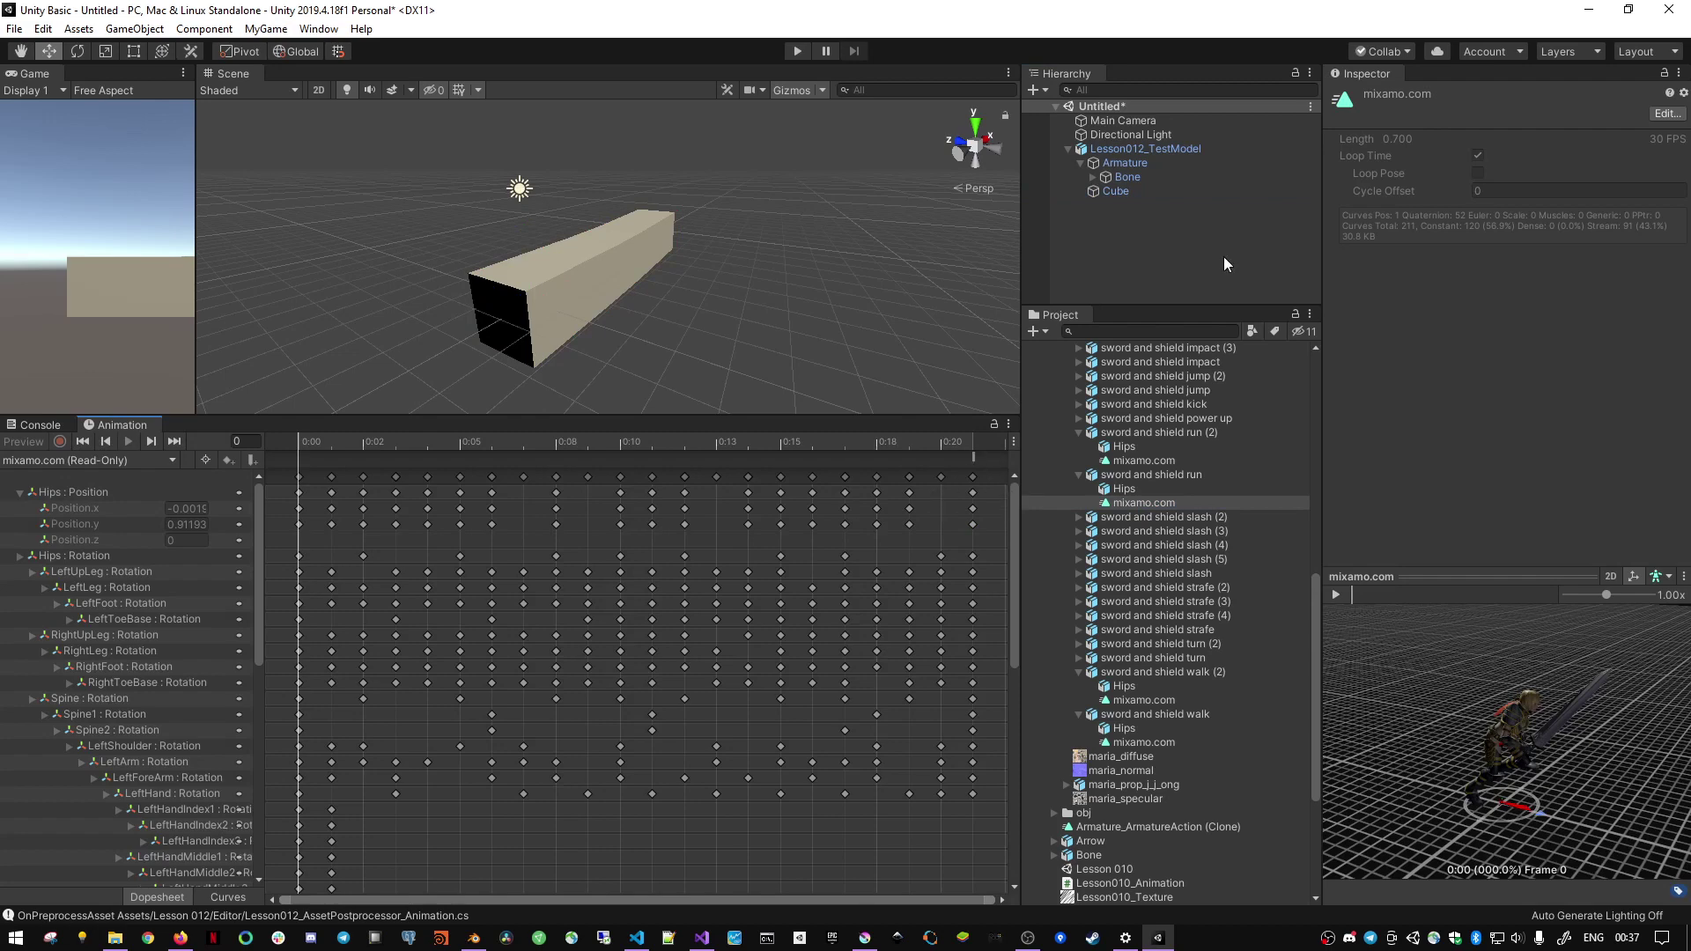
click(1132, 177)
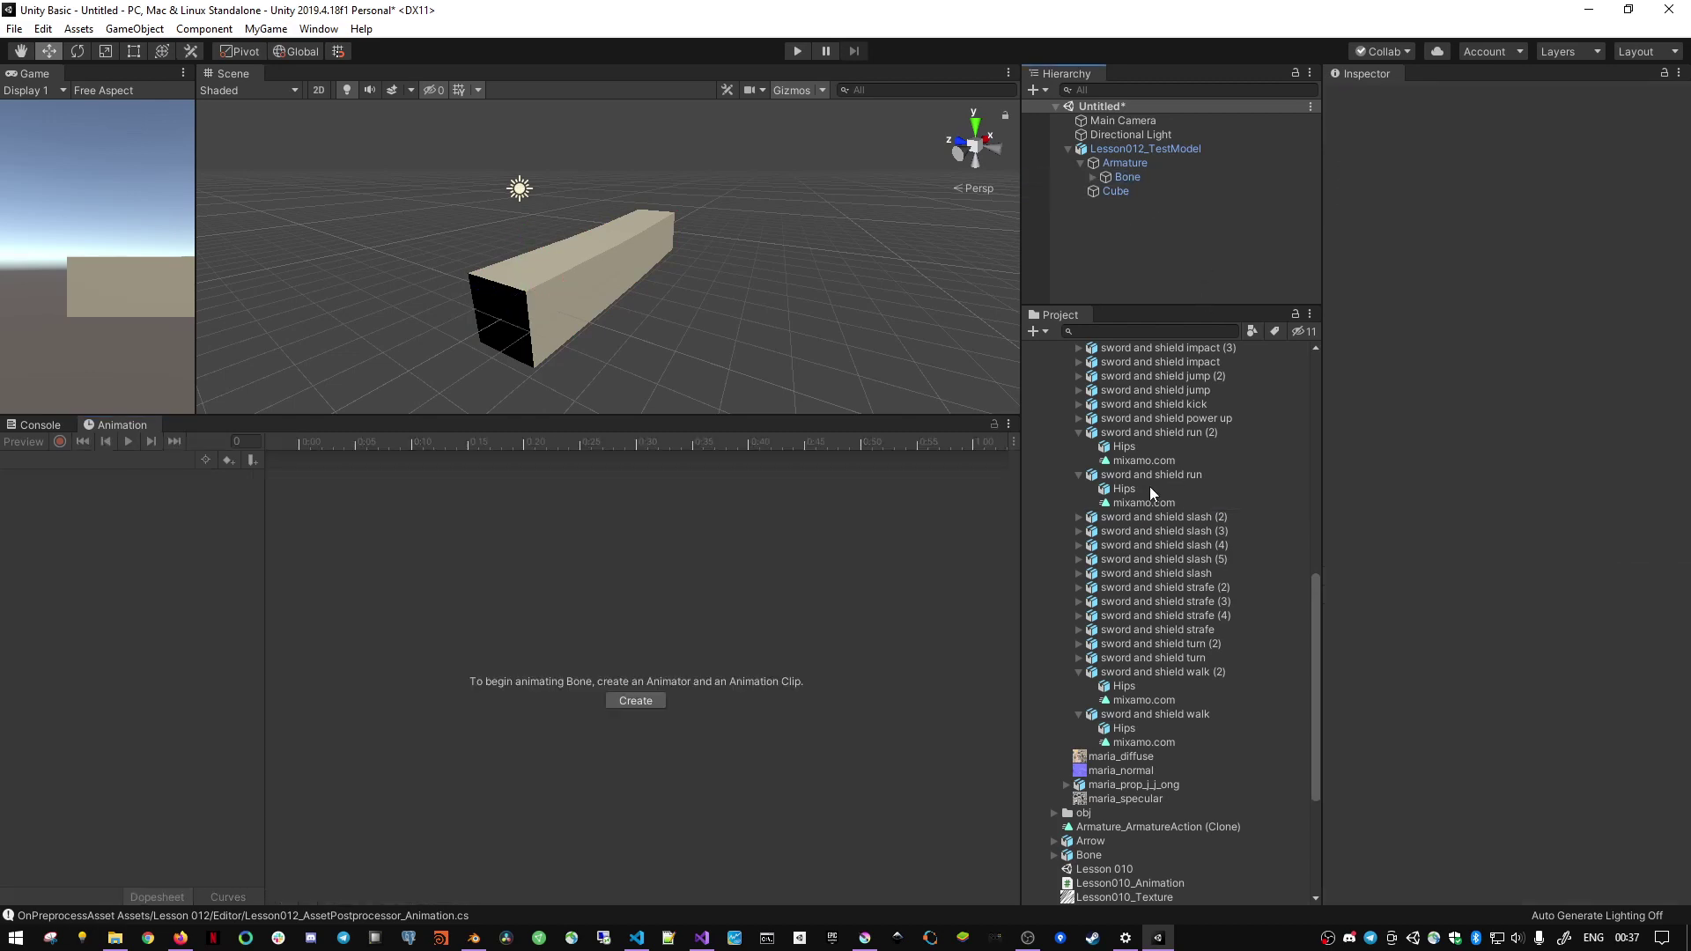
click(1149, 503)
click(974, 457)
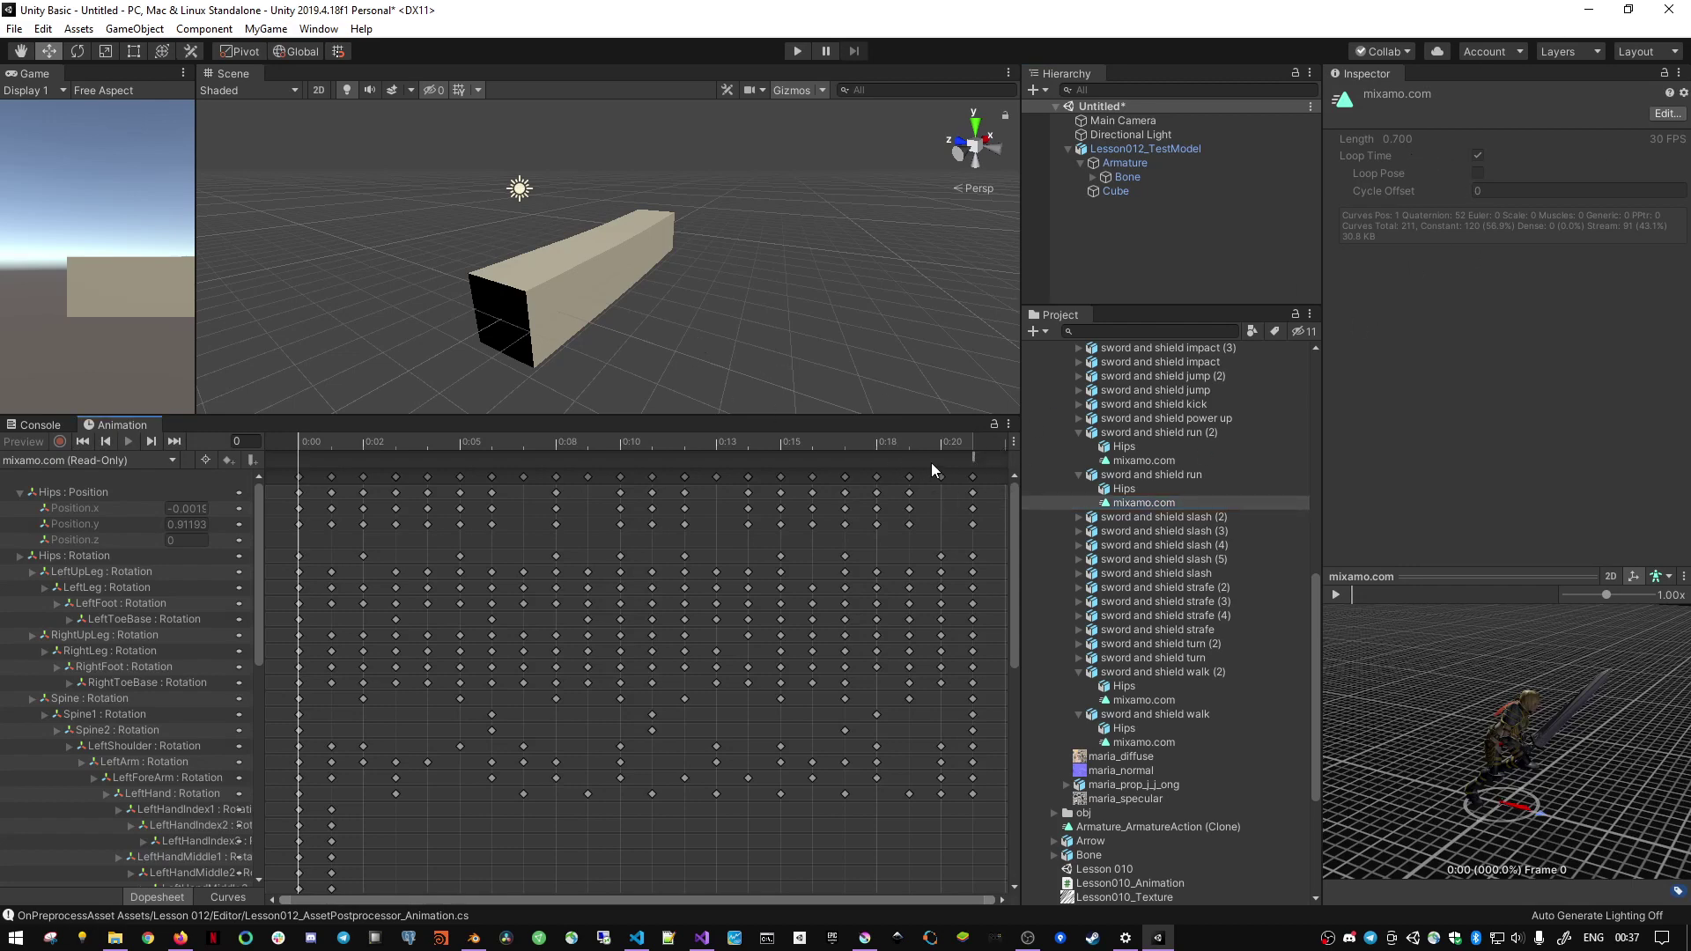
mouse_move(974, 456)
- Change the event function name on line 80 from OnAnimEnd to OnAnimEnd_Test and save
key(alt+Tab)
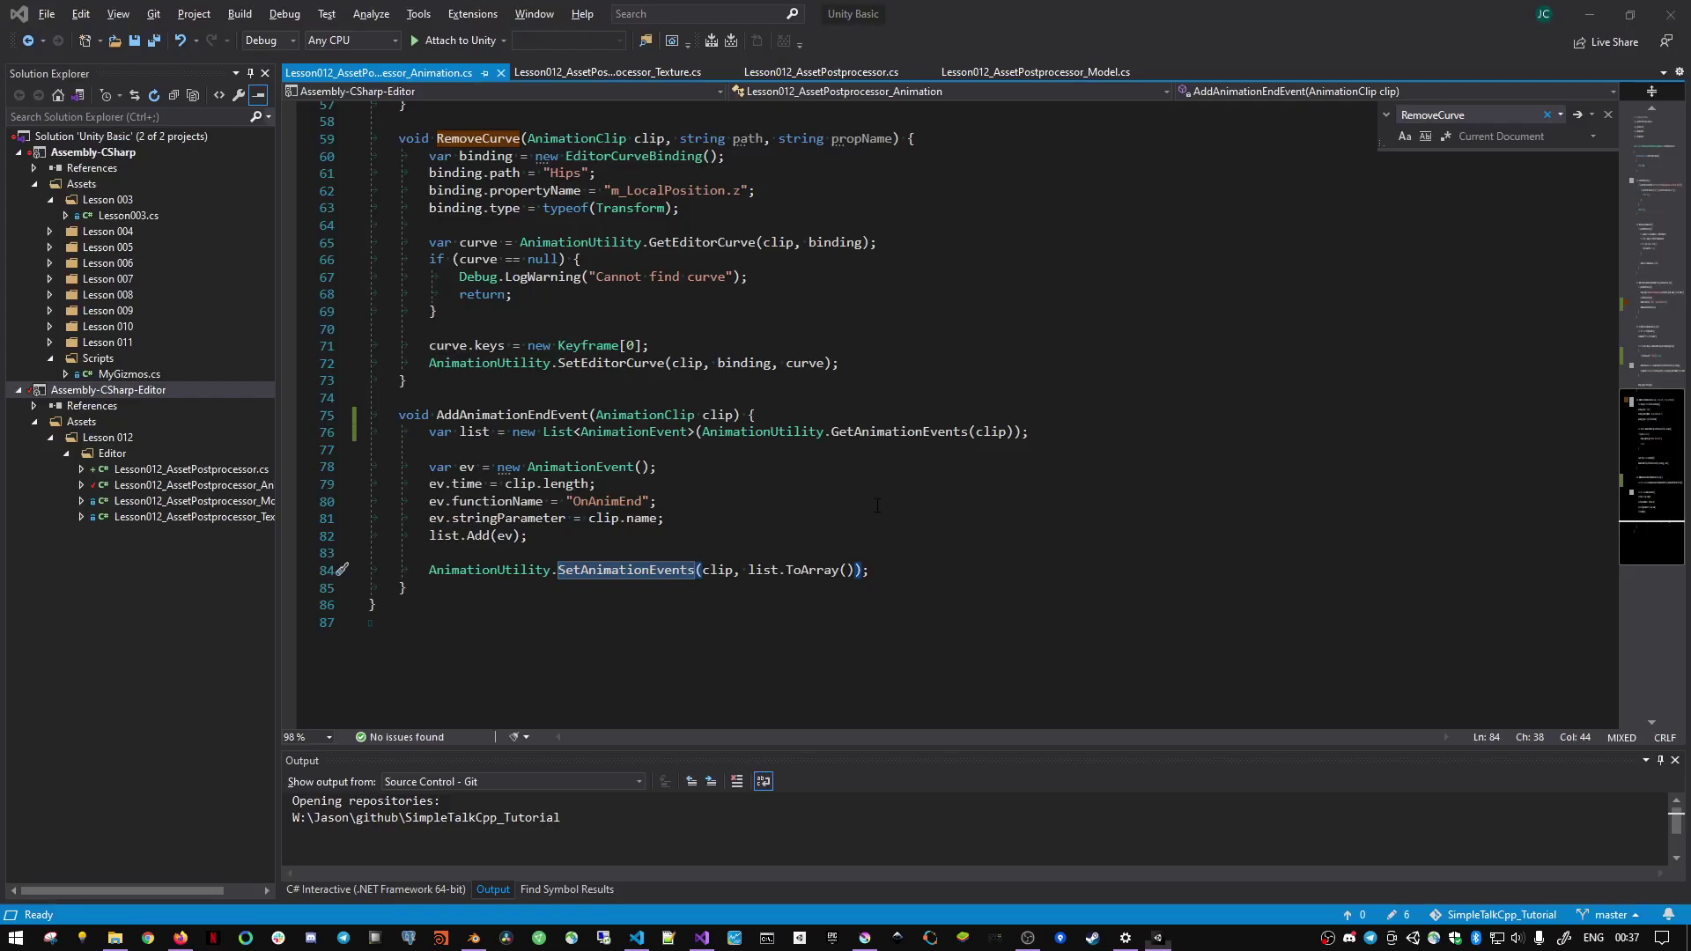
double_click(617, 501)
text(OnAnimEnd)
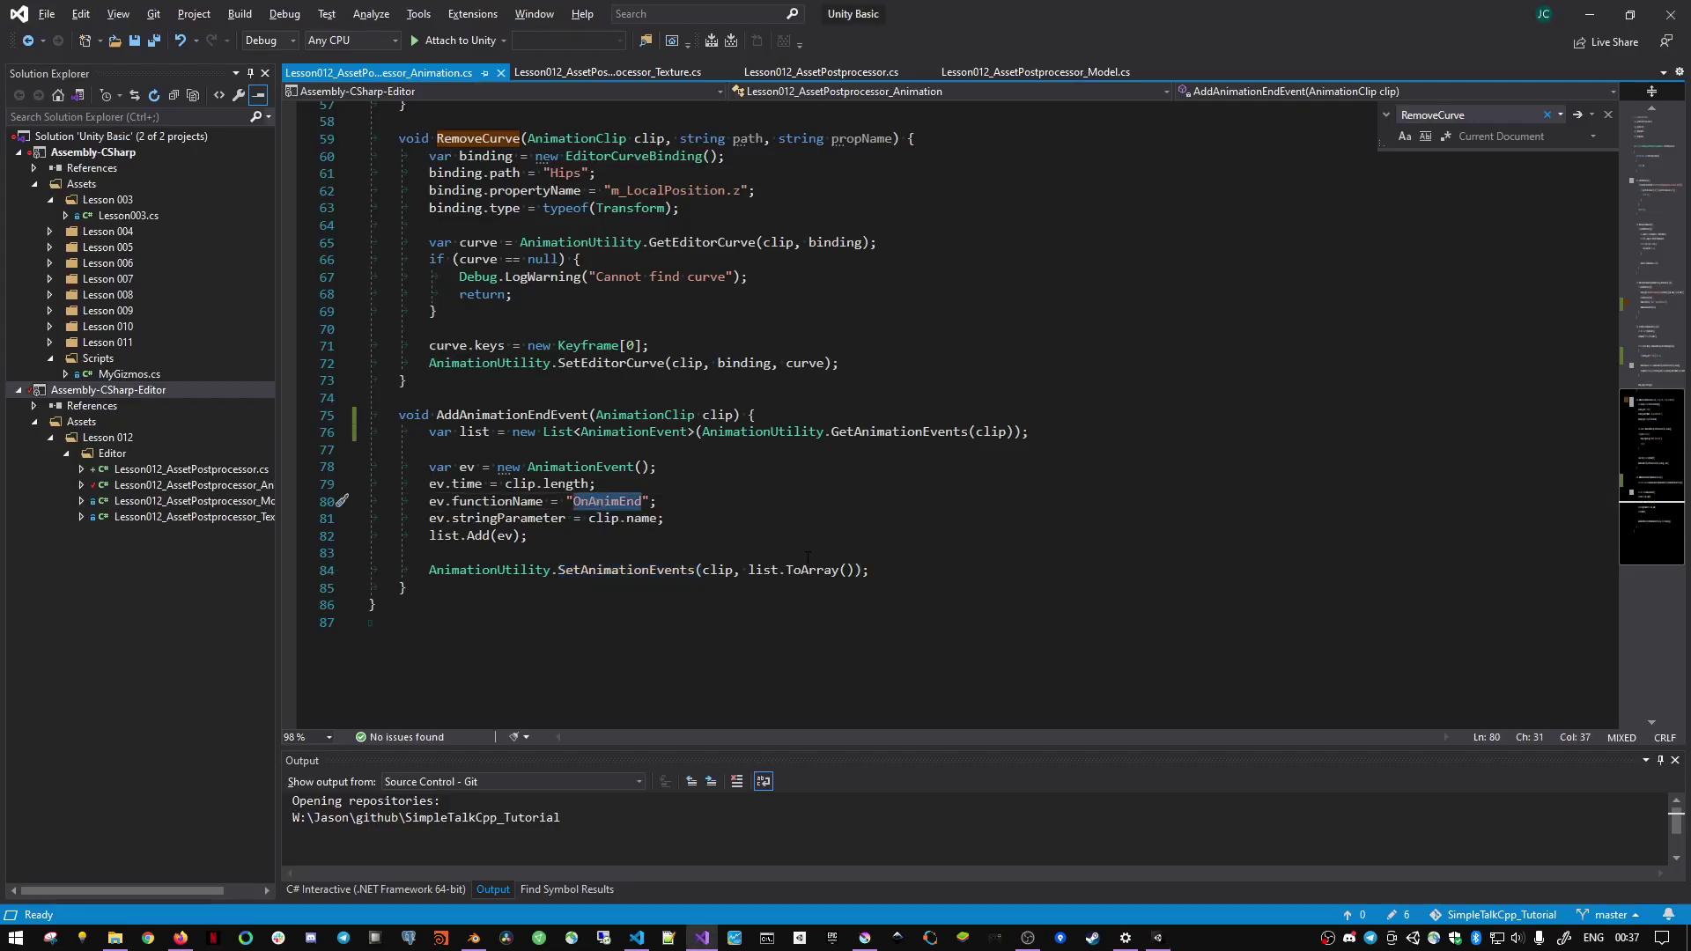
text(_Teset)
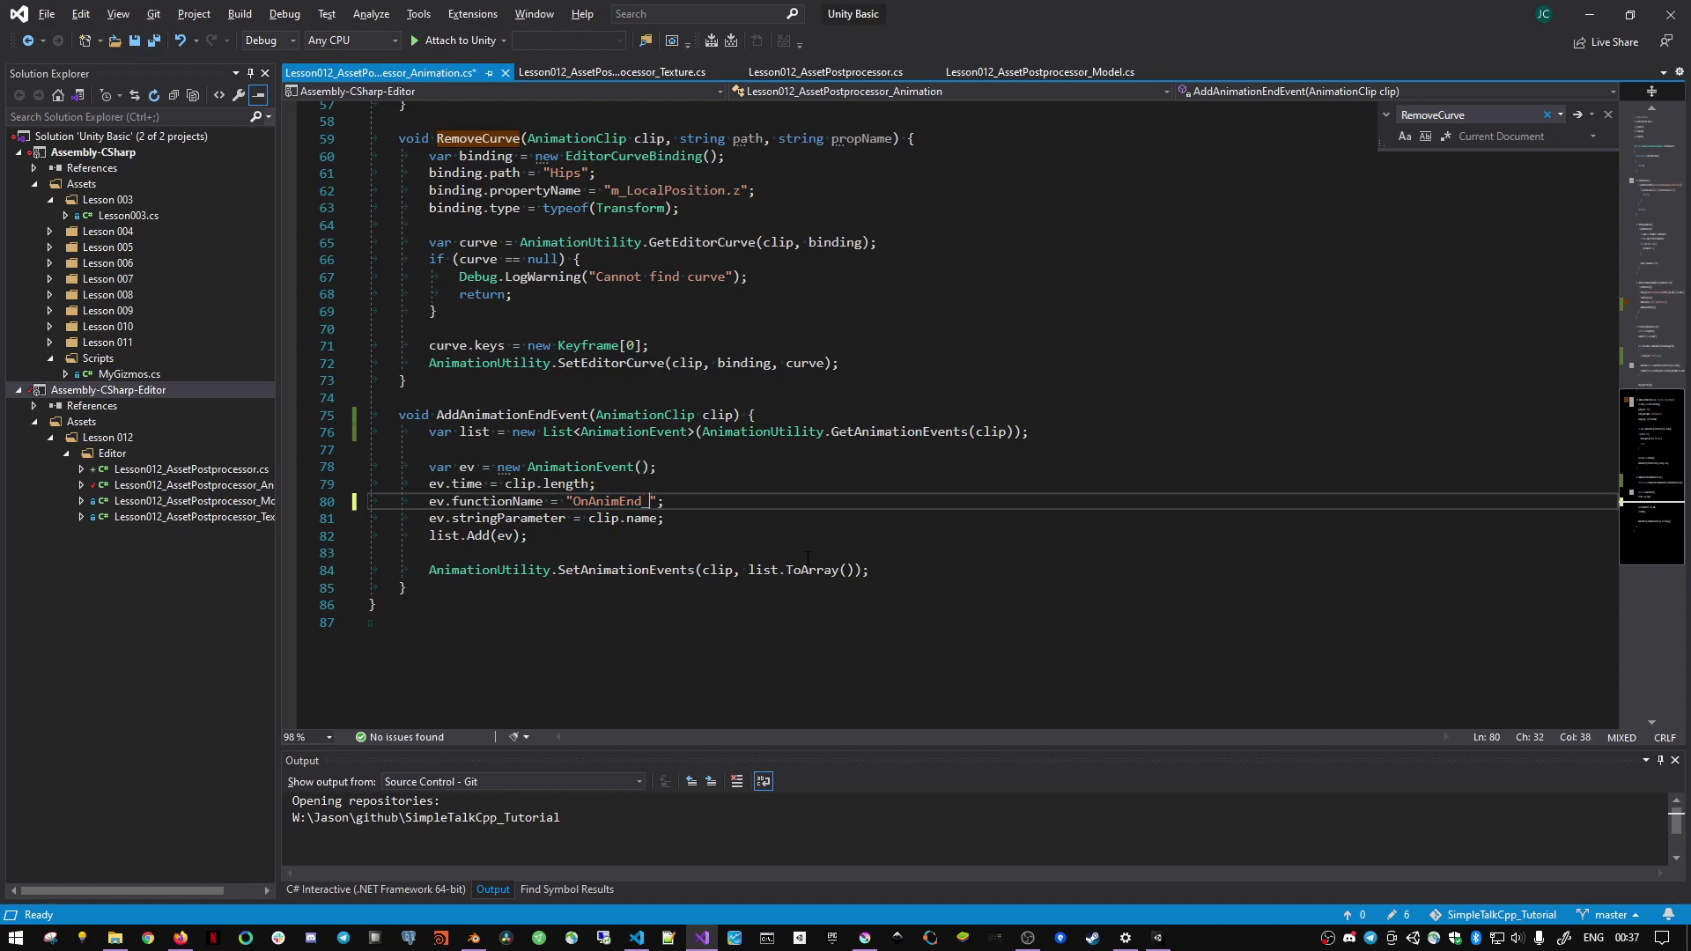
key(BackSpace)
key(BackSpace)
key(BackSpace)
text(st)
key(ctrl+s)
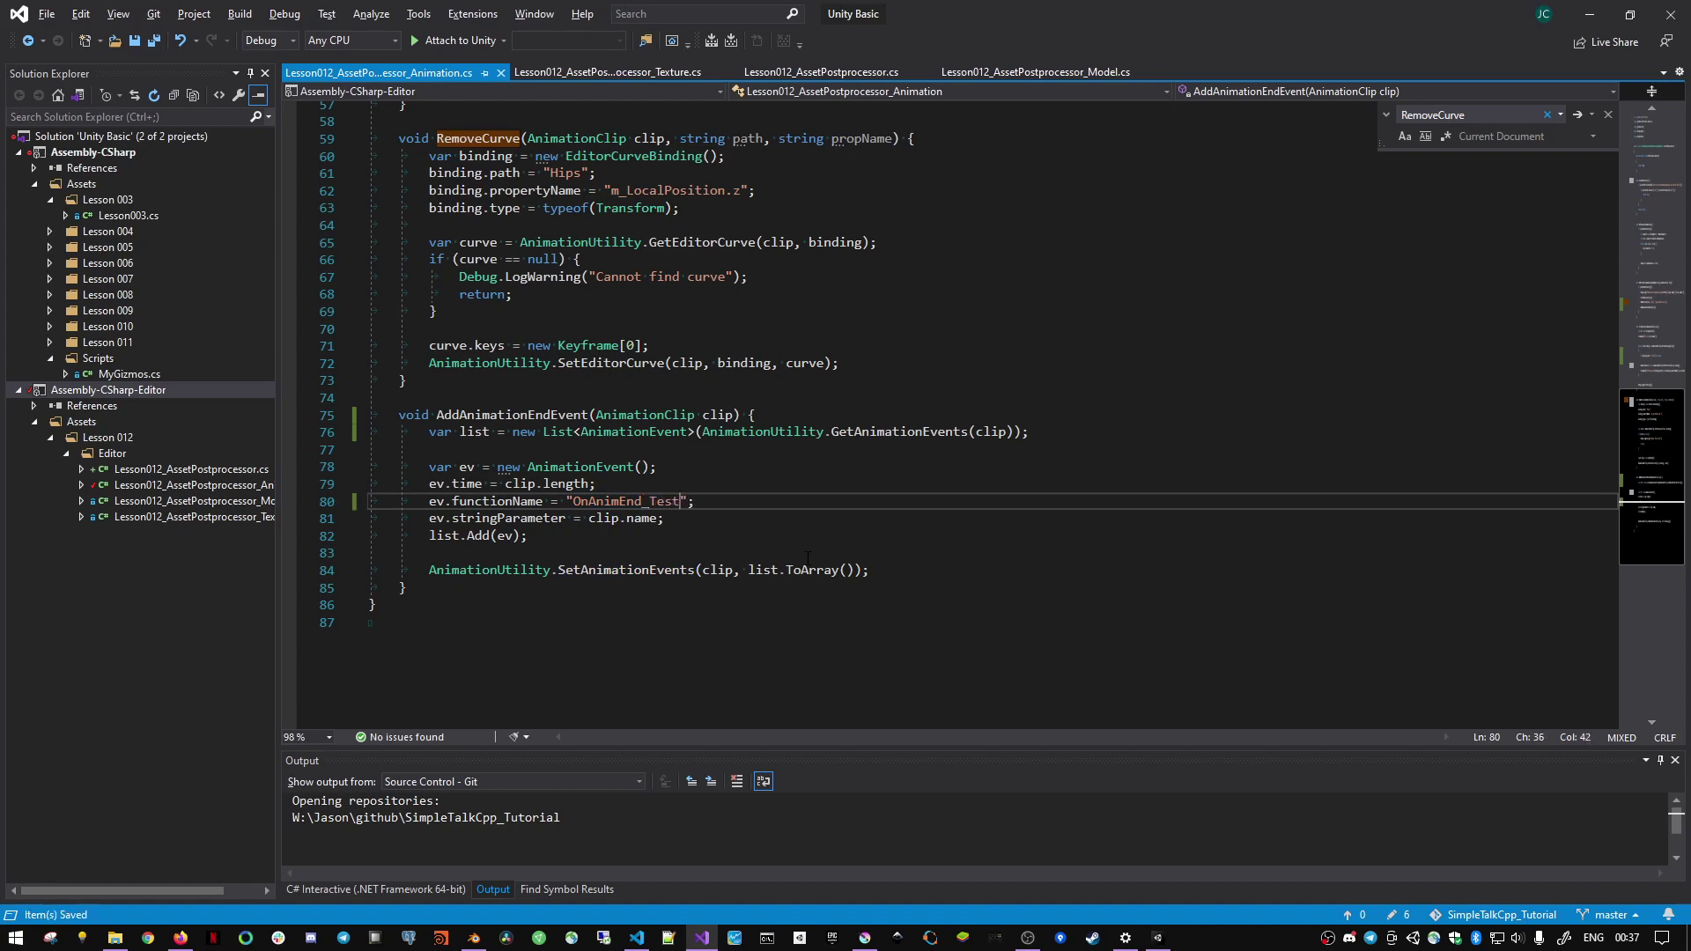
key(alt+Tab)
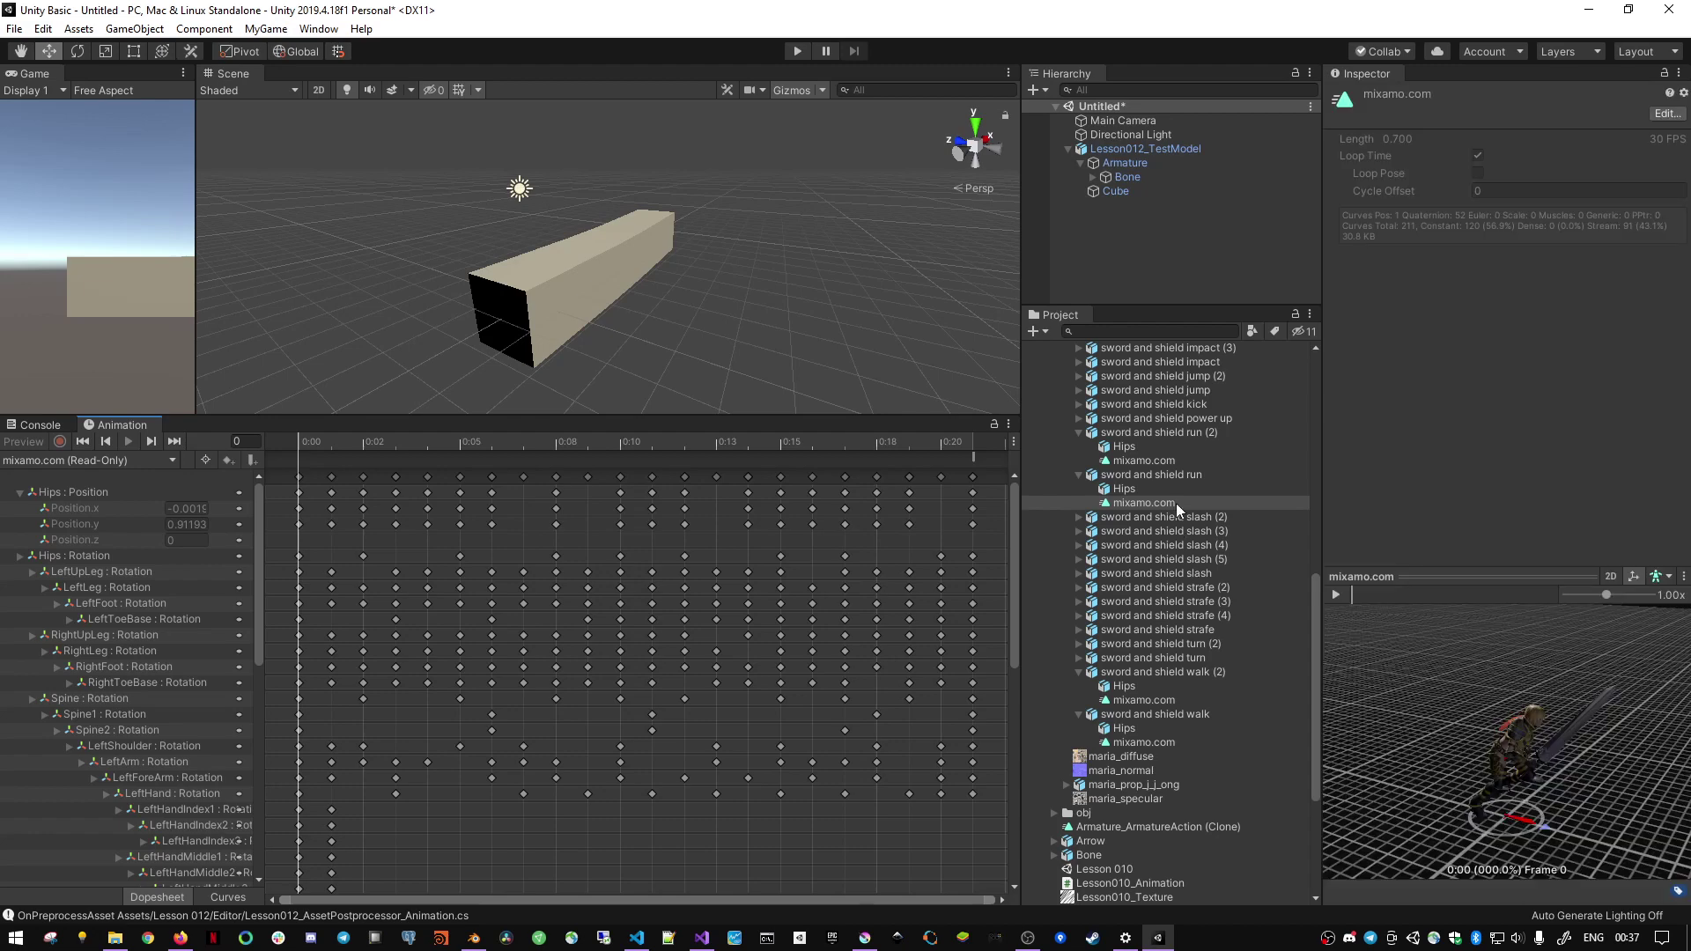
- Reimport the sword and shield run model from the Project window
right_click(1157, 475)
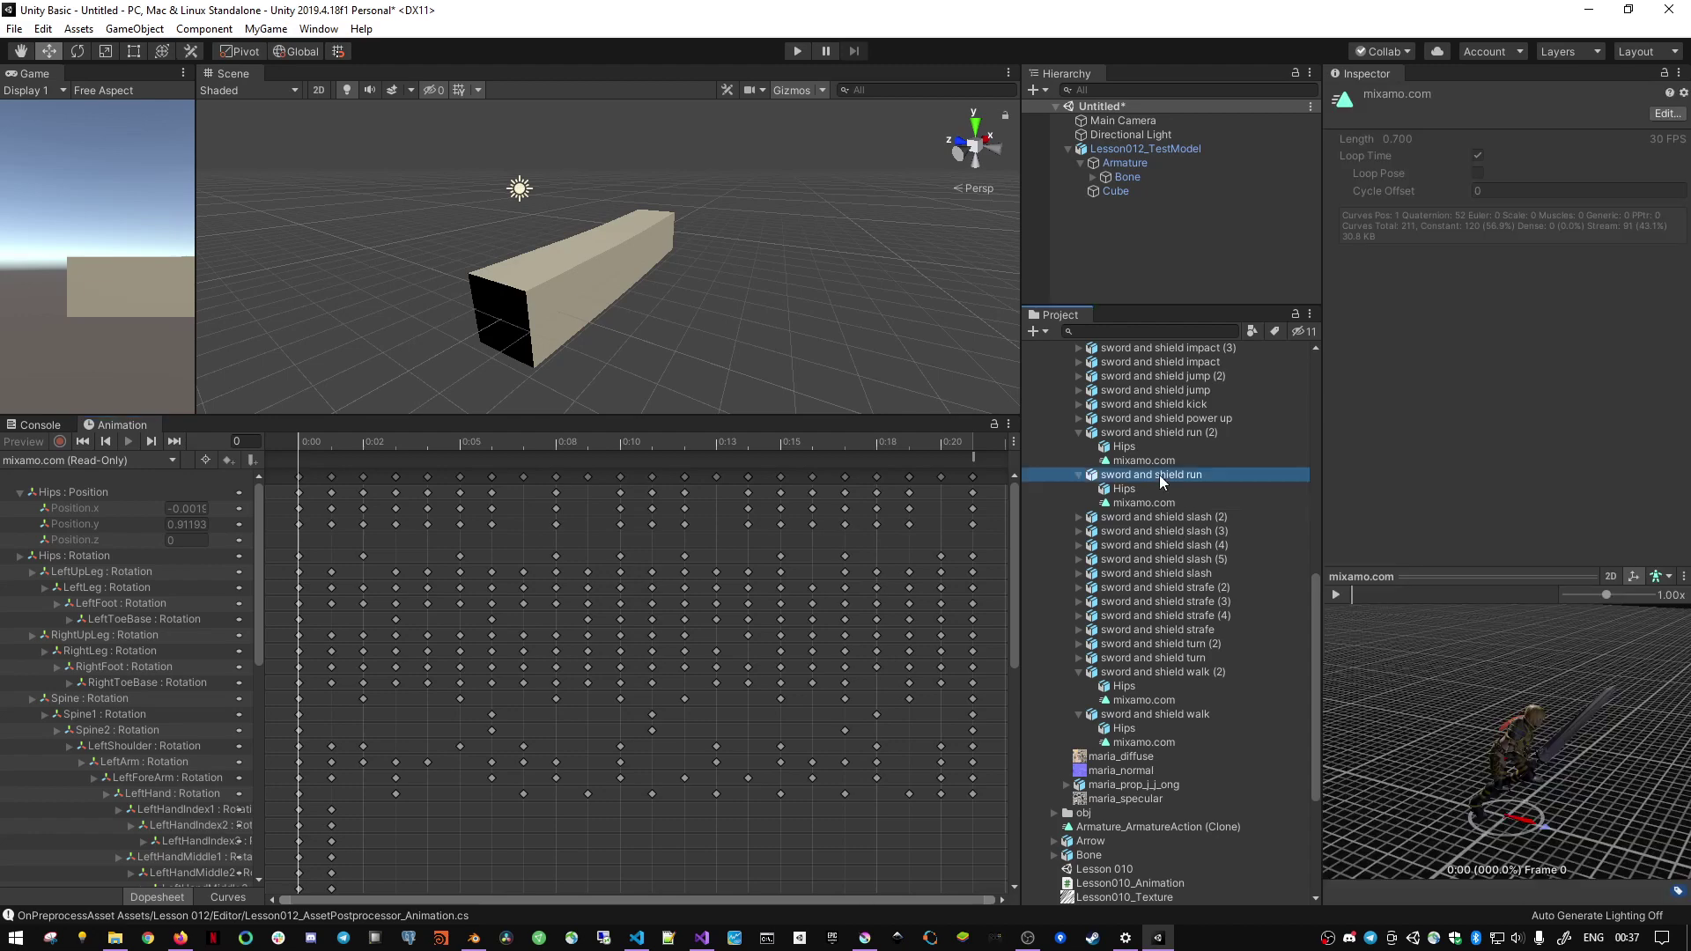
click(958, 462)
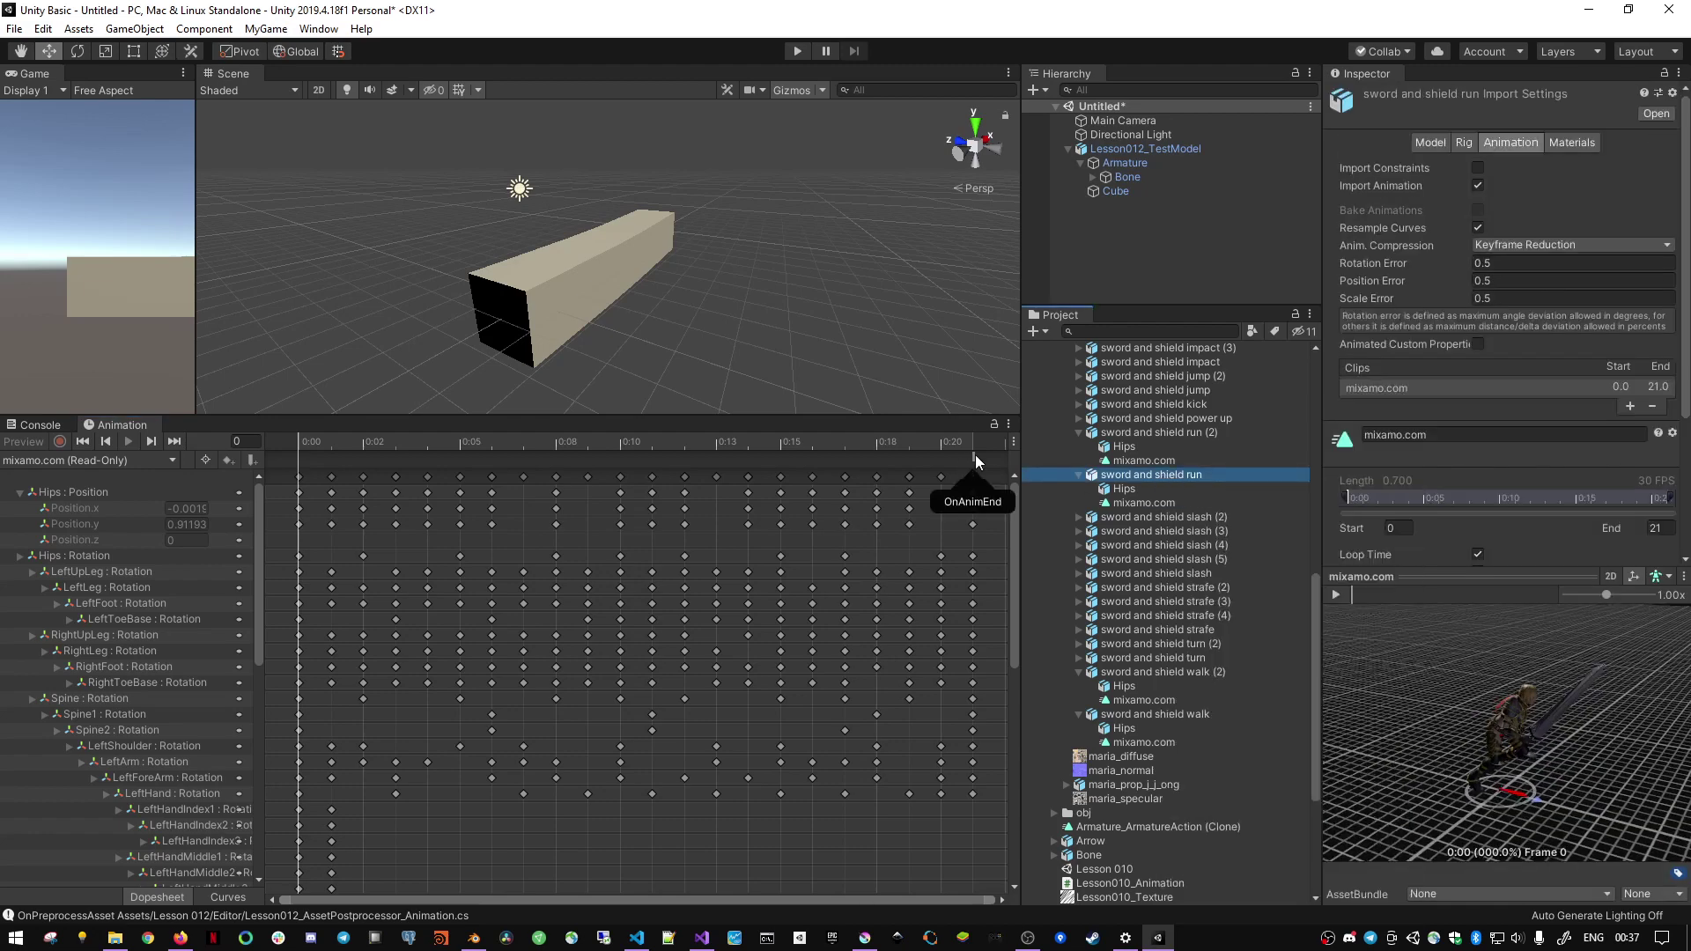
right_click(1164, 477)
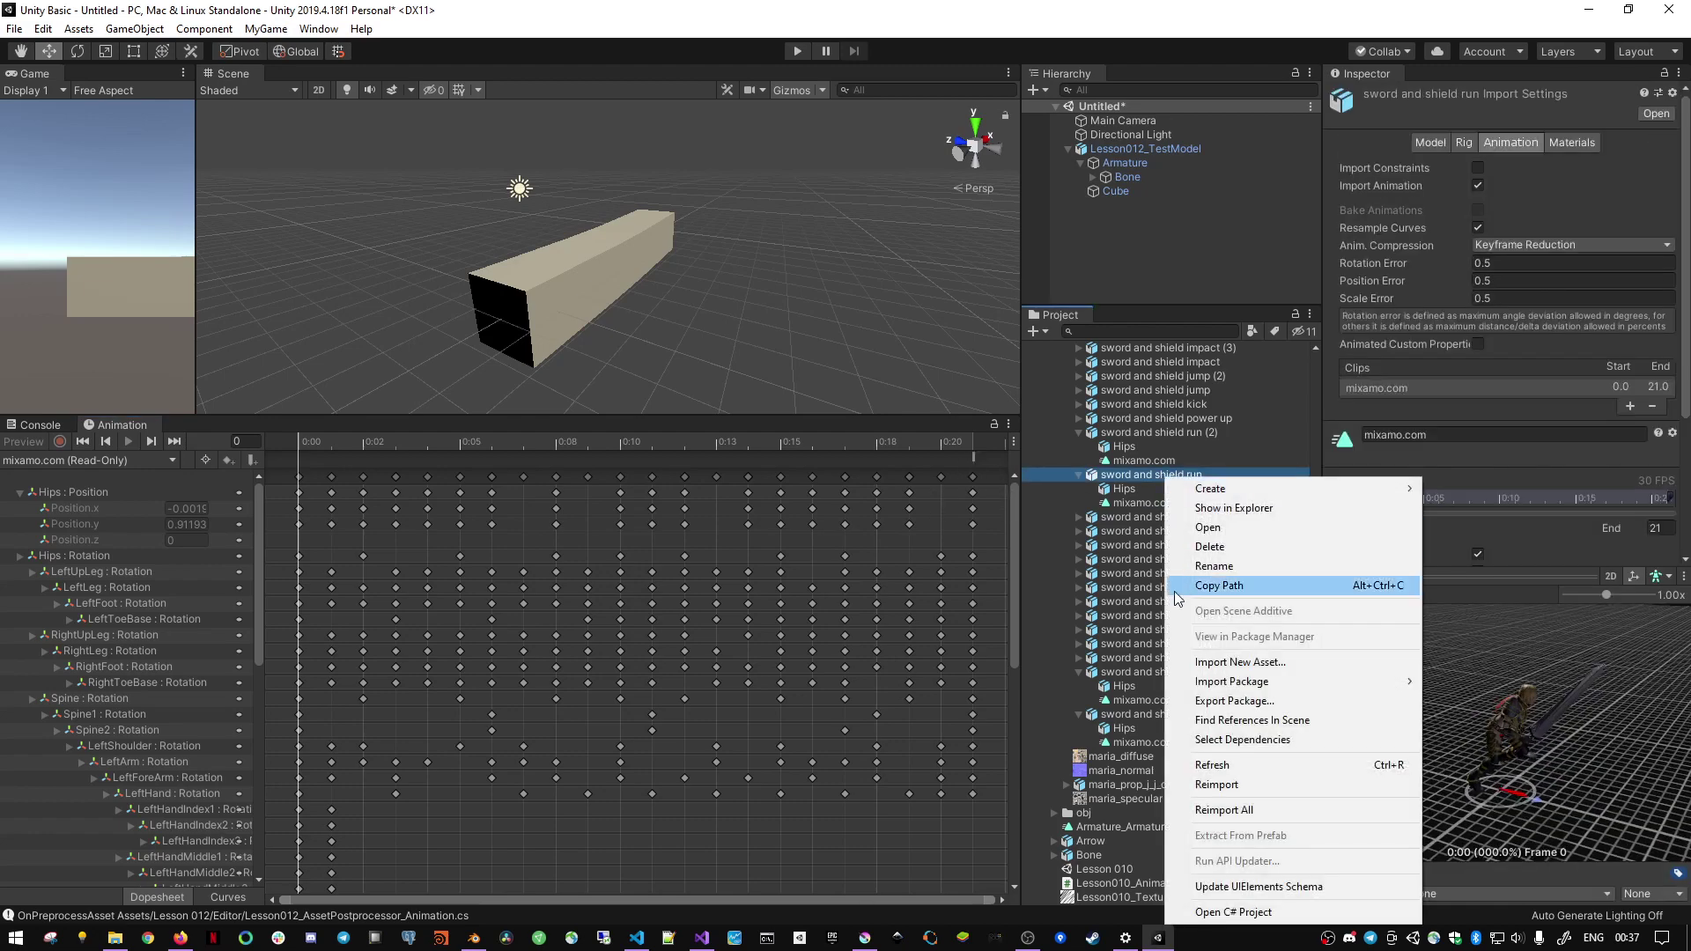
click(1270, 783)
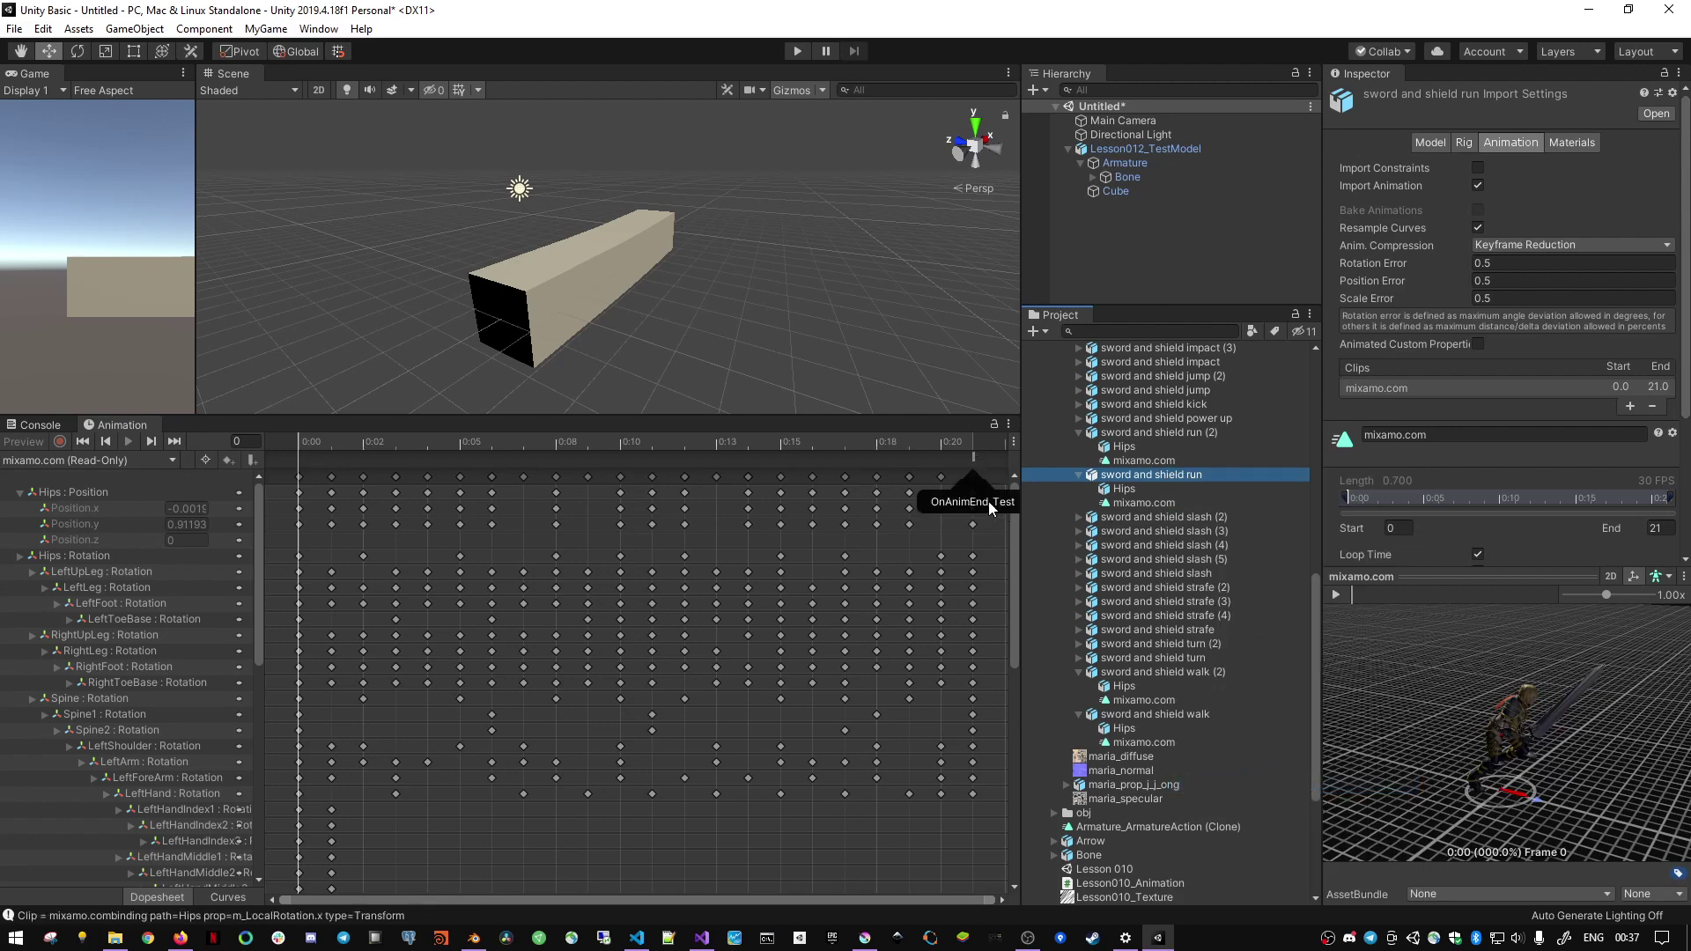
- Check the import settings, then bring up the Console's fresh import logs
scroll(1485, 388, down, 3)
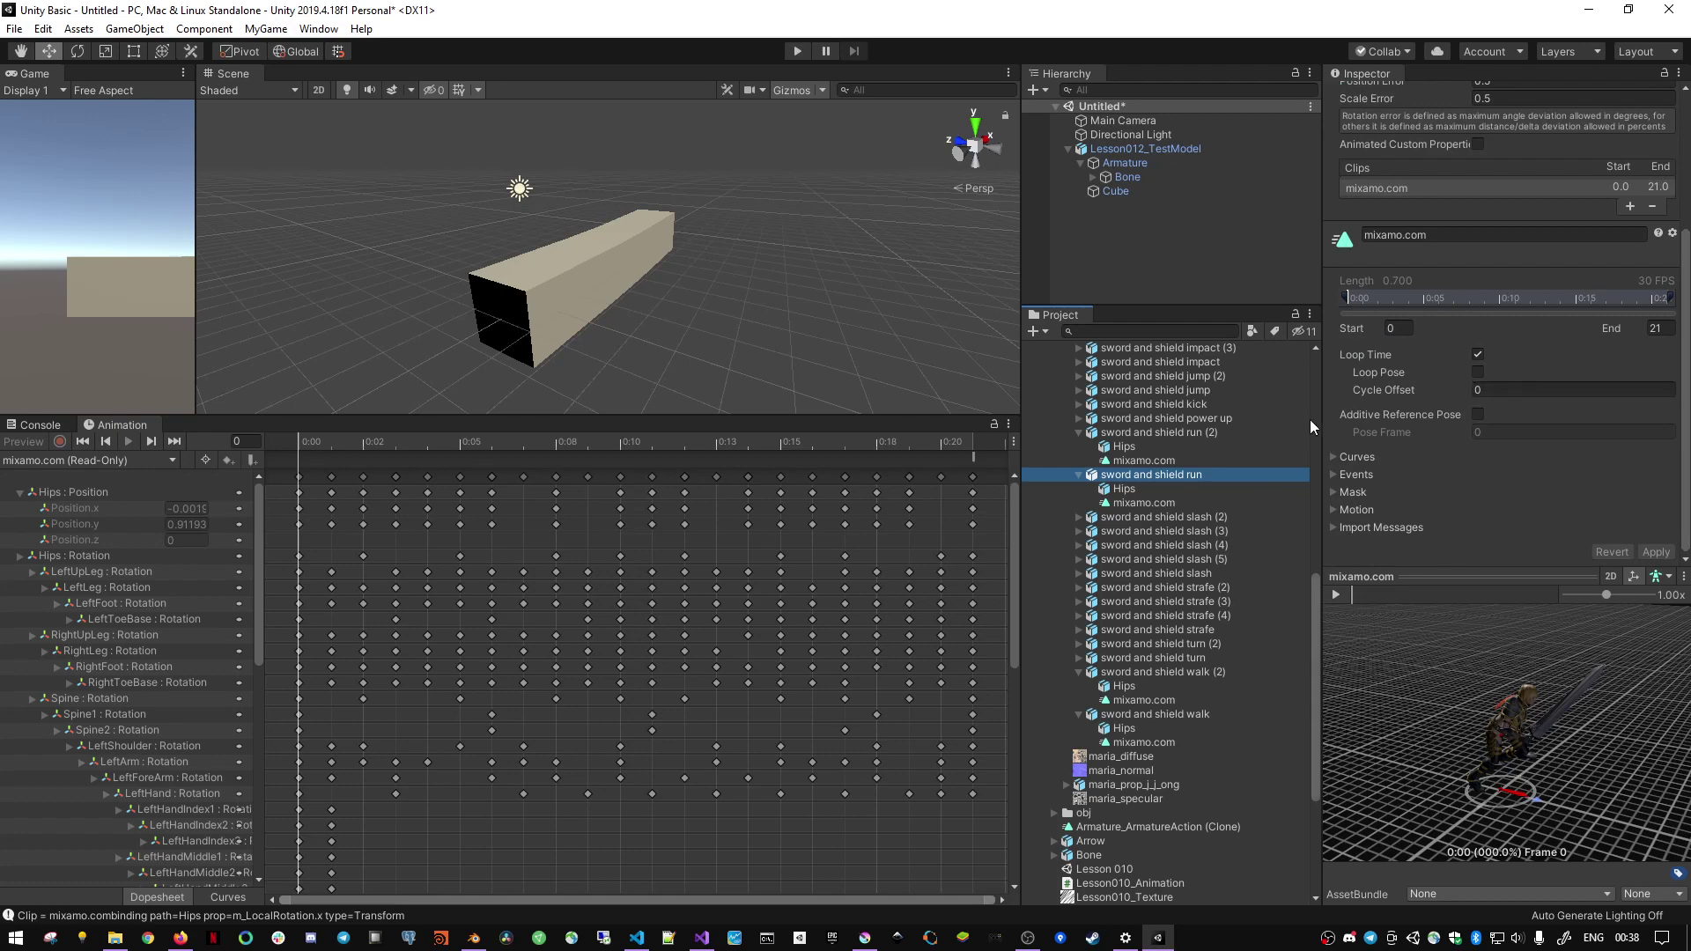
click(1333, 509)
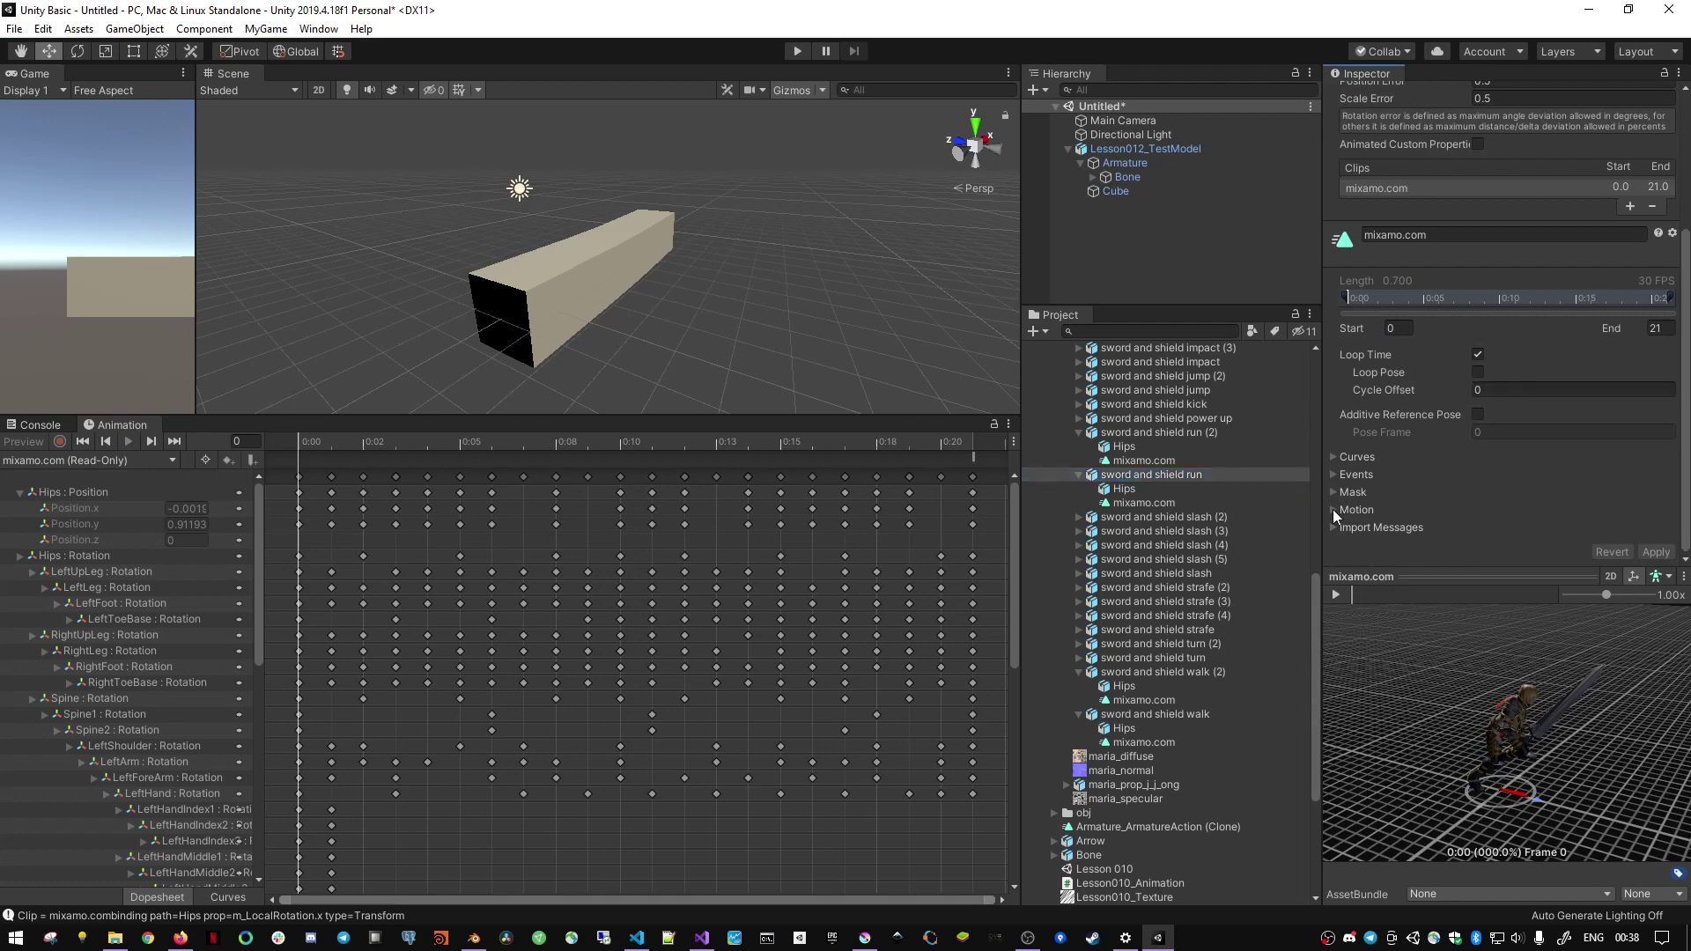
click(31, 425)
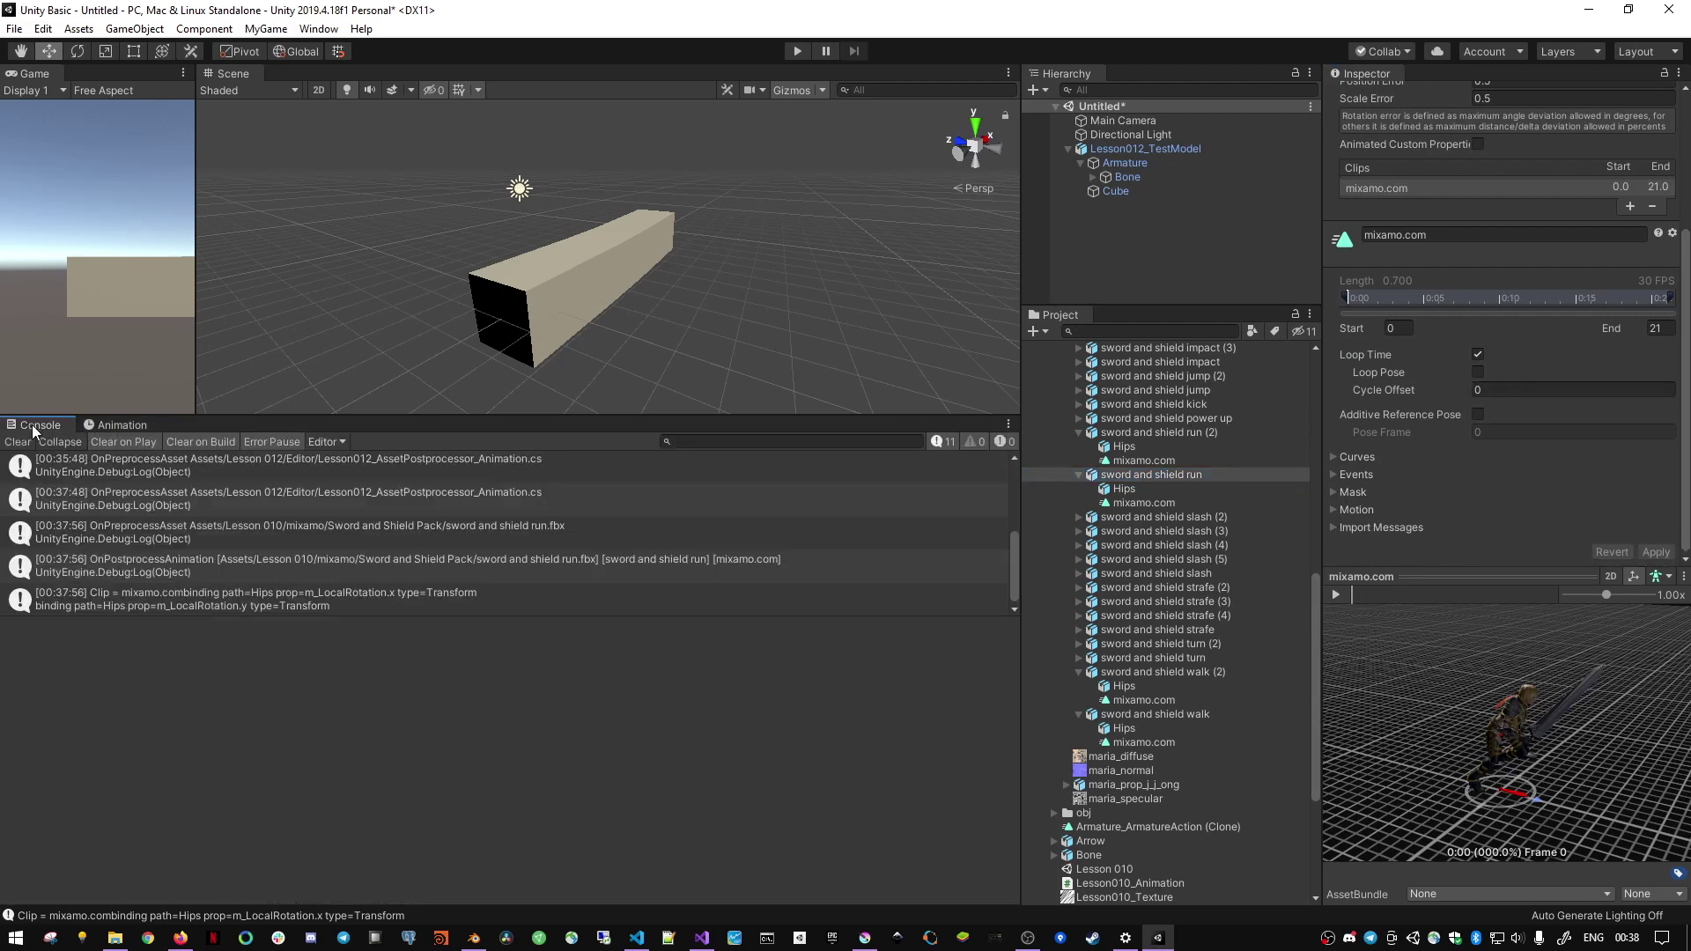
- Scroll the Visual Studio script up to its class header, then bring up the AssetPostprocessor docs in Firefox
key(alt+Tab)
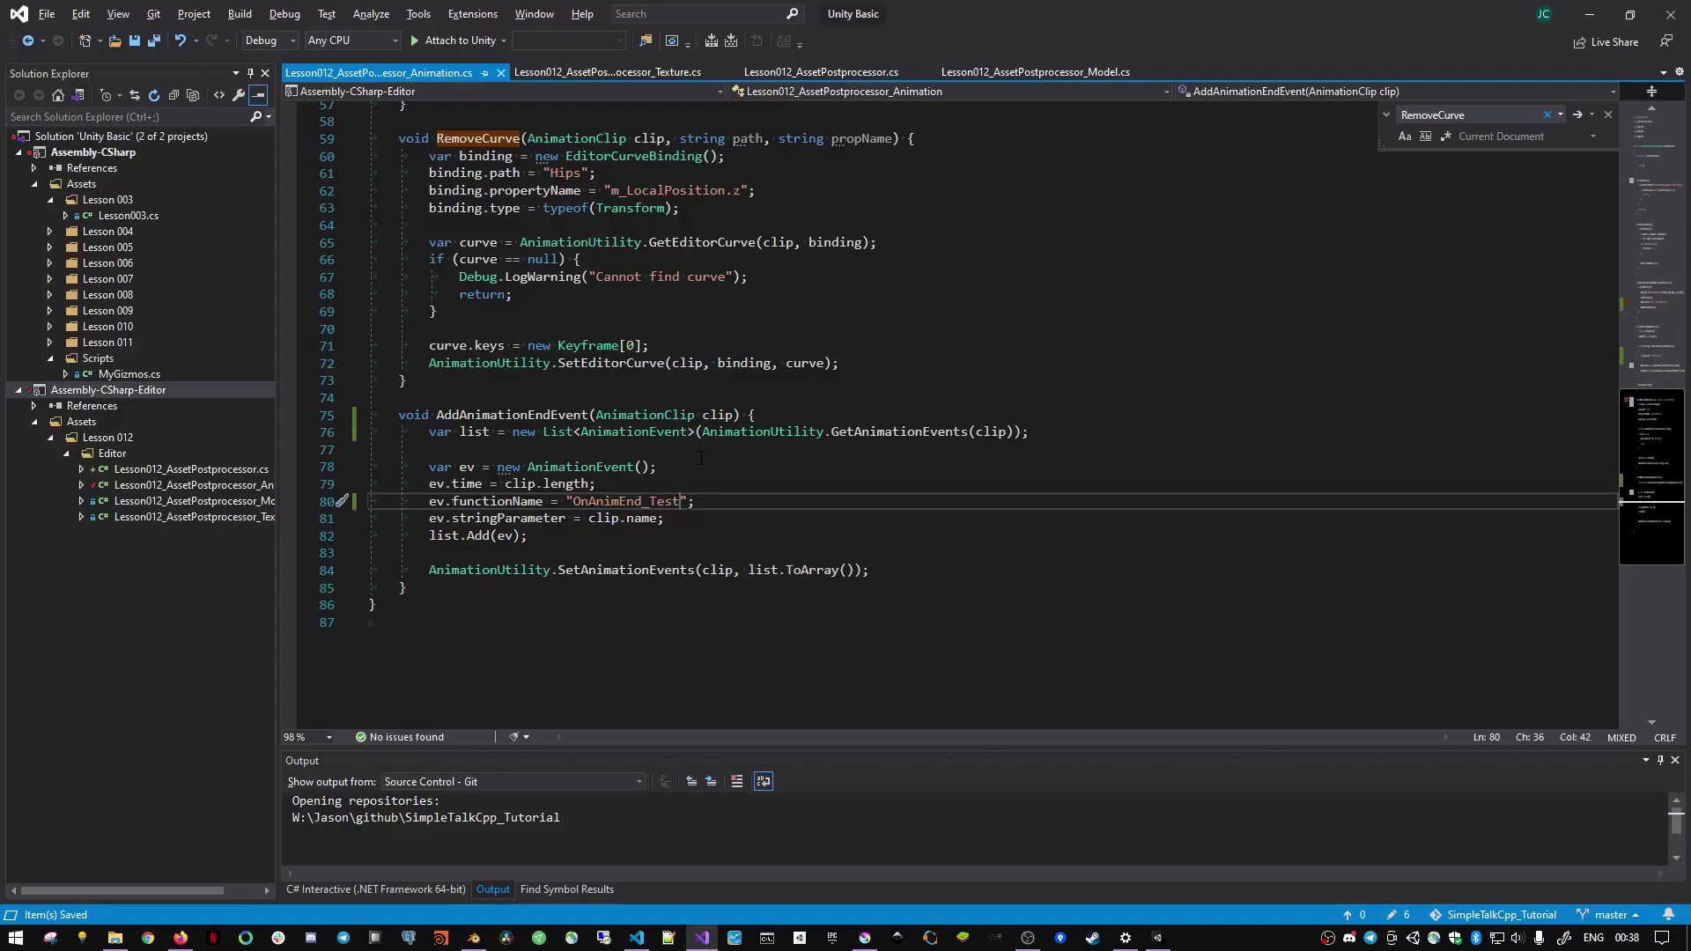
scroll(614, 379, up, 8)
scroll(581, 387, up, 8)
scroll(546, 397, up, 1)
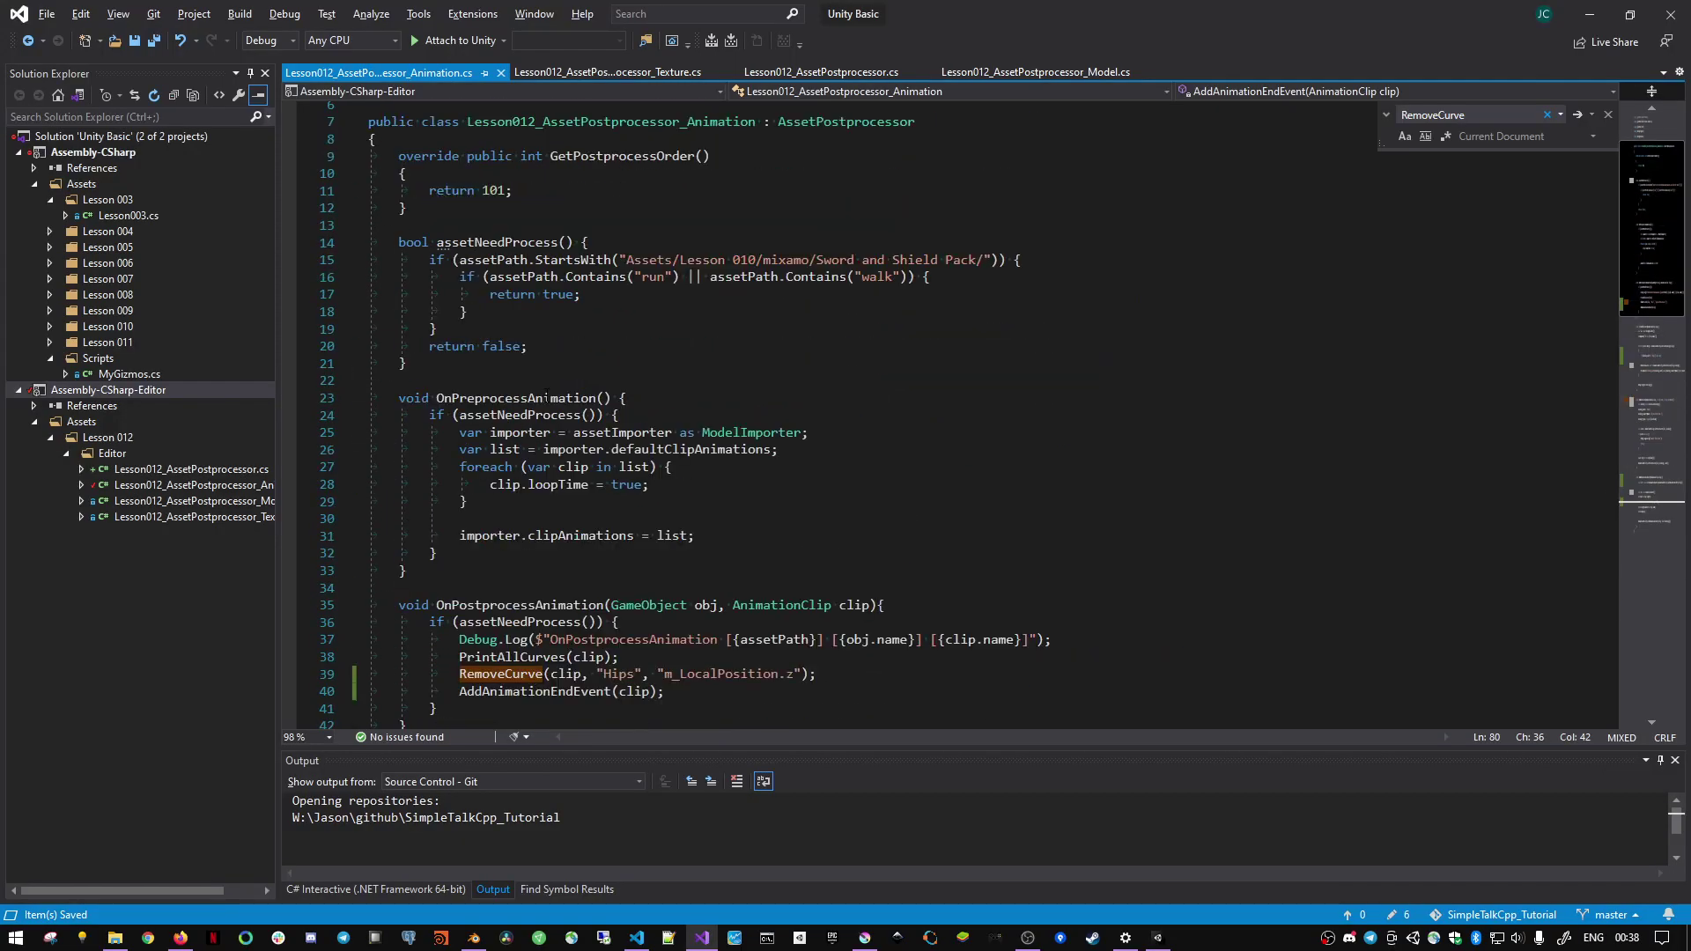
click(177, 939)
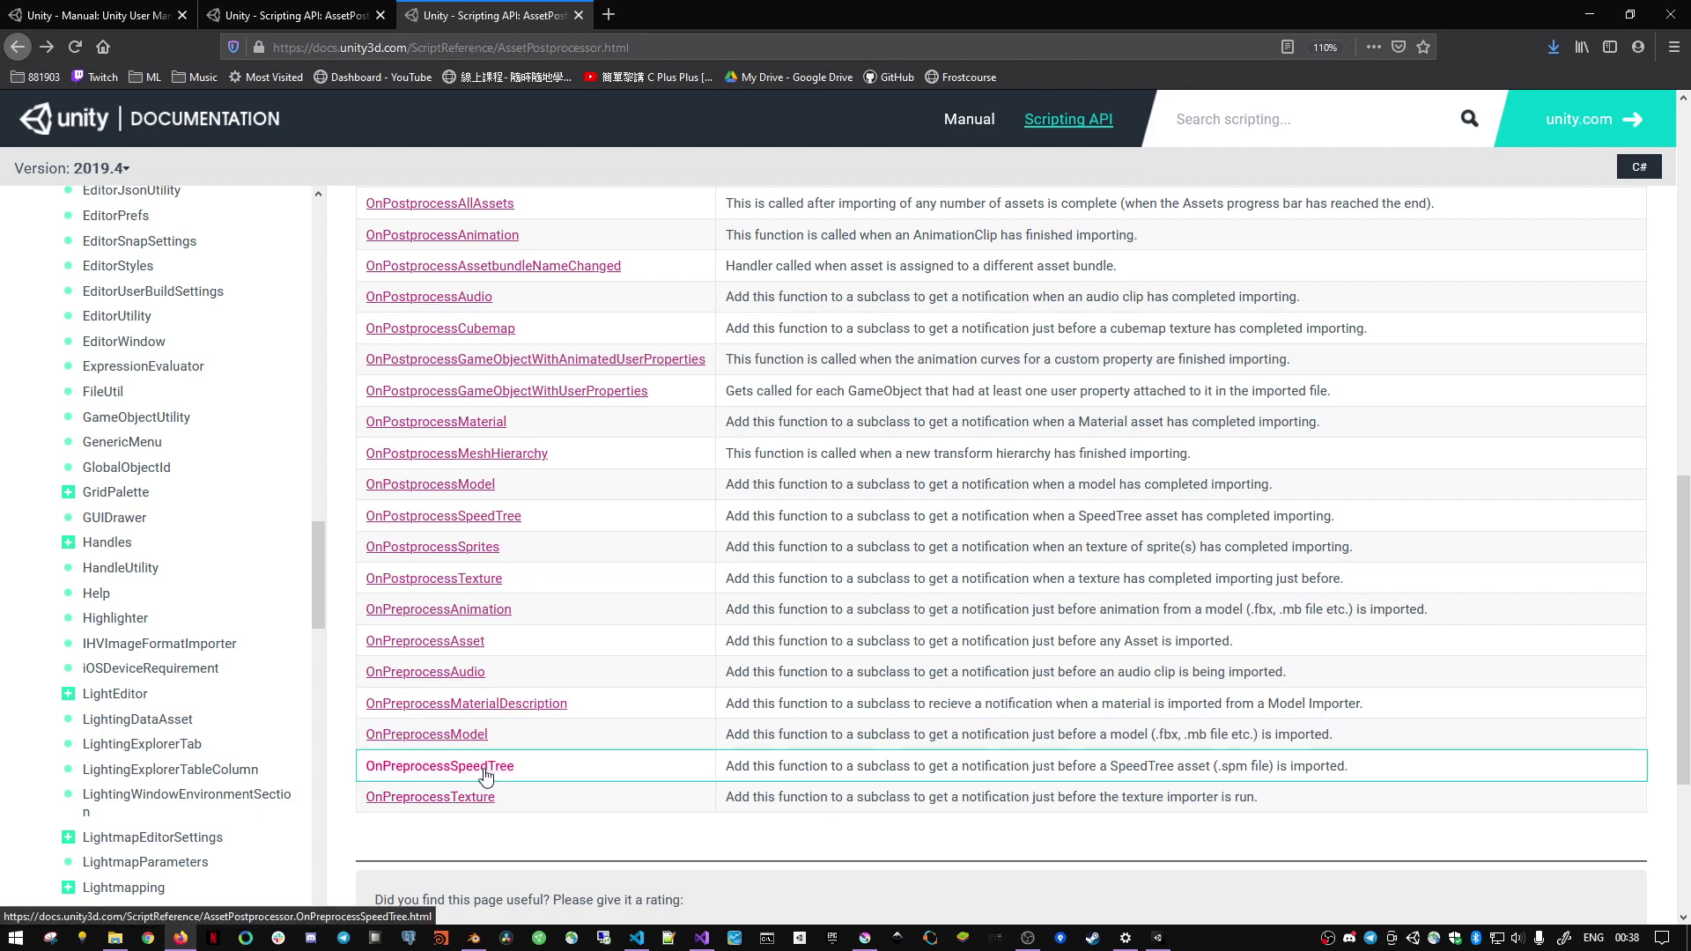
- Review the AssetPostprocessor OnPostprocess and OnPreprocess messages table, then return to Visual Studio
scroll(485, 696, up, 3)
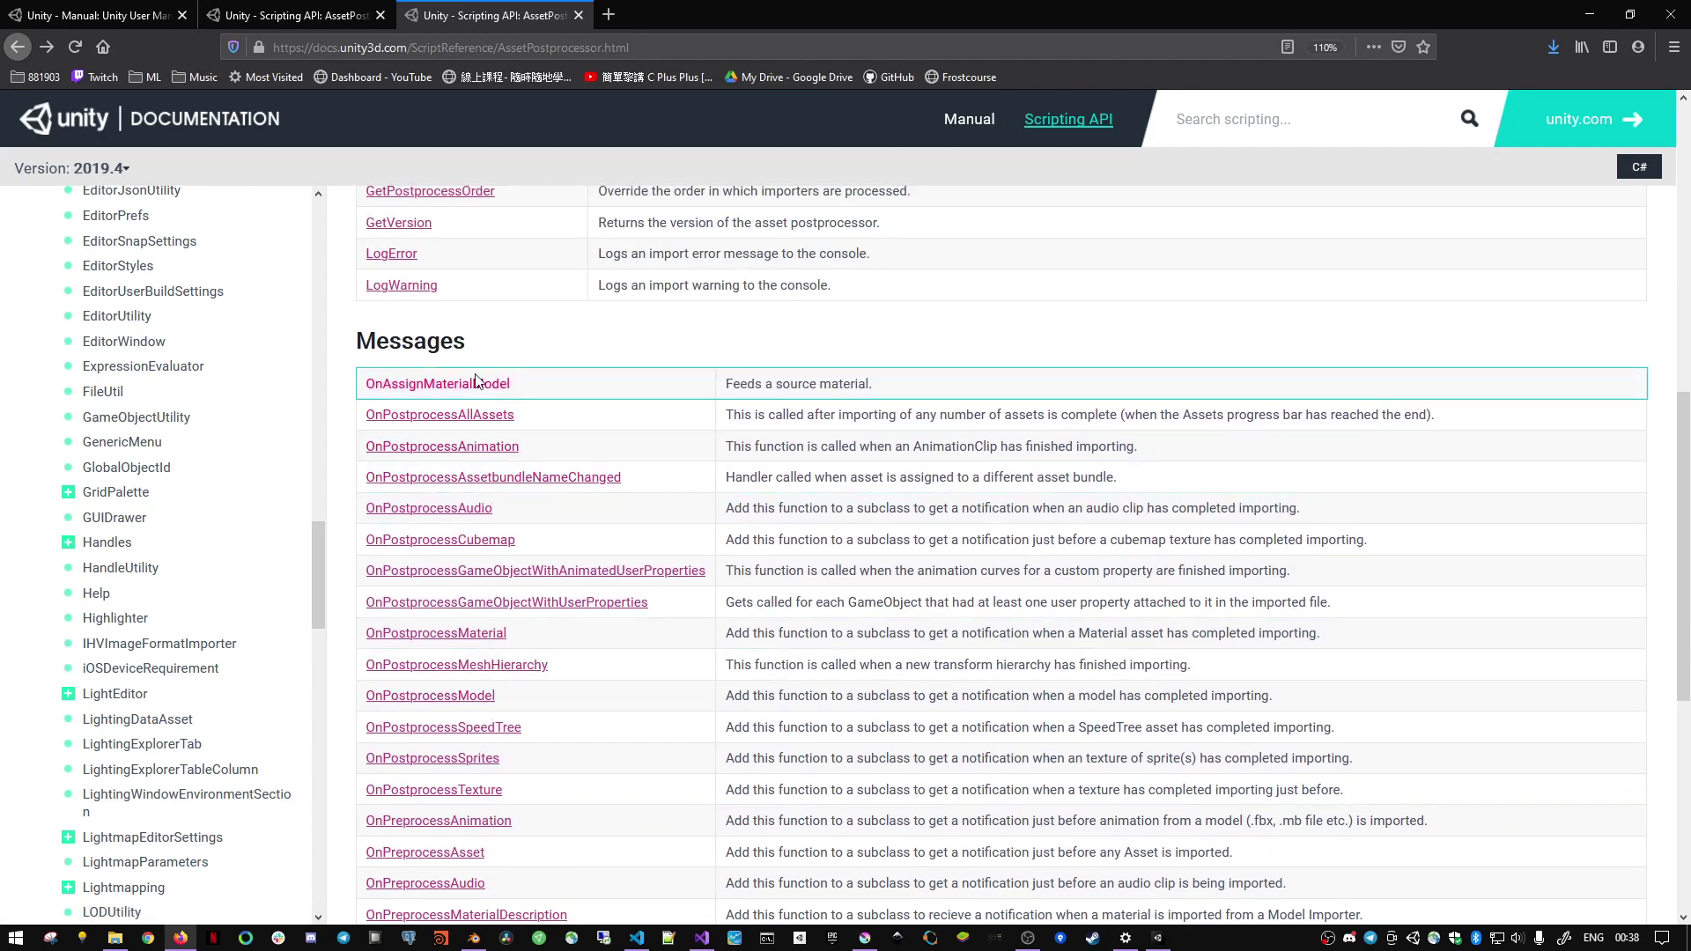
scroll(465, 555, down, 1)
scroll(465, 555, down, 1)
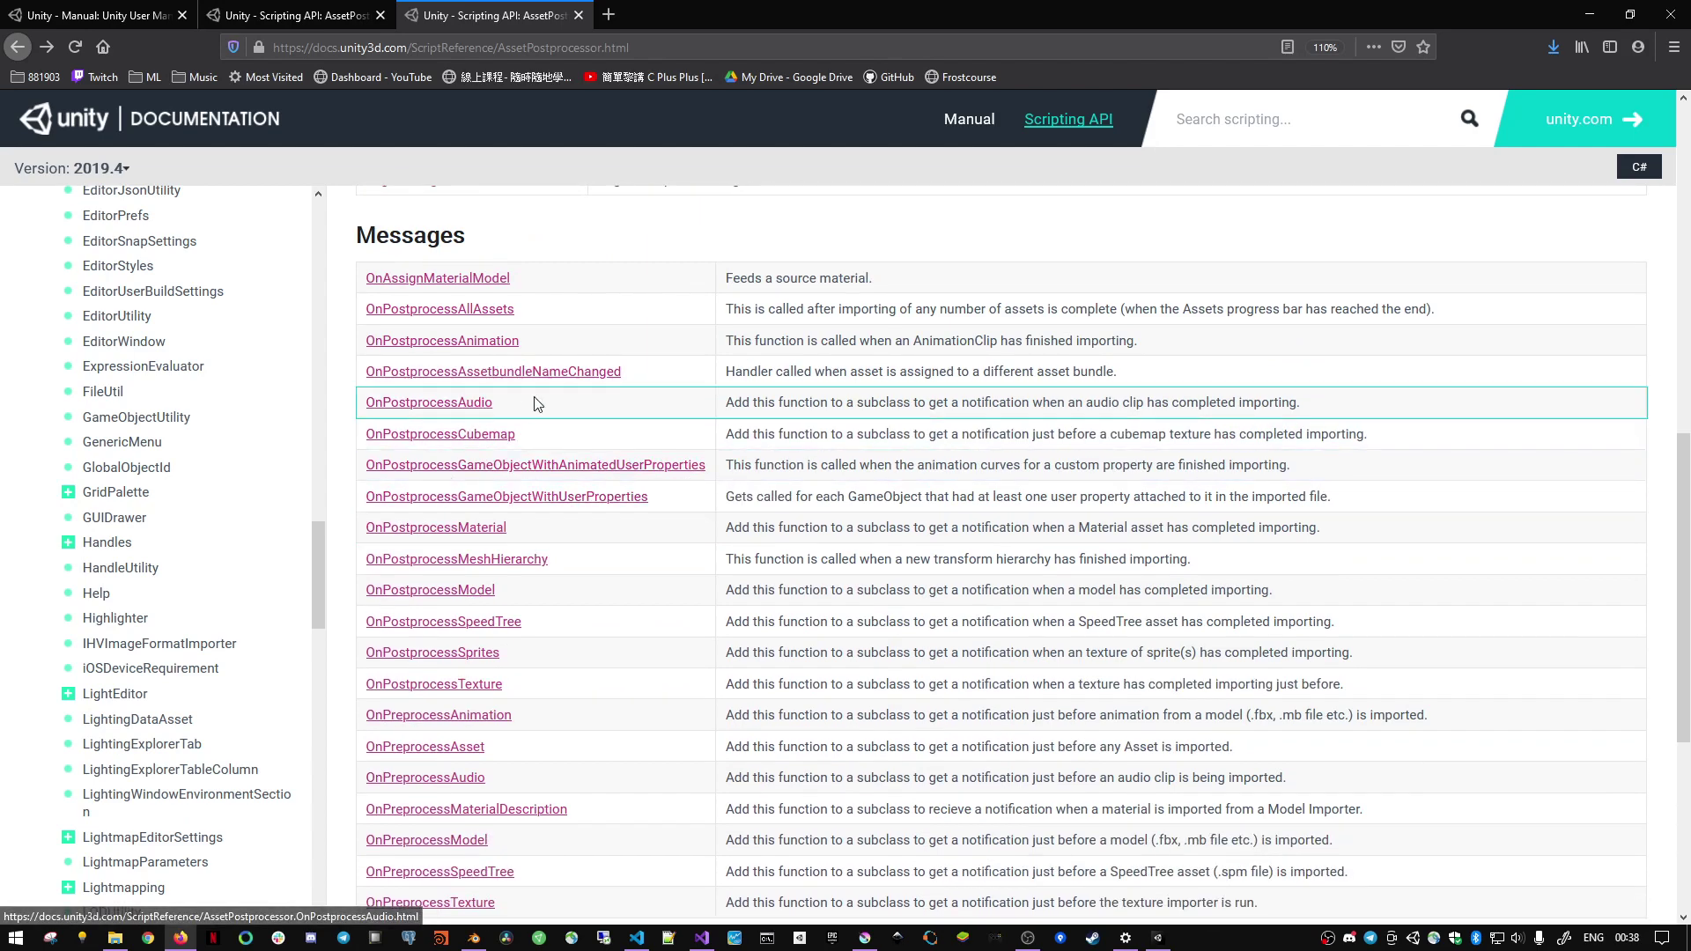
scroll(573, 493, down, 3)
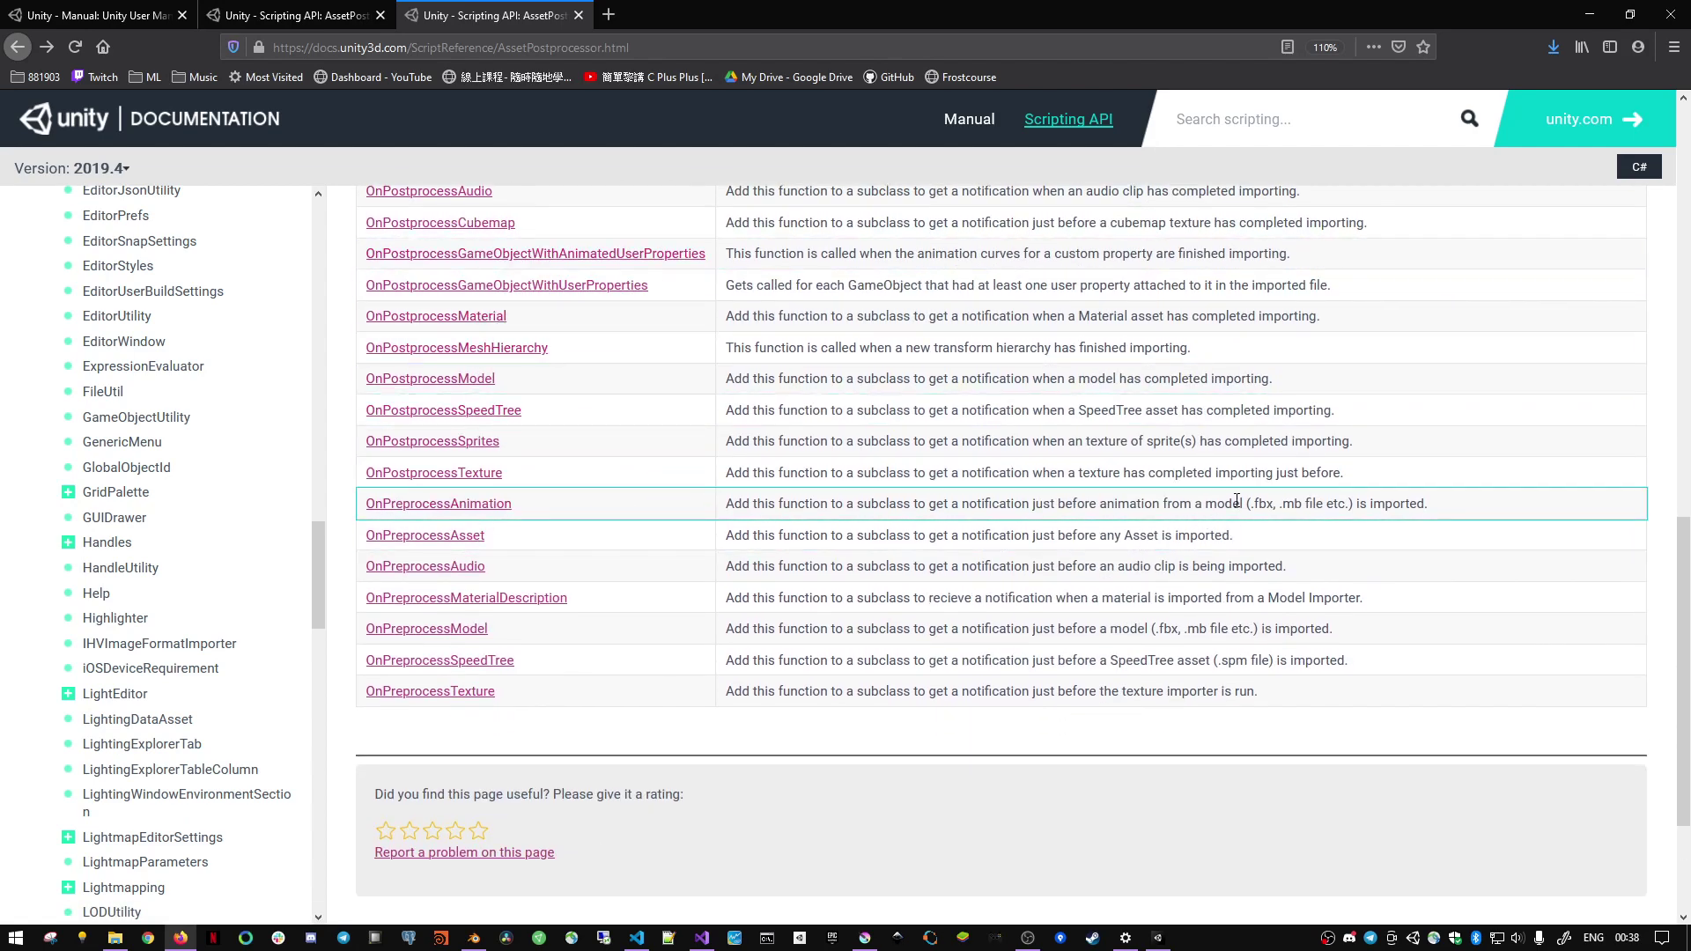
scroll(1276, 582, up, 6)
scroll(1276, 581, up, 2)
key(alt+Tab)
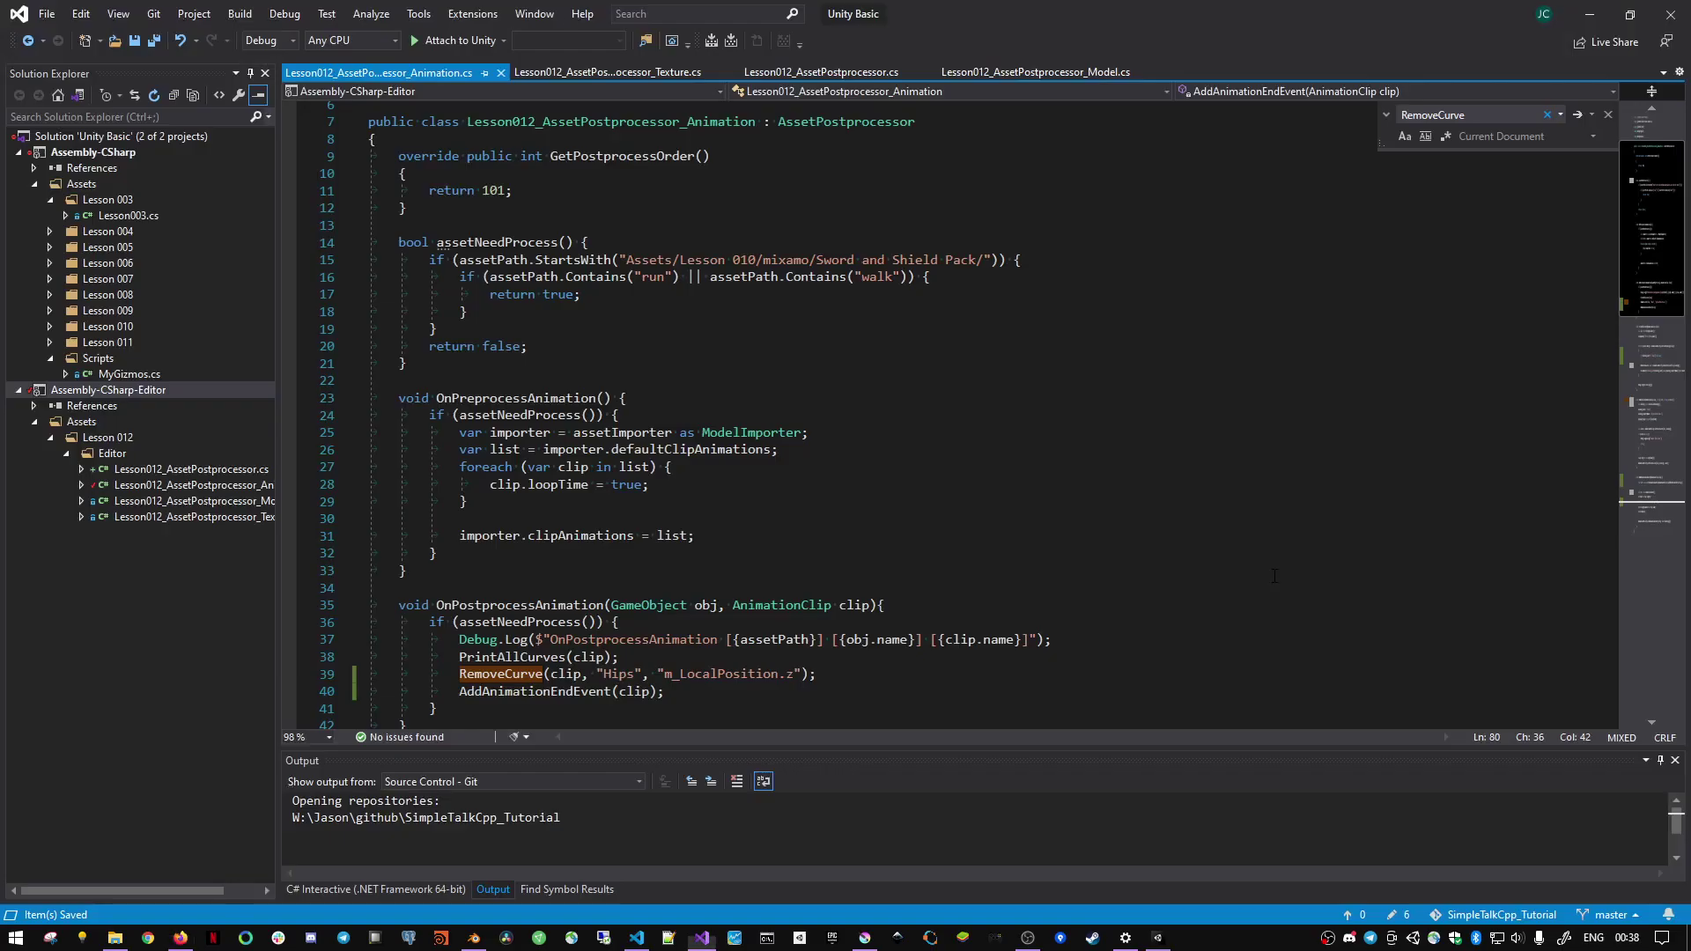
- In Unity, collapse the Sword and Shield Pack folders and open Lesson012_AssetPostprocessor_Animation from Lesson 012/Editor
key(alt+Tab)
click(1099, 432)
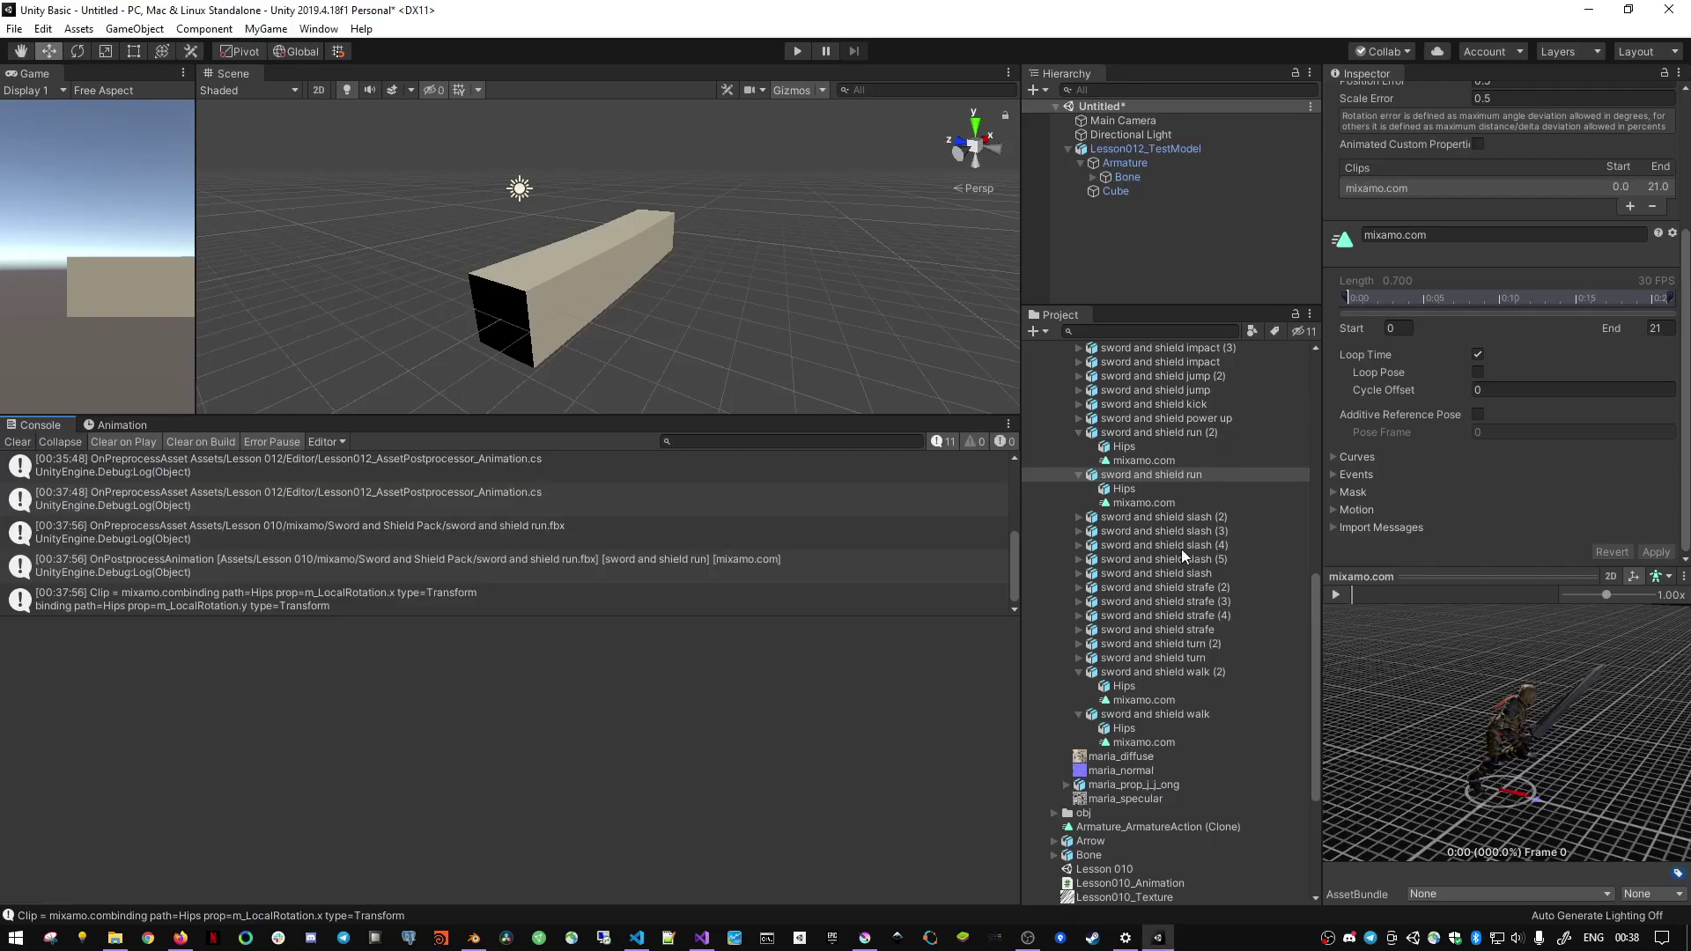
scroll(1181, 555, up, 5)
click(1076, 643)
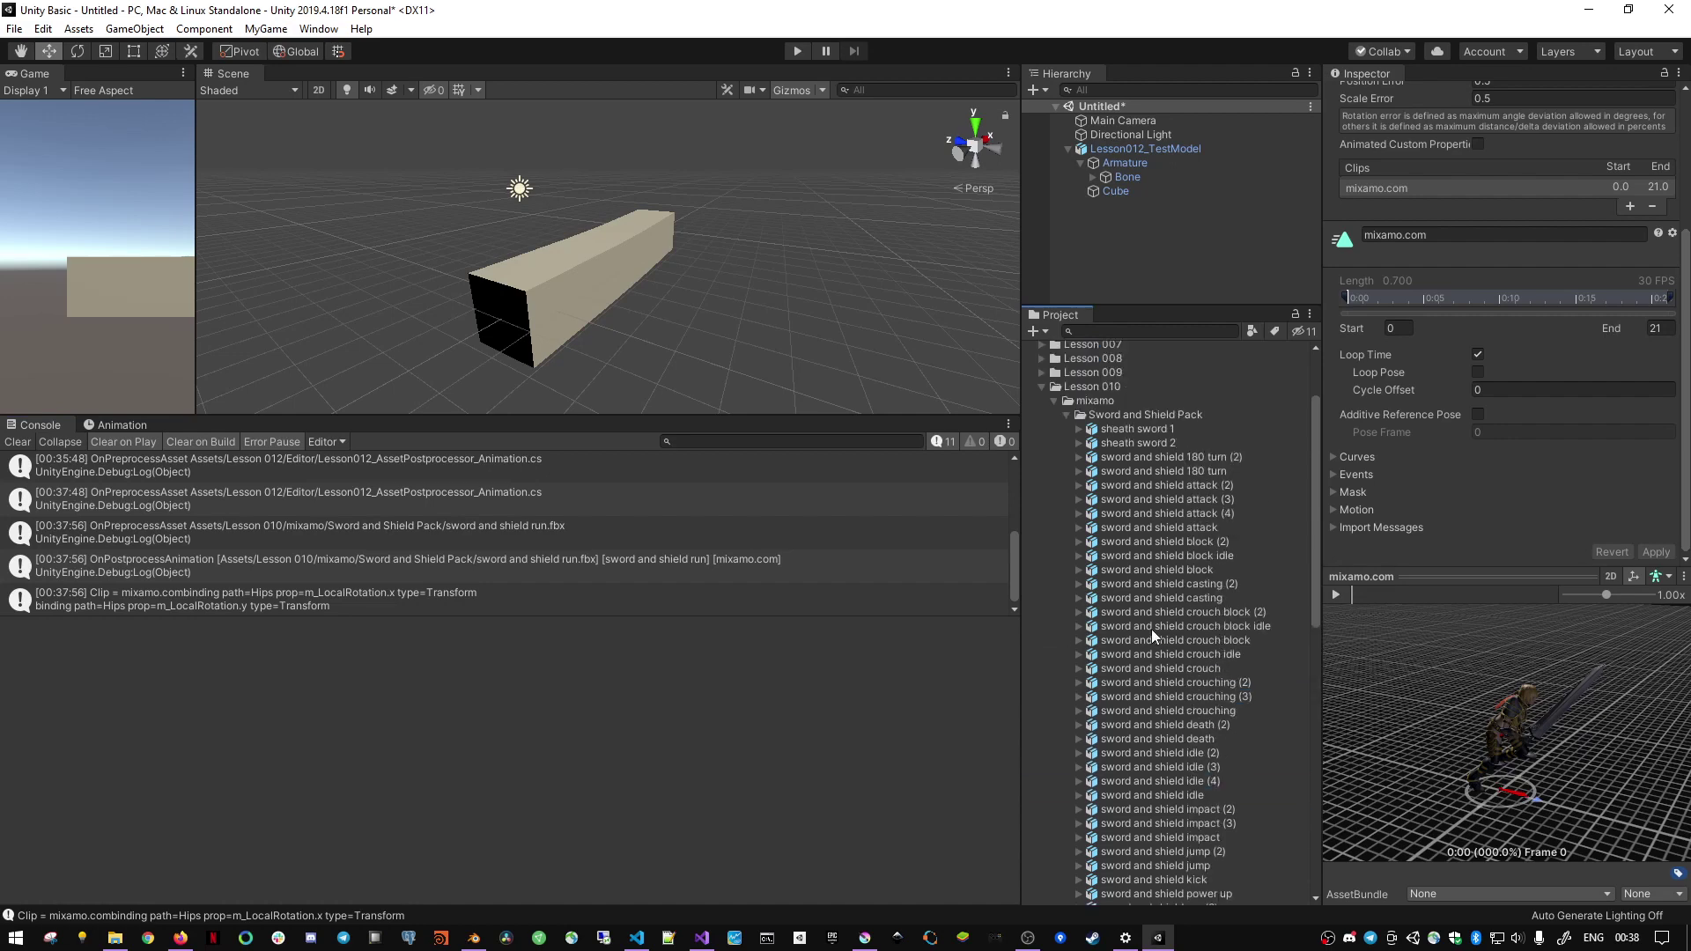
scroll(1150, 629, up, 6)
click(1066, 416)
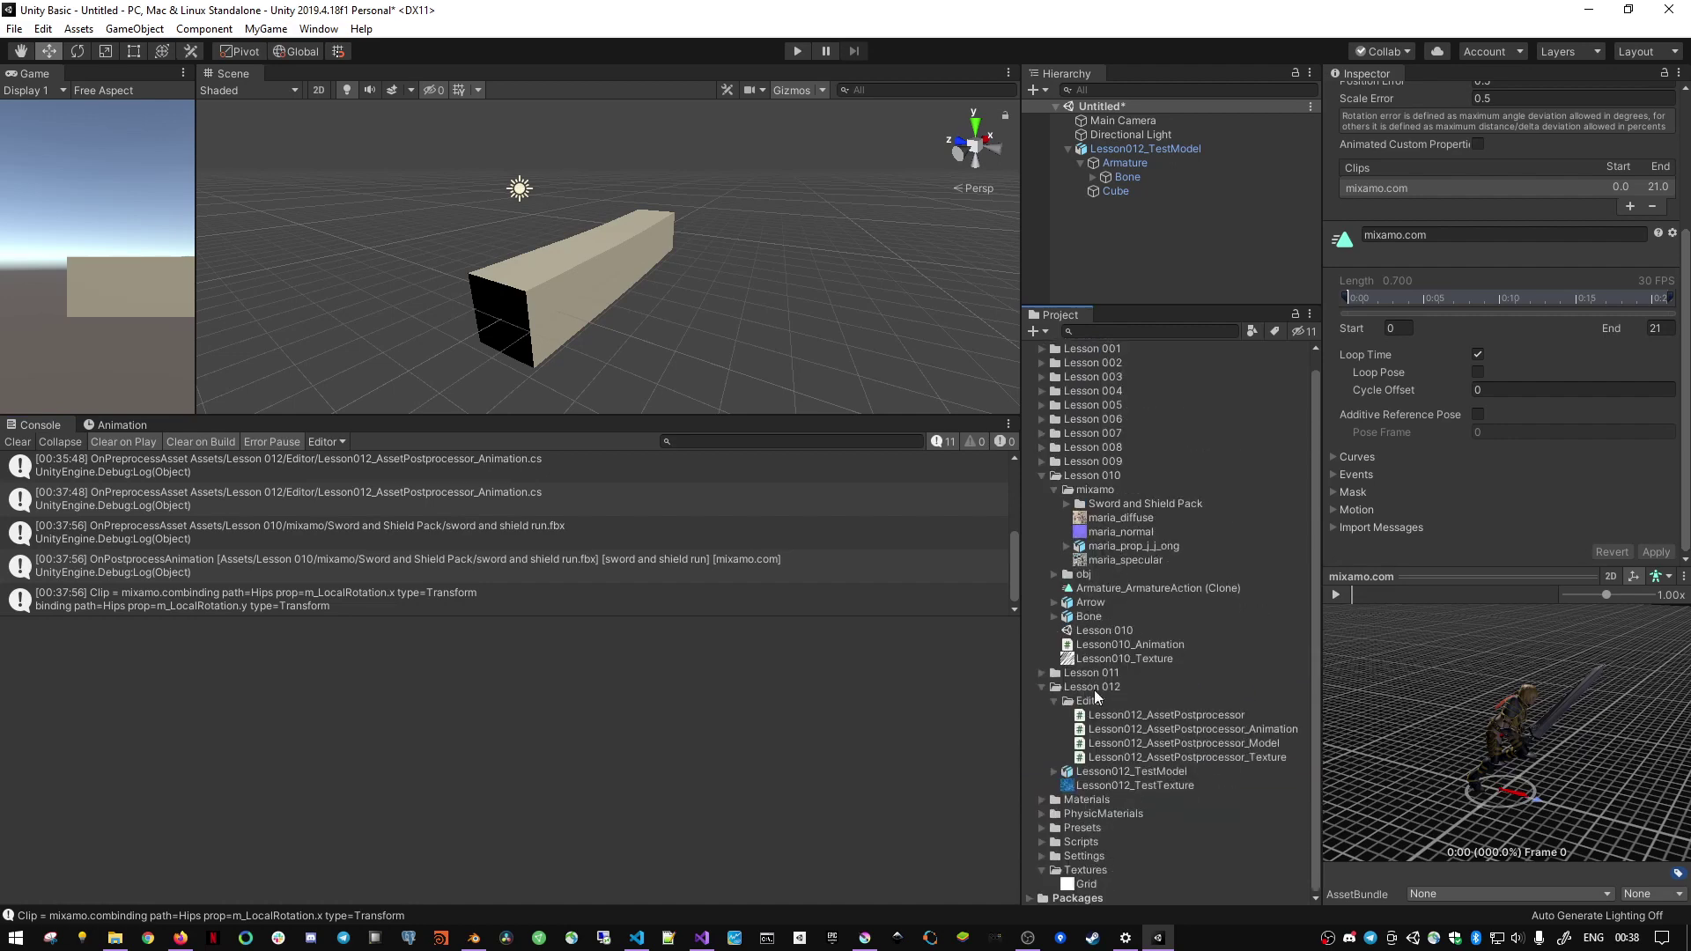
double_click(1185, 728)
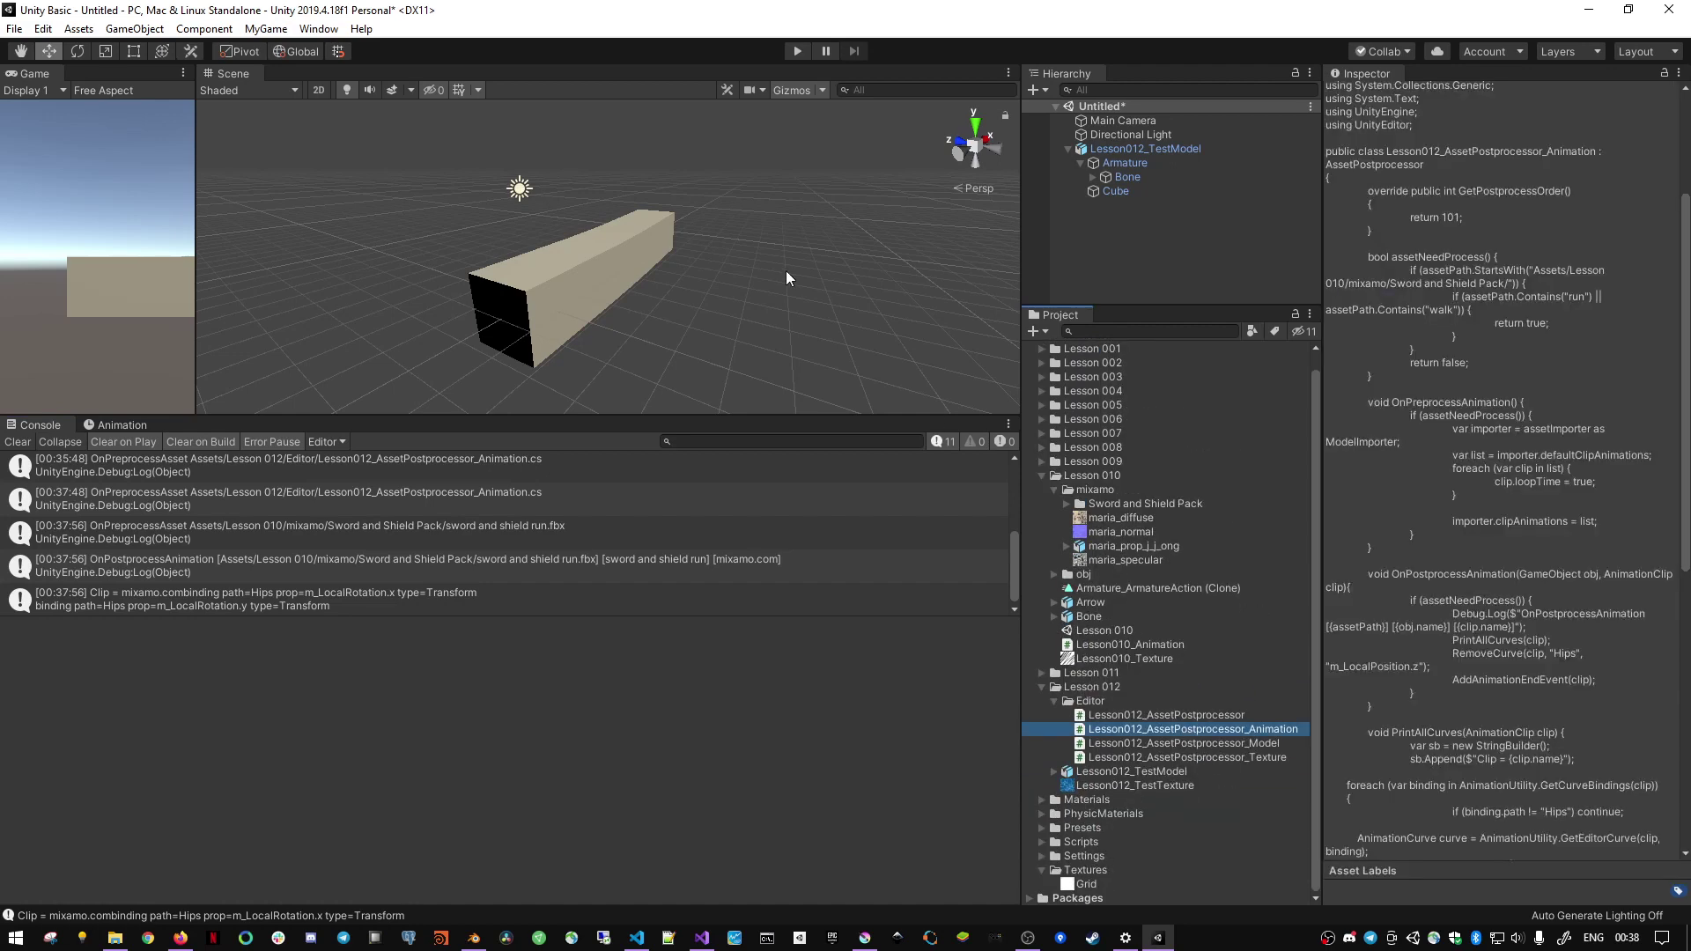